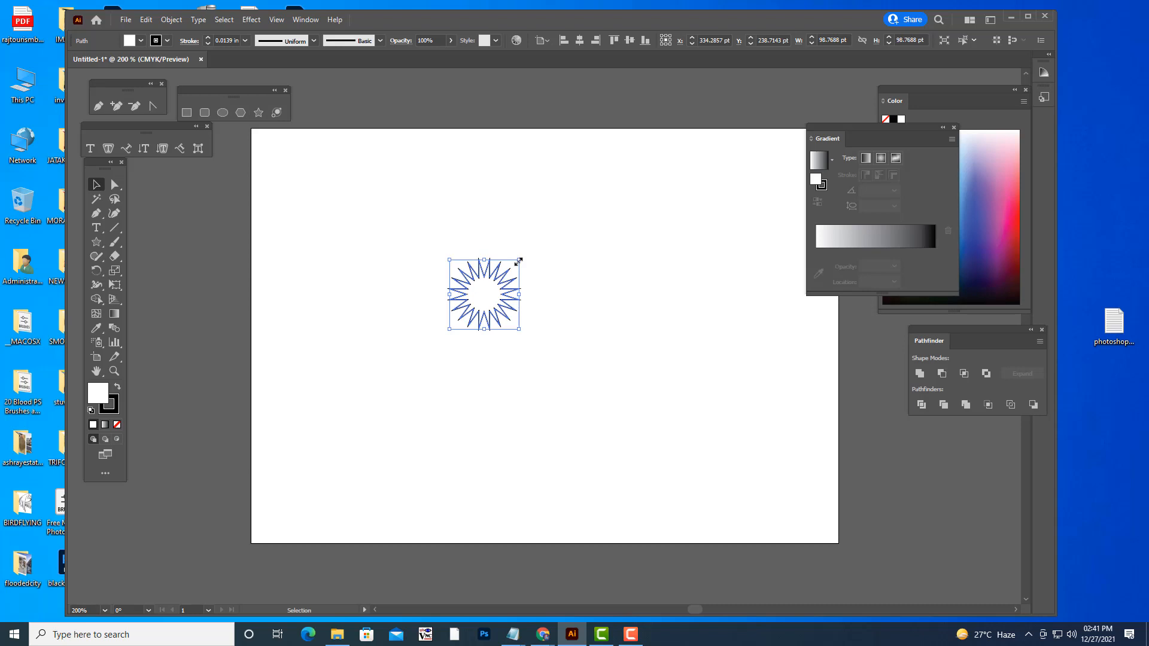
# - Enlarge the starburst proportionally to about 362.5 pt wide and place it near the centre of the artboard
pyautogui.moveTo(518, 261); pyautogui.dragTo(623, 194)
pyautogui.moveTo(546, 233); pyautogui.dragTo(611, 268)
pyautogui.moveTo(658, 219); pyautogui.dragTo(692, 189)
pyautogui.moveTo(638, 242); pyautogui.dragTo(641, 263)
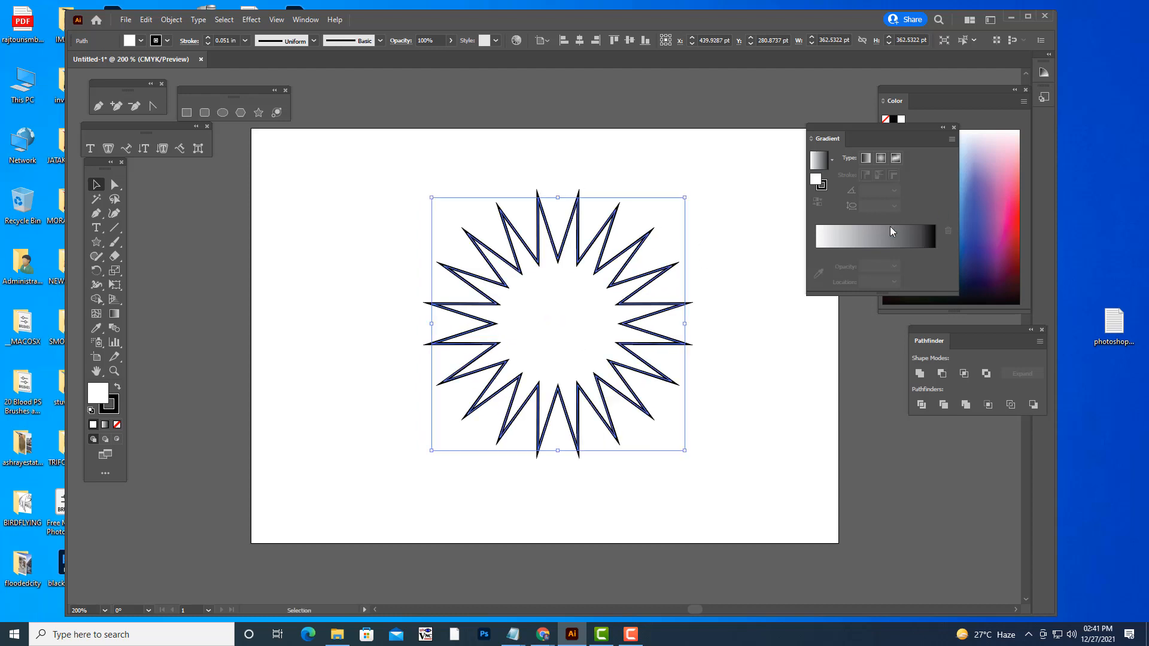
# - Fill the starburst with the Orange, Yellow preset gradient reduced to its two end stops, with the midpoint at about 78%
pyautogui.click(831, 161)
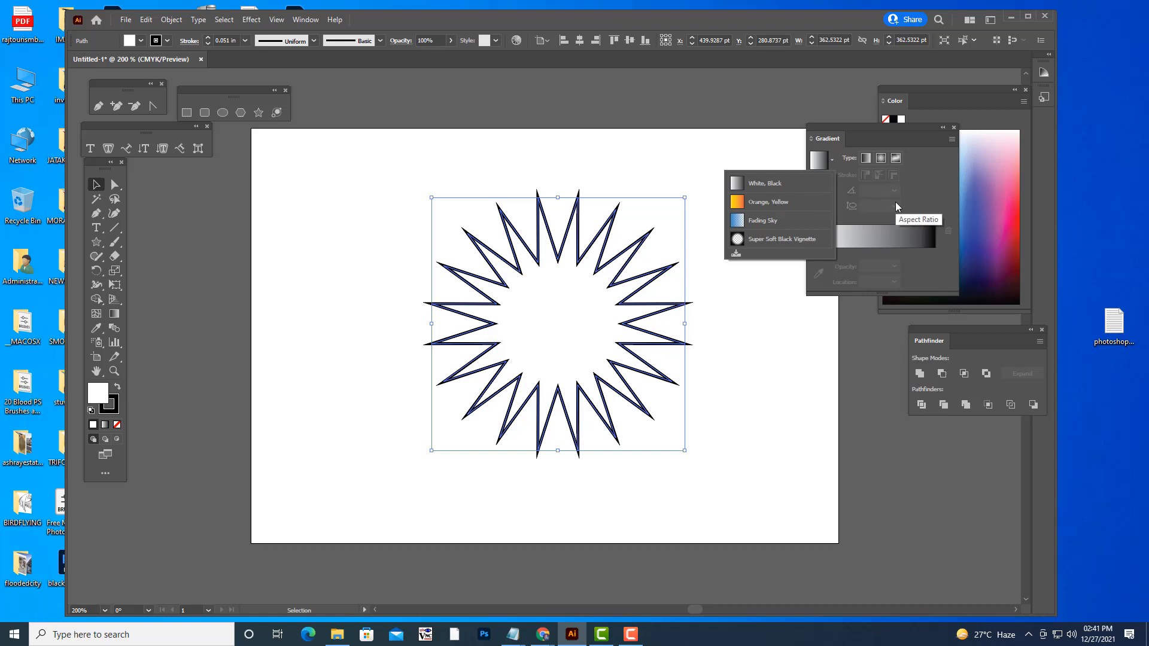
pyautogui.click(808, 201)
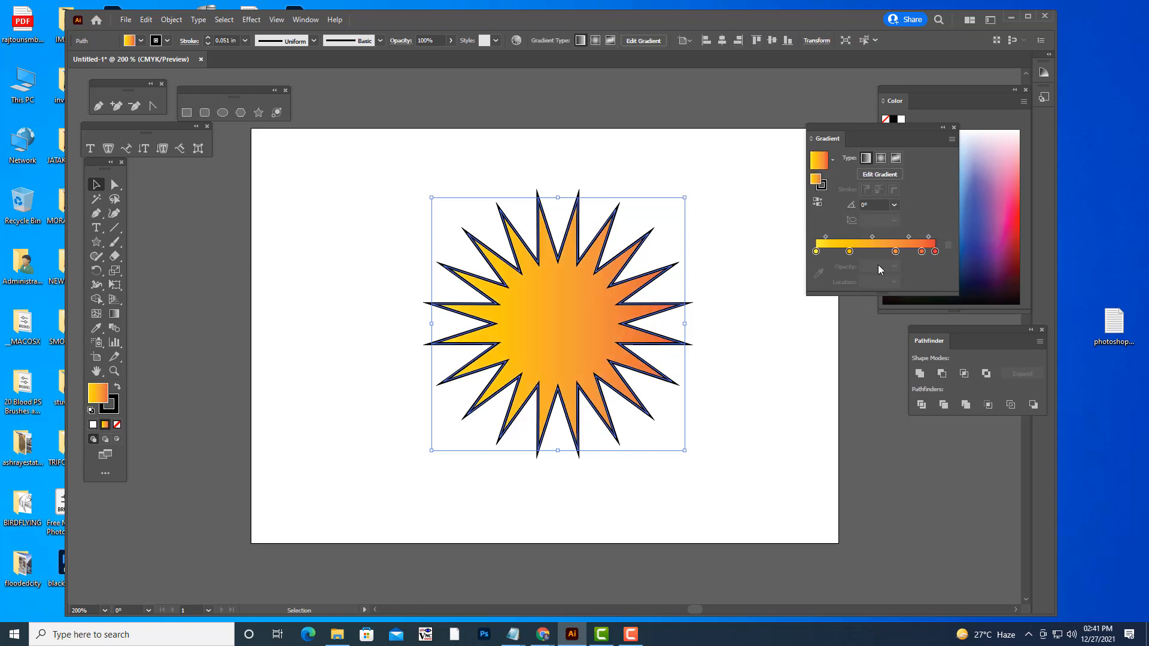
pyautogui.moveTo(849, 251); pyautogui.dragTo(861, 325)
pyautogui.moveTo(895, 251); pyautogui.dragTo(905, 328)
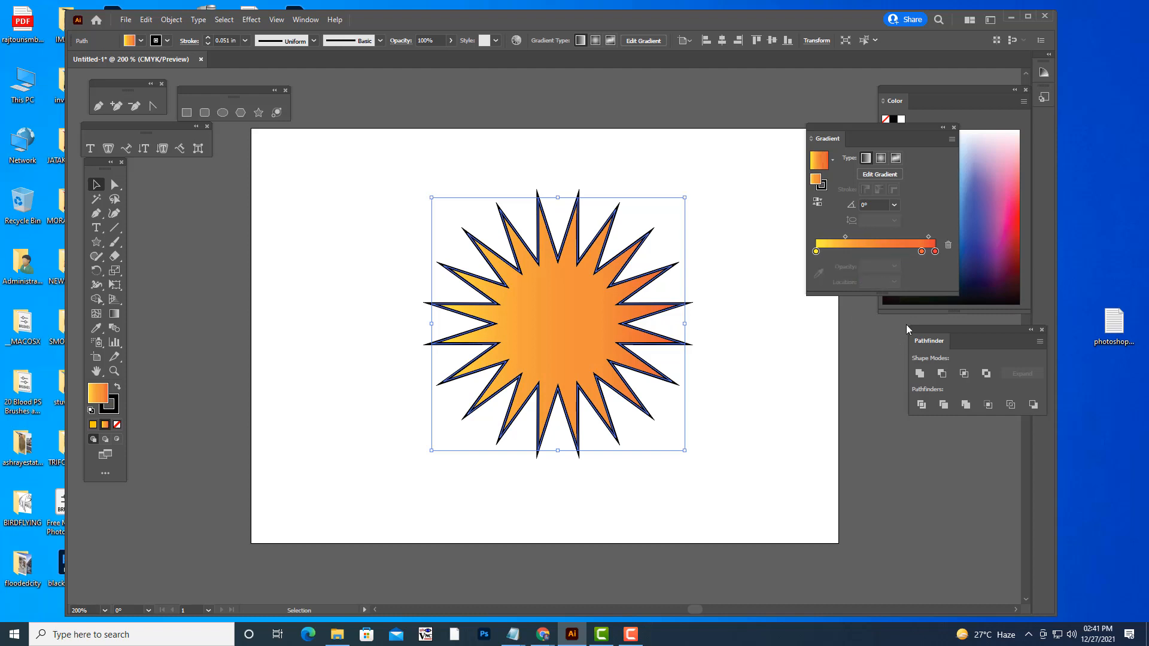
pyautogui.moveTo(921, 251); pyautogui.dragTo(929, 306)
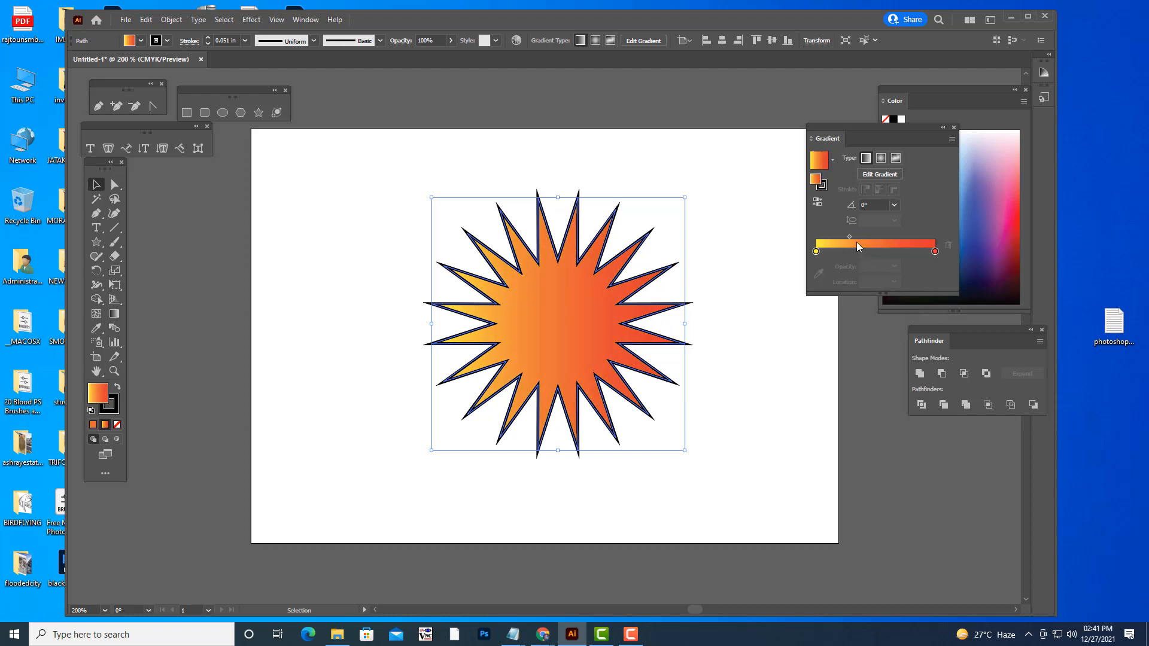
pyautogui.moveTo(849, 237); pyautogui.dragTo(909, 236)
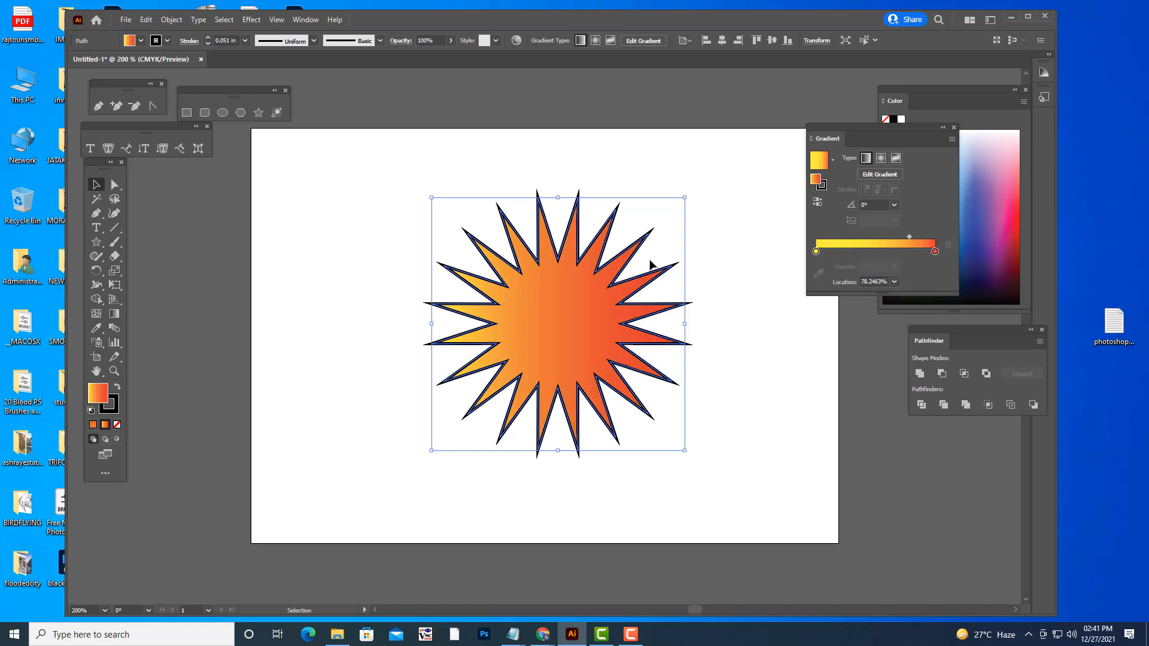
# - Remove the starburst's stroke and make its fill active again
pyautogui.click(111, 409)
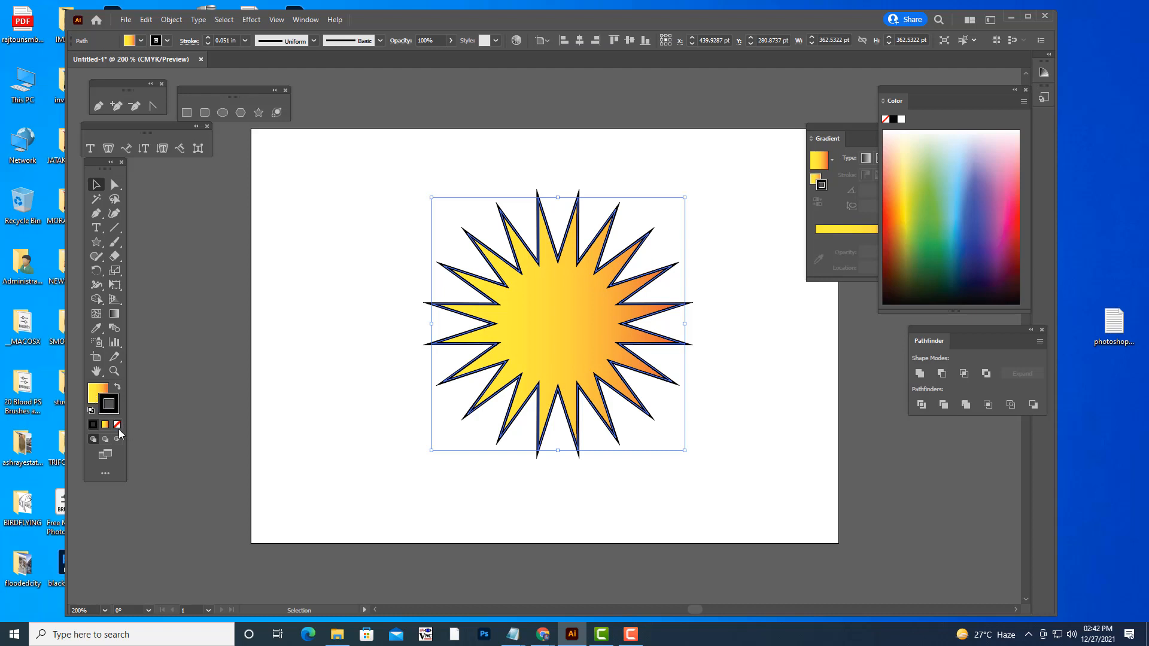
pyautogui.click(117, 425)
pyautogui.click(94, 390)
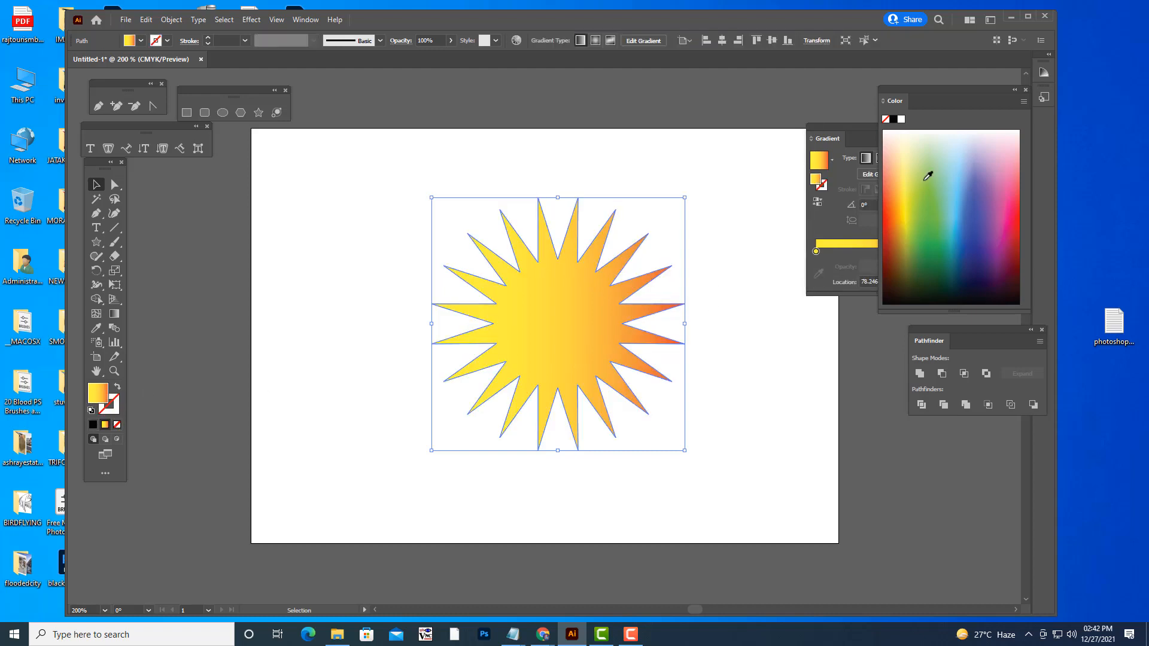
# - Move the overlapping Color and Gradient panels apart and set the gradient midpoint to about 58.5%
pyautogui.moveTo(939, 92); pyautogui.dragTo(990, 97)
pyautogui.click(872, 128)
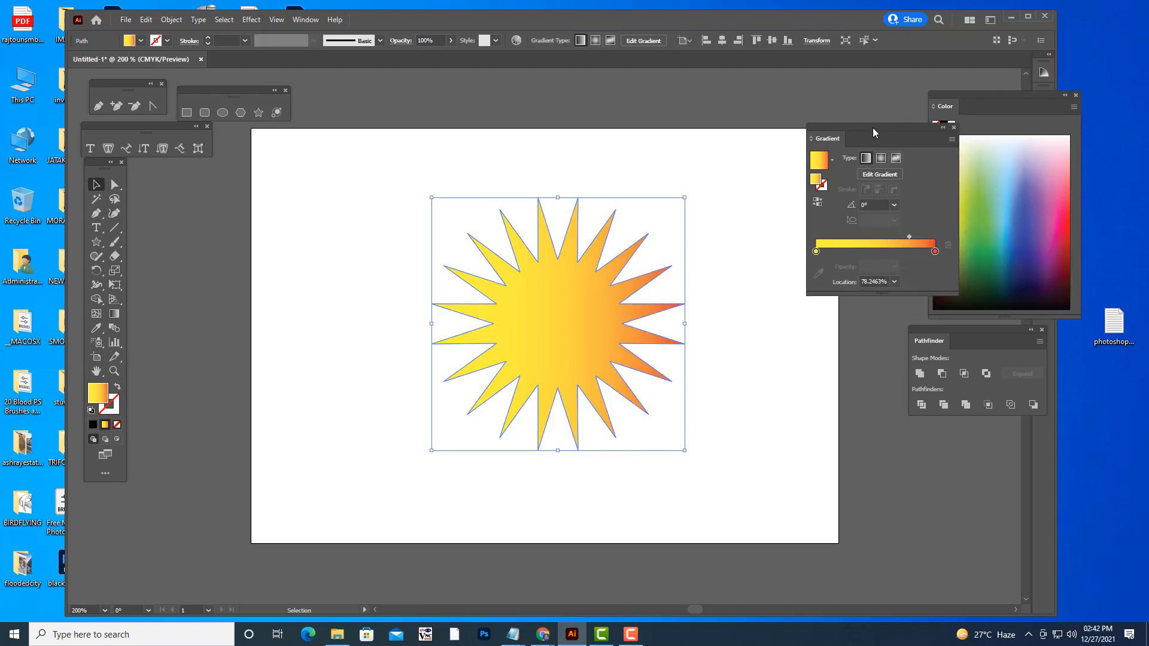
pyautogui.moveTo(873, 127); pyautogui.dragTo(841, 131)
pyautogui.moveTo(879, 240); pyautogui.dragTo(854, 239)
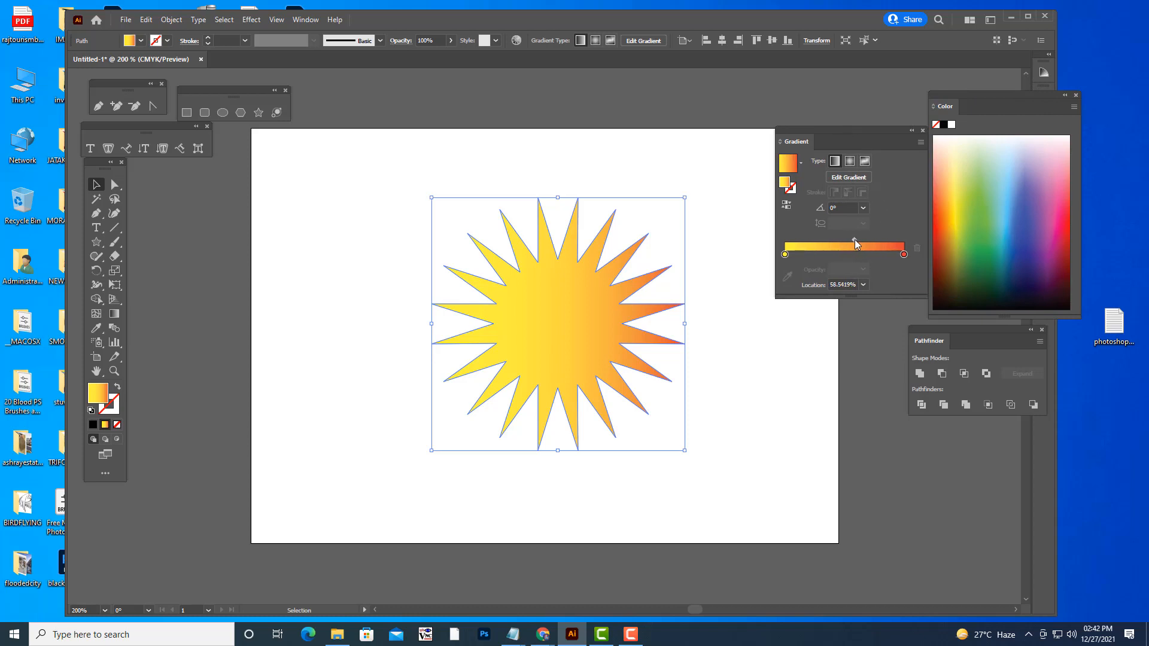
# - Recolour the gradient's end stop dark blue and its start stop light blue using the swatches
pyautogui.click(903, 254)
pyautogui.doubleClick(903, 254)
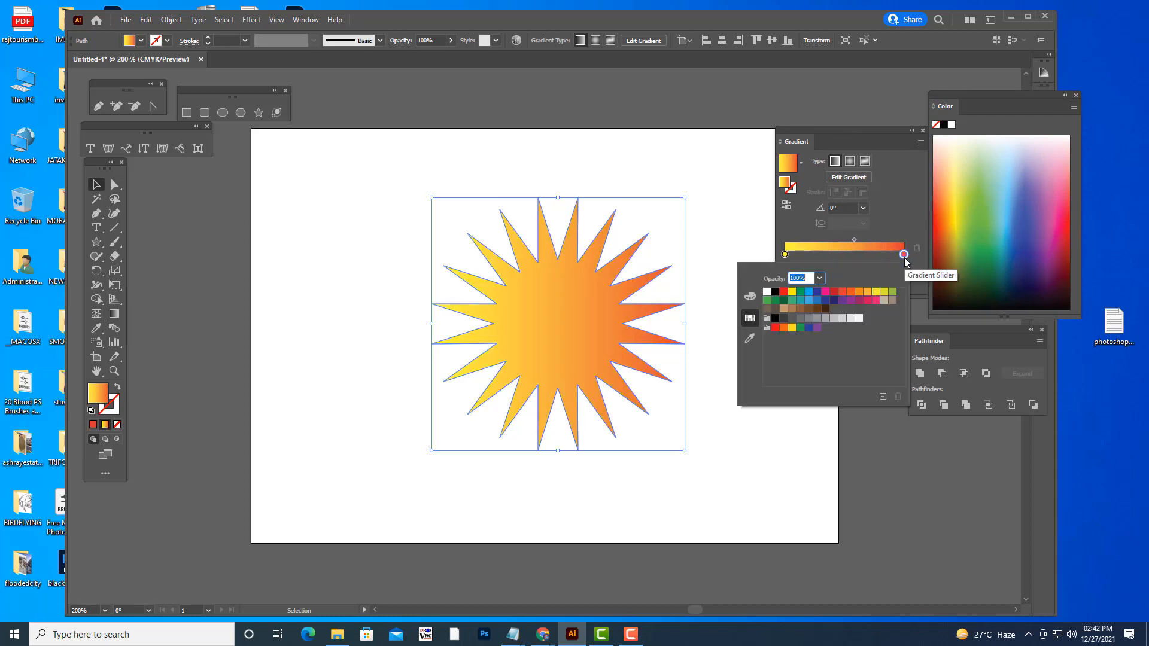
pyautogui.click(817, 293)
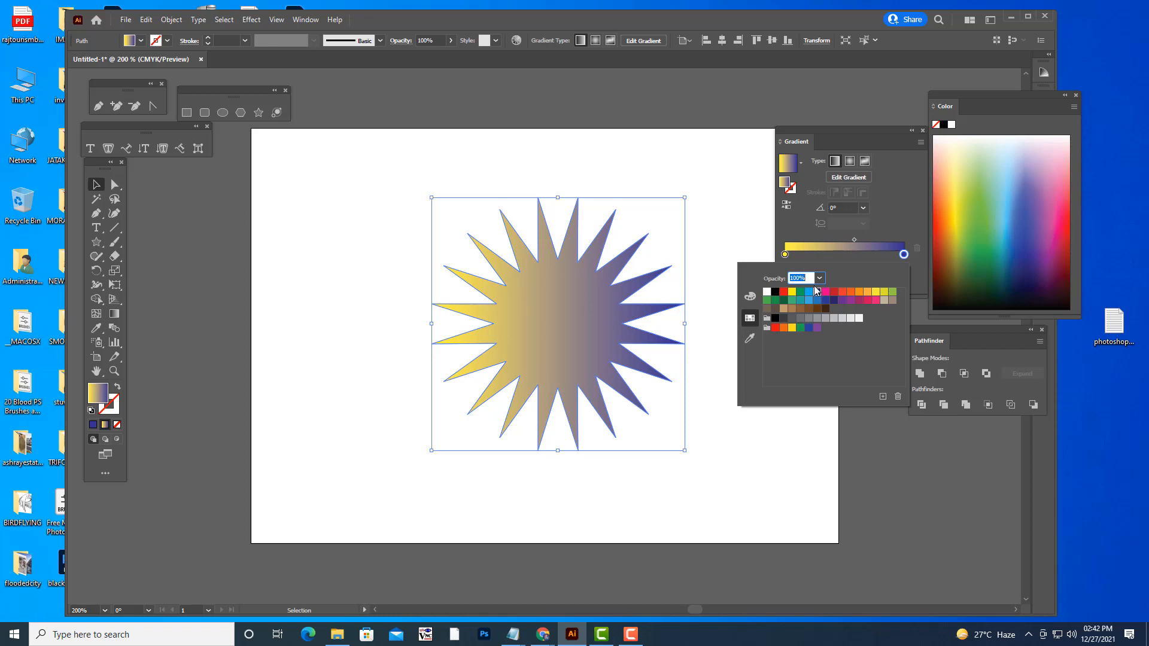
pyautogui.click(785, 256)
pyautogui.doubleClick(784, 255)
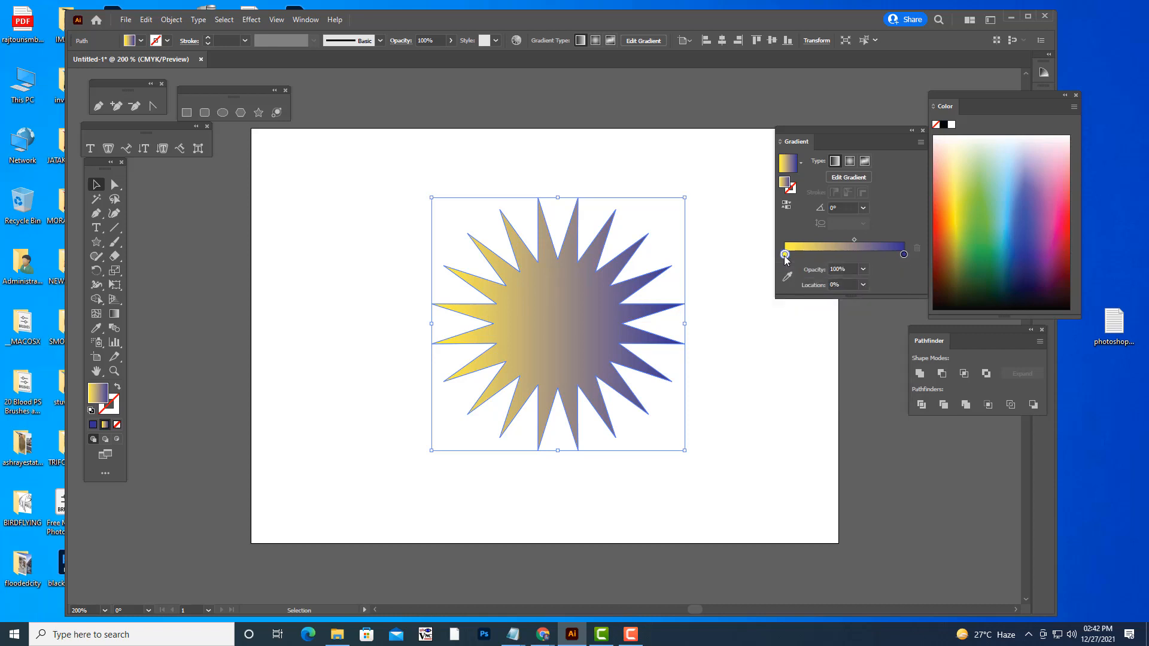
pyautogui.click(809, 292)
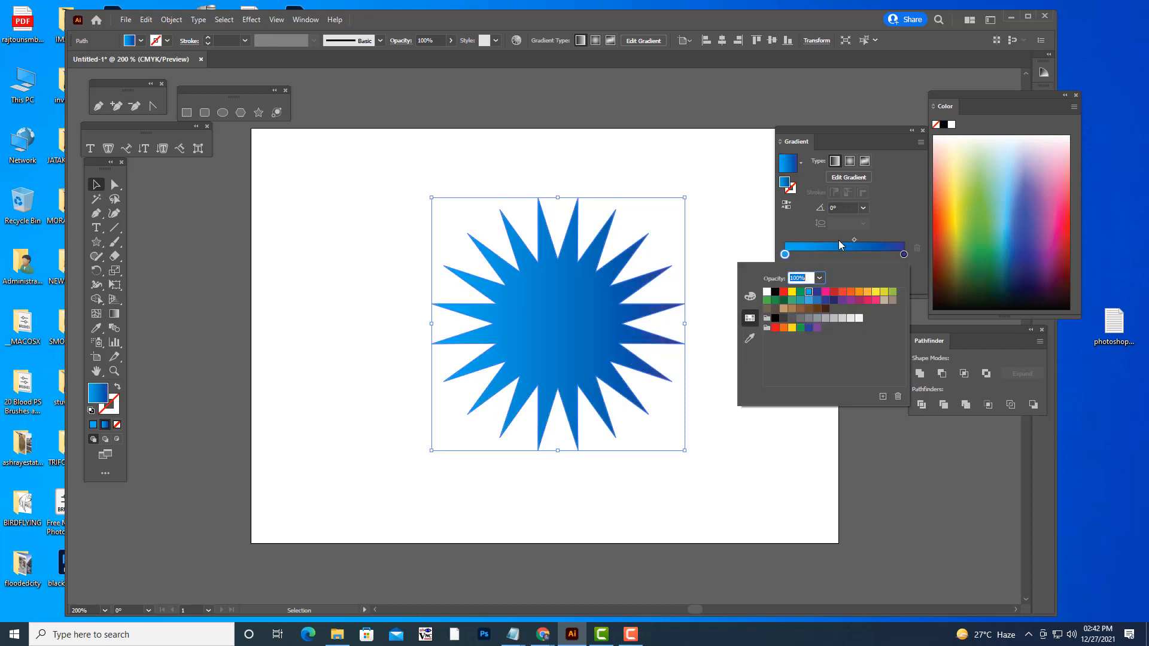
# - Shift the blue gradient's midpoint to about 49% and change the gradient type to radial
pyautogui.click(853, 239)
pyautogui.moveTo(853, 238); pyautogui.dragTo(843, 239)
pyautogui.click(850, 161)
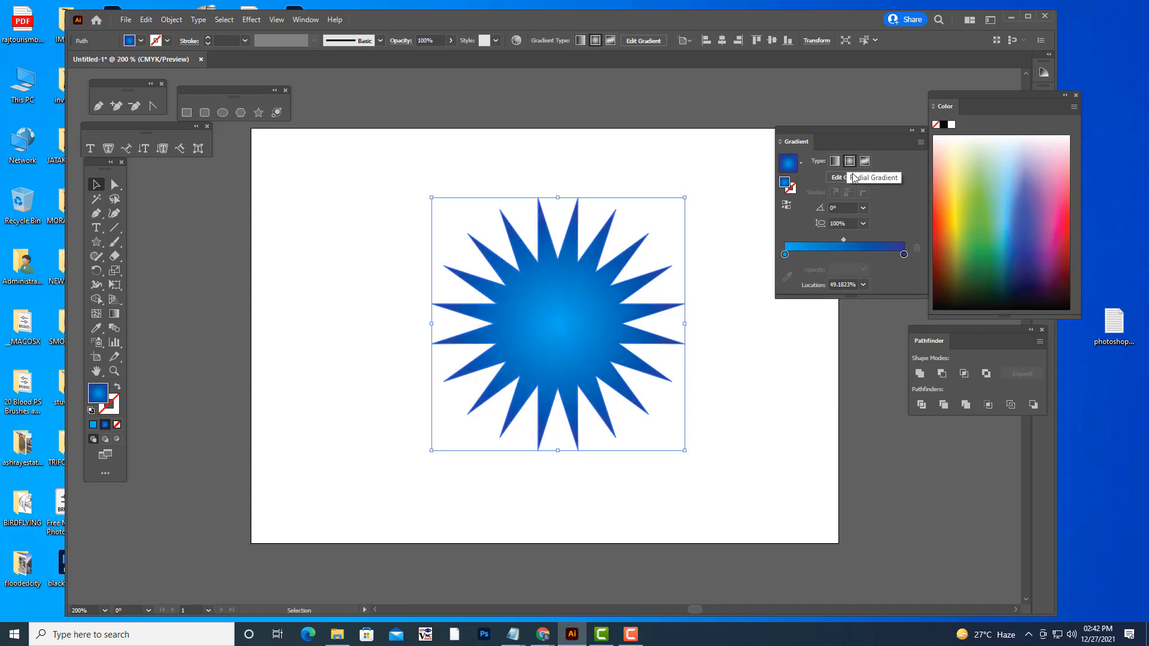
# - Reverse the radial gradient so dark blue sits at the centre, and set its midpoint to about 46.9%
pyautogui.click(786, 206)
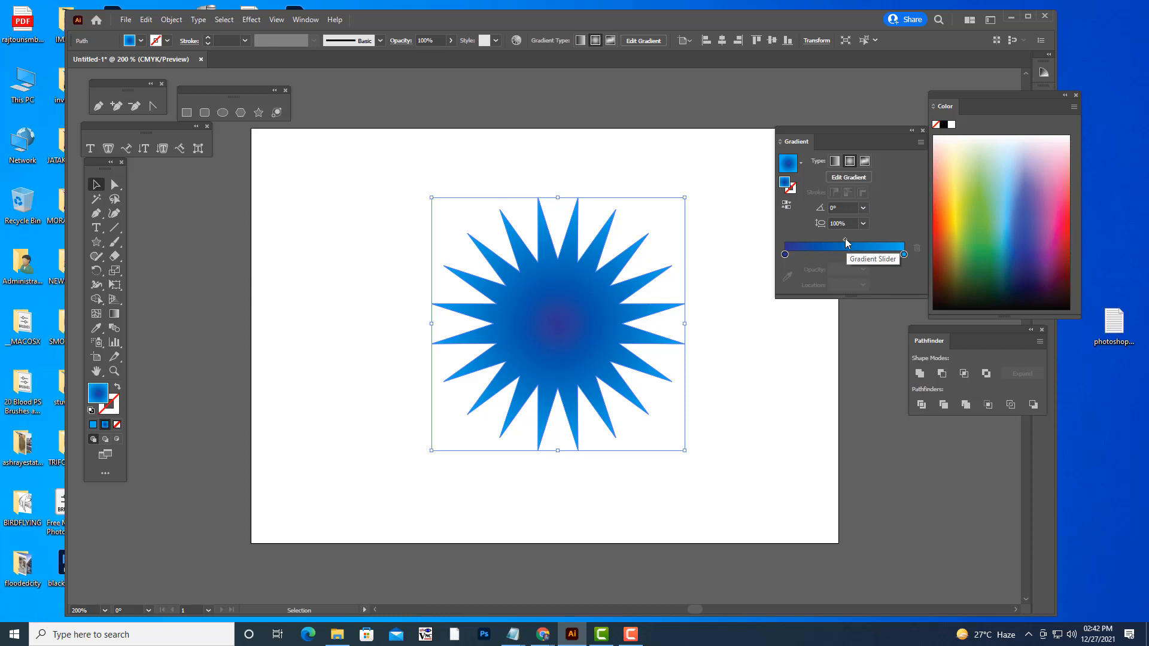
pyautogui.moveTo(845, 238); pyautogui.dragTo(837, 240)
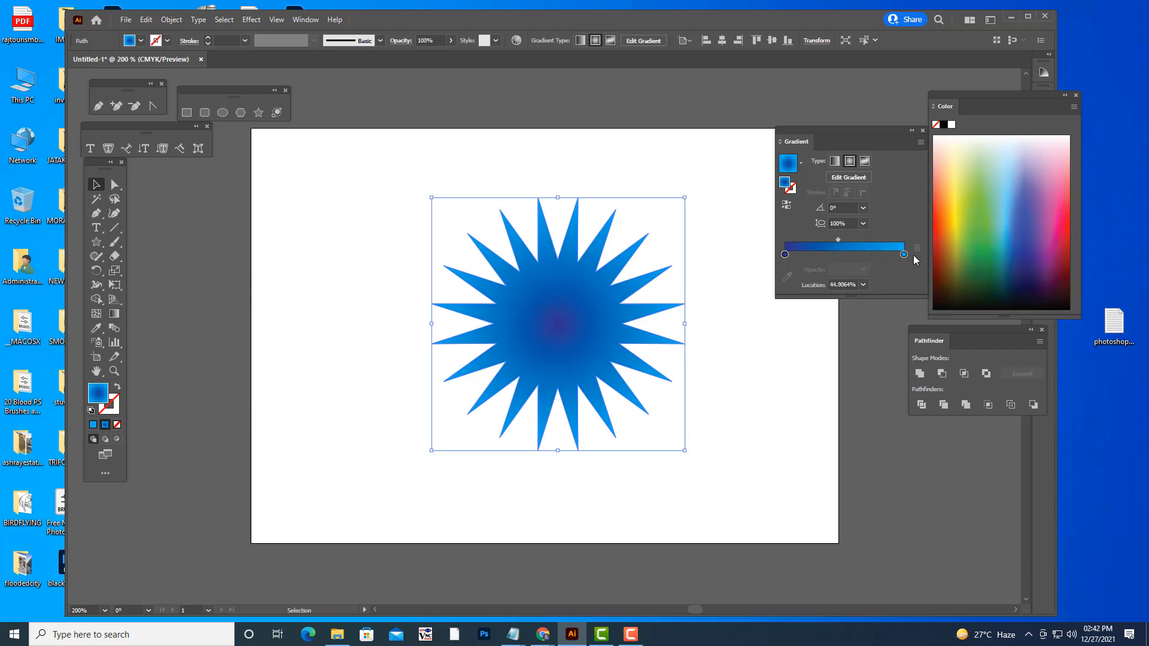
pyautogui.moveTo(903, 254)
pyautogui.mouseDown()
pyautogui.moveTo(889, 255)
pyautogui.moveTo(904, 255)
pyautogui.mouseUp()
pyautogui.moveTo(839, 239); pyautogui.dragTo(840, 240)
# - Round all of the starburst's corners to a radius of about 4.11 pt and deselect it
pyautogui.click(115, 184)
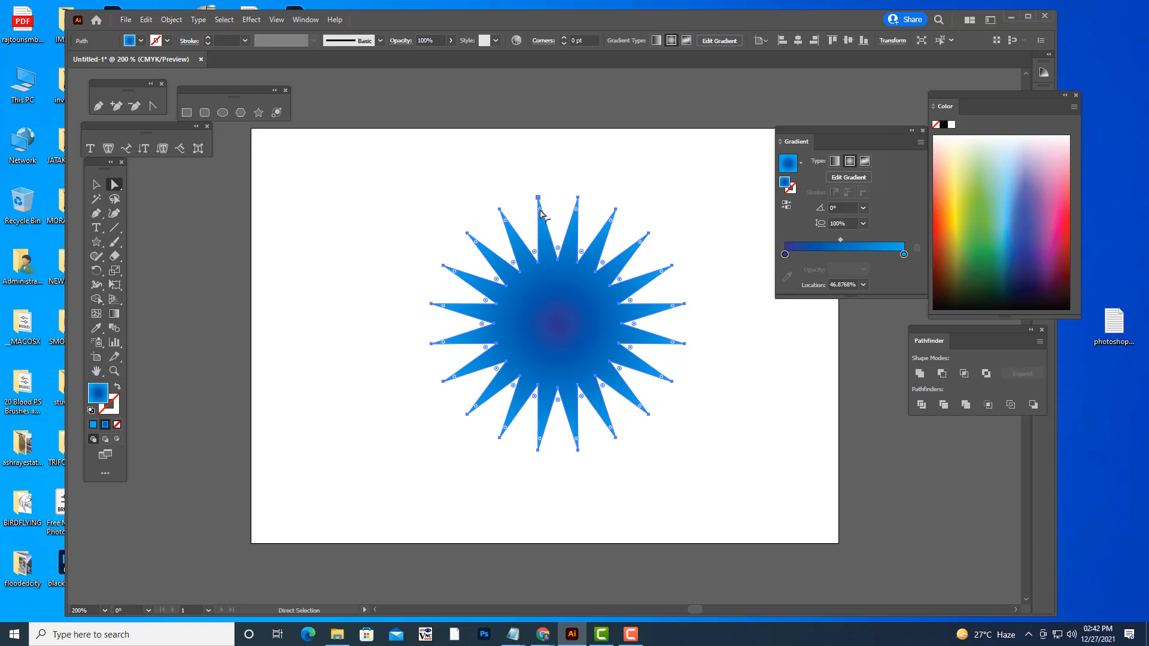
pyautogui.moveTo(541, 214); pyautogui.dragTo(542, 222)
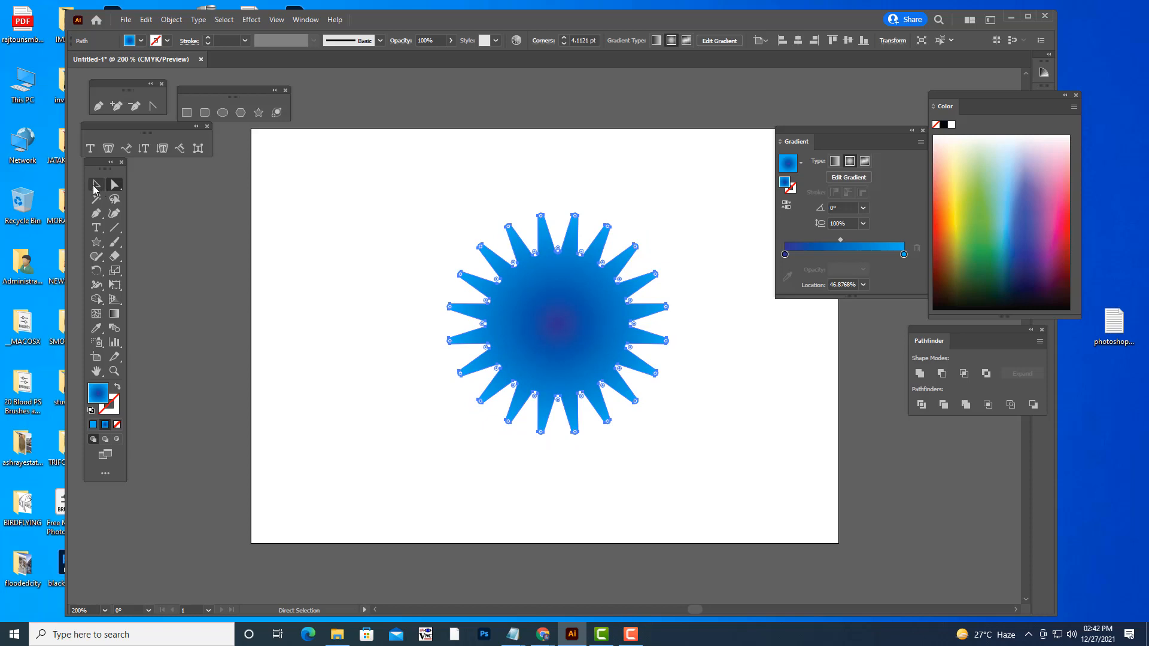
pyautogui.click(95, 186)
pyautogui.click(366, 200)
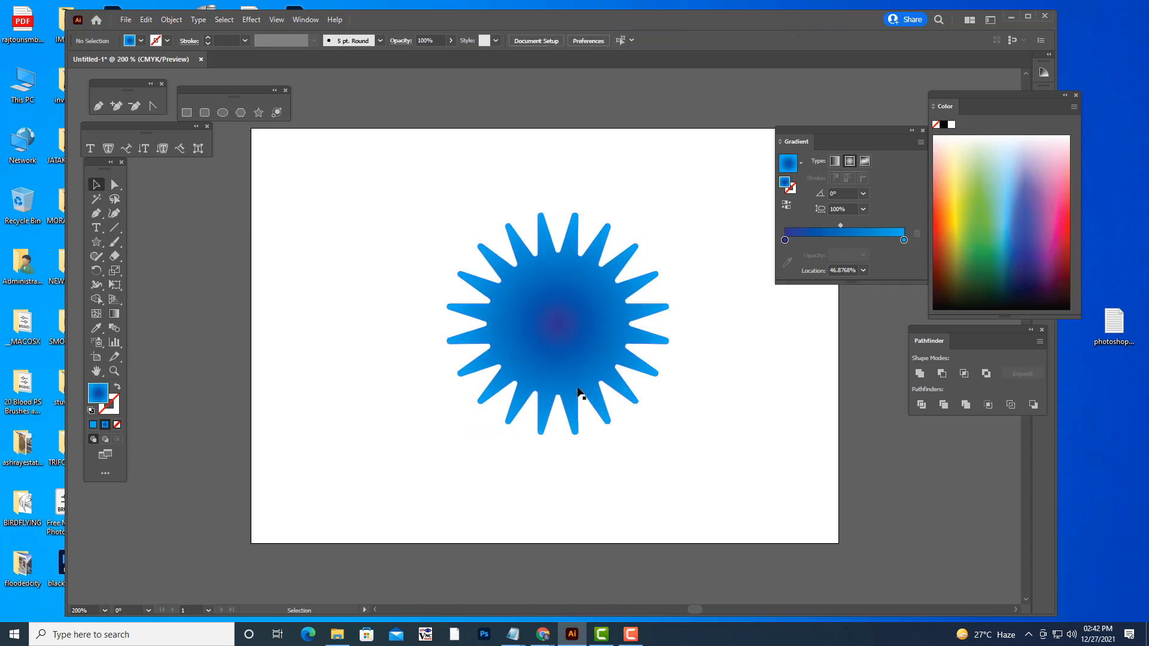
# - Place a copy of the rounded starburst on top of the original, shrunk around its centre to about one third of the size
pyautogui.click(592, 359)
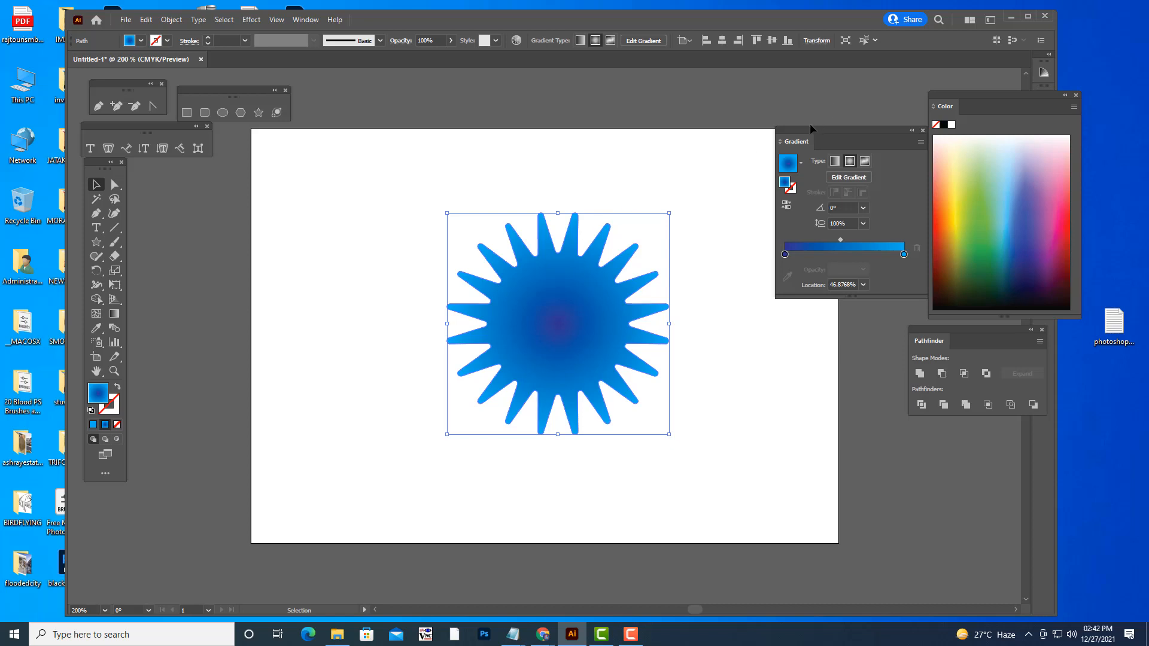
pyautogui.moveTo(810, 128); pyautogui.dragTo(831, 125)
pyautogui.click(644, 239)
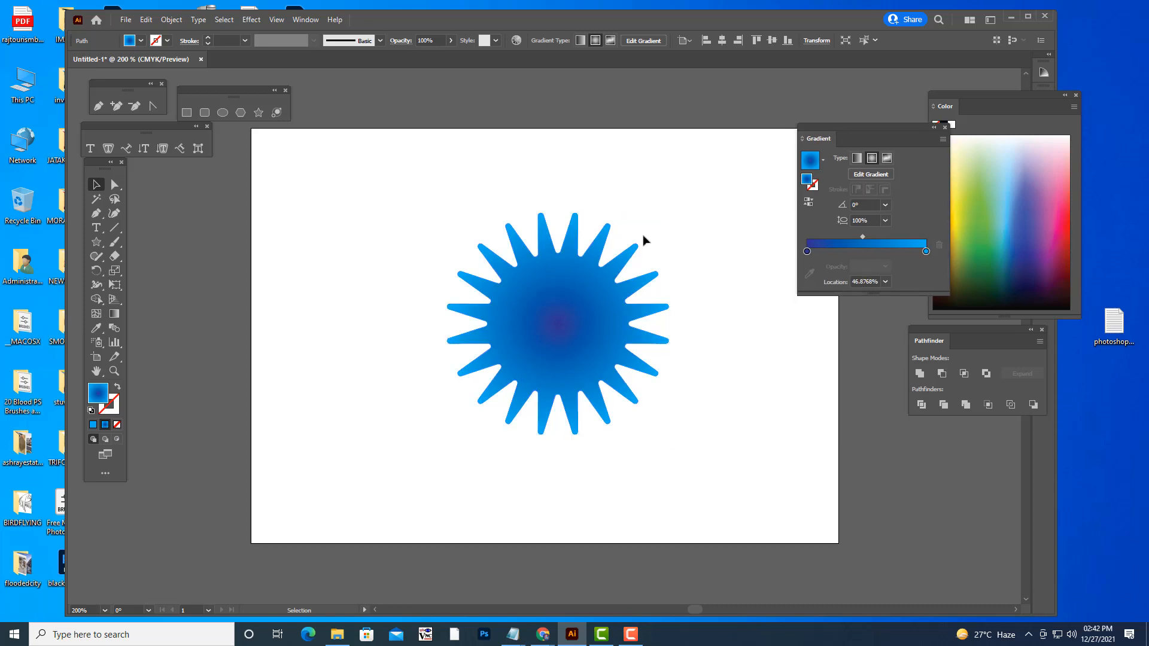
pyautogui.click(595, 335)
pyautogui.press('a')
pyautogui.press('v')
pyautogui.press('a')
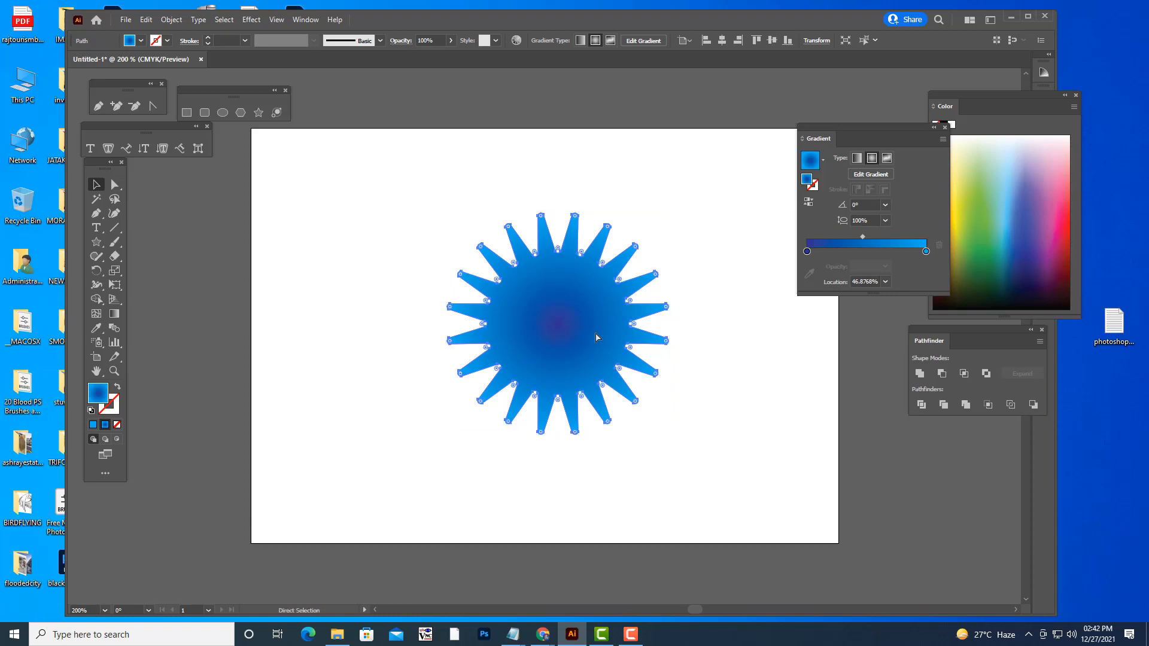
pyautogui.press('v')
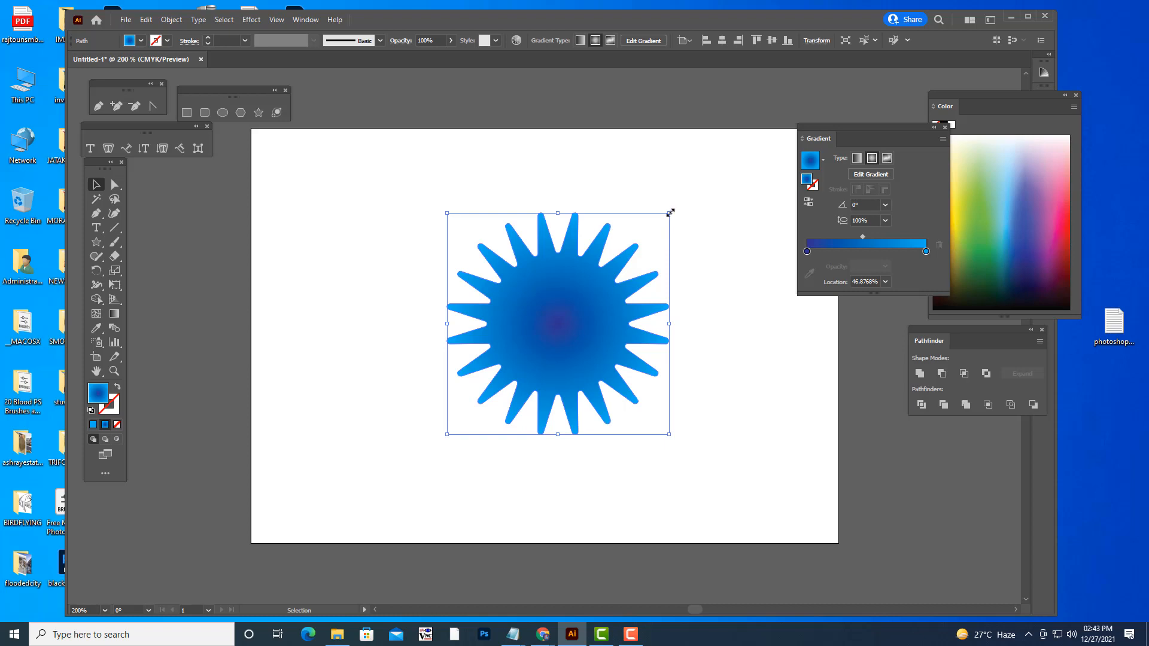
pyautogui.moveTo(669, 213); pyautogui.dragTo(593, 288)
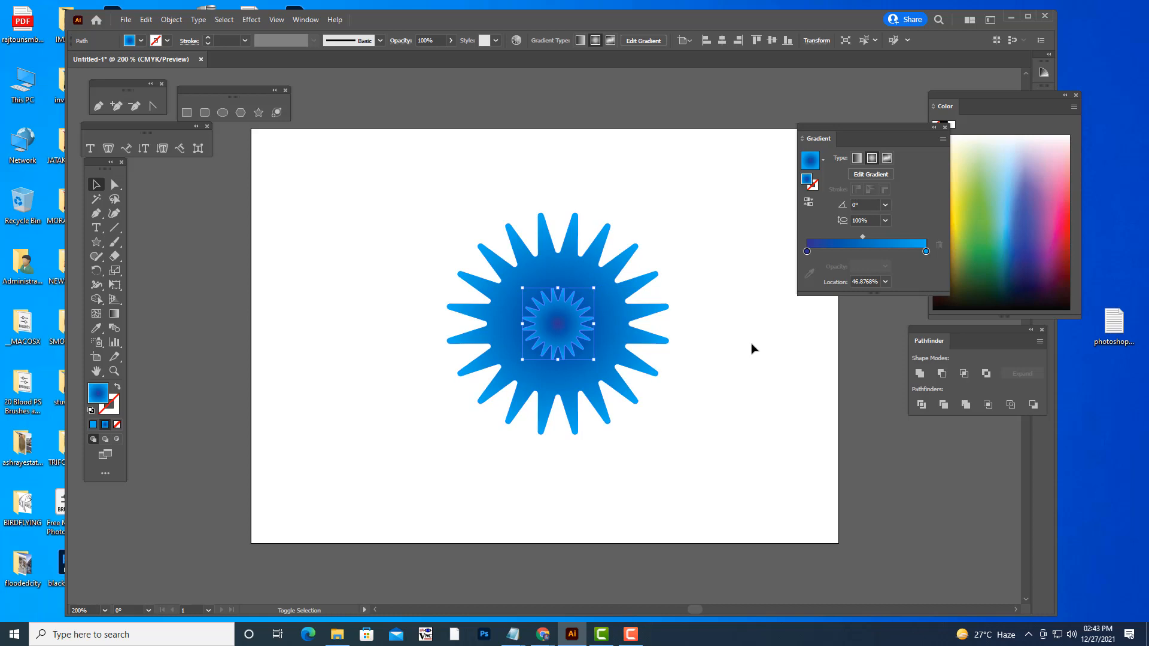
# - Recolour the small inner star's radial gradient from dark green at the centre to lighter green at the edge
pyautogui.click(806, 251)
pyautogui.doubleClick(806, 251)
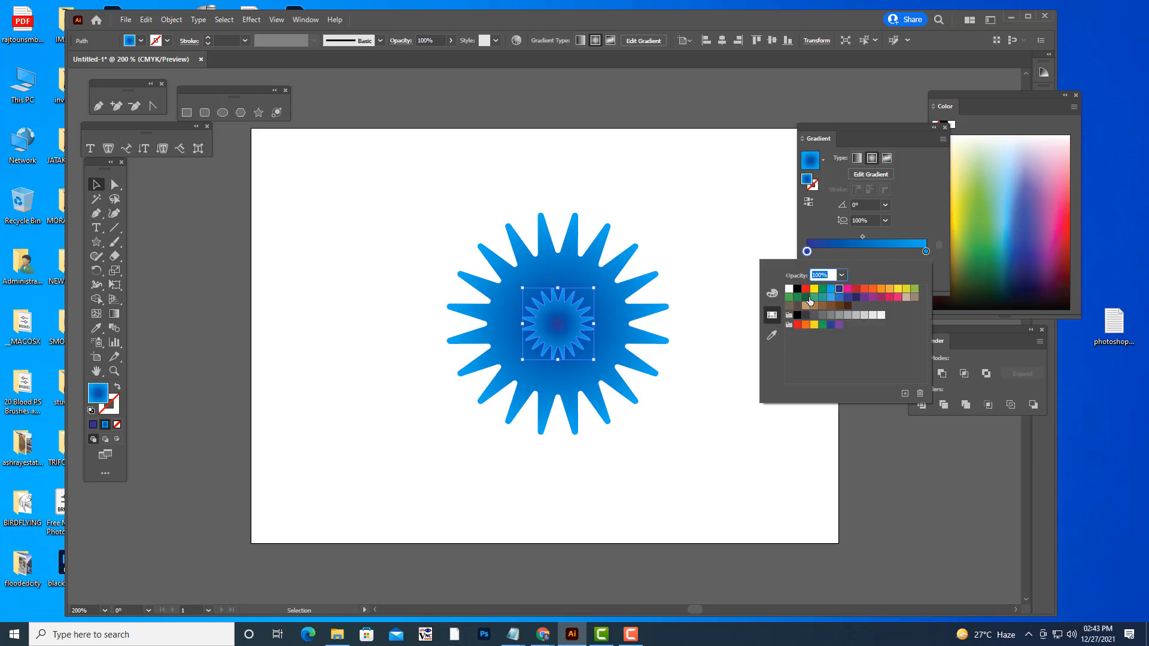
pyautogui.click(806, 296)
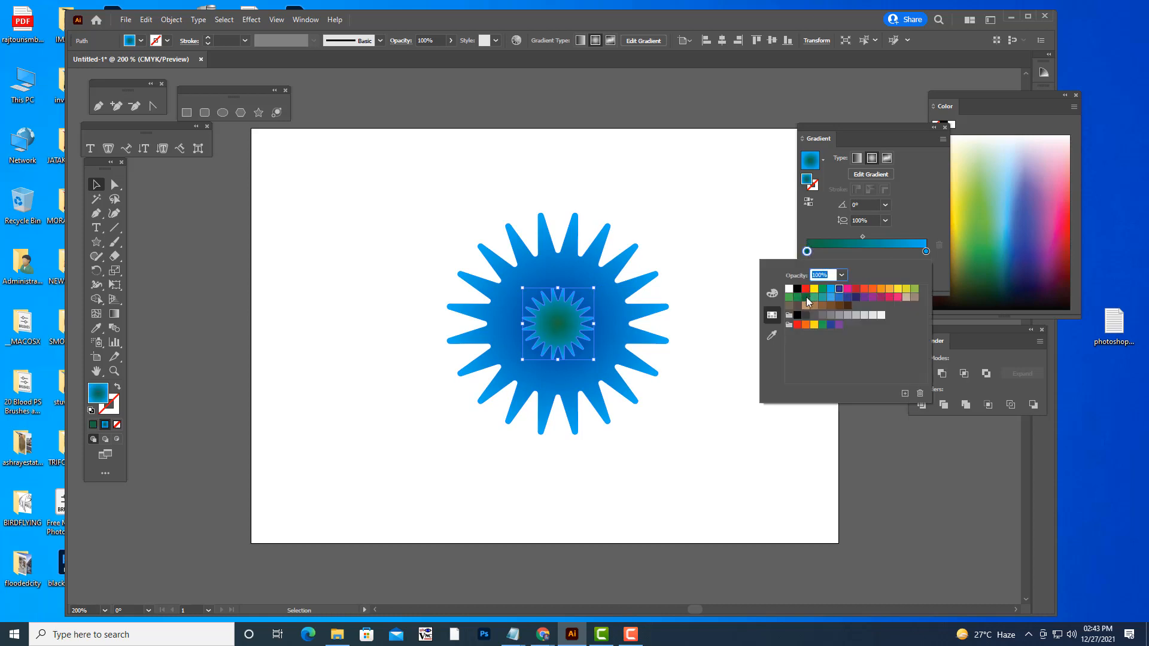
pyautogui.click(925, 252)
pyautogui.doubleClick(926, 252)
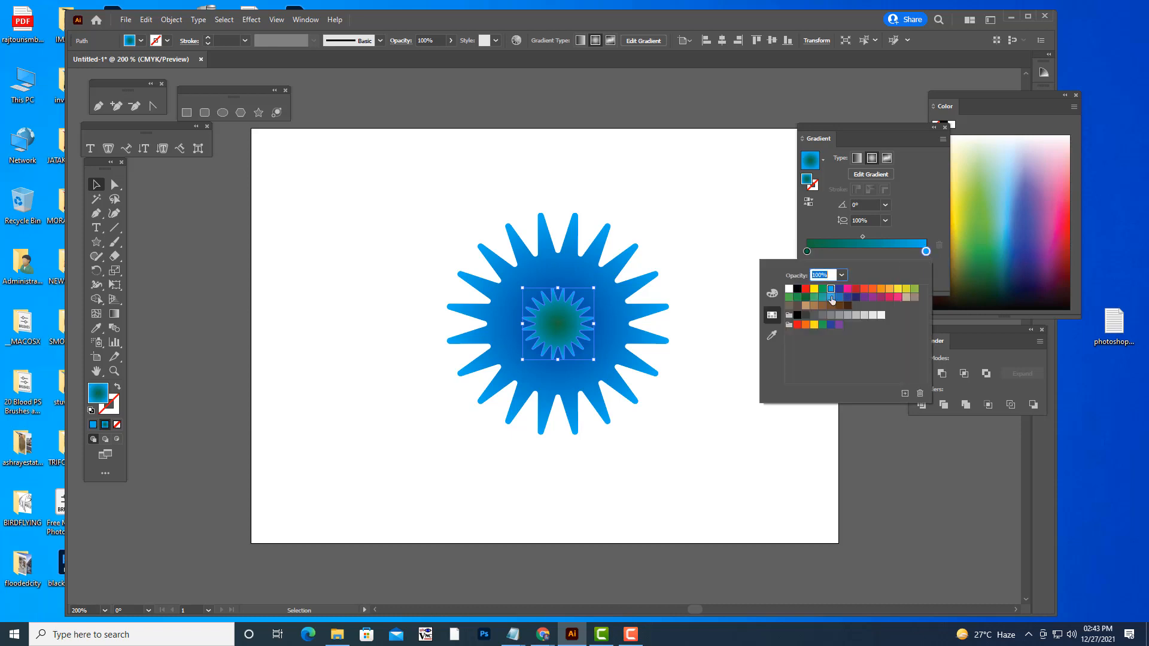
pyautogui.click(788, 297)
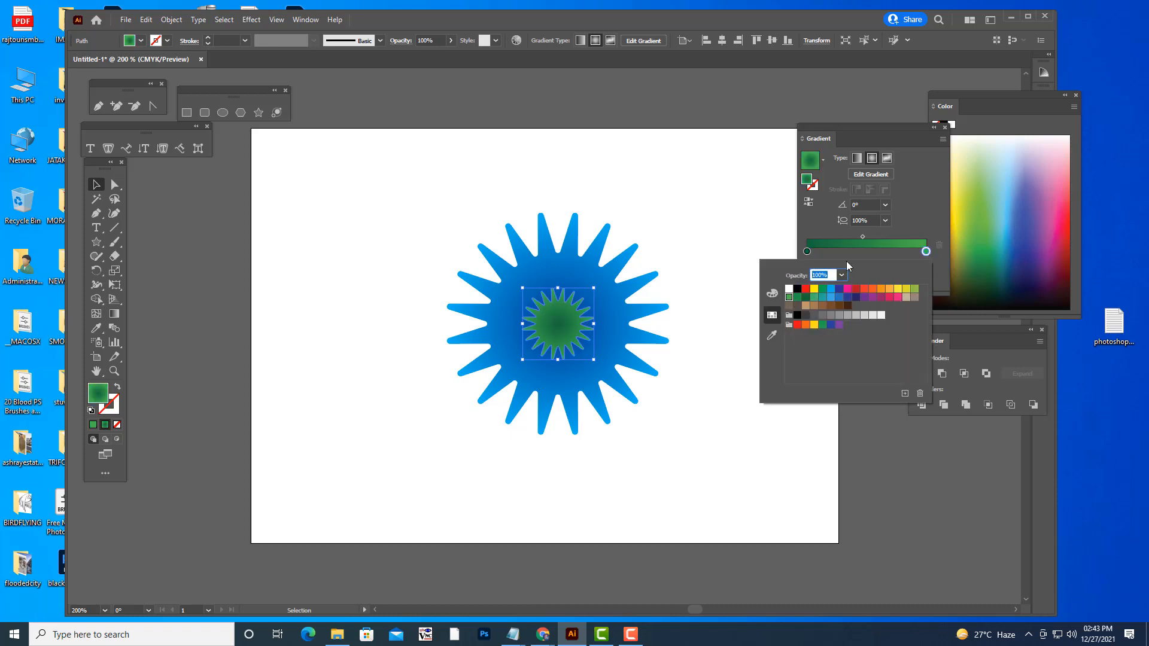
# - Move the inner star's dark green stop slightly inward and set the gradient midpoint to about 47%
pyautogui.click(862, 237)
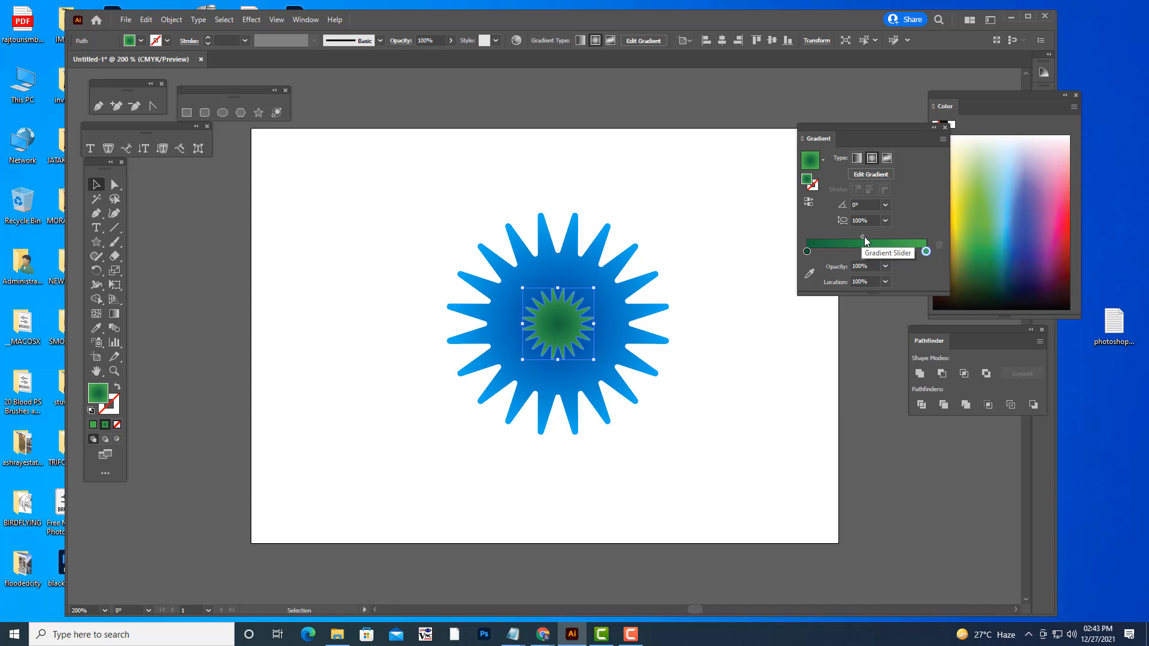
pyautogui.moveTo(863, 237)
pyautogui.mouseDown()
pyautogui.moveTo(808, 251)
pyautogui.moveTo(866, 239)
pyautogui.mouseUp()
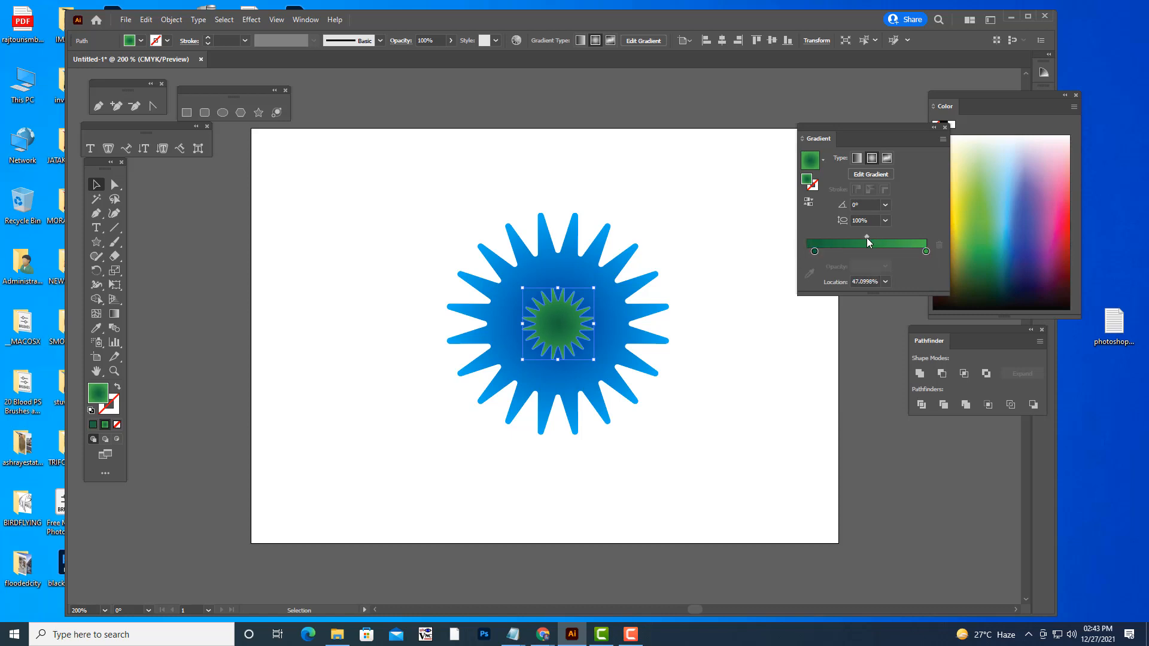
pyautogui.click(676, 207)
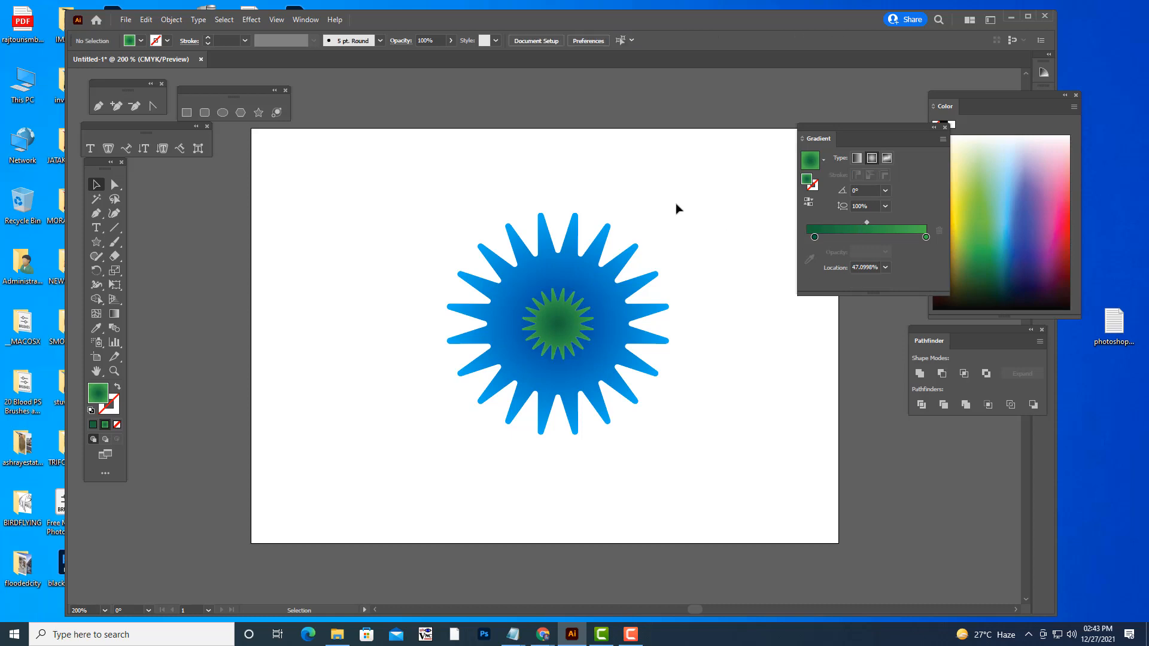
# - Shrink the green inner star slightly around its centre and select it together with the large blue star
pyautogui.click(629, 314)
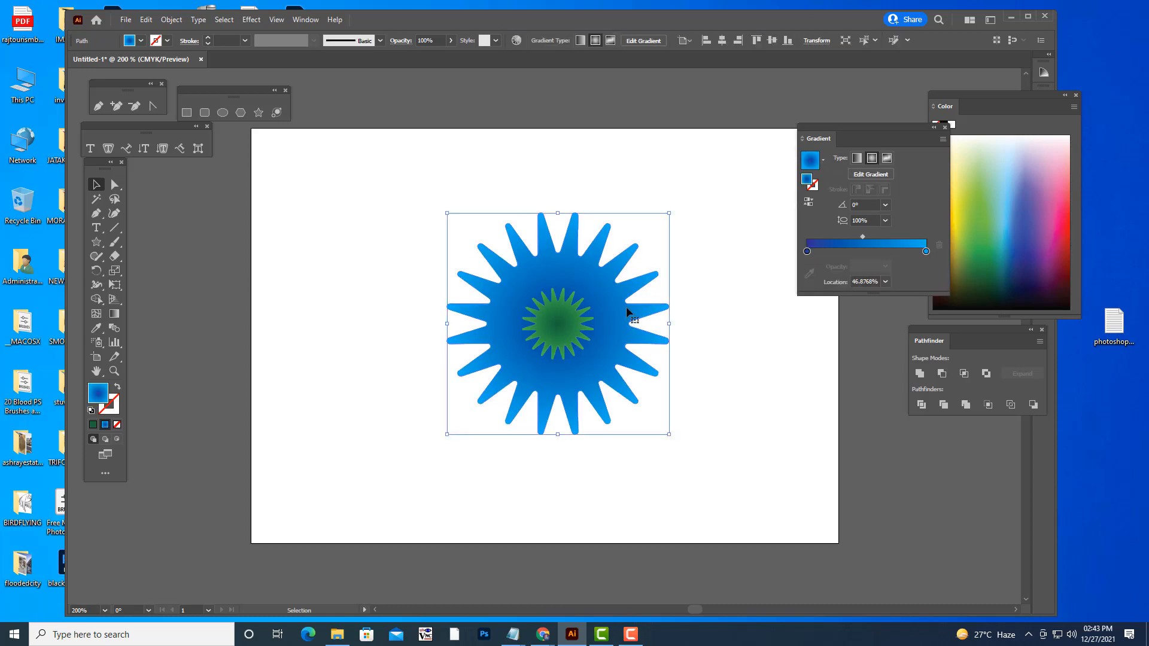
pyautogui.click(583, 313)
pyautogui.moveTo(593, 287); pyautogui.dragTo(587, 293)
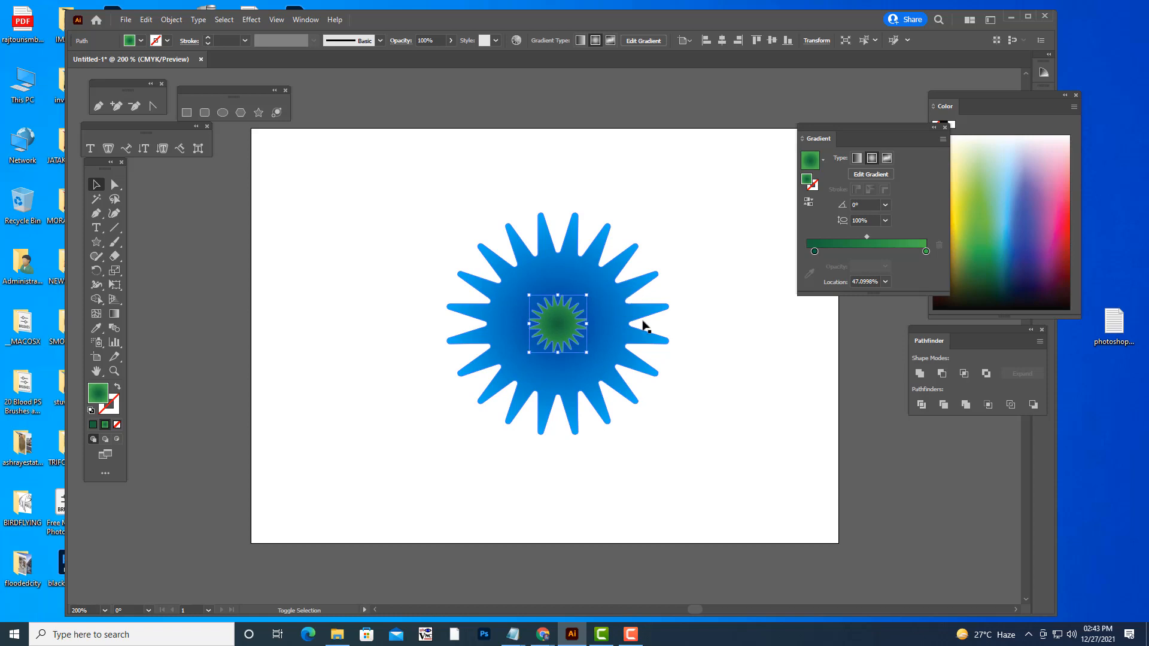
pyautogui.keyDown('shift'); pyautogui.click(606, 291); pyautogui.keyUp('shift')
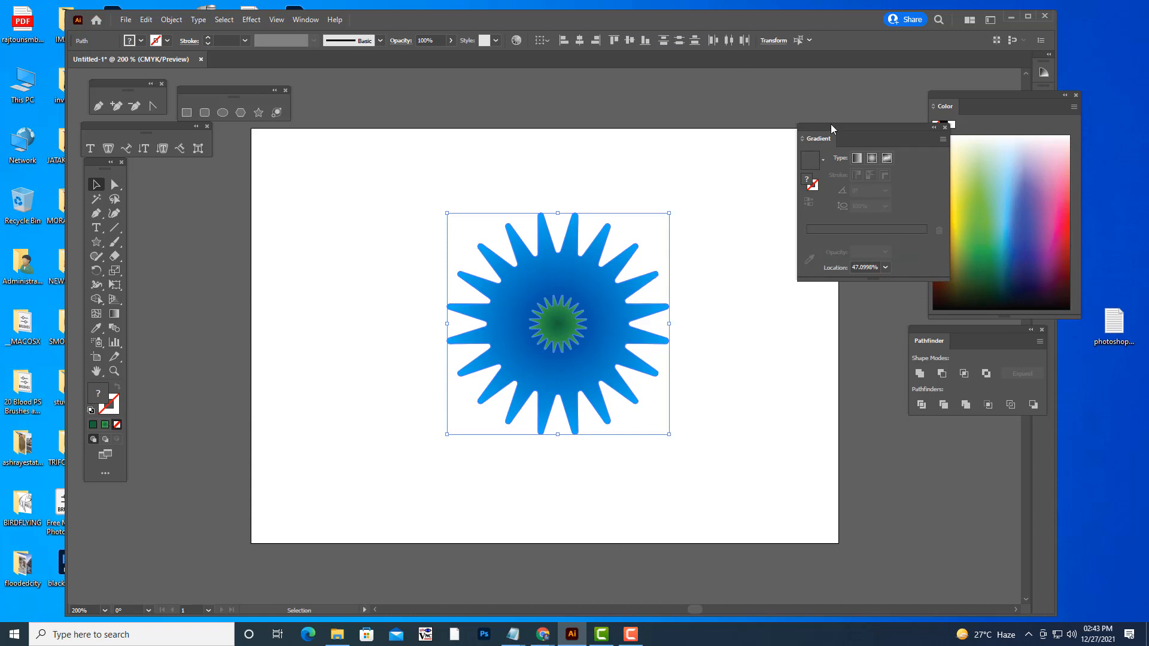
# - Set the blend options for the two selected stars to 100 specified steps
pyautogui.moveTo(830, 125); pyautogui.dragTo(870, 123)
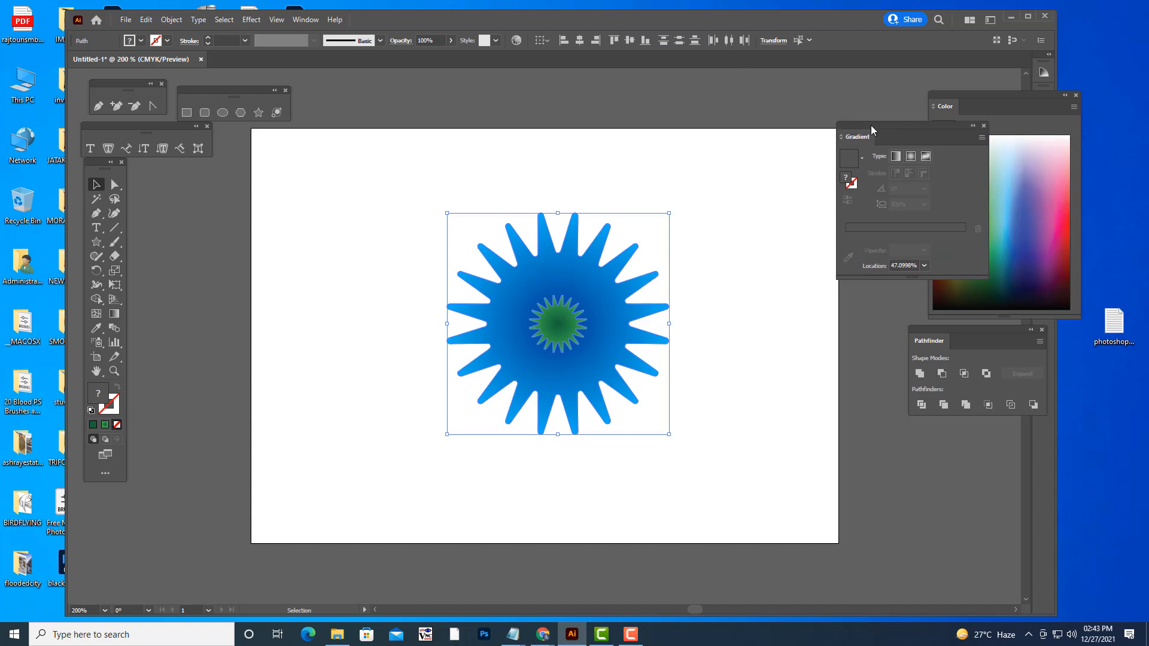
pyautogui.click(178, 20)
pyautogui.moveTo(227, 360)
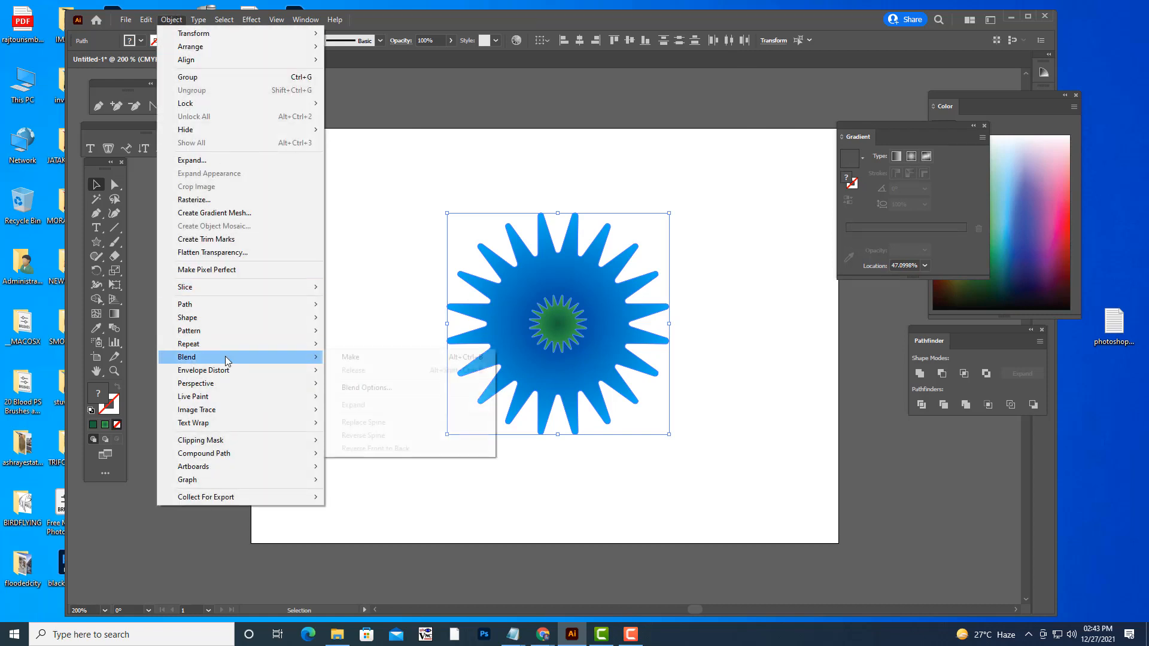
pyautogui.click(388, 389)
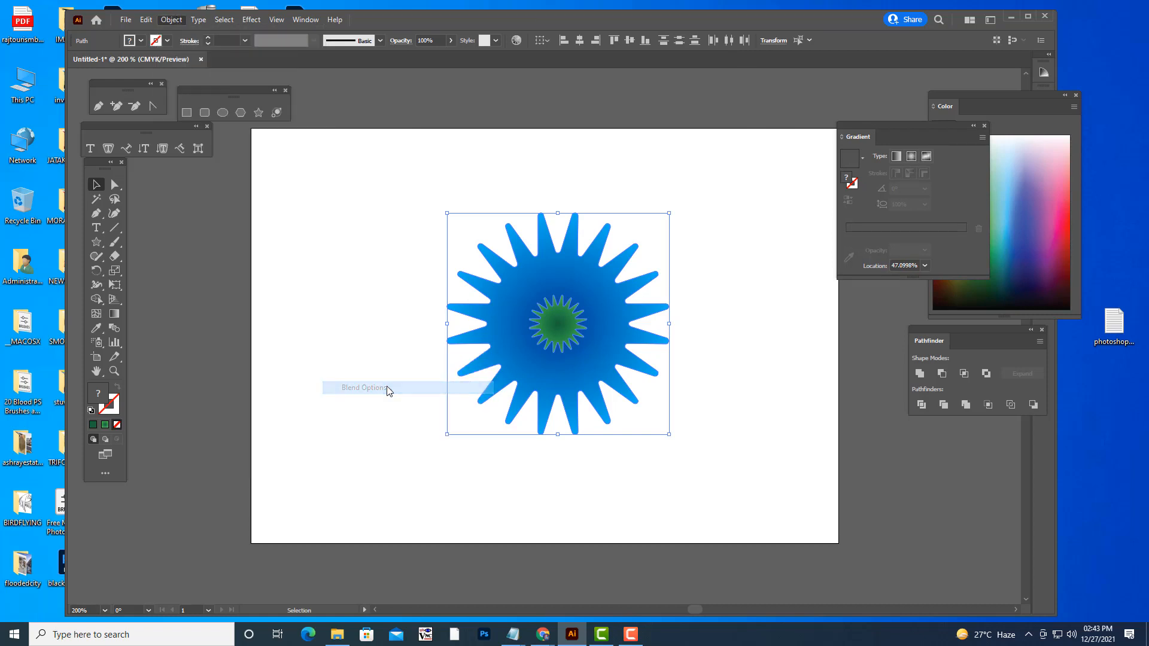
pyautogui.click(633, 91)
pyautogui.click(625, 114)
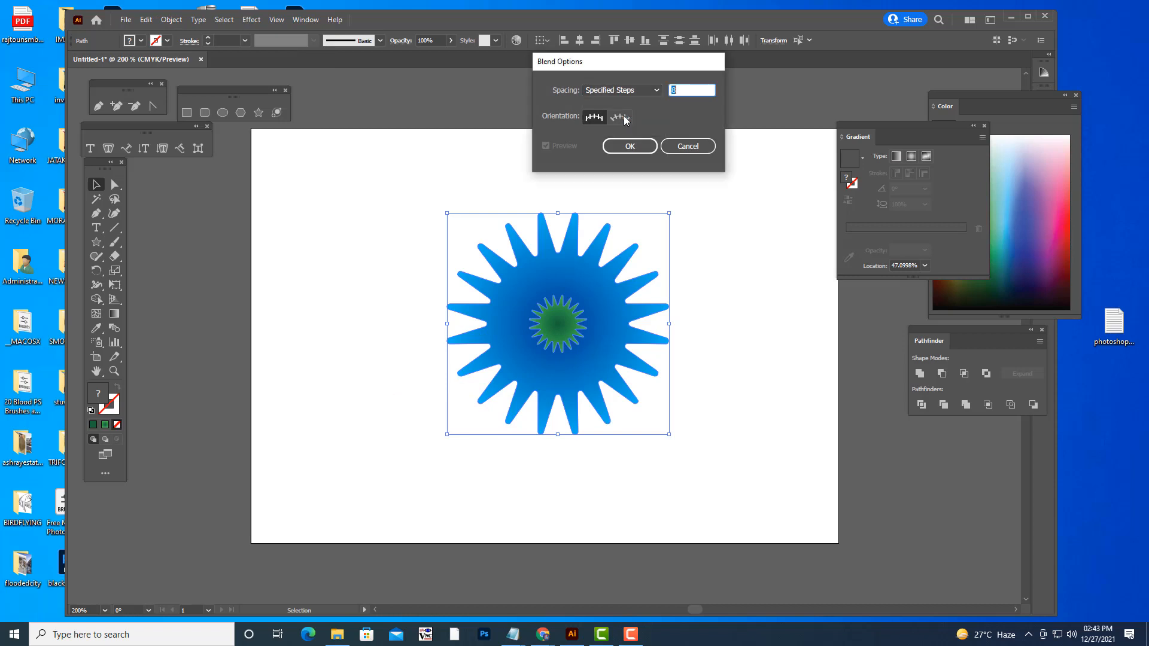
pyautogui.moveTo(645, 70); pyautogui.dragTo(693, 71)
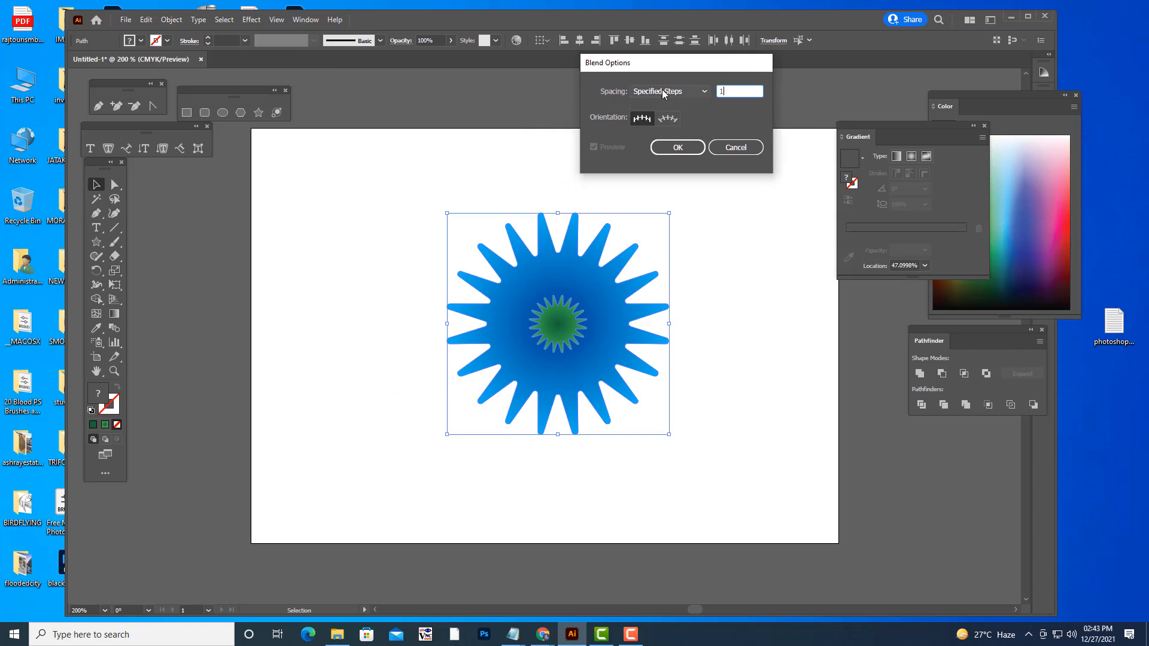
pyautogui.moveTo(711, 69); pyautogui.dragTo(670, 77)
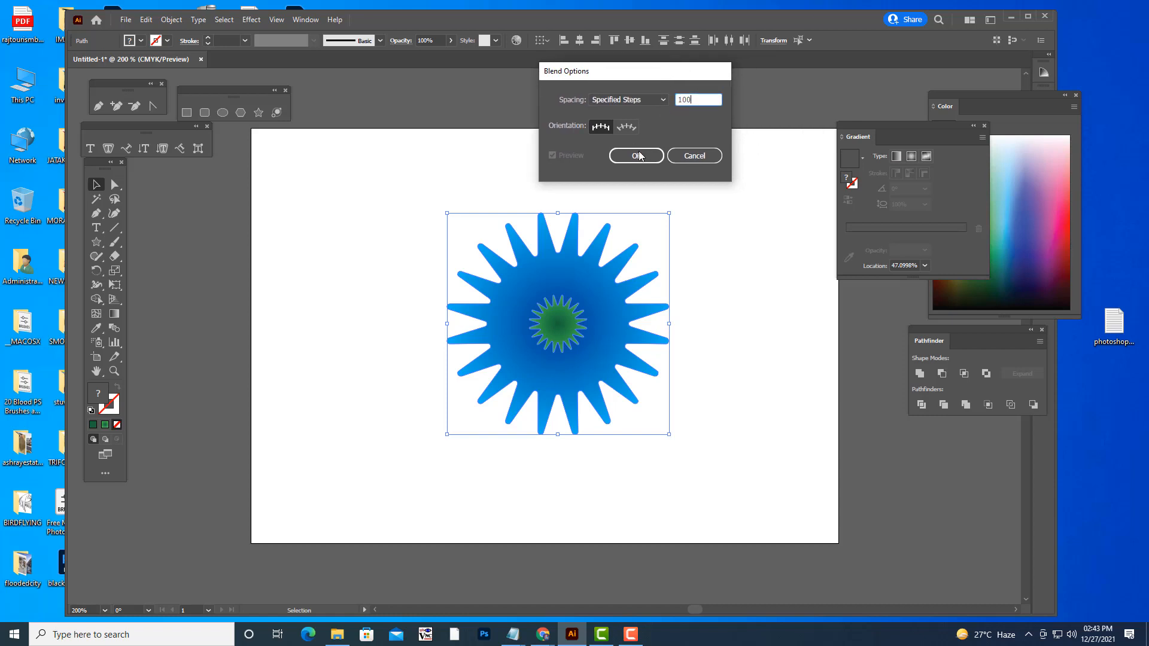
pyautogui.click(636, 156)
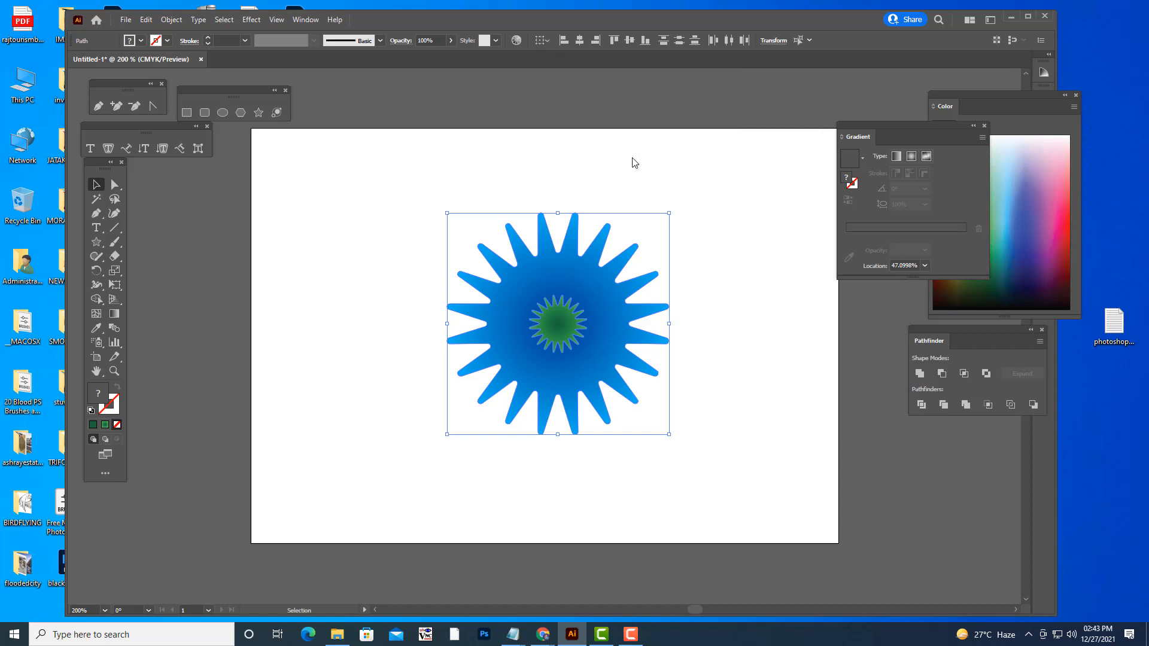
# - Undo the last shrink of the green inner star and select it together with the large blue star
pyautogui.click(633, 162)
pyautogui.hotkey('ctrl', 'z')
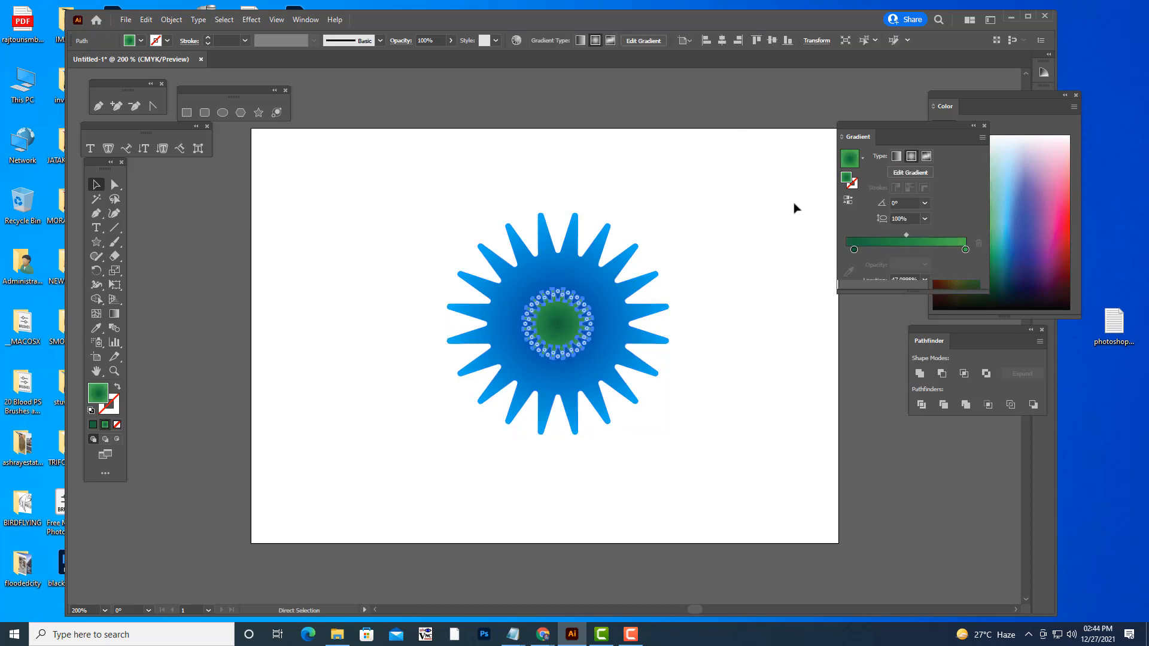
pyautogui.click(723, 243)
pyautogui.moveTo(420, 189); pyautogui.dragTo(746, 479)
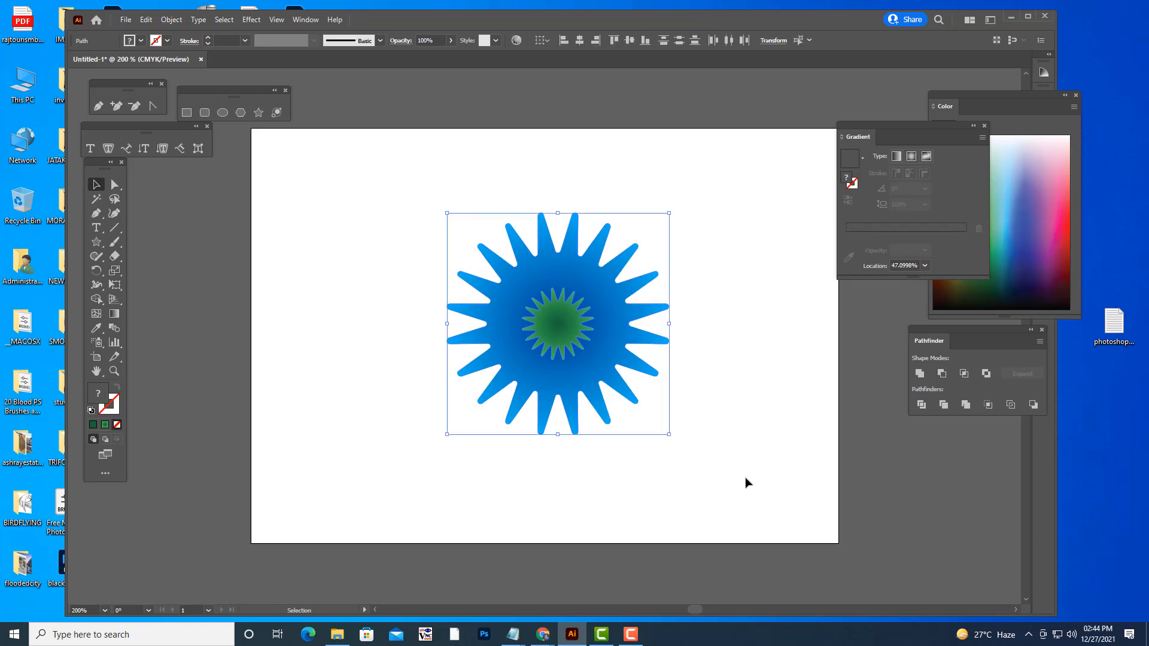
pyautogui.click(692, 313)
pyautogui.click(576, 280)
pyautogui.keyDown('shift'); pyautogui.click(565, 313); pyautogui.keyUp('shift')
# - Blend the blue and green stars, keeping the spacing at 100 specified steps
pyautogui.click(171, 20)
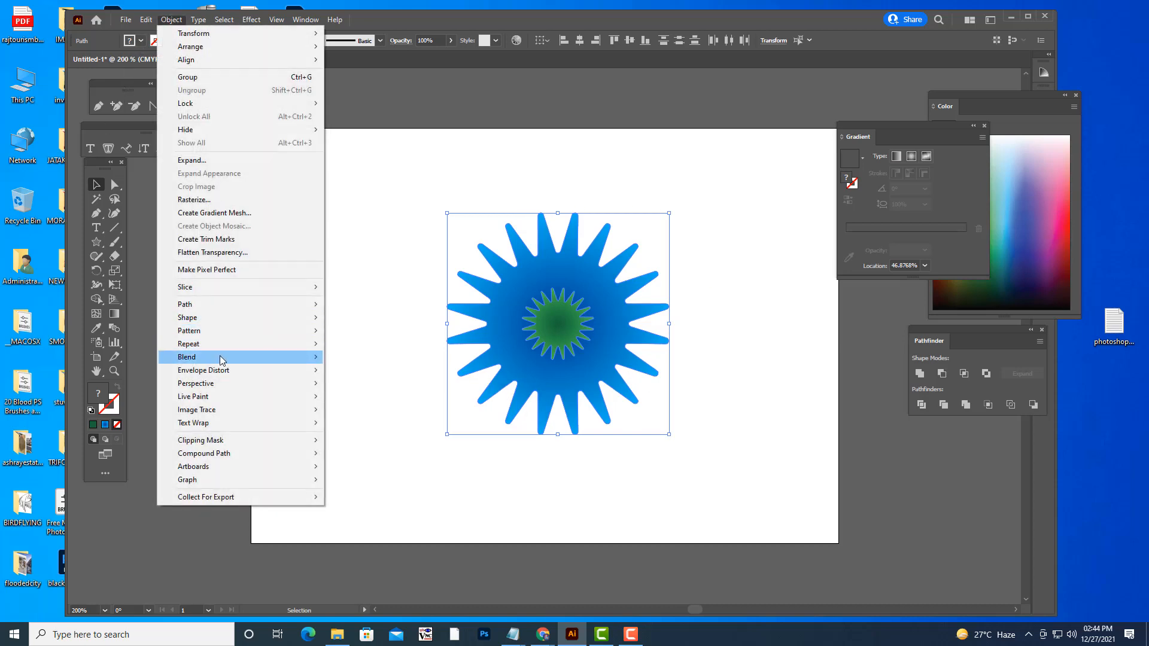
pyautogui.moveTo(228, 361)
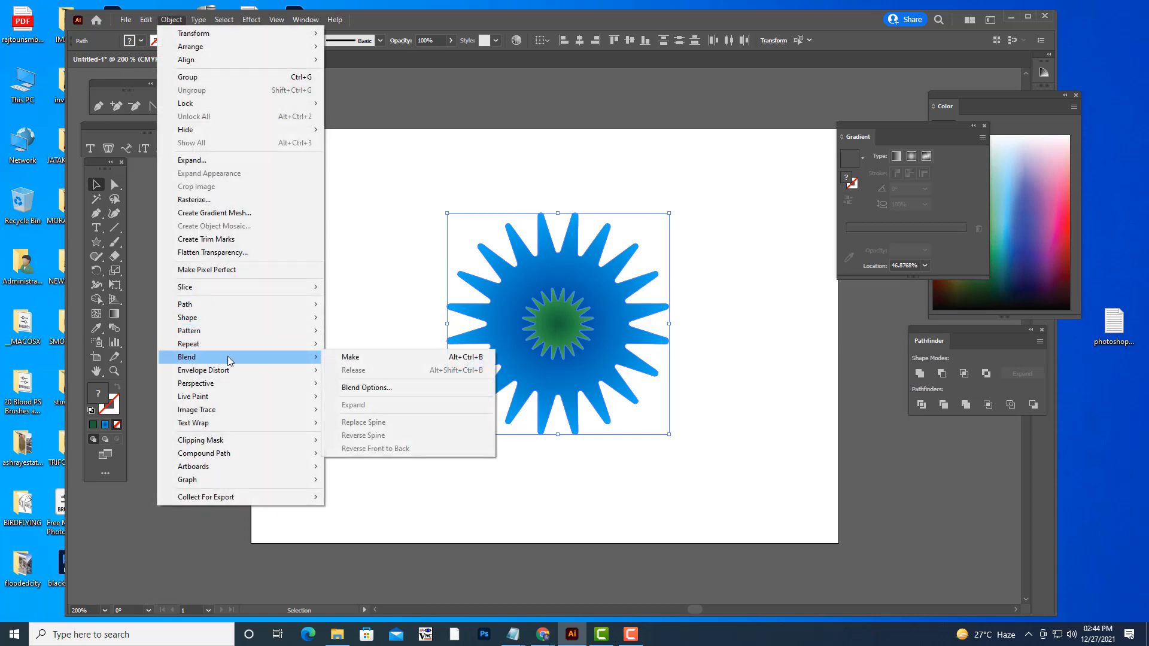
pyautogui.click(403, 388)
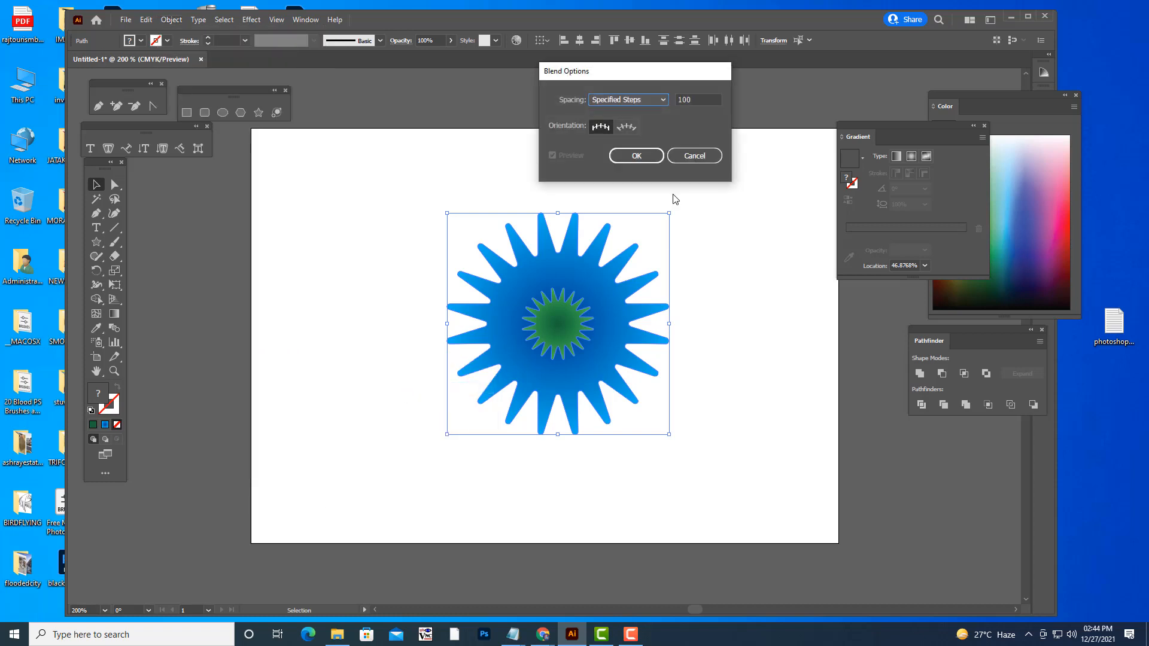
pyautogui.click(601, 94)
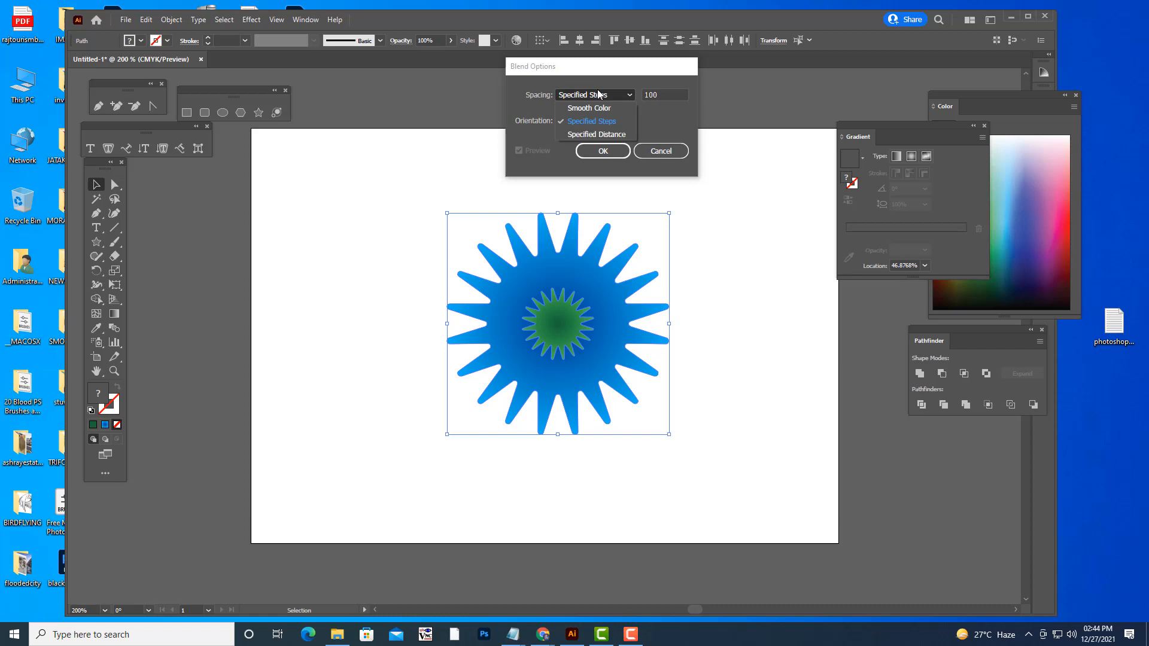
pyautogui.click(598, 121)
pyautogui.press('Tab')
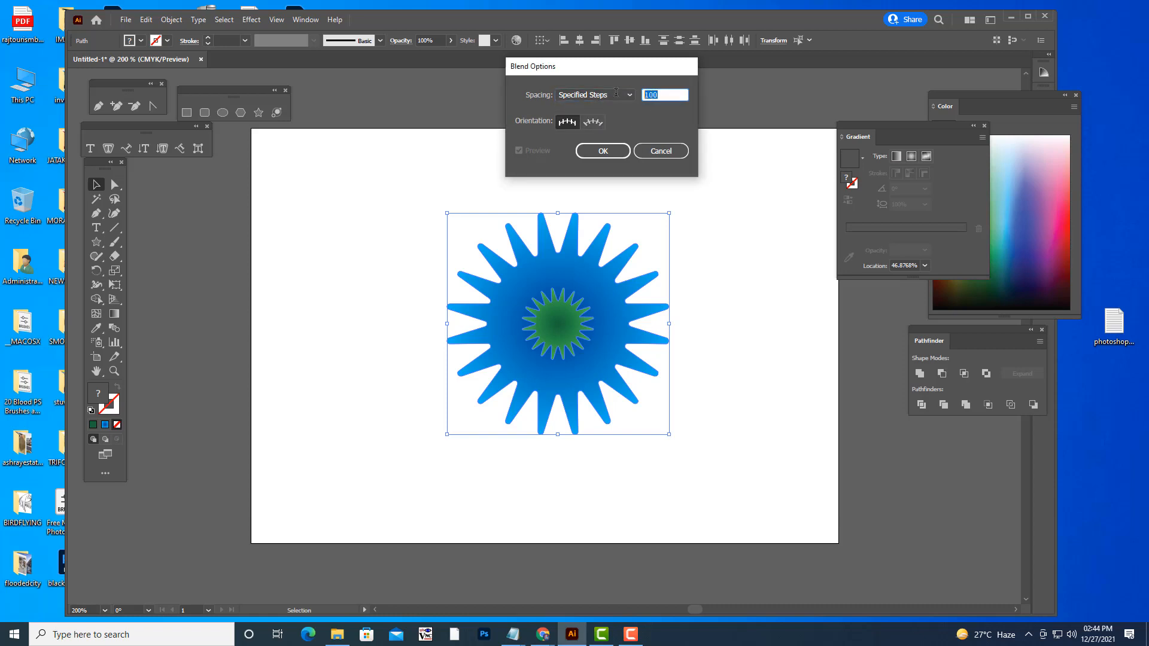
pyautogui.click(603, 151)
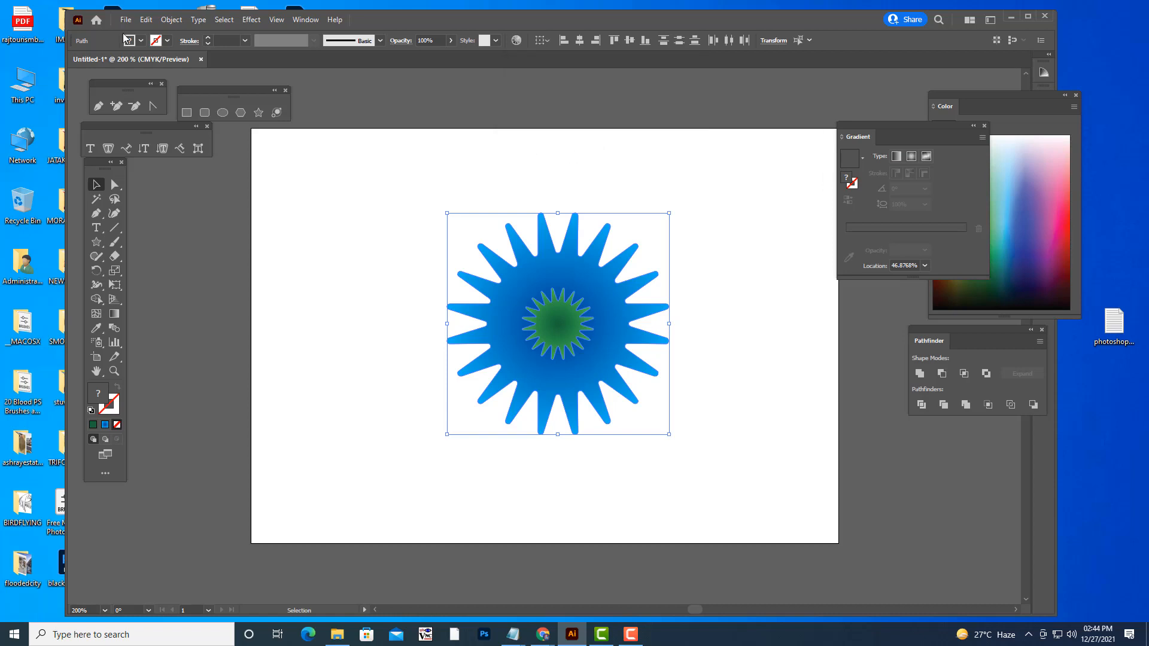
pyautogui.click(171, 21)
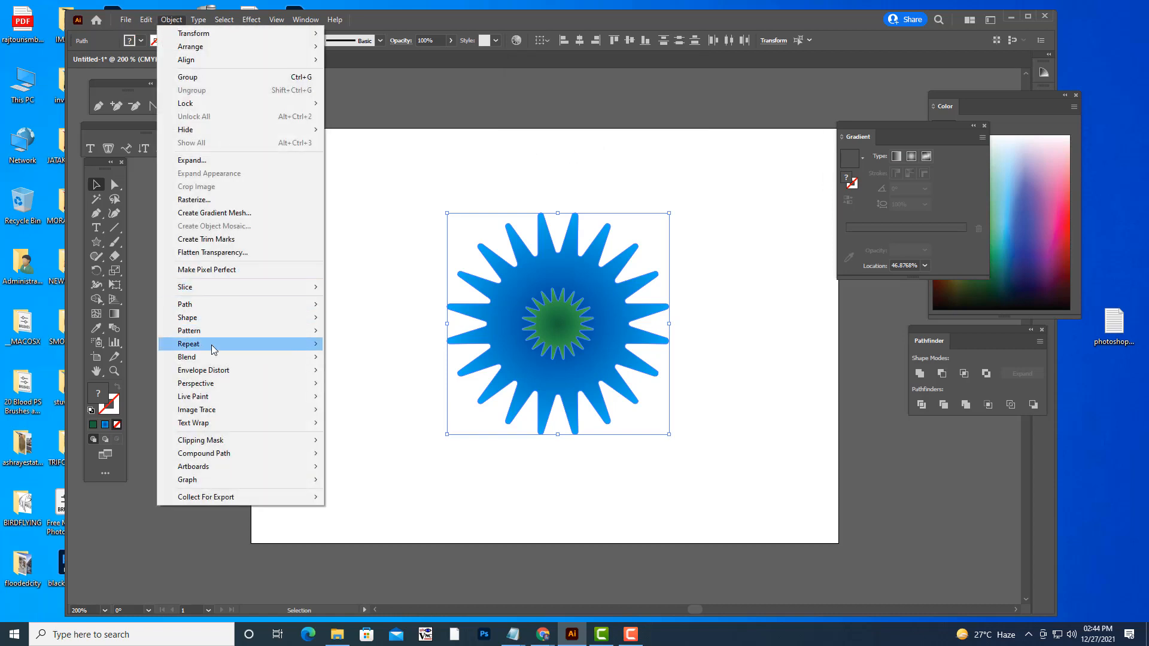
pyautogui.moveTo(209, 359)
pyautogui.click(350, 358)
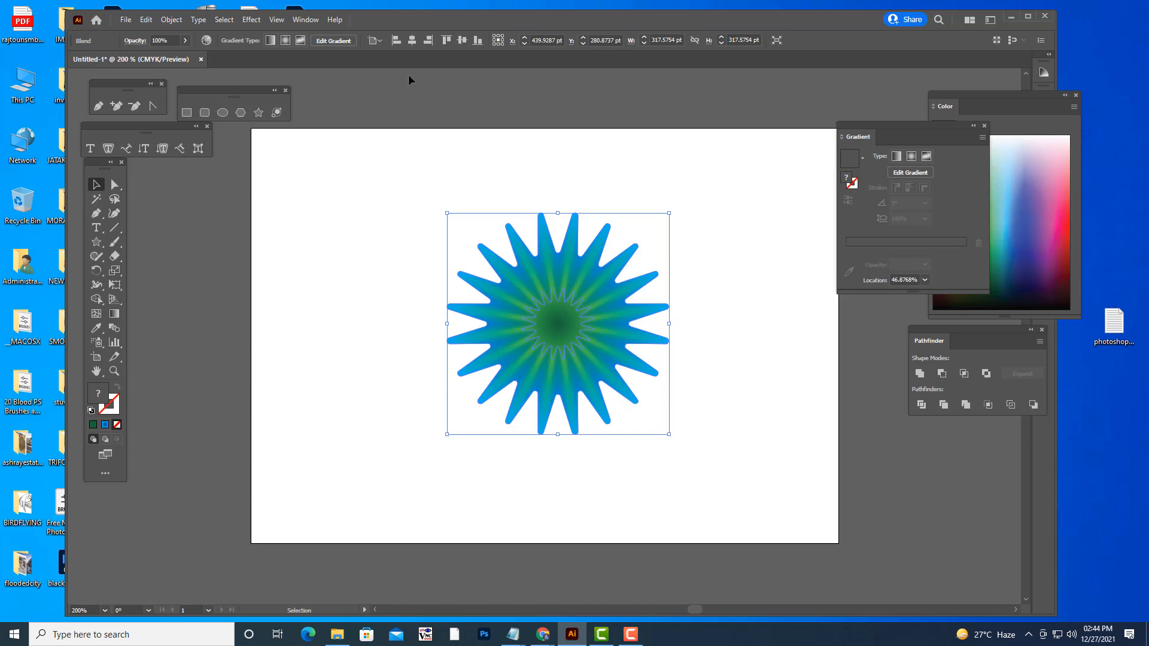
# - Apply a Pucker & Bloat effect of -23% to the blended star
pyautogui.click(250, 20)
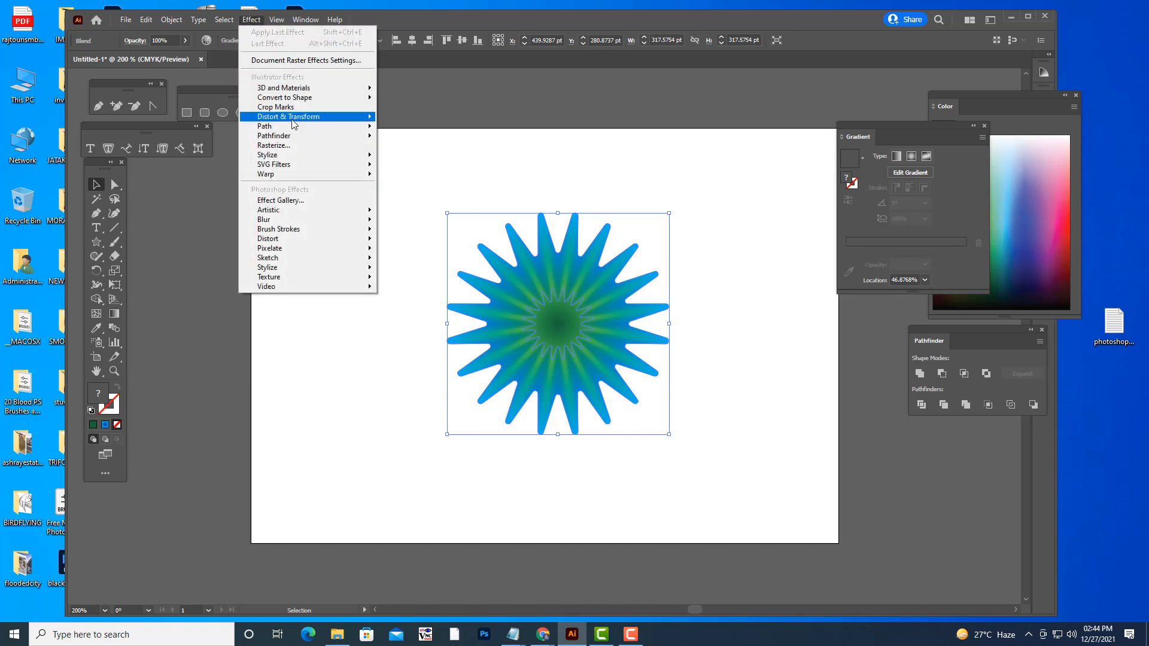
pyautogui.moveTo(292, 119)
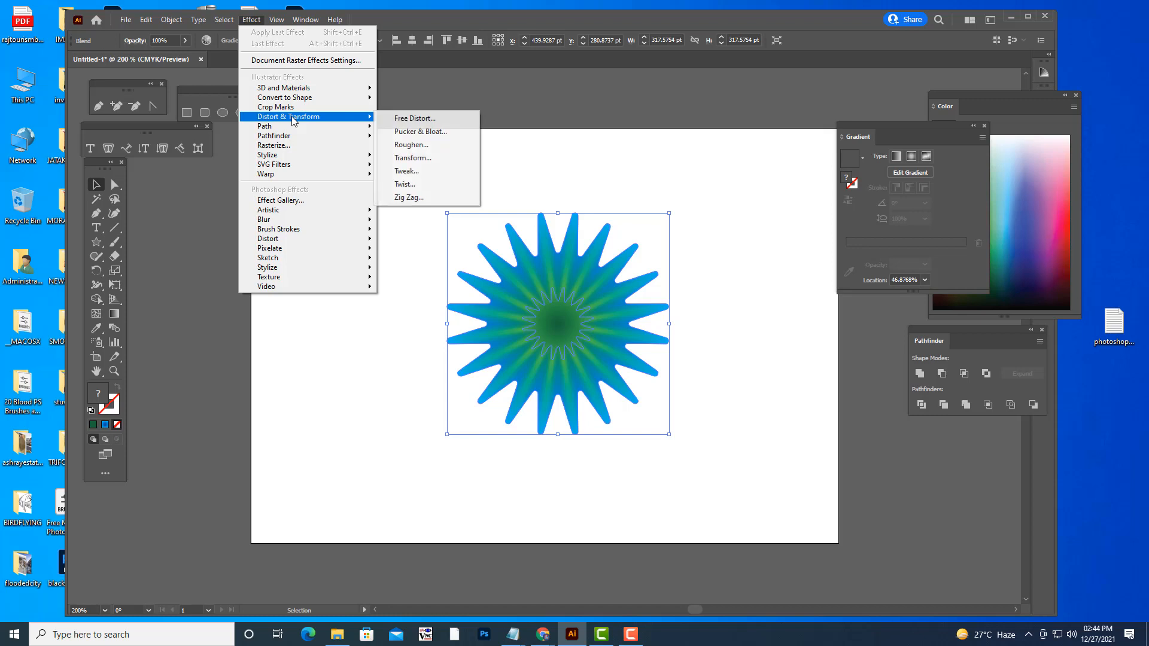
pyautogui.click(449, 134)
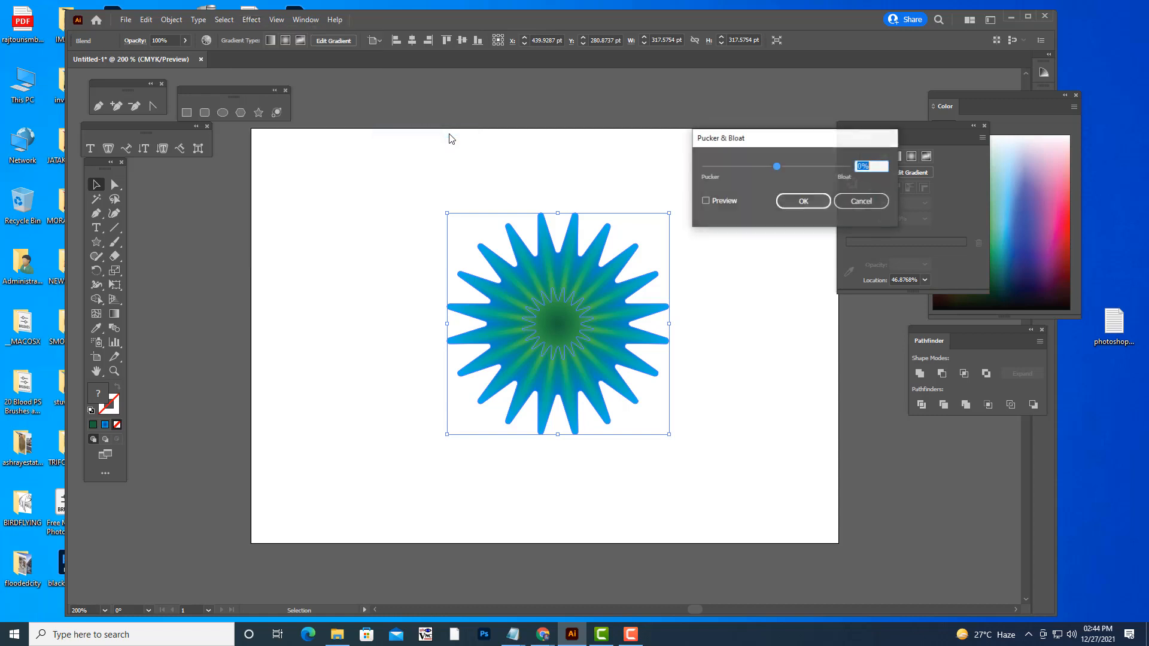
pyautogui.doubleClick(862, 166)
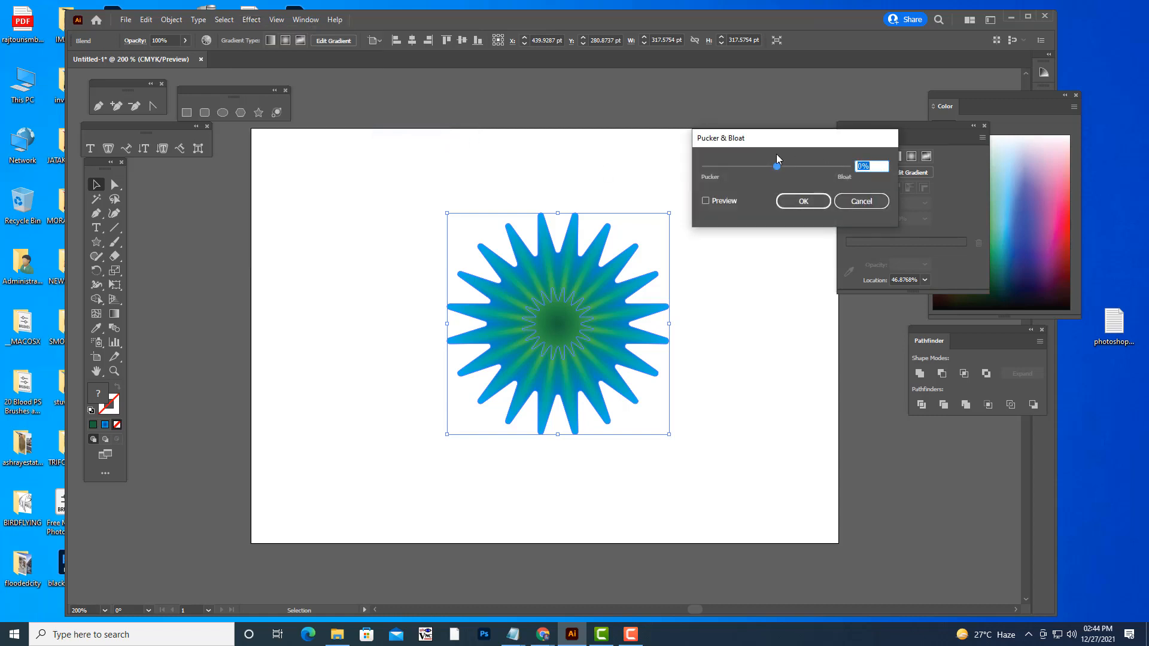
pyautogui.write('-23')
pyautogui.moveTo(806, 141); pyautogui.dragTo(770, 125)
pyautogui.click(761, 185)
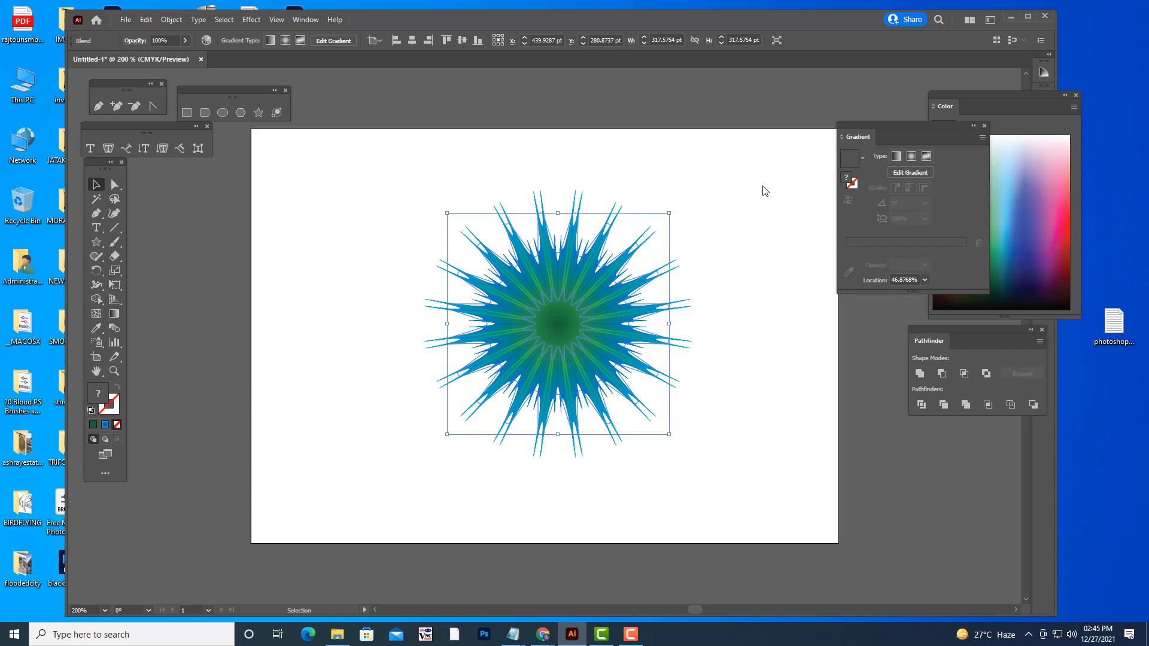
# - Roughen the blended star with an absolute size of 100 pt, detail 0 and smooth points, and deselect it
pyautogui.click(250, 20)
pyautogui.moveTo(299, 122)
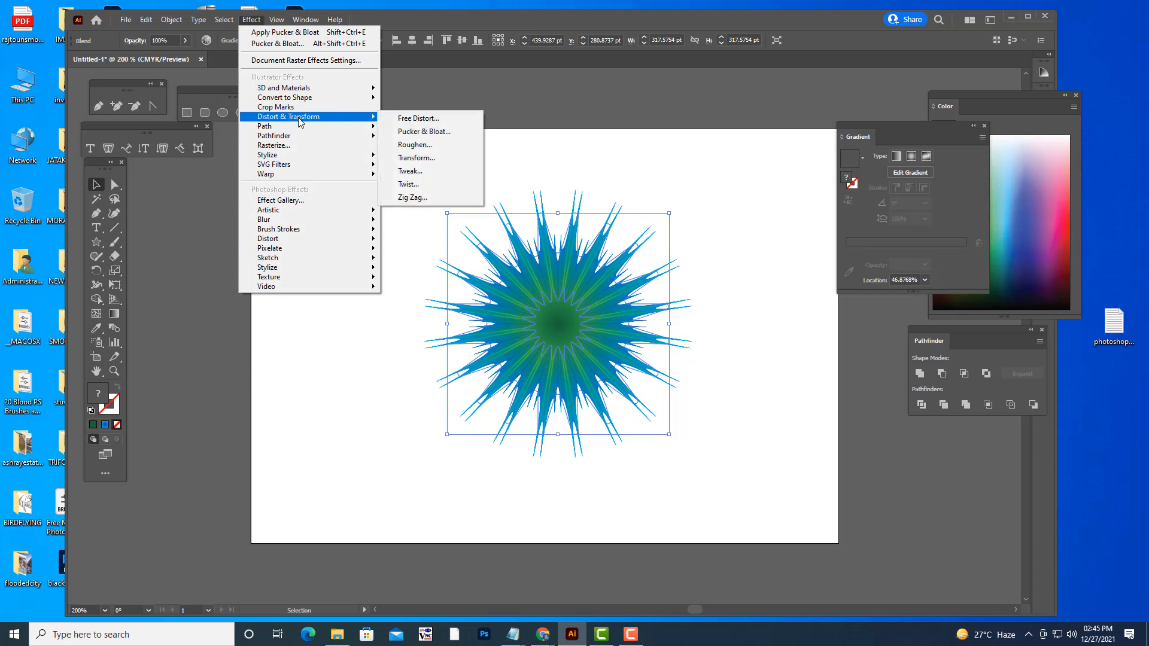
pyautogui.click(449, 148)
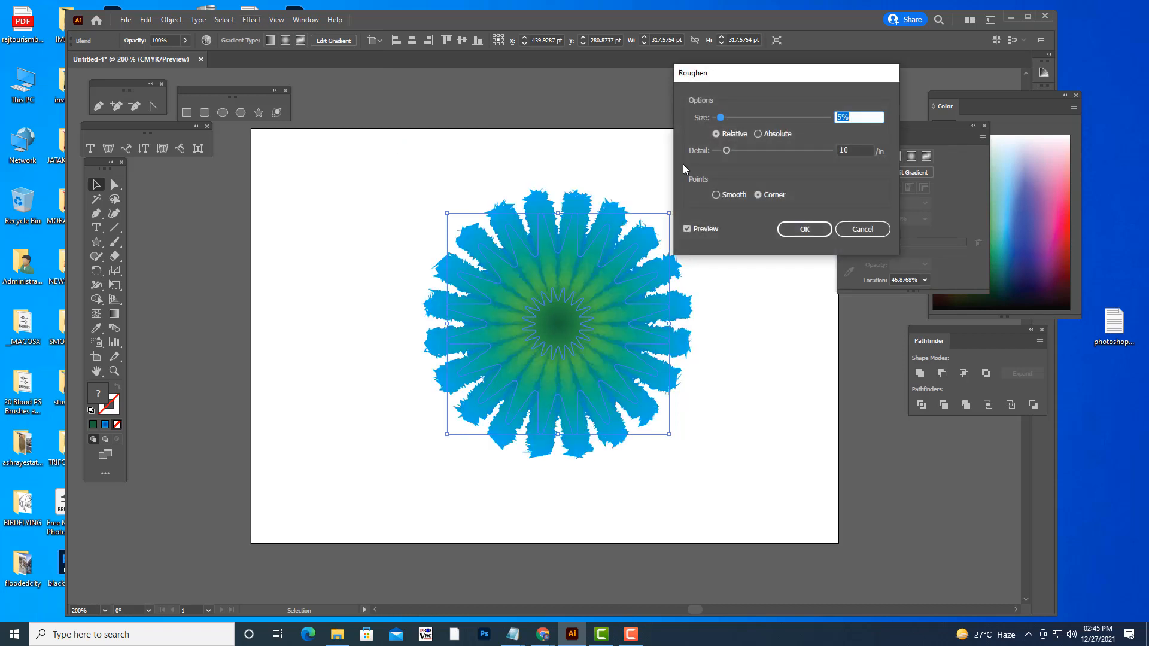
pyautogui.moveTo(760, 79); pyautogui.dragTo(774, 76)
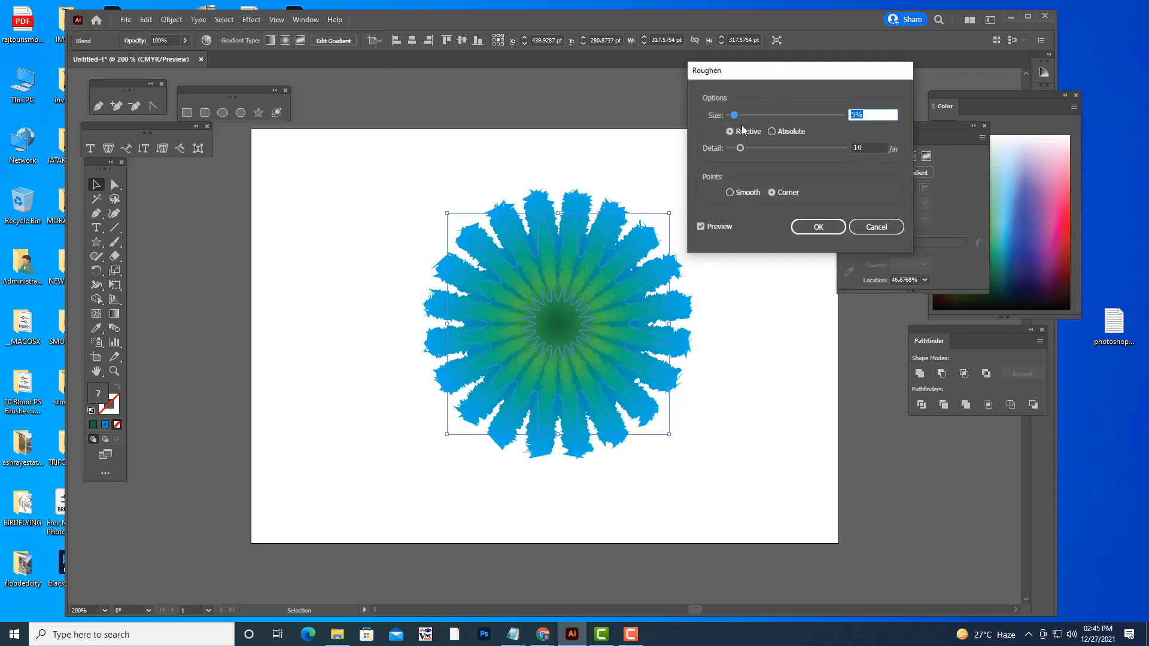
pyautogui.click(772, 132)
pyautogui.moveTo(740, 148); pyautogui.dragTo(726, 149)
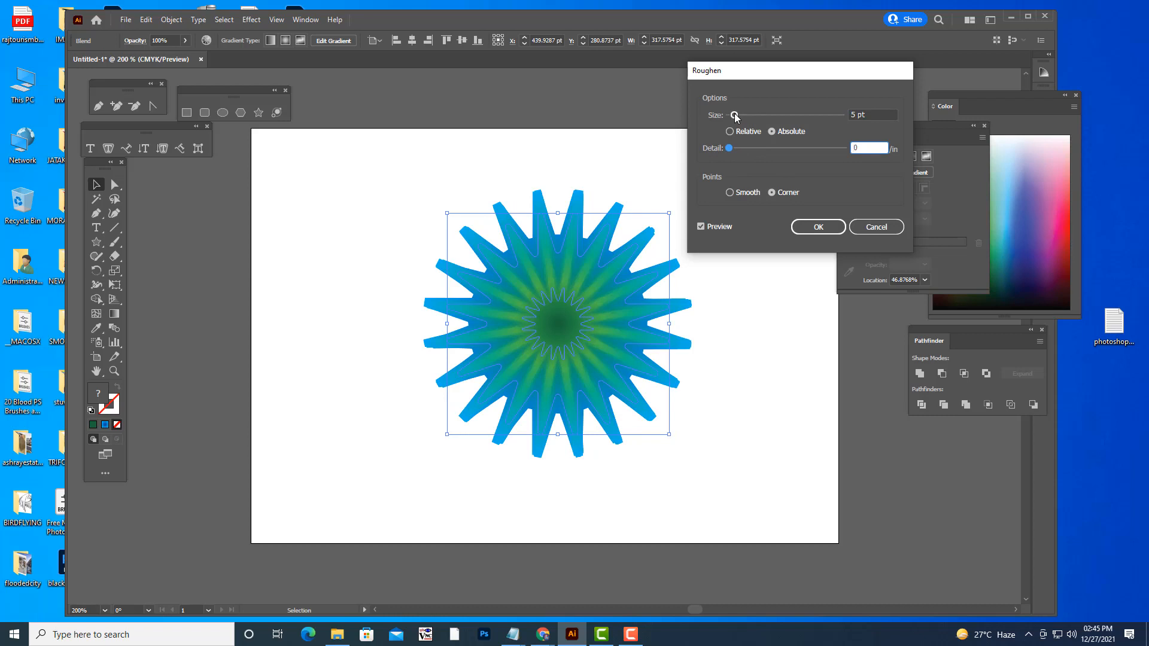
pyautogui.click(733, 195)
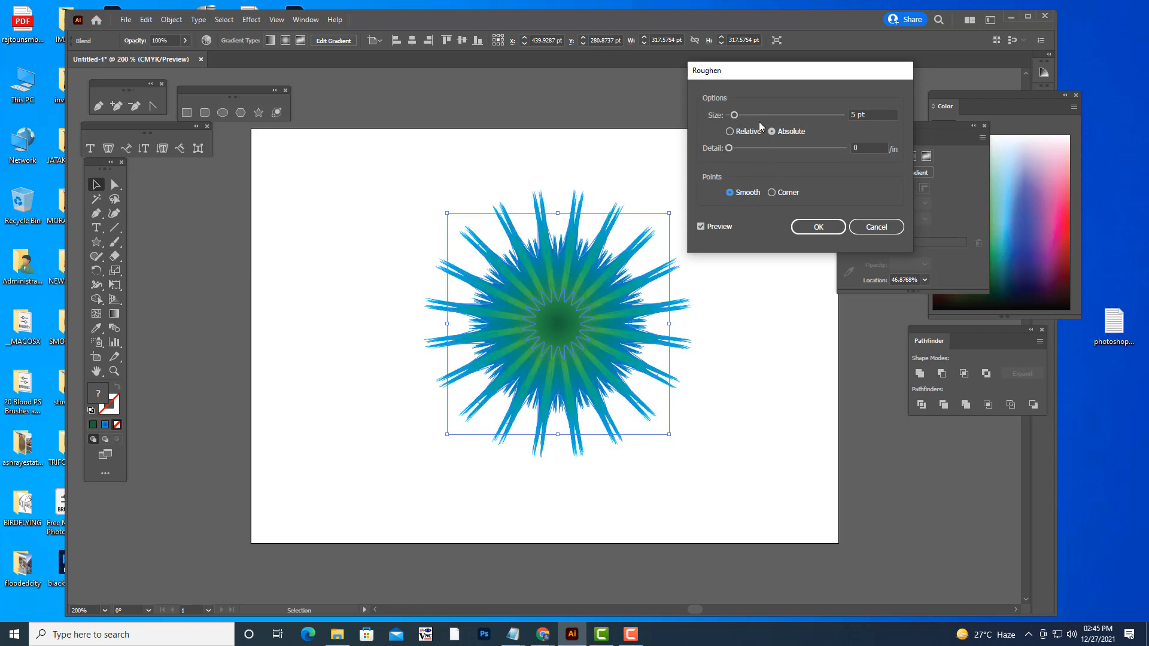
pyautogui.moveTo(734, 116); pyautogui.dragTo(809, 123)
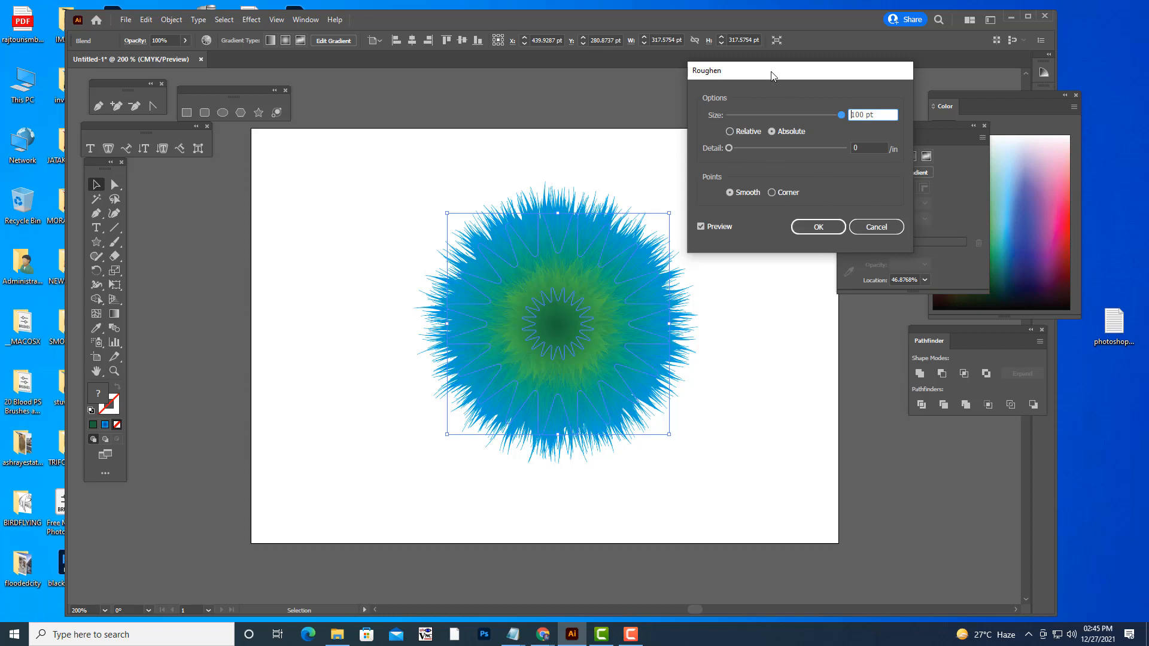
pyautogui.moveTo(771, 72); pyautogui.dragTo(803, 62)
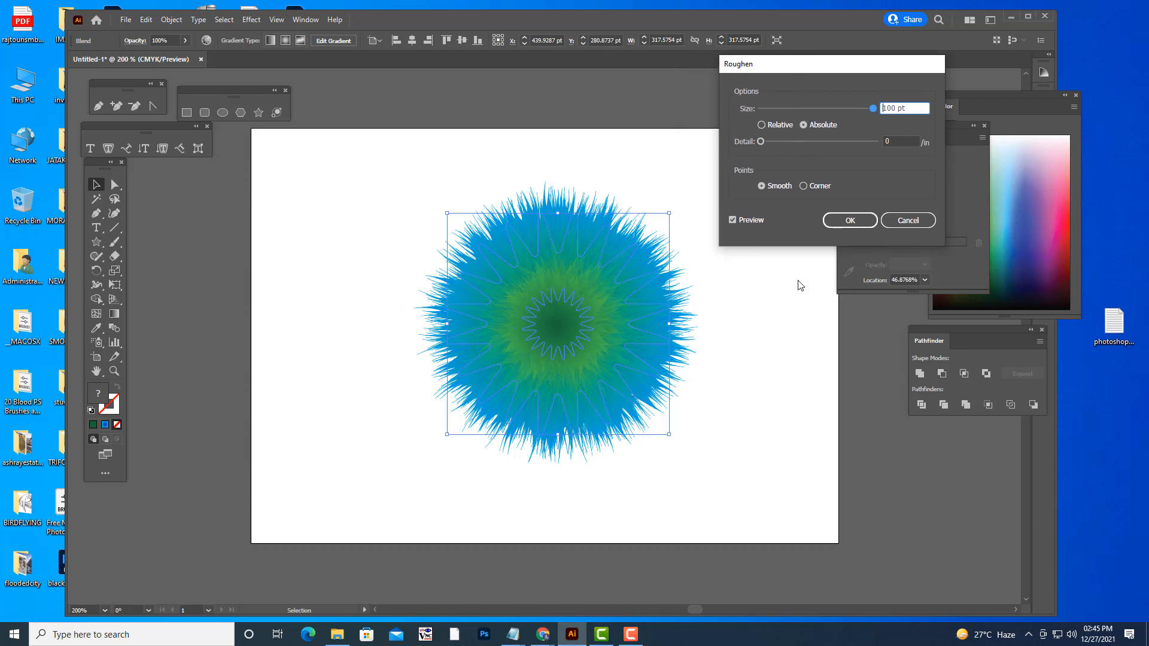
pyautogui.click(847, 222)
pyautogui.click(736, 236)
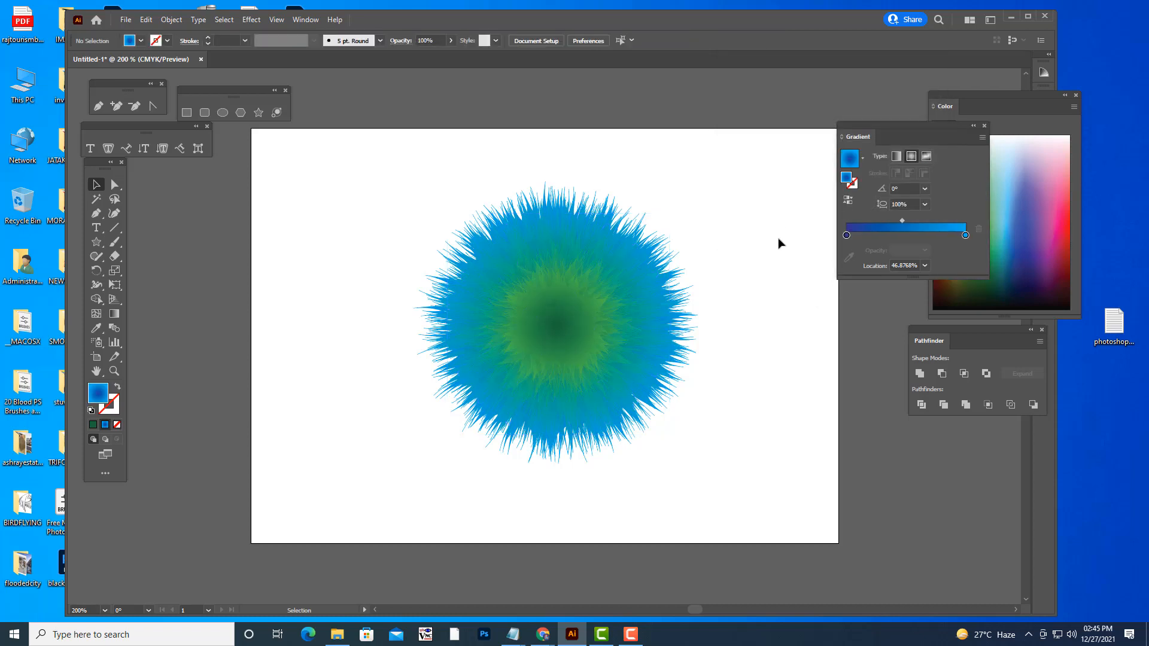
# - Move the furry blue-green flower completely off the artboard, just past its right edge, leaving the artboard empty
pyautogui.click(554, 333)
pyautogui.moveTo(379, 169); pyautogui.dragTo(787, 526)
pyautogui.moveTo(567, 332); pyautogui.dragTo(857, 404)
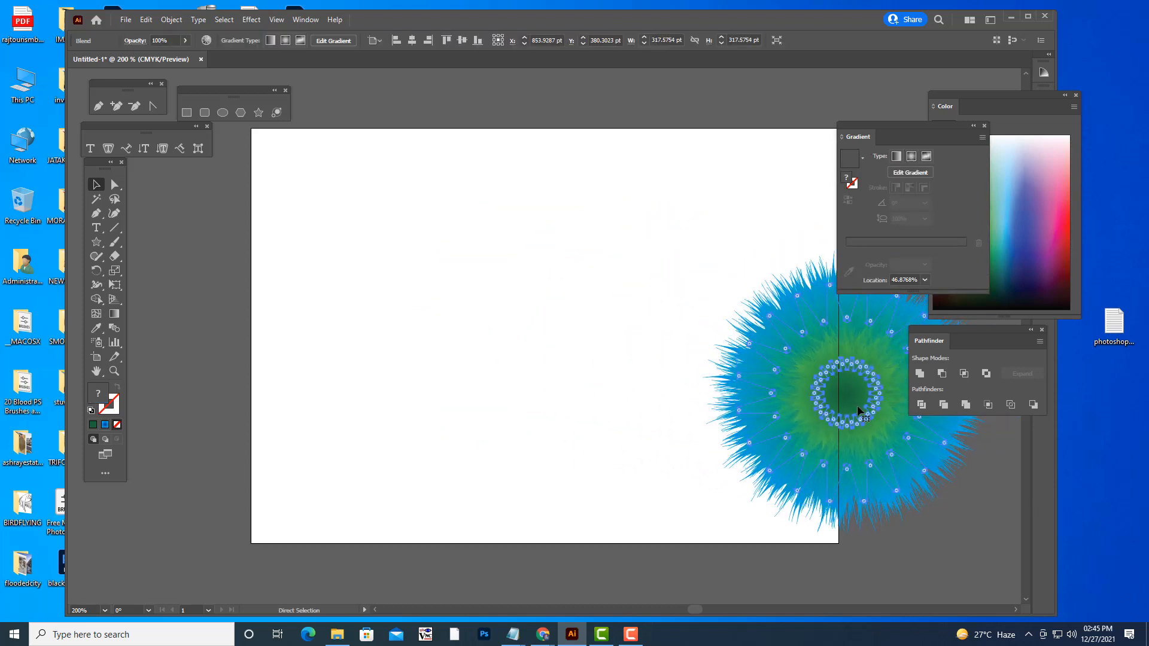
pyautogui.hotkey('ctrl', '-')
pyautogui.moveTo(558, 353); pyautogui.dragTo(704, 358)
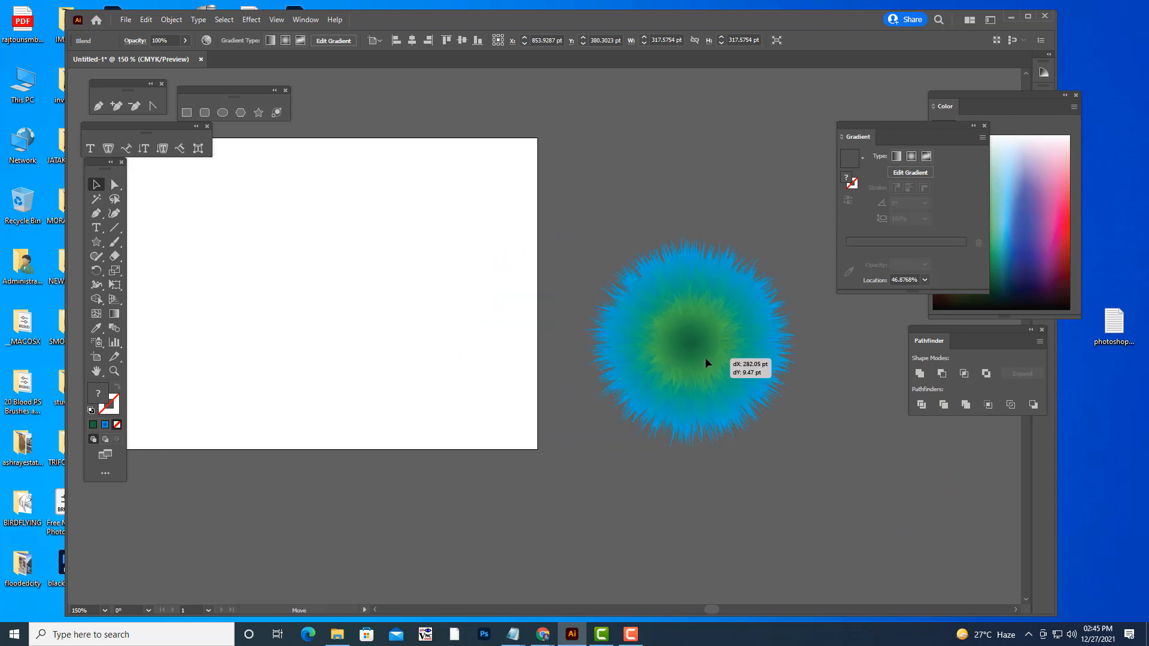
pyautogui.click(605, 457)
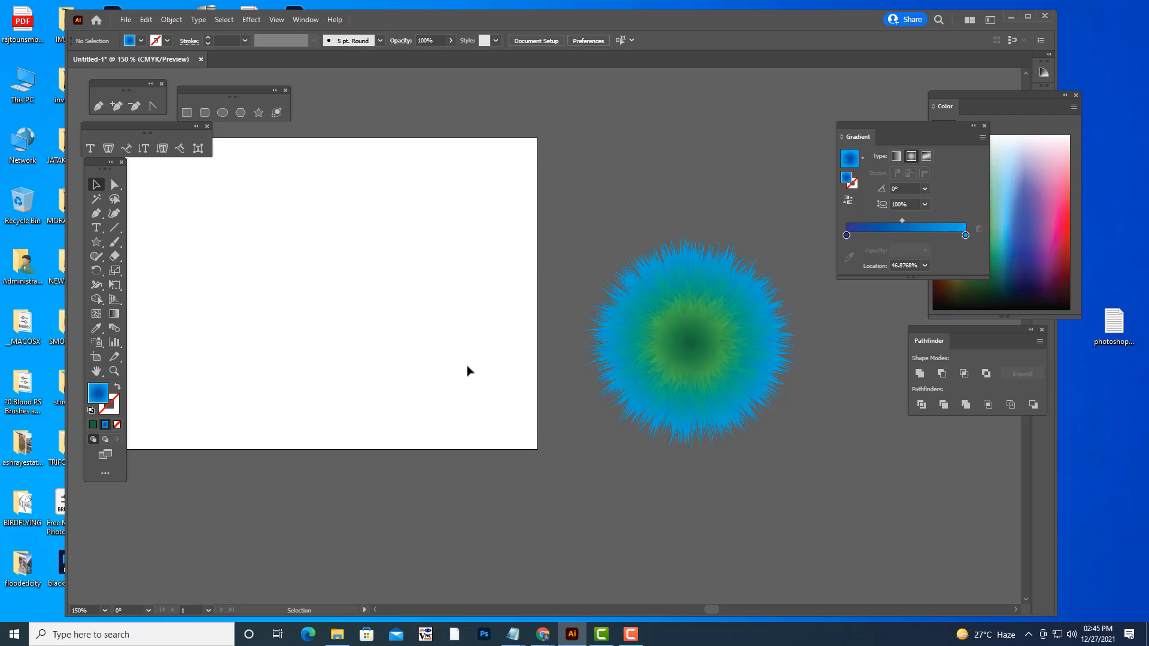
pyautogui.press('h')
pyautogui.moveTo(451, 359); pyautogui.dragTo(570, 422)
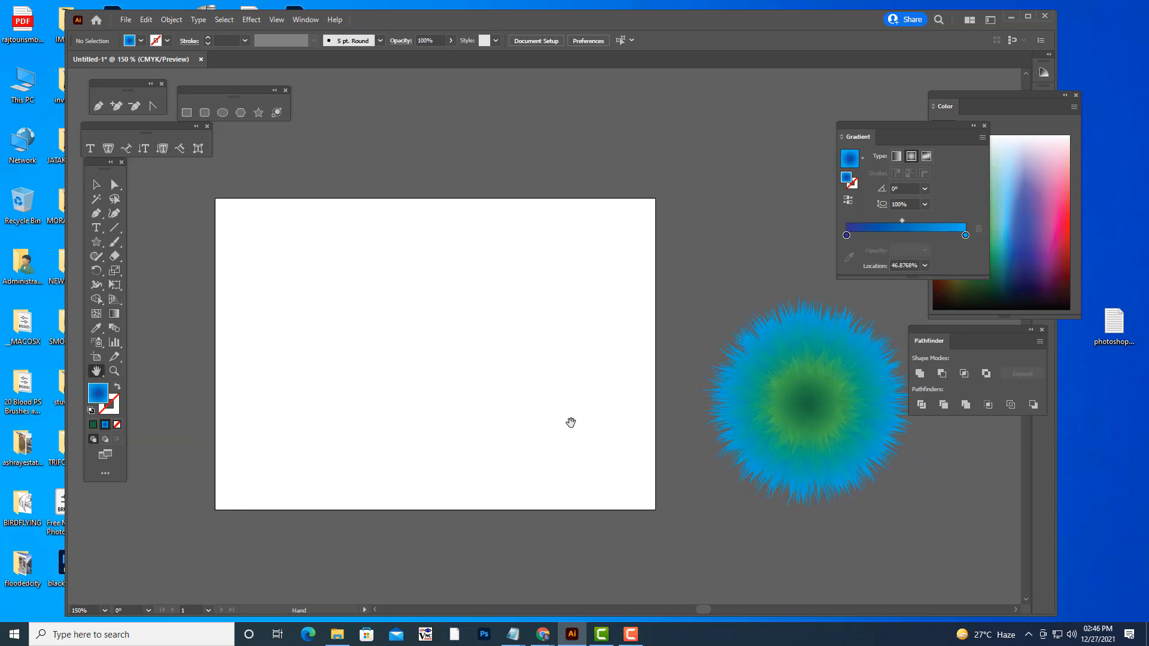
pyautogui.moveTo(334, 313); pyautogui.dragTo(373, 299)
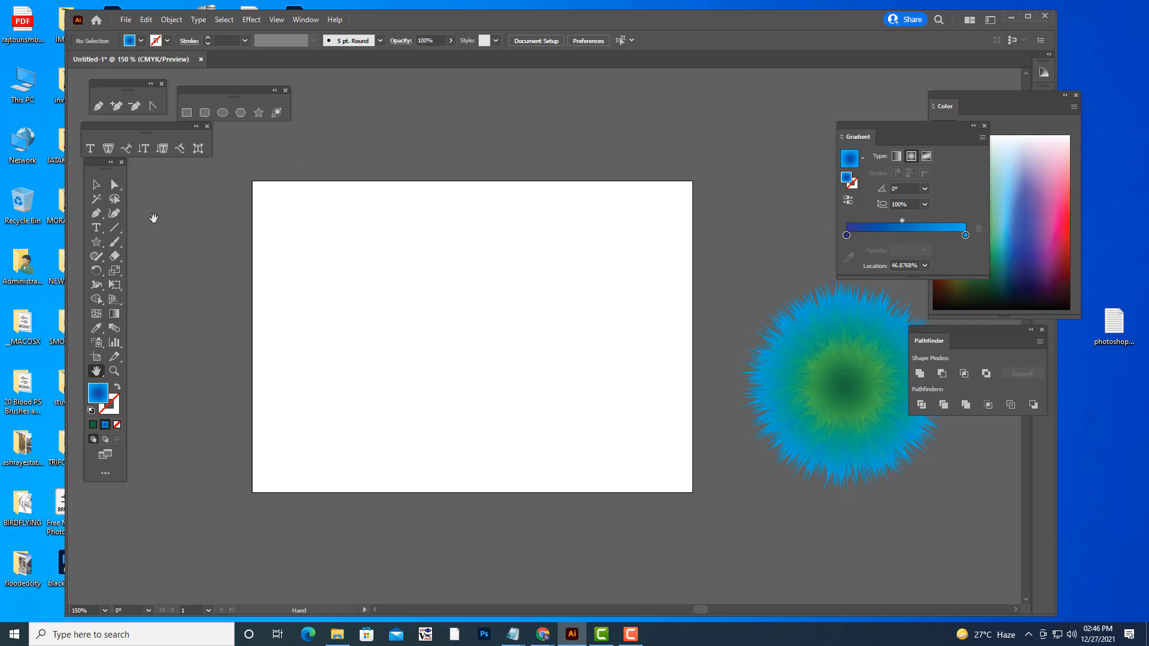
# - Set up the Pen tool with a black (000000) stroke and no fill
pyautogui.click(98, 107)
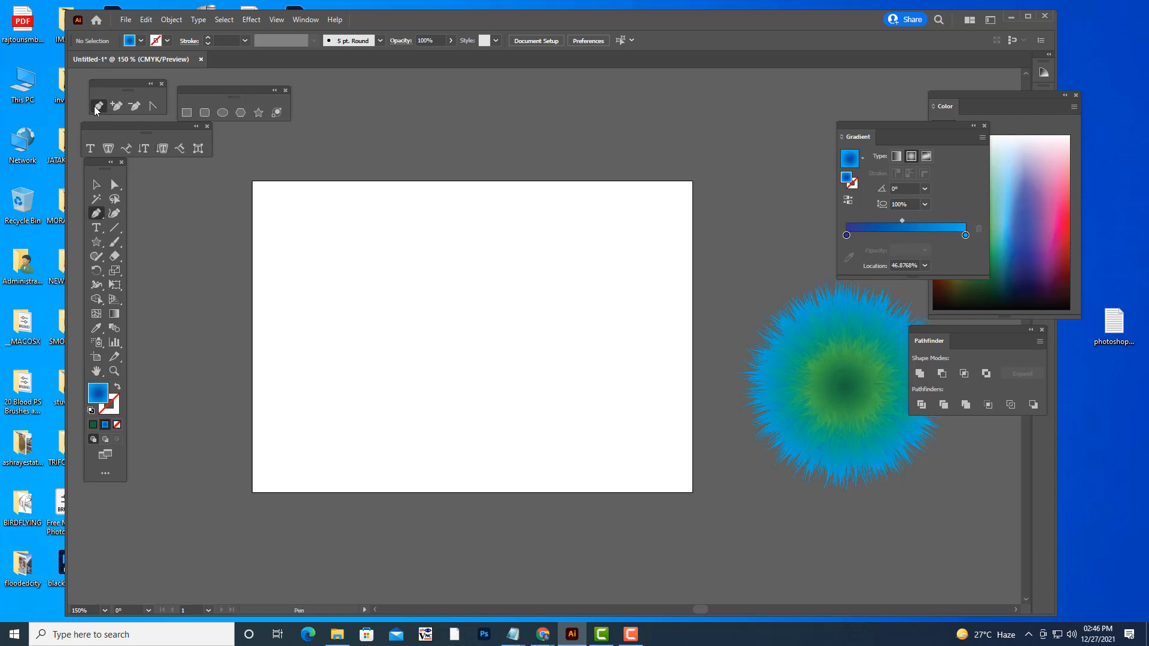
pyautogui.doubleClick(113, 412)
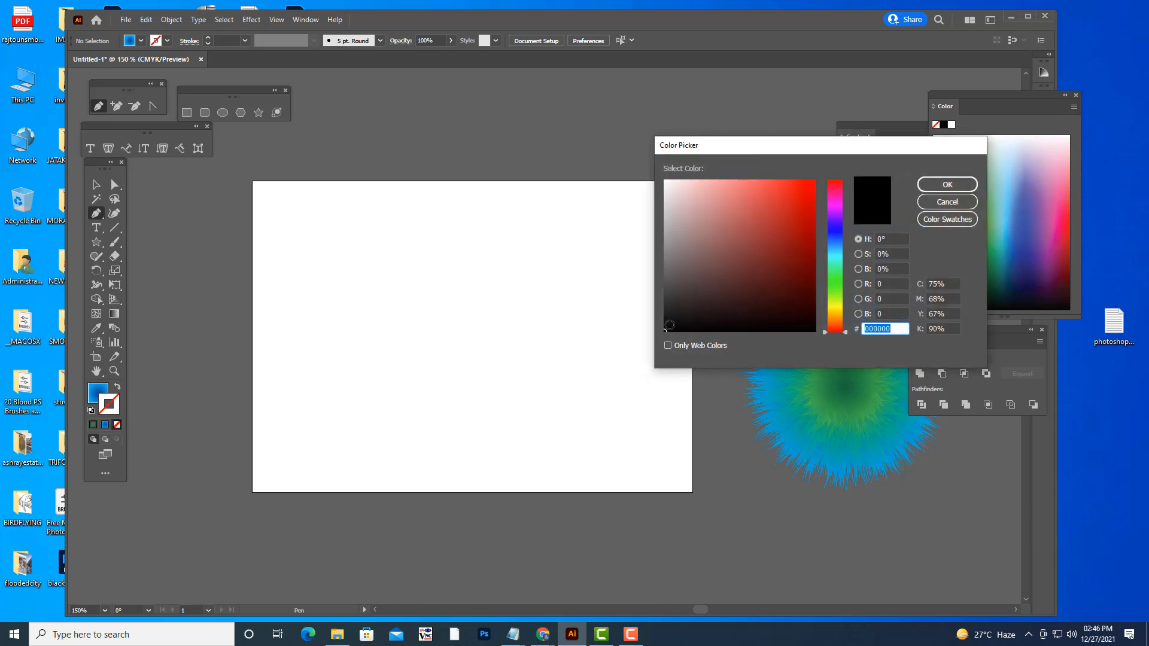
pyautogui.click(929, 187)
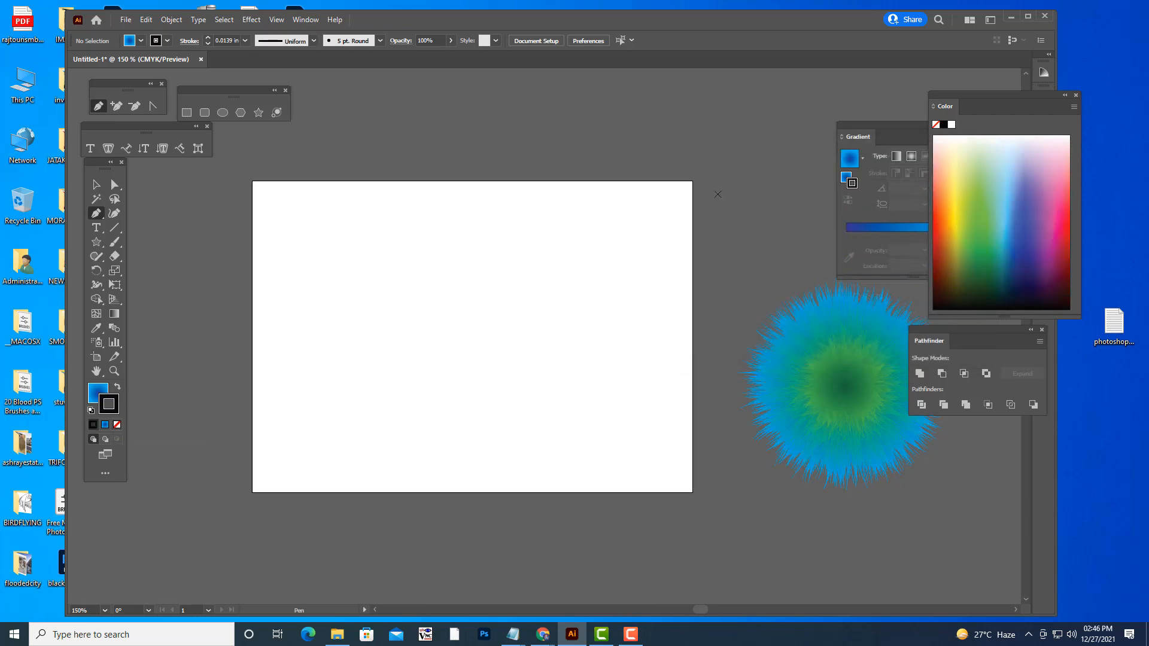
pyautogui.click(93, 395)
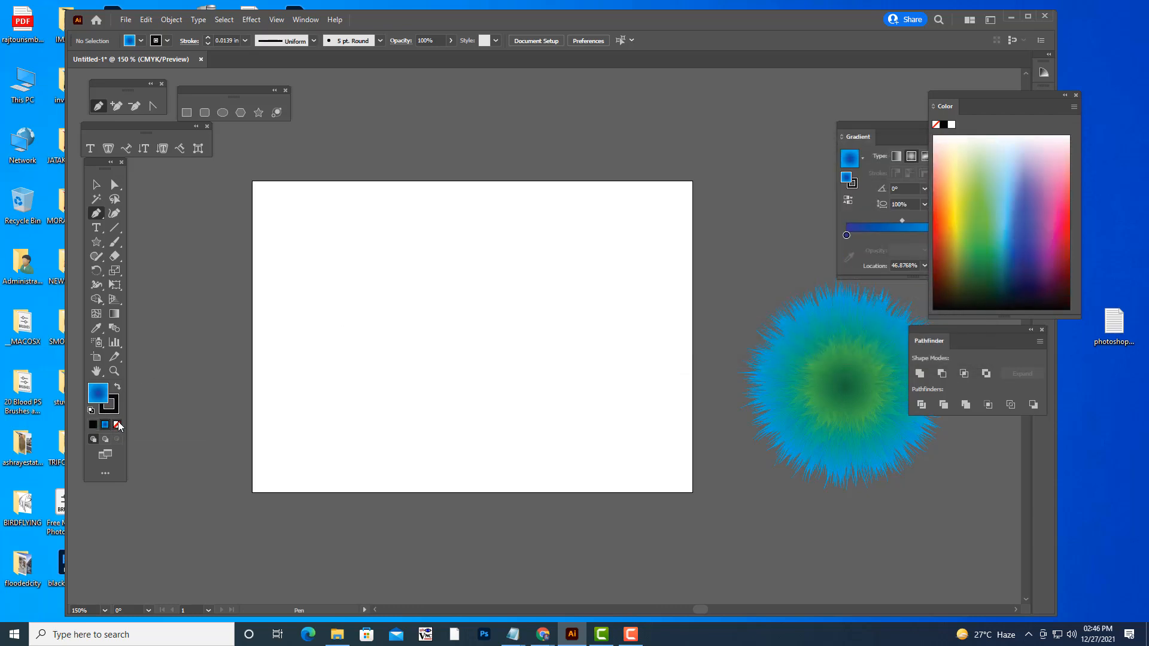
pyautogui.click(118, 425)
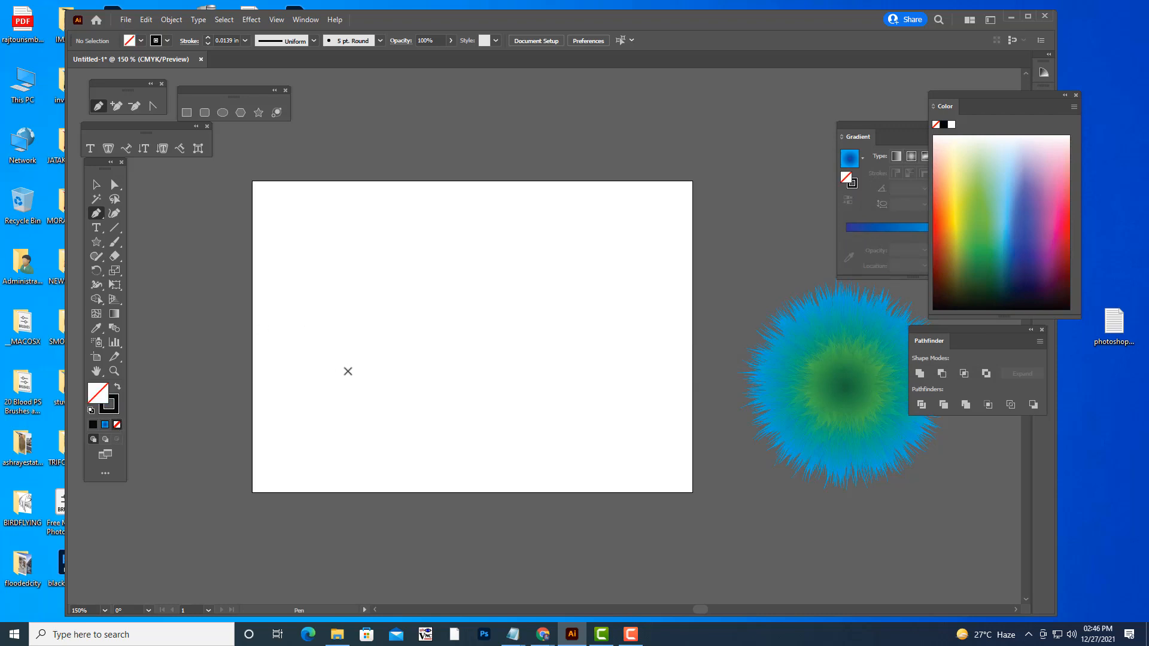
# - Draw an open M-shaped path across the artboard with two curved humps and a sharp valley between them
pyautogui.click(341, 371)
pyautogui.click(379, 255)
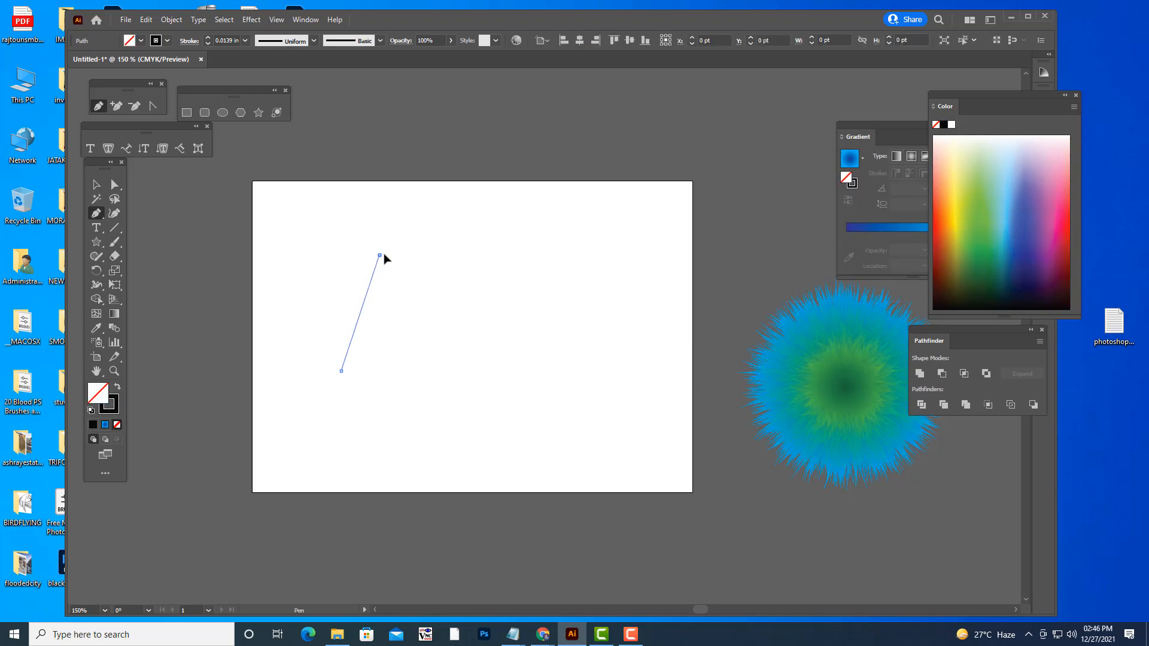
pyautogui.moveTo(384, 255); pyautogui.dragTo(416, 260)
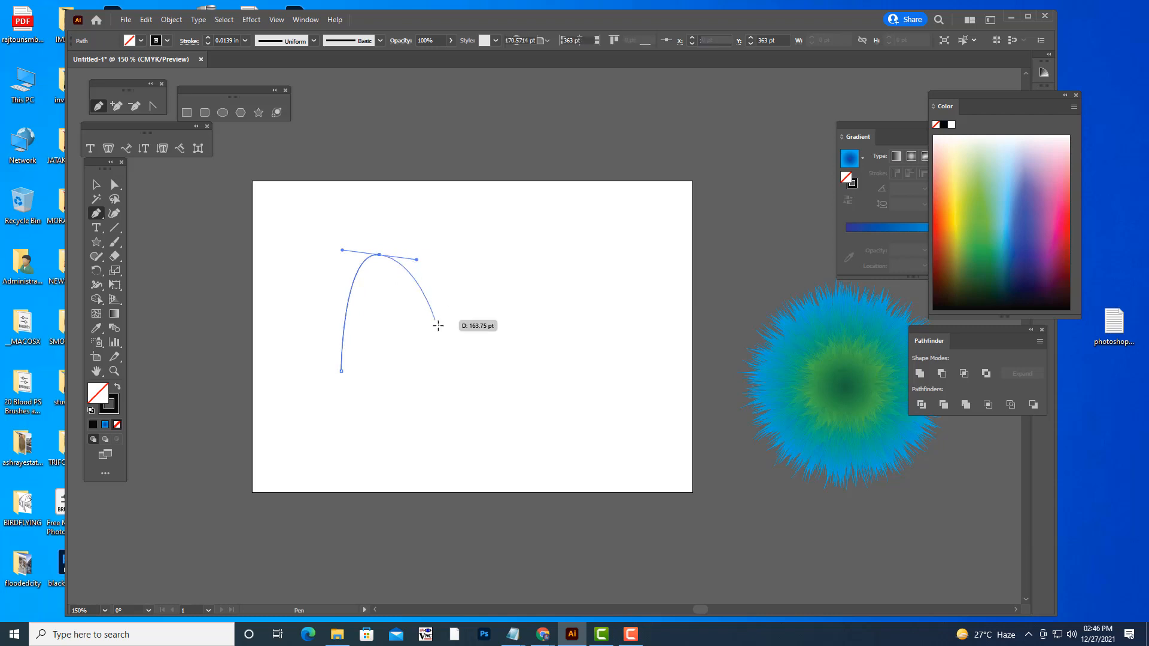
pyautogui.click(443, 322)
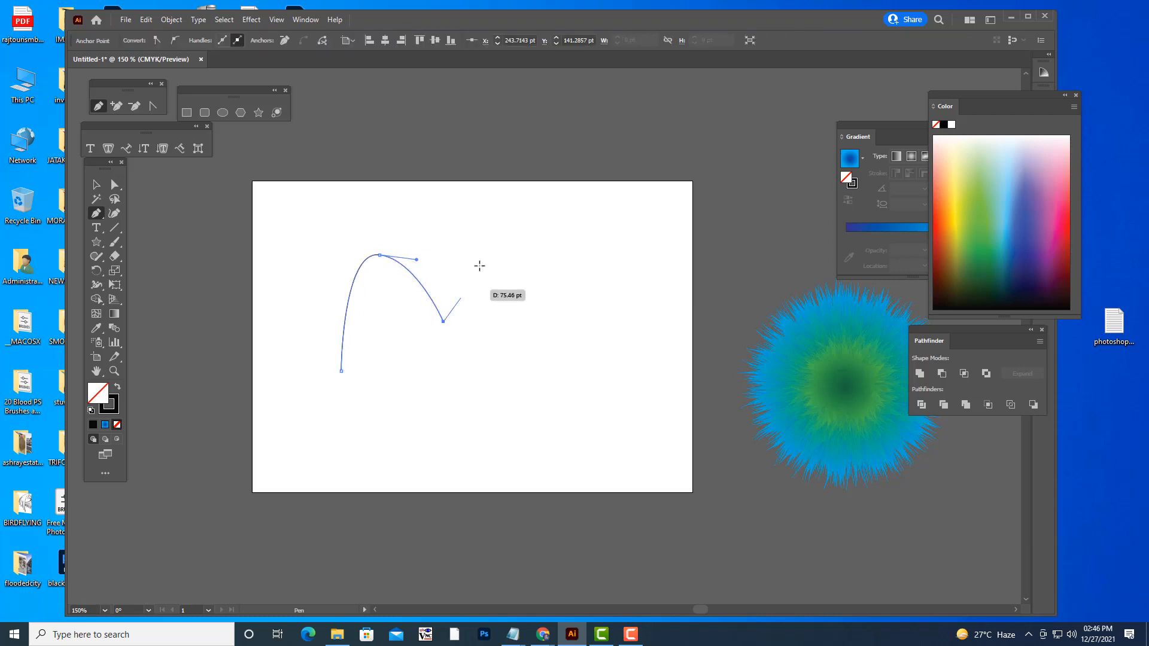
pyautogui.moveTo(492, 248); pyautogui.dragTo(524, 259)
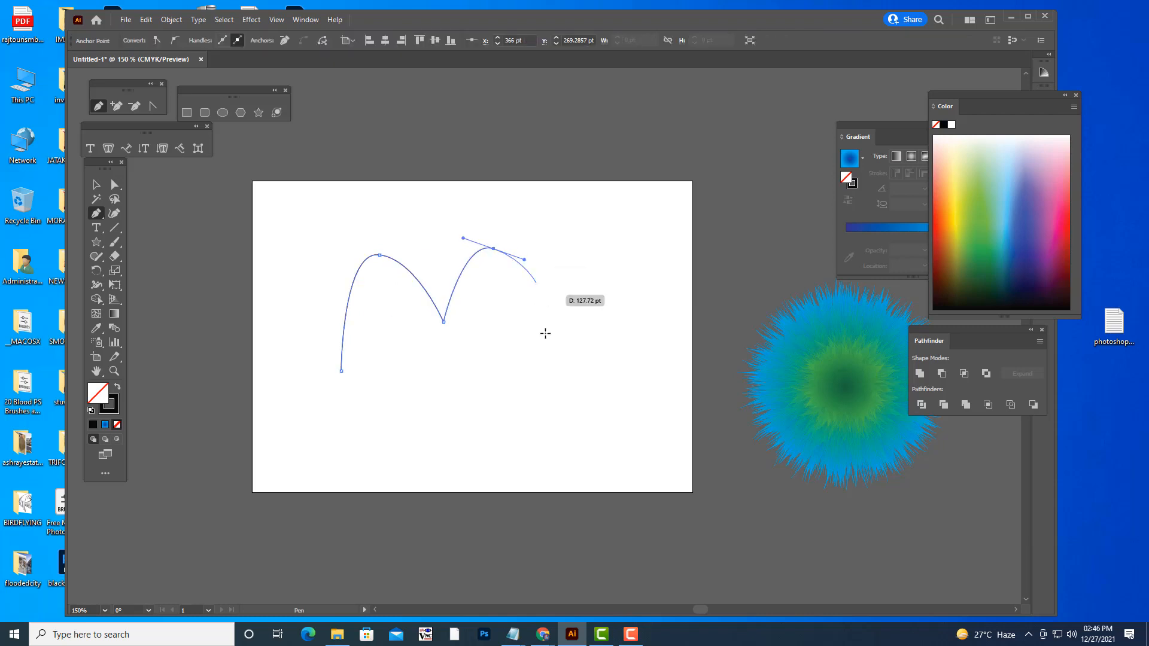
pyautogui.click(530, 377)
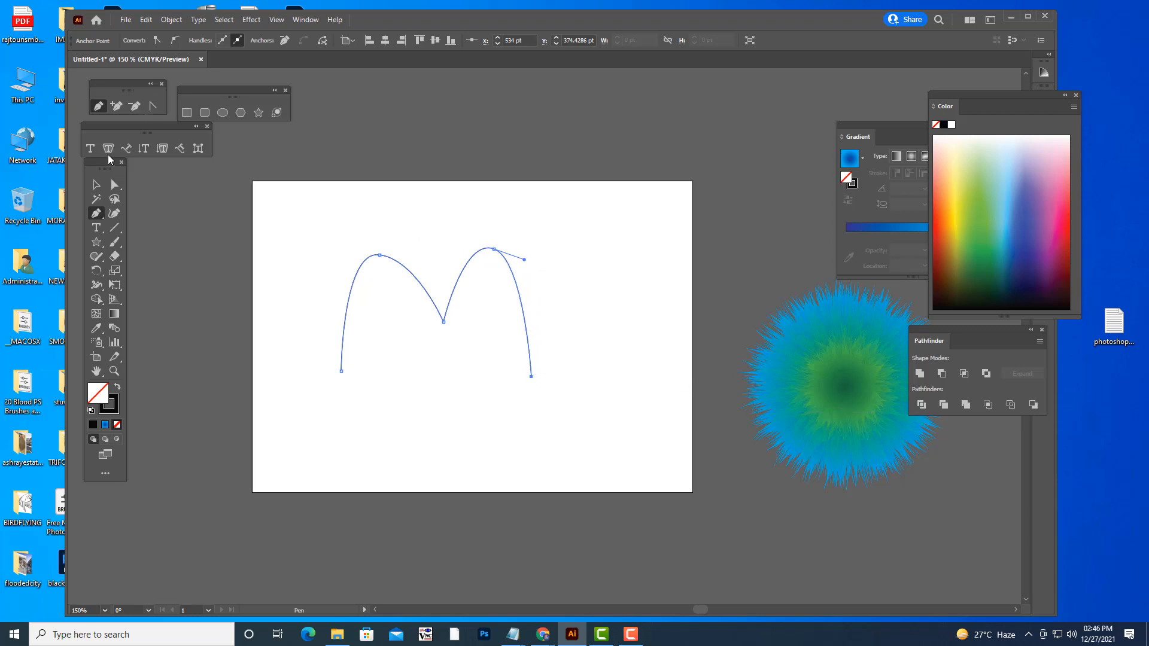
# - Widen the M path by shifting its second peak and right end outward, raising the valley and lowering the left end slightly
pyautogui.click(115, 185)
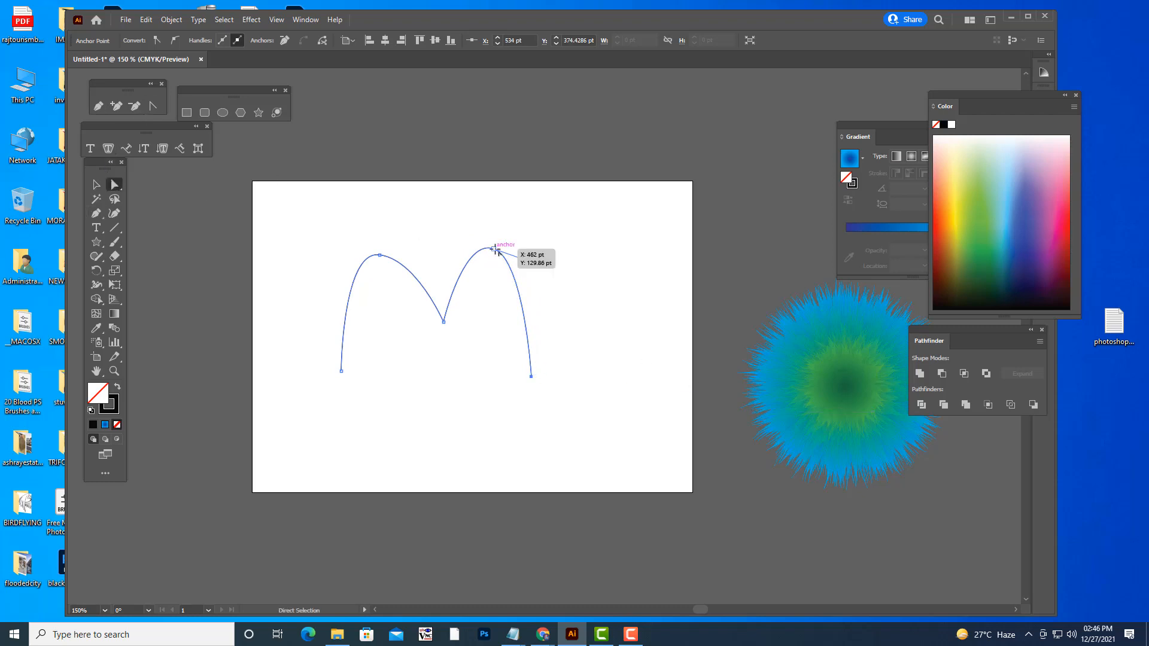
pyautogui.moveTo(494, 249); pyautogui.dragTo(554, 248)
pyautogui.click(534, 314)
pyautogui.moveTo(531, 378); pyautogui.dragTo(554, 380)
pyautogui.moveTo(444, 321); pyautogui.dragTo(448, 311)
pyautogui.moveTo(342, 371)
pyautogui.mouseDown()
pyautogui.moveTo(335, 389)
pyautogui.moveTo(341, 381)
pyautogui.mouseUp()
# - Tilt the first peak's handles to round the left hump, nudge the second peak and right end, and deselect the path
pyautogui.moveTo(379, 255); pyautogui.dragTo(335, 272)
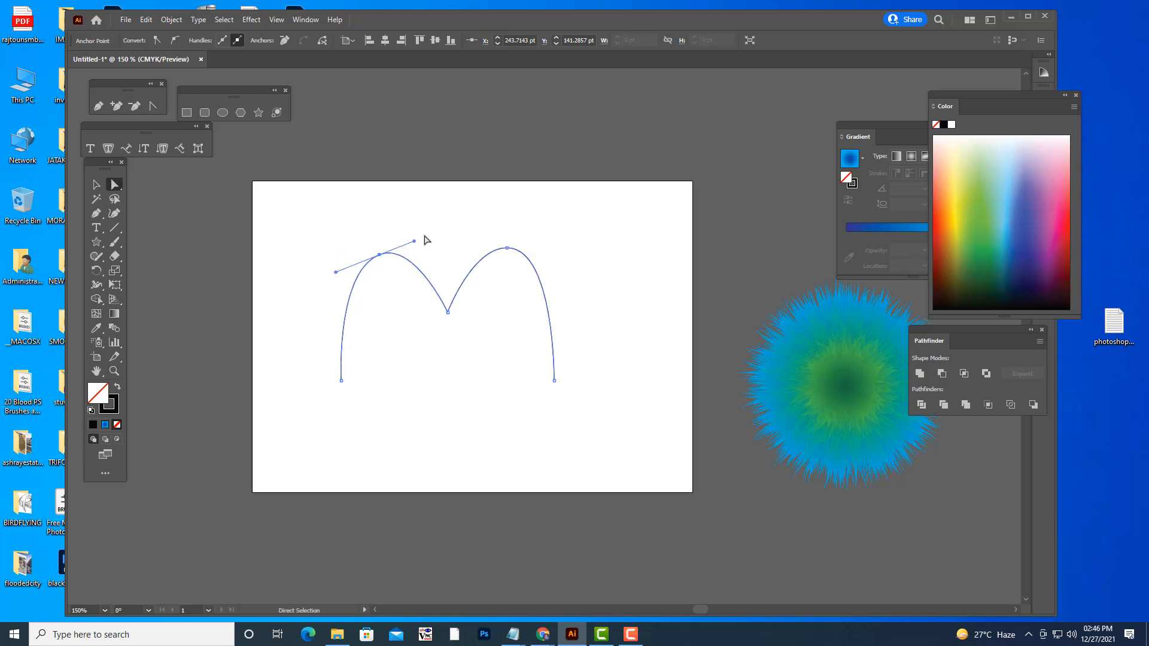
pyautogui.moveTo(415, 241); pyautogui.dragTo(418, 236)
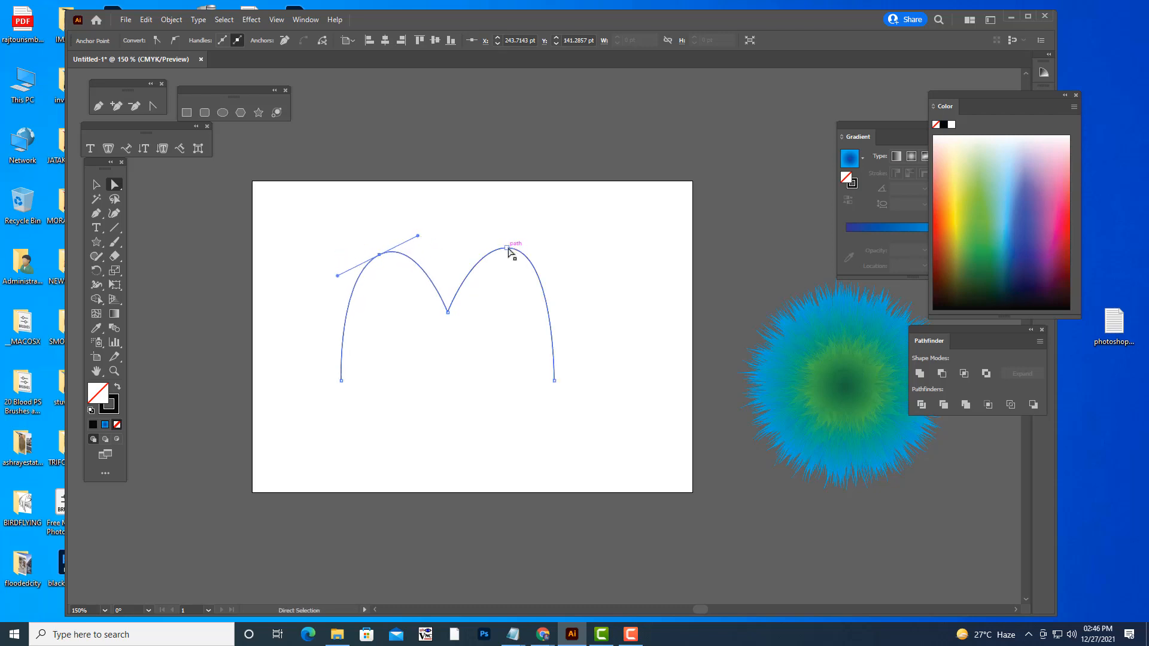
pyautogui.moveTo(508, 249); pyautogui.dragTo(509, 247)
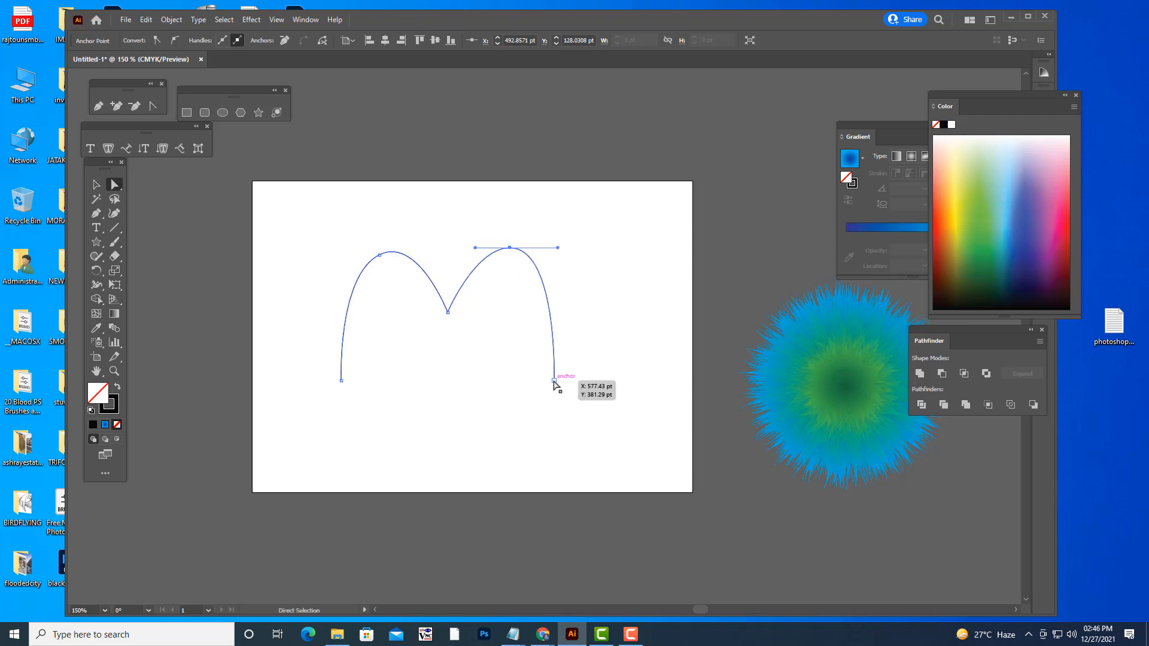
pyautogui.moveTo(554, 381); pyautogui.dragTo(553, 388)
pyautogui.click(605, 342)
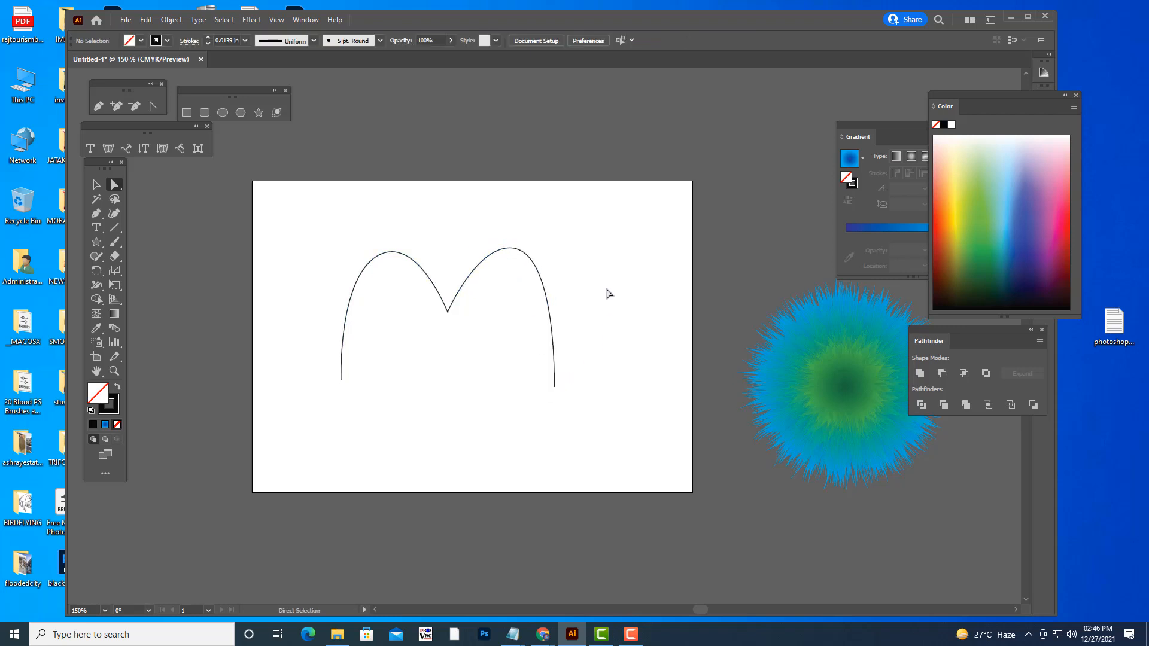
# - Enlarge the artboard leftward, upward and far to the right so it encloses both the M path and the furry flower
pyautogui.hotkey('ctrl', '-')
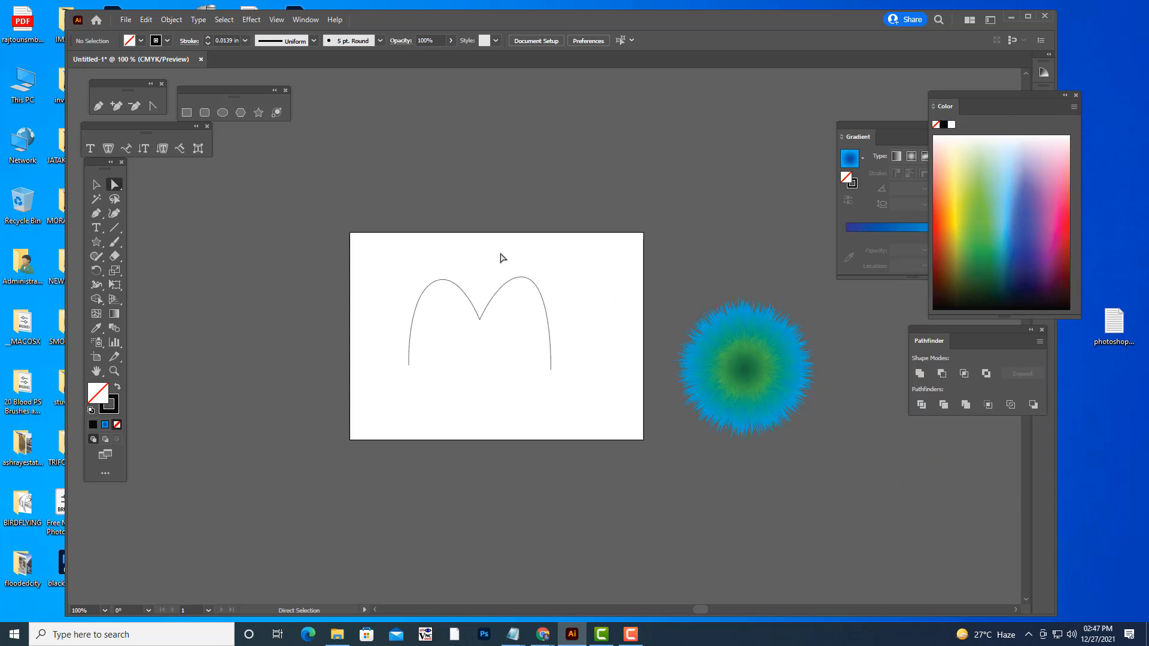
pyautogui.hotkey('shift', 'o')
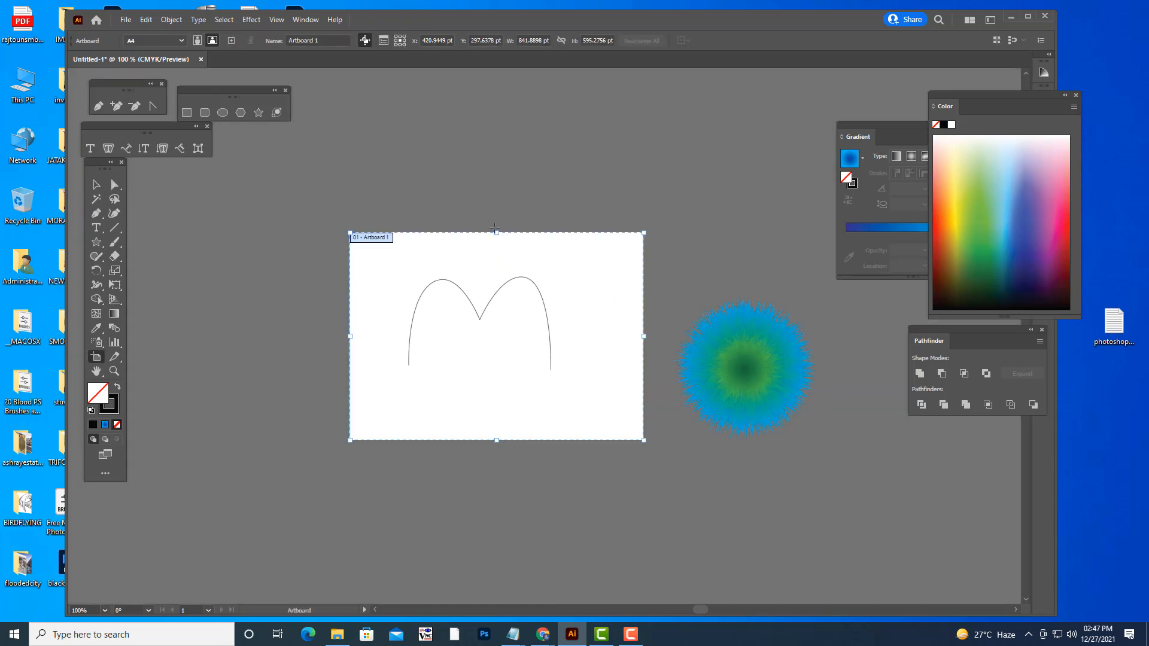
pyautogui.moveTo(350, 336); pyautogui.dragTo(231, 333)
pyautogui.moveTo(437, 232); pyautogui.dragTo(439, 218)
pyautogui.moveTo(644, 328); pyautogui.dragTo(880, 360)
# - Move the furry flower up and left so it sits just beside the M path
pyautogui.click(96, 184)
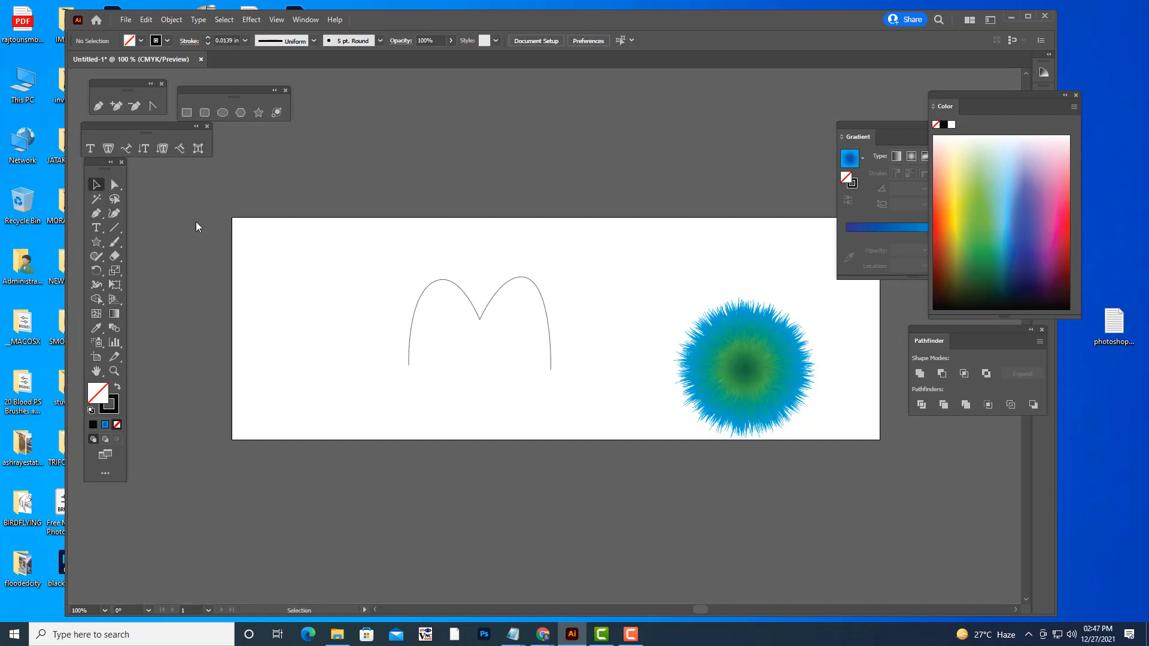
pyautogui.moveTo(635, 270); pyautogui.dragTo(861, 458)
pyautogui.moveTo(758, 343); pyautogui.dragTo(663, 296)
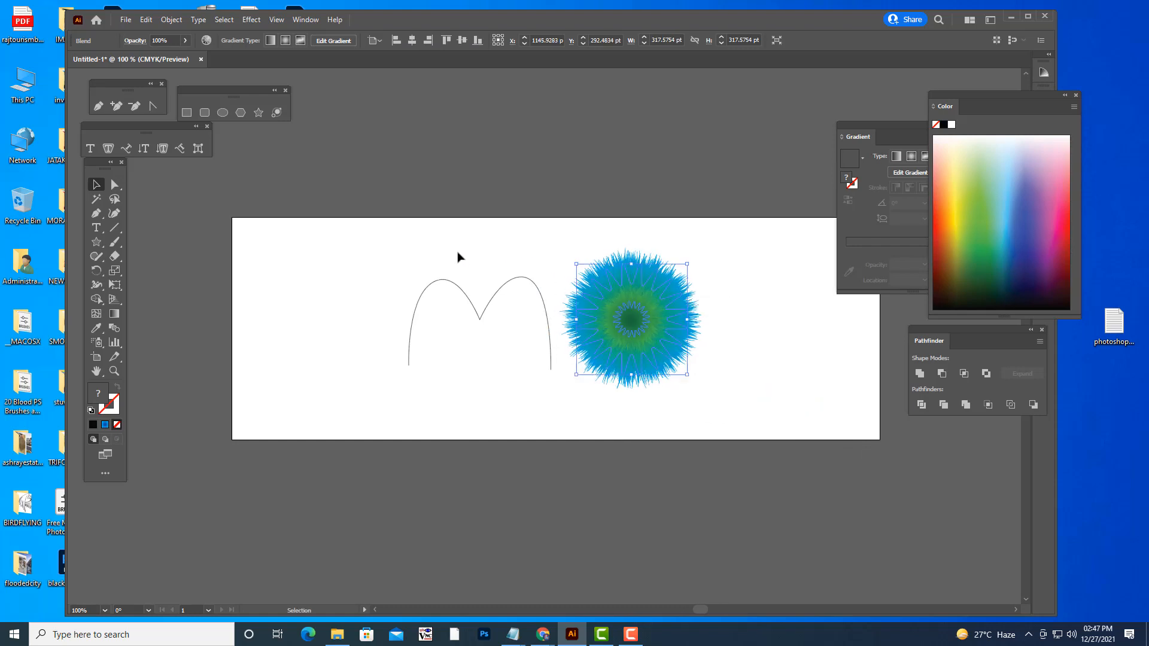
# - Select the M path together with the furry flower and replace the blend's spine with that path
pyautogui.click(377, 256)
pyautogui.moveTo(557, 242); pyautogui.dragTo(743, 400)
pyautogui.keyDown('shift'); pyautogui.click(443, 305); pyautogui.keyUp('shift')
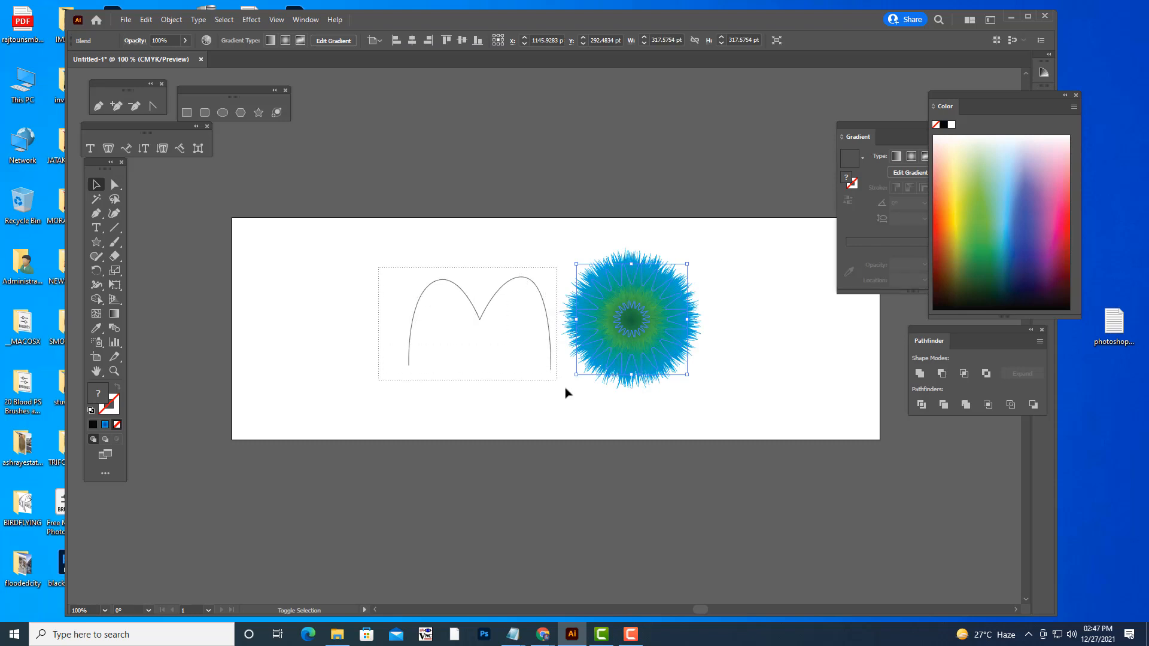
pyautogui.moveTo(565, 393); pyautogui.dragTo(559, 395)
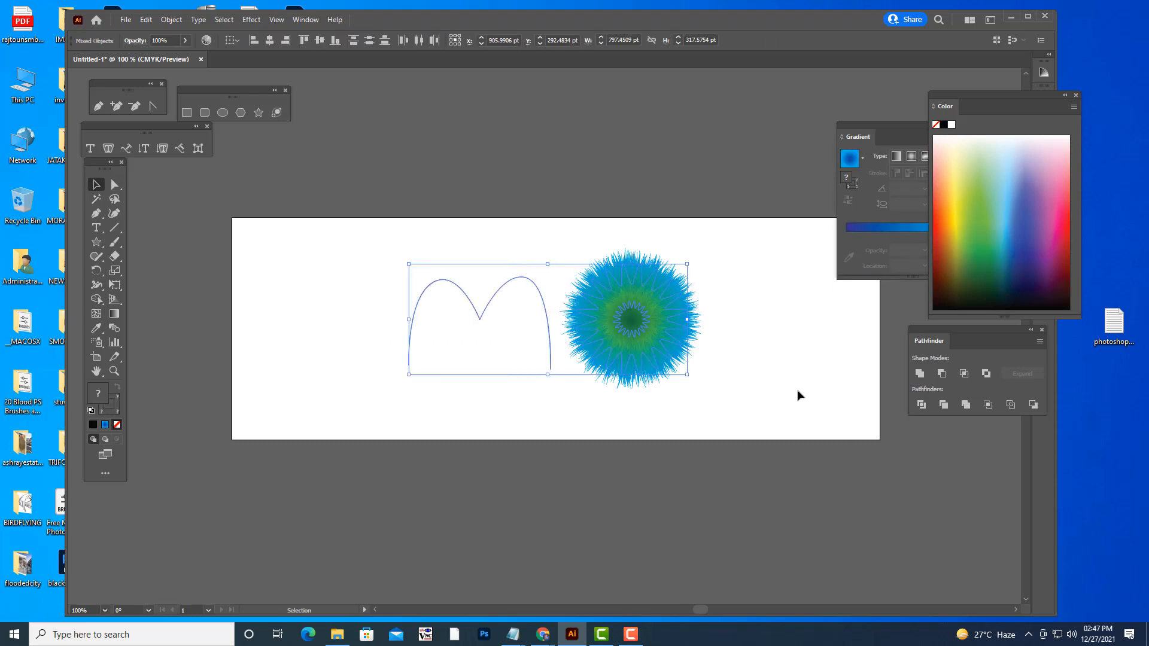
pyautogui.click(170, 19)
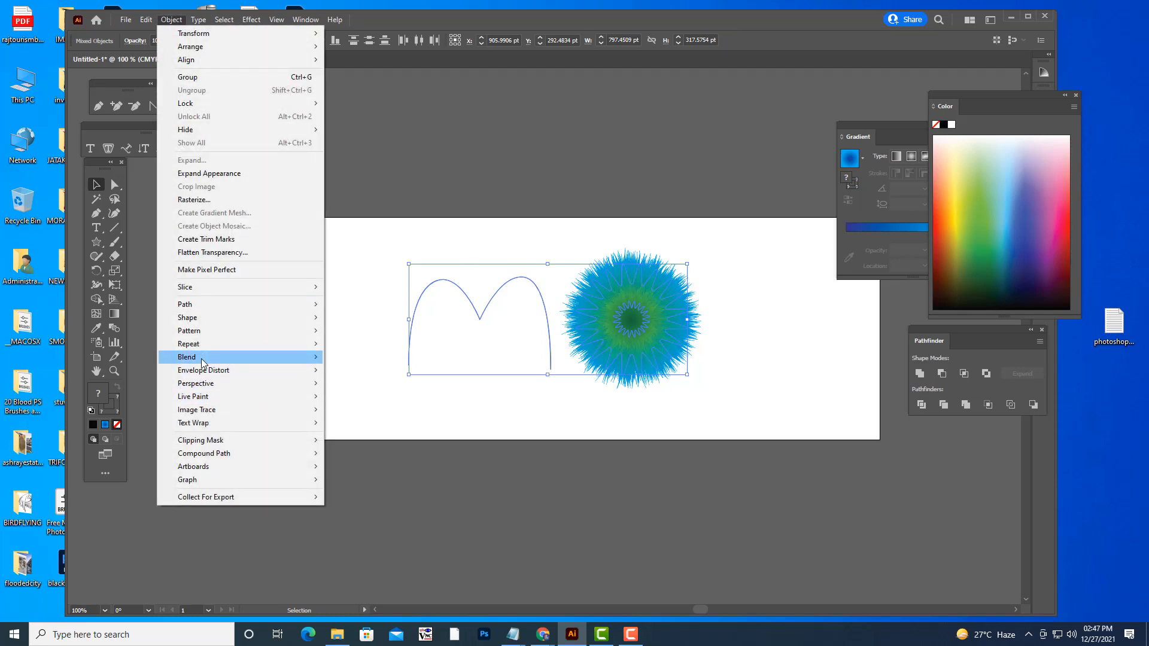
pyautogui.moveTo(202, 359)
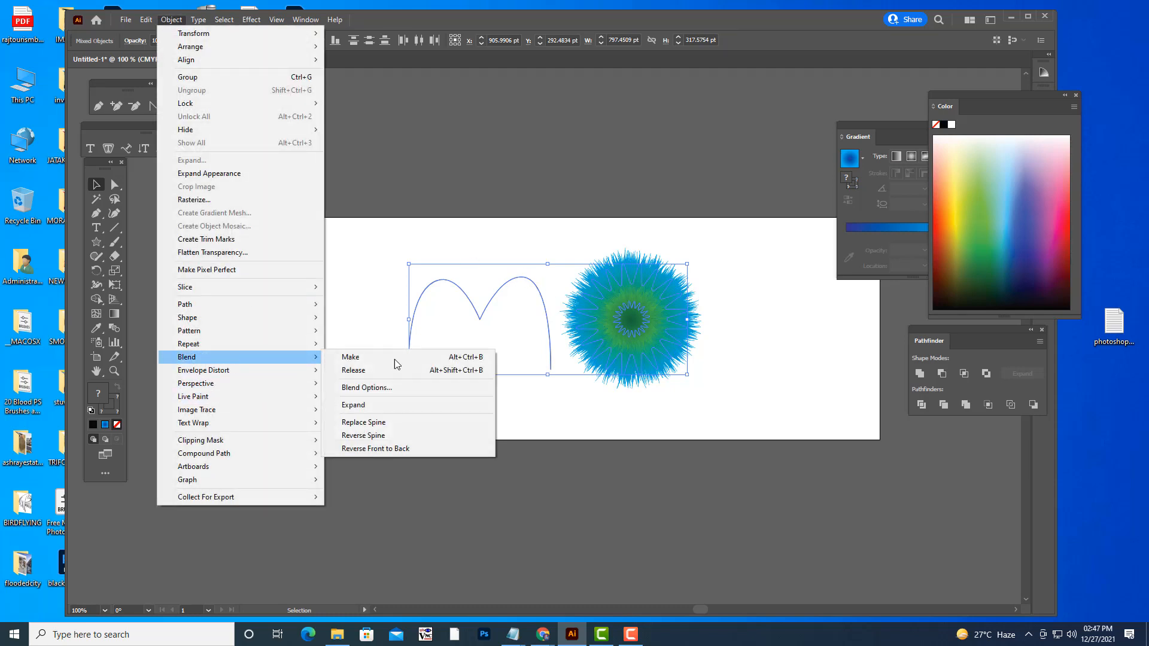
pyautogui.click(395, 424)
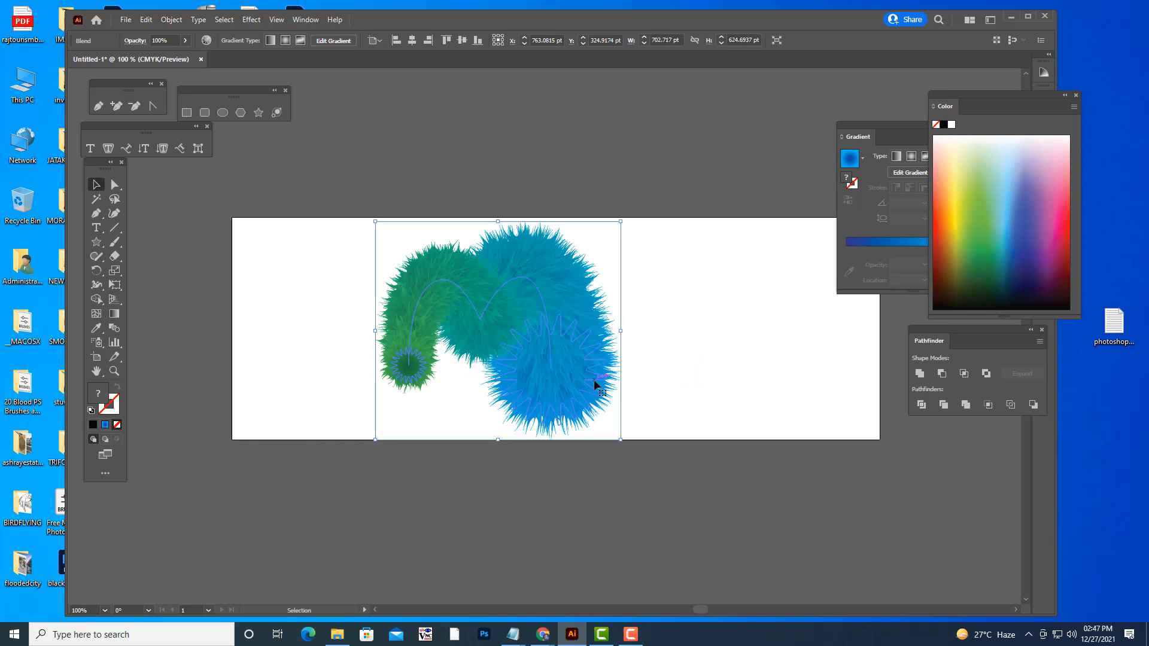
# - Isolate the furry blend and scale its blue end star down until the M's right leg is as slim as the left
pyautogui.scroll(1, 580, 374)
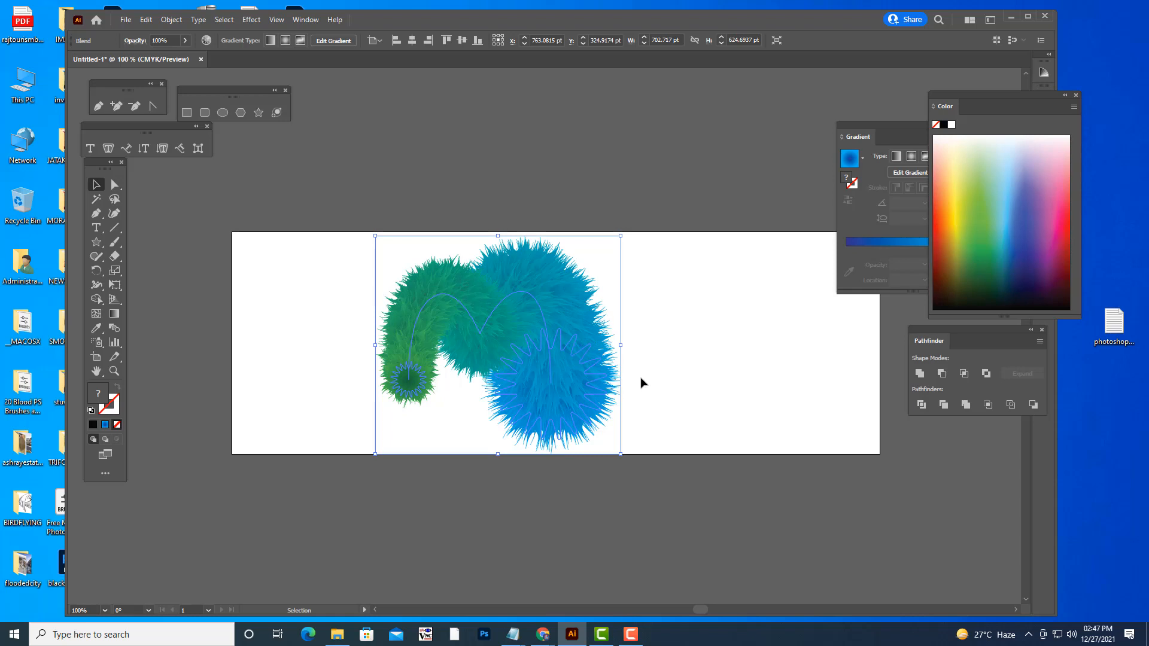
pyautogui.rightClick(572, 346)
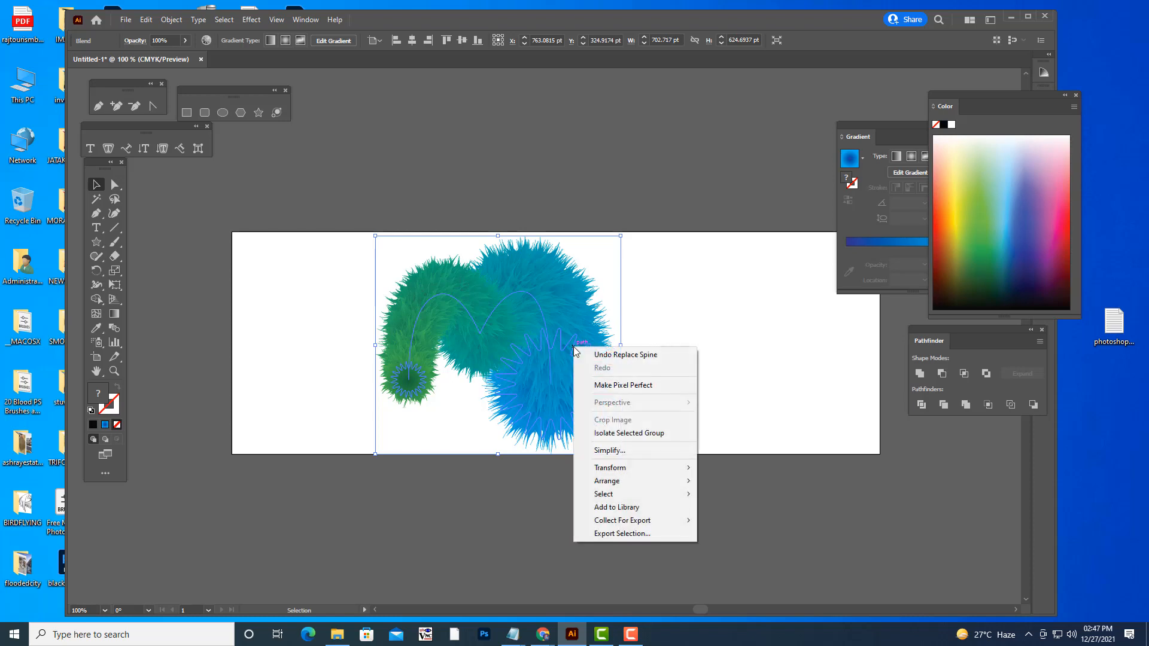
pyautogui.click(620, 438)
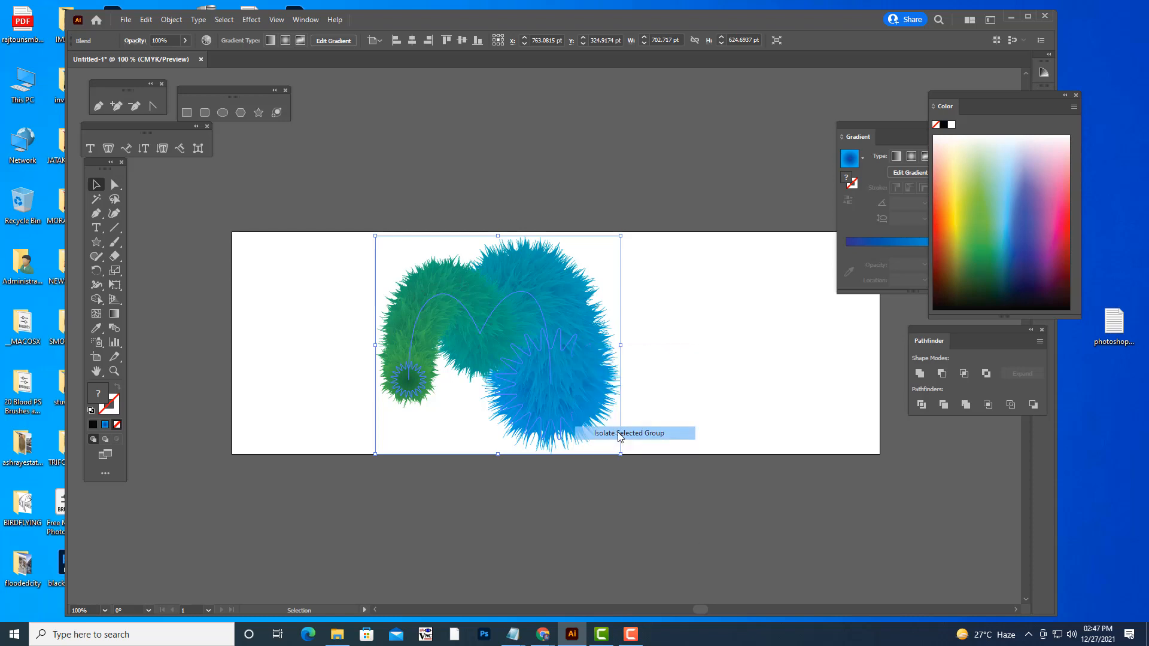
pyautogui.click(575, 352)
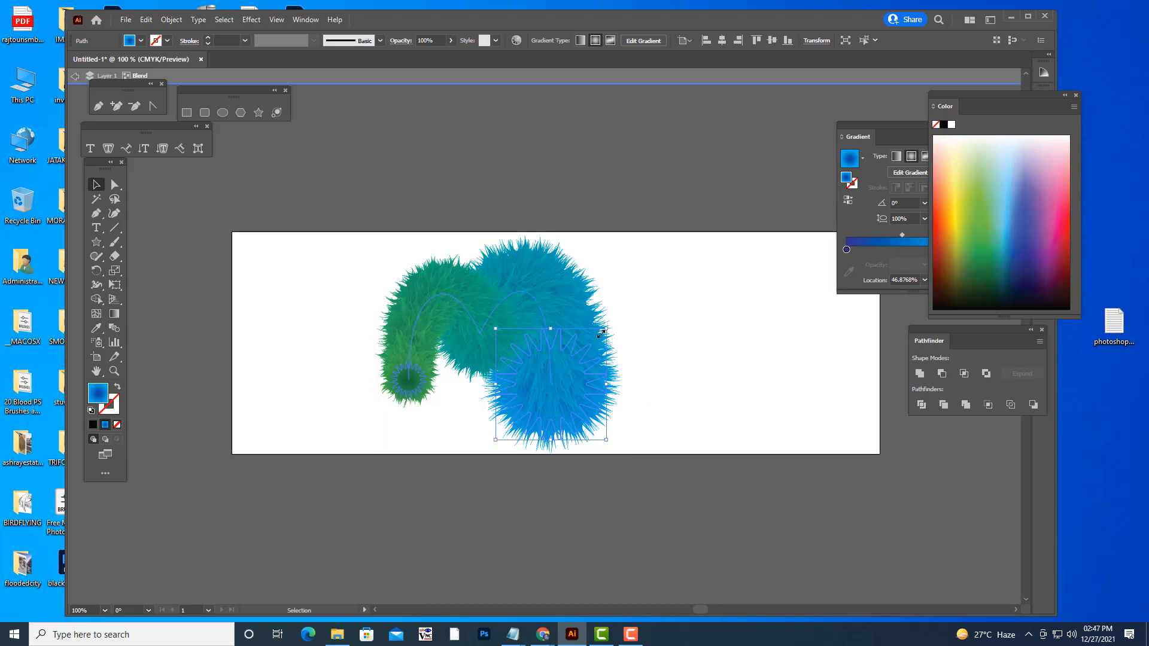
pyautogui.moveTo(601, 333); pyautogui.dragTo(574, 375)
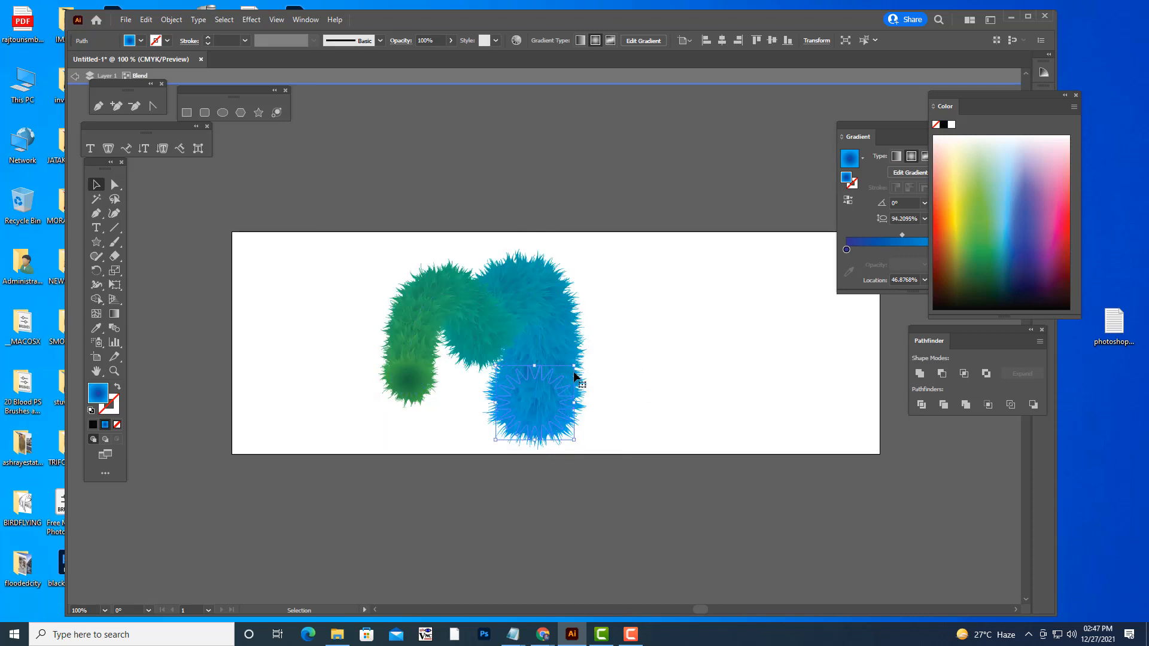
pyautogui.moveTo(496, 439); pyautogui.dragTo(527, 405)
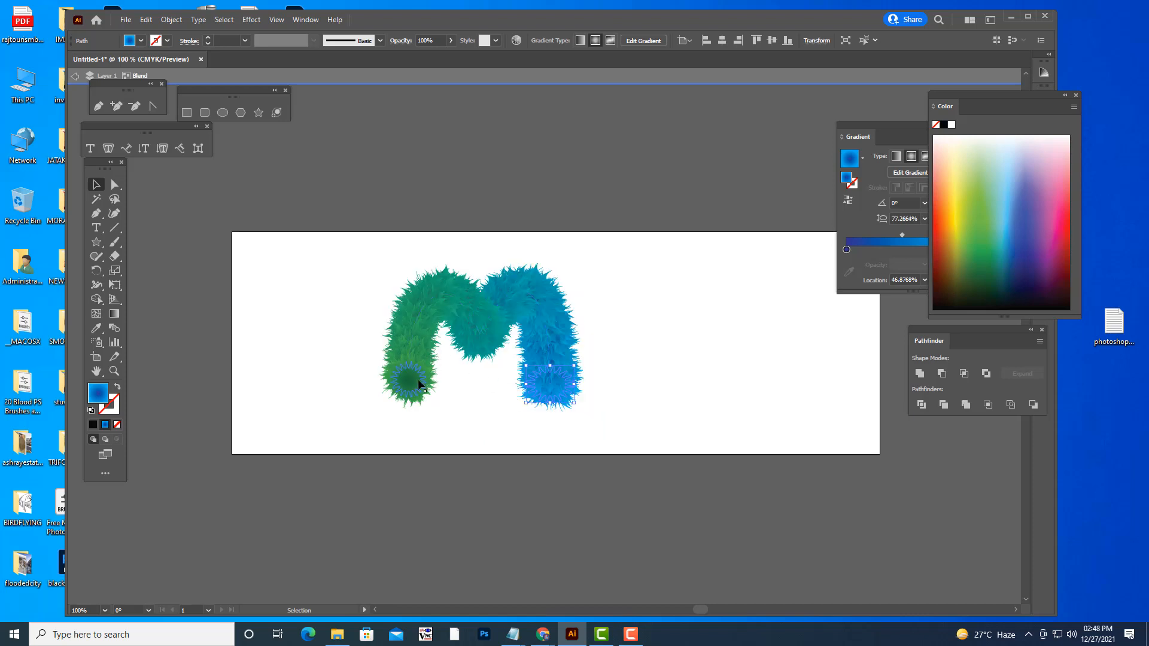
pyautogui.moveTo(573, 365); pyautogui.dragTo(566, 371)
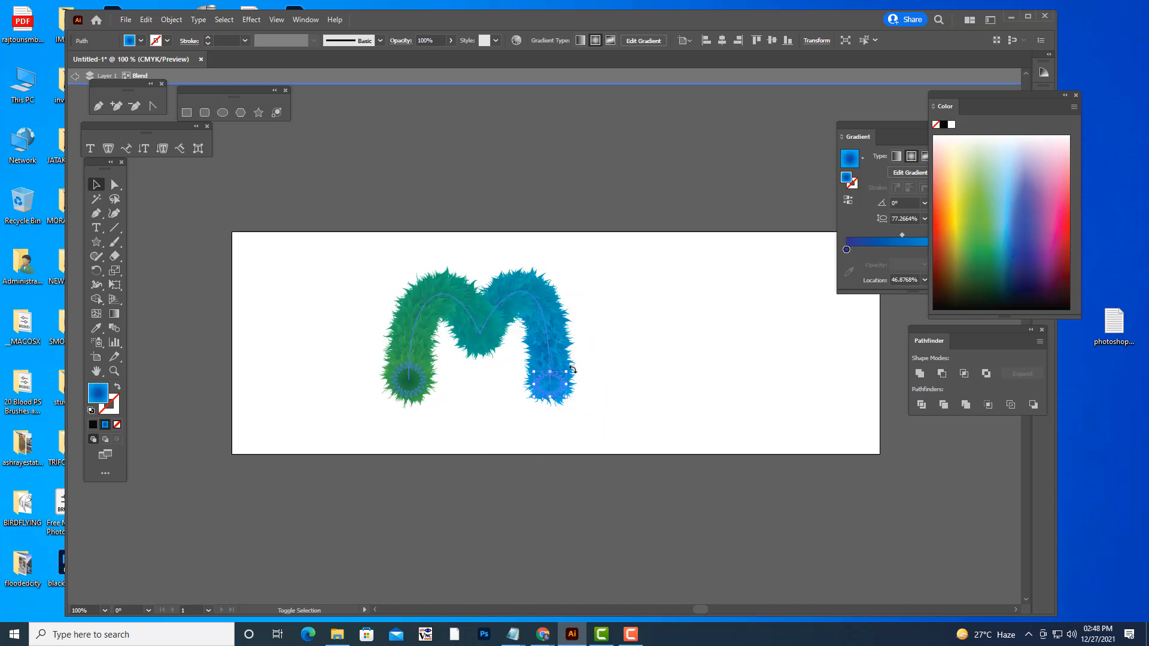
# - Fine-tune the green end star's size, shrink the blue end star a little more, and deselect to show the furry M
pyautogui.click(426, 382)
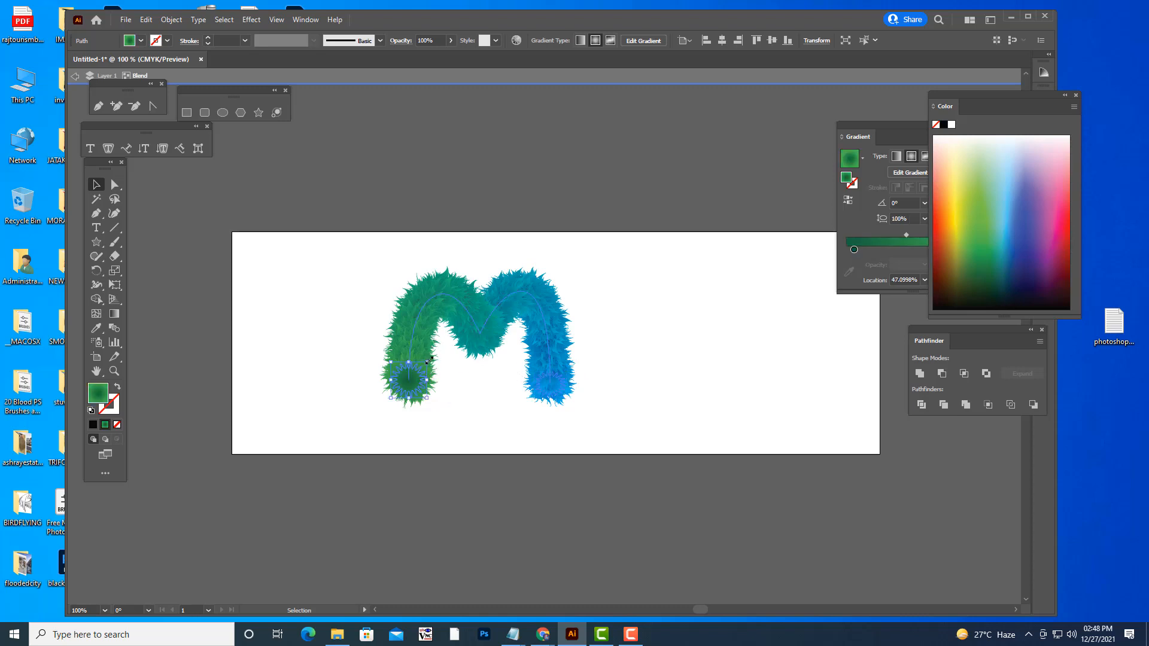
pyautogui.moveTo(427, 361); pyautogui.dragTo(426, 362)
pyautogui.click(560, 383)
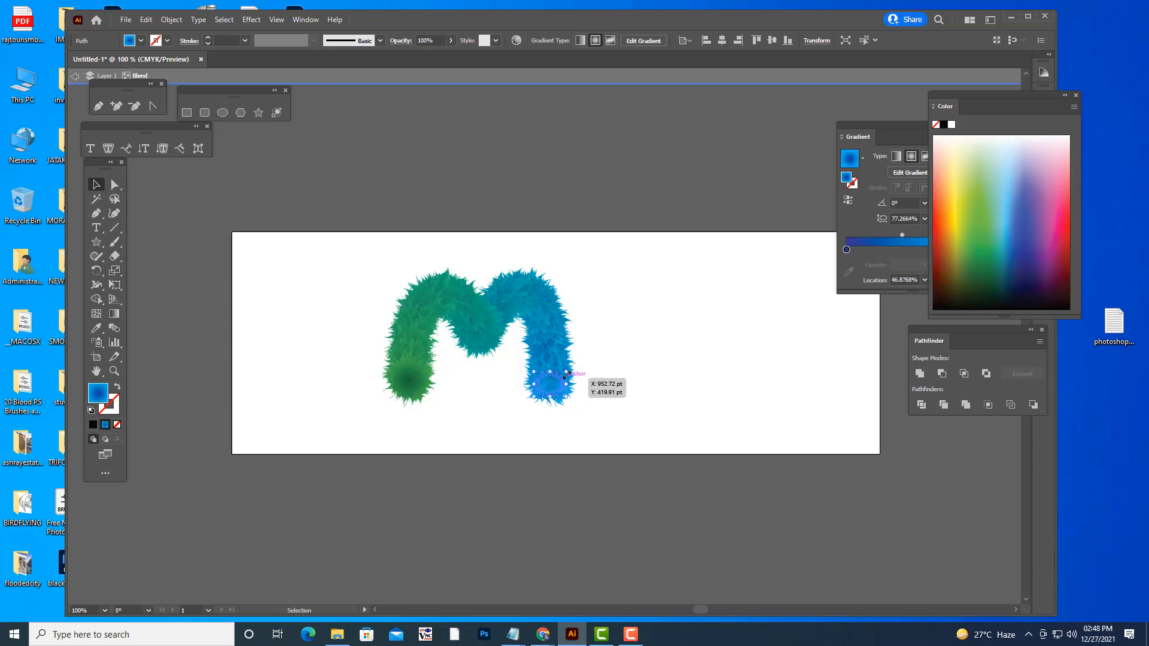
pyautogui.moveTo(565, 371); pyautogui.dragTo(574, 379)
pyautogui.click(613, 376)
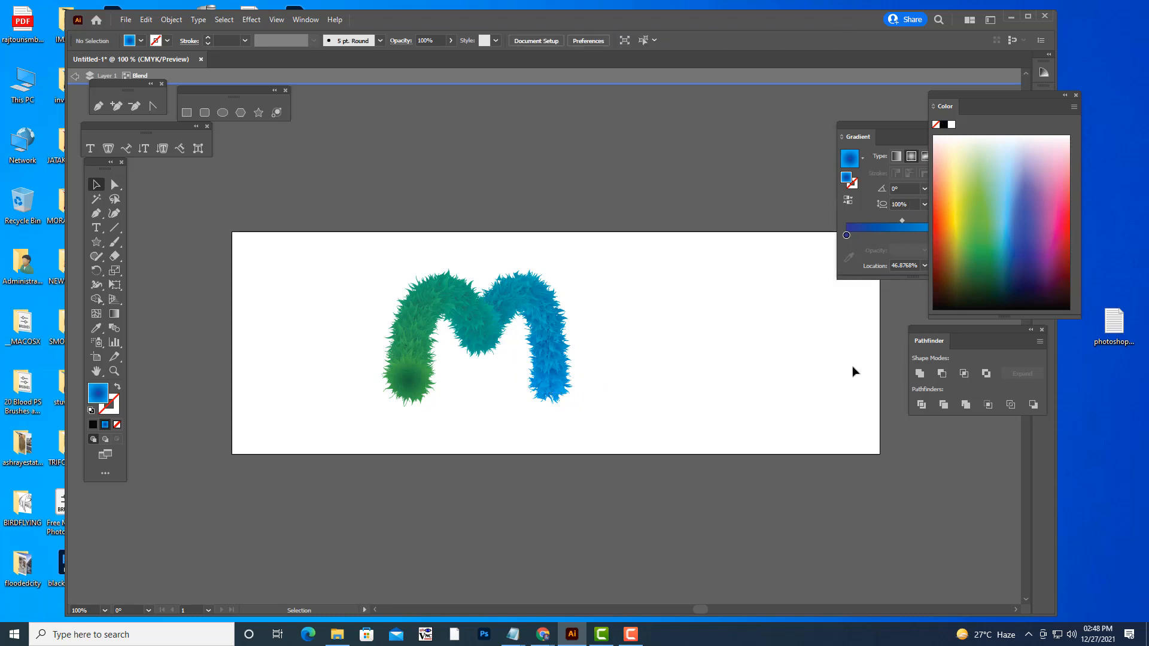
pyautogui.hotkey('ctrl', '+')
pyautogui.hotkey('ctrl', '+')
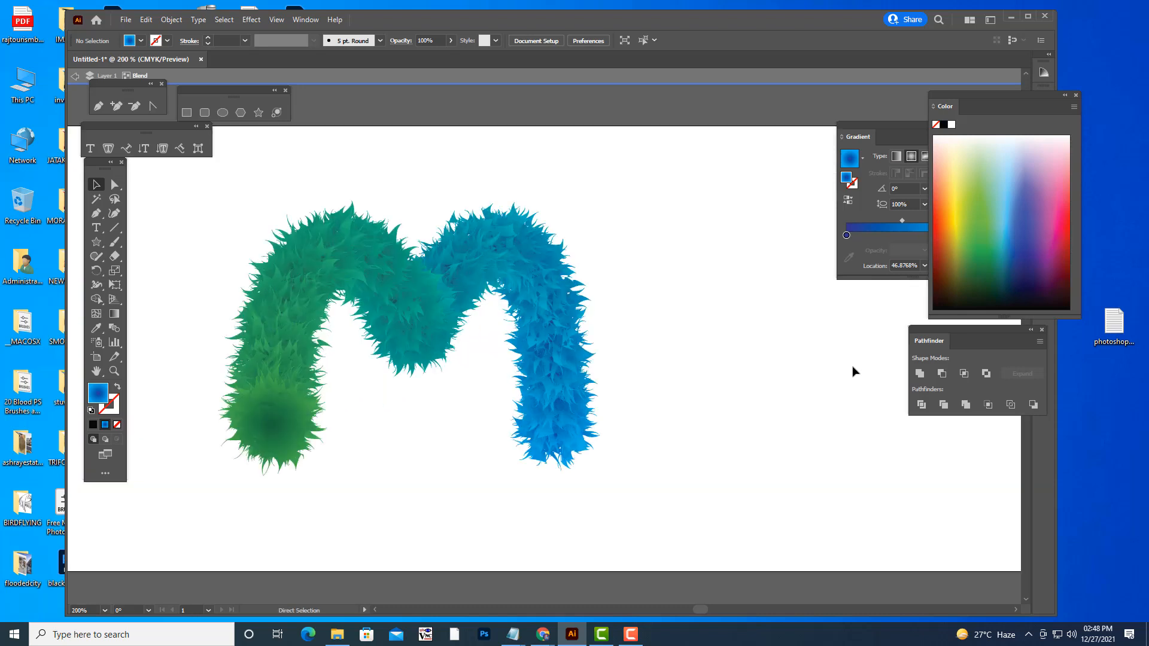
# - Exit isolation mode and move the furry M off the artboard to the empty space above it
pyautogui.hotkey('ctrl', '+')
pyautogui.hotkey('ctrl', '-')
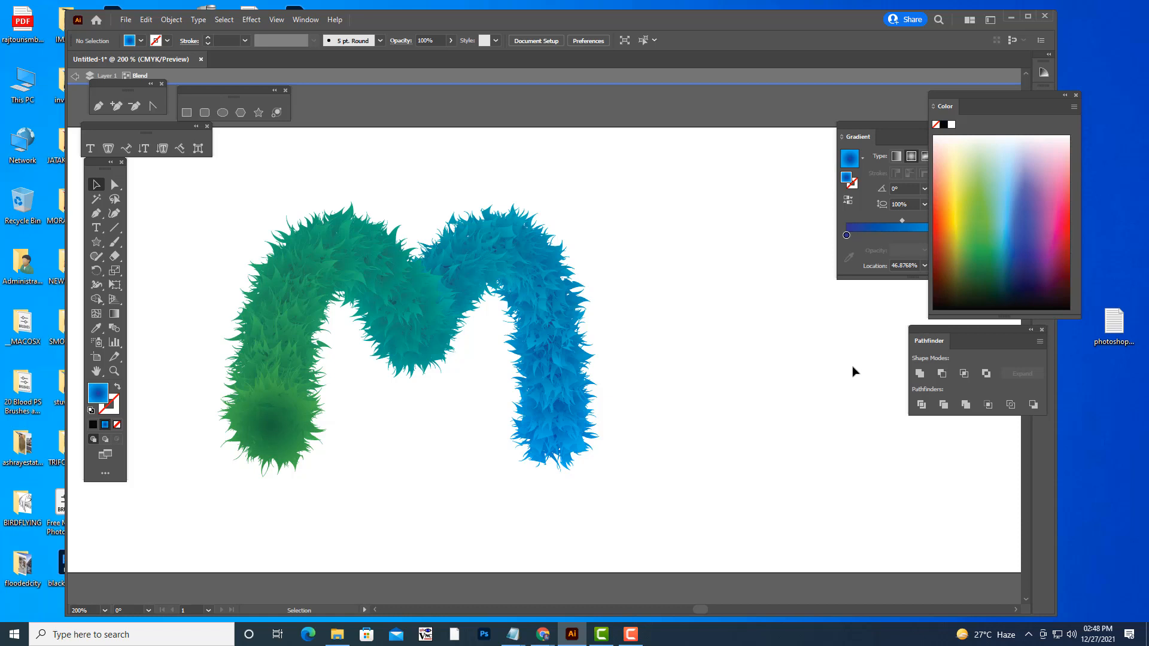
pyautogui.click(74, 78)
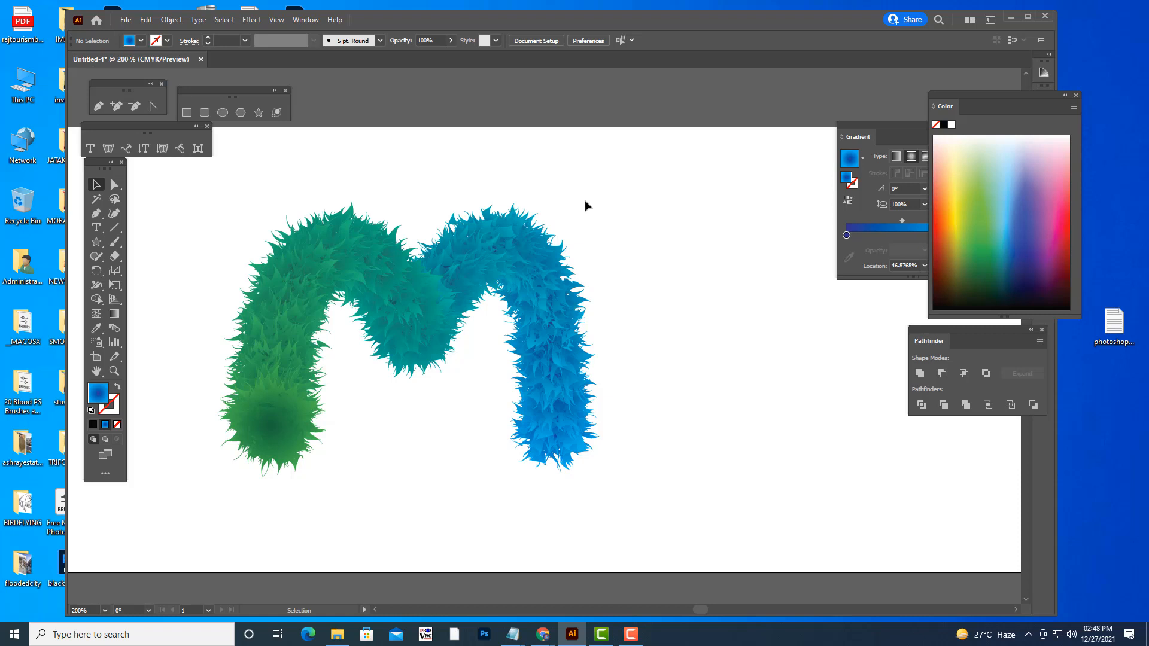
pyautogui.hotkey('ctrl', '-')
pyautogui.hotkey('ctrl', '-')
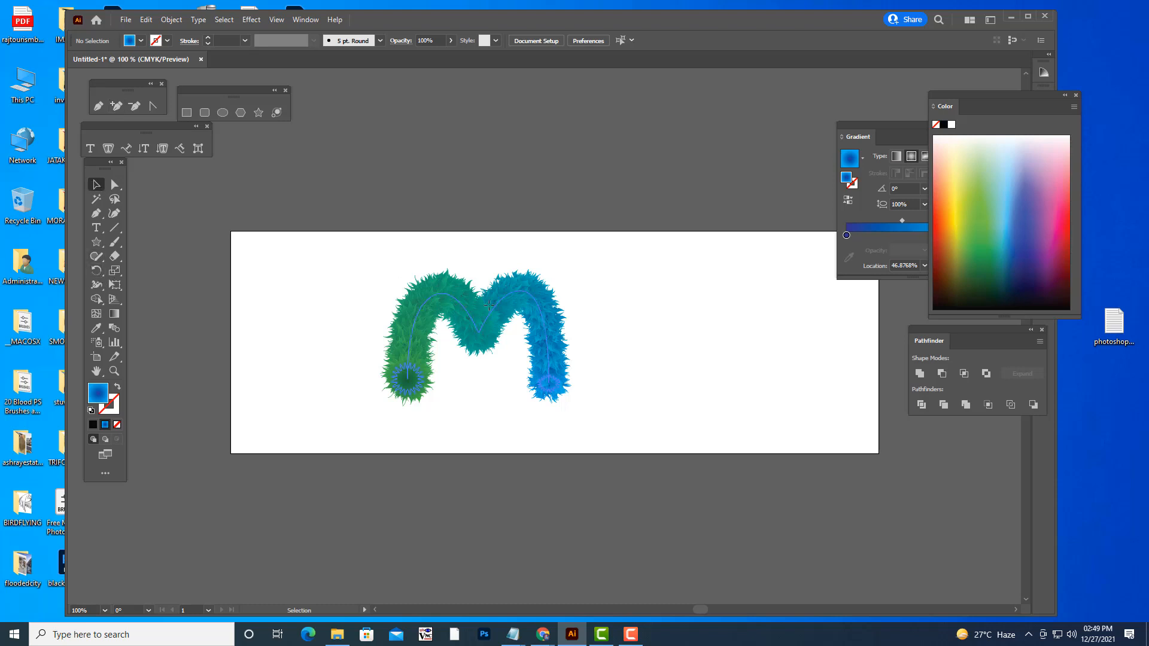
pyautogui.moveTo(529, 350); pyautogui.dragTo(484, 153)
pyautogui.click(575, 153)
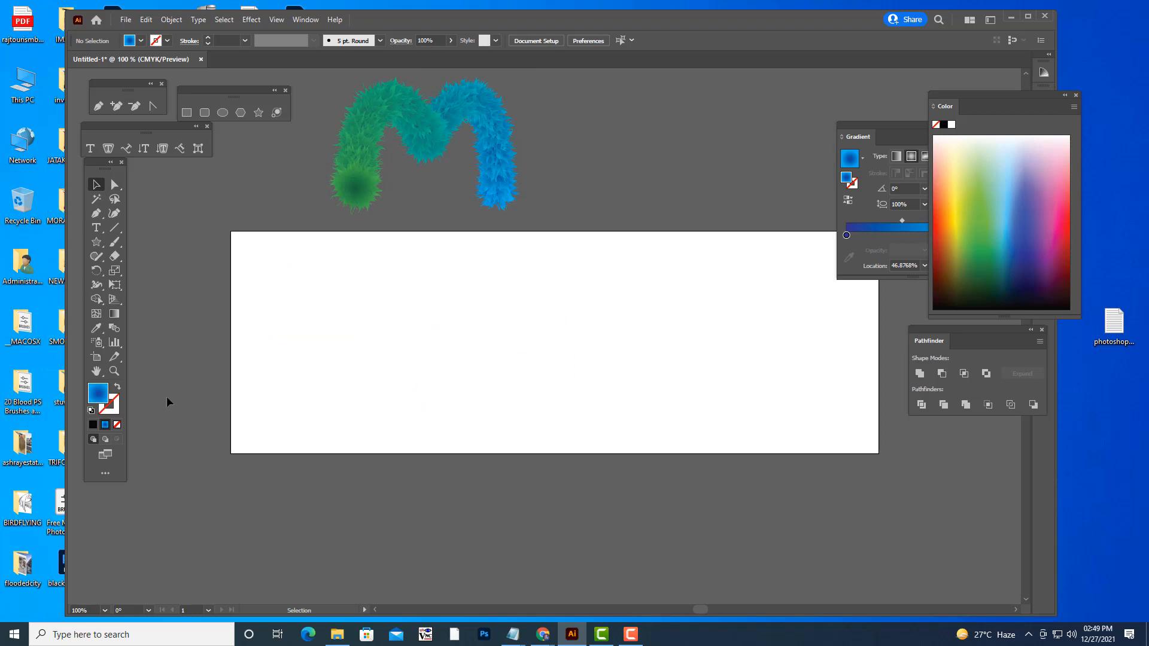
pyautogui.scroll(3, 472, 167)
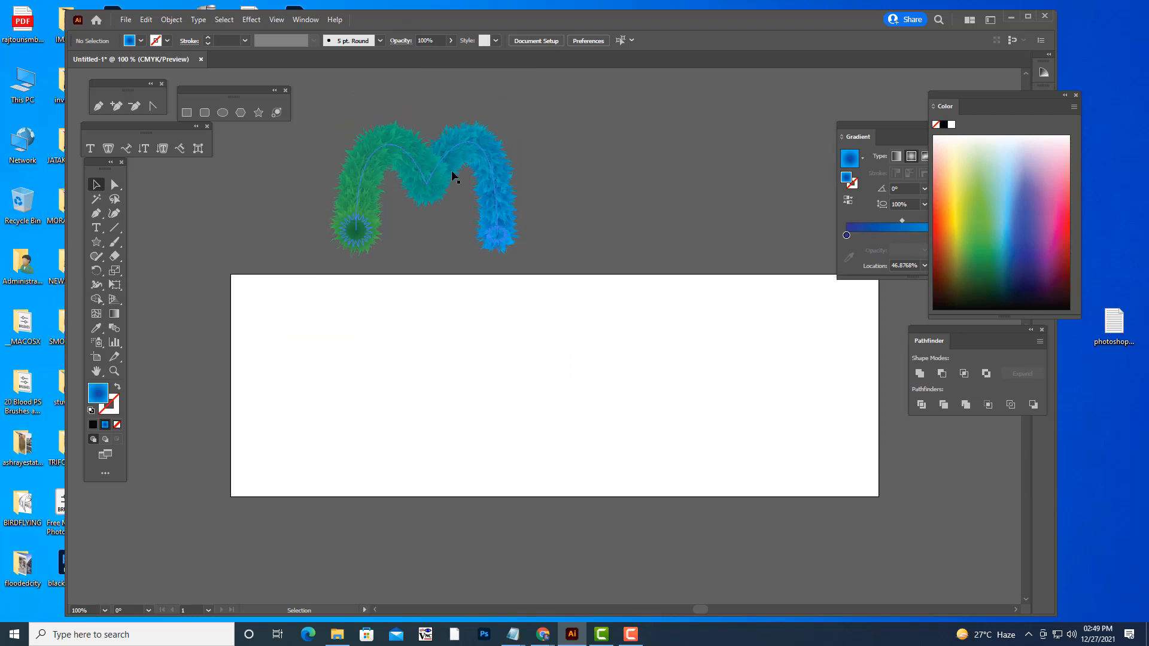
# - Try moving the furry M back down onto the artboard
pyautogui.moveTo(454, 177); pyautogui.dragTo(447, 404)
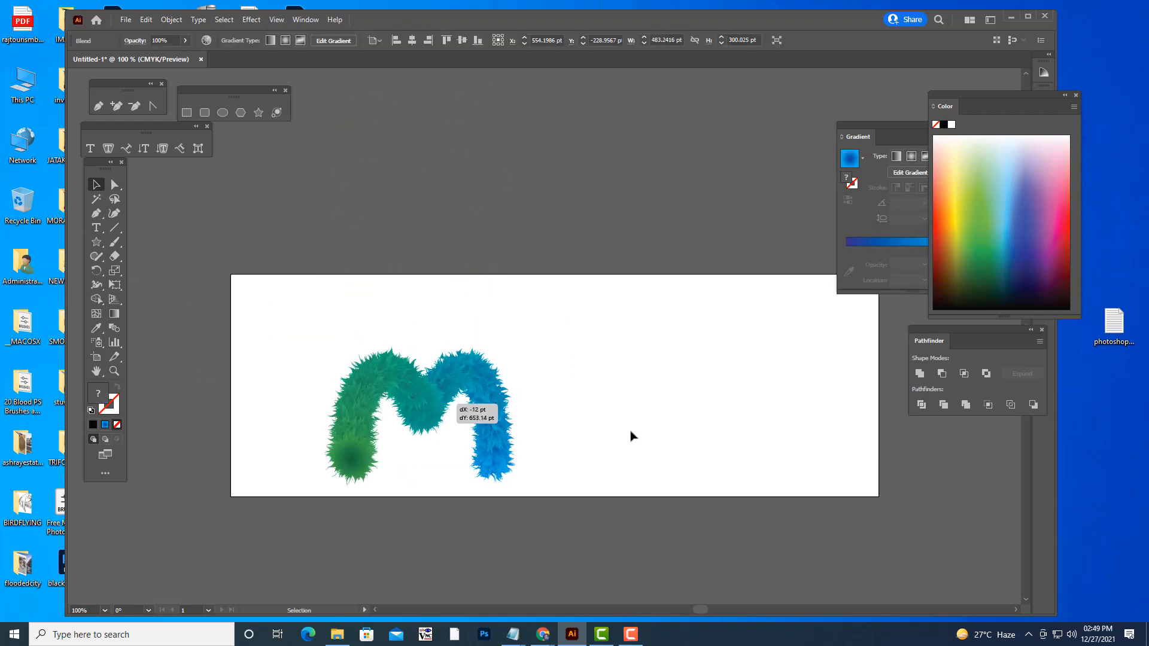
pyautogui.moveTo(631, 436); pyautogui.dragTo(631, 436)
pyautogui.hotkey('ctrl', 'z')
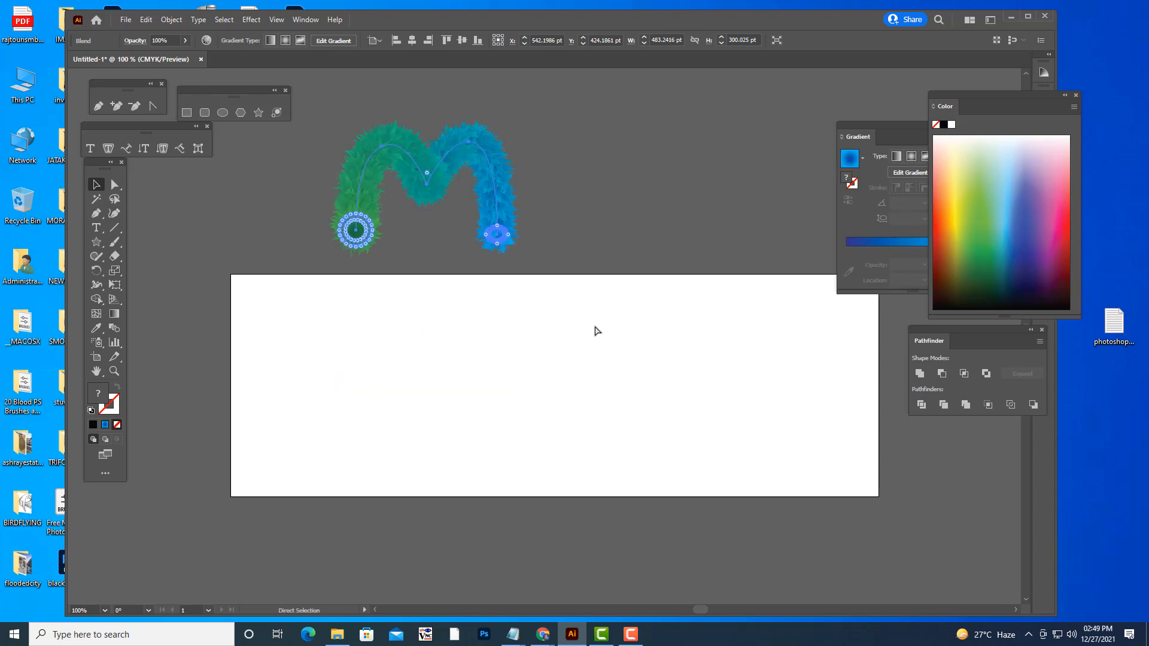
# - Undo the furry M back to the separate furry flower and unfinished M path, and delete that path
pyautogui.hotkey('ctrl', 'shift', 'z')
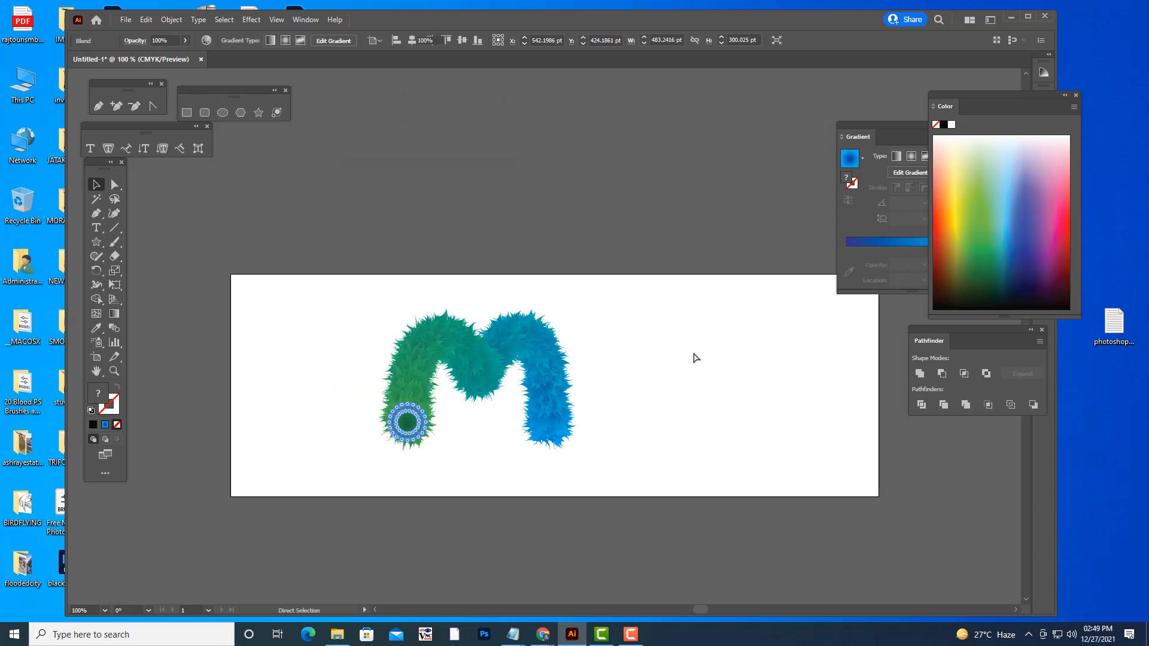
pyautogui.hotkey('ctrl', 'z')
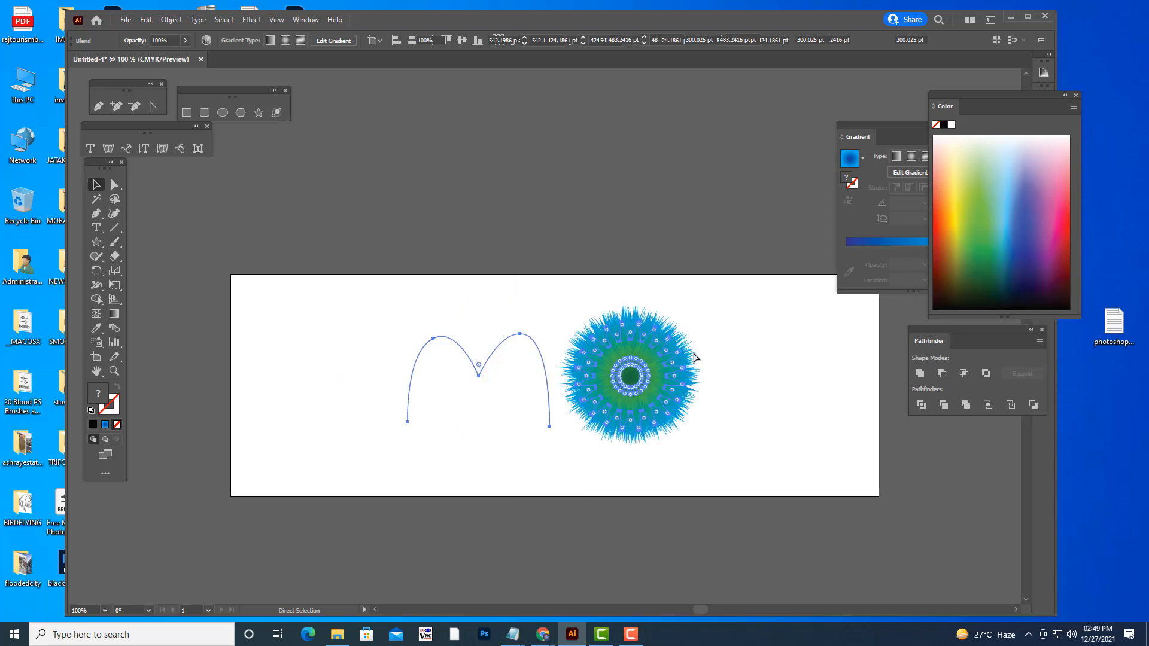
pyautogui.hotkey('ctrl', 'z')
pyautogui.hotkey('ctrl', 'z')
pyautogui.hotkey('ctrl', 'z')
pyautogui.hotkey('ctrl', 'z')
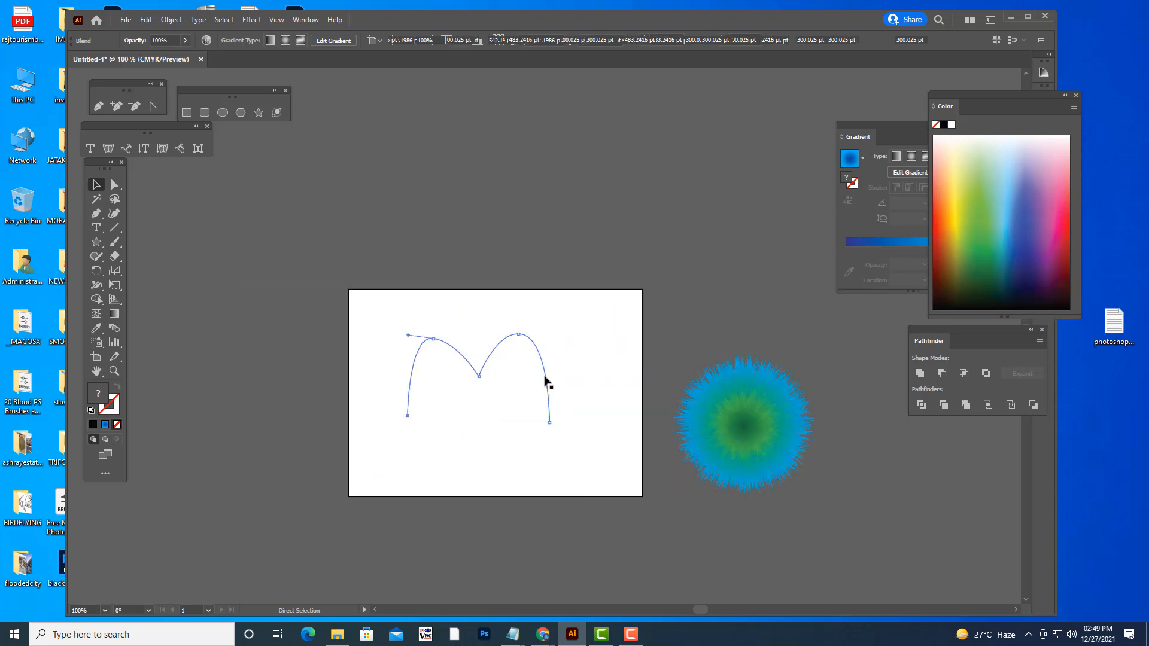
pyautogui.hotkey('ctrl', 'z')
pyautogui.hotkey('ctrl', 'z')
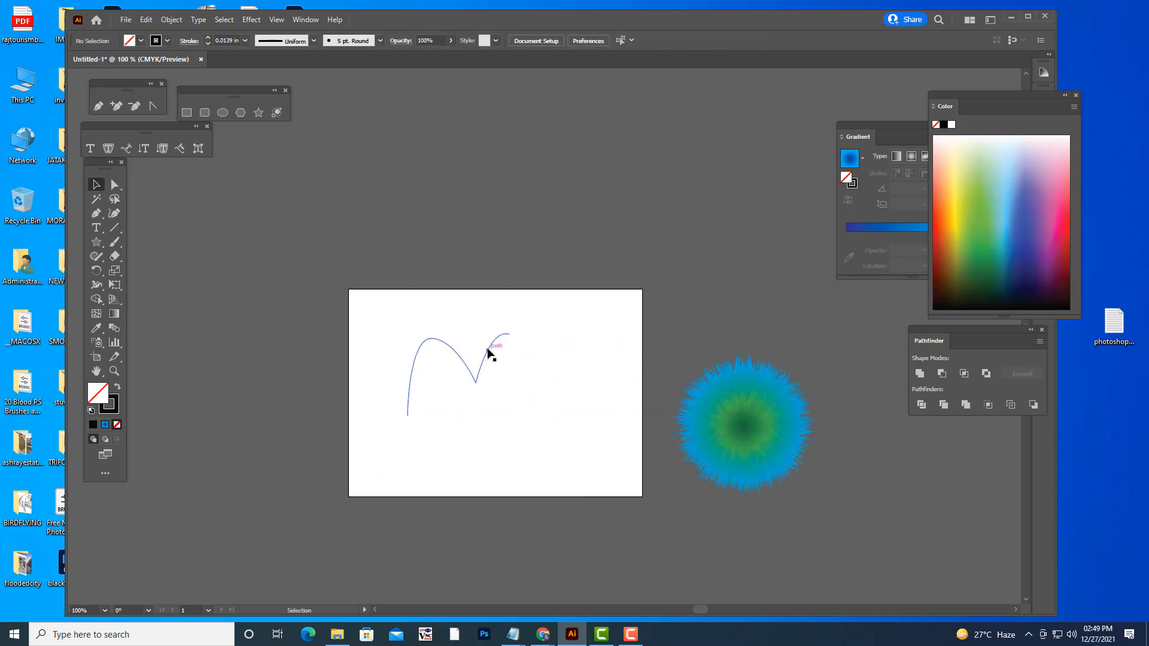
pyautogui.moveTo(380, 325); pyautogui.dragTo(597, 496)
pyautogui.press('Delete')
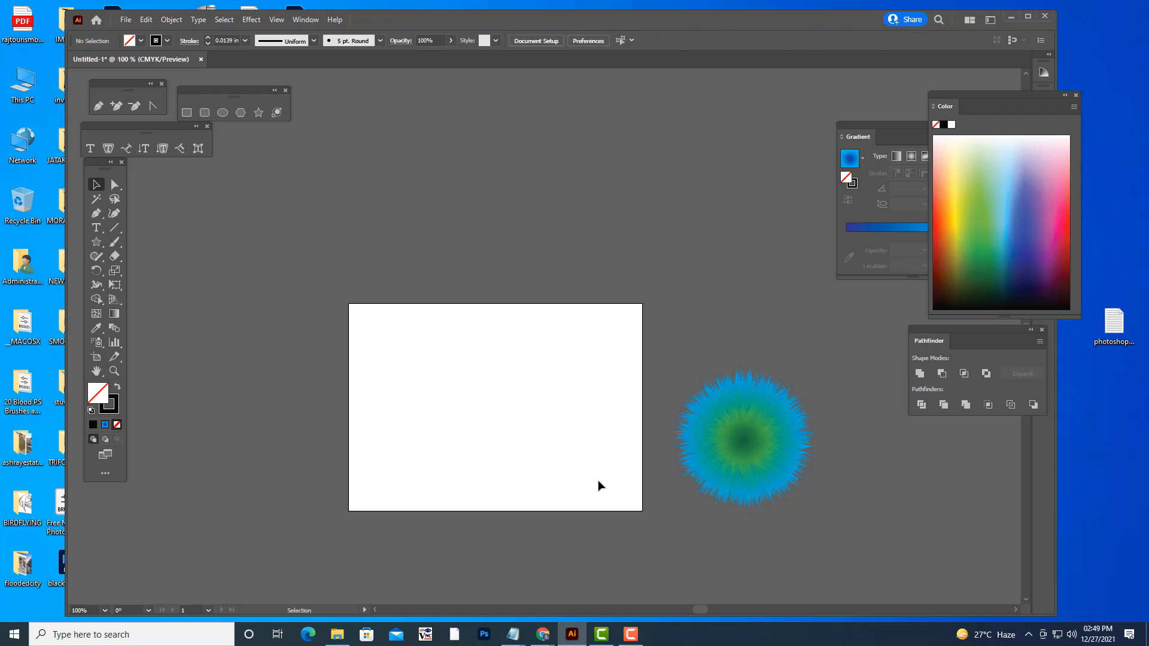
# - Draw an S-shaped open path with four anchor points on the artboard using the Pen tool, starting at the S's upper end
pyautogui.hotkey('ctrl', '=')
pyautogui.scroll(-3, 601, 438)
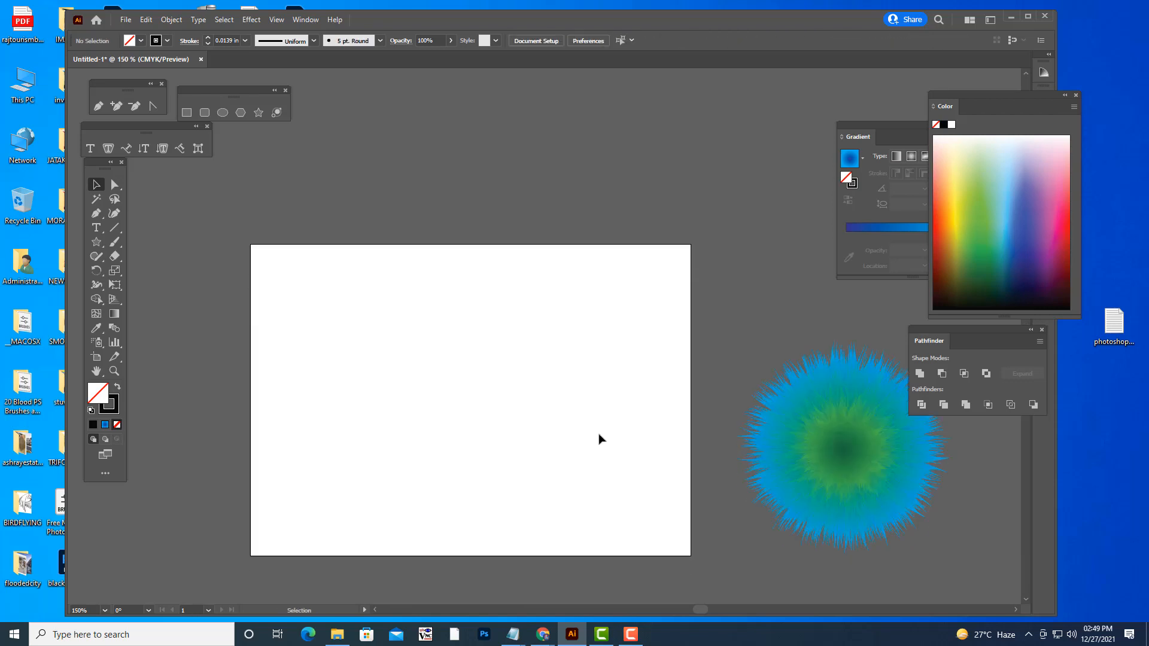
pyautogui.scroll(1, 602, 438)
pyautogui.click(95, 215)
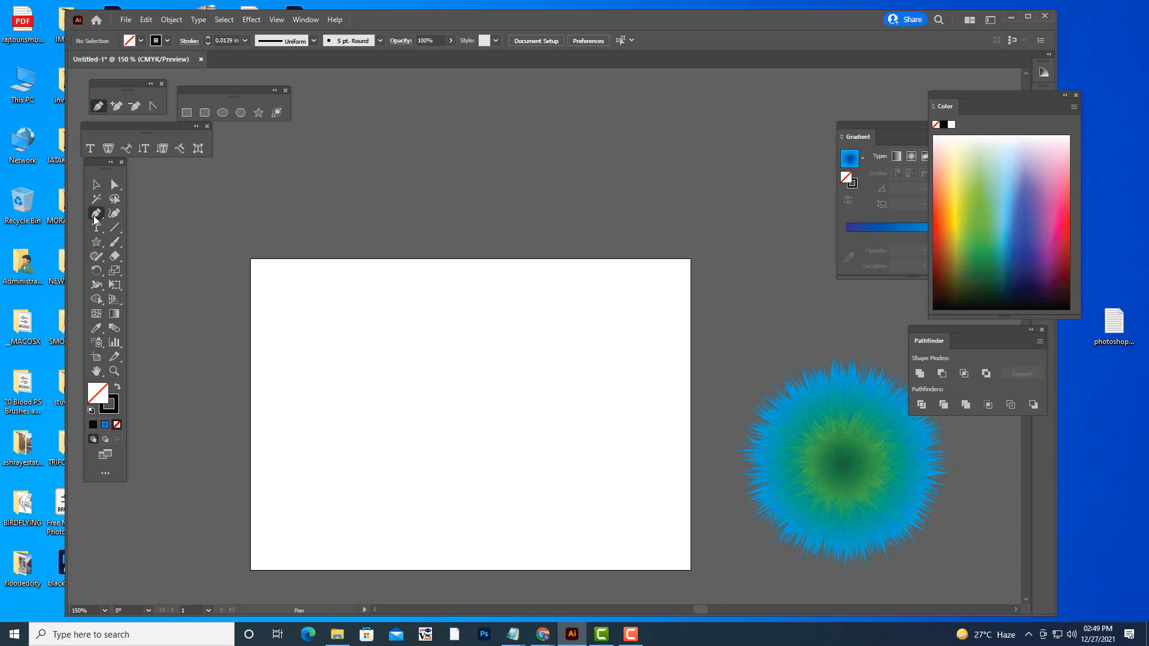
pyautogui.click(601, 356)
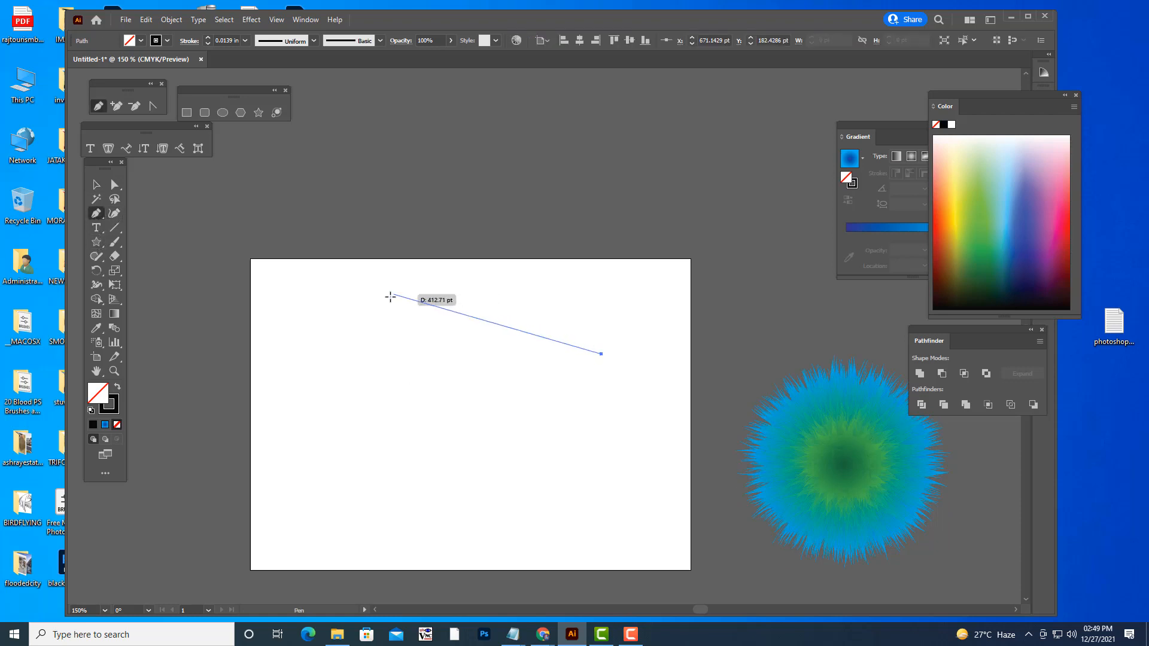
pyautogui.moveTo(394, 295); pyautogui.dragTo(337, 359)
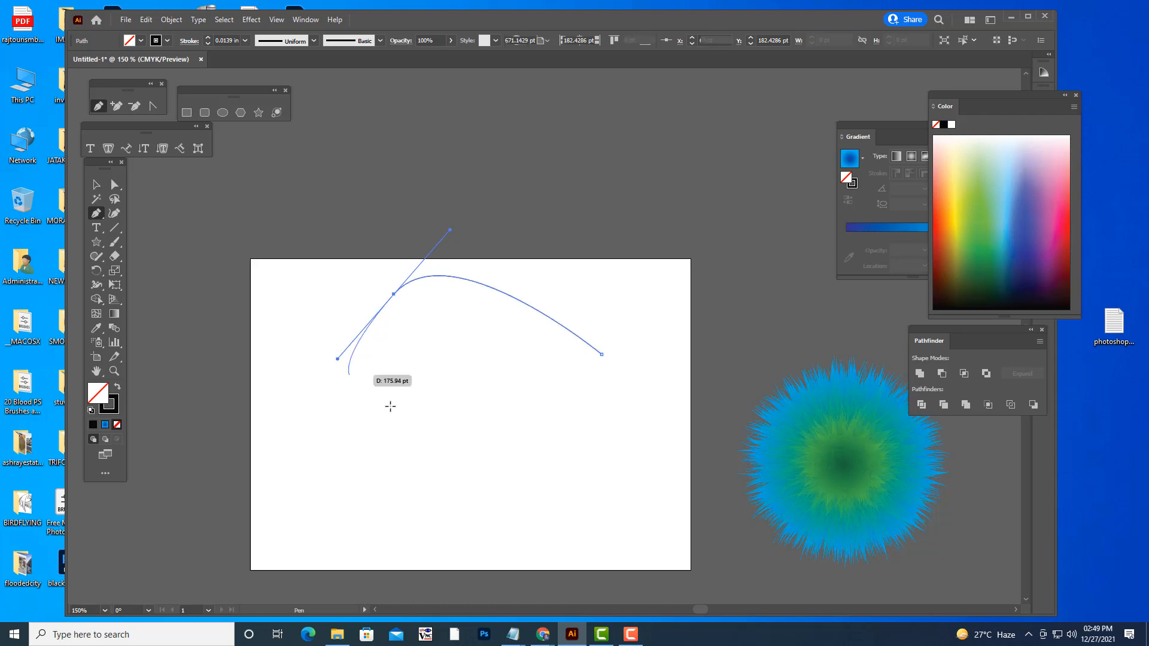
pyautogui.moveTo(532, 430); pyautogui.dragTo(537, 496)
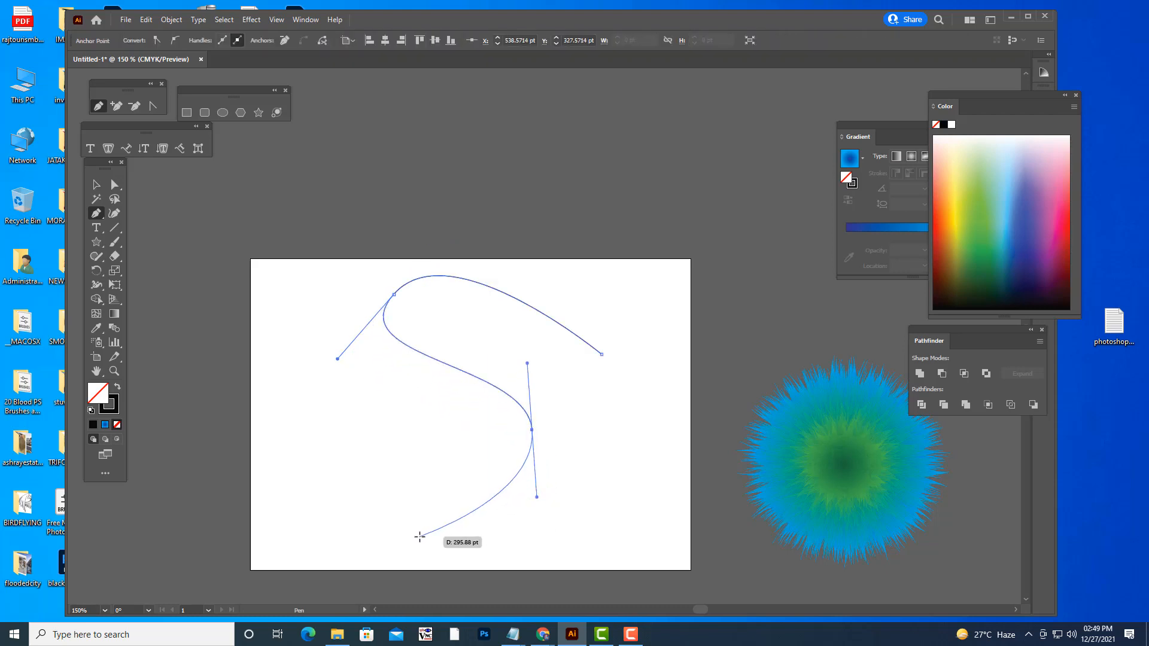
pyautogui.moveTo(404, 535); pyautogui.dragTo(350, 508)
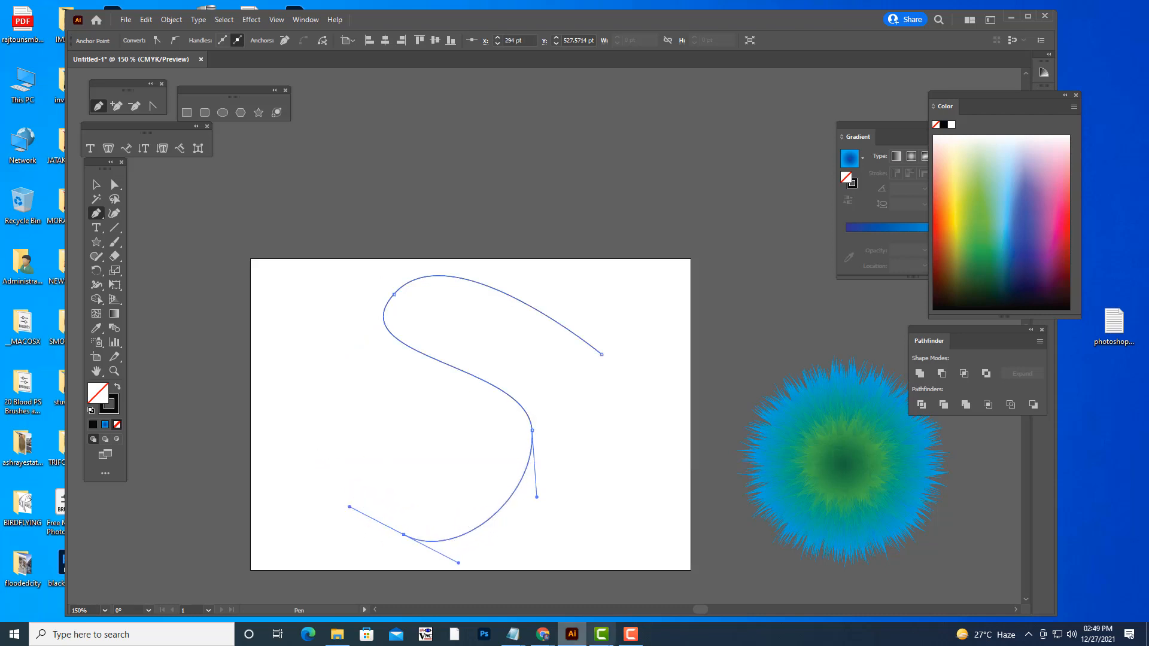
# - Enlarge the artboard around the S path to about 953 by 909 pt by extending its upper, right and lower edges
pyautogui.scroll(-3, 622, 430)
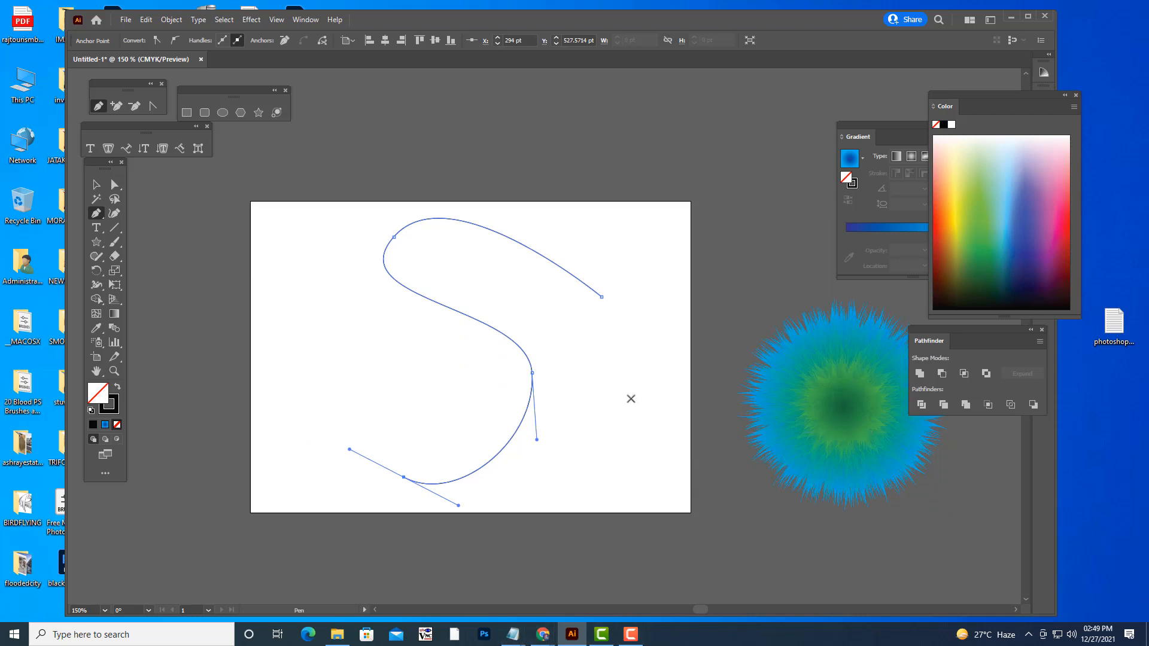
pyautogui.hotkey('shift', 'o')
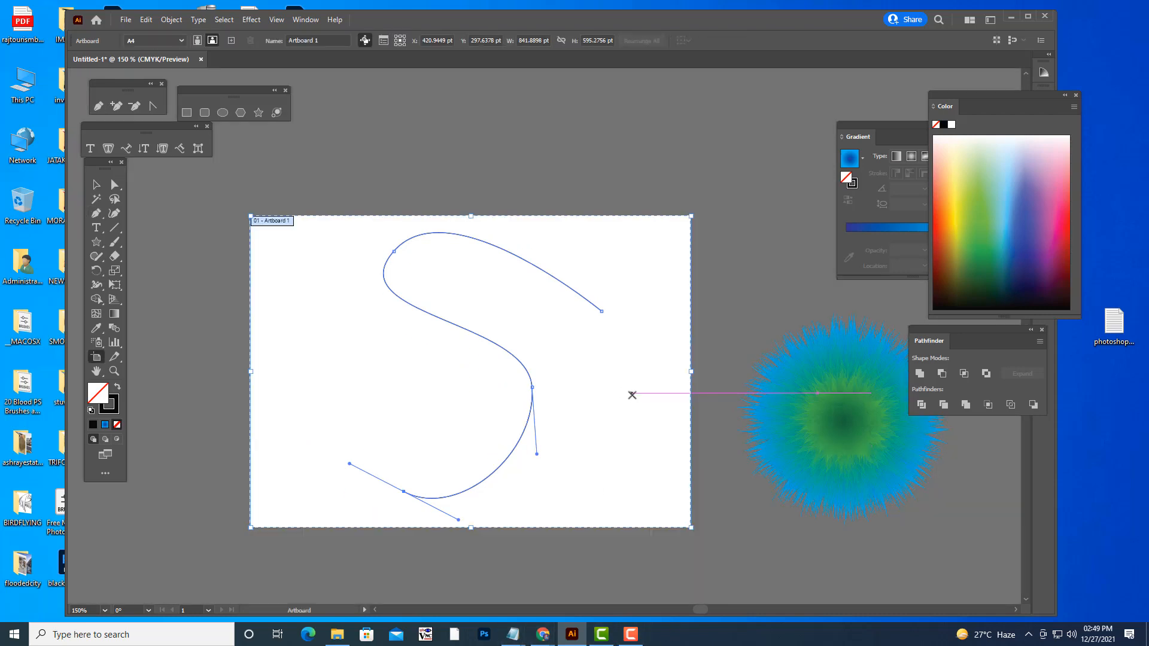
pyautogui.moveTo(470, 215); pyautogui.dragTo(471, 110)
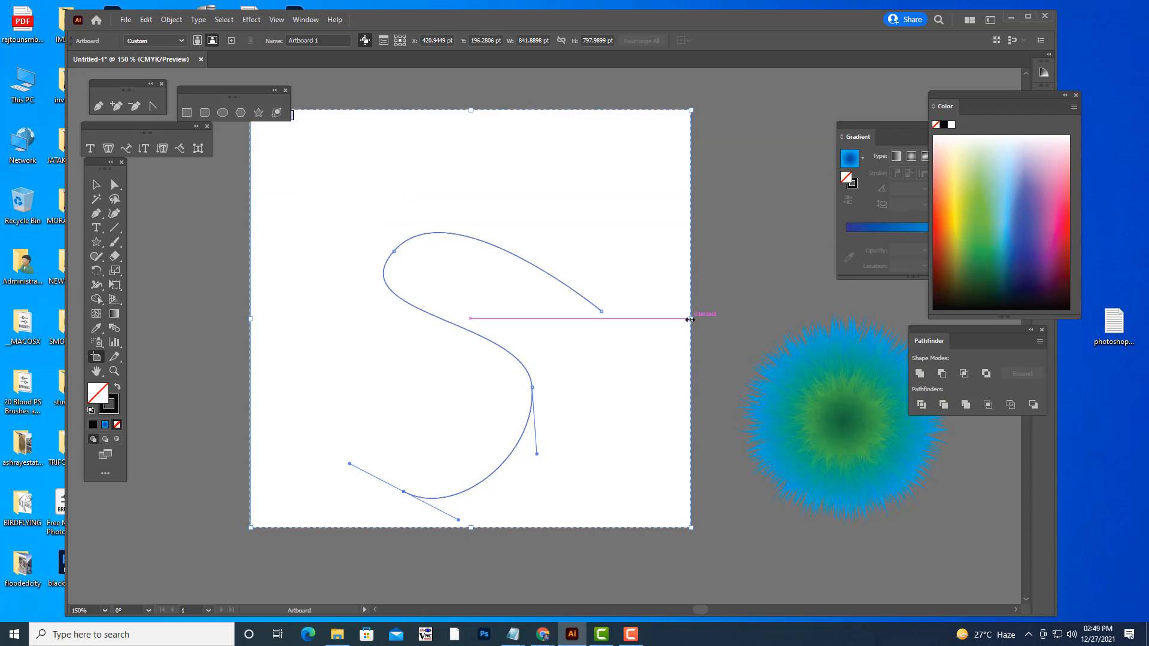
pyautogui.moveTo(691, 318); pyautogui.dragTo(749, 318)
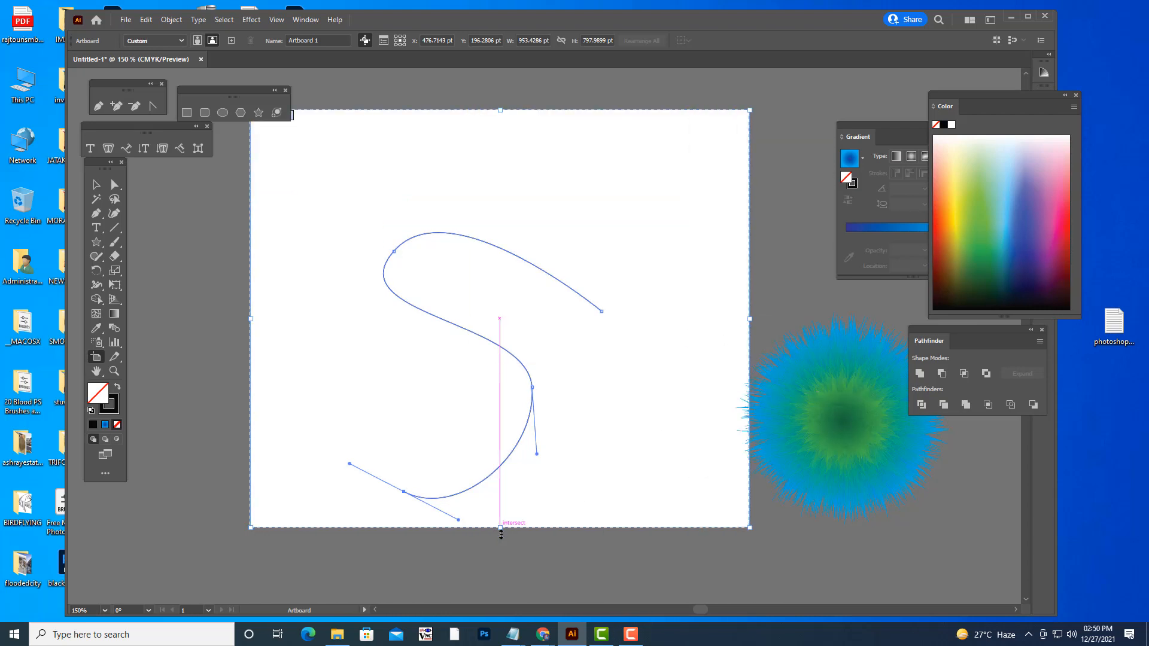
pyautogui.moveTo(500, 533); pyautogui.dragTo(506, 586)
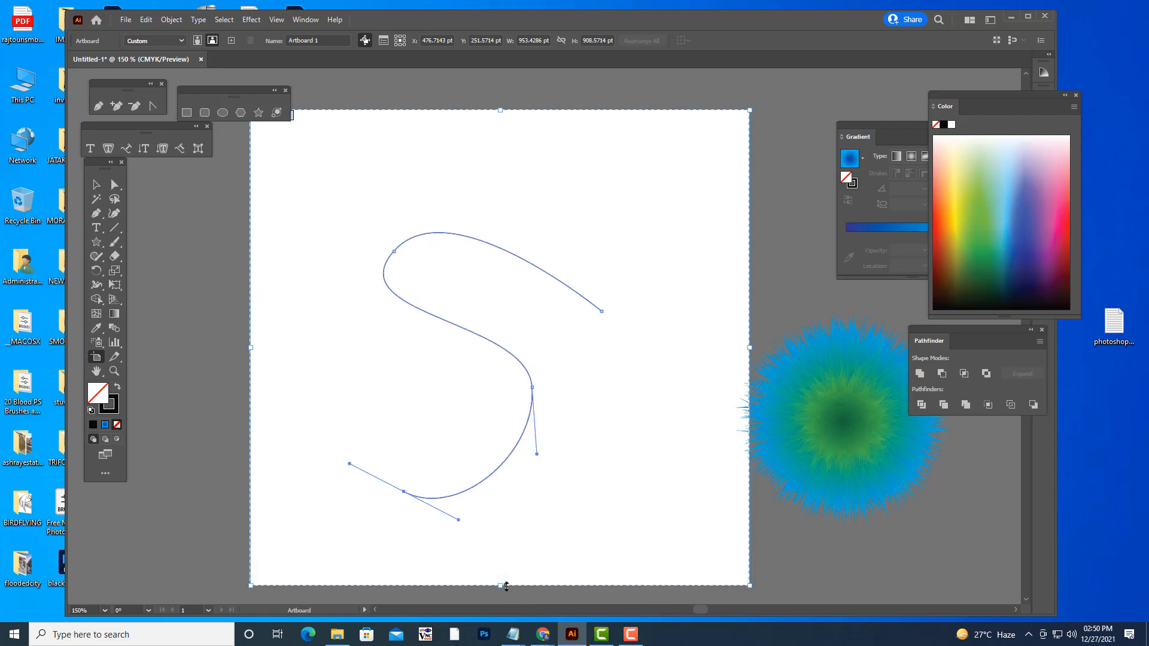
# - Raise the S path's upper end point and steepen the handles of the next anchor to round the upper curve
pyautogui.click(114, 184)
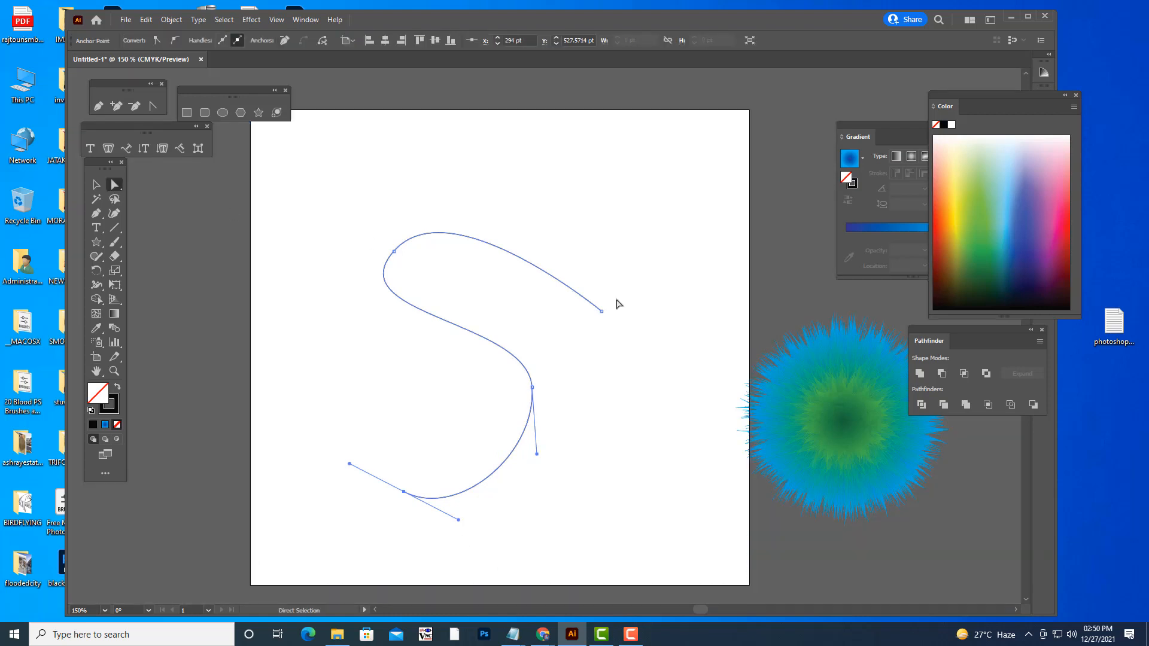
pyautogui.moveTo(603, 312); pyautogui.dragTo(567, 201)
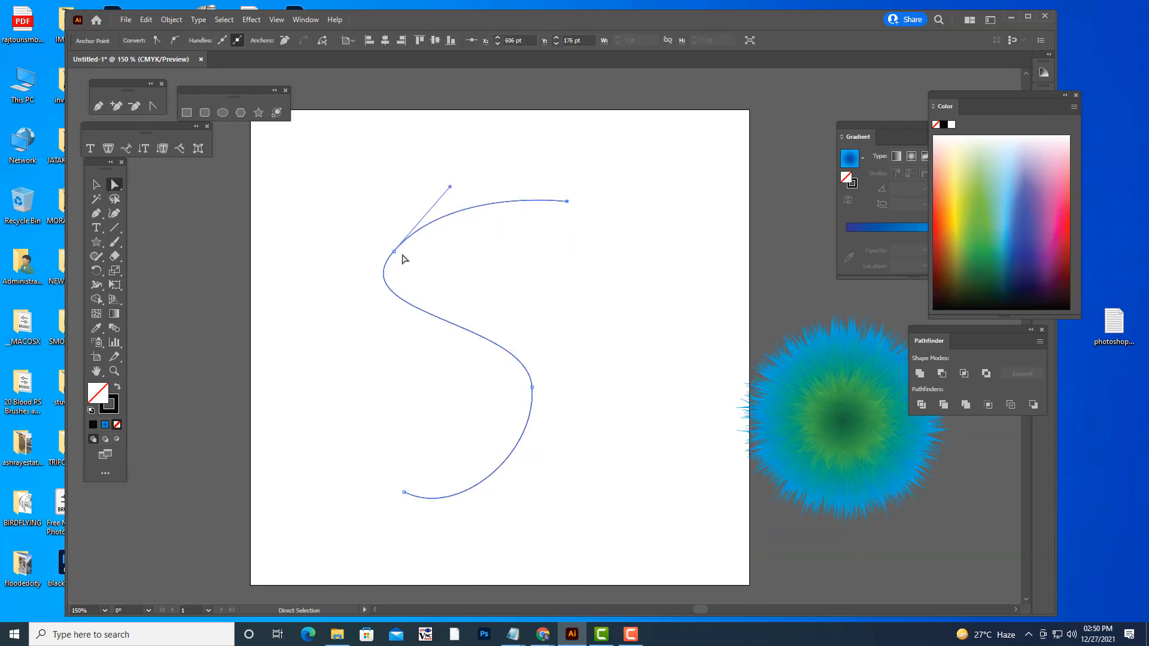
pyautogui.click(393, 251)
pyautogui.moveTo(337, 316); pyautogui.dragTo(377, 342)
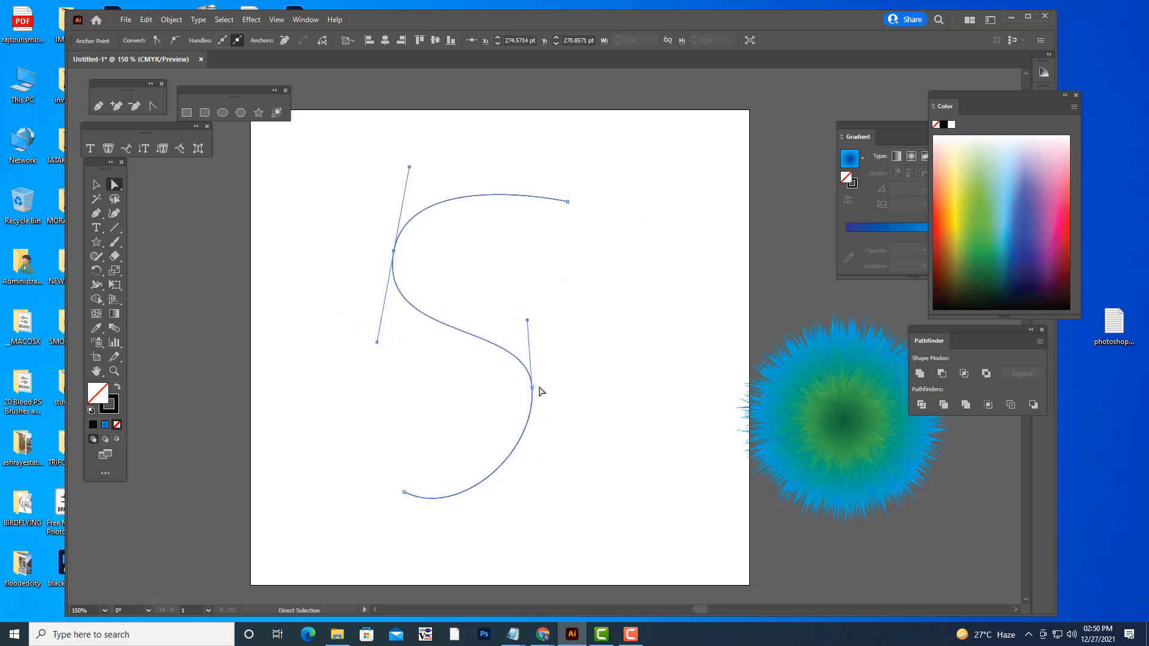
# - Widen the S's lower curve by moving its right anchor outward and its lower end left, and deepen the bowl with the end handle
pyautogui.moveTo(533, 387); pyautogui.dragTo(548, 392)
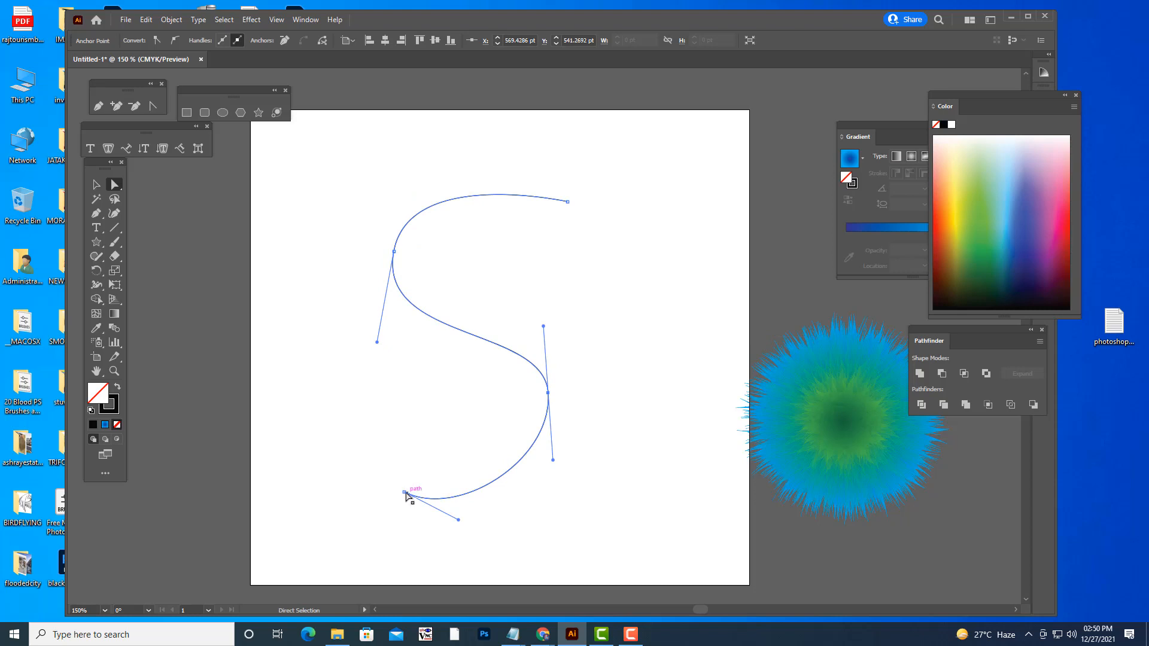
pyautogui.moveTo(406, 493); pyautogui.dragTo(361, 480)
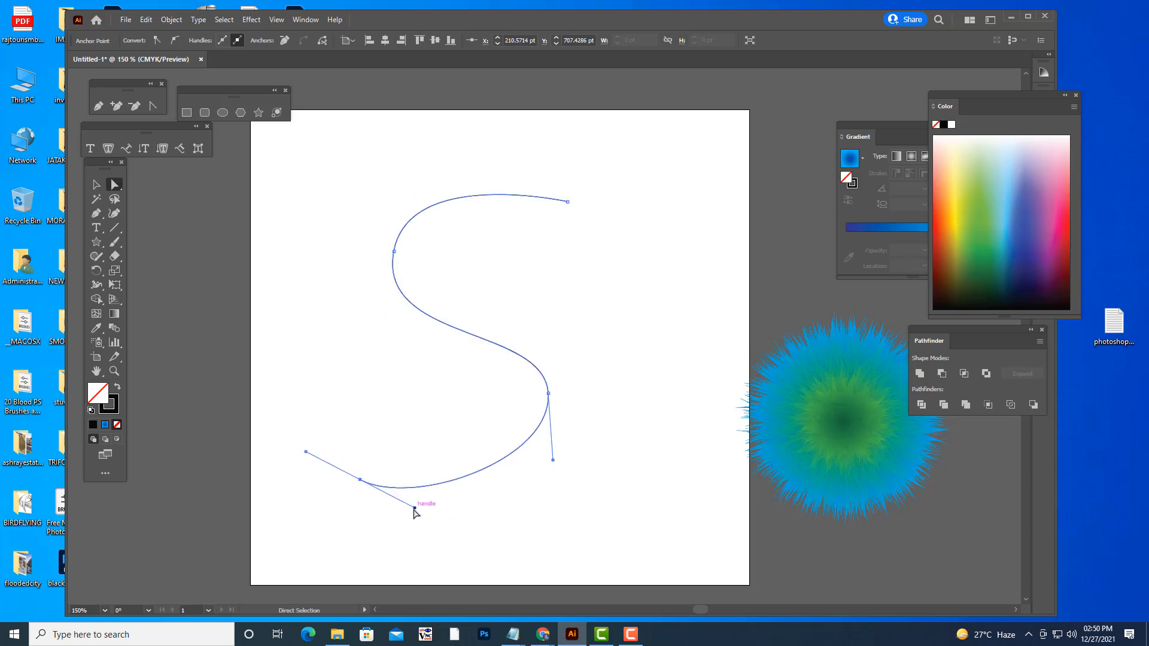
pyautogui.moveTo(415, 507); pyautogui.dragTo(476, 589)
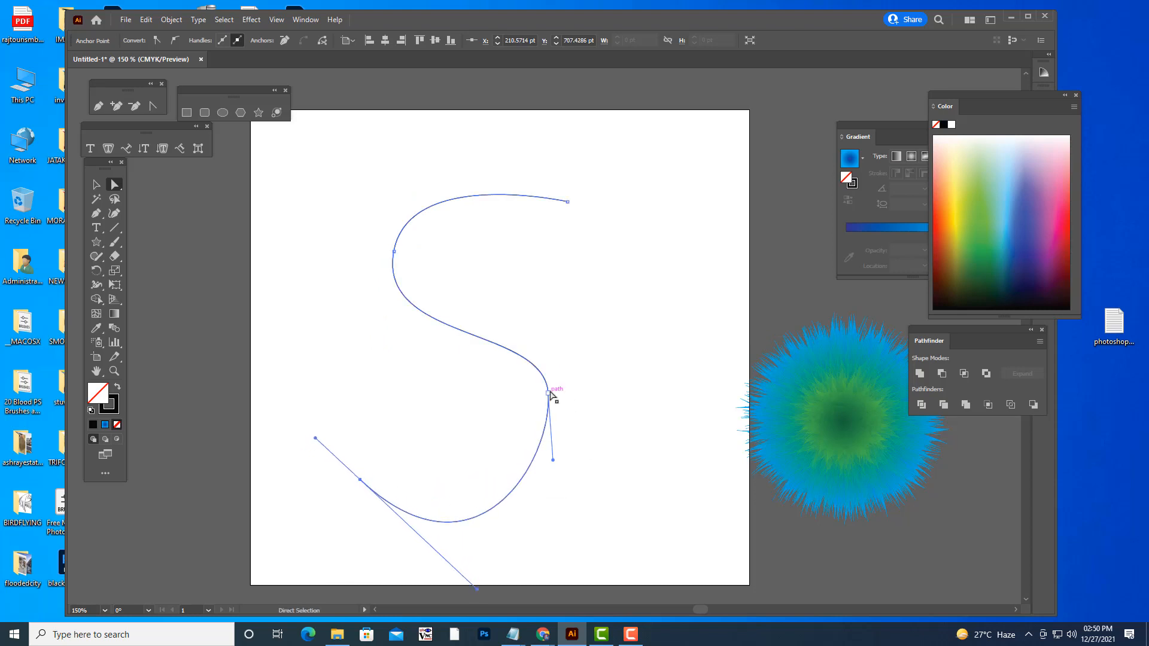
pyautogui.moveTo(549, 393); pyautogui.dragTo(556, 393)
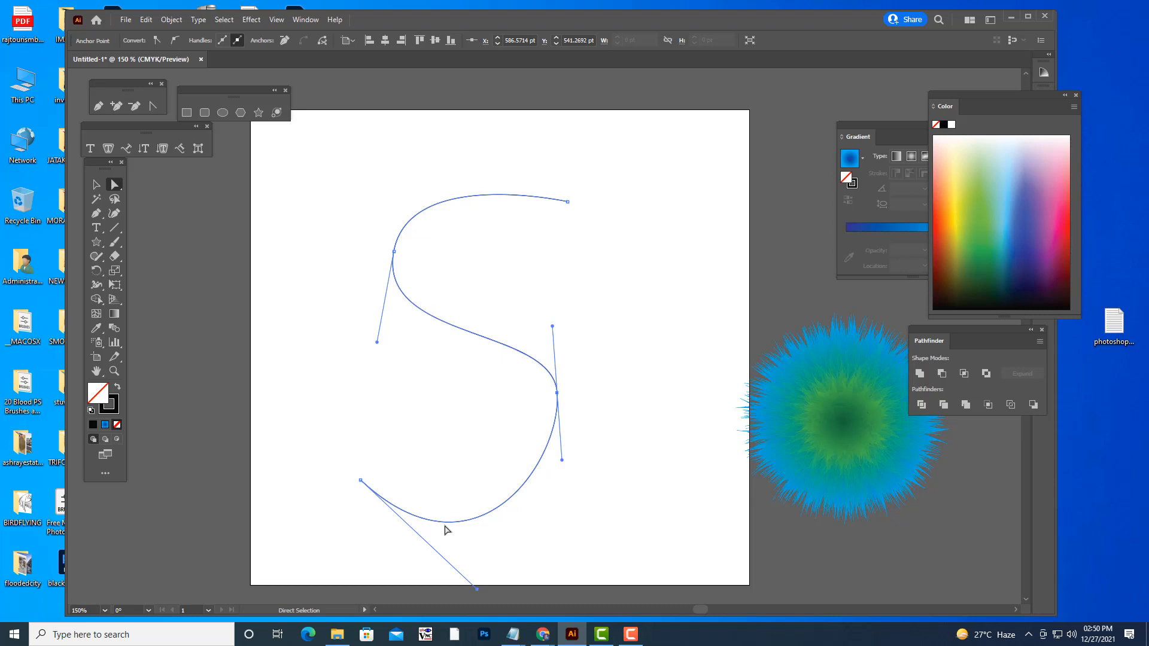
pyautogui.press('ctrl')
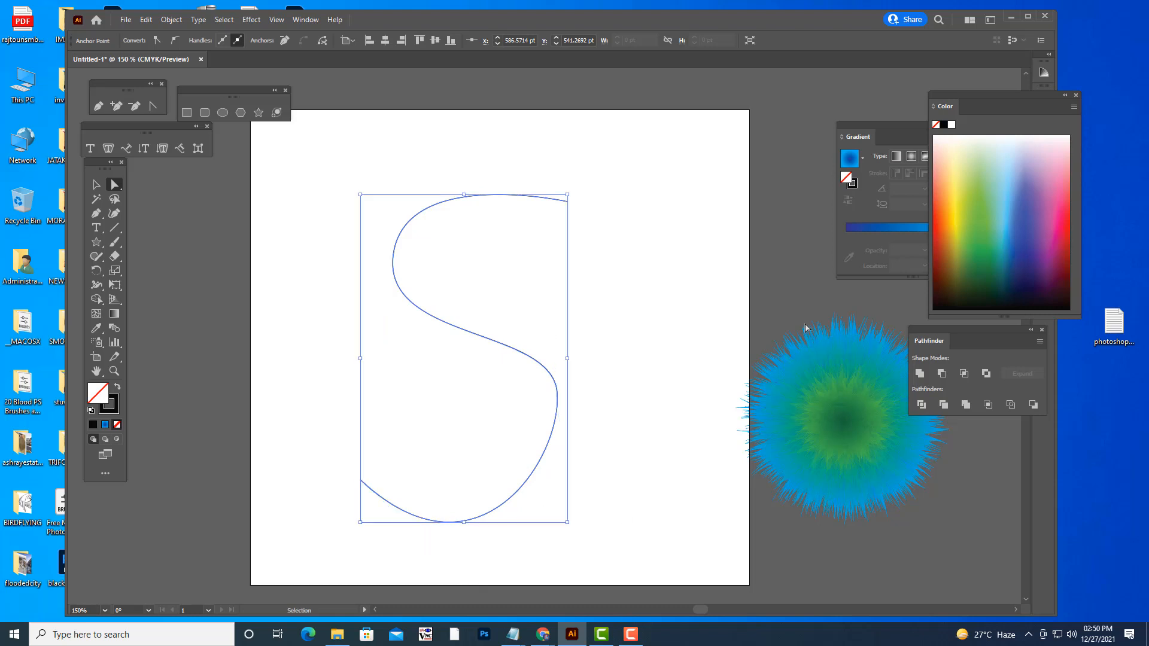
# - Move the furry flower onto the artboard so it sits just right of the S path's upper half
pyautogui.hotkey('ctrl', '-')
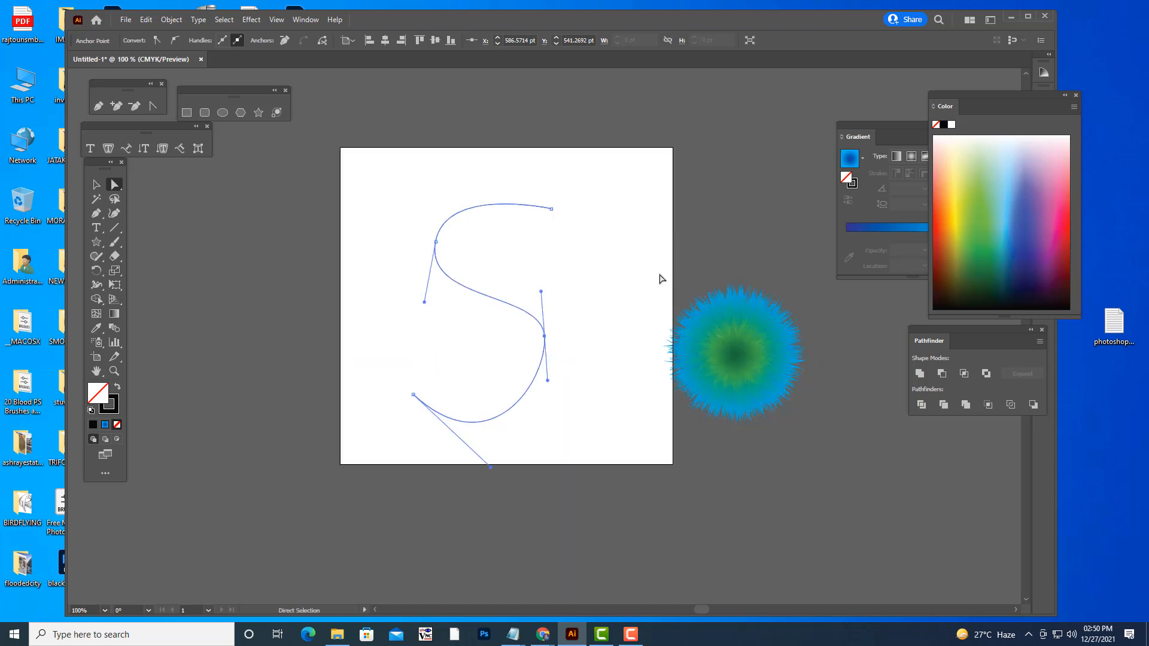
pyautogui.click(100, 185)
pyautogui.moveTo(644, 255); pyautogui.dragTo(845, 451)
pyautogui.moveTo(745, 361); pyautogui.dragTo(623, 286)
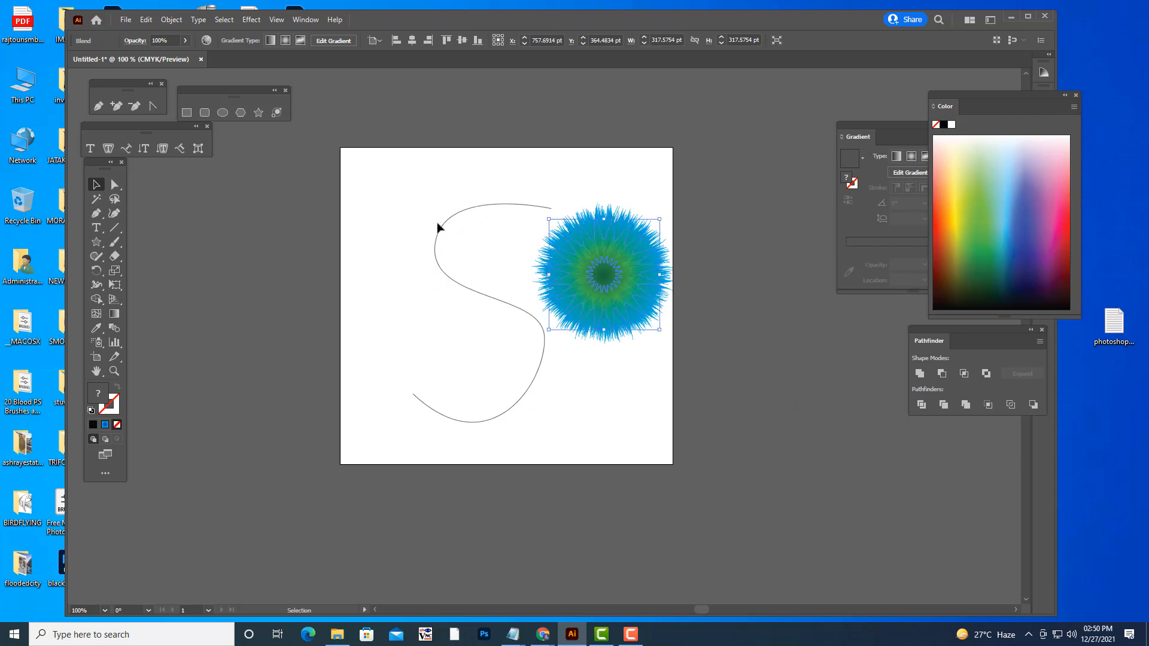
# - Select the S path together with the furry flower blend and replace the blend's spine with the S path
pyautogui.click(393, 198)
pyautogui.moveTo(379, 189); pyautogui.dragTo(684, 446)
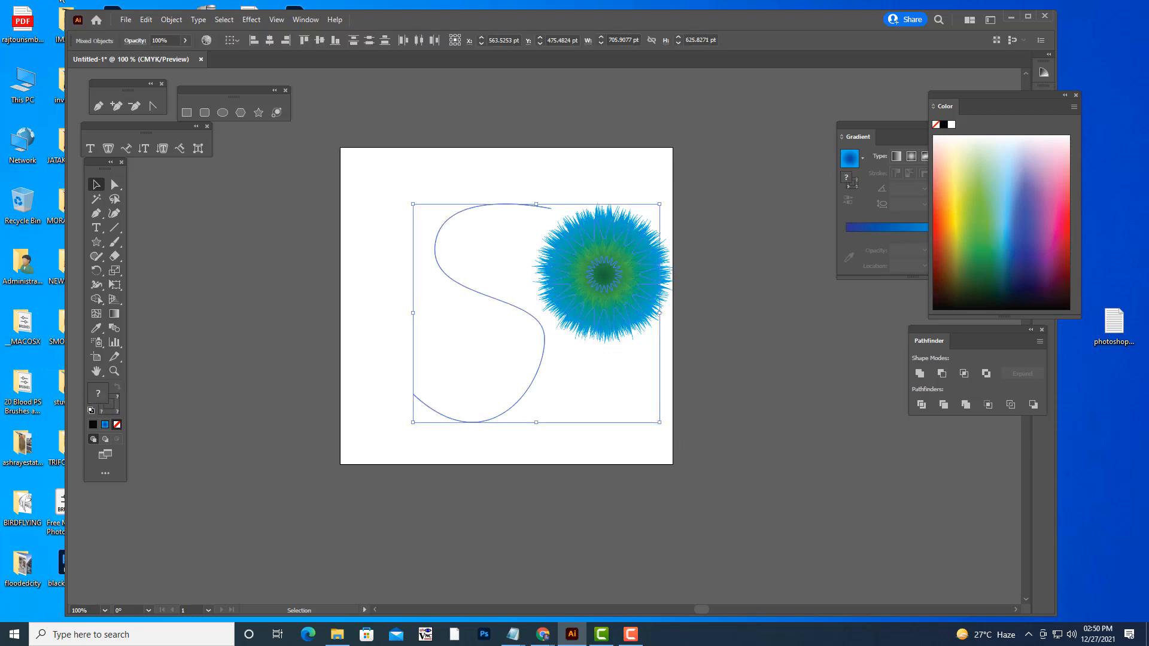
pyautogui.click(171, 20)
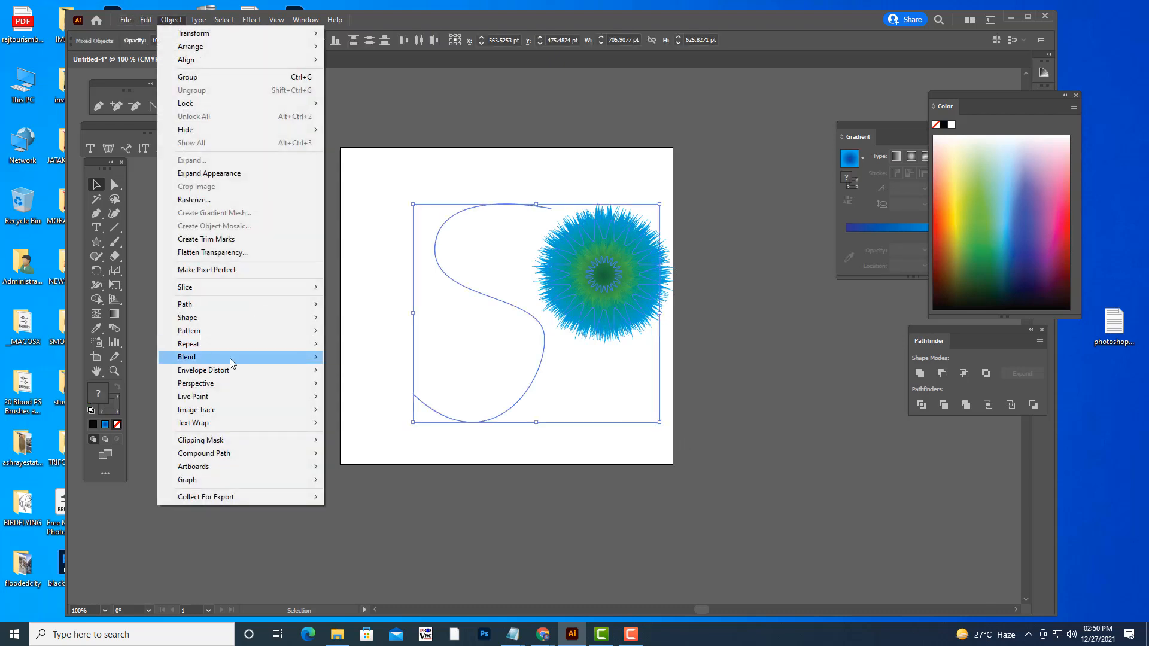
pyautogui.moveTo(223, 361)
pyautogui.click(396, 423)
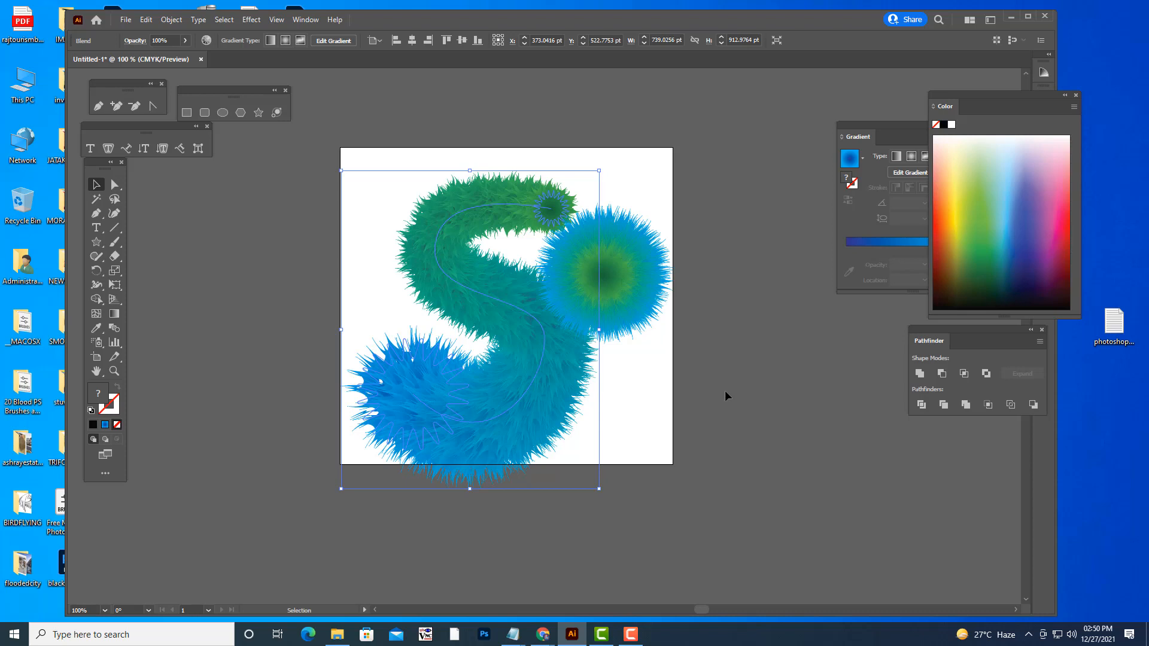
# - Isolate the S blend and slim its furry stroke by shrinking the blue star at the lower end and the green star at the upper end
pyautogui.rightClick(445, 389)
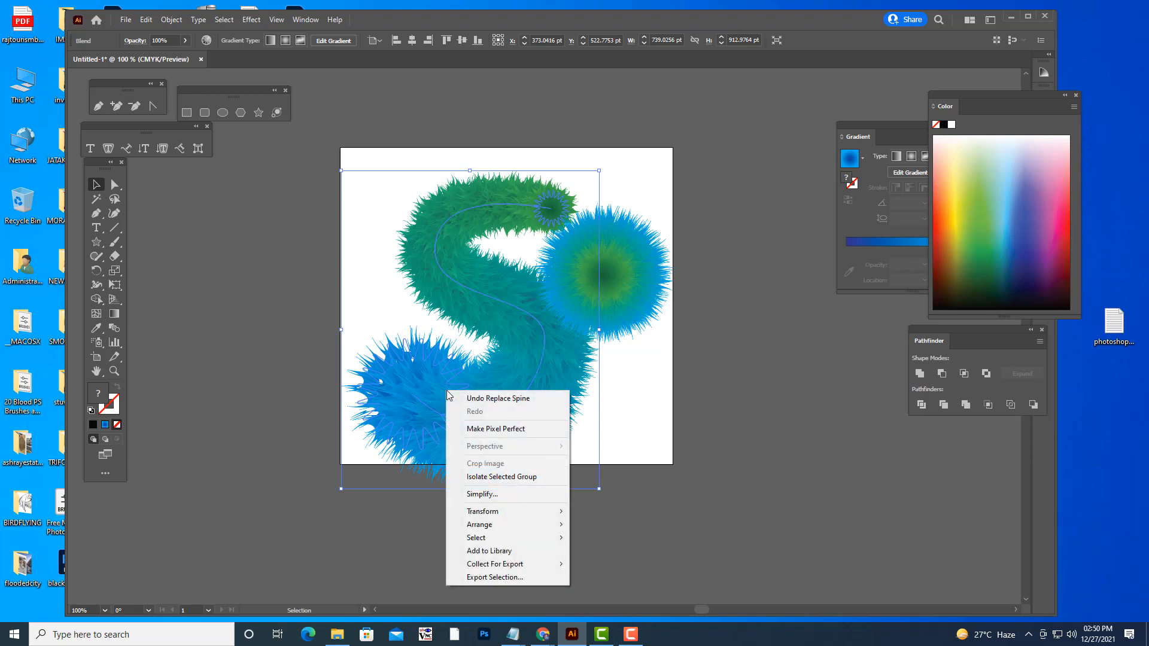
pyautogui.click(493, 477)
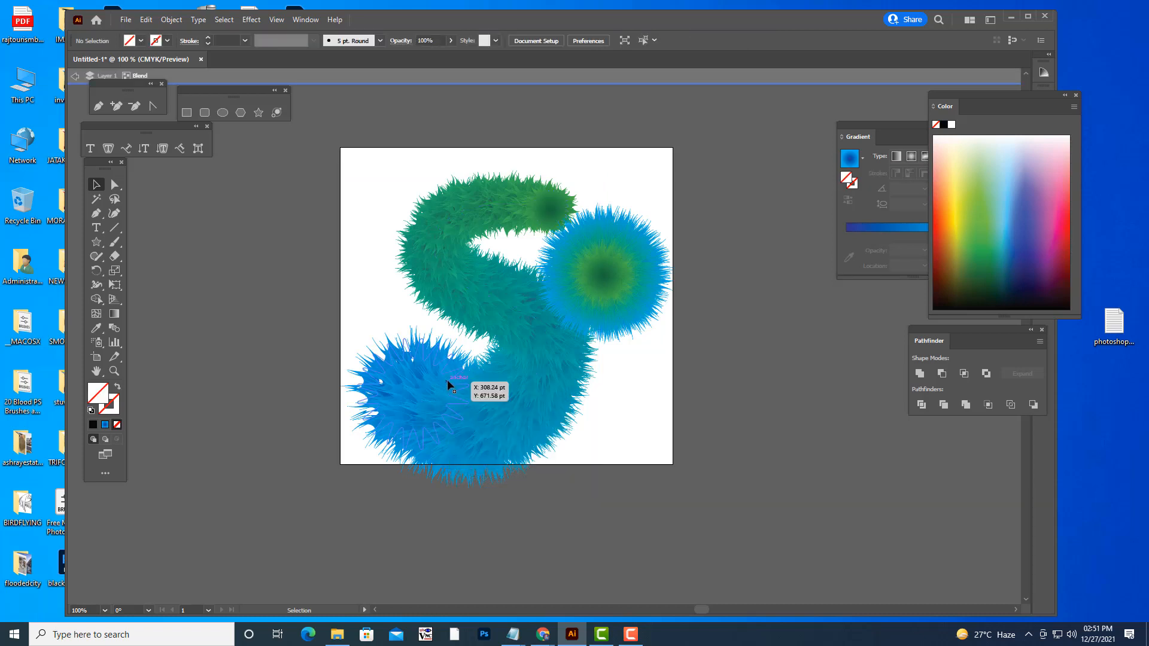
pyautogui.click(448, 385)
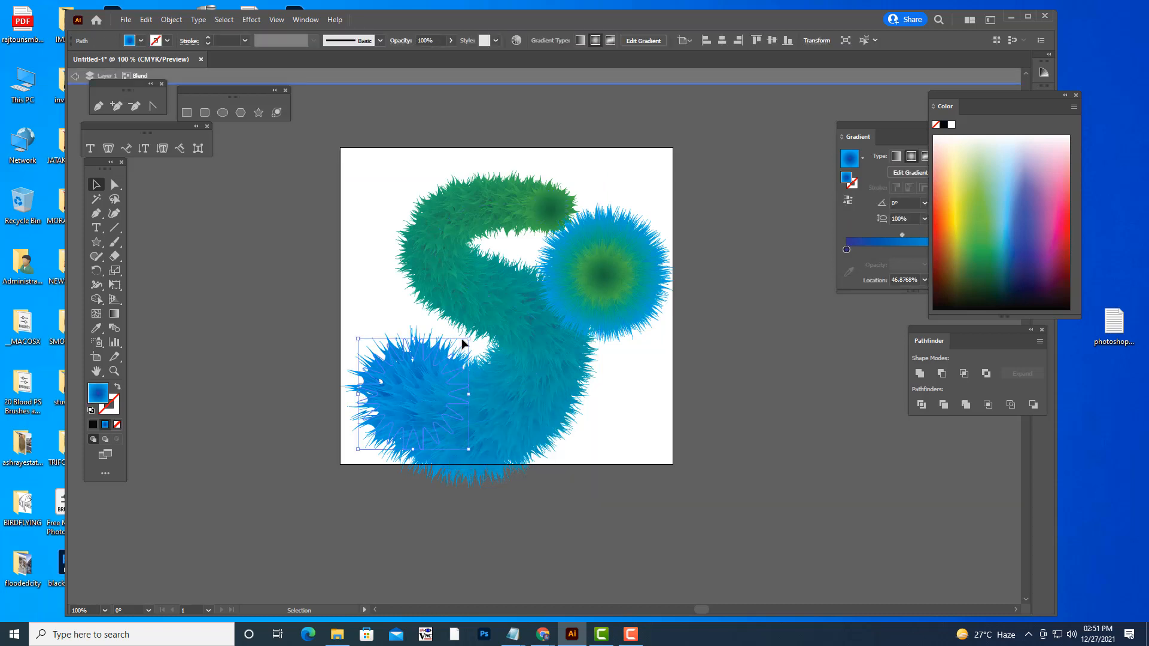
pyautogui.moveTo(465, 341); pyautogui.dragTo(431, 378)
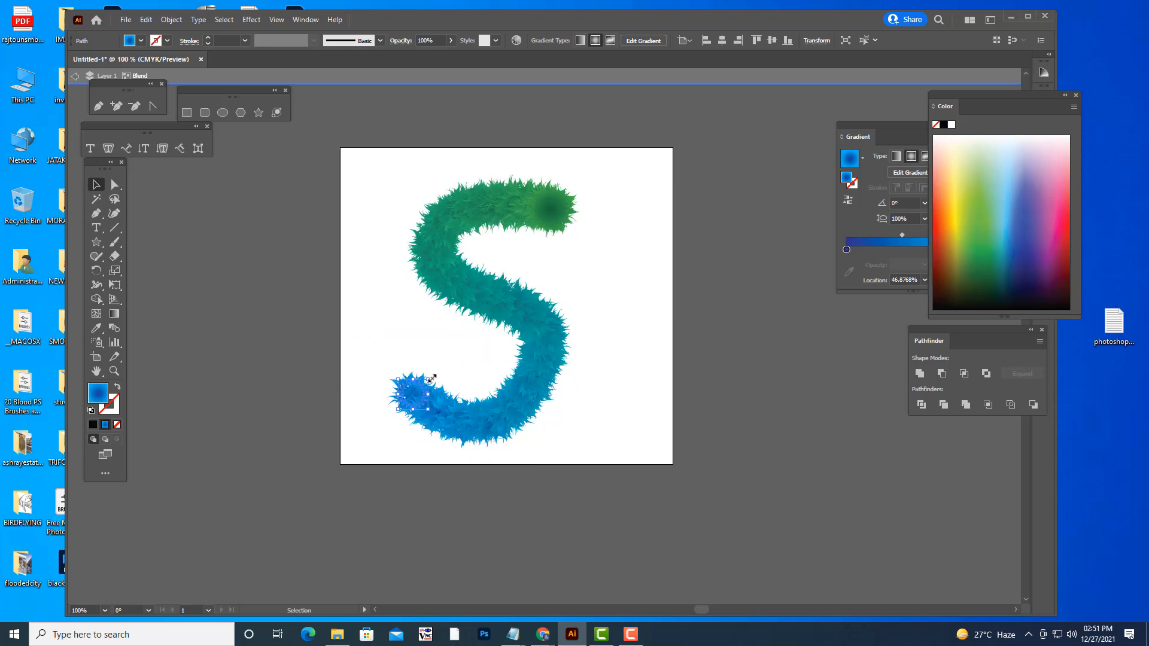
pyautogui.click(551, 208)
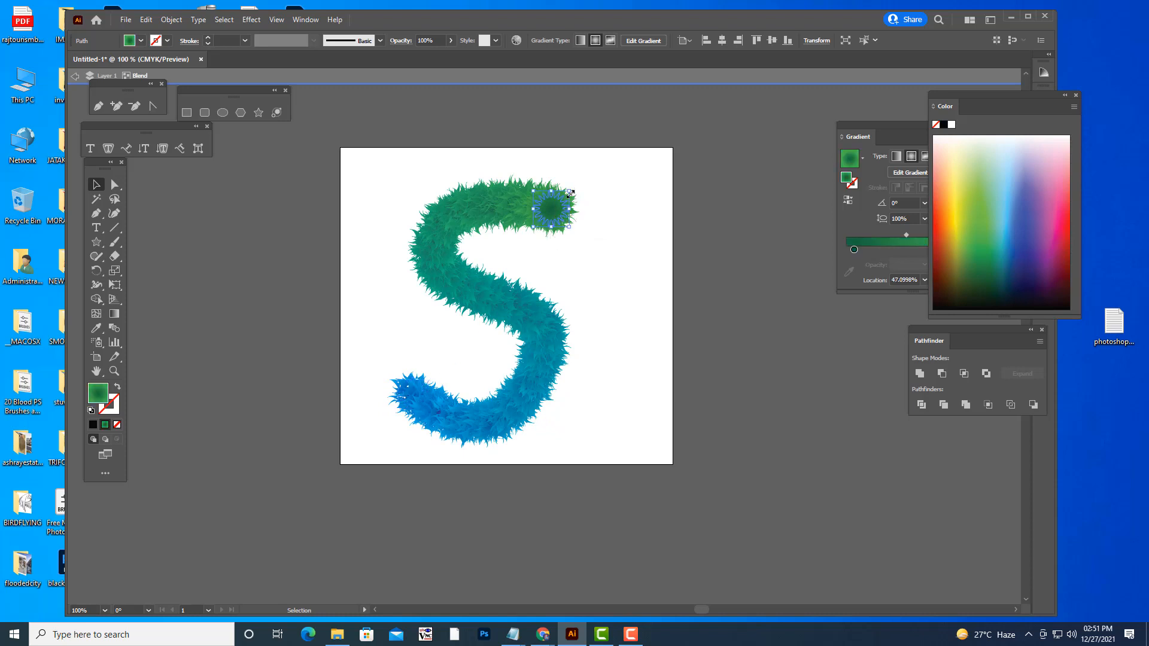
pyautogui.moveTo(569, 193); pyautogui.dragTo(560, 204)
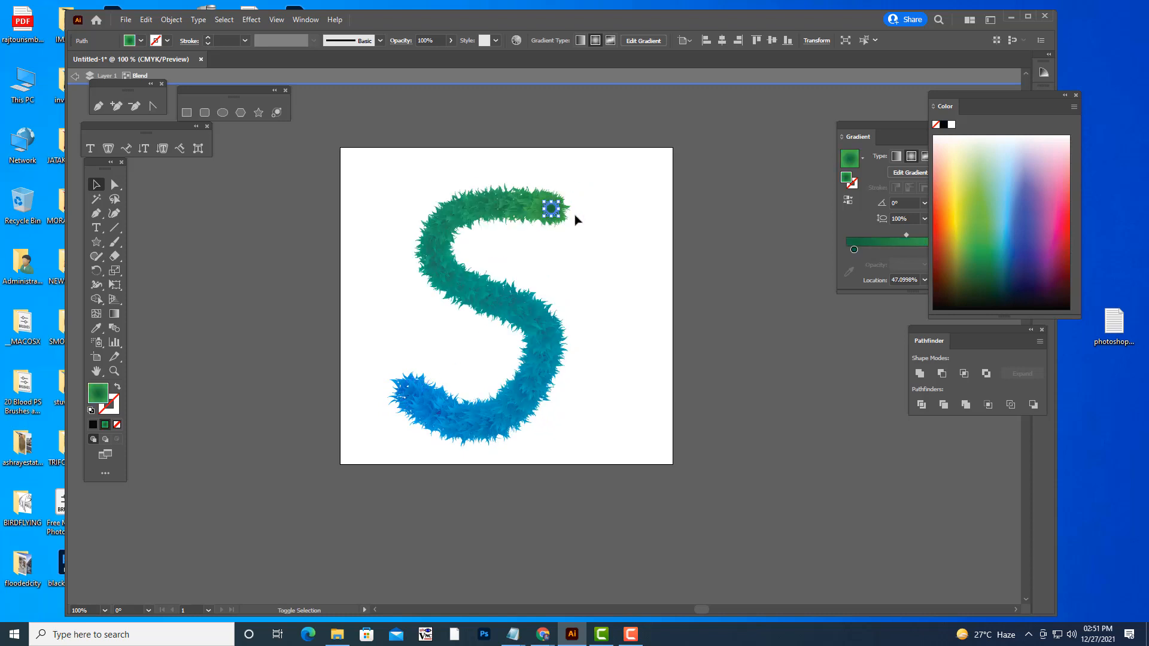
# - Add one anchor point to the spine on the S's upper curve and another in its lower bowl
pyautogui.click(411, 397)
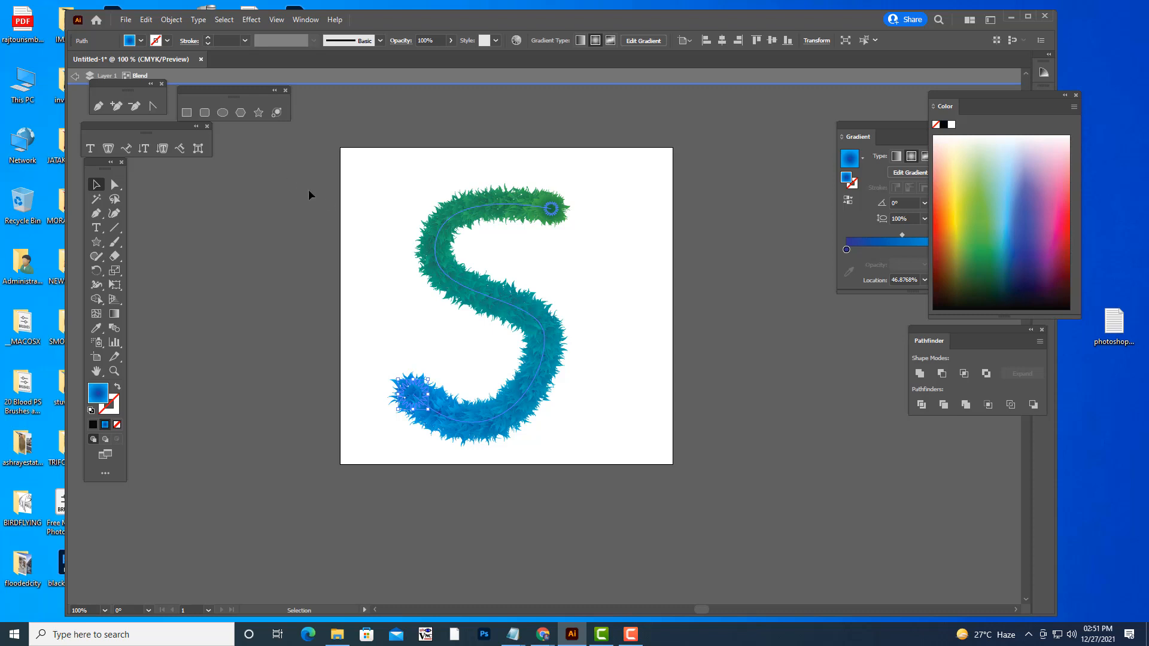
pyautogui.click(114, 106)
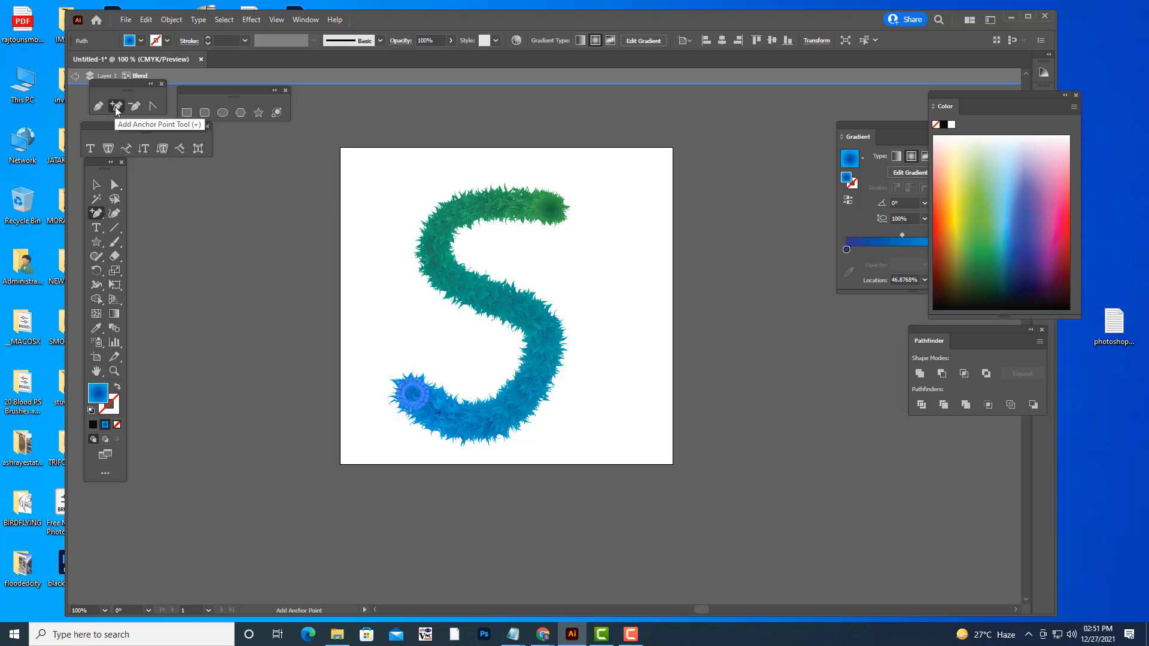
pyautogui.click(471, 208)
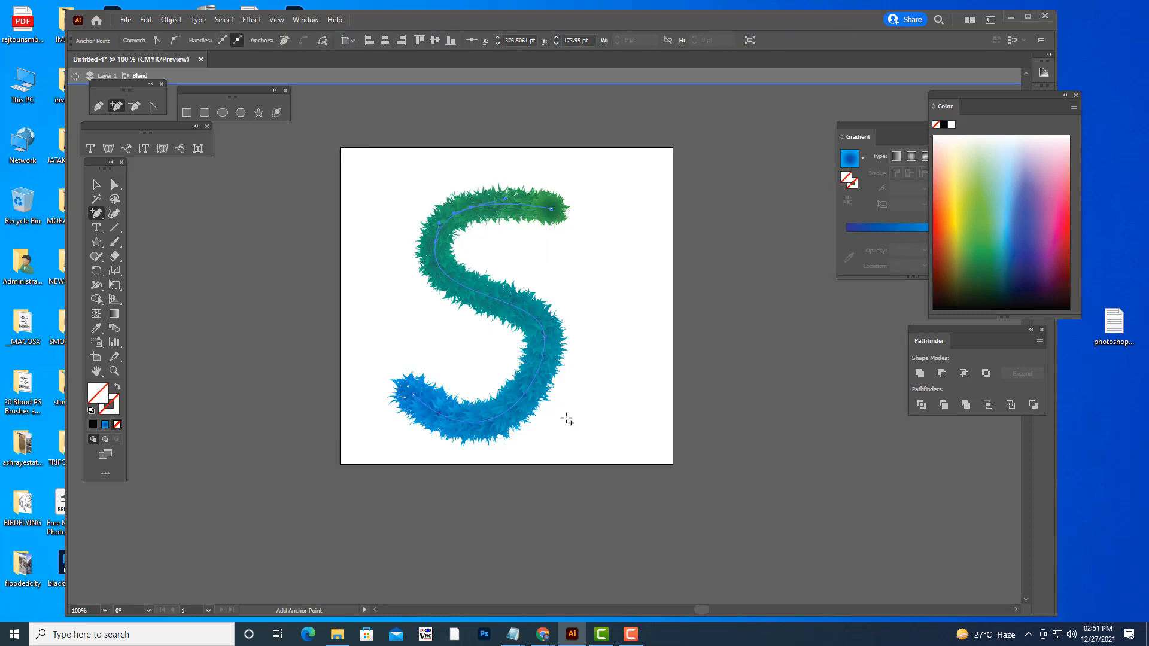
pyautogui.click(515, 405)
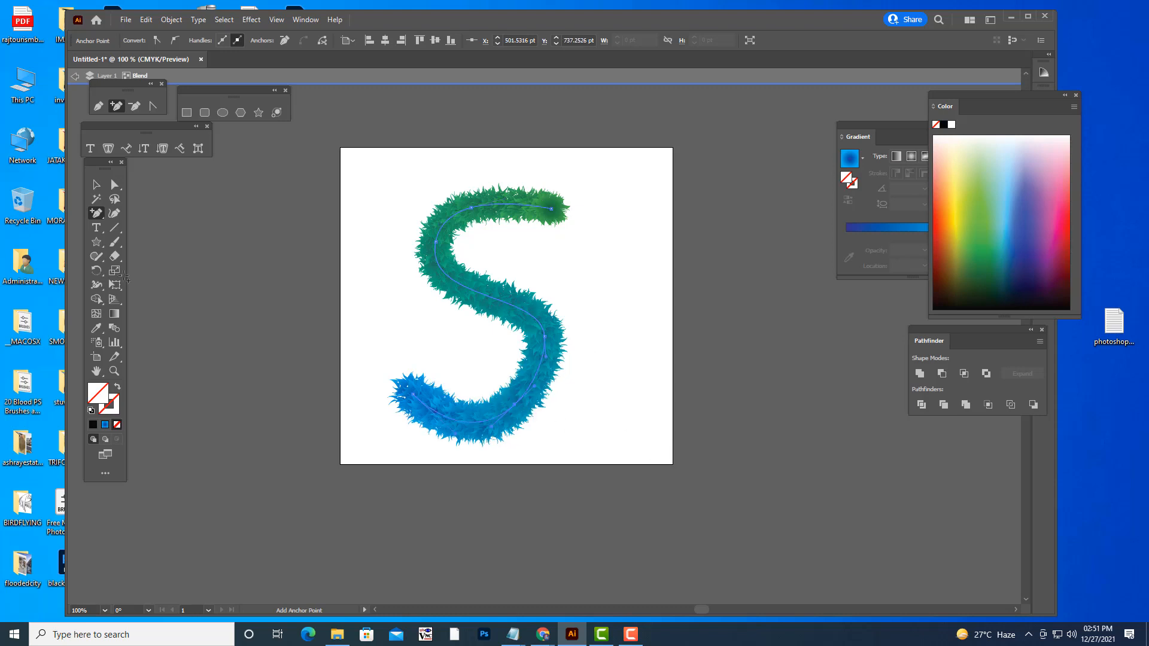
# - Smooth the S's lower right curve by pulling the right-hand anchor's upper handle inward and its lower handle outward
pyautogui.click(114, 184)
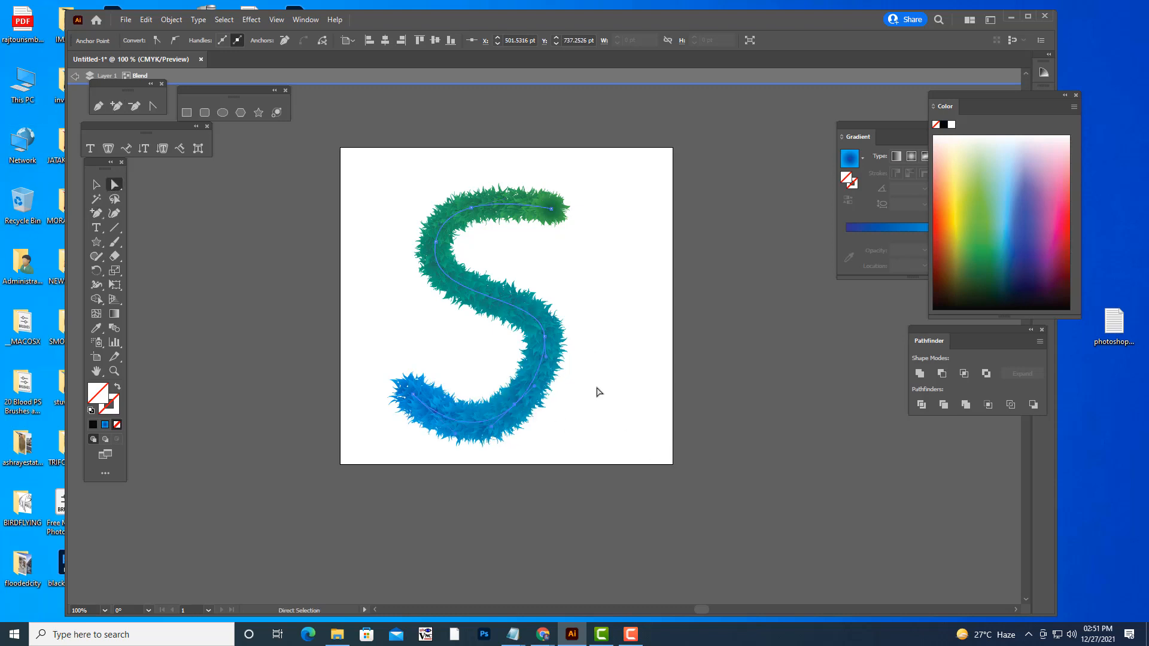
pyautogui.click(545, 336)
pyautogui.moveTo(541, 293); pyautogui.dragTo(515, 301)
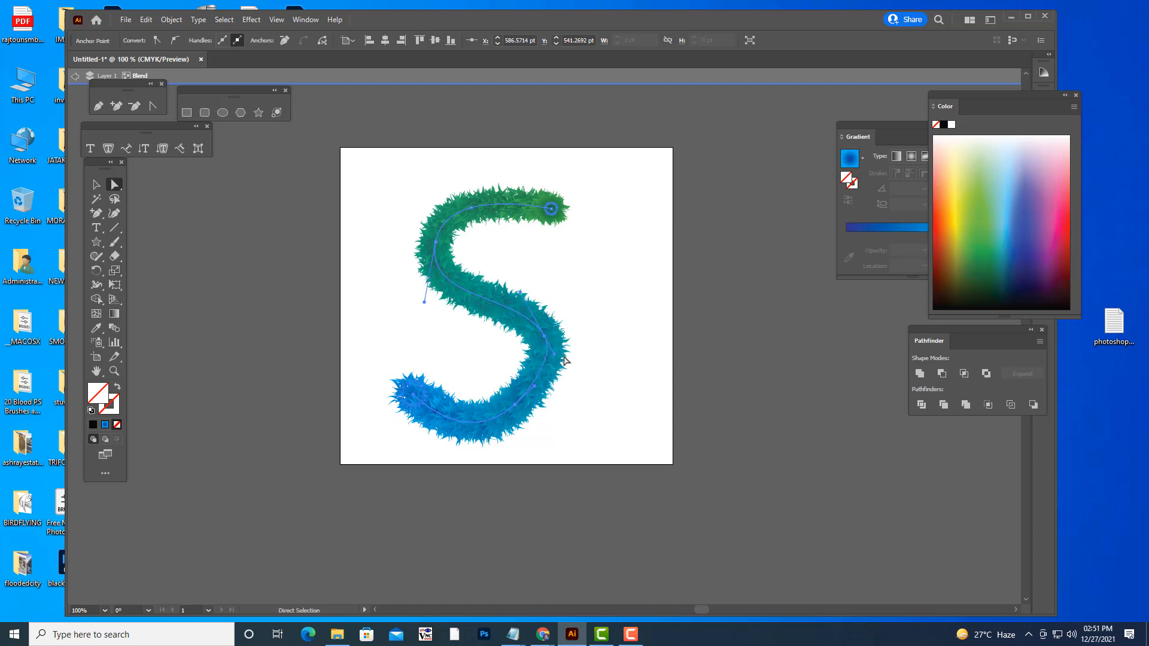
pyautogui.moveTo(554, 354); pyautogui.dragTo(562, 366)
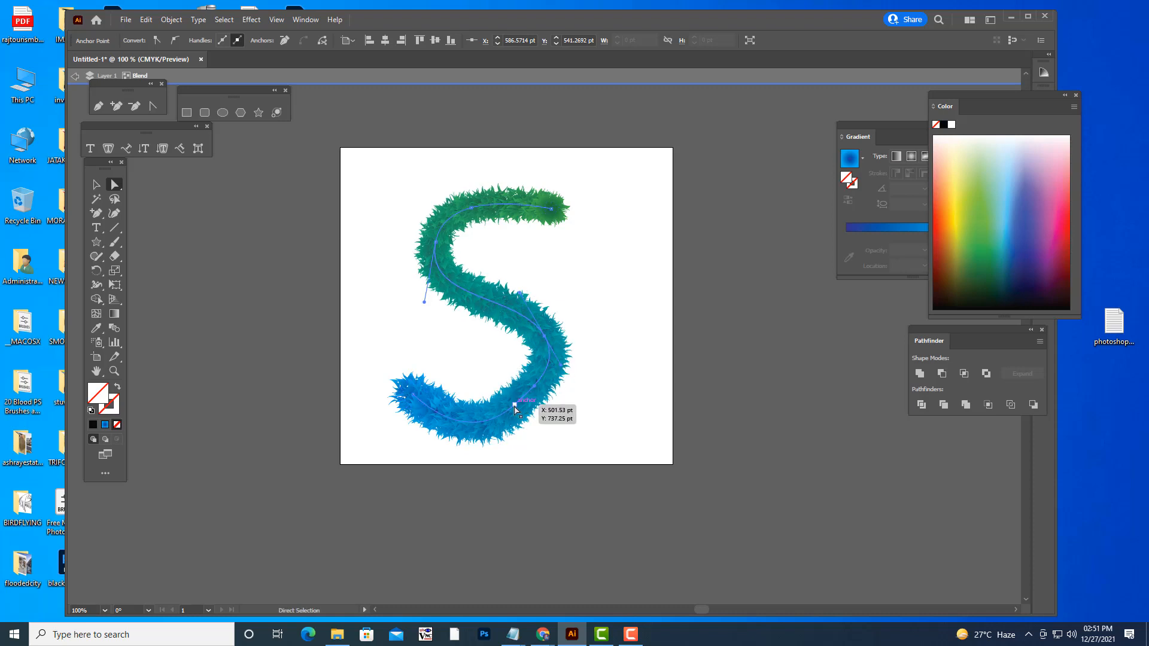
# - Shift the spine's lower bowl anchor slightly down and right, raise the S's lower end, and leave isolation mode
pyautogui.moveTo(515, 405); pyautogui.dragTo(517, 410)
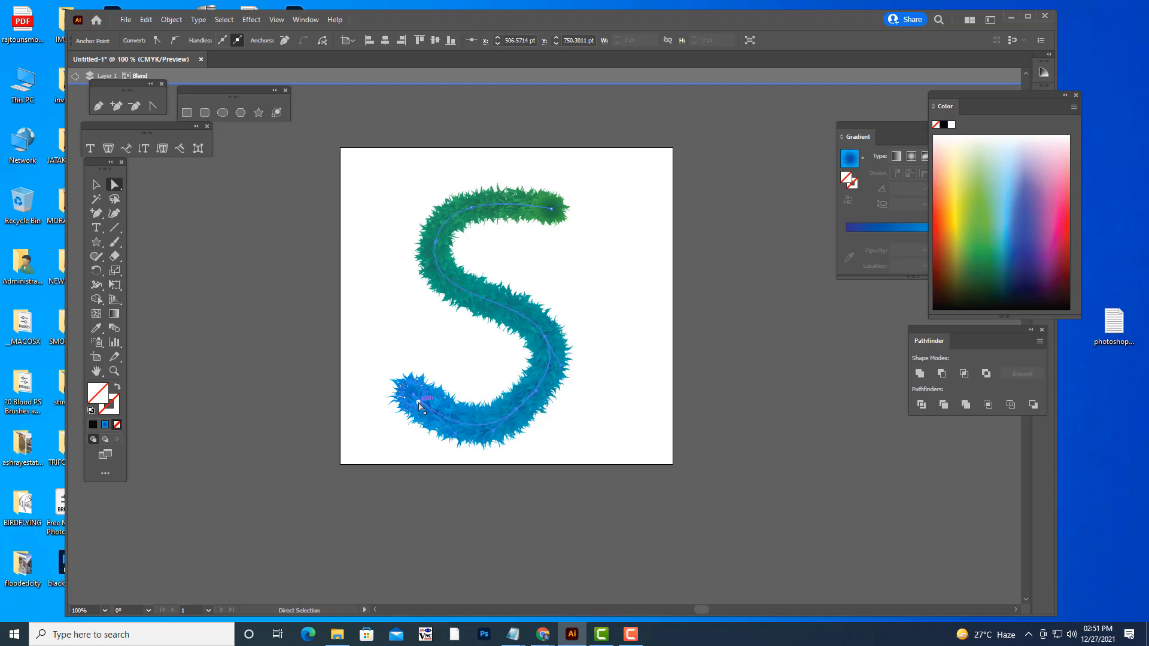
pyautogui.moveTo(408, 400); pyautogui.dragTo(420, 376)
pyautogui.click(501, 359)
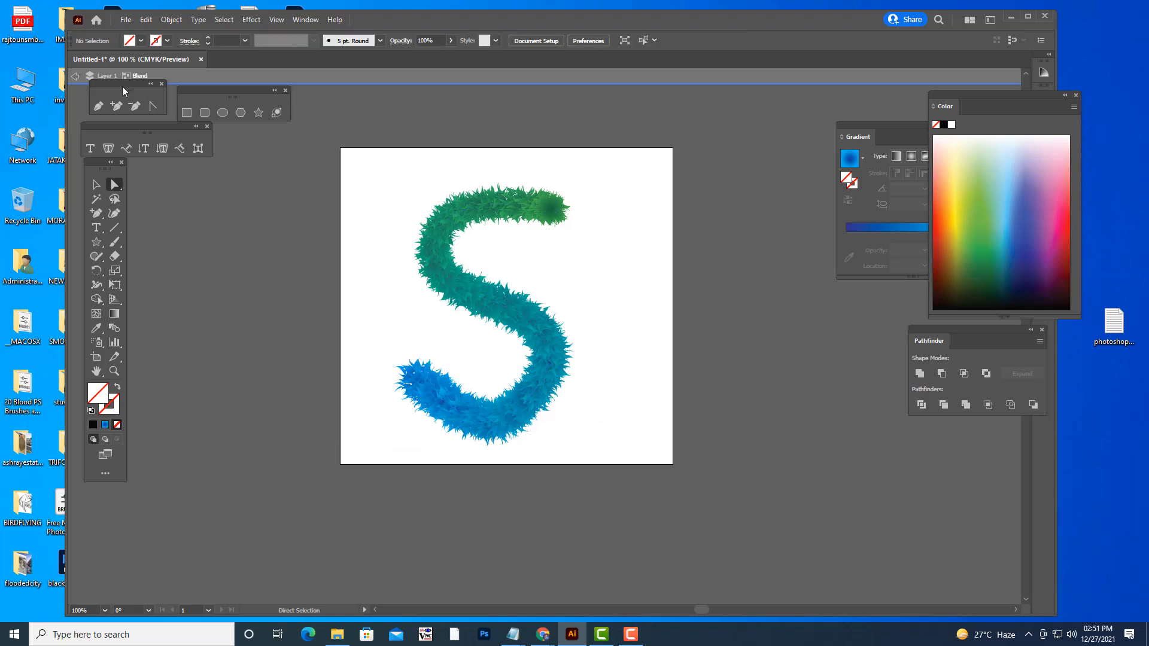
pyautogui.click(72, 76)
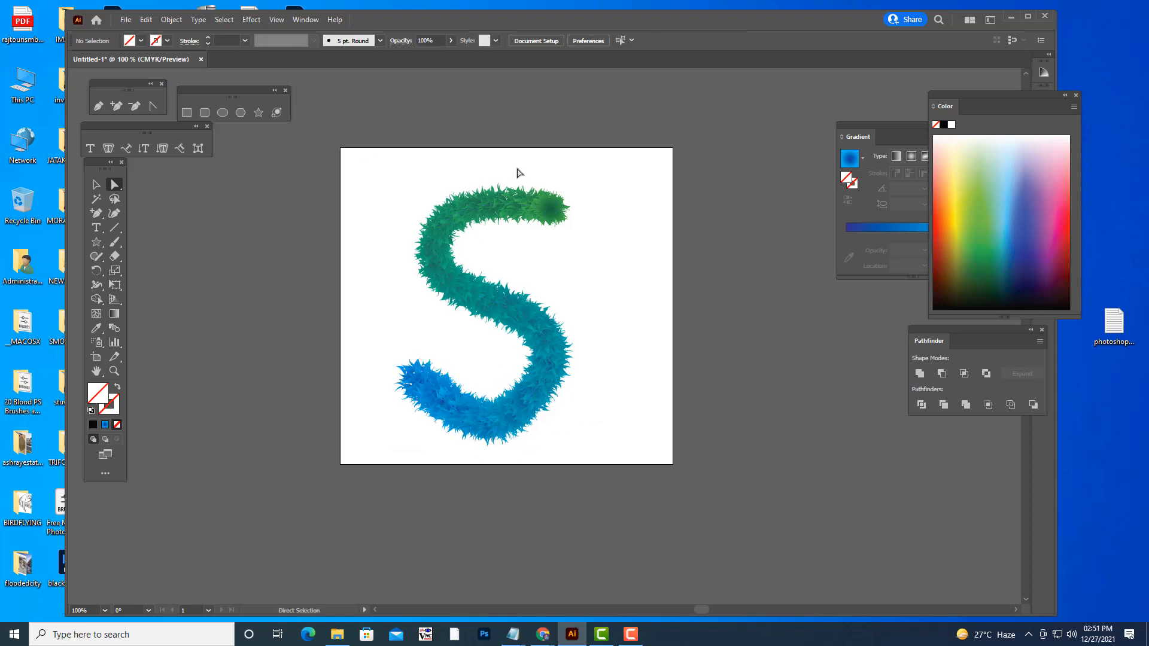
# - Move the whole furry S slightly up and to the right on the artboard
pyautogui.moveTo(529, 319); pyautogui.dragTo(555, 308)
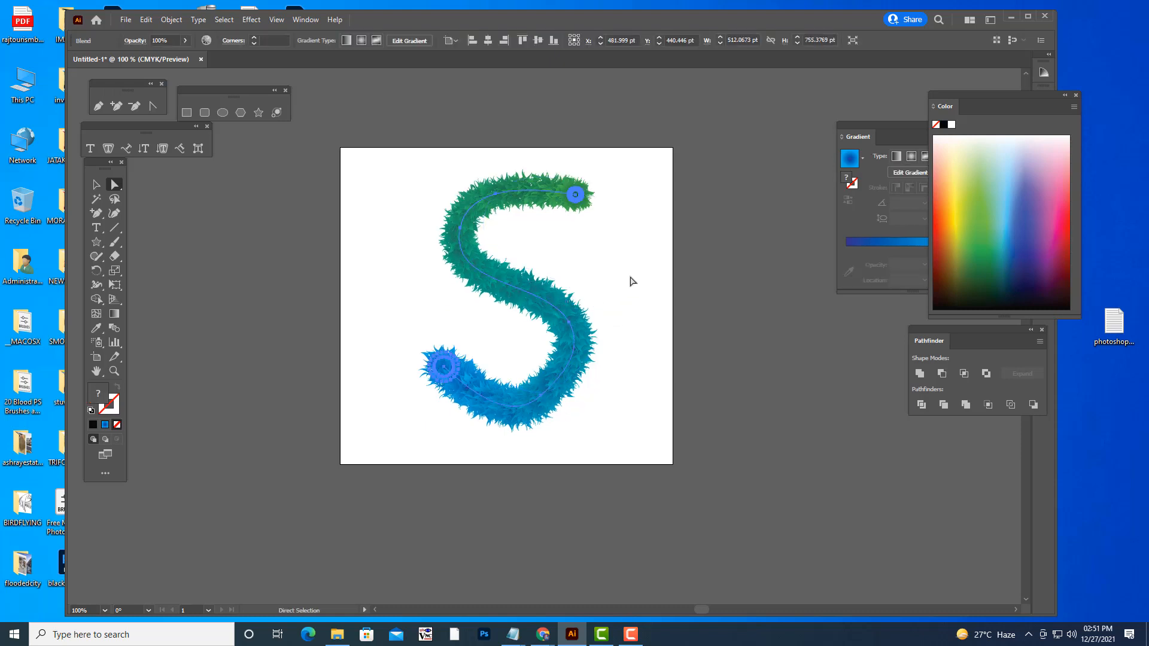
pyautogui.click(628, 280)
pyautogui.click(555, 309)
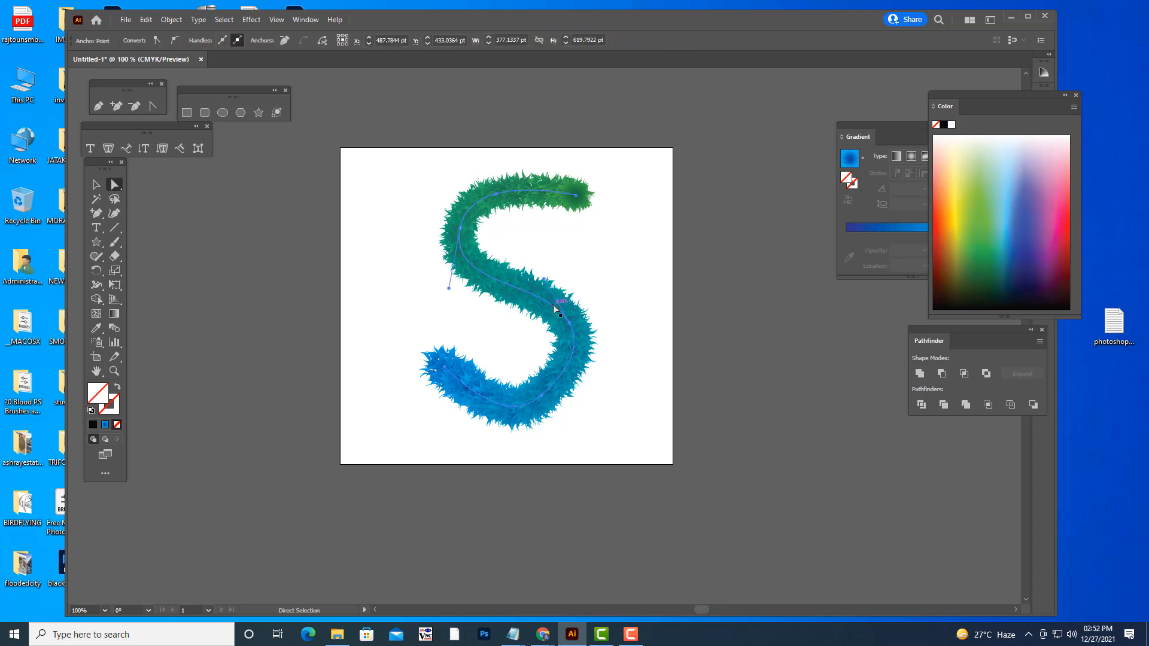
pyautogui.click(594, 289)
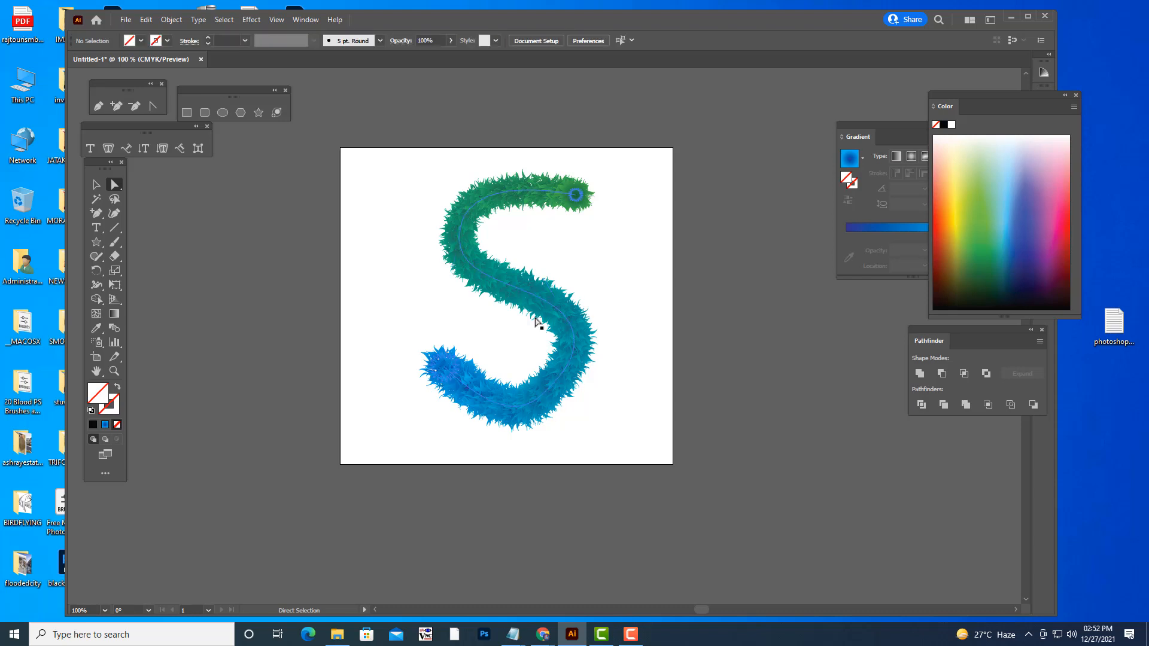
# - Expand the appearance of the furry S blend and deselect it
pyautogui.click(535, 320)
pyautogui.click(171, 19)
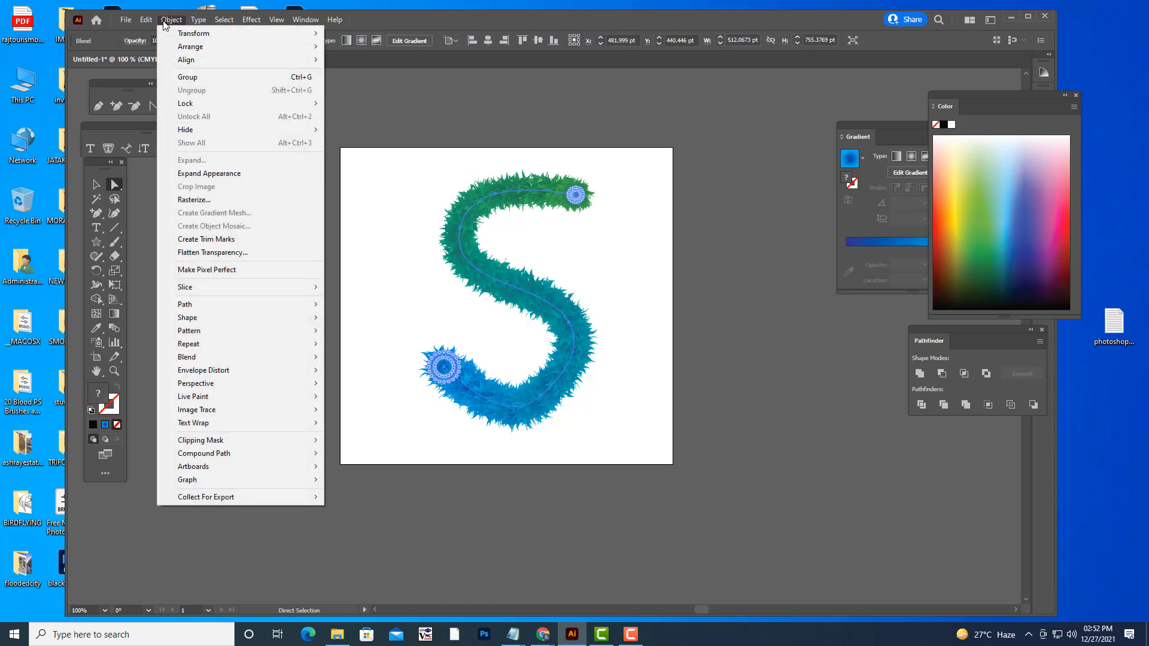
pyautogui.click(245, 173)
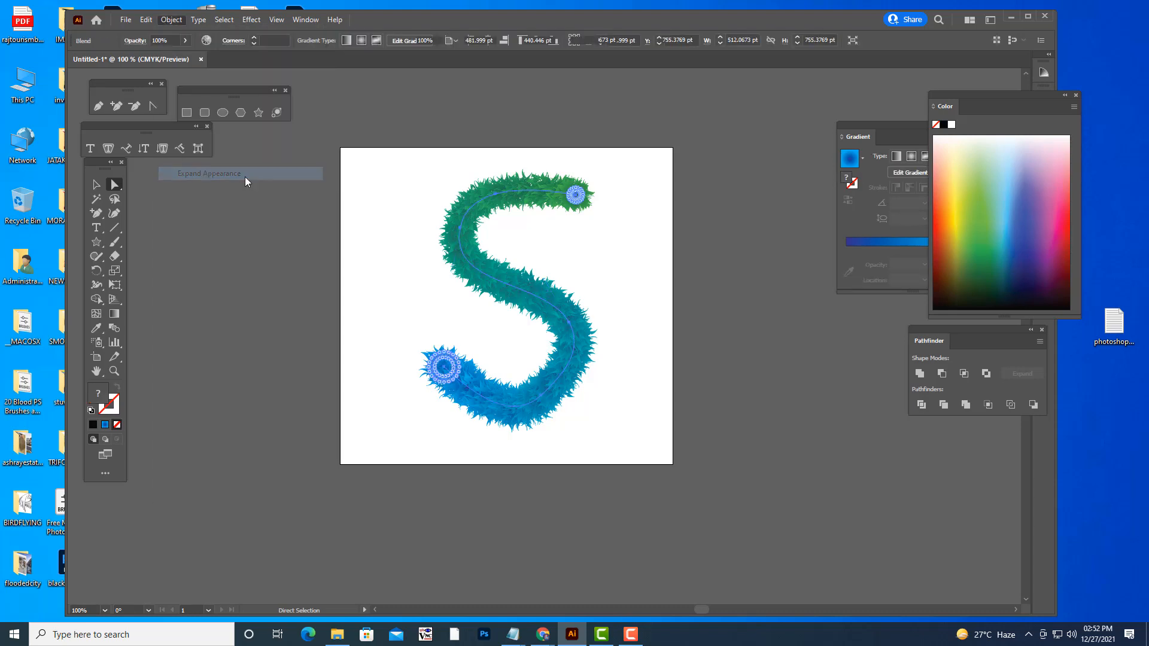
pyautogui.click(520, 138)
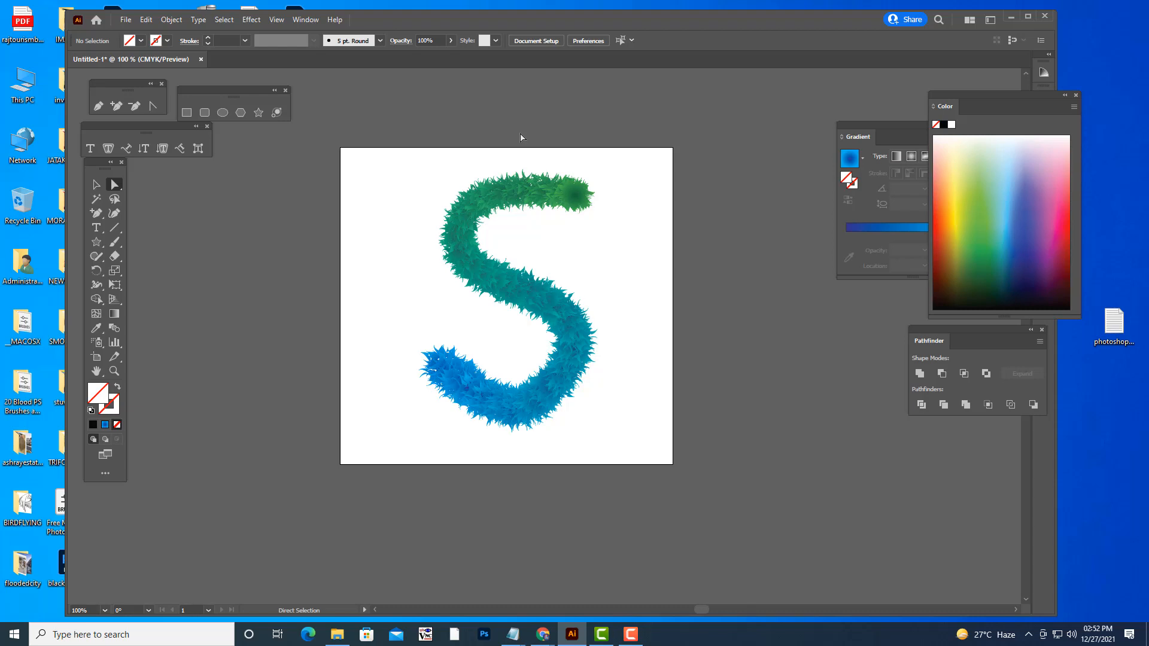
pyautogui.scroll(1, 583, 262)
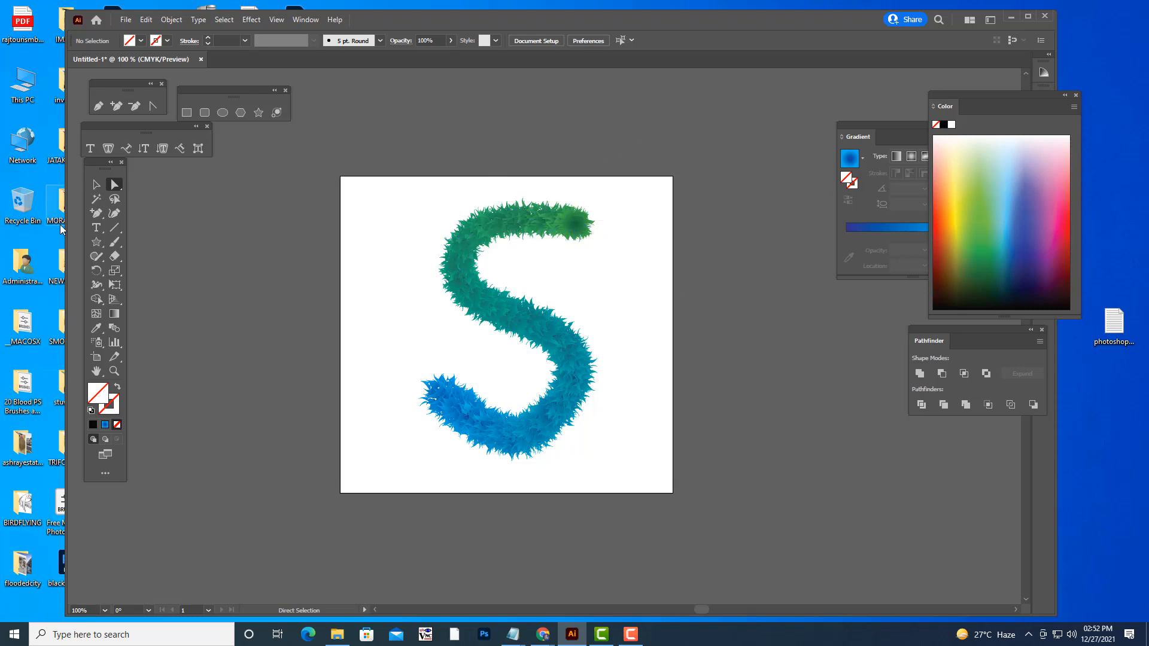
# - Check the S in outline view and undo its expansion, its move and the latest spine anchor changes
pyautogui.rightClick(622, 293)
pyautogui.hotkey('ctrl', 'y')
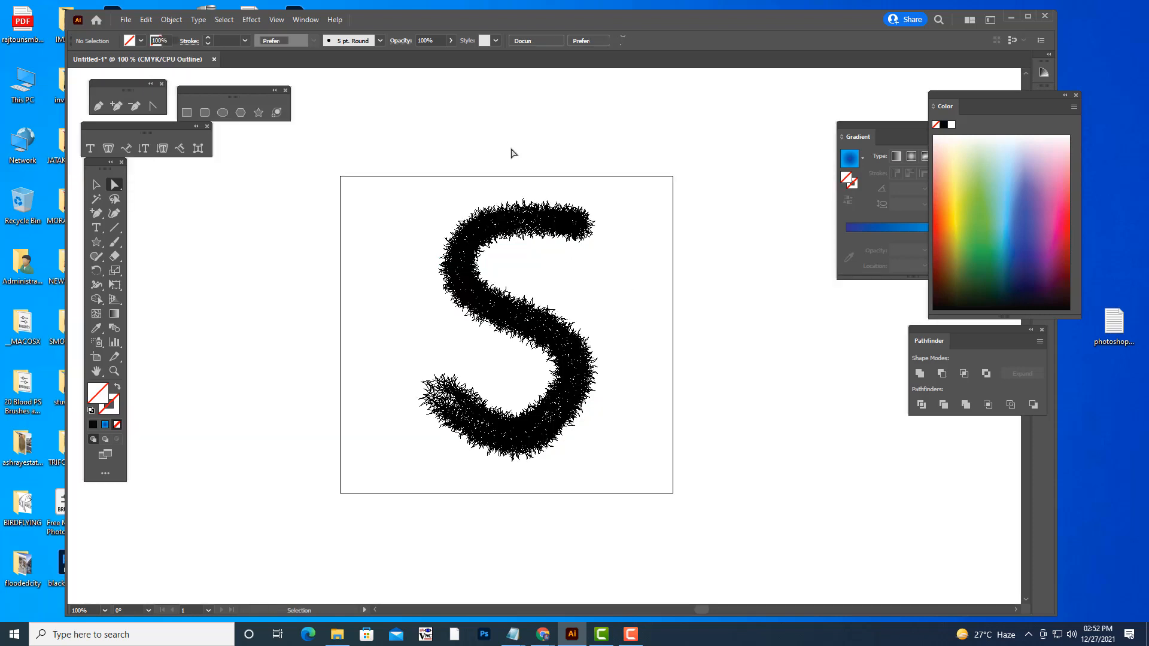
pyautogui.hotkey('ctrl', 'z')
pyautogui.click(181, 166)
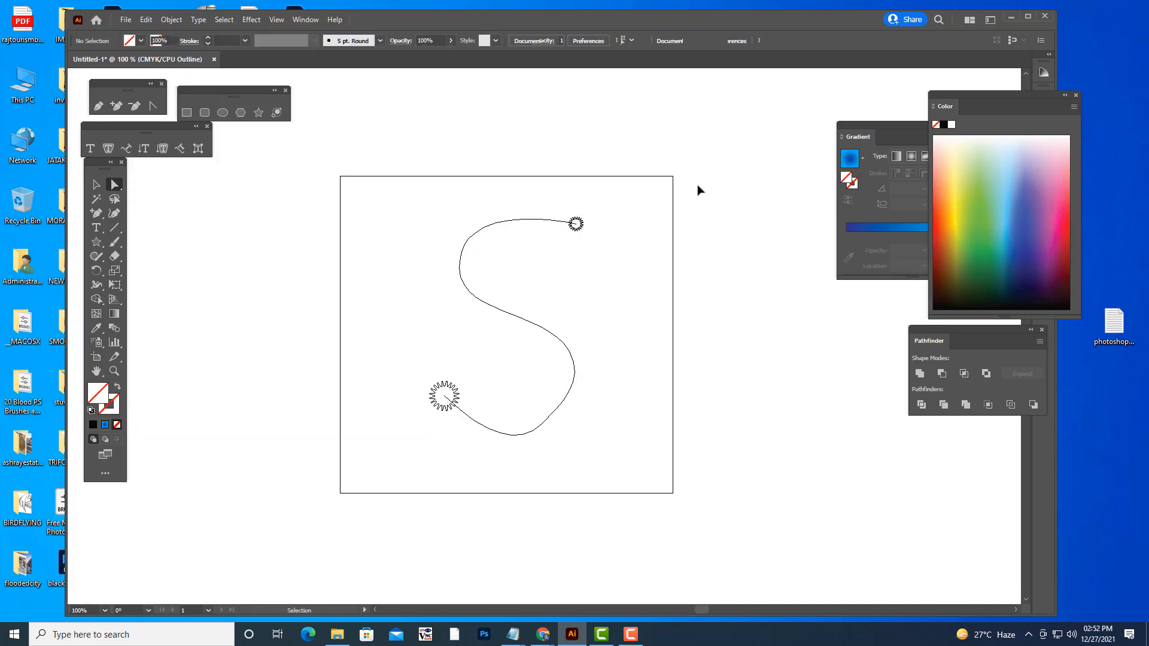
pyautogui.hotkey('ctrl', 'z')
pyautogui.click(94, 186)
pyautogui.hotkey('ctrl', 'y')
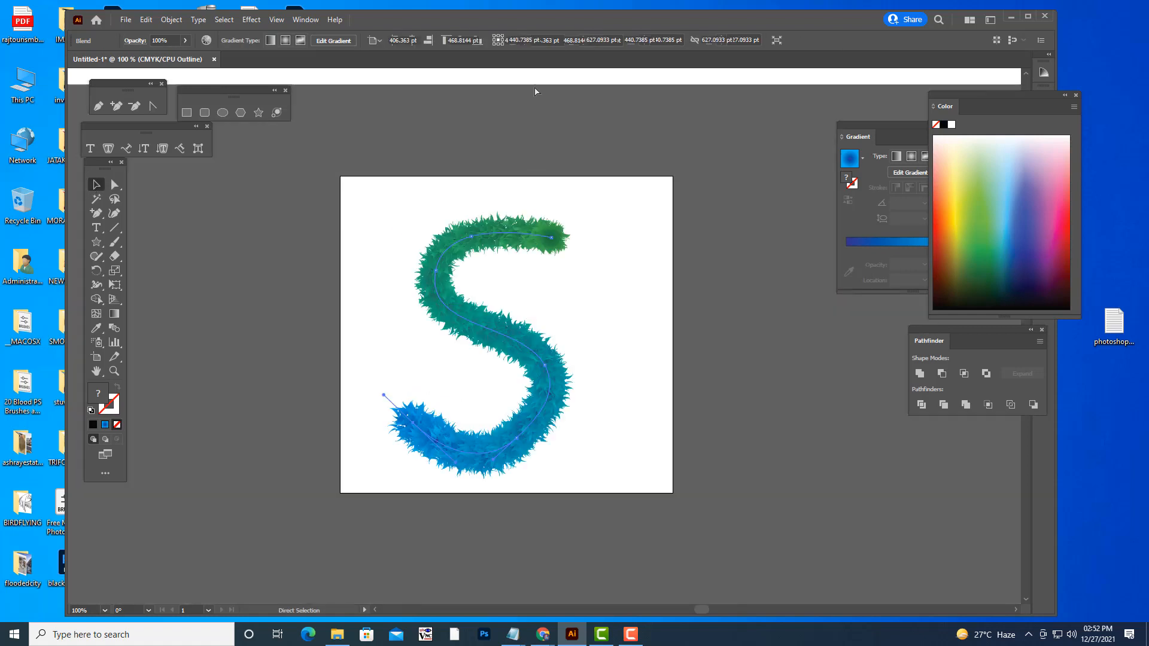
# - Leave isolation mode and enlarge the artboard on all four sides to about 1385 × 1082 pt around the S
pyautogui.click(75, 80)
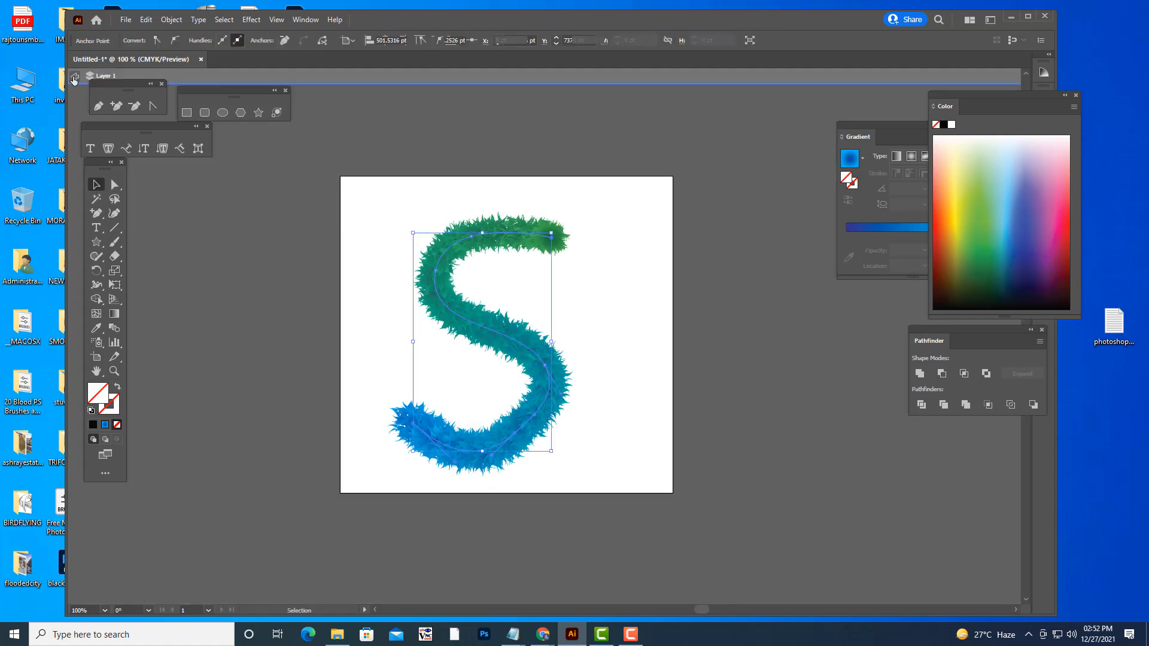
pyautogui.click(75, 80)
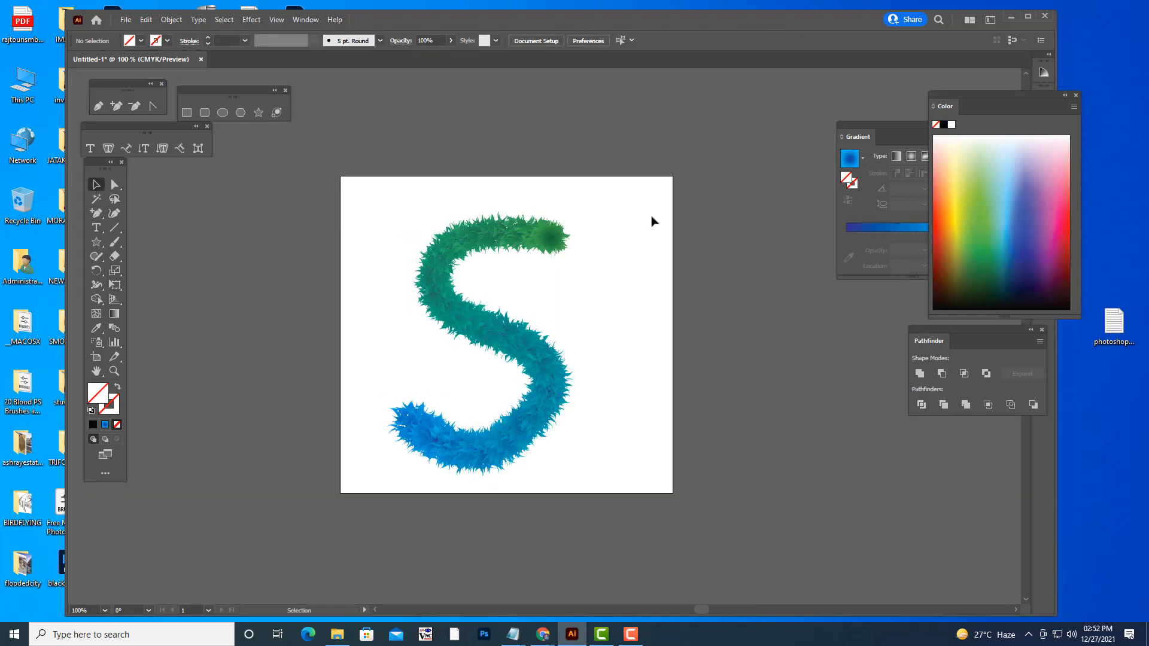
pyautogui.hotkey('shift', 'o')
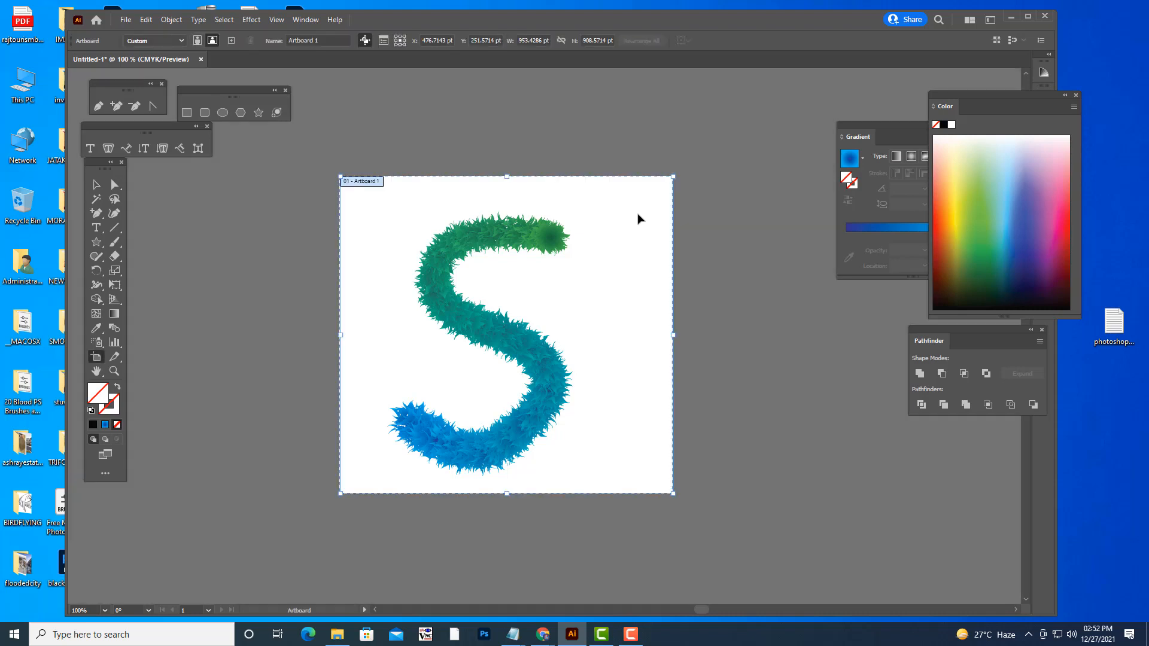
pyautogui.moveTo(673, 334); pyautogui.dragTo(721, 335)
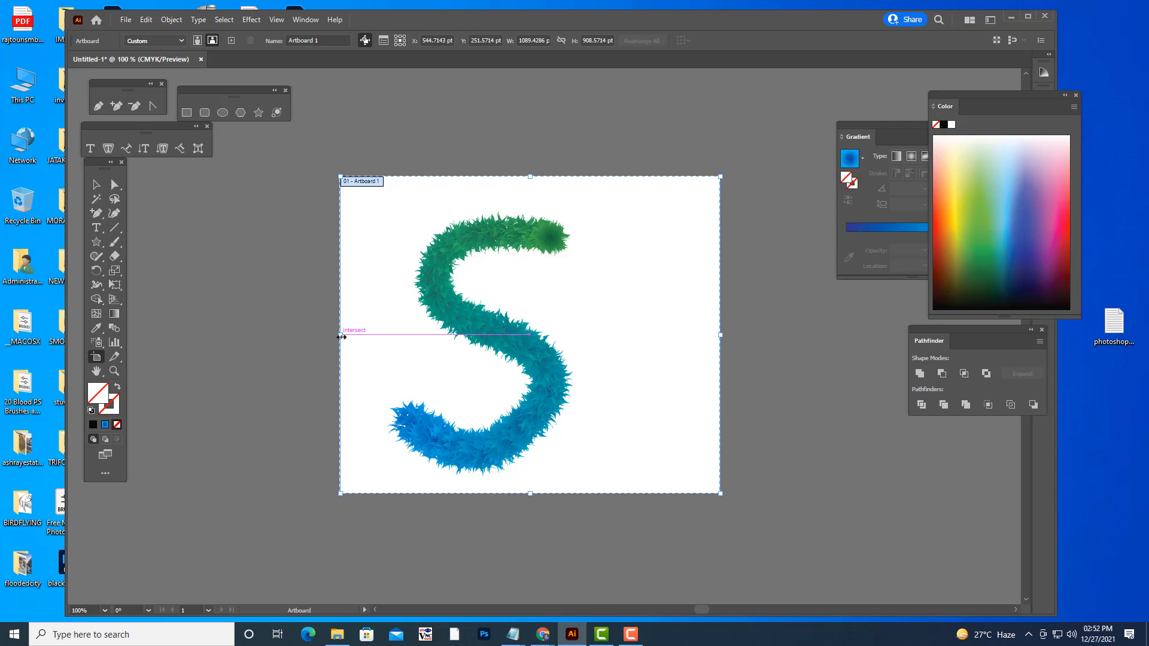
pyautogui.moveTo(341, 335); pyautogui.dragTo(237, 334)
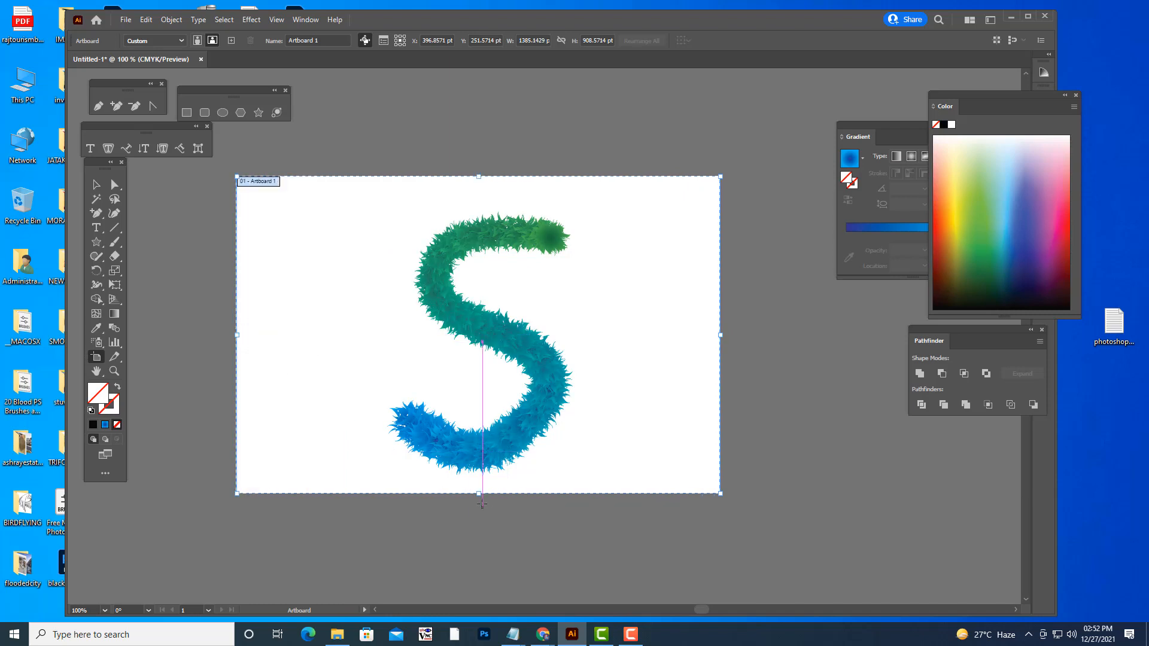
pyautogui.moveTo(478, 494); pyautogui.dragTo(479, 535)
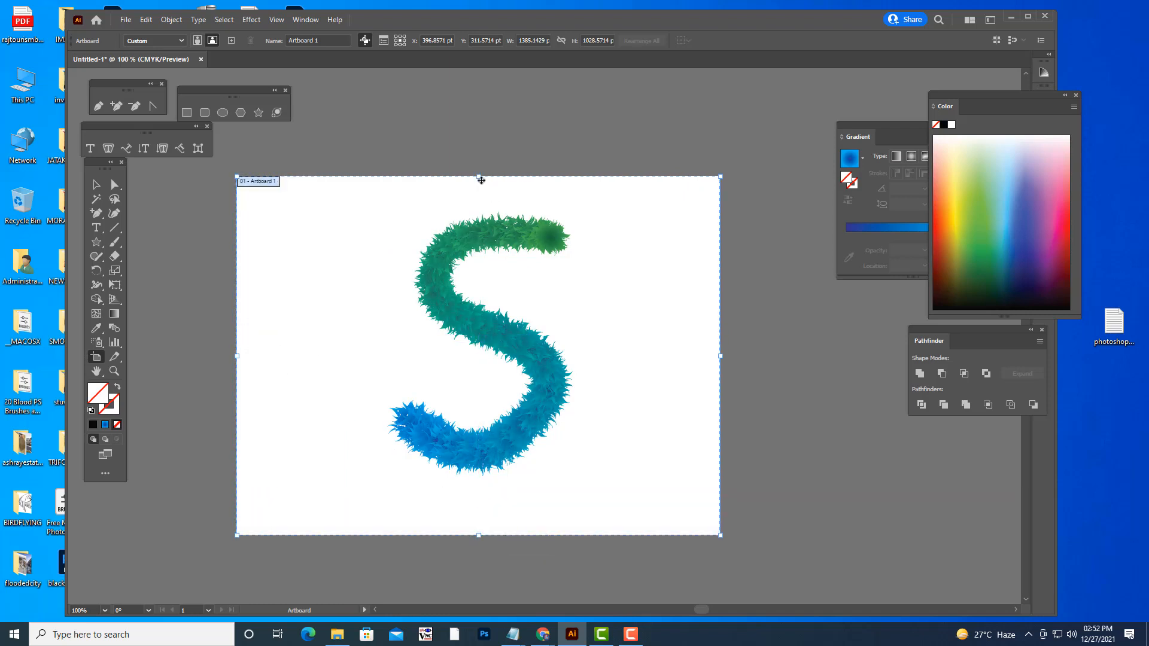
pyautogui.moveTo(479, 173); pyautogui.dragTo(479, 158)
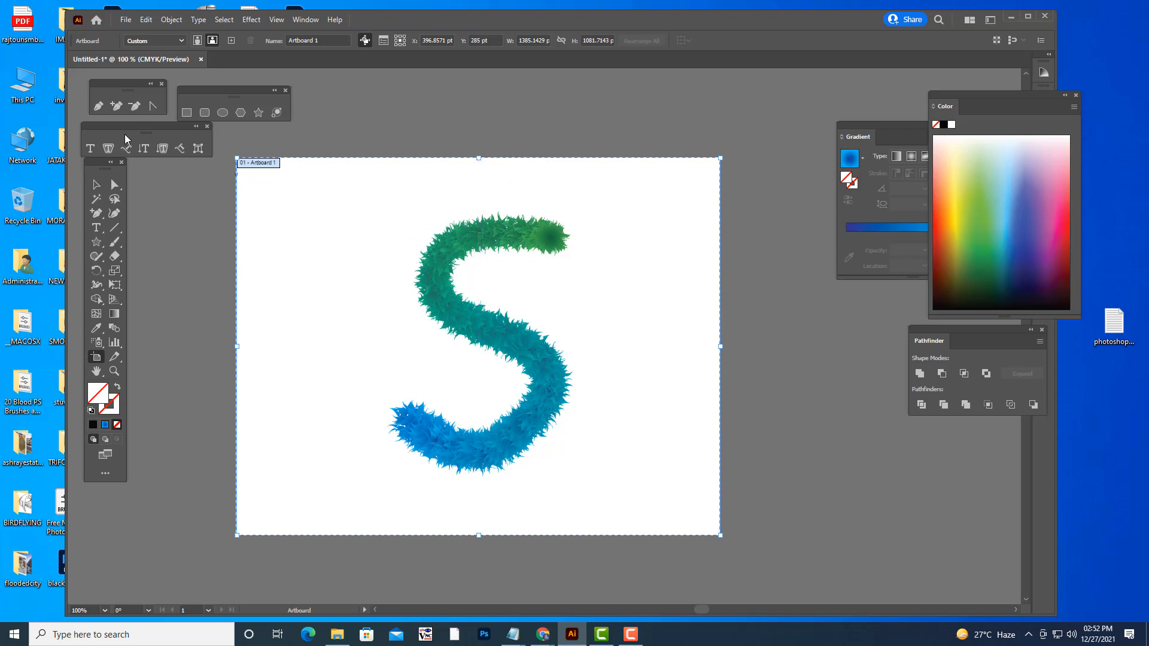
pyautogui.press('v')
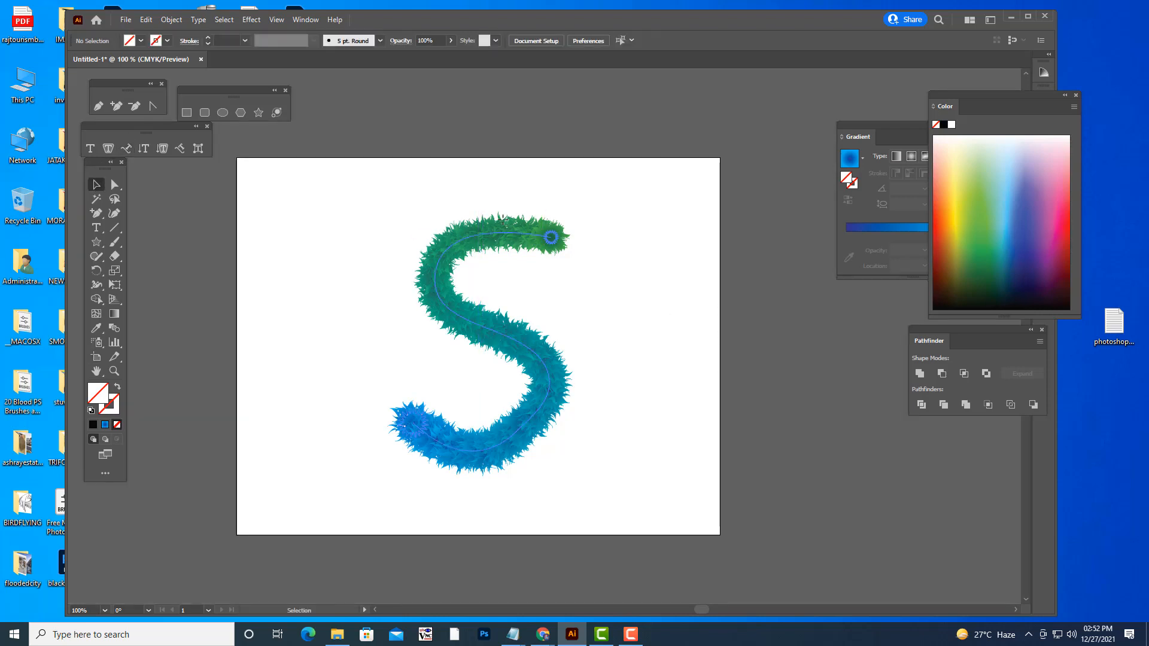
# - Expand the appearance of the furry S blend on the enlarged artboard and deselect it
pyautogui.click(503, 222)
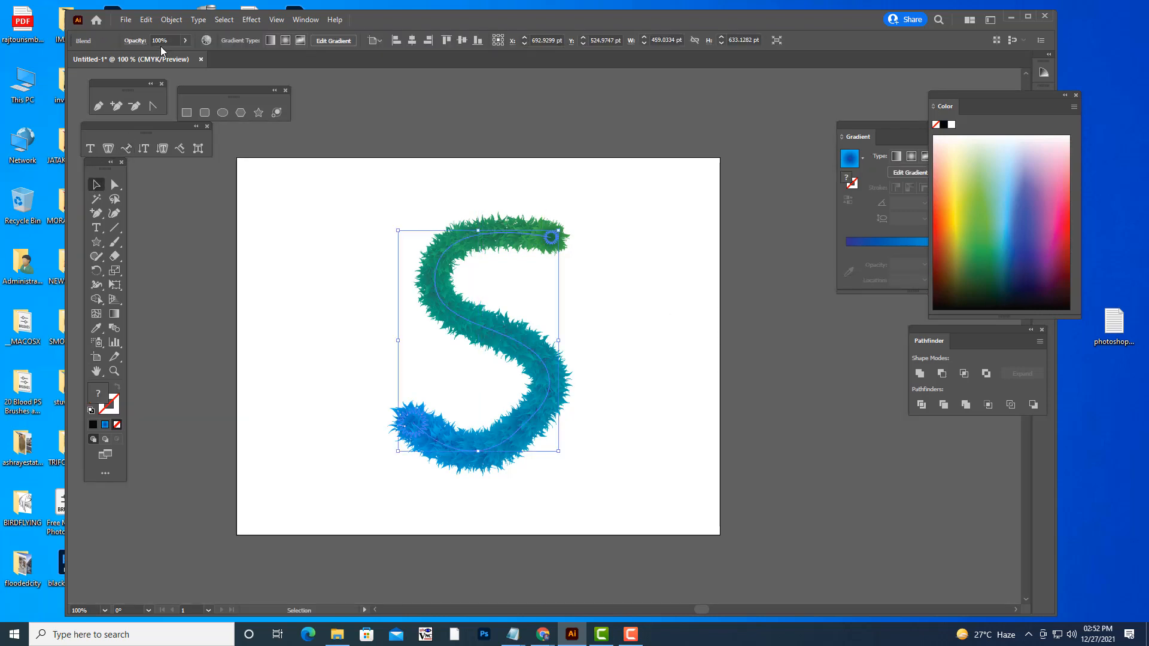
pyautogui.click(171, 20)
pyautogui.click(247, 173)
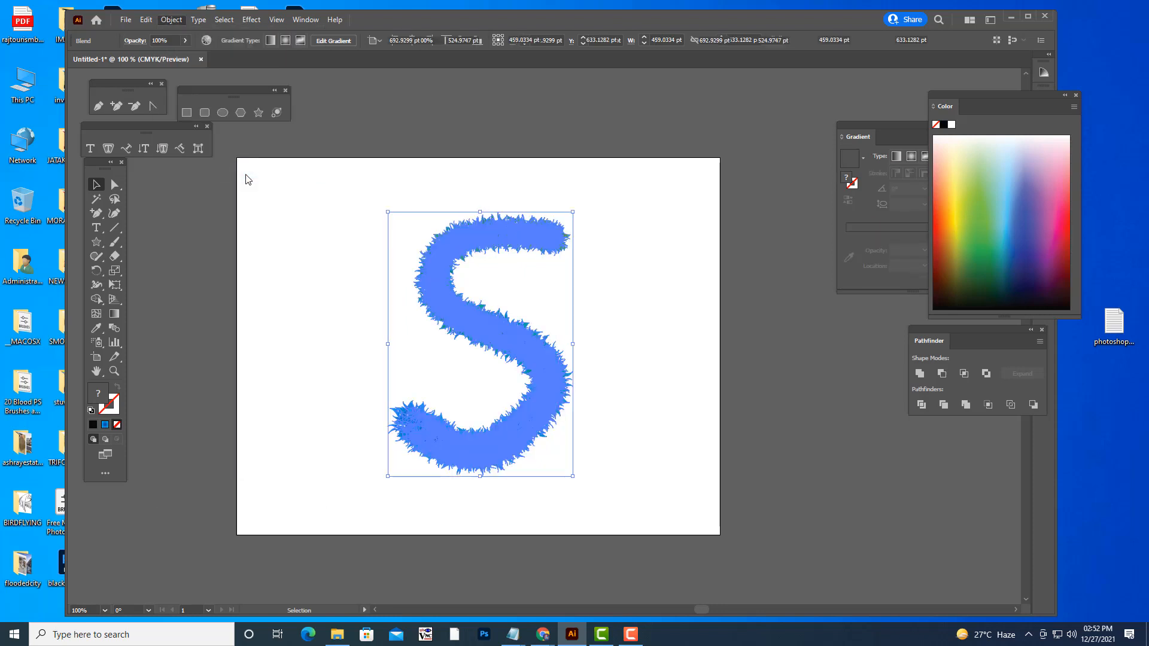
pyautogui.click(574, 122)
pyautogui.click(489, 229)
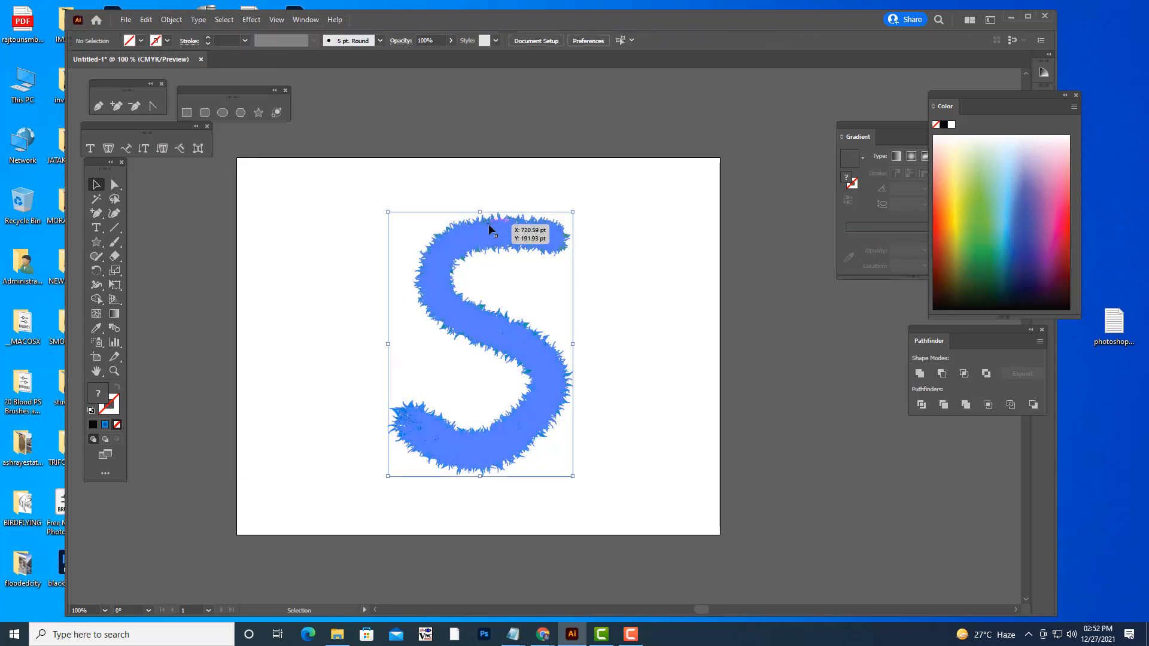
pyautogui.click(719, 240)
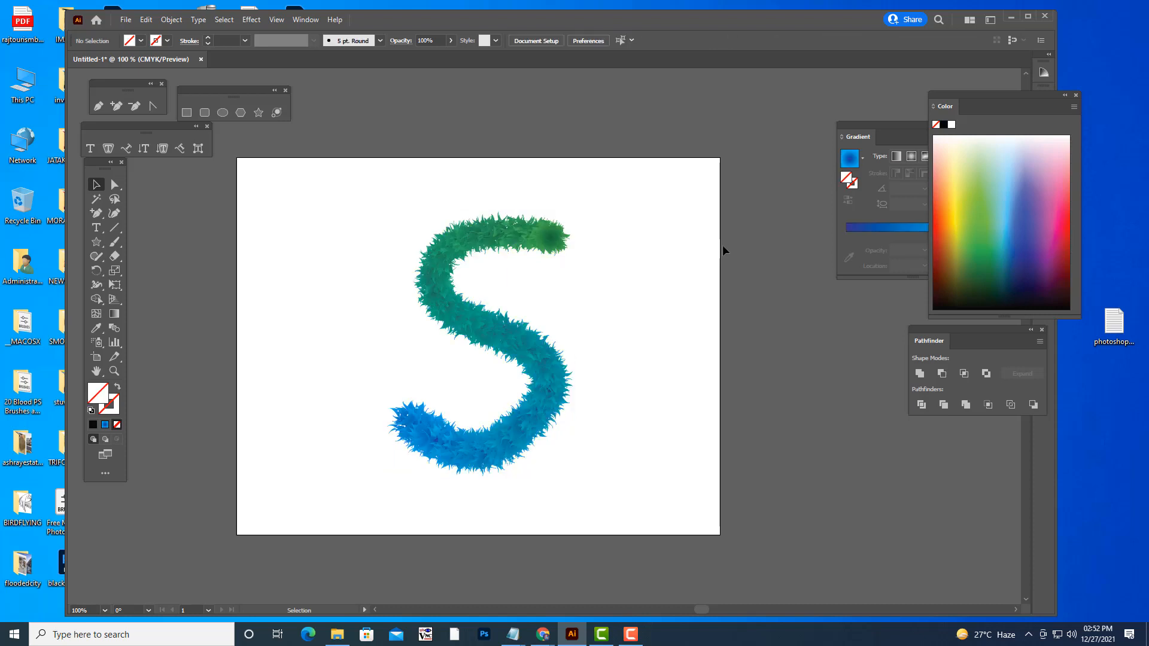
# - Draw a rectangle about 1385 × 1082 pt covering the whole artboard and give it a gradient fill
pyautogui.click(187, 112)
pyautogui.moveTo(238, 158); pyautogui.dragTo(720, 534)
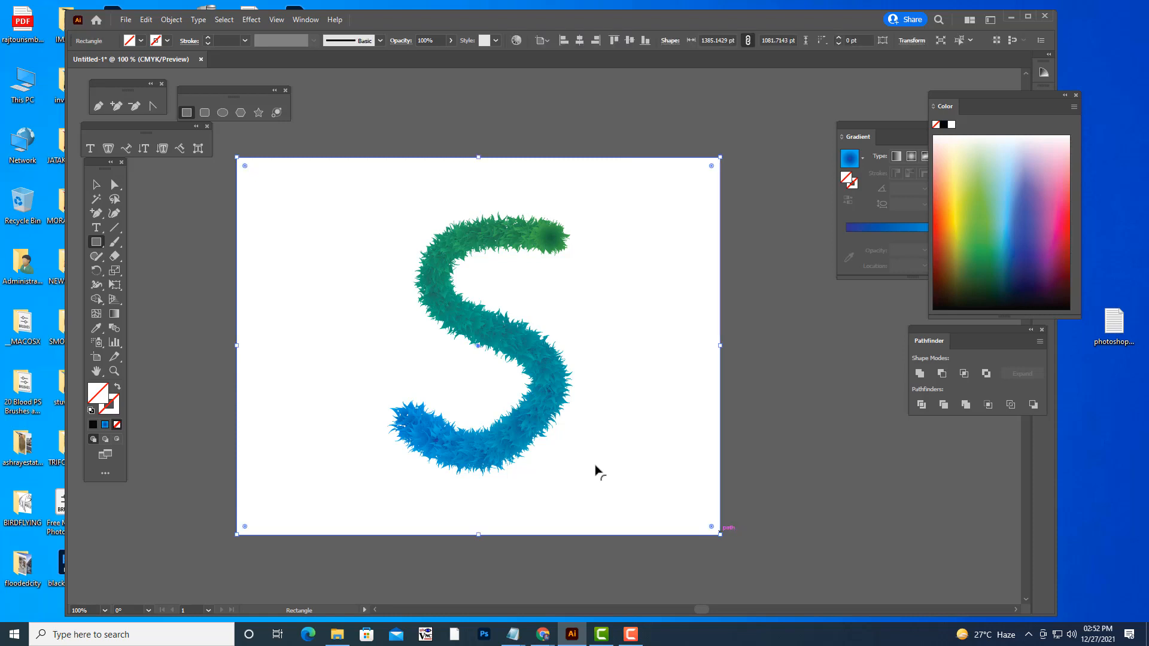
pyautogui.moveTo(876, 127); pyautogui.dragTo(774, 124)
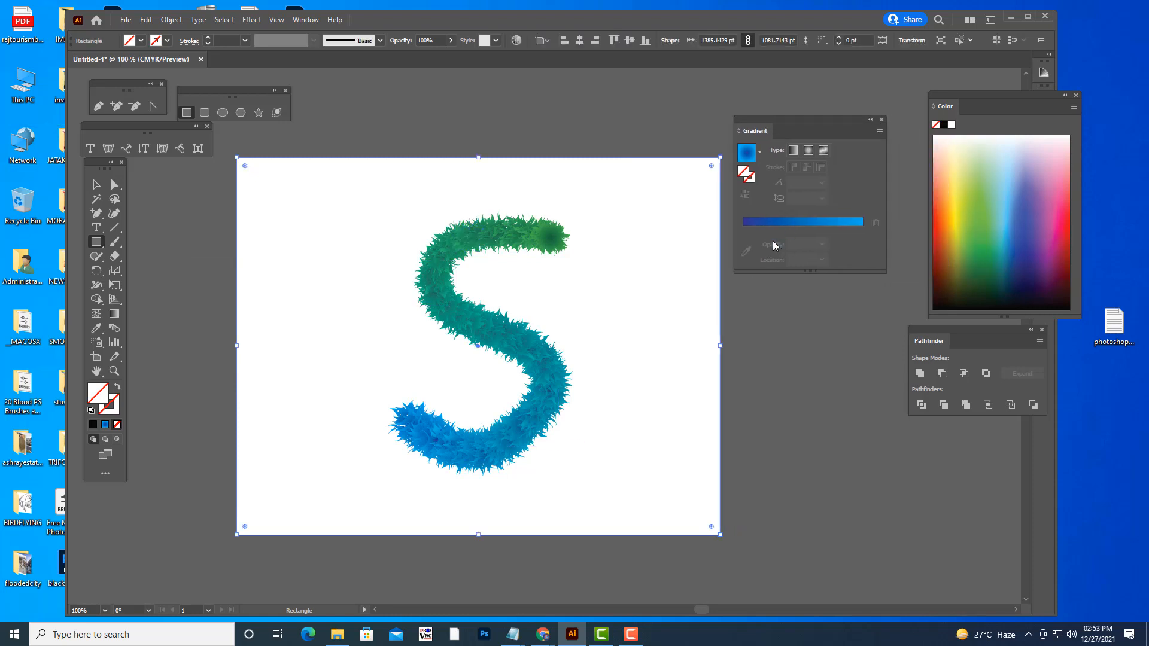
pyautogui.click(763, 223)
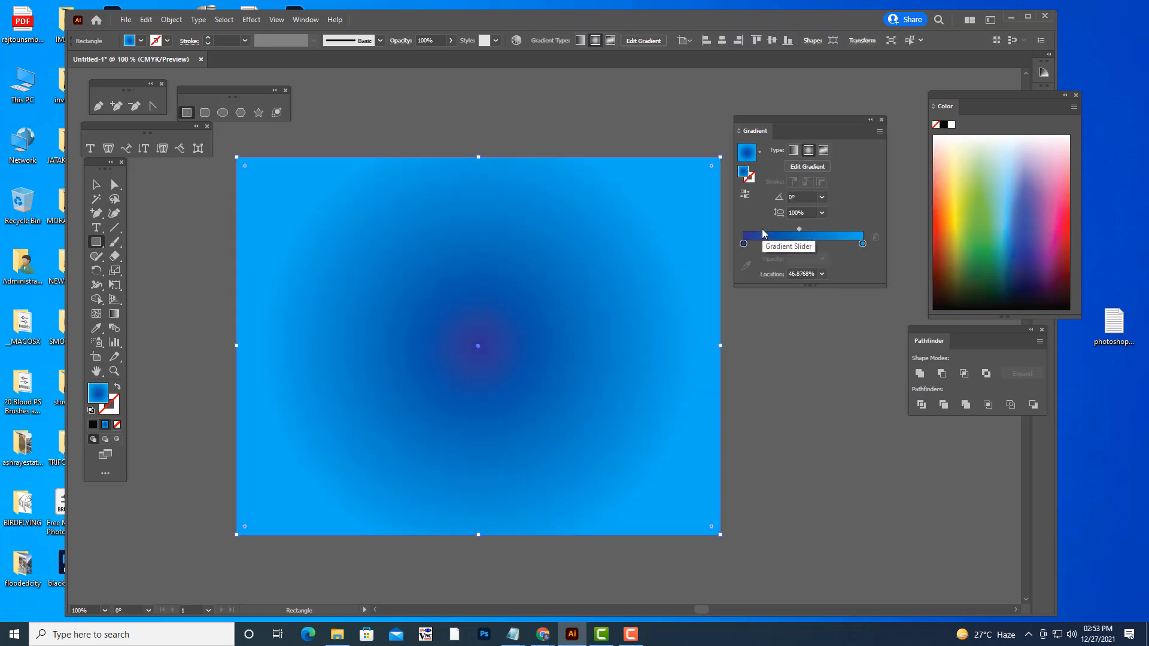
# - Change the rectangle's fill to the yellow-orange-red preset as a radial gradient and extend its radius beyond the artboard's side edge
pyautogui.click(760, 153)
pyautogui.click(677, 195)
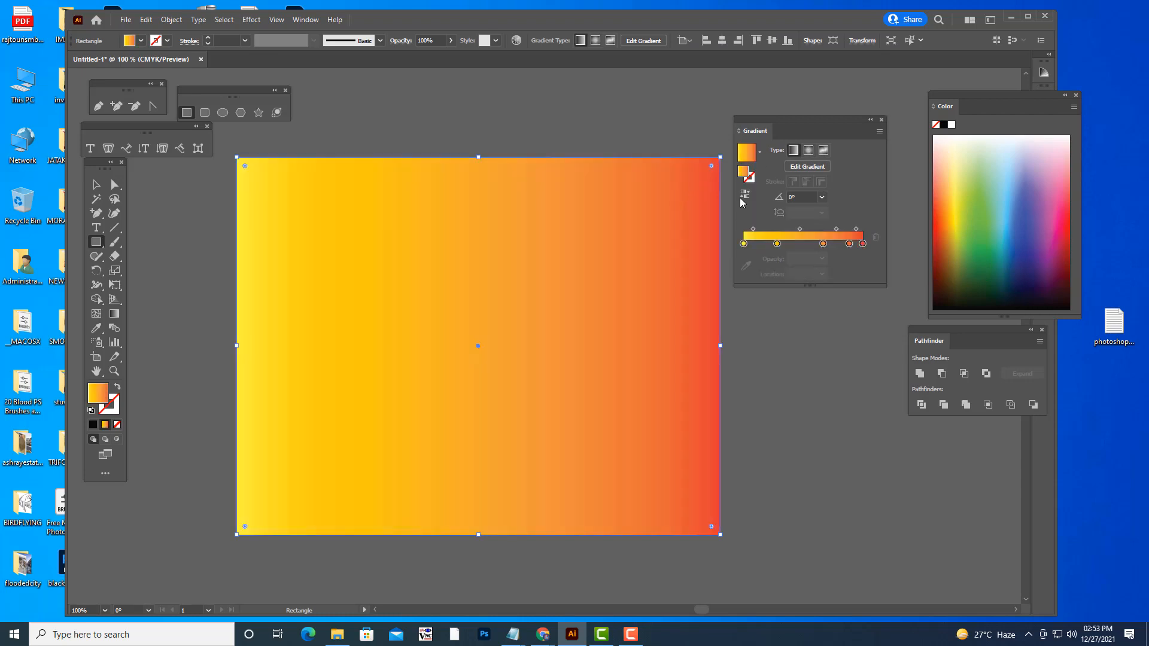
pyautogui.click(808, 151)
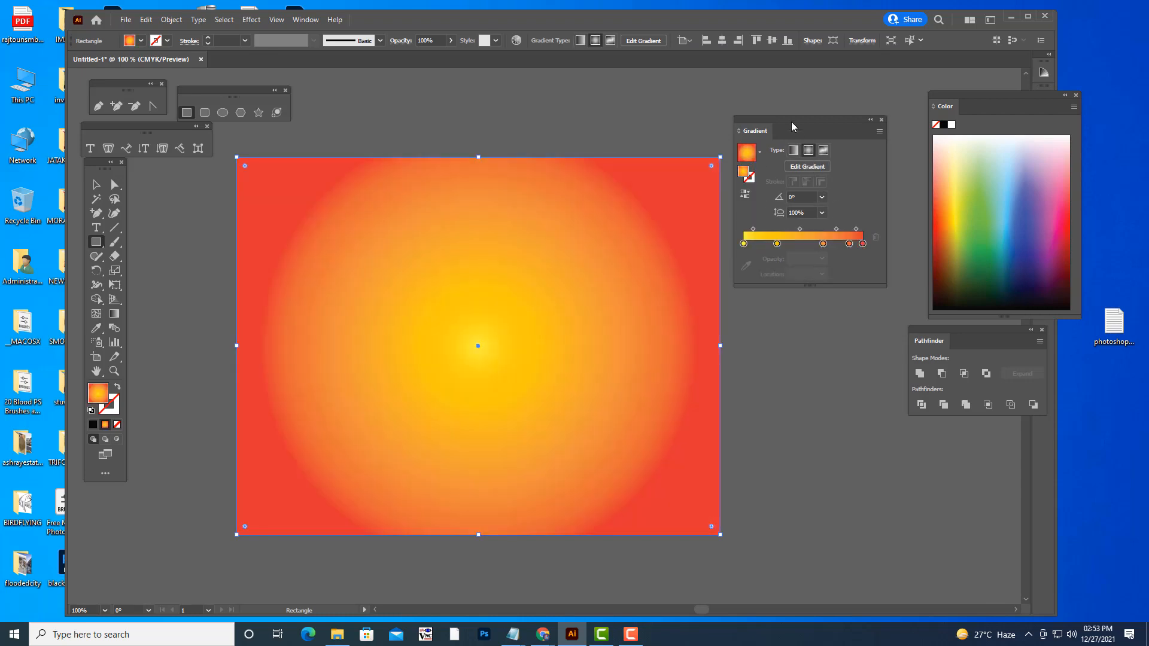
pyautogui.moveTo(791, 126); pyautogui.dragTo(905, 123)
pyautogui.press('v')
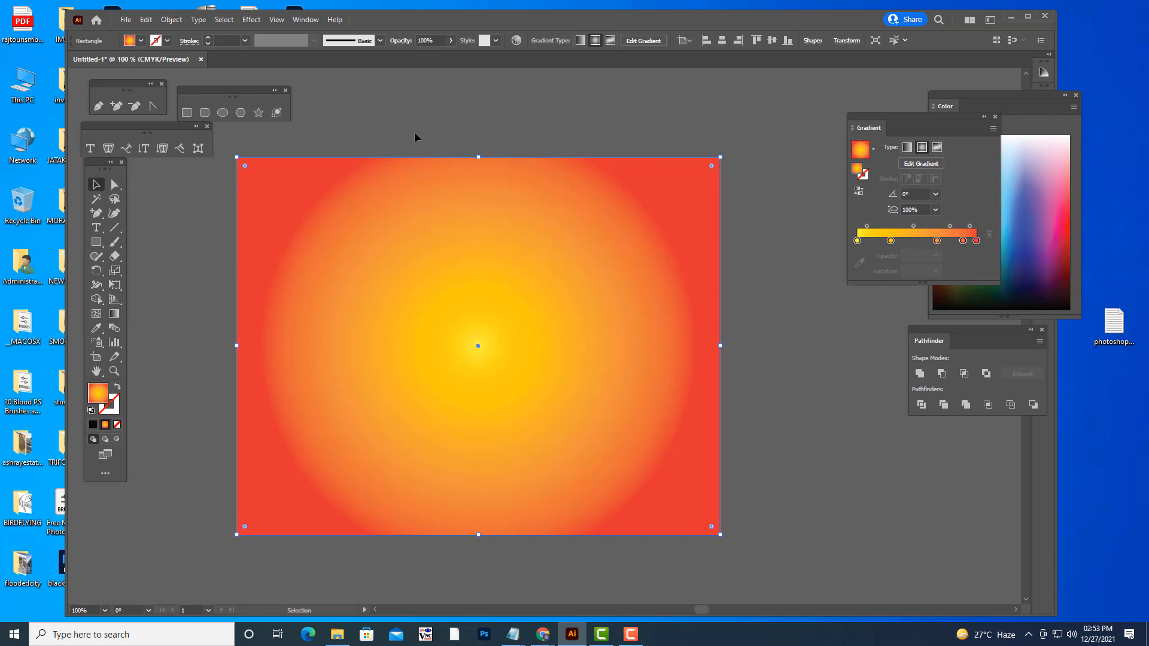
pyautogui.press('g')
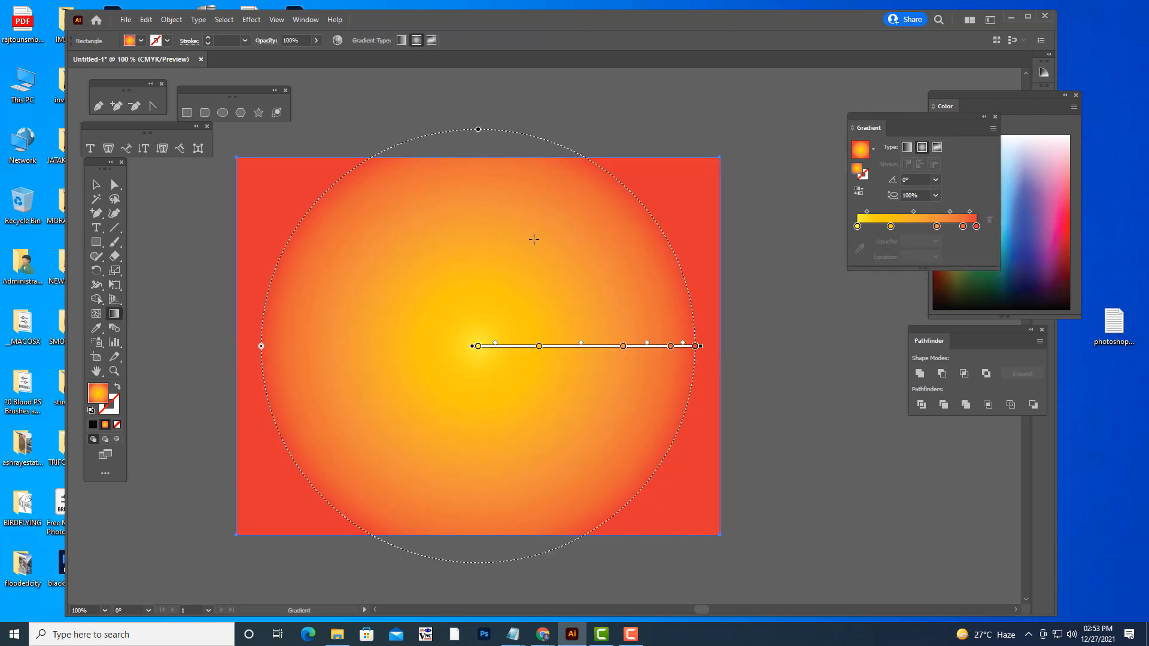
pyautogui.moveTo(700, 346); pyautogui.dragTo(814, 353)
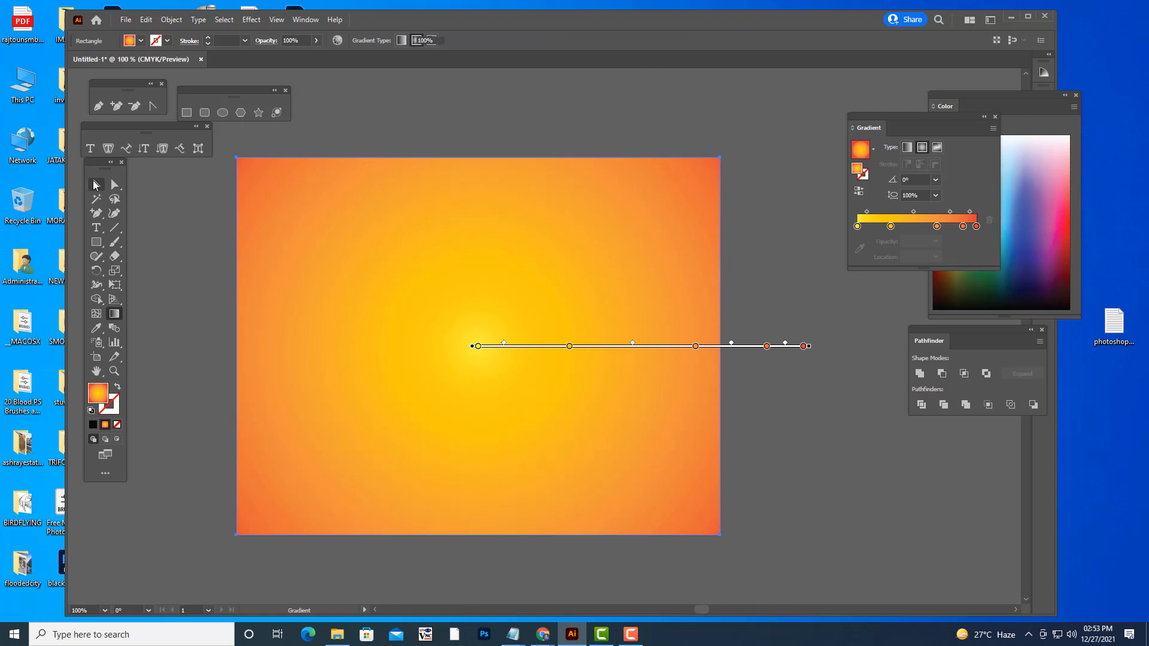
# - Send the gradient rectangle behind the furry S and deselect it
pyautogui.click(96, 185)
pyautogui.rightClick(503, 190)
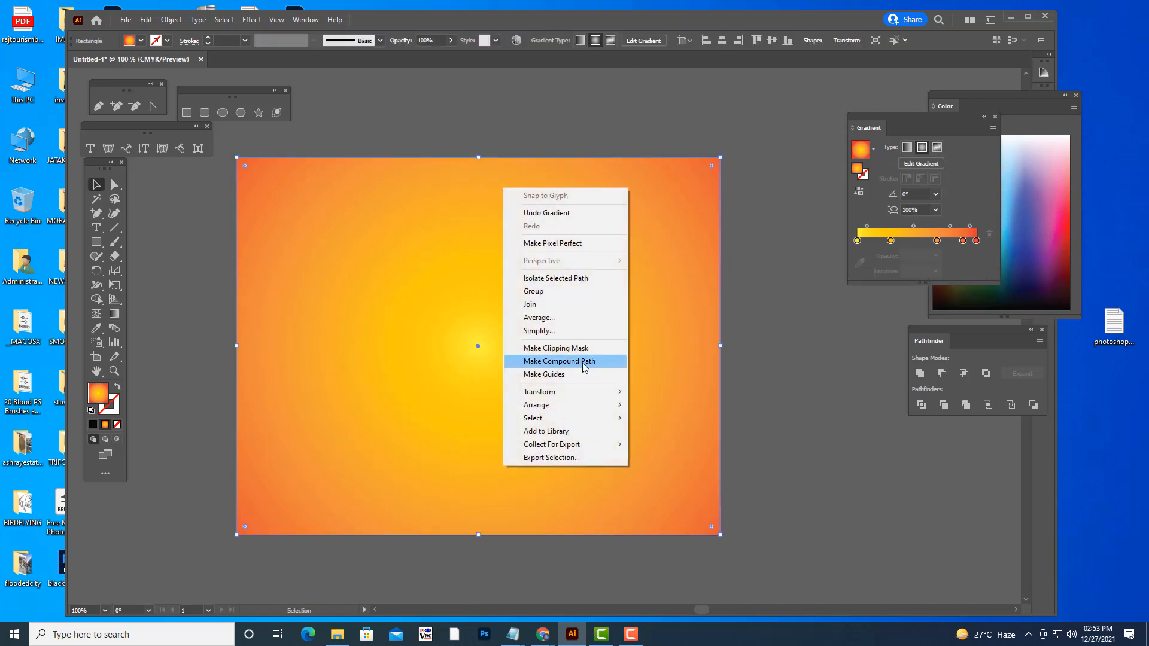
pyautogui.moveTo(559, 410)
pyautogui.click(652, 444)
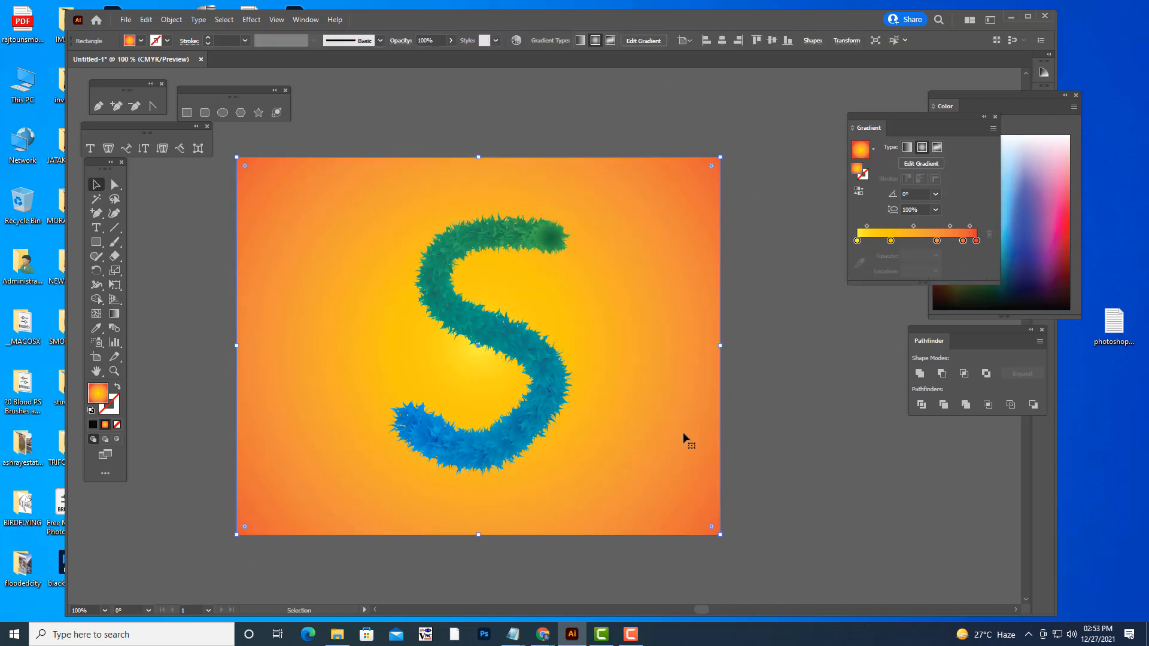
pyautogui.click(805, 415)
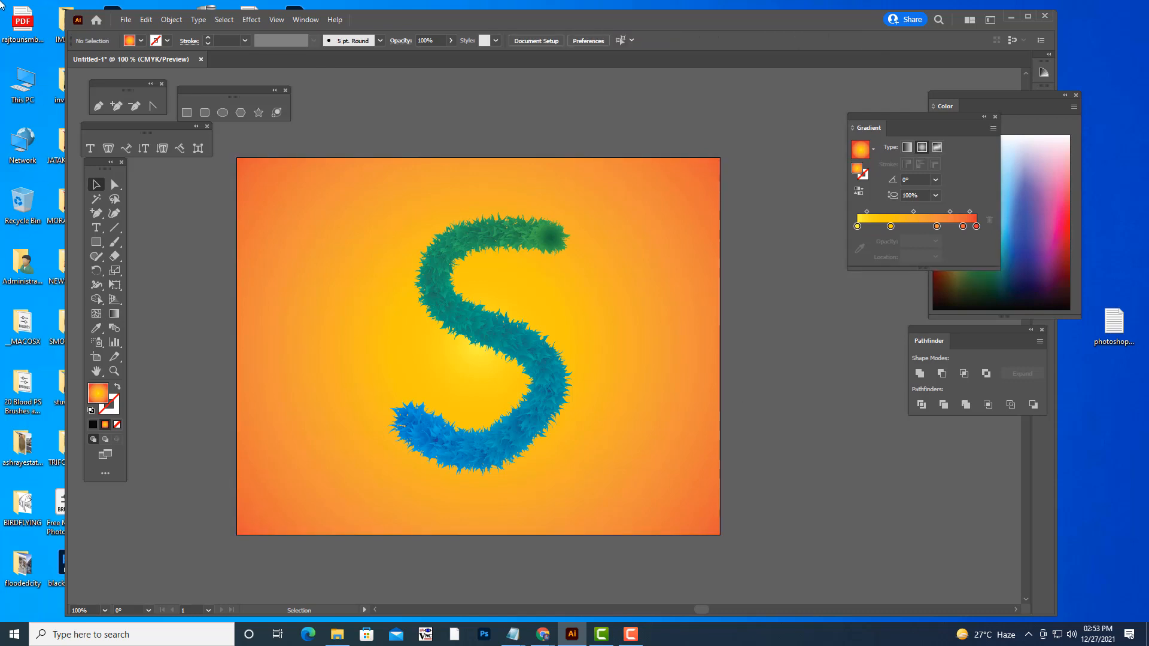
# - Apply a Multiply drop shadow with 50% opacity to the furry S and deselect it
pyautogui.click(536, 346)
pyautogui.click(224, 20)
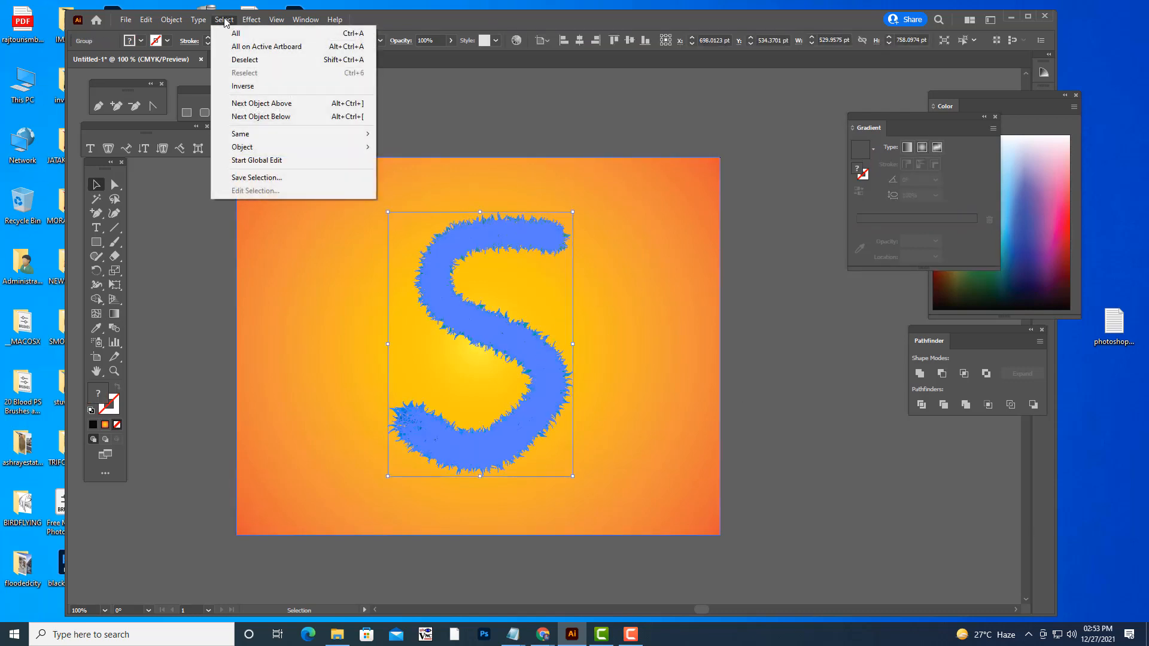
pyautogui.moveTo(252, 19)
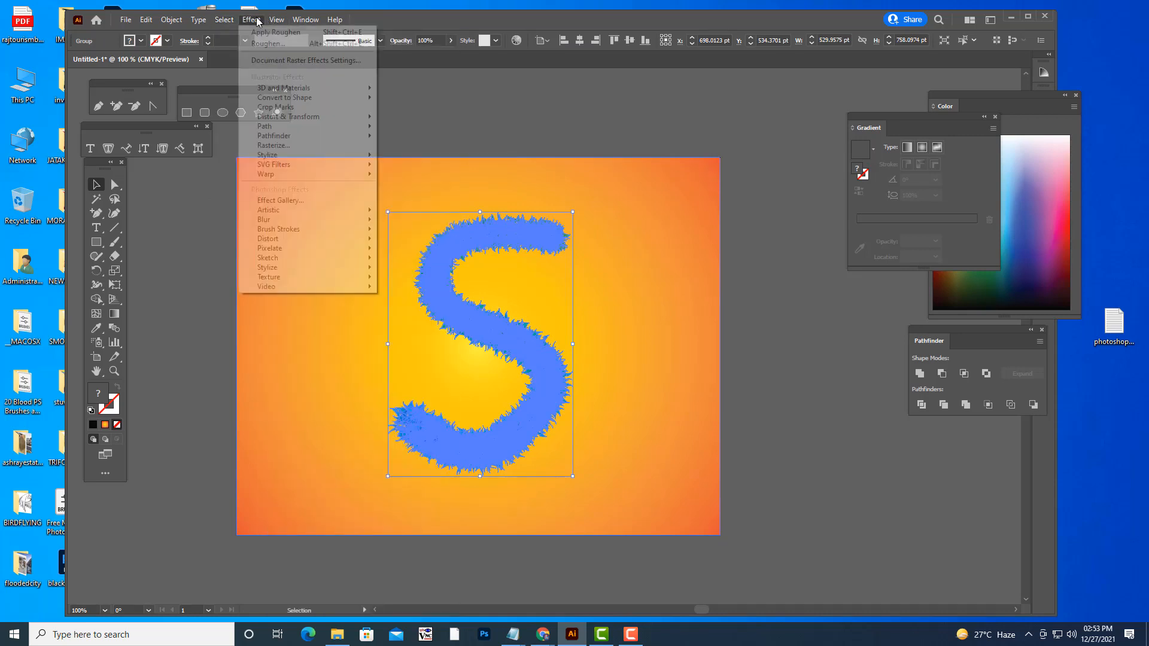
pyautogui.moveTo(328, 160)
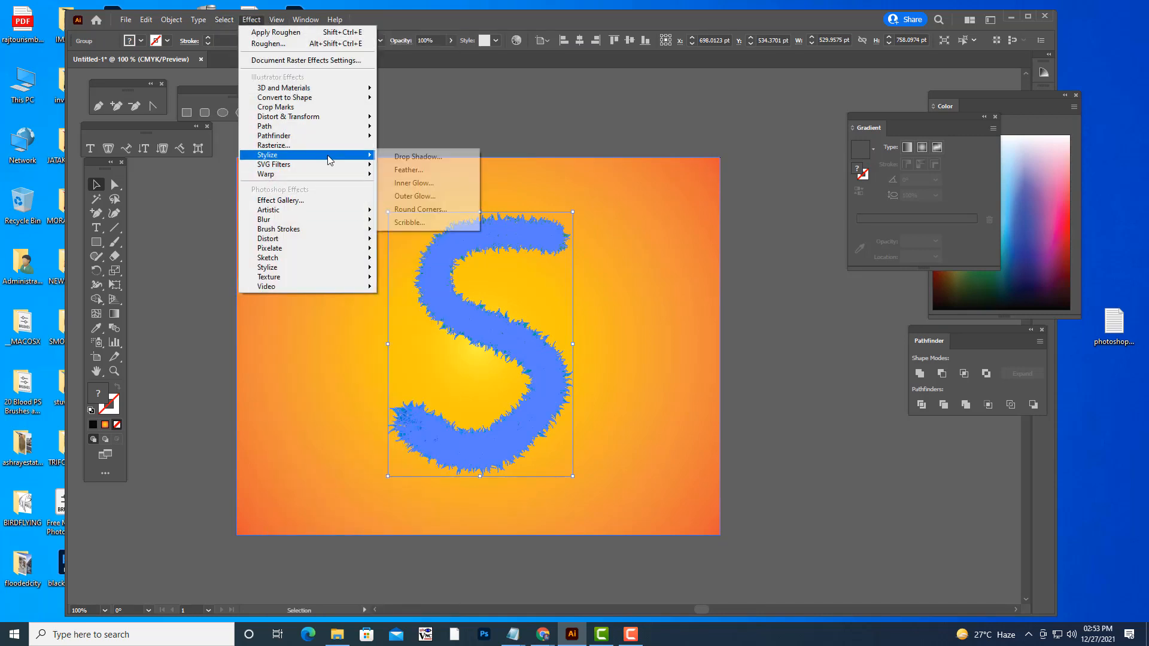
pyautogui.click(449, 157)
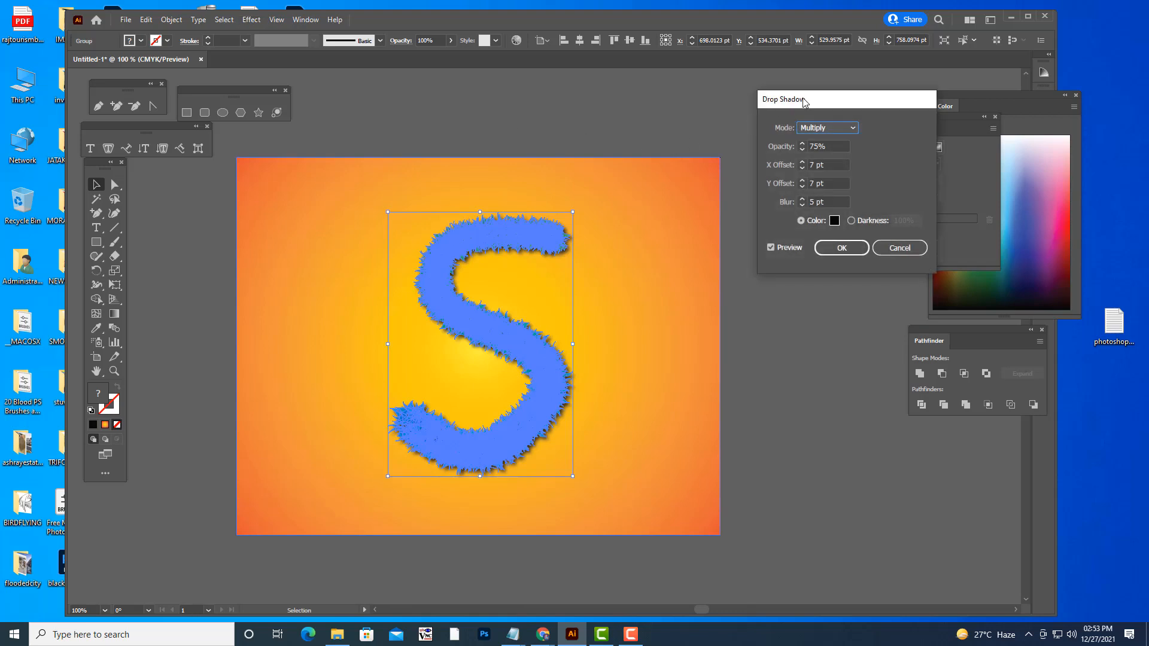
pyautogui.moveTo(803, 100); pyautogui.dragTo(762, 99)
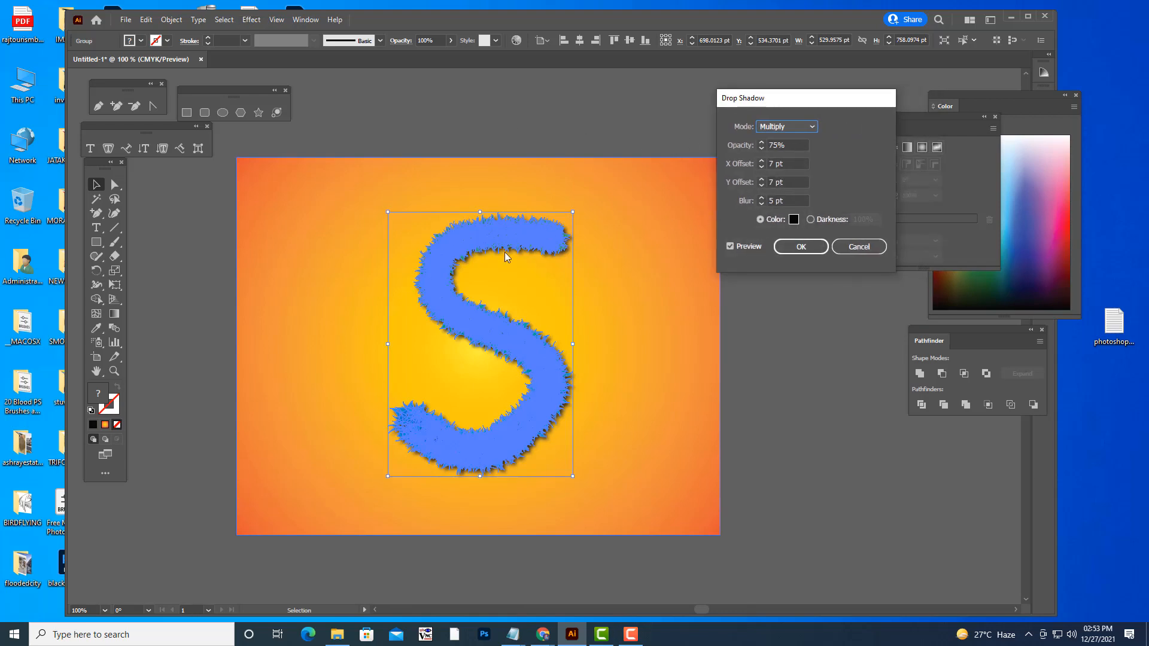
pyautogui.press('Tab')
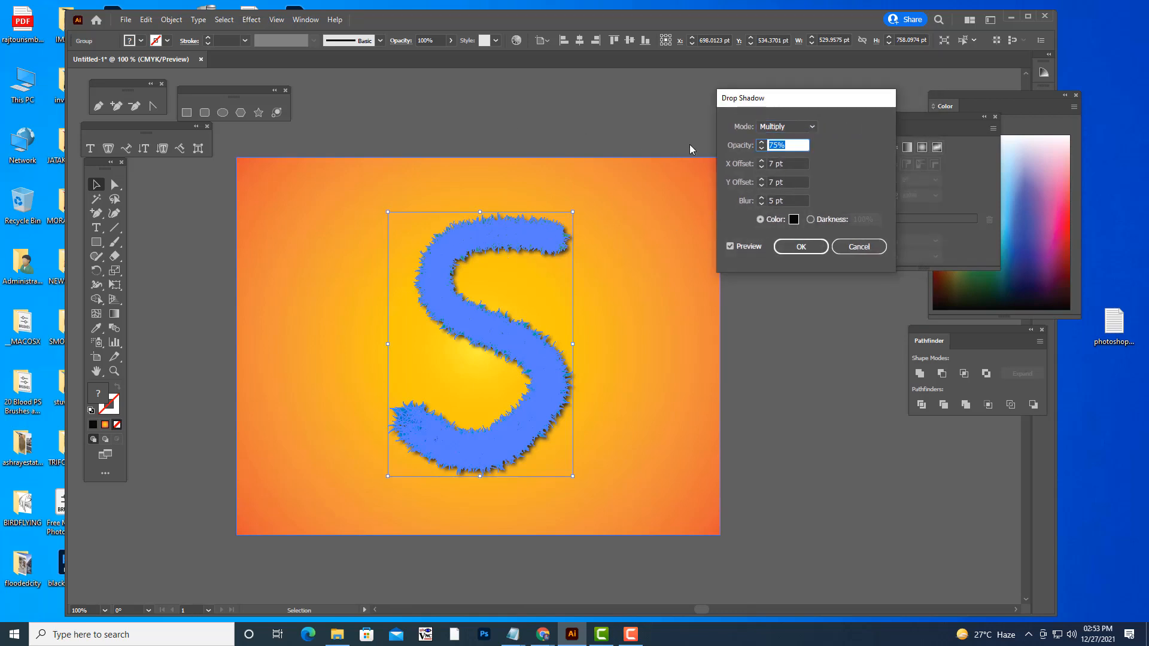
pyautogui.write('50')
pyautogui.click(790, 162)
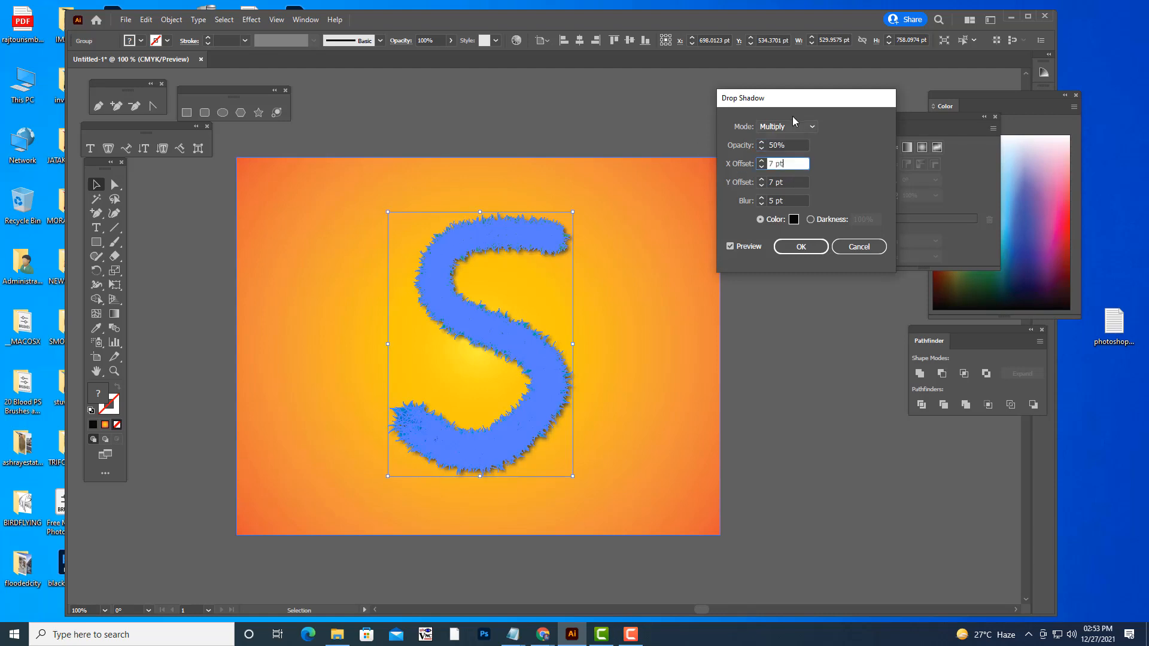
pyautogui.click(810, 246)
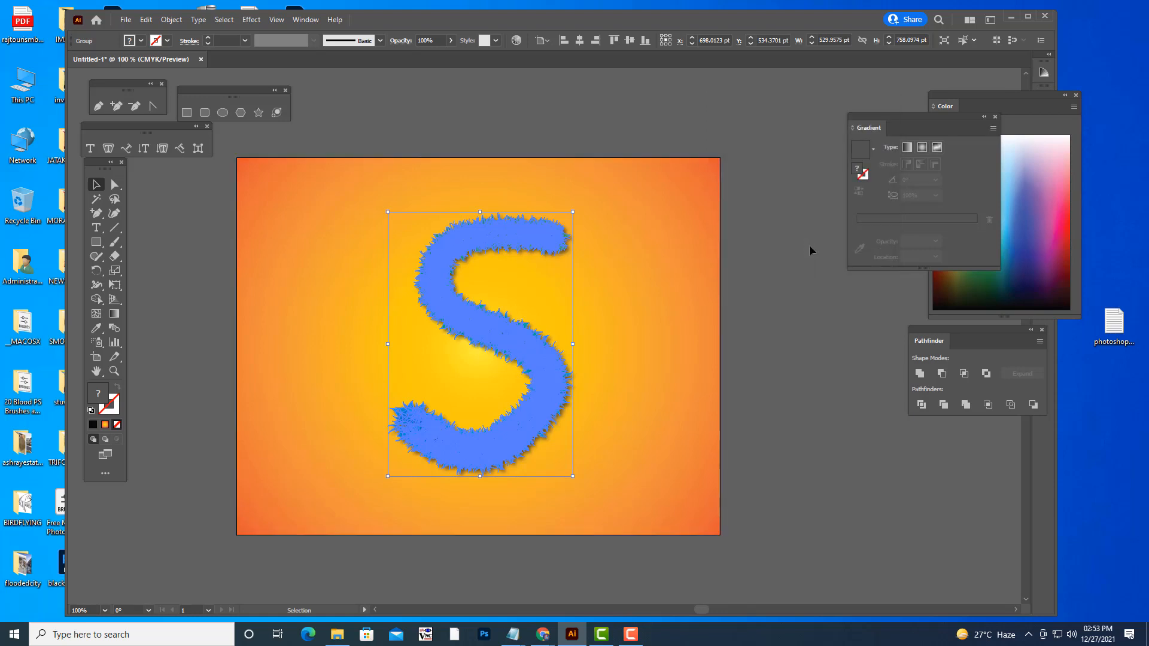
pyautogui.click(809, 245)
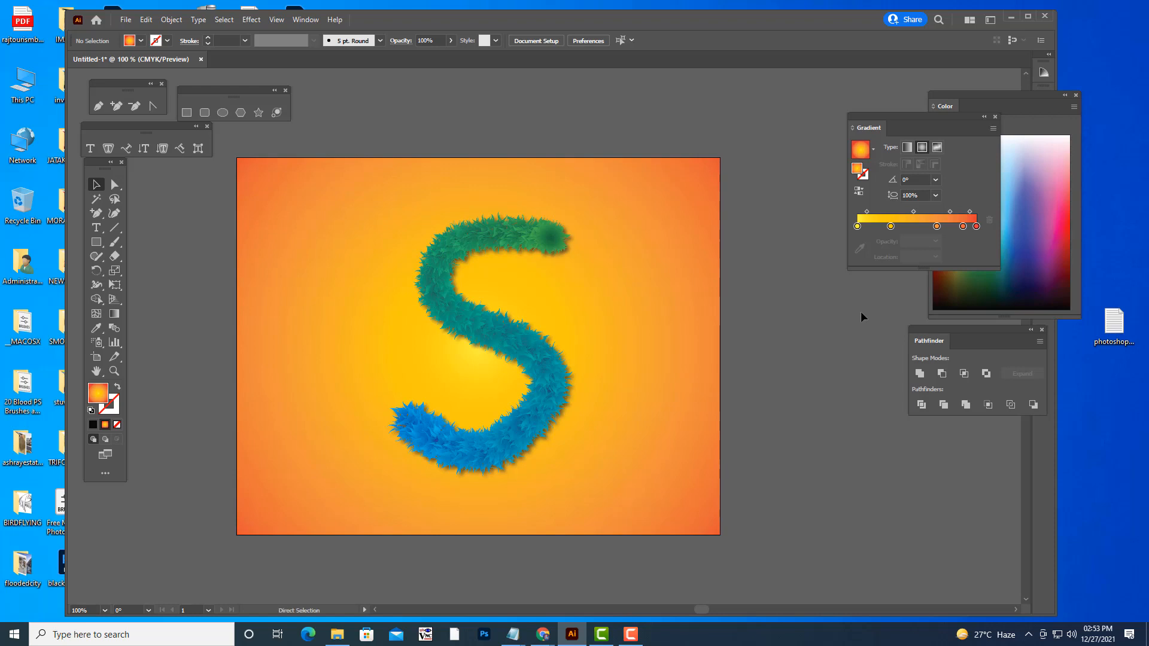
pyautogui.hotkey('ctrl', '=')
pyautogui.hotkey('ctrl', '-')
pyautogui.press('v')
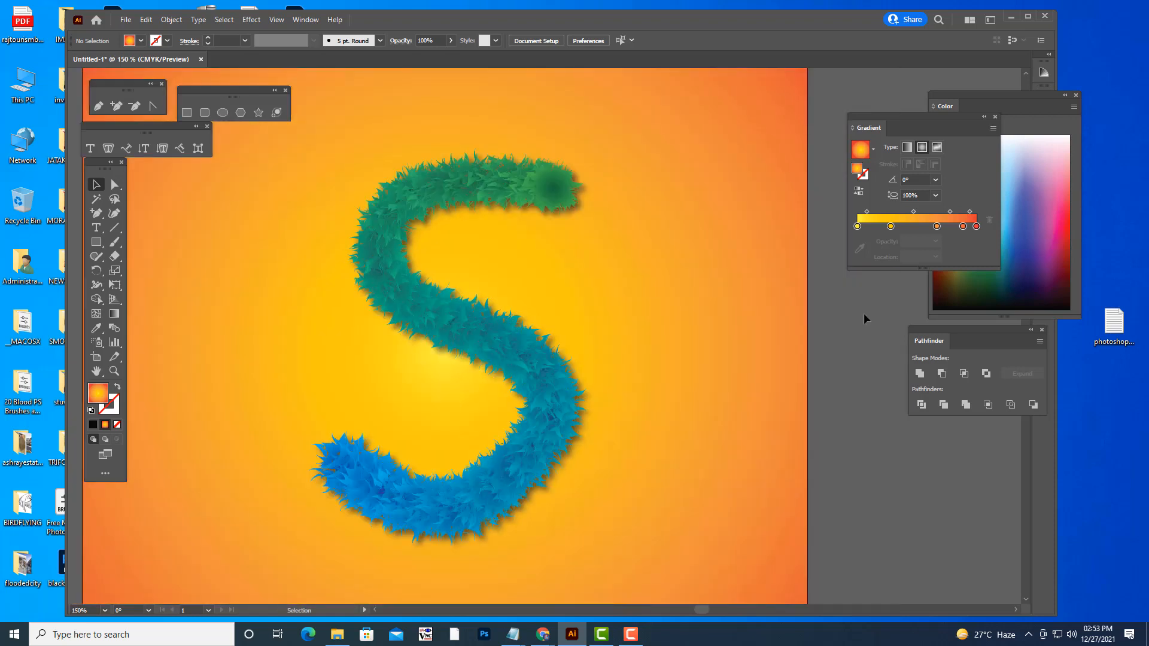
pyautogui.click(428, 192)
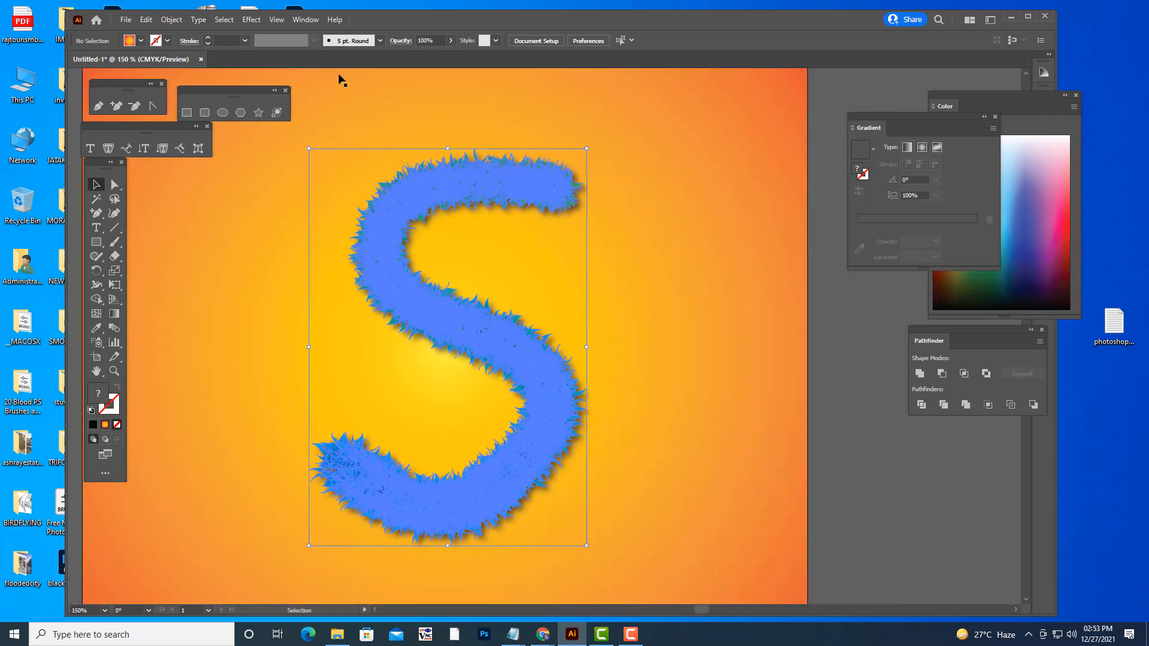
pyautogui.click(251, 20)
pyautogui.moveTo(323, 157)
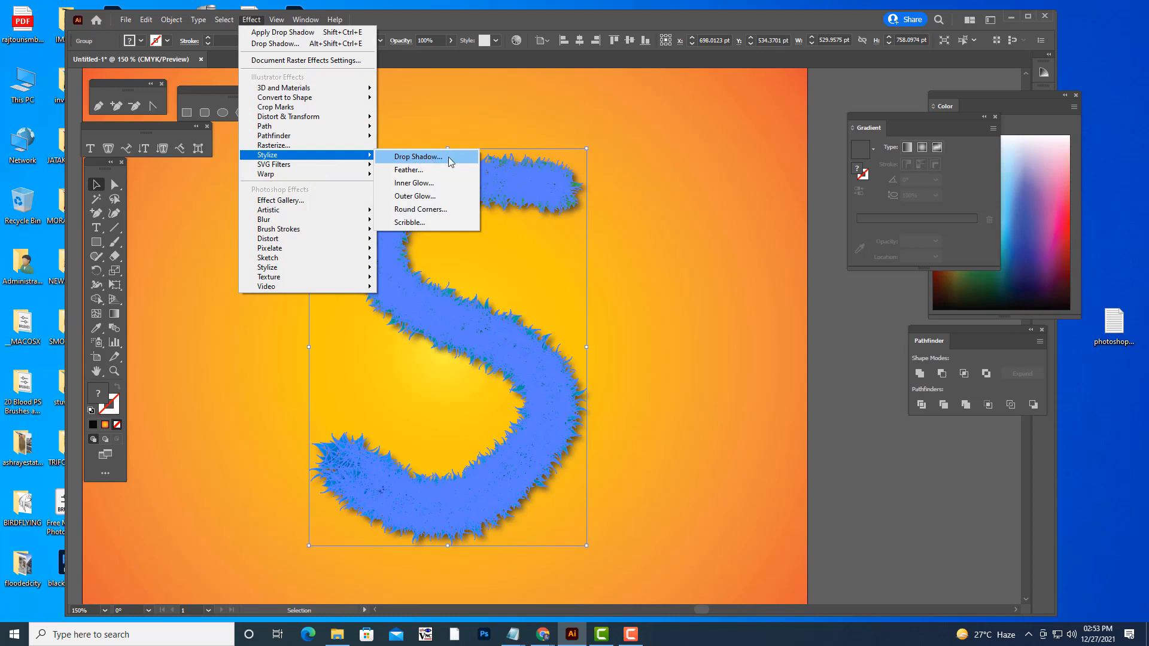
pyautogui.click(450, 159)
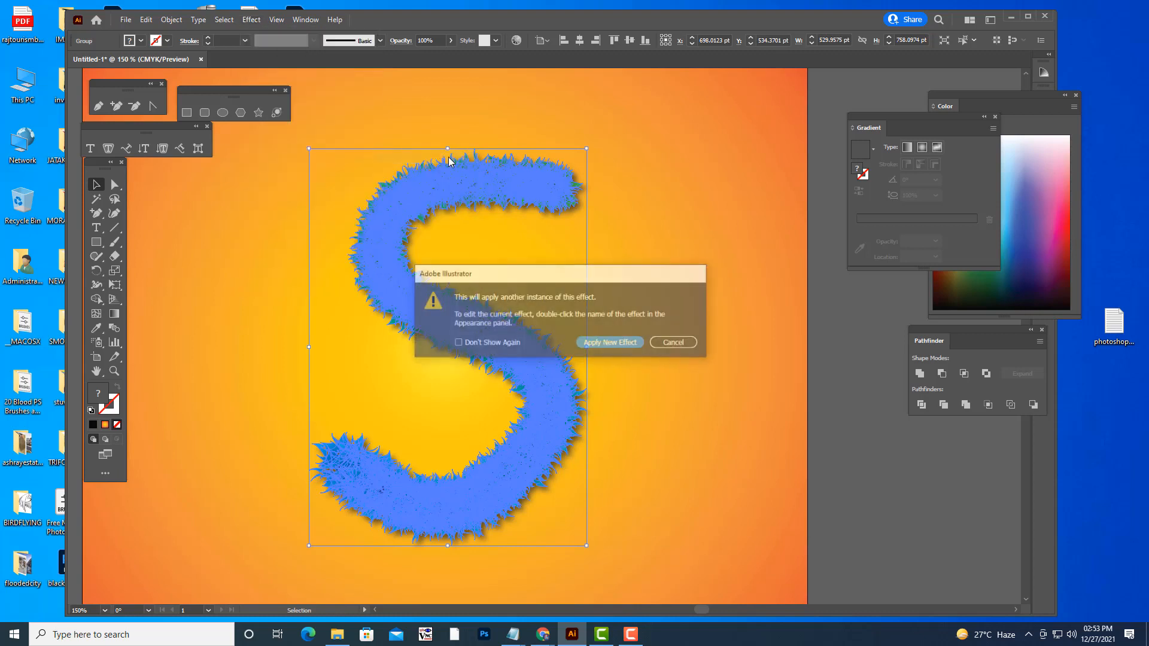
pyautogui.click(606, 346)
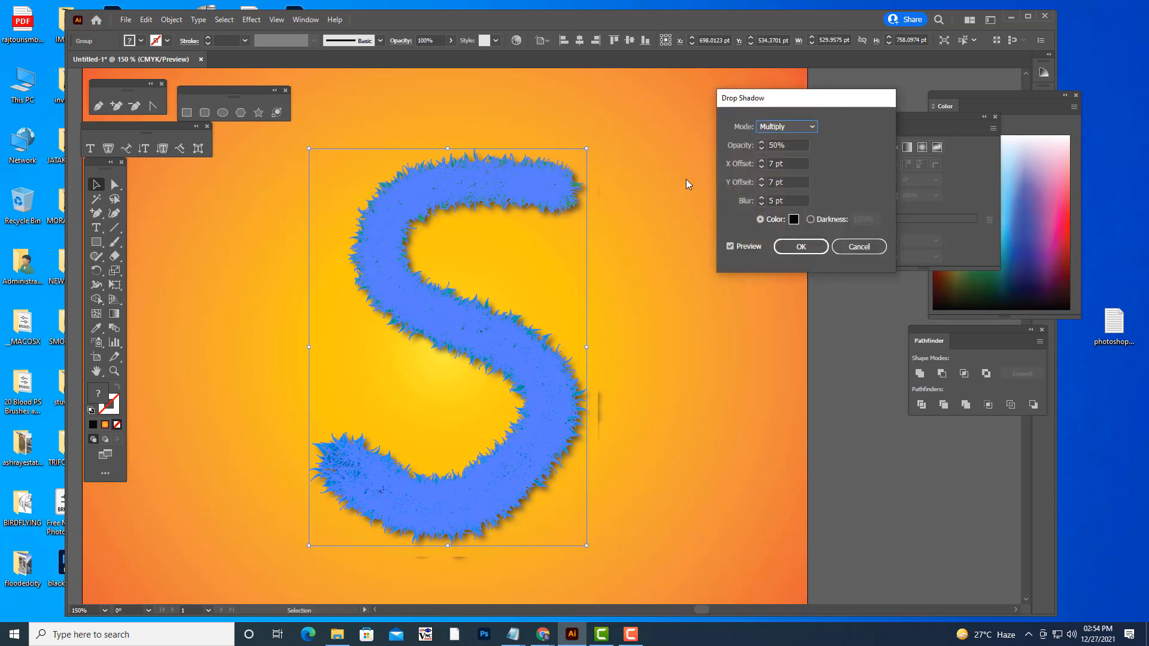
pyautogui.moveTo(767, 102); pyautogui.dragTo(705, 124)
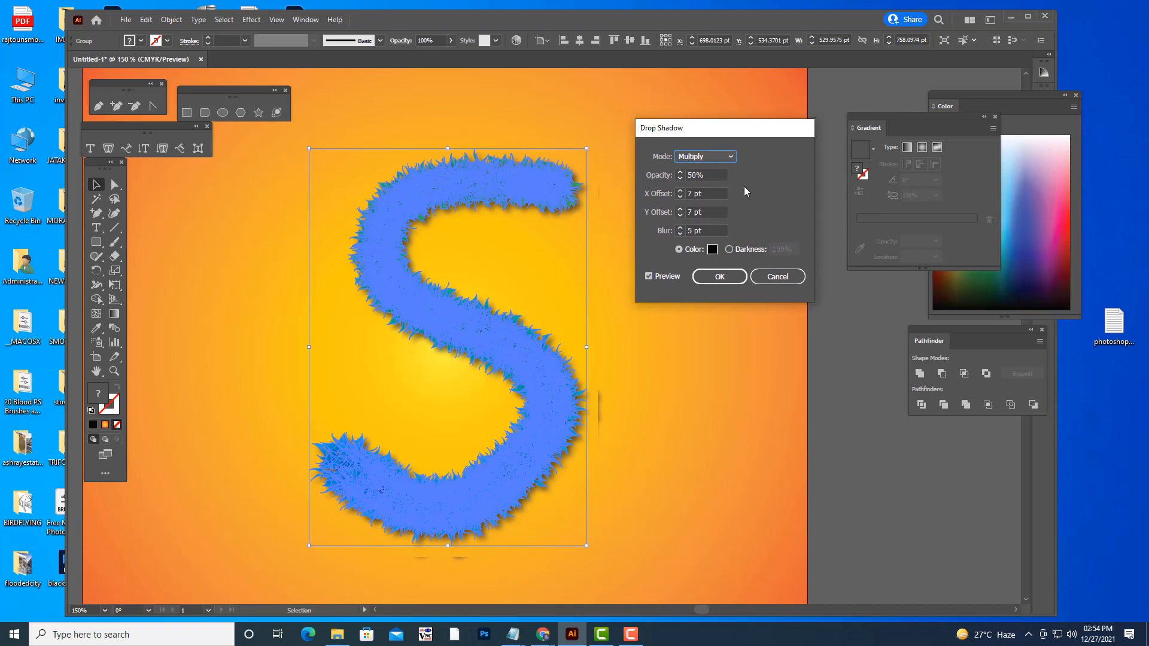
pyautogui.click(712, 176)
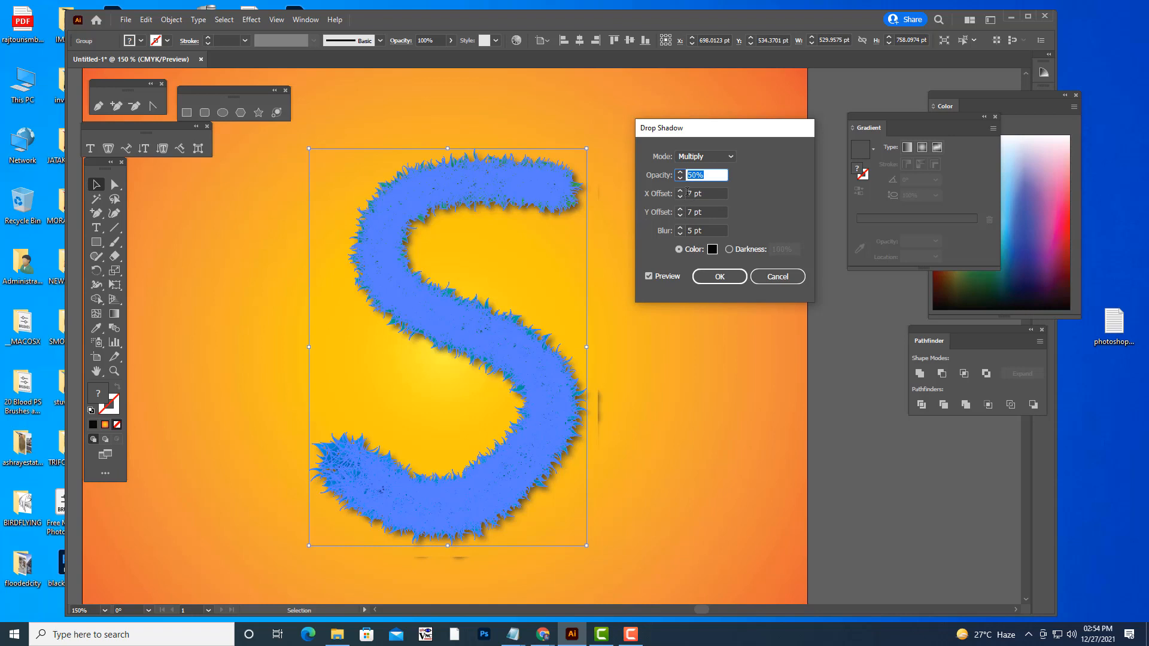
pyautogui.click(688, 193)
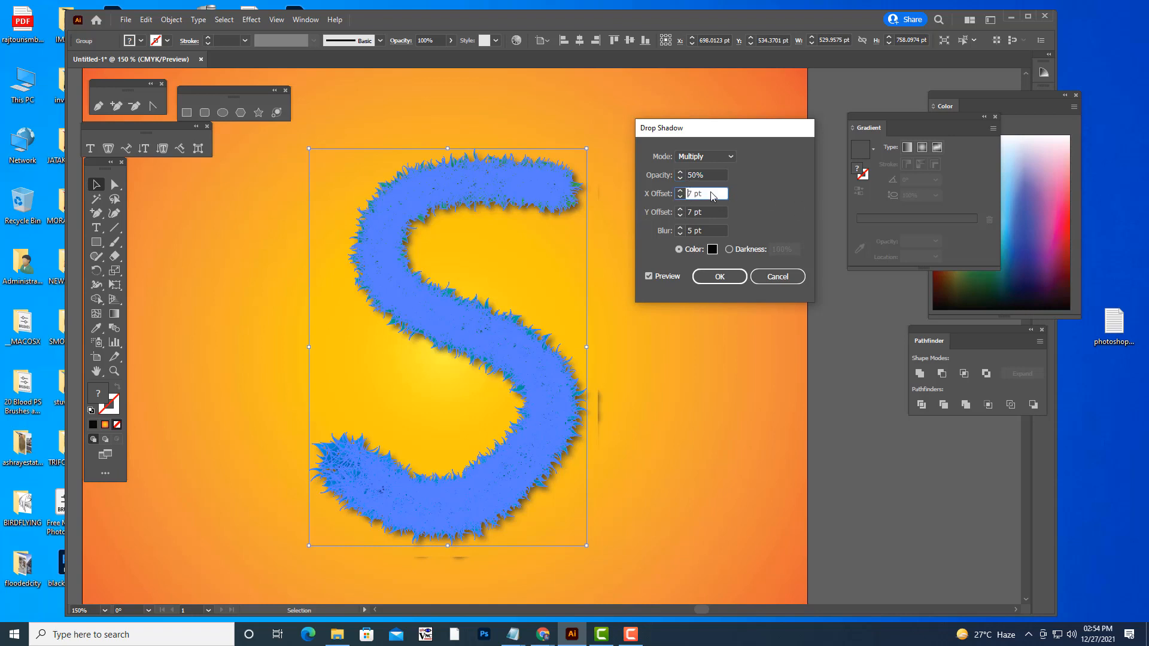
pyautogui.press('Up')
pyautogui.press('Up')
pyautogui.press('Up')
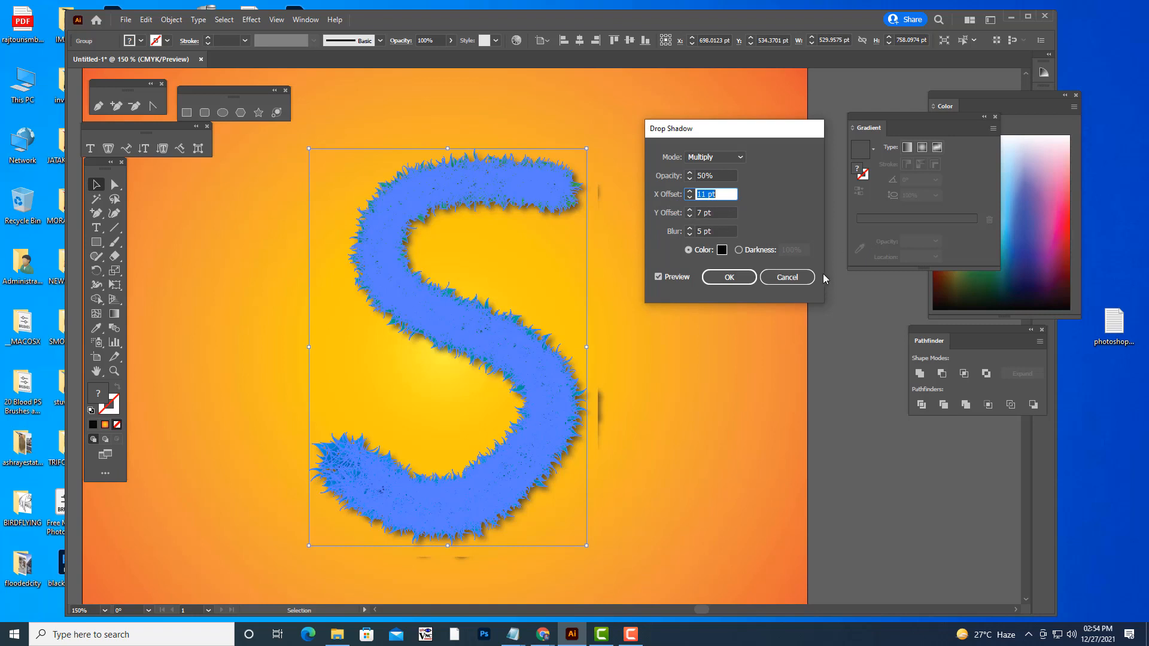
pyautogui.click(800, 280)
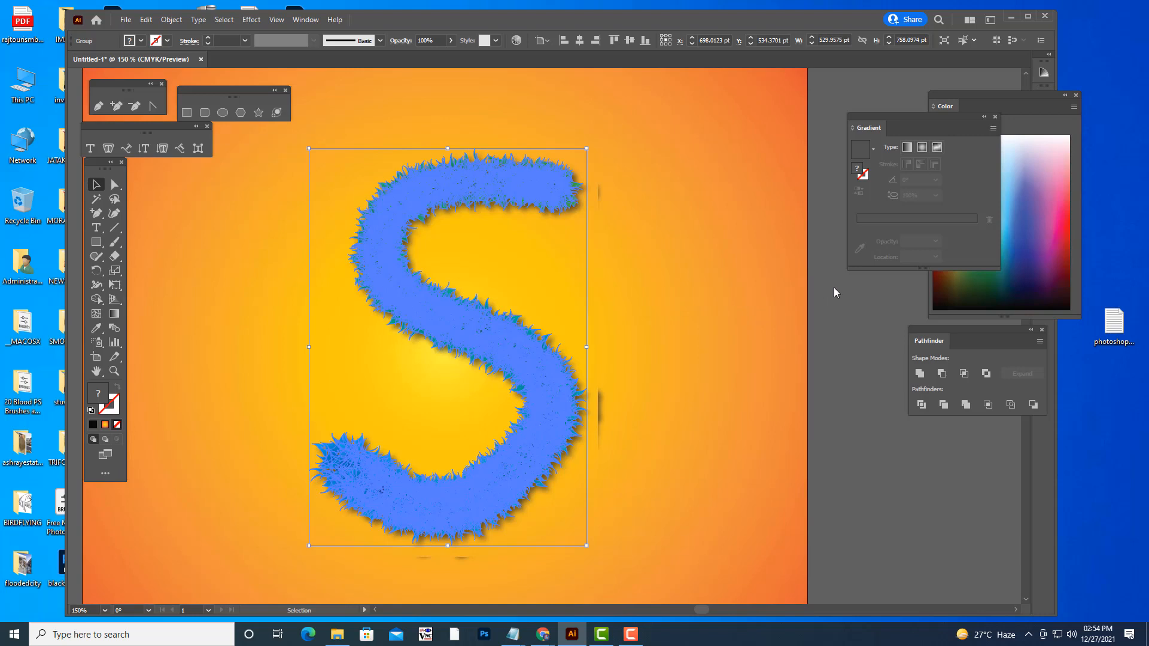
pyautogui.click(694, 221)
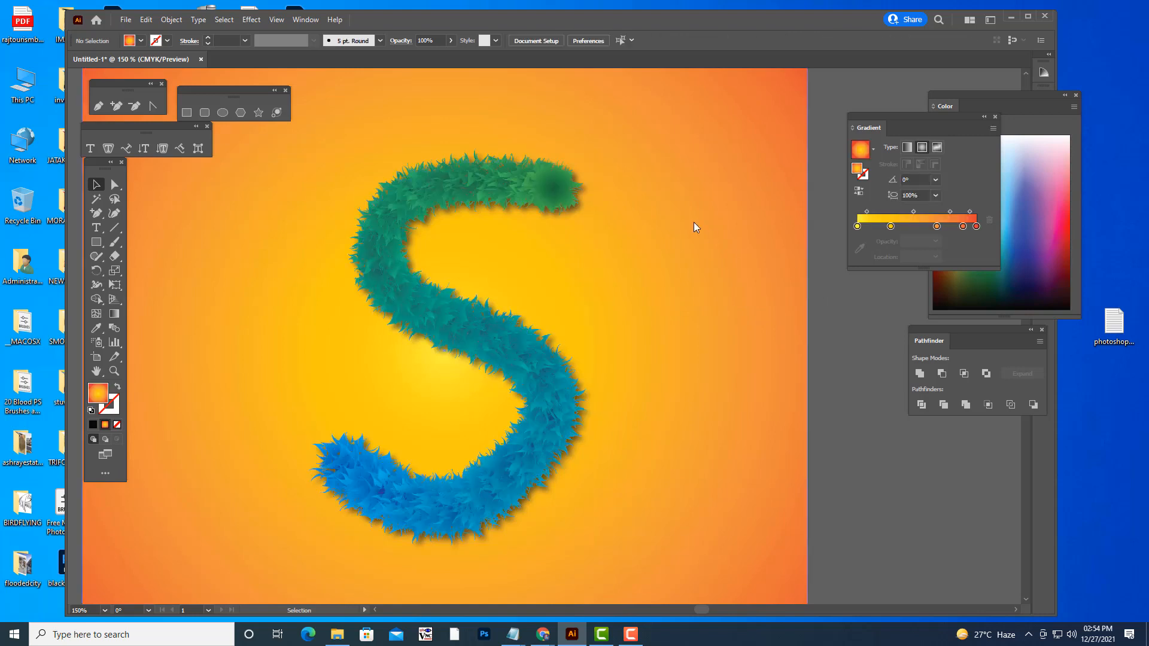
# - Minimise Illustrator, open New Text Document (2).txt from the desktop in Notepad and move its window clear of the desktop icons
pyautogui.hotkey('ctrl', '-')
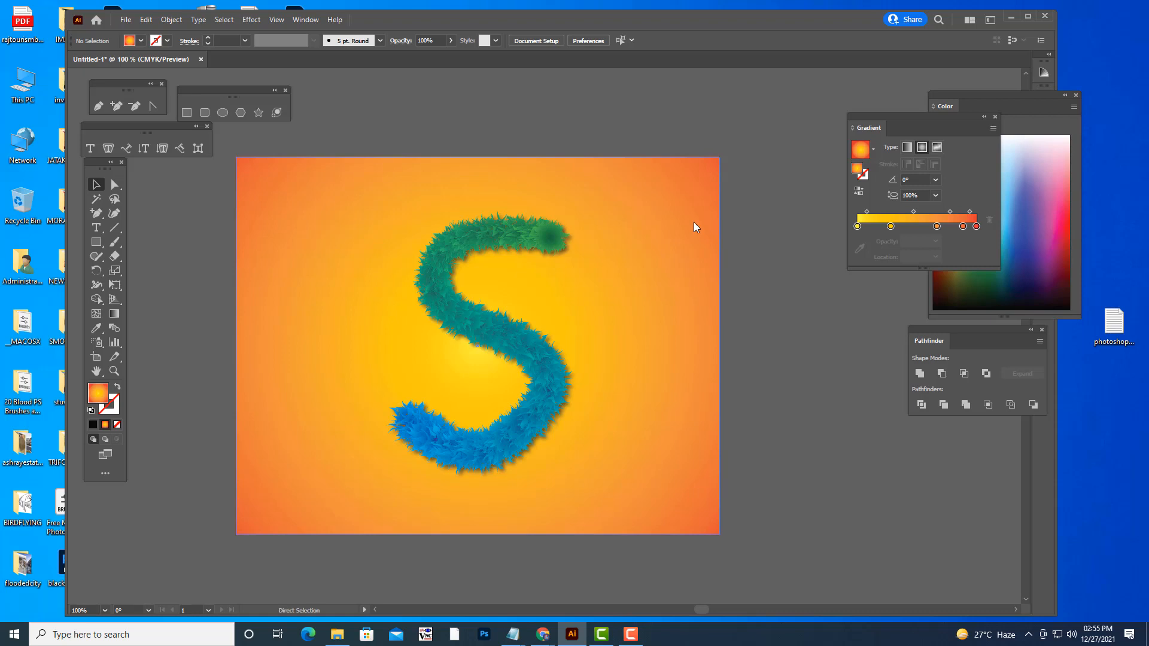
pyautogui.hotkey('ctrl', '=')
pyautogui.hotkey('ctrl', '=')
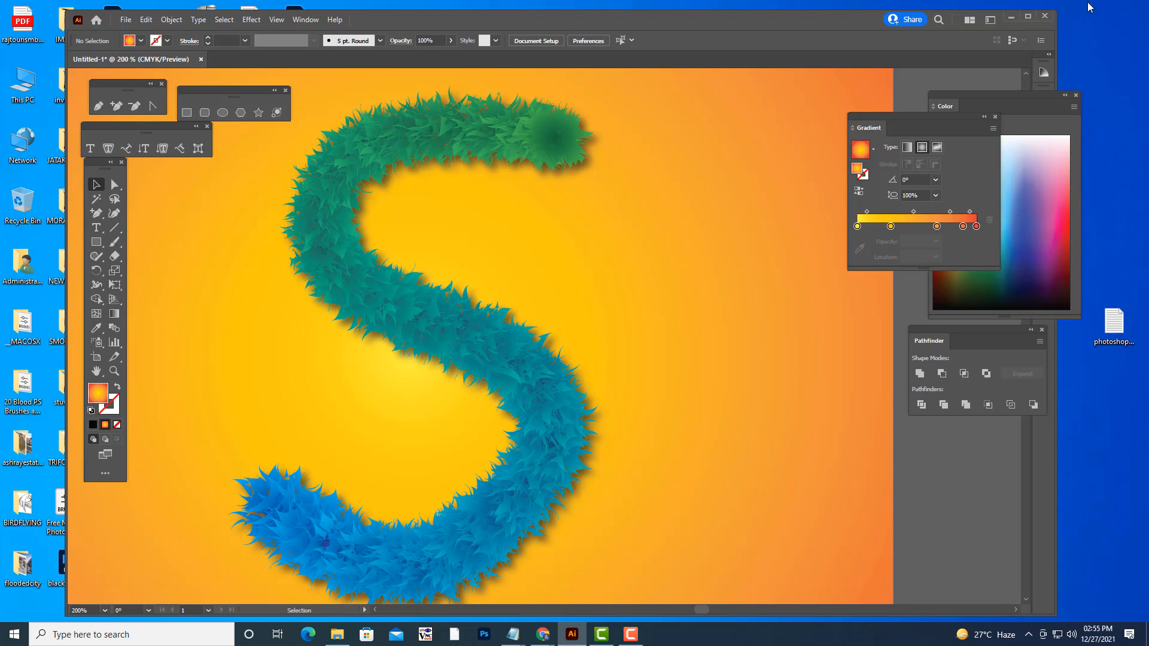
pyautogui.moveTo(916, 113); pyautogui.dragTo(879, 98)
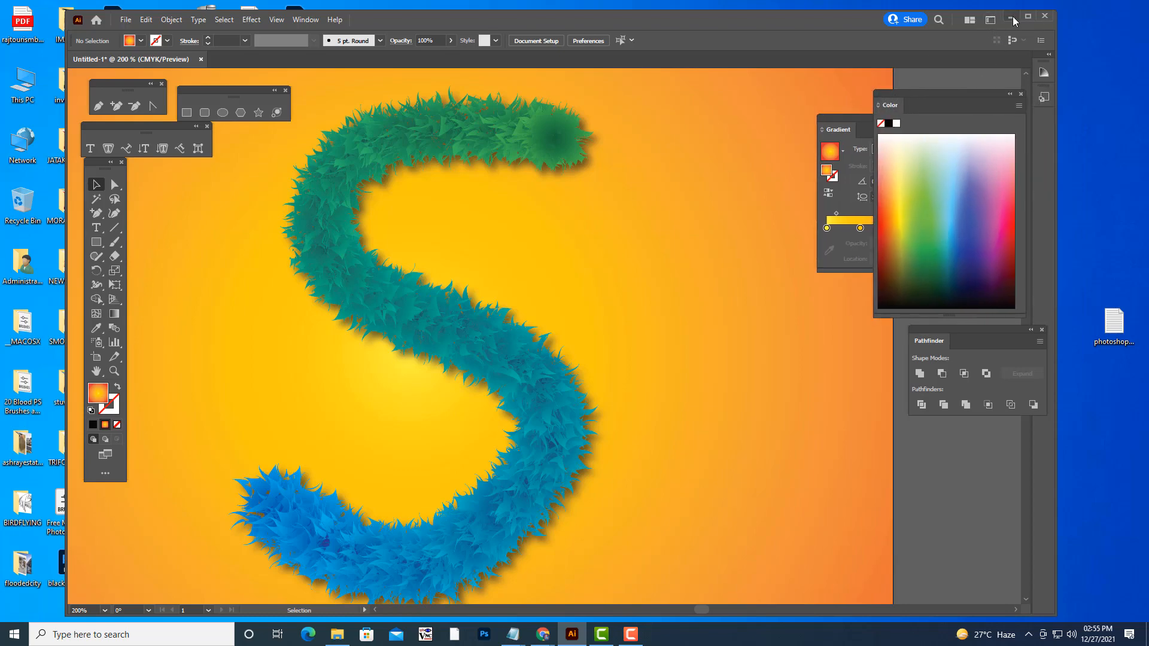
pyautogui.click(1011, 16)
pyautogui.doubleClick(341, 323)
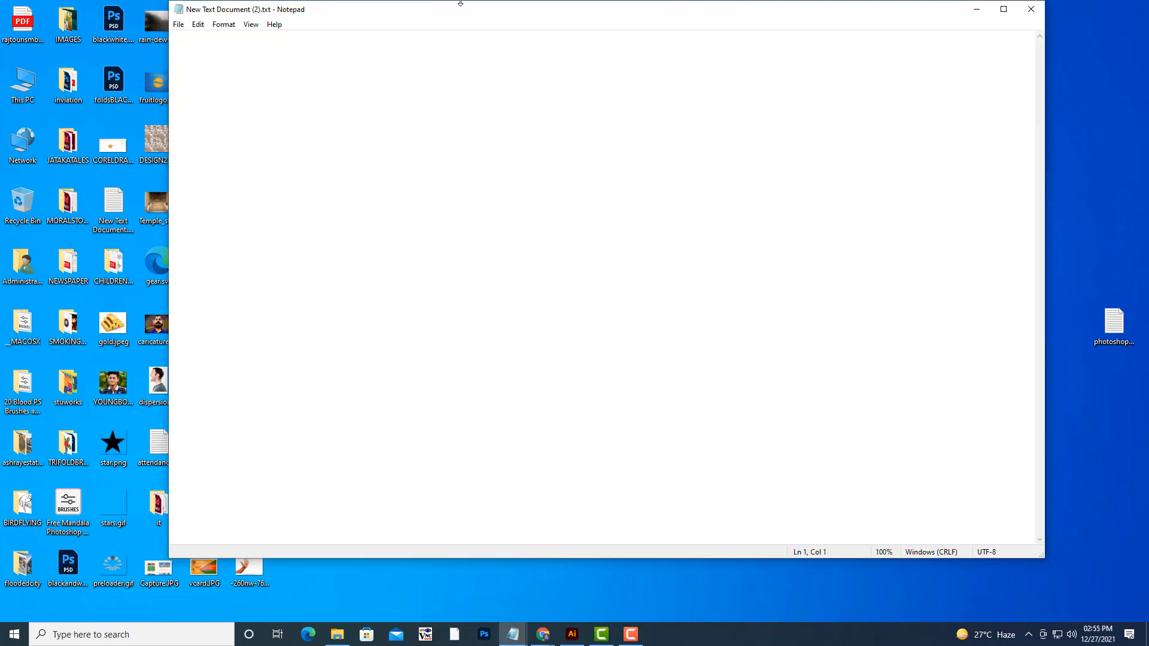
pyautogui.moveTo(460, 3); pyautogui.dragTo(644, 61)
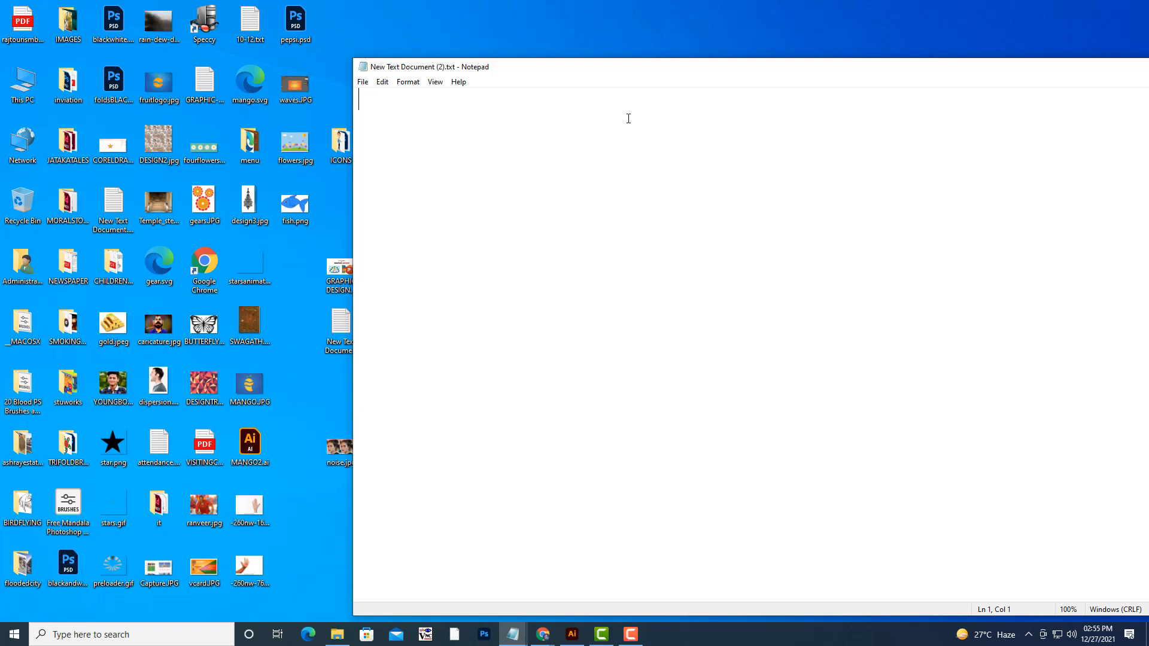
# - Write USE THE WORD GARDEN VILLA on the second line of the text document
pyautogui.press('Return')
pyautogui.write('USE')
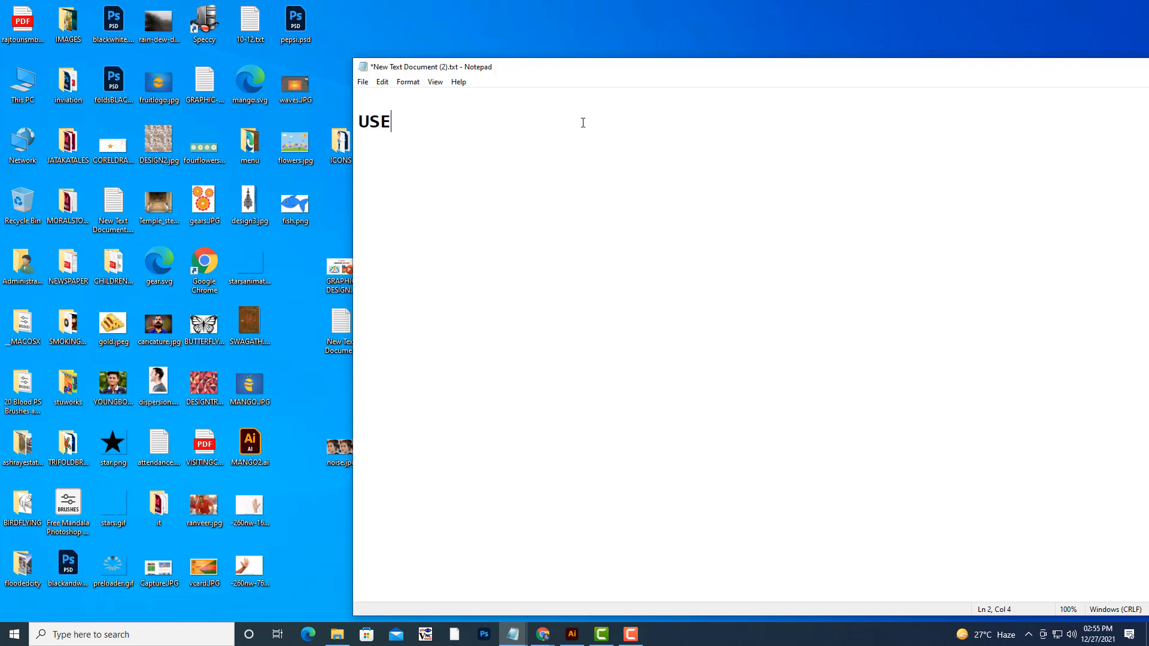
pyautogui.write(' THE WORD V')
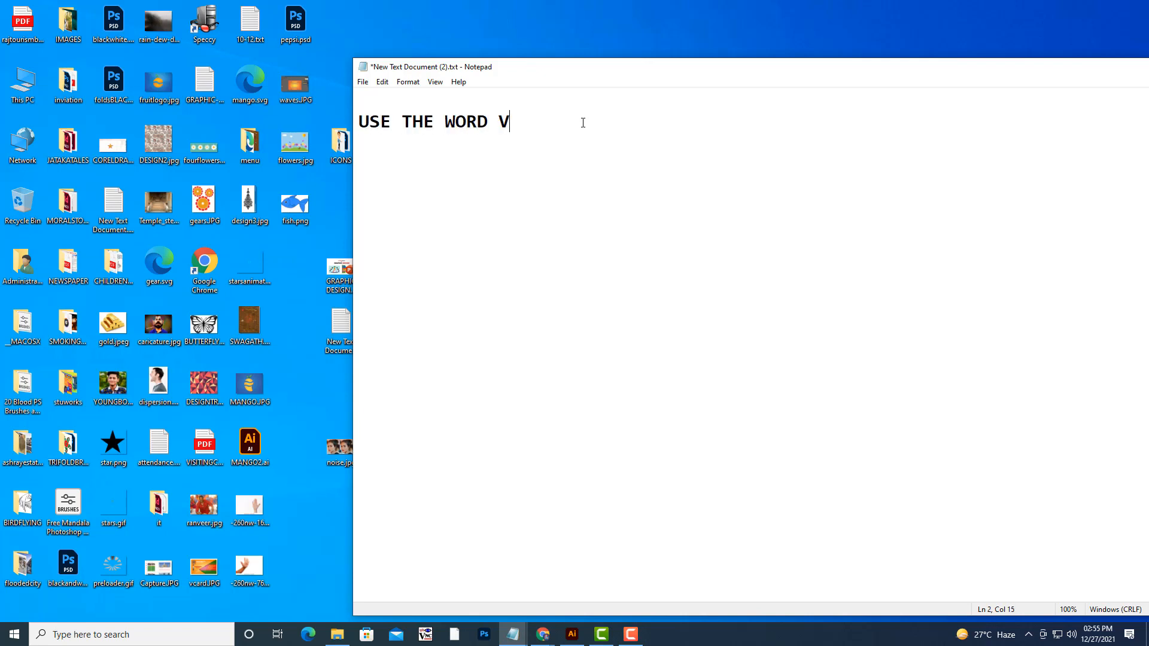
pyautogui.press('BackSpace')
pyautogui.write('GARDEN VILLA')
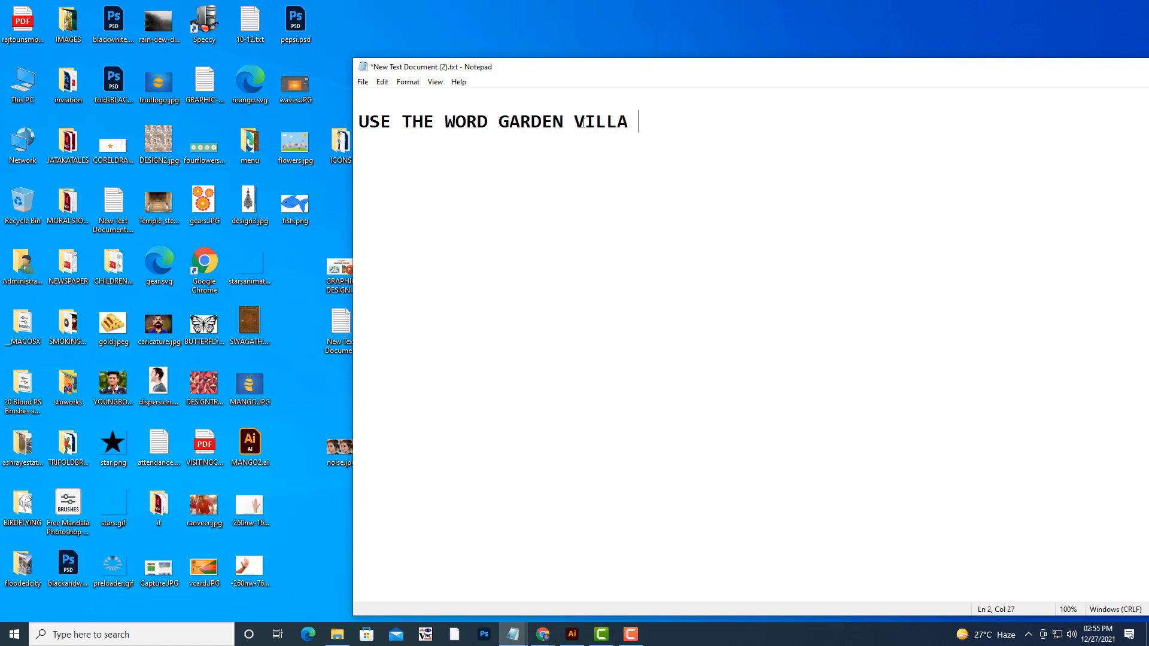
# - Enclose GARDEN VILLA in single quotation marks and add the word ONLY at the end of the line
pyautogui.press('Left')
pyautogui.press('Left')
pyautogui.press('Left')
pyautogui.press('Left')
pyautogui.press('Left')
pyautogui.press('Left')
pyautogui.press('Left')
pyautogui.press('Left')
pyautogui.press('Left')
pyautogui.press('Left')
pyautogui.press('Left')
pyautogui.press('Left')
pyautogui.press('Left')
pyautogui.write("'")
pyautogui.press('Right')
pyautogui.press('Right')
pyautogui.press('Right')
pyautogui.press('Right')
pyautogui.press('Right')
pyautogui.press('Right')
pyautogui.press('Right')
pyautogui.press('Right')
pyautogui.press('Right')
pyautogui.press('Right')
pyautogui.press('Right')
pyautogui.press('Right')
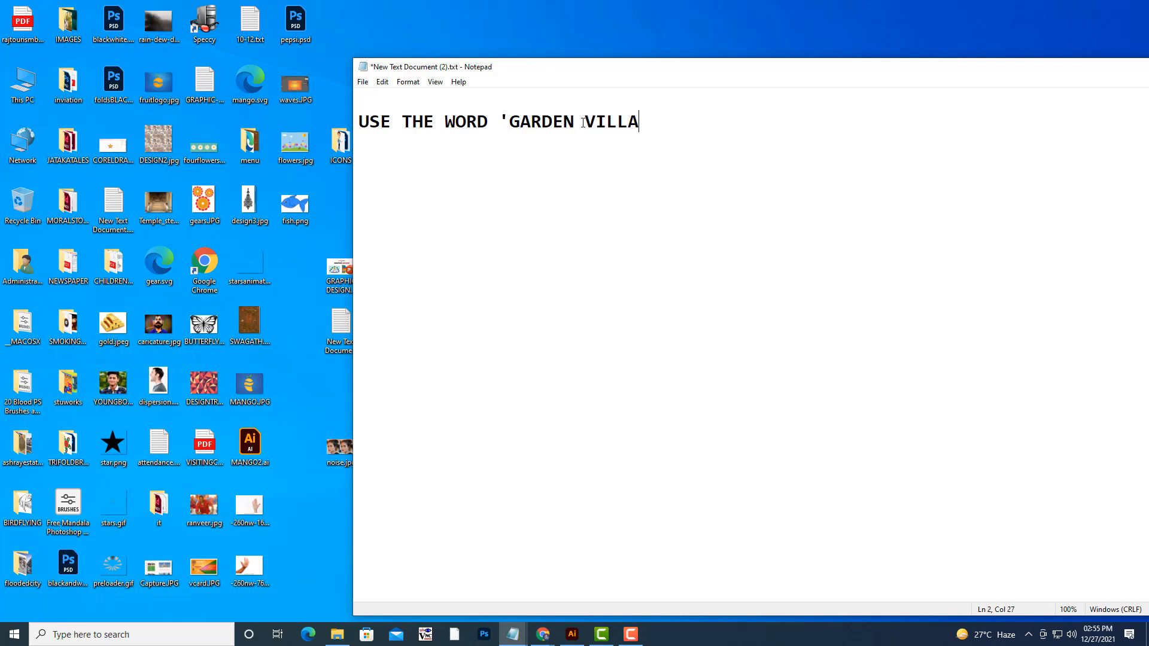
pyautogui.write("'")
pyautogui.press('Right')
pyautogui.write('ONLY')
# - Add a new line reading APPLY THE BLEND OPTION ON LETTER 'G'
pyautogui.press('Return')
pyautogui.write('APPLY T')
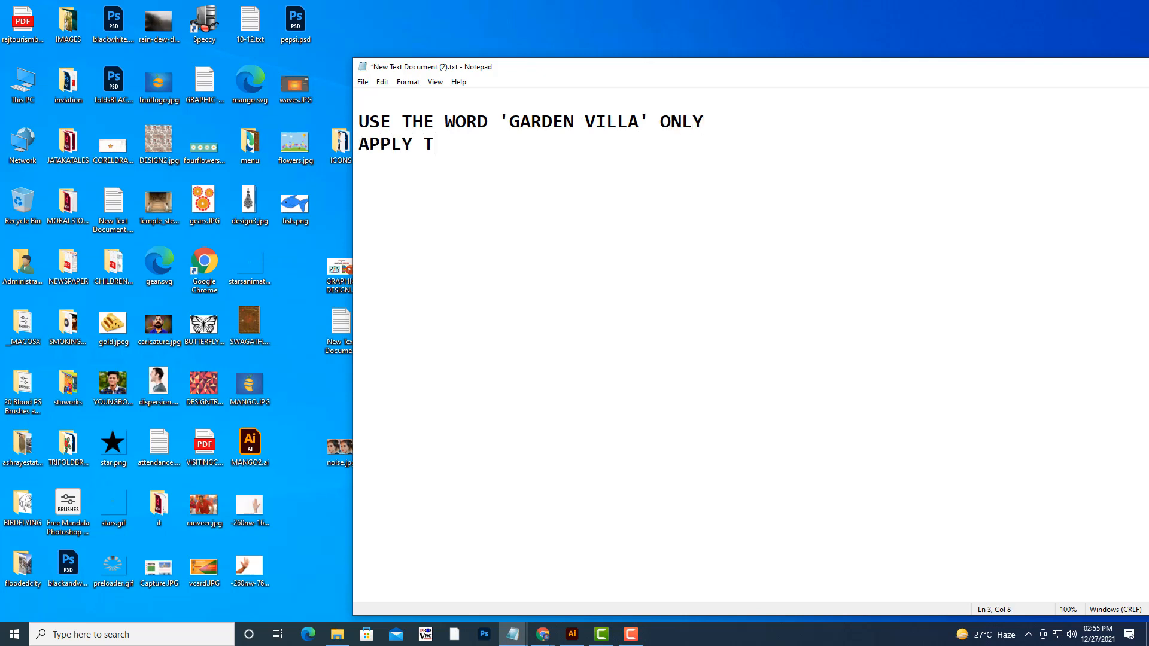
pyautogui.write('HE BLEND')
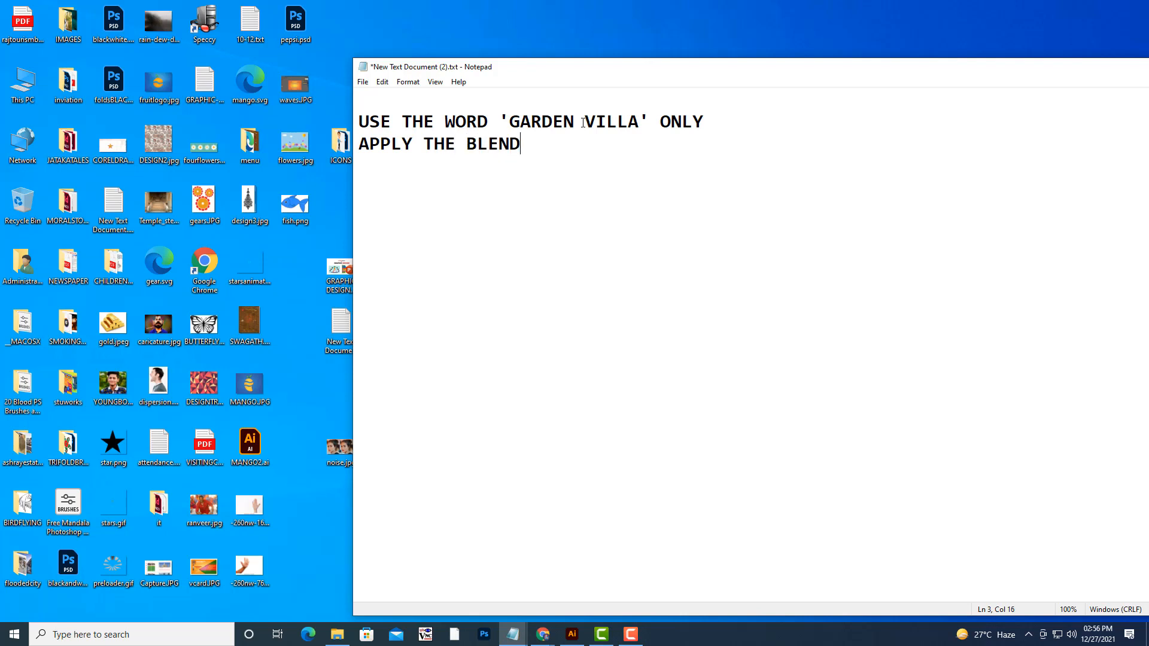
pyautogui.write(' OPTION ON LETTER g')
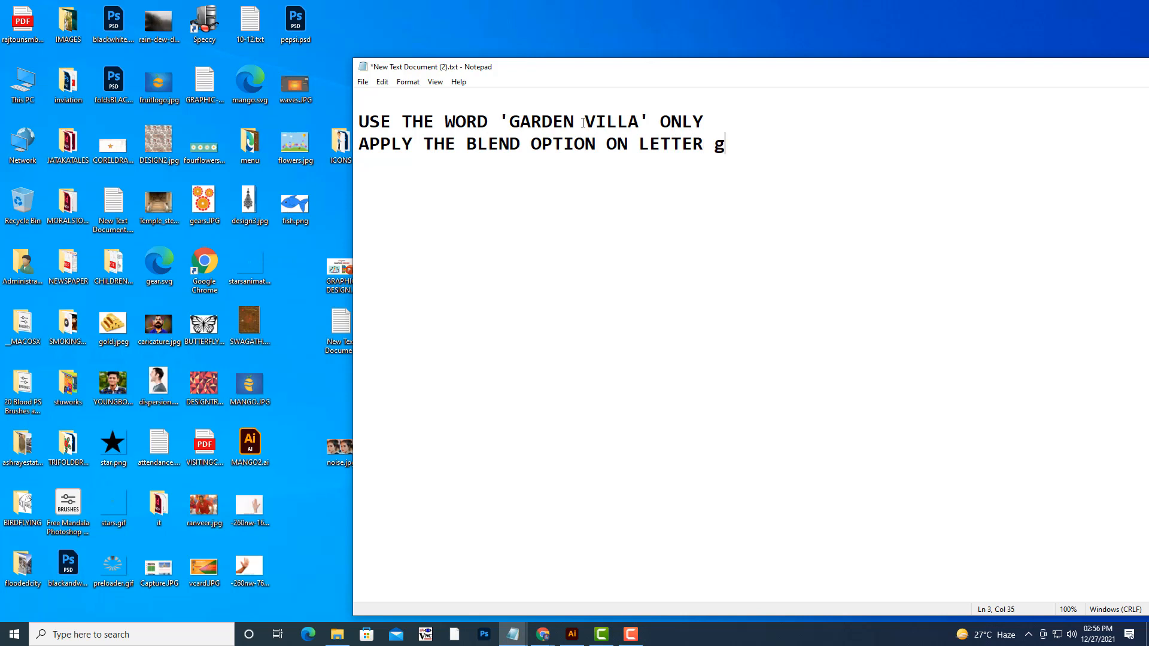
pyautogui.press('BackSpace')
pyautogui.write('G')
pyautogui.write("''")
pyautogui.press('BackSpace')
pyautogui.press('Right')
pyautogui.write("'")
pyautogui.moveTo(520, 122); pyautogui.dragTo(640, 120)
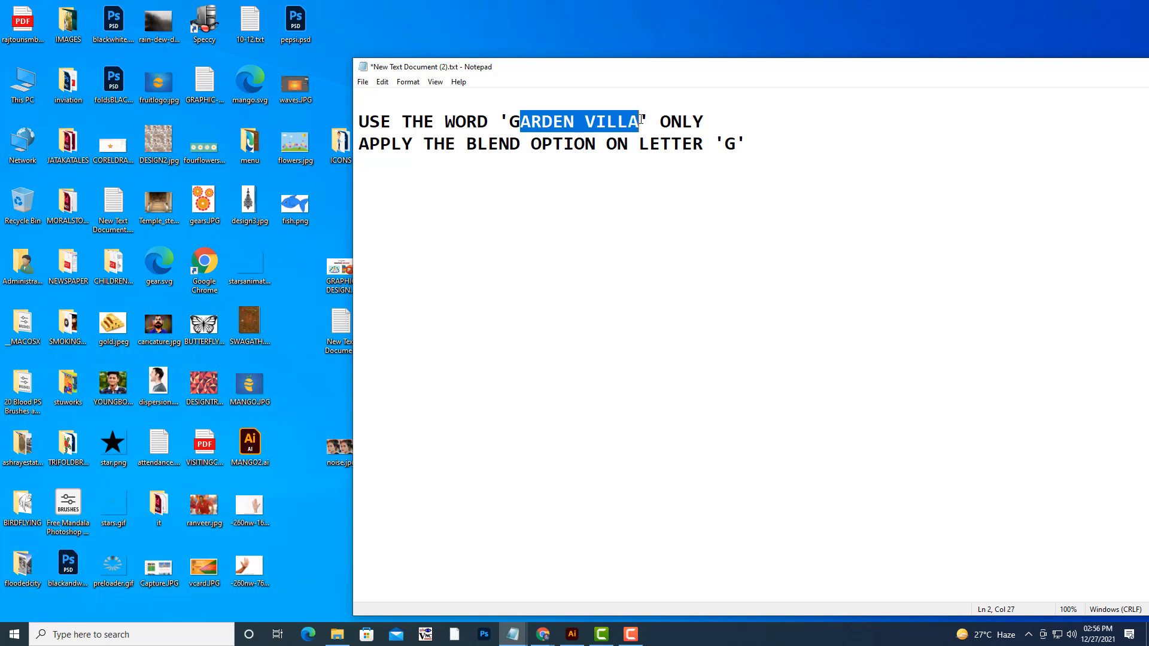
pyautogui.moveTo(520, 120); pyautogui.dragTo(641, 119)
pyautogui.moveTo(520, 122); pyautogui.dragTo(513, 122)
pyautogui.click(761, 168)
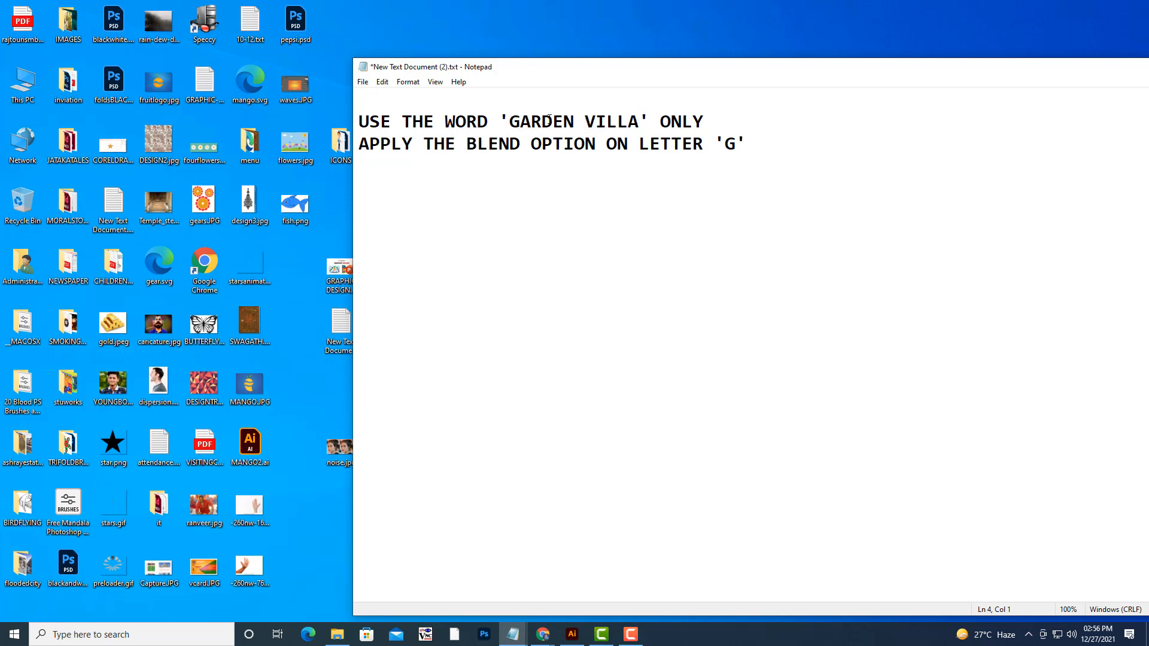
# - Add the line CREATE G WITH PEN TOOL below the blend instruction
pyautogui.click(771, 142)
pyautogui.press('Return')
pyautogui.write('CRETE')
pyautogui.press('BackSpace')
pyautogui.press('BackSpace')
pyautogui.write('ATE G')
pyautogui.press('BackSpace')
pyautogui.write('TE G WITH PEN ')
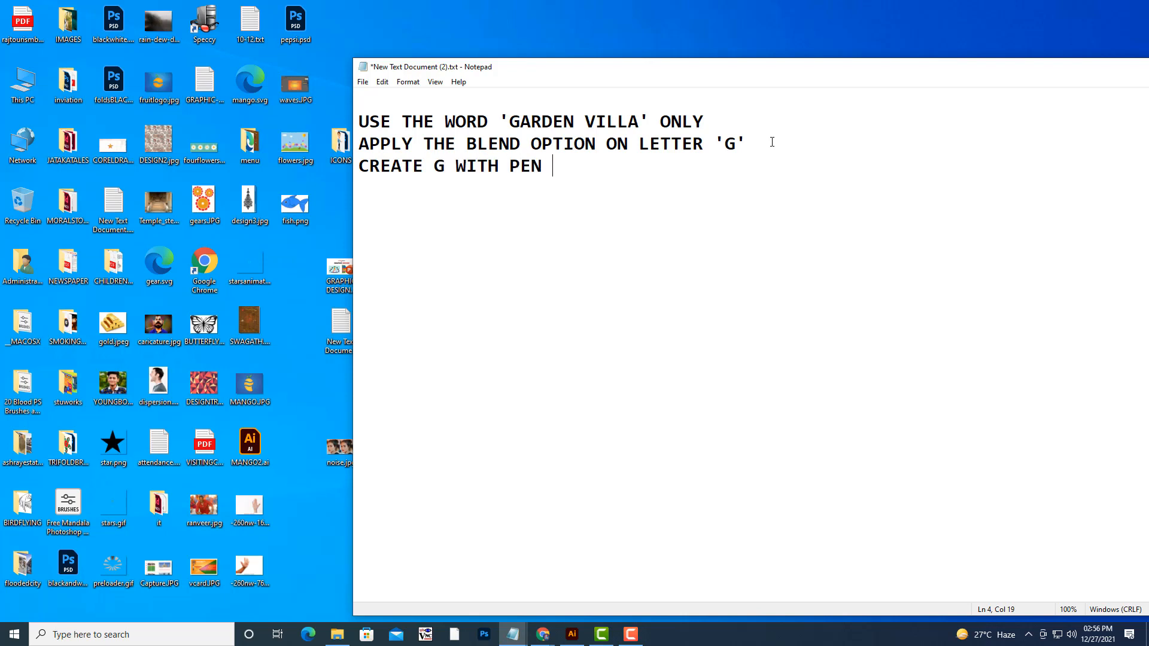
pyautogui.write('TOOL')
# - Add a fourth instruction line reading AND BACKGROUND HAS TO BE GRASS BACKGROUND
pyautogui.press('Return')
pyautogui.write('AND')
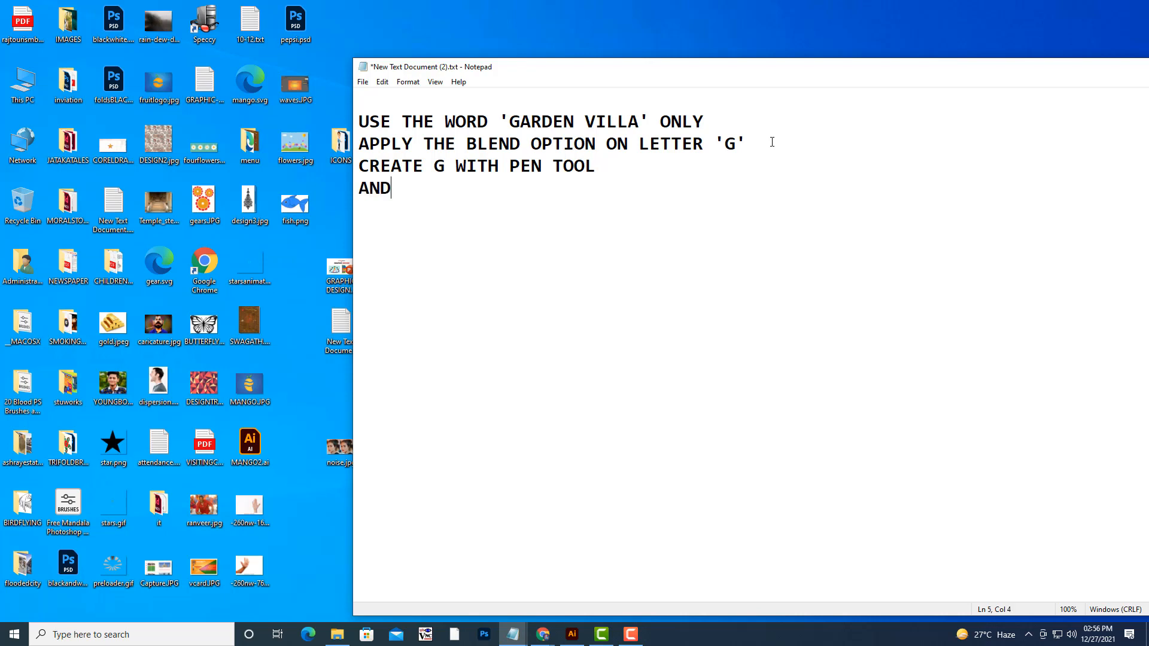
pyautogui.write(' BACKGROUND ')
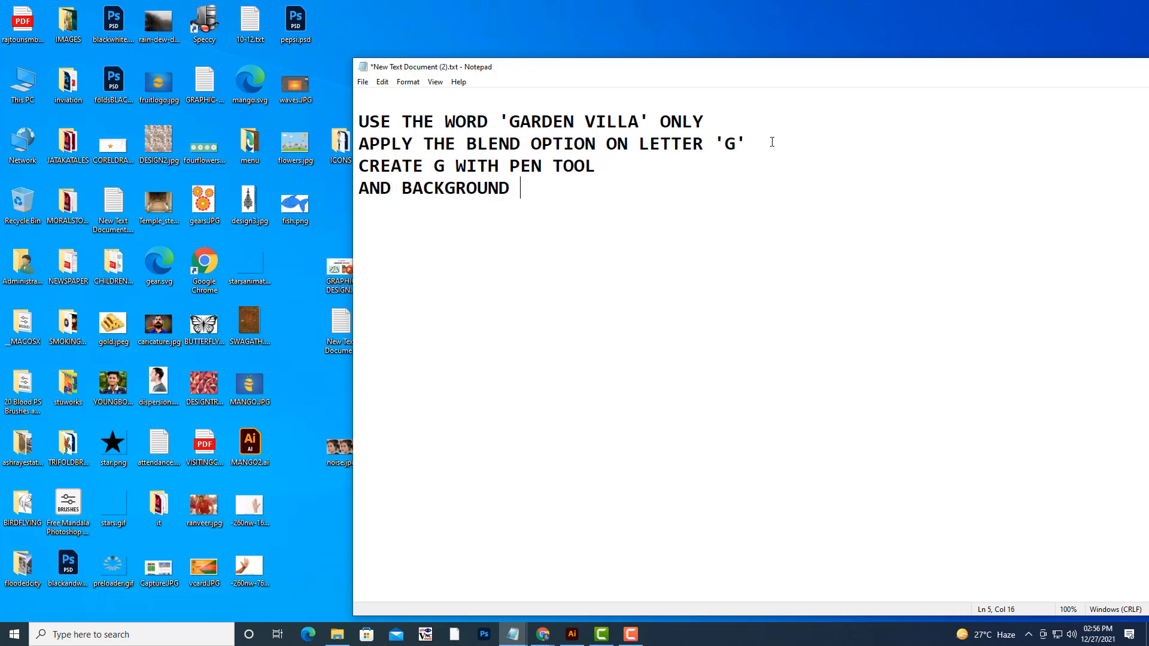
pyautogui.write('HAS TO BE ')
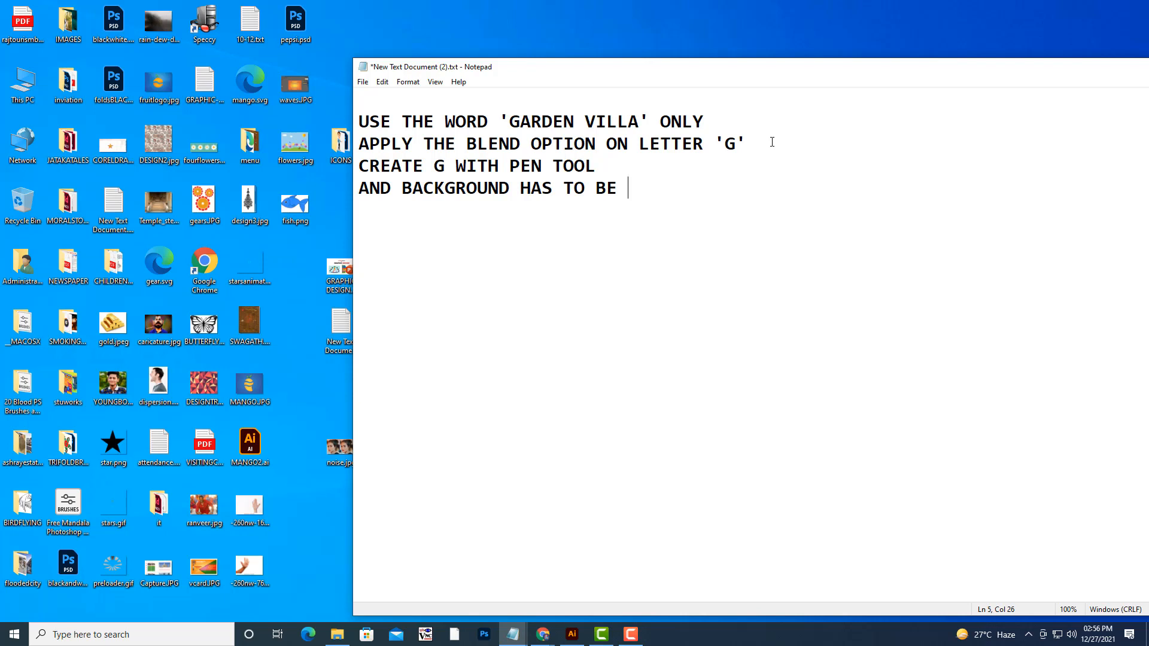
pyautogui.write('GRASS BACKG')
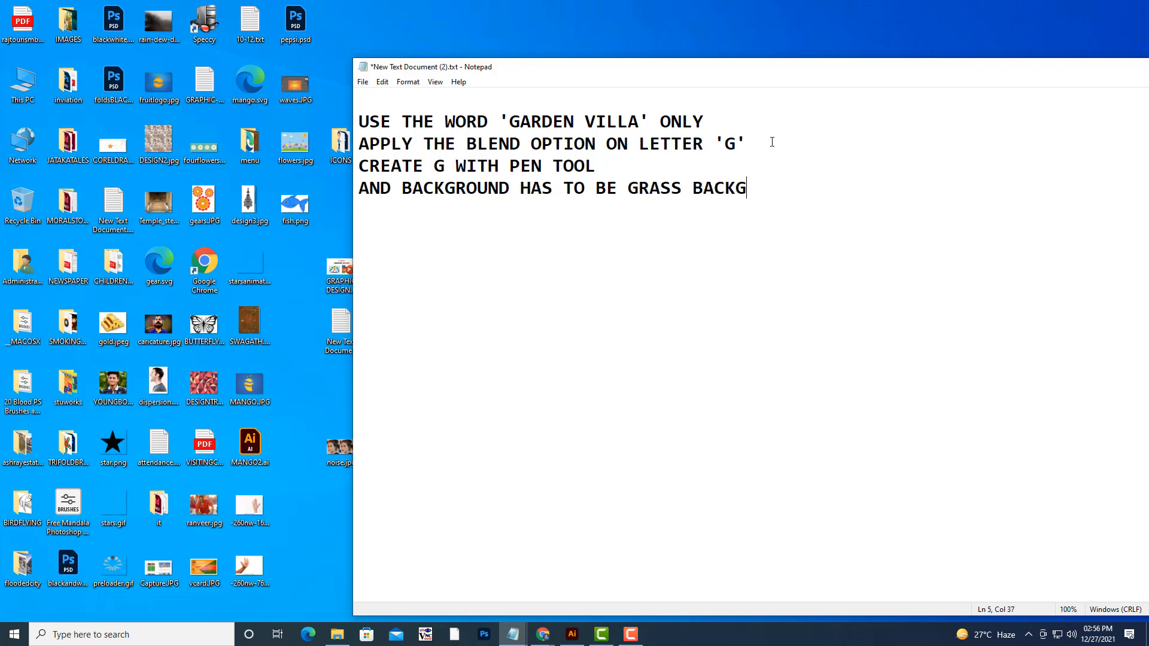
pyautogui.write('ROUND')
# - Insert the word GREEN before GRASS in the background instruction
pyautogui.press('Left')
pyautogui.press('Left')
pyautogui.press('Left')
pyautogui.press('Left')
pyautogui.press('Left')
pyautogui.press('Left')
pyautogui.press('Left')
pyautogui.press('Left')
pyautogui.press('Left')
pyautogui.press('Left')
pyautogui.press('Left')
pyautogui.press('Left')
pyautogui.press('Left')
pyautogui.press('Left')
pyautogui.press('Left')
pyautogui.press('Left')
pyautogui.write('GREEN')
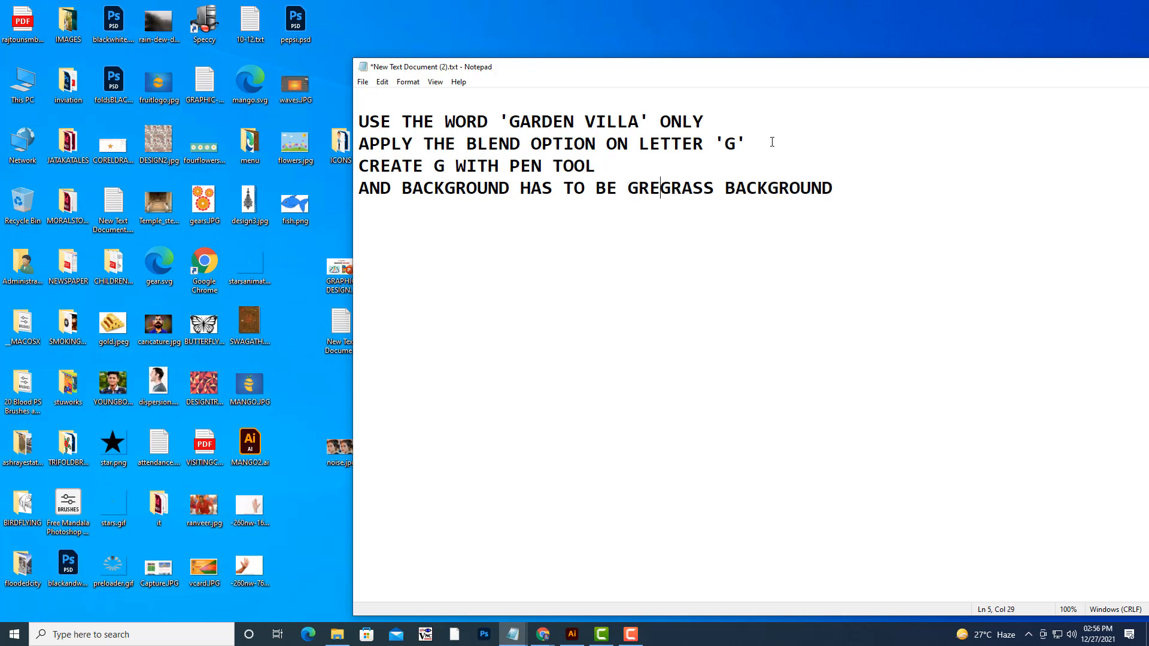
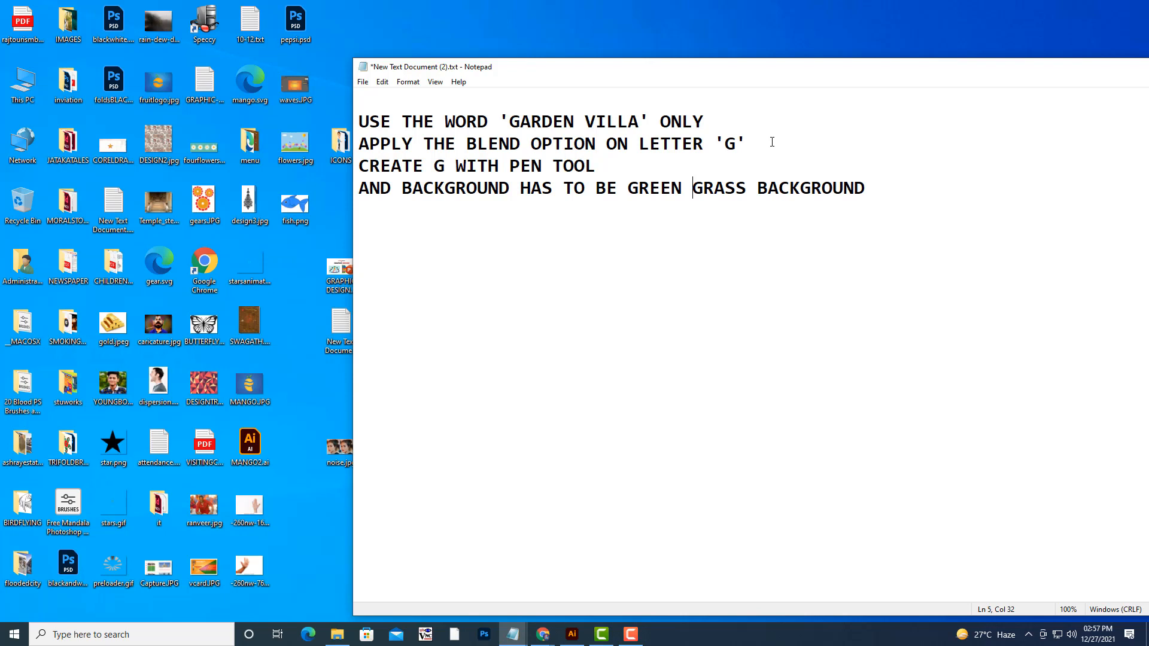
# - Minimise the Notepad document and switch back to the furry S artwork in Illustrator
pyautogui.moveTo(1119, 72); pyautogui.dragTo(1093, 48)
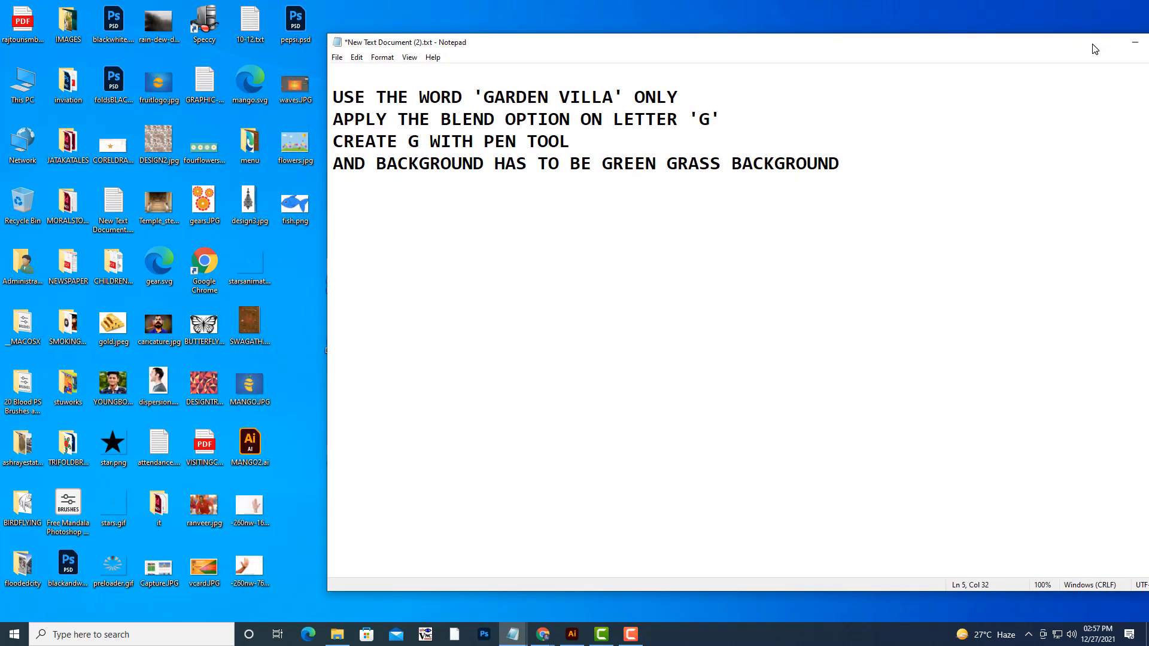
pyautogui.click(1135, 43)
pyautogui.click(571, 634)
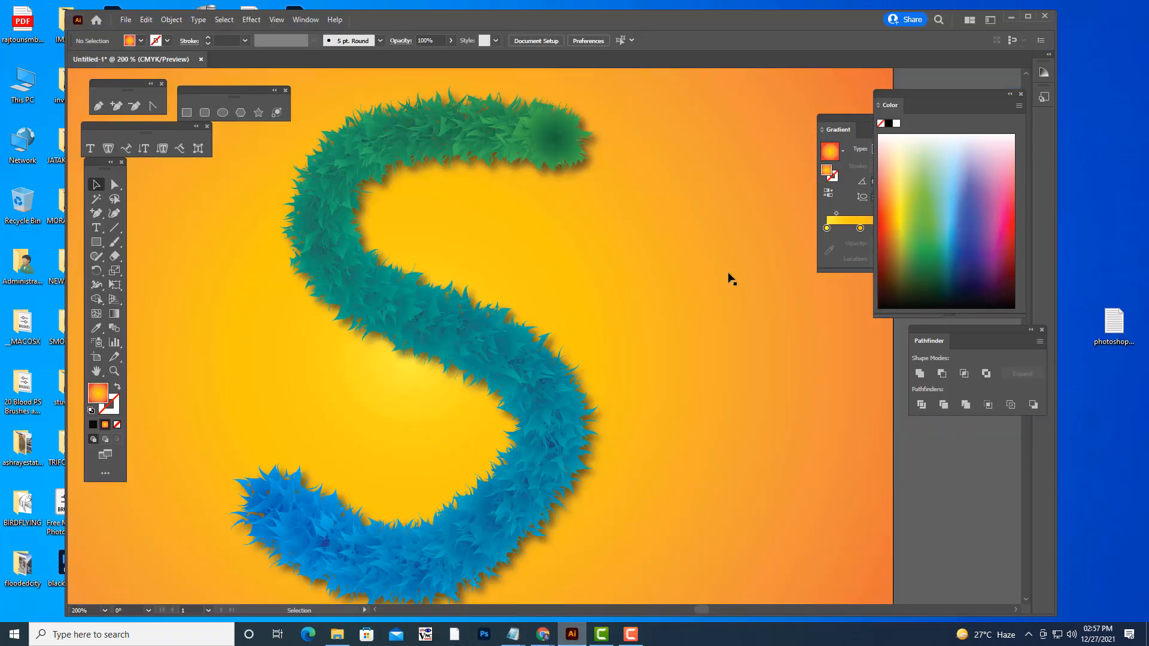
pyautogui.scroll(-1, 754, 199)
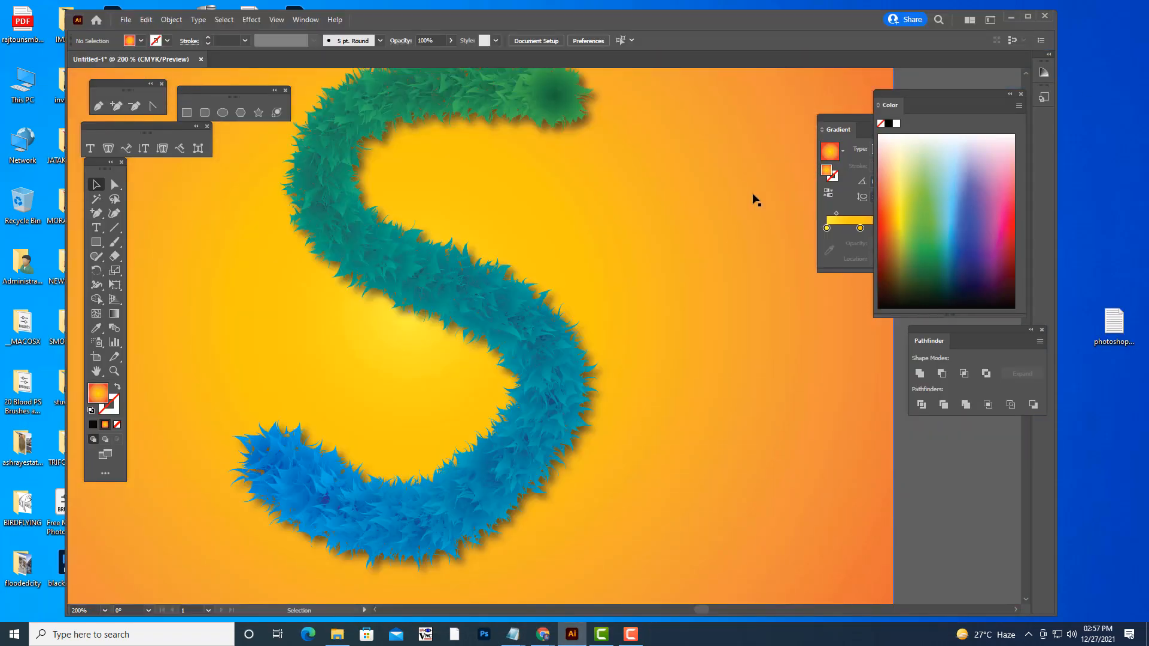
# - Switch to Chrome and search Google Images for grass background in a new tab
pyautogui.hotkey('ctrl', '-')
pyautogui.hotkey('ctrl', '-')
pyautogui.hotkey('ctrl', '-')
pyautogui.hotkey('ctrl', '+')
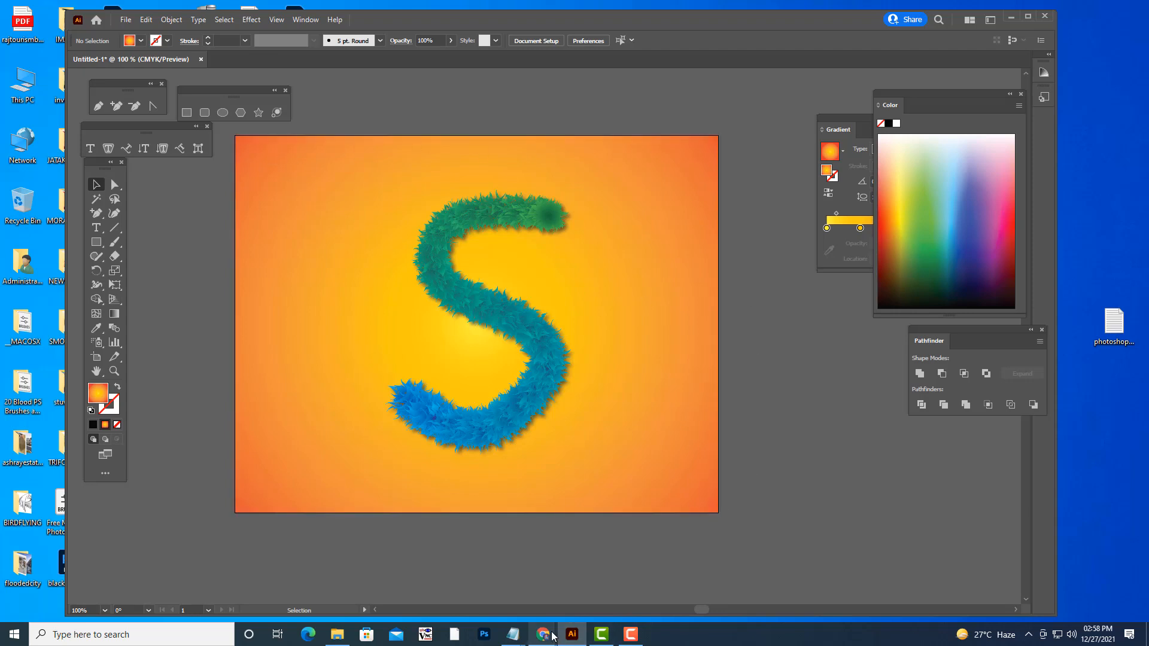
pyautogui.click(519, 549)
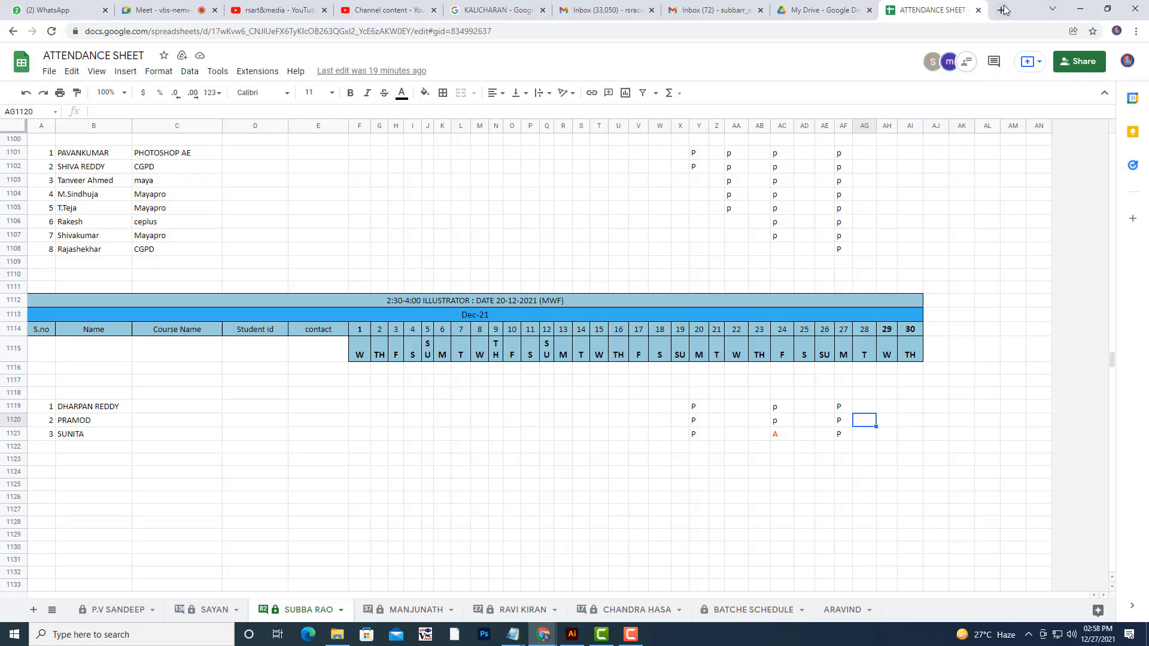
pyautogui.click(1003, 9)
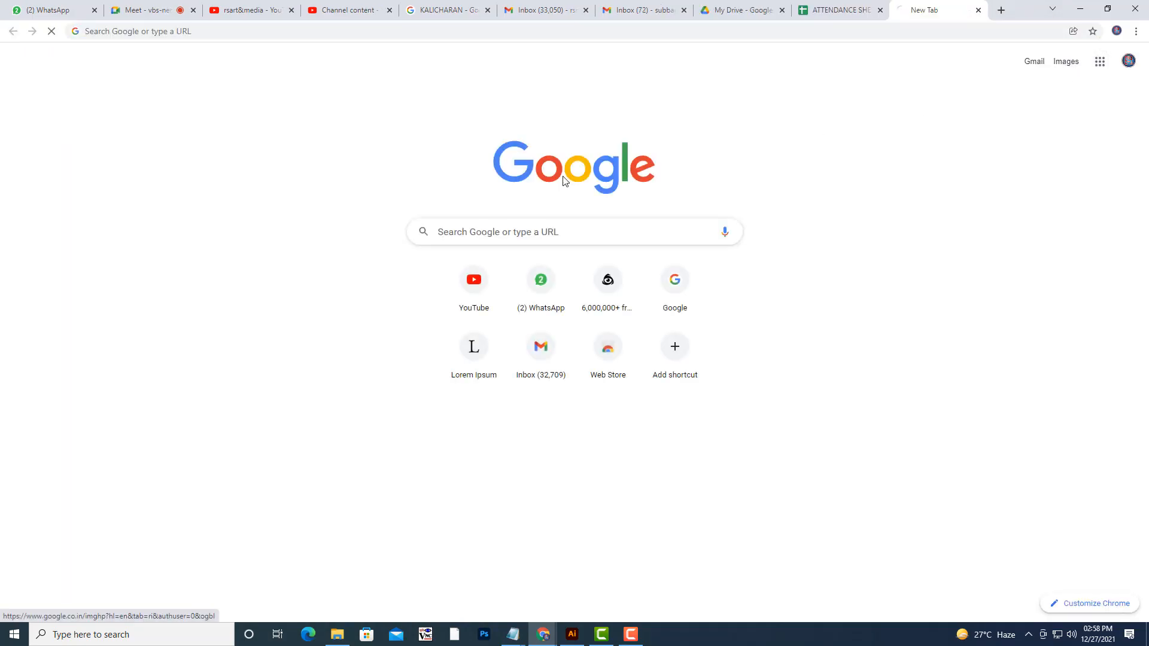
pyautogui.click(499, 282)
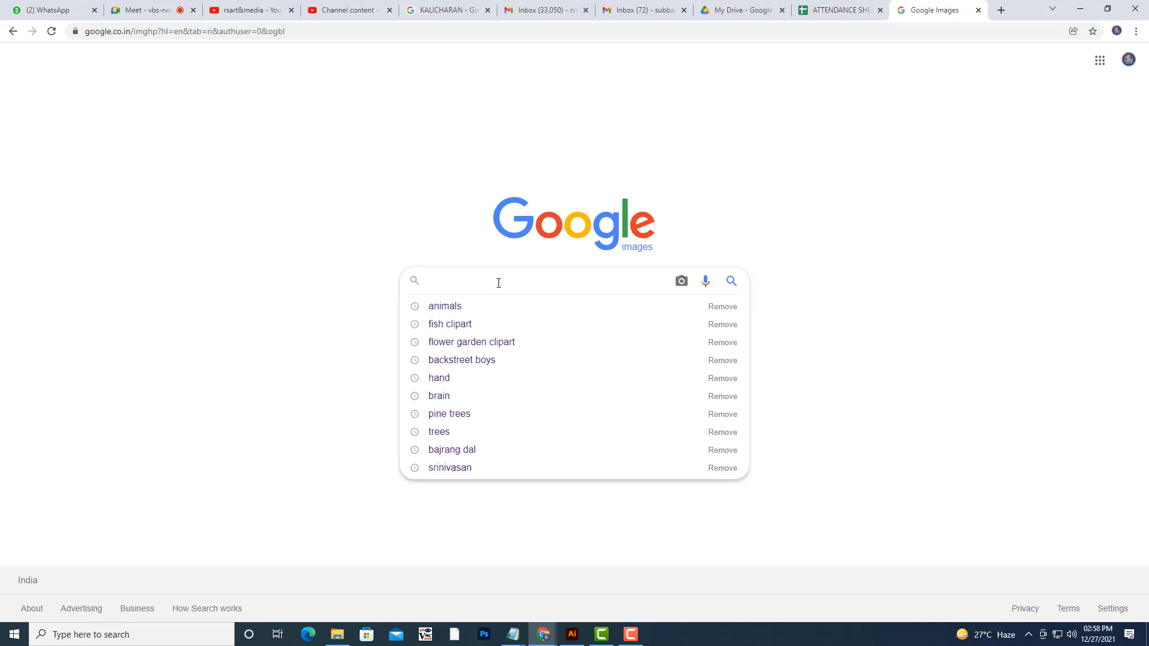
pyautogui.write('GRASS BACKG')
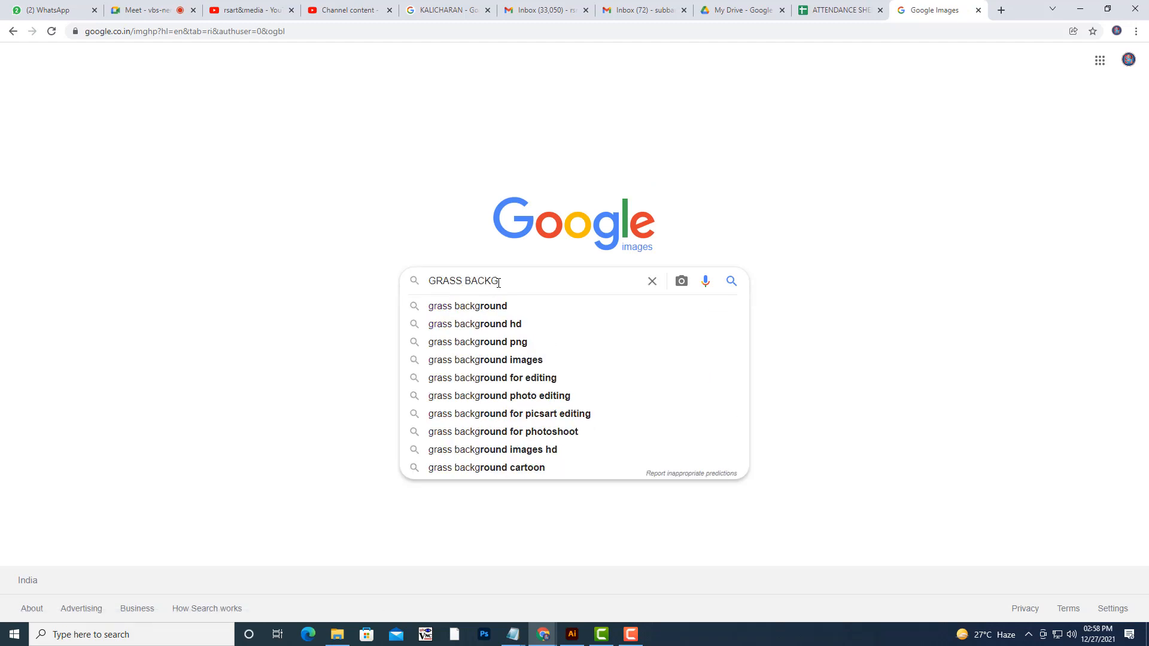
pyautogui.press('Down')
pyautogui.press('Return')
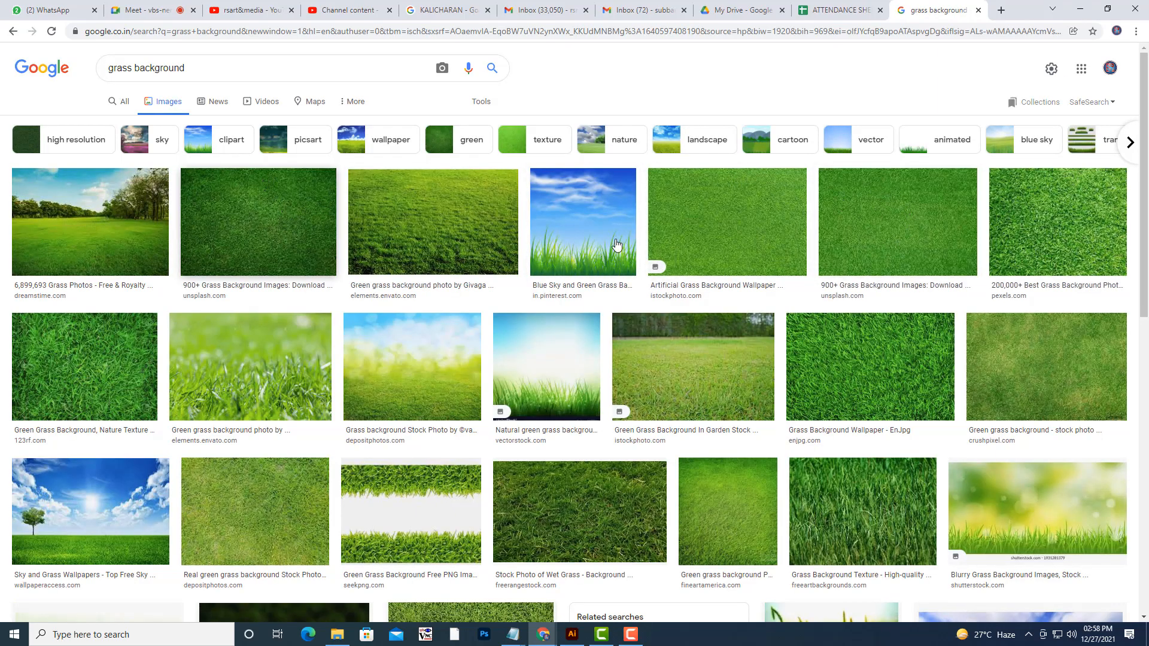
# - Preview several green grass images from the results, and minimise the browser to return to Illustrator
pyautogui.click(951, 240)
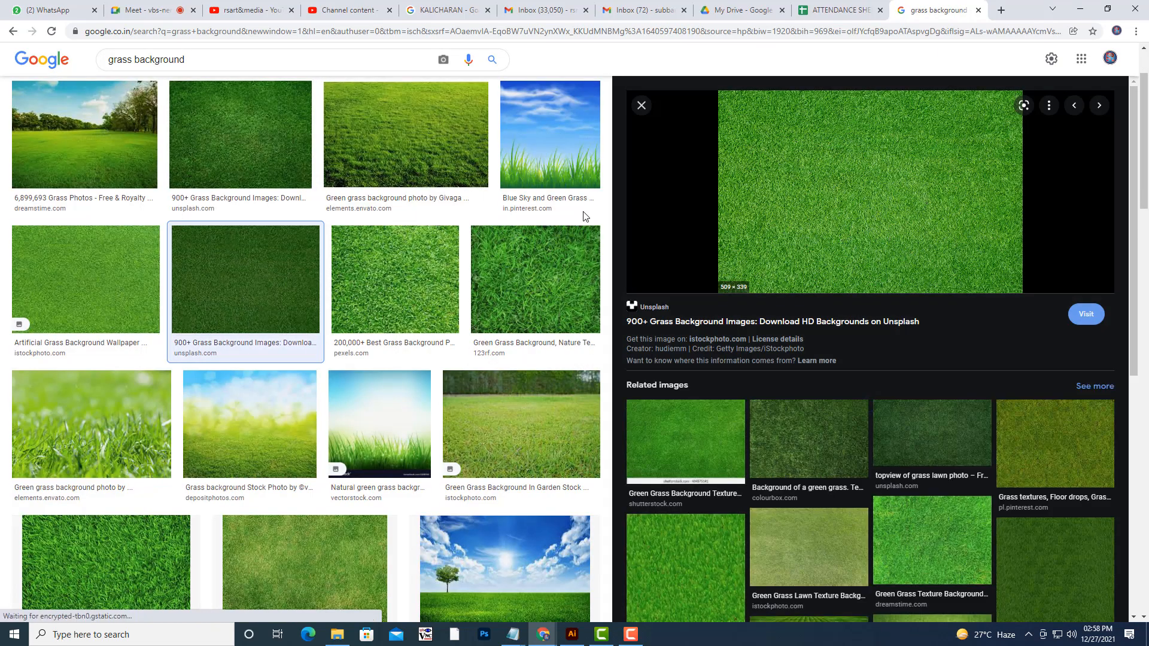
pyautogui.click(233, 140)
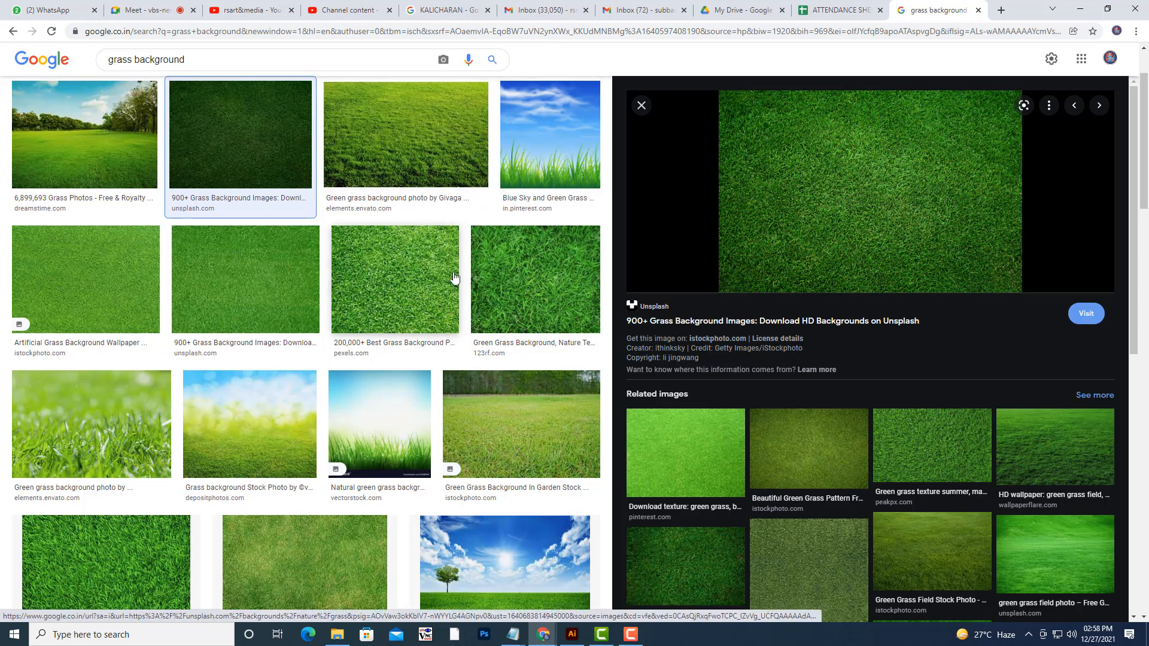
pyautogui.click(410, 146)
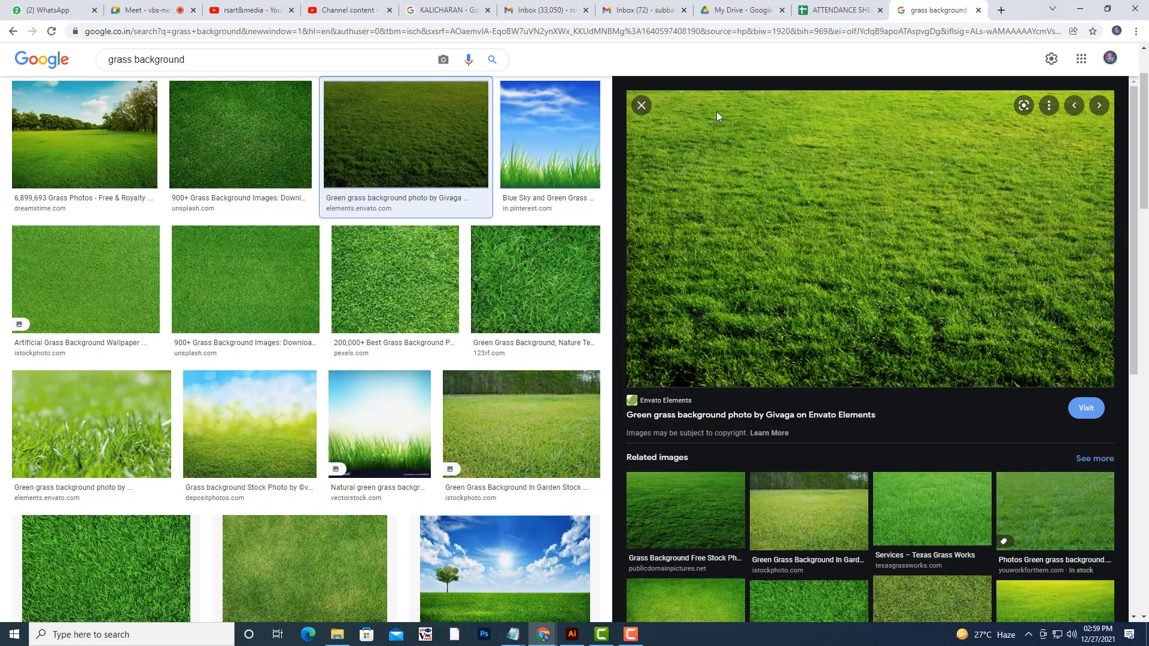
pyautogui.click(1080, 9)
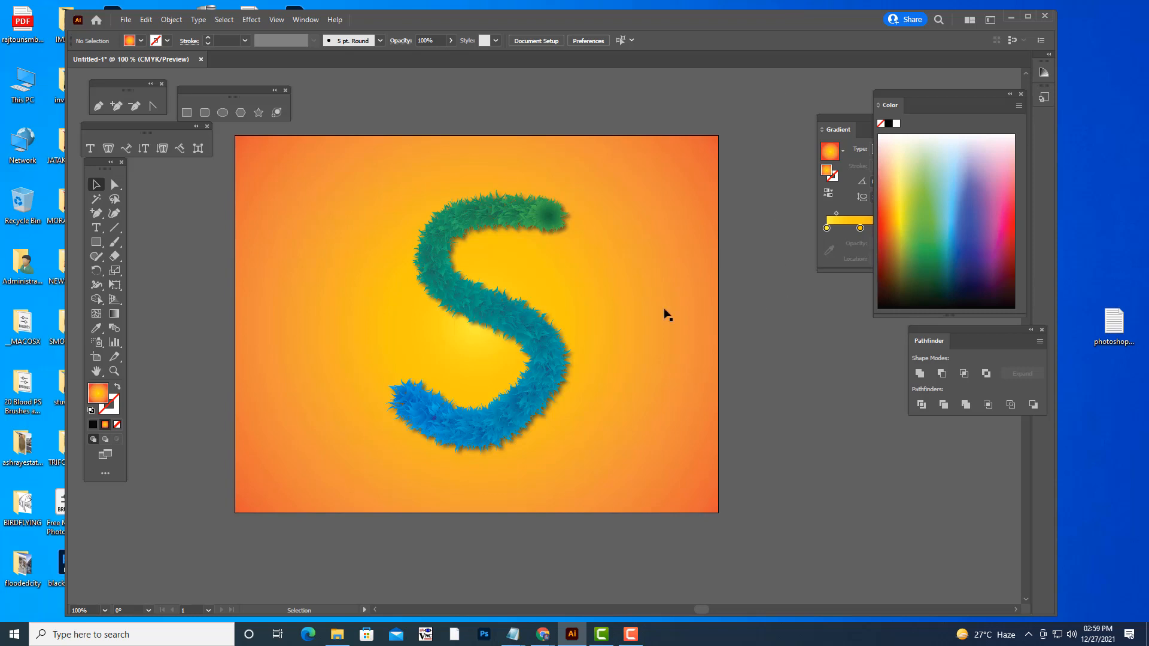
# - Delete the furry S and the orange gradient background rectangle so the artboard is empty
pyautogui.click(552, 322)
pyautogui.click(448, 210)
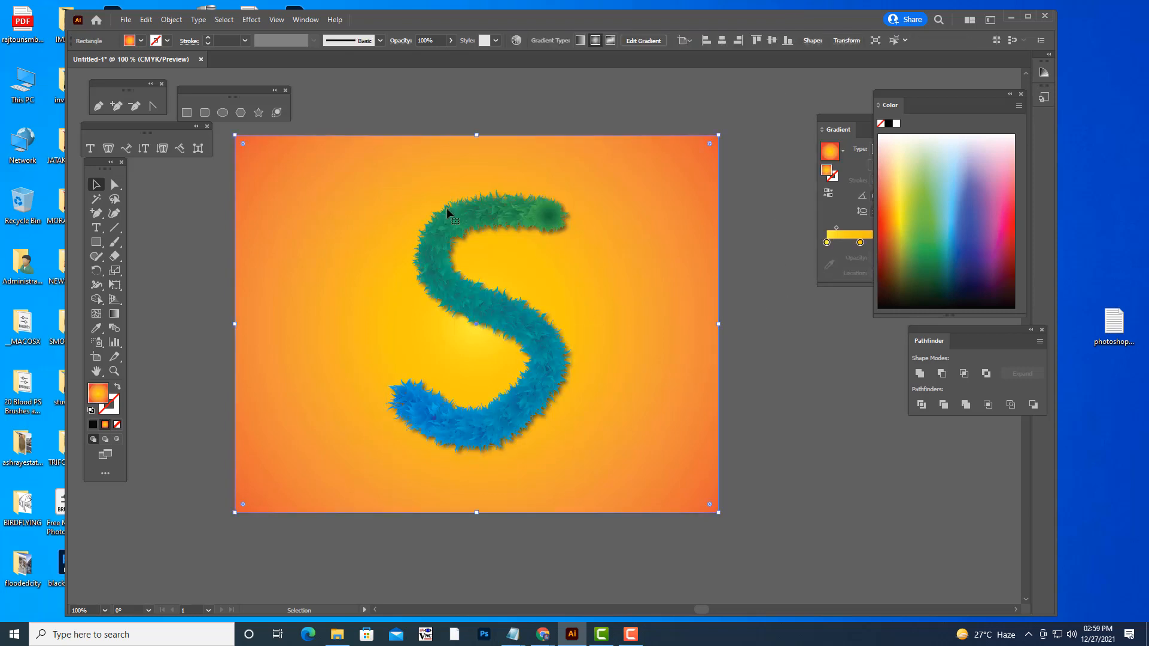
pyautogui.click(482, 222)
pyautogui.press('Delete')
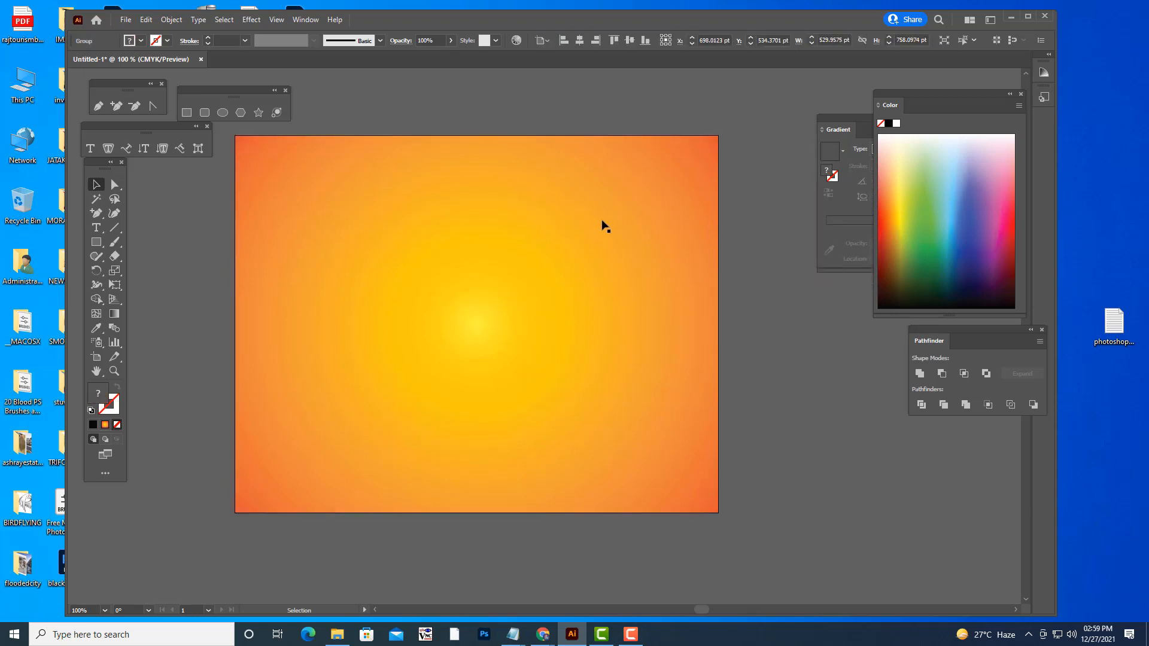
pyautogui.click(612, 211)
pyautogui.press('Delete')
pyautogui.hscroll(-3, 590, 287)
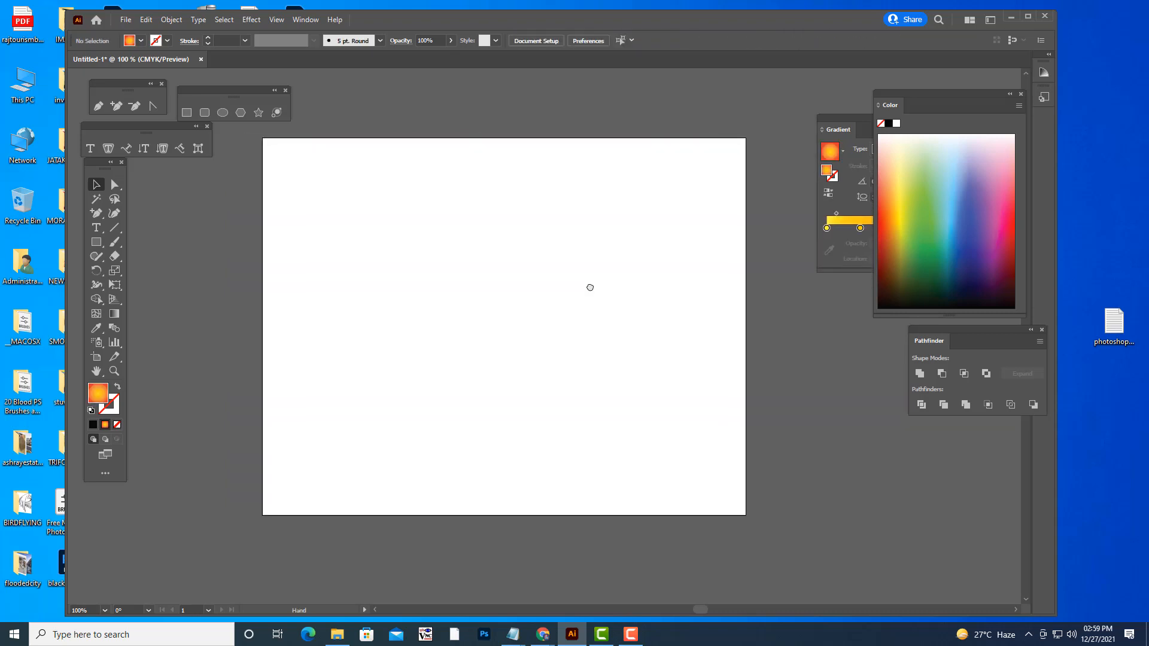
# - Reposition the floating type tool strip above the artboard and move the main toolbox up beside it
pyautogui.moveTo(145, 128); pyautogui.dragTo(531, 107)
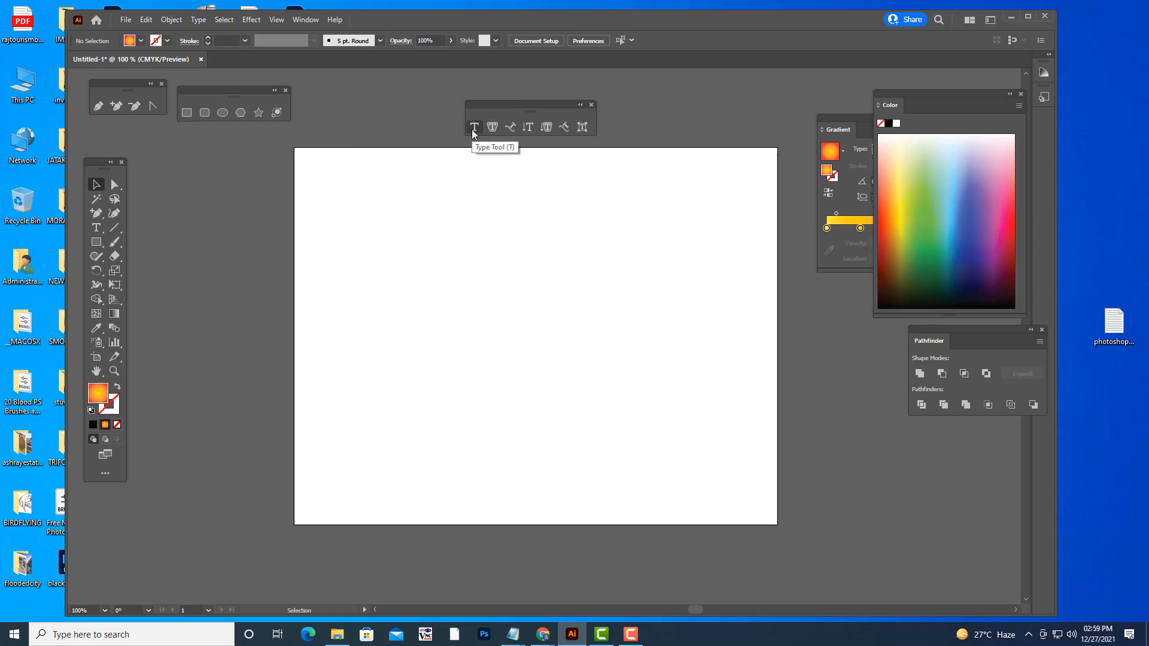
pyautogui.moveTo(485, 106); pyautogui.dragTo(421, 94)
pyautogui.moveTo(94, 164); pyautogui.dragTo(134, 114)
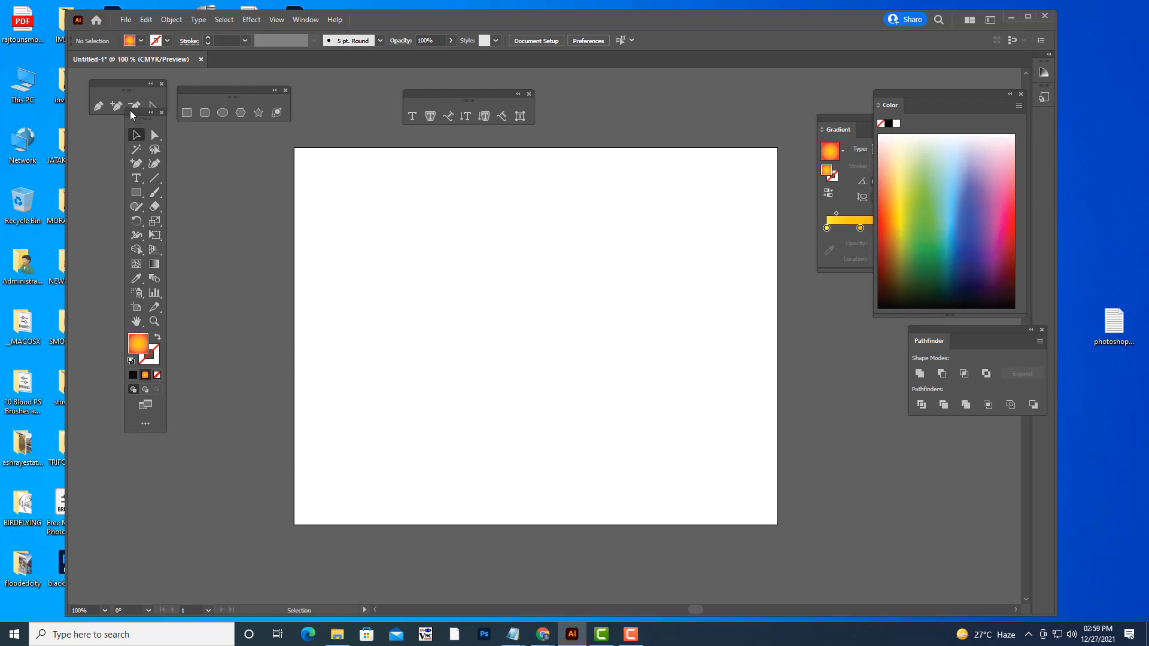
# - Look through the type tool variants, reselect the standard Type tool and move the floating type strip higher
pyautogui.click(136, 180)
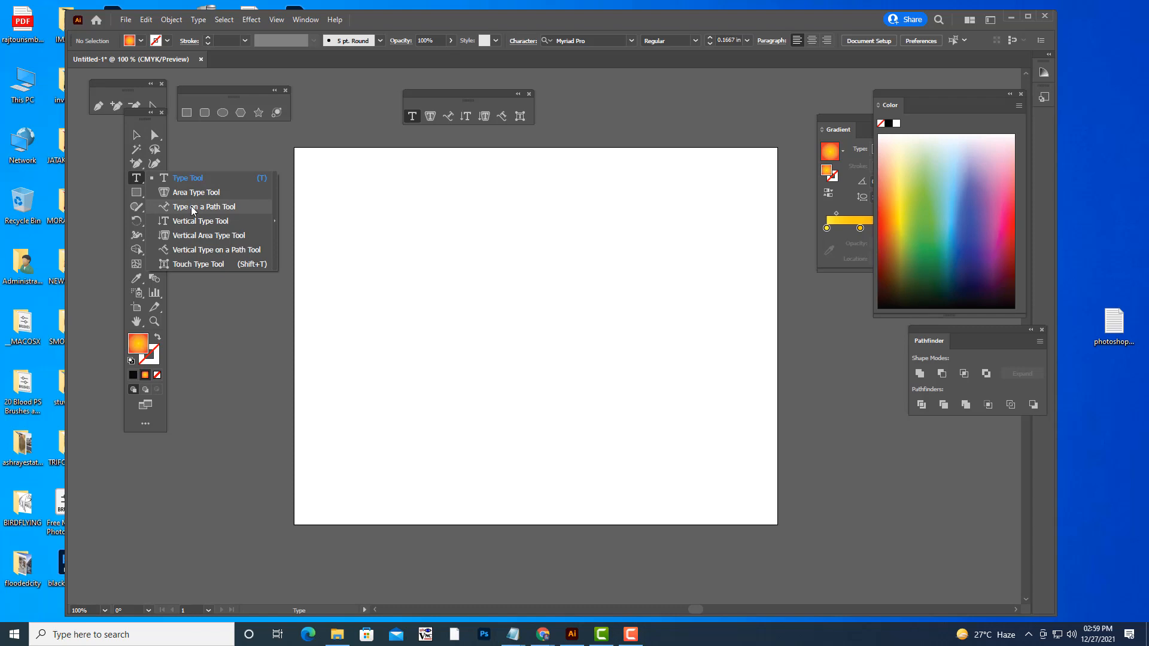
pyautogui.click(457, 92)
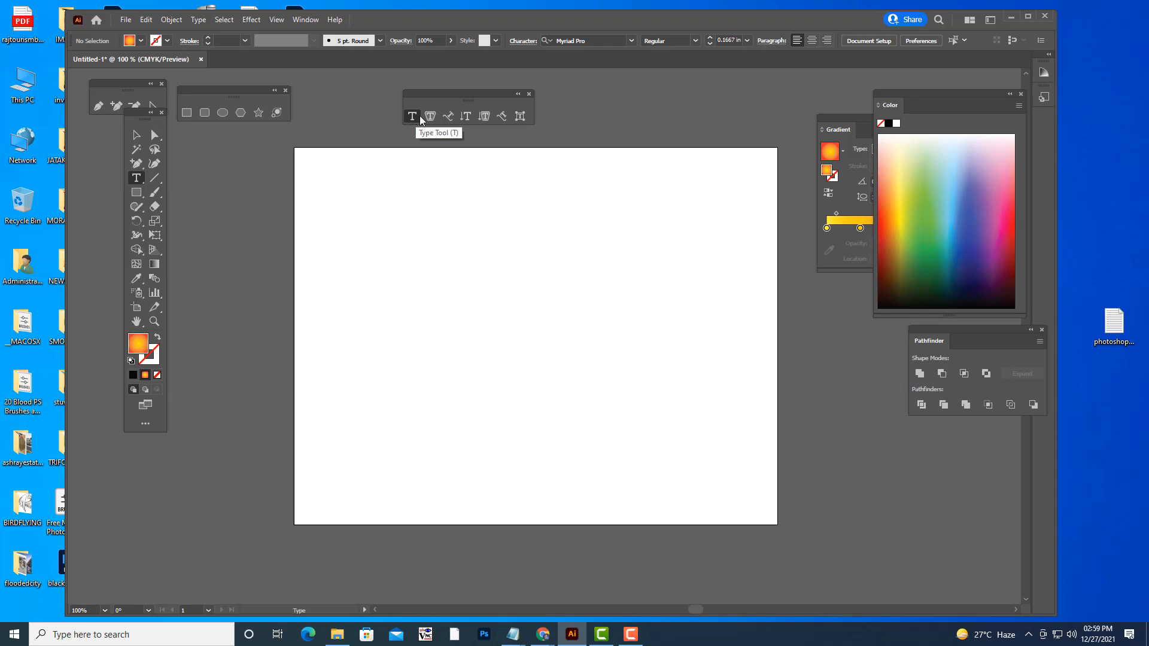
pyautogui.click(450, 114)
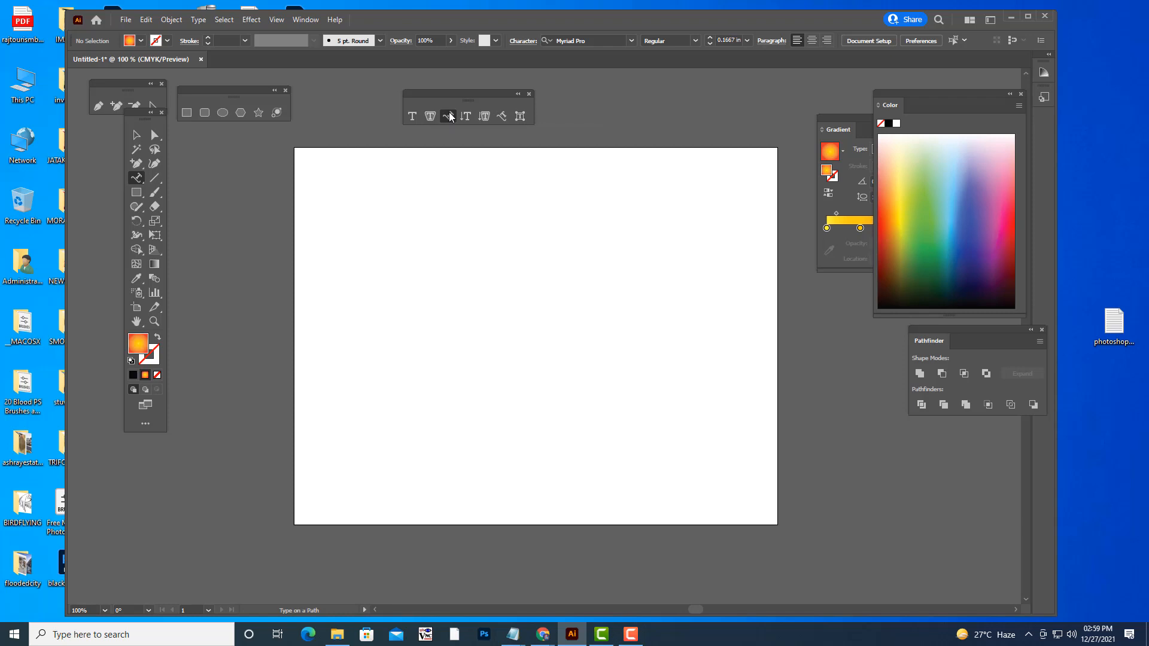
pyautogui.click(412, 116)
pyautogui.moveTo(433, 91); pyautogui.dragTo(398, 79)
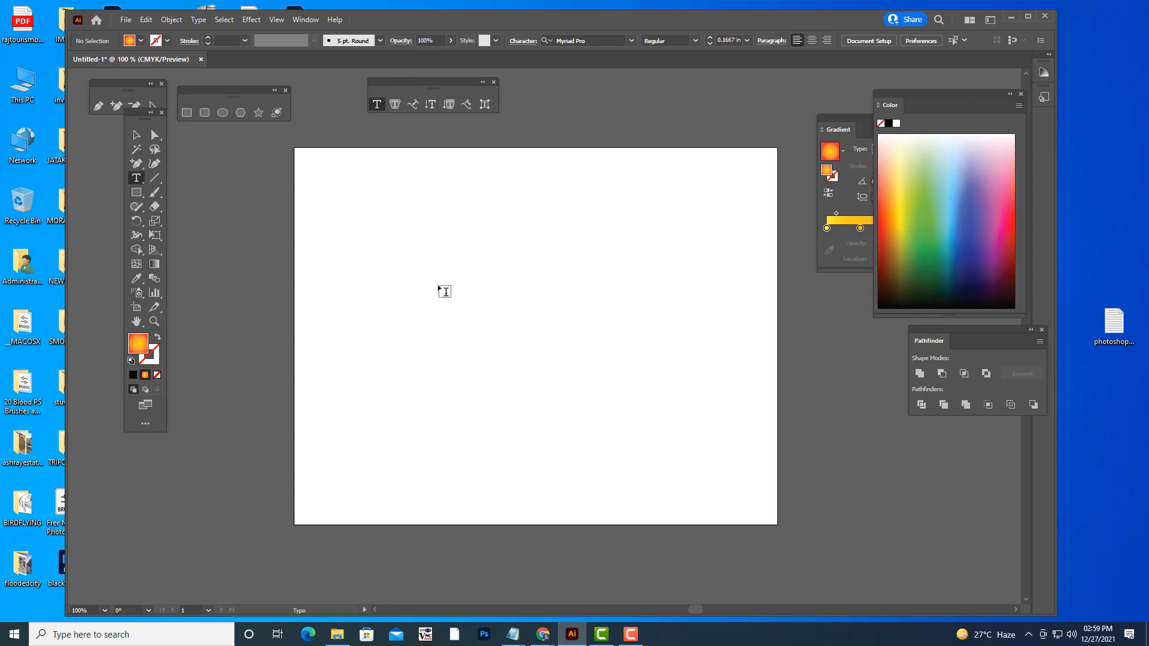
# - Place a point text line reading Animation Center near the middle of the artboard
pyautogui.click(445, 291)
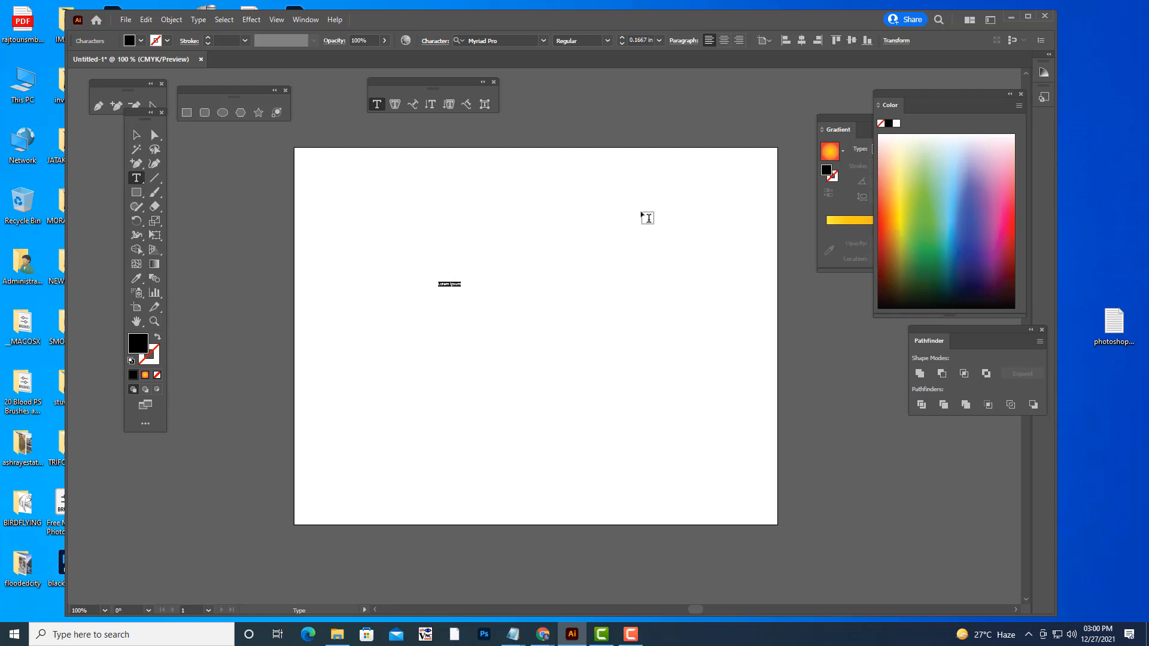
pyautogui.press('BackSpace')
pyautogui.hotkey('shift', 'Left')
pyautogui.hotkey('shift', 'Left')
pyautogui.hotkey('shift', 'Left')
pyautogui.hotkey('shift', 'Left')
pyautogui.hotkey('shift', 'Left')
pyautogui.hotkey('shift', 'Left')
pyautogui.hotkey('shift', 'Left')
pyautogui.hotkey('shift', 'Left')
pyautogui.hotkey('shift', 'Left')
pyautogui.hotkey('shift', 'Left')
pyautogui.hotkey('shift', 'Left')
pyautogui.hotkey('shift', 'Left')
pyautogui.hotkey('shift', 'Left')
pyautogui.hotkey('shift', 'Left')
pyautogui.hotkey('shift', 'Left')
pyautogui.press('Right')
# - Select the whole Animation Center line and enlarge its font size to 1.4722 in
pyautogui.hotkey('shift', 'Left')
pyautogui.hotkey('shift', 'Left')
pyautogui.hotkey('shift', 'Left')
pyautogui.hotkey('shift', 'Left')
pyautogui.hotkey('shift', 'Left')
pyautogui.hotkey('shift', 'Left')
pyautogui.hotkey('shift', 'Left')
pyautogui.hotkey('shift', 'Left')
pyautogui.hotkey('shift', 'Left')
pyautogui.hotkey('shift', 'Left')
pyautogui.hotkey('shift', 'Left')
pyautogui.hotkey('shift', 'Left')
pyautogui.hotkey('shift', 'Left')
pyautogui.hotkey('shift', 'Left')
pyautogui.hotkey('shift', 'Left')
pyautogui.hotkey('shift', 'Left')
pyautogui.hotkey('ctrl', 'shift', '.')
pyautogui.hotkey('ctrl', 'shift', '.')
pyautogui.hotkey('ctrl', 'shift', '.')
pyautogui.hotkey('ctrl', 'shift', '.')
pyautogui.hotkey('ctrl', 'shift', '.')
pyautogui.hotkey('ctrl', 'shift', '.')
pyautogui.hotkey('ctrl', 'shift', '.')
pyautogui.hotkey('ctrl', 'shift', '.')
pyautogui.hotkey('ctrl', 'shift', '.')
pyautogui.hotkey('ctrl', 'shift', '.')
pyautogui.hotkey('ctrl', 'shift', '.')
pyautogui.hotkey('ctrl', 'shift', '.')
pyautogui.hotkey('ctrl', 'shift', '.')
pyautogui.hotkey('ctrl', 'shift', '.')
pyautogui.hotkey('ctrl', 'shift', '.')
pyautogui.hotkey('ctrl', 'shift', '.')
pyautogui.hotkey('ctrl', 'shift', '.')
pyautogui.hotkey('ctrl', 'shift', '.')
pyautogui.hotkey('ctrl', 'shift', '.')
pyautogui.hotkey('ctrl', 'shift', '.')
pyautogui.hotkey('ctrl', 'shift', '.')
pyautogui.hotkey('ctrl', 'shift', '.')
pyautogui.hotkey('ctrl', 'shift', '.')
pyautogui.hotkey('ctrl', 'shift', '.')
pyautogui.hotkey('ctrl', 'shift', '.')
pyautogui.hotkey('ctrl', 'shift', '.')
pyautogui.hotkey('ctrl', 'shift', '.')
pyautogui.hotkey('ctrl', 'shift', '.')
pyautogui.hotkey('ctrl', 'shift', '.')
pyautogui.hotkey('ctrl', 'shift', '.')
pyautogui.hotkey('ctrl', 'shift', '.')
pyautogui.hotkey('ctrl', 'shift', '.')
pyautogui.hotkey('ctrl', 'shift', '.')
pyautogui.hotkey('ctrl', 'shift', '.')
pyautogui.hotkey('ctrl', 'shift', '.')
pyautogui.hotkey('ctrl', 'shift', '.')
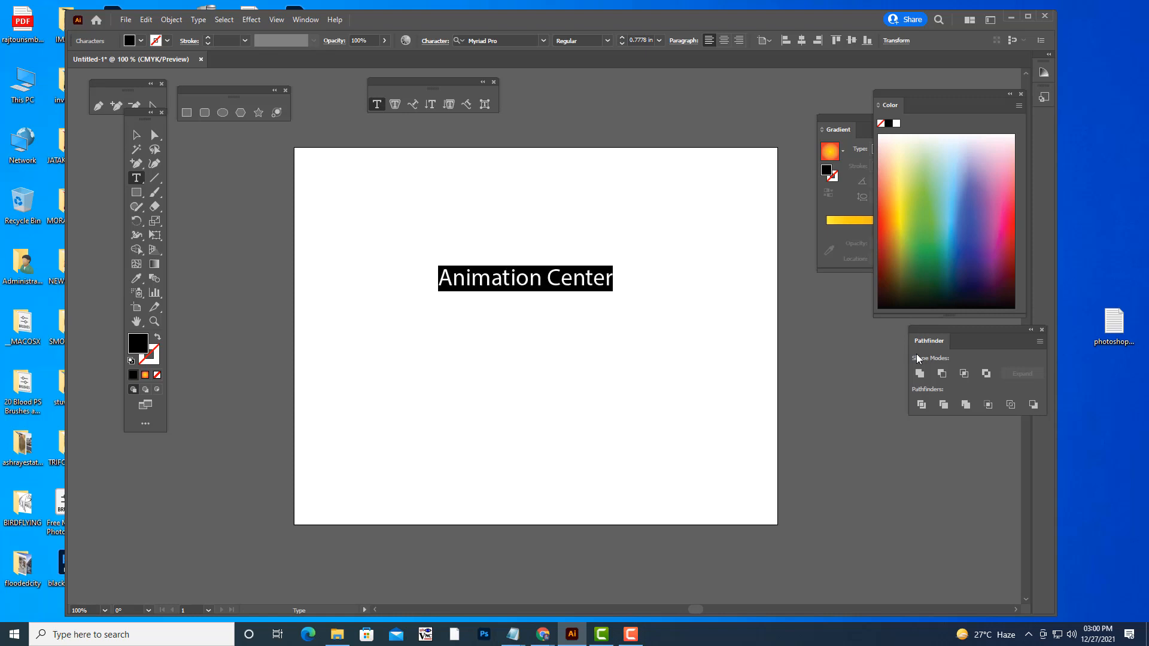
pyautogui.hotkey('ctrl', 'shift', '.')
pyautogui.hotkey('ctrl', 'shift', '.')
pyautogui.hotkey('ctrl', 'shift', '.')
pyautogui.hotkey('ctrl', 'shift', '.')
pyautogui.hotkey('ctrl', 'shift', '.')
pyautogui.hotkey('ctrl', 'shift', '.')
pyautogui.hotkey('ctrl', 'shift', '.')
pyautogui.hotkey('ctrl', 'shift', '.')
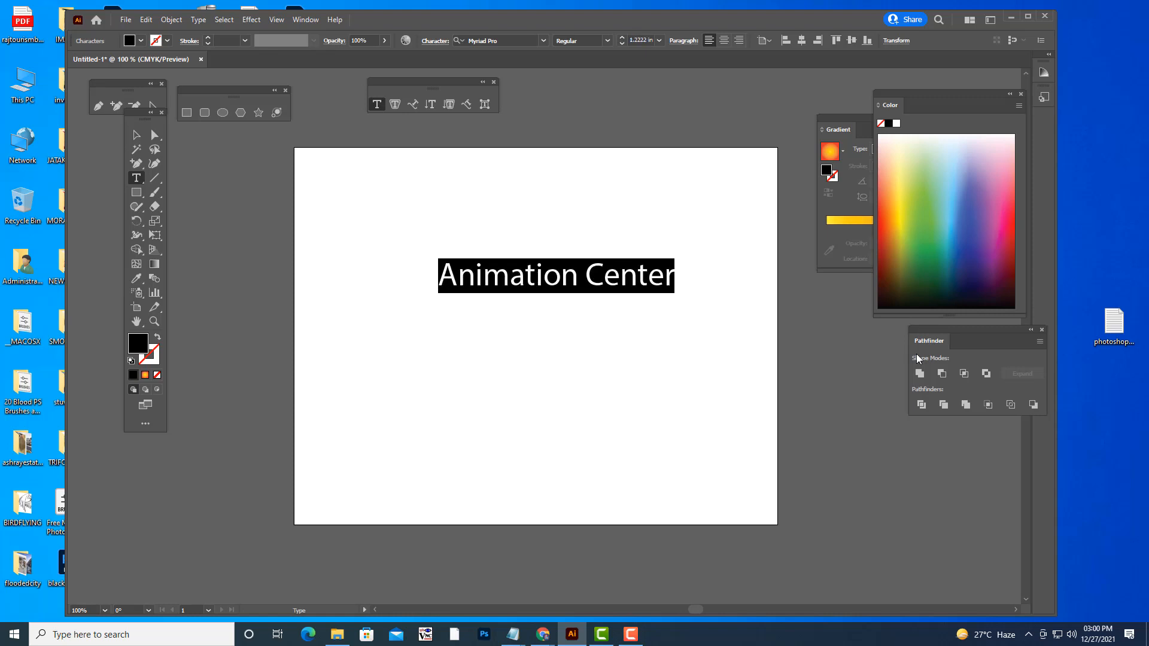
pyautogui.hotkey('ctrl', 'shift', '.')
pyautogui.hotkey('ctrl', 'shift', '.')
pyautogui.hotkey('ctrl', 'shift', '.')
pyautogui.hotkey('ctrl', 'shift', '.')
pyautogui.hotkey('ctrl', 'shift', '.')
pyautogui.hotkey('ctrl', 'shift', '.')
pyautogui.hotkey('ctrl', 'shift', '.')
pyautogui.hotkey('ctrl', 'shift', '.')
pyautogui.hotkey('ctrl', 'shift', '.')
pyautogui.hotkey('ctrl', 'shift', '.')
pyautogui.hotkey('ctrl', 'shift', '.')
pyautogui.hotkey('ctrl', 'shift', '.')
pyautogui.hotkey('ctrl', 'shift', '.')
pyautogui.hotkey('ctrl', 'shift', '.')
pyautogui.hotkey('ctrl', 'shift', '.')
pyautogui.hotkey('ctrl', 'shift', '.')
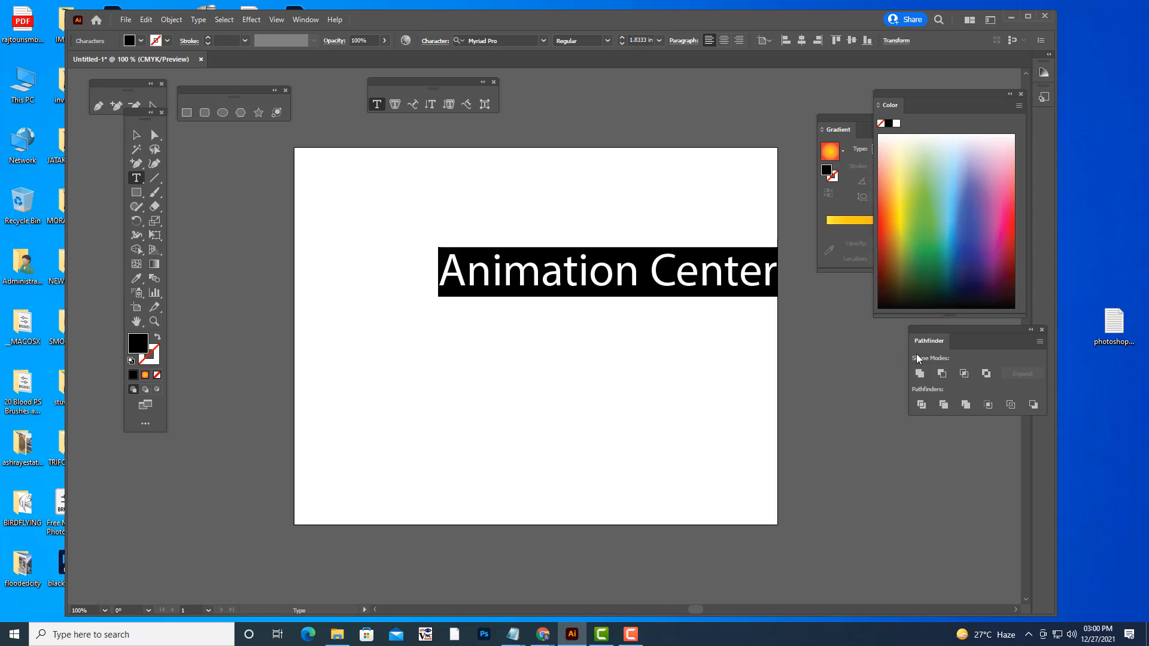
pyautogui.hotkey('ctrl', 'shift', ',')
pyautogui.hotkey('ctrl', 'shift', ',')
pyautogui.hotkey('ctrl', 'shift', ',')
pyautogui.hotkey('ctrl', 'shift', ',')
pyautogui.hotkey('ctrl', 'shift', ',')
pyautogui.hotkey('ctrl', 'shift', ',')
pyautogui.hotkey('ctrl', 'shift', ',')
pyautogui.hotkey('ctrl', 'shift', ',')
pyautogui.hotkey('ctrl', 'shift', ',')
pyautogui.hotkey('ctrl', 'shift', ',')
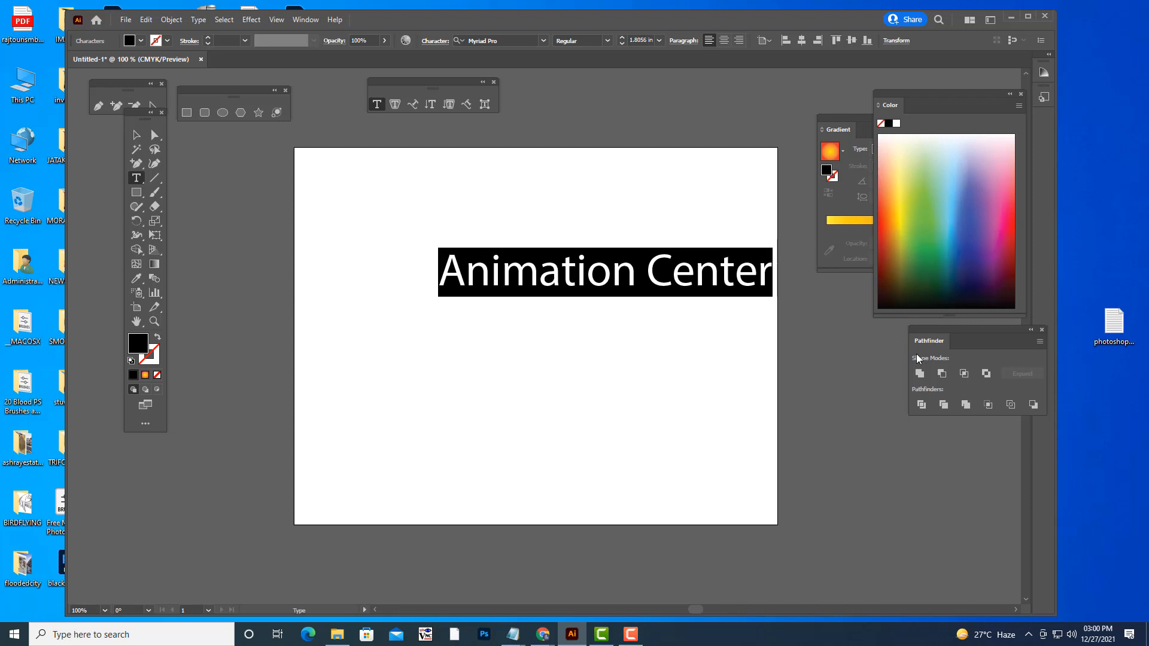
pyautogui.hotkey('ctrl', 'shift', ',')
pyautogui.hotkey('ctrl', 'shift', ',')
pyautogui.hotkey('ctrl', 'shift', ',')
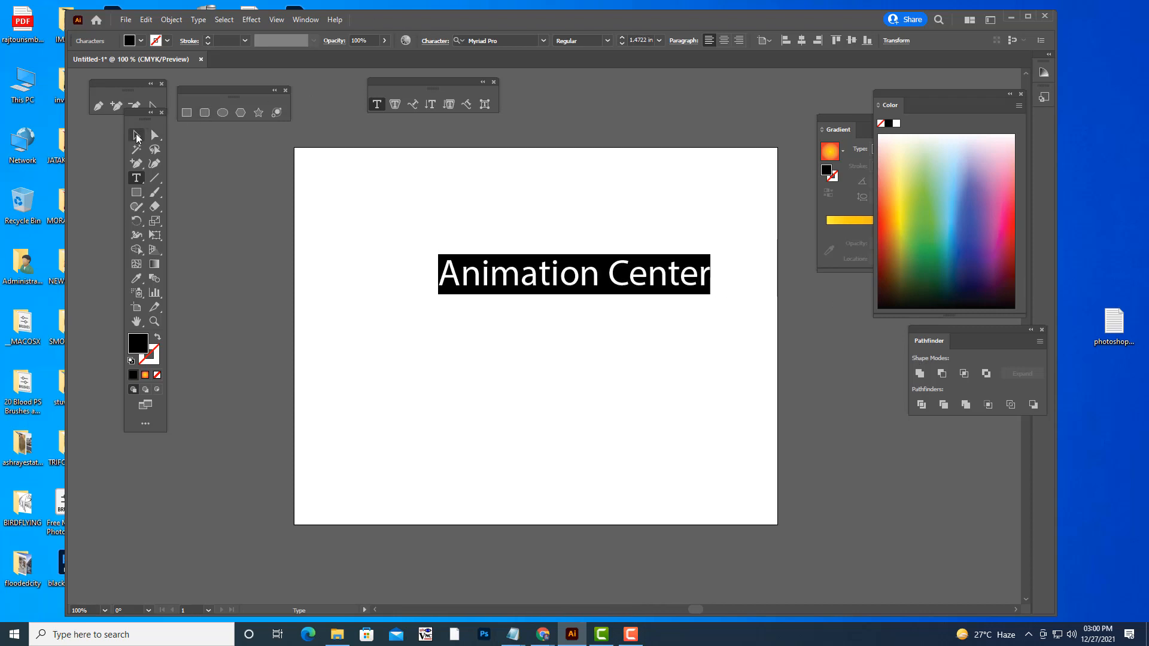
# - Scale the Animation Center text up to a font size of about 1.96 in and centre it roughly on the artboard
pyautogui.click(135, 137)
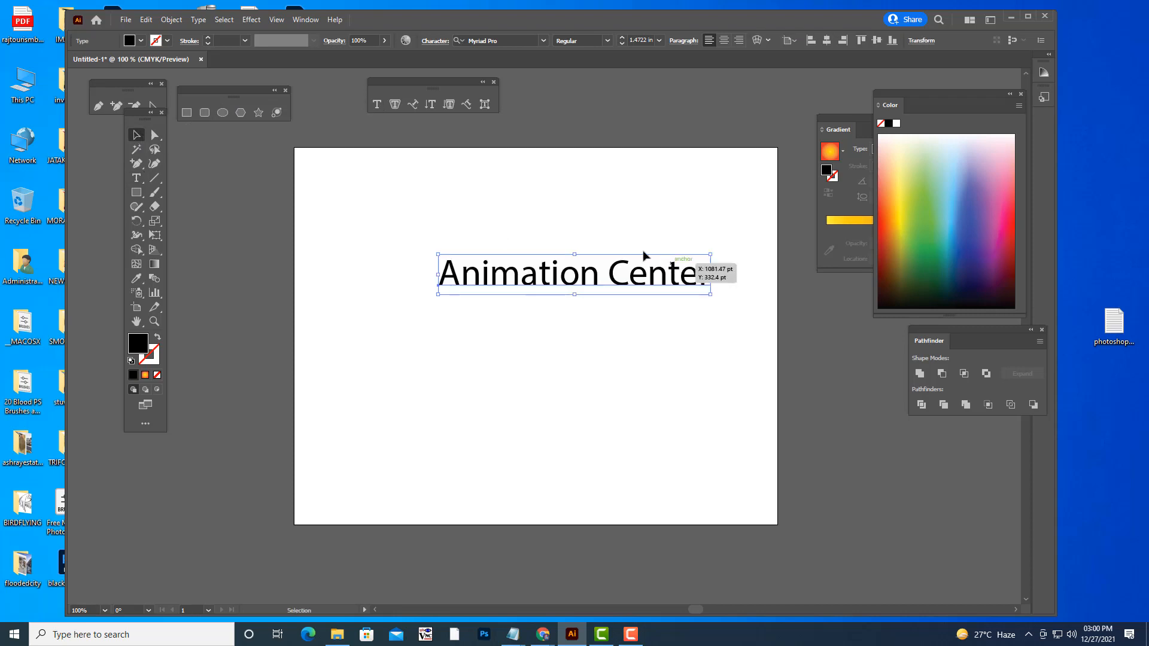
pyautogui.moveTo(625, 272); pyautogui.dragTo(612, 304)
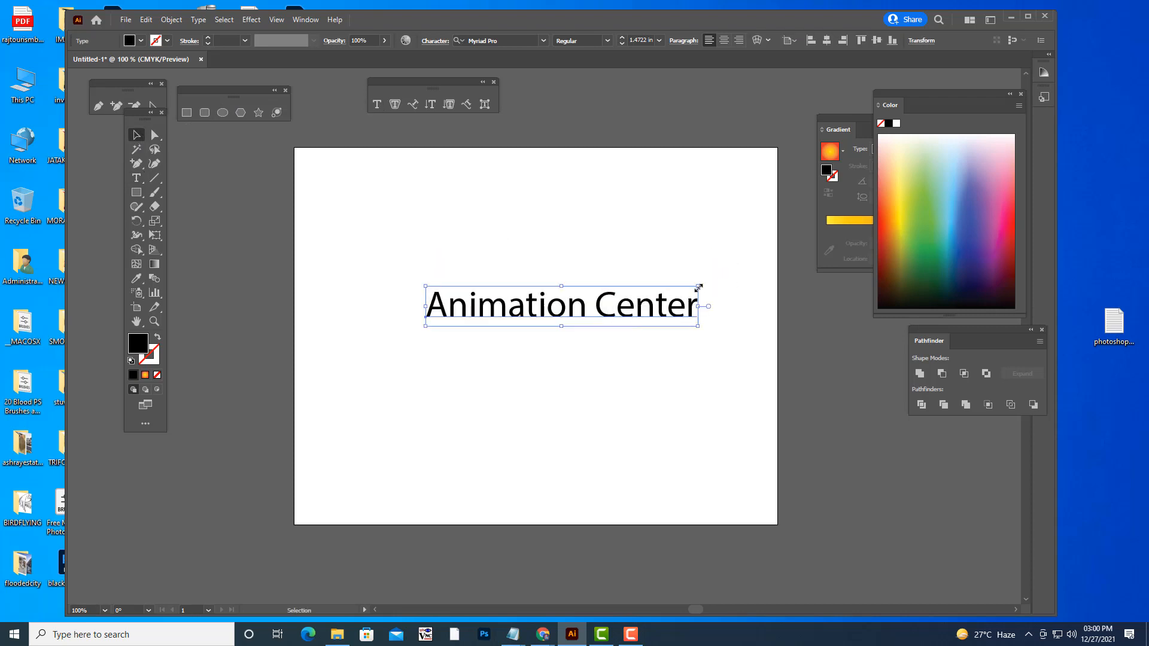
pyautogui.moveTo(697, 286); pyautogui.dragTo(742, 268)
pyautogui.moveTo(682, 308); pyautogui.dragTo(673, 320)
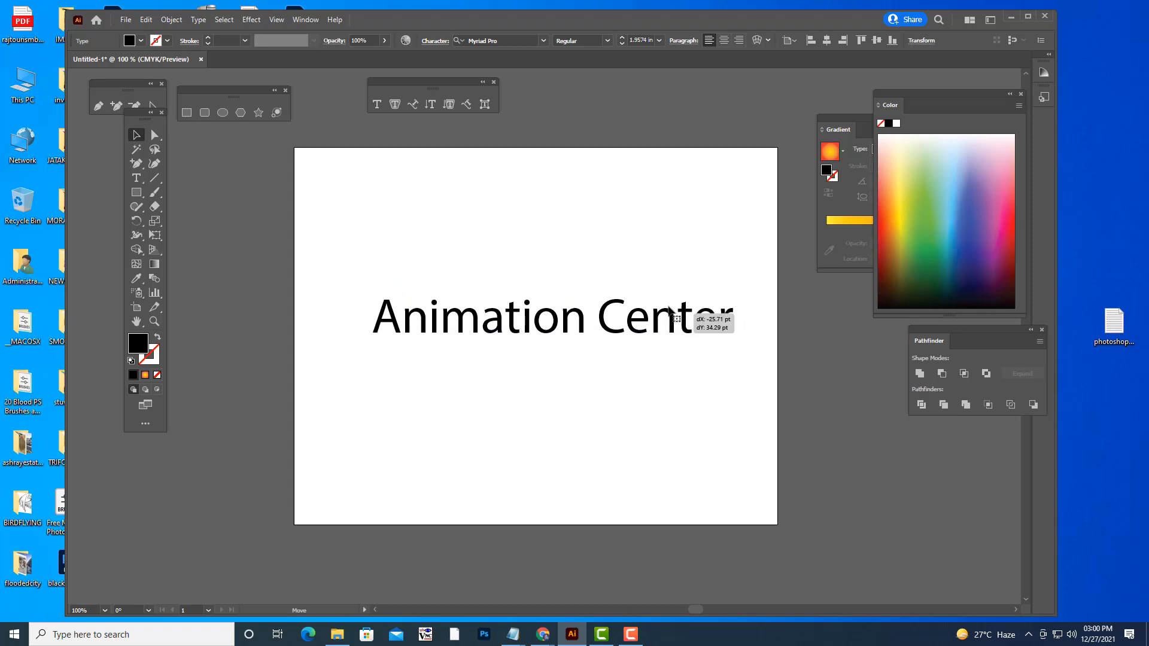
# - Change the font of the whole Animation Center text to Impact
pyautogui.click(136, 177)
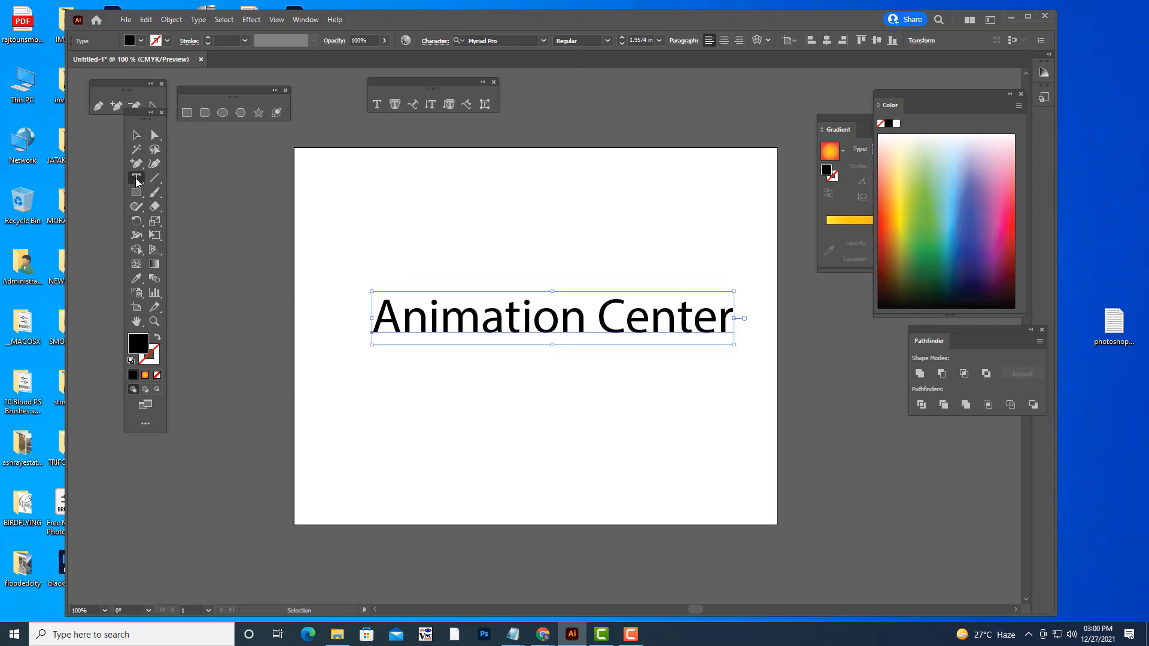
pyautogui.moveTo(703, 310); pyautogui.dragTo(321, 287)
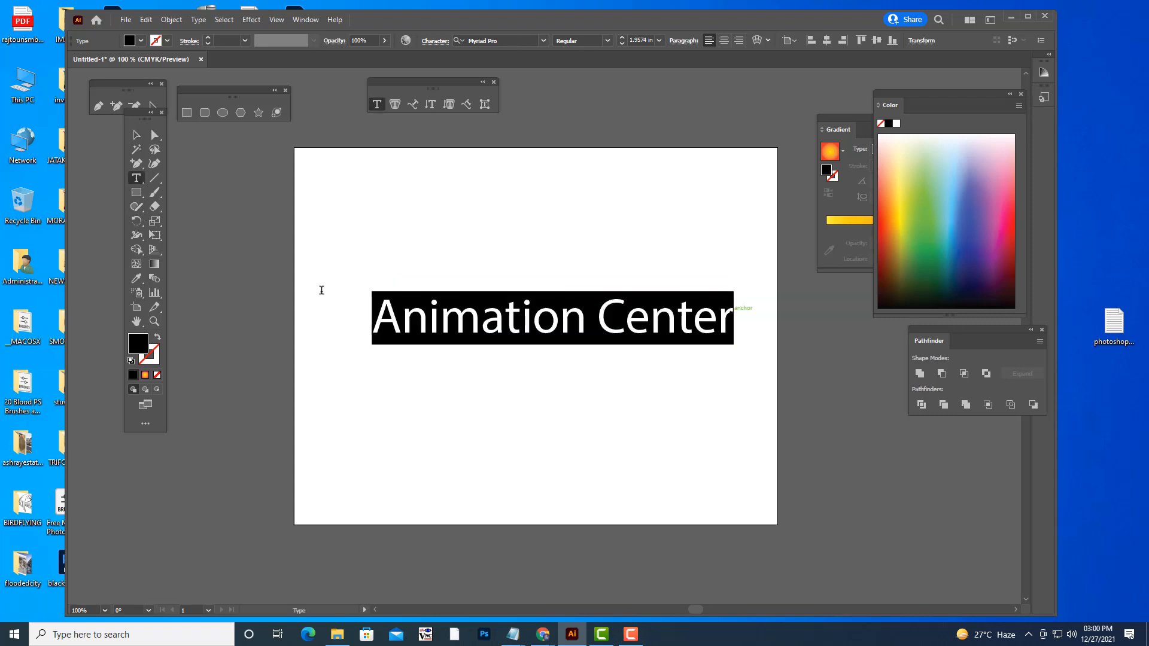
pyautogui.click(522, 40)
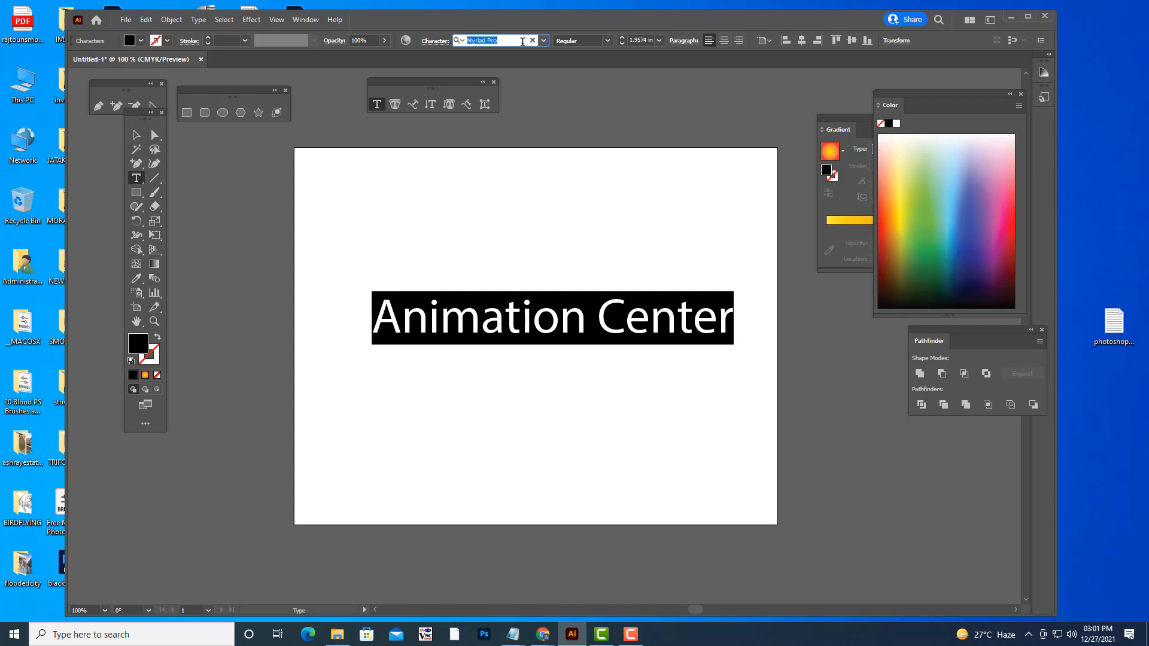
pyautogui.write('impact')
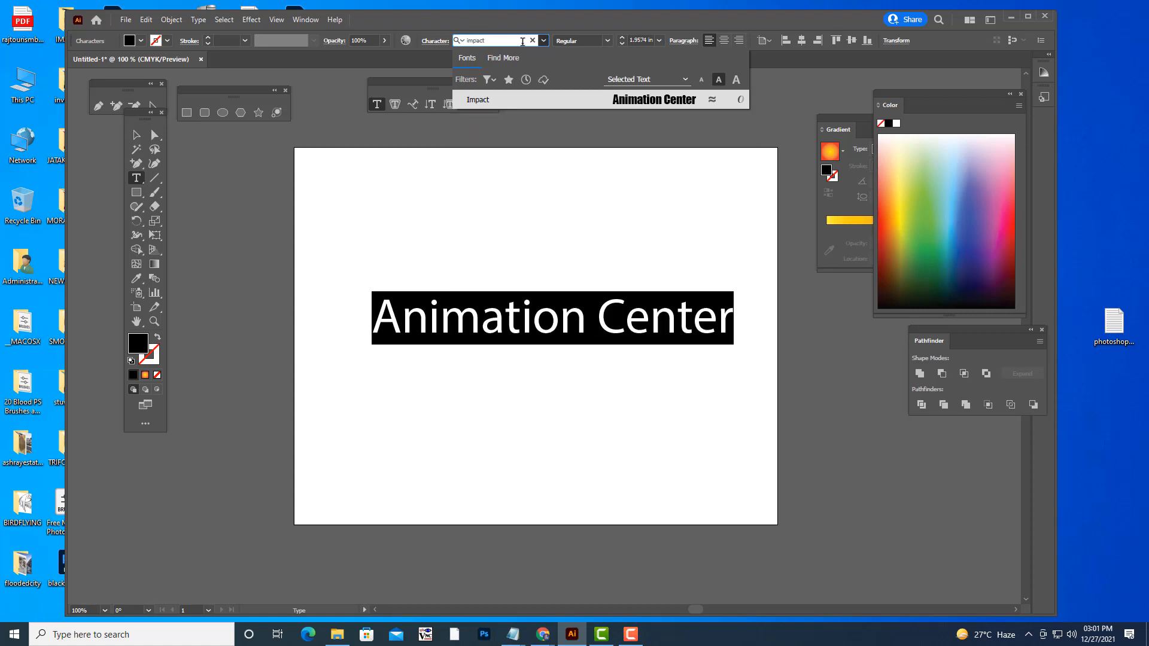
pyautogui.press('Return')
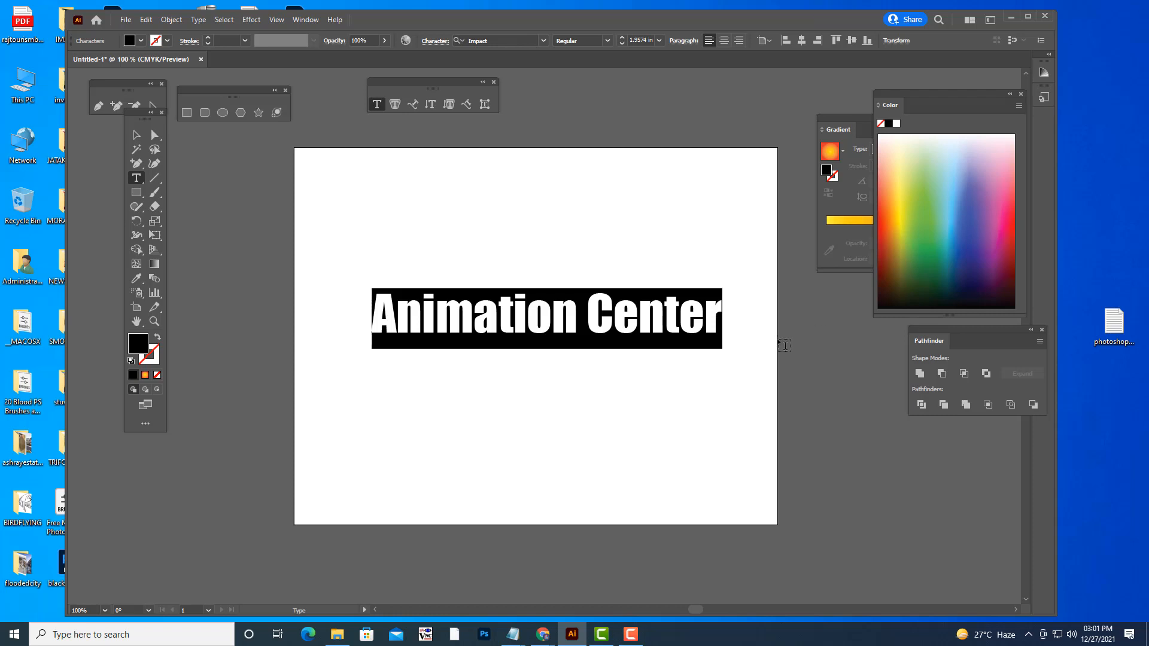
# - Fill the whole Animation Center text with magenta, F70FF7, using the Color Picker
pyautogui.moveTo(718, 304); pyautogui.dragTo(267, 301)
pyautogui.doubleClick(137, 344)
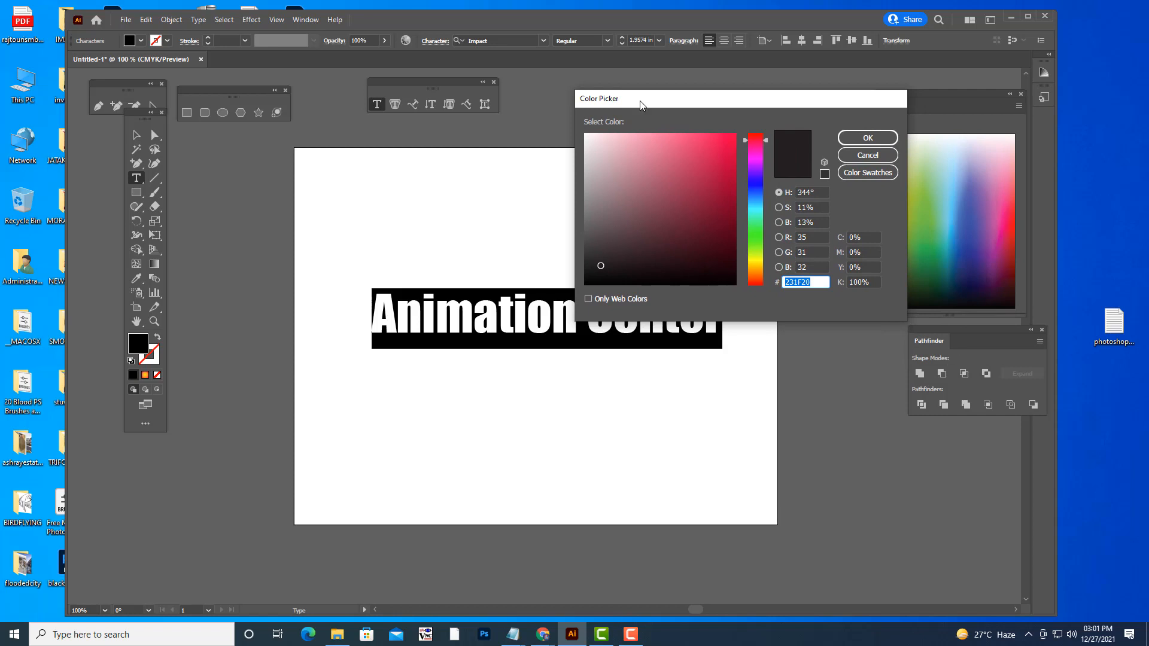
pyautogui.moveTo(640, 106); pyautogui.dragTo(610, 102)
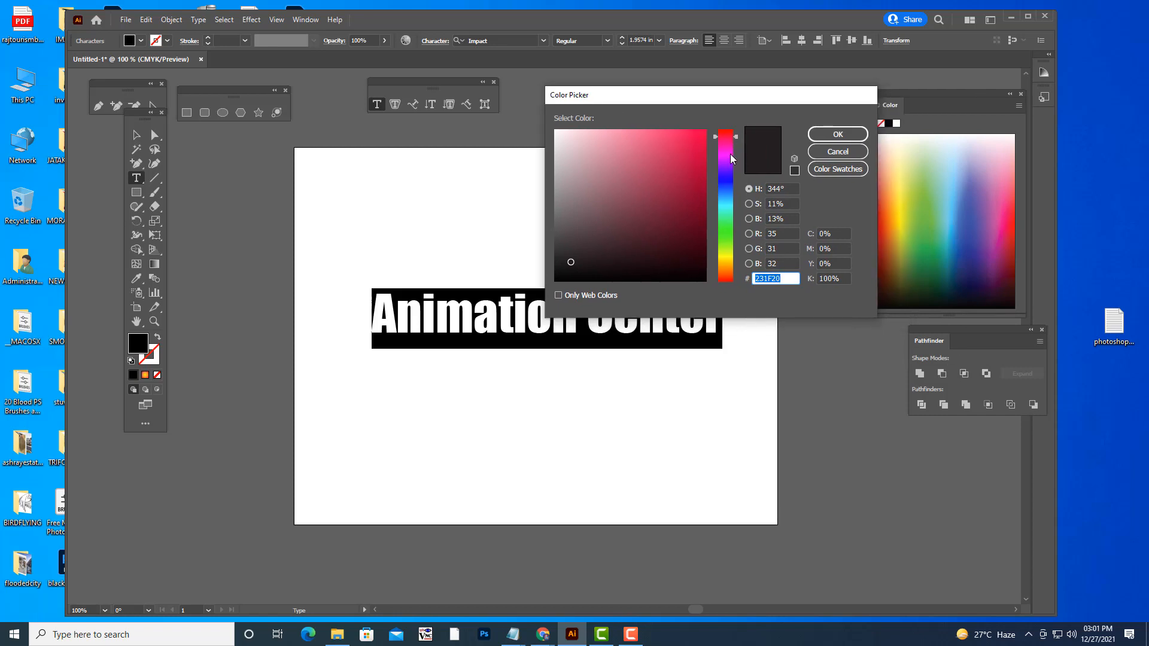
pyautogui.click(731, 155)
pyautogui.click(697, 135)
pyautogui.click(820, 135)
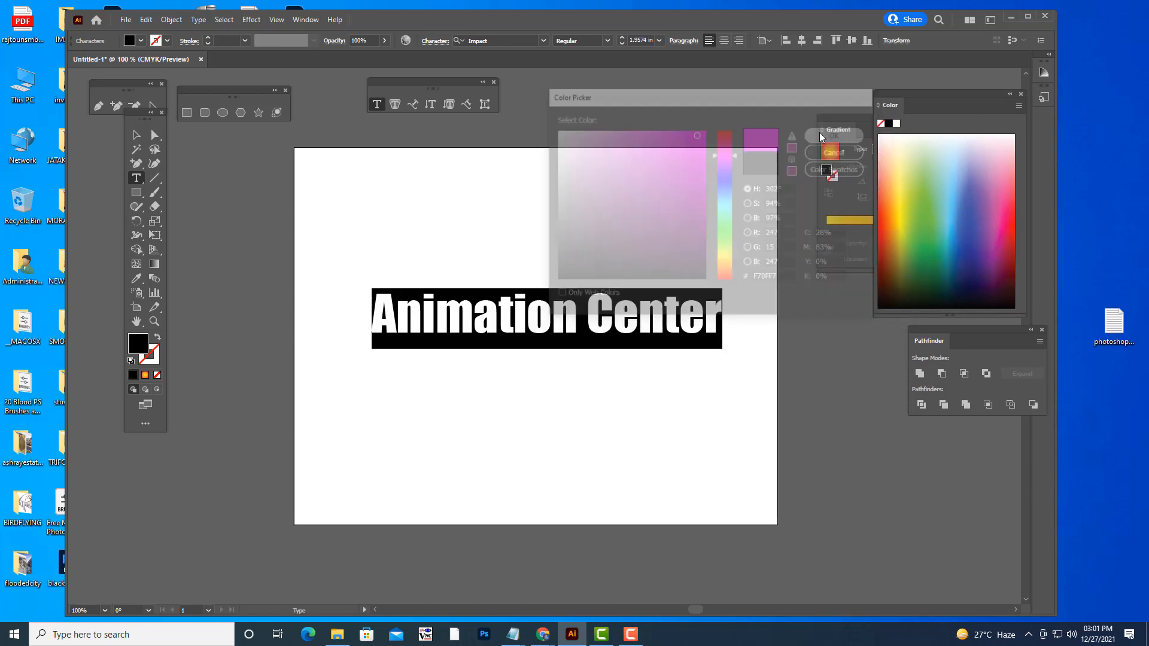
pyautogui.press('Escape')
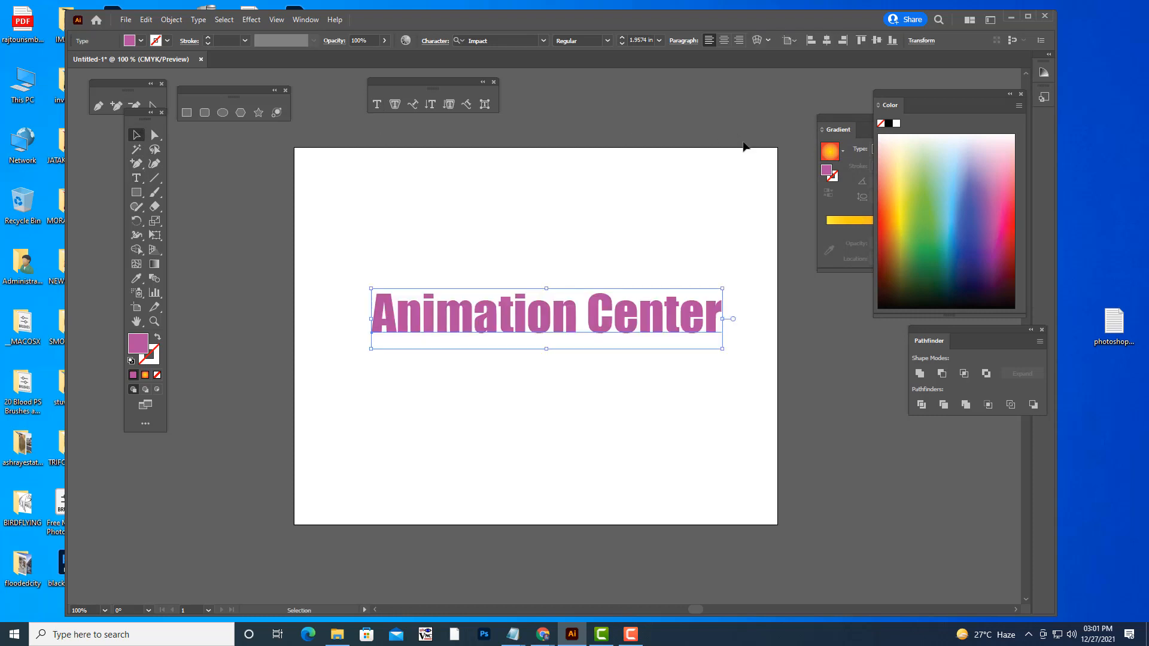
# - Move the Animation Center text slightly nearer the artboard's centre and try several spectrum colours for its fill, ending on dark blue
pyautogui.moveTo(651, 310); pyautogui.dragTo(637, 317)
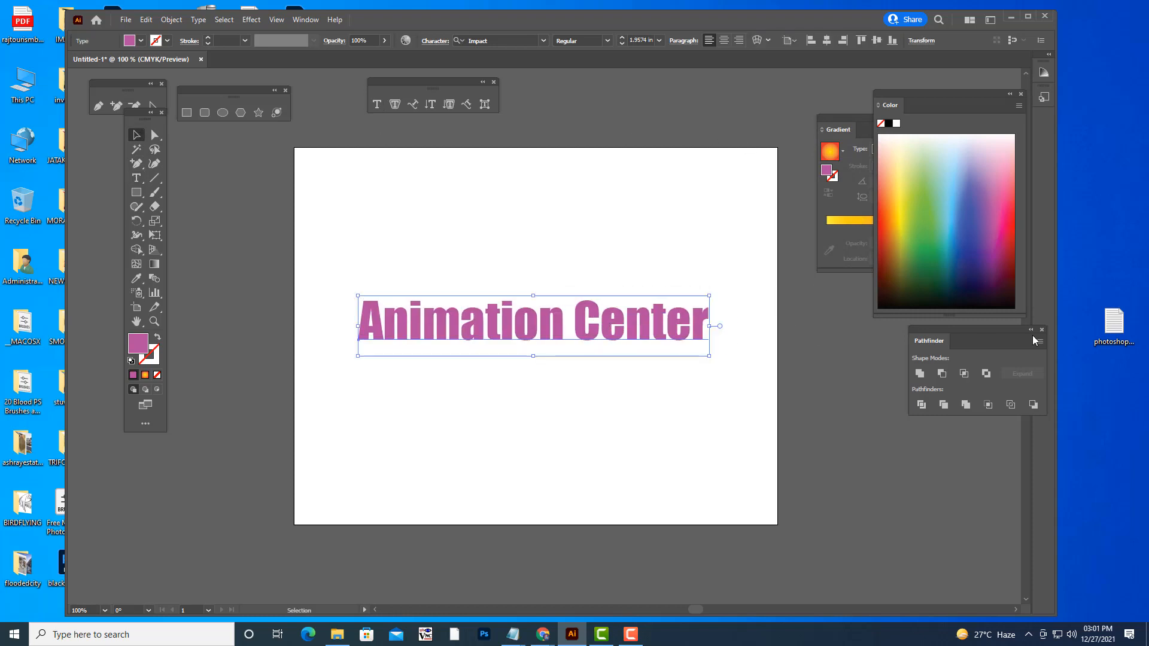
pyautogui.click(885, 210)
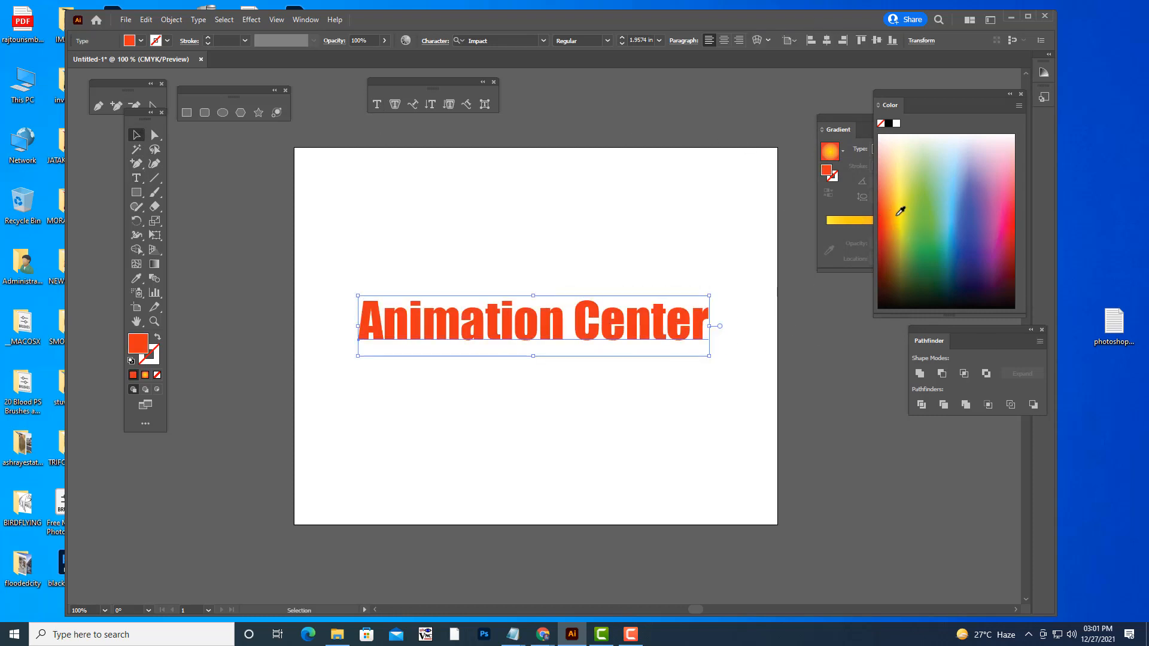
pyautogui.click(937, 214)
pyautogui.click(990, 217)
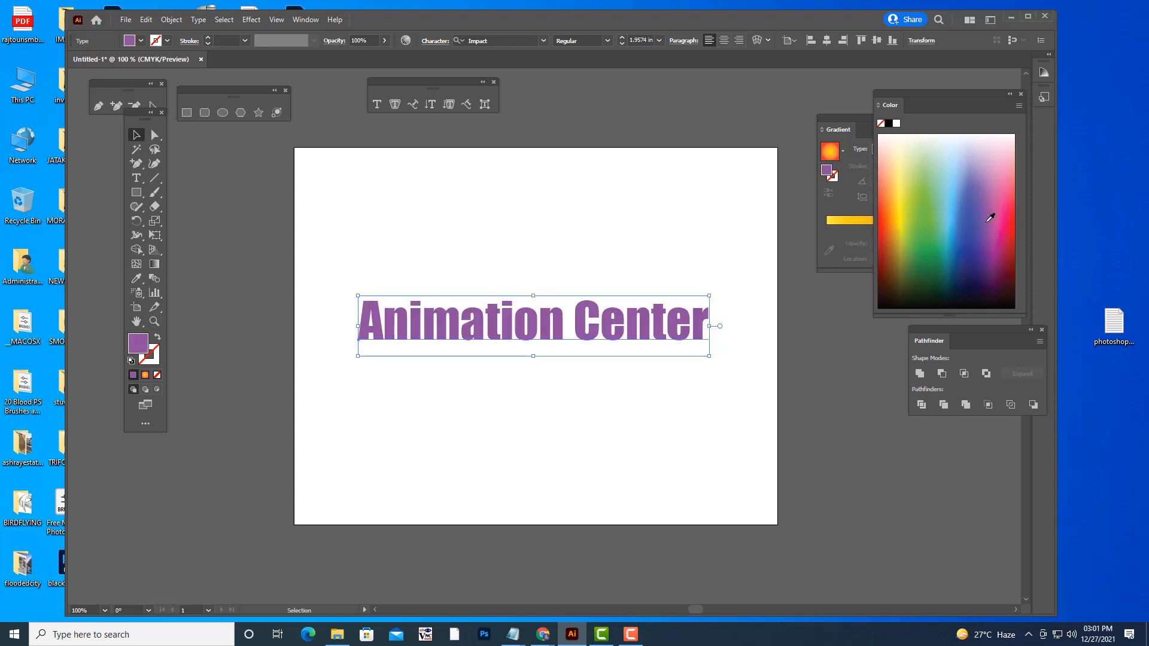
pyautogui.click(970, 263)
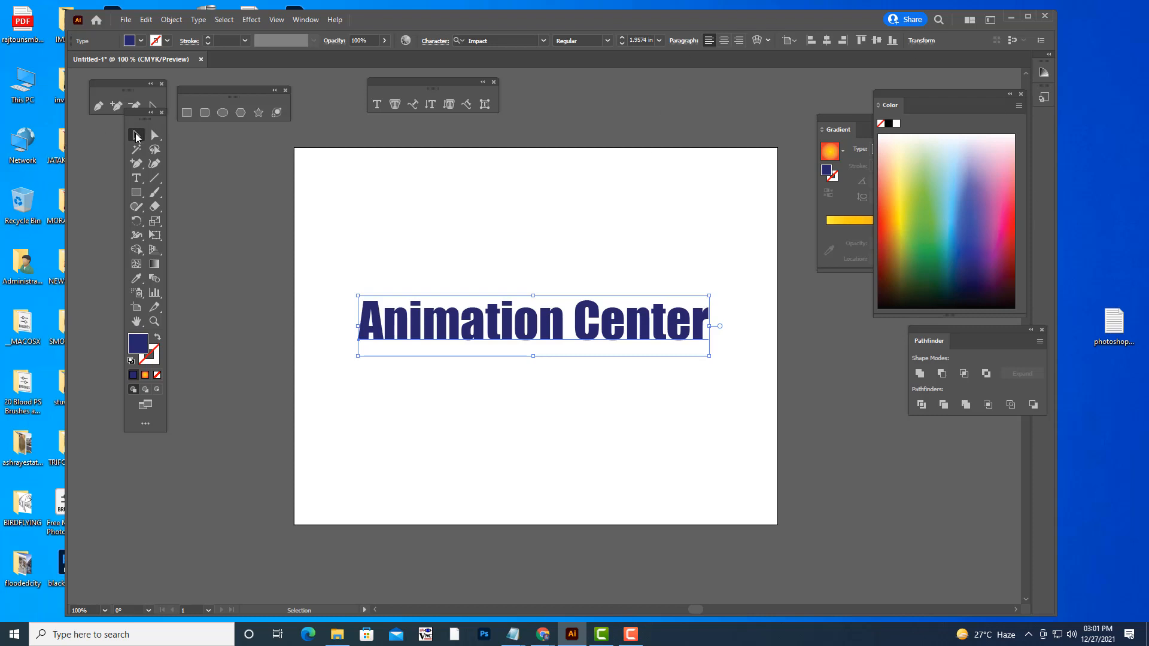
# - Expand the Animation Center text into outline shapes with Object and Fill enabled
pyautogui.click(604, 120)
pyautogui.click(591, 303)
pyautogui.moveTo(856, 121); pyautogui.dragTo(843, 119)
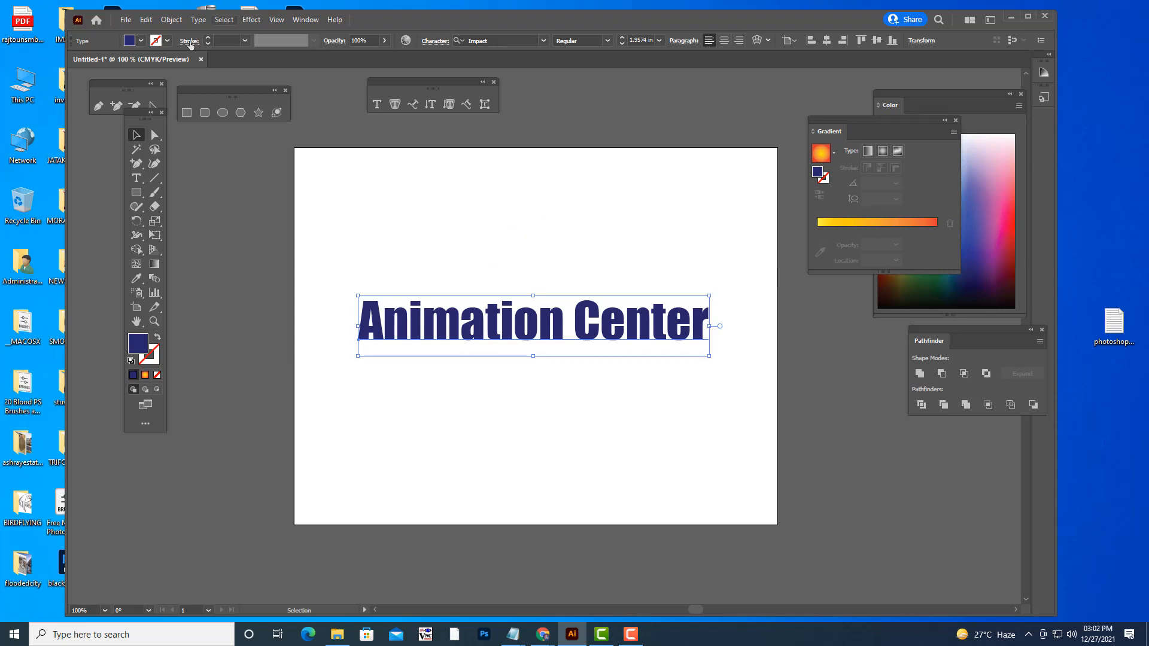
pyautogui.click(172, 21)
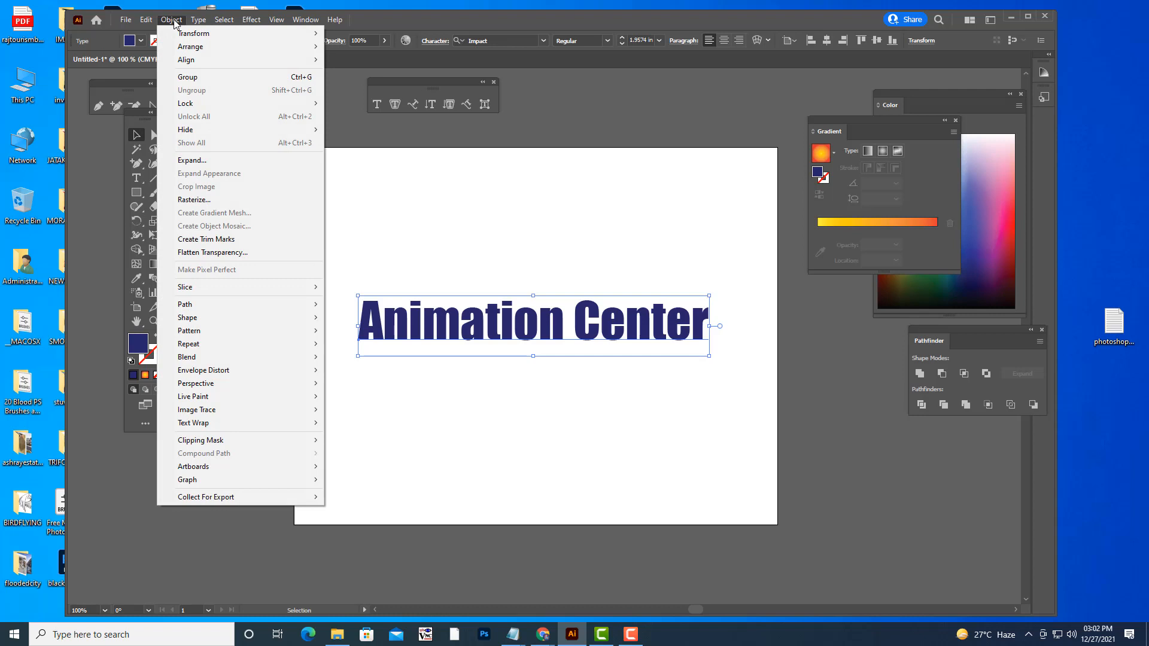
pyautogui.click(213, 160)
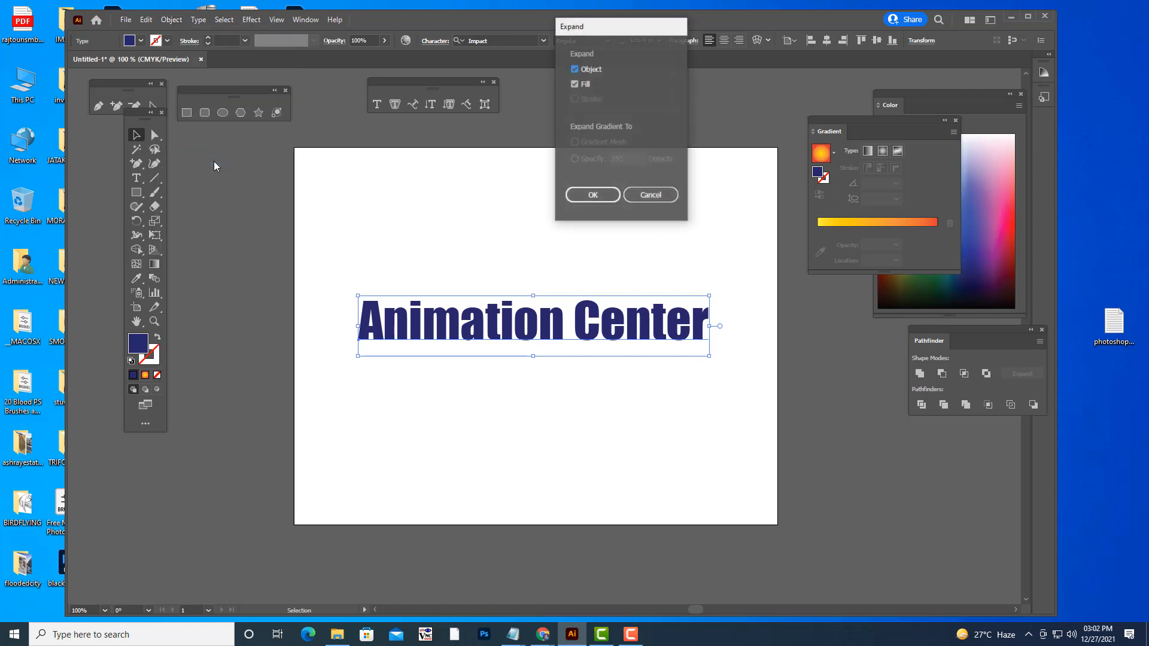
pyautogui.click(590, 197)
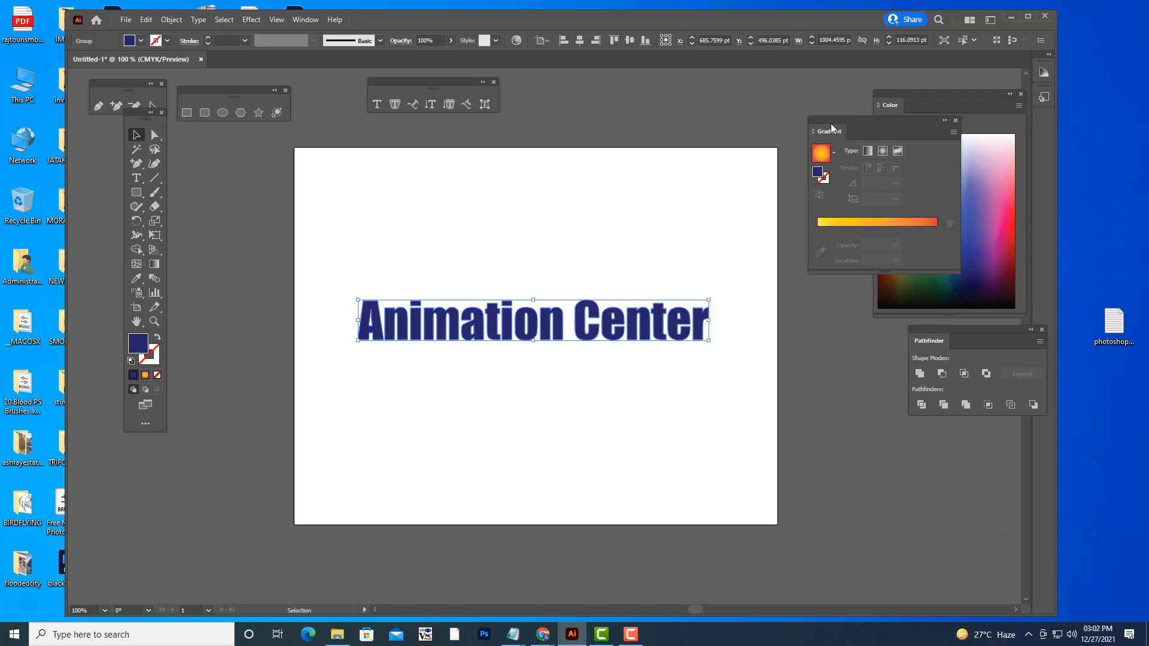
# - Apply the radial yellow-to-red gradient as the fill of the expanded Animation Center lettering
pyautogui.moveTo(831, 119); pyautogui.dragTo(804, 148)
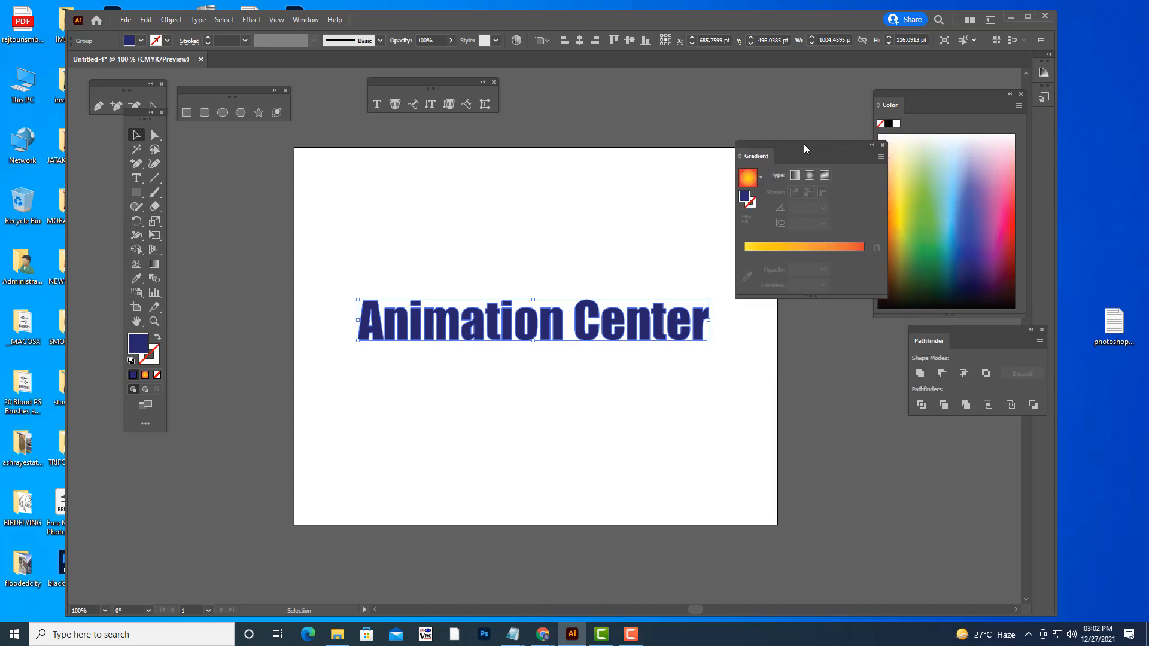
pyautogui.click(305, 21)
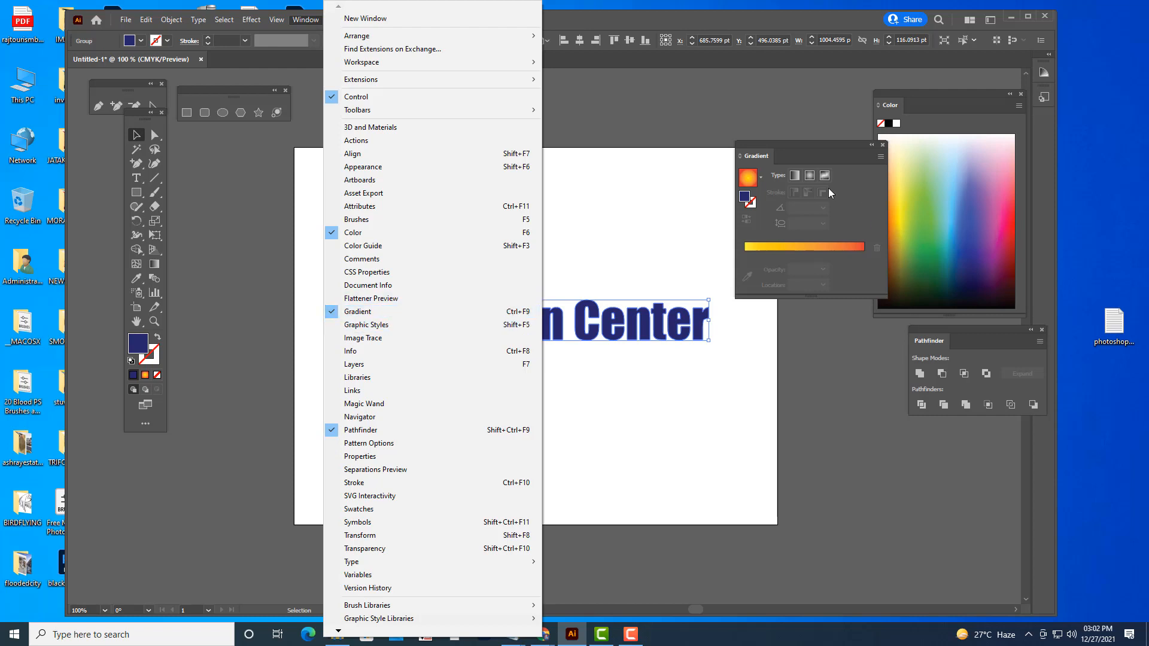
pyautogui.click(816, 147)
pyautogui.click(763, 247)
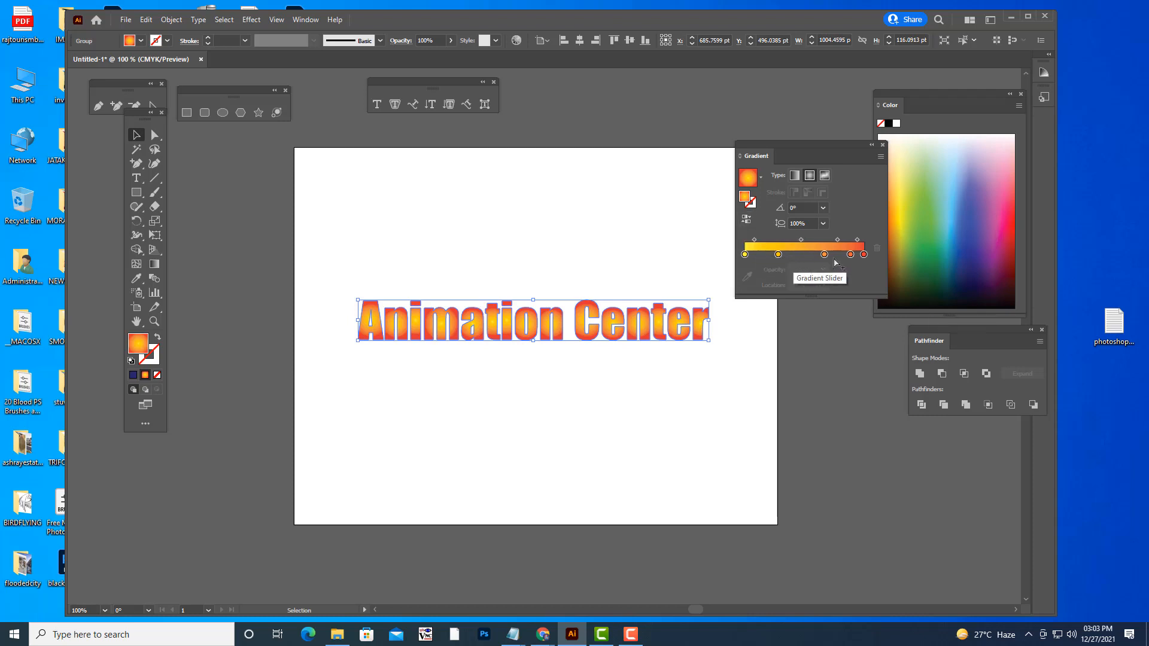
# - Reduce the lettering's gradient to its yellow and red end stops, set the midpoint at about 48%, and make it linear
pyautogui.moveTo(823, 254); pyautogui.dragTo(853, 334)
pyautogui.moveTo(778, 253); pyautogui.dragTo(795, 361)
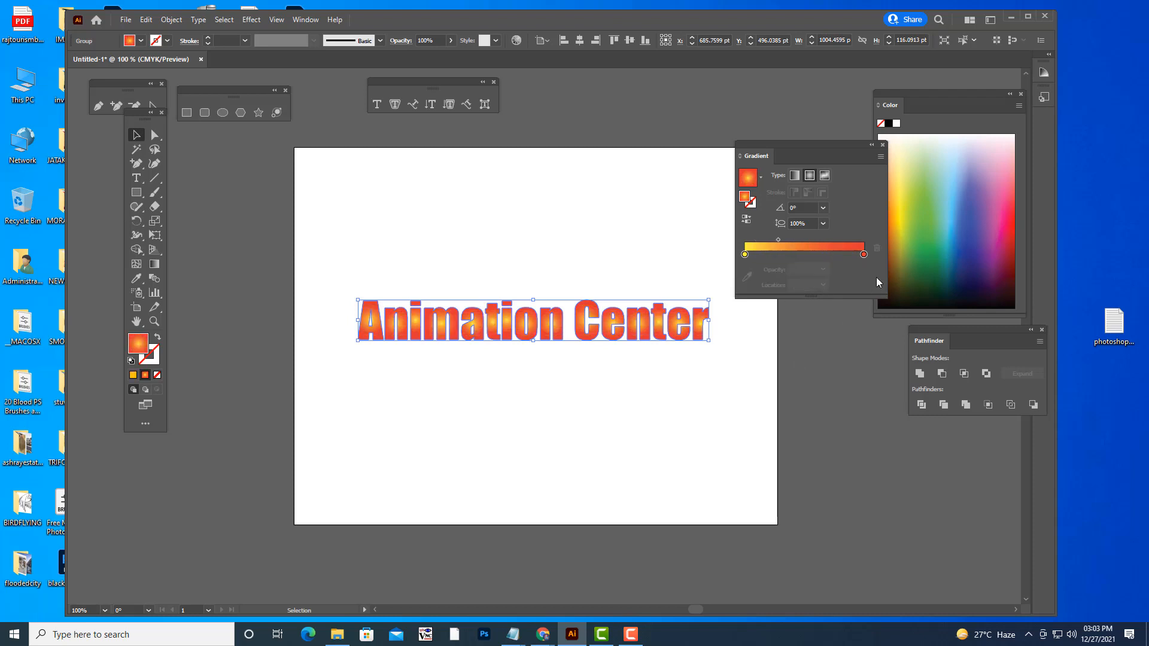
pyautogui.moveTo(778, 240); pyautogui.dragTo(801, 239)
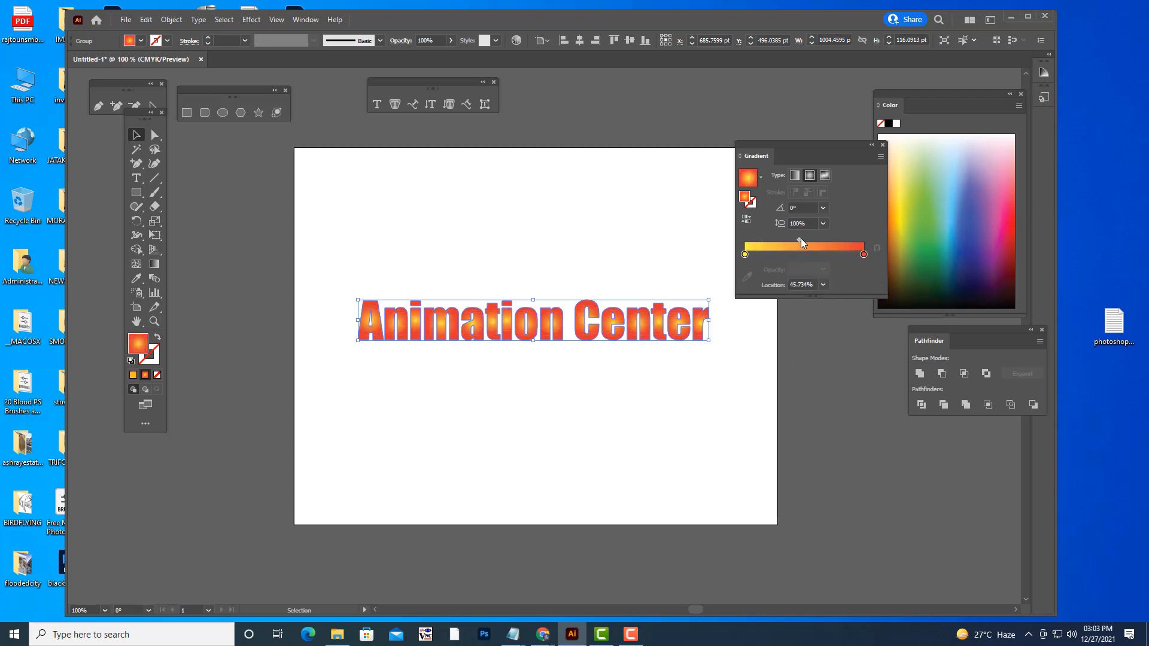
pyautogui.click(795, 176)
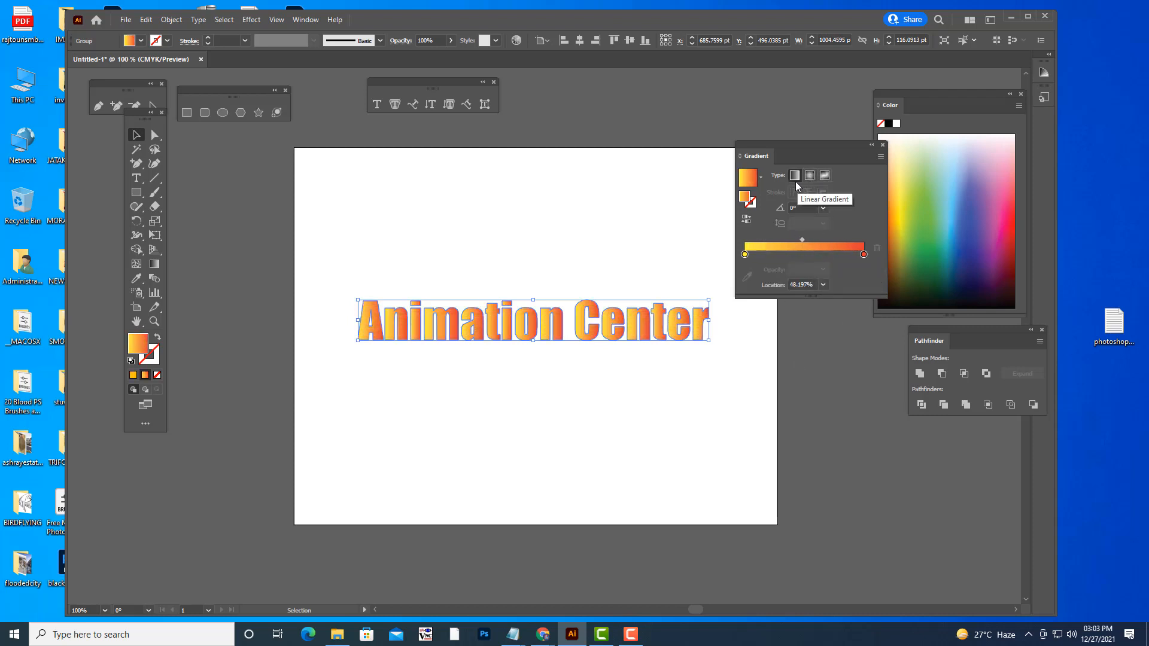
# - Recolour the lettering's linear gradient to run from light blue at the start stop to dark blue at the end stop
pyautogui.click(863, 255)
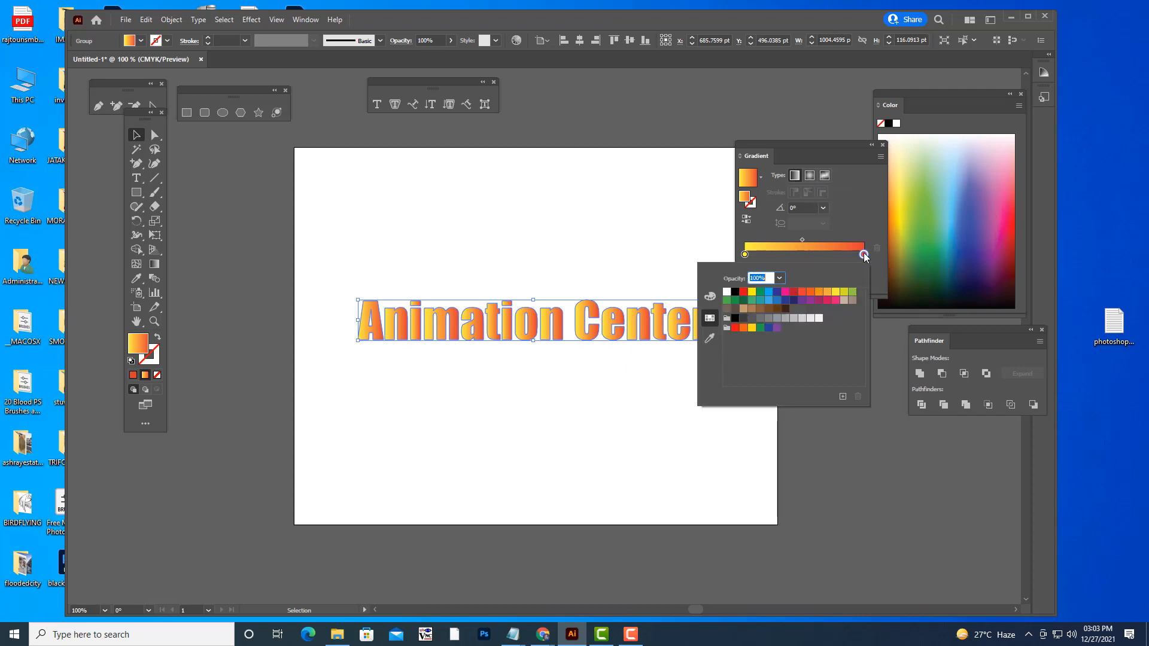
pyautogui.doubleClick(863, 255)
pyautogui.click(775, 292)
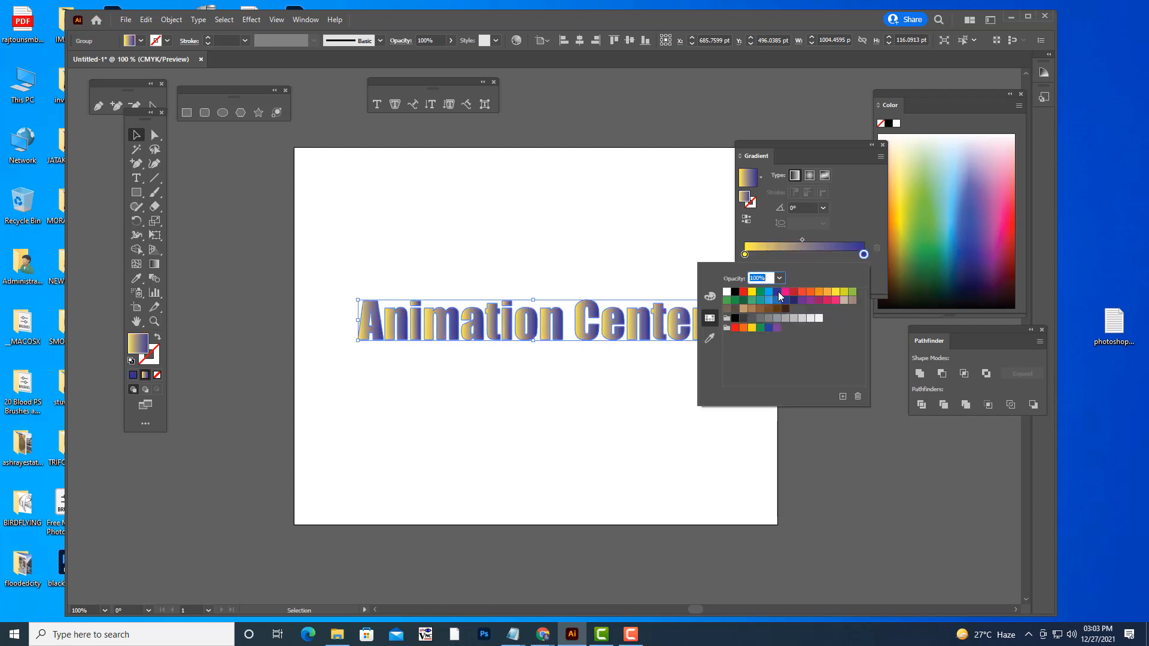
pyautogui.click(744, 255)
pyautogui.doubleClick(744, 254)
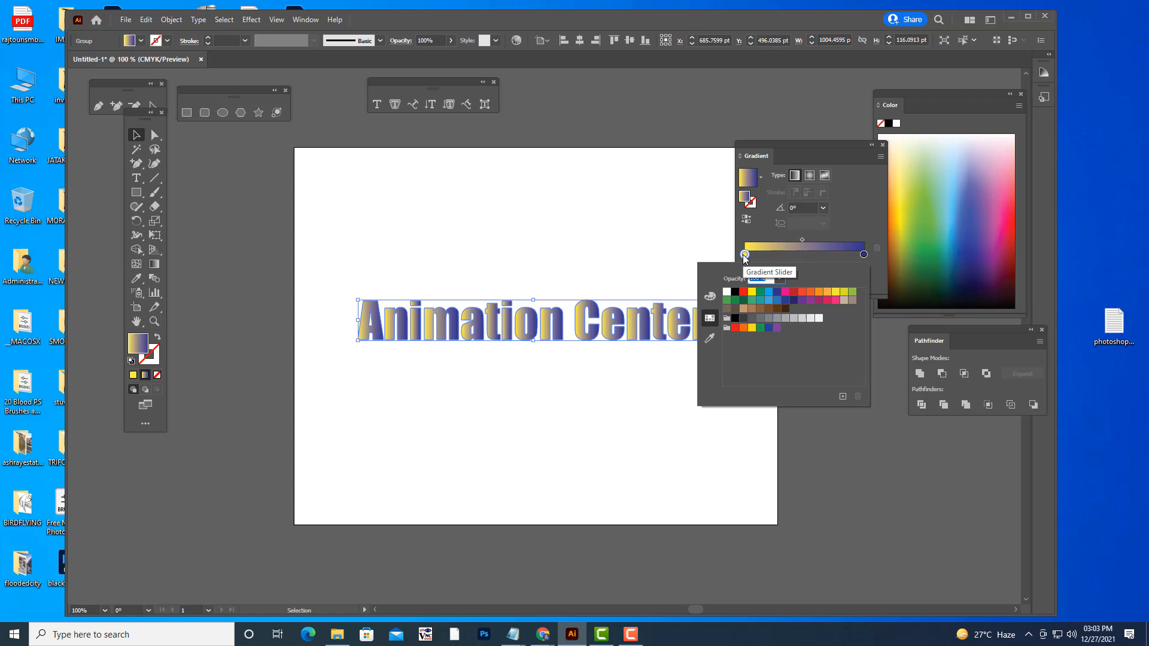
pyautogui.click(770, 292)
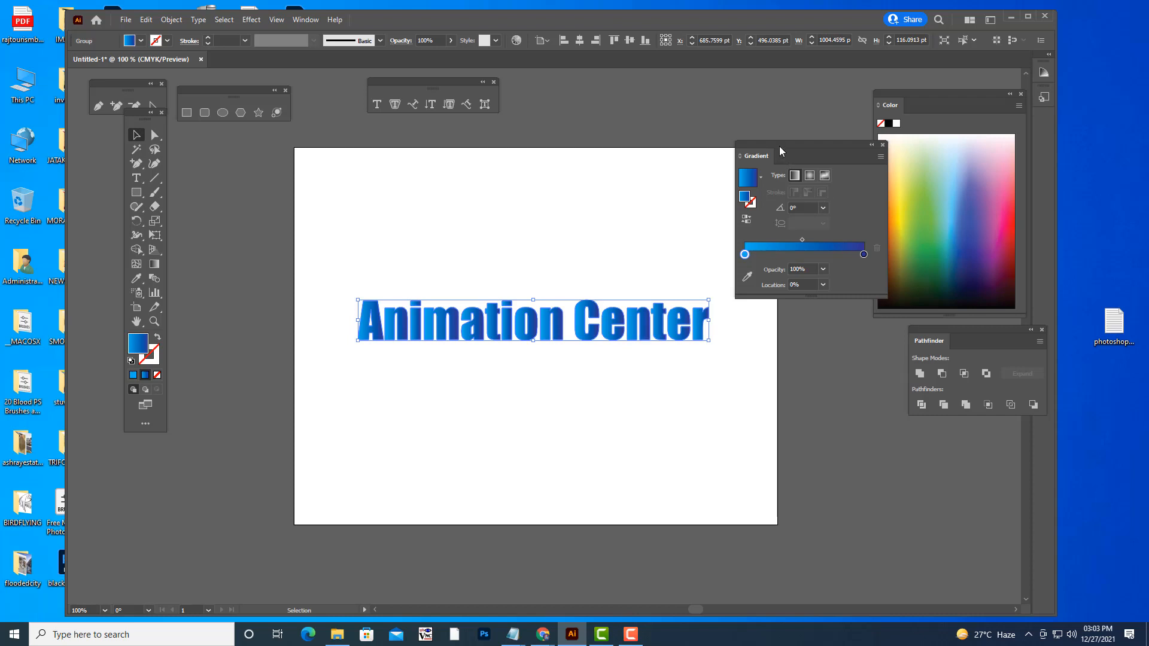
pyautogui.moveTo(779, 146); pyautogui.dragTo(851, 145)
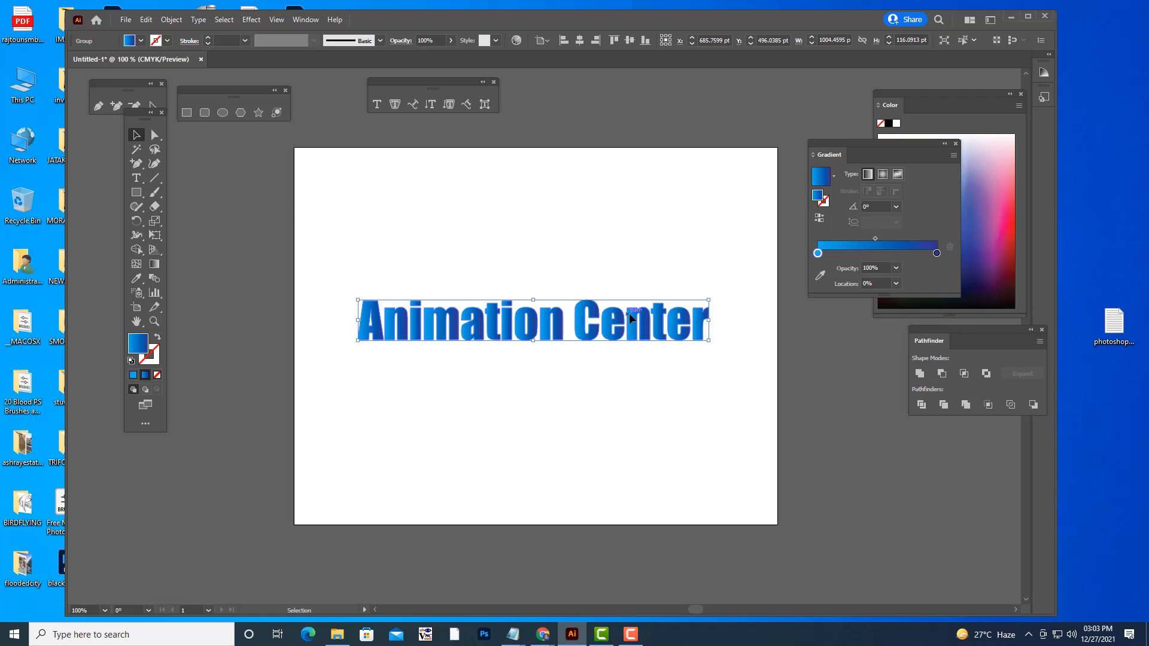
# - Redraw the gradient of the final n in Animation diagonally from lower left to upper right with the Gradient tool
pyautogui.press('g')
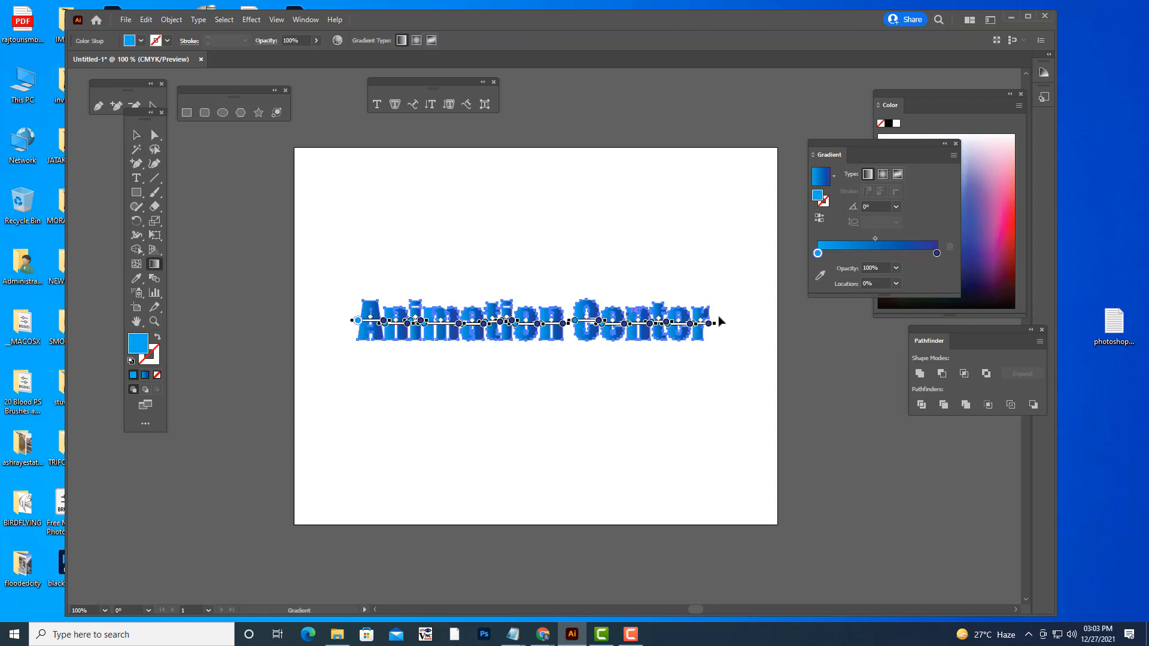
pyautogui.click(599, 322)
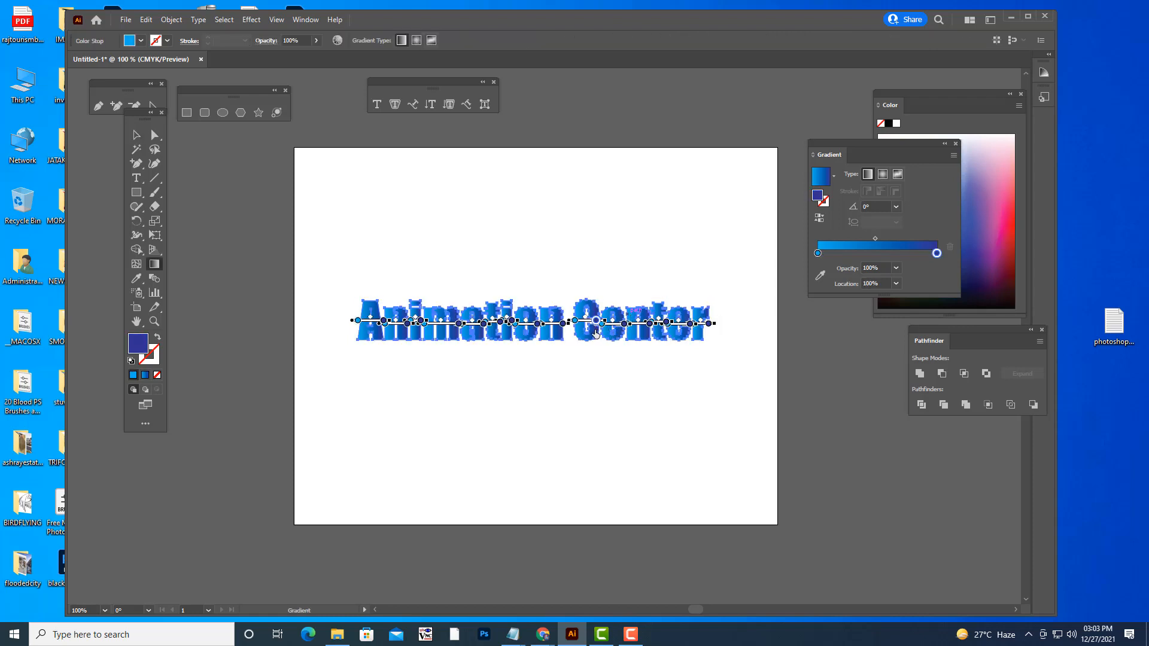
pyautogui.click(570, 320)
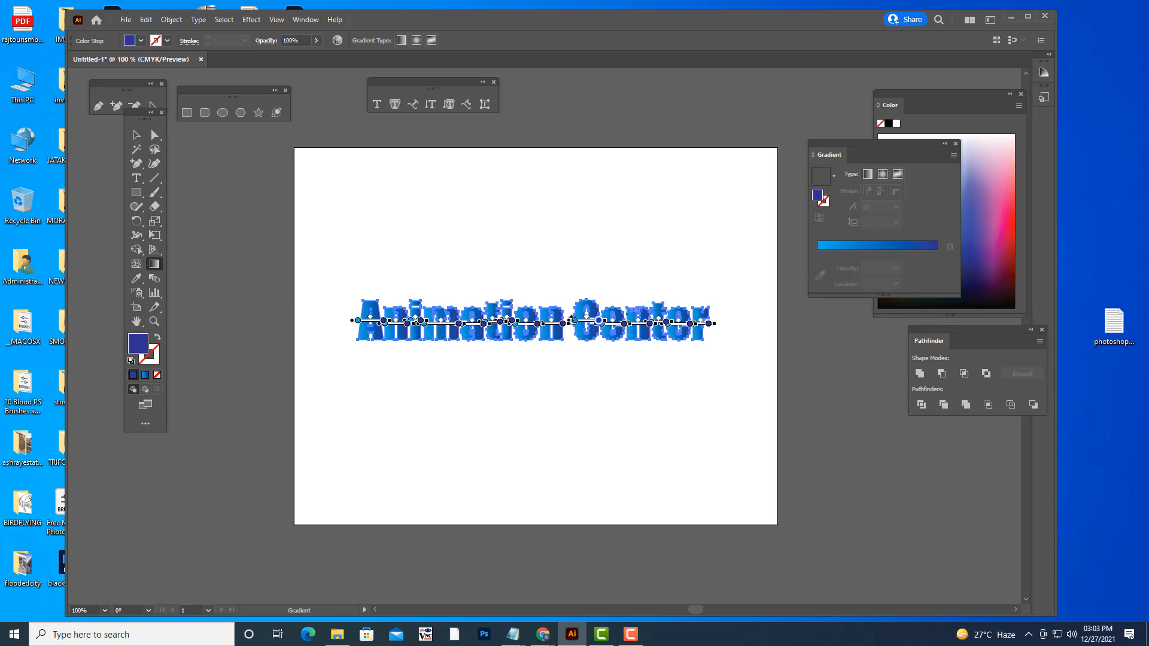
pyautogui.moveTo(571, 320)
pyautogui.mouseDown()
pyautogui.moveTo(586, 296)
pyautogui.moveTo(568, 386)
pyautogui.moveTo(574, 289)
pyautogui.moveTo(575, 302)
pyautogui.mouseUp()
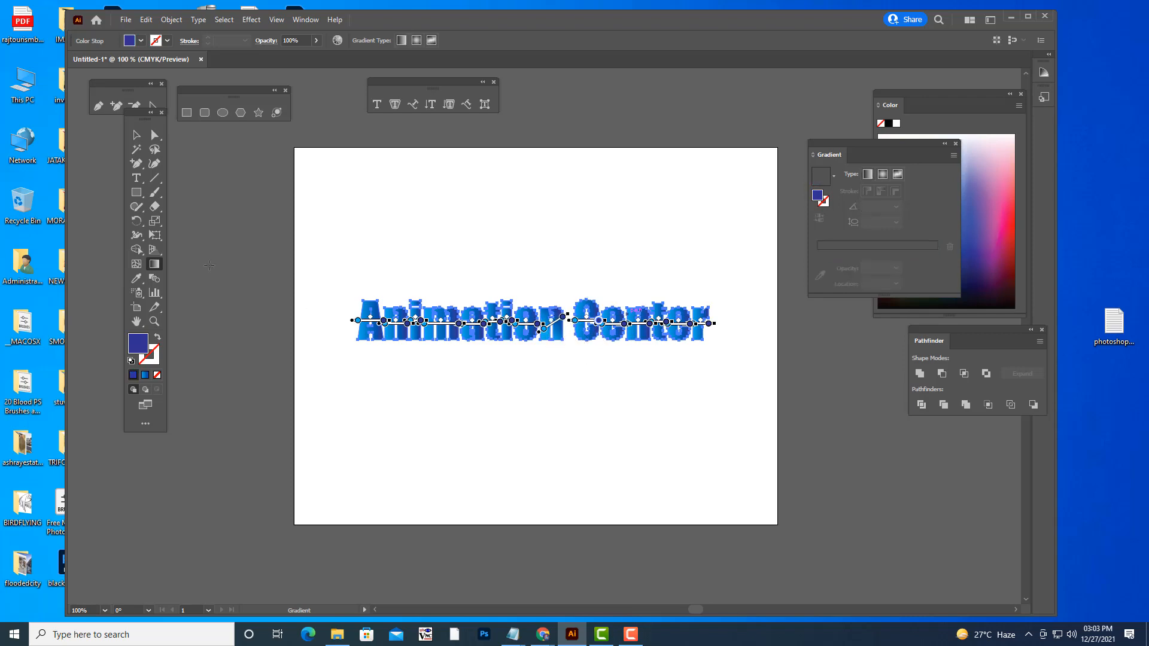
pyautogui.click(137, 135)
pyautogui.click(500, 239)
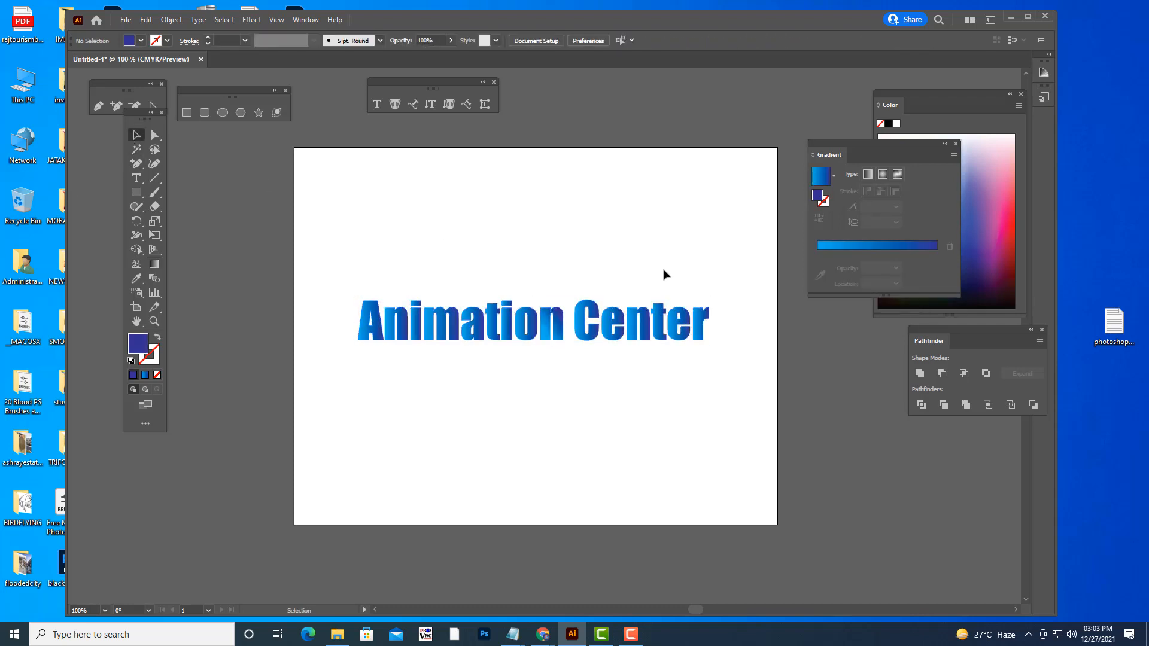
# - Scale the Animation Center group up proportionally from its centre to about 1104 pt wide
pyautogui.click(691, 319)
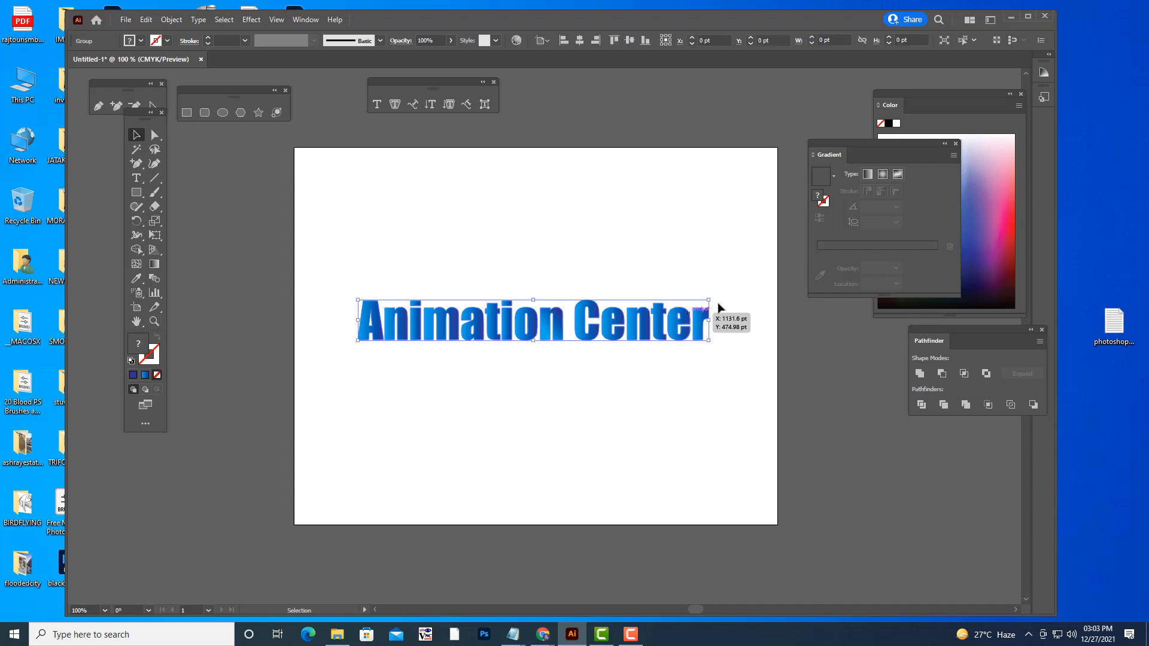
pyautogui.moveTo(708, 298); pyautogui.dragTo(725, 298)
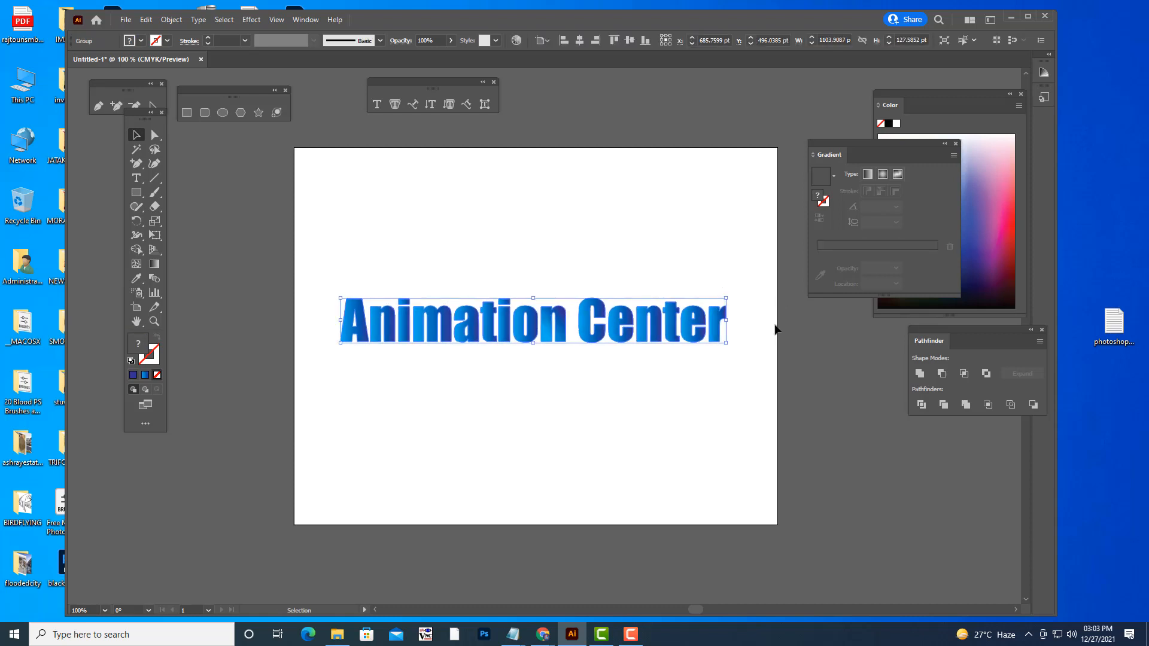
pyautogui.click(775, 326)
# - Give the Animation Center lettering a very dark maroon stroke, 1E0109
pyautogui.click(705, 323)
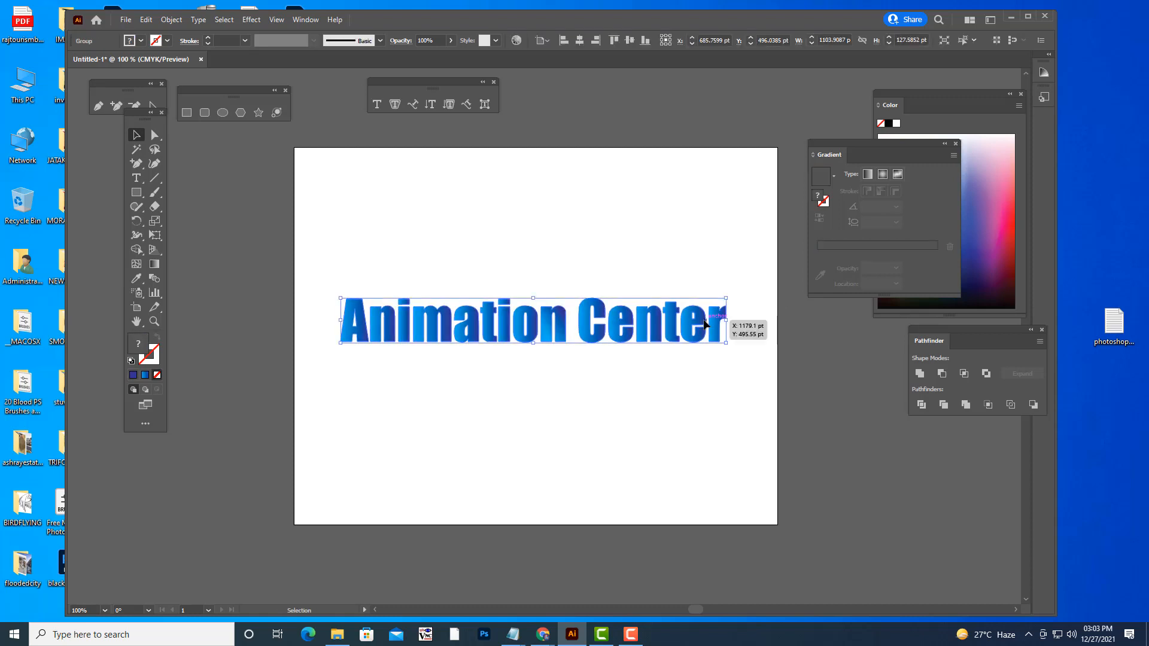
pyautogui.doubleClick(157, 362)
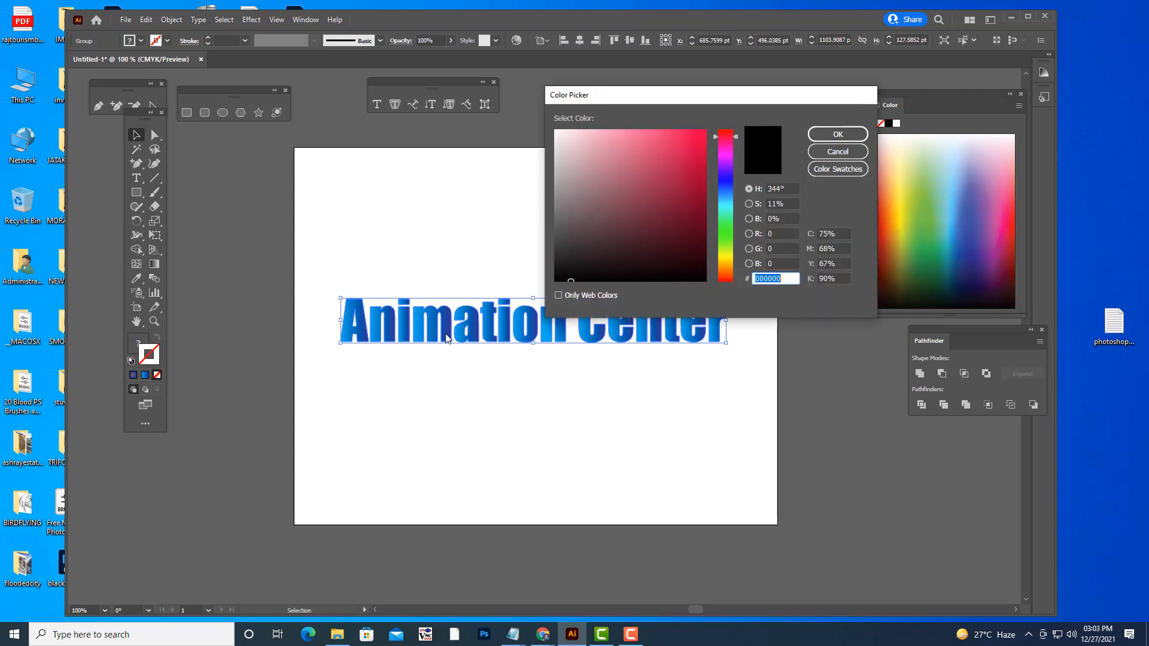
pyautogui.click(703, 263)
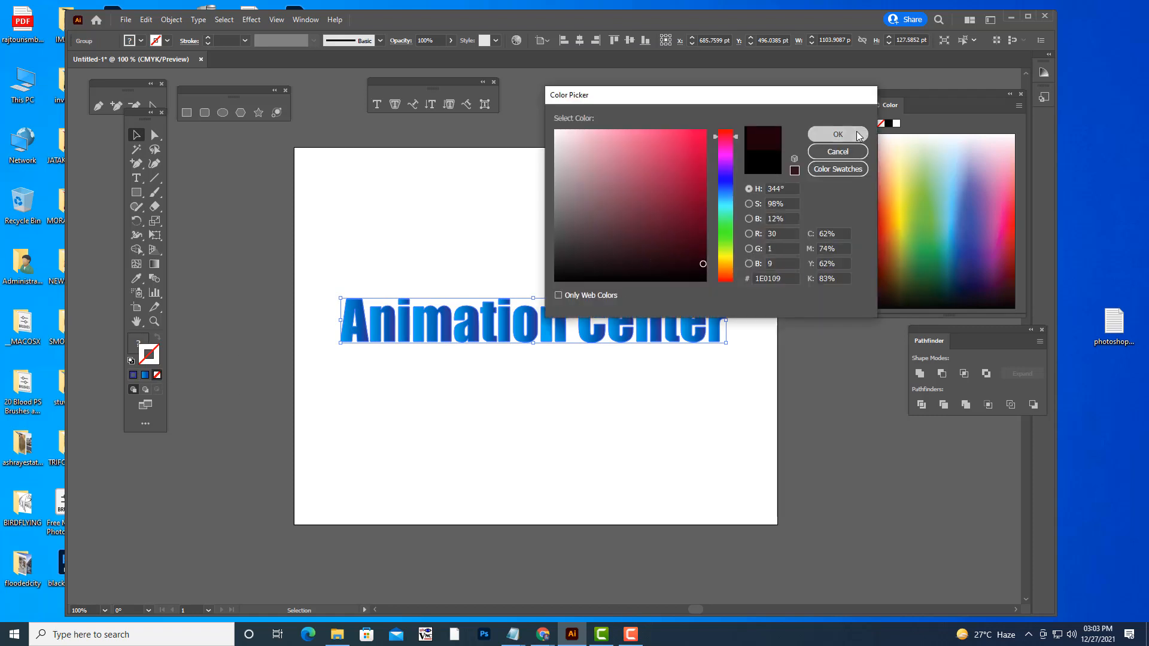
pyautogui.click(838, 134)
pyautogui.click(712, 206)
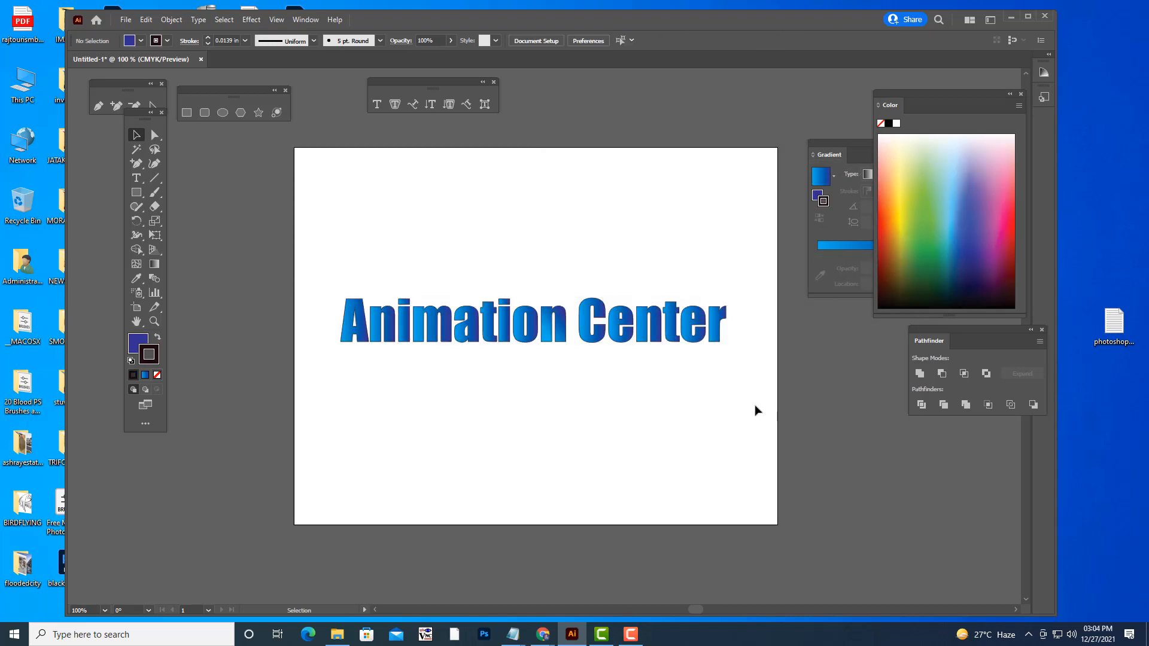
pyautogui.hotkey('ctrl', '+')
pyautogui.hotkey('ctrl', '+')
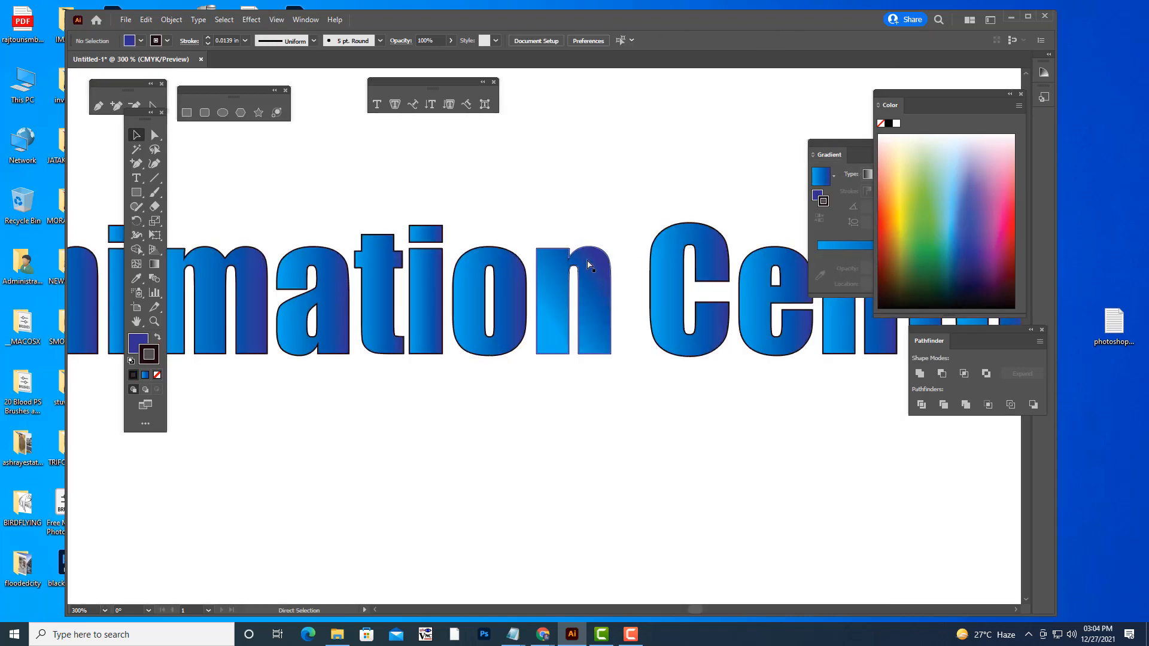
# - Remove the stroke from the Animation Center lettering group
pyautogui.hotkey('ctrl', '-')
pyautogui.hotkey('ctrl', '-')
pyautogui.hotkey('ctrl', '-')
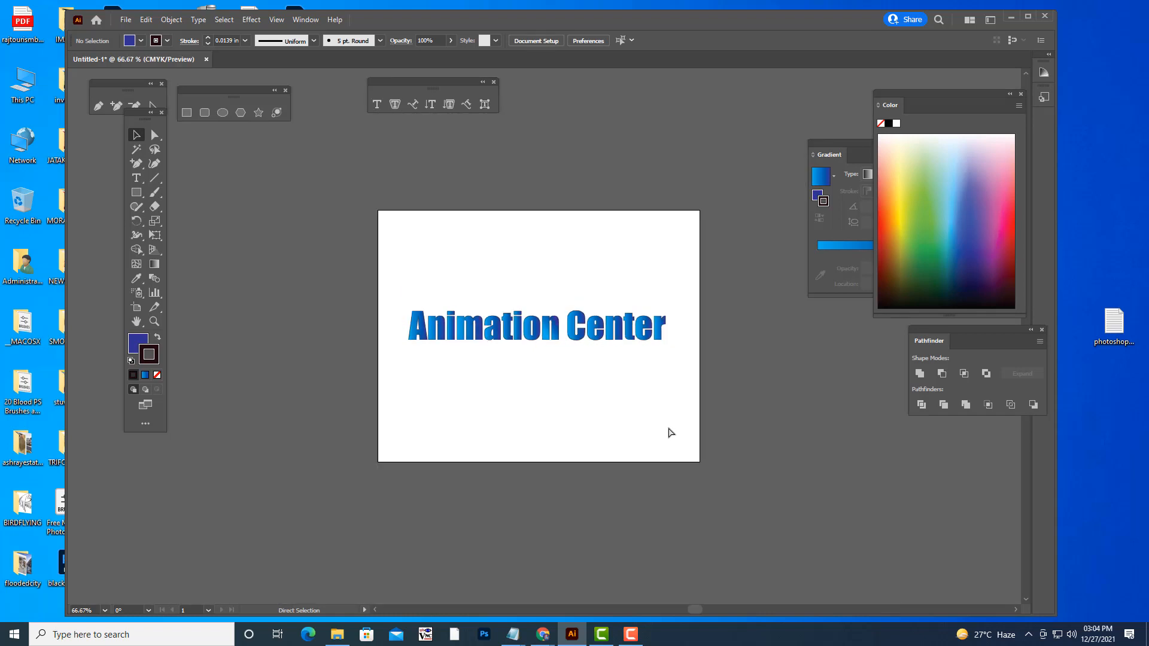
pyautogui.hotkey('ctrl', '+')
pyautogui.hotkey('ctrl', '+')
pyautogui.hotkey('ctrl', '+')
pyautogui.click(565, 323)
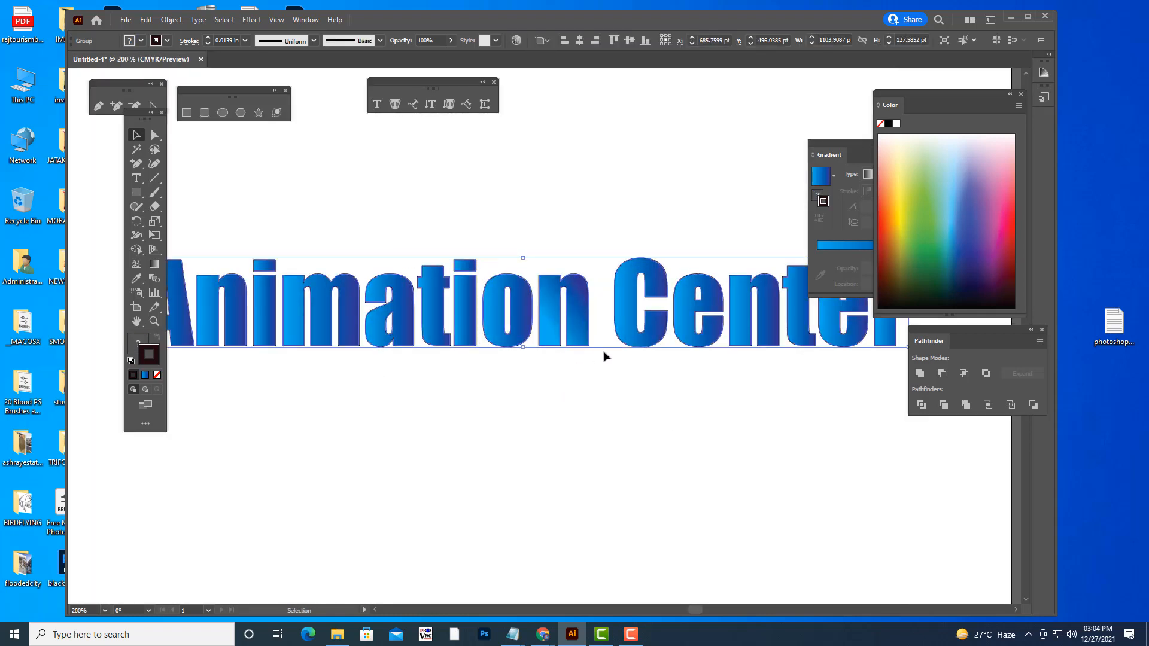
pyautogui.click(156, 374)
pyautogui.click(678, 357)
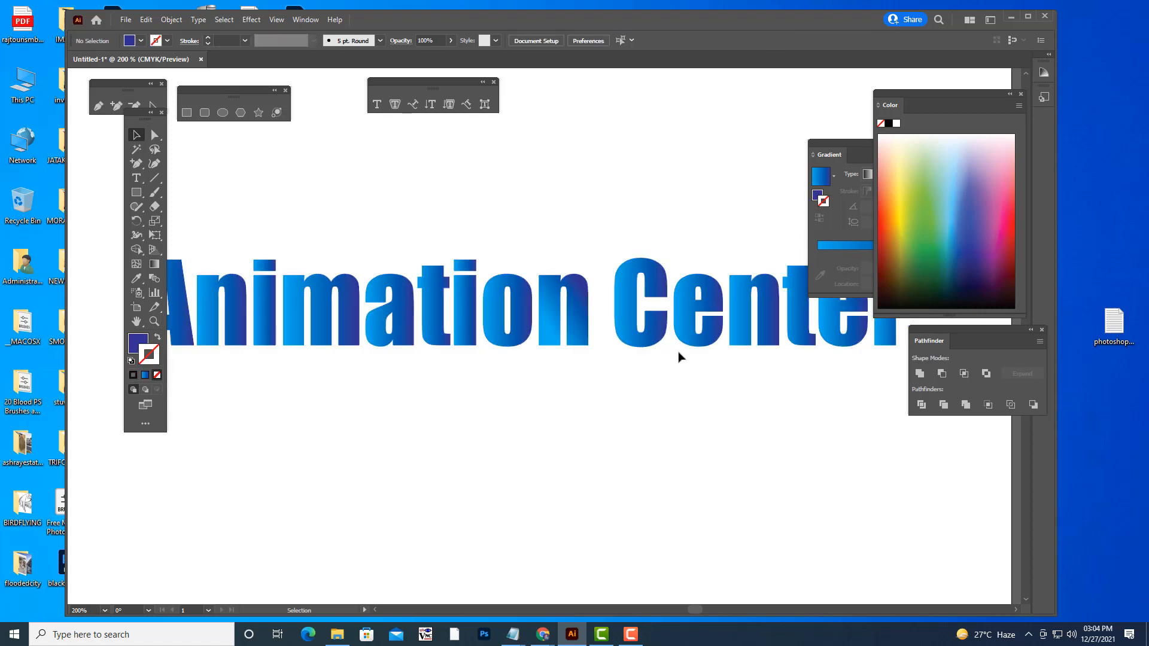
# - Open the Drop Shadow effect for the Animation Center group and set its opacity to 100%
pyautogui.hotkey('ctrl', '-')
pyautogui.hotkey('ctrl', '-')
pyautogui.hotkey('ctrl', '-')
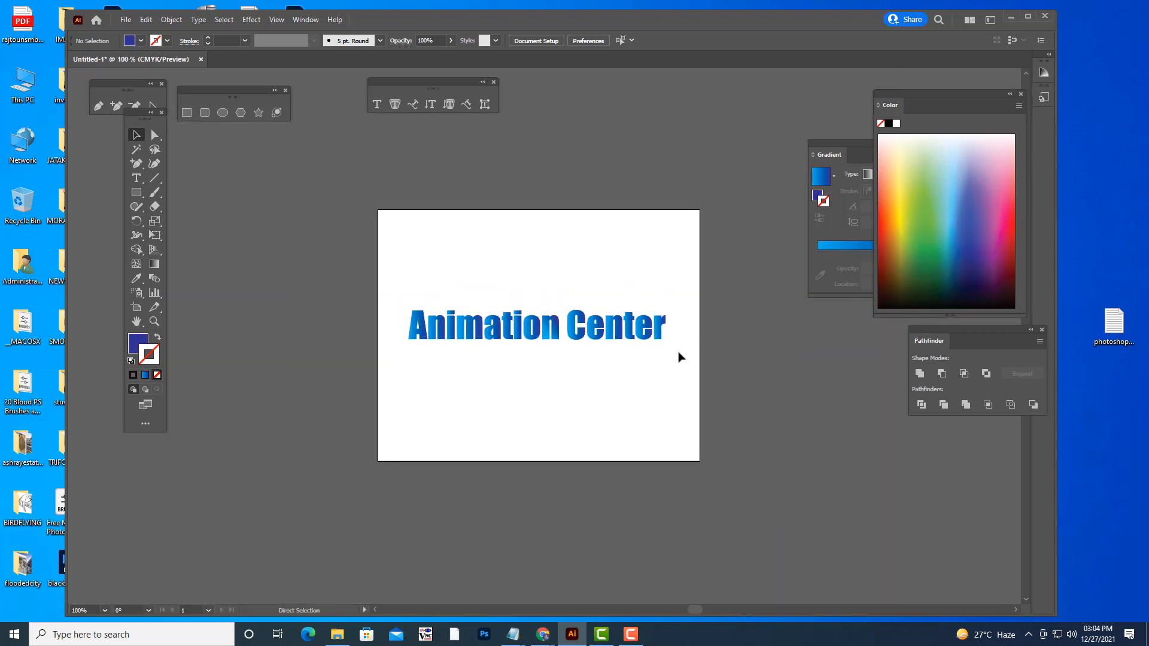
pyautogui.hotkey('ctrl', '+')
pyautogui.click(565, 324)
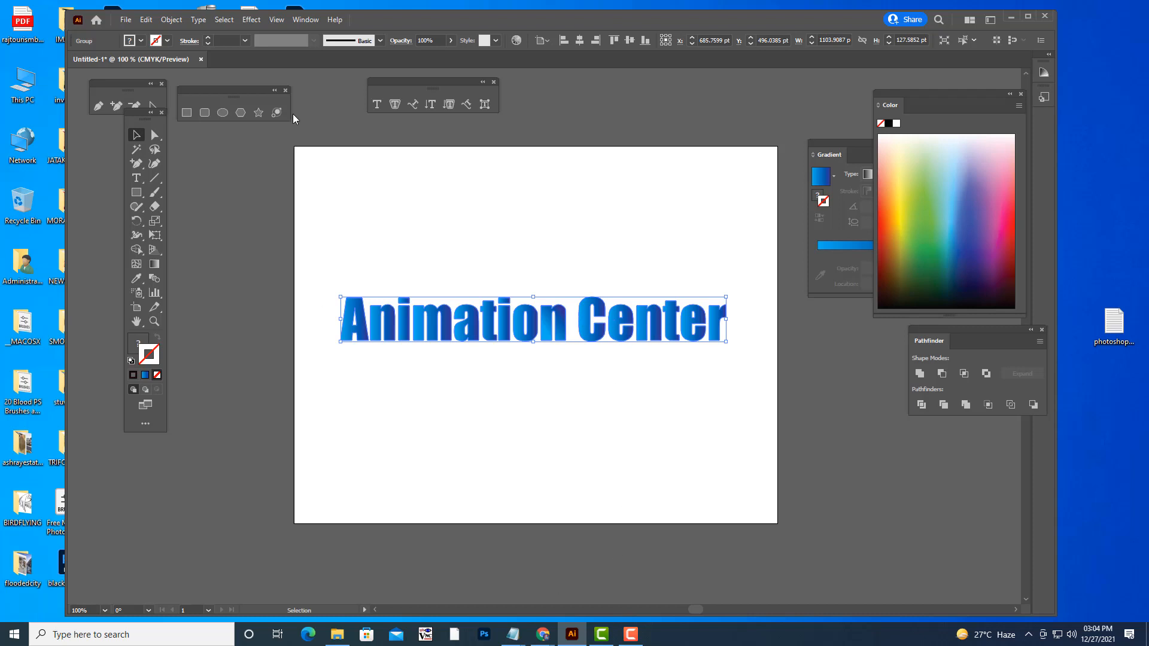
pyautogui.click(252, 19)
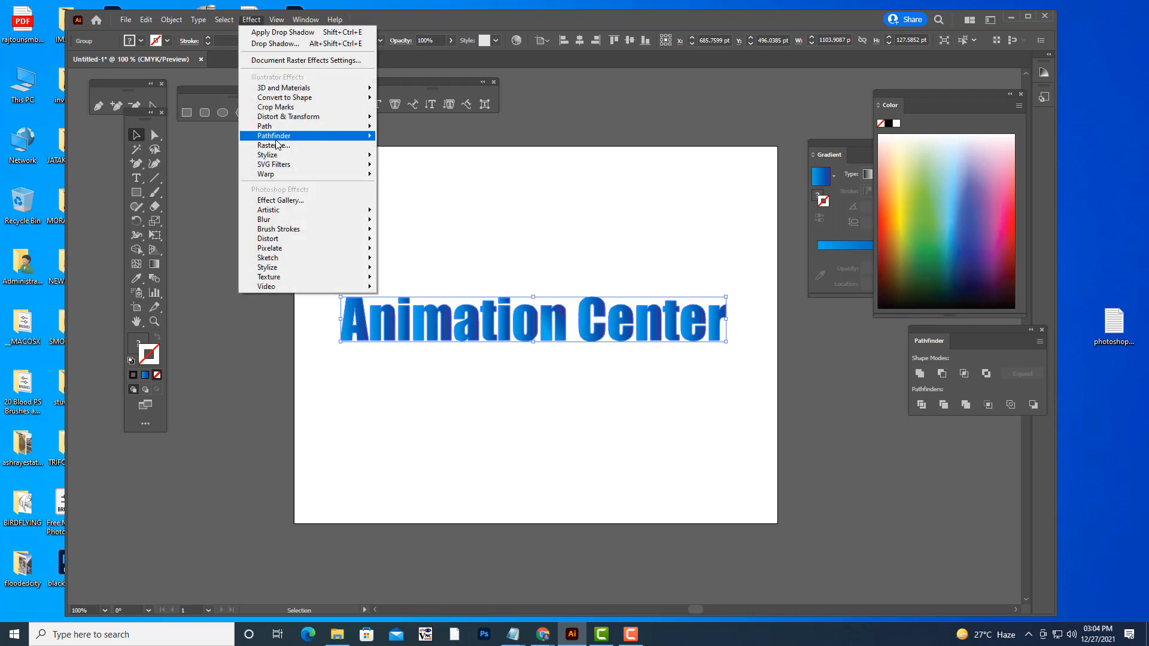
pyautogui.moveTo(280, 157)
pyautogui.click(413, 156)
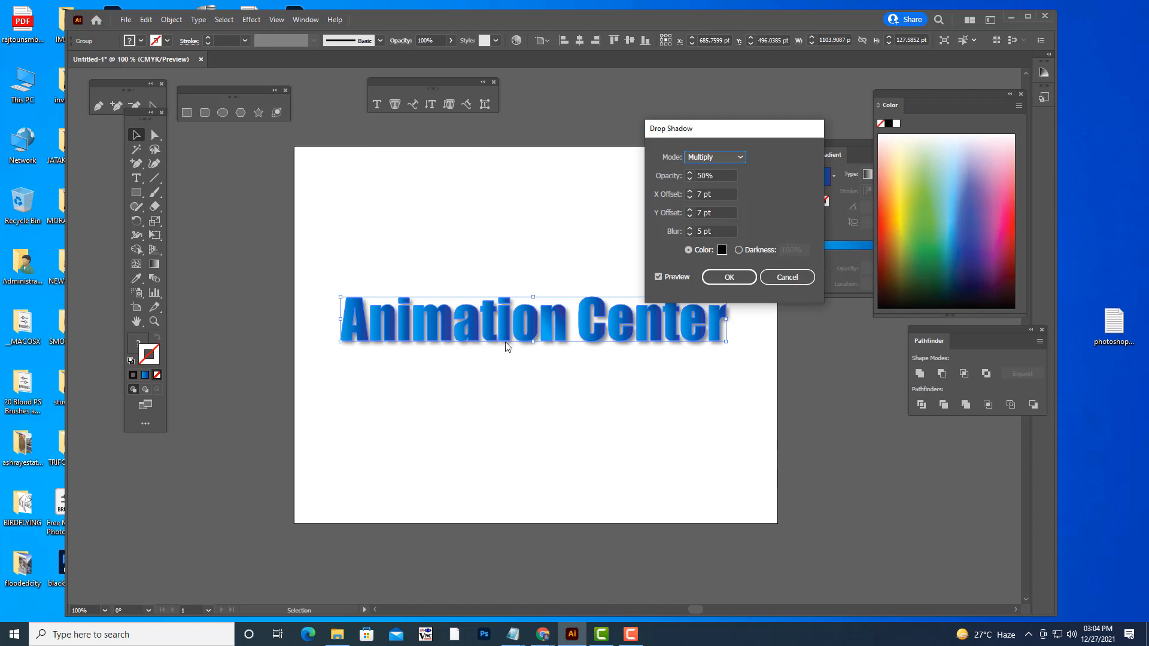
pyautogui.press('Tab')
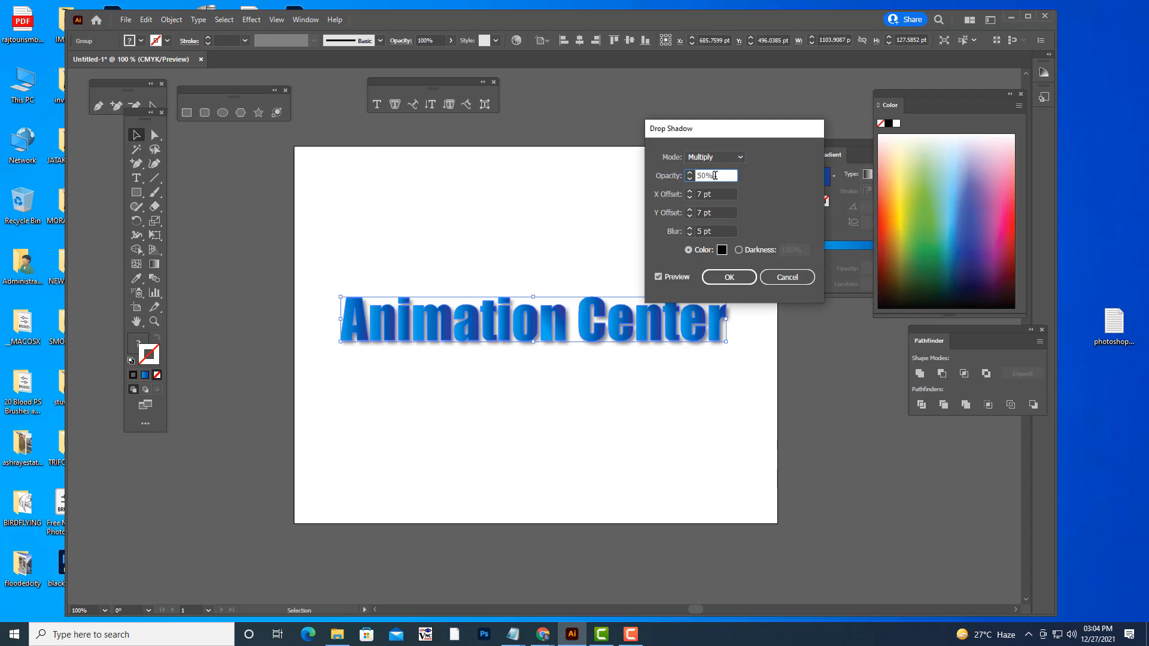
pyautogui.write('100')
pyautogui.click(712, 192)
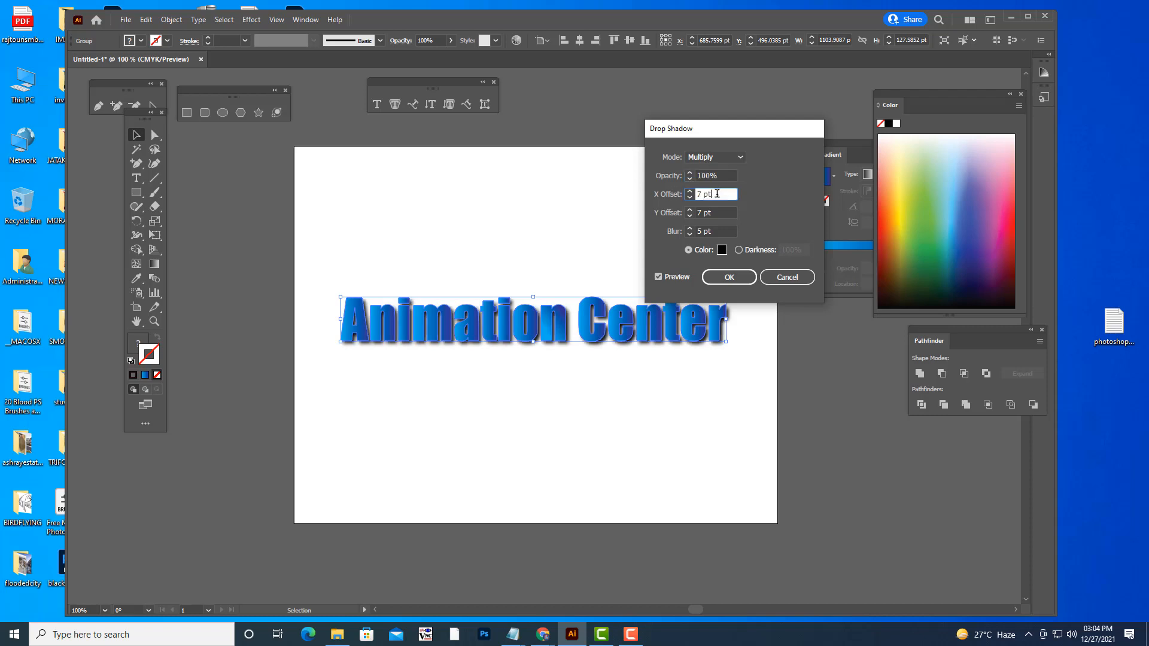
# - Change the drop shadow's blending mode to Normal and apply the effect to the lettering
pyautogui.moveTo(701, 128); pyautogui.dragTo(766, 115)
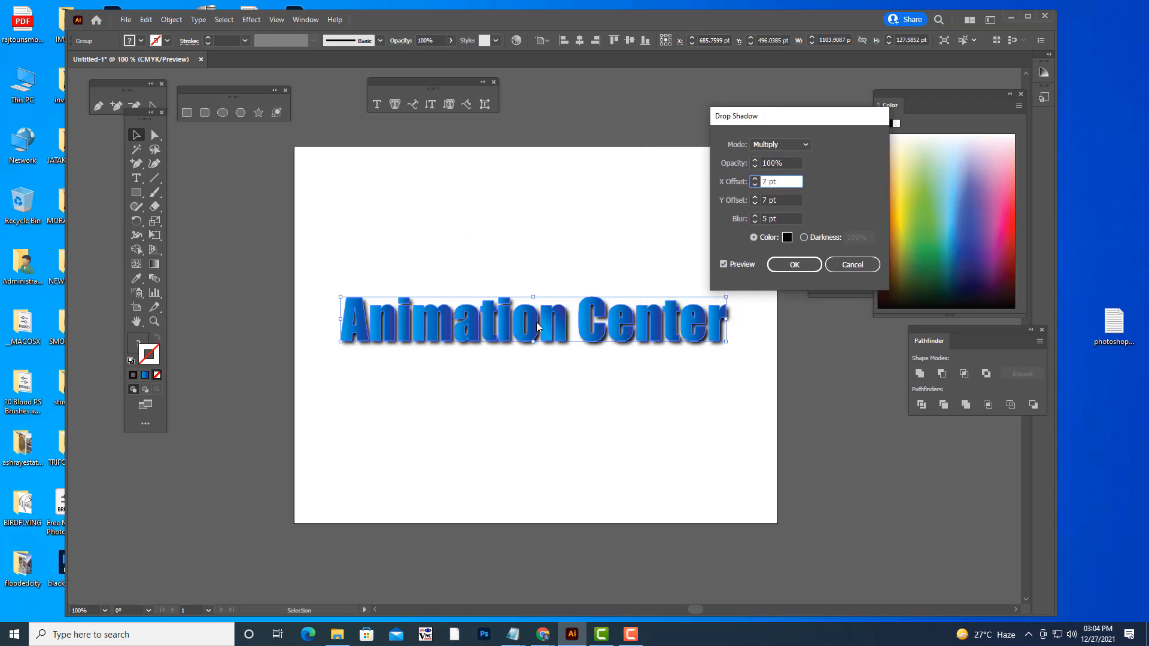
pyautogui.click(779, 146)
pyautogui.click(772, 158)
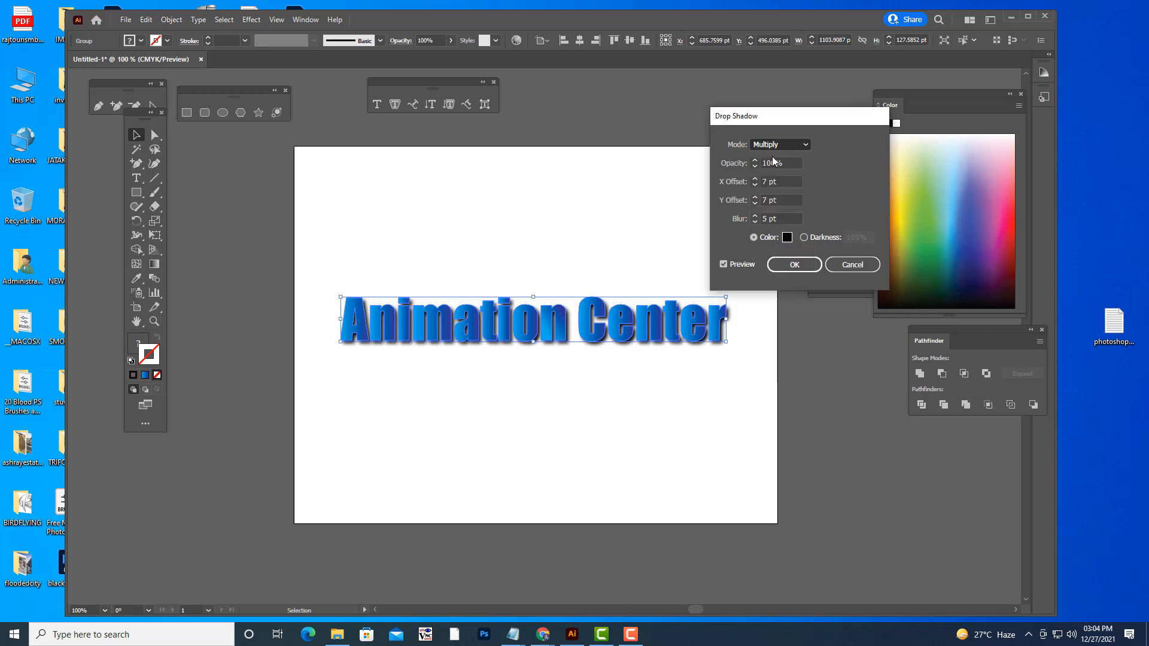
pyautogui.moveTo(777, 121); pyautogui.dragTo(759, 119)
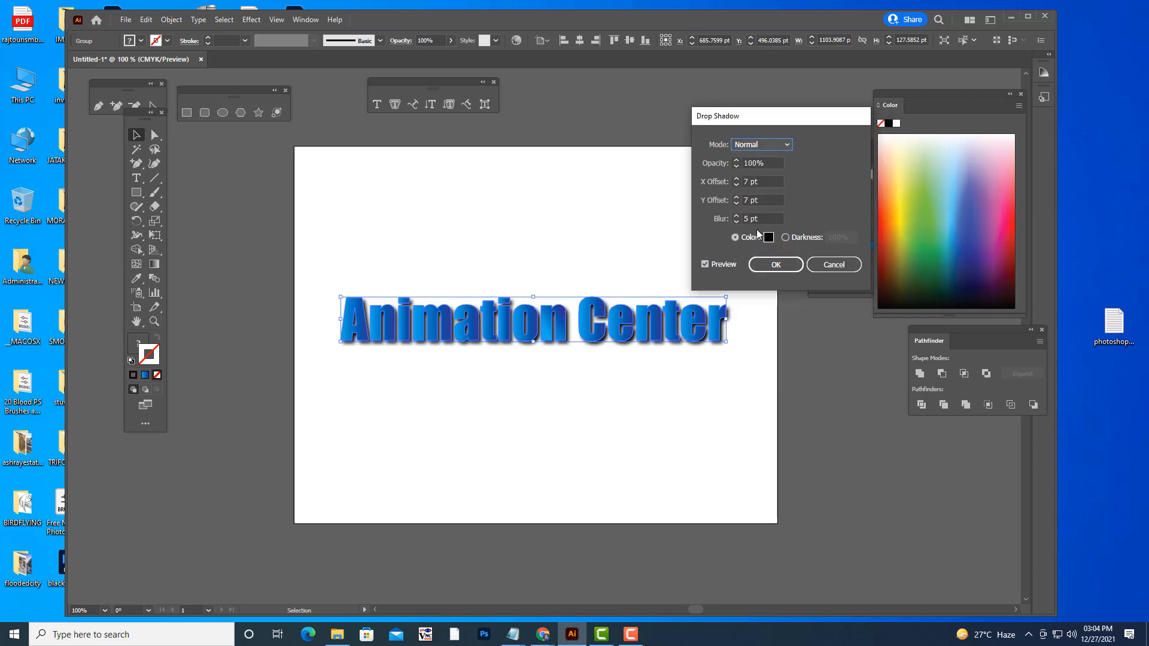
pyautogui.click(776, 265)
pyautogui.click(702, 208)
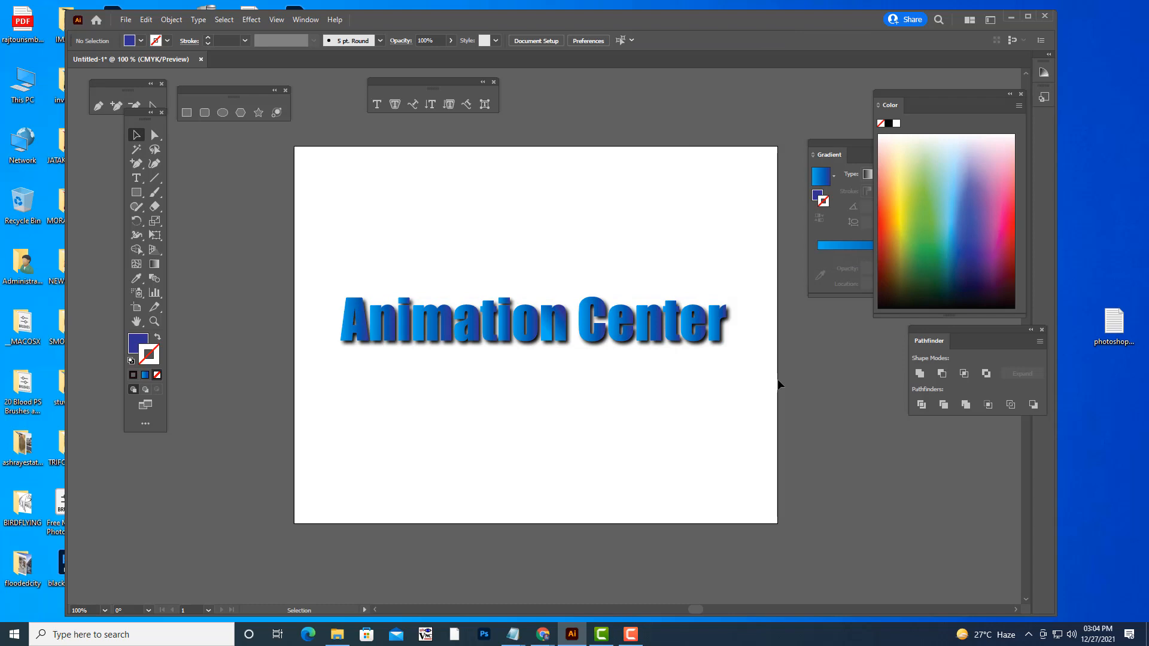
# - Undo the styling and expansion of Animation Center back to the plain dark blue live text
pyautogui.press('a')
pyautogui.hotkey('ctrl', 'a')
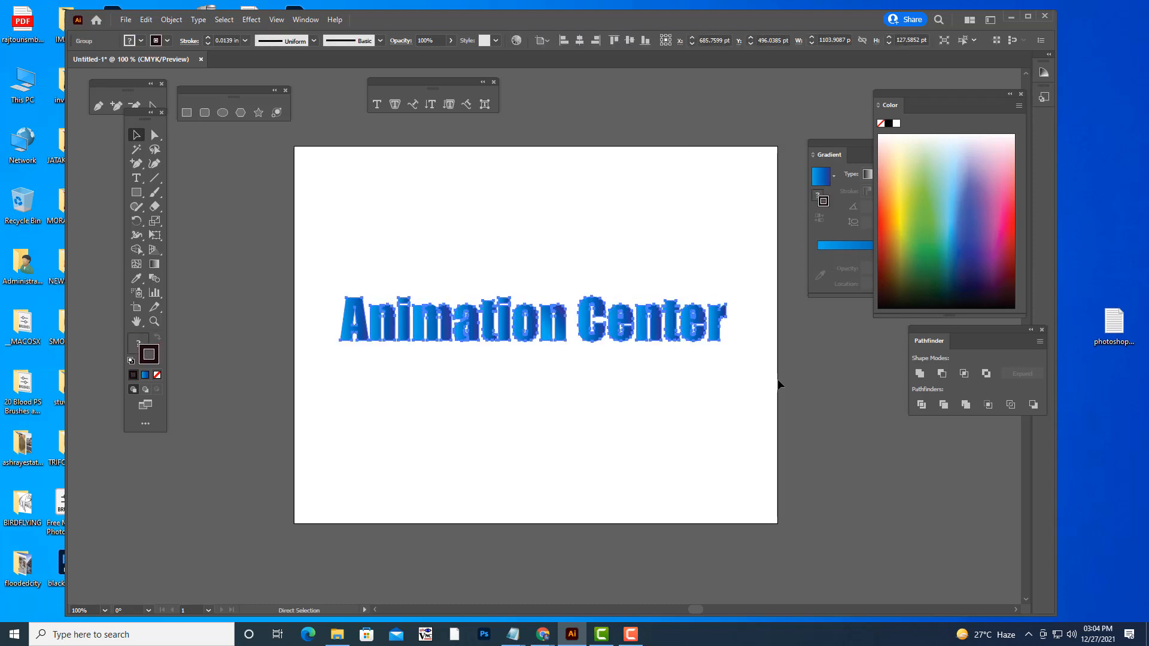
pyautogui.hotkey('ctrl', 'z')
pyautogui.hotkey('ctrl', 'z')
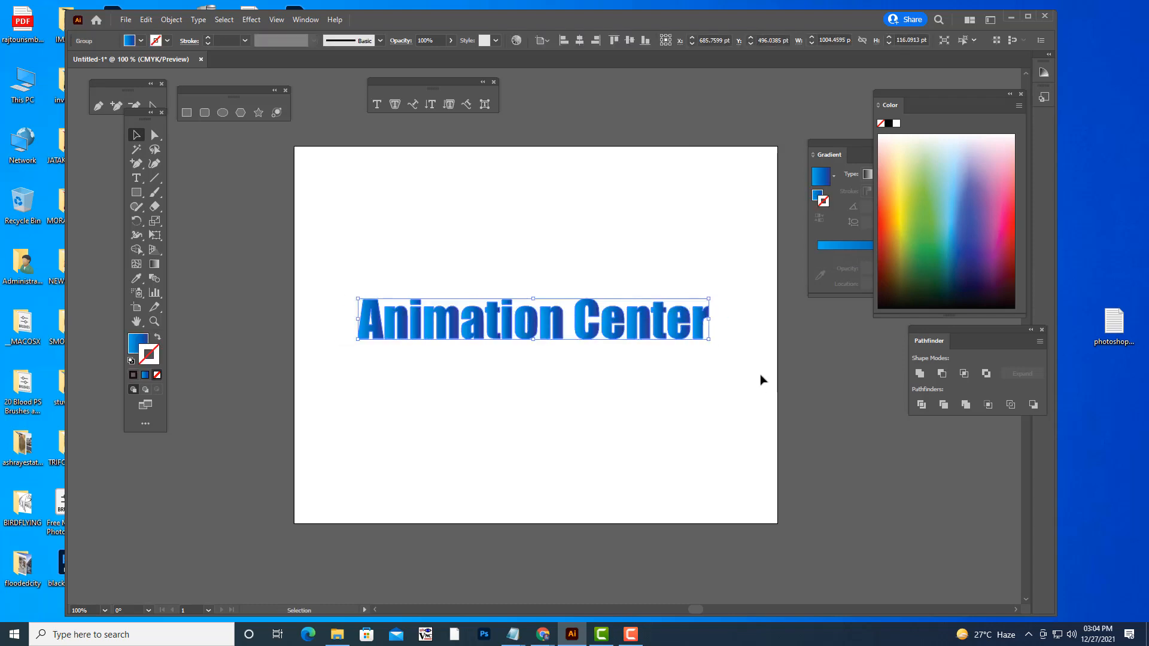
pyautogui.click(741, 370)
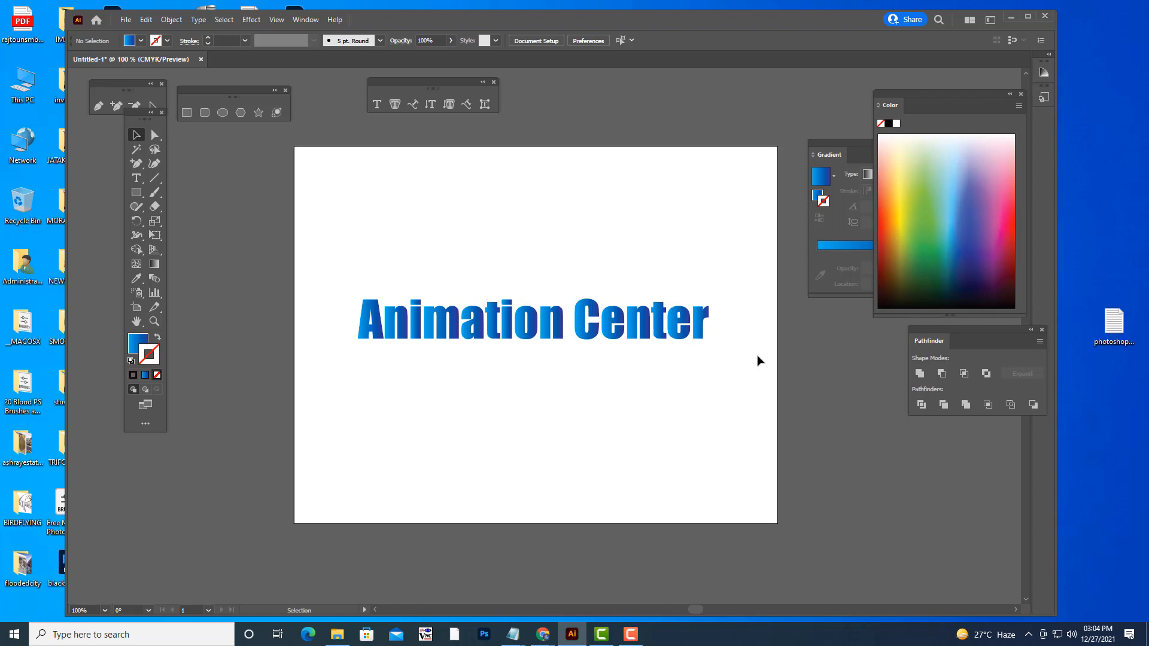
pyautogui.hotkey('ctrl', 'z')
pyautogui.hotkey('ctrl', 'z')
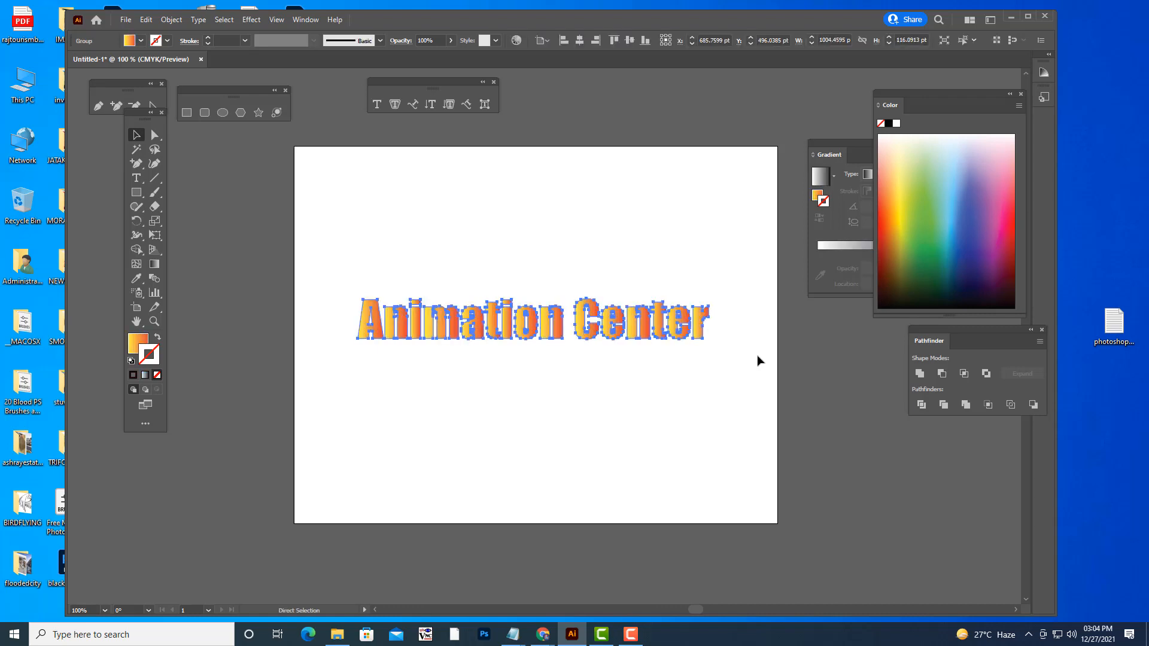
pyautogui.hotkey('ctrl', 'z')
pyautogui.hotkey('ctrl', 'z')
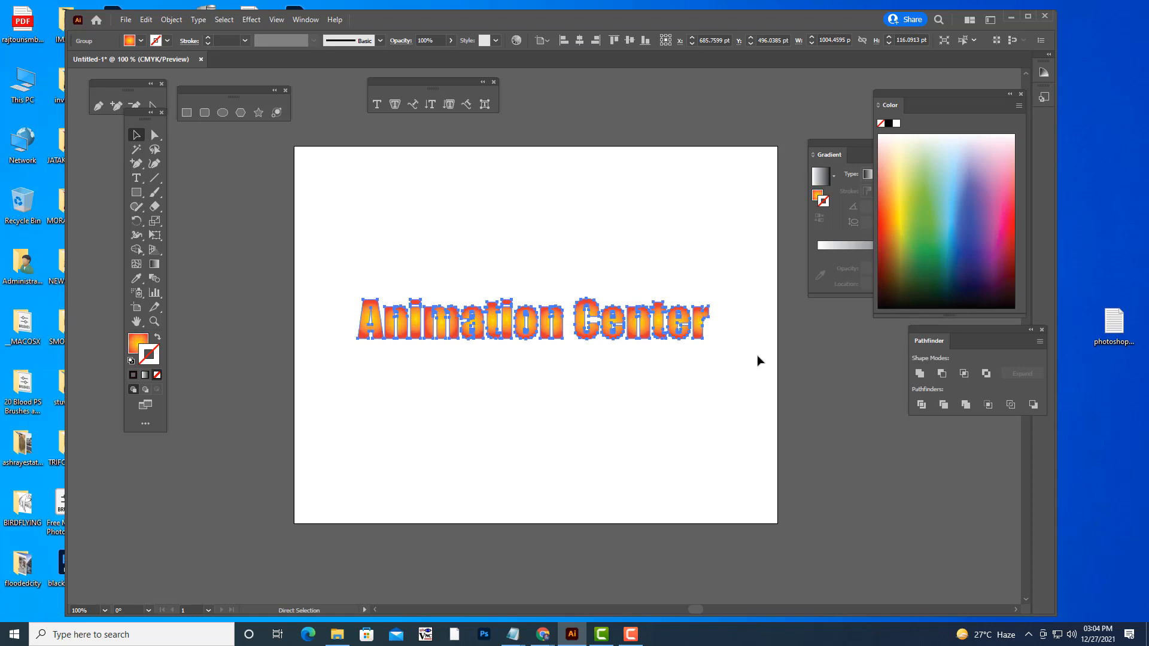
pyautogui.hotkey('ctrl', 'z')
pyautogui.click(755, 342)
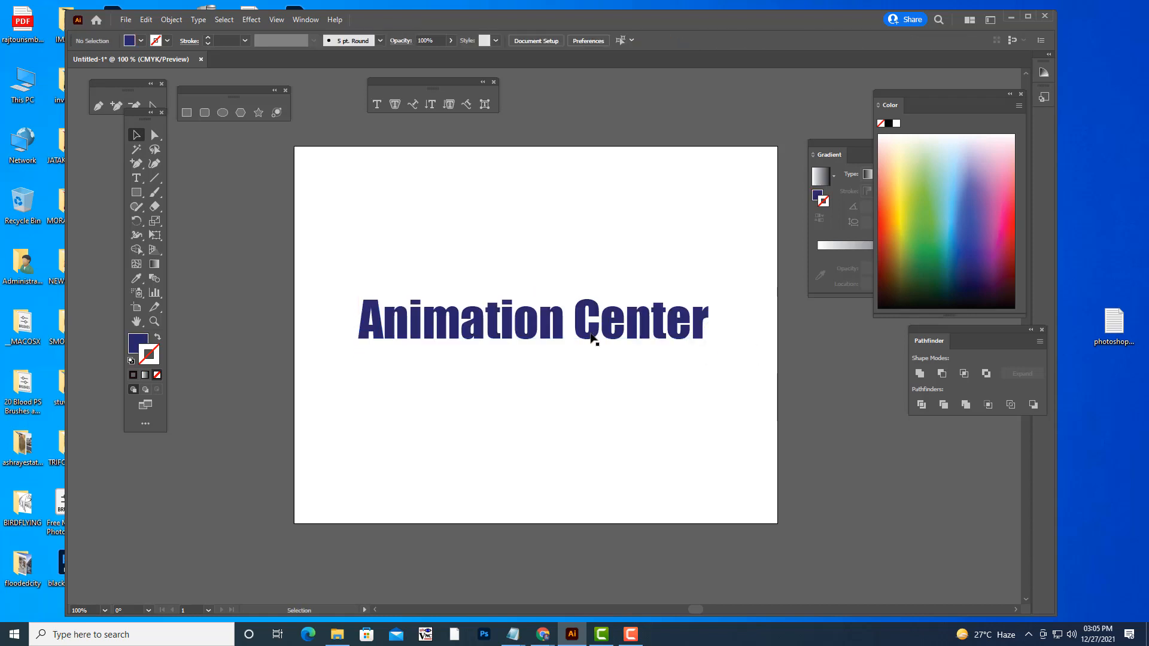
# - Move the Animation Center text slightly down and left, and try a horizontal Arc envelope warp with bends of 89%, -83% and -2%
pyautogui.moveTo(591, 331); pyautogui.dragTo(578, 347)
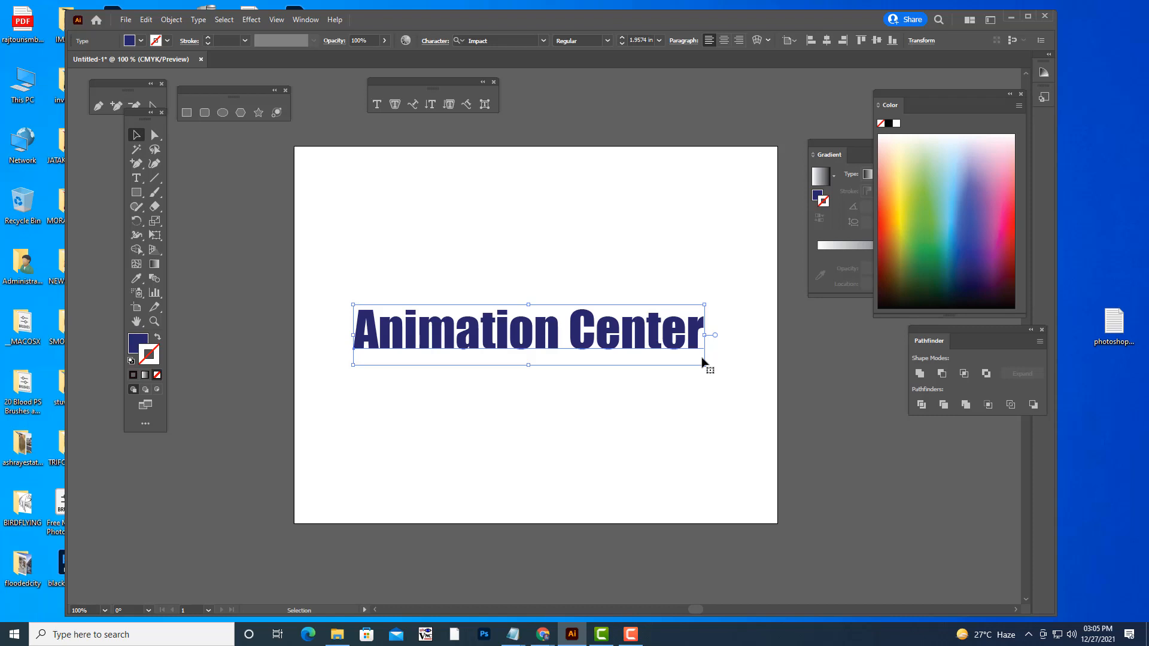
pyautogui.click(756, 40)
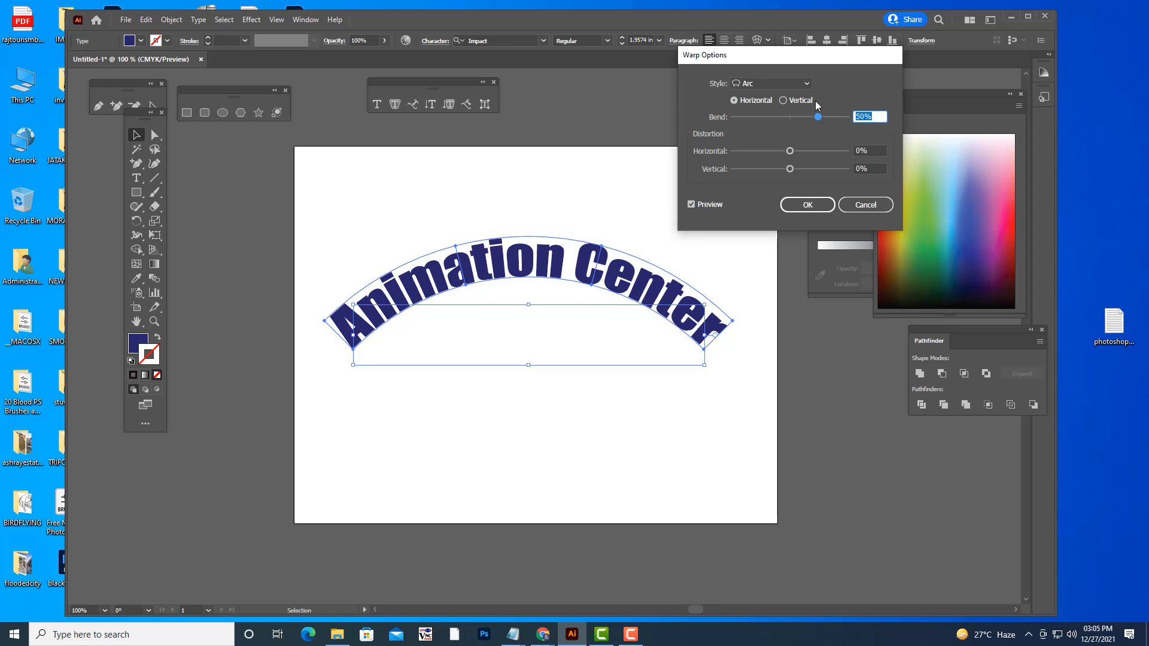
pyautogui.moveTo(818, 116); pyautogui.dragTo(840, 117)
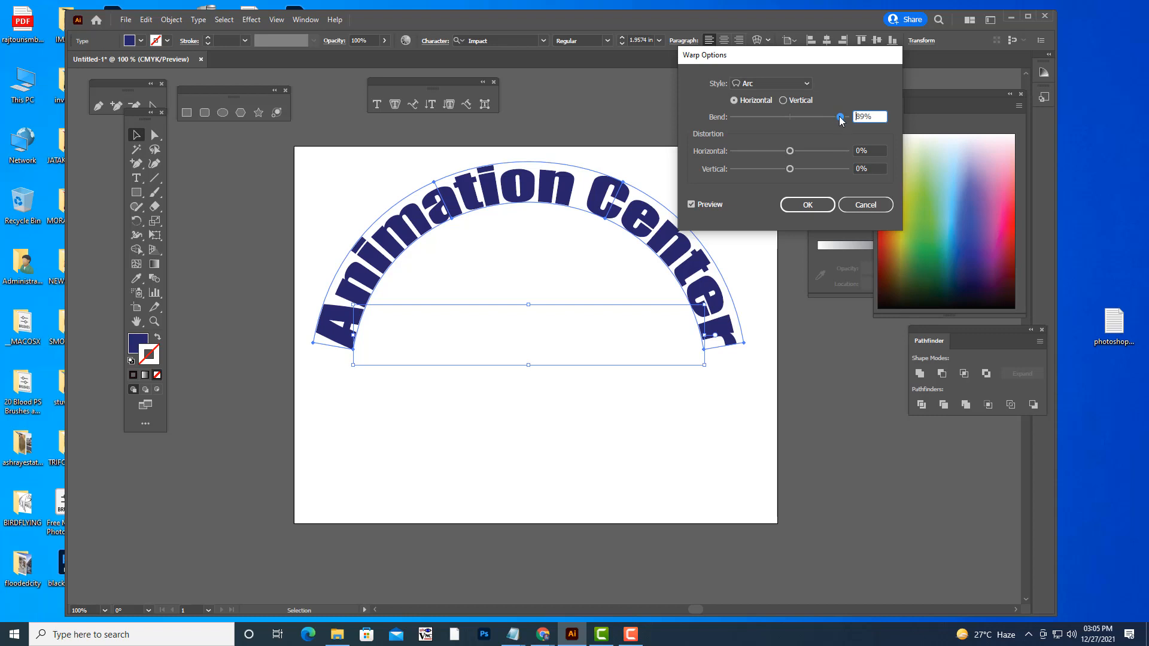
pyautogui.moveTo(839, 117); pyautogui.dragTo(775, 119)
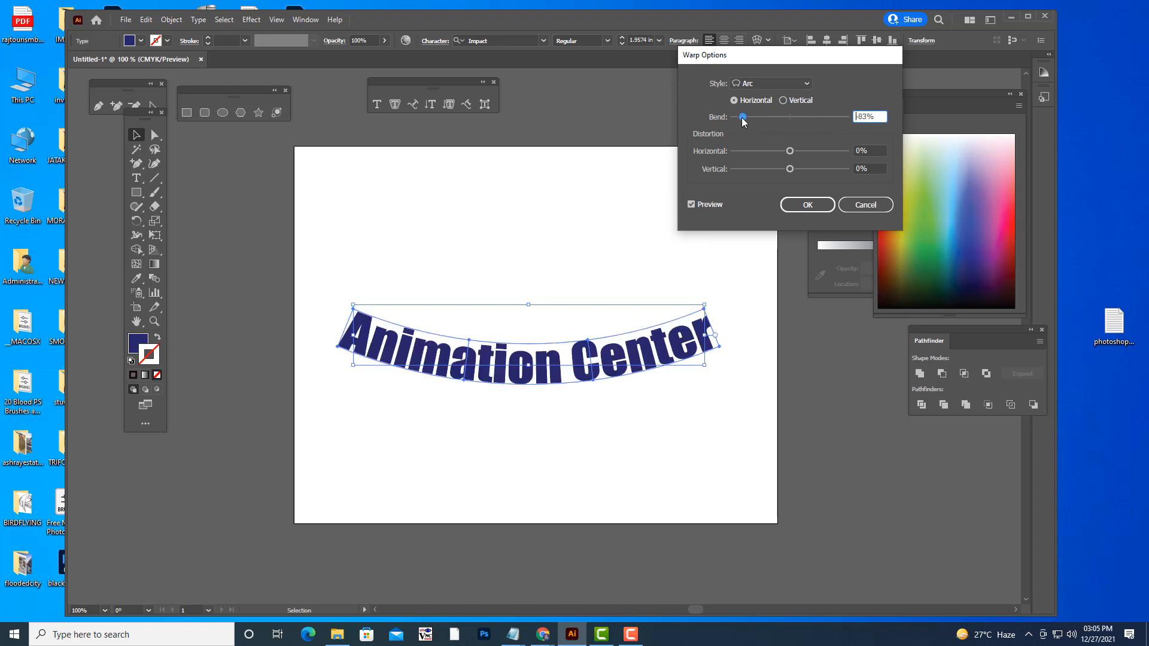
pyautogui.moveTo(742, 122); pyautogui.dragTo(789, 127)
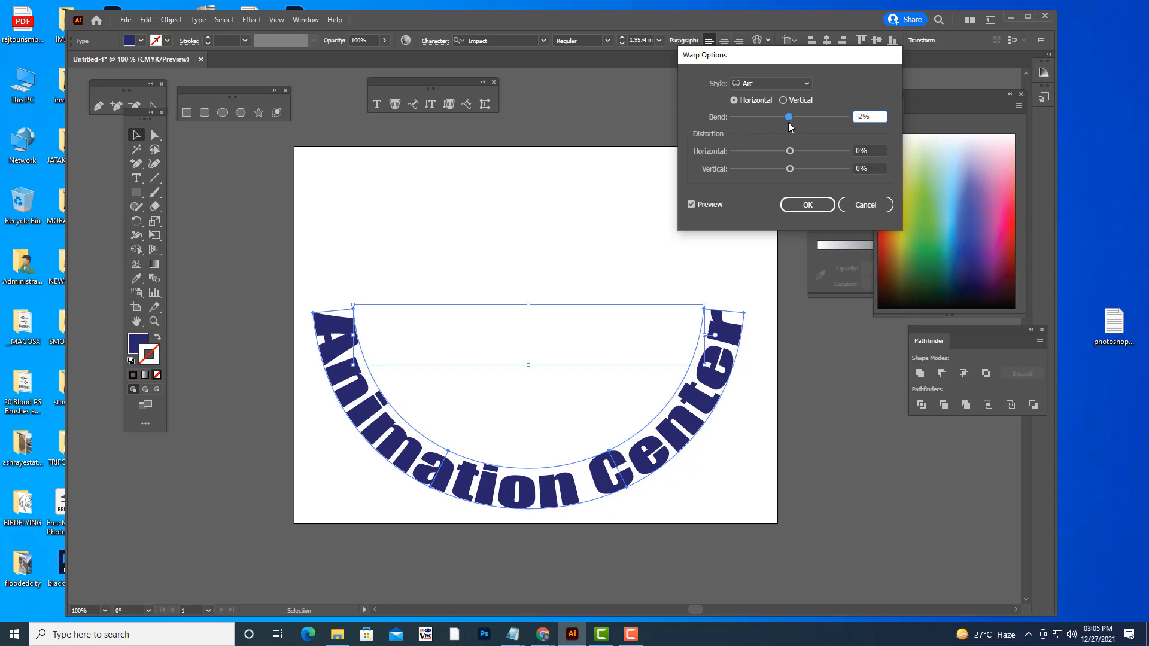
# - Switch the warp style to Bulge with a 36% bend and -2% horizontal and vertical distortion
pyautogui.moveTo(751, 60); pyautogui.dragTo(742, 64)
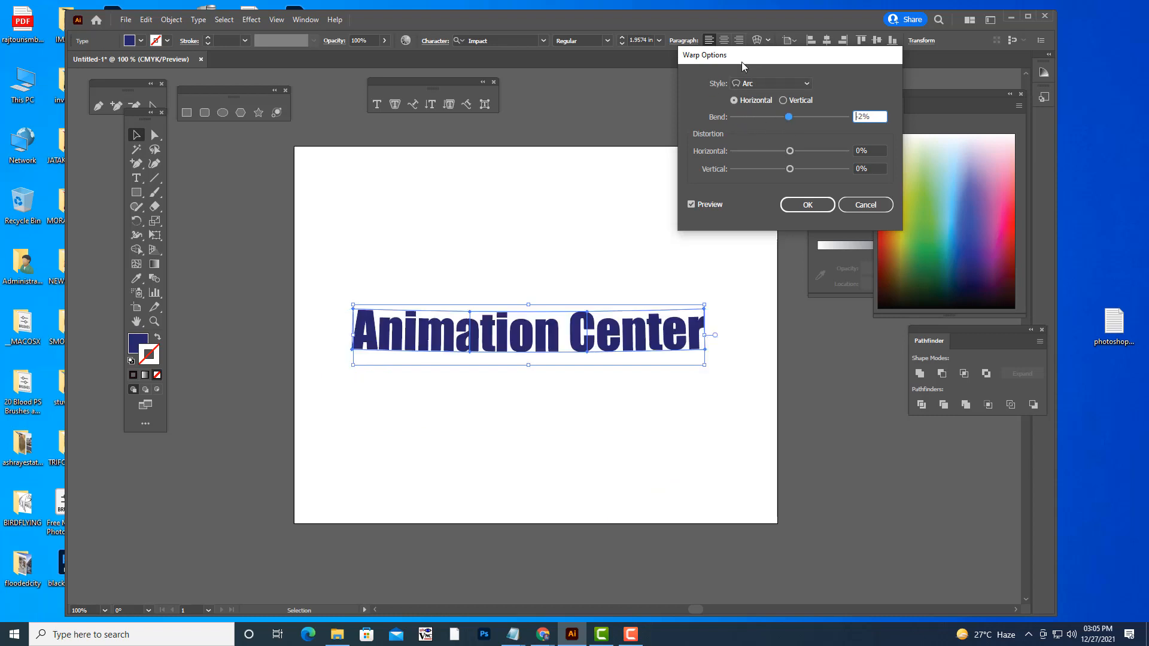
pyautogui.click(753, 91)
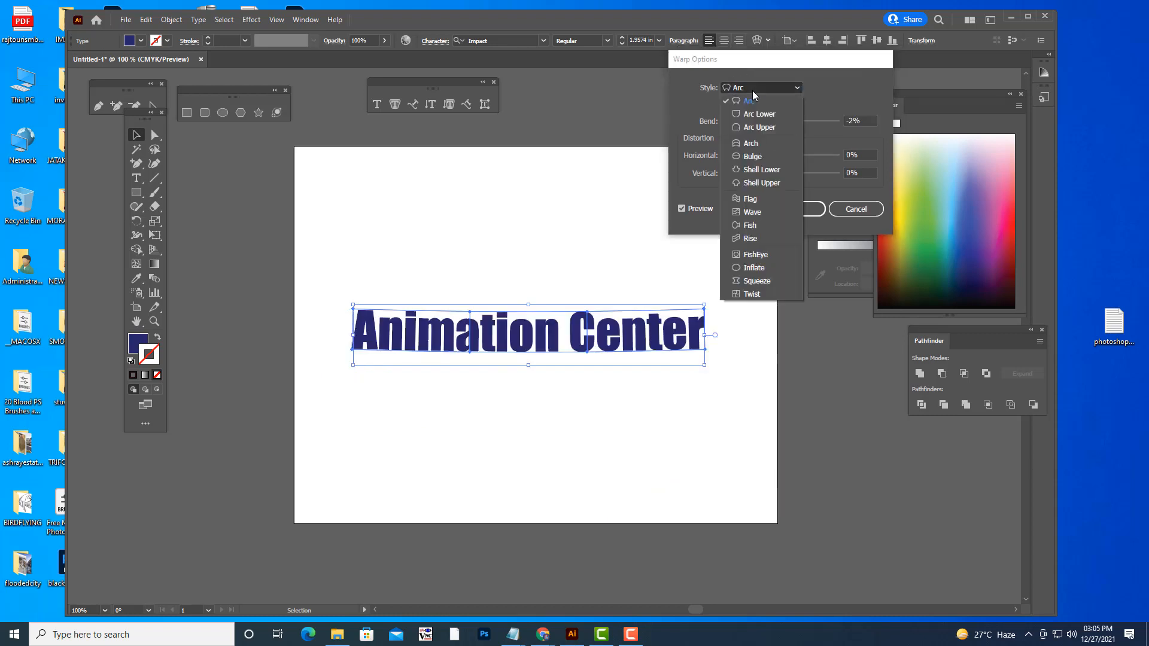
pyautogui.click(752, 157)
pyautogui.moveTo(779, 122); pyautogui.dragTo(817, 126)
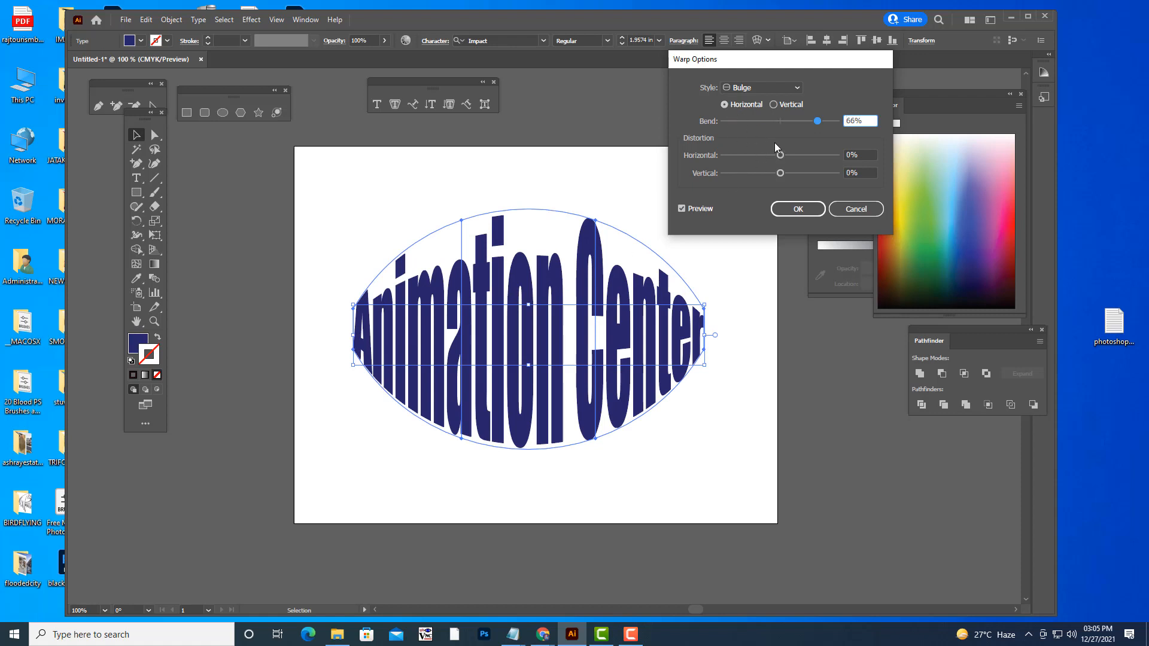
pyautogui.moveTo(780, 154)
pyautogui.mouseDown()
pyautogui.moveTo(826, 159)
pyautogui.moveTo(763, 158)
pyautogui.moveTo(799, 174)
pyautogui.moveTo(778, 177)
pyautogui.mouseUp()
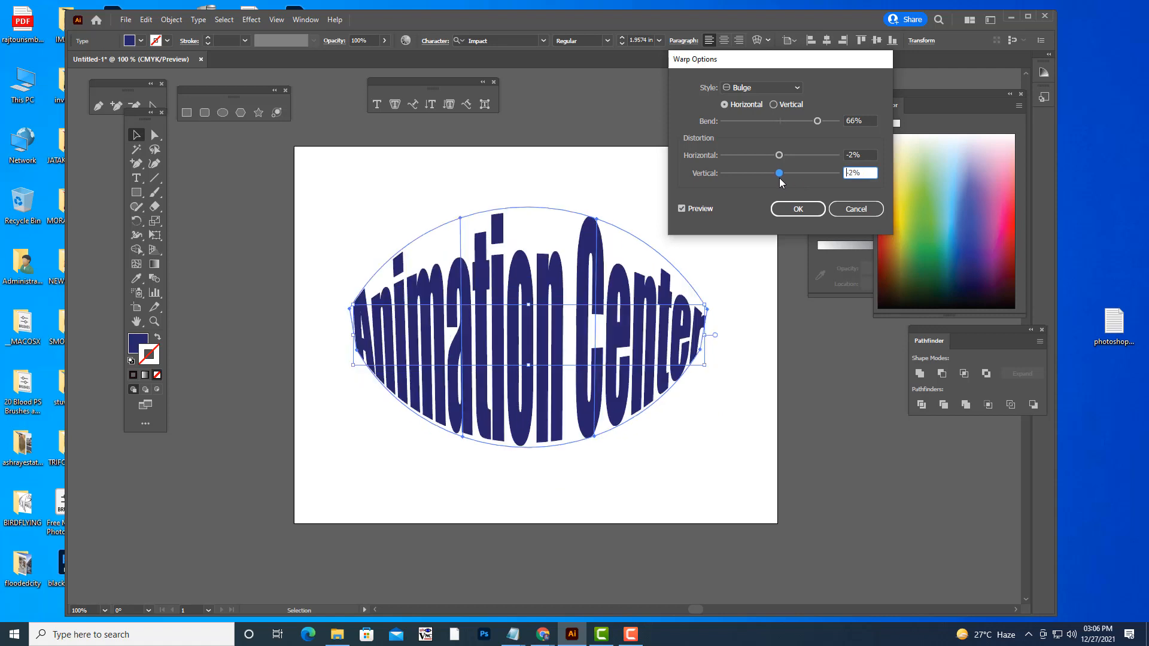
pyautogui.moveTo(816, 122)
pyautogui.mouseDown()
pyautogui.moveTo(781, 122)
pyautogui.moveTo(801, 122)
pyautogui.mouseUp()
# - Switch the warp style to Flag with a 96% bend and 43% horizontal distortion
pyautogui.click(784, 84)
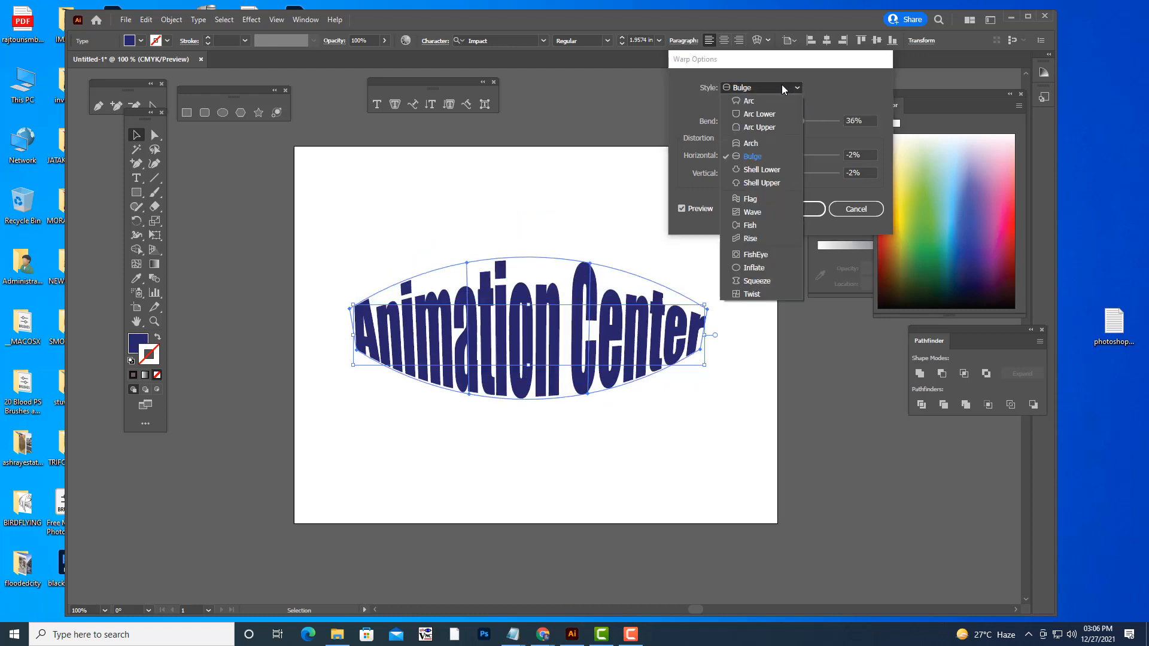
pyautogui.click(757, 200)
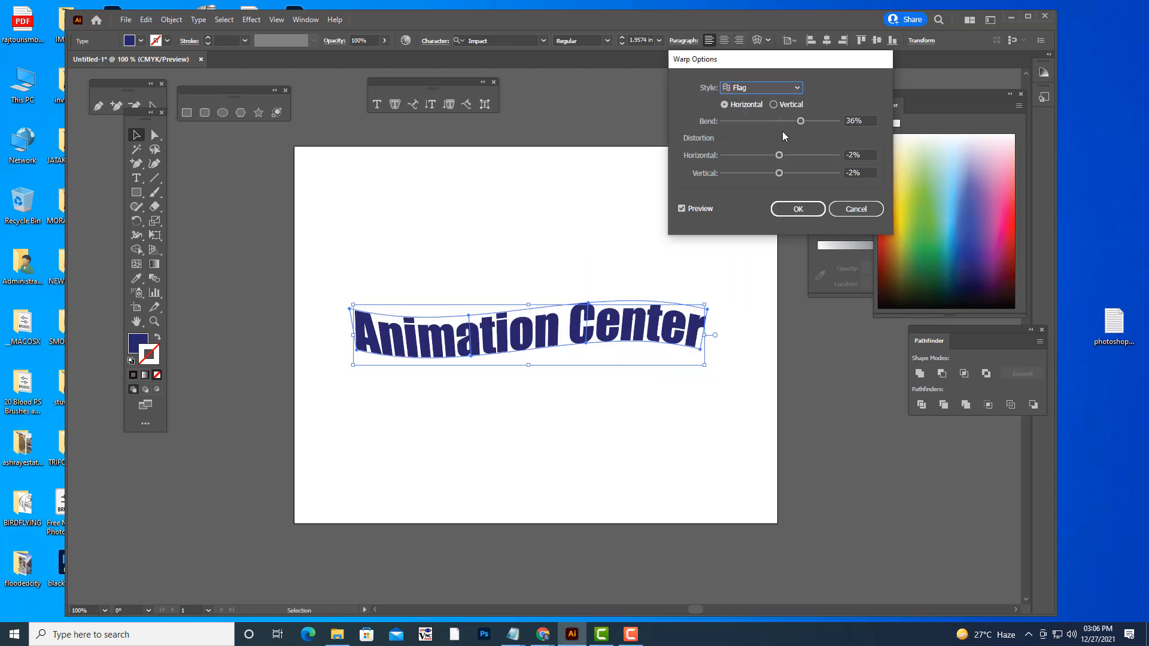
pyautogui.moveTo(801, 122); pyautogui.dragTo(827, 125)
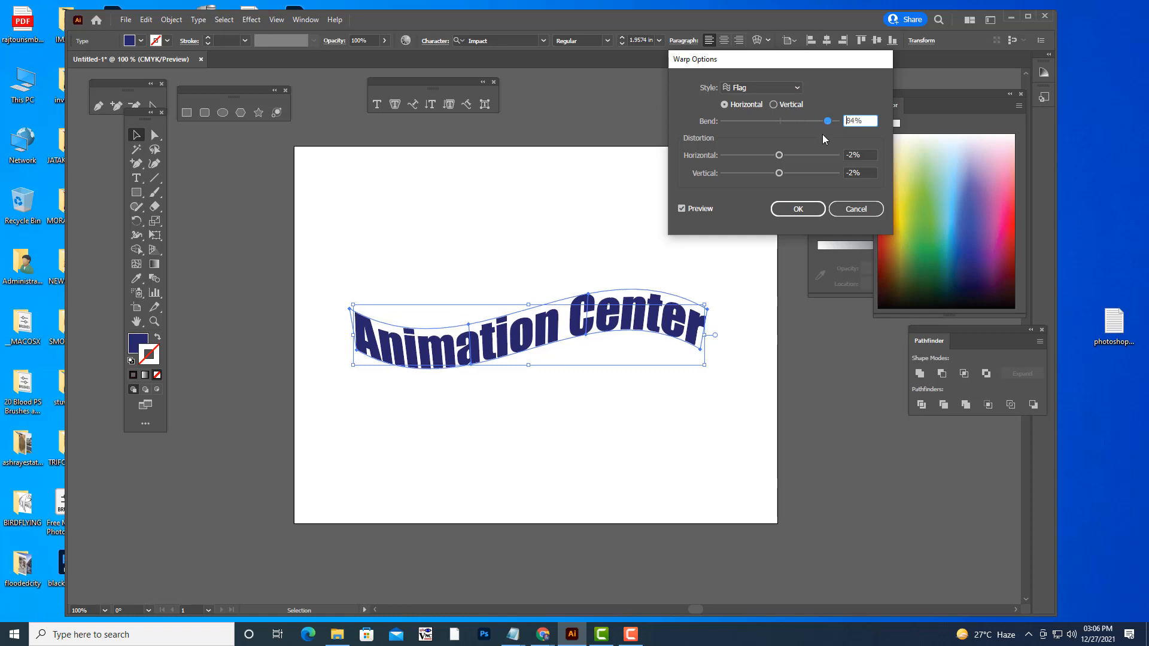
pyautogui.click(785, 155)
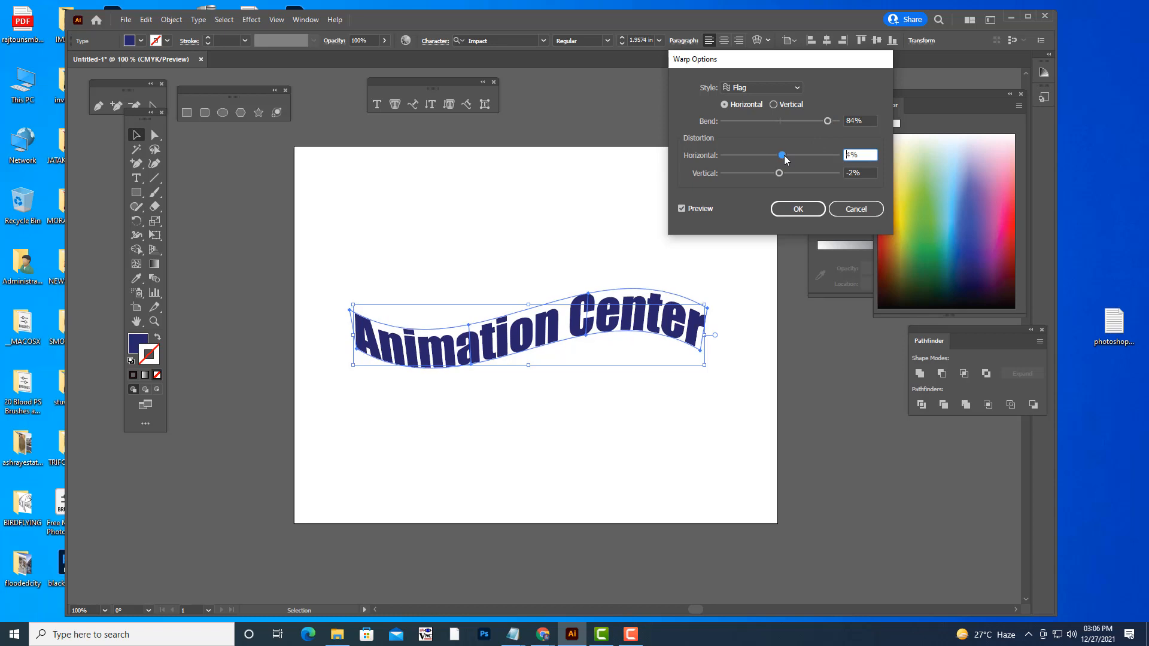
pyautogui.moveTo(784, 155); pyautogui.dragTo(806, 160)
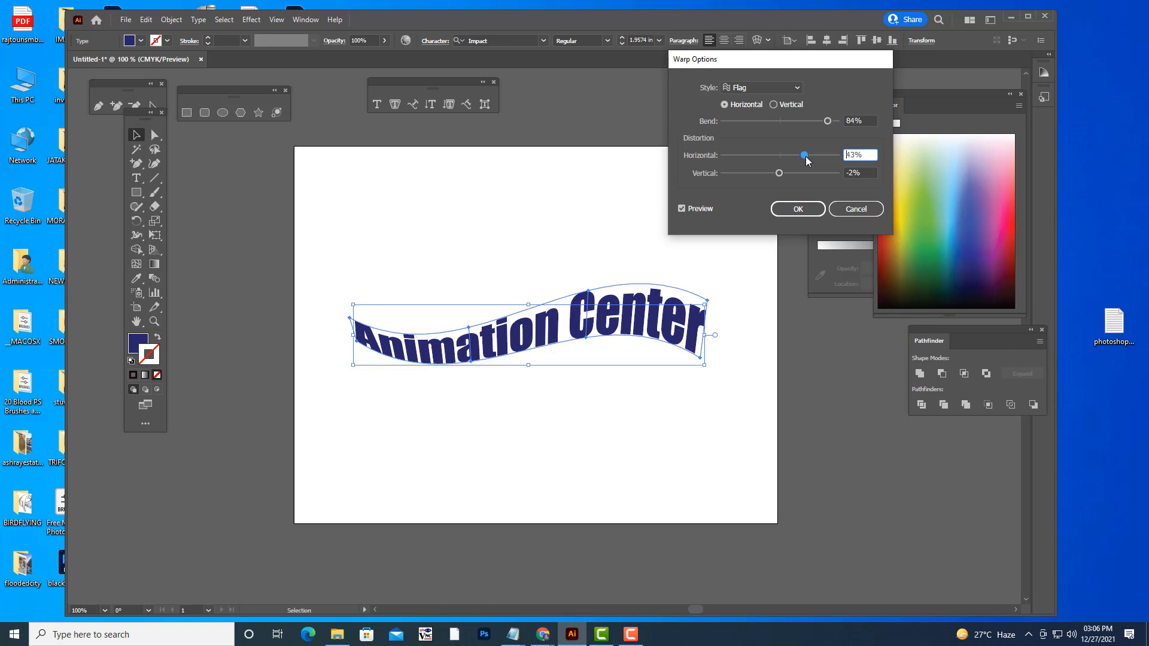
pyautogui.moveTo(828, 123); pyautogui.dragTo(835, 125)
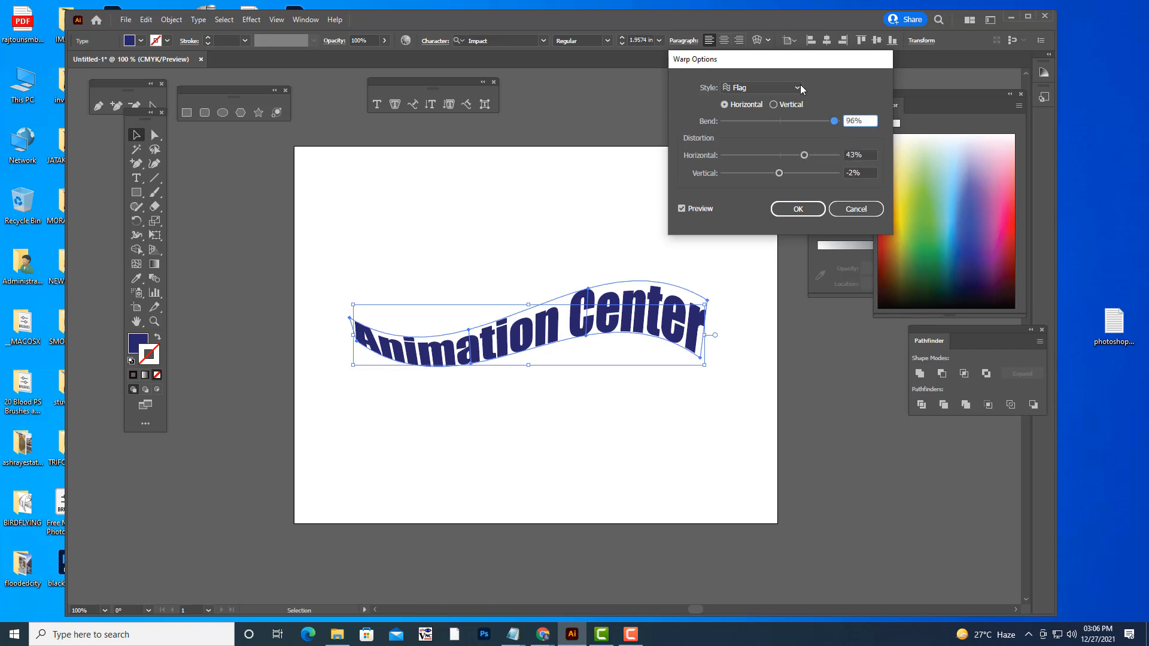
pyautogui.moveTo(800, 62); pyautogui.dragTo(817, 61)
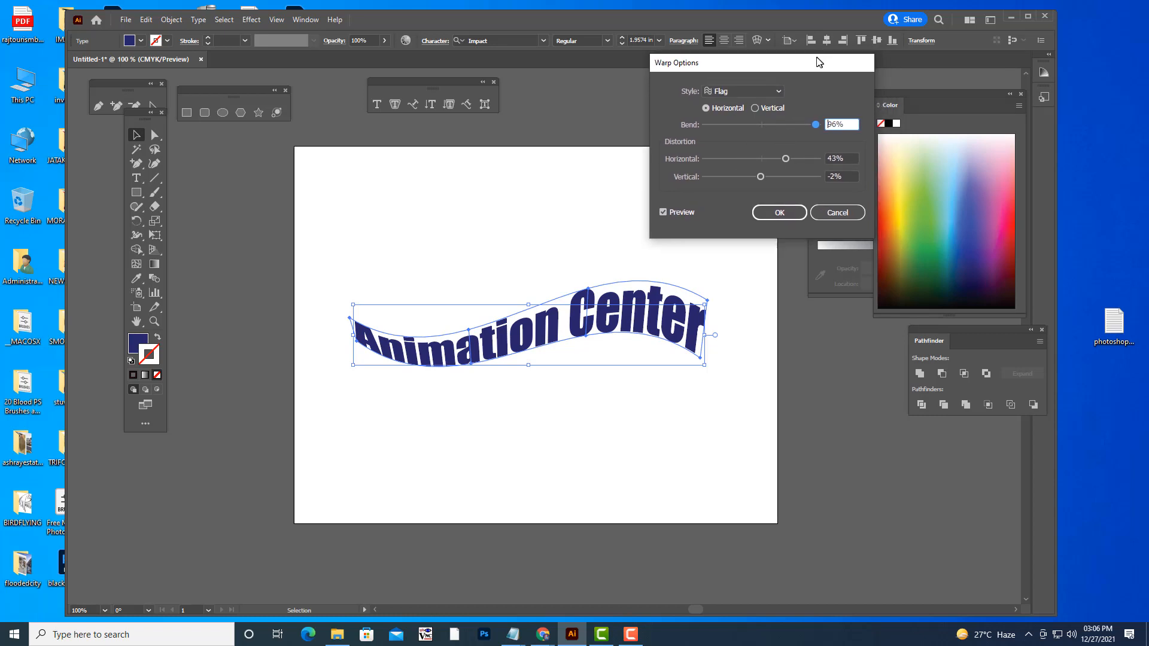
# - Apply the Flag envelope warp to the Animation Center text, and change the applied envelope's style to Fish
pyautogui.click(789, 211)
pyautogui.click(710, 205)
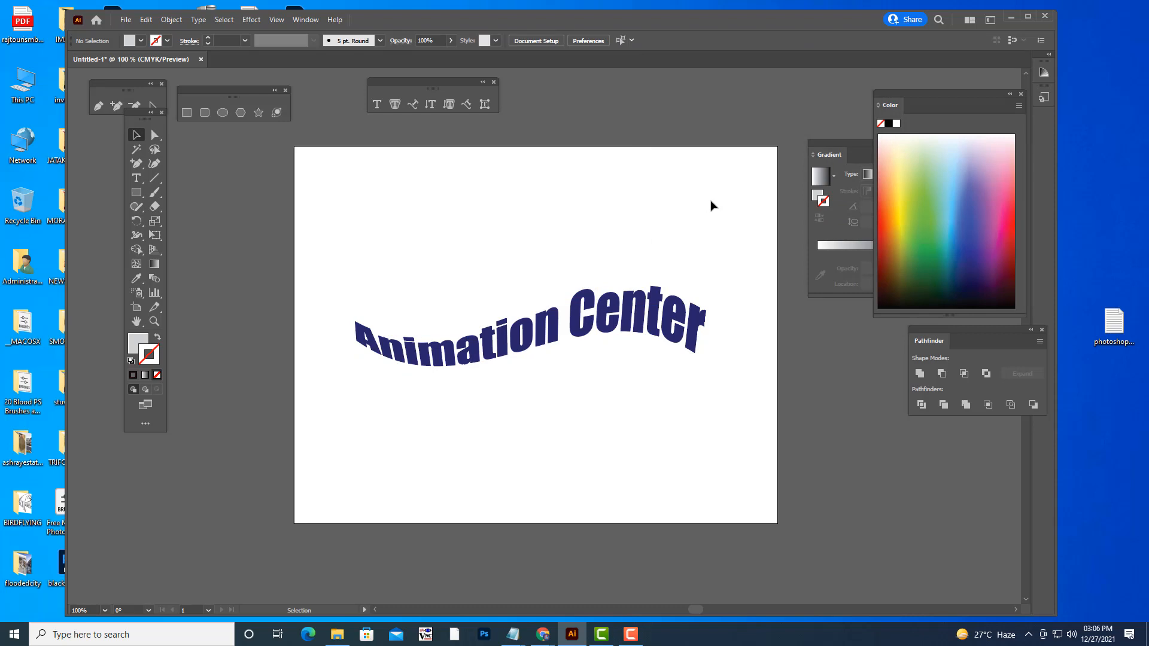
pyautogui.hotkey('ctrl', 'a')
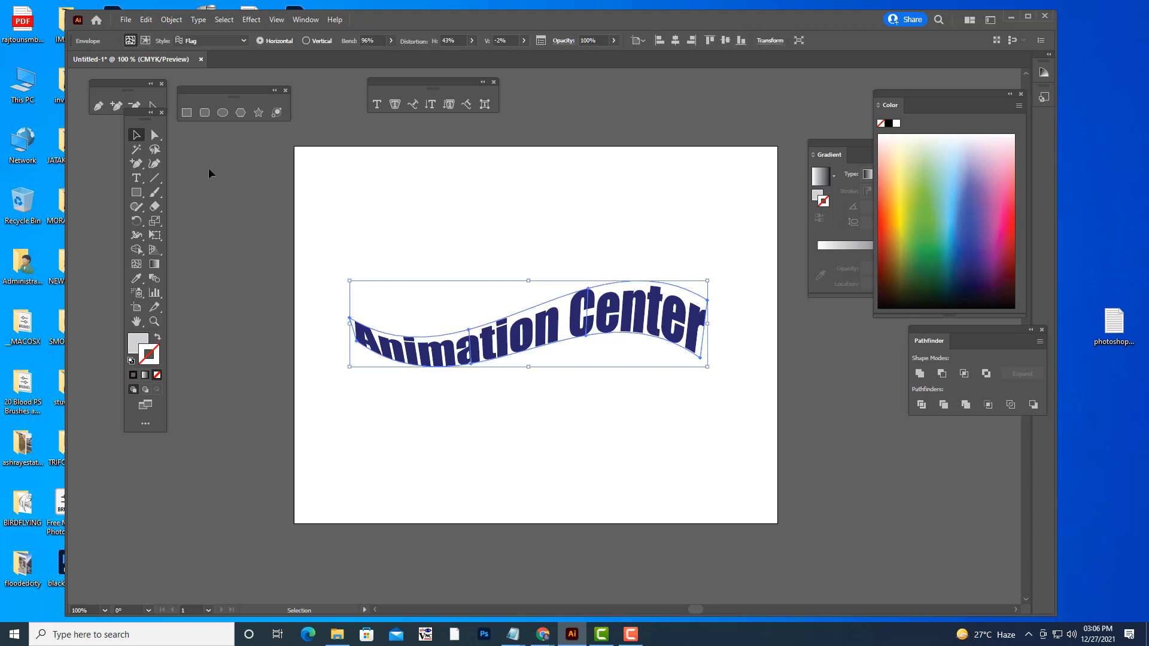
pyautogui.click(137, 177)
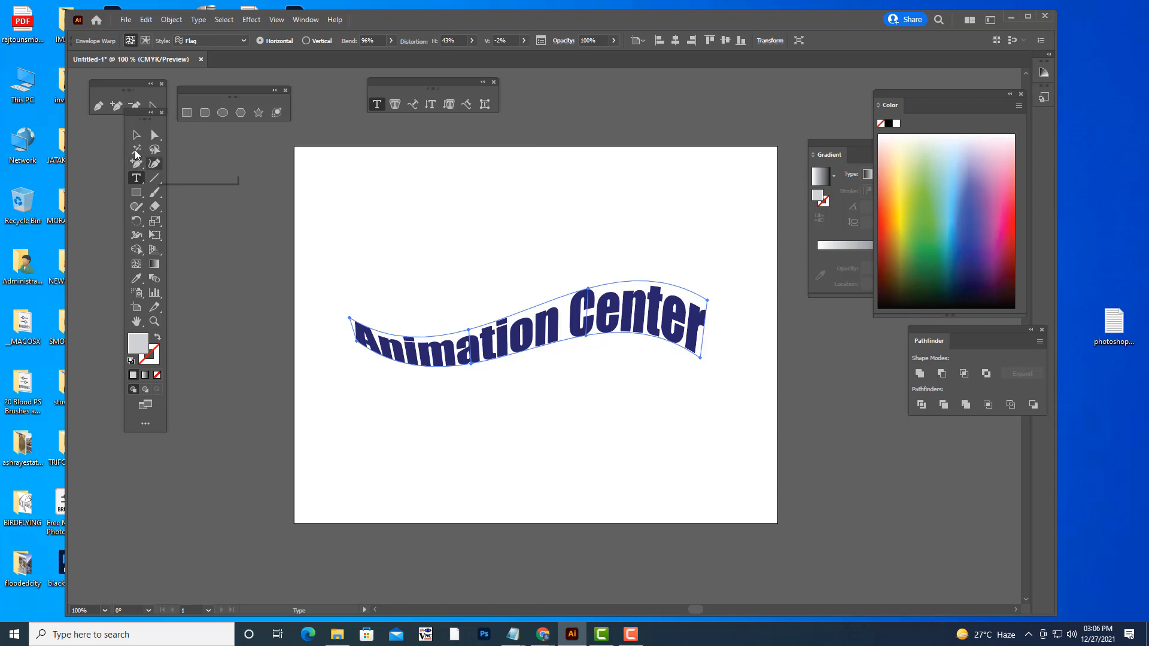
pyautogui.click(210, 42)
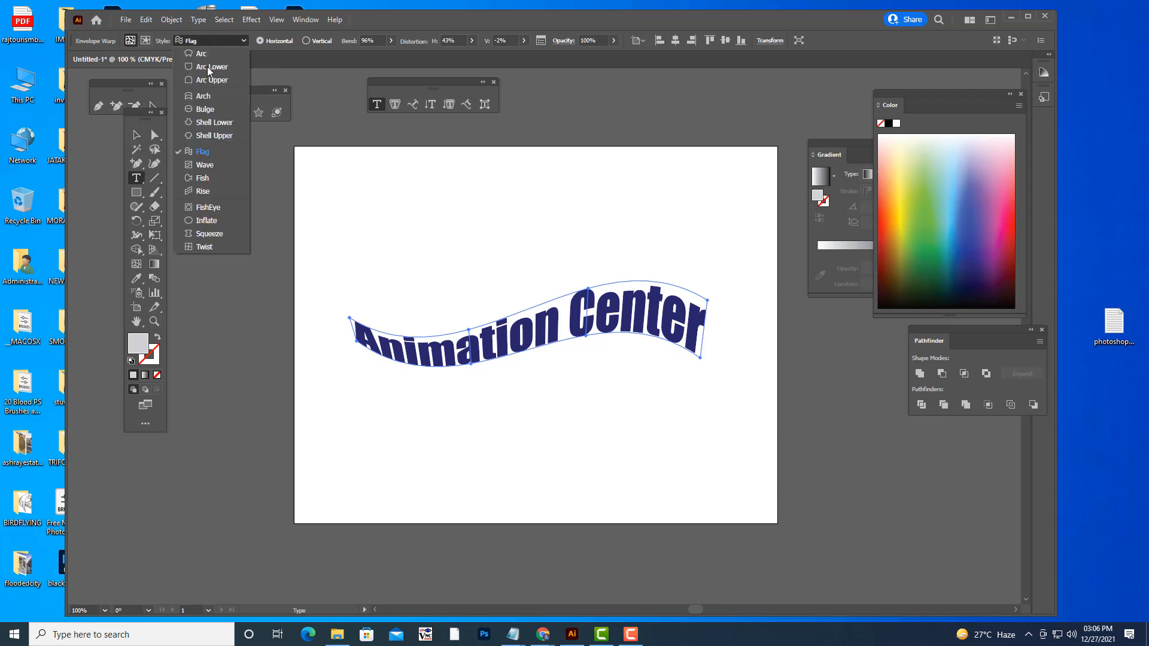
pyautogui.click(210, 178)
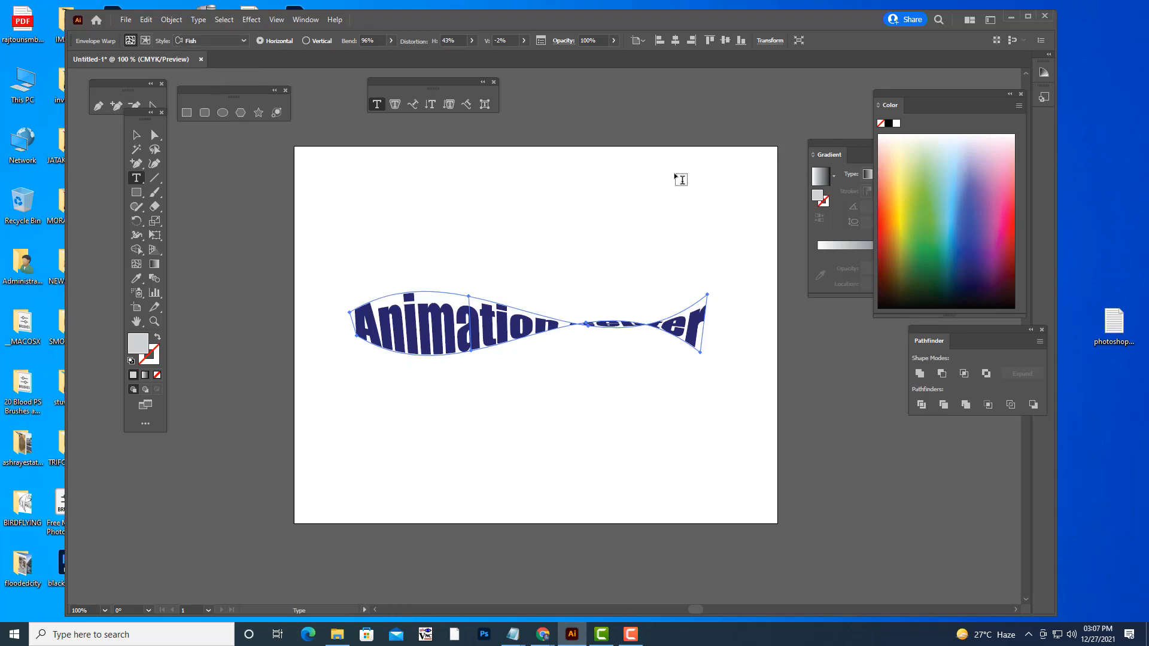
# - Undo the envelope warps and the preceding changes back to the plain purple Animation Center live text
pyautogui.hotkey('ctrl', 'z')
pyautogui.hotkey('ctrl', 'z')
pyautogui.hotkey('ctrl', 'z')
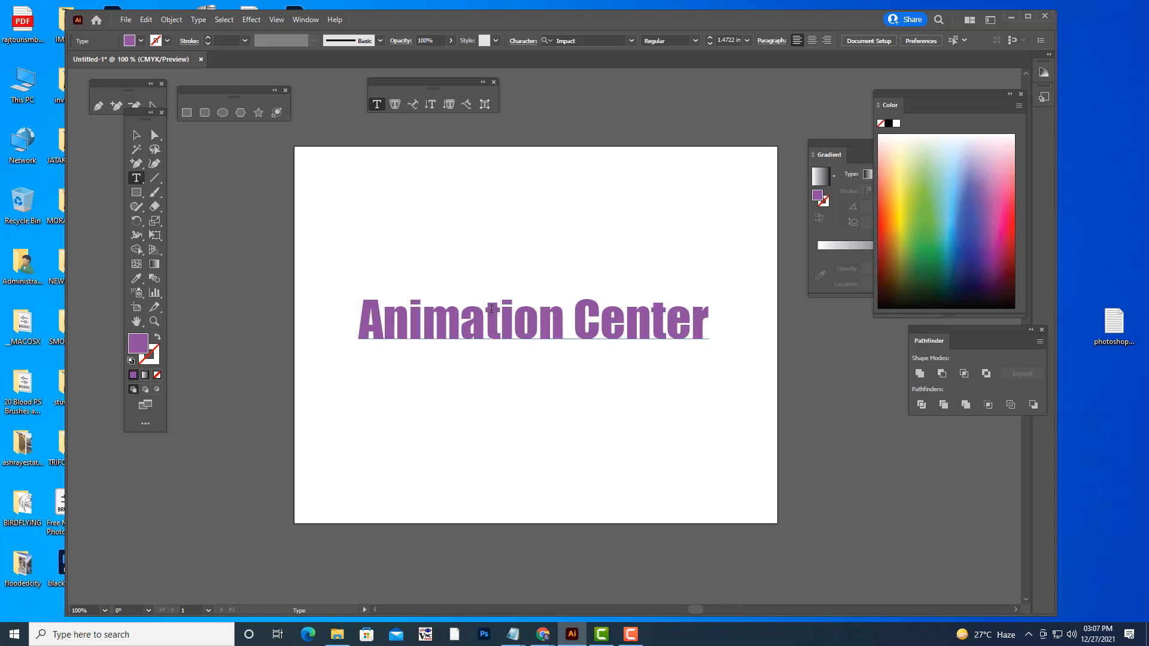
# - Delete the purple Animation Center text from the artboard
pyautogui.click(136, 136)
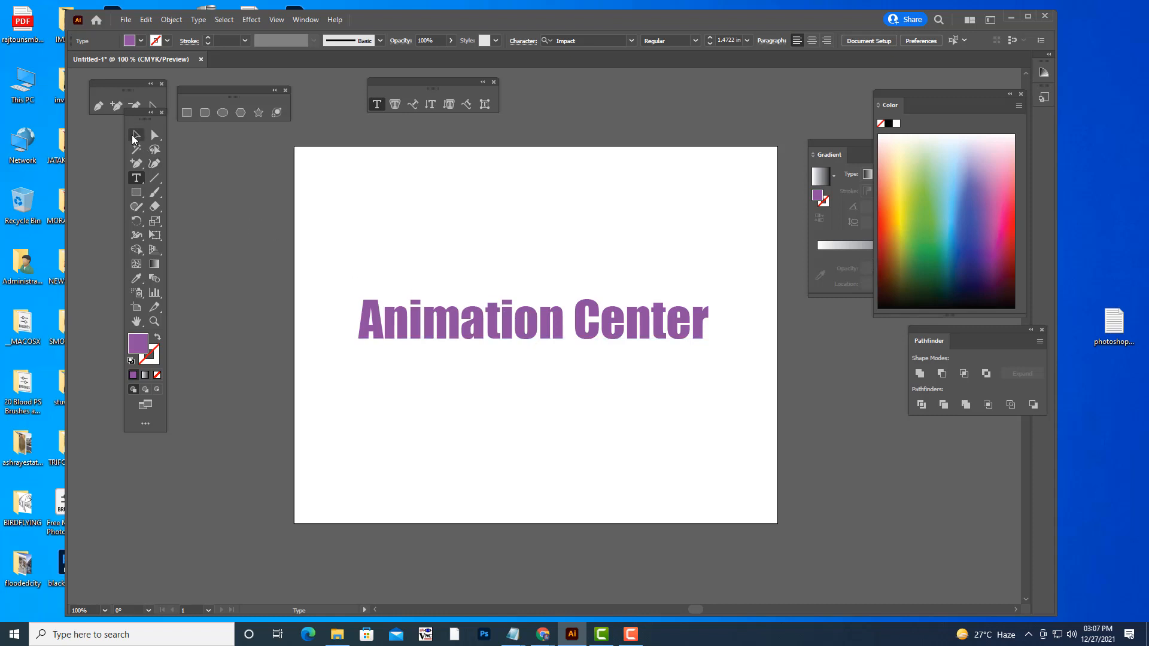
pyautogui.click(442, 315)
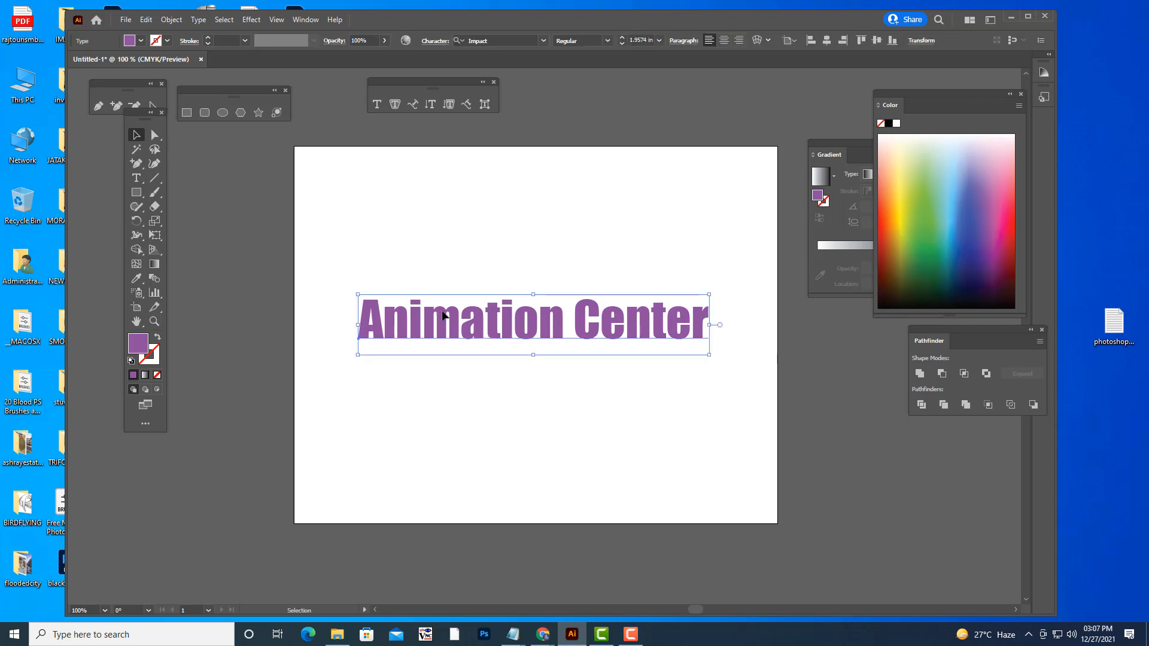
pyautogui.press('Delete')
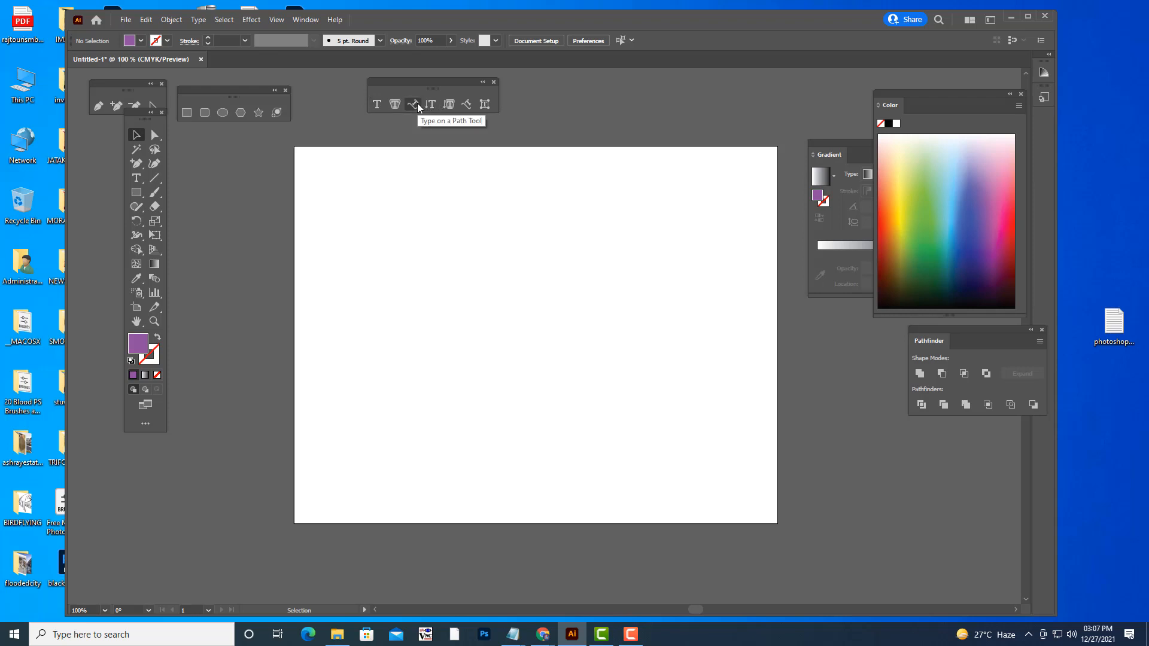
# - Get the Pen tool ready for drawing with a black stroke and no fill
pyautogui.click(136, 169)
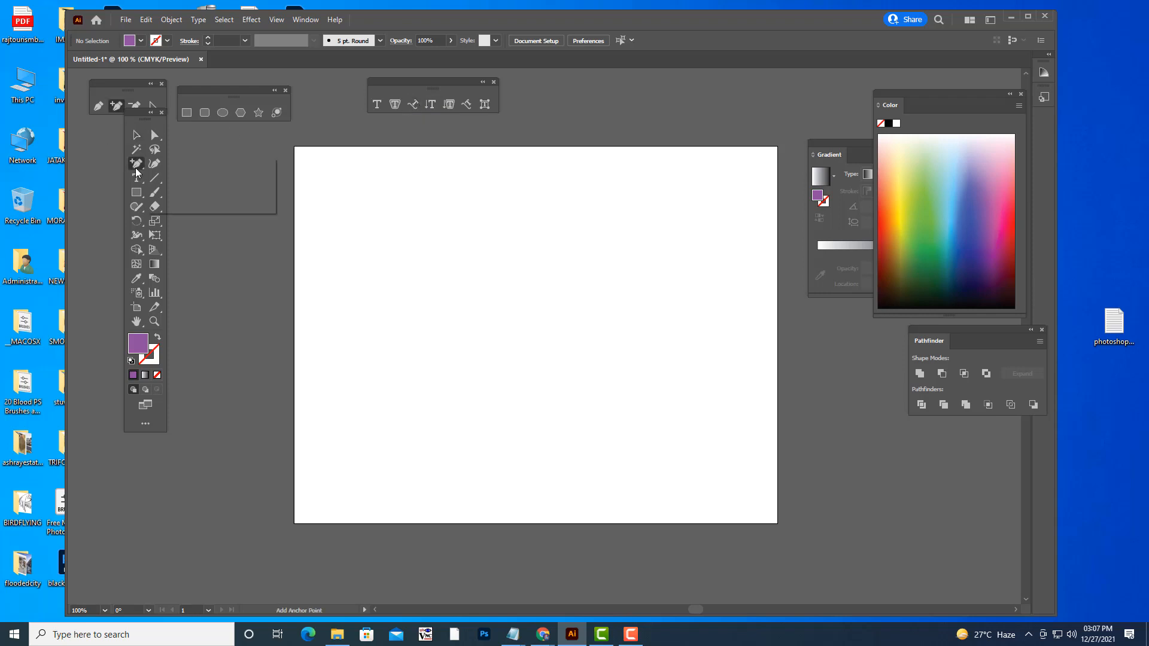
pyautogui.click(179, 163)
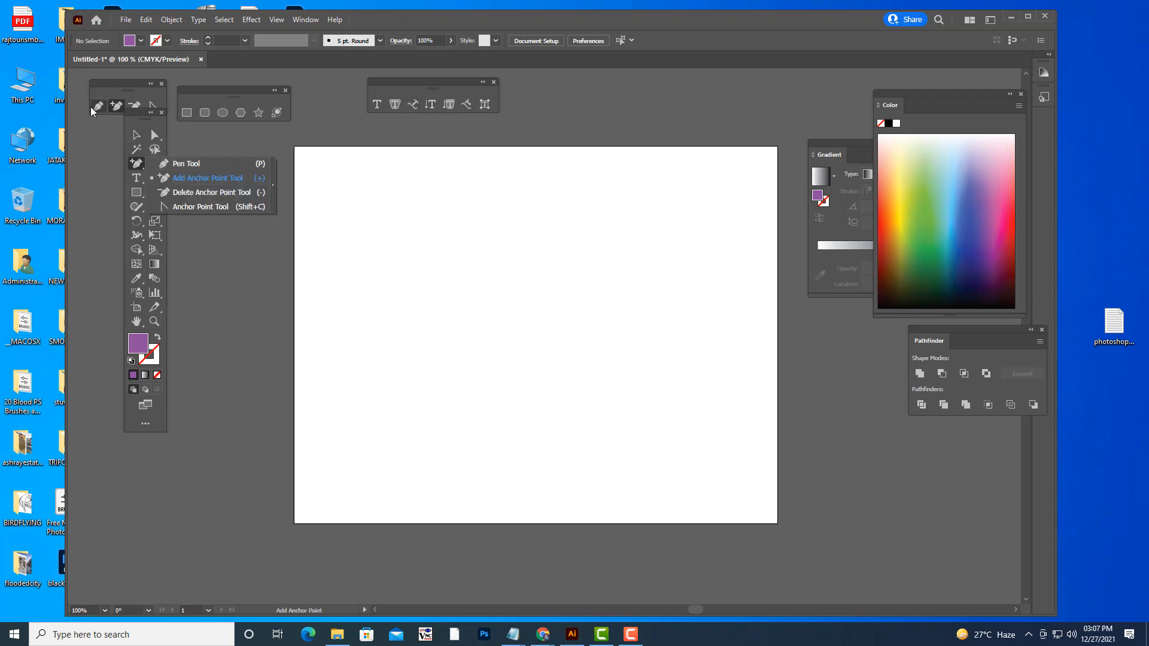
pyautogui.doubleClick(149, 357)
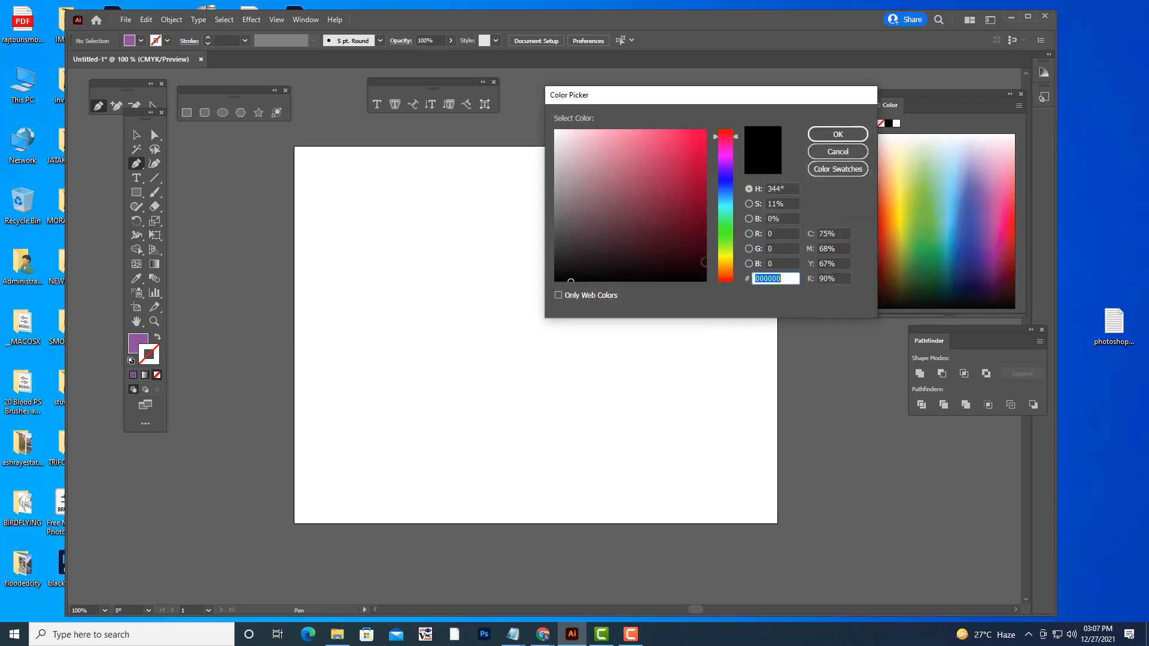
pyautogui.click(555, 280)
pyautogui.click(837, 134)
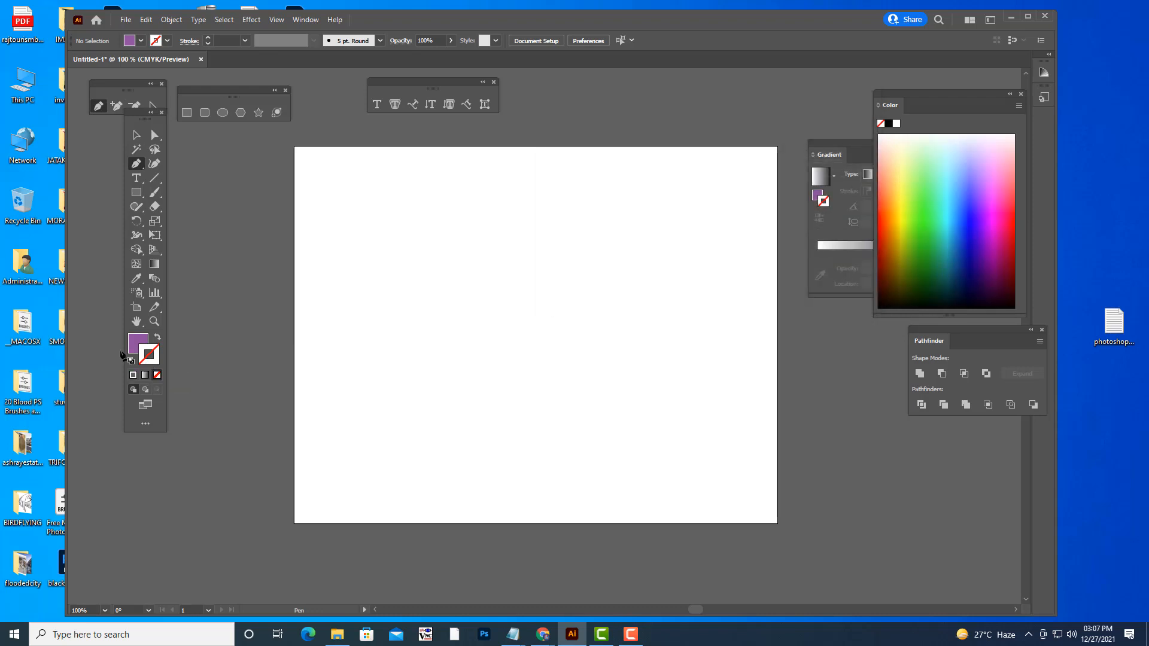
pyautogui.doubleClick(156, 363)
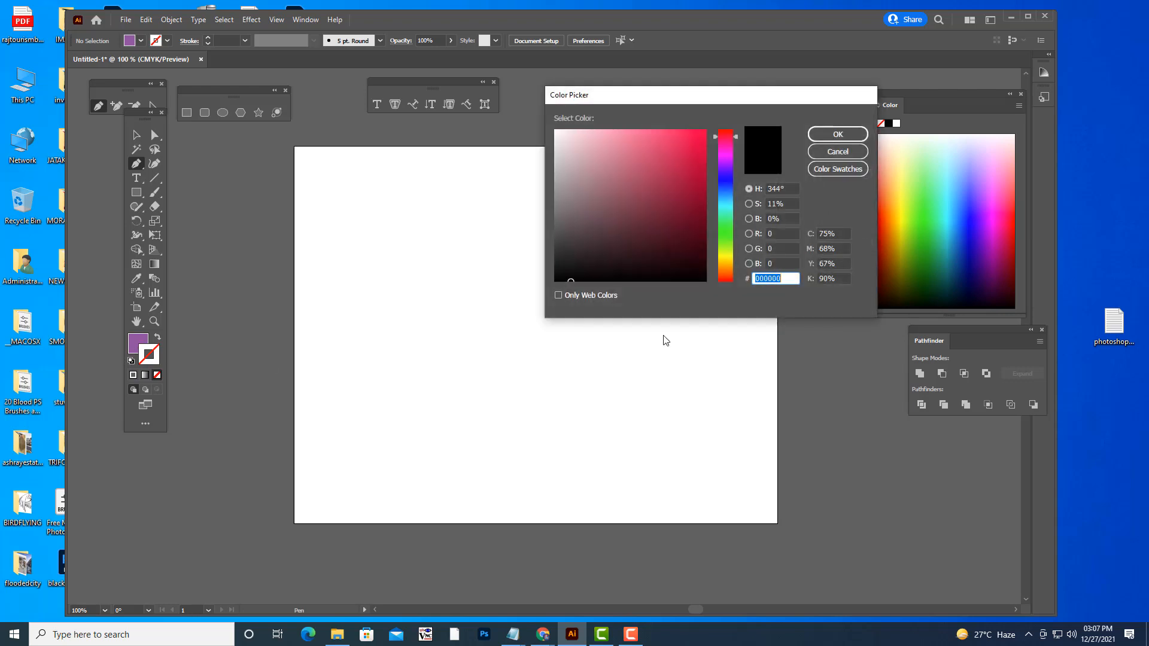
pyautogui.click(697, 280)
pyautogui.click(829, 133)
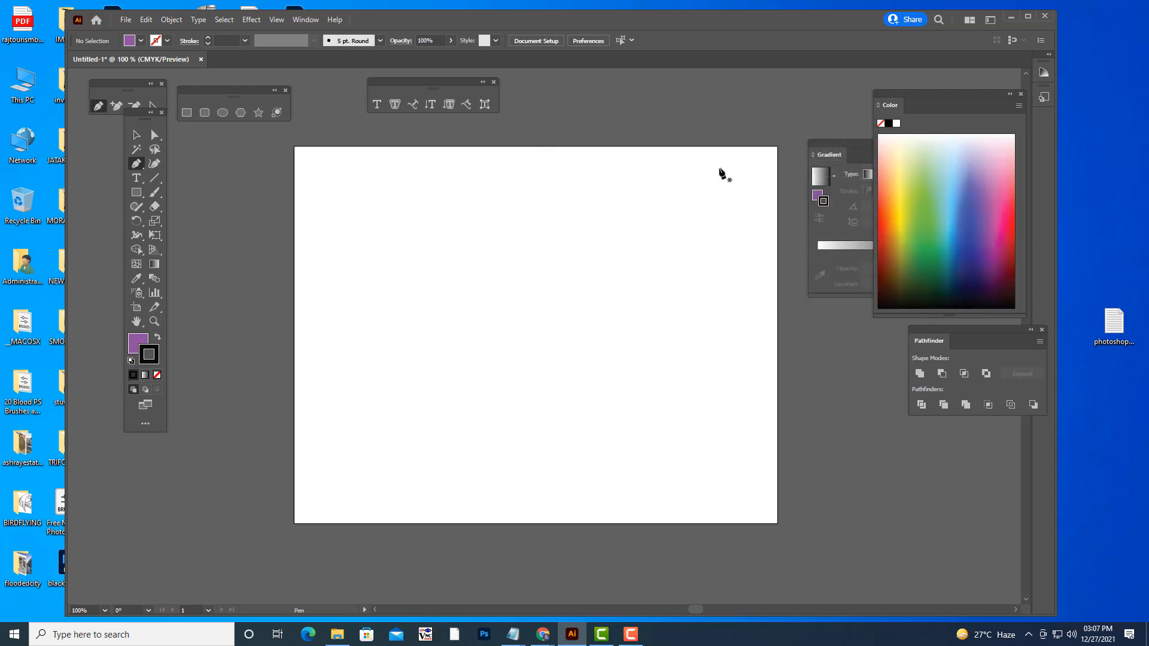
pyautogui.click(138, 338)
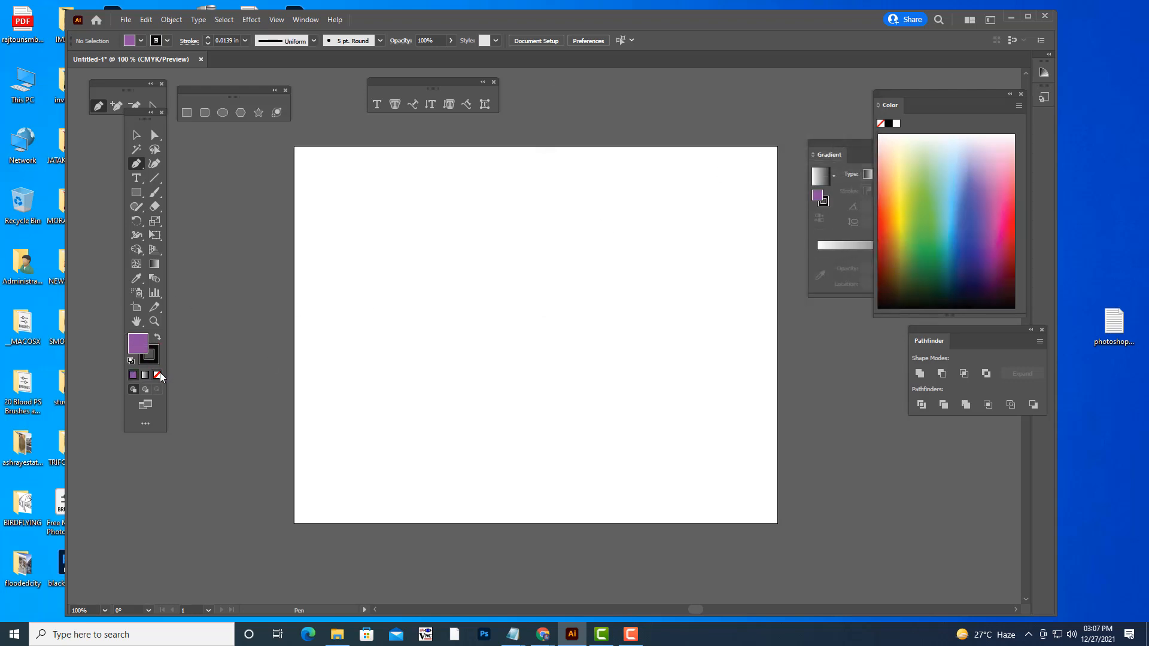
pyautogui.click(157, 374)
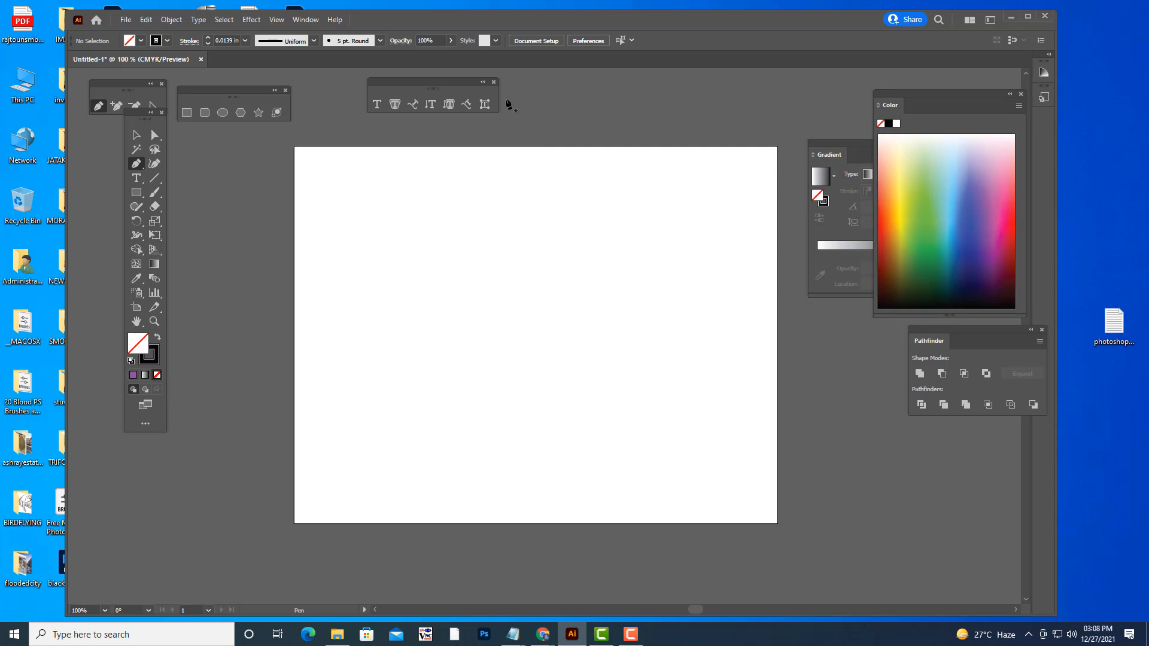
# - Draw an open wavy path with four anchor points across the artboard's upper half, cresting near the left and dipping before the right edge
pyautogui.click(303, 293)
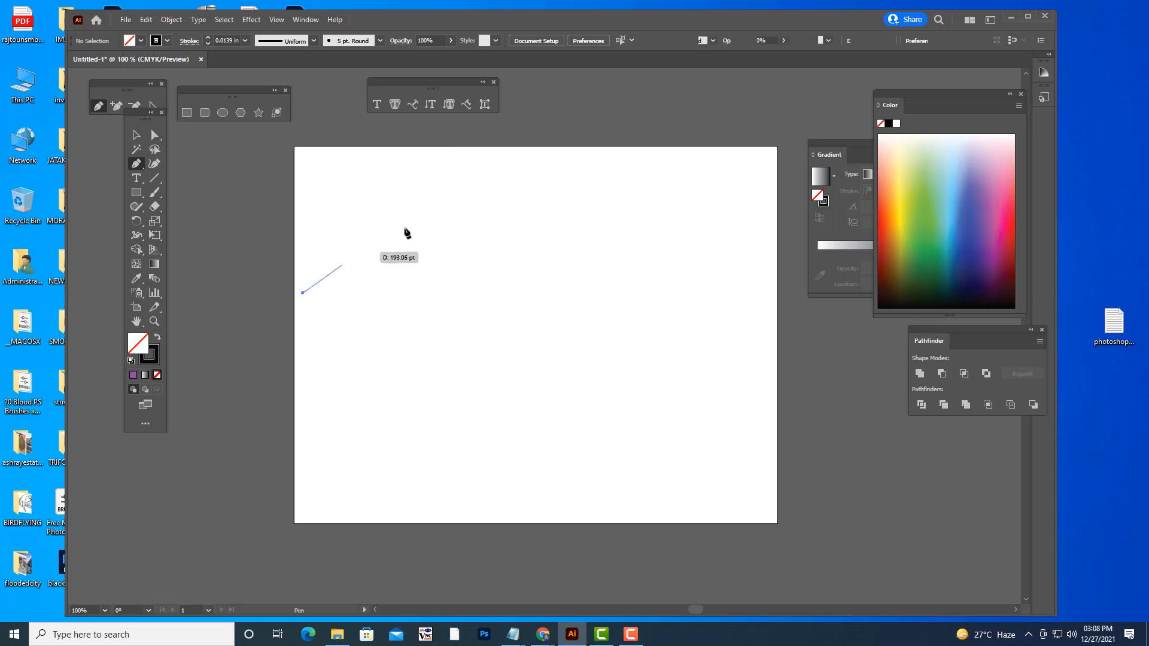
pyautogui.moveTo(484, 233); pyautogui.dragTo(571, 292)
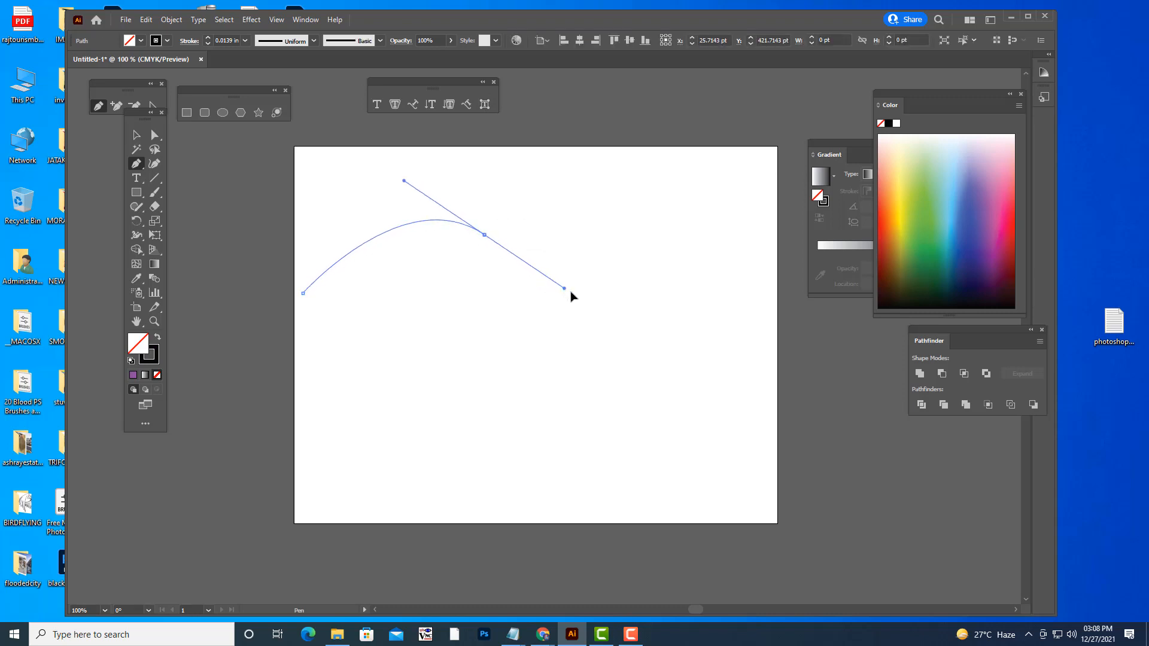
pyautogui.moveTo(680, 305); pyautogui.dragTo(731, 290)
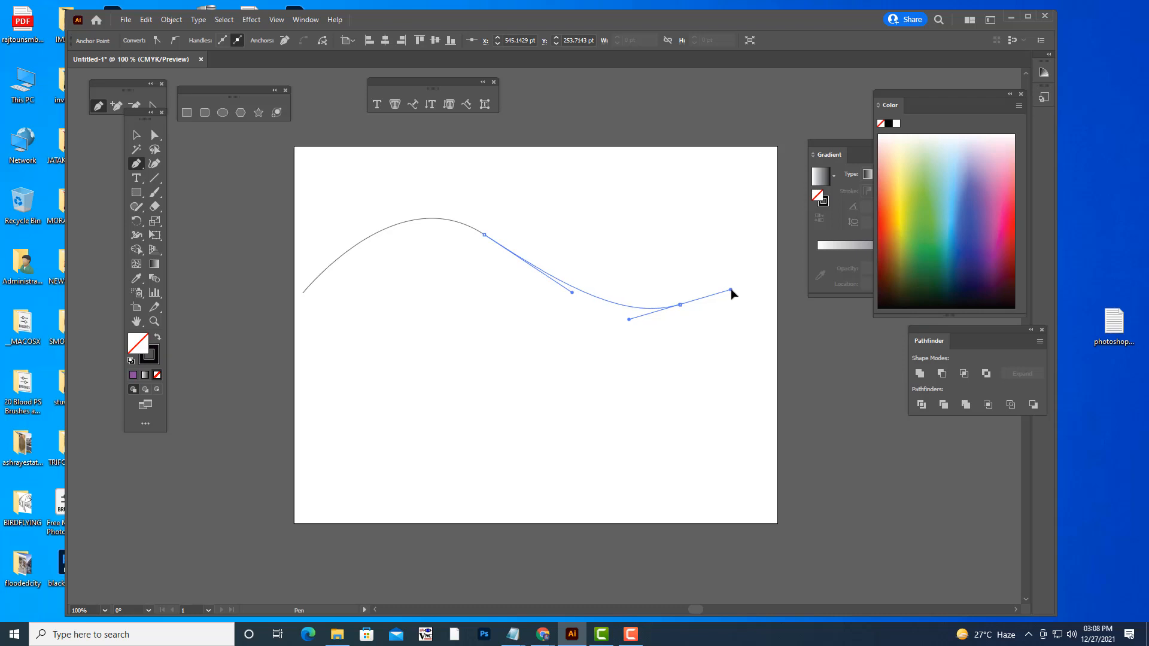
pyautogui.click(776, 220)
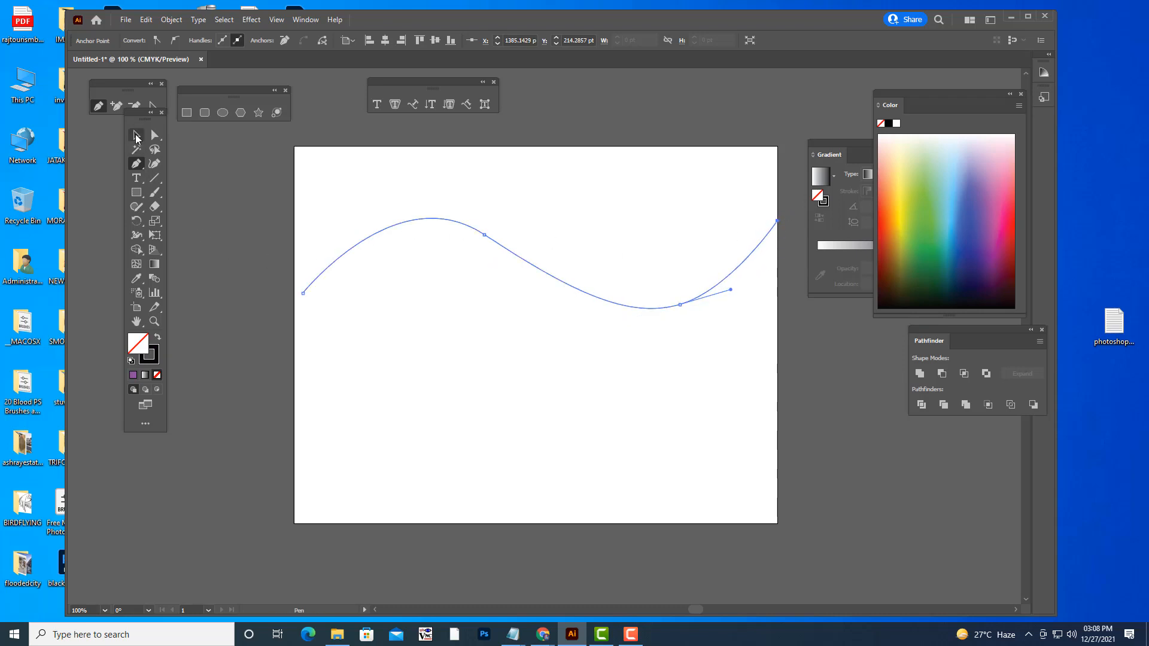
pyautogui.click(154, 136)
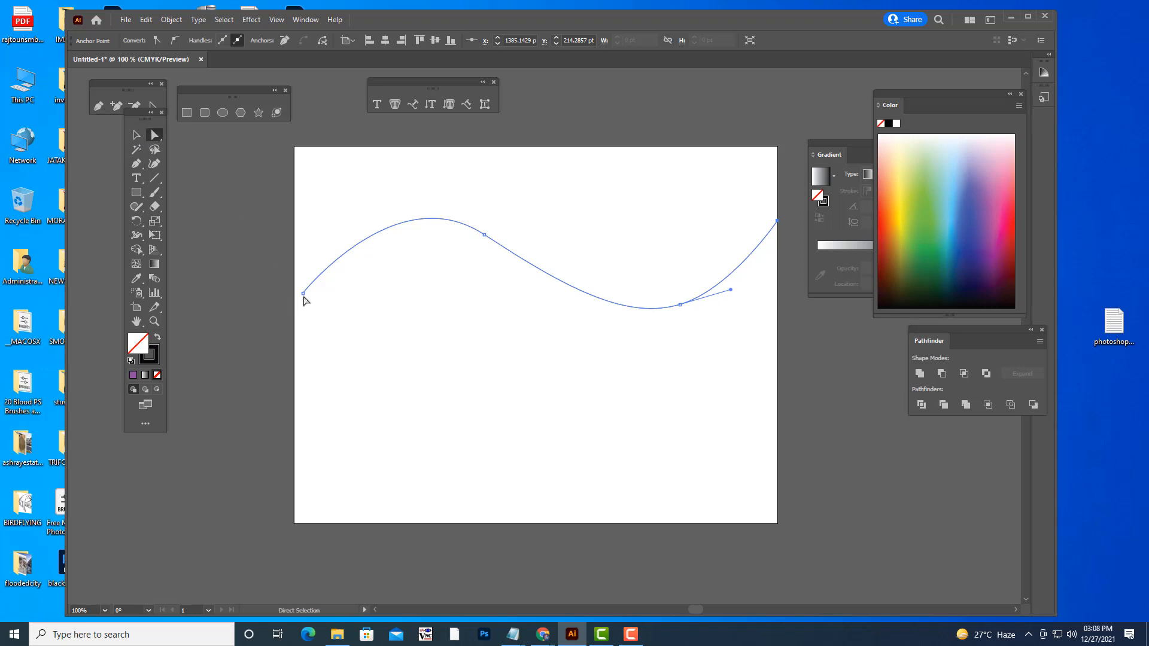
# - Reshape the wave path by repositioning both end anchors, lowering the anchor after the crest, and adjusting the handles at the crest and trough
pyautogui.moveTo(305, 299); pyautogui.dragTo(296, 318)
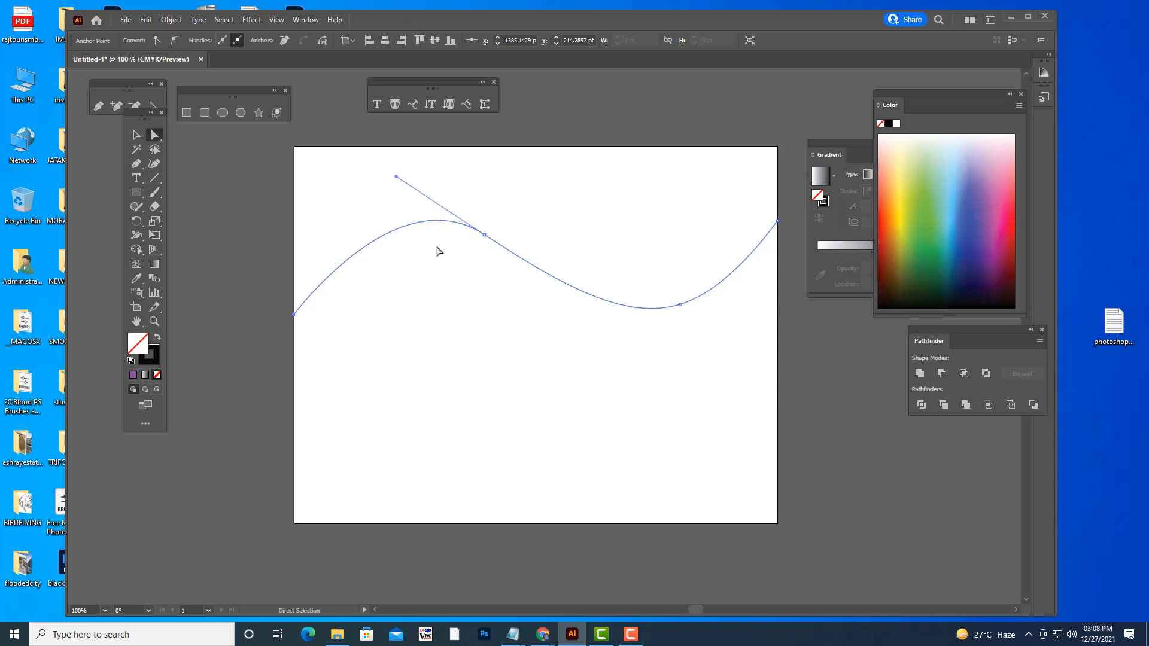
pyautogui.moveTo(485, 235); pyautogui.dragTo(490, 260)
pyautogui.moveTo(482, 264); pyautogui.dragTo(480, 262)
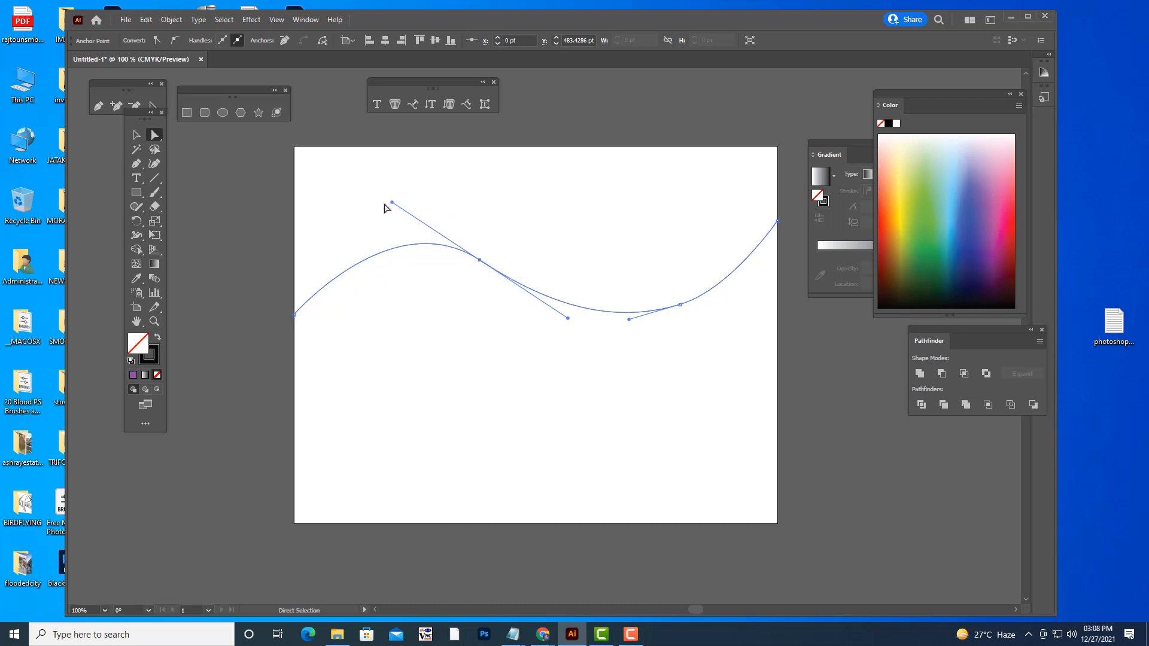
pyautogui.moveTo(392, 204); pyautogui.dragTo(373, 206)
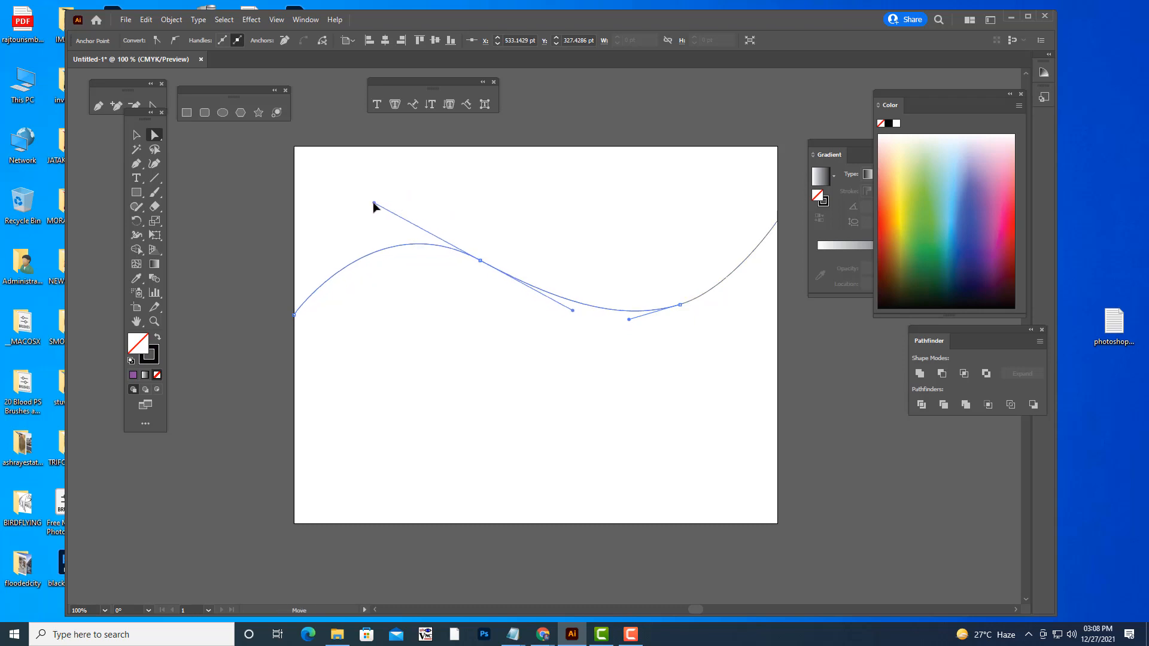
pyautogui.click(679, 305)
pyautogui.moveTo(630, 323); pyautogui.dragTo(617, 334)
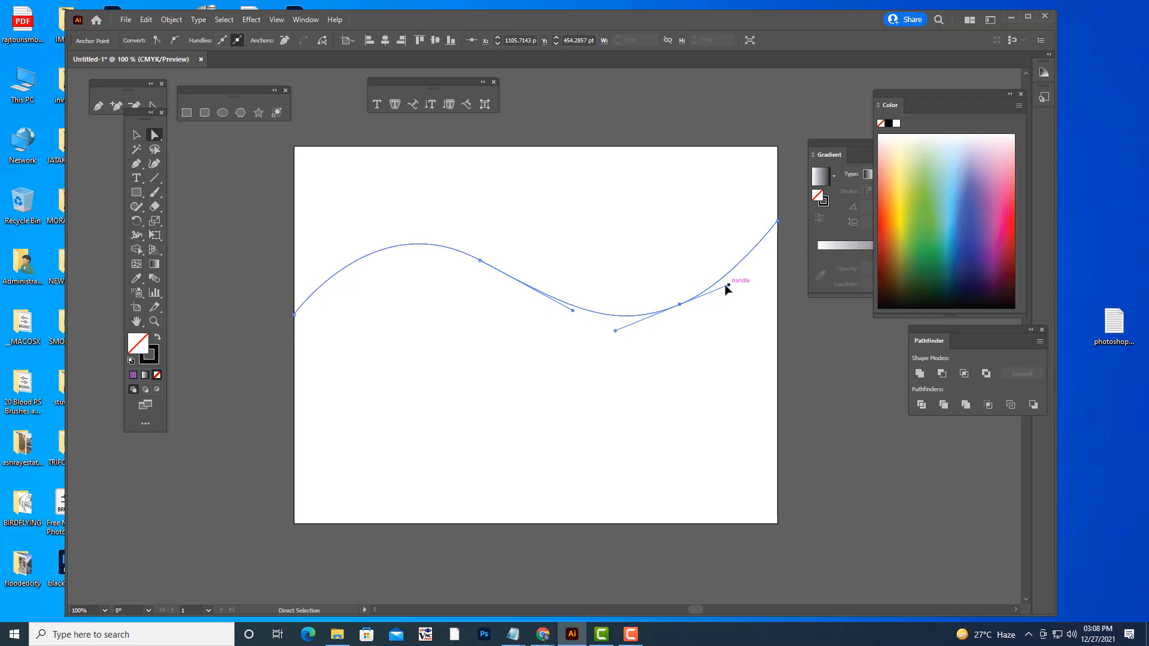
pyautogui.moveTo(776, 222); pyautogui.dragTo(770, 231)
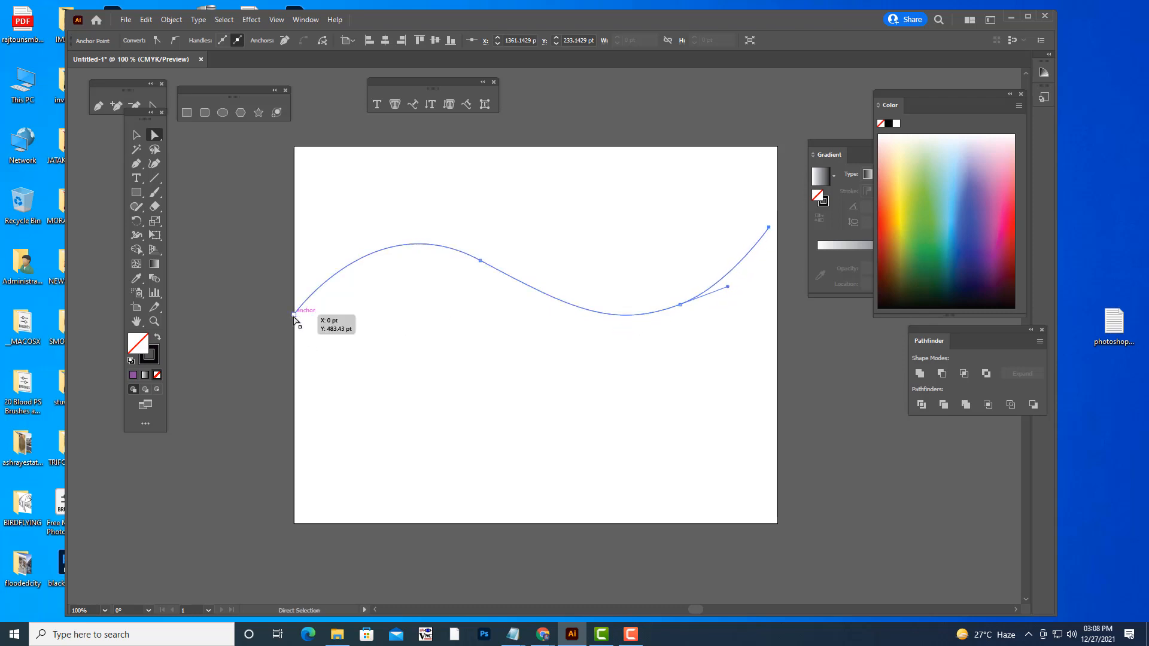
# - Fine-tune the wave path by pulling its left end slightly inward and nudging the two inner anchors to smooth the curve
pyautogui.moveTo(294, 315); pyautogui.dragTo(300, 308)
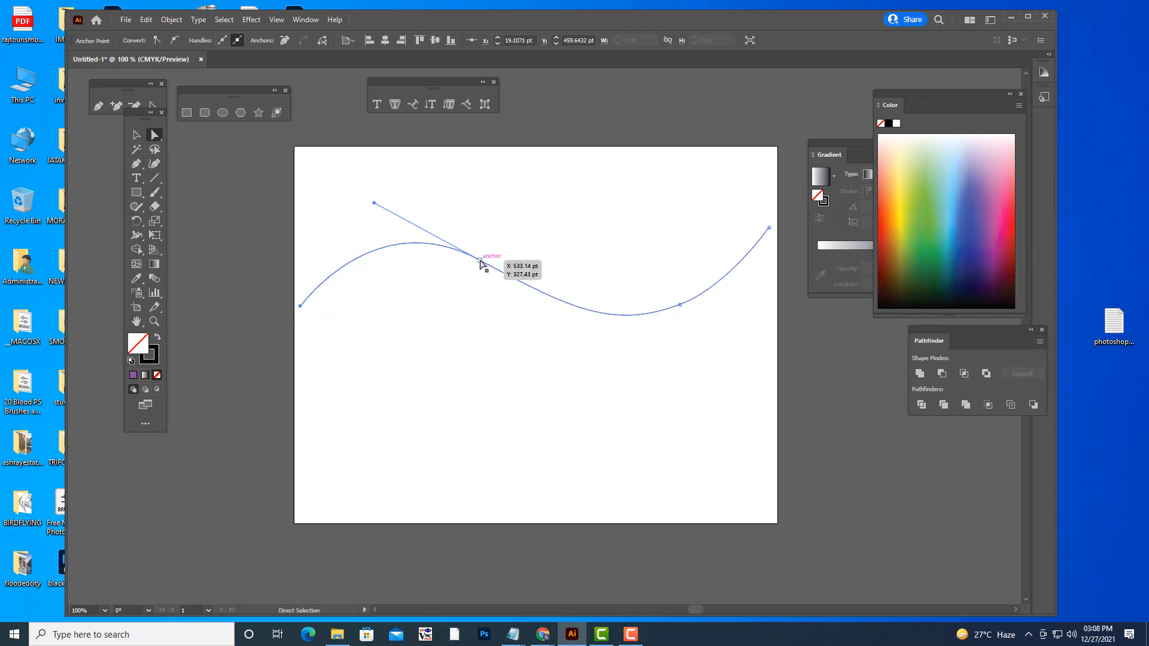
pyautogui.moveTo(480, 261); pyautogui.dragTo(485, 259)
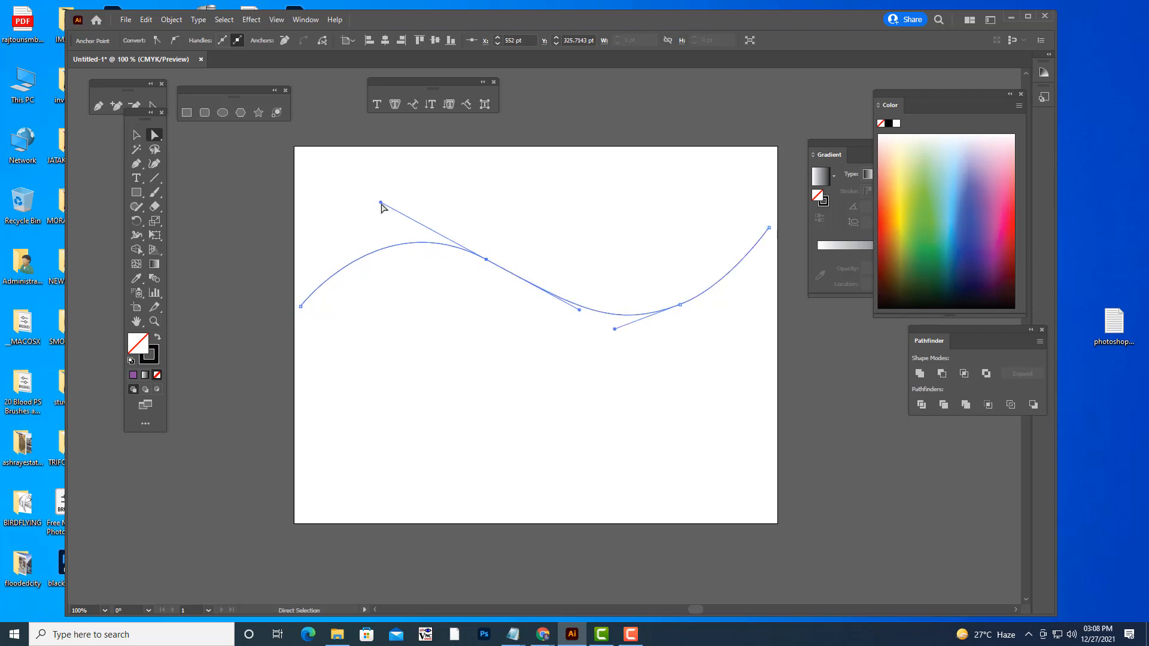
pyautogui.moveTo(381, 204); pyautogui.dragTo(382, 208)
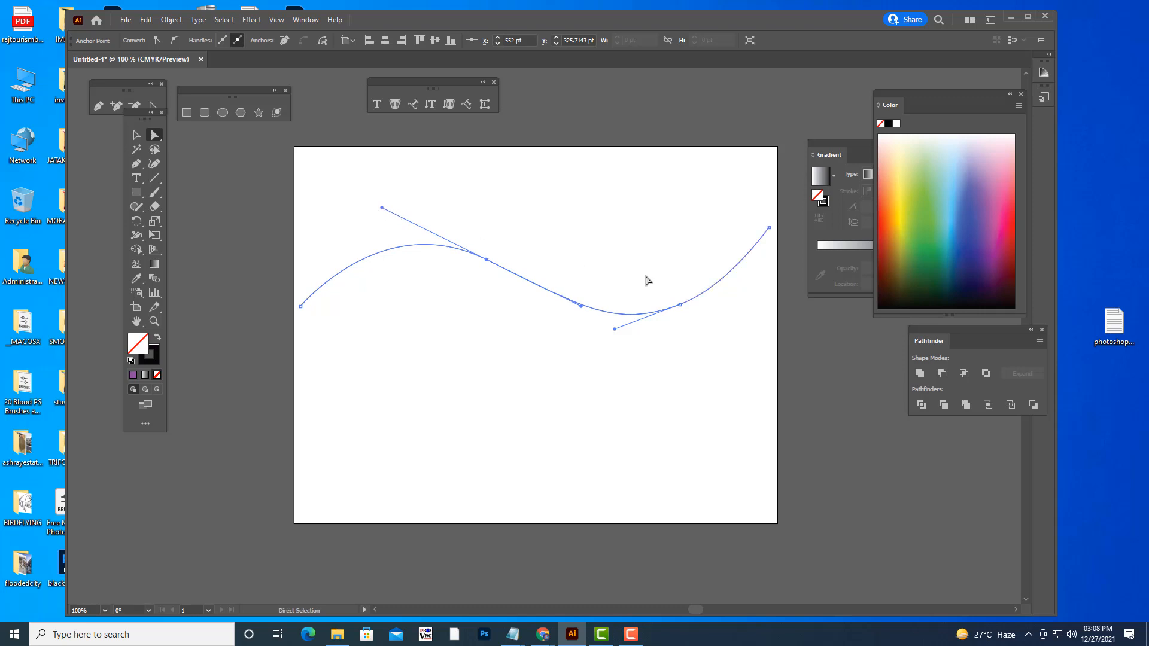
pyautogui.moveTo(680, 305); pyautogui.dragTo(684, 306)
pyautogui.click(663, 248)
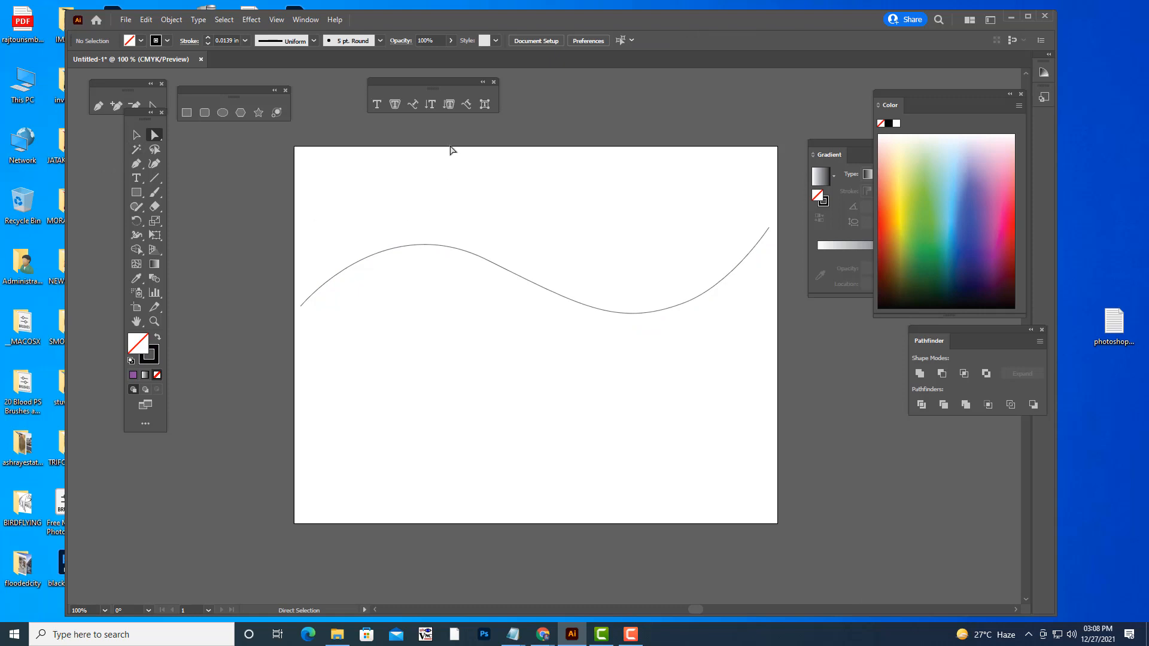
# - Place type along the wave path, replacing the placeholder text with "animation training center"
pyautogui.click(413, 106)
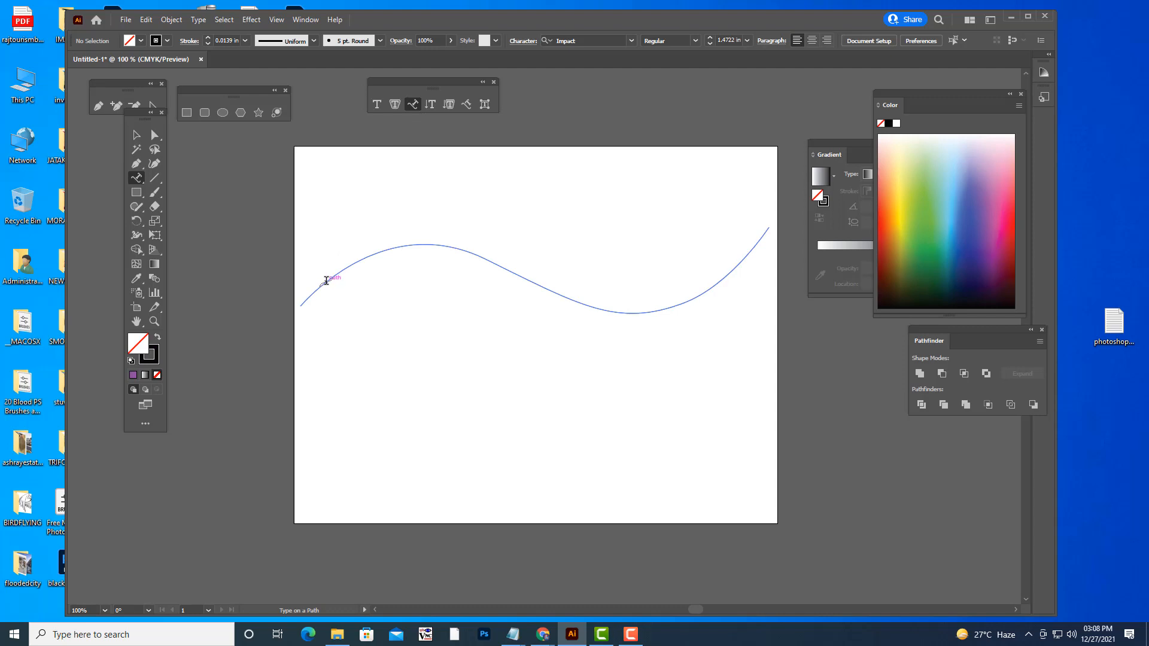
pyautogui.click(326, 280)
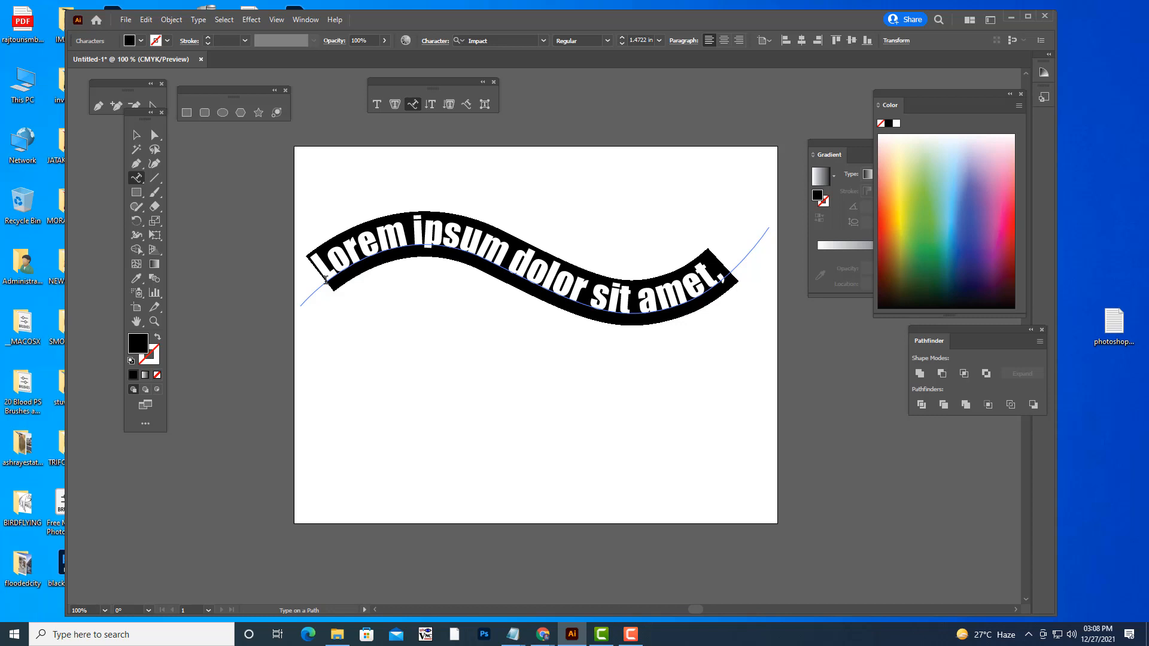
pyautogui.press('BackSpace')
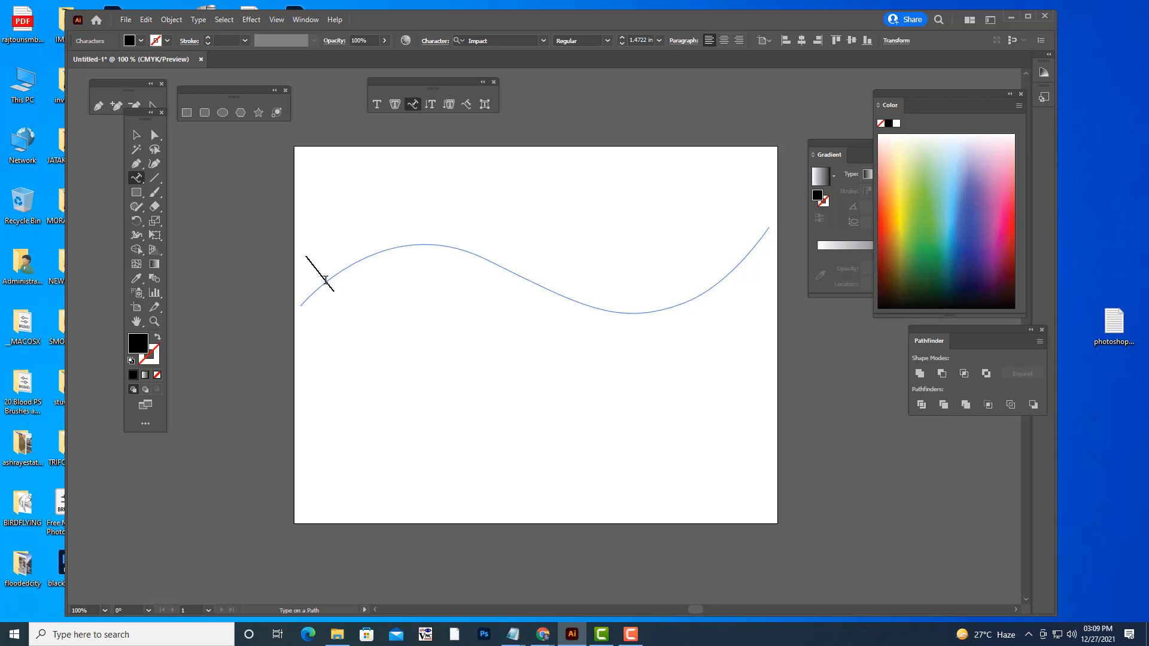
pyautogui.write('animation tr')
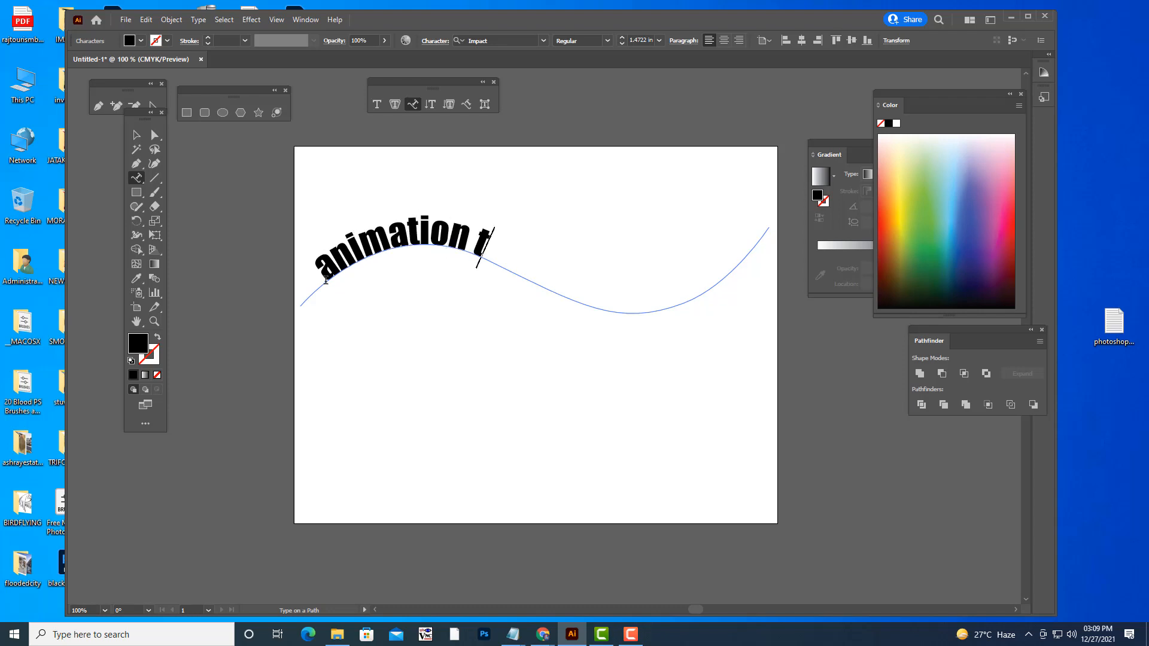
pyautogui.write('a')
pyautogui.press('BackSpace')
pyautogui.write('raining')
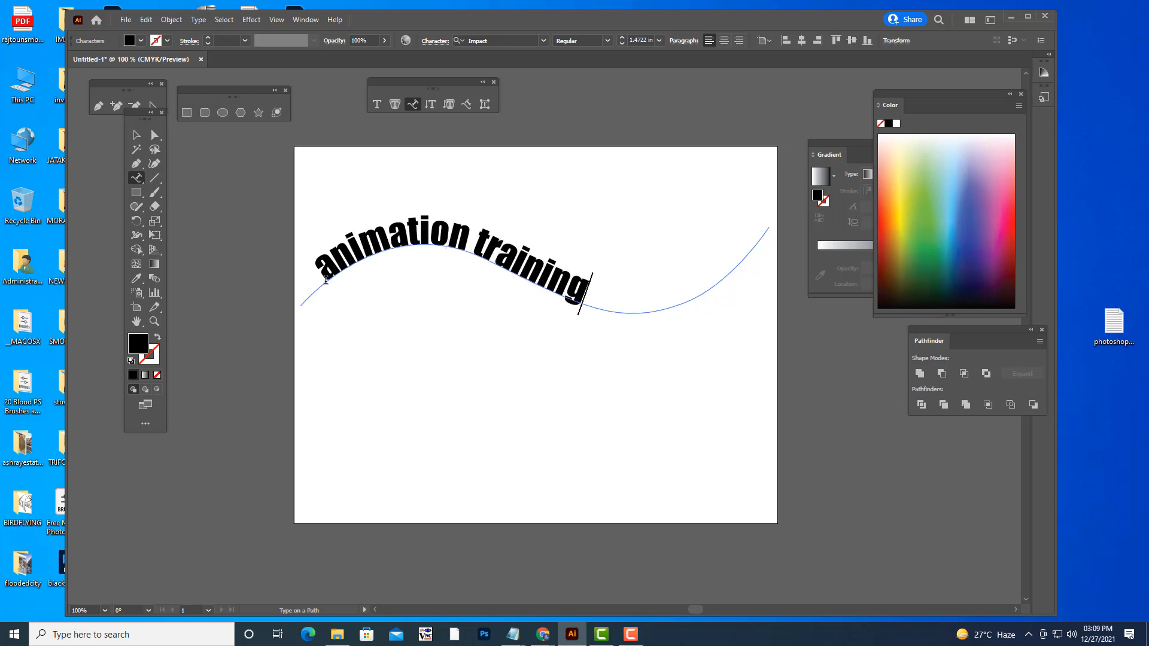
pyautogui.write(' center')
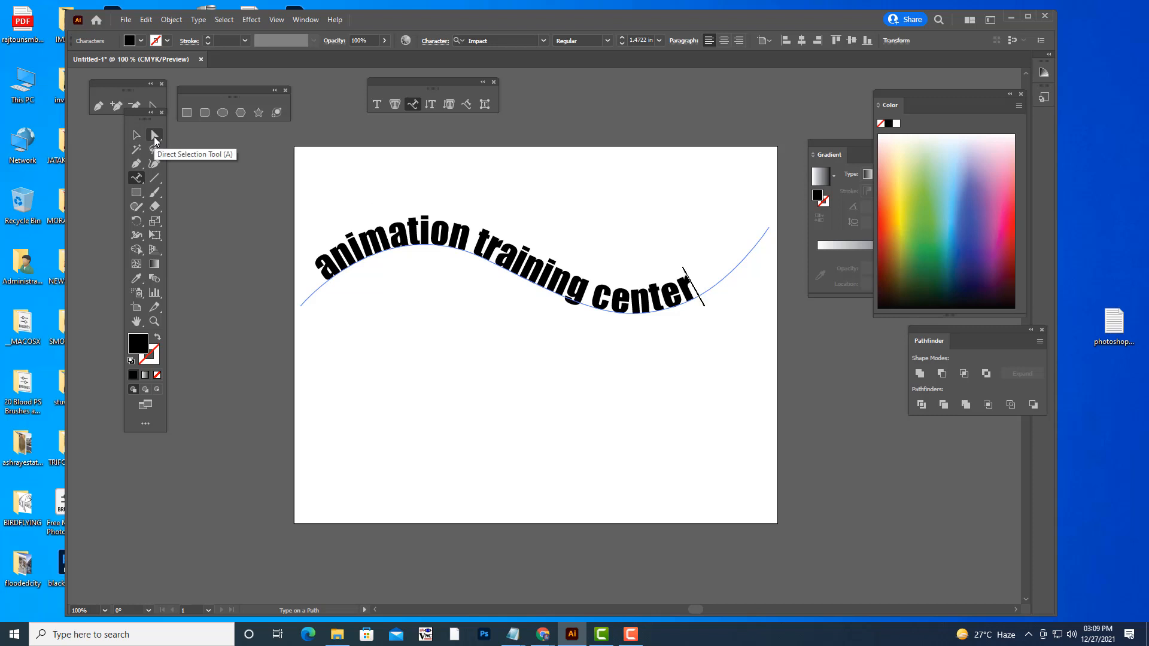
# - Slide the start of the text along the wave path to near the crest and nudge the text path slightly left
pyautogui.click(153, 137)
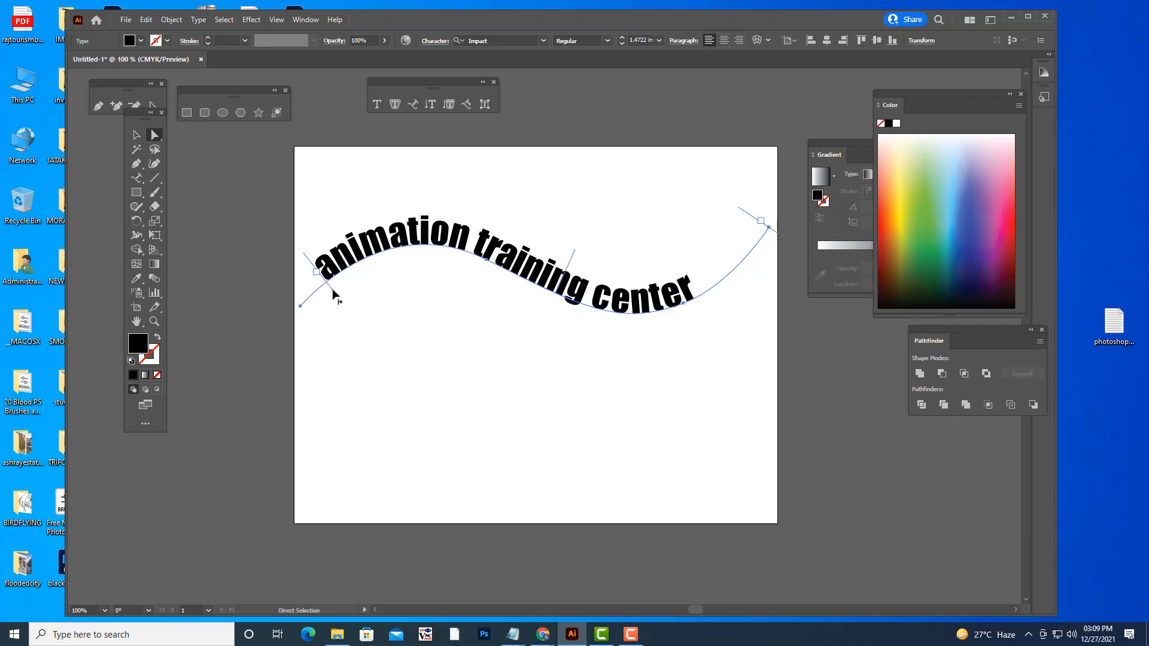
pyautogui.moveTo(332, 289); pyautogui.dragTo(314, 304)
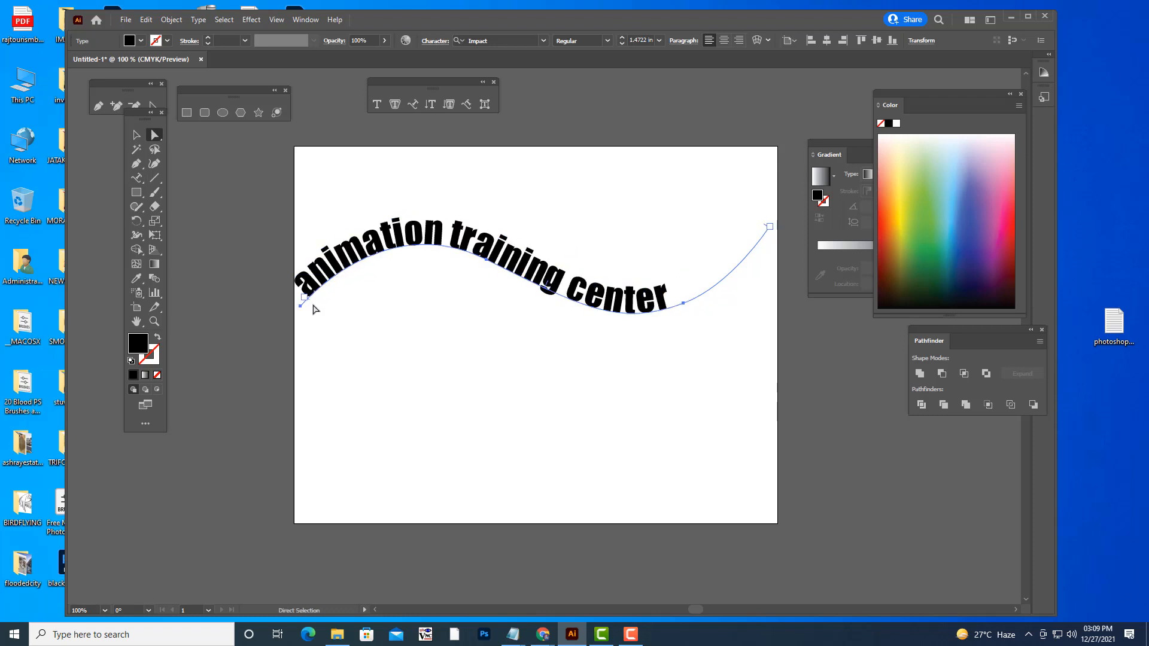
pyautogui.moveTo(310, 302); pyautogui.dragTo(402, 280)
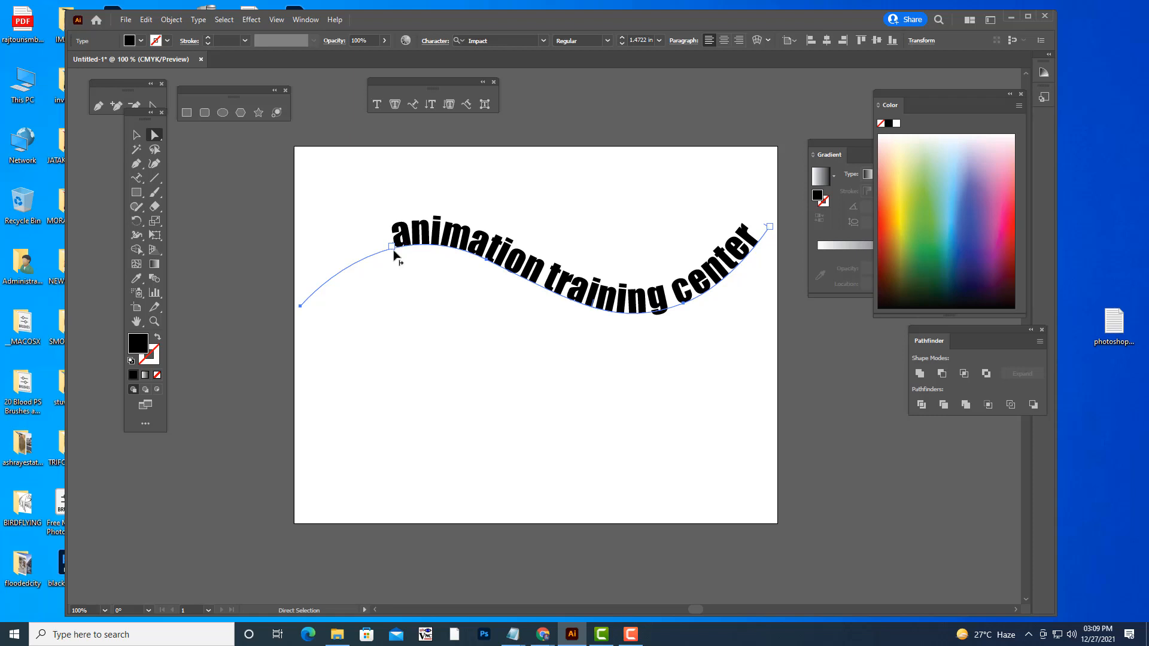
pyautogui.moveTo(394, 254); pyautogui.dragTo(392, 281)
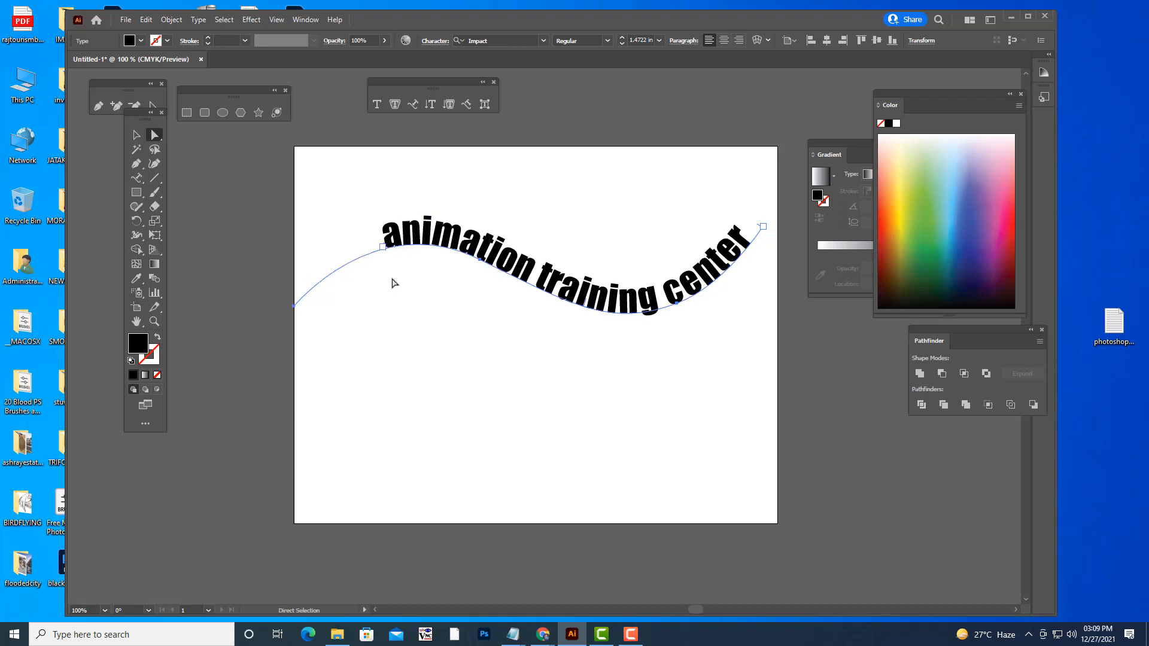
# - Expand the wavy text into outlined shapes with the Object and Fill options enabled
pyautogui.click(136, 135)
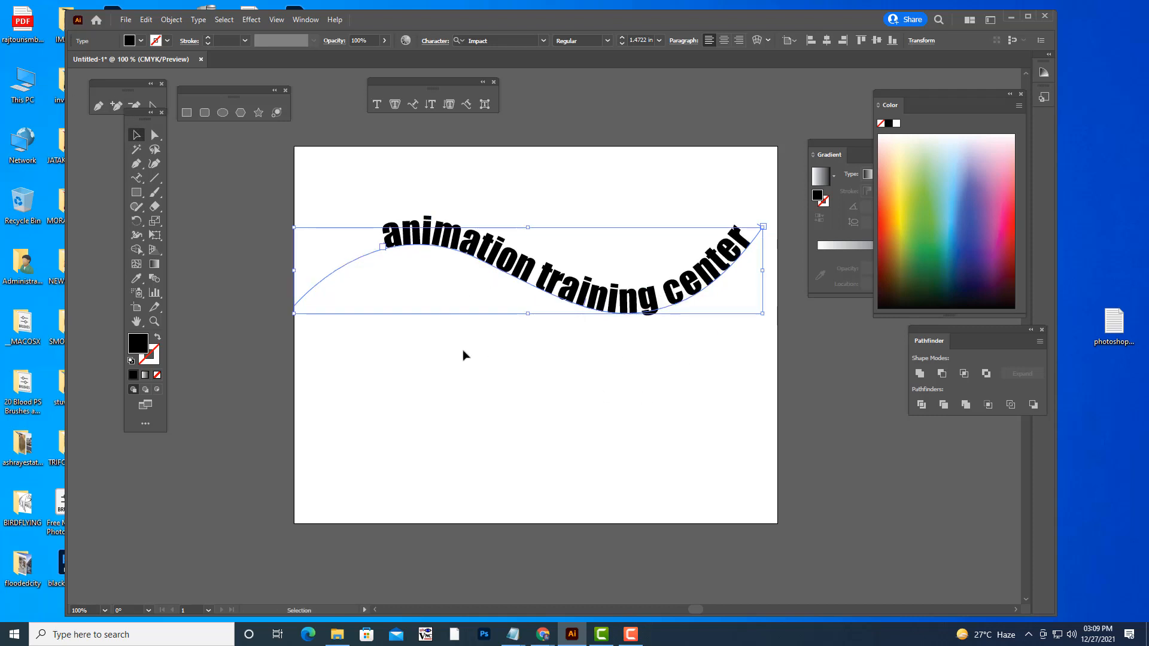
pyautogui.click(526, 206)
pyautogui.click(485, 245)
pyautogui.click(486, 191)
pyautogui.click(758, 230)
pyautogui.click(171, 19)
pyautogui.click(224, 158)
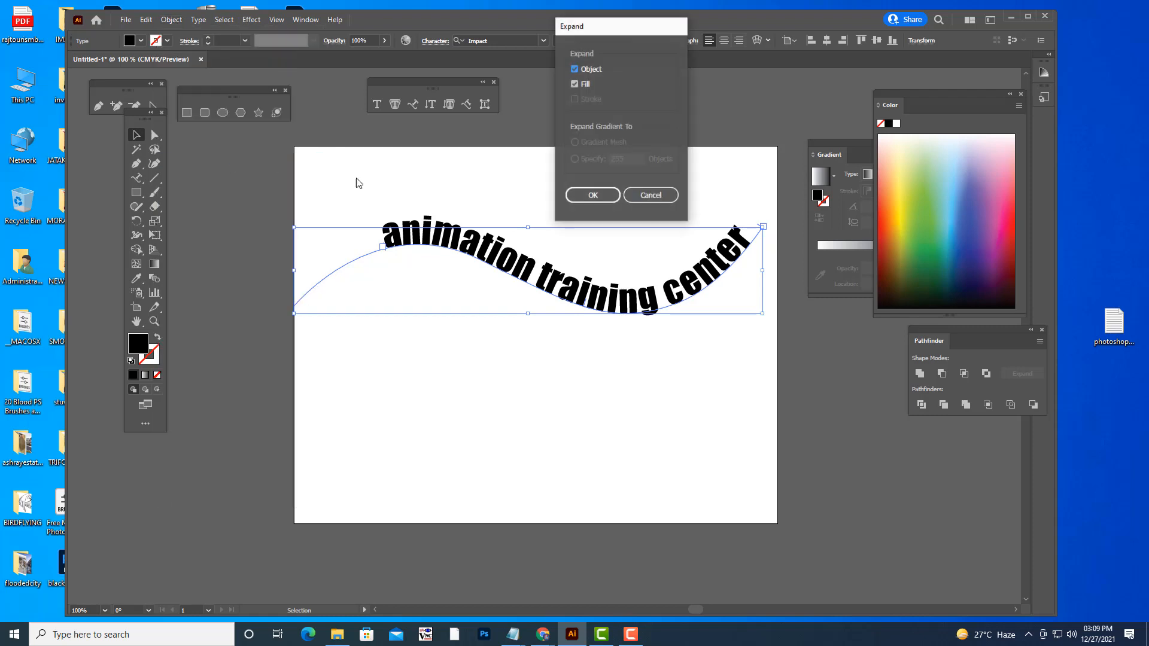
pyautogui.click(591, 196)
pyautogui.click(587, 199)
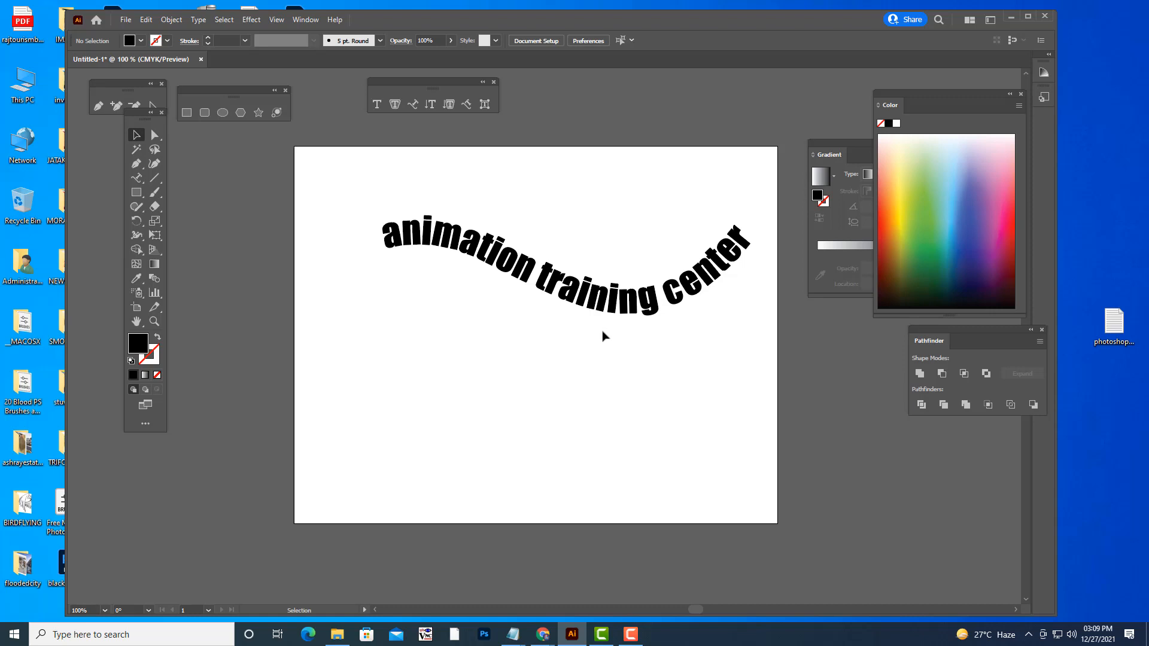
# - Fill the expanded wavy text with red from the colour spectrum and deselect it
pyautogui.click(622, 294)
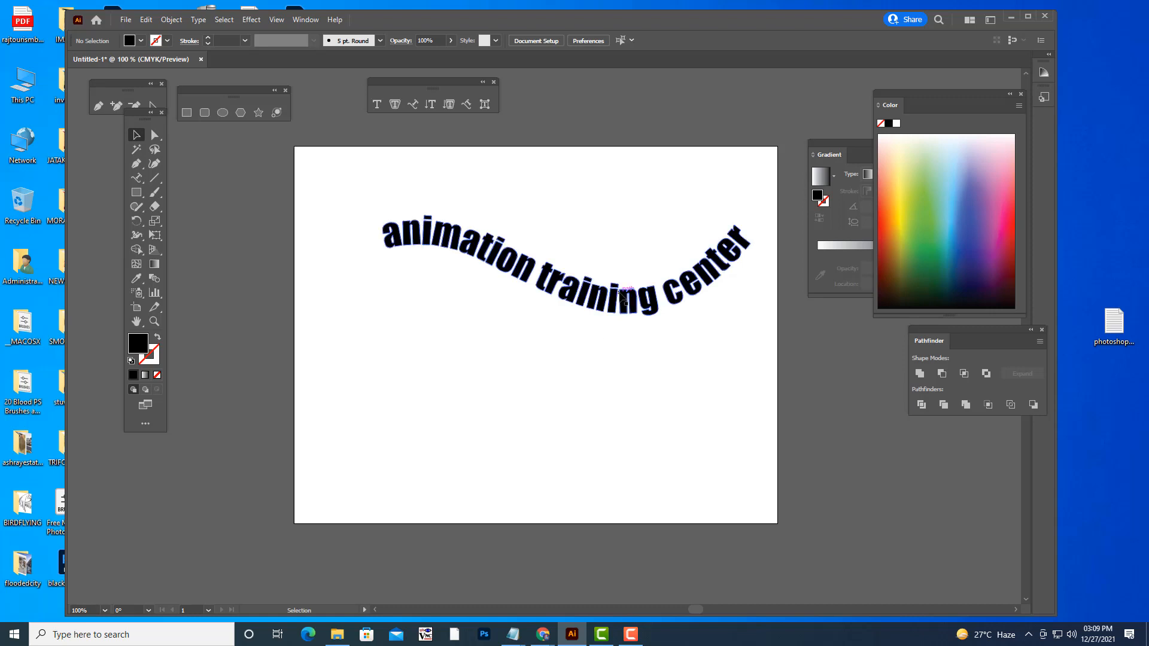
pyautogui.click(884, 218)
pyautogui.click(677, 86)
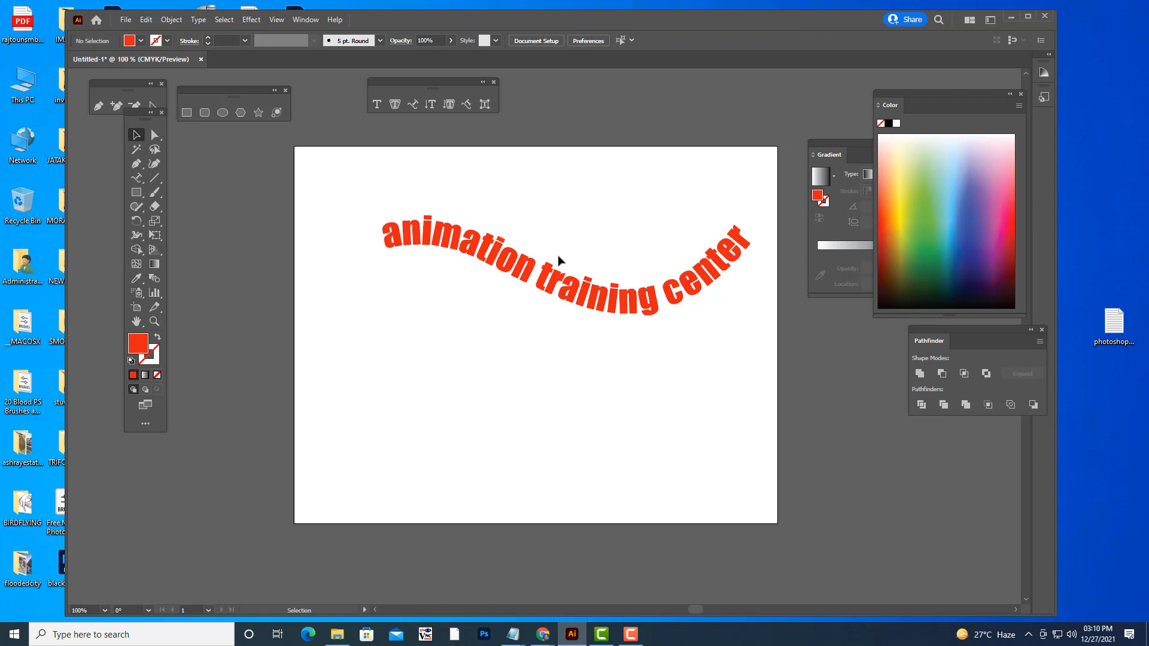
# - Delete the red wavy text and set up the Pen tool with no fill and a red stroke
pyautogui.click(546, 292)
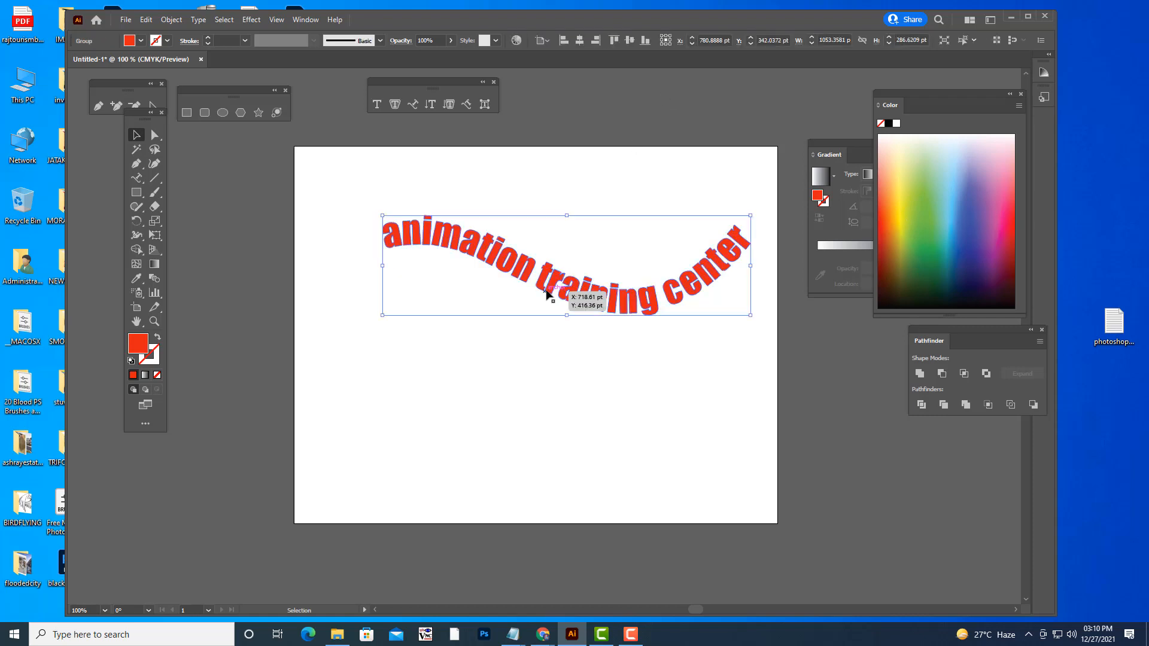
pyautogui.press('Delete')
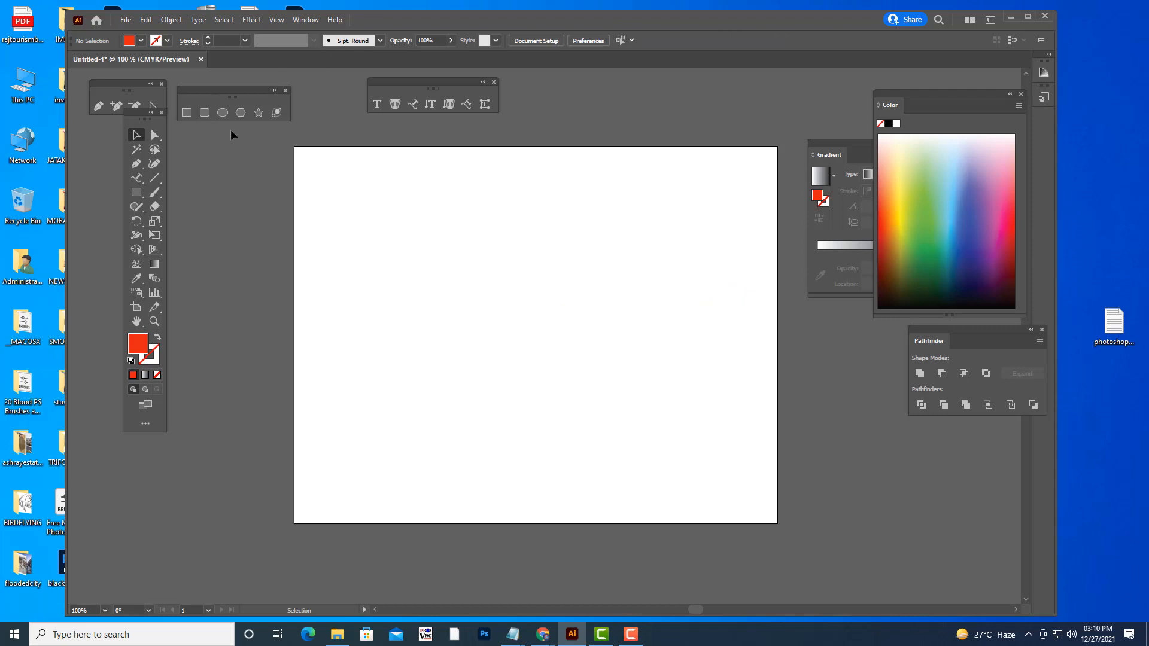
pyautogui.click(98, 106)
pyautogui.click(151, 359)
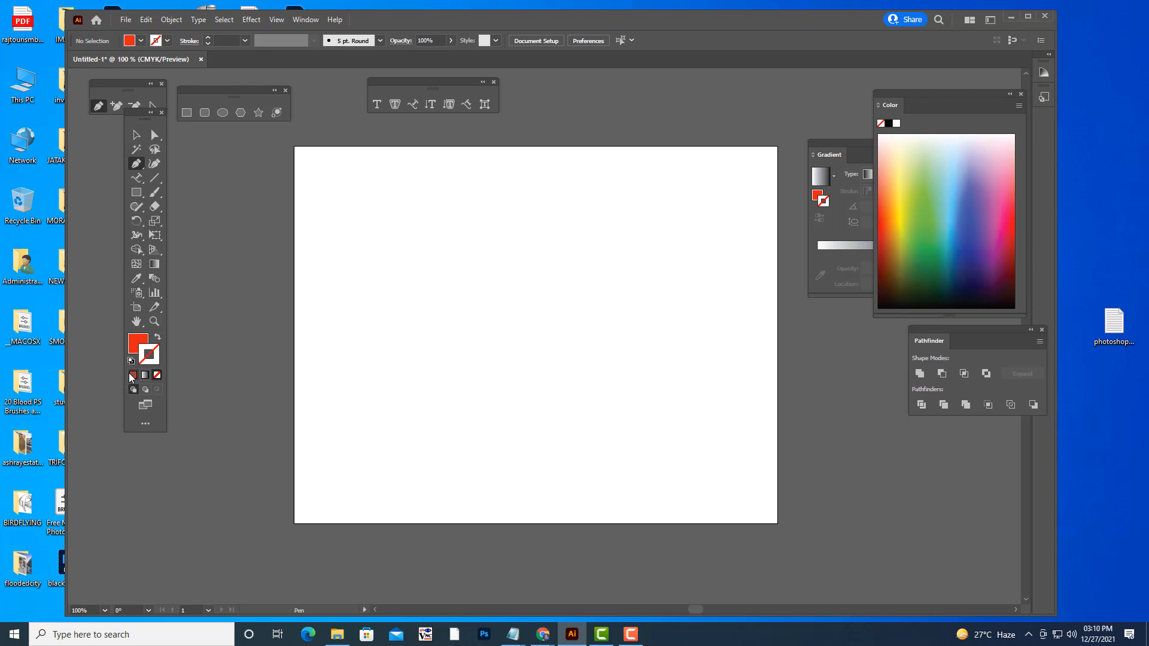
pyautogui.click(133, 374)
pyautogui.click(137, 353)
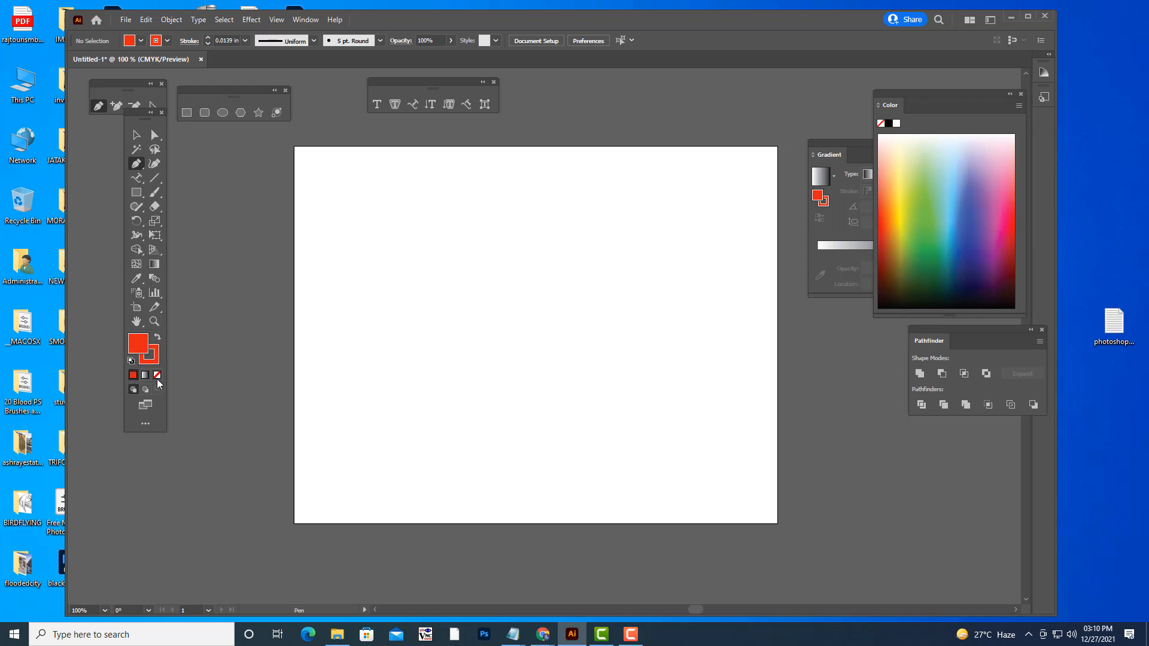
pyautogui.click(157, 375)
# - Draw a closed heart-shaped path with the Pen tool, with curved lobes and its lower point near the artboard's bottom centre
pyautogui.click(553, 462)
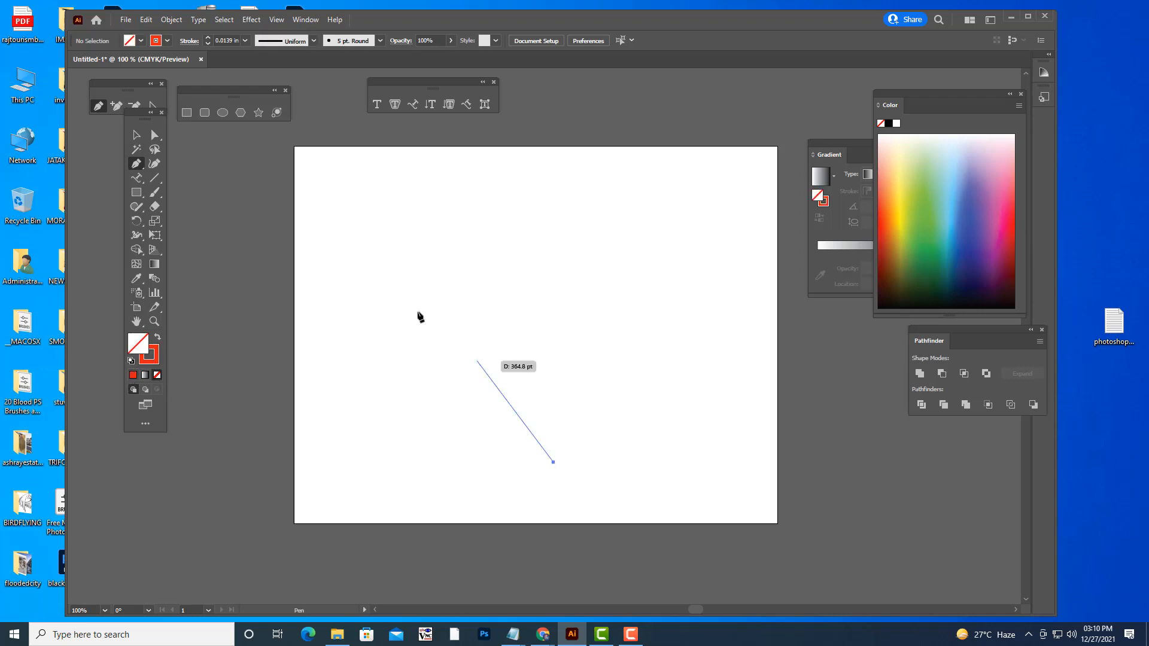
pyautogui.moveTo(409, 271); pyautogui.dragTo(450, 208)
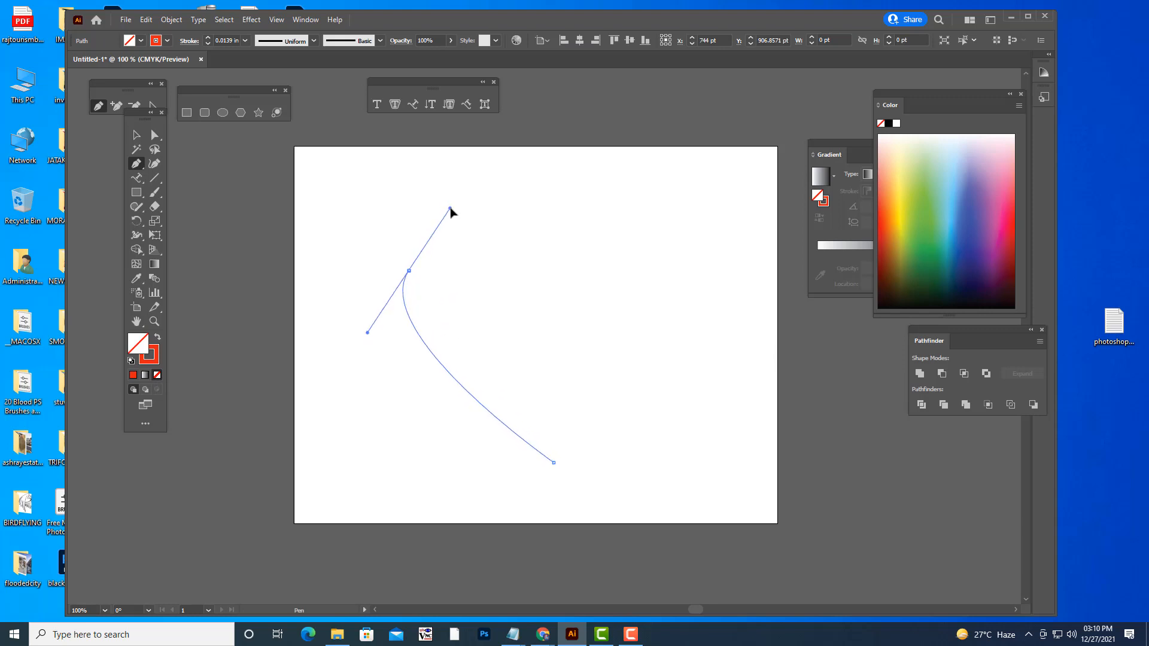
pyautogui.moveTo(543, 279); pyautogui.dragTo(577, 256)
pyautogui.moveTo(640, 225); pyautogui.dragTo(690, 274)
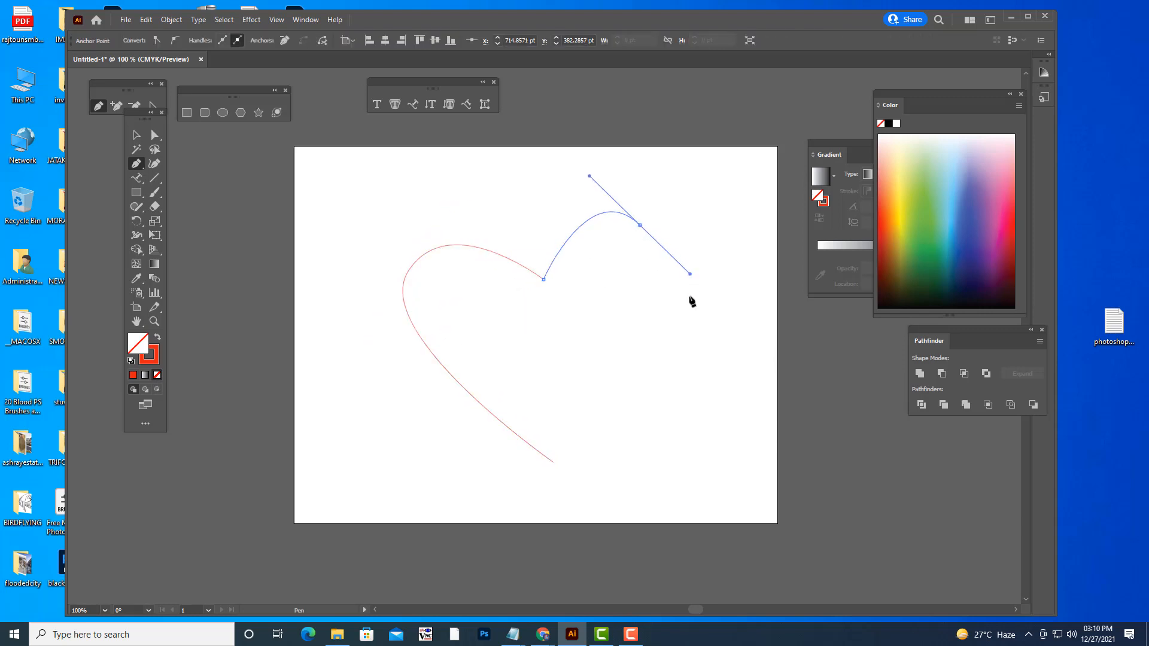
pyautogui.click(553, 461)
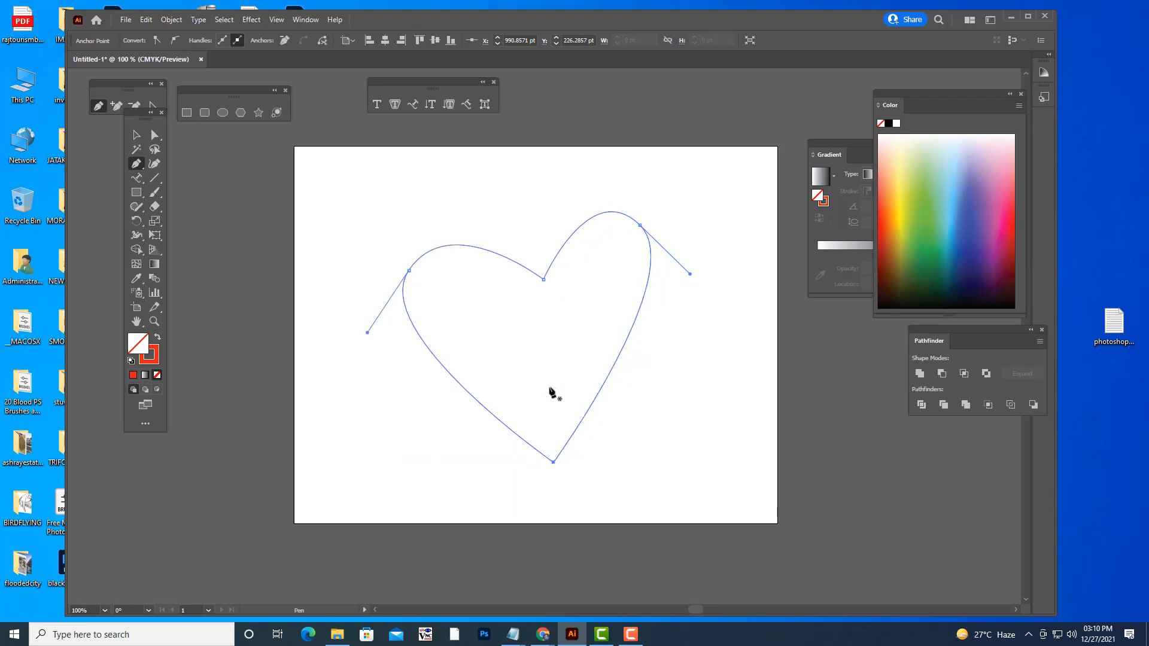
# - Reshape the heart with Direct Selection by moving the right lobe outward, the centre notch slightly right and the left lobe up, then extending its lower handle
pyautogui.click(154, 135)
pyautogui.moveTo(639, 225); pyautogui.dragTo(691, 242)
pyautogui.moveTo(544, 279); pyautogui.dragTo(549, 280)
pyautogui.moveTo(409, 271); pyautogui.dragTo(411, 243)
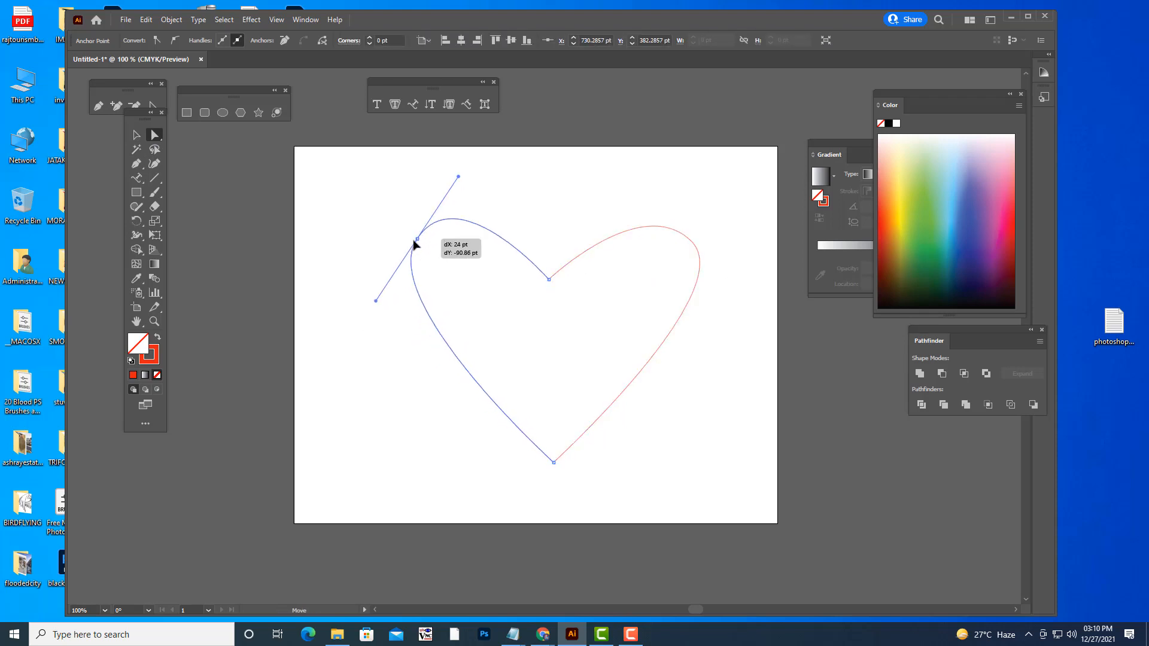
pyautogui.moveTo(367, 308); pyautogui.dragTo(346, 350)
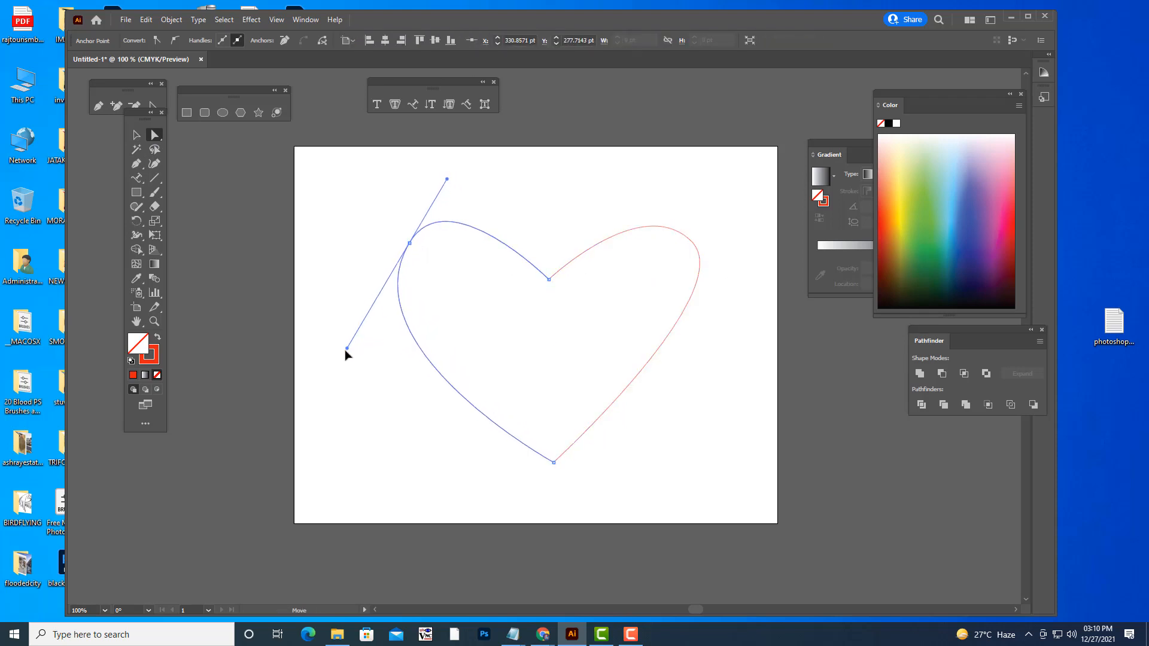
# - Refine the right lobe's anchor and handles, lower the heart's bottom point to lengthen the shape, and deselect the path
pyautogui.click(692, 244)
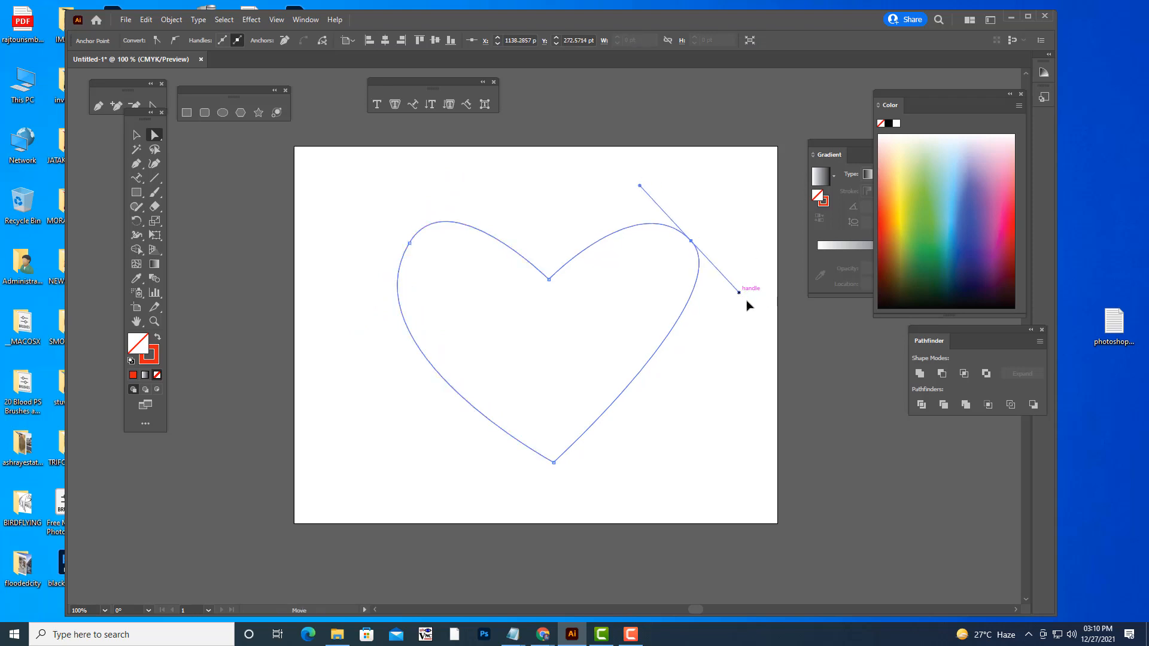
pyautogui.moveTo(740, 292); pyautogui.dragTo(757, 308)
pyautogui.moveTo(553, 463); pyautogui.dragTo(544, 500)
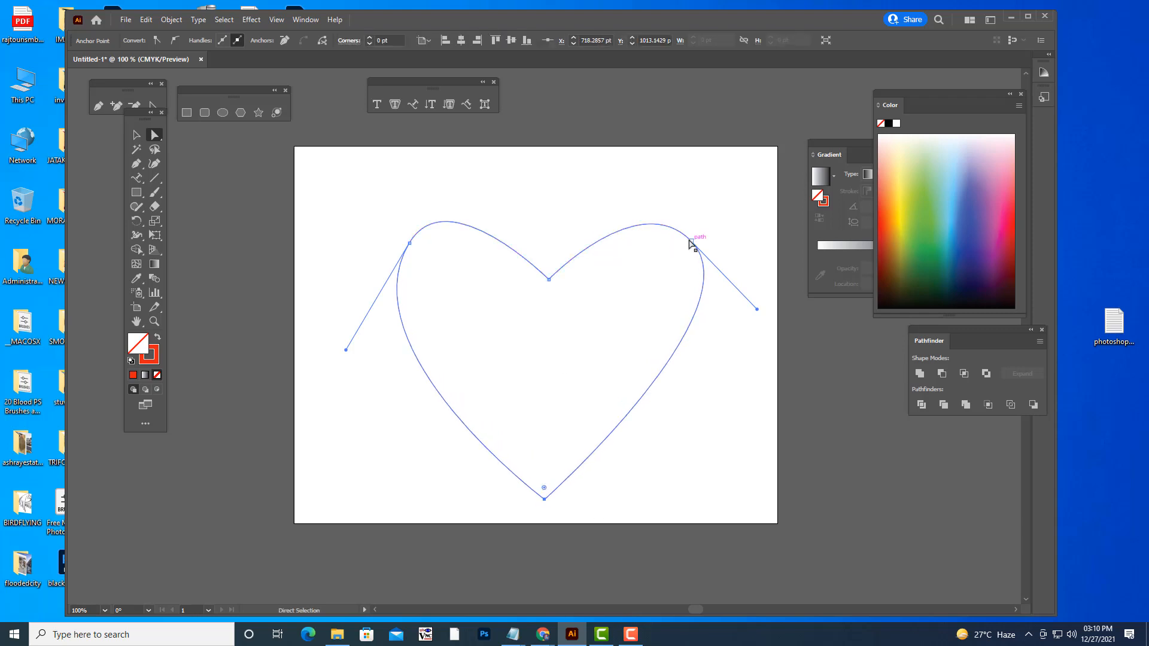
pyautogui.moveTo(692, 246); pyautogui.dragTo(693, 233)
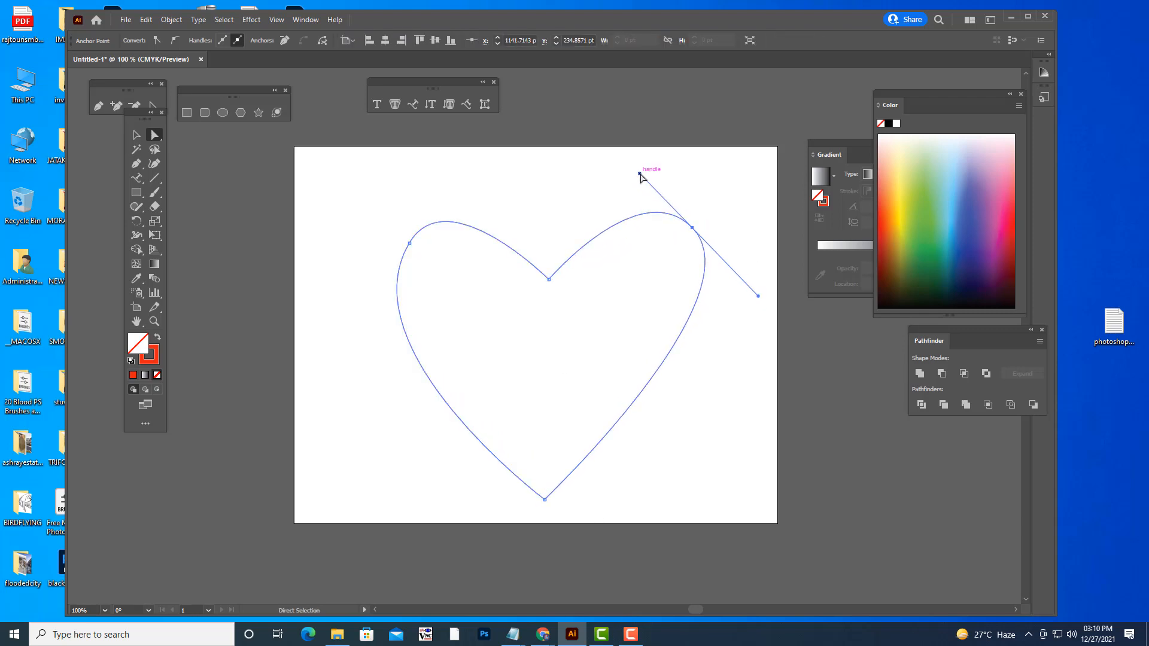
pyautogui.moveTo(639, 174); pyautogui.dragTo(637, 162)
pyautogui.click(691, 189)
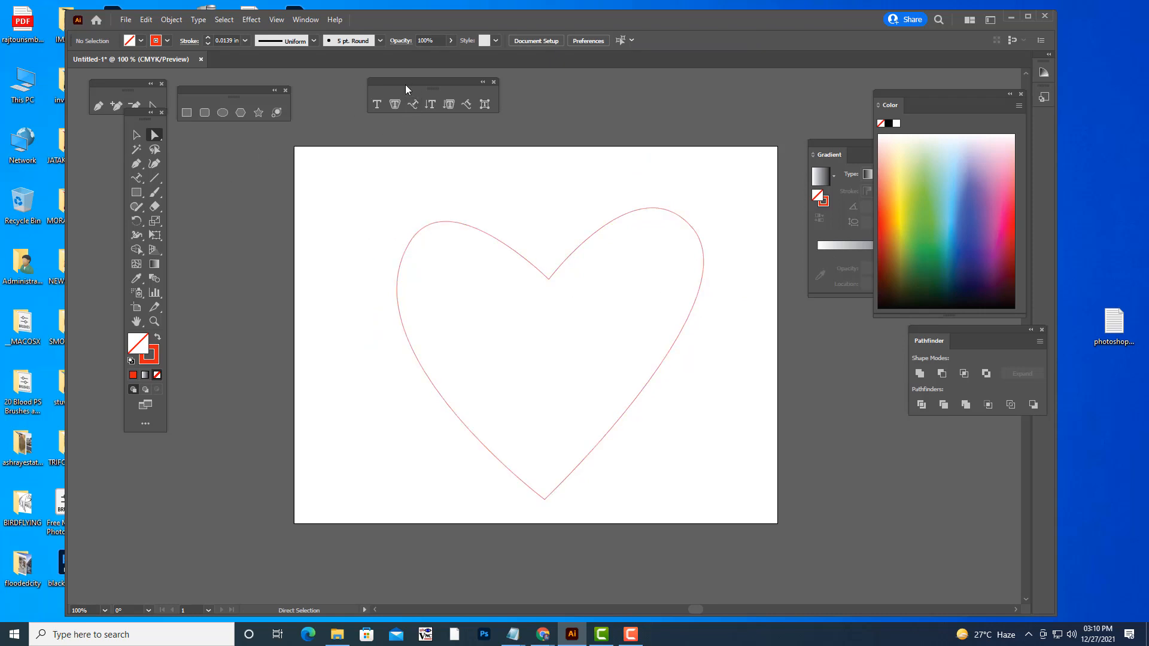
# - Start type on a path at the heart's upper-left lobe and clear the placeholder text
pyautogui.moveTo(405, 90); pyautogui.dragTo(390, 94)
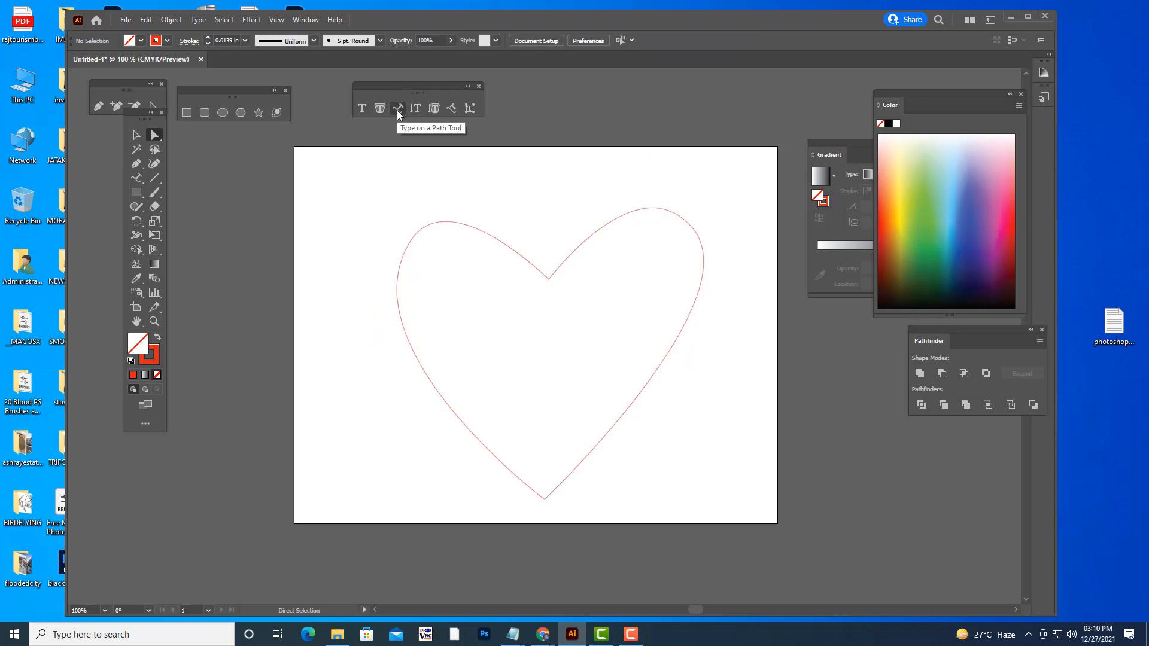
pyautogui.click(398, 110)
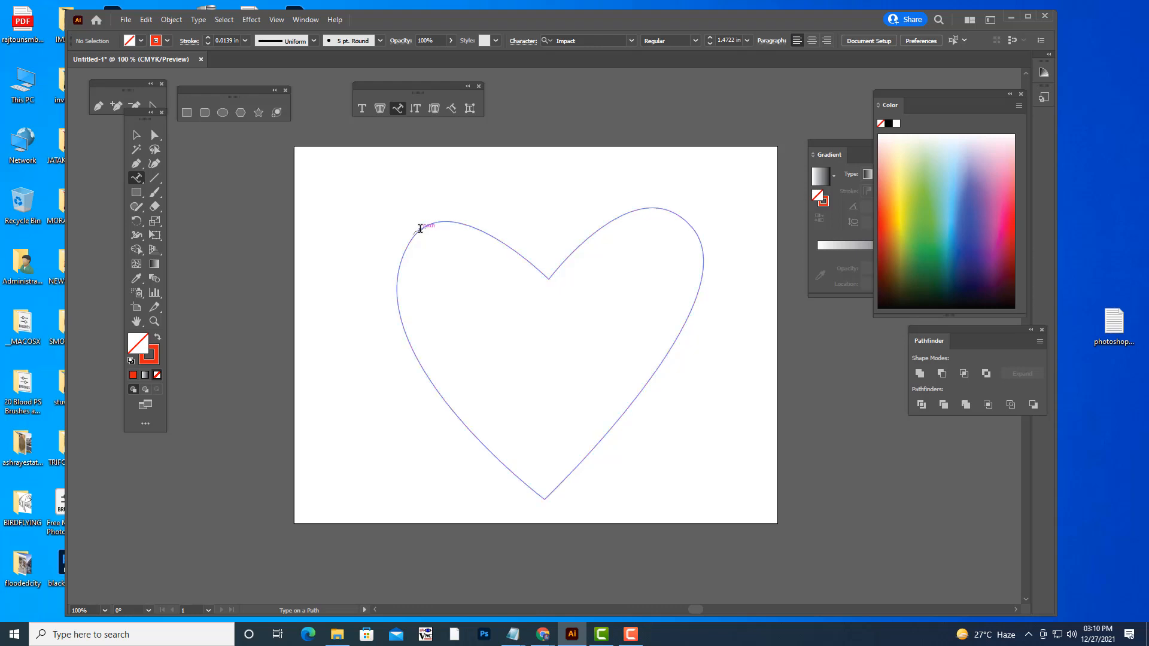
pyautogui.click(420, 228)
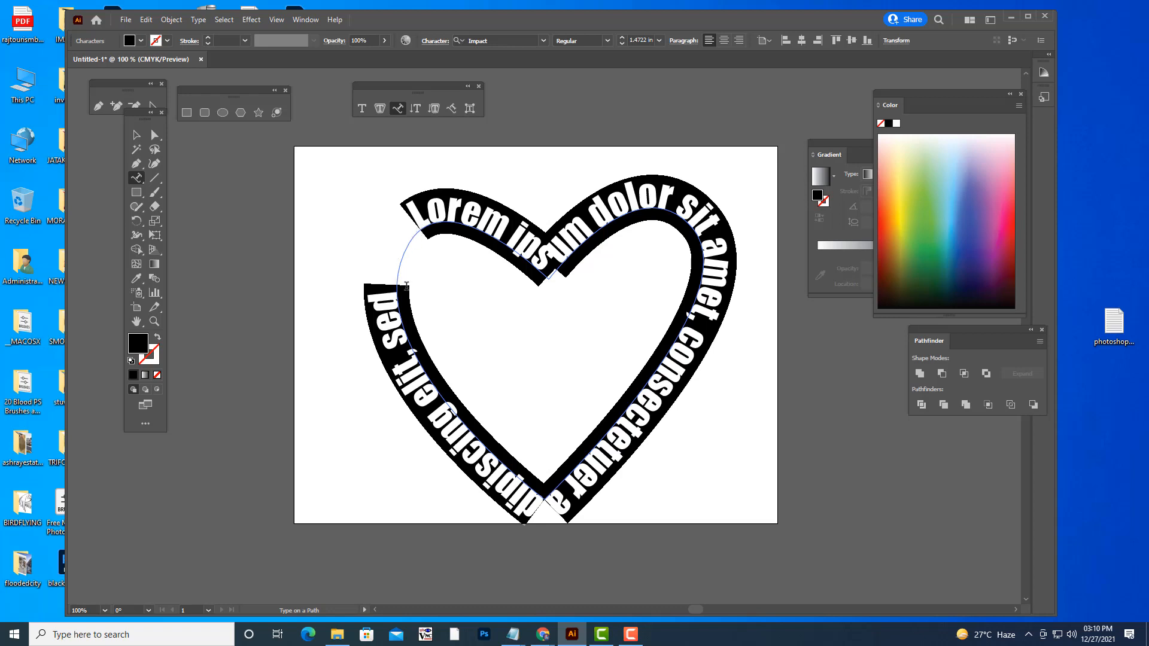
pyautogui.press('BackSpace')
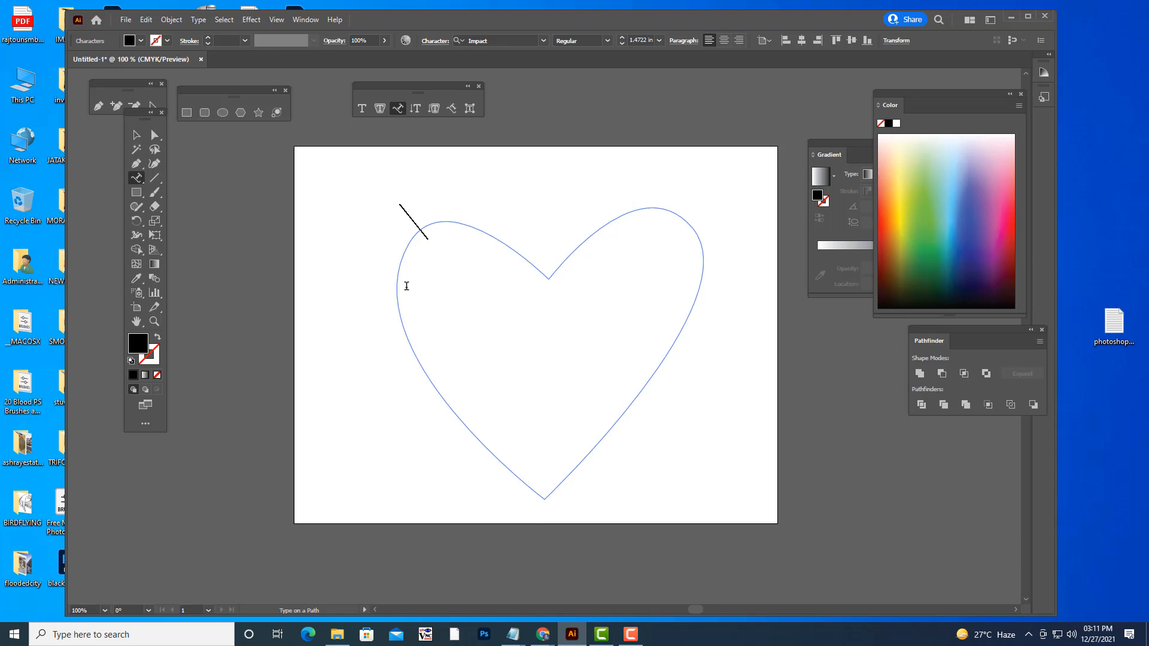
# - Enter "animation training center" as the text along the heart path
pyautogui.write('animation cr')
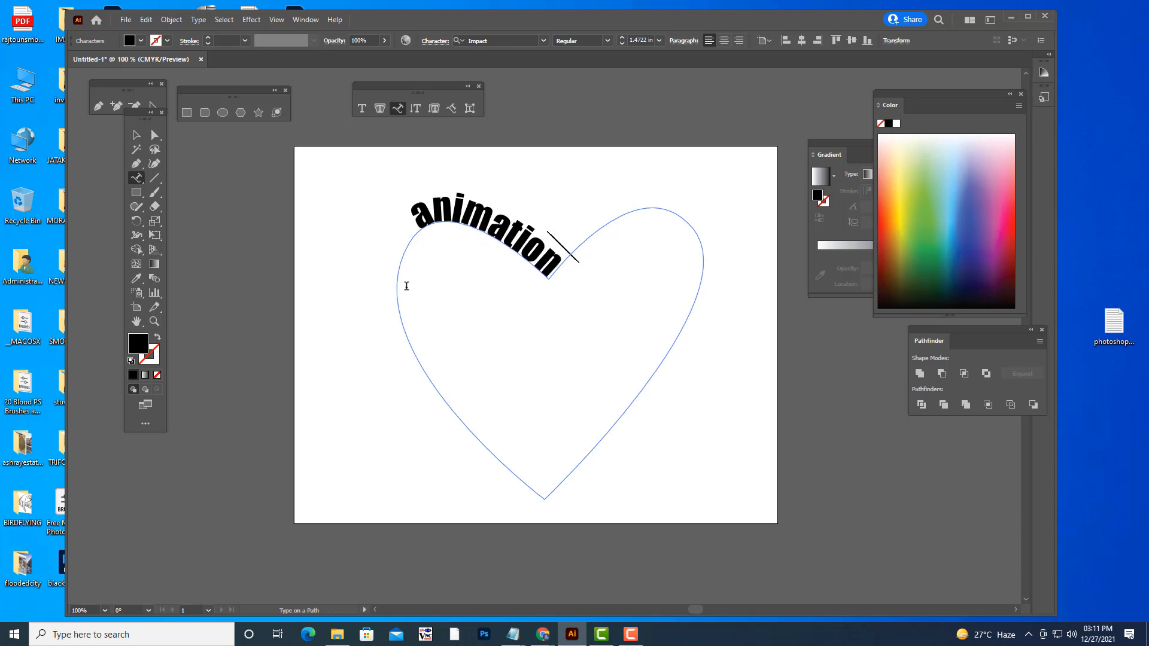
pyautogui.press('BackSpace')
pyautogui.press('BackSpace')
pyautogui.write('train')
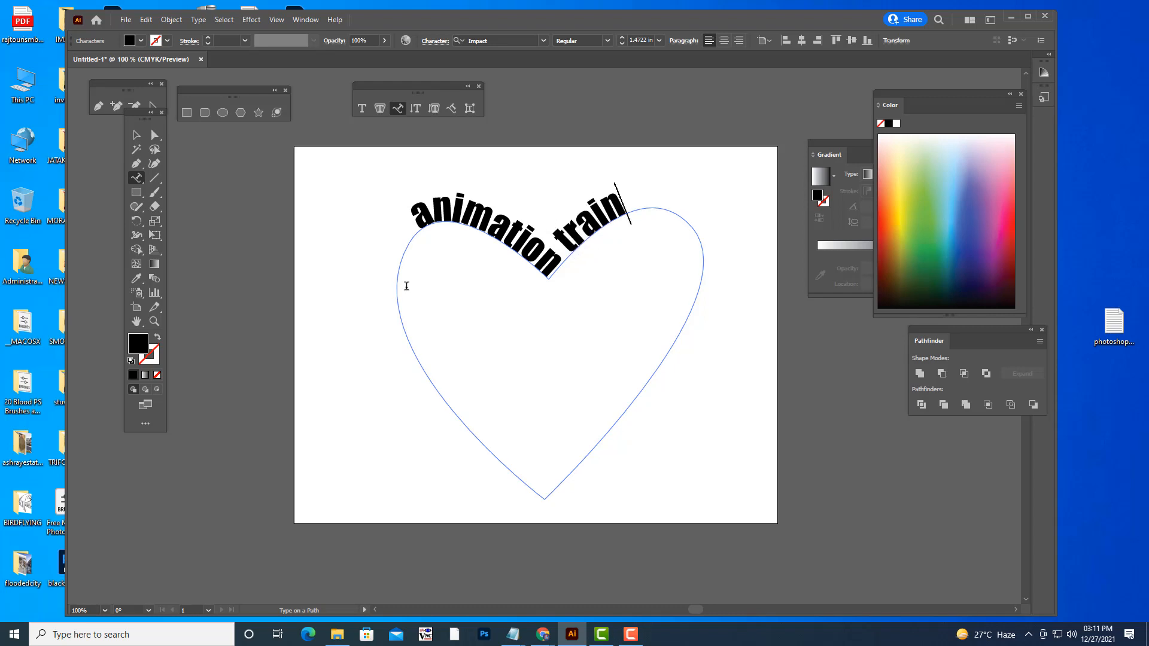
pyautogui.write('ing center')
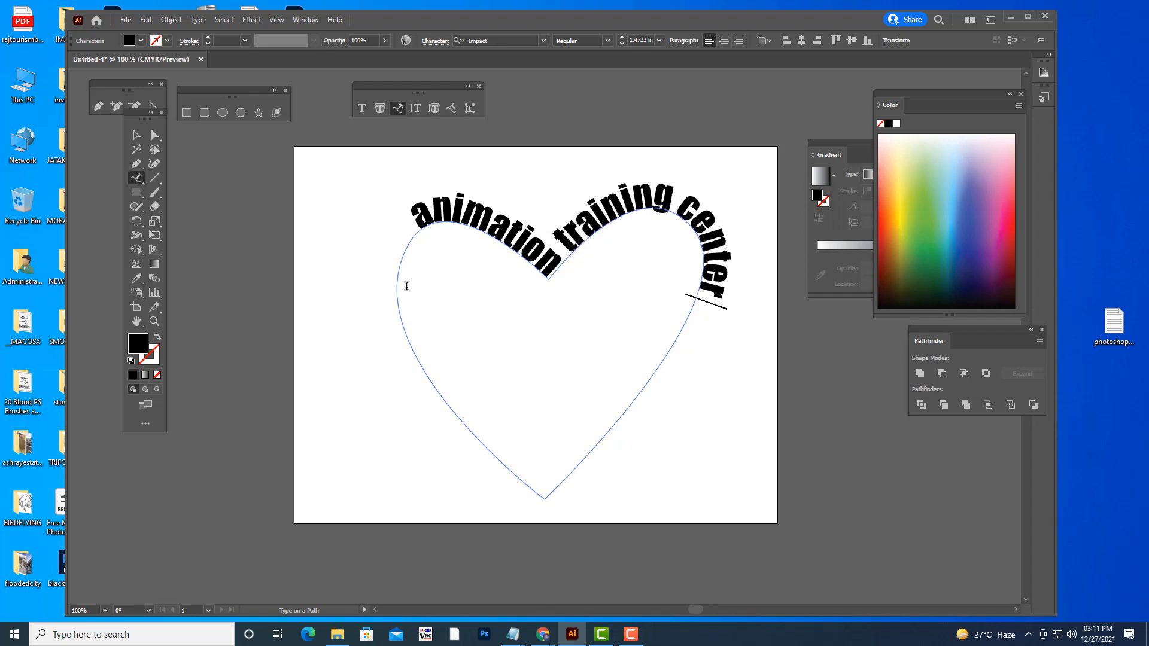
# - Continue the heart path text with "dilsukhnagar"
pyautogui.write(' dilsuk')
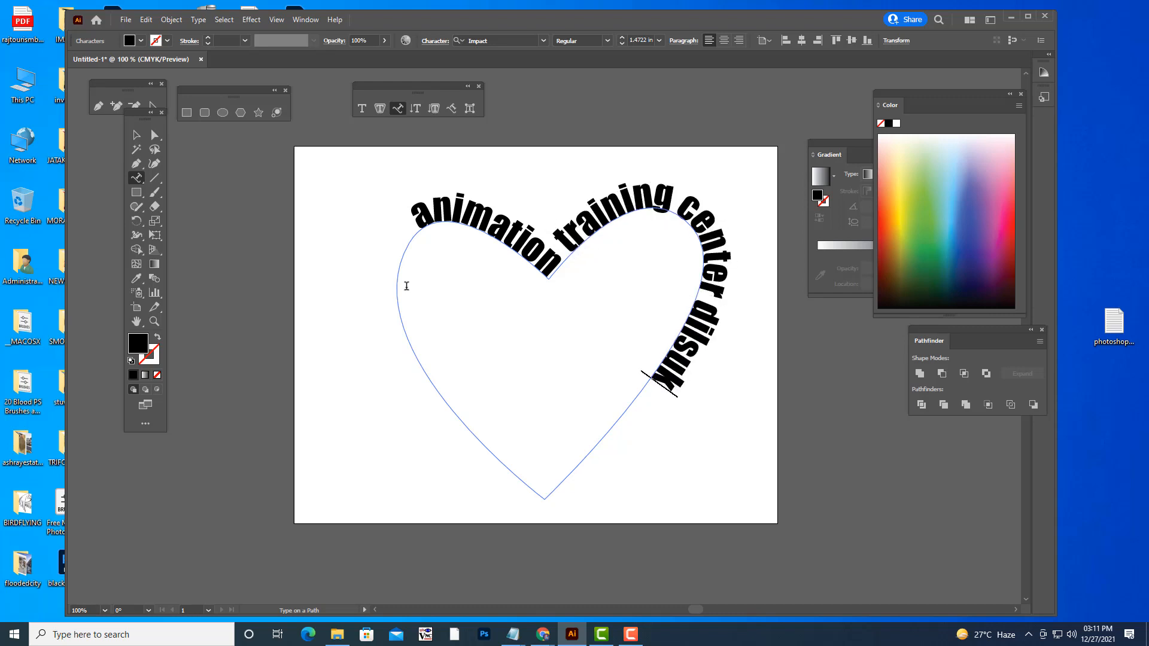
pyautogui.write('hnagar tel')
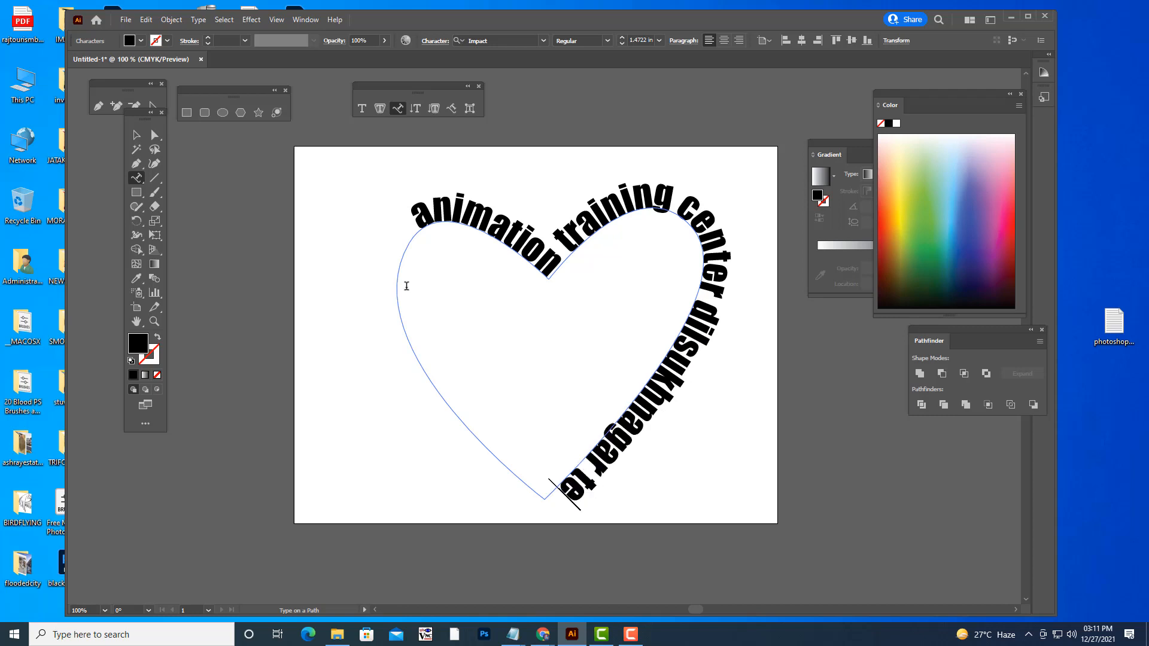
pyautogui.press('BackSpace')
pyautogui.press('BackSpace')
pyautogui.press('BackSpace')
pyautogui.press('BackSpace')
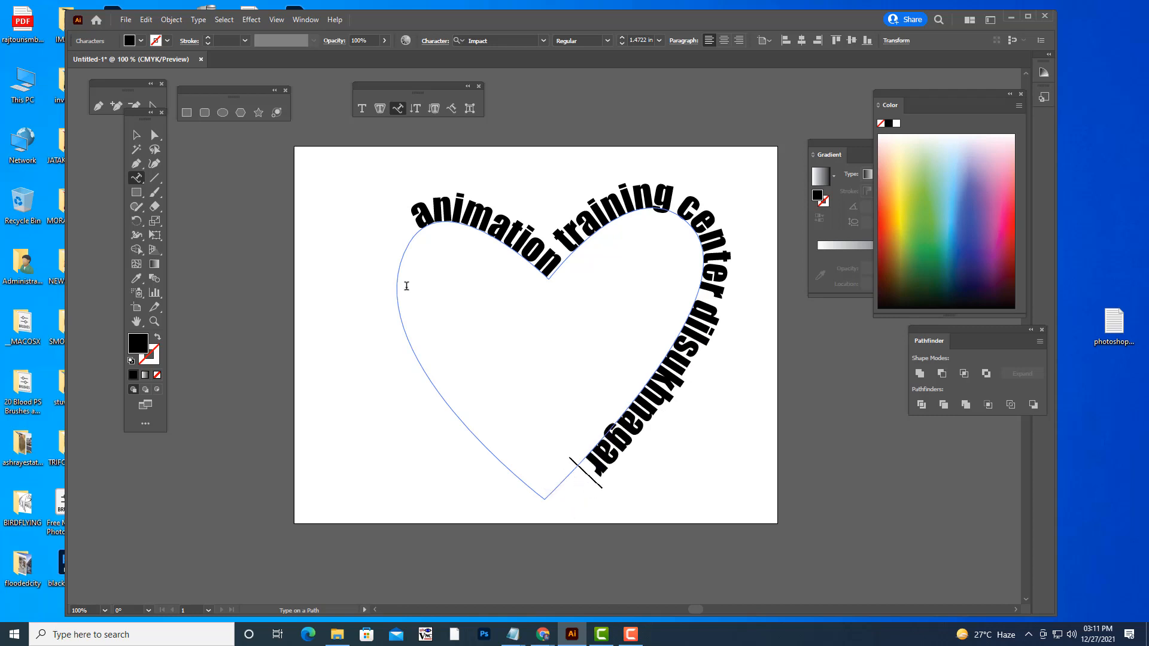
# - Complete the heart path text with "hyderabad telangana ind", finish text editing and deselect it
pyautogui.write('cente')
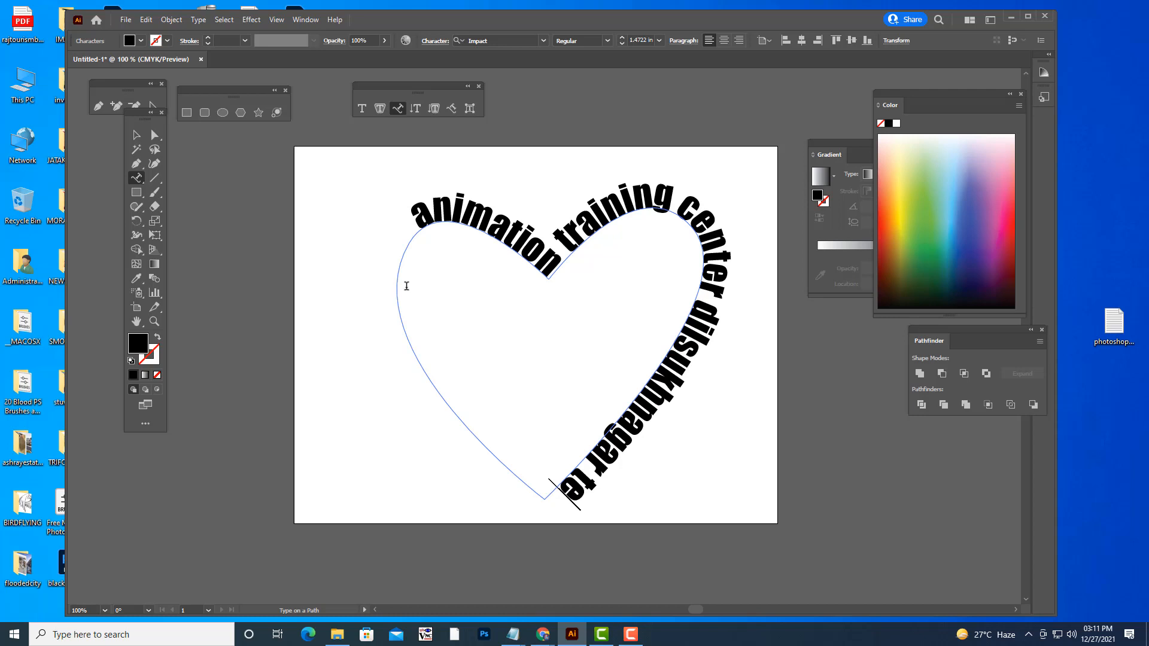
pyautogui.press('BackSpace')
pyautogui.press('BackSpace')
pyautogui.write('hyde')
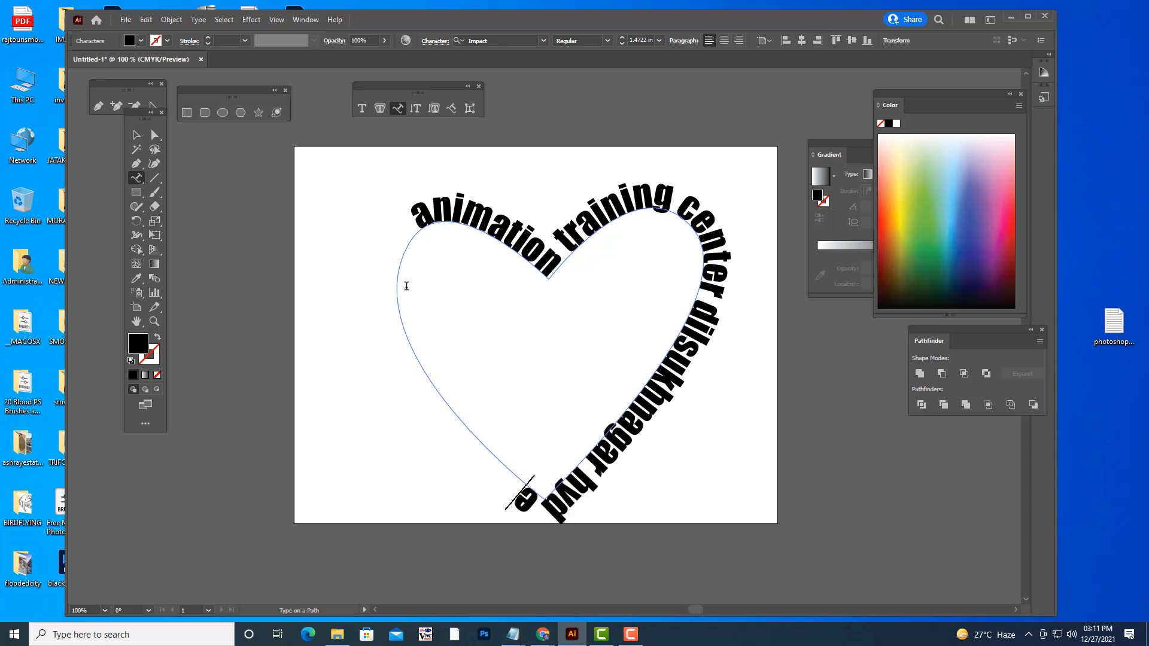
pyautogui.write('rabad t')
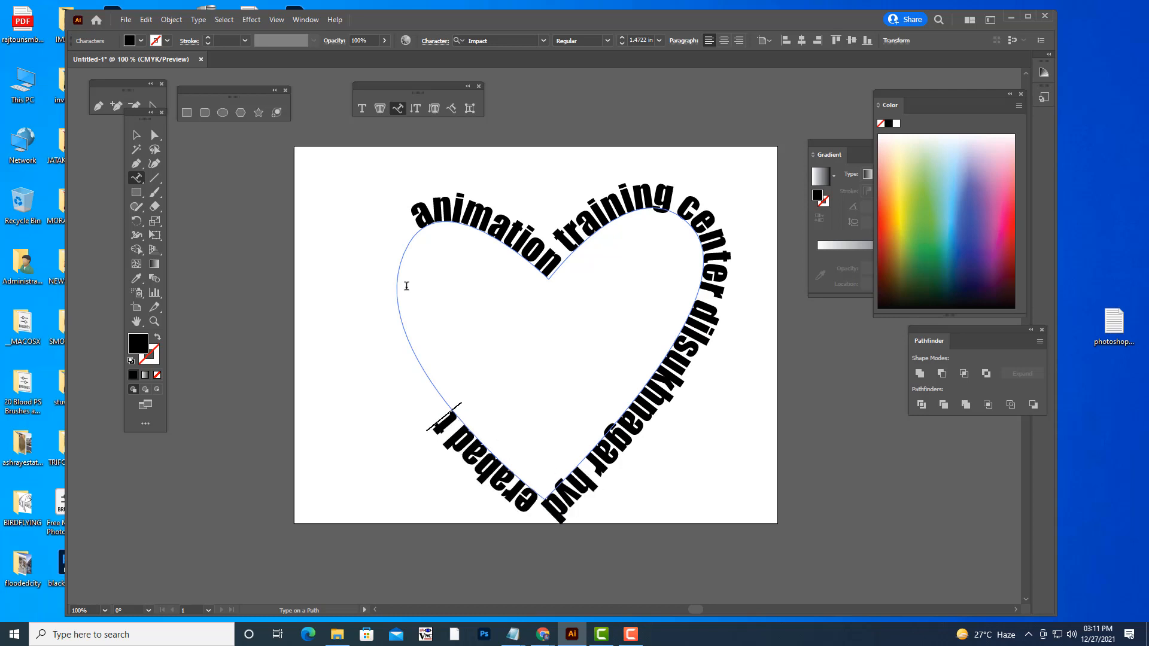
pyautogui.write('elangana')
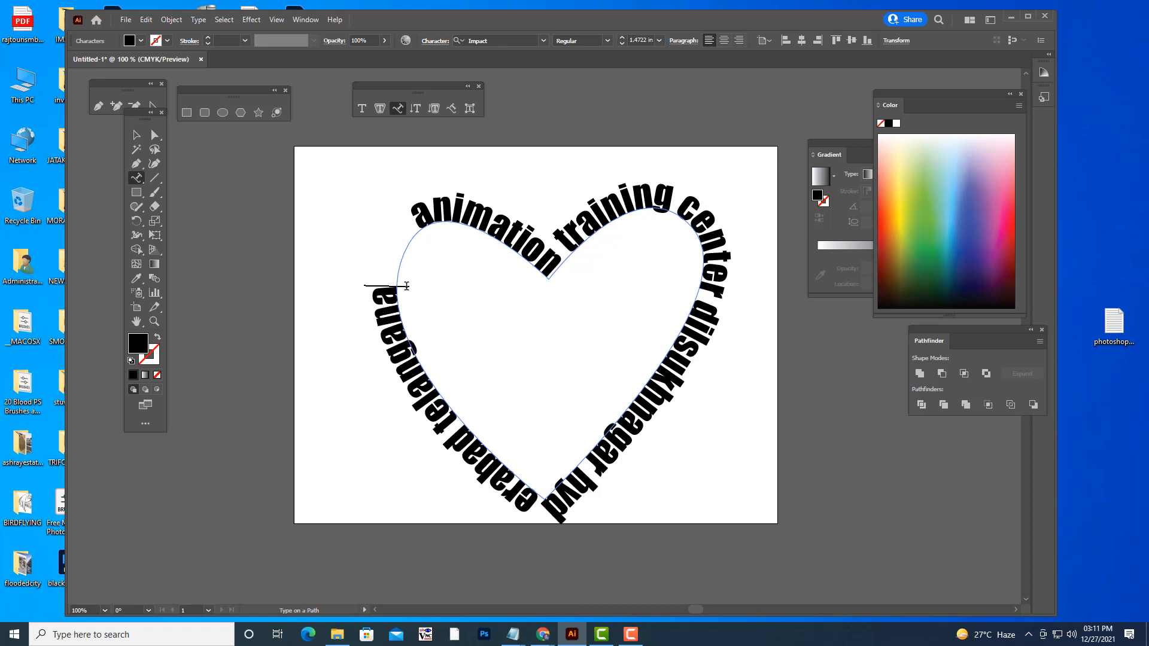
pyautogui.write('na ind')
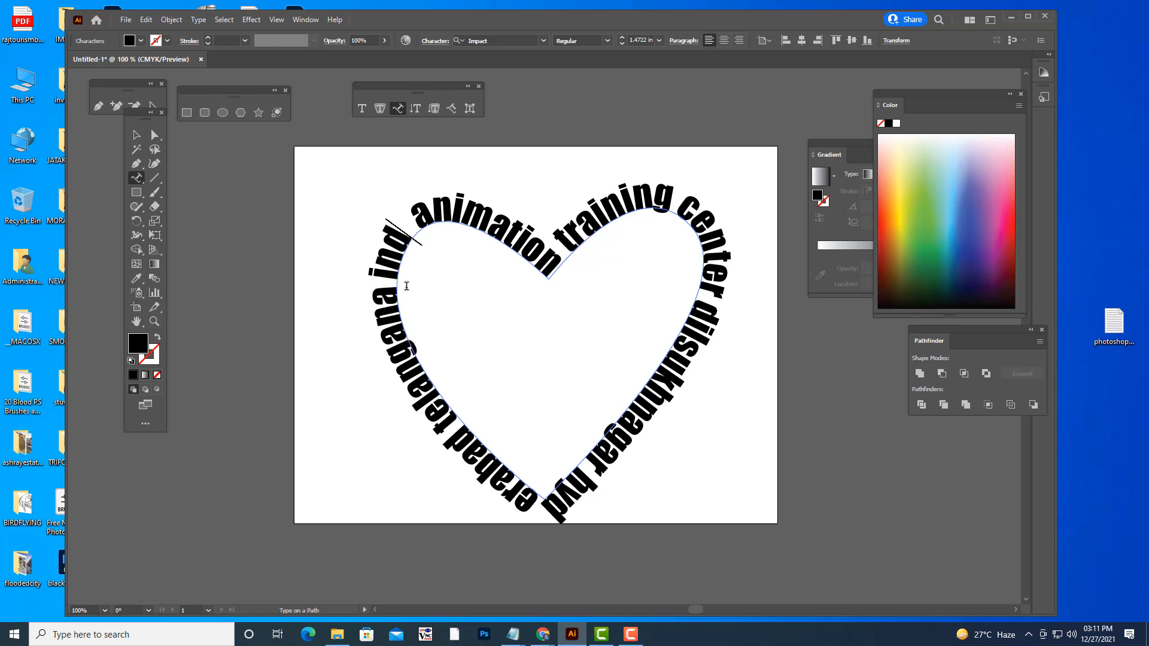
pyautogui.press('Escape')
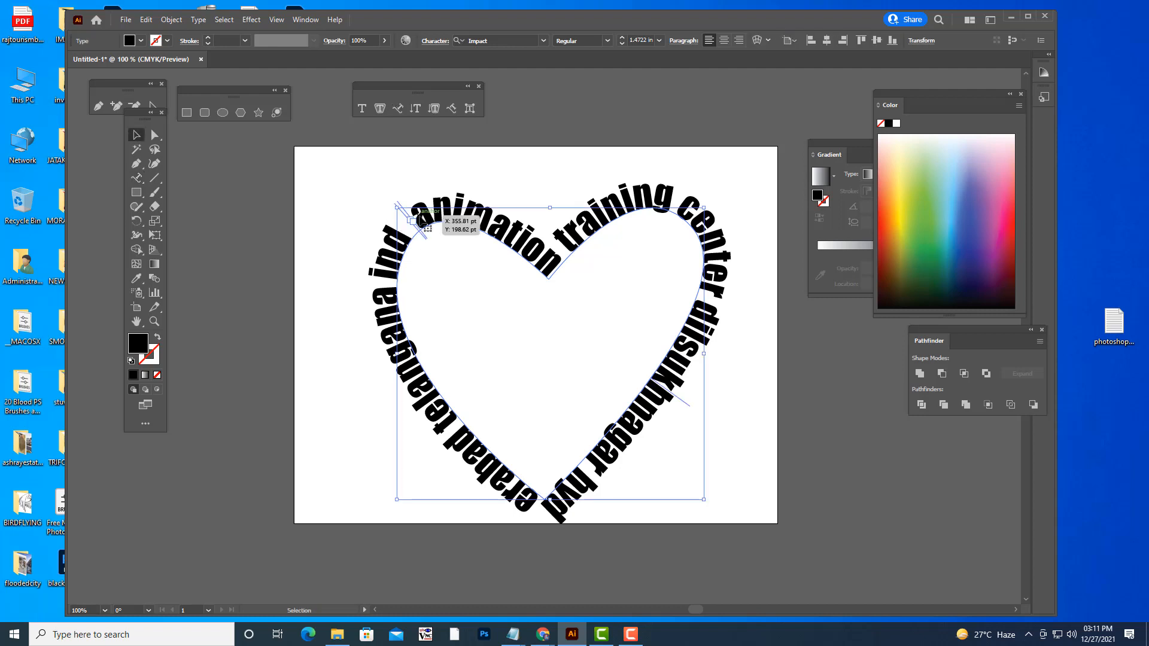
pyautogui.click(377, 209)
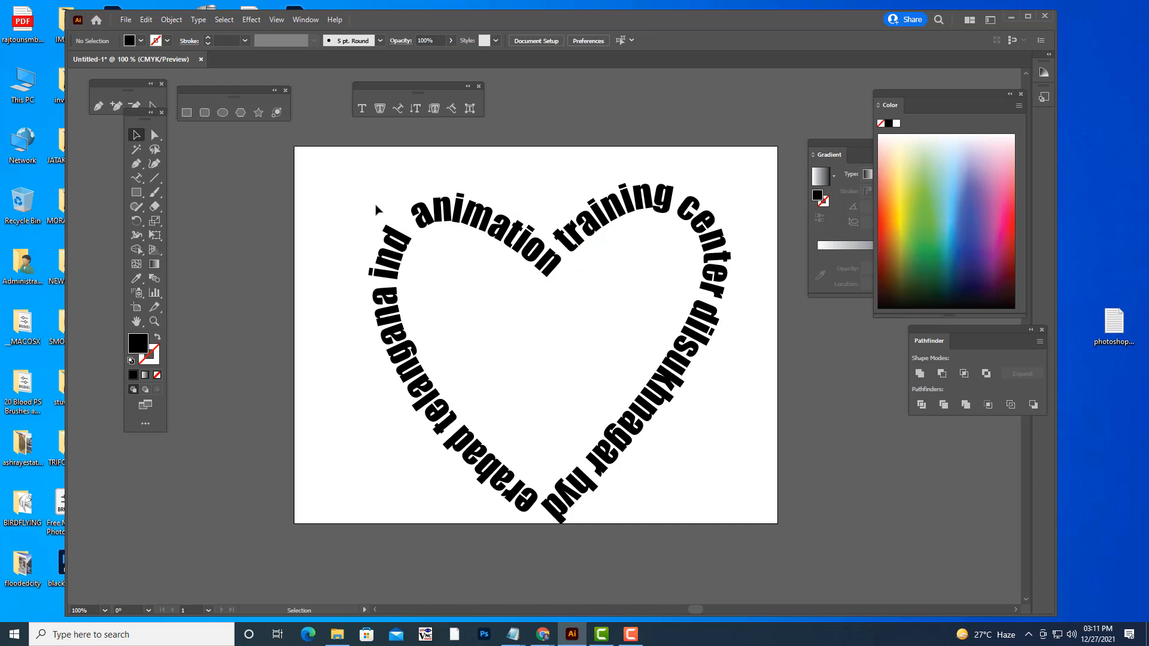
# - Expand the heart-shaped path text into outlines with the Object and Fill options enabled
pyautogui.click(602, 220)
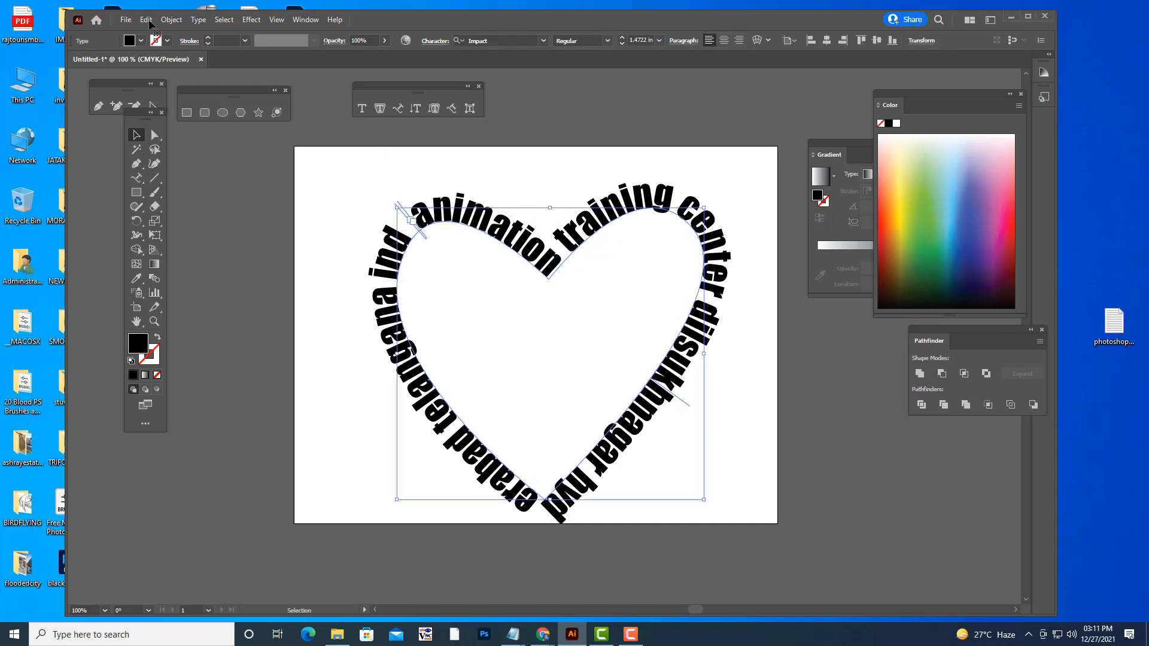
pyautogui.click(172, 20)
pyautogui.click(250, 161)
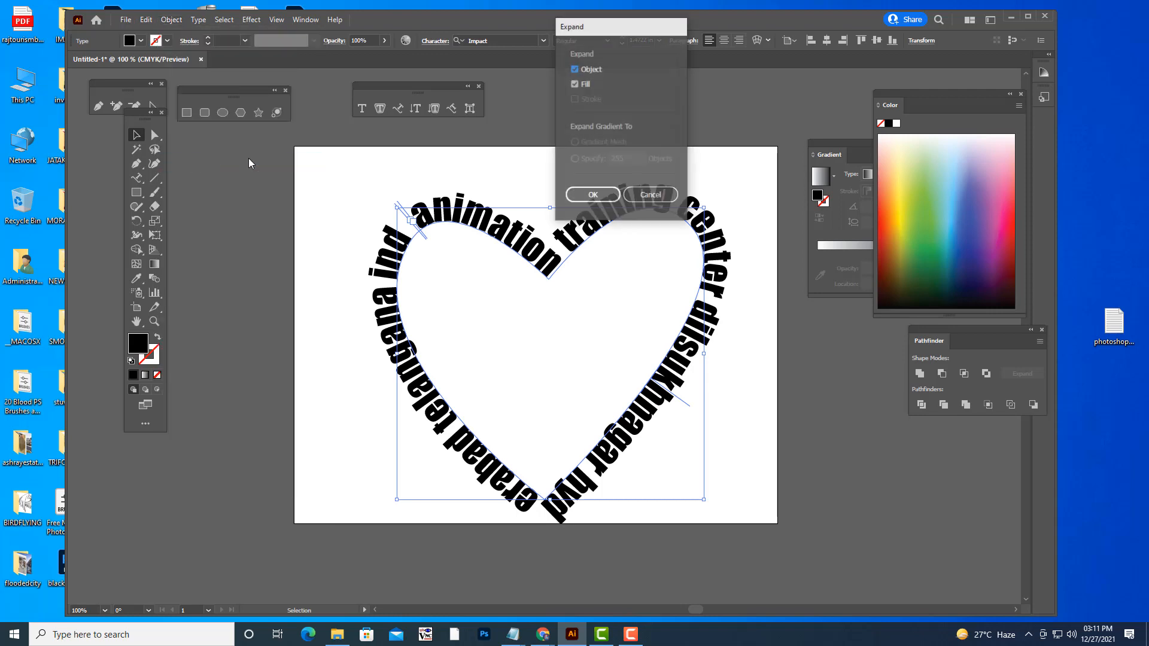
pyautogui.click(593, 195)
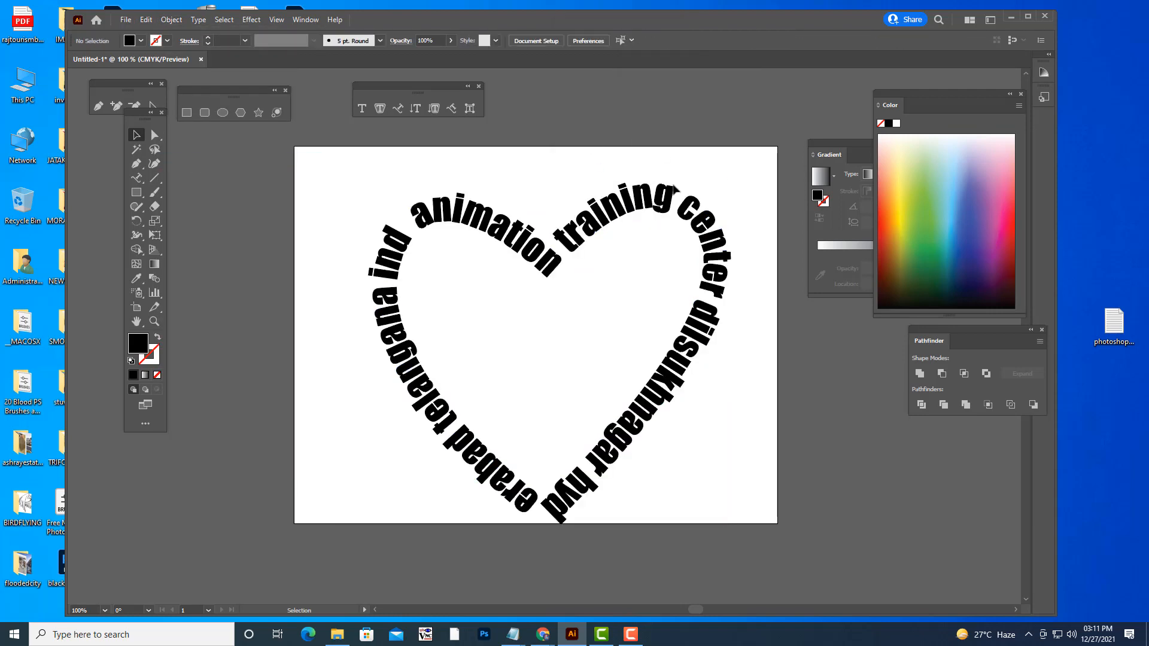
# - Move the expanded heart text up and scale it to about 859 by 809 pt, fill it with red and deselect it
pyautogui.moveTo(621, 227); pyautogui.dragTo(626, 198)
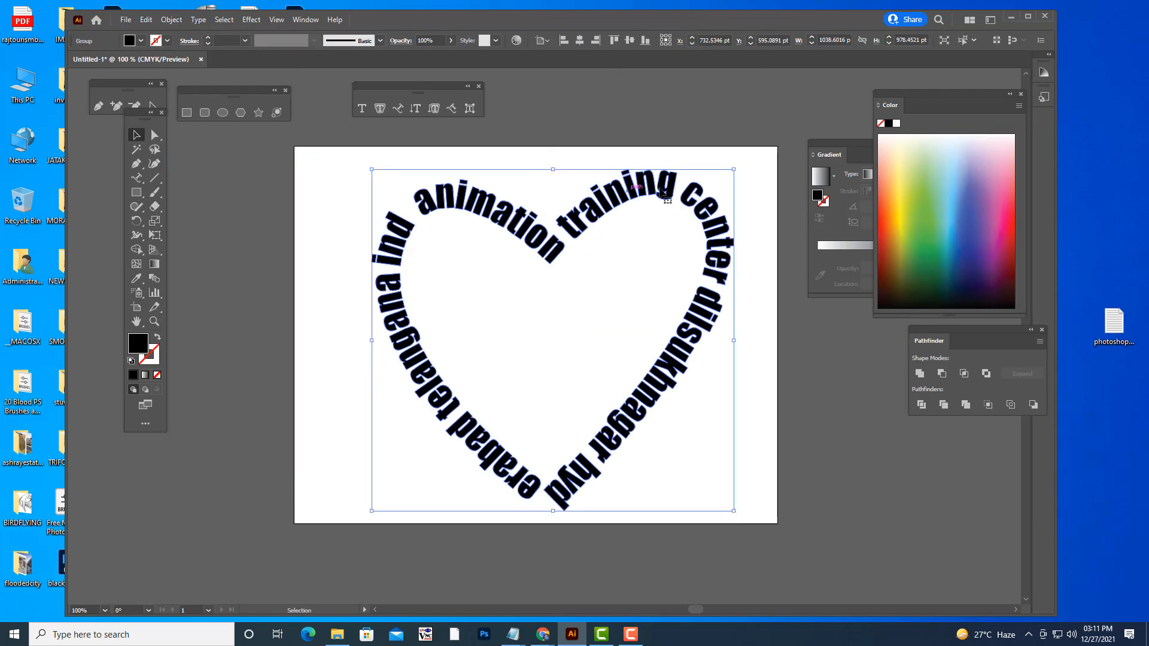
pyautogui.moveTo(732, 169); pyautogui.dragTo(702, 198)
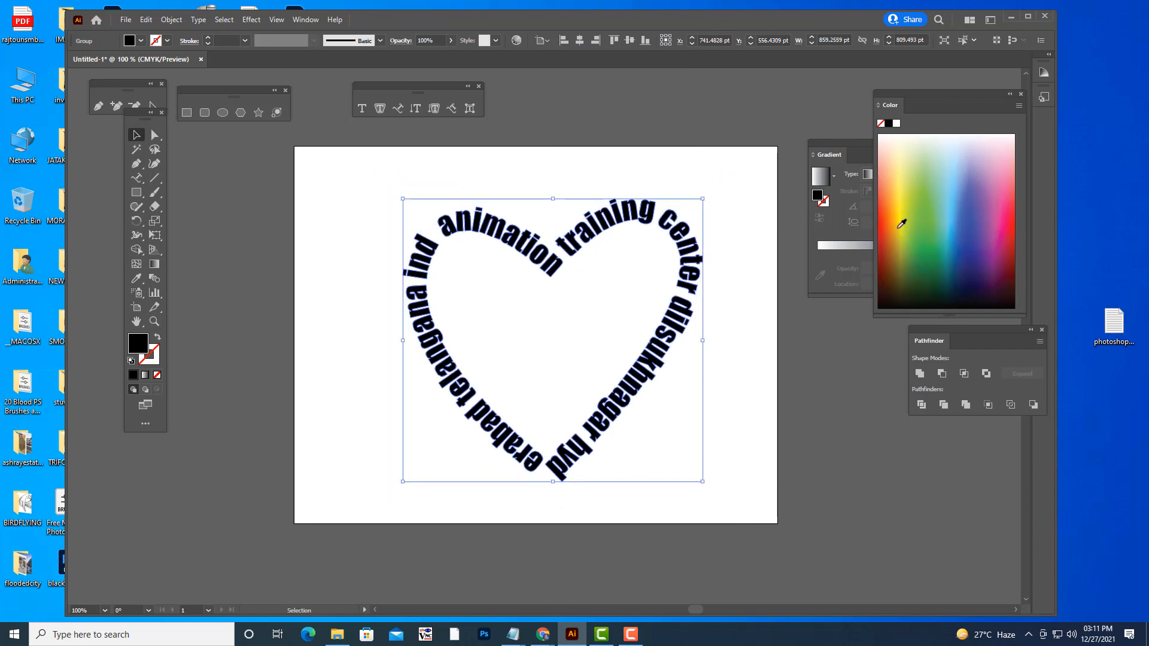
pyautogui.click(882, 224)
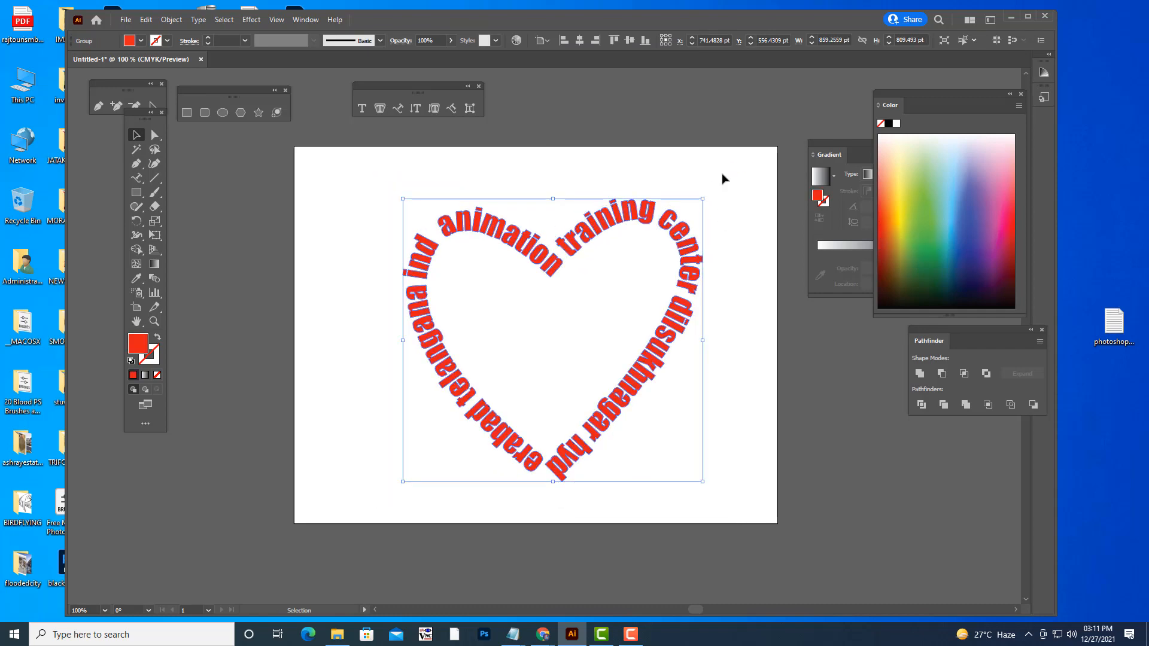
pyautogui.click(659, 123)
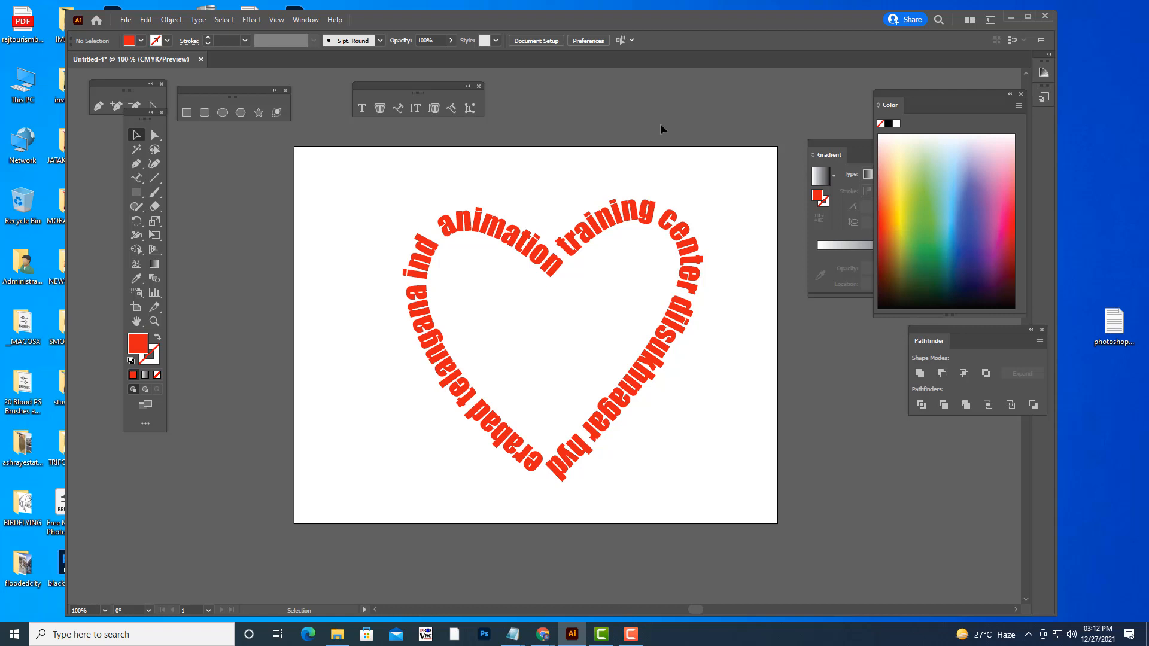
# - Delete the red heart text and draw a circle about 603 pt in diameter, placed at the middle of the artboard
pyautogui.click(640, 211)
pyautogui.press('Delete')
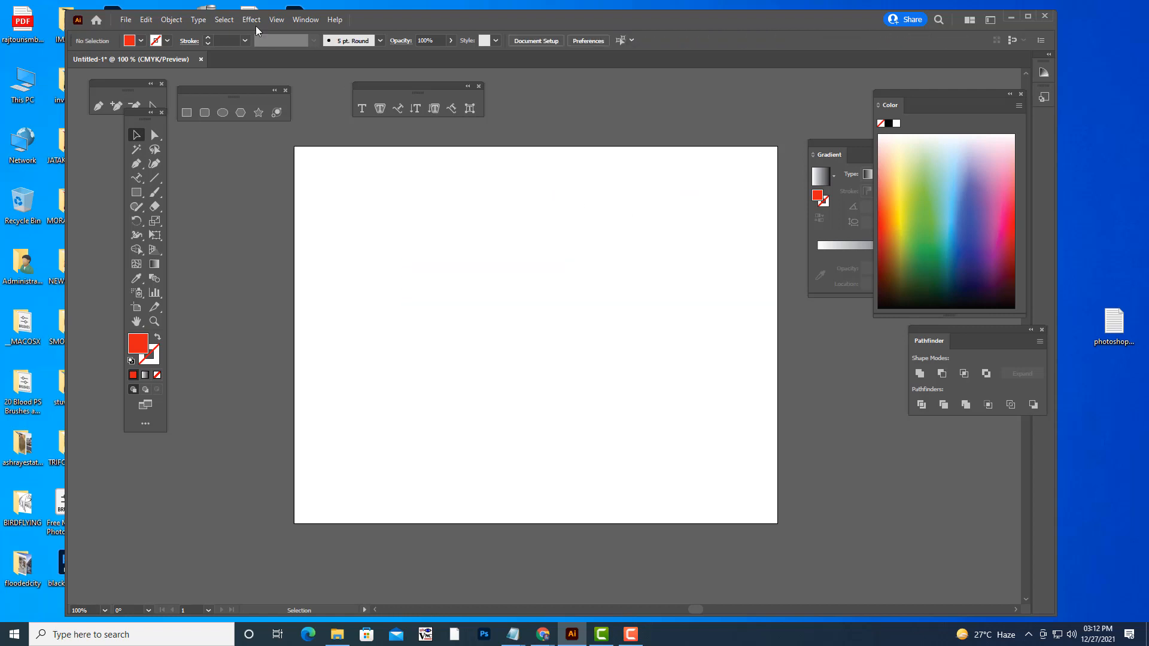
pyautogui.click(221, 112)
pyautogui.moveTo(489, 242); pyautogui.dragTo(700, 453)
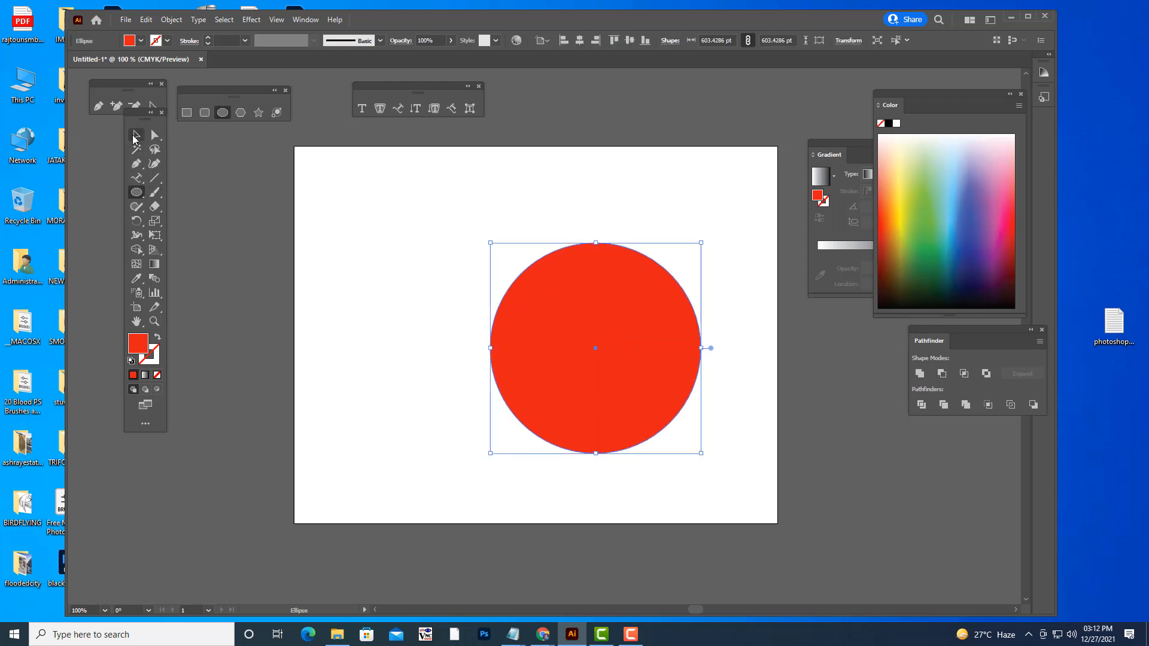
pyautogui.press('v')
pyautogui.moveTo(624, 304); pyautogui.dragTo(576, 285)
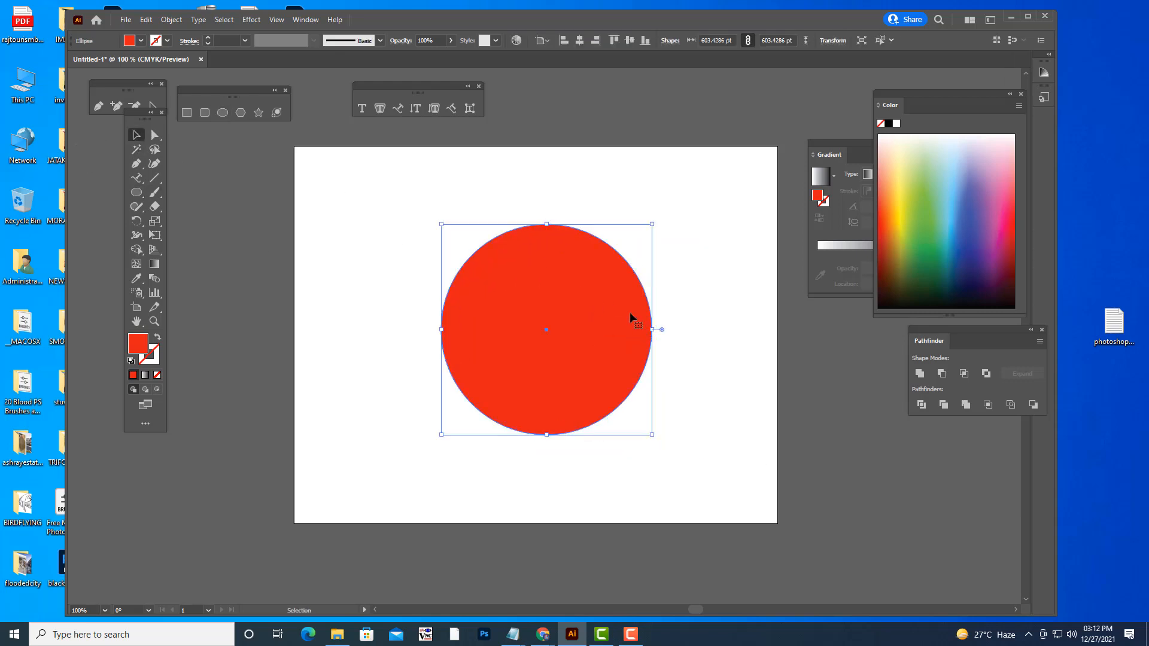
pyautogui.moveTo(630, 314); pyautogui.dragTo(600, 312)
# - Give the circle a red stroke, remove its fill and deselect it
pyautogui.click(151, 363)
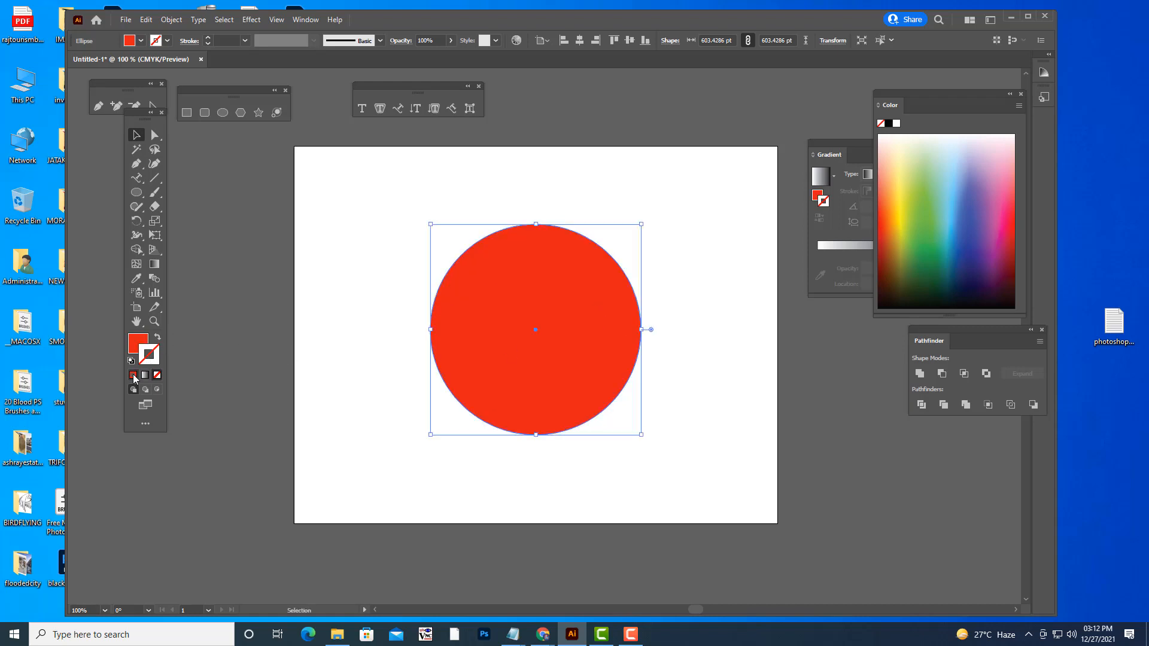
pyautogui.click(133, 375)
pyautogui.click(133, 342)
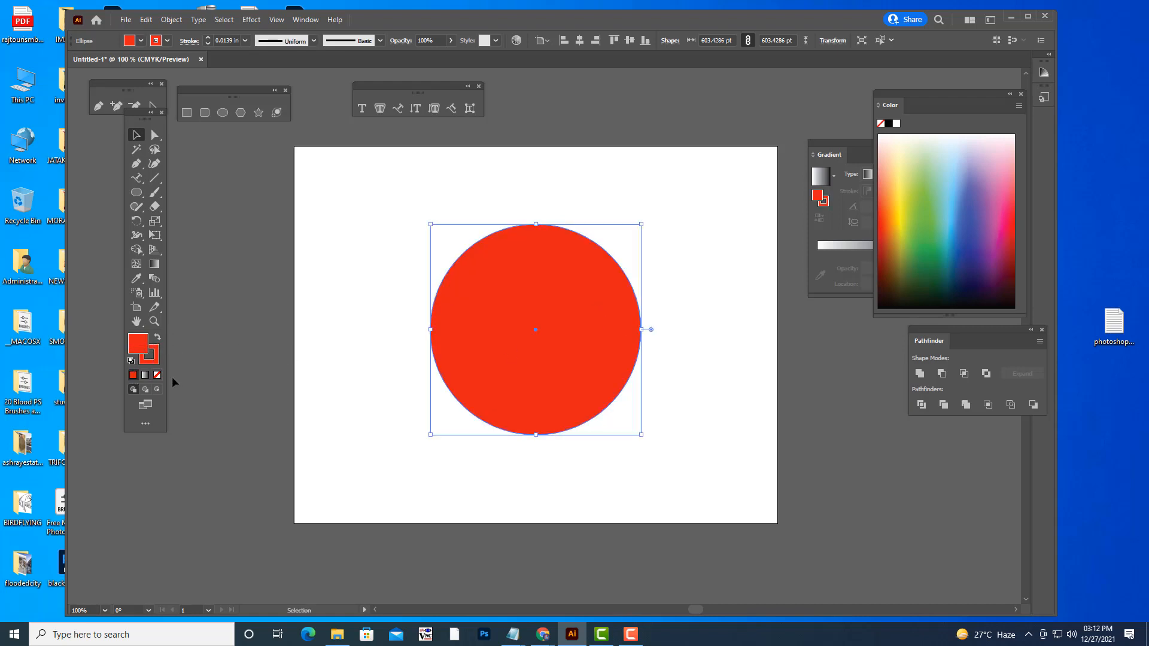
pyautogui.click(157, 375)
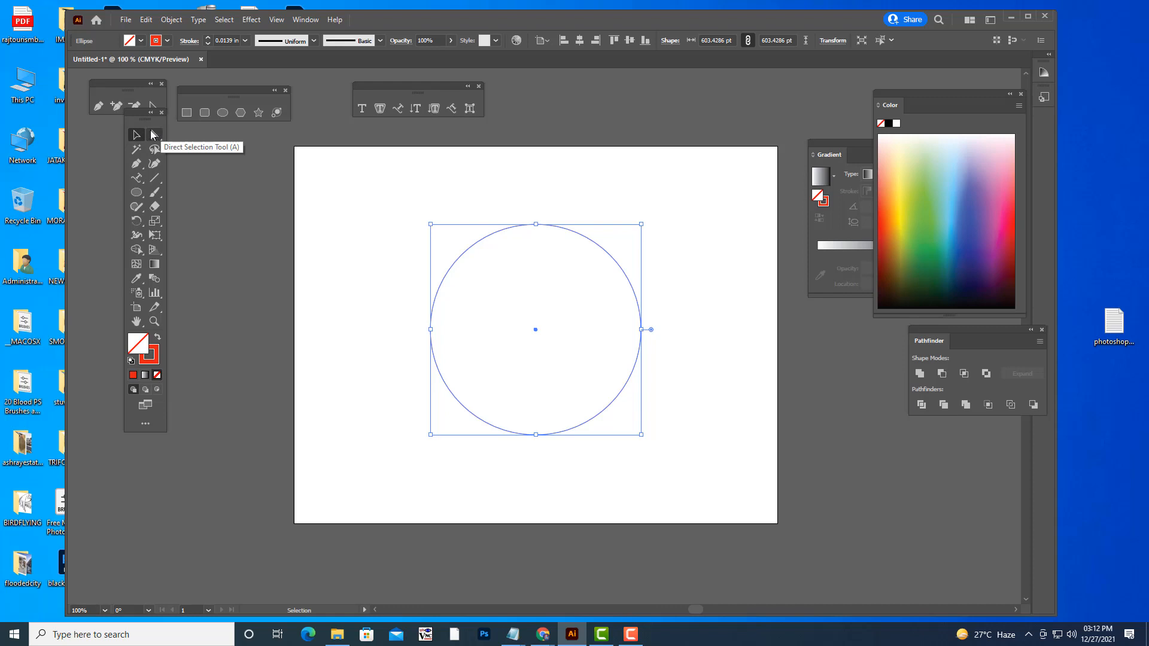
pyautogui.click(154, 133)
pyautogui.click(137, 135)
pyautogui.click(558, 202)
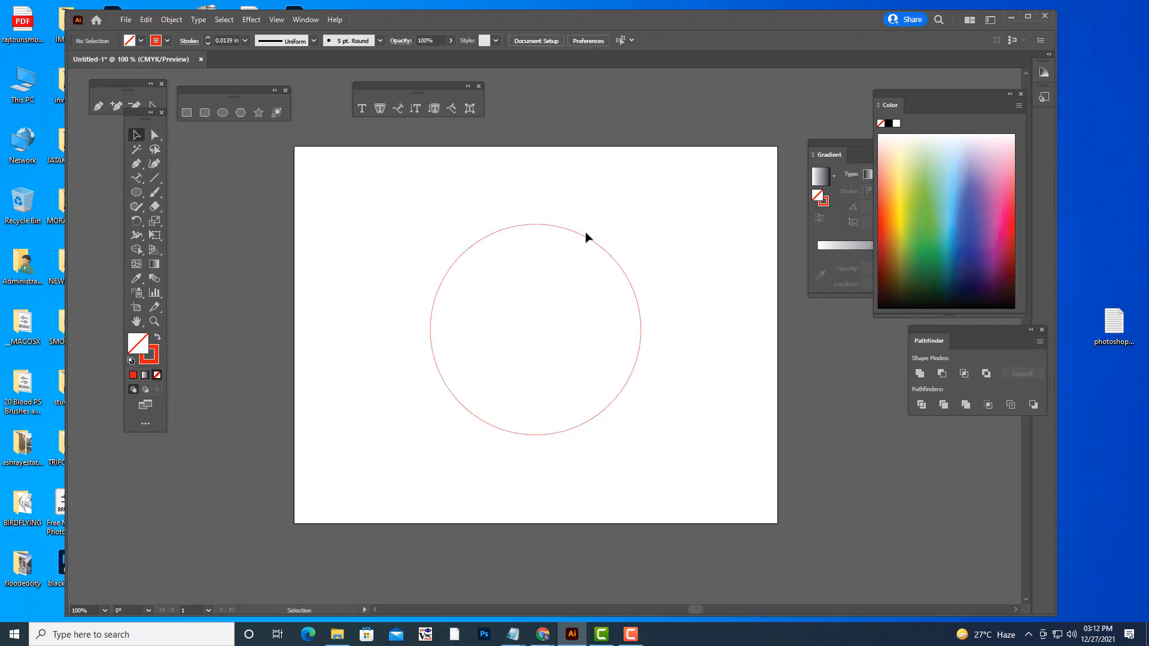
# - Expand the red-outlined circle with the Fill and Stroke options enabled, and deselect it
pyautogui.click(585, 237)
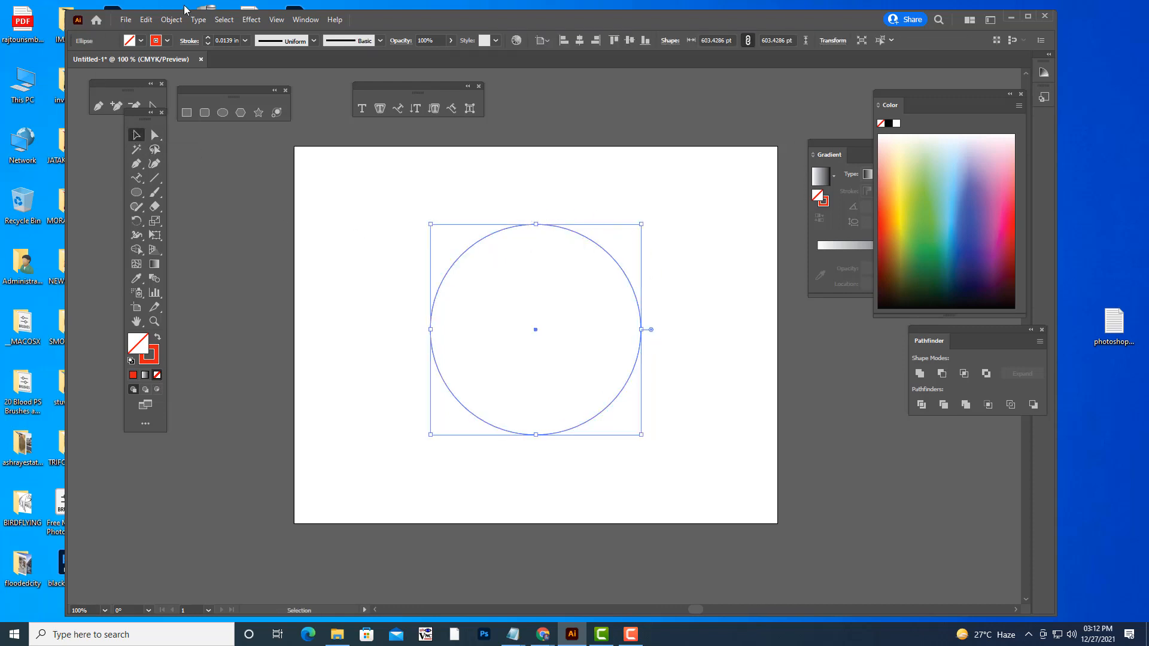
pyautogui.click(172, 19)
pyautogui.click(190, 160)
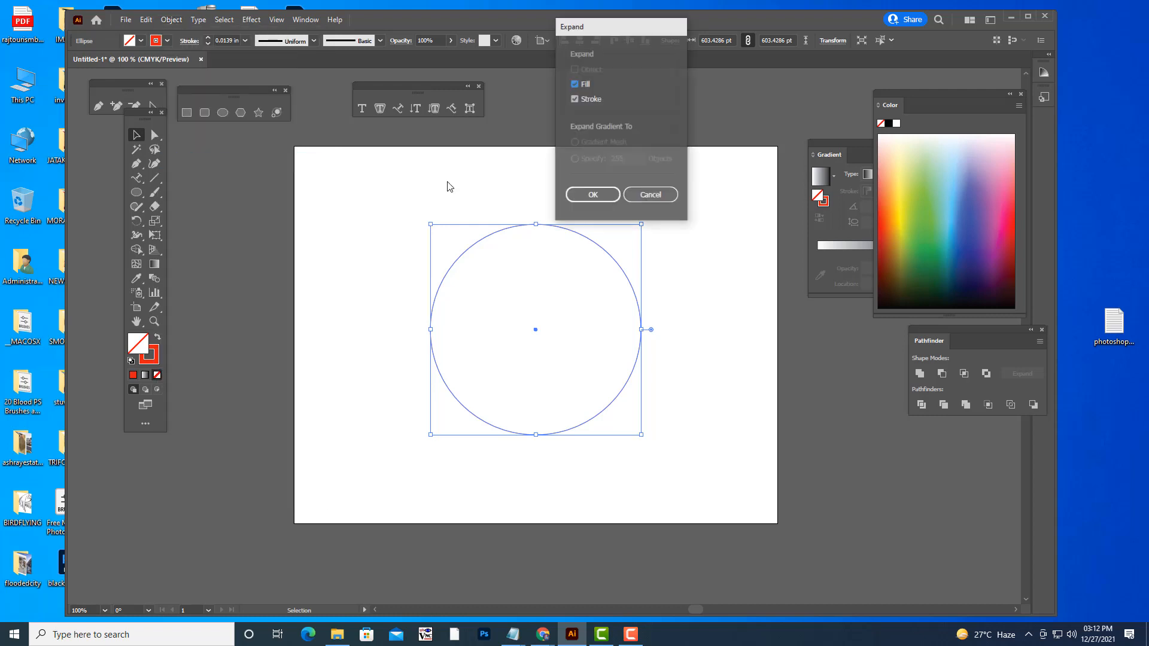
pyautogui.click(592, 194)
pyautogui.click(532, 230)
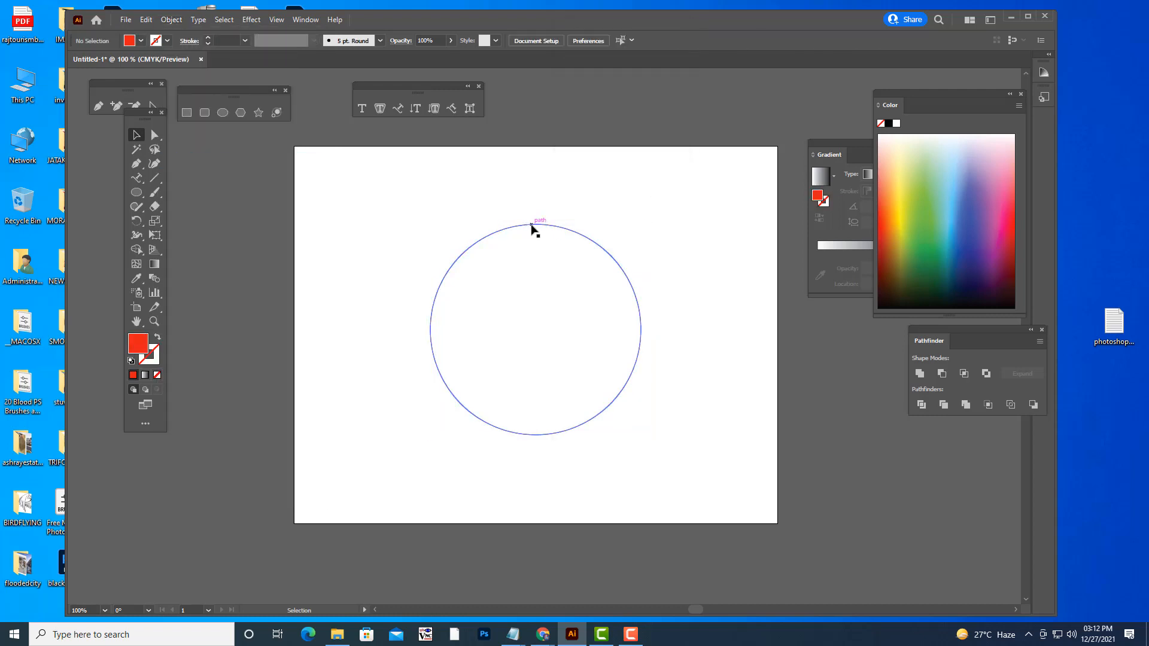
# - Cut the expanded circle's outline at its top anchor point and deselect the path
pyautogui.click(530, 227)
pyautogui.click(157, 135)
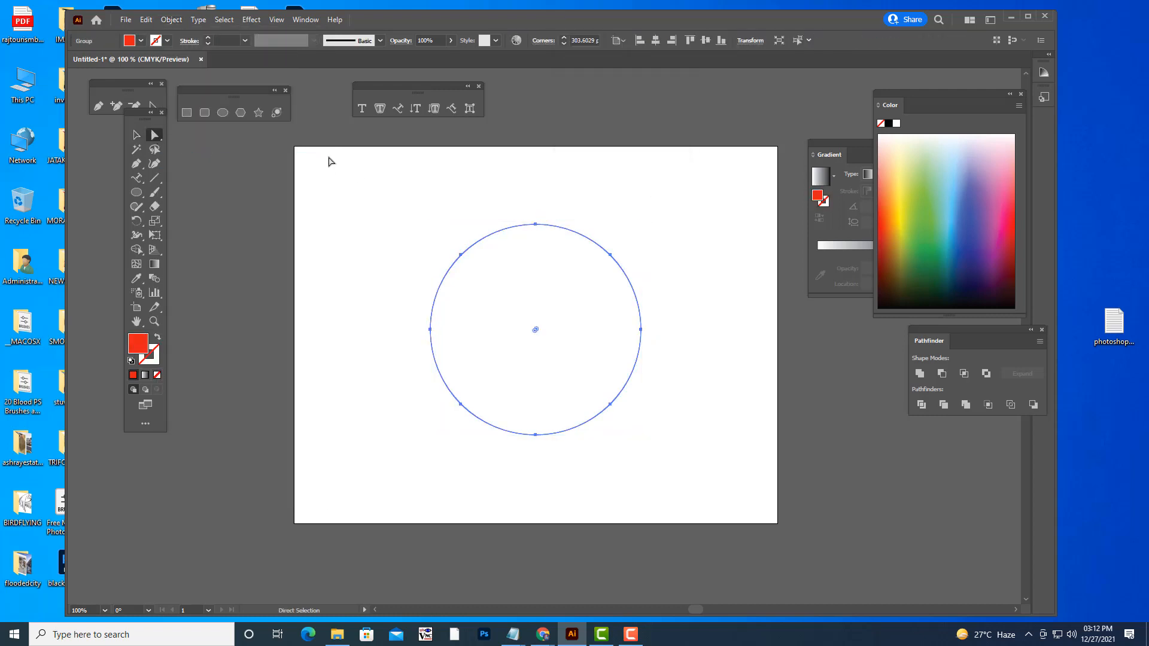
pyautogui.click(535, 224)
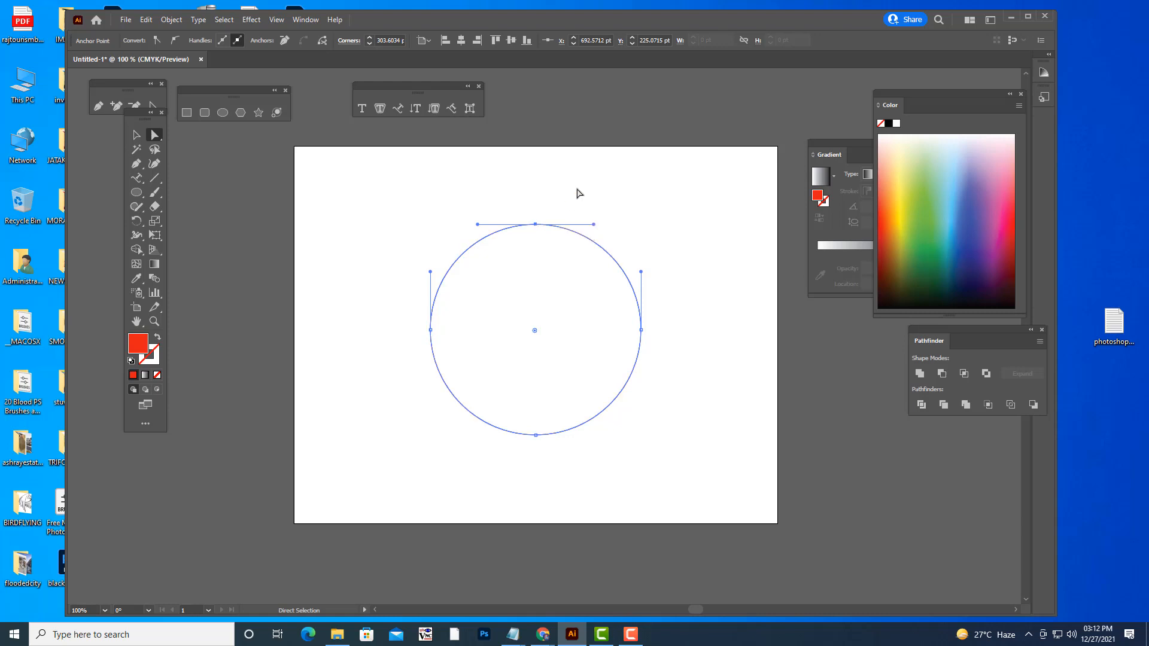
pyautogui.click(549, 216)
pyautogui.click(536, 225)
pyautogui.click(325, 45)
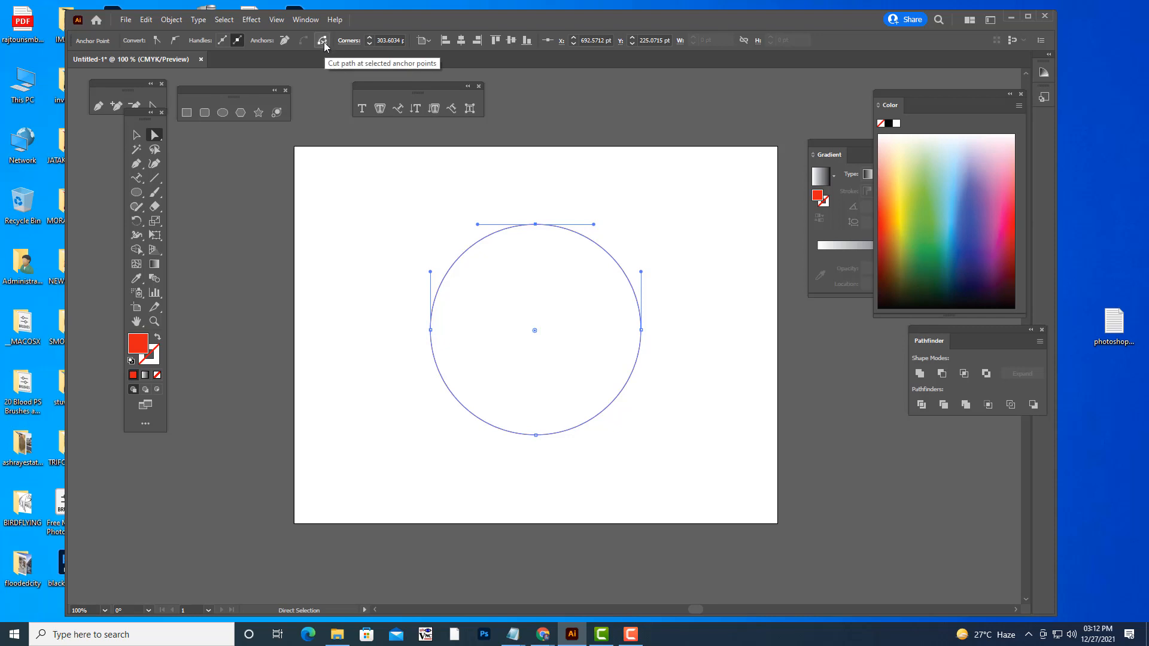
pyautogui.click(554, 196)
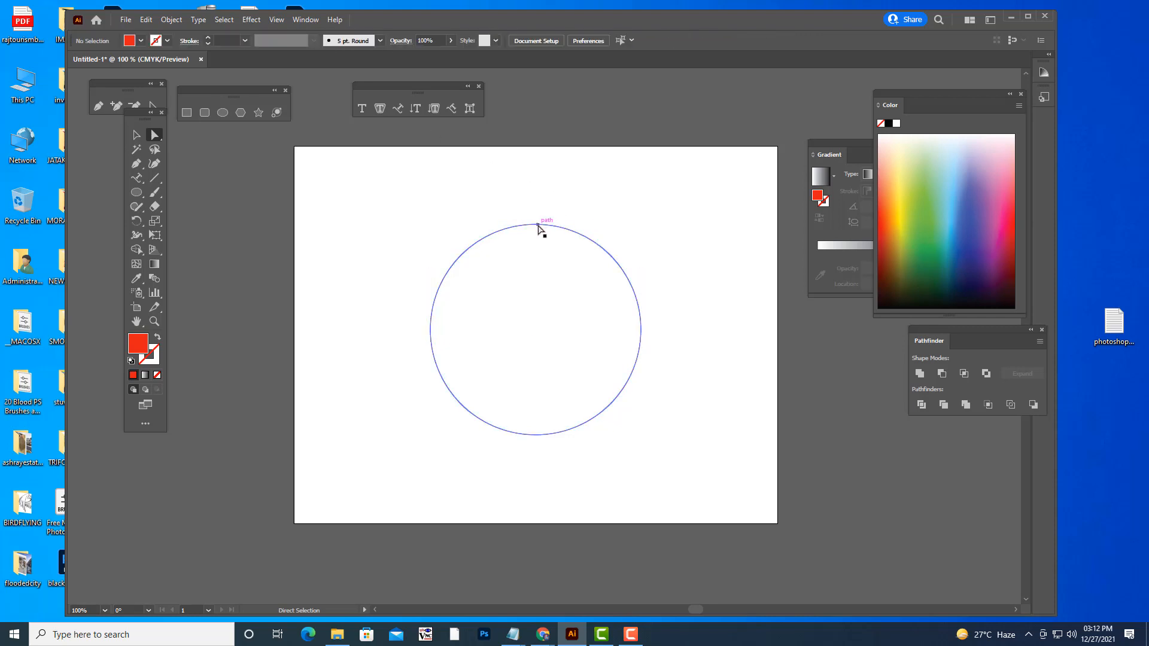
# - Try to pull the circle's cut top anchor upwards, undo the change and deselect the path
pyautogui.moveTo(538, 226); pyautogui.dragTo(541, 200)
pyautogui.hotkey('ctrl', 'z')
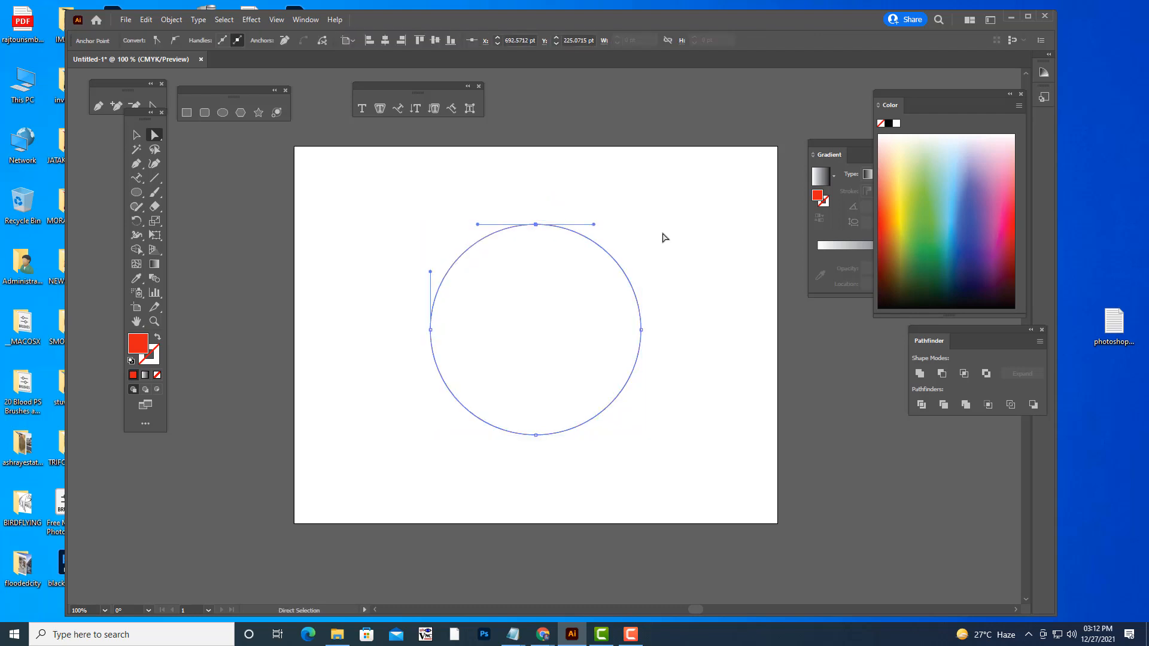
pyautogui.click(663, 238)
# - Move the expanded circle group slightly up, ungroup it and deselect it
pyautogui.click(134, 135)
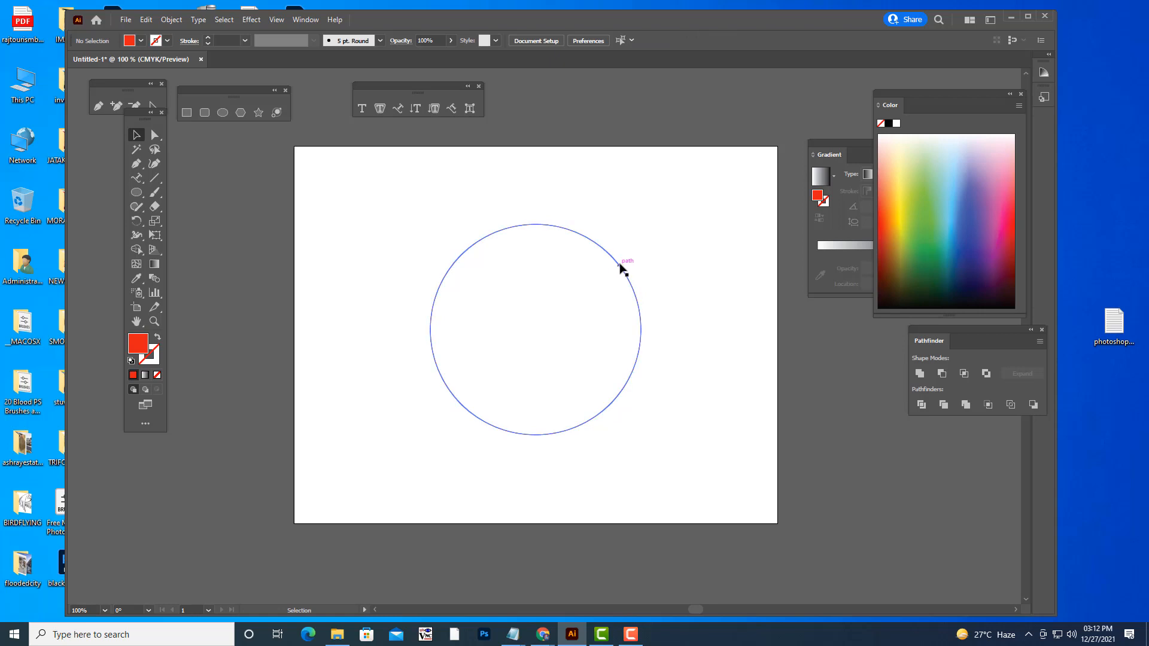
pyautogui.click(620, 264)
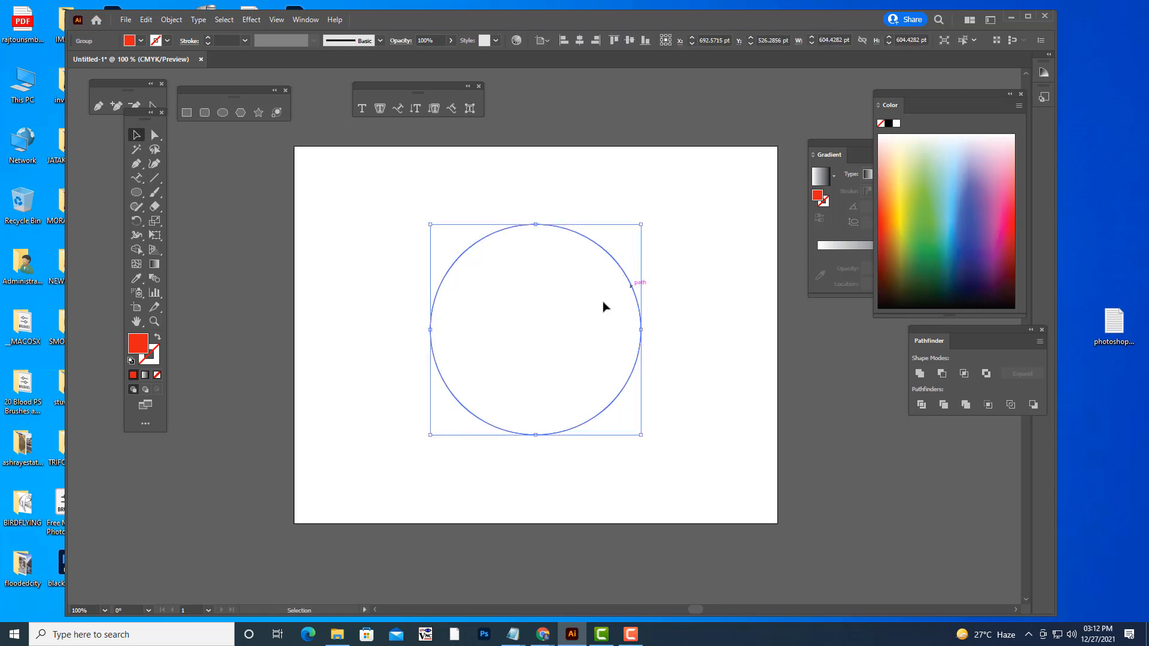
pyautogui.moveTo(631, 285)
pyautogui.mouseDown()
pyautogui.moveTo(656, 275)
pyautogui.moveTo(631, 276)
pyautogui.mouseUp()
pyautogui.rightClick(631, 276)
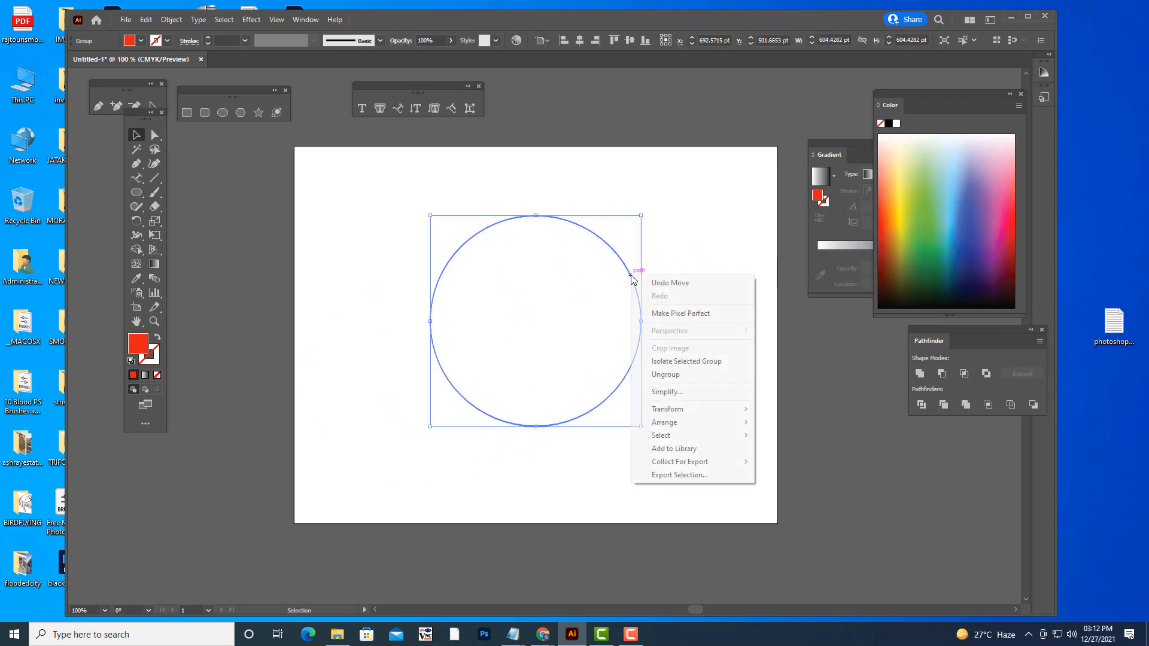
pyautogui.click(675, 375)
pyautogui.click(698, 375)
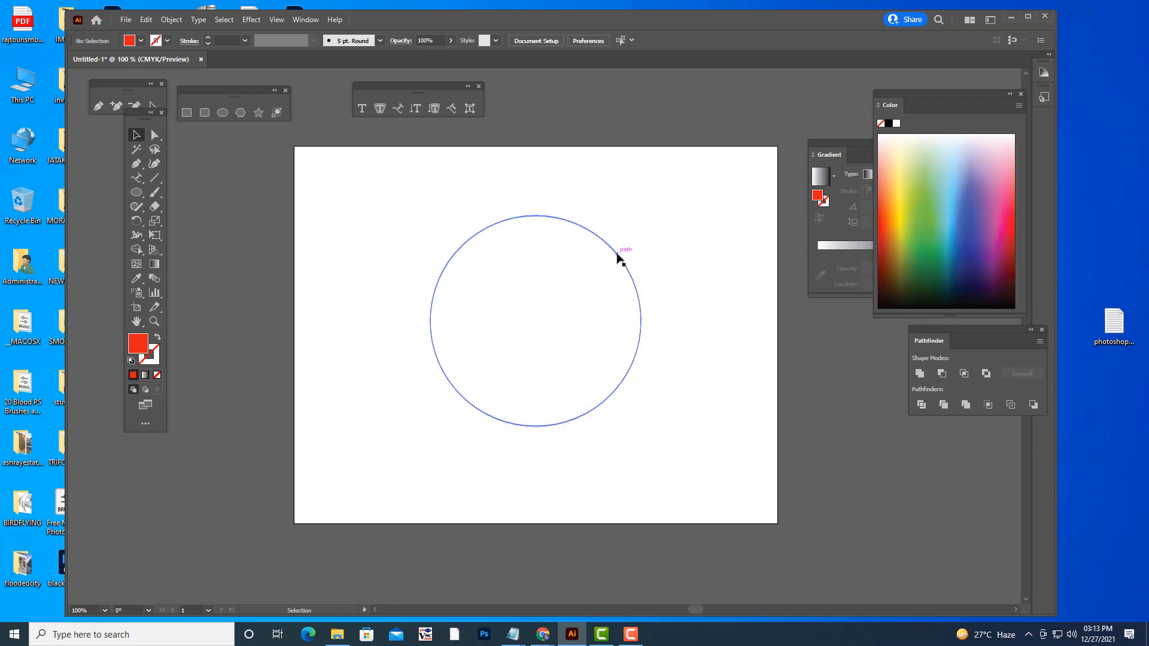
# - Move the ungrouped circle slightly to the right and release its compound path
pyautogui.moveTo(618, 257); pyautogui.dragTo(638, 256)
pyautogui.rightClick(637, 255)
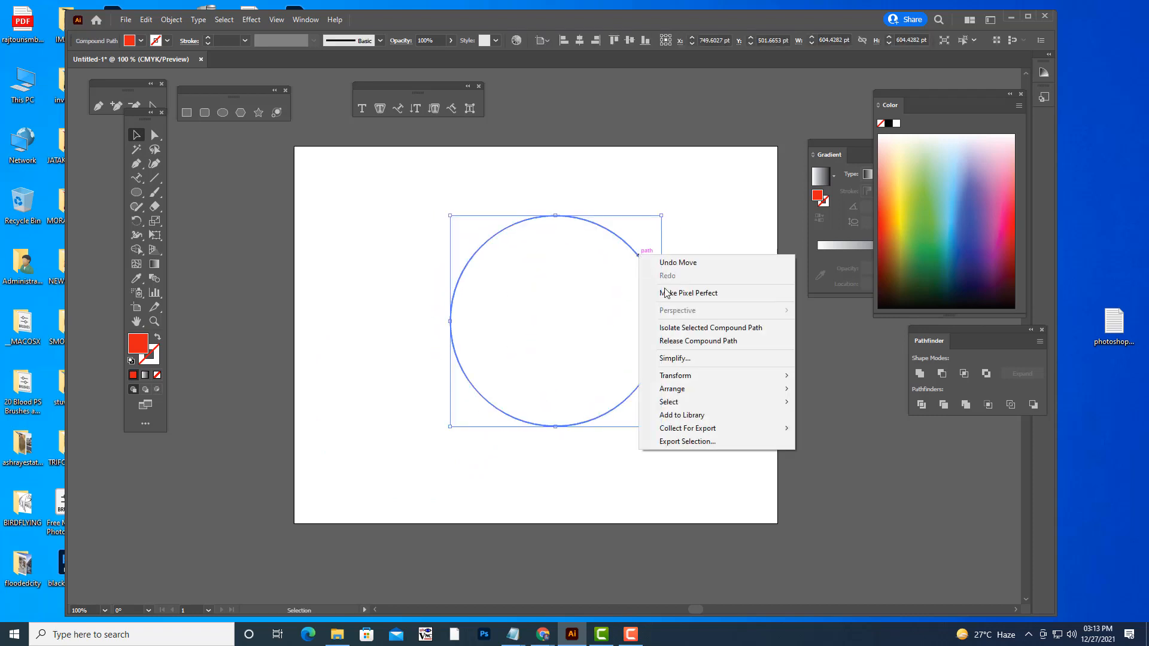
pyautogui.click(692, 340)
# - Try moving the released red circle slightly up and to the left, and undo the move
pyautogui.moveTo(584, 302); pyautogui.dragTo(550, 275)
pyautogui.rightClick(551, 275)
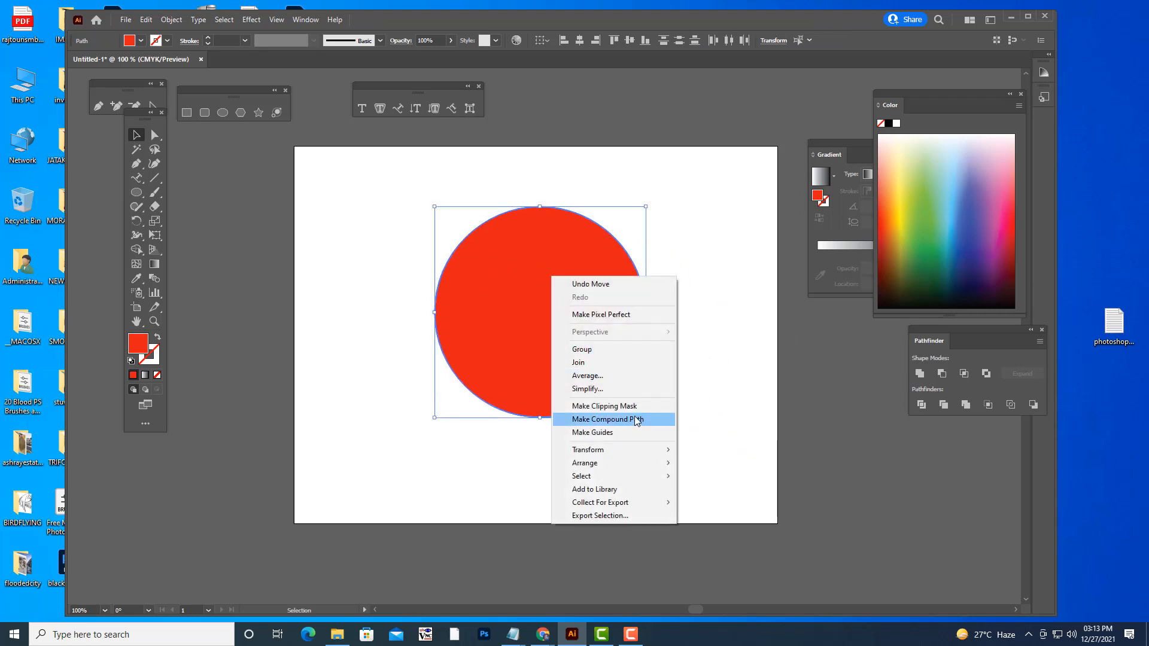
pyautogui.click(723, 327)
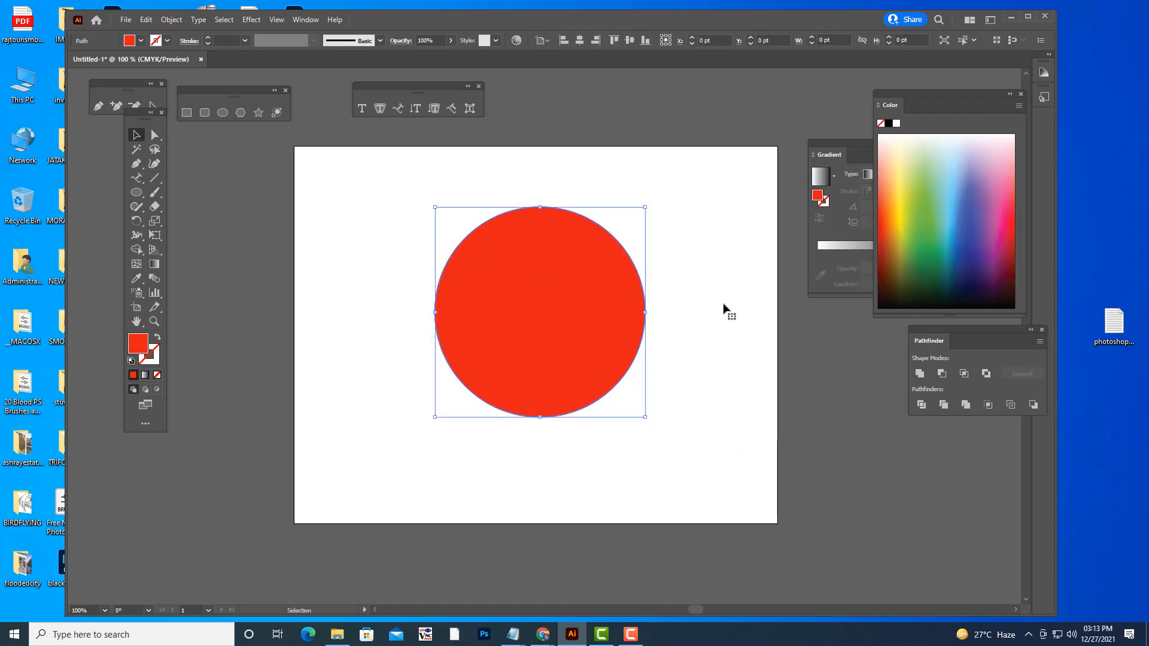
pyautogui.hotkey('ctrl', 'z')
pyautogui.hotkey('ctrl', 'z')
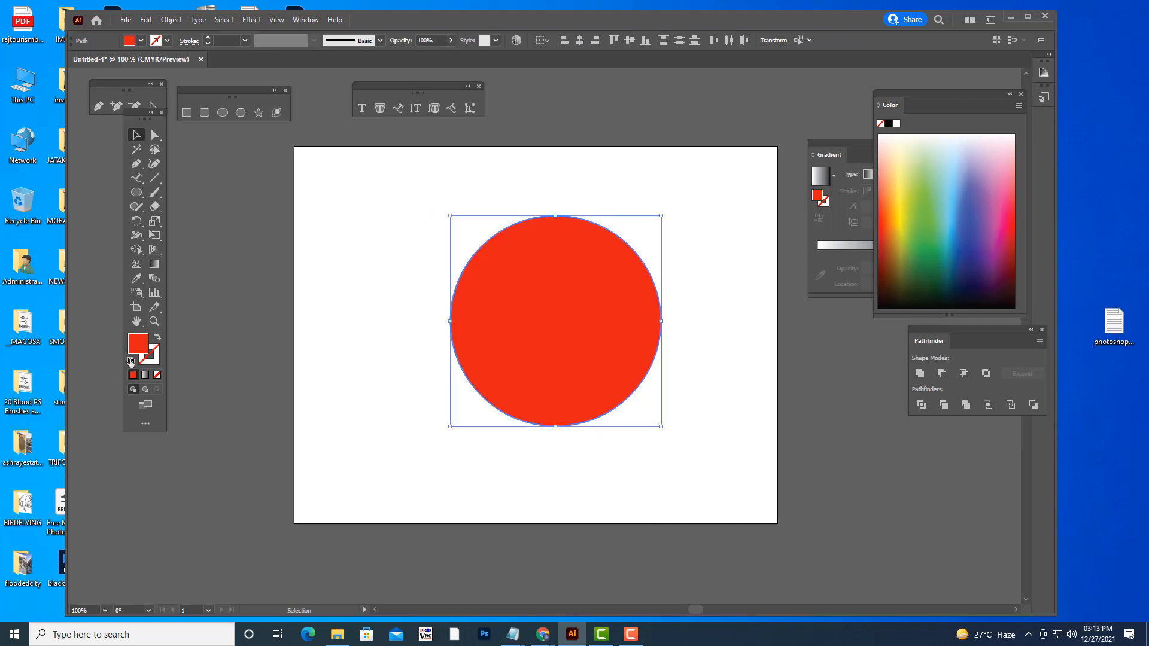
# - Apply a red stroke and no fill to the released circle paths, and deselect them
pyautogui.click(152, 358)
pyautogui.click(132, 375)
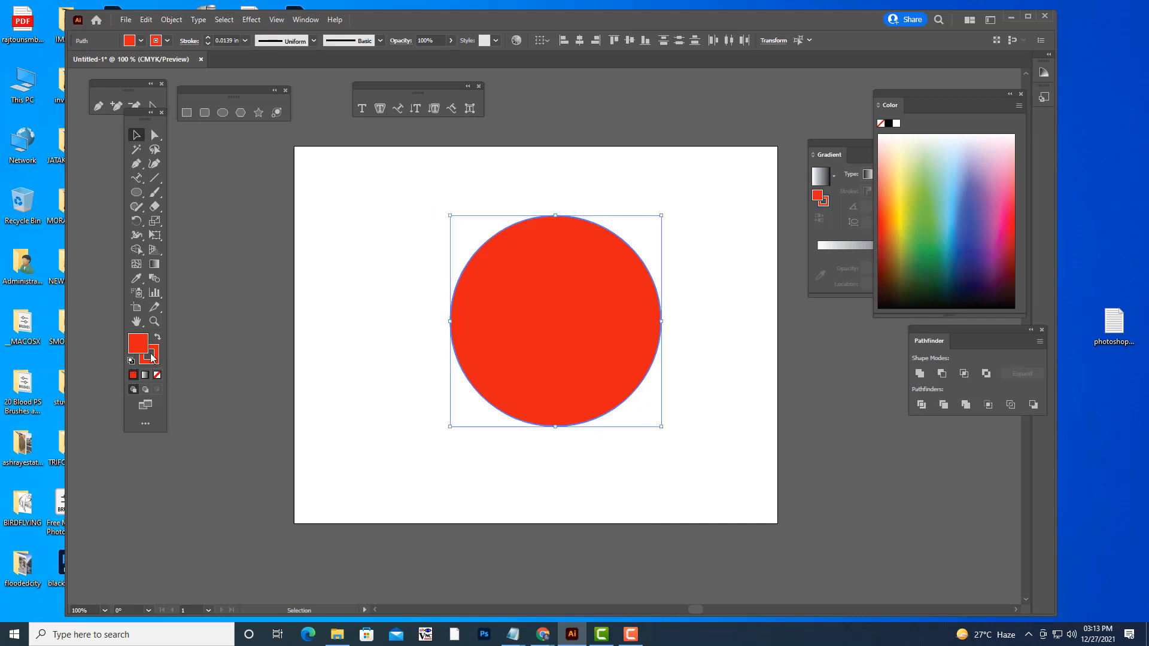
pyautogui.click(157, 375)
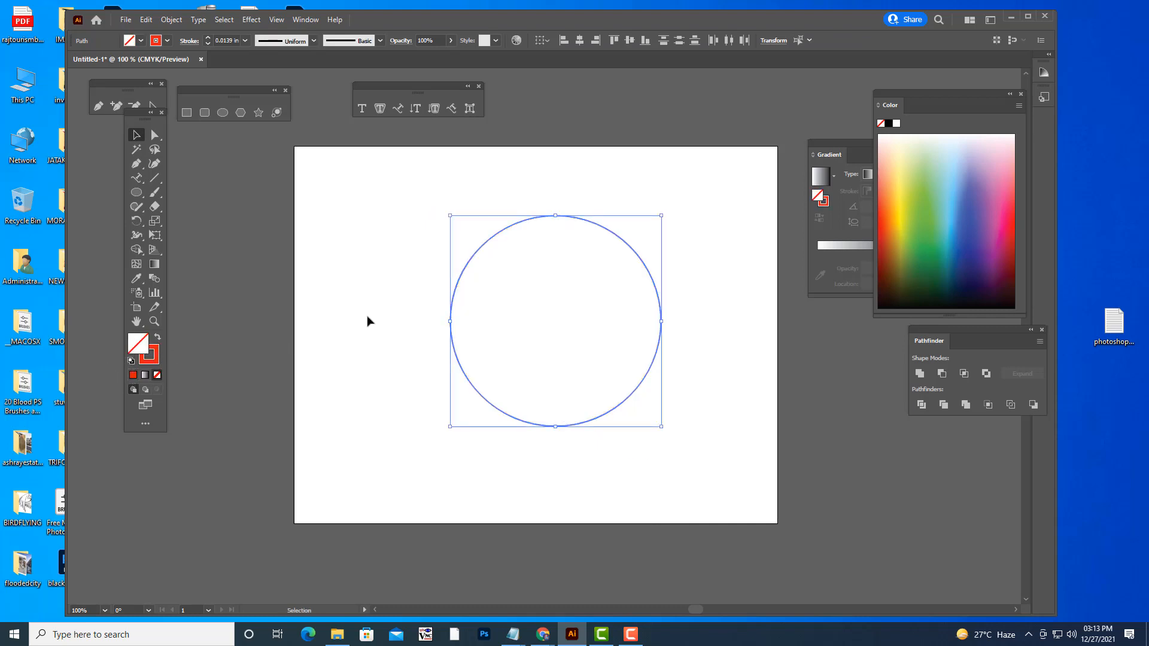
pyautogui.click(186, 339)
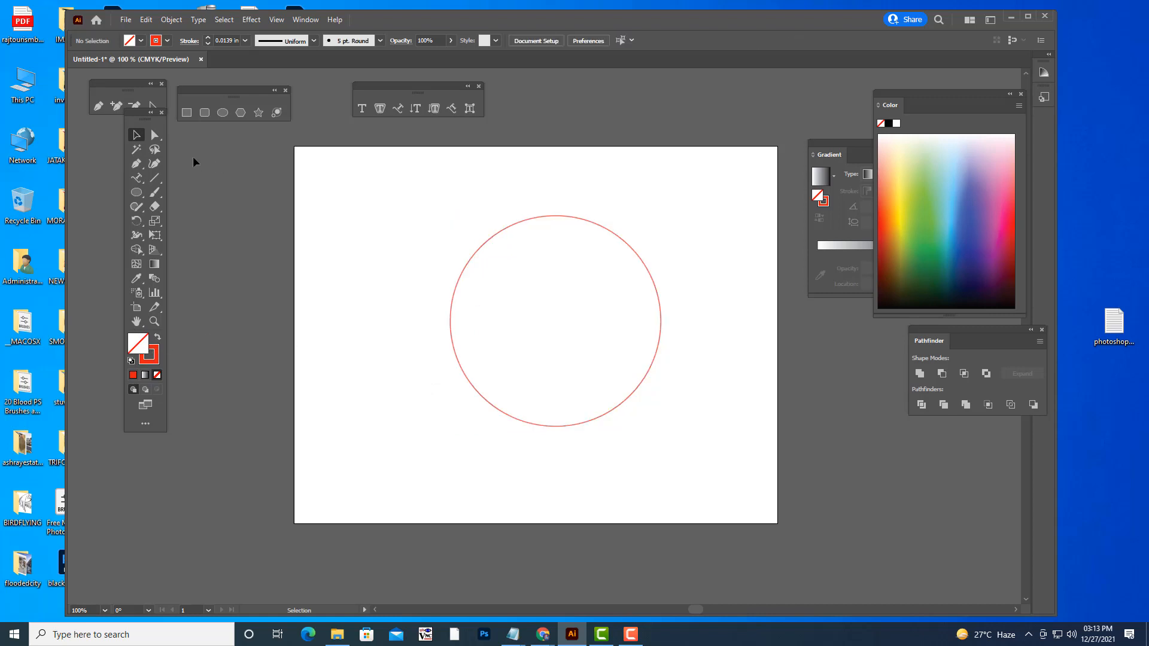
# - Pull the cut path's top, right, bottom and left anchor points outward, away from the inner circle, and deselect it
pyautogui.click(153, 135)
pyautogui.click(556, 216)
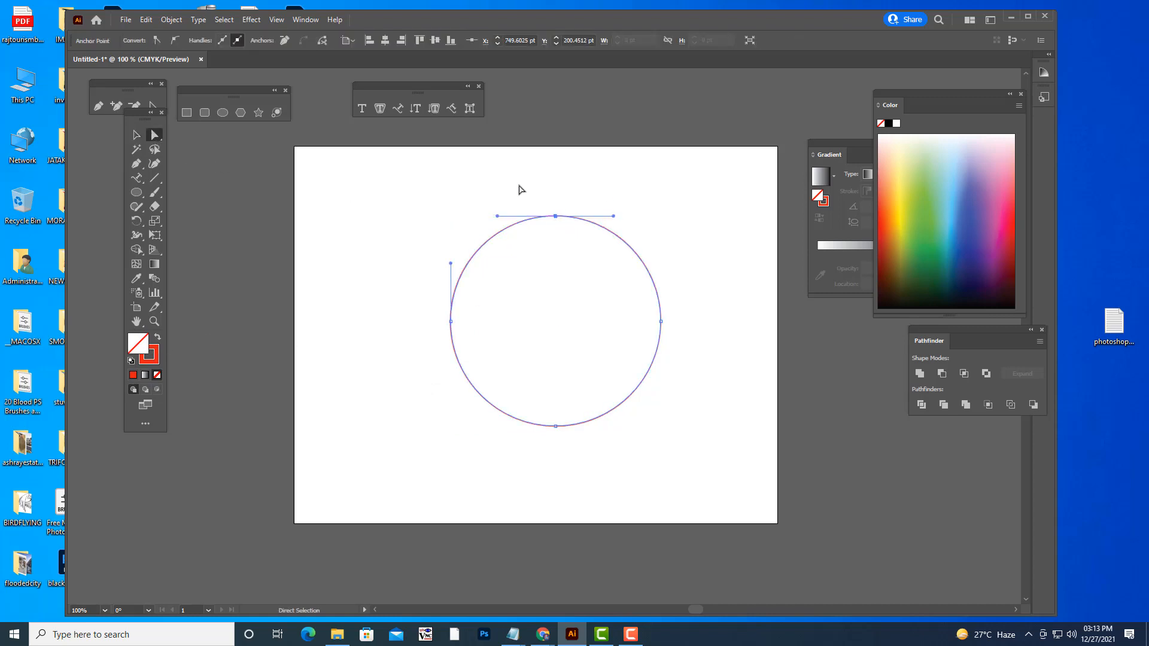
pyautogui.moveTo(556, 216); pyautogui.dragTo(580, 198)
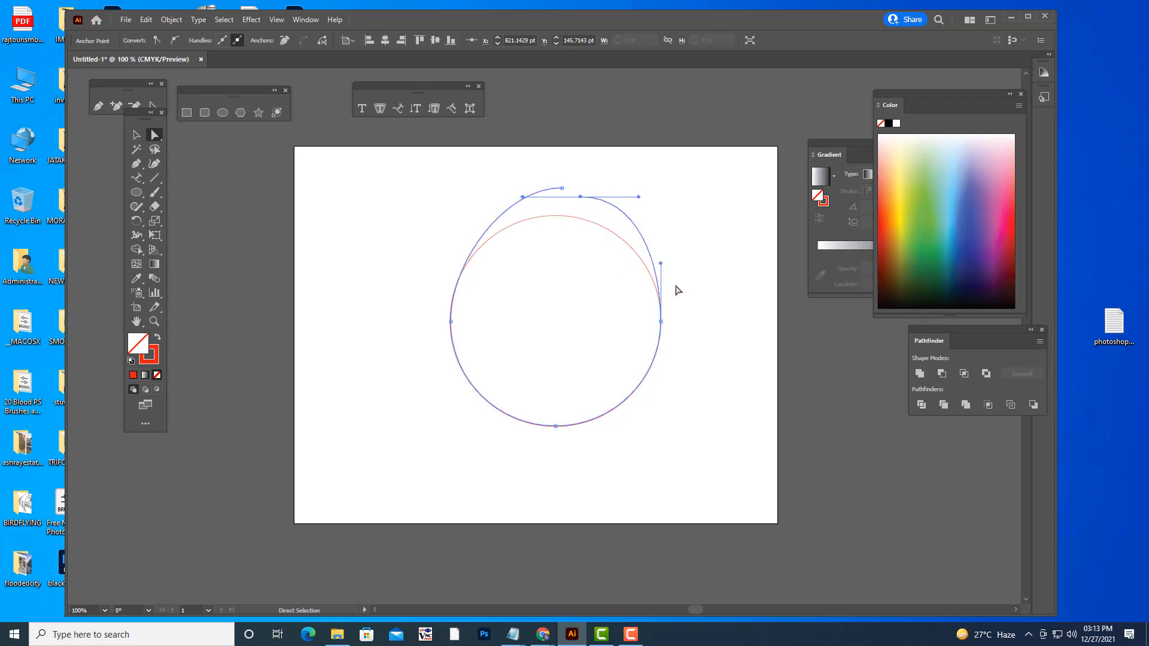
pyautogui.moveTo(660, 320); pyautogui.dragTo(701, 319)
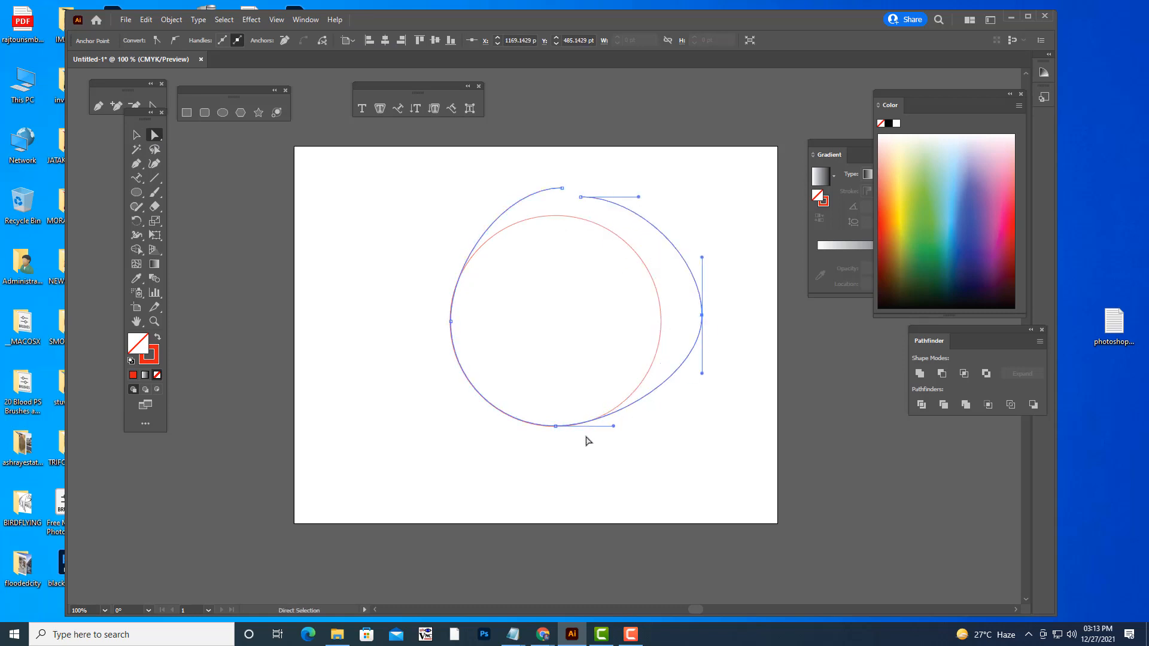
pyautogui.moveTo(556, 426); pyautogui.dragTo(555, 468)
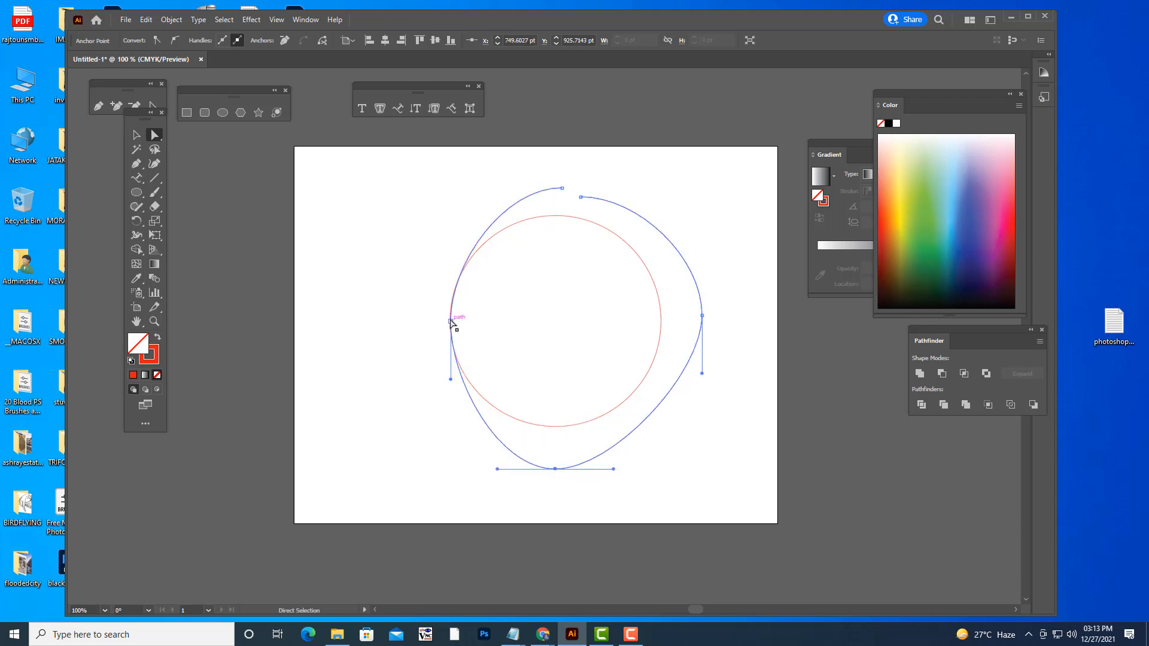
pyautogui.moveTo(433, 323); pyautogui.dragTo(411, 323)
pyautogui.click(752, 228)
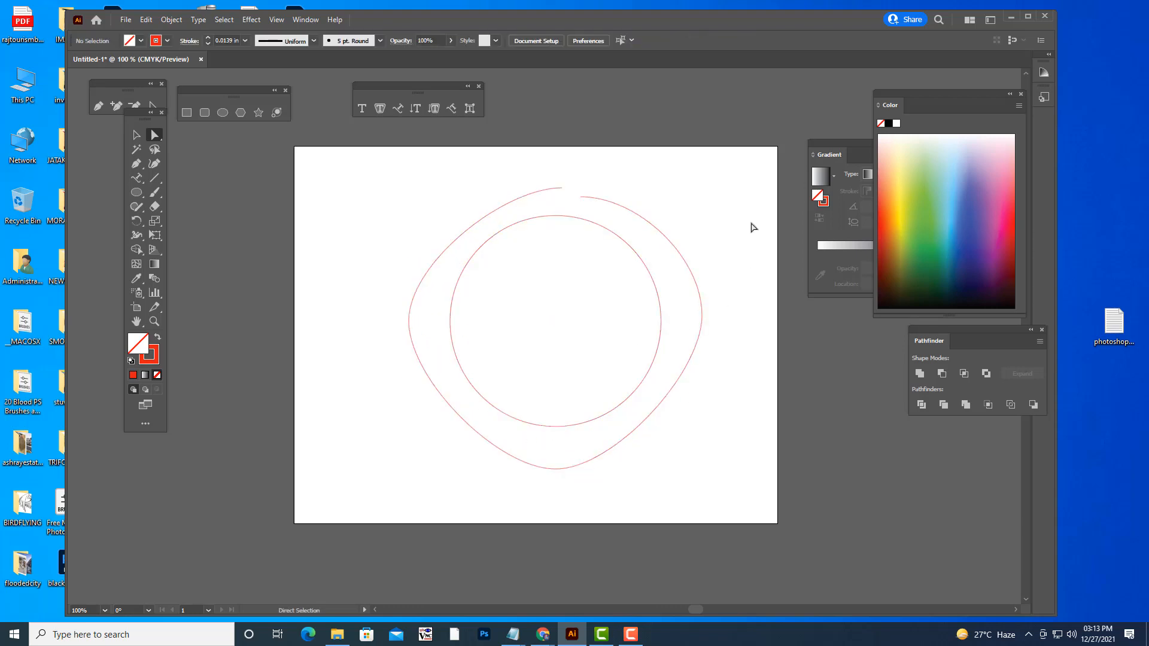
# - Delete the reshaped open path together with the inner circle
pyautogui.click(132, 134)
pyautogui.moveTo(377, 182); pyautogui.dragTo(789, 516)
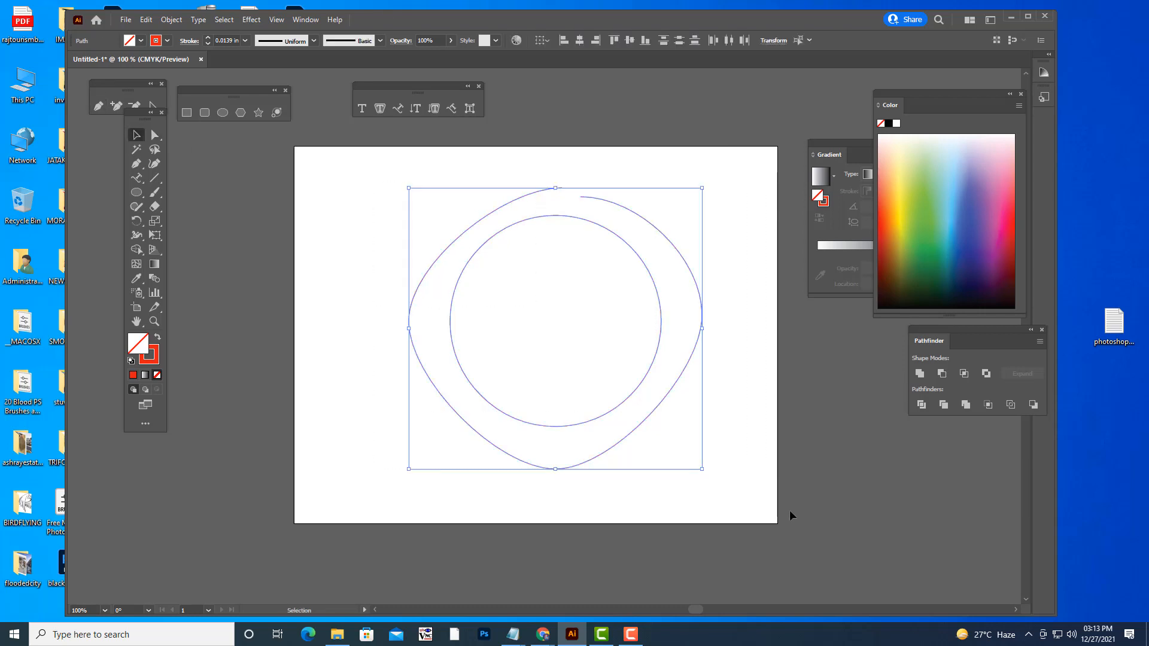
pyautogui.press('Delete')
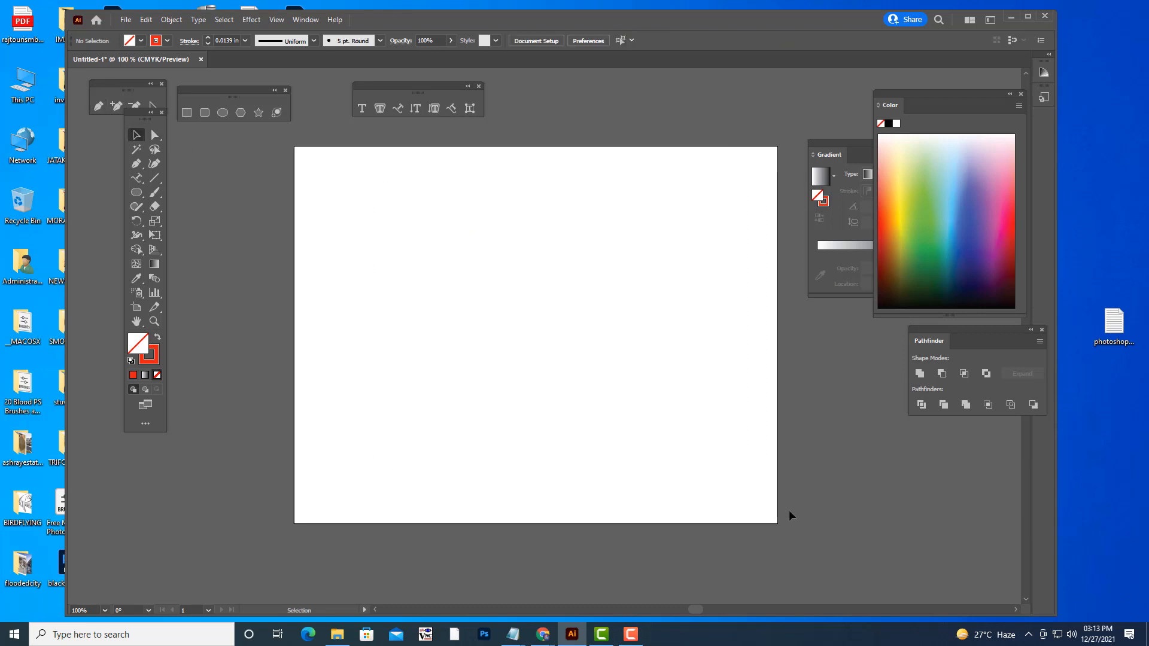
# - Draw a circle about 785 pt in diameter around the artboard's middle and shift it slightly up and to the left
pyautogui.click(222, 113)
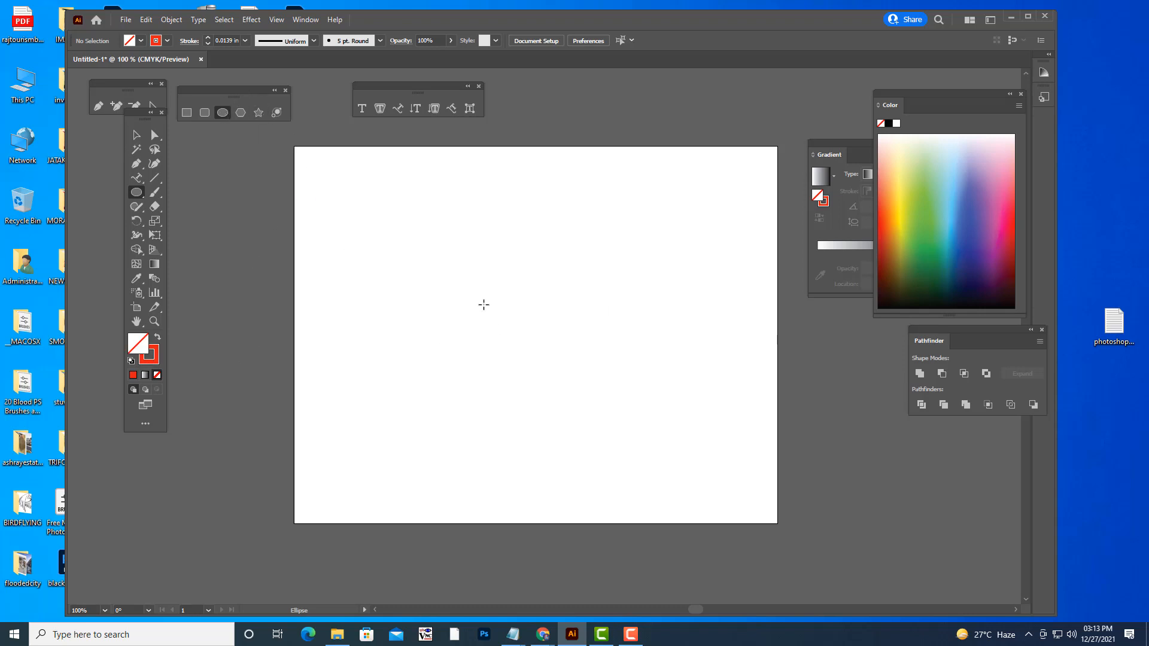
pyautogui.moveTo(409, 203); pyautogui.dragTo(684, 477)
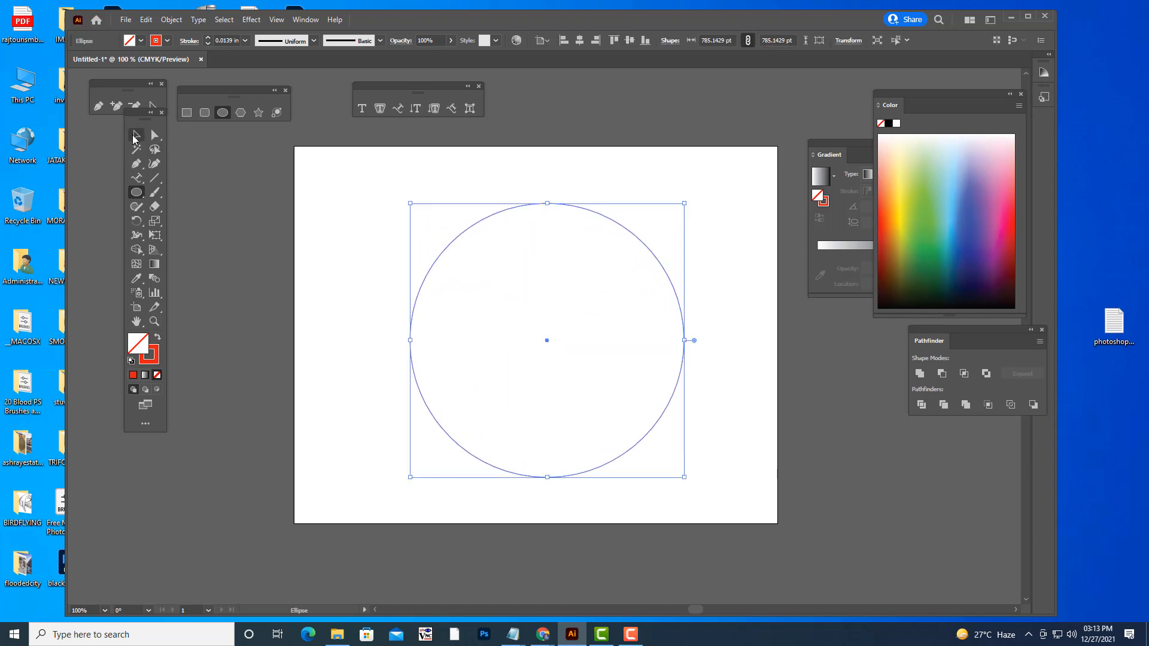
pyautogui.click(134, 139)
pyautogui.moveTo(634, 243); pyautogui.dragTo(628, 238)
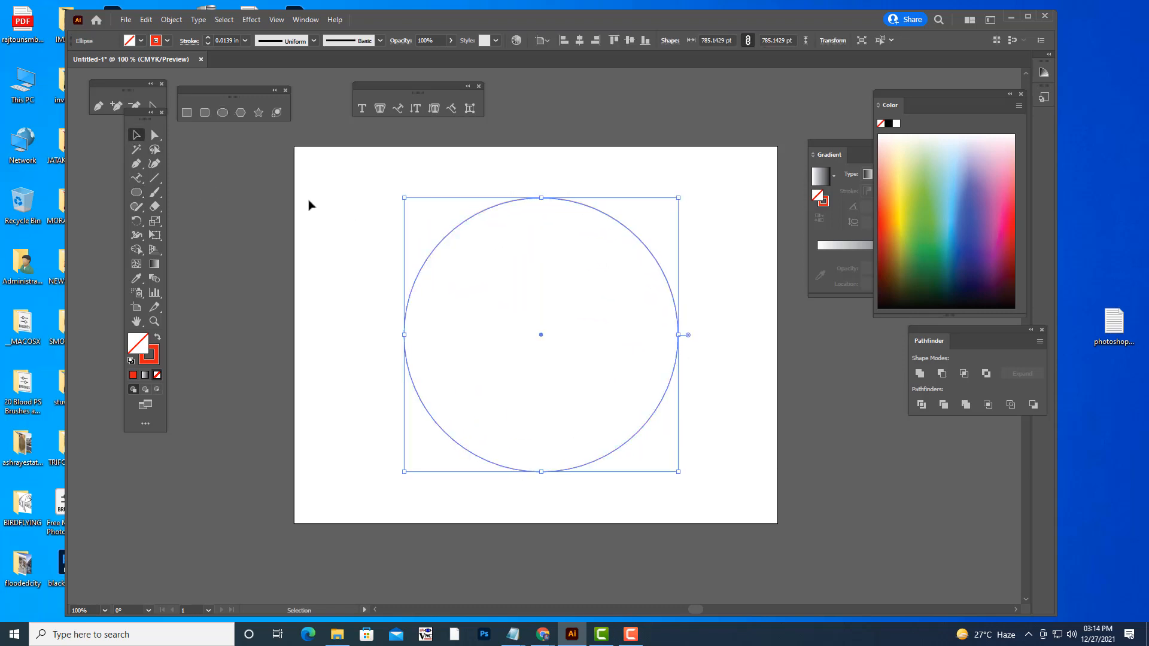
# - Place type on the circle's path, starting near its top, reading "Animation training center diluskhnagar hyderabad india"
pyautogui.click(399, 109)
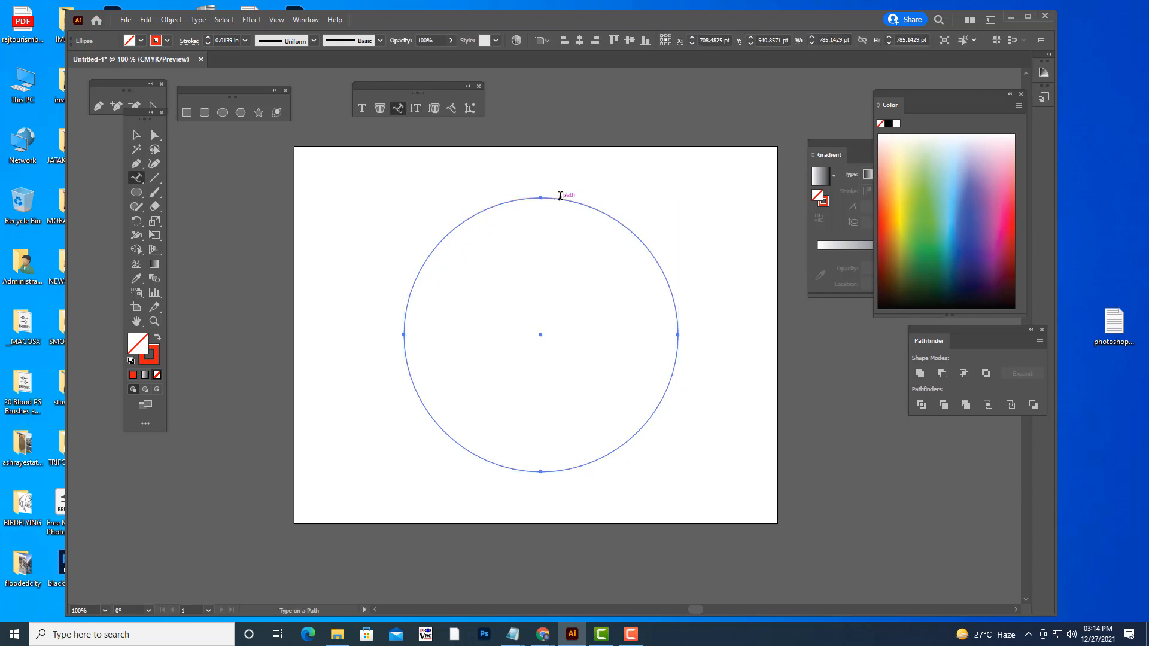
pyautogui.click(569, 199)
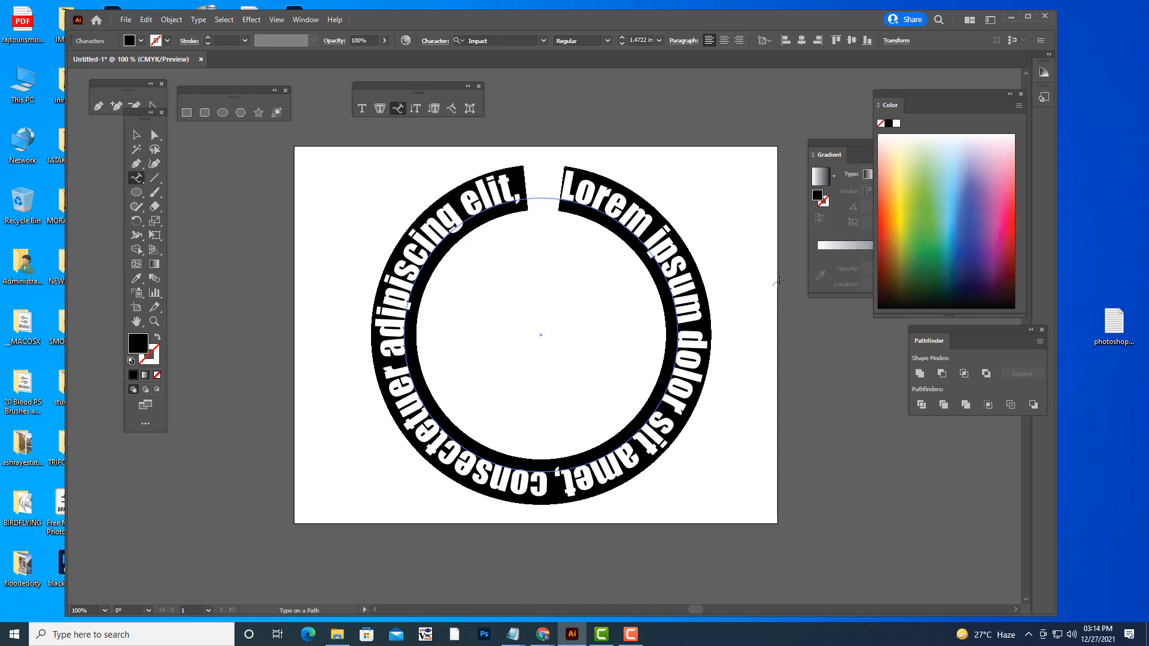
pyautogui.press('BackSpace')
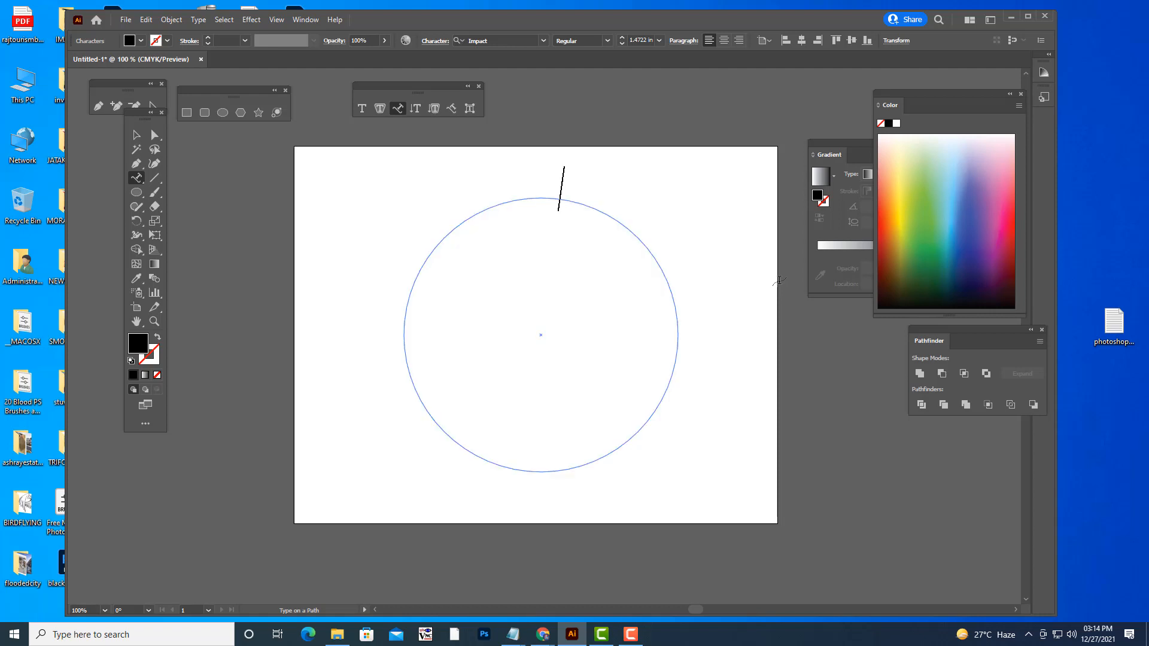
pyautogui.write('Animatio')
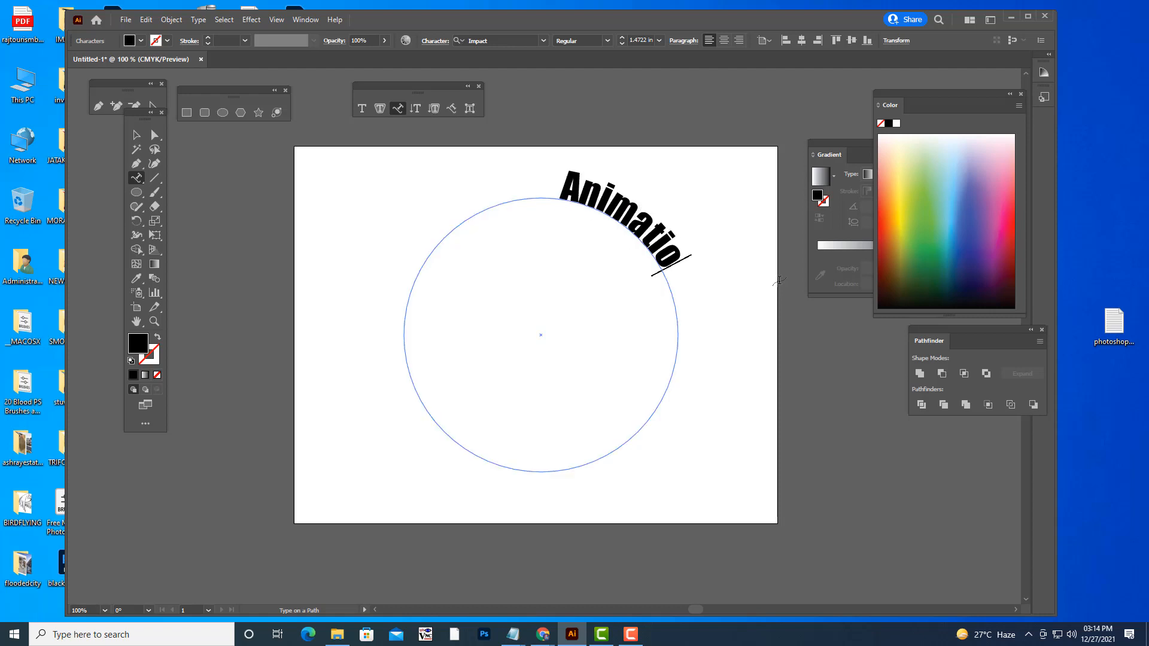
pyautogui.write('n training center')
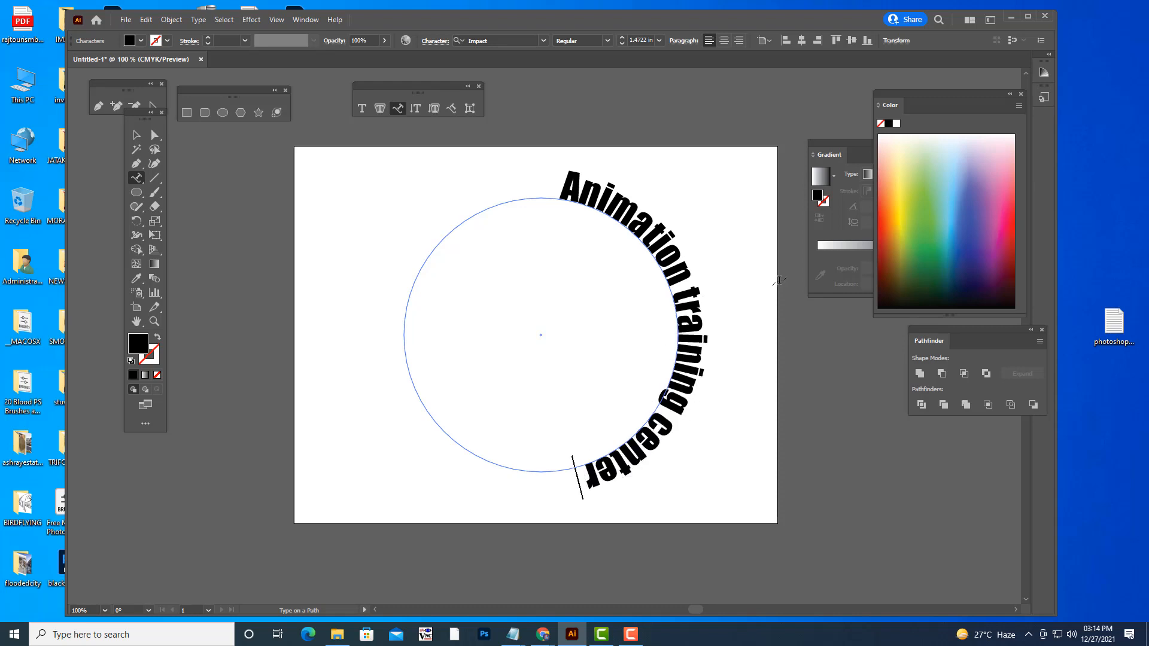
pyautogui.write(' lip')
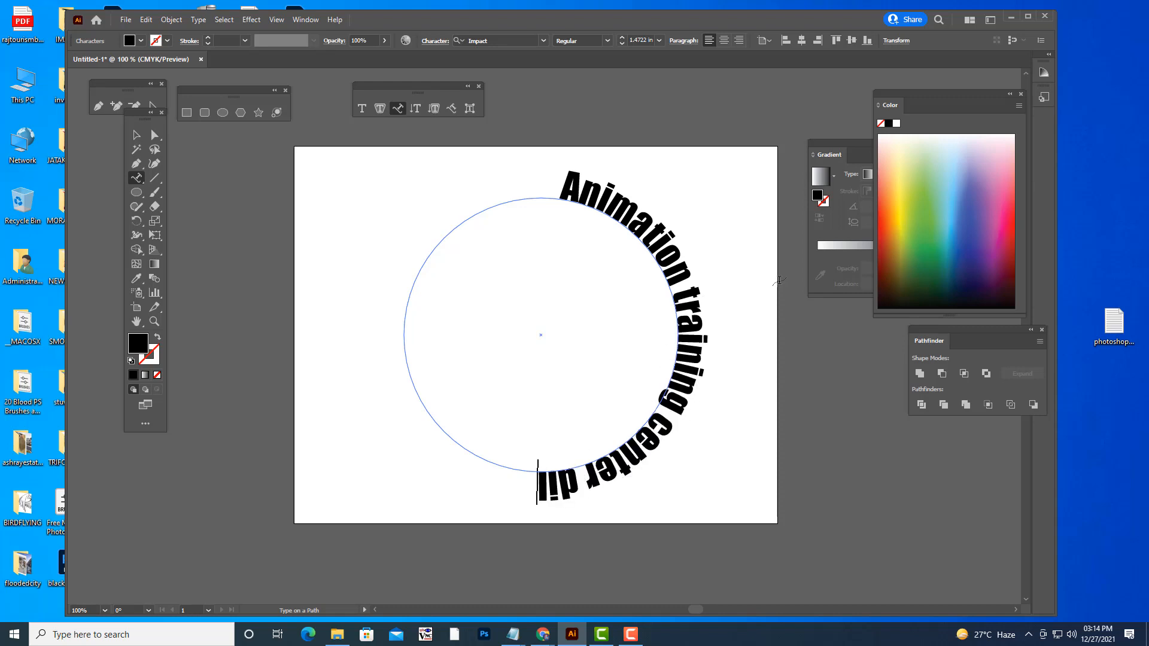
pyautogui.write('sukhnagar')
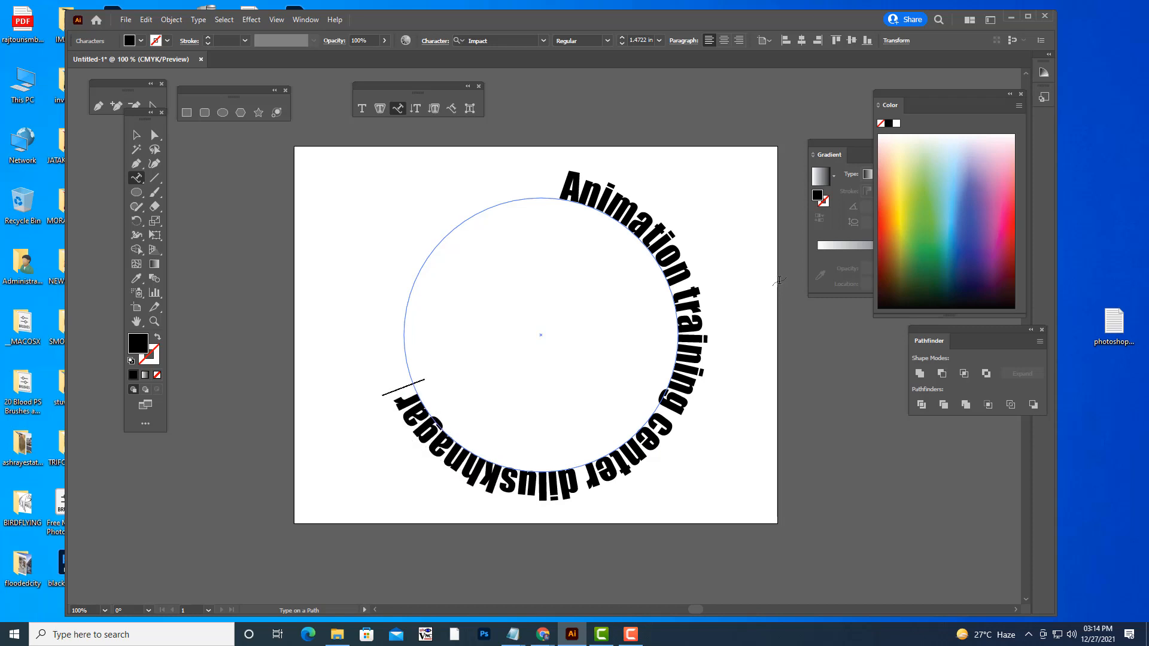
pyautogui.write(' tela')
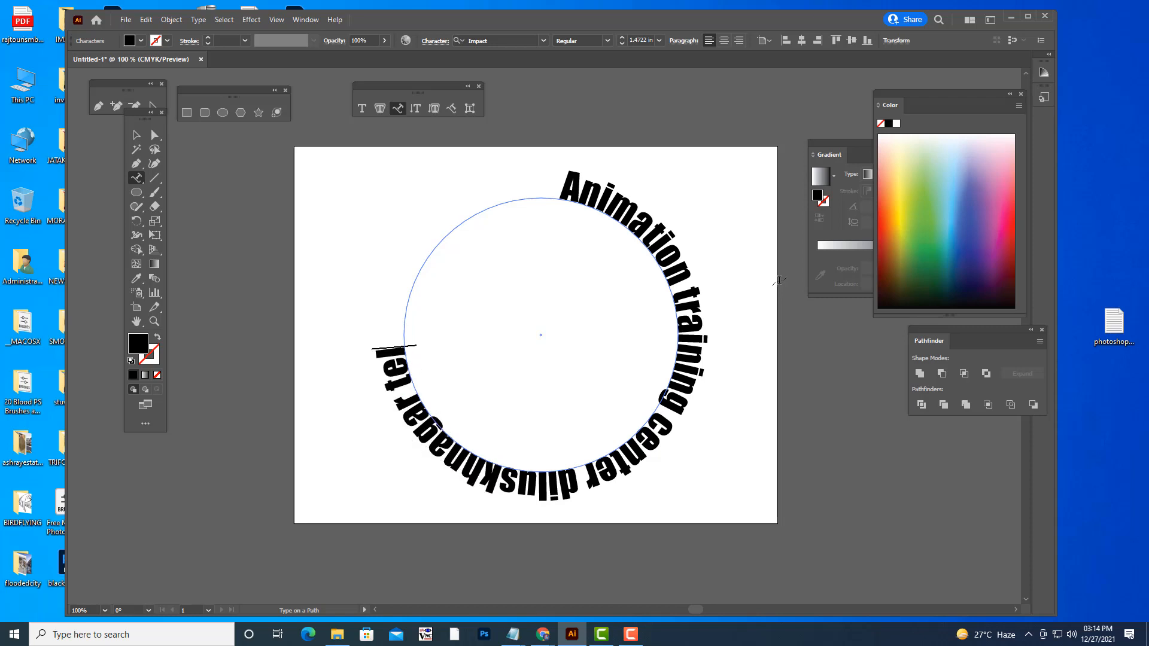
pyautogui.press('BackSpace')
pyautogui.press('BackSpace')
pyautogui.press('BackSpace')
pyautogui.press('BackSpace')
pyautogui.write('h')
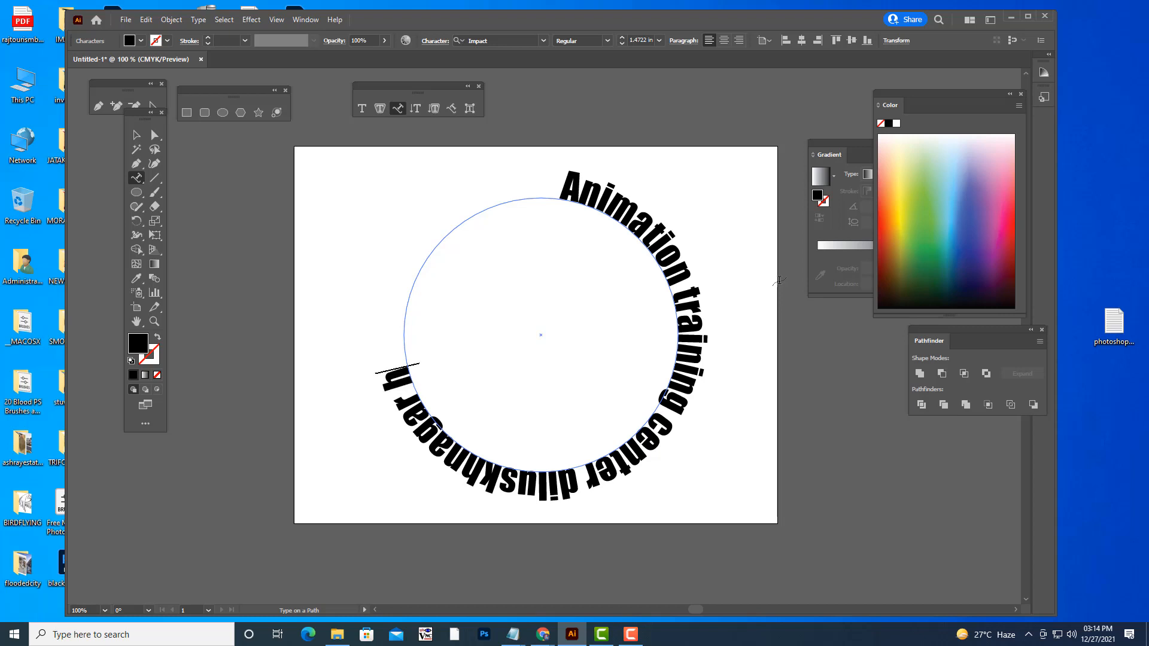
pyautogui.write('yderabad india')
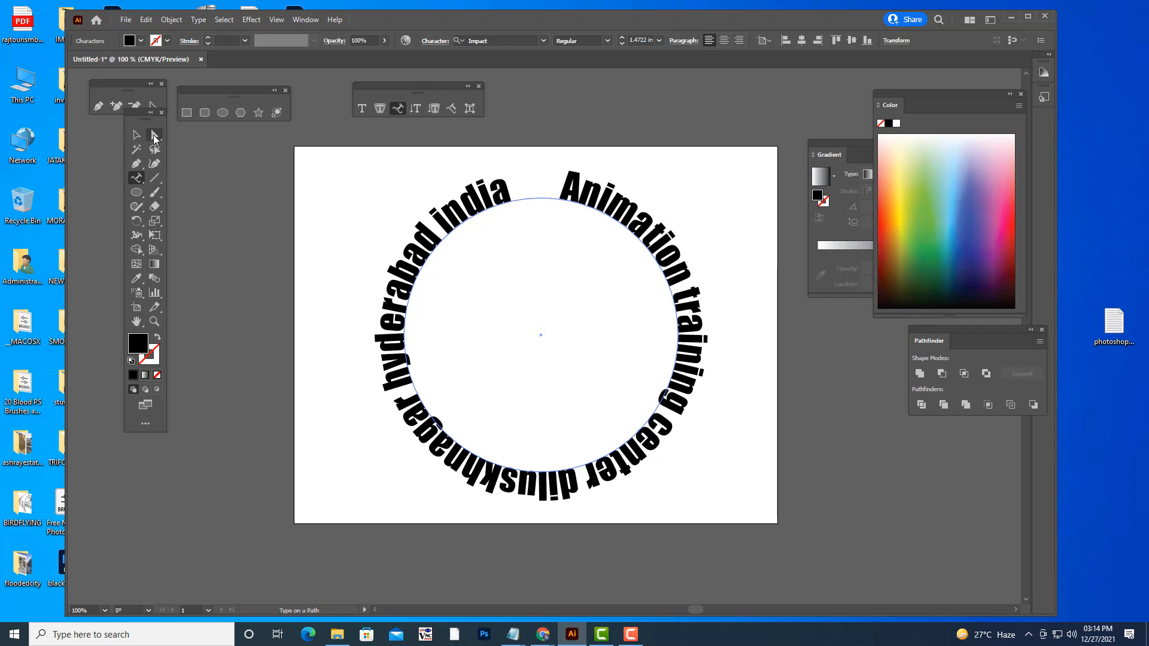
# - Move the circular text's start and end brackets to the circle's underside, rotate the text to centre its gap there, and deselect it
pyautogui.click(154, 137)
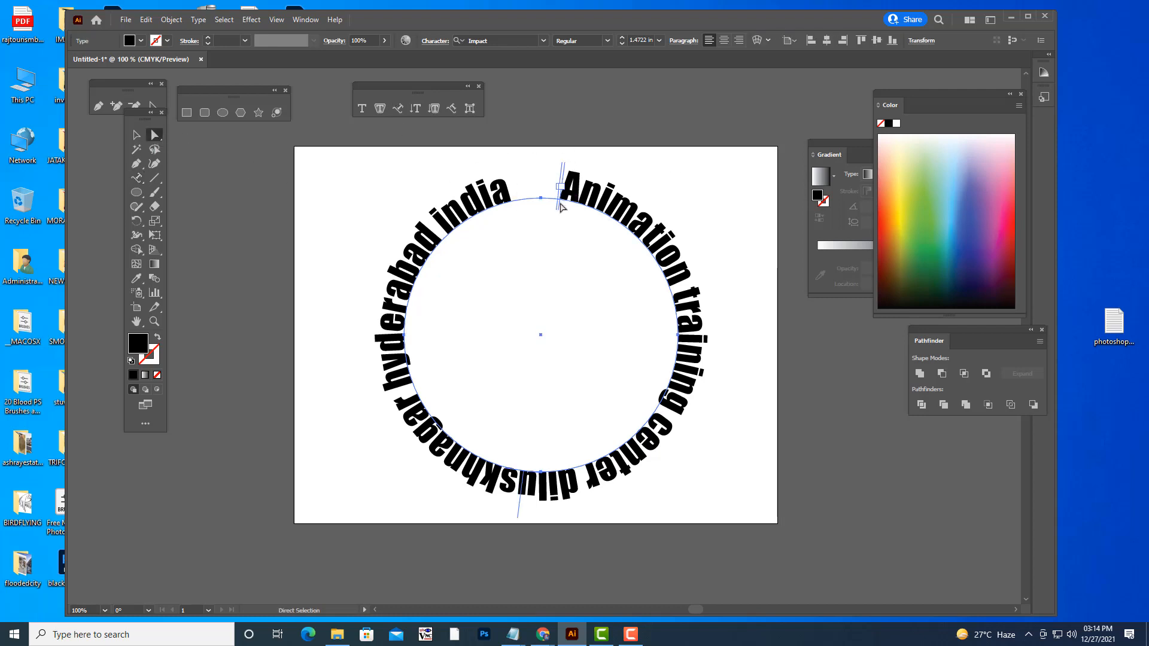
pyautogui.moveTo(561, 210); pyautogui.dragTo(484, 486)
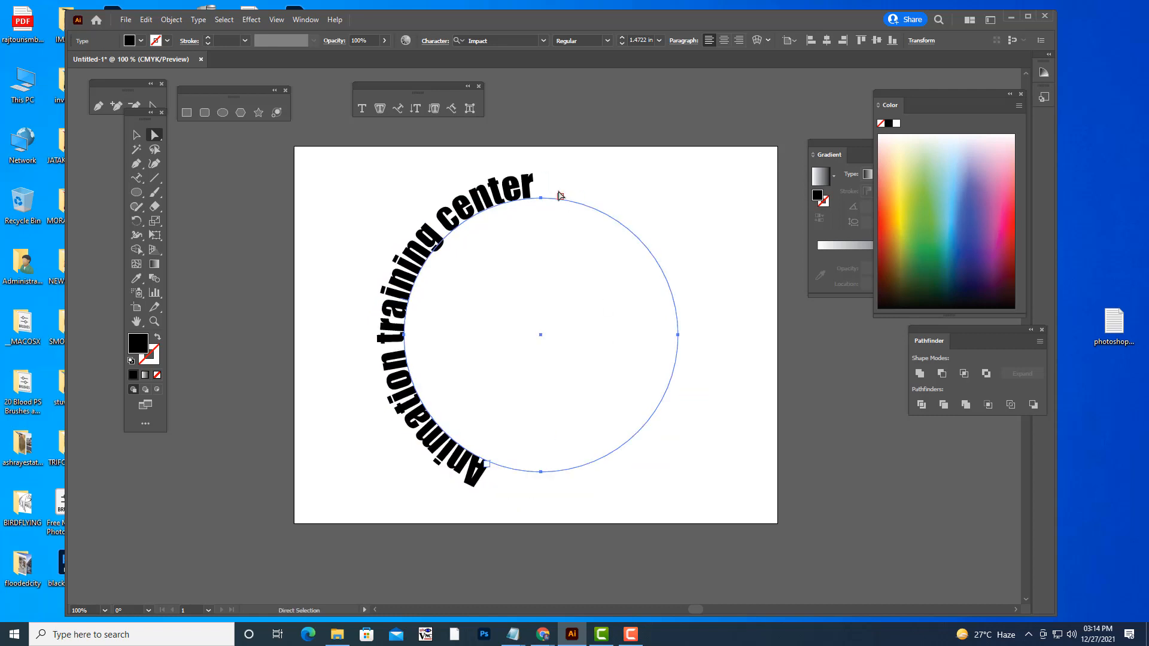
pyautogui.moveTo(564, 204); pyautogui.dragTo(510, 494)
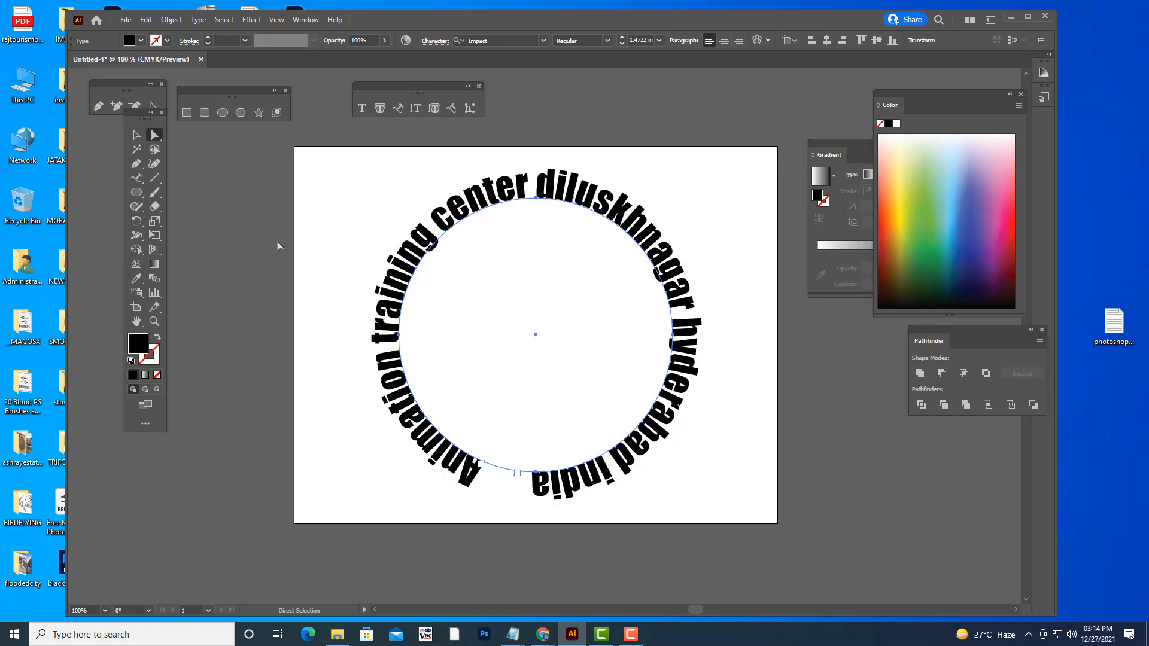
pyautogui.click(137, 134)
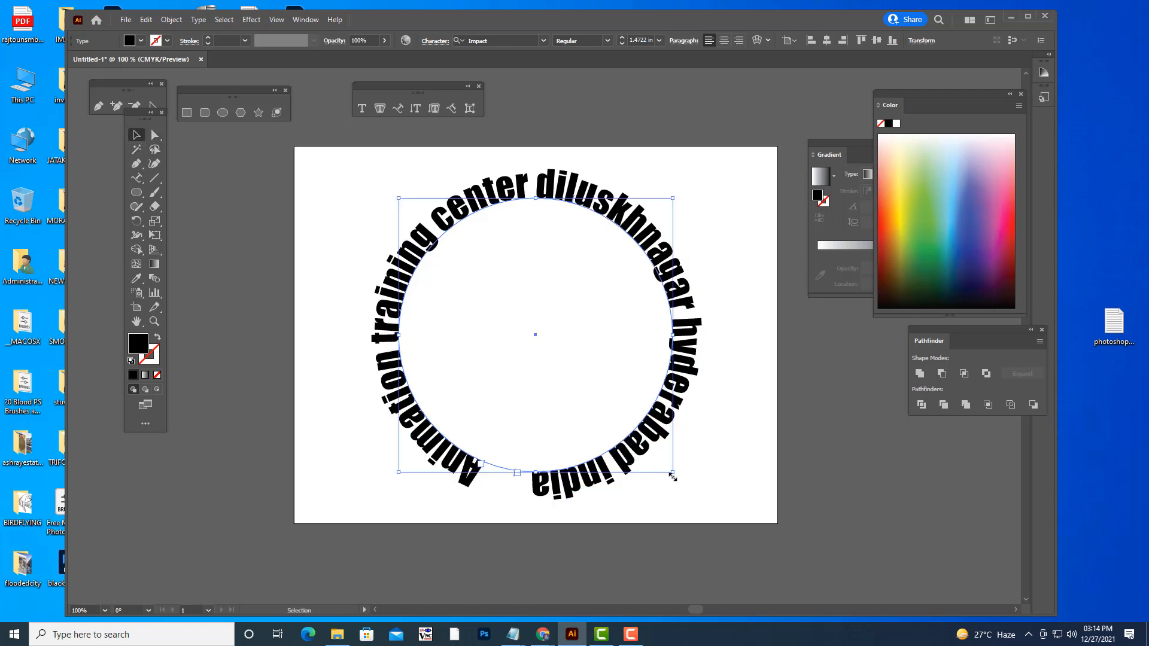
pyautogui.moveTo(681, 475); pyautogui.dragTo(697, 453)
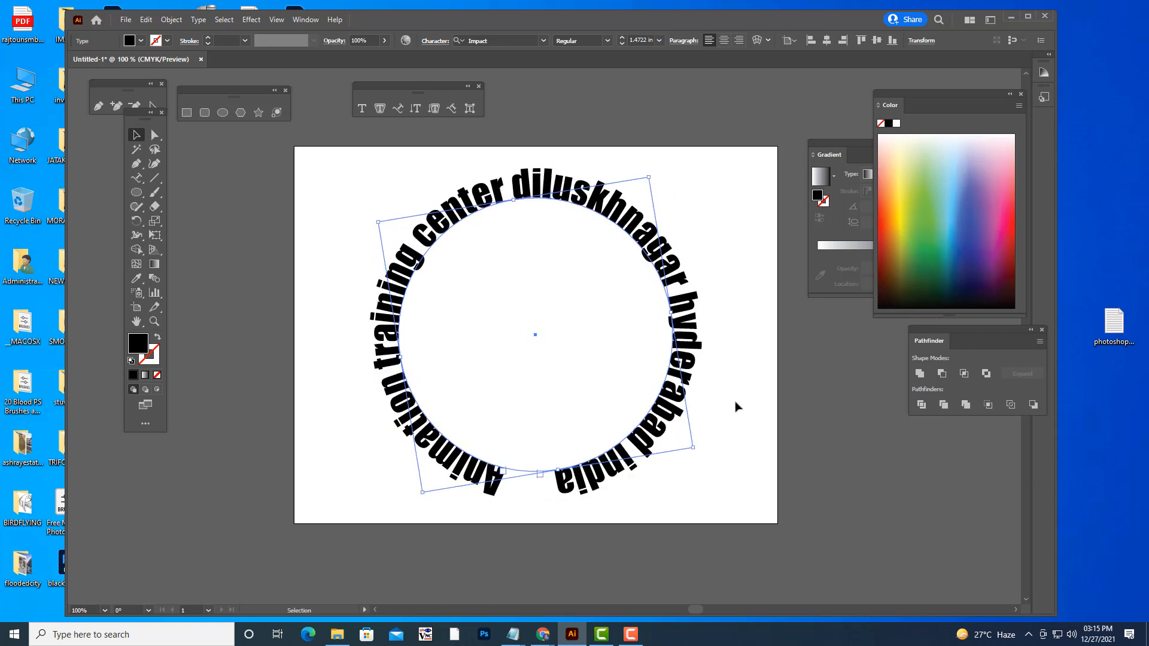
pyautogui.click(740, 395)
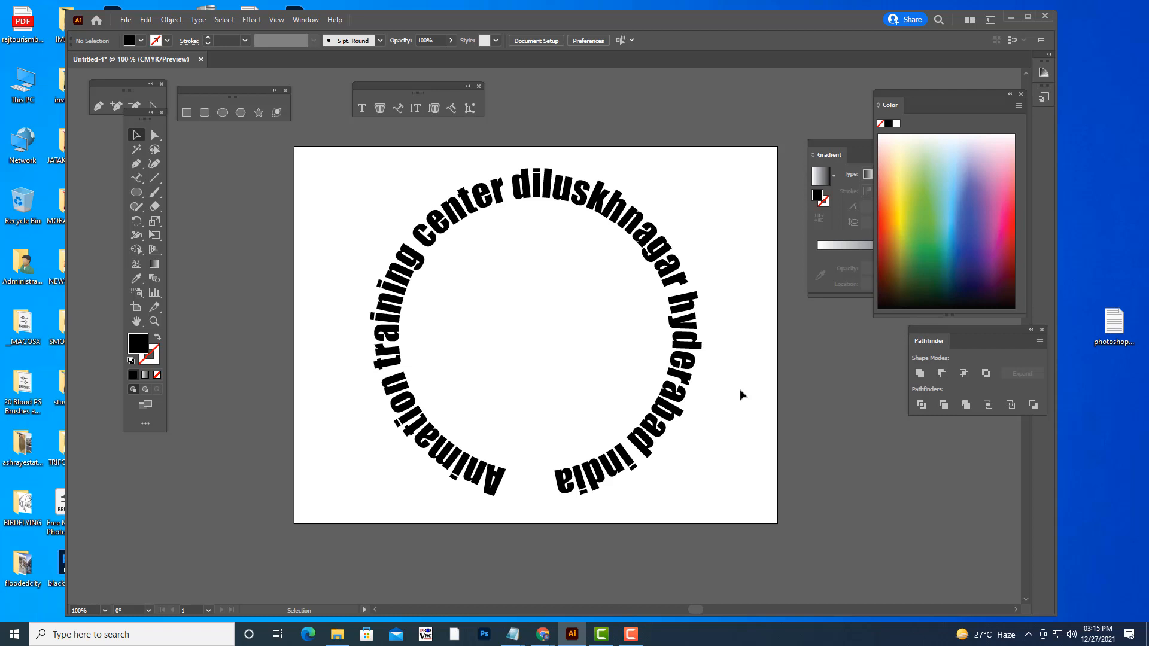
# - Select the circular text, show the Character settings, and detach them above the artboard's upper-right corner
pyautogui.click(544, 190)
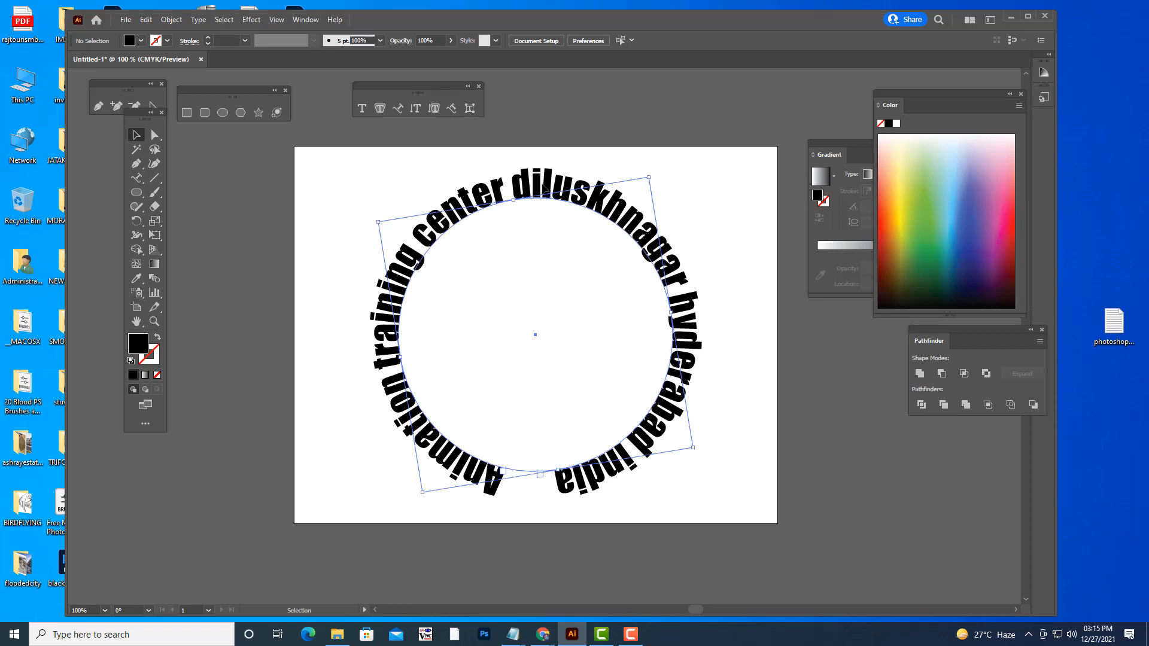
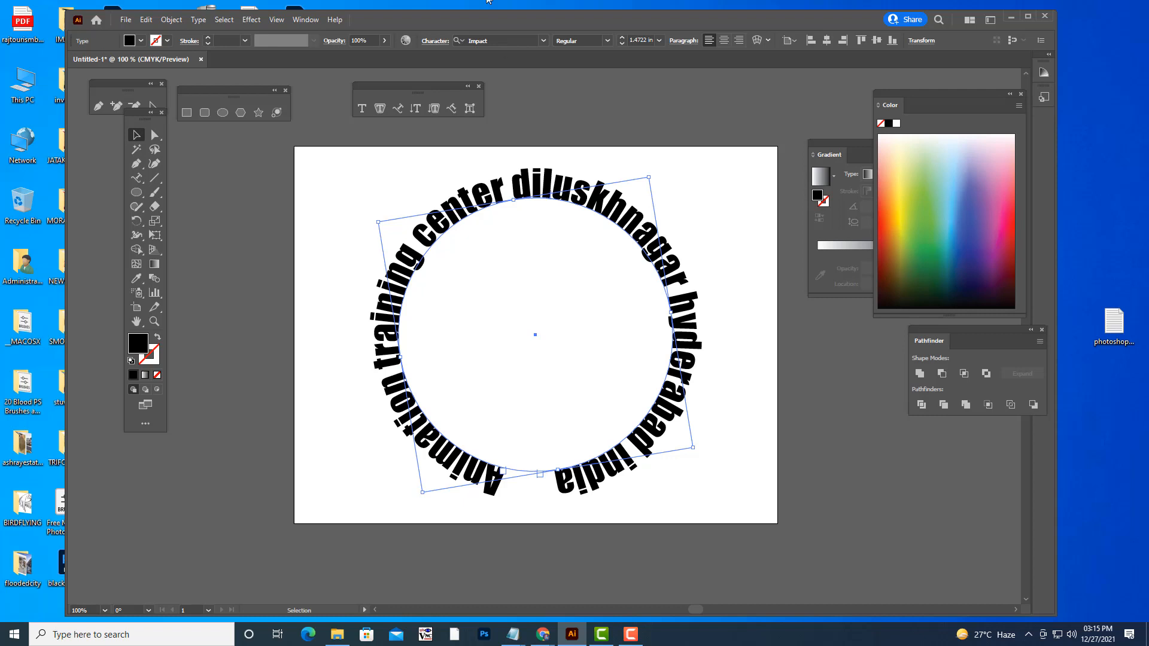
pyautogui.click(305, 20)
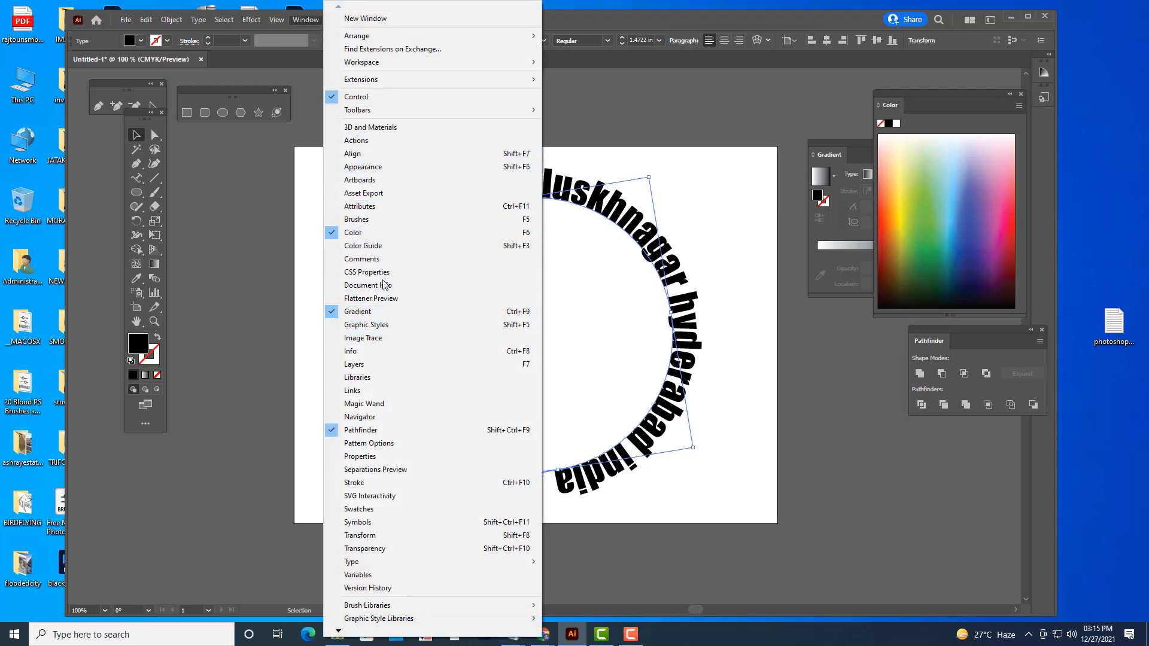
pyautogui.moveTo(379, 563)
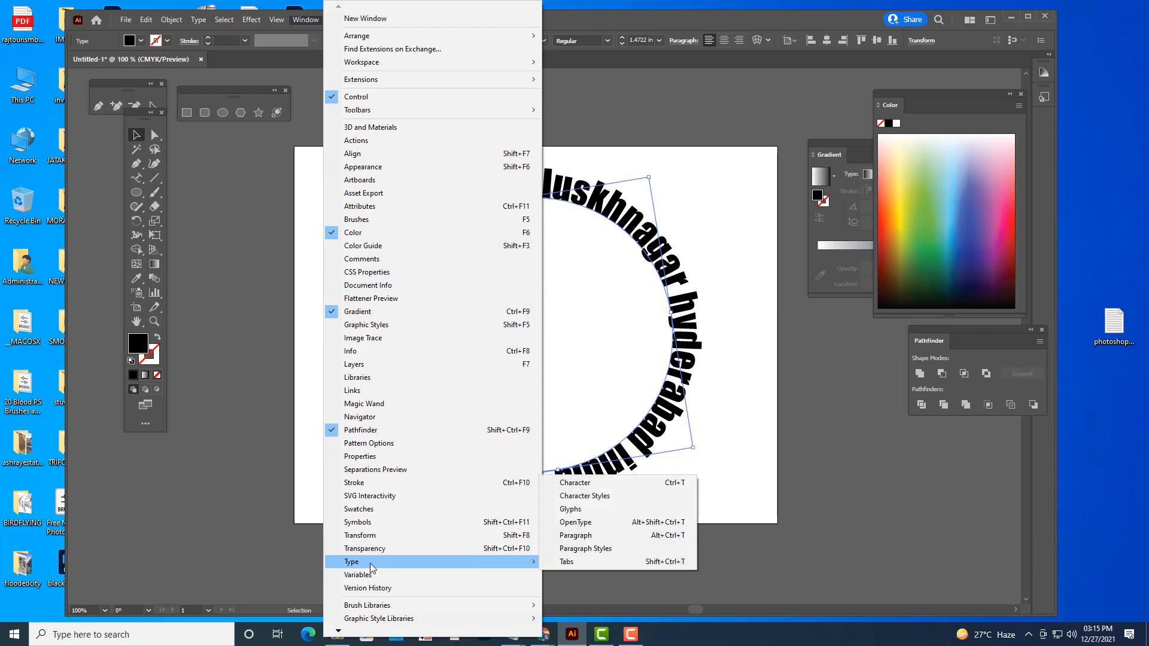
pyautogui.click(608, 488)
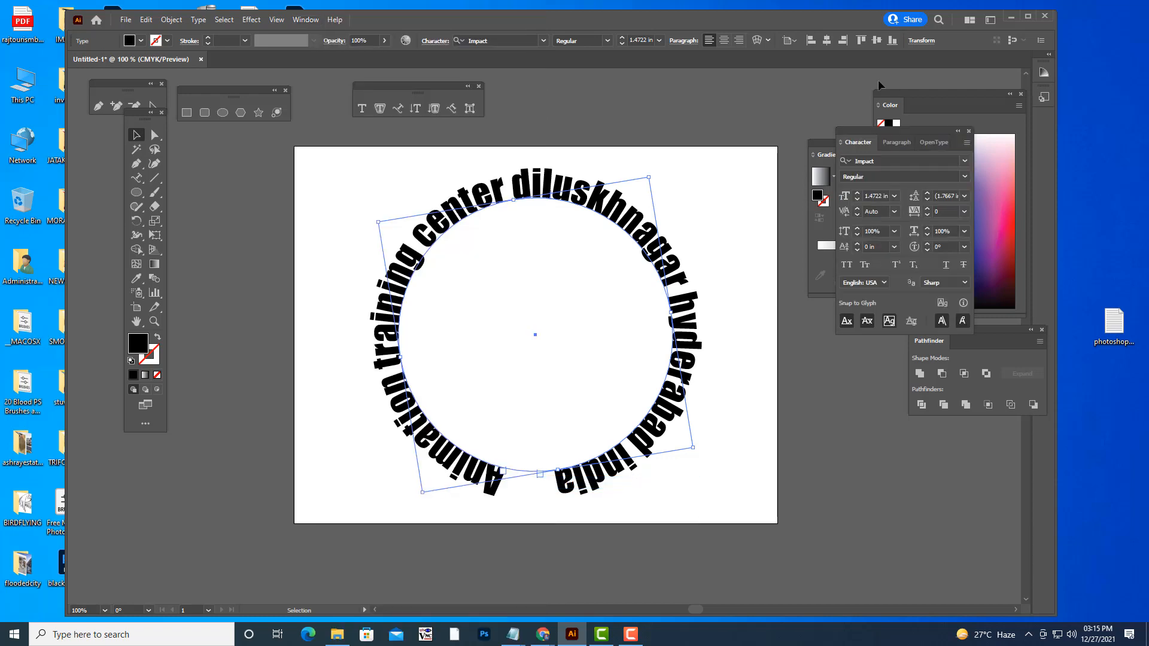
pyautogui.moveTo(855, 146); pyautogui.dragTo(755, 68)
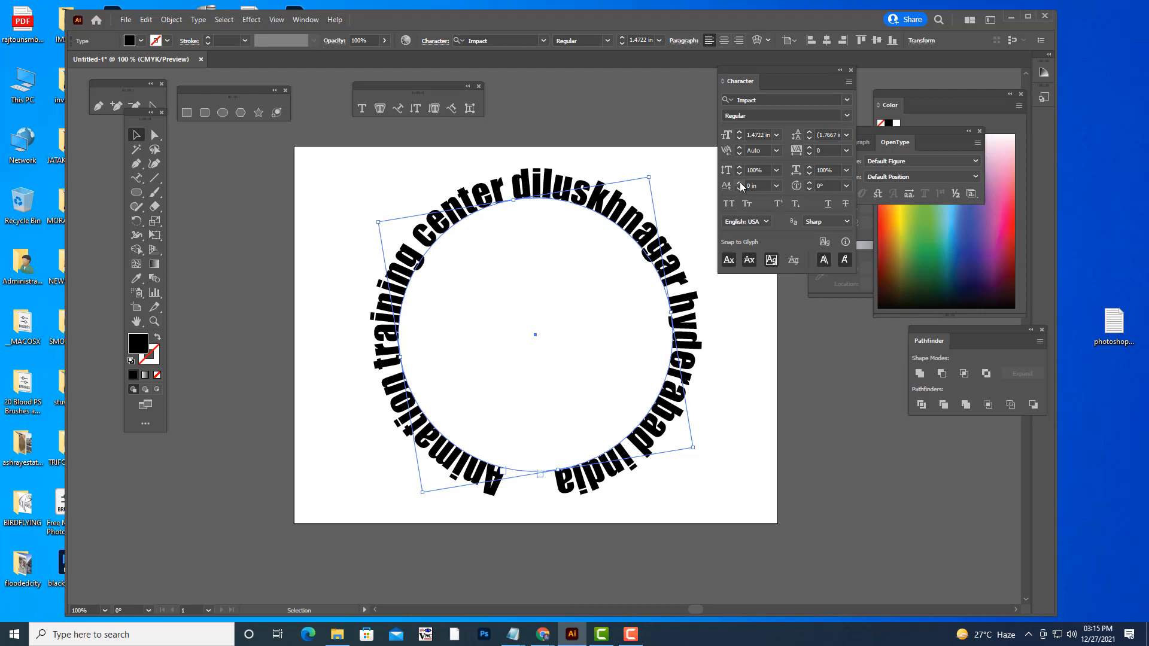
# - Raise the circular text's baseline shift to 0.75 in, outward from the path
pyautogui.click(740, 182)
pyautogui.click(740, 183)
pyautogui.click(739, 183)
pyautogui.click(739, 183)
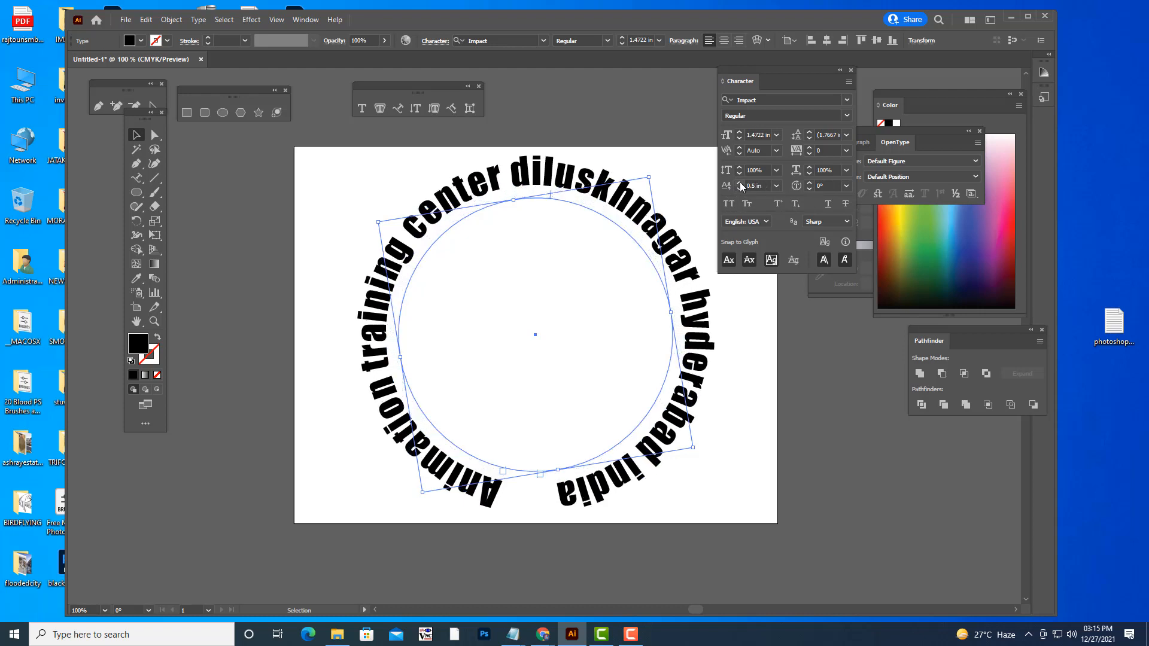
pyautogui.click(740, 183)
pyautogui.click(740, 182)
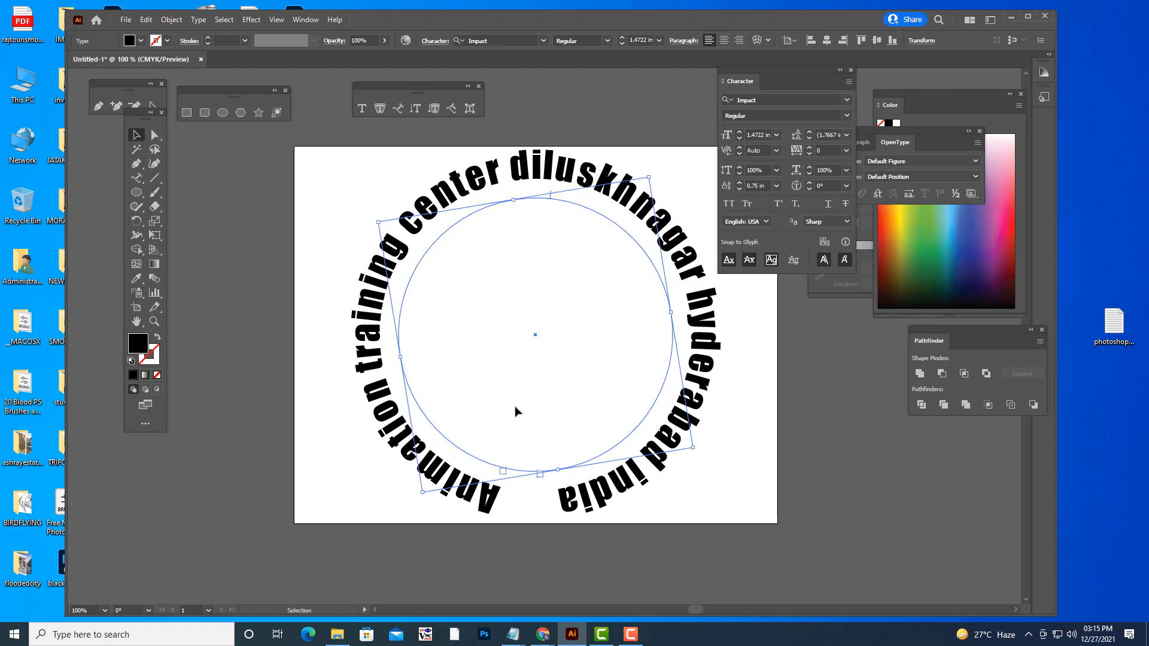
# - Try a baseline shift of -0.15 in on the circular text, then lower it to -1.375 in, inside the path
pyautogui.click(776, 186)
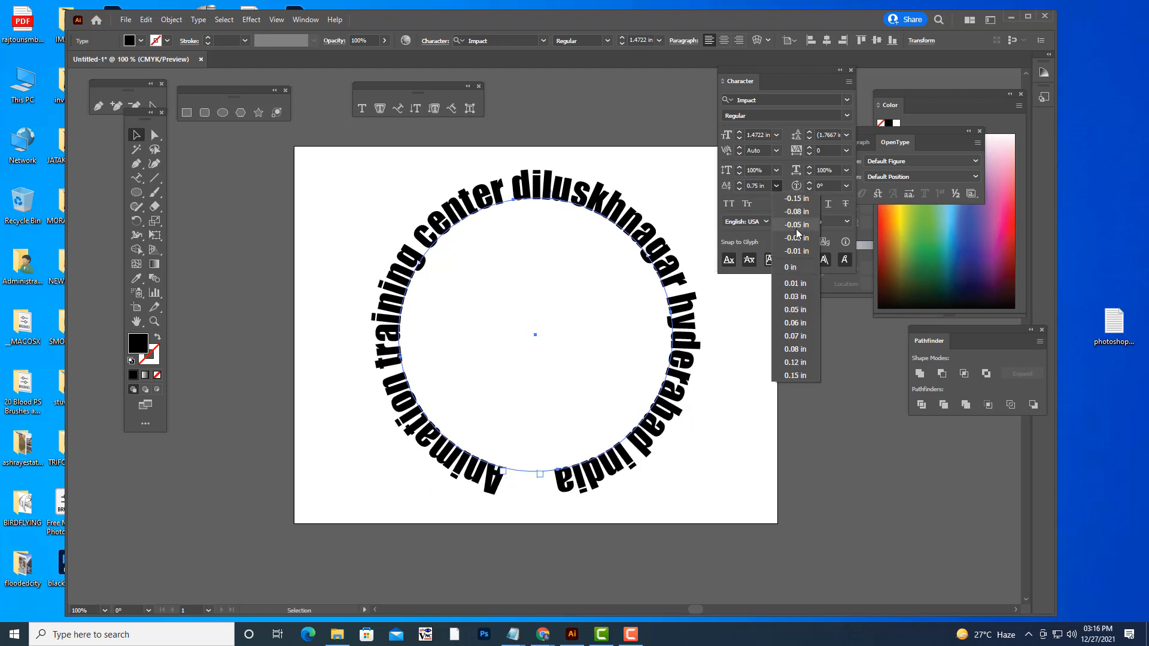
pyautogui.click(797, 199)
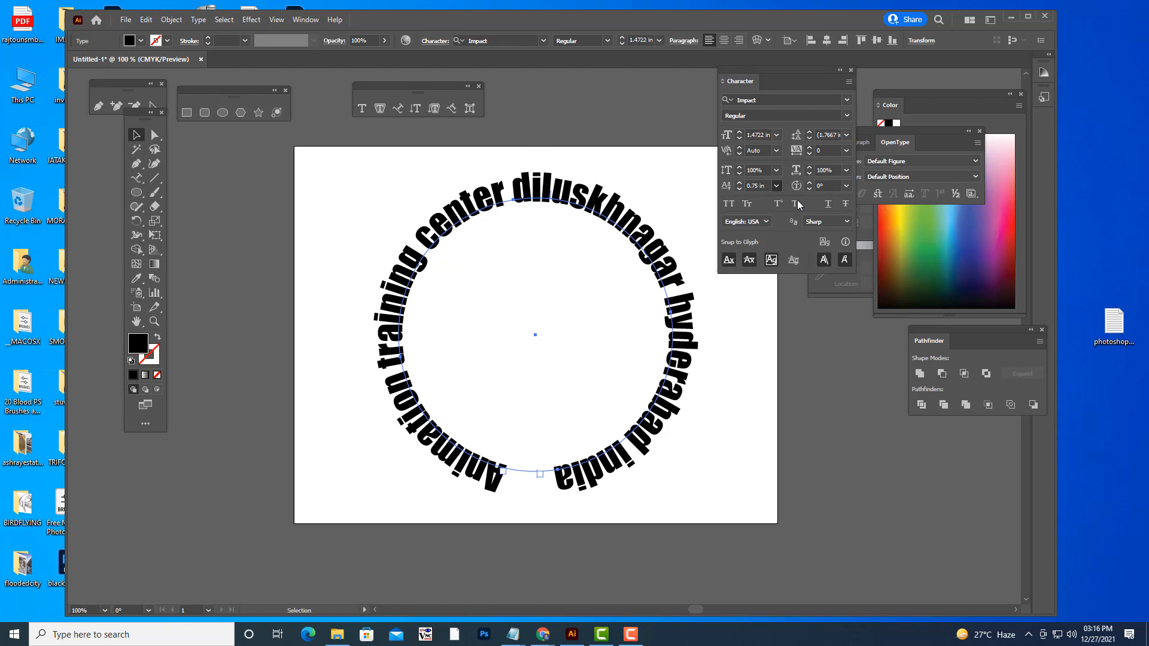
pyautogui.click(740, 188)
pyautogui.click(741, 189)
pyautogui.moveTo(741, 189); pyautogui.dragTo(741, 188)
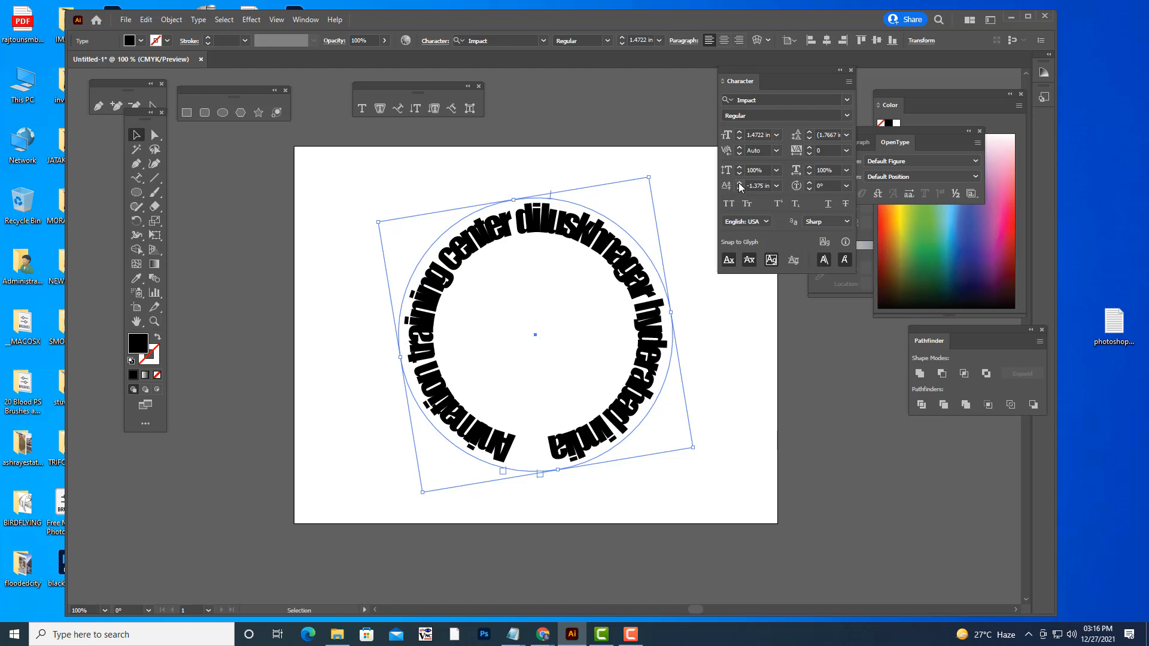
# - Set the circular text's baseline shift to 0.5 in and deselect the text
pyautogui.click(739, 183)
pyautogui.click(739, 182)
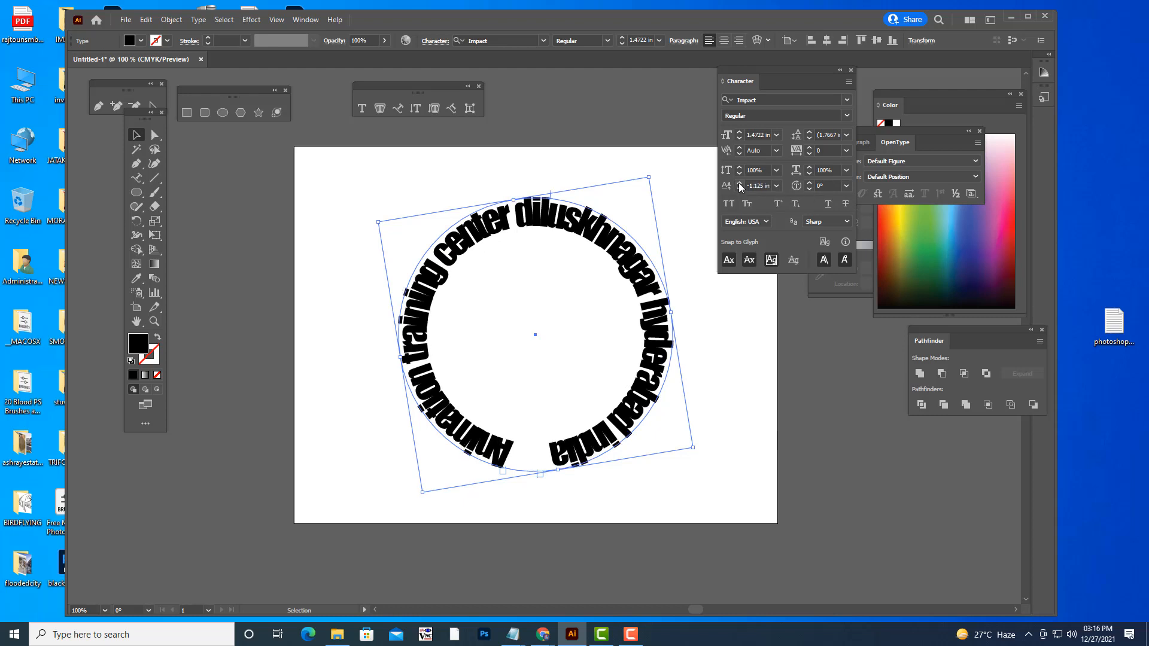
pyautogui.moveTo(740, 183); pyautogui.dragTo(740, 183)
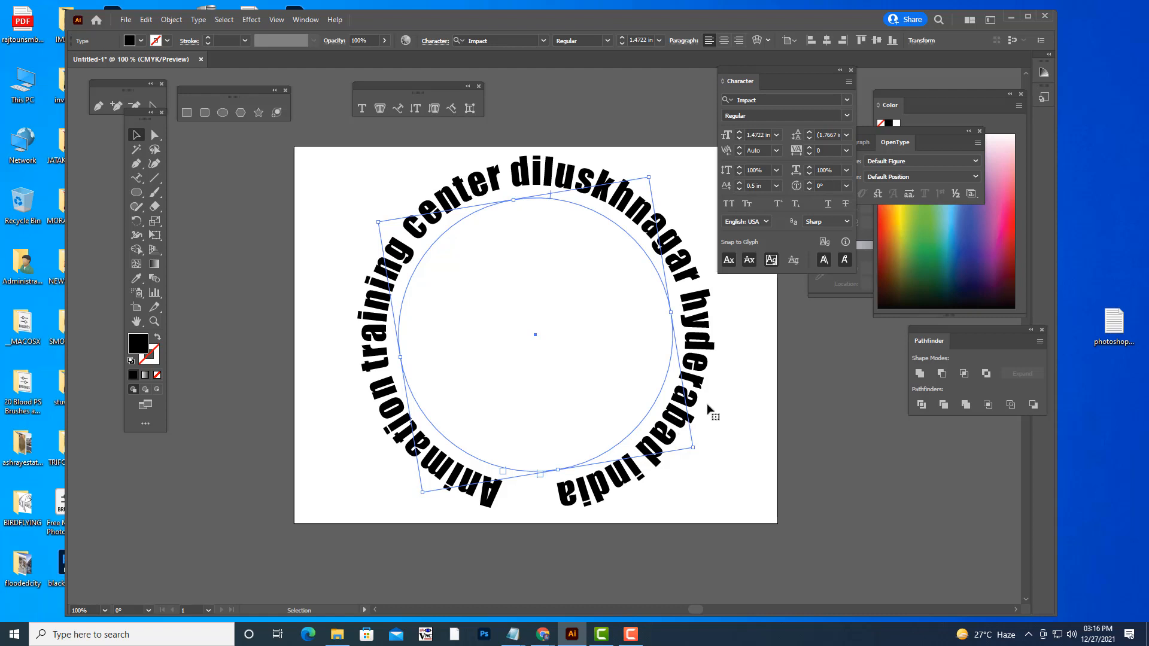
pyautogui.click(807, 347)
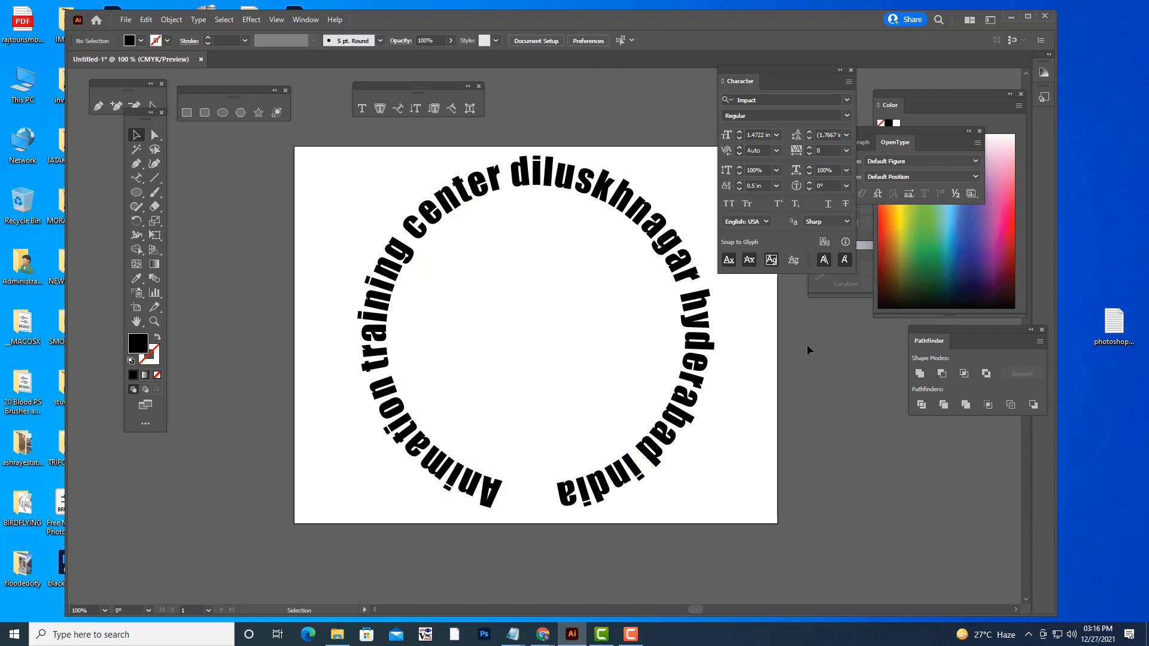
# - Move the Character settings clear of the artboard and expand the circular text into outlined shapes
pyautogui.moveTo(801, 71); pyautogui.dragTo(877, 71)
pyautogui.click(644, 216)
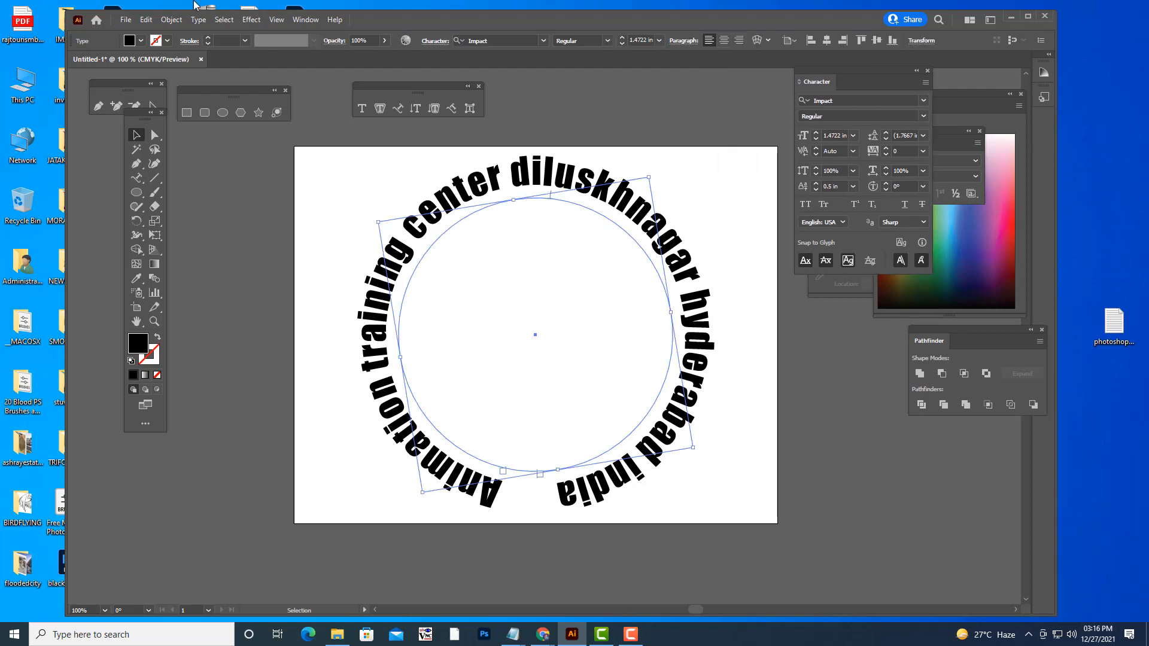
pyautogui.click(172, 19)
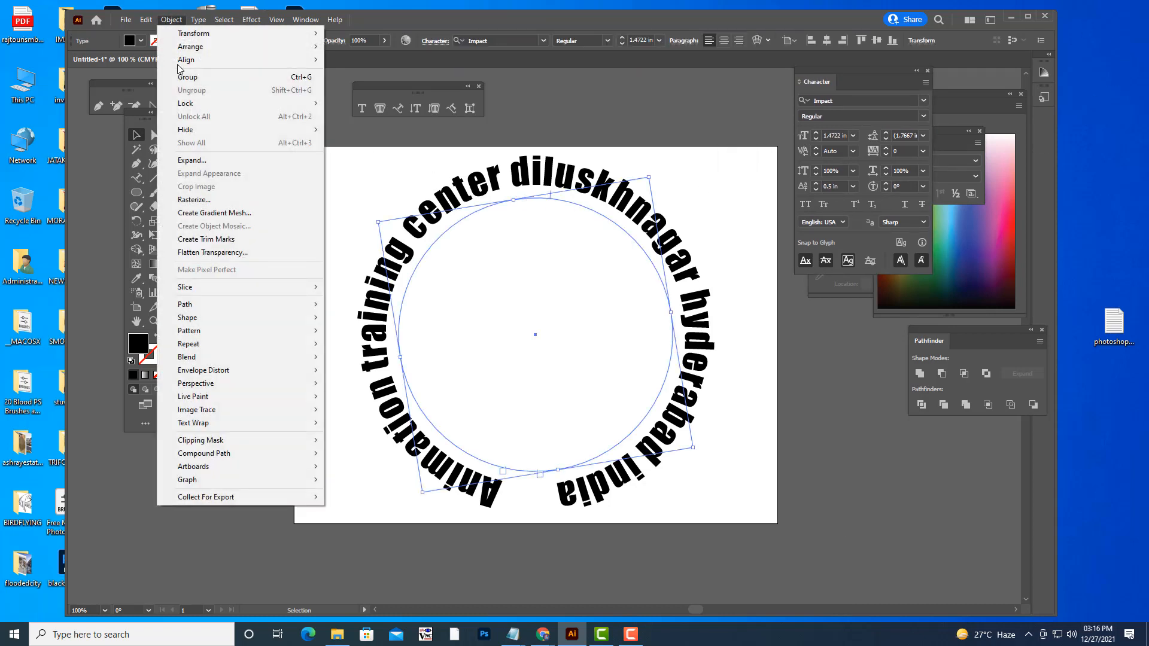
pyautogui.click(230, 161)
pyautogui.click(598, 200)
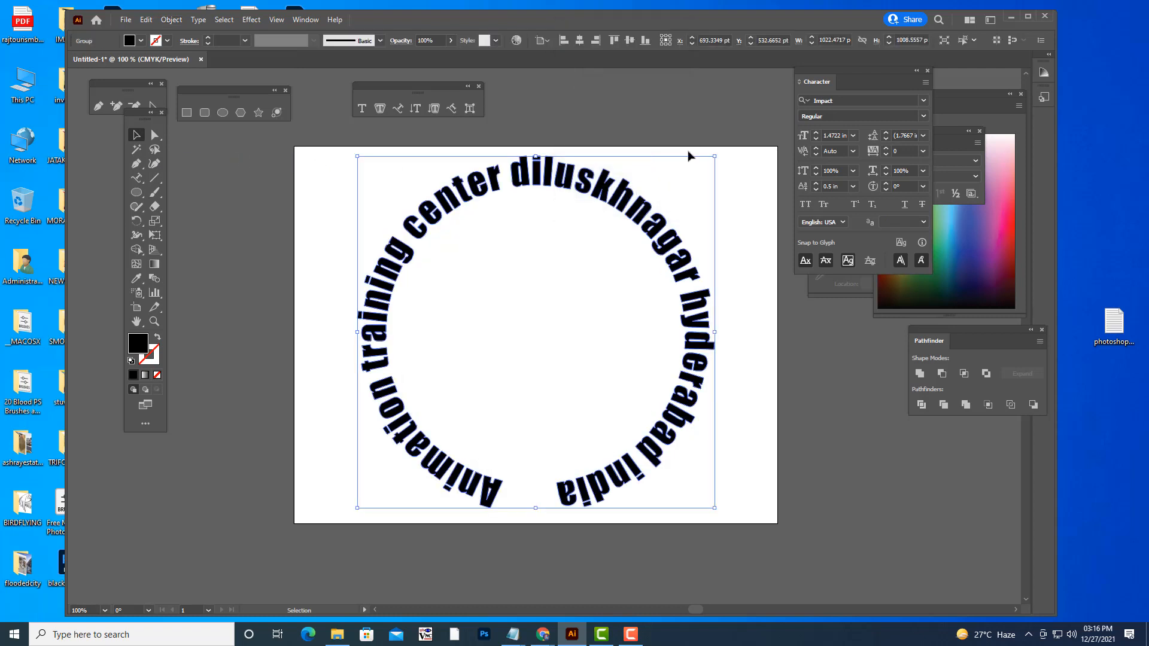
# - Scale the expanded text ring down to about 877 by 865 pt, shift it slightly up and to the left, and deselect it
pyautogui.moveTo(715, 157); pyautogui.dragTo(689, 179)
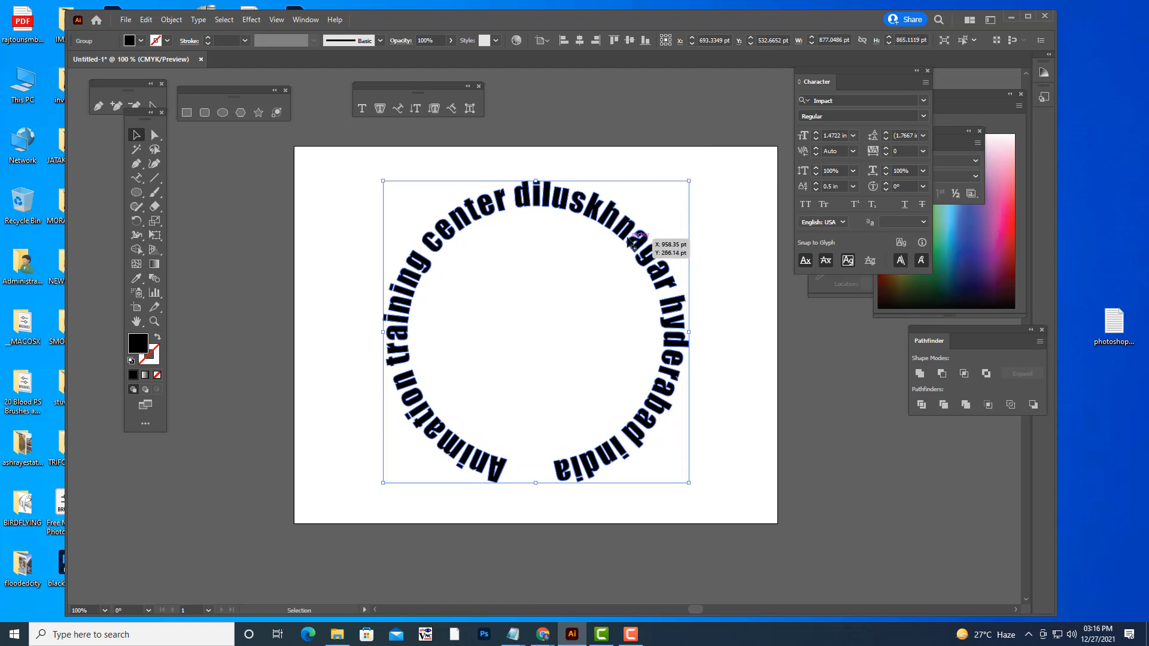
pyautogui.moveTo(631, 243); pyautogui.dragTo(624, 238)
pyautogui.click(707, 231)
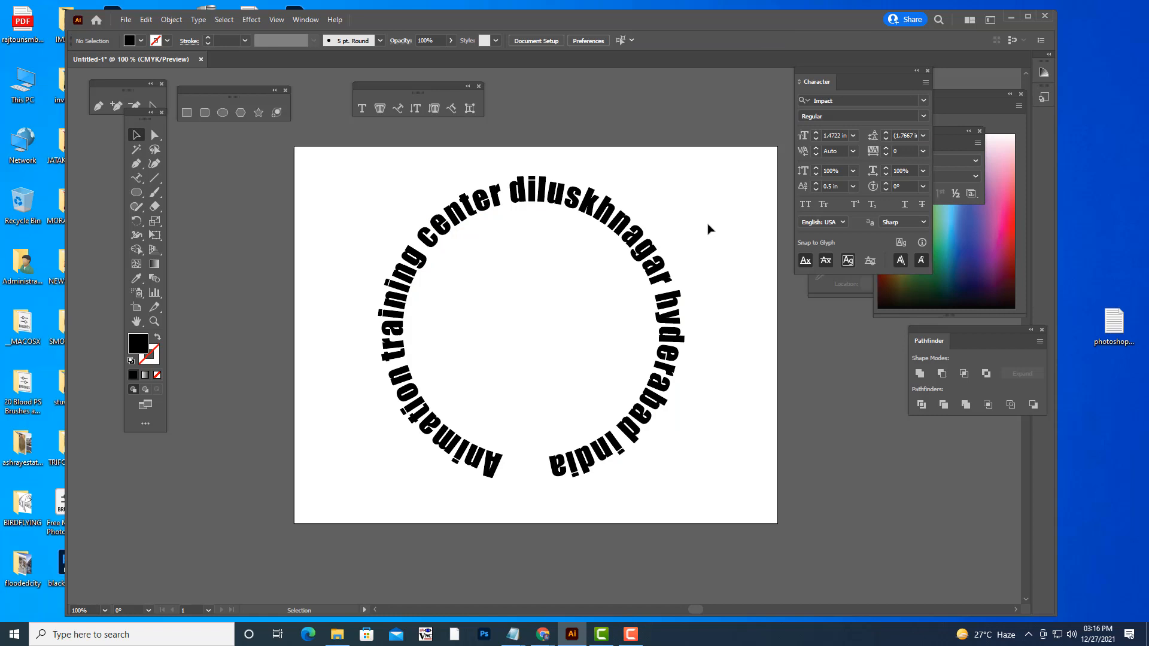
# - Draw a circle about 684 pt in diameter outward from the centre of the text ring
pyautogui.click(588, 206)
pyautogui.click(698, 179)
pyautogui.click(224, 114)
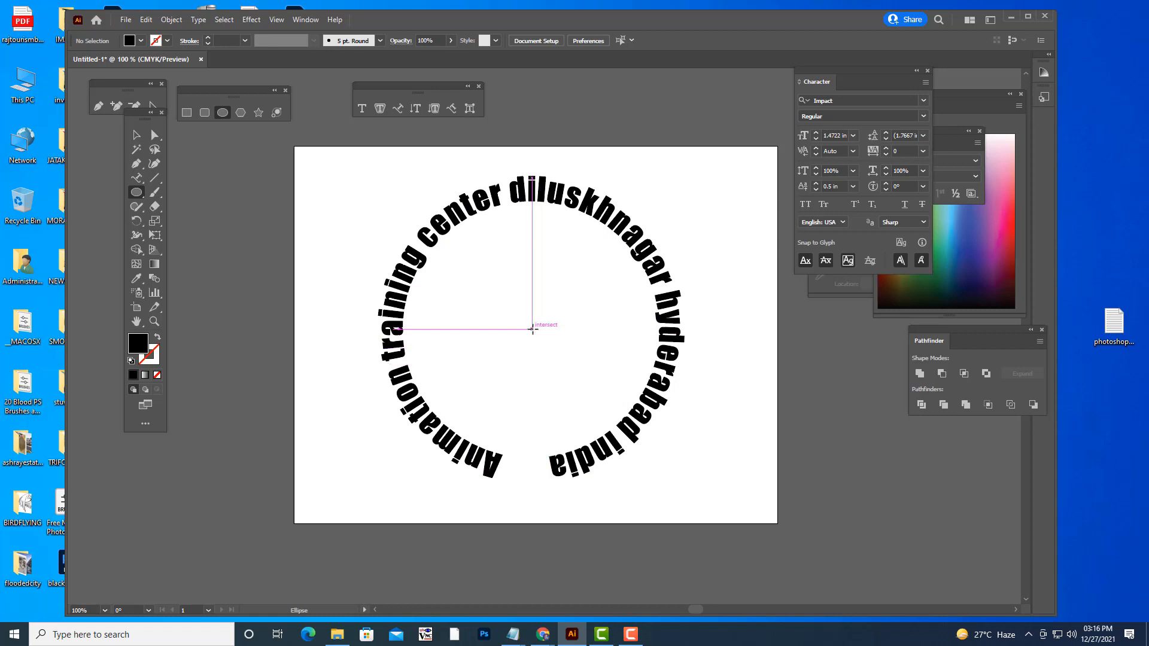
pyautogui.moveTo(532, 329); pyautogui.dragTo(649, 415)
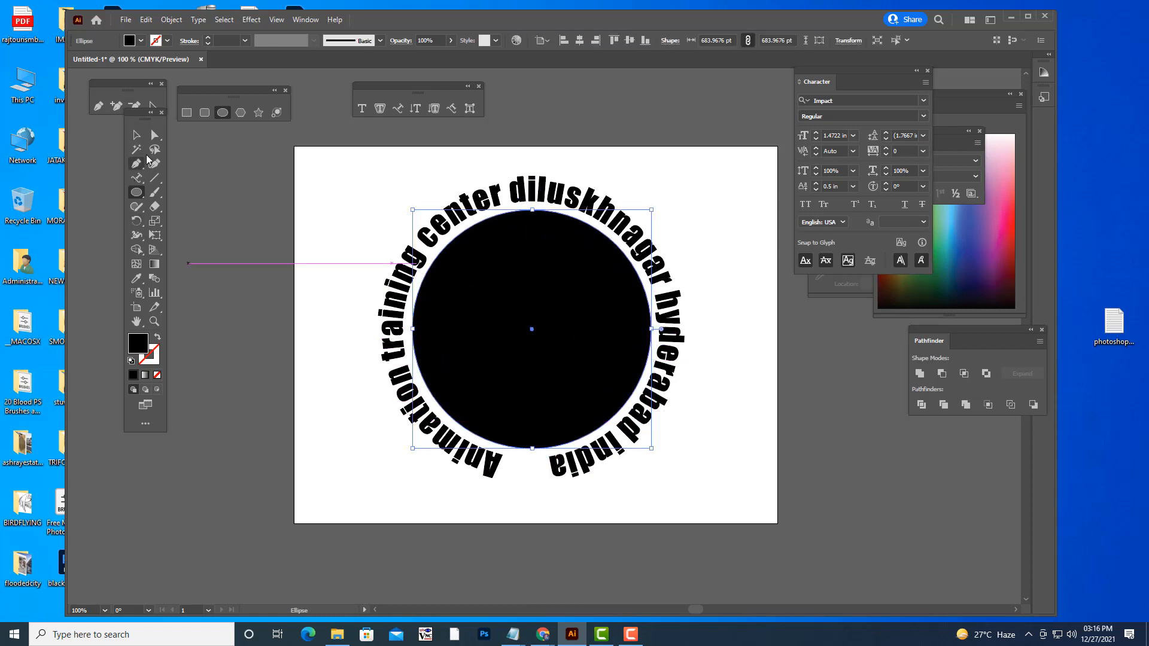
pyautogui.press('v')
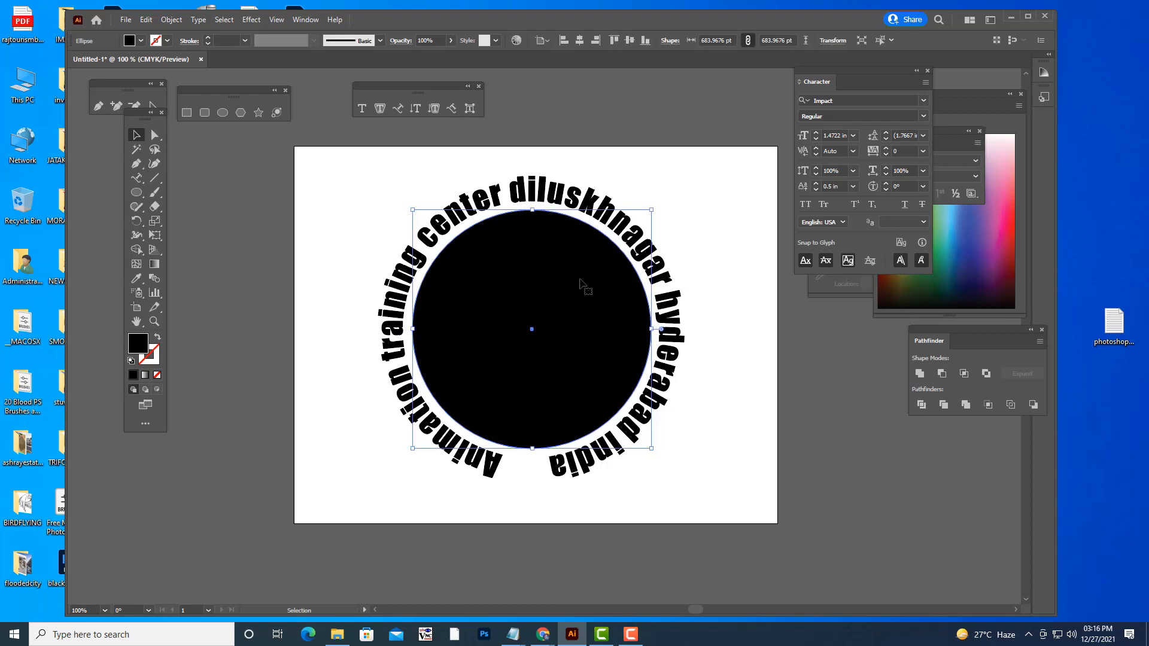
# - Give the circle inside the text ring a black stroke and remove its fill
pyautogui.click(148, 361)
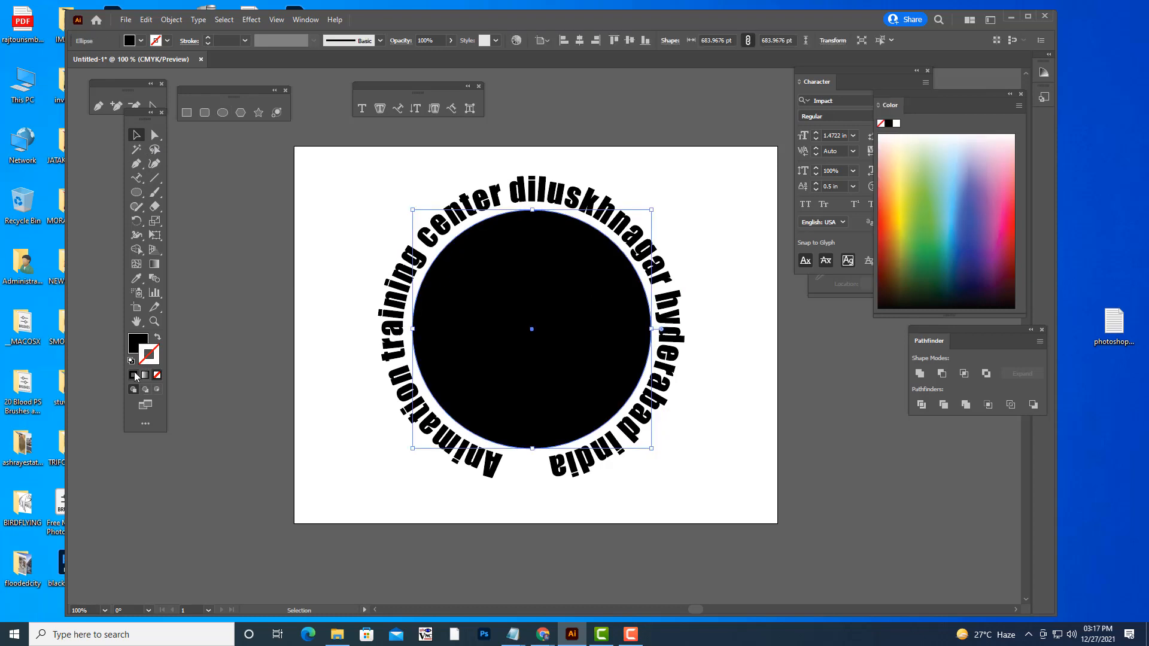
pyautogui.click(132, 374)
pyautogui.click(134, 346)
pyautogui.click(156, 375)
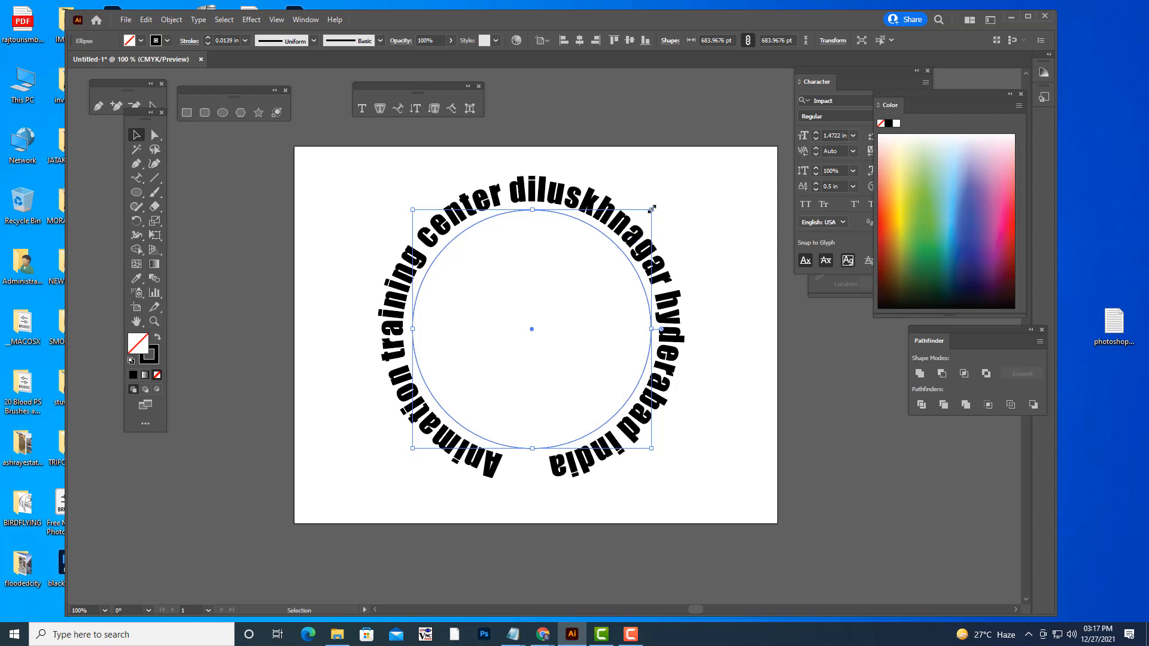
# - Scale the circle down from its centre to about 623 pt and set its stroke weight to 0.125 in
pyautogui.moveTo(652, 210); pyautogui.dragTo(641, 221)
pyautogui.click(725, 259)
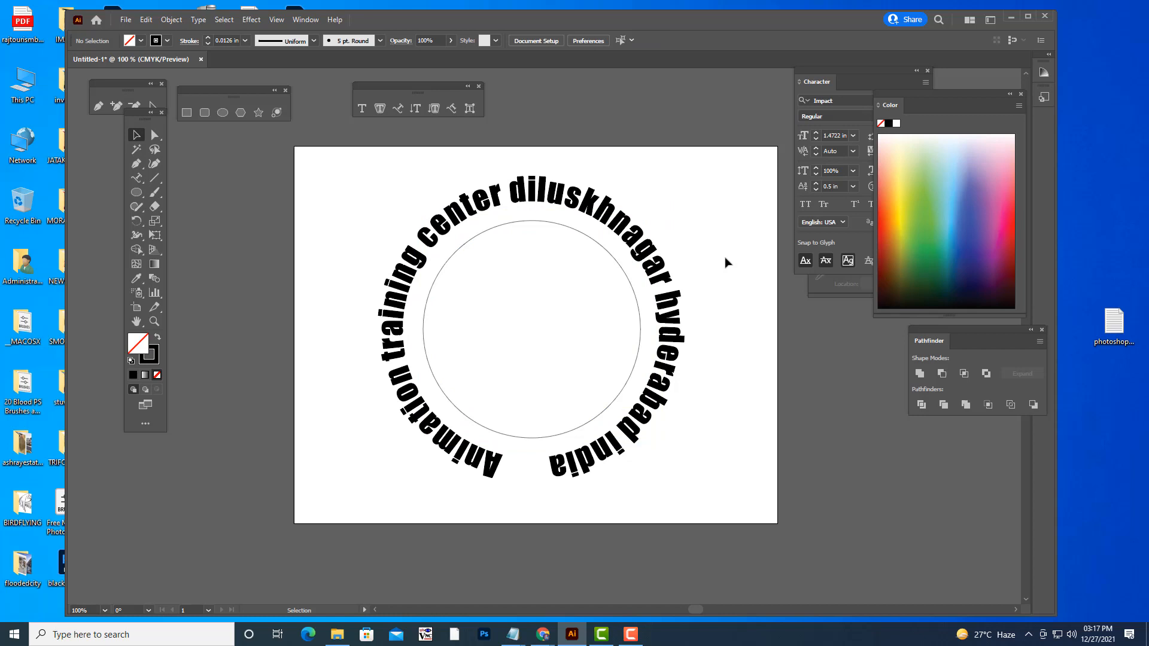
pyautogui.click(627, 279)
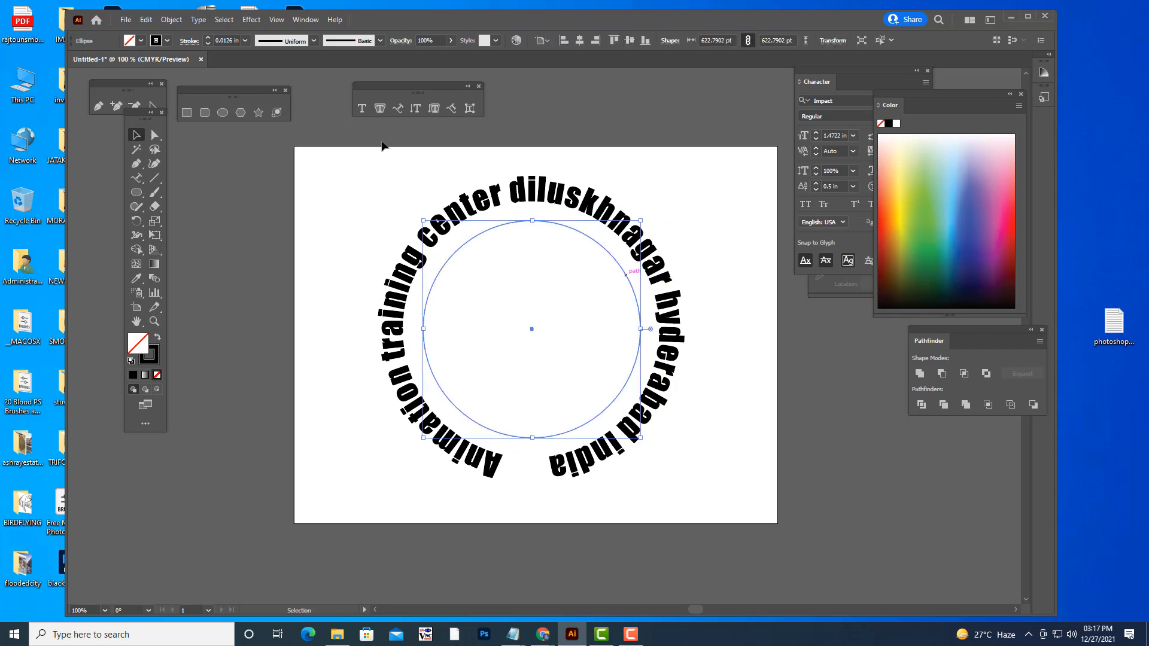
pyautogui.click(208, 38)
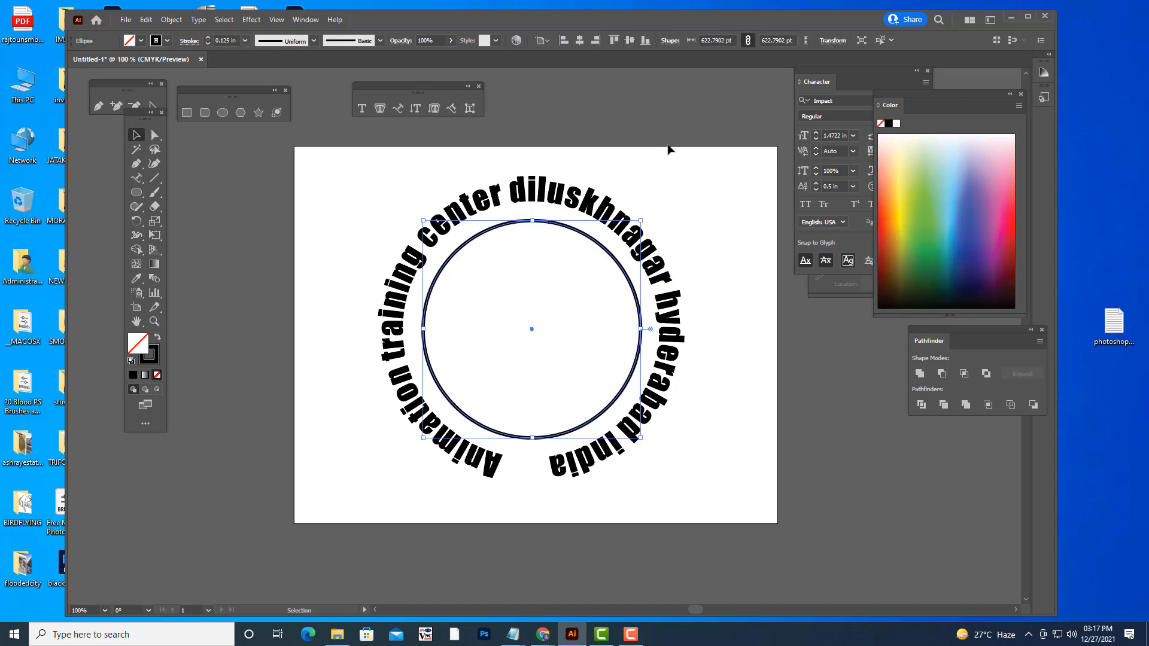
pyautogui.click(731, 218)
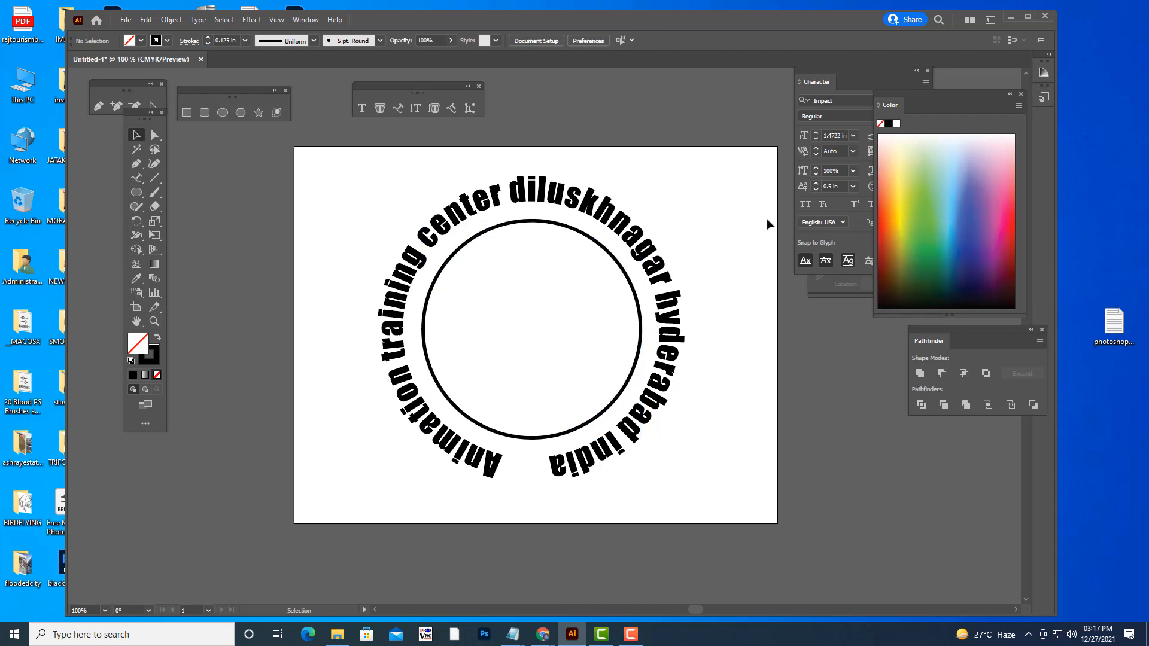
# - Duplicate the inner circle in place and enlarge the copy from its centre to about 948 pt so it surrounds the text
pyautogui.click(619, 263)
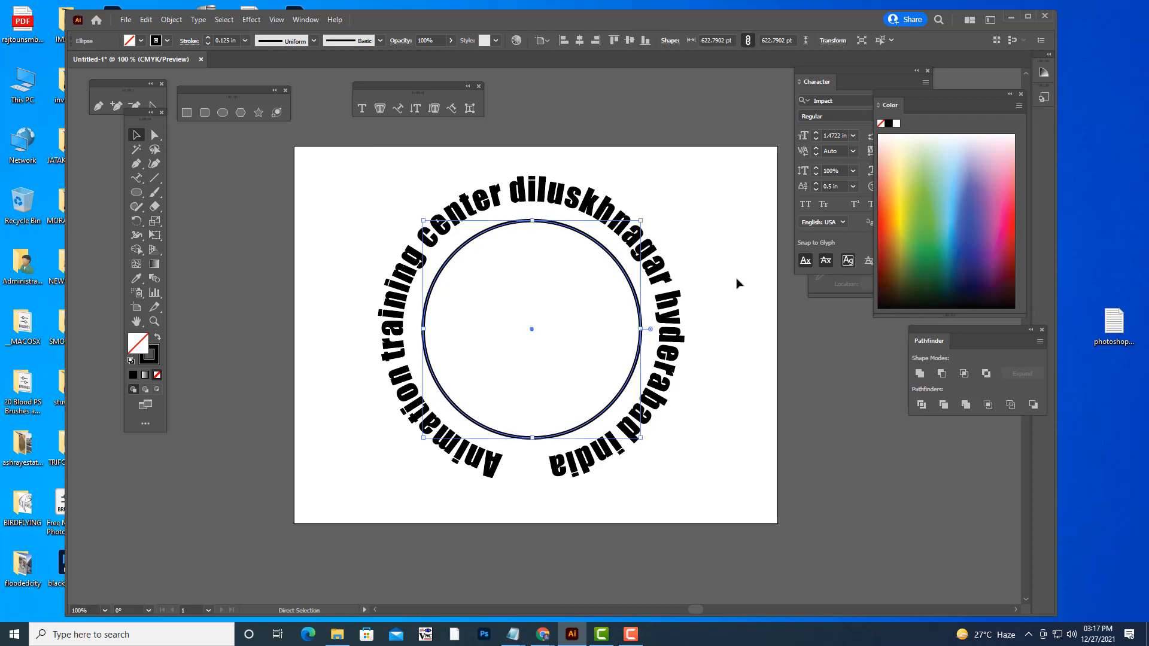
pyautogui.press('a')
pyautogui.press('v')
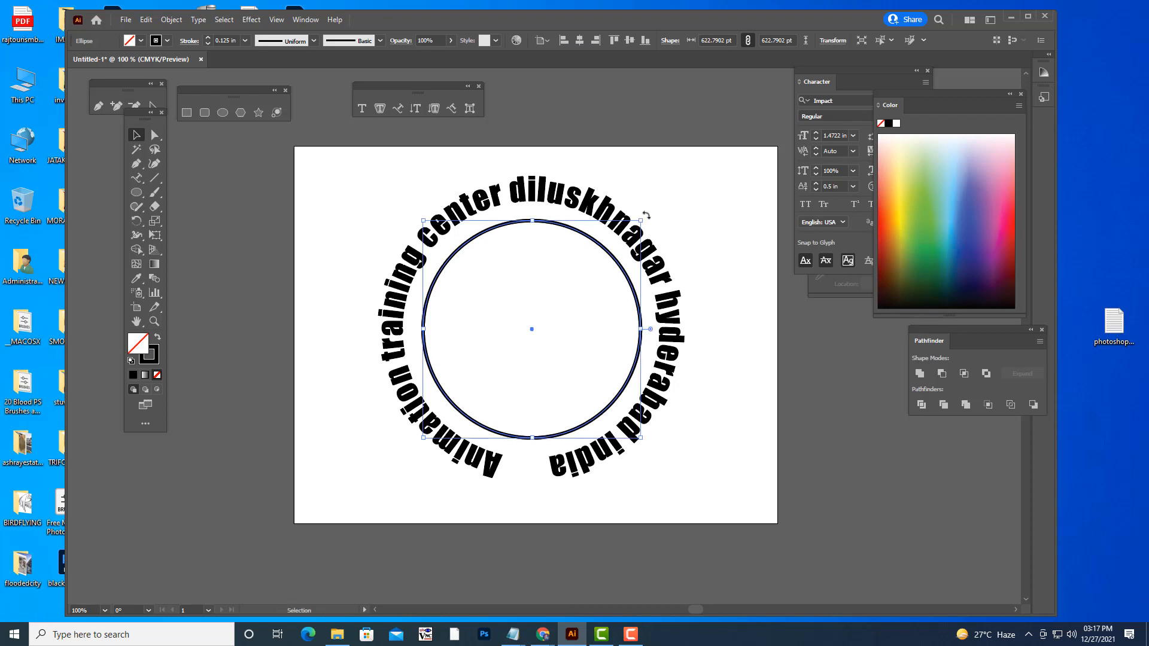
pyautogui.moveTo(640, 220); pyautogui.dragTo(710, 165)
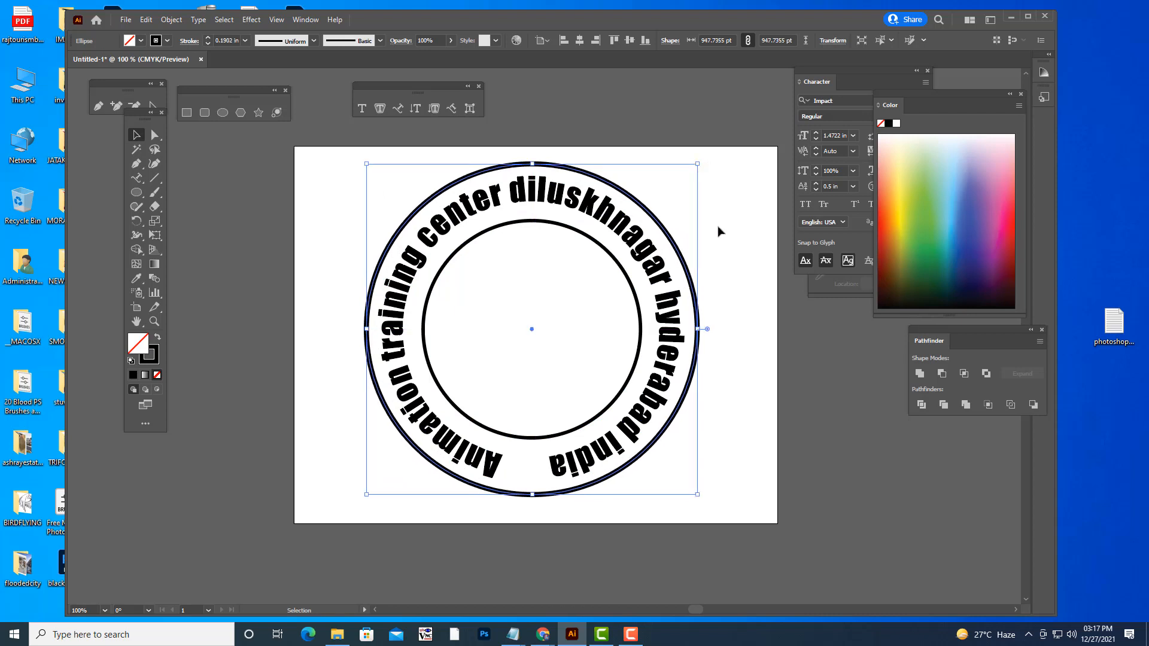
pyautogui.click(722, 233)
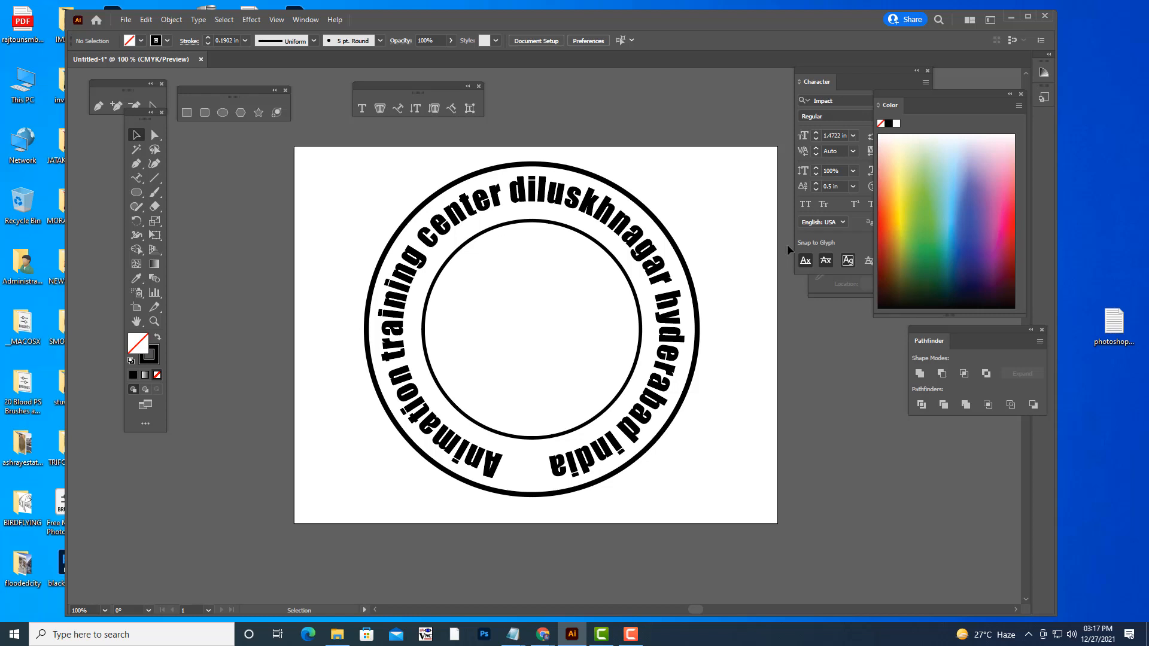
# - Create a 5-point star with radii of 25 pt and 50 pt near the artboard's upper-right corner and rotate it upright
pyautogui.click(532, 222)
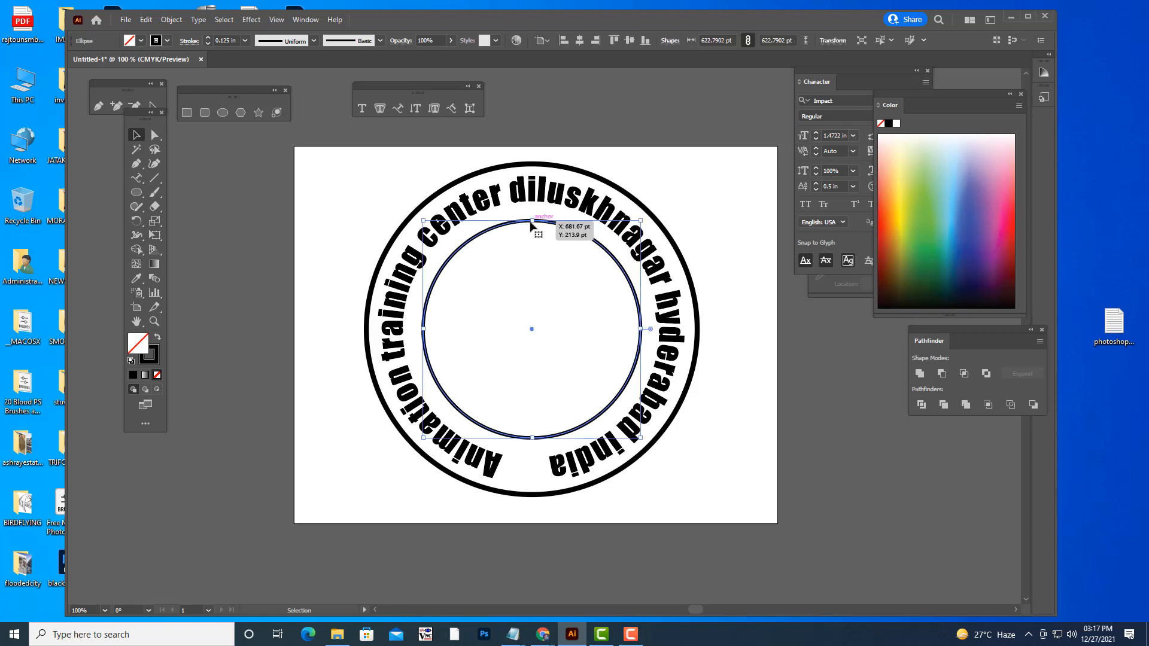
pyautogui.click(677, 142)
pyautogui.click(258, 113)
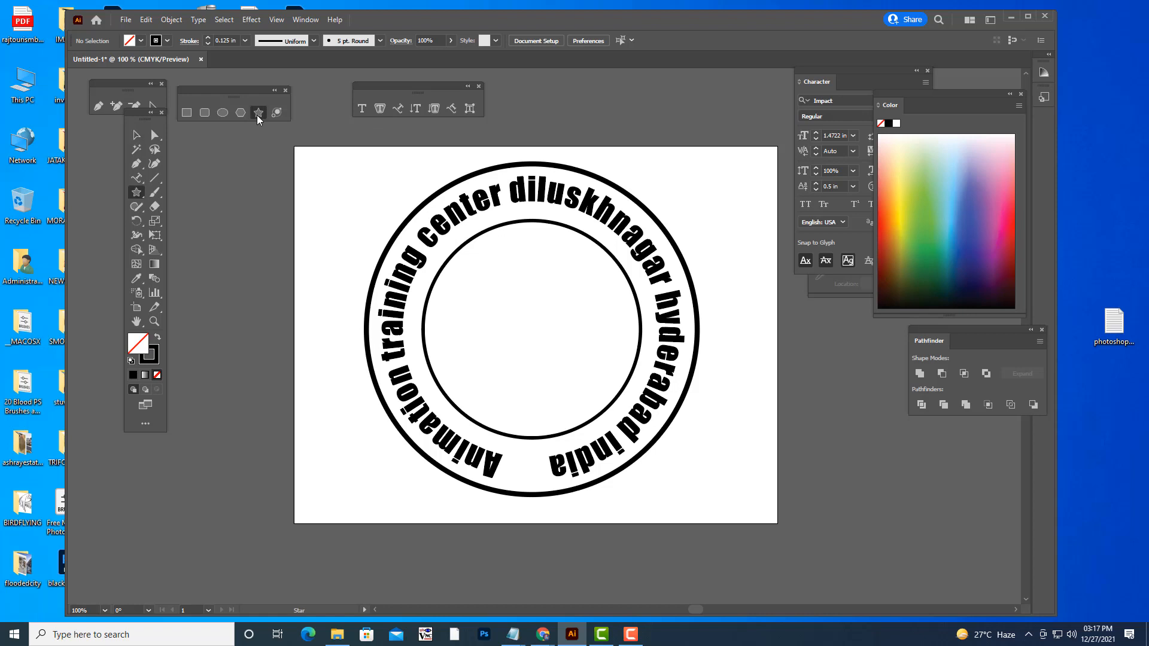
pyautogui.click(136, 135)
pyautogui.click(258, 113)
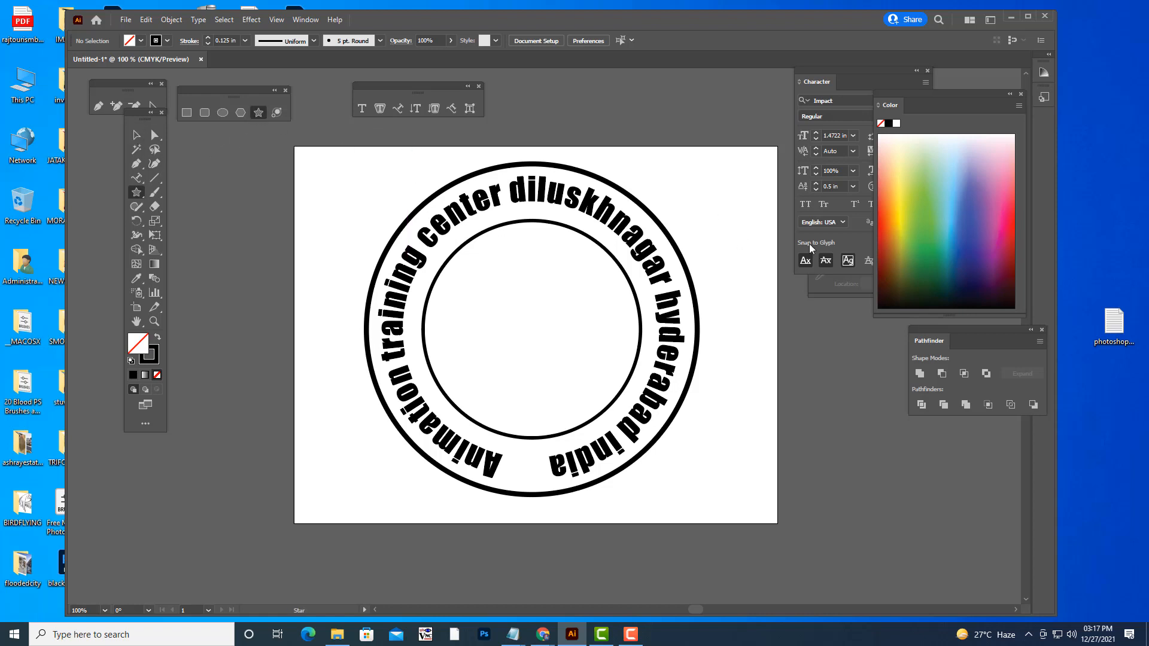
pyautogui.click(719, 189)
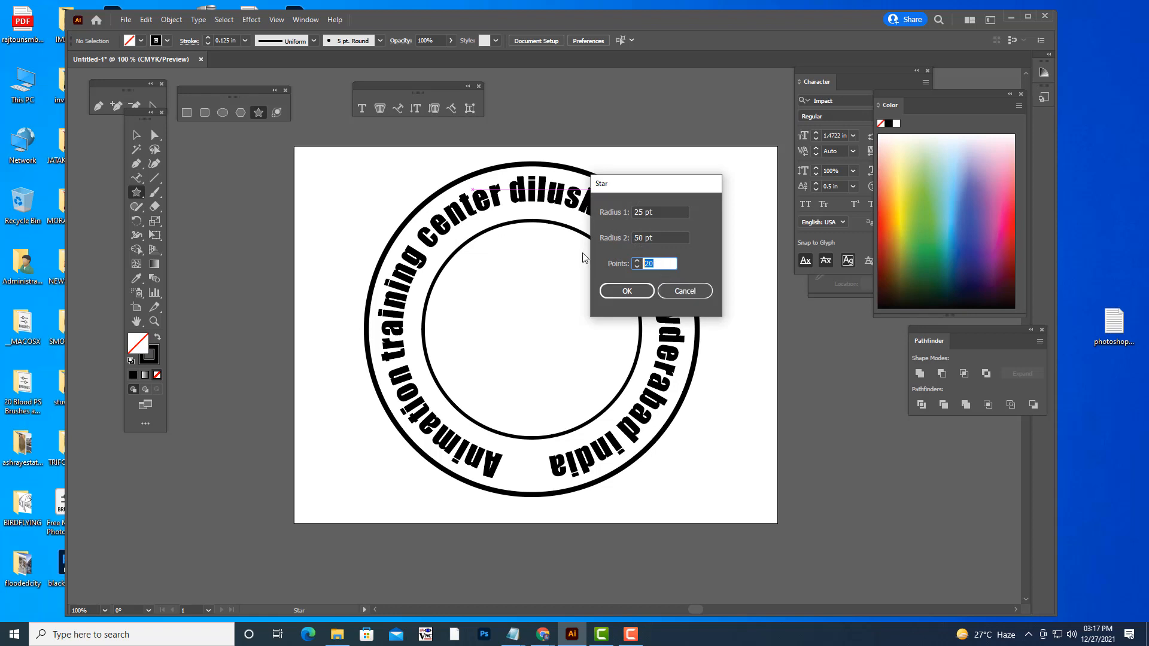
pyautogui.write('5')
pyautogui.click(634, 291)
pyautogui.press('v')
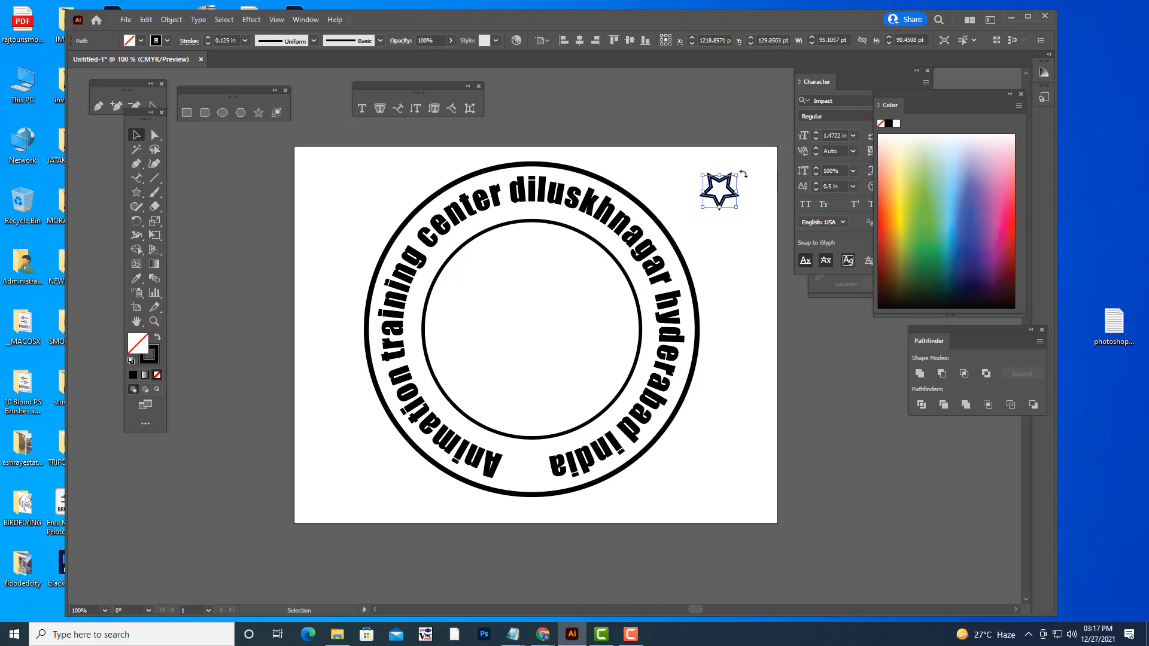
pyautogui.moveTo(743, 174); pyautogui.dragTo(747, 193)
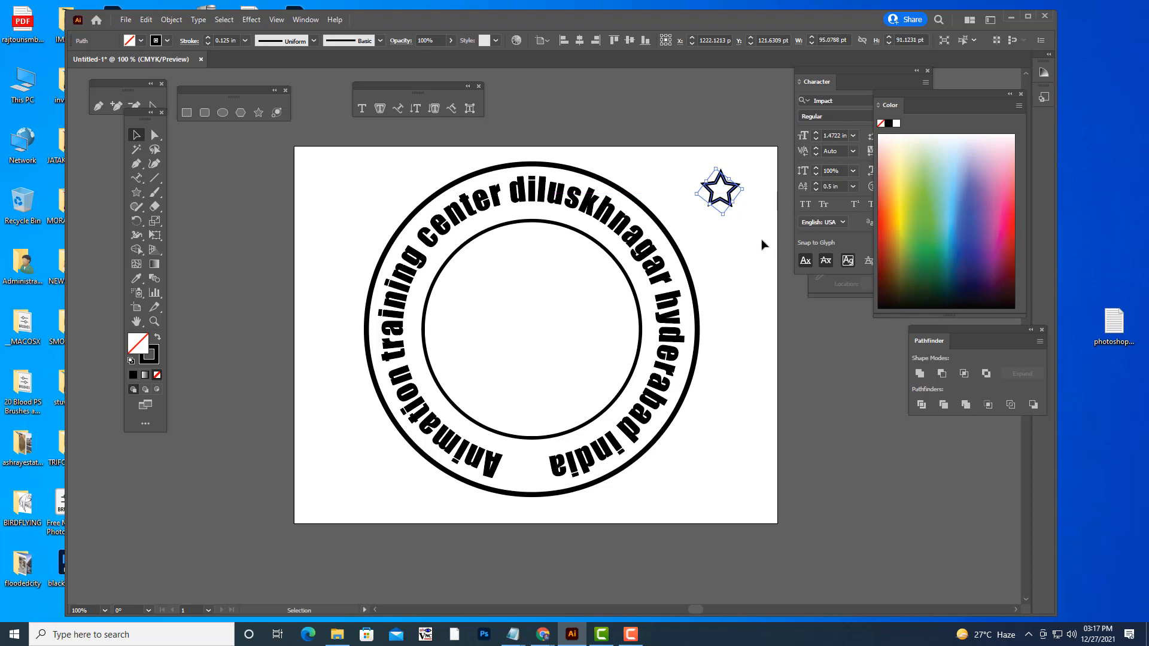
pyautogui.click(759, 243)
# - Fill the star with orange-red and remove its stroke
pyautogui.click(727, 203)
pyautogui.click(883, 204)
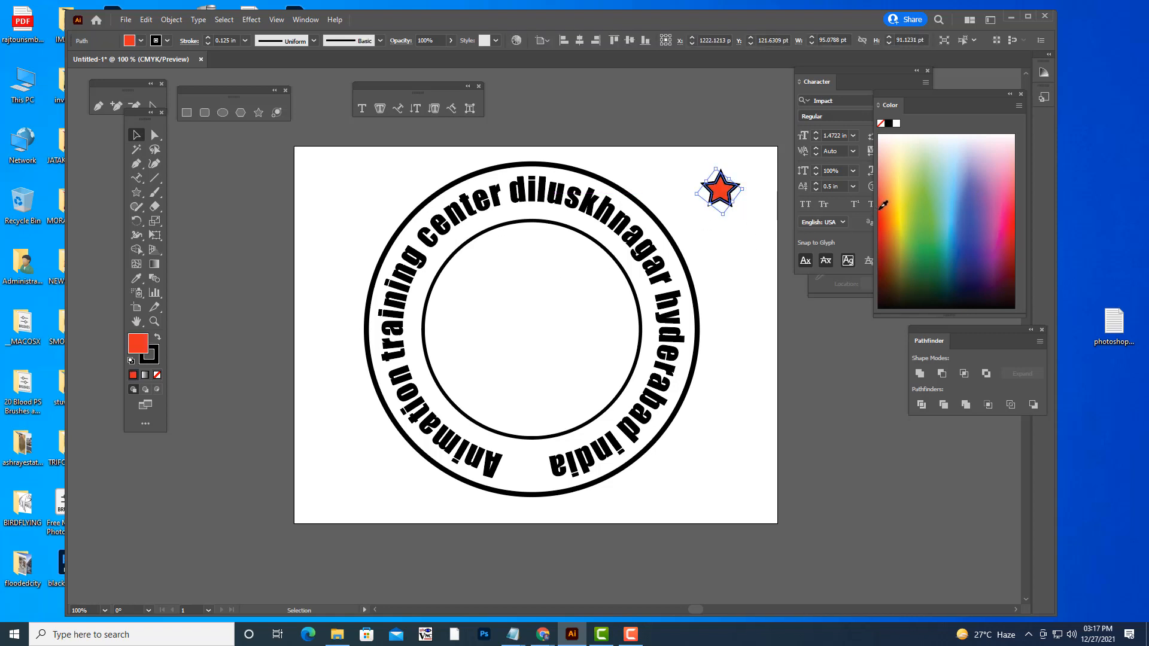
pyautogui.click(158, 375)
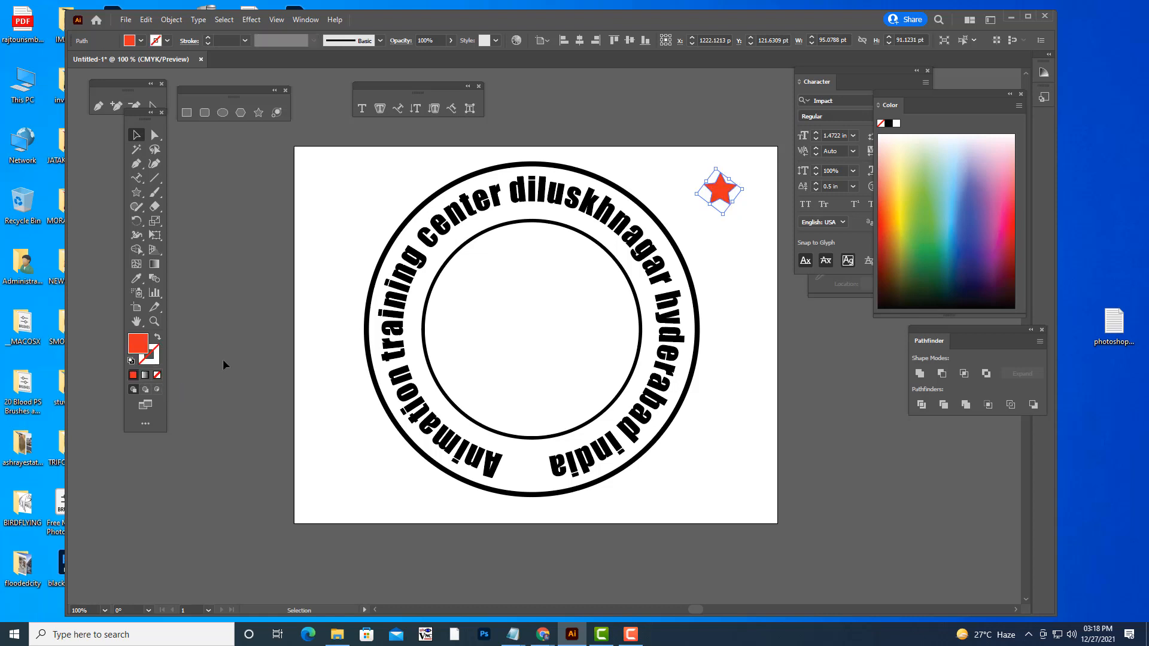
pyautogui.click(546, 290)
# - Place the star on the top of the inner circle, scaled down to about 64 by 61 pt, and nudge it up onto the line
pyautogui.moveTo(726, 191); pyautogui.dragTo(532, 227)
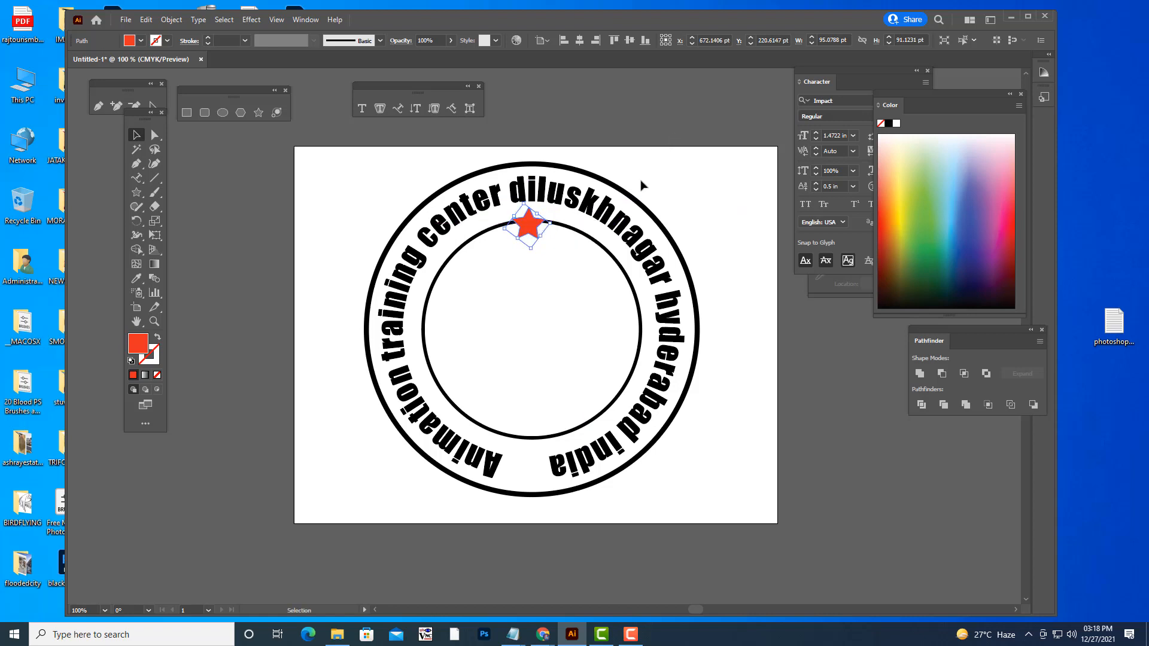
pyautogui.moveTo(551, 225); pyautogui.dragTo(543, 225)
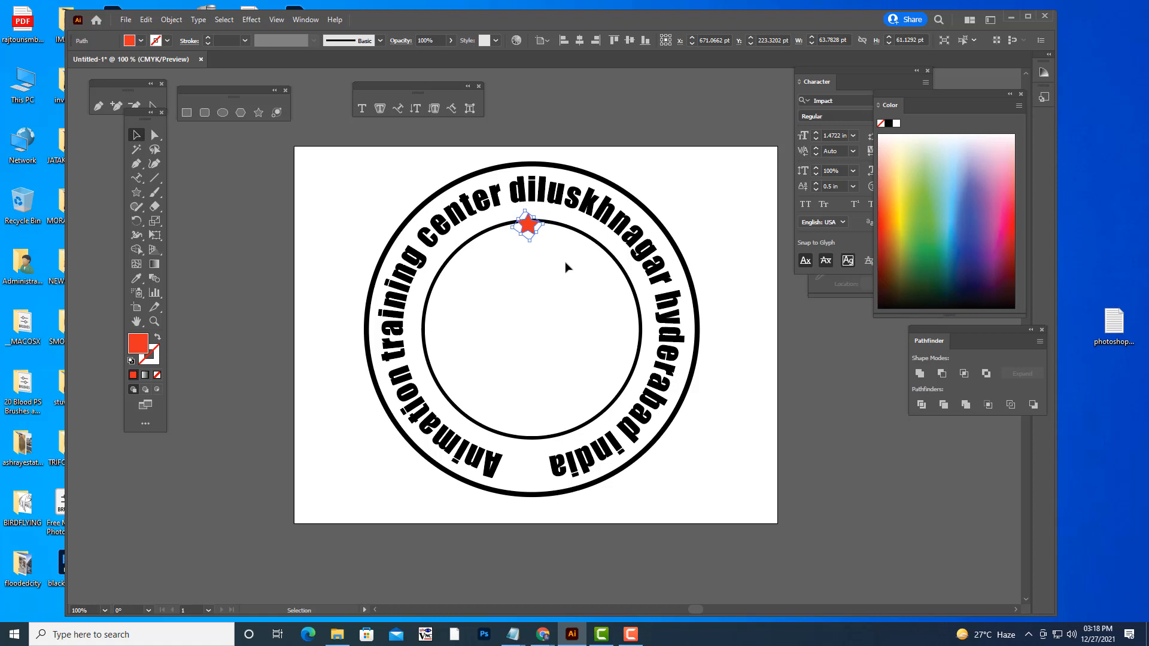
pyautogui.press('Up')
pyautogui.press('Up')
pyautogui.press('Up')
pyautogui.press('Up')
pyautogui.press('Up')
pyautogui.press('Up')
pyautogui.press('Up')
pyautogui.click(661, 174)
# - Copy the star to the bottom of the inner circle and snap the upper star onto the circle's top centre
pyautogui.click(529, 226)
pyautogui.moveTo(528, 226); pyautogui.dragTo(538, 441)
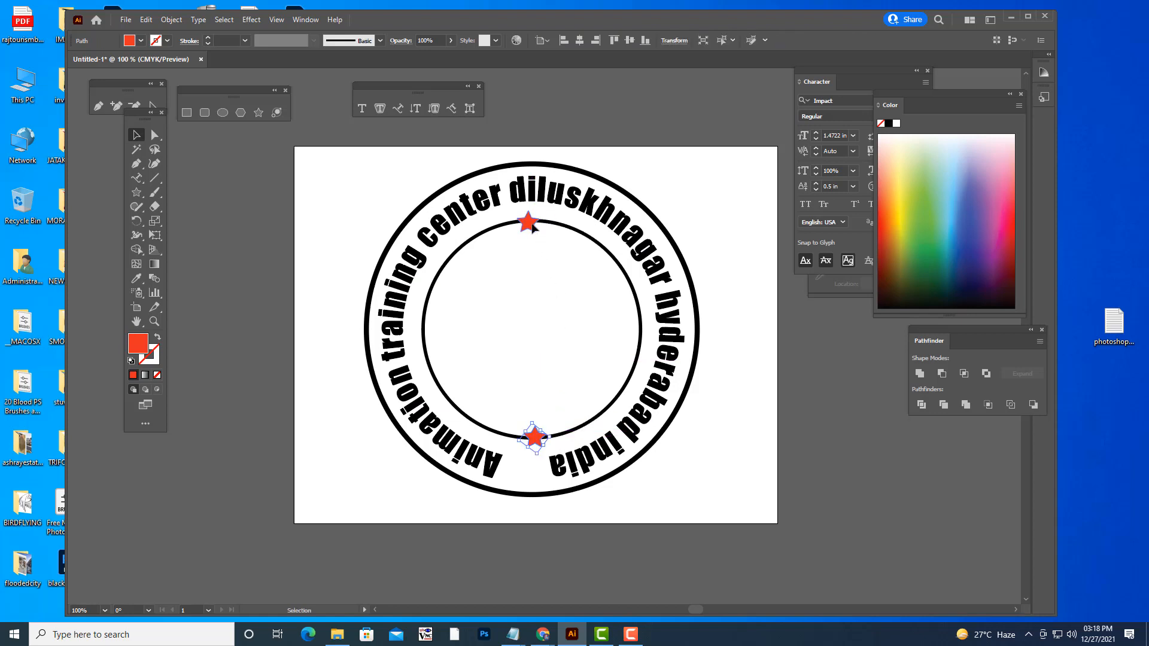
pyautogui.moveTo(528, 223); pyautogui.dragTo(532, 224)
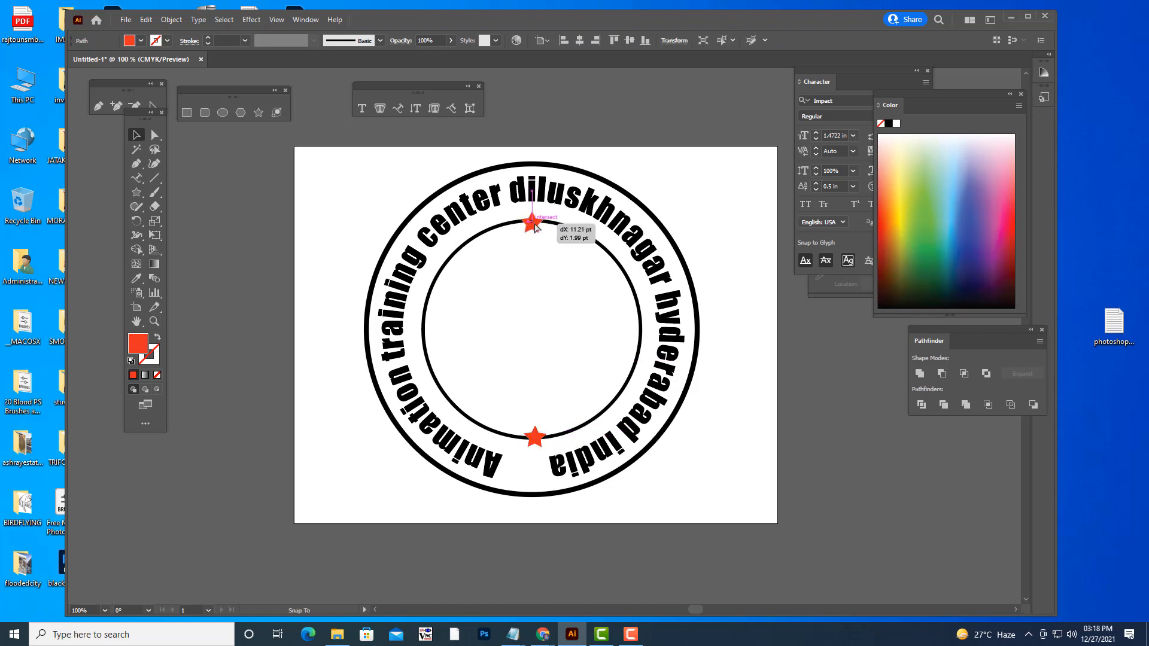
pyautogui.click(677, 210)
# - Select both stars and set the blend options to Specified Steps with 25 steps
pyautogui.click(530, 225)
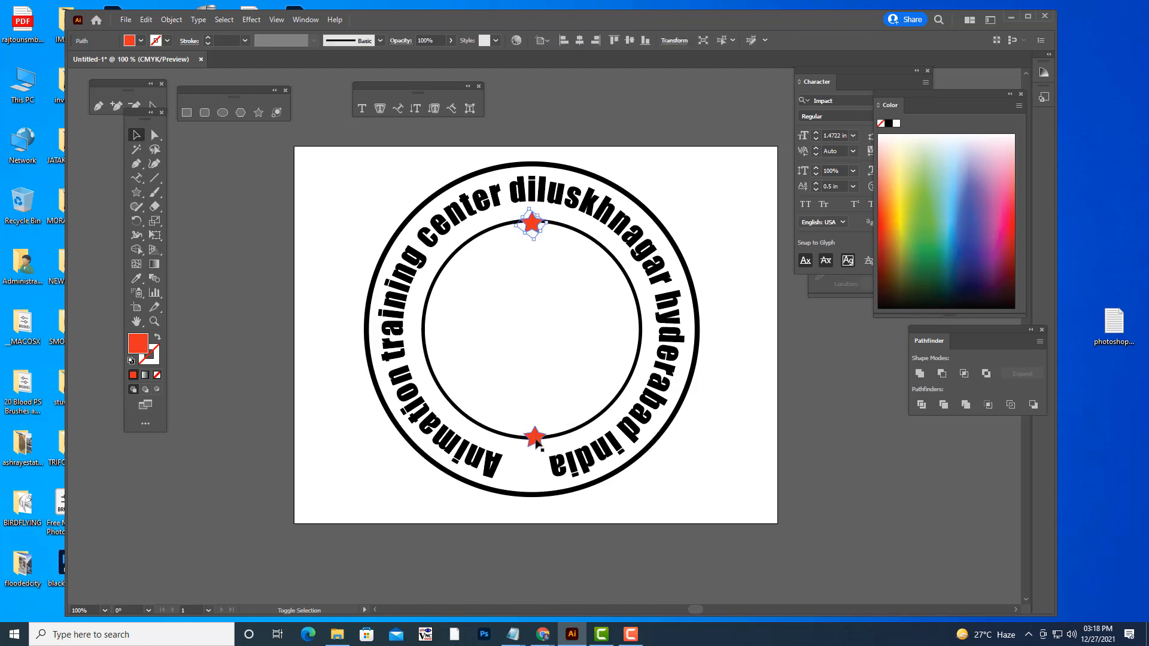
pyautogui.keyDown('shift'); pyautogui.click(535, 437); pyautogui.keyUp('shift')
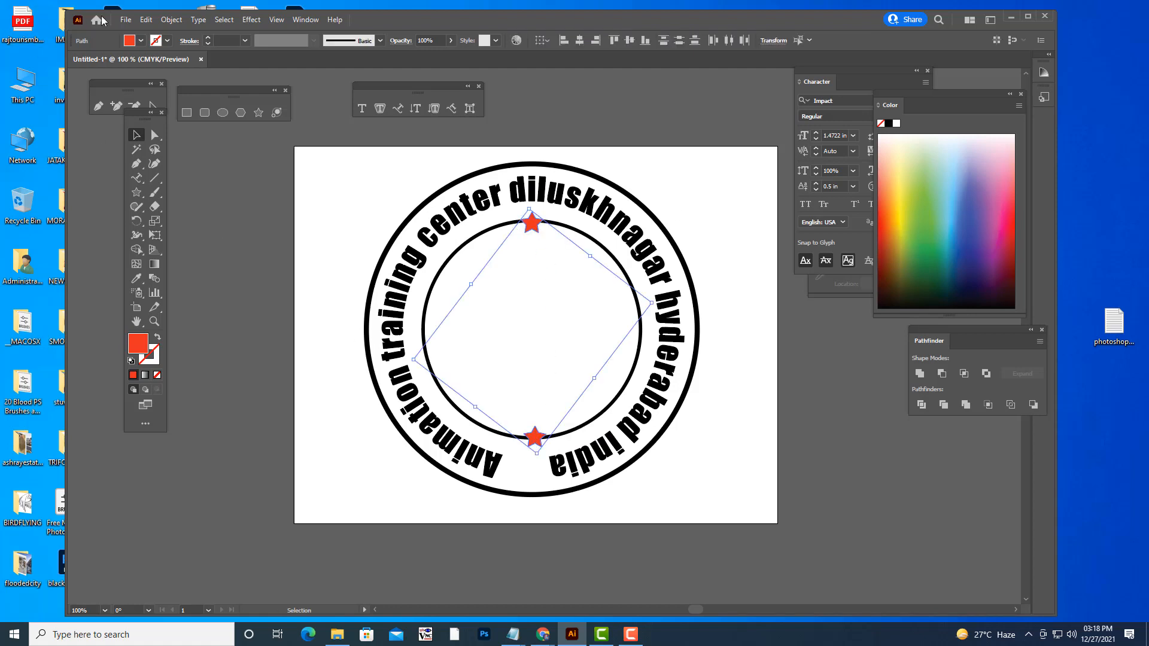
pyautogui.click(171, 20)
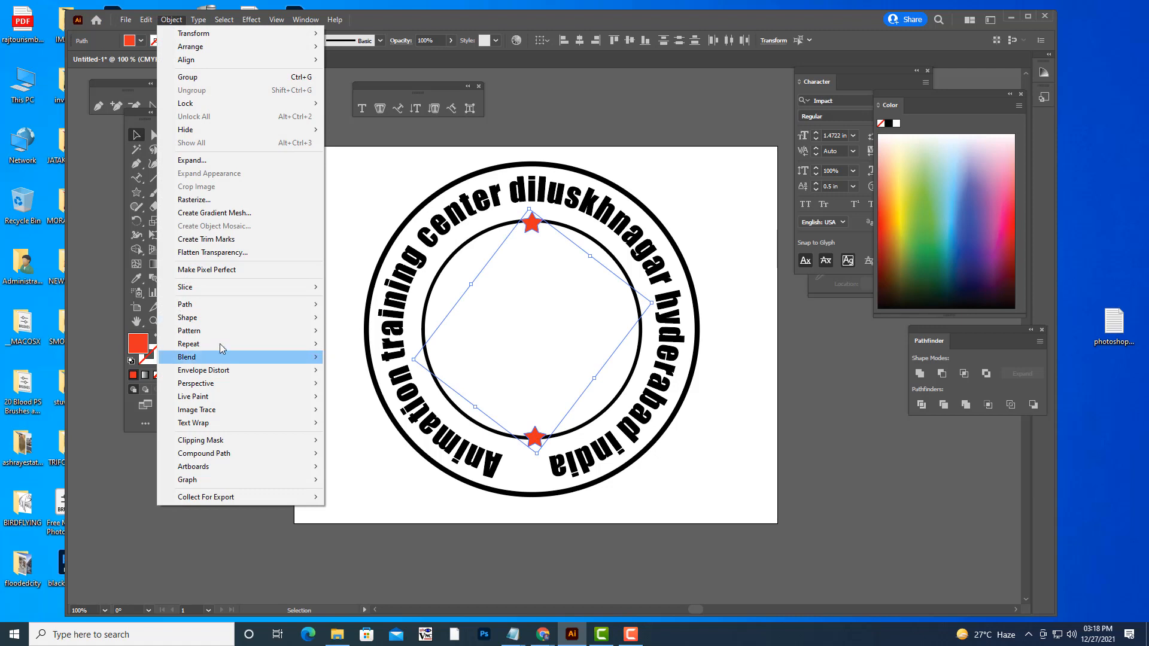
pyautogui.moveTo(214, 361)
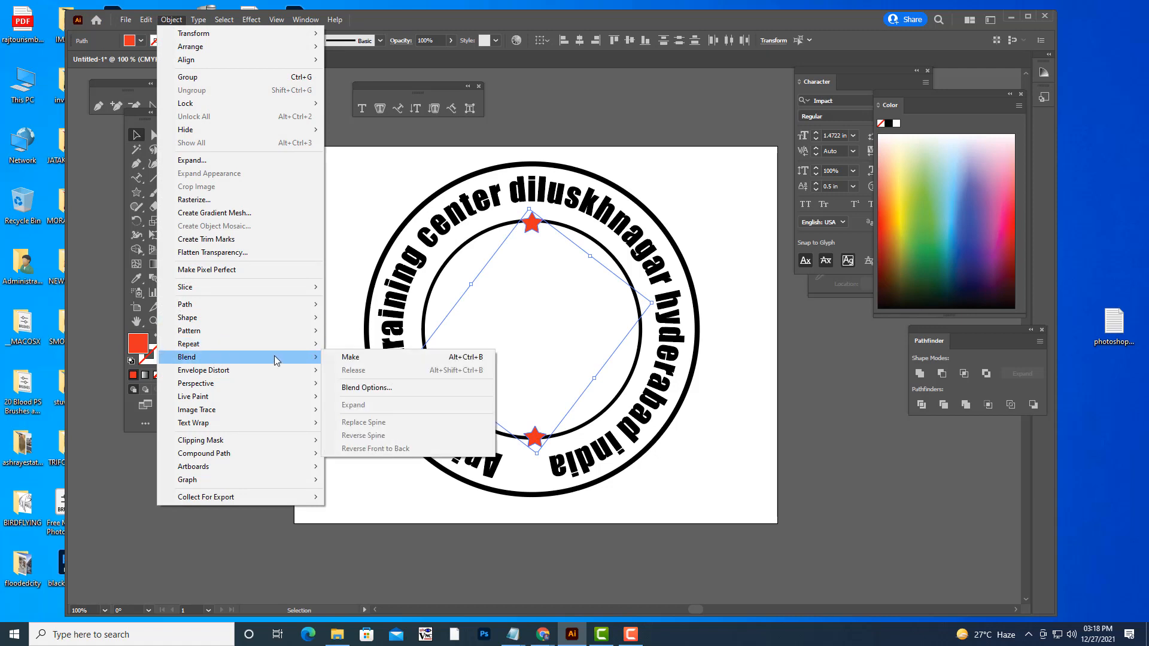
pyautogui.click(381, 387)
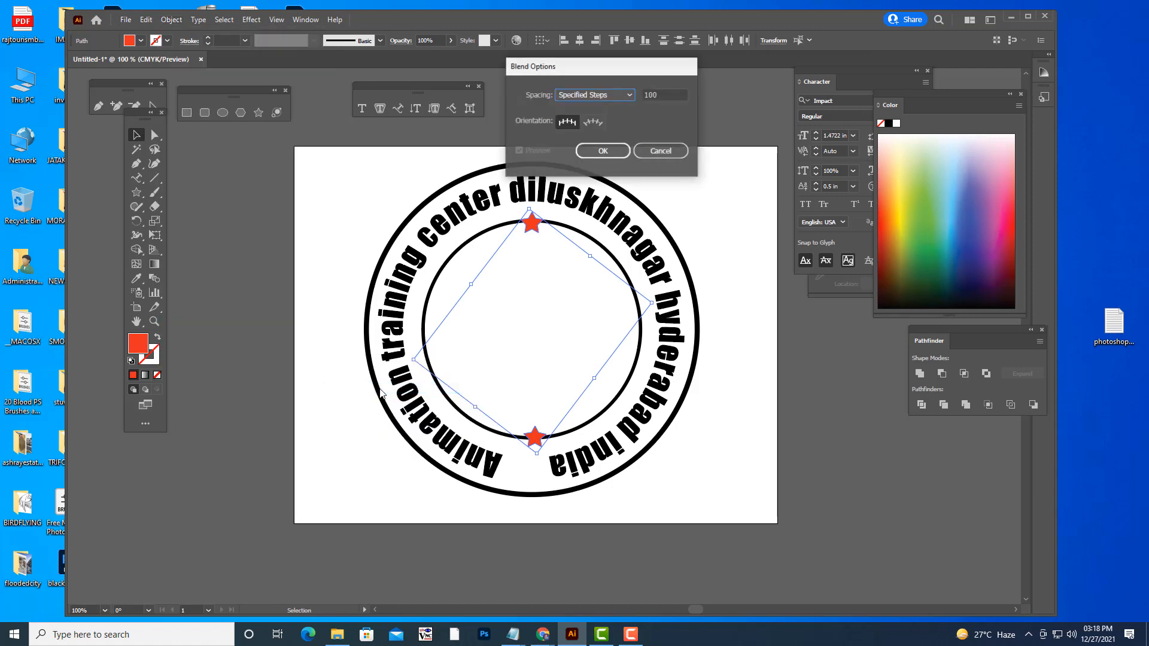
pyautogui.doubleClick(667, 95)
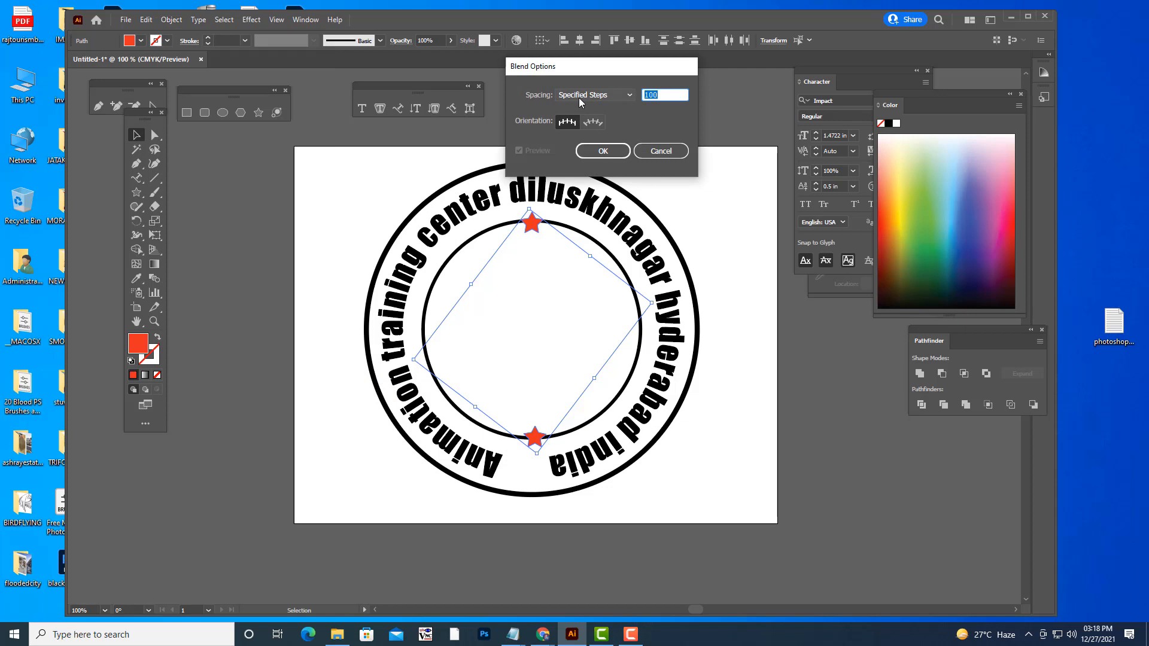
pyautogui.write('25')
pyautogui.moveTo(652, 67); pyautogui.dragTo(686, 55)
pyautogui.click(636, 138)
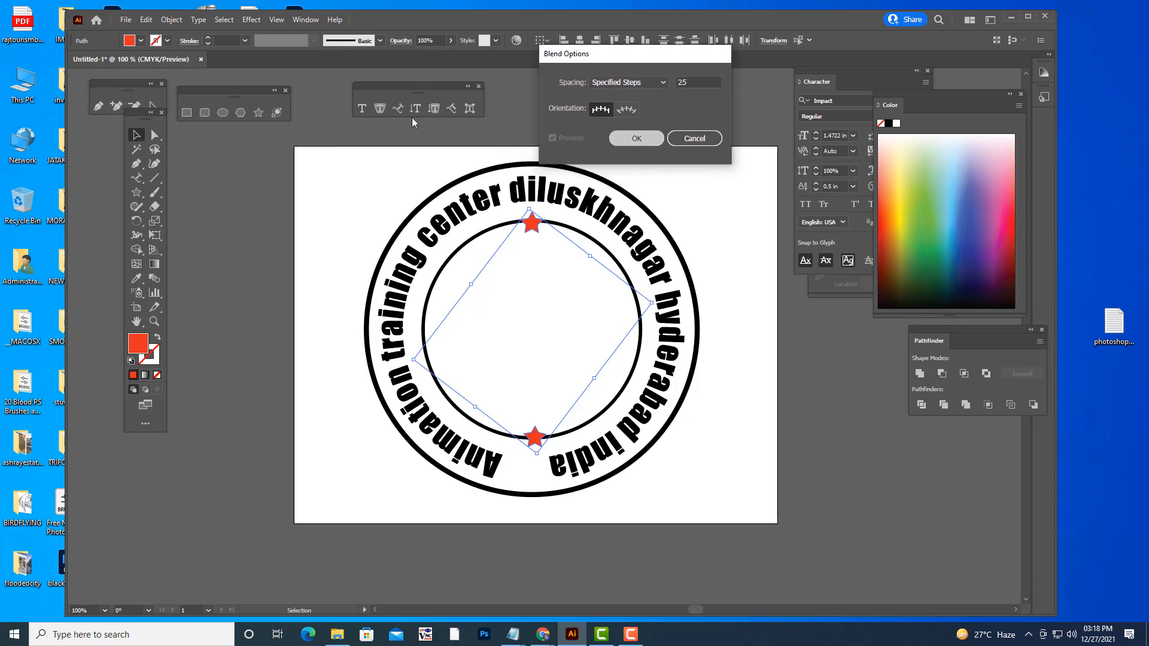
# - Make a blend between the upper and lower stars
pyautogui.click(172, 21)
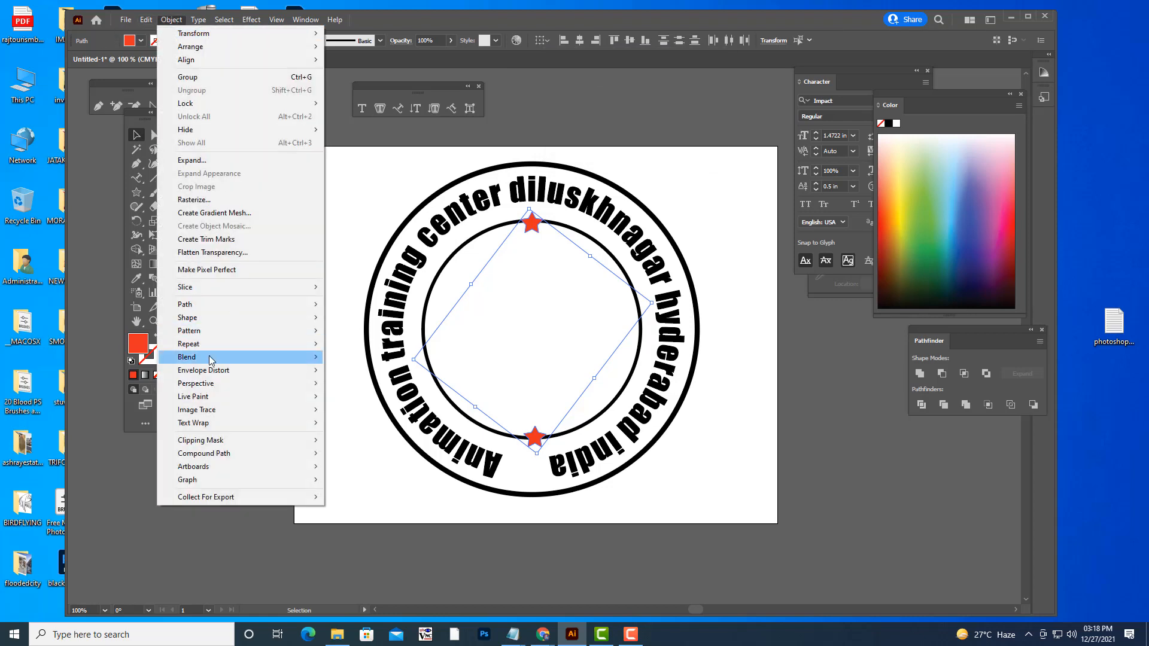
pyautogui.moveTo(210, 359)
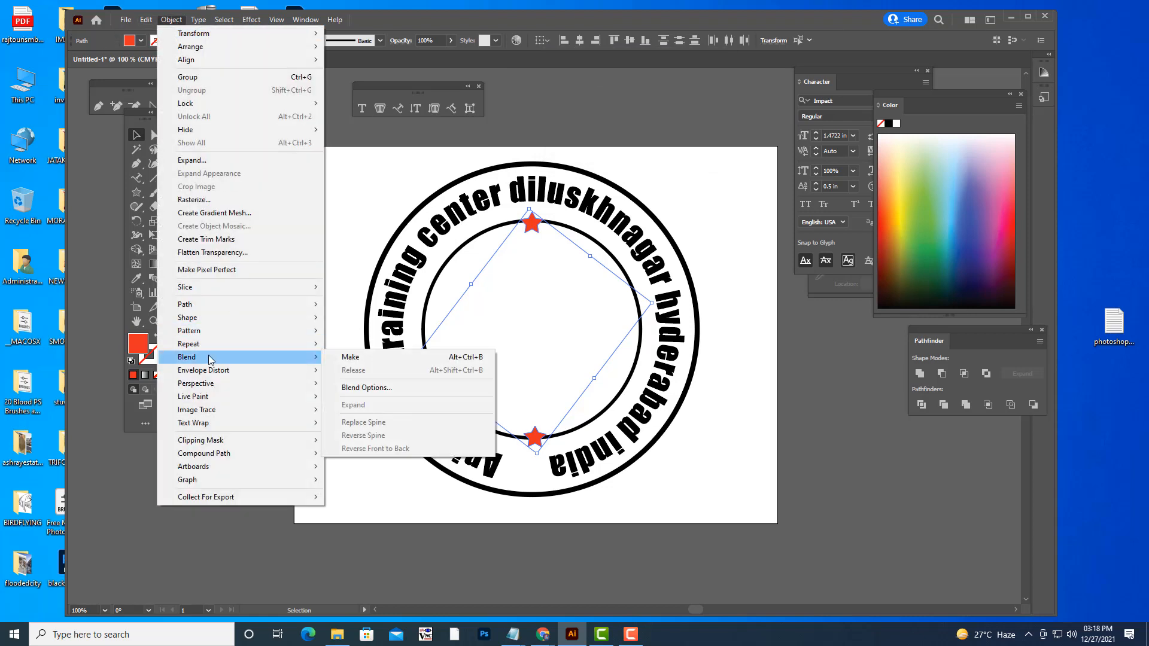
pyautogui.click(386, 358)
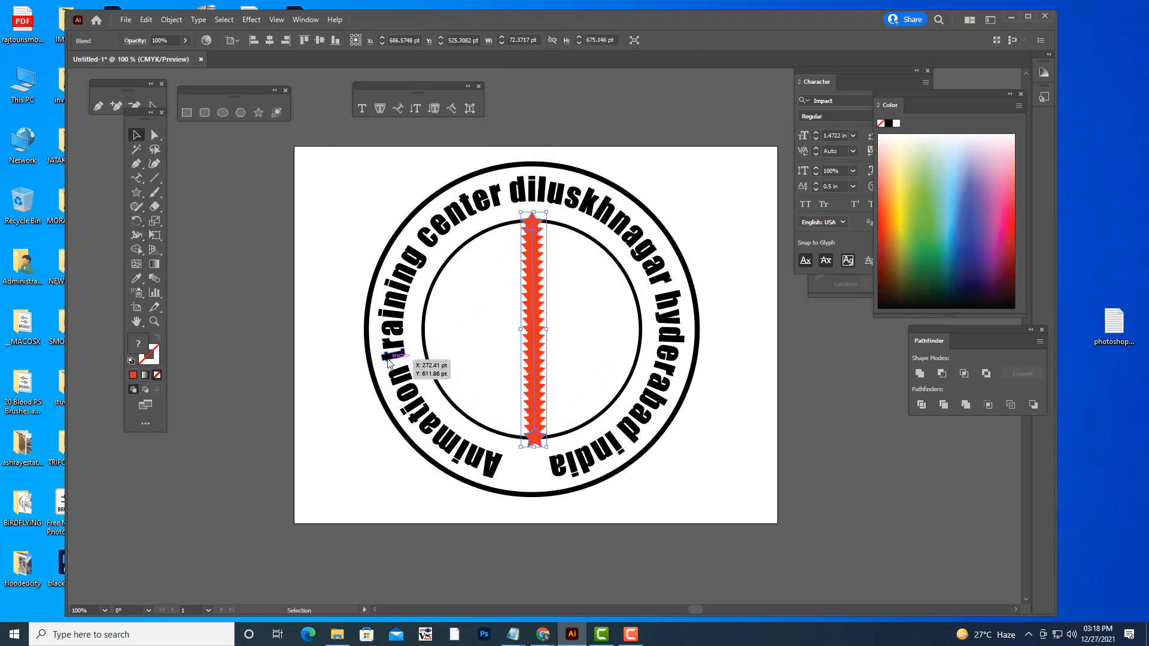
# - Select the star blend together with the inner circle and replace the blend's spine with the circle
pyautogui.keyDown('shift'); pyautogui.click(623, 274); pyautogui.keyUp('shift')
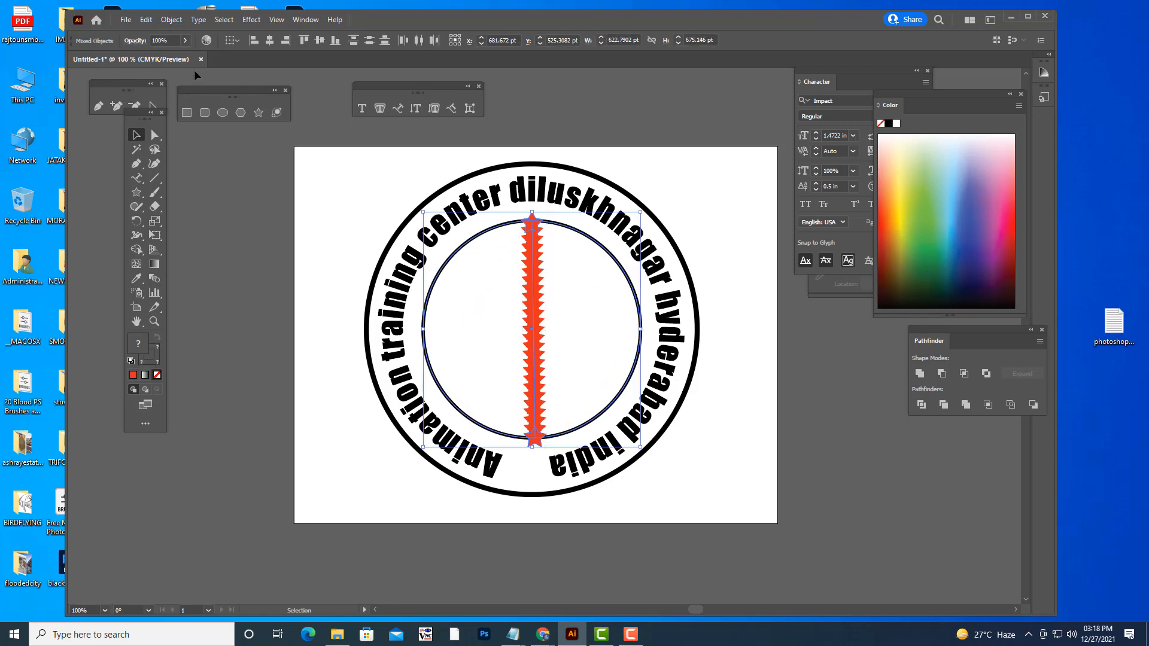
pyautogui.click(167, 19)
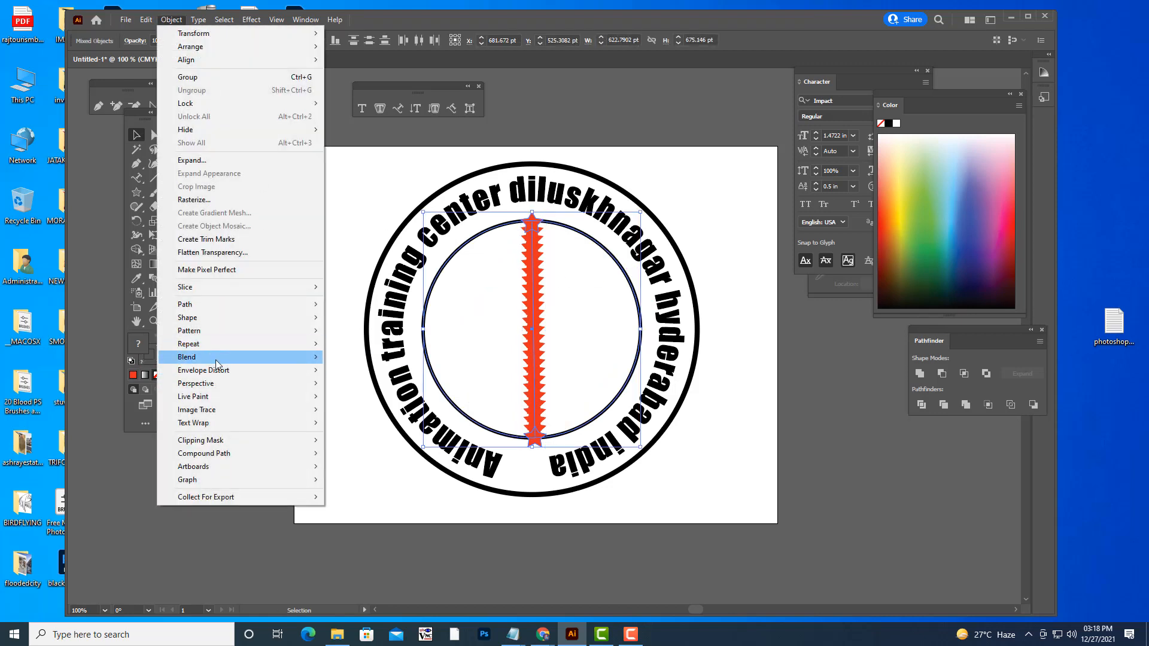
pyautogui.moveTo(216, 363)
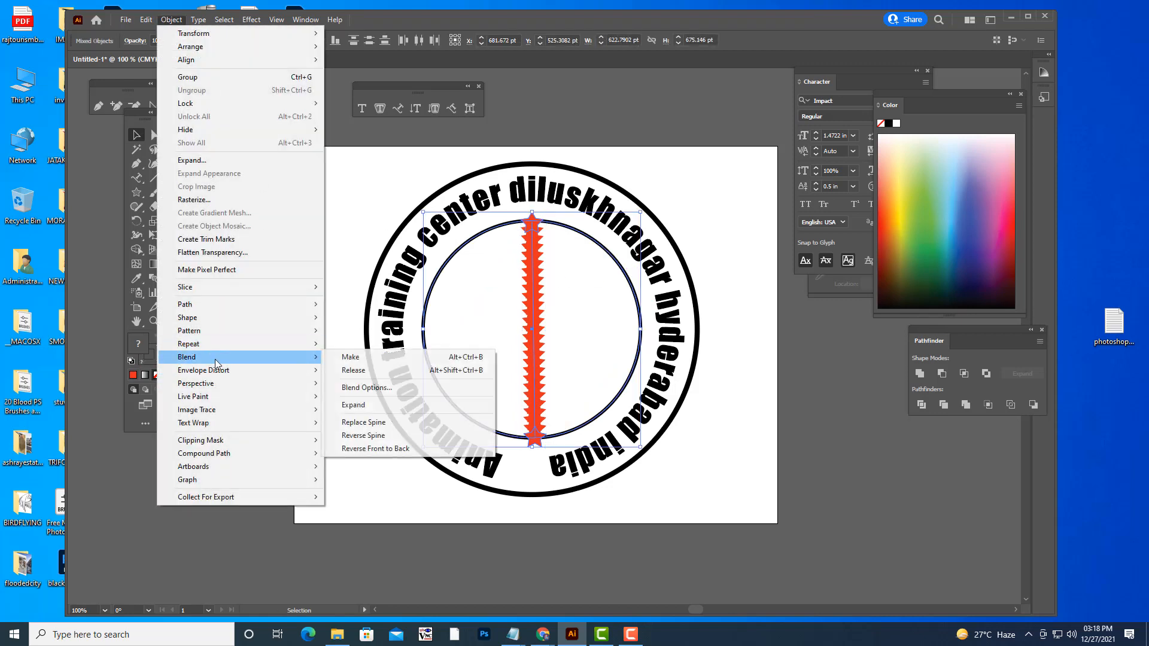
pyautogui.click(383, 423)
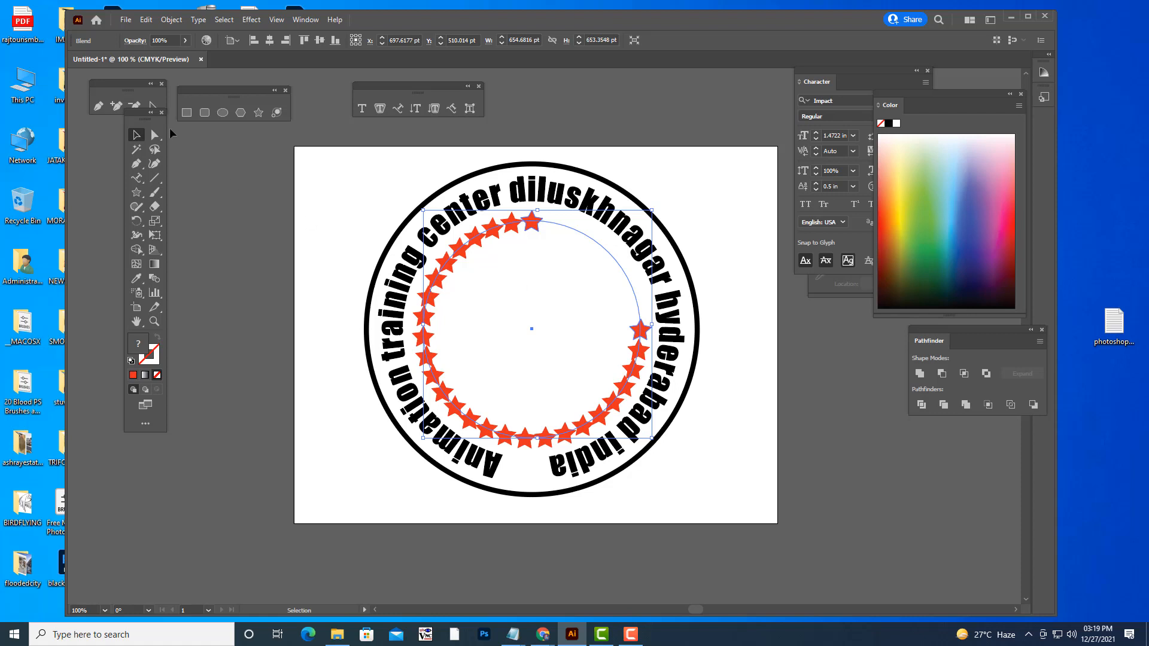
# - Add an anchor point to the blend's circular spine on its open upper-right arc to spread the stars around the full circle
pyautogui.click(117, 107)
pyautogui.click(646, 302)
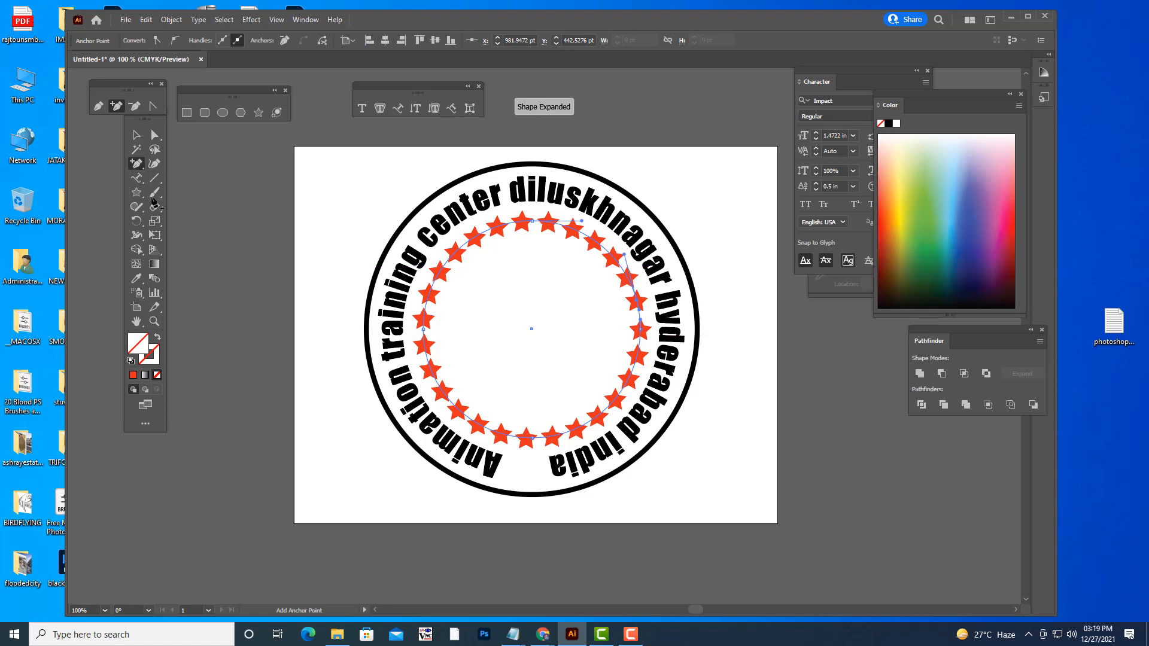
pyautogui.click(136, 135)
pyautogui.click(276, 204)
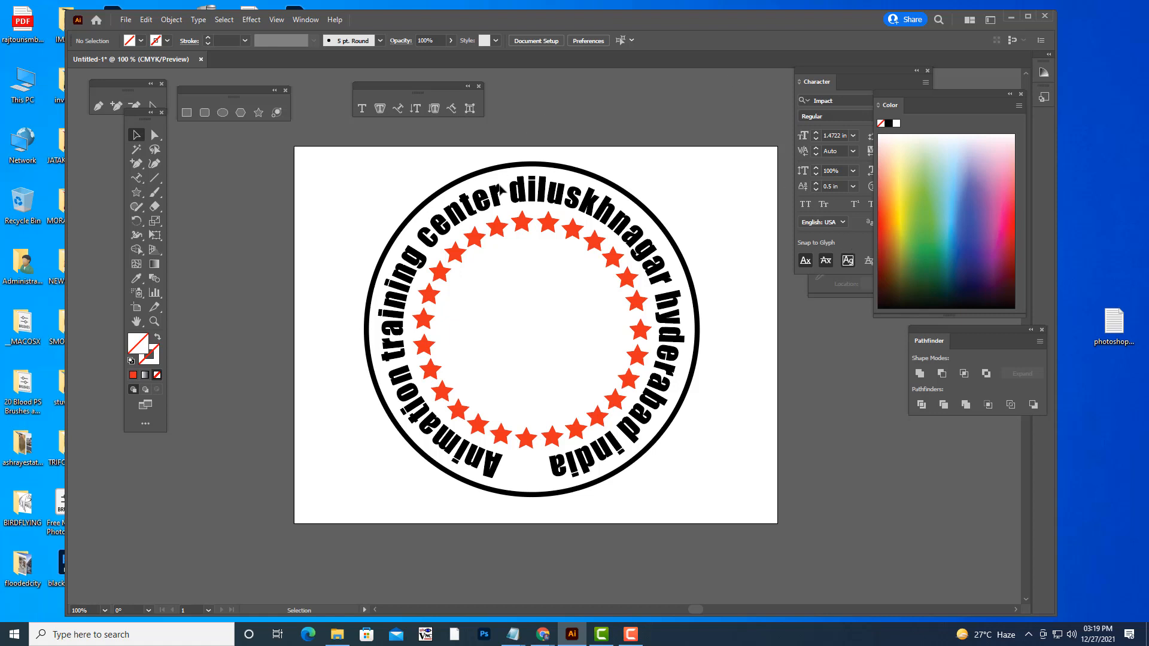
# - Expand the circular star blend with Object and Fill enabled
pyautogui.click(547, 222)
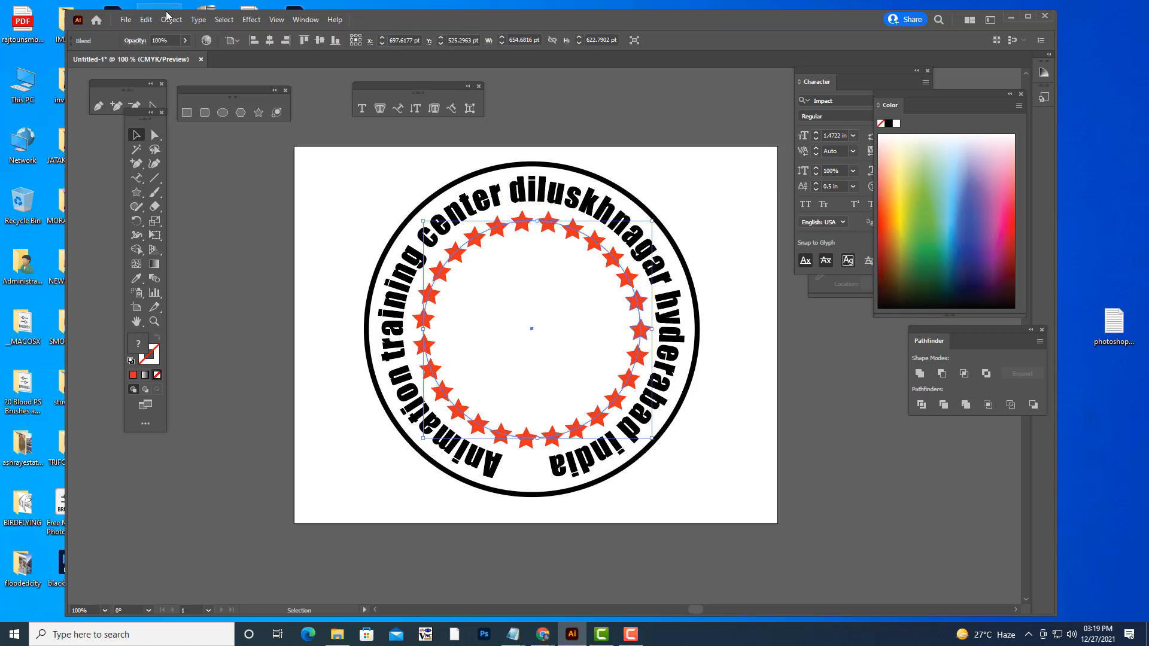
pyautogui.click(170, 19)
pyautogui.click(186, 159)
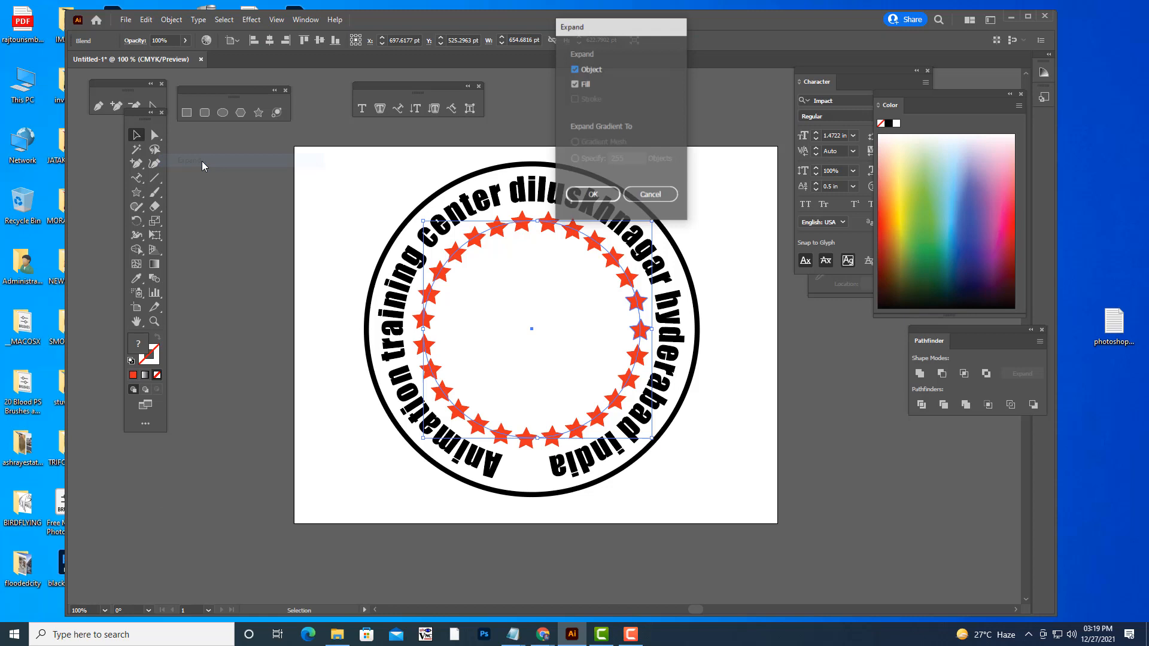
pyautogui.click(595, 198)
pyautogui.click(766, 211)
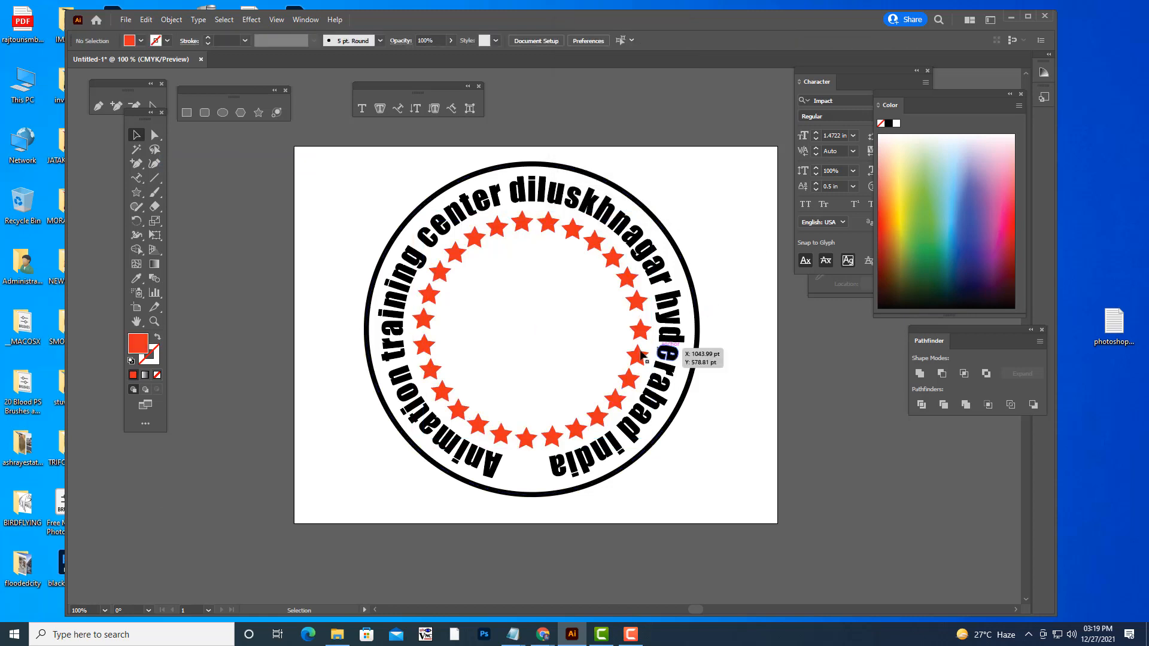
# - Scale the ring of stars down about its centre to about 645 by 643 pt
pyautogui.click(627, 278)
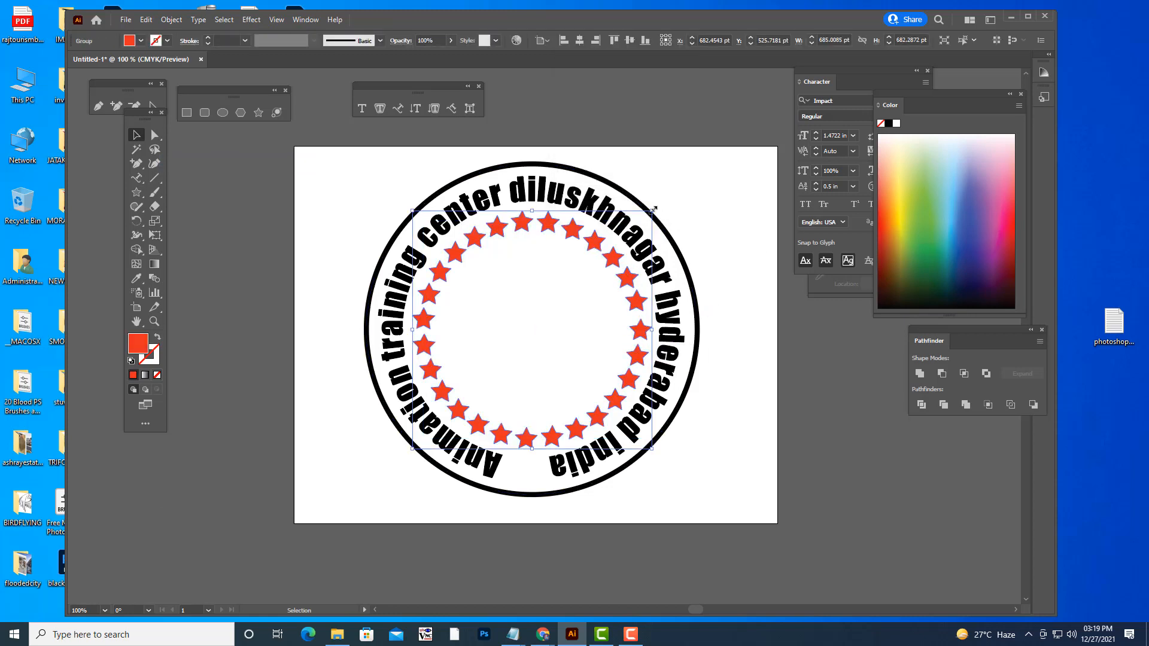
pyautogui.moveTo(651, 211); pyautogui.dragTo(644, 218)
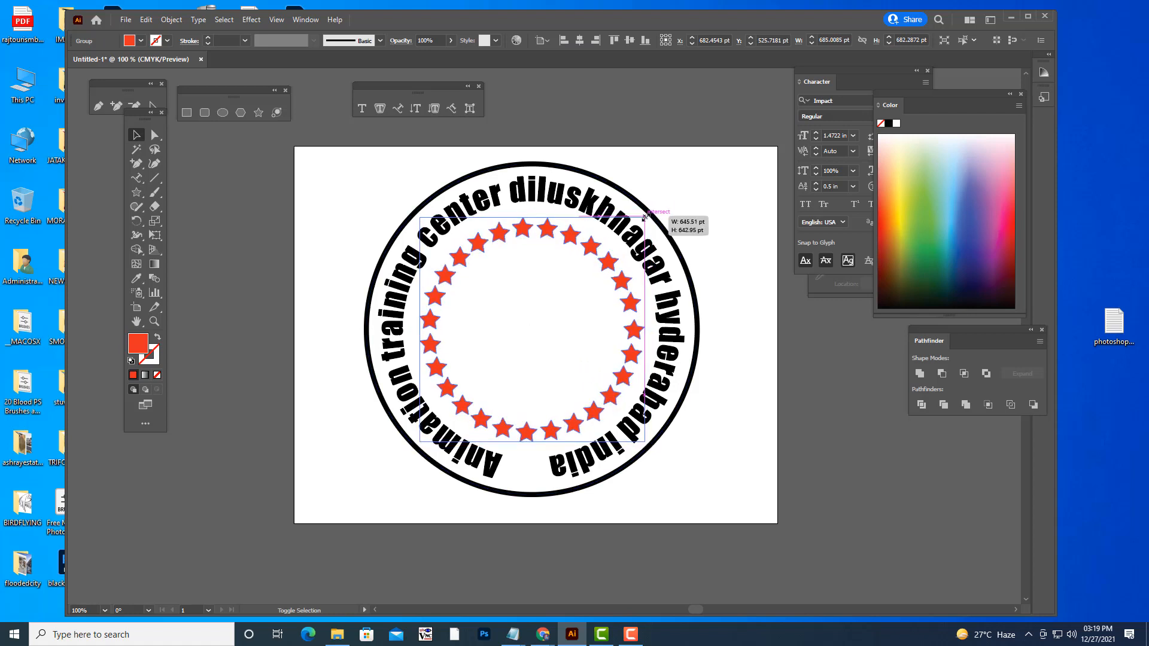
pyautogui.click(740, 235)
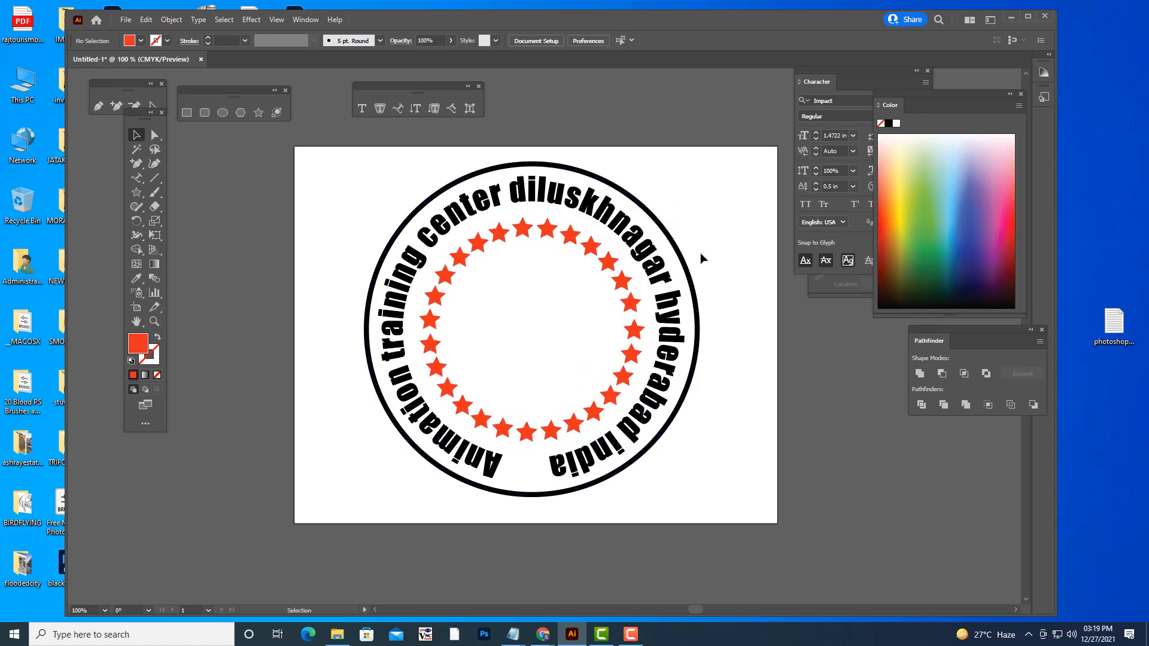
# - Make a concentric copy of the outer circle scaled to about 680 pt, between the text and the stars
pyautogui.click(684, 259)
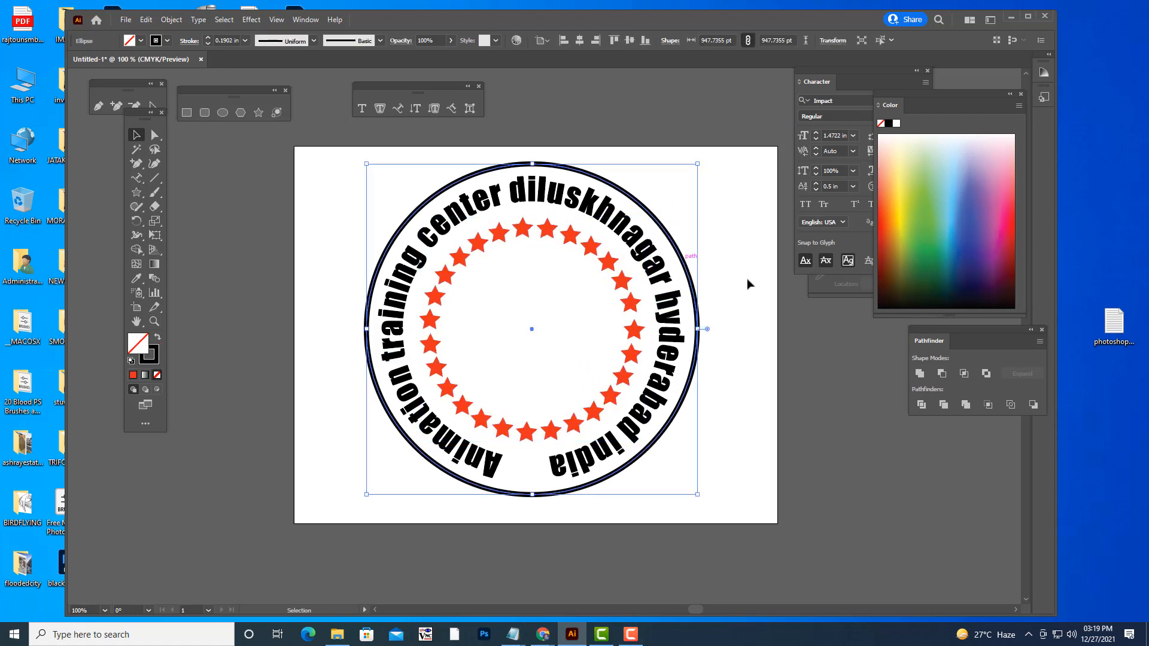
pyautogui.press('a')
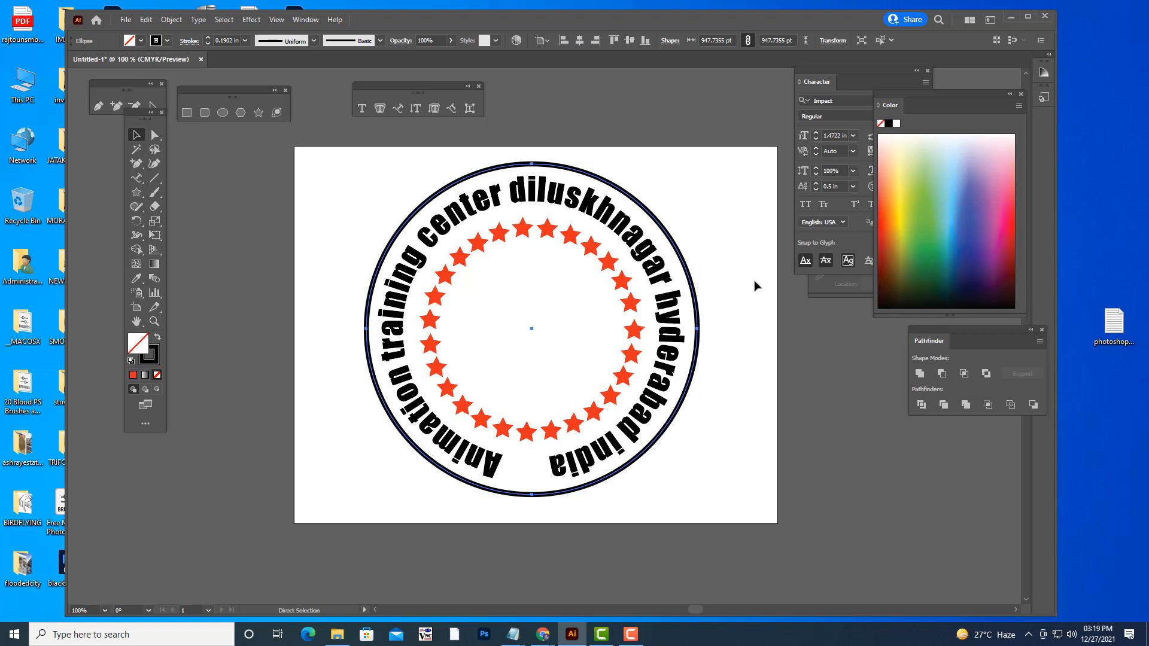
pyautogui.press('v')
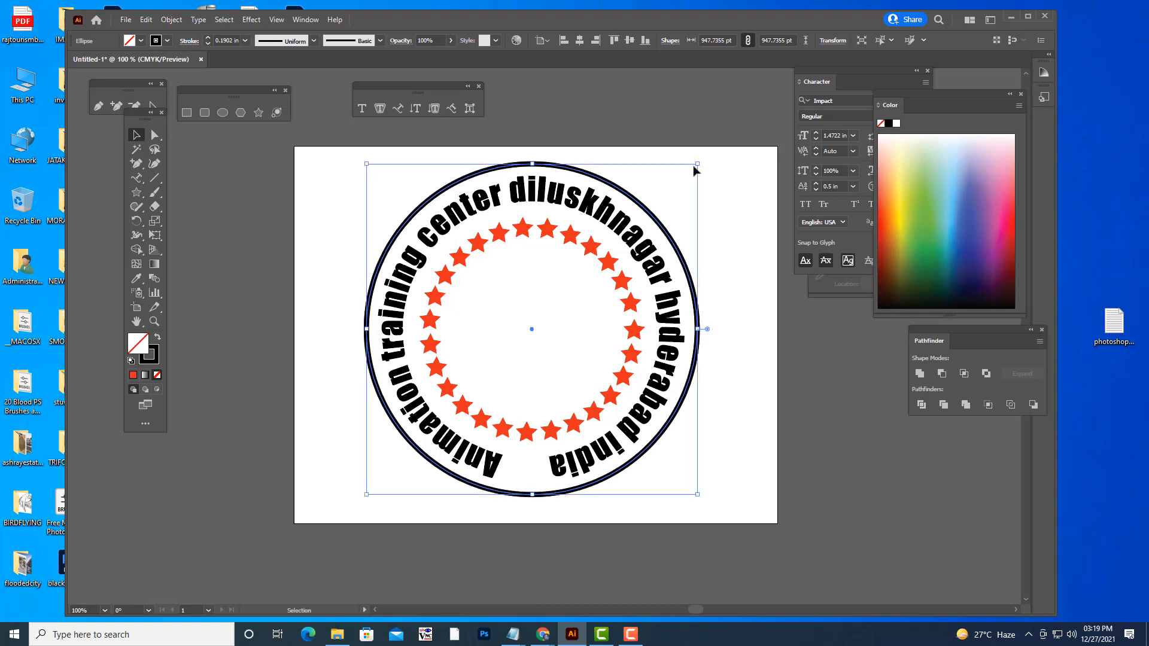
pyautogui.moveTo(696, 163); pyautogui.dragTo(650, 211)
pyautogui.click(740, 225)
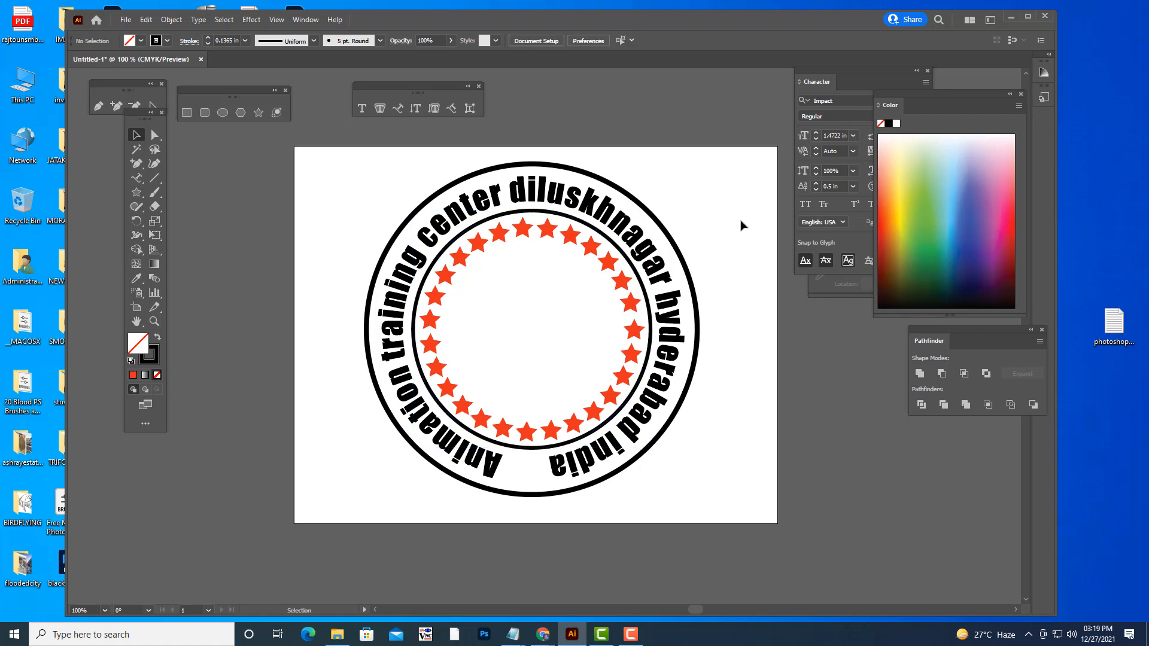
# - Make a smaller concentric copy of the 680 pt circle just inside the ring of stars
pyautogui.click(645, 293)
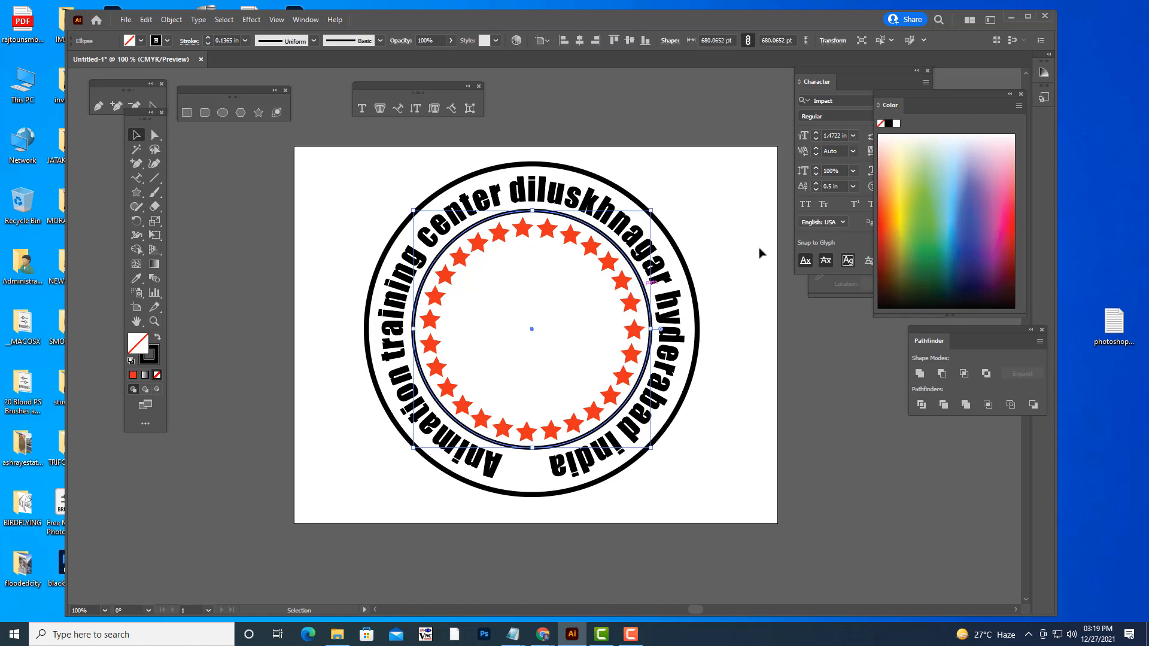
pyautogui.moveTo(652, 207); pyautogui.dragTo(618, 244)
pyautogui.click(711, 224)
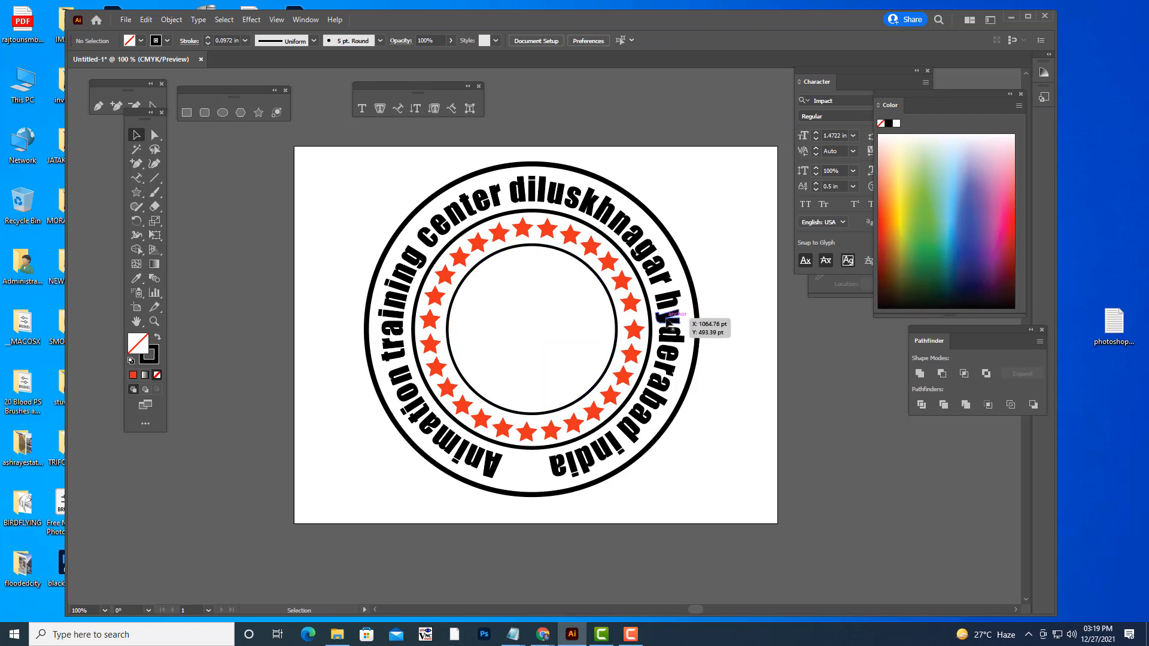
# - Rotate the circular text group slightly counterclockwise to centre the gap between its first and last words at the emblem's bottom
pyautogui.click(692, 312)
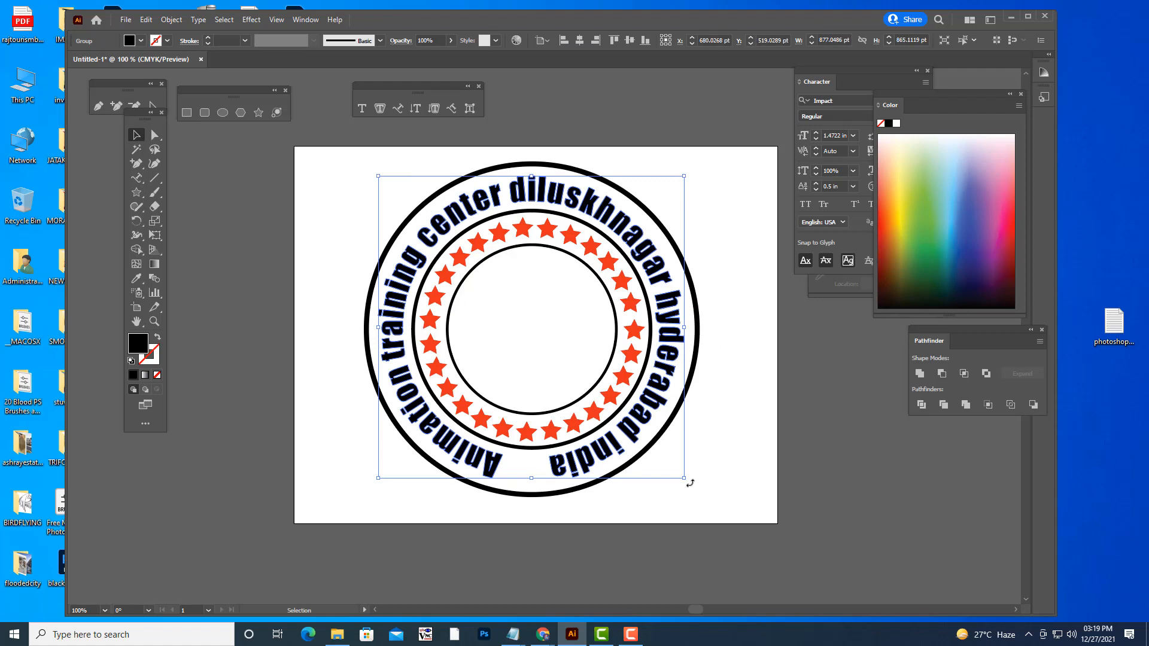
pyautogui.moveTo(690, 482); pyautogui.dragTo(703, 472)
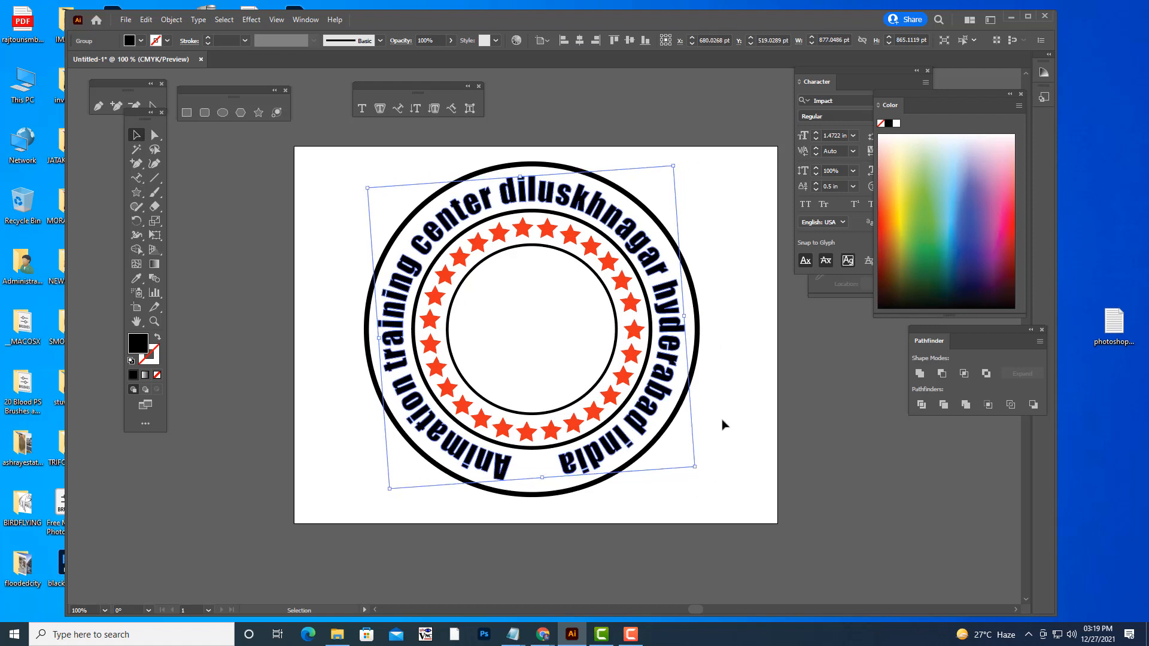
pyautogui.click(728, 415)
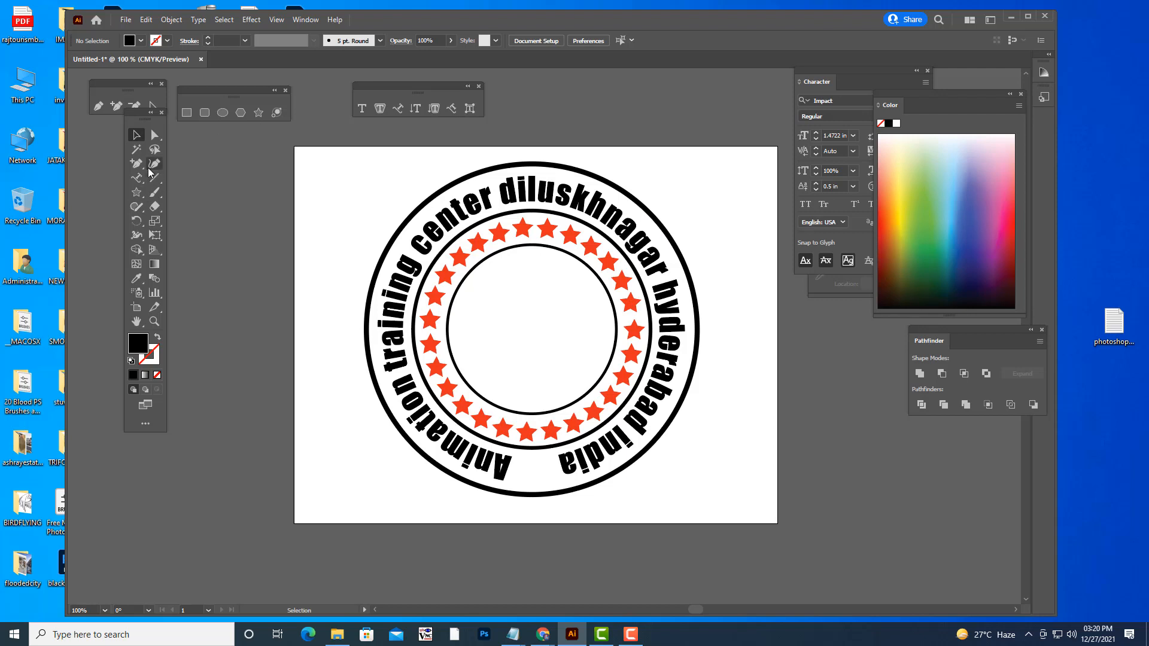
# - Draw a small closed black heart with the Pen tool in the artboard's empty upper-right corner
pyautogui.click(98, 106)
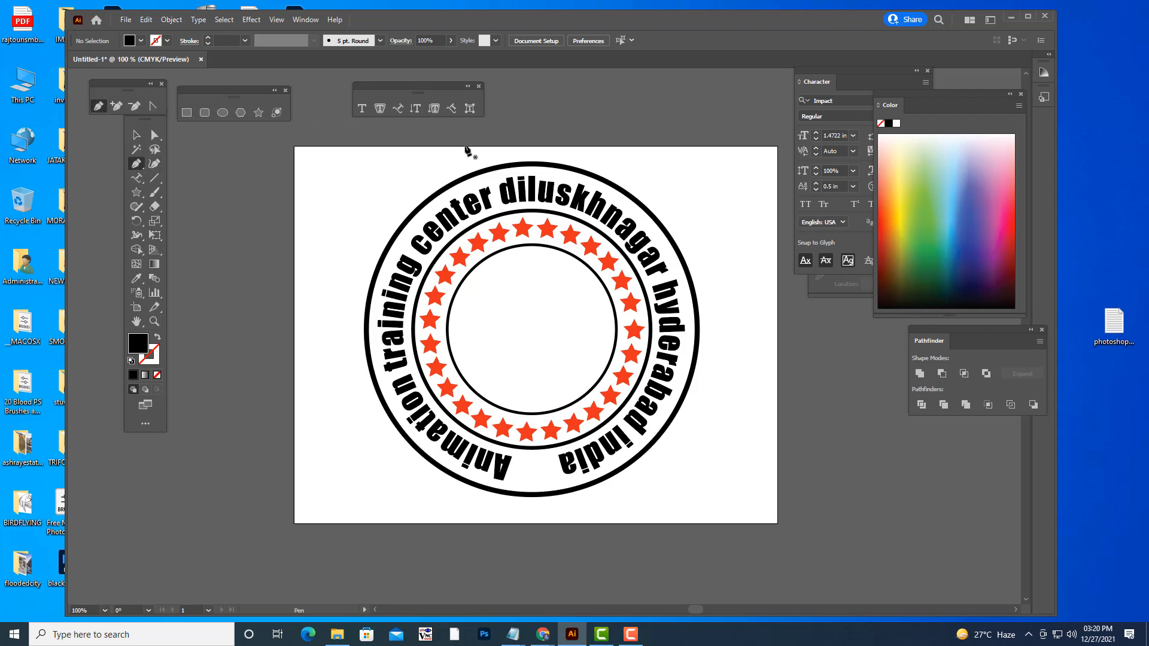
pyautogui.moveTo(729, 214); pyautogui.dragTo(738, 192)
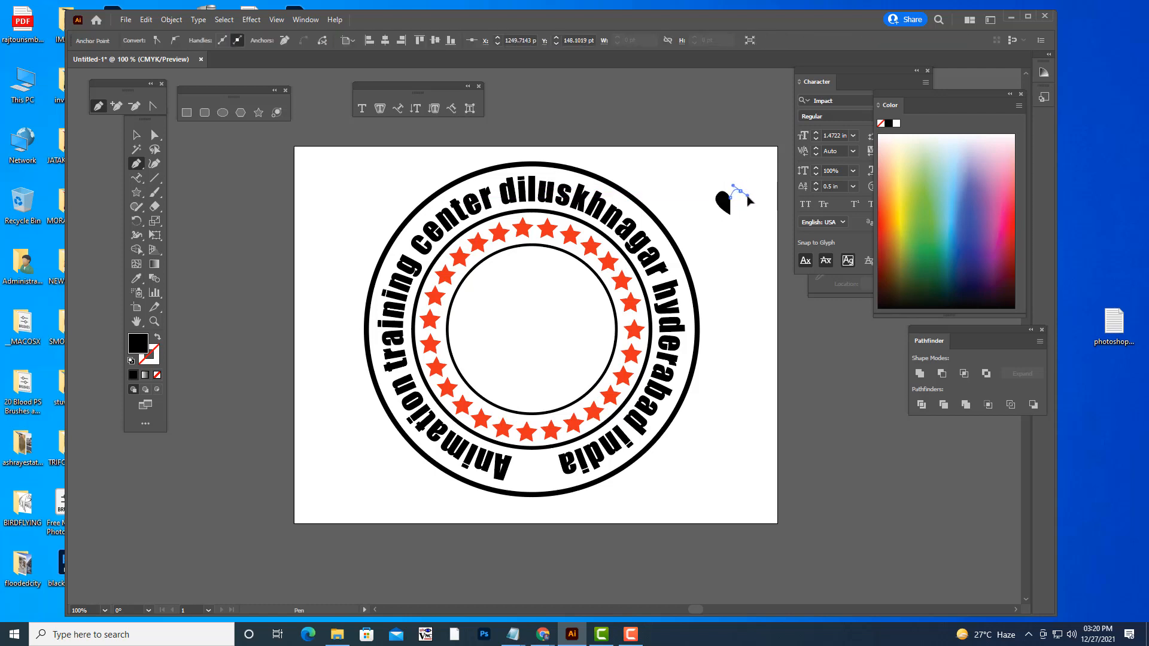
pyautogui.click(729, 213)
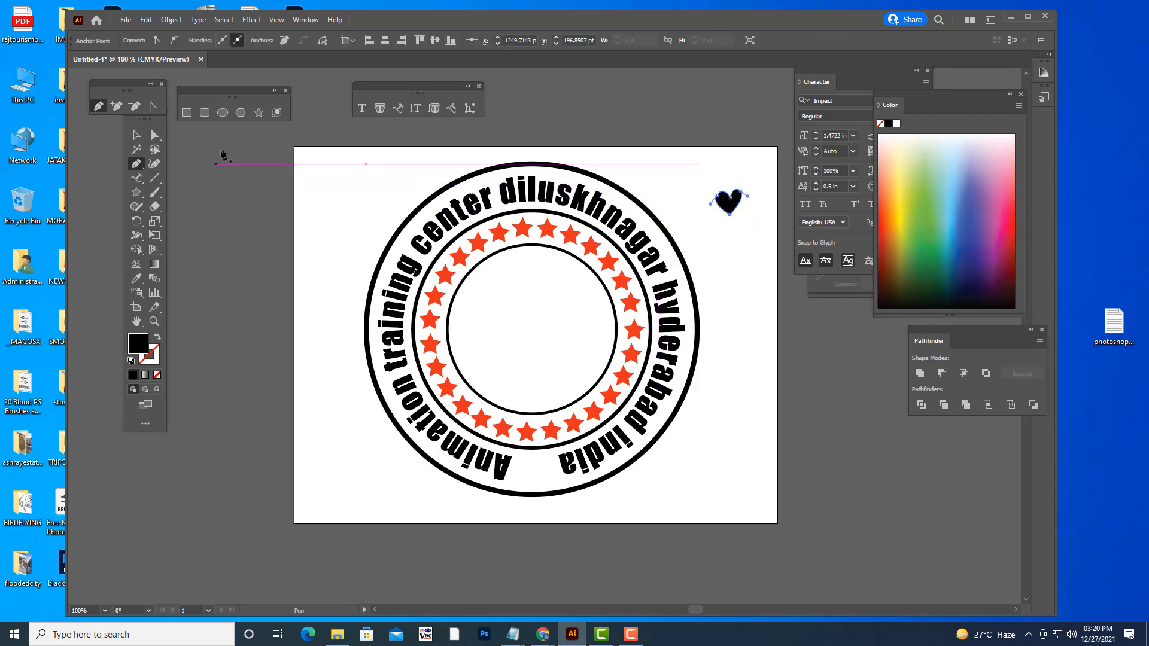
# - Adjust the anchor point and direction handle of the heart's right lobe with Direct Selection to balance its shape
pyautogui.click(154, 137)
pyautogui.click(739, 193)
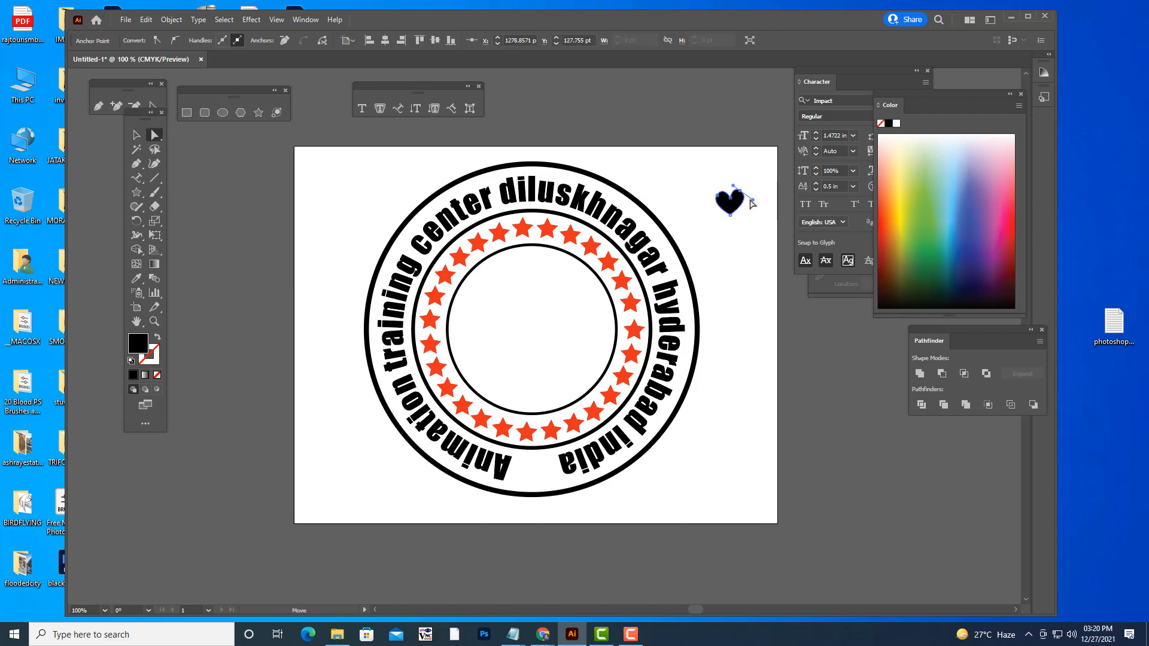
pyautogui.click(741, 195)
pyautogui.moveTo(741, 194); pyautogui.dragTo(744, 195)
pyautogui.hotkey('ctrl', '=')
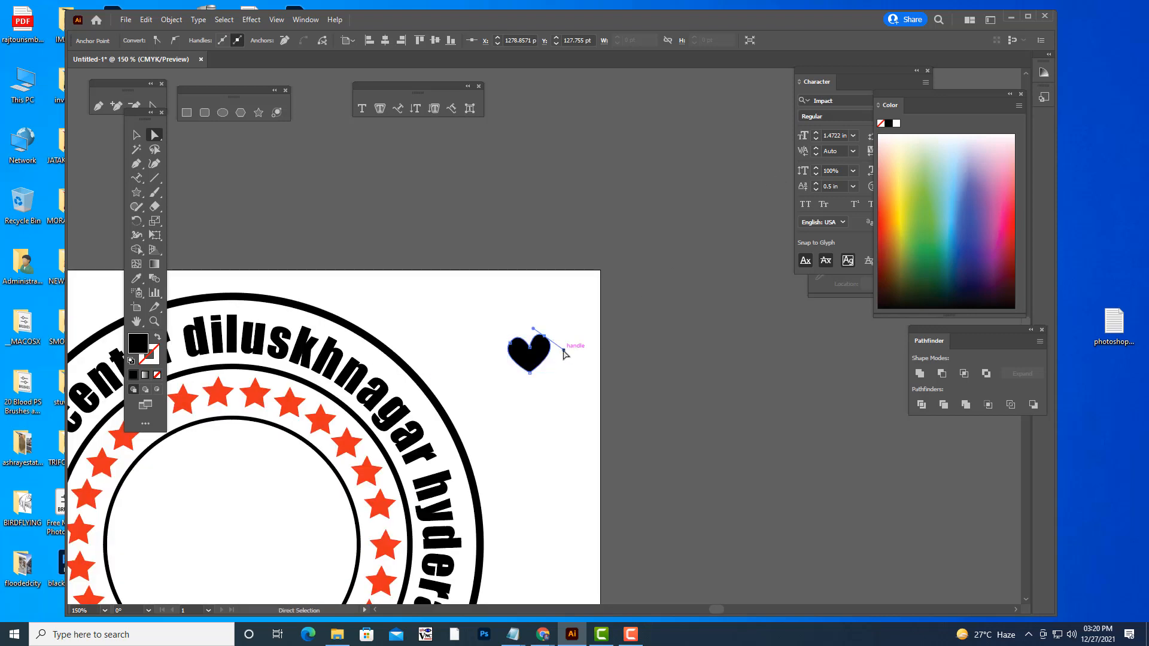
pyautogui.moveTo(563, 350)
pyautogui.mouseDown()
pyautogui.moveTo(546, 329)
pyautogui.moveTo(565, 350)
pyautogui.mouseUp()
pyautogui.click(591, 362)
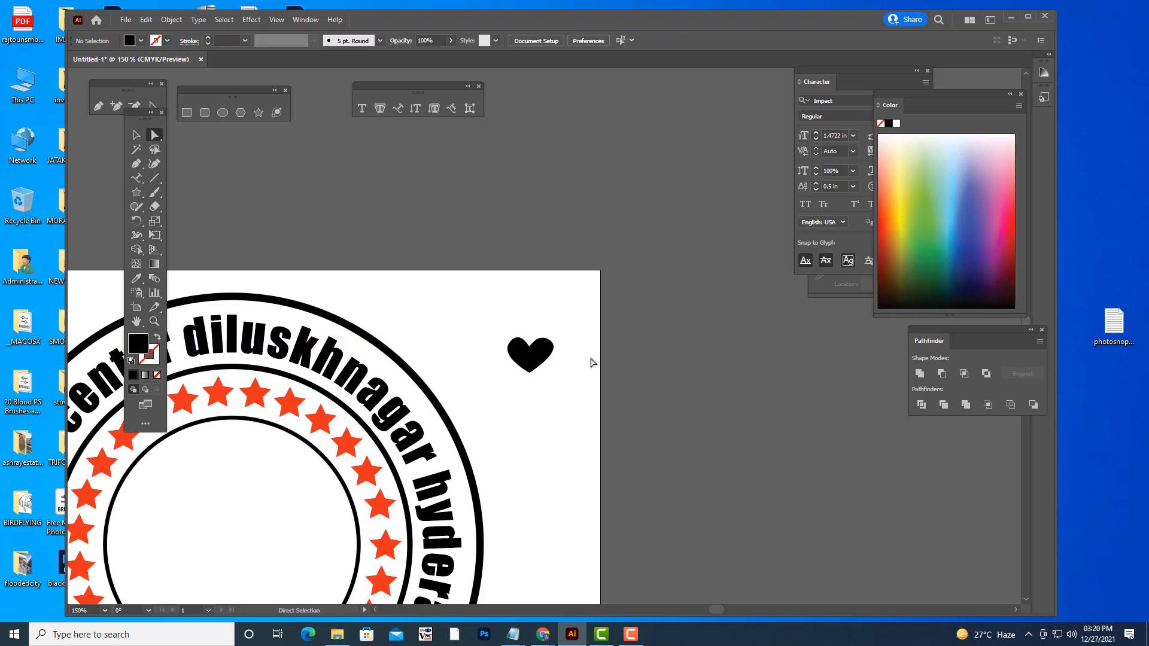
# - Fill the heart with red and move it into the gap between "Animation" and "india" at the emblem's bottom
pyautogui.click(536, 359)
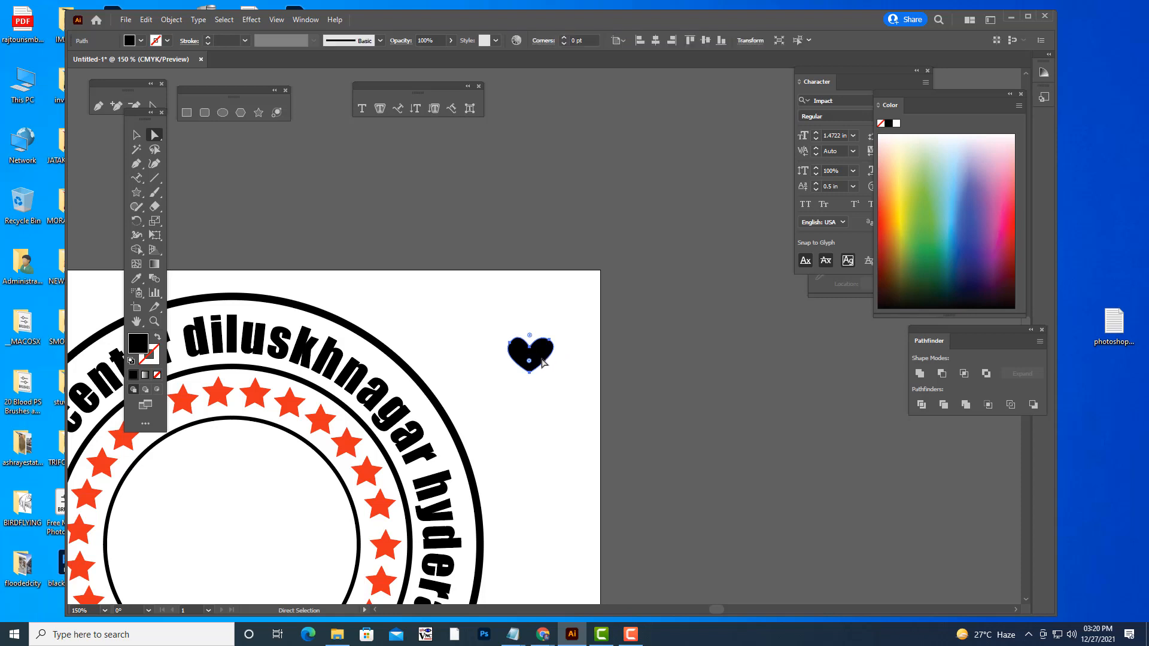
pyautogui.click(881, 218)
pyautogui.hotkey('ctrl', '-')
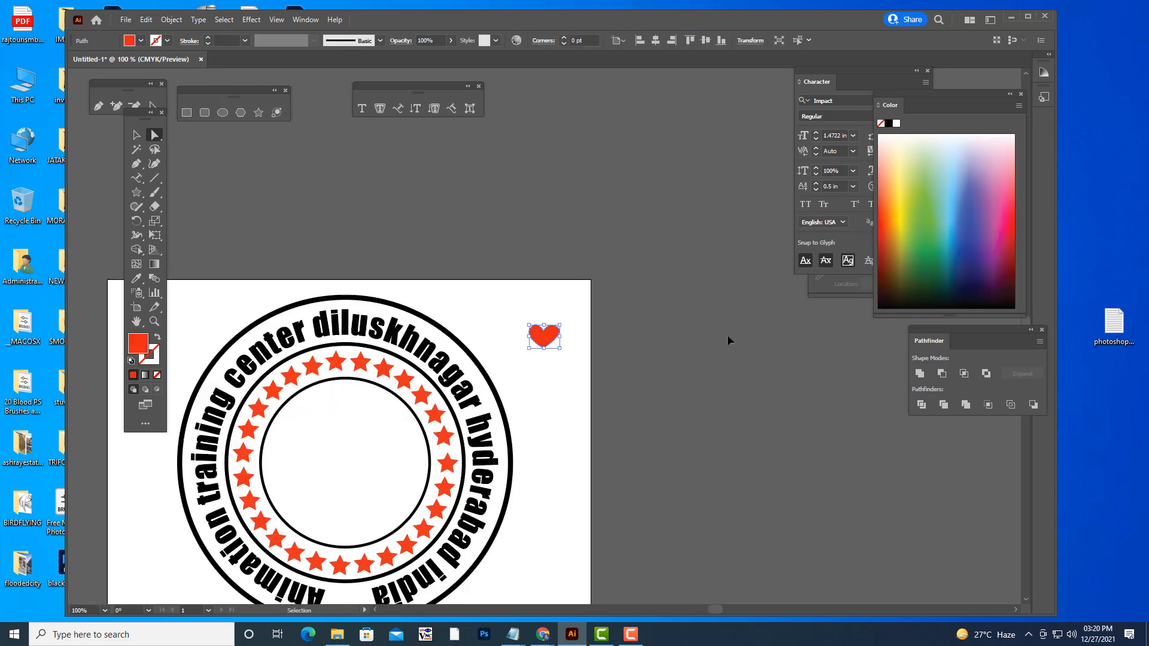
pyautogui.hotkey('ctrl', '-')
pyautogui.hotkey('ctrl', '=')
pyautogui.moveTo(554, 339); pyautogui.dragTo(383, 555)
pyautogui.scroll(-2, 380, 495)
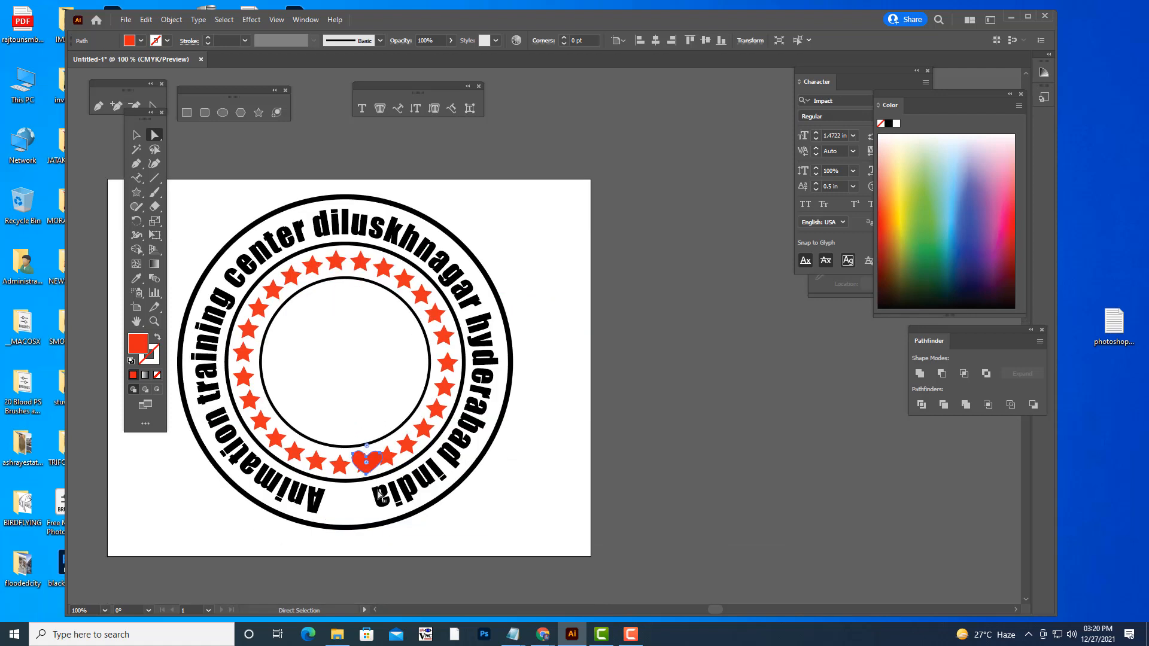
pyautogui.moveTo(366, 486); pyautogui.dragTo(364, 516)
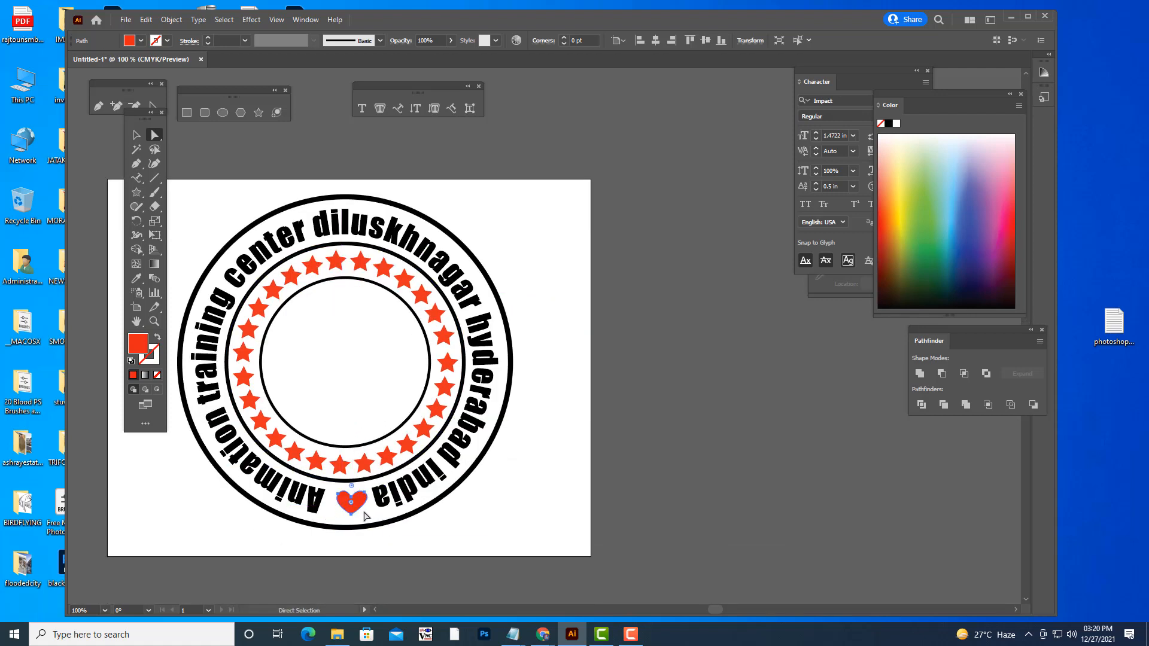
# - Scale the heart down slightly about its centre within the text gap
pyautogui.click(136, 135)
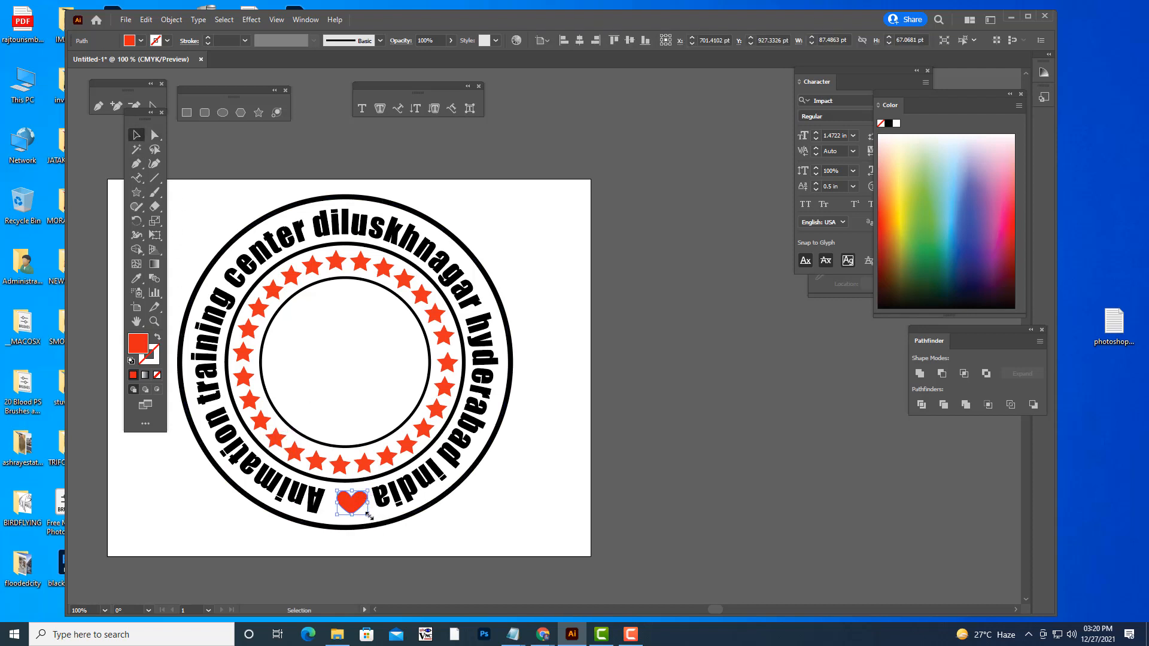
pyautogui.moveTo(367, 513); pyautogui.dragTo(373, 513)
pyautogui.click(670, 425)
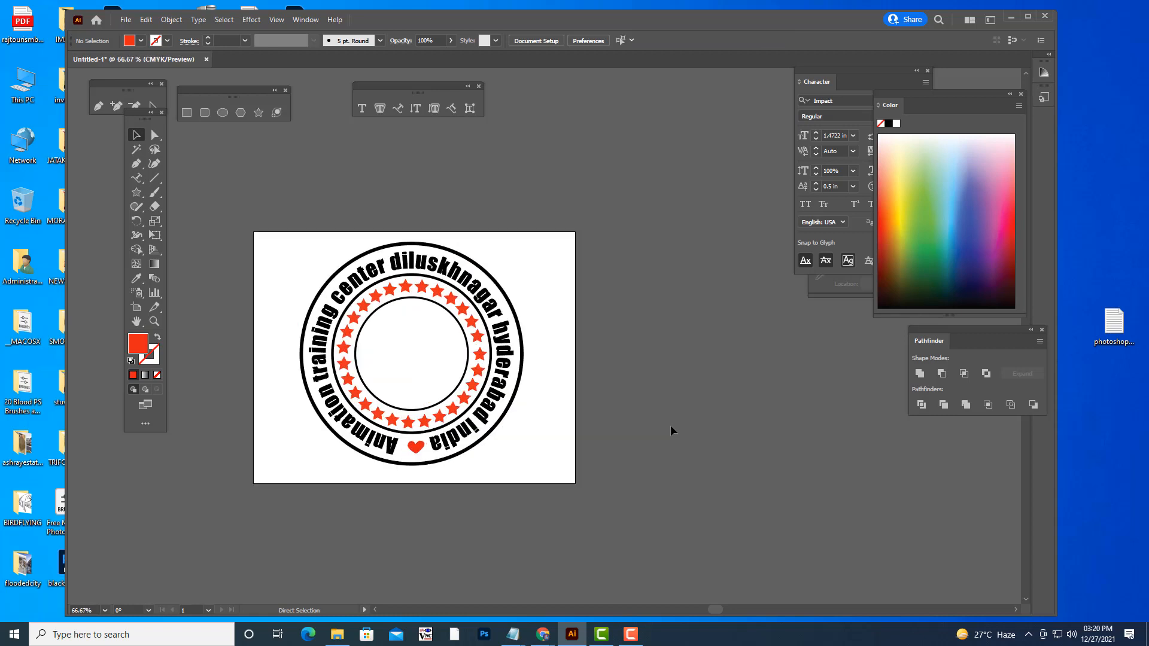
pyautogui.press('h')
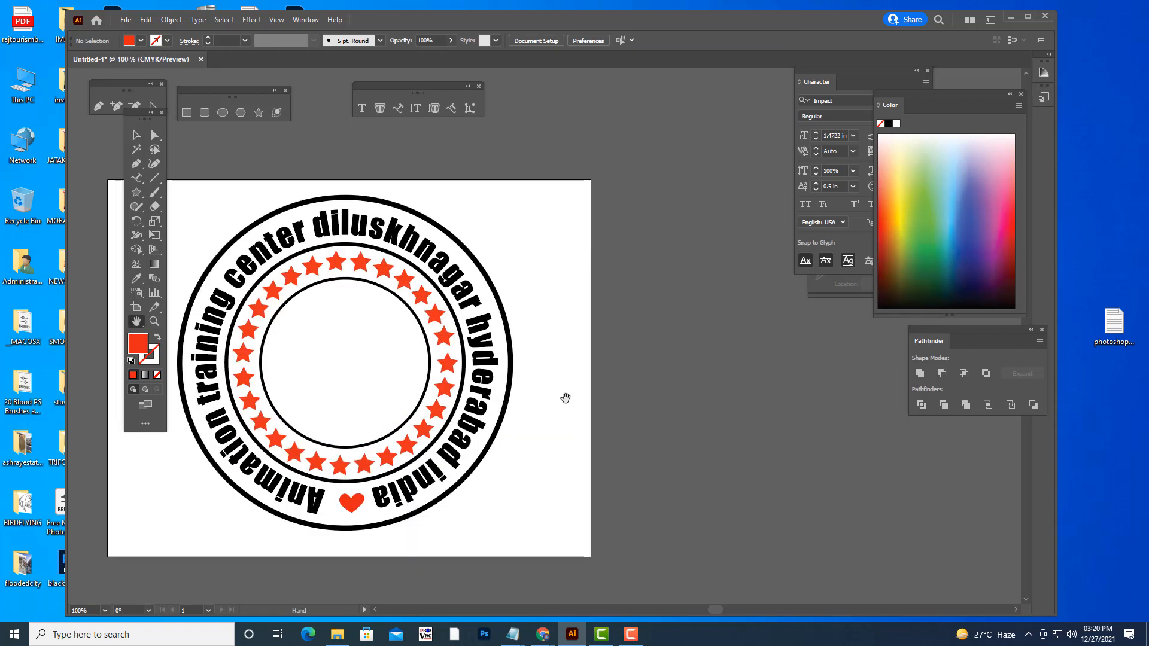
pyautogui.moveTo(558, 392); pyautogui.dragTo(761, 384)
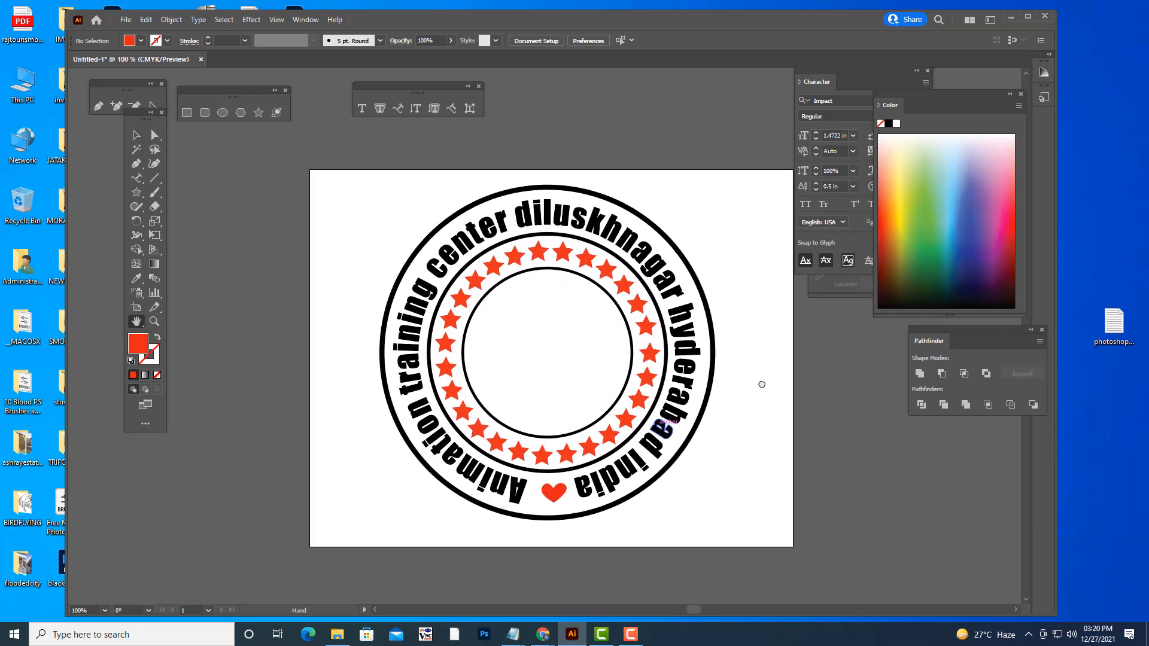
# - Add the point text "ATC" in Impact above the artboard's upper-right corner
pyautogui.moveTo(718, 303); pyautogui.dragTo(676, 311)
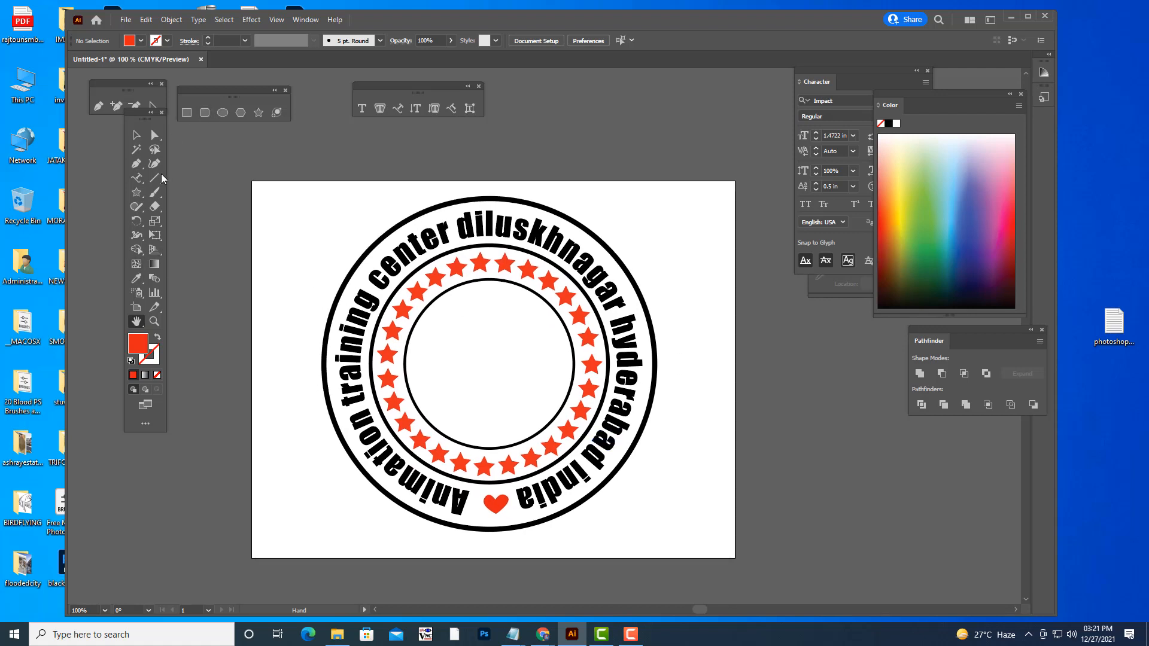
pyautogui.click(136, 177)
pyautogui.click(198, 178)
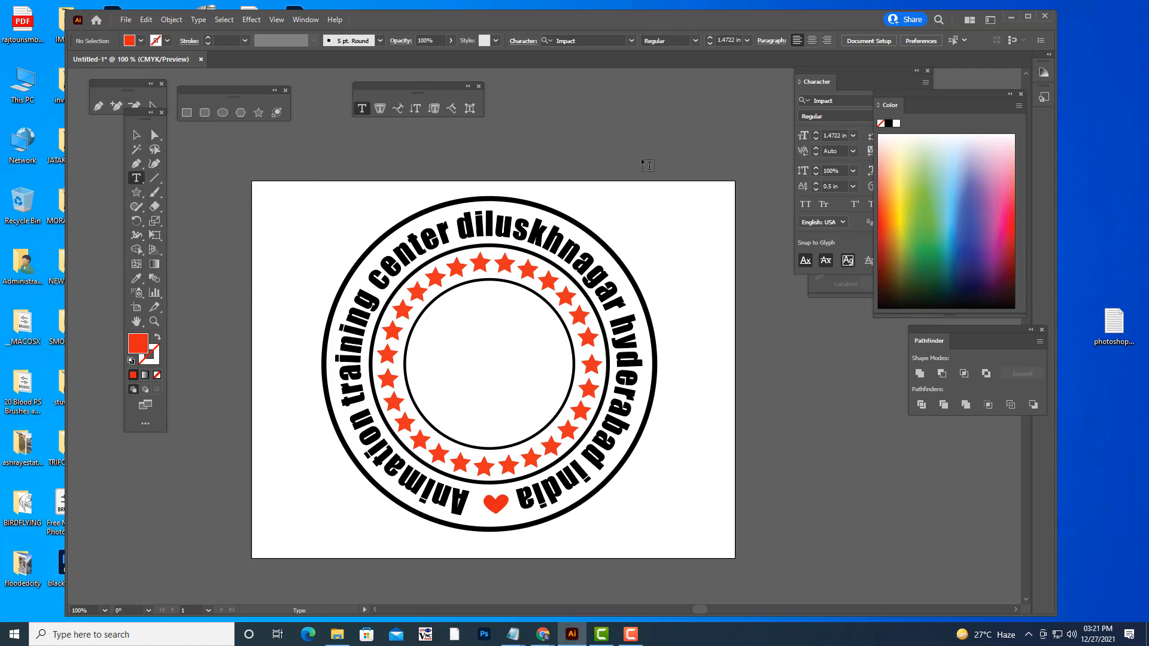
pyautogui.click(636, 153)
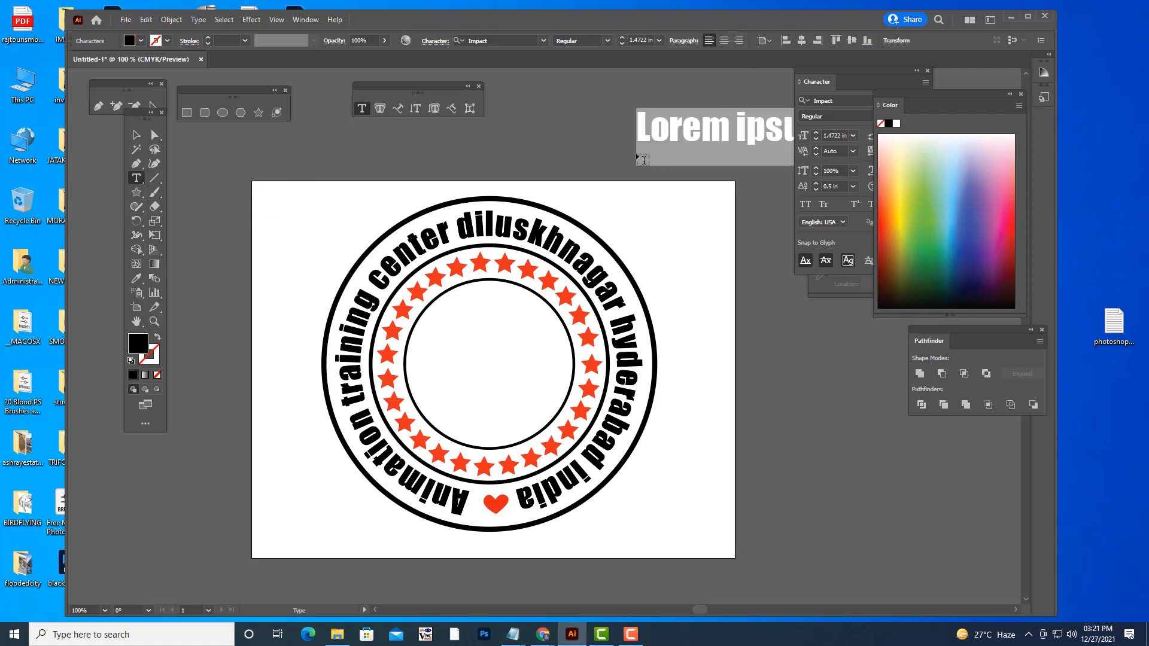
pyautogui.write('a')
pyautogui.press('BackSpace')
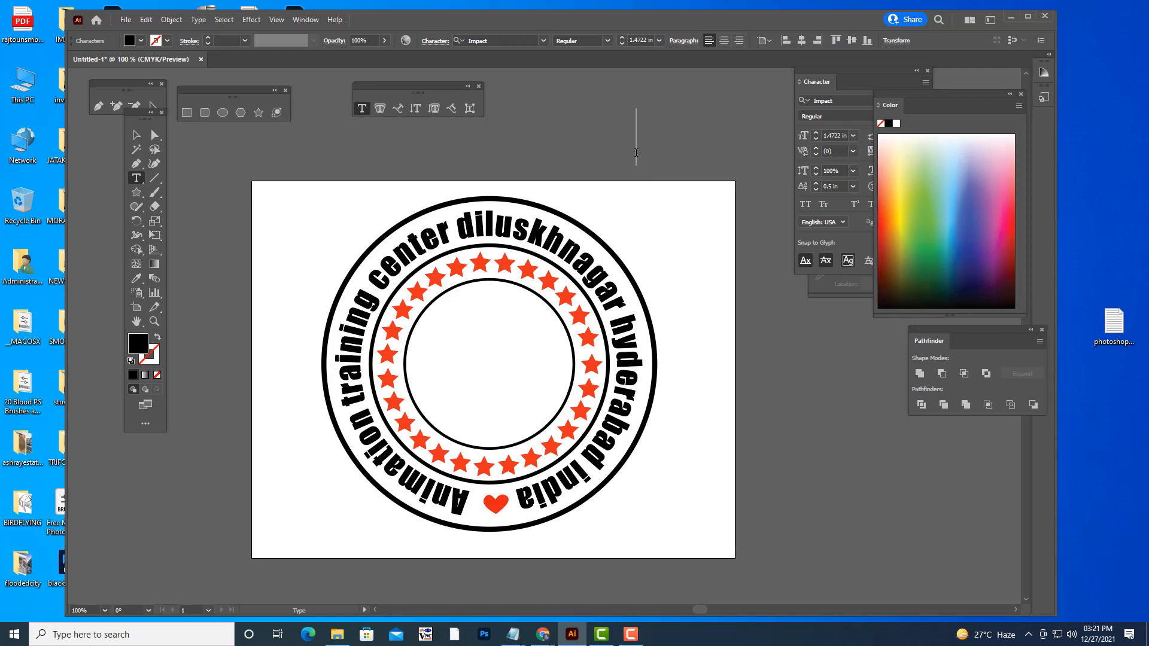
pyautogui.write('a')
pyautogui.press('BackSpace')
pyautogui.write('a')
pyautogui.press('BackSpace')
pyautogui.write('A')
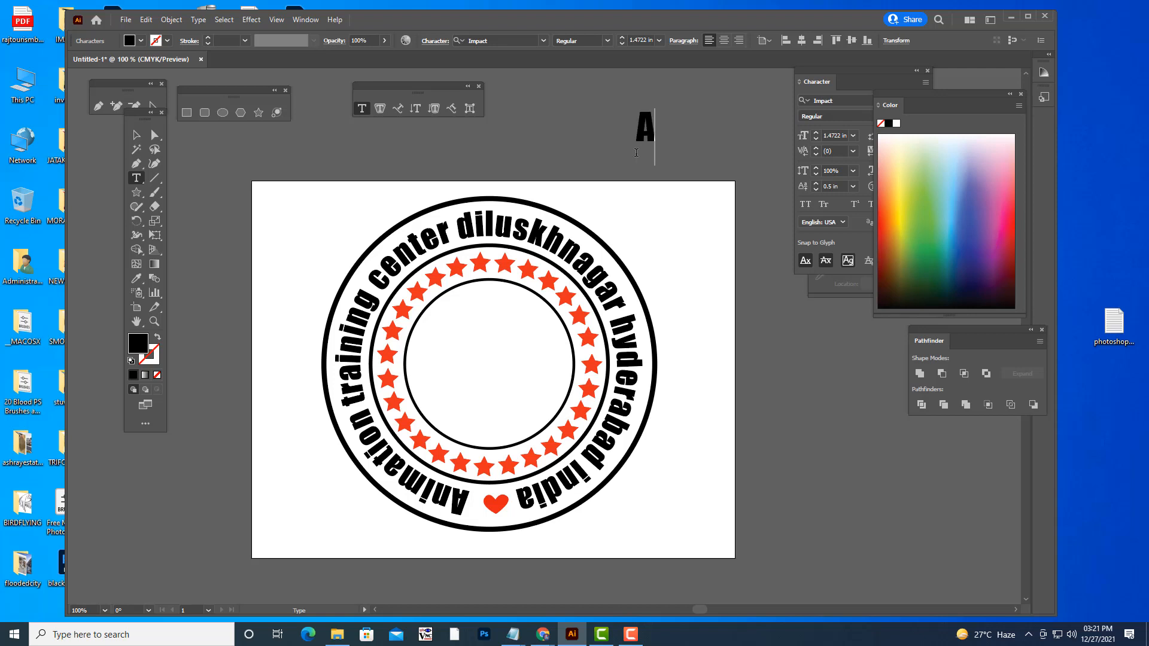
pyautogui.write('TC')
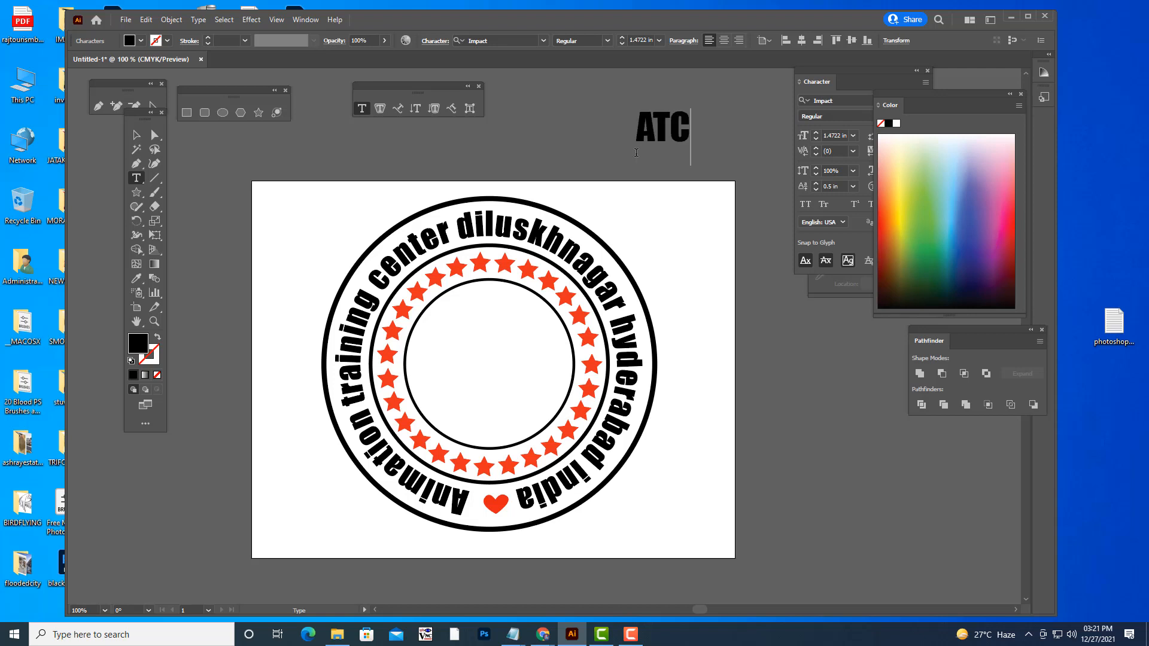
pyautogui.click(137, 136)
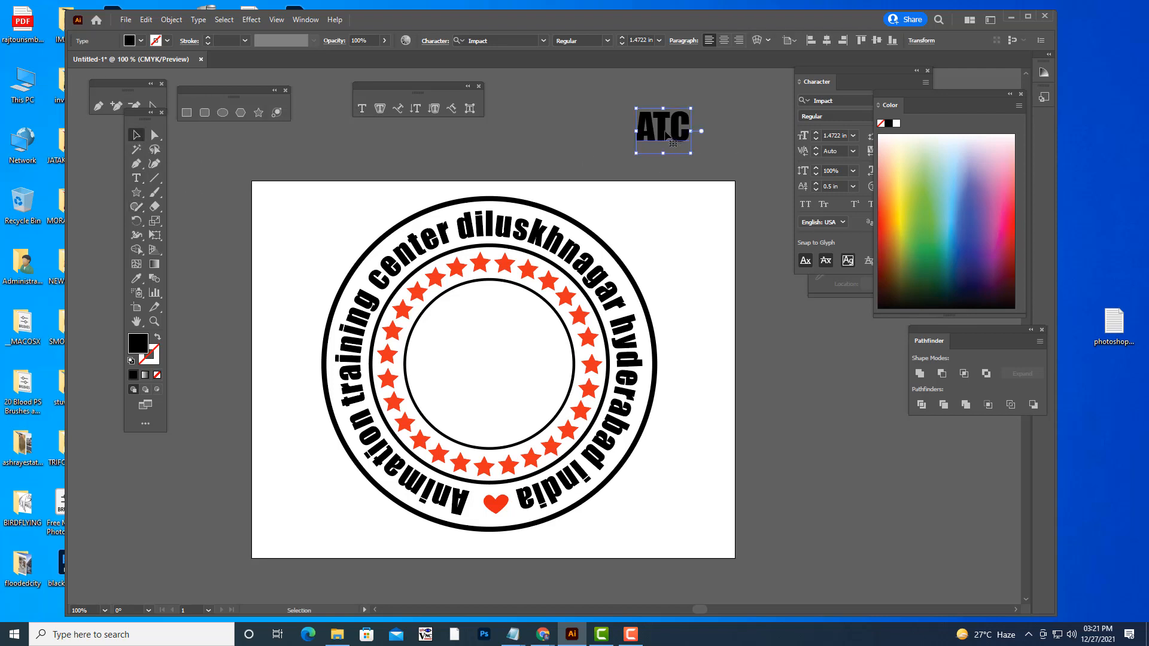
# - Enlarge the "ATC" text to about 6.99 in and place it in the empty space to the right of the artboard
pyautogui.moveTo(669, 133); pyautogui.dragTo(676, 85)
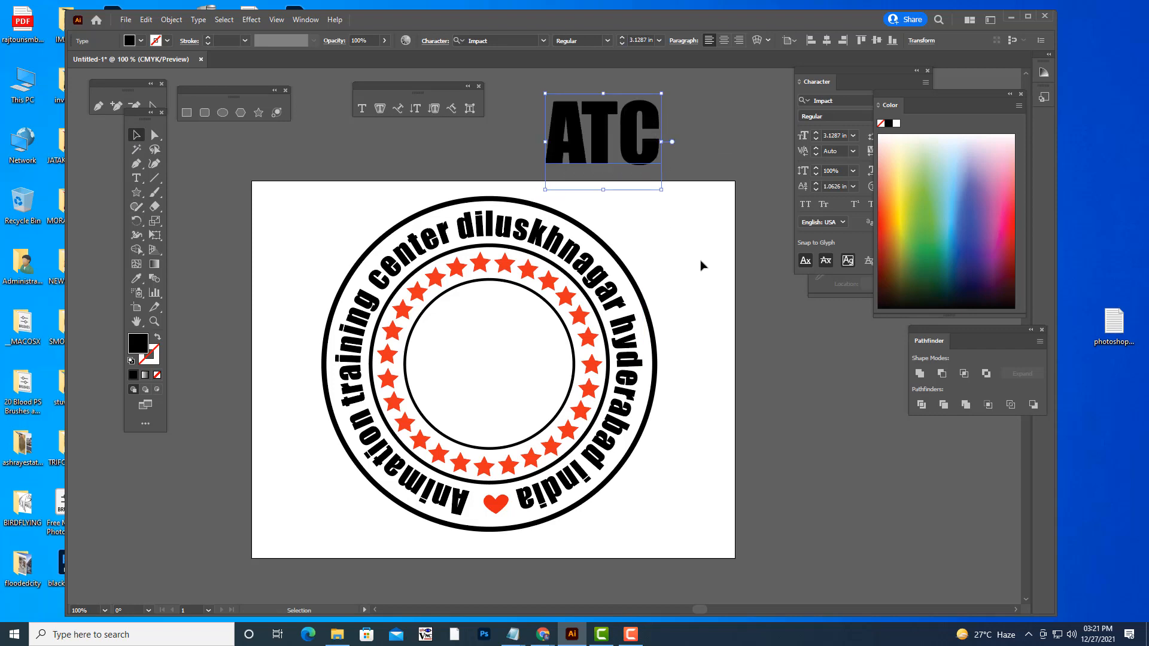
pyautogui.press('h')
pyautogui.moveTo(692, 244); pyautogui.dragTo(478, 308)
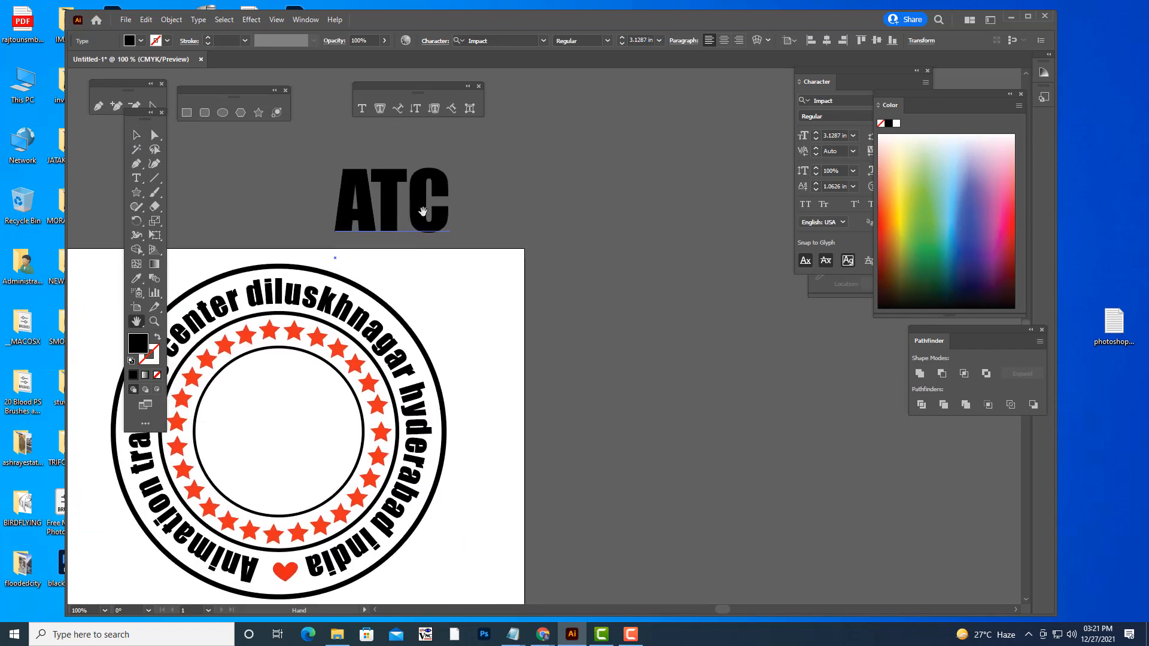
pyautogui.moveTo(423, 211); pyautogui.dragTo(768, 388)
pyautogui.click(137, 134)
pyautogui.scroll(-1, 790, 400)
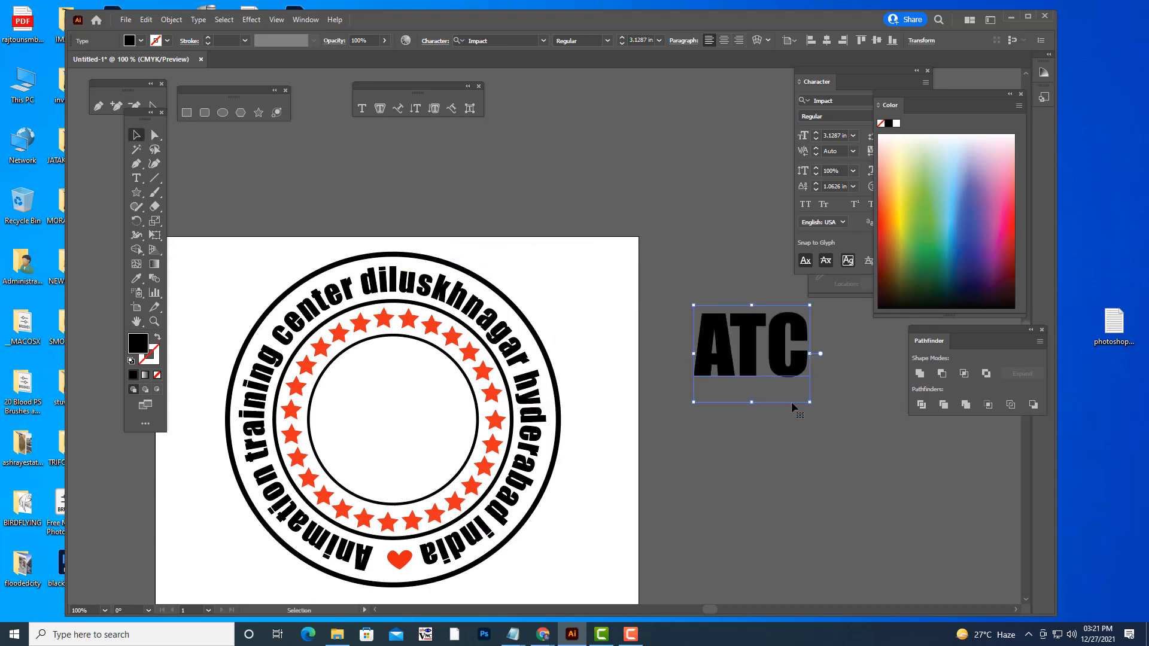
pyautogui.hotkey('ctrl', '-')
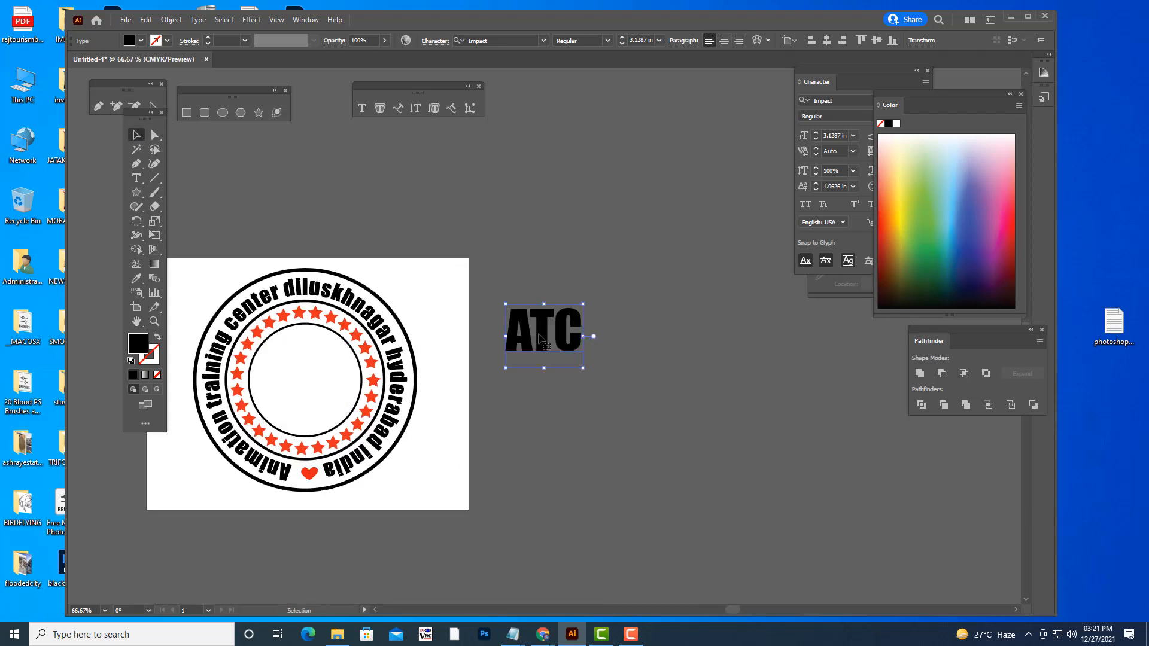
pyautogui.moveTo(538, 335); pyautogui.dragTo(584, 347)
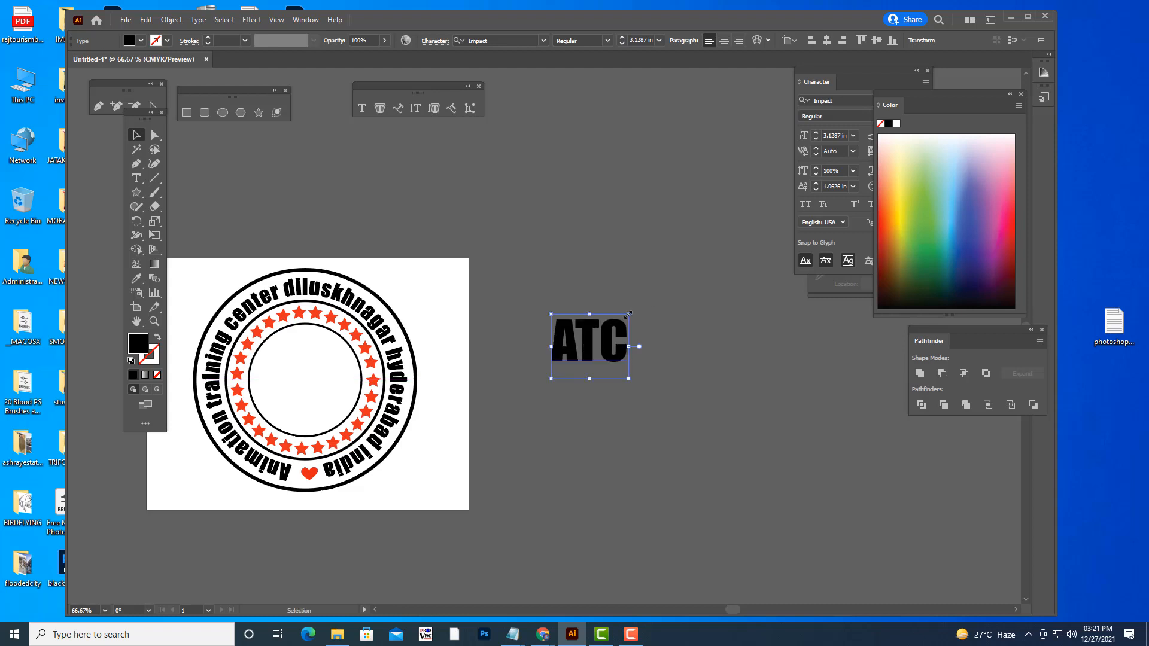
pyautogui.moveTo(628, 314); pyautogui.dragTo(693, 281)
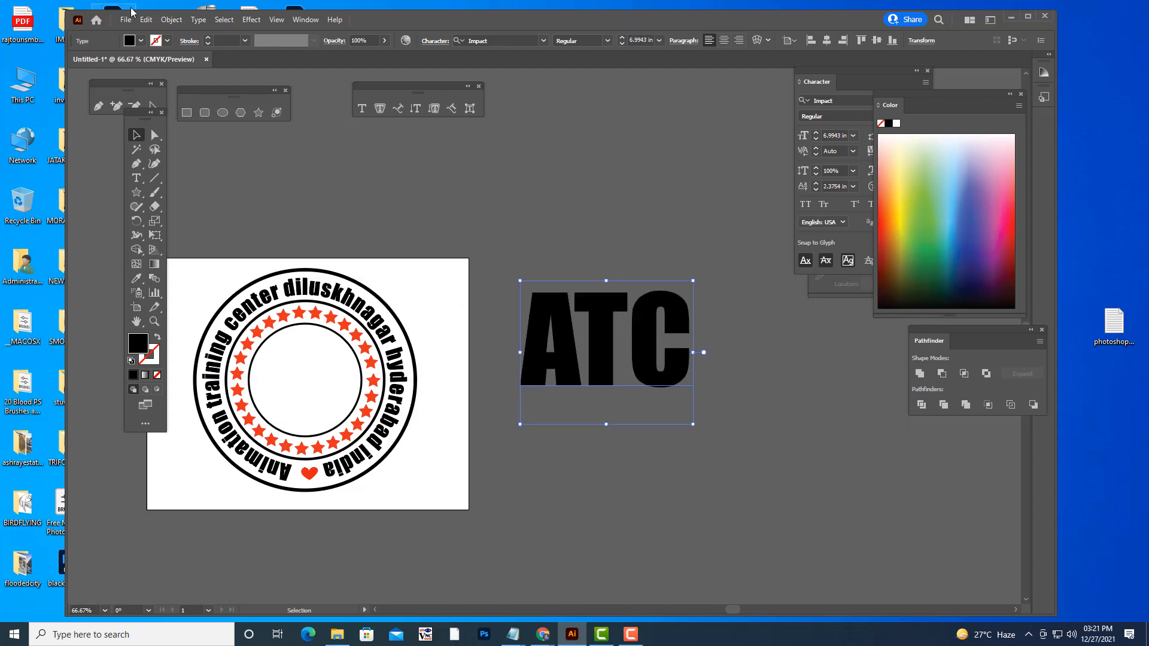
# - Expand the "ATC" text into outlined letter shapes and enlarge the lettering slightly
pyautogui.click(171, 20)
pyautogui.click(219, 161)
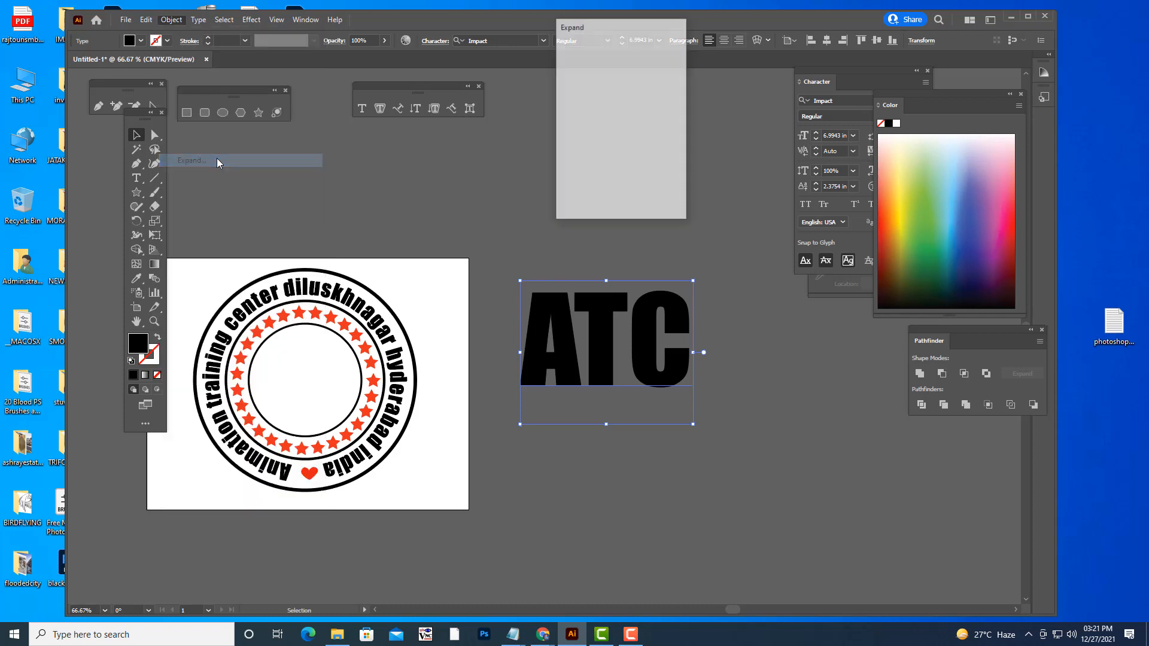
pyautogui.click(583, 193)
pyautogui.click(608, 179)
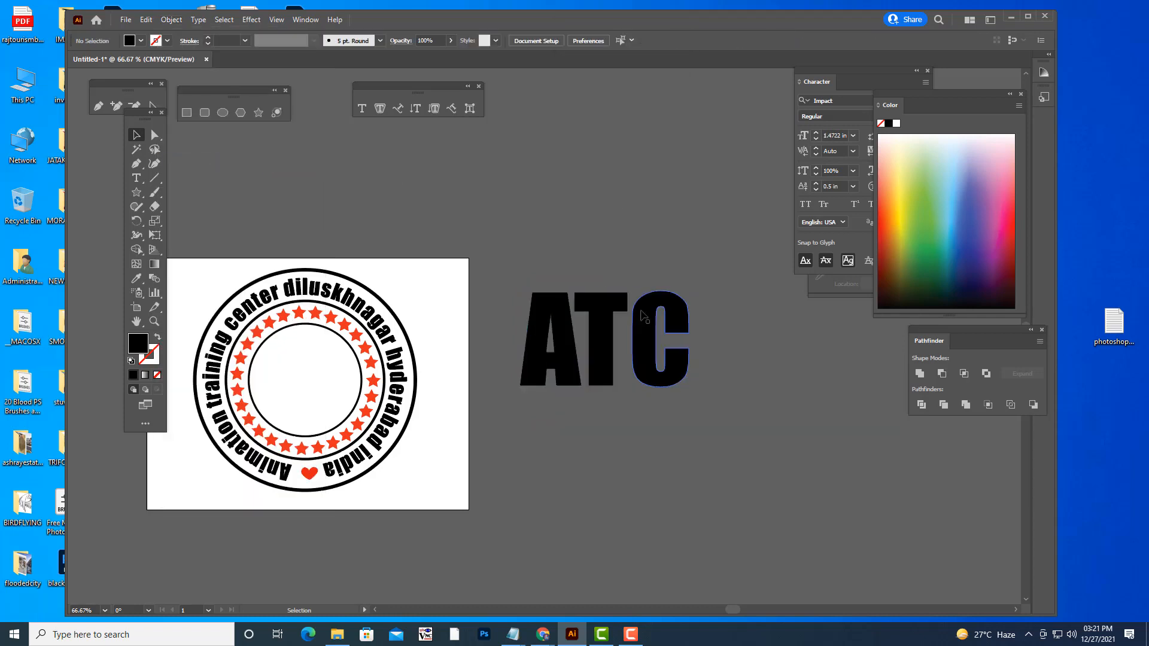
pyautogui.moveTo(657, 299); pyautogui.dragTo(680, 281)
pyautogui.click(673, 228)
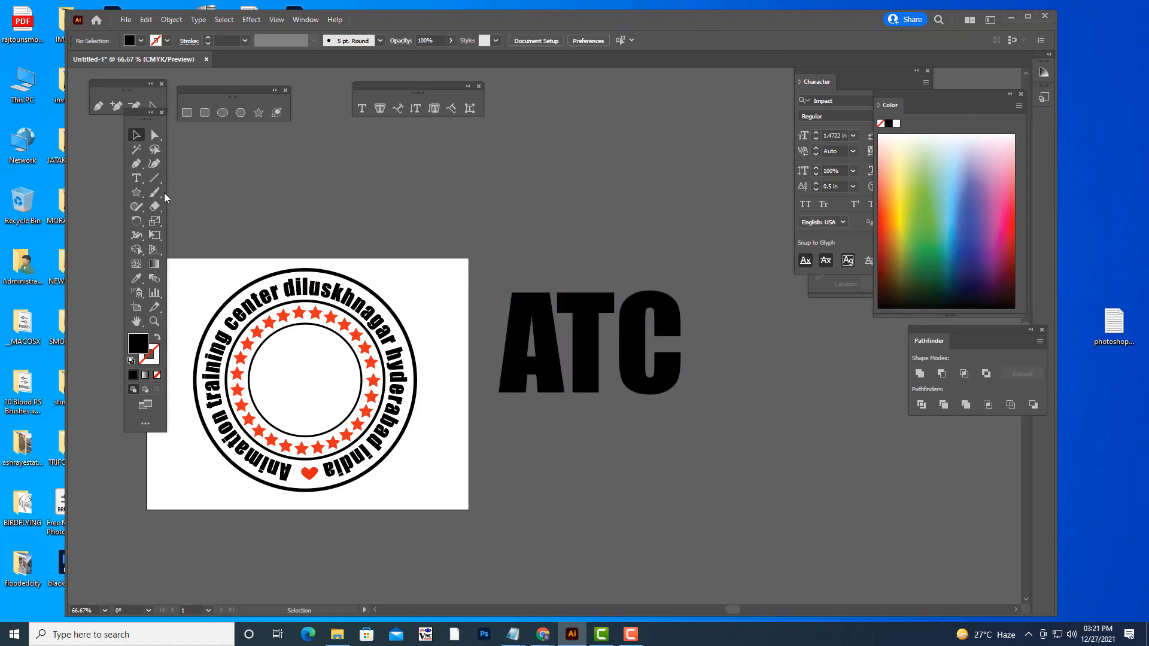
# - Draw a thin horizontal rectangle about 1193 by 31 pt above the "ATC" letters and fill it with green
pyautogui.click(187, 112)
pyautogui.moveTo(484, 179); pyautogui.dragTo(761, 185)
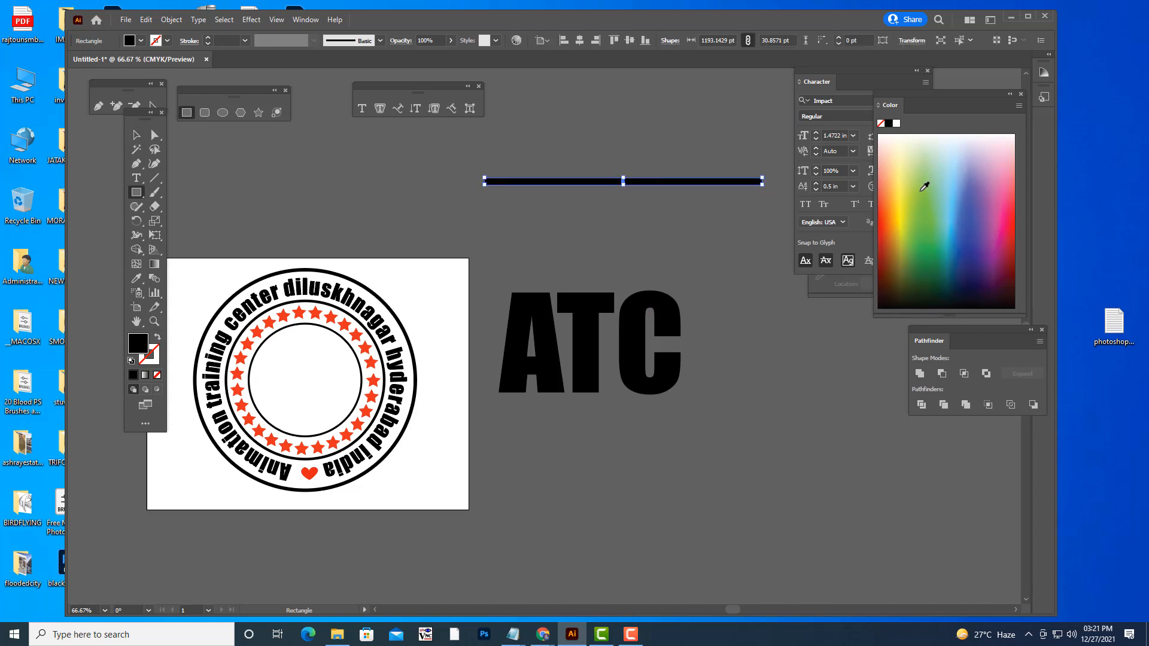
pyautogui.click(924, 187)
pyautogui.press('v')
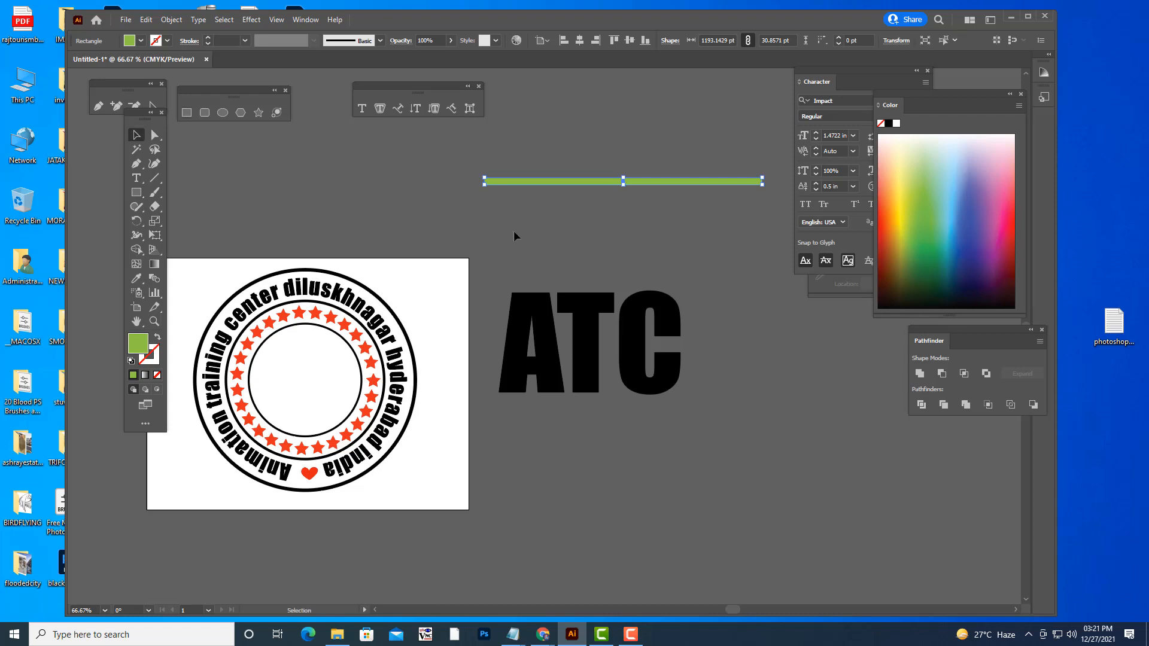
# - Rotate the green bar into a rising diagonal across "ATC" and scale it up to about 1790 by 46 pt
pyautogui.moveTo(638, 183); pyautogui.dragTo(610, 232)
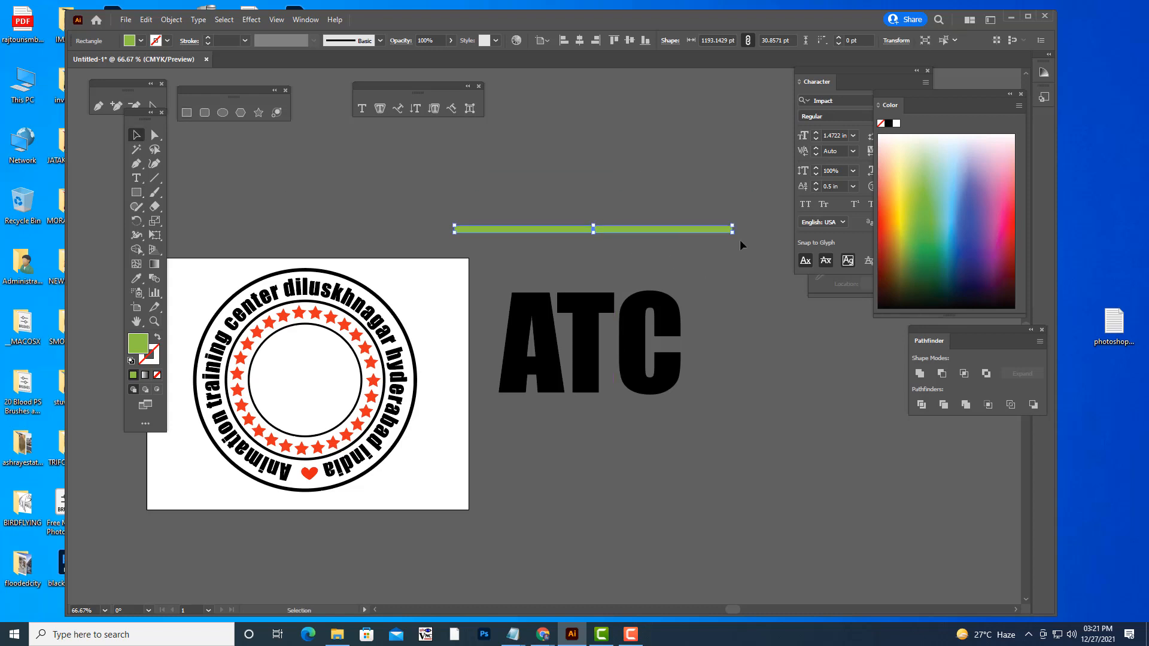
pyautogui.moveTo(737, 235); pyautogui.dragTo(700, 140)
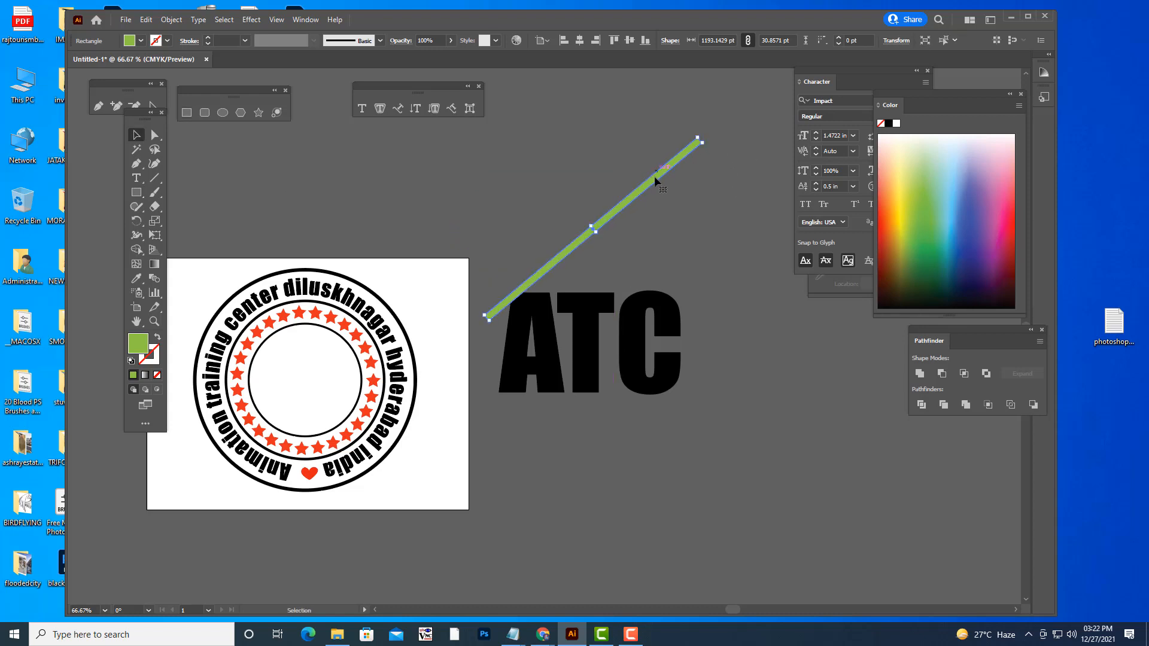
pyautogui.moveTo(655, 176); pyautogui.dragTo(659, 291)
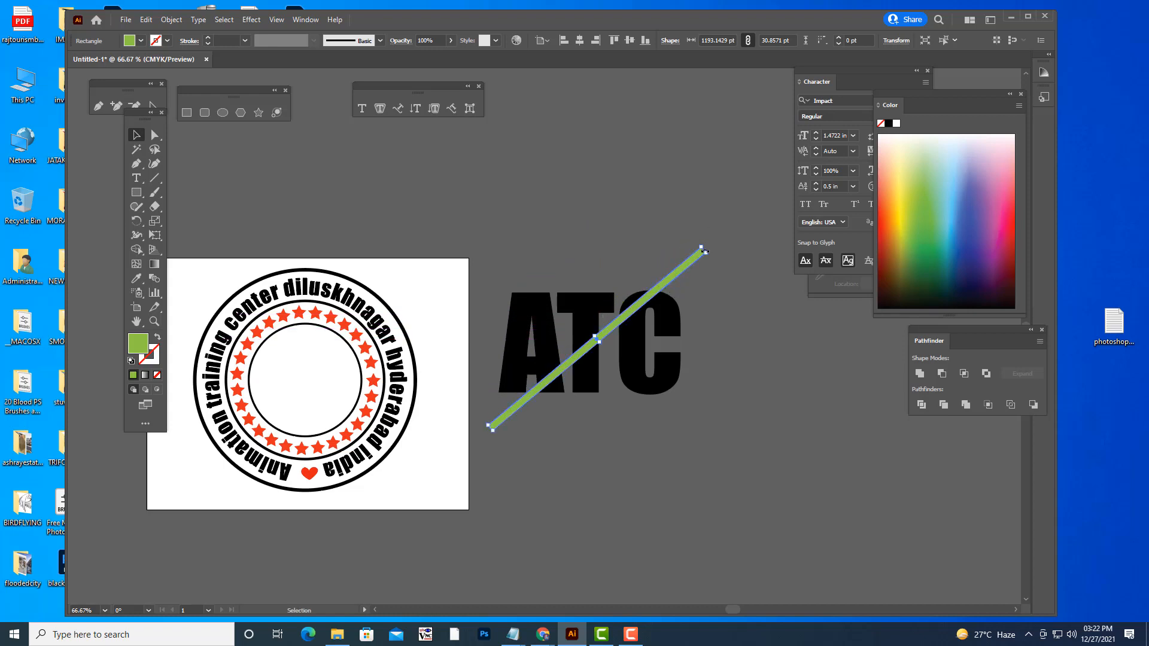
pyautogui.moveTo(705, 253); pyautogui.dragTo(759, 208)
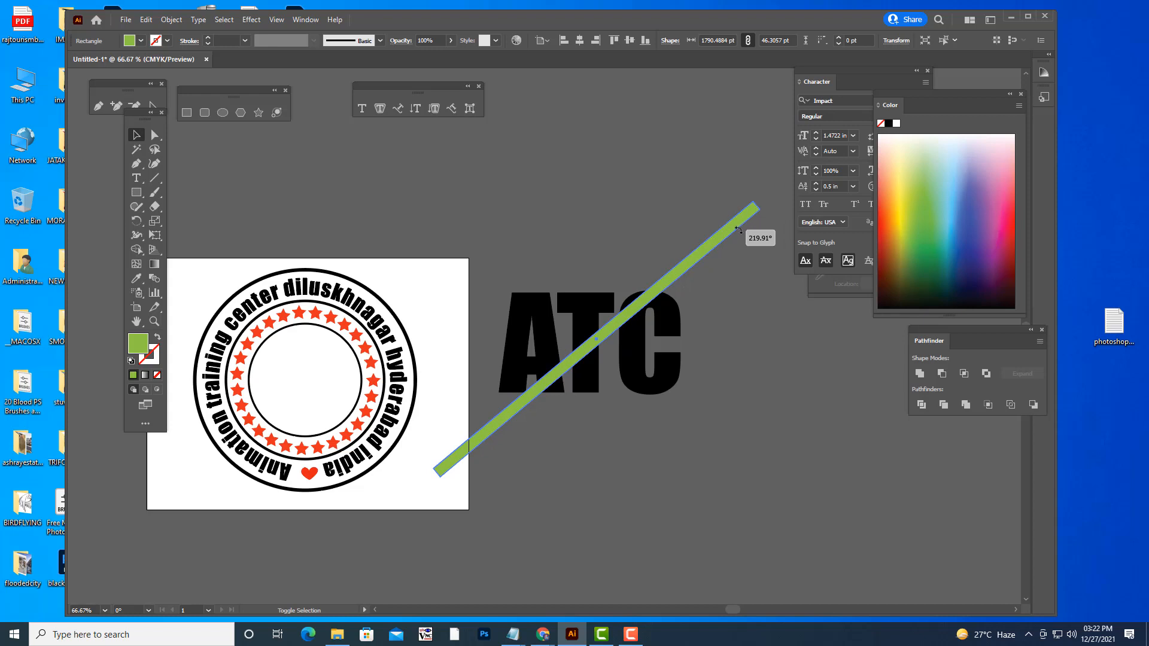
# - Duplicate the diagonal green bar into three parallel bars across the letters and unite them with Pathfinder
pyautogui.moveTo(600, 342); pyautogui.dragTo(601, 317)
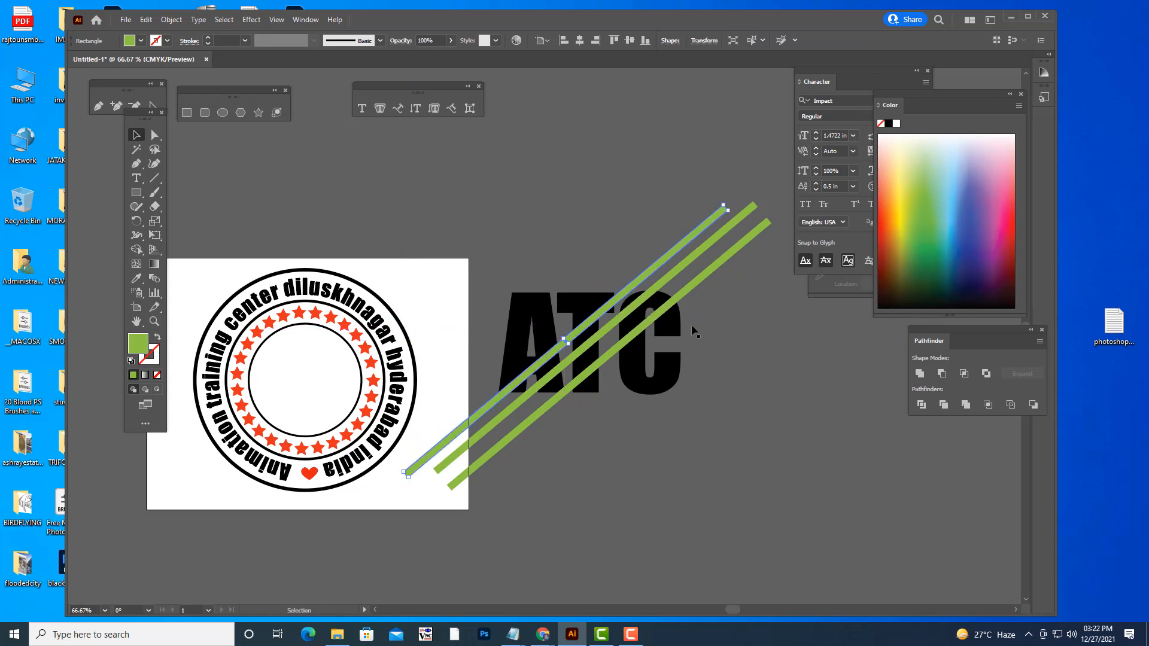
pyautogui.click(753, 297)
pyautogui.click(680, 268)
pyautogui.keyDown('shift'); pyautogui.click(675, 250); pyautogui.keyUp('shift')
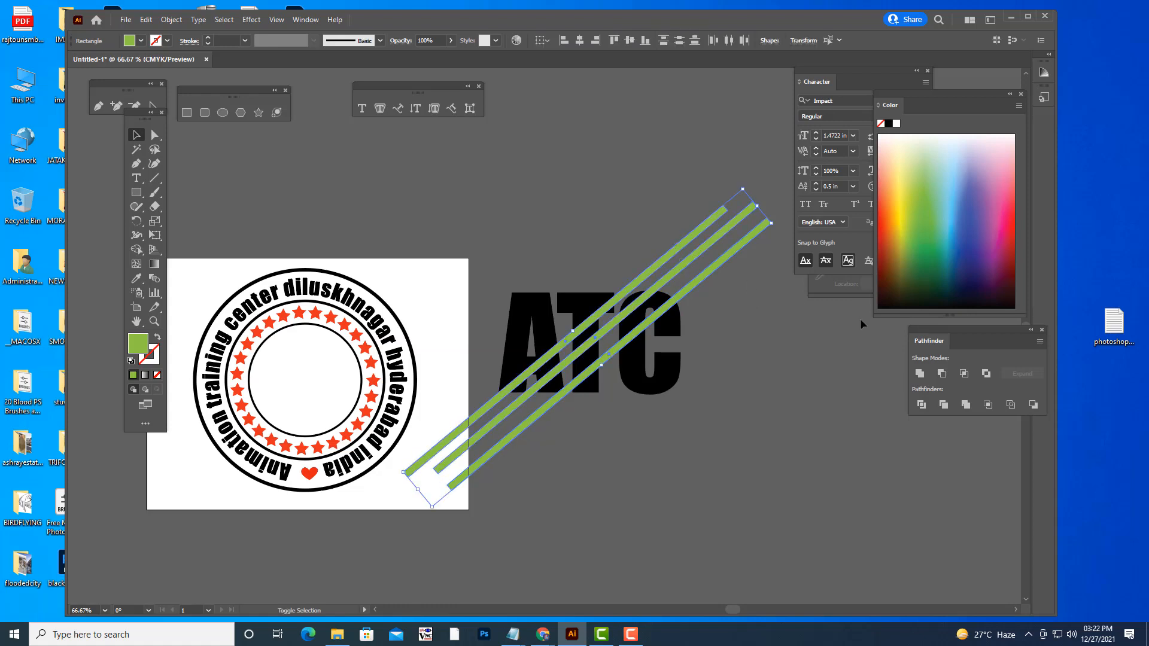
pyautogui.click(924, 376)
pyautogui.click(775, 389)
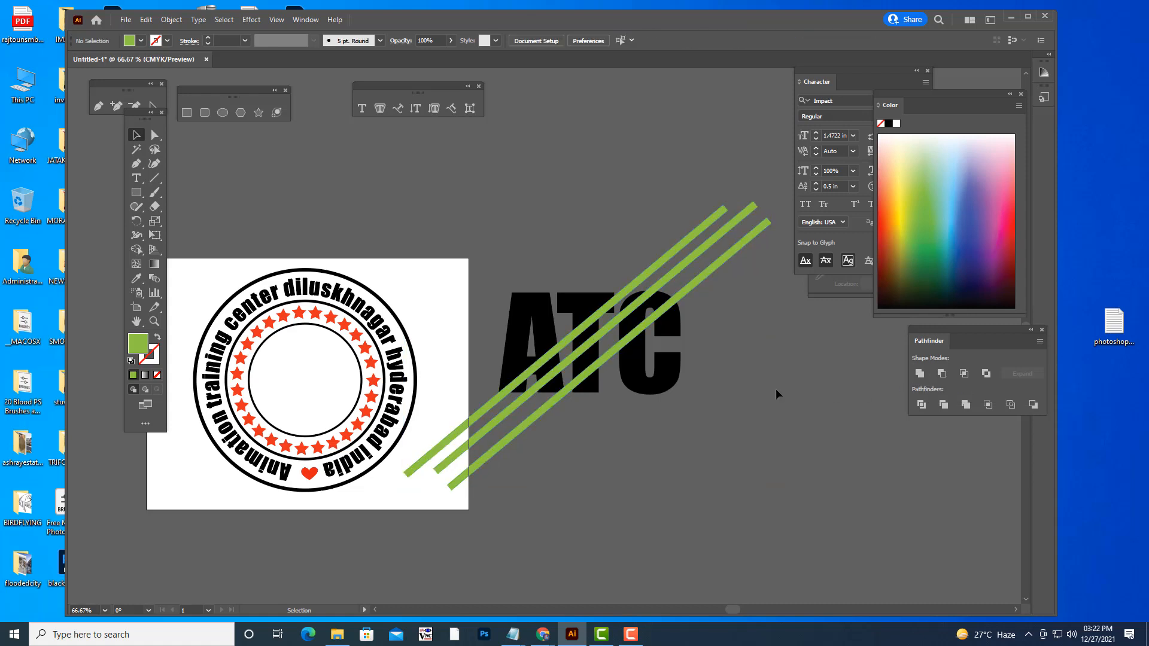
# - Try subtracting the united green bars from the "ATC" letters with Minus Front, and undo it
pyautogui.click(657, 384)
pyautogui.keyDown('shift'); pyautogui.click(717, 267); pyautogui.keyUp('shift')
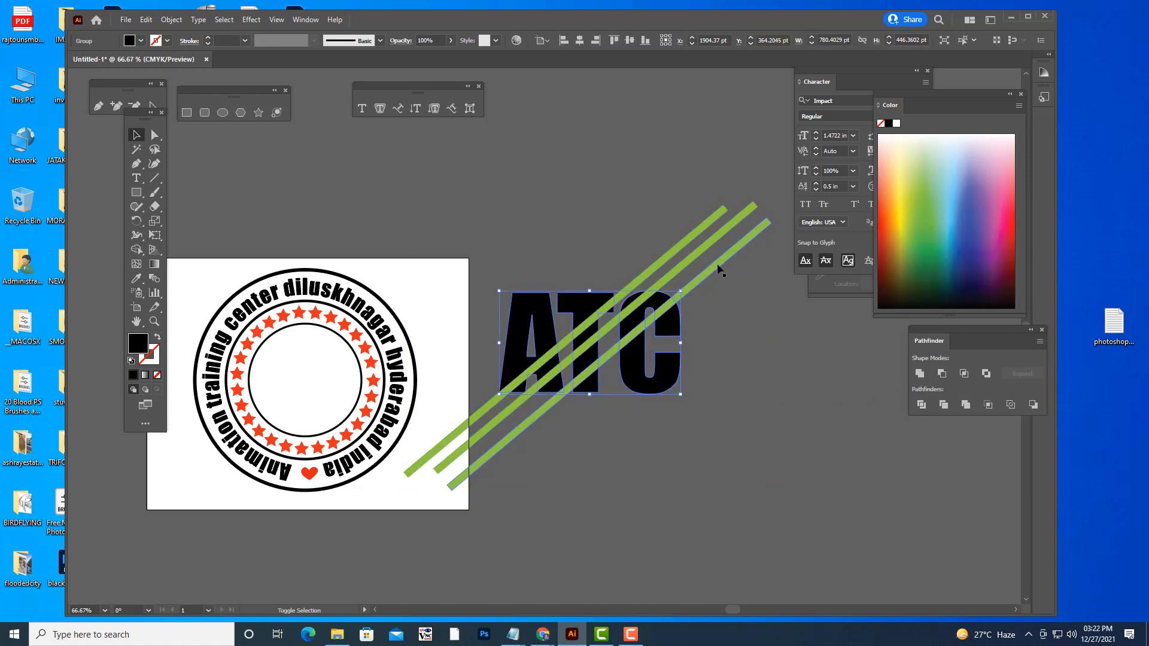
pyautogui.click(941, 373)
pyautogui.hotkey('ctrl', 'z')
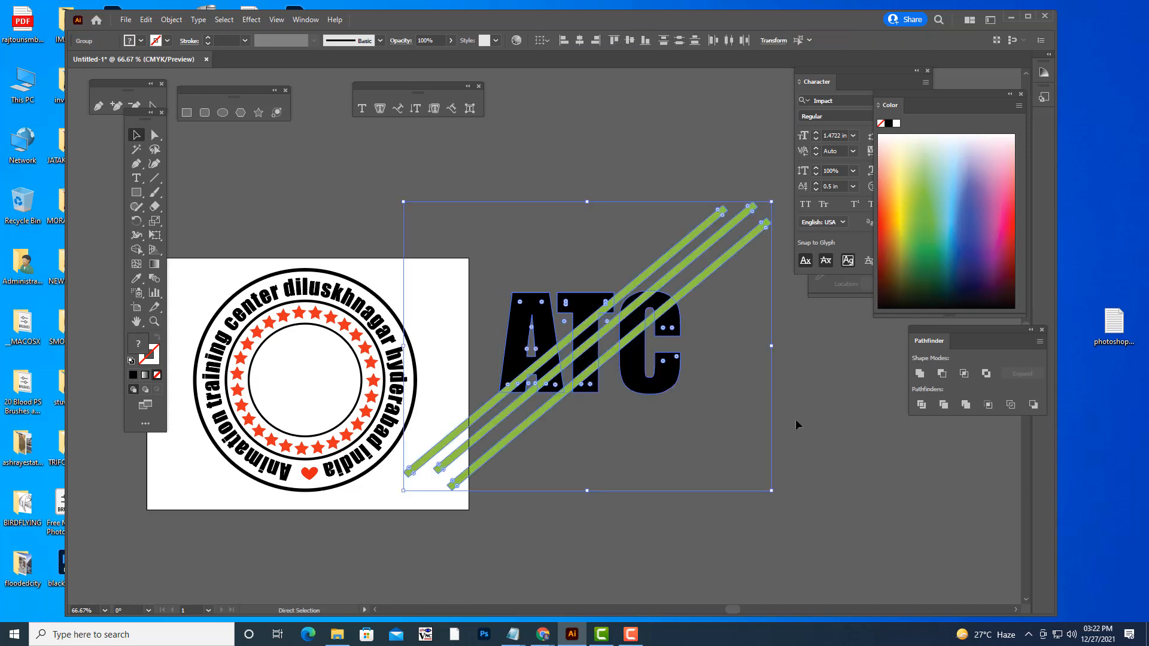
pyautogui.click(849, 413)
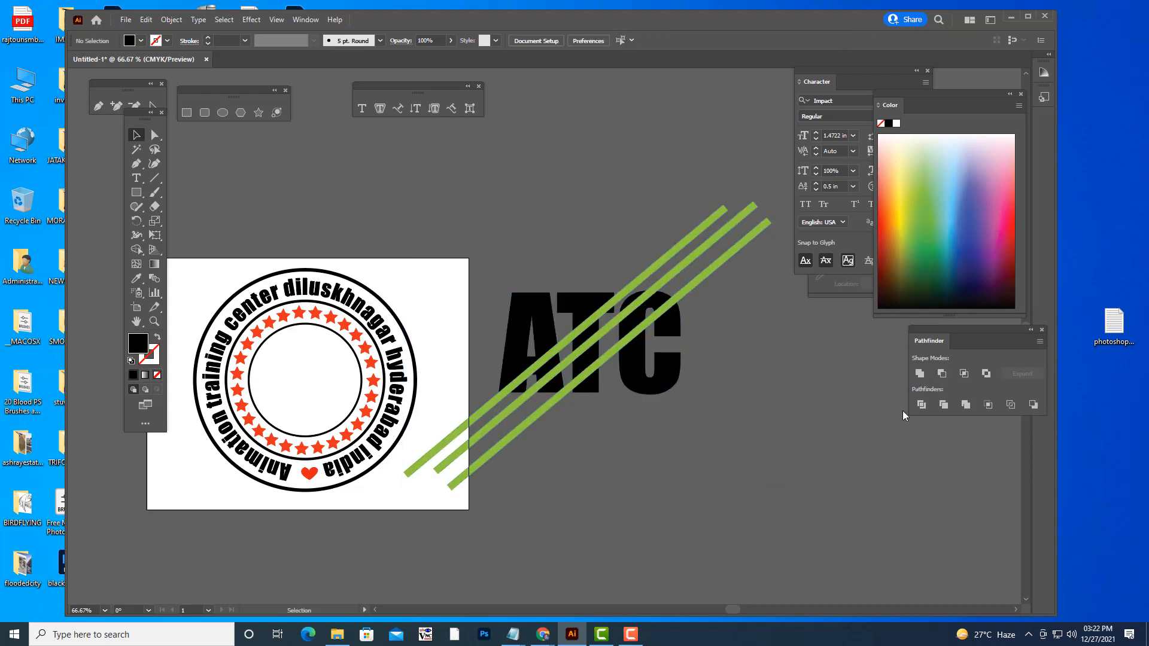
# - Shift the united green bars slightly down and left, and apply Pathfinder Trim to them together with the "ATC" letters
pyautogui.click(684, 293)
pyautogui.moveTo(696, 280)
pyautogui.mouseDown()
pyautogui.moveTo(711, 276)
pyautogui.moveTo(699, 297)
pyautogui.moveTo(683, 289)
pyautogui.mouseUp()
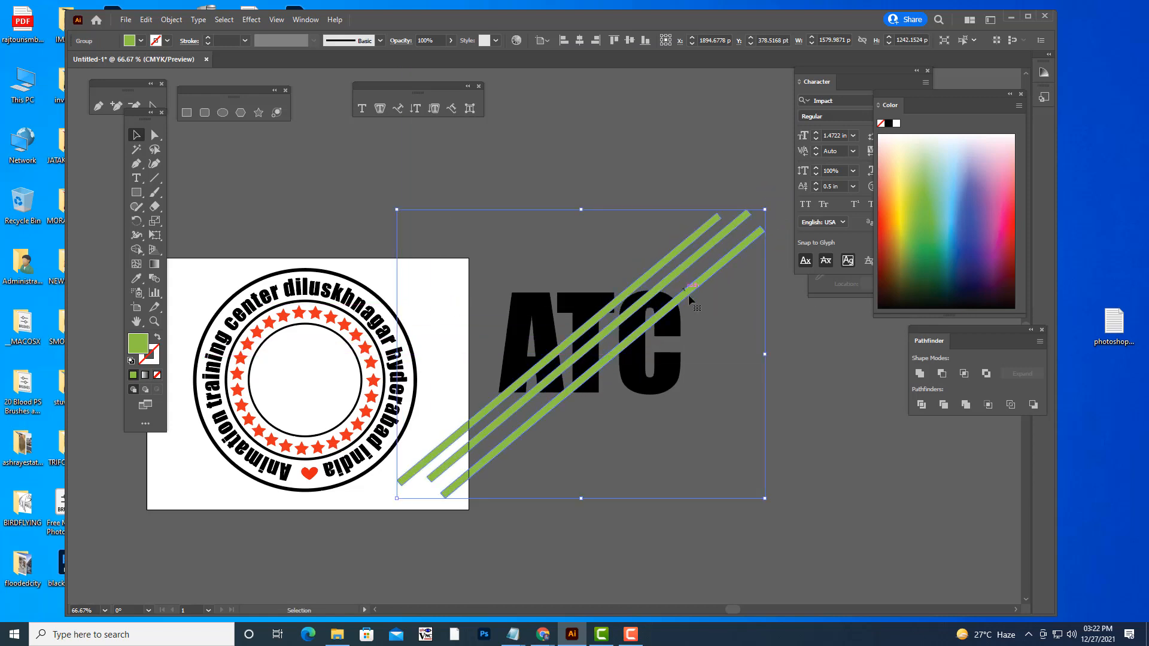
pyautogui.keyDown('shift'); pyautogui.click(676, 334); pyautogui.keyUp('shift')
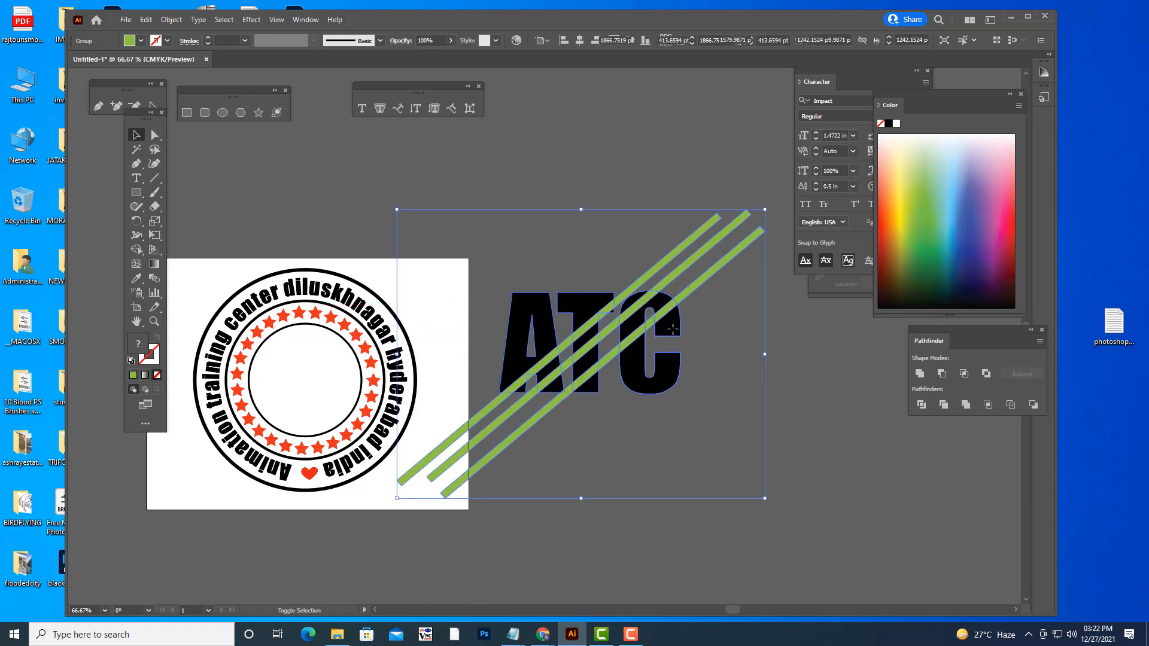
pyautogui.click(943, 406)
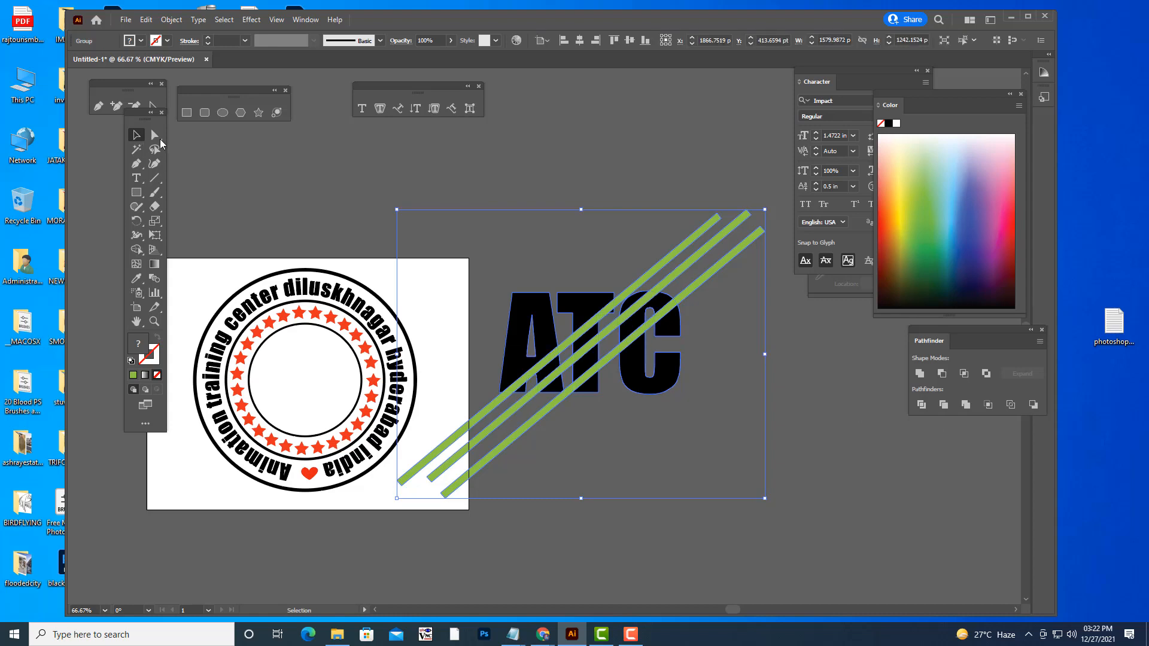
# - Delete the three diagonal green bars one by one with Direct Selection, keeping only the sliced "ATC" letters
pyautogui.click(154, 135)
pyautogui.click(554, 146)
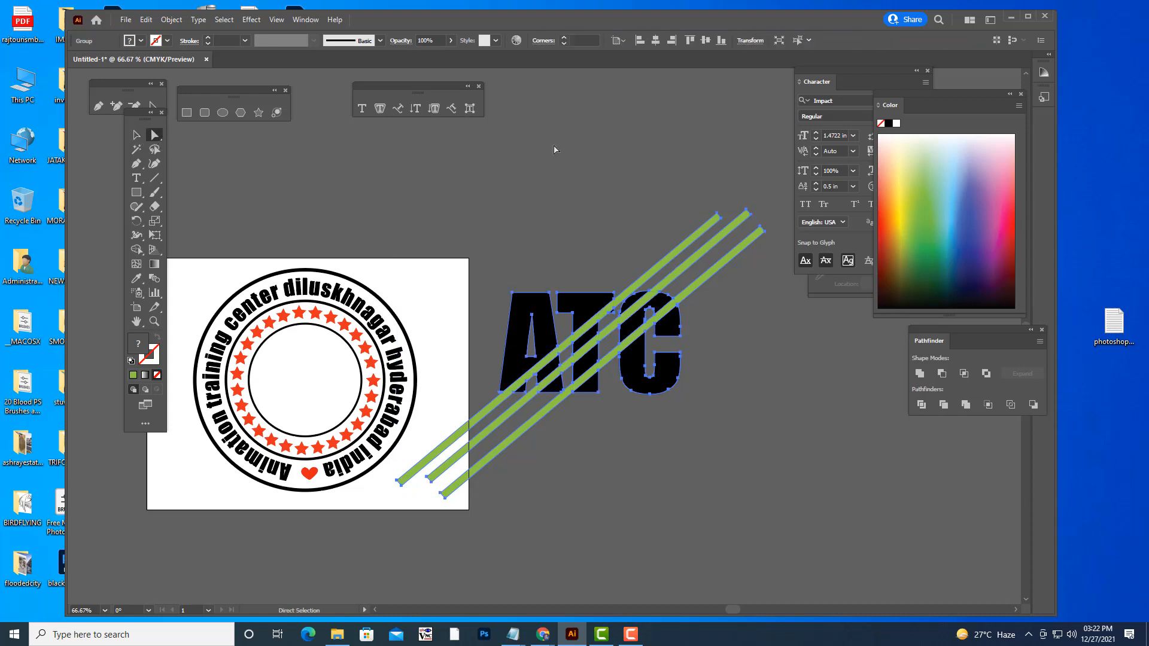
pyautogui.click(668, 265)
pyautogui.moveTo(663, 258); pyautogui.dragTo(630, 112)
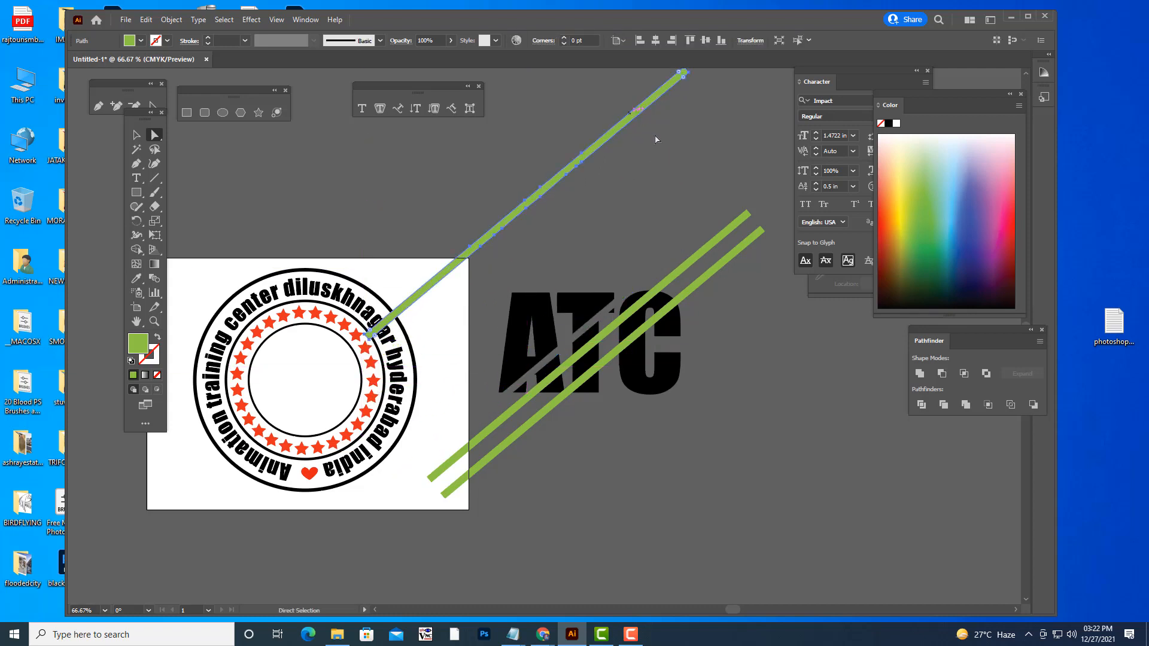
pyautogui.hotkey('ctrl', 'z')
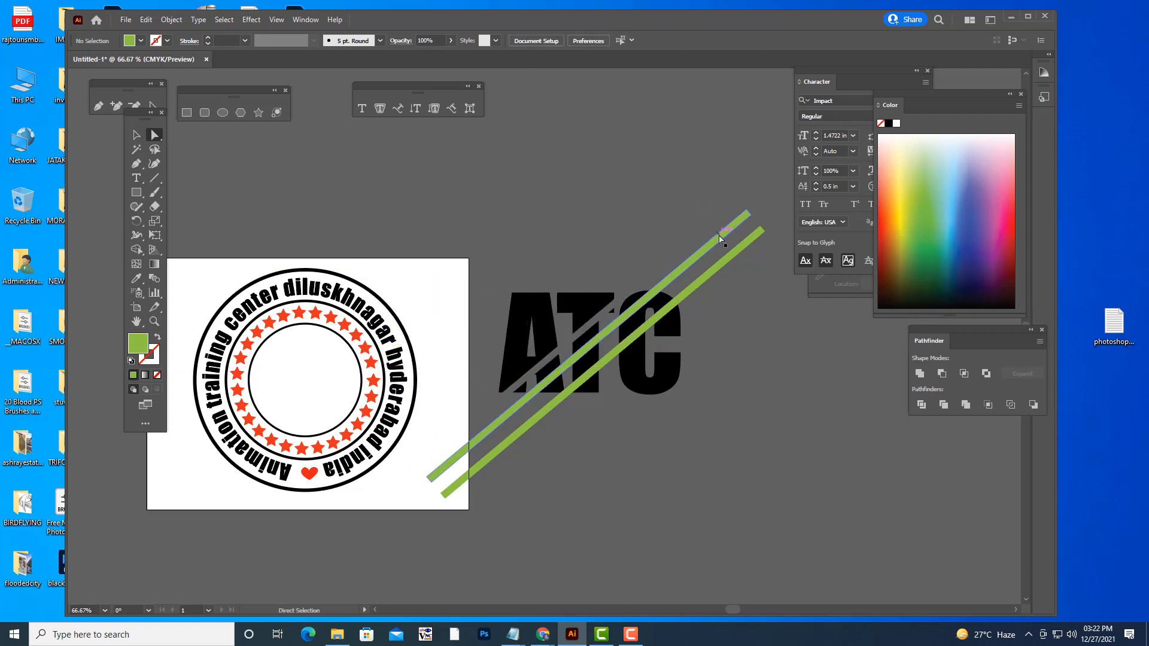
pyautogui.click(719, 237)
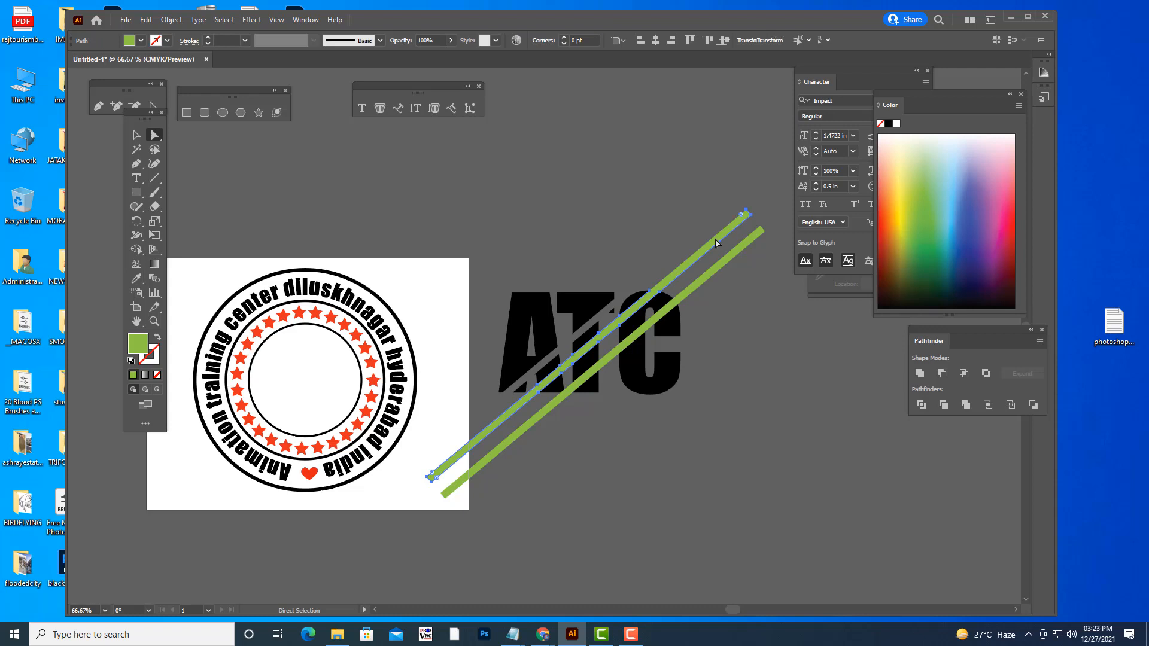
pyautogui.press('Delete')
pyautogui.click(716, 267)
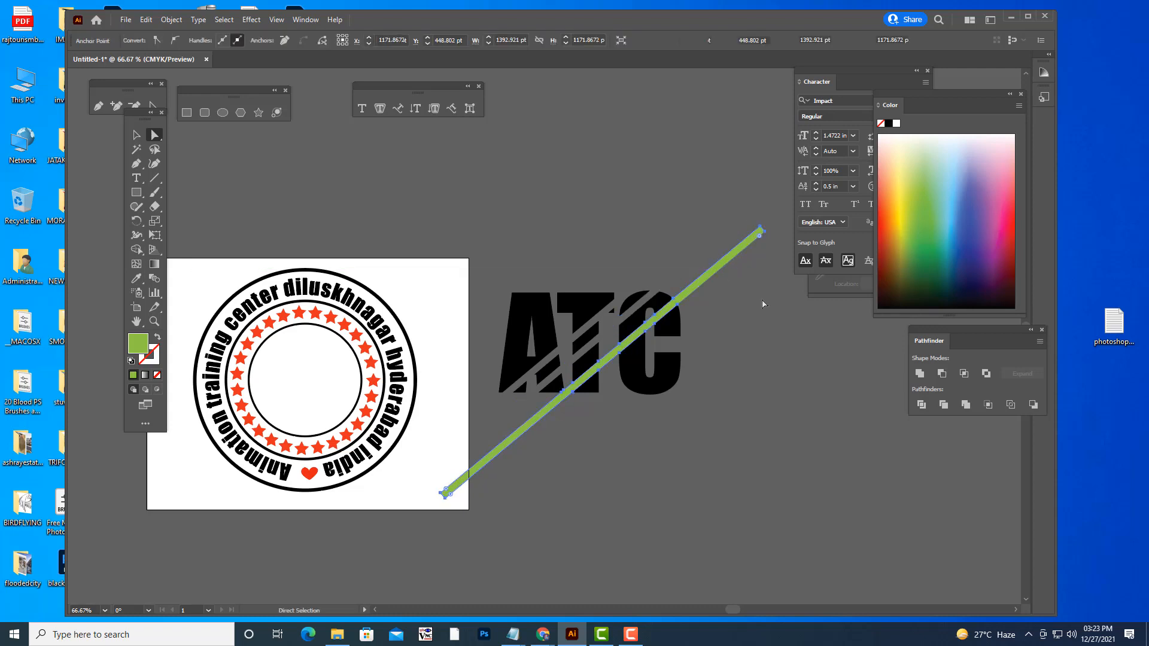
pyautogui.press('Delete')
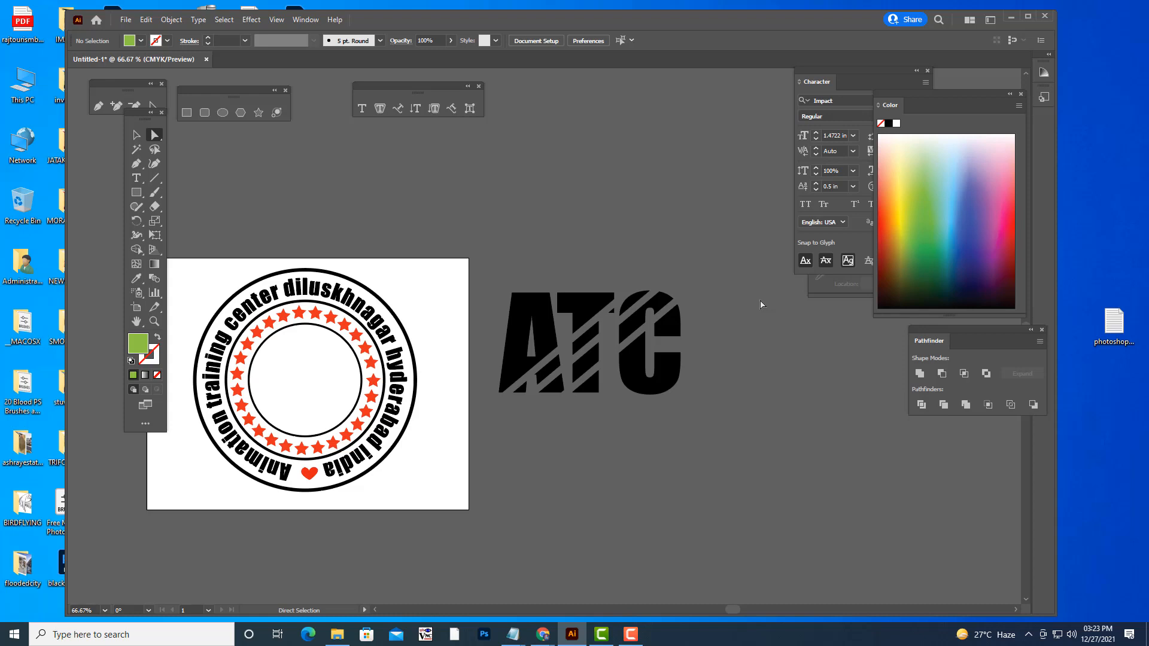
# - Scale the sliced "ATC" letters down to about 357 by 204 pt and place them inside the emblem's inner circle
pyautogui.press('v')
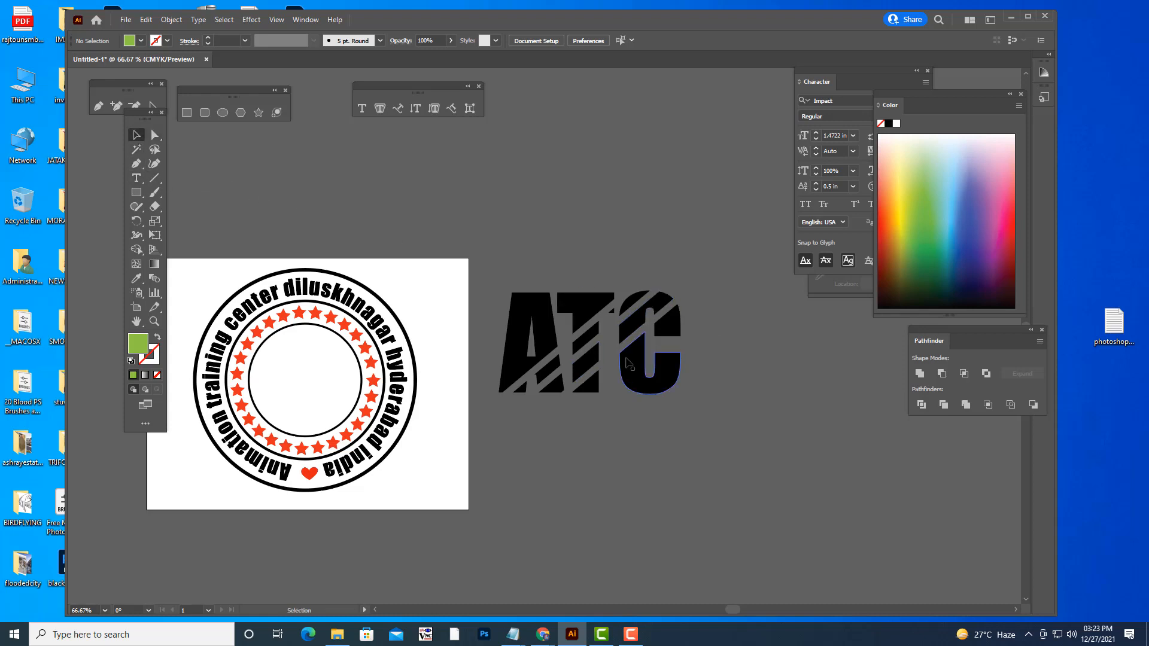
pyautogui.click(628, 363)
pyautogui.moveTo(669, 324); pyautogui.dragTo(329, 375)
pyautogui.click(580, 390)
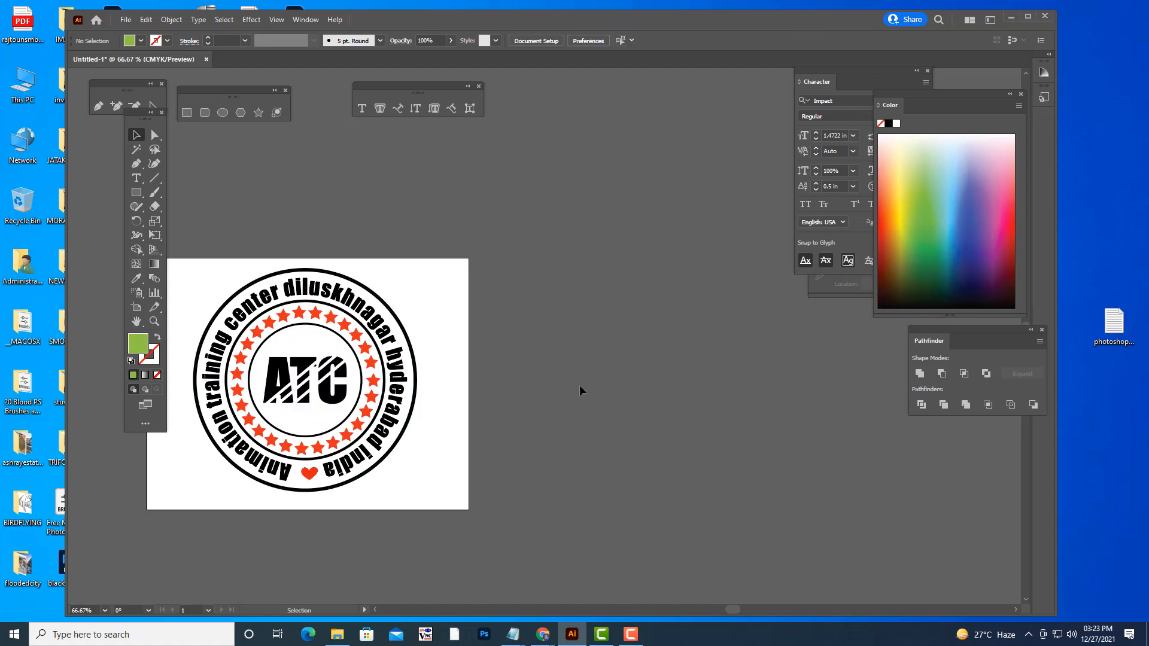
# - Enlarge the "ATC" letters proportionally to about 381 by 218 pt and shift them slightly right within the inner circle
pyautogui.hotkey('ctrl', '1')
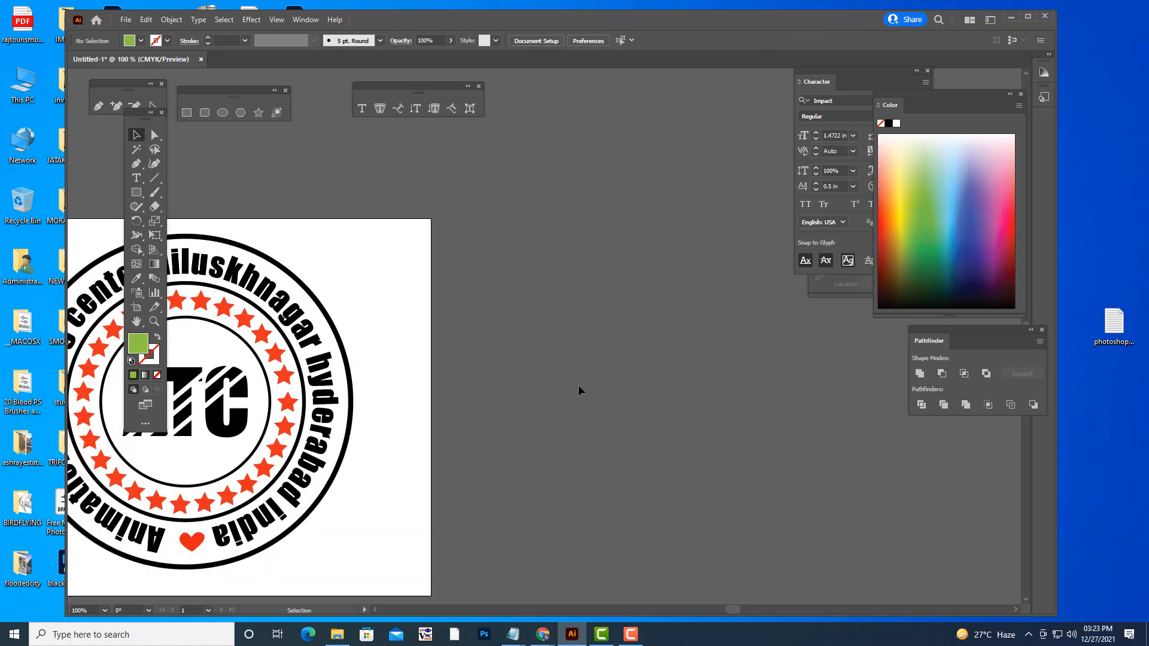
pyautogui.press('space')
pyautogui.moveTo(504, 393); pyautogui.dragTo(755, 372)
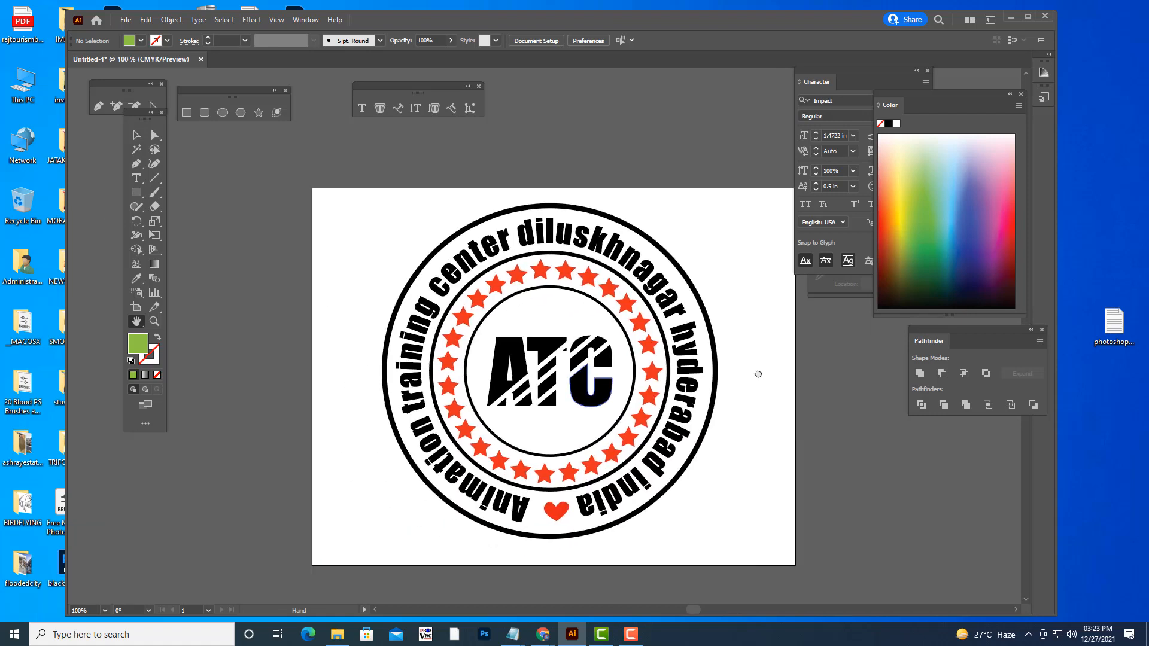
pyautogui.click(137, 136)
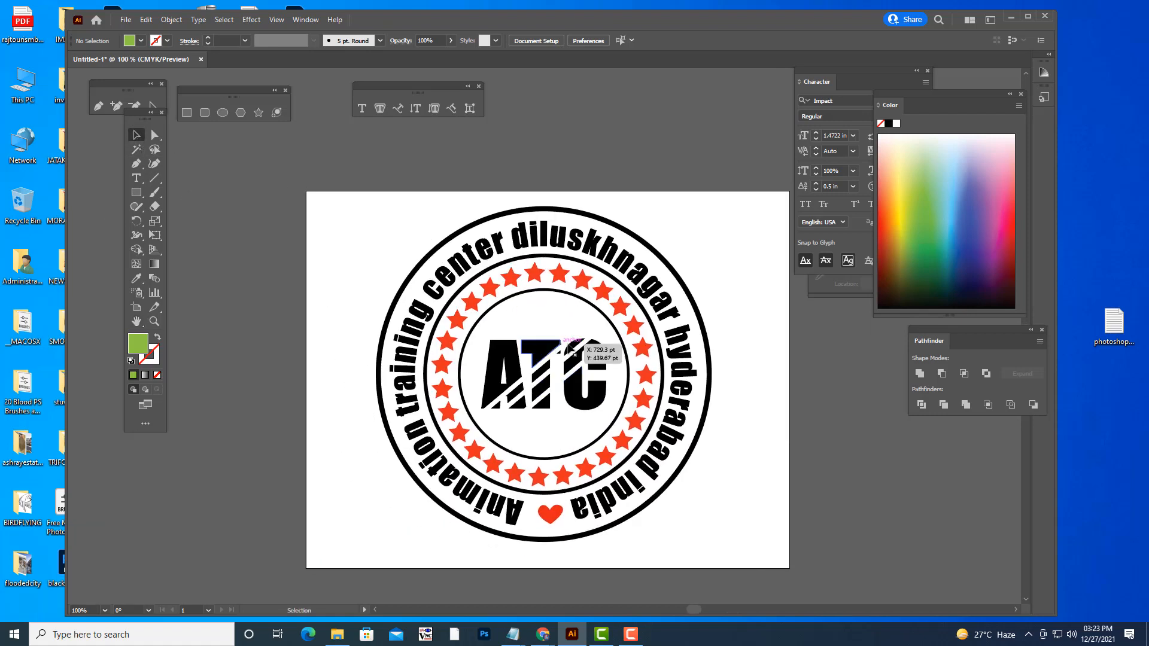
pyautogui.click(592, 365)
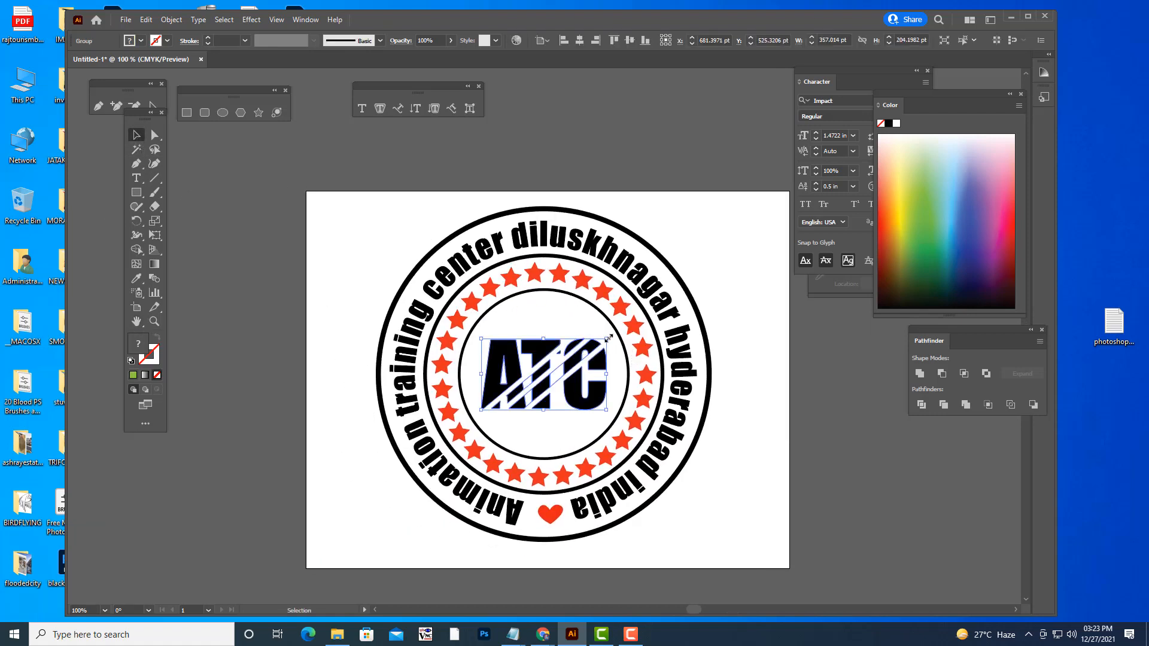
pyautogui.moveTo(608, 338)
pyautogui.mouseDown()
pyautogui.moveTo(631, 318)
pyautogui.moveTo(612, 336)
pyautogui.mouseUp()
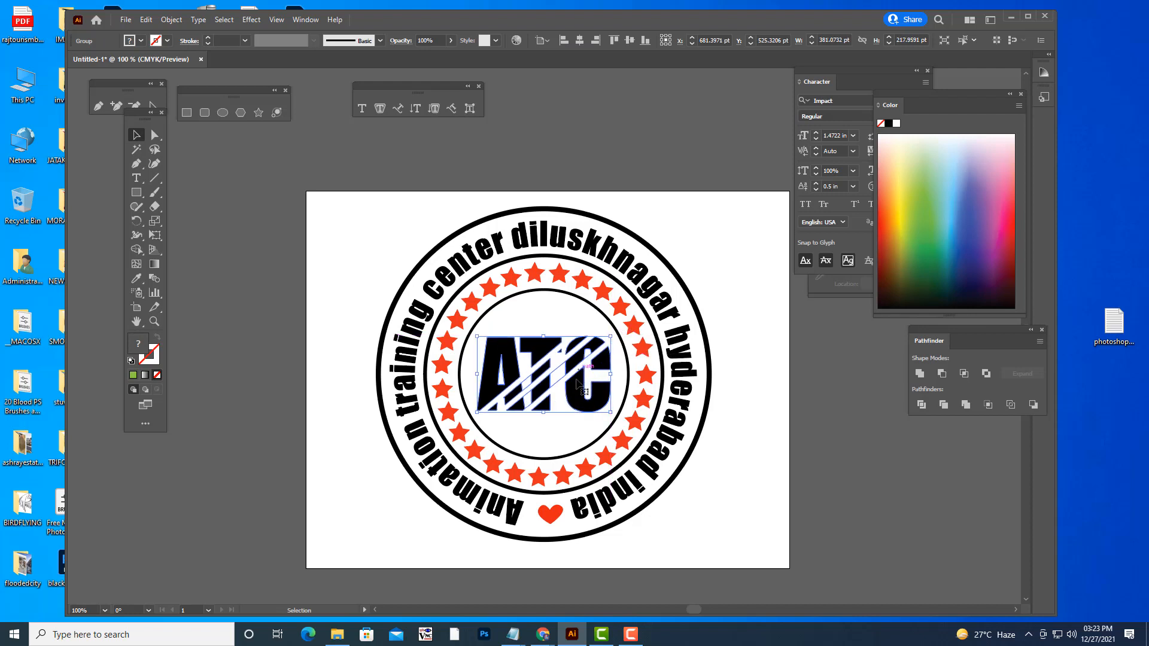
pyautogui.moveTo(578, 389); pyautogui.dragTo(579, 390)
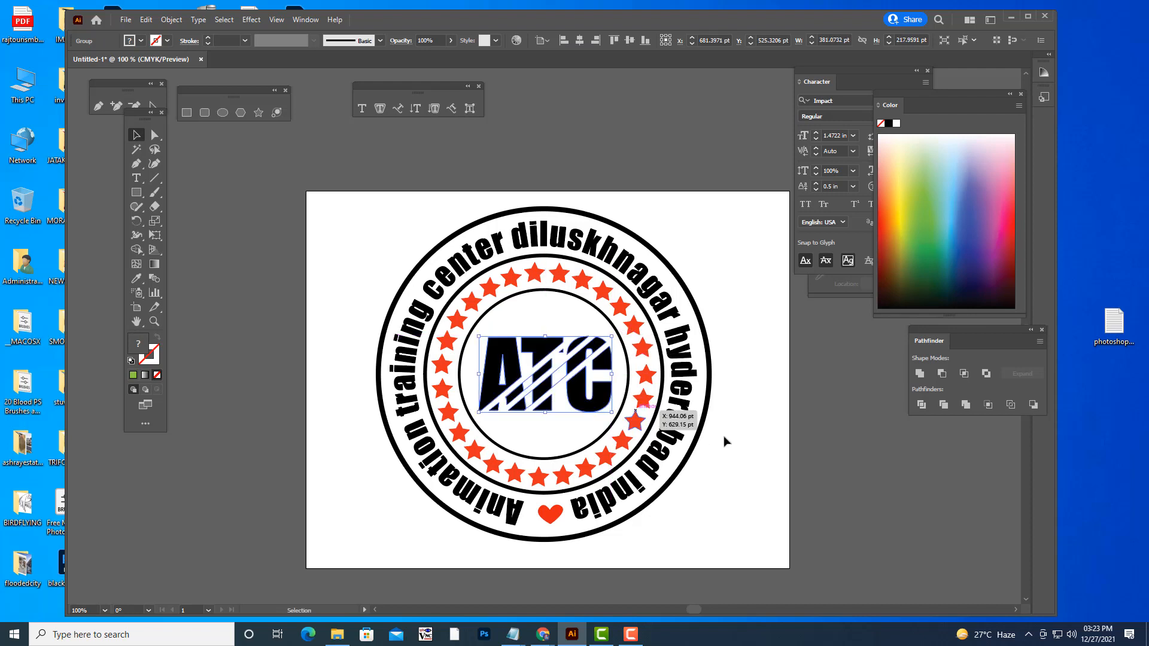
pyautogui.click(796, 430)
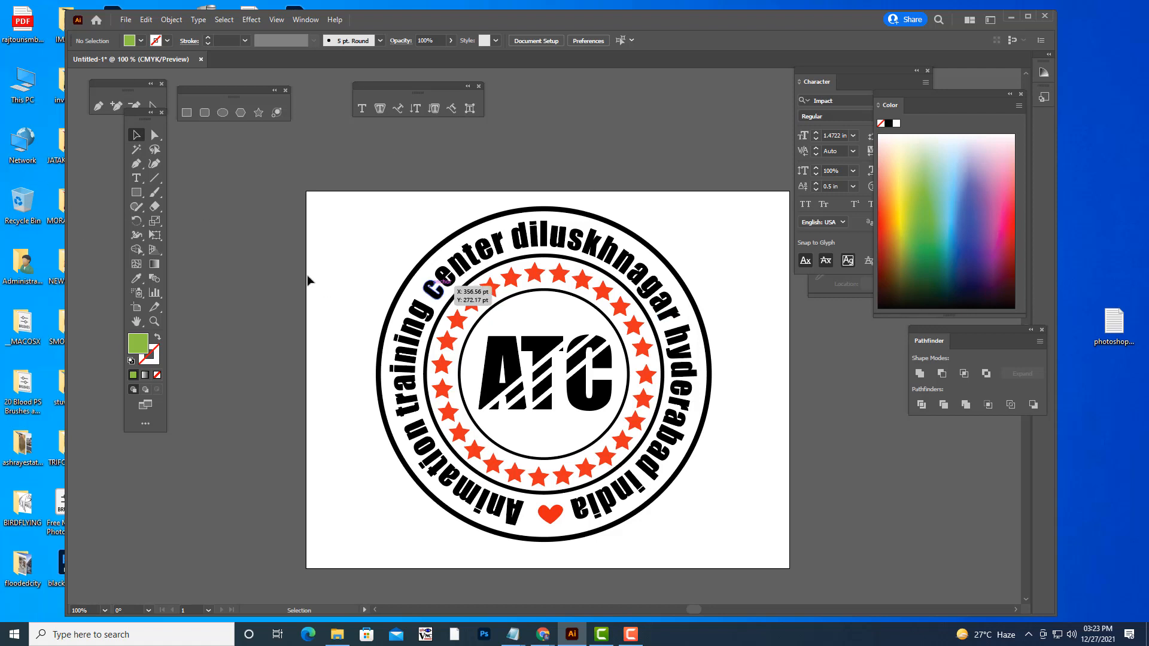
# - Draw a green circle about 491 pt in diameter, place it over the inner ring and scale it to about 456 pt
pyautogui.click(221, 116)
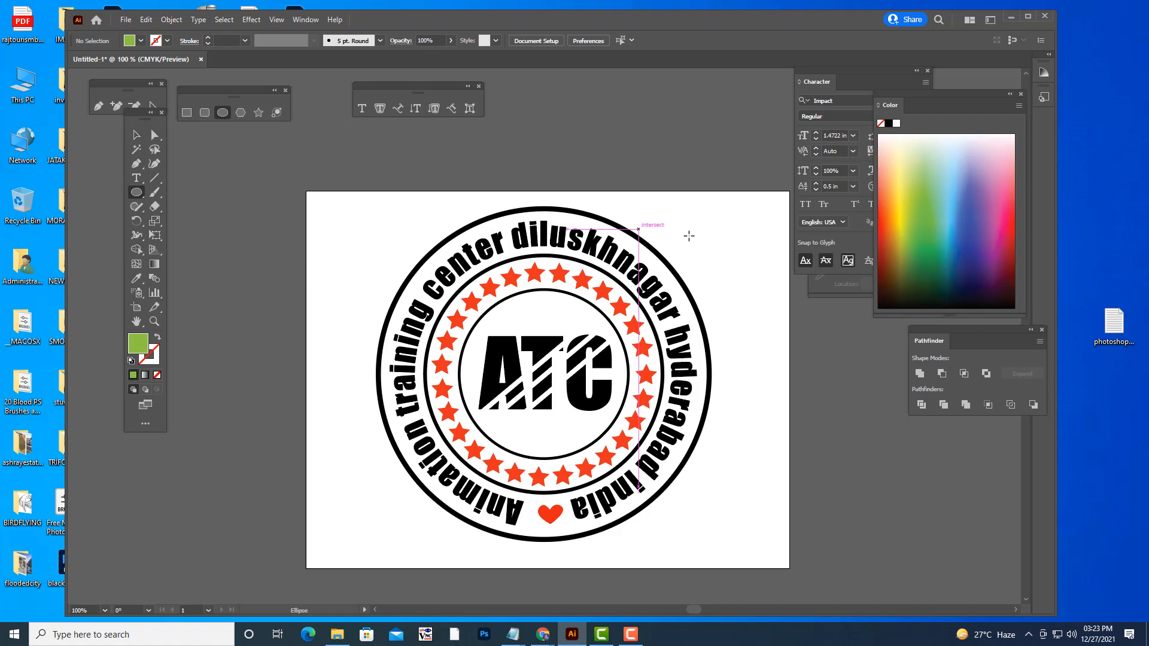
pyautogui.hotkey('ctrl', '-')
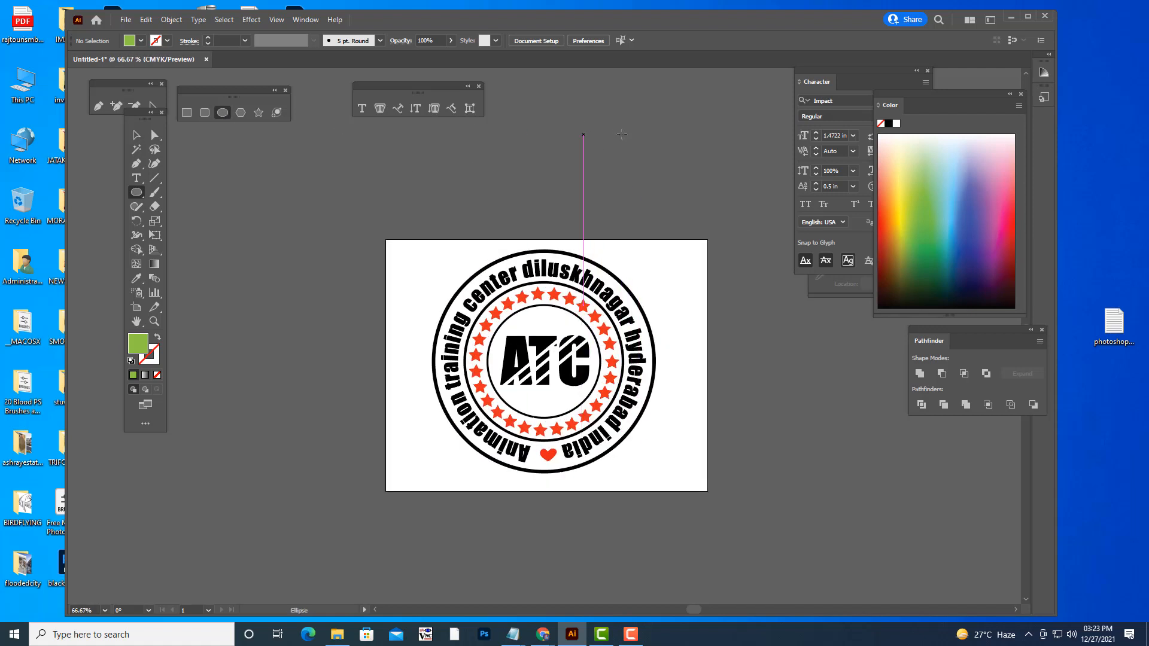
pyautogui.moveTo(593, 103); pyautogui.dragTo(708, 216)
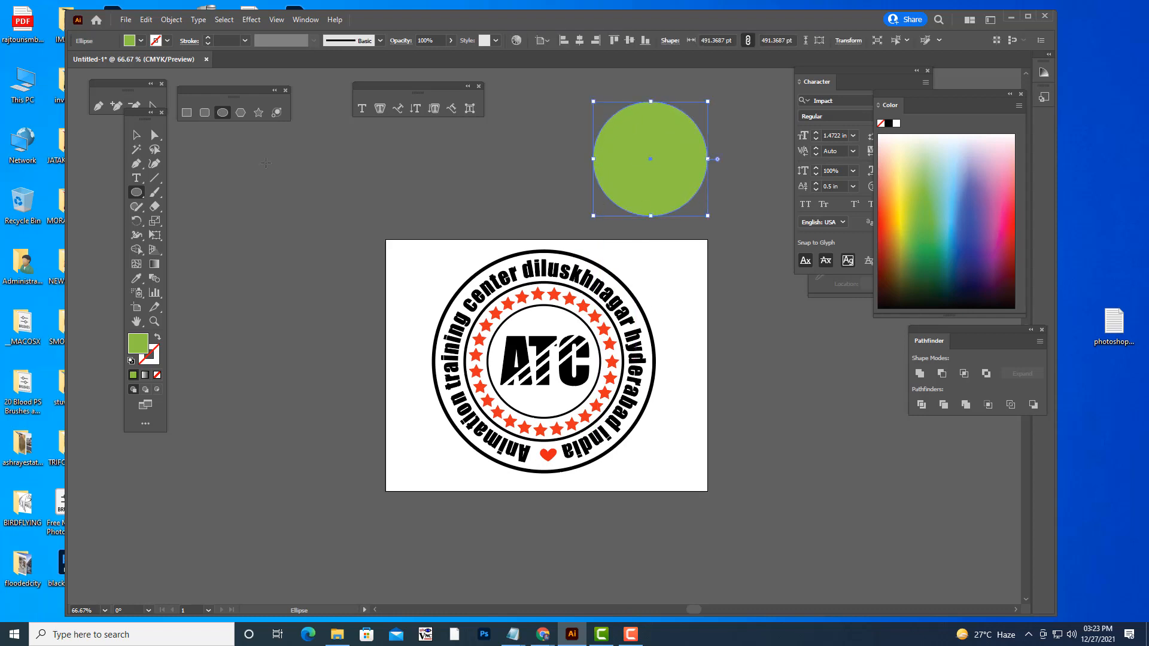
pyautogui.press('v')
pyautogui.moveTo(680, 166); pyautogui.dragTo(580, 355)
pyautogui.moveTo(601, 304); pyautogui.dragTo(598, 306)
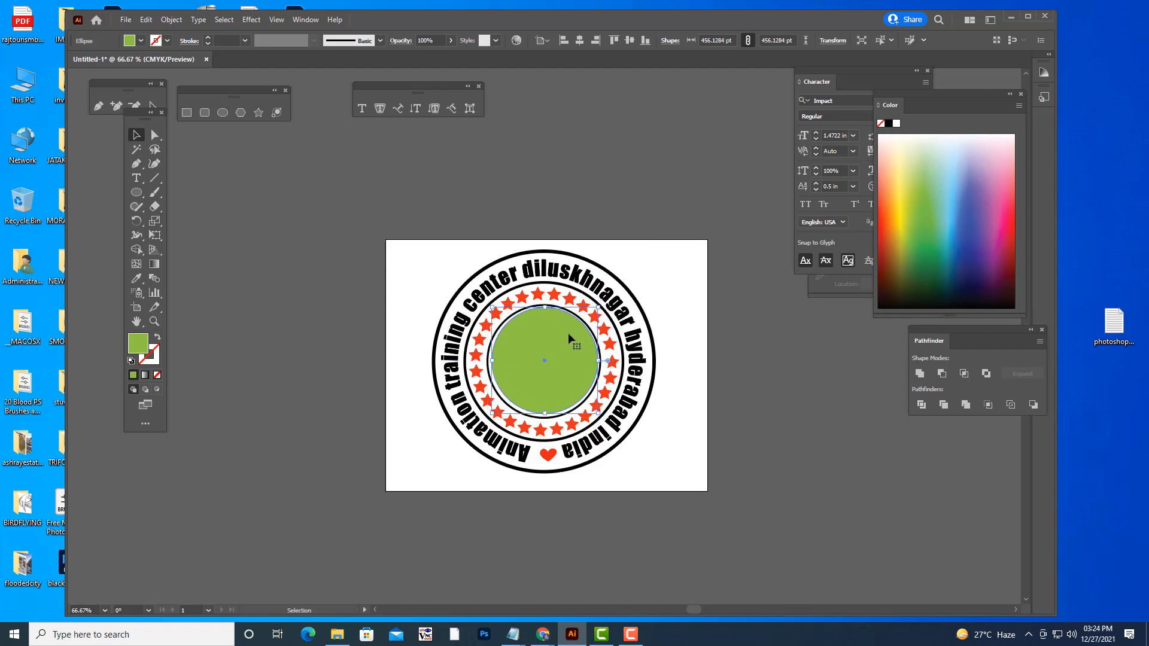
# - Nudge the green circle left and down to centre it, and enlarge it to about 487 pt to fill the inner ring
pyautogui.press('Left')
pyautogui.press('Down')
pyautogui.press('Down')
pyautogui.press('Down')
pyautogui.press('Down')
pyautogui.press('a')
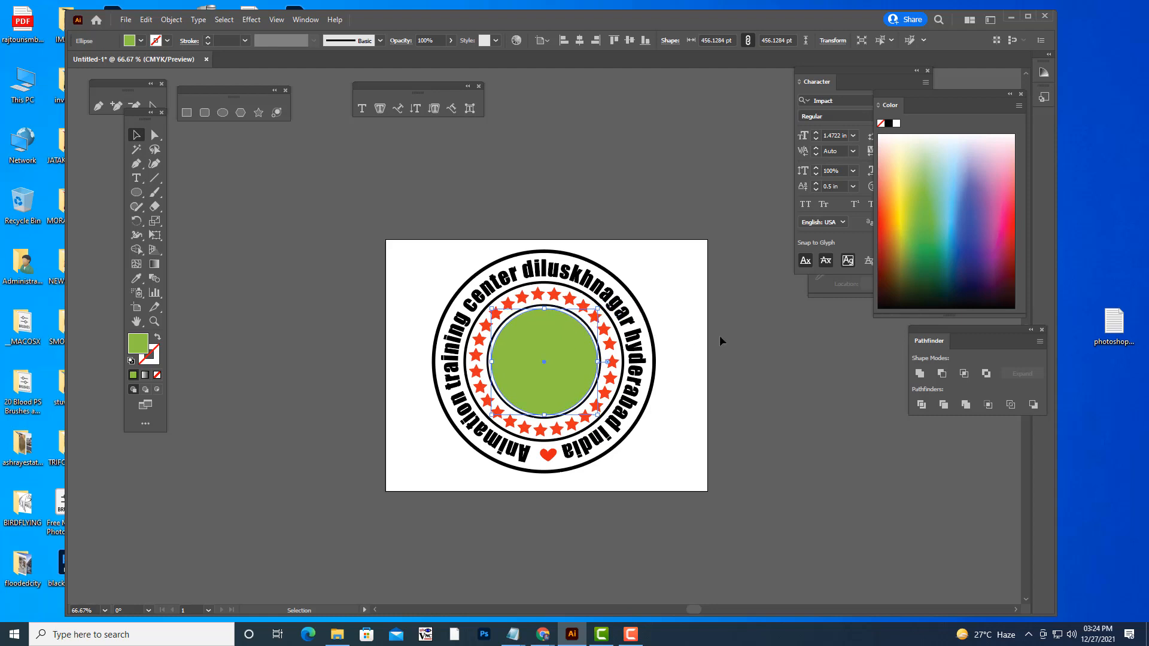
pyautogui.hotkey('ctrl', '1')
pyautogui.press('v')
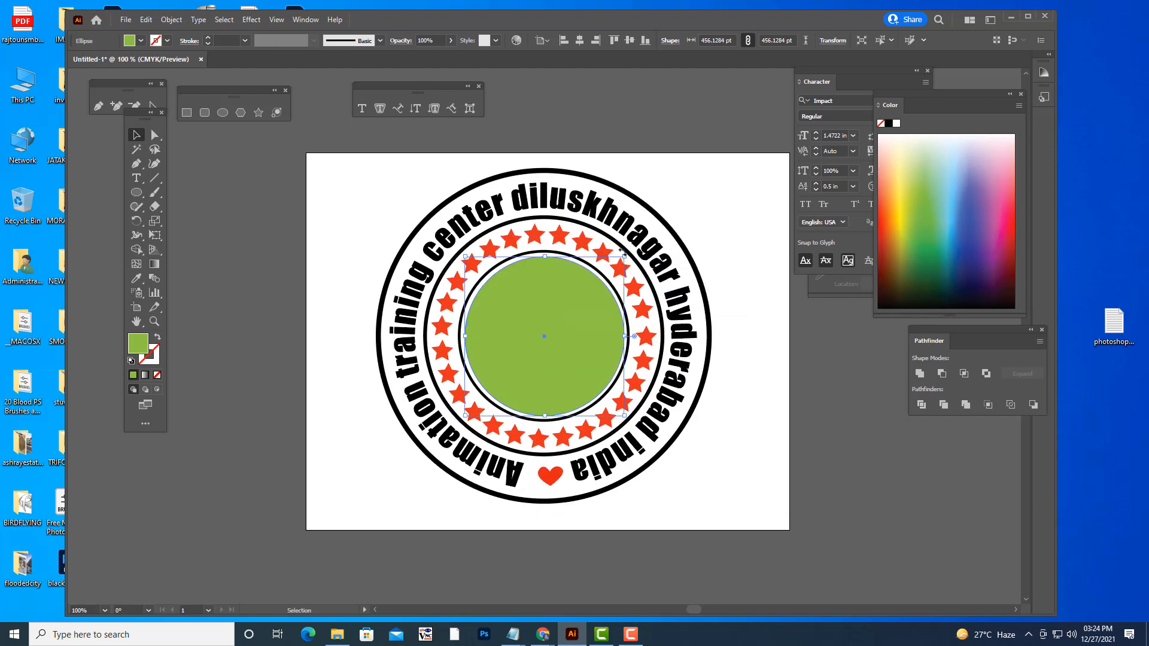
pyautogui.moveTo(623, 256); pyautogui.dragTo(628, 251)
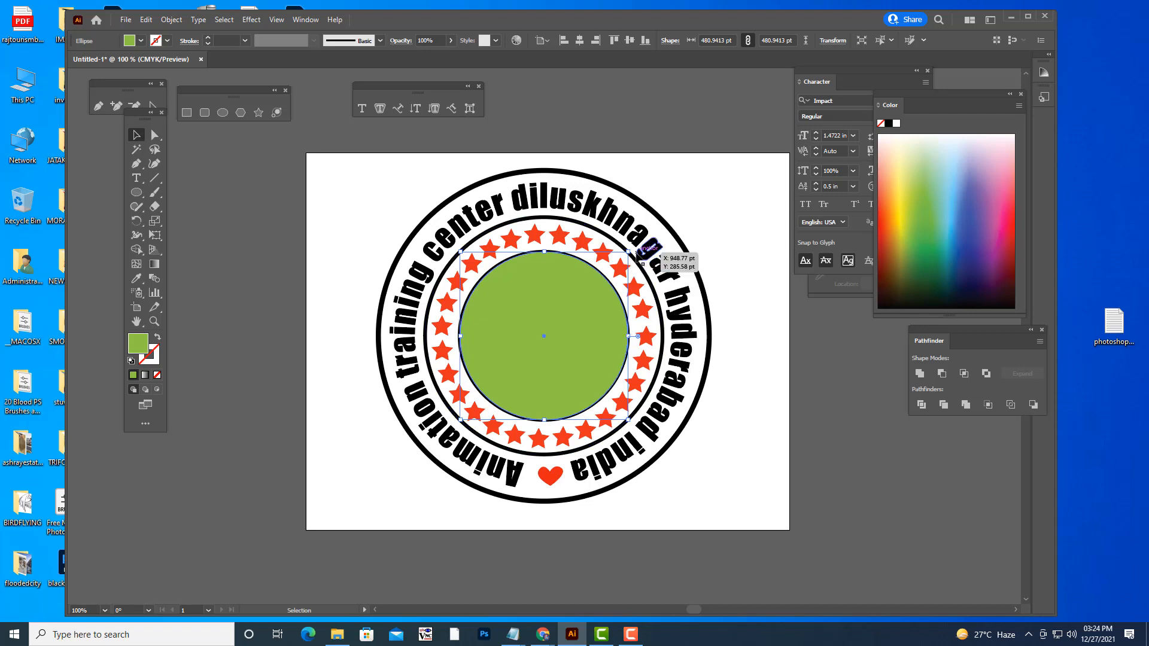
pyautogui.moveTo(637, 256); pyautogui.dragTo(628, 251)
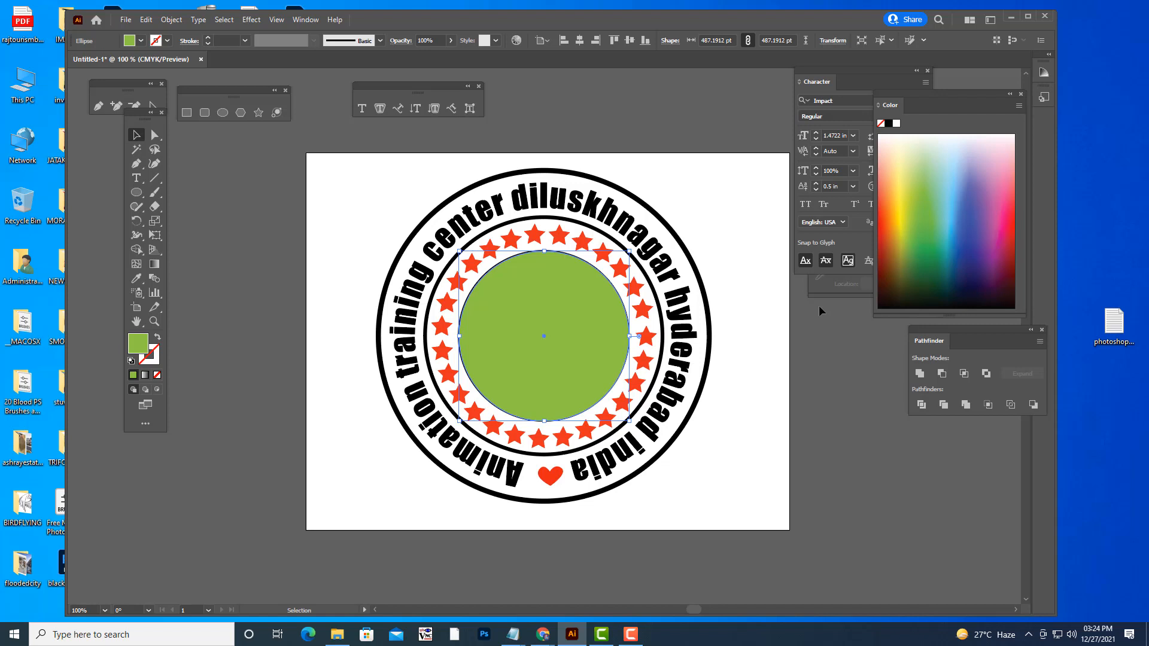
pyautogui.press('Return')
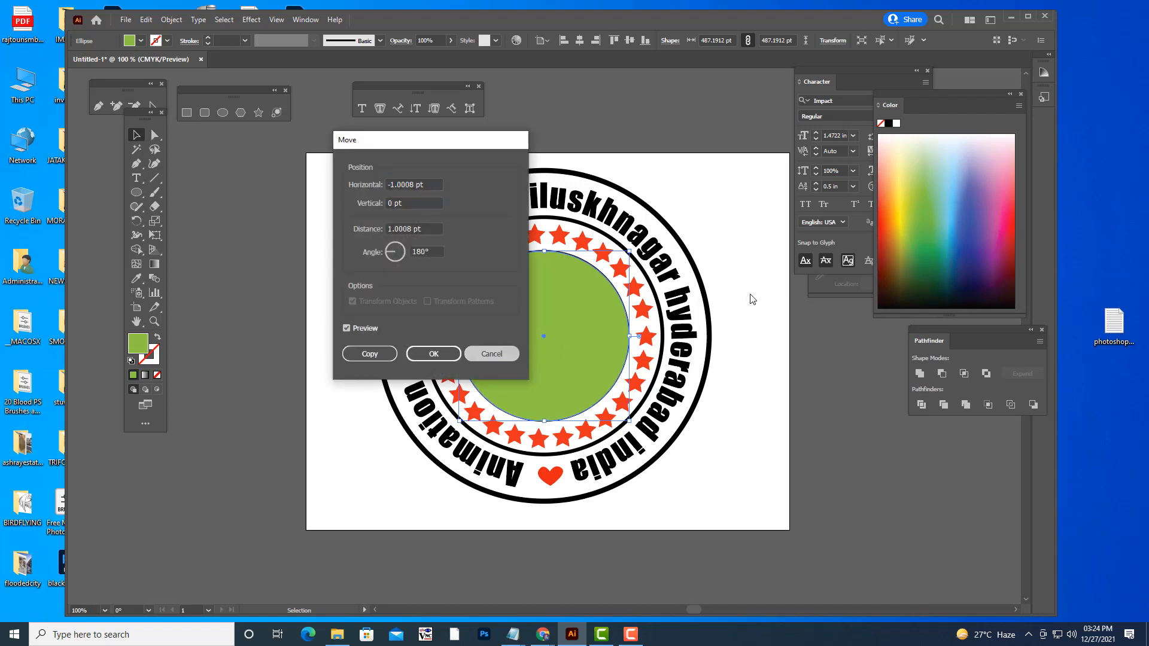
pyautogui.press('Return')
pyautogui.click(759, 241)
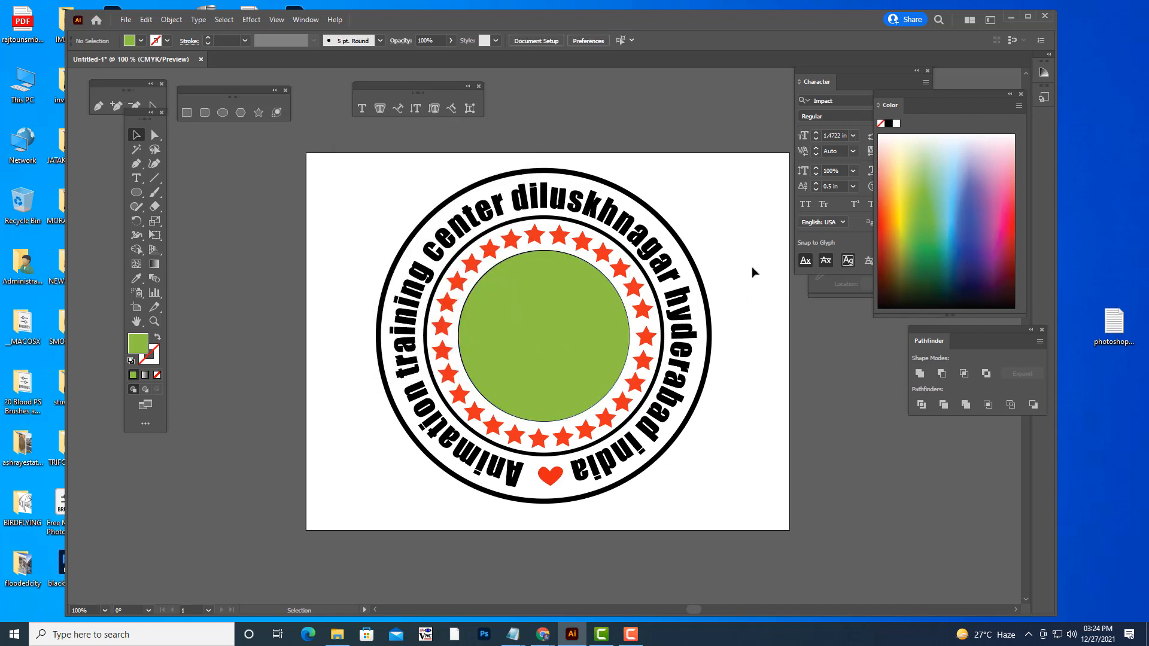
# - Fill the green circle with a linear white-to-black gradient
pyautogui.click(546, 339)
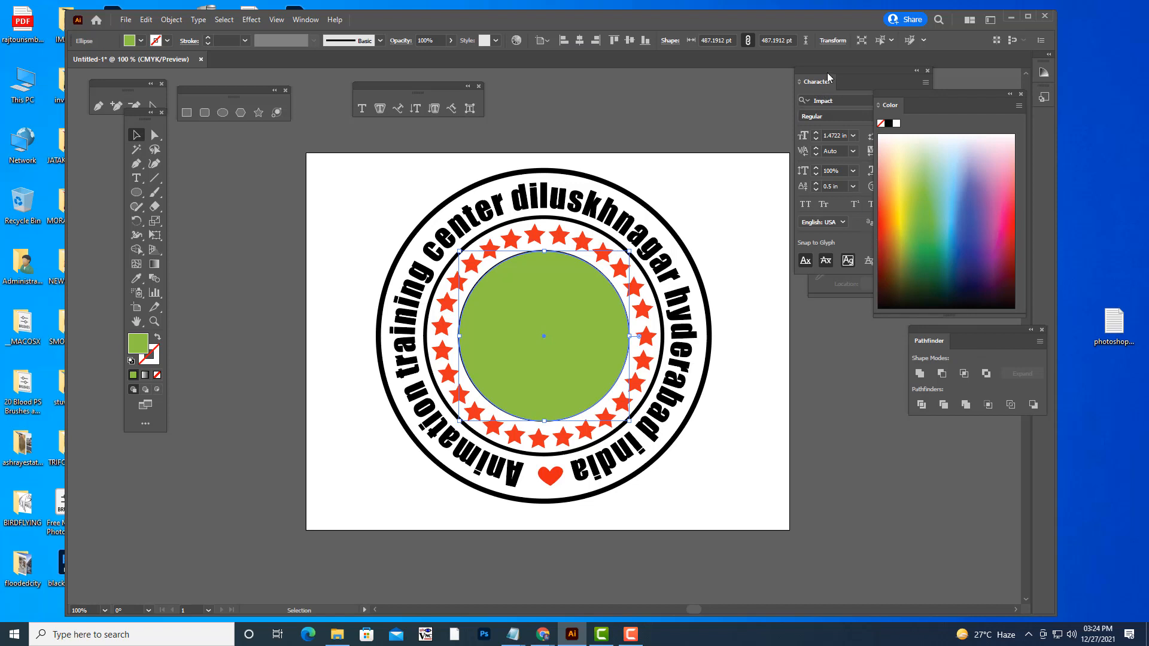
pyautogui.hotkey('ctrl', 'F9')
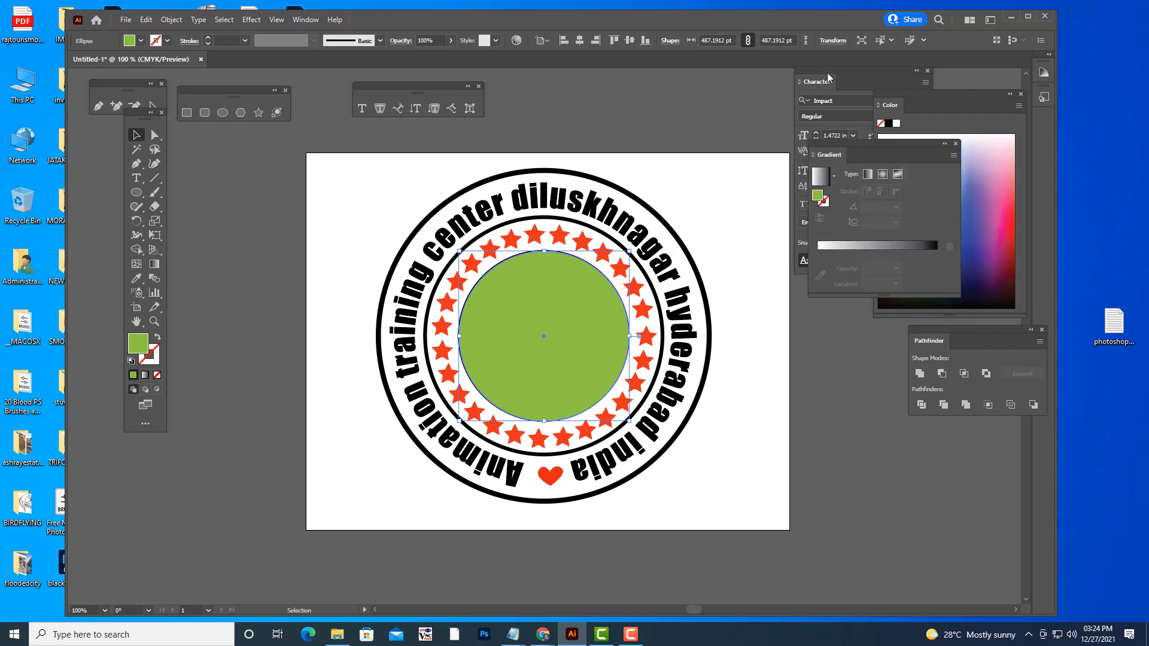
pyautogui.click(829, 256)
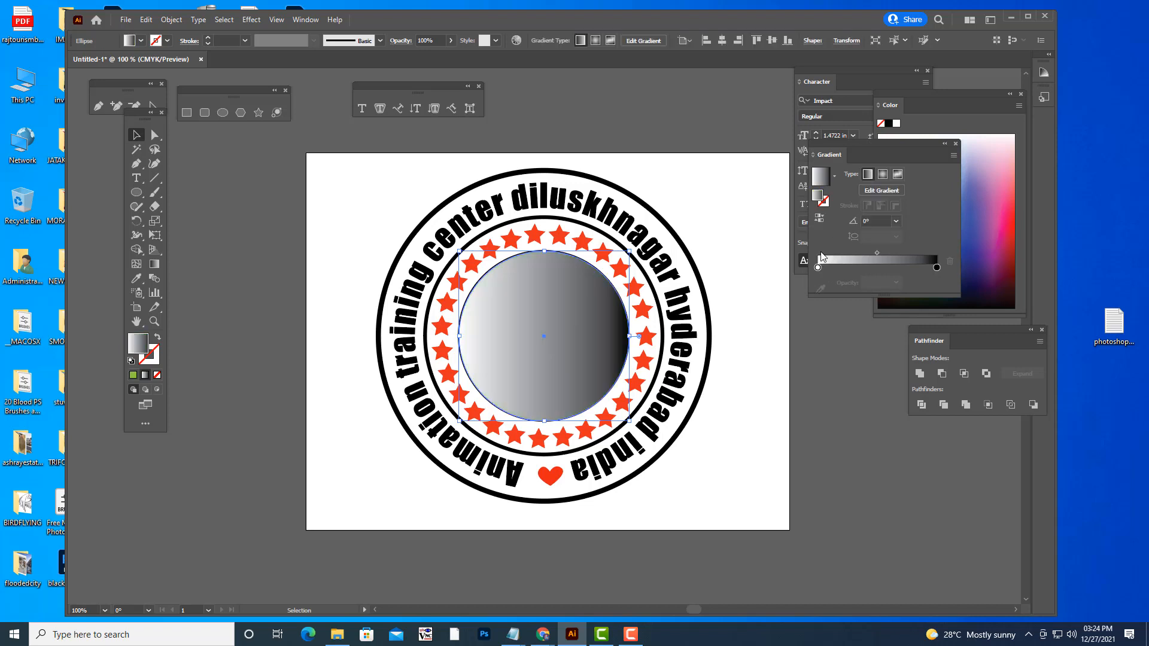
# - Recolor the black end stop of the circle's gradient with a medium green swatch
pyautogui.doubleClick(935, 269)
pyautogui.click(933, 269)
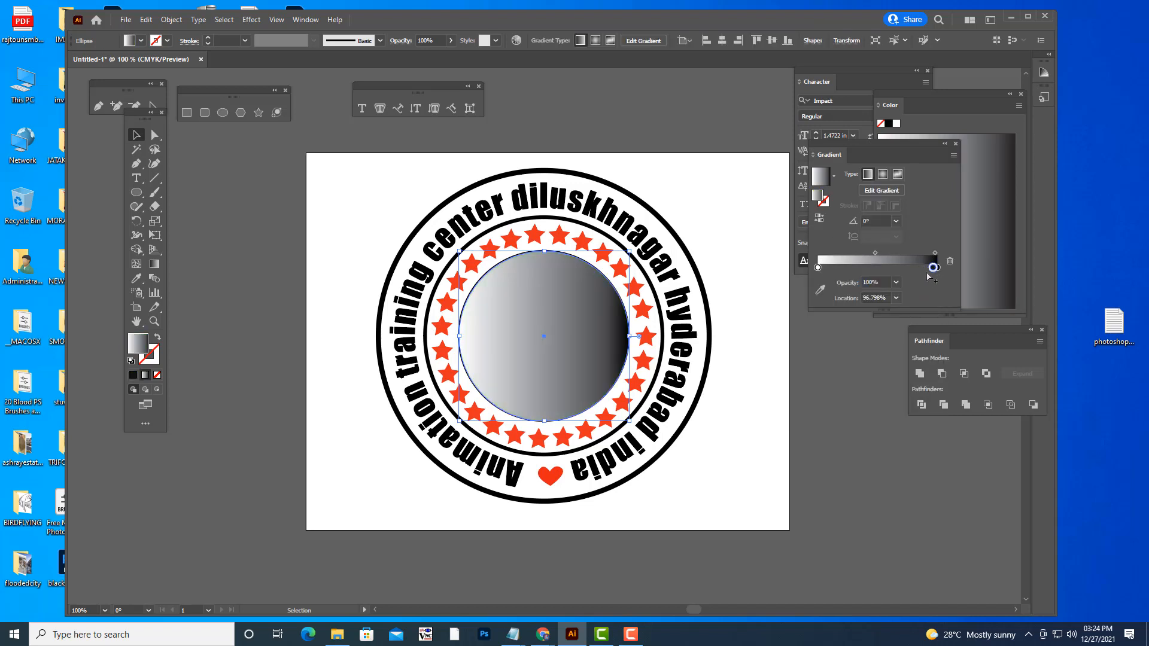
pyautogui.click(933, 268)
pyautogui.click(945, 287)
pyautogui.doubleClick(936, 268)
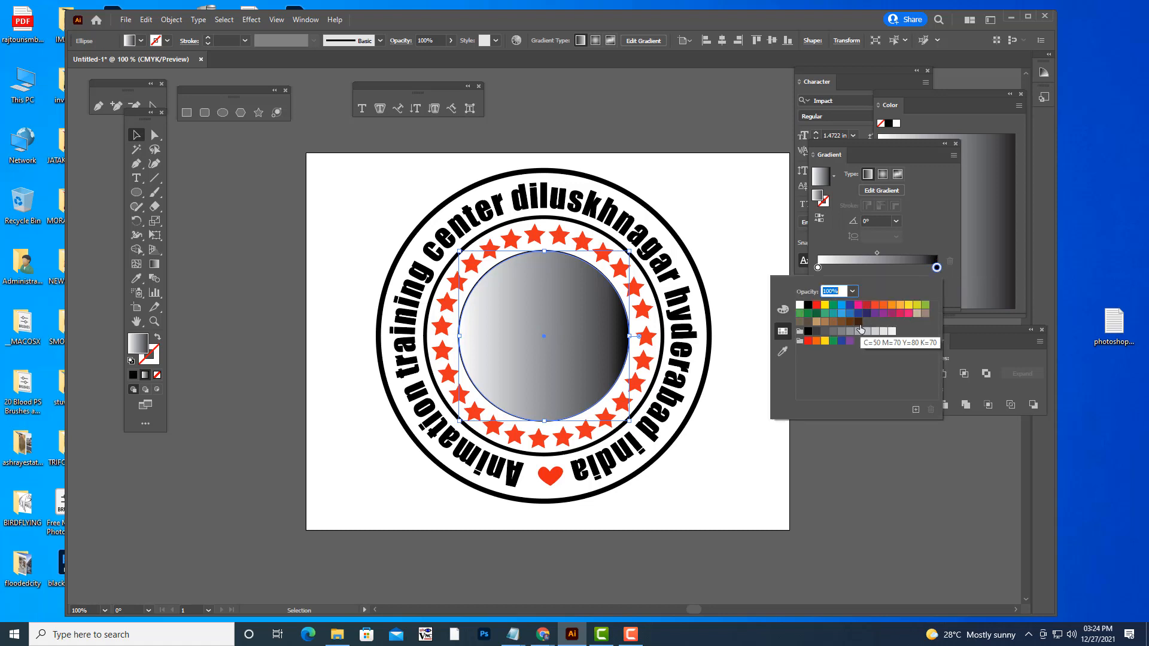
pyautogui.click(833, 306)
# - Recolor the white start stop of the circle's gradient with a light green swatch
pyautogui.click(818, 268)
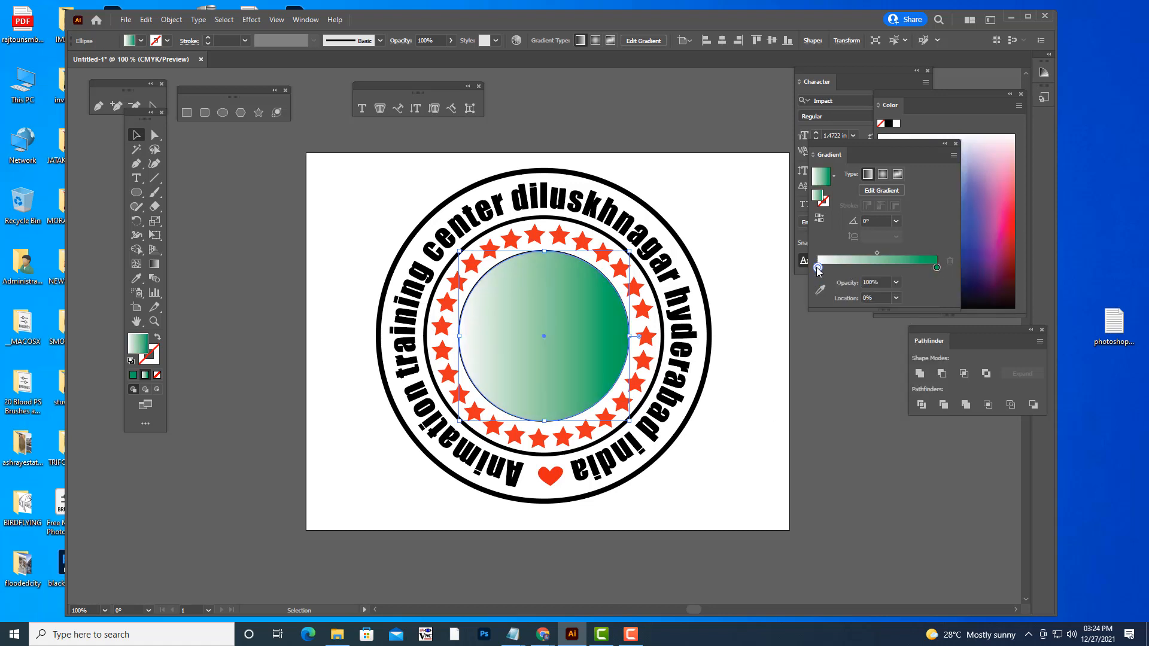
pyautogui.doubleClick(818, 268)
pyautogui.click(801, 313)
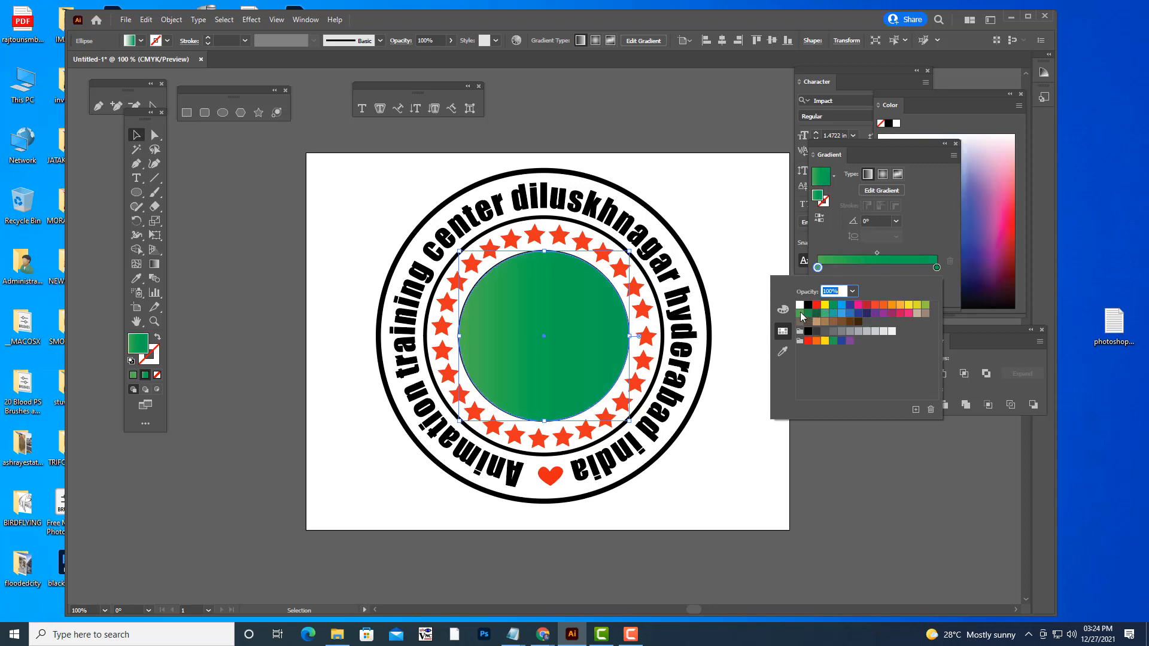
# - Recolor the end stop of the circle's gradient with a dark green swatch
pyautogui.click(948, 268)
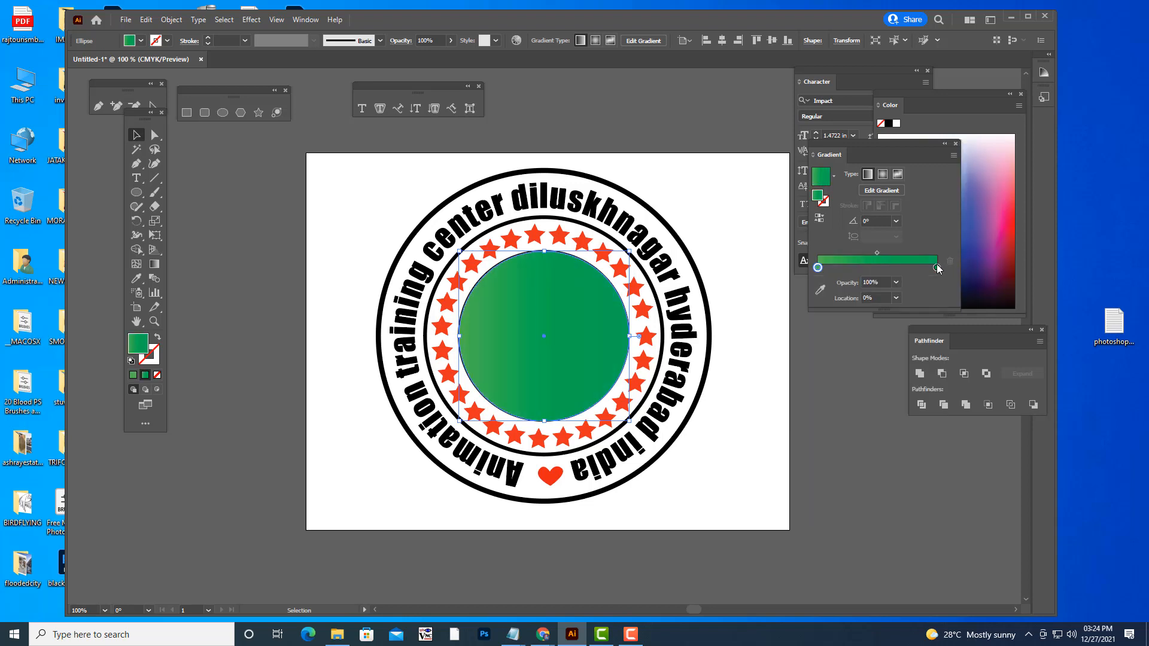
pyautogui.click(936, 268)
pyautogui.doubleClick(936, 267)
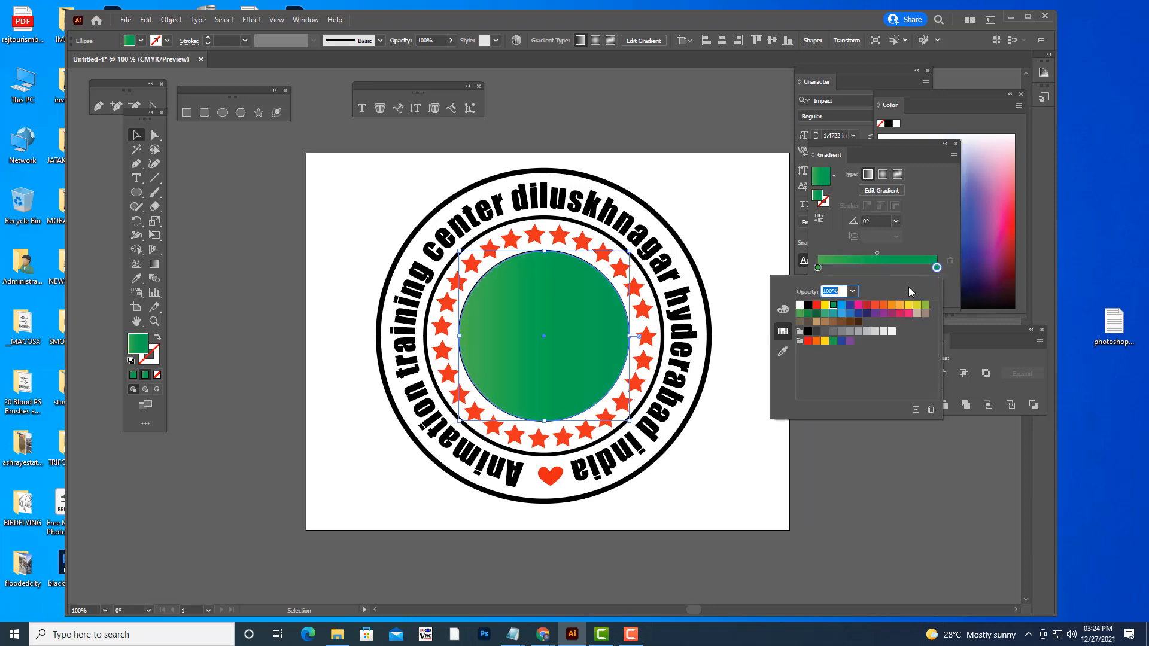
pyautogui.click(816, 317)
pyautogui.click(818, 268)
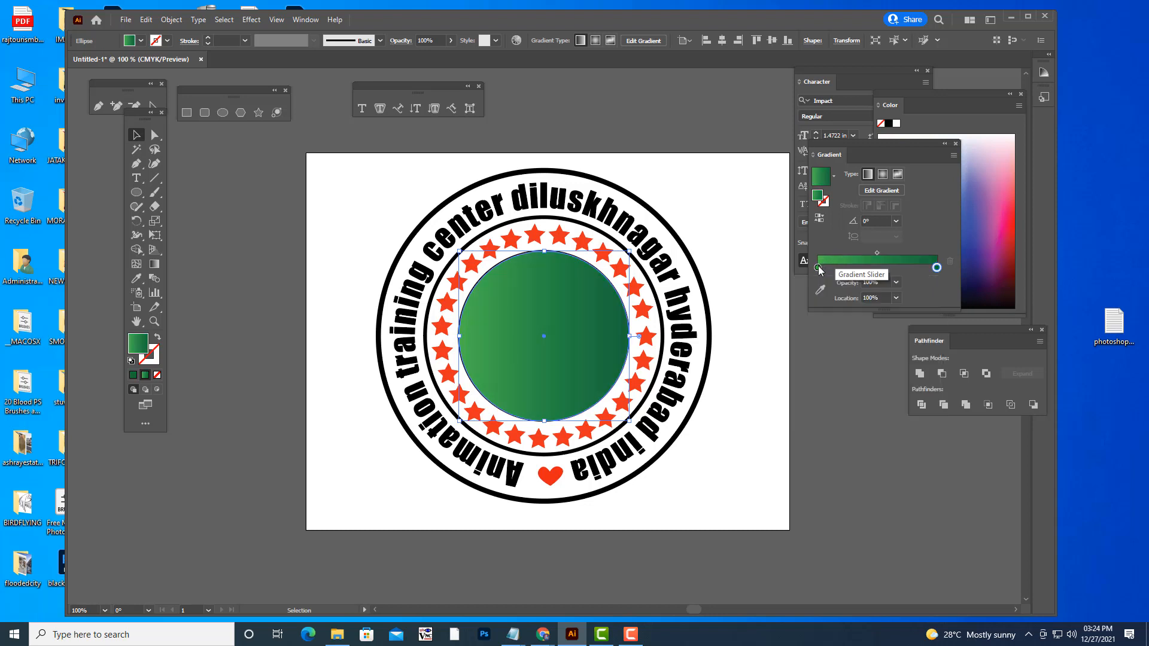
# - Give the green circle a radial gradient with a yellow-green start stop and the midpoint at about 62%
pyautogui.doubleClick(818, 268)
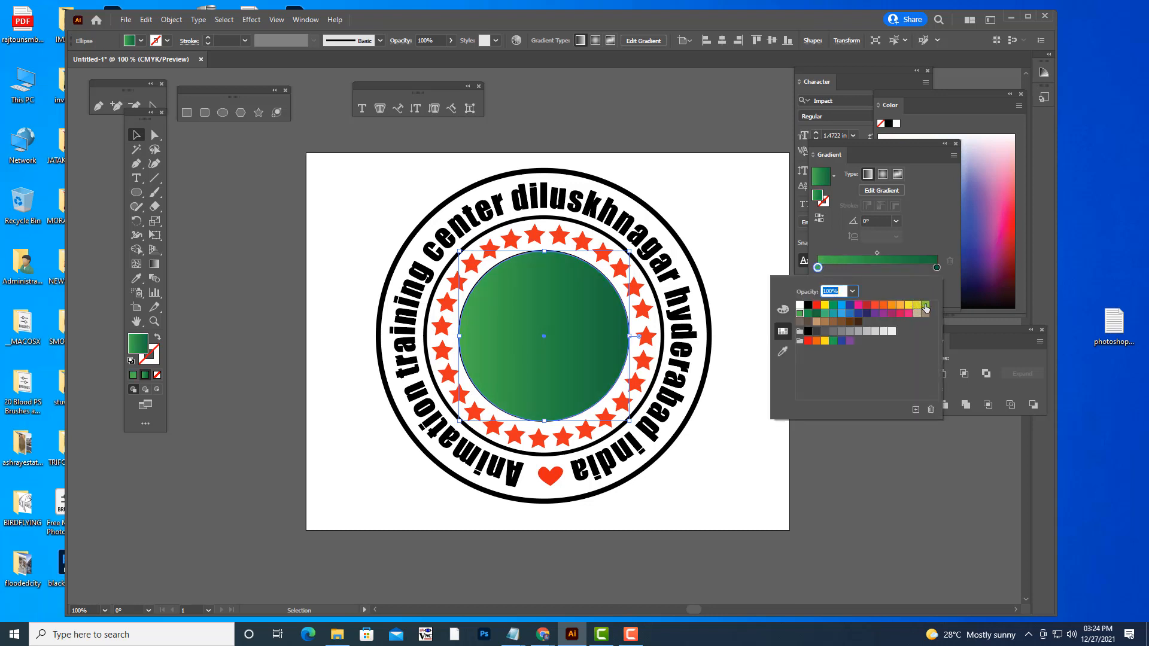
pyautogui.click(925, 307)
pyautogui.click(884, 174)
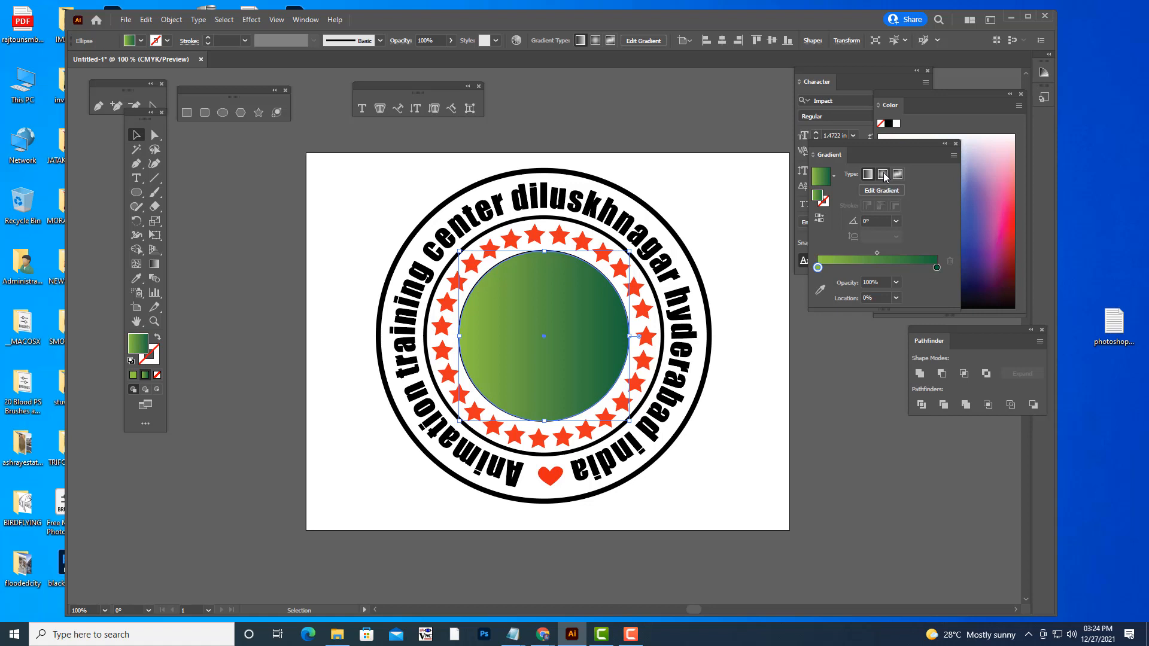
pyautogui.click(883, 174)
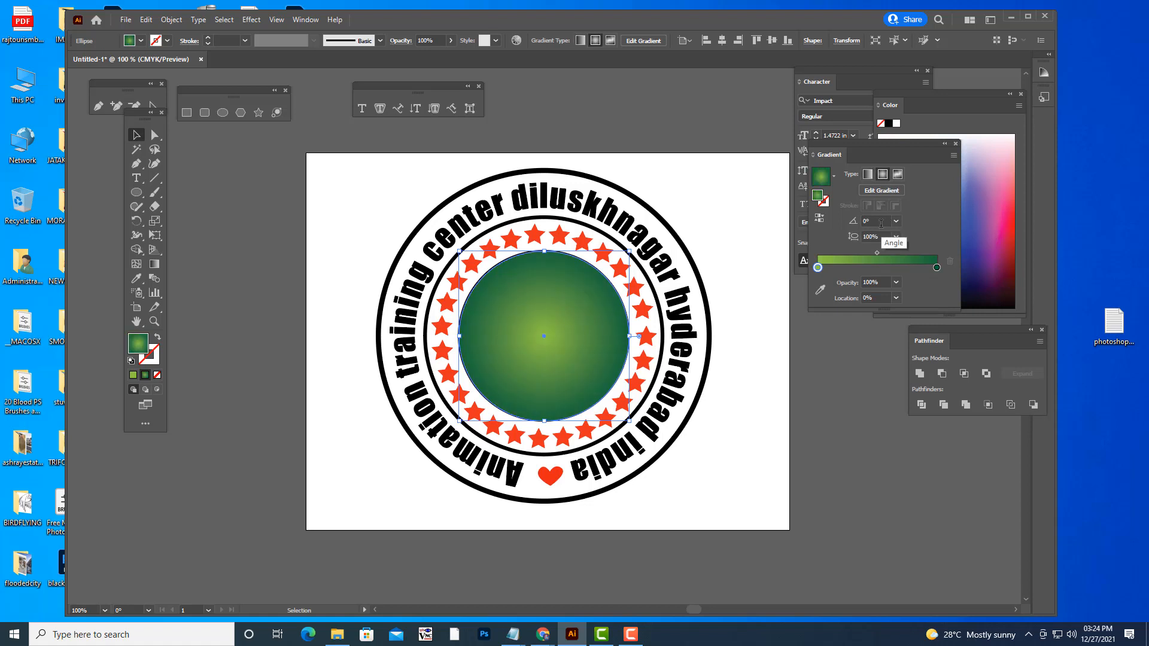
pyautogui.moveTo(876, 252); pyautogui.dragTo(889, 252)
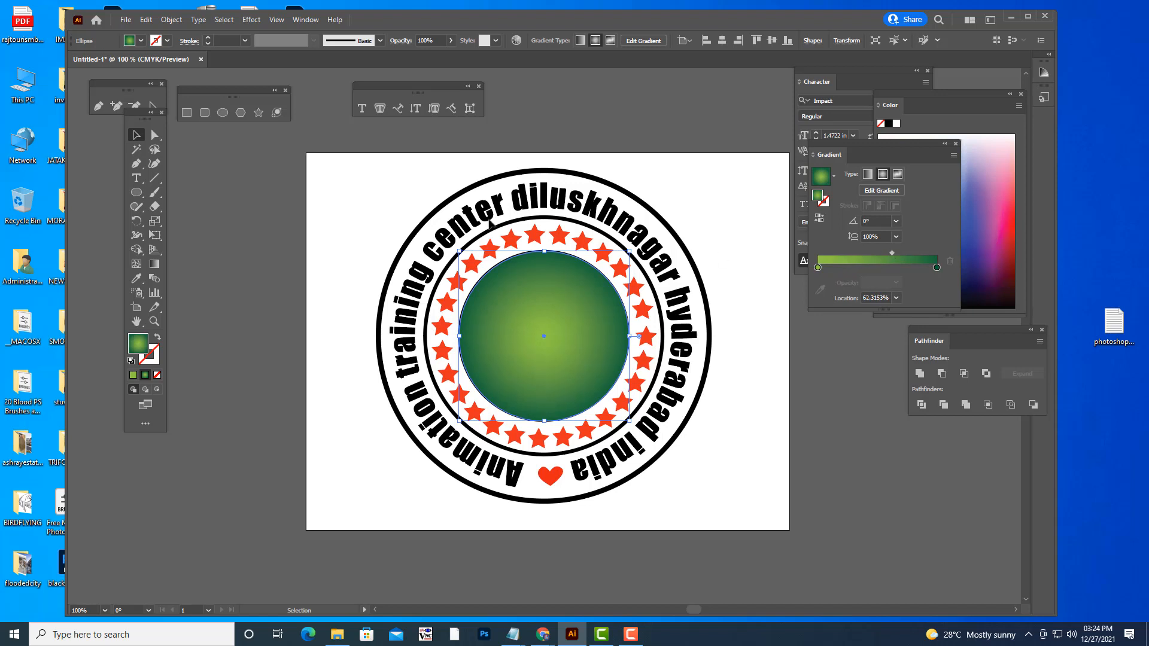
pyautogui.click(249, 181)
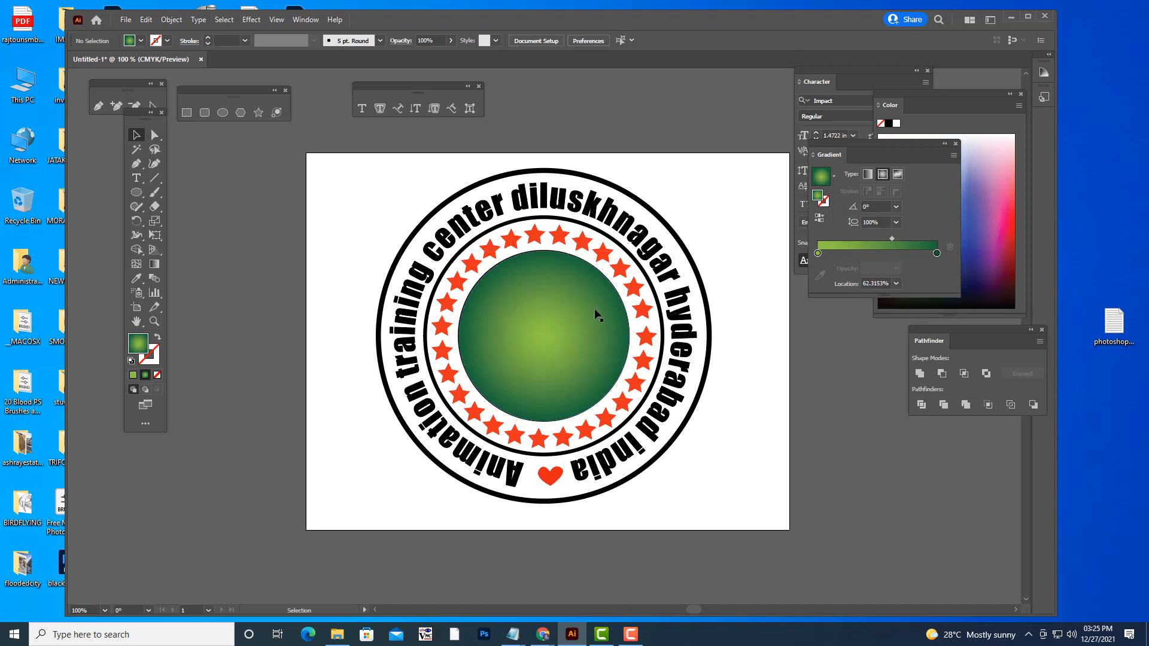
# - Send the green gradient circle to the back, behind the ATC lettering
pyautogui.click(594, 309)
pyautogui.rightClick(595, 309)
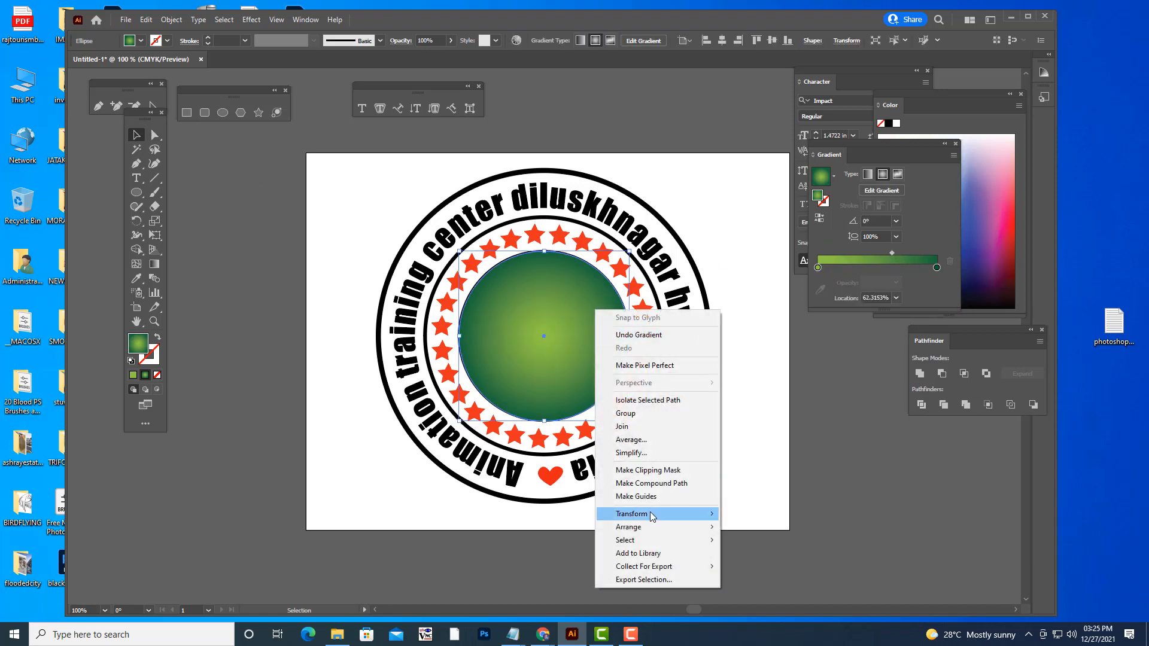
pyautogui.moveTo(662, 530)
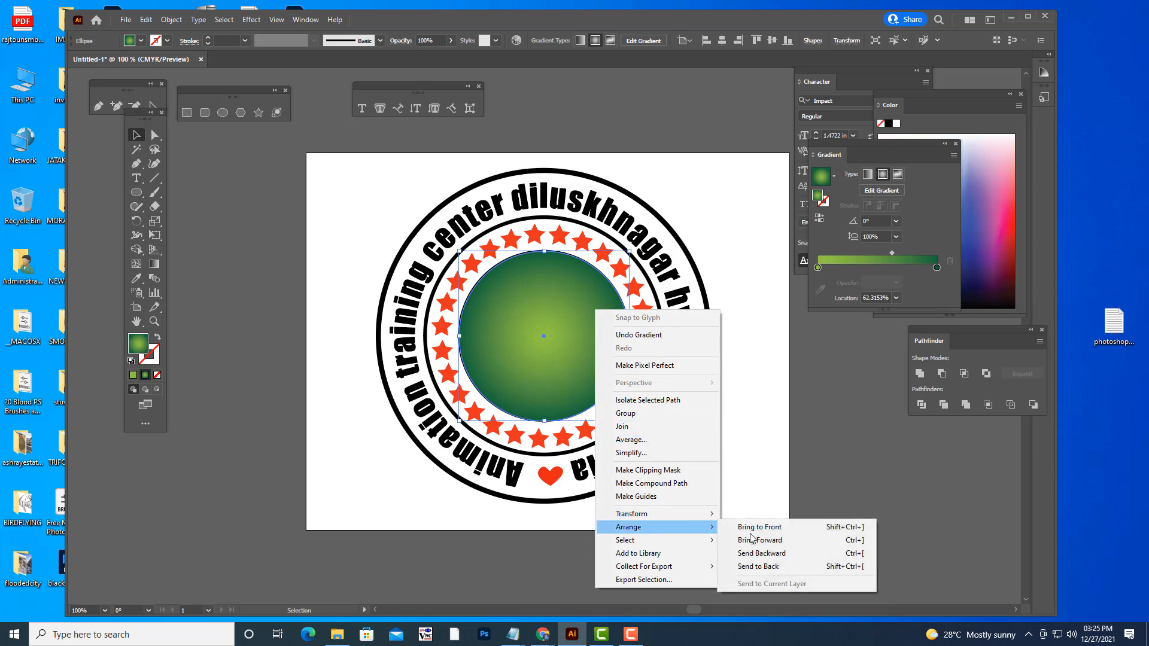
pyautogui.click(757, 566)
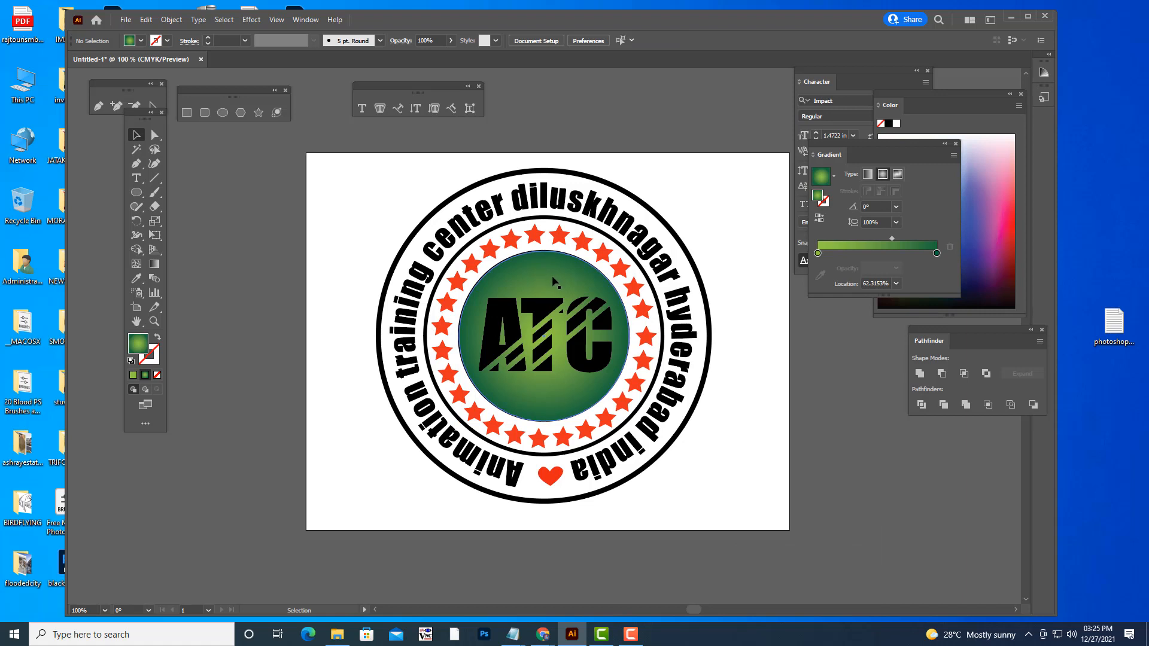
# - Duplicate the green circle in place behind the original and enlarge the copy from its centre to fill the inner black ring
pyautogui.press('a')
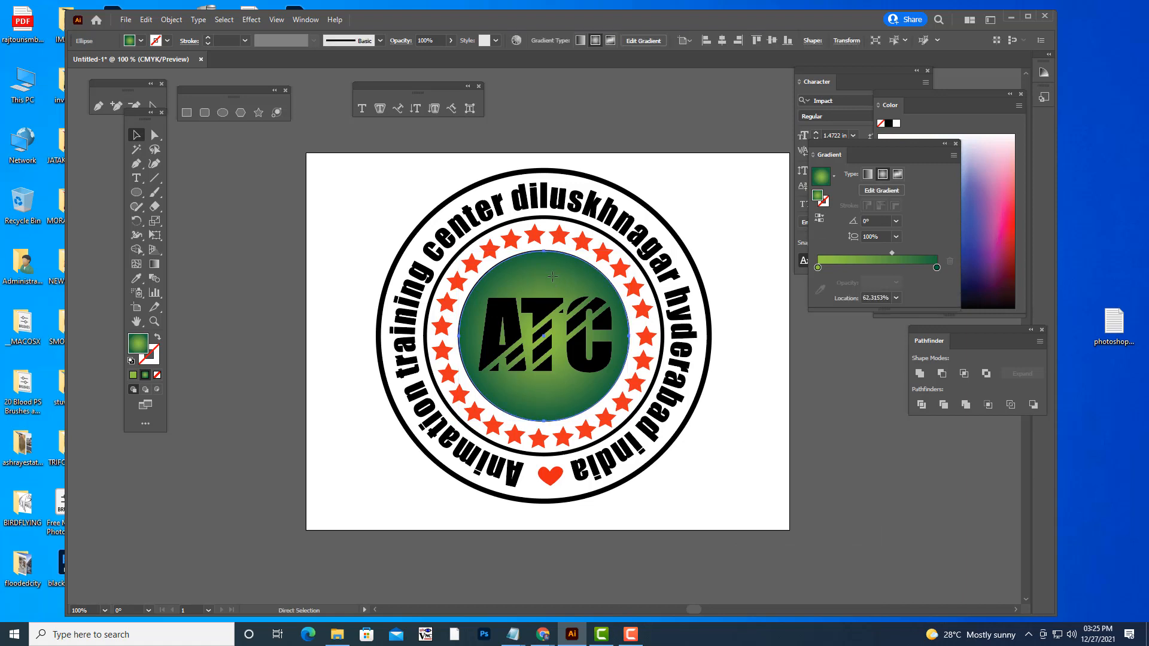
pyautogui.press('v')
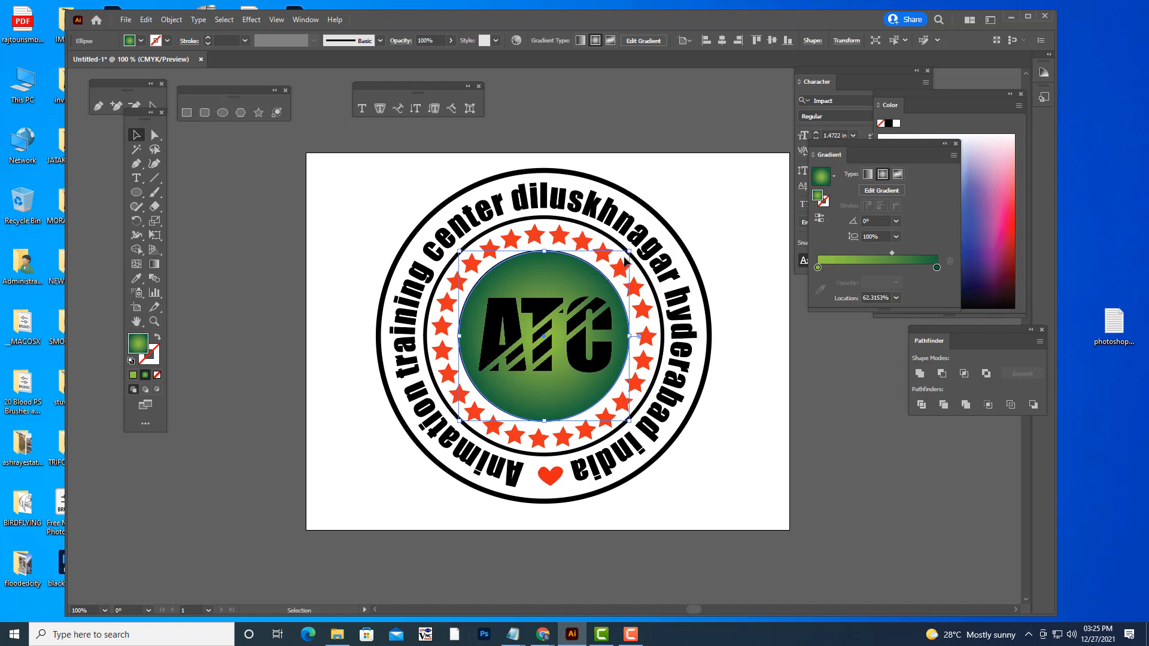
pyautogui.rightClick(583, 272)
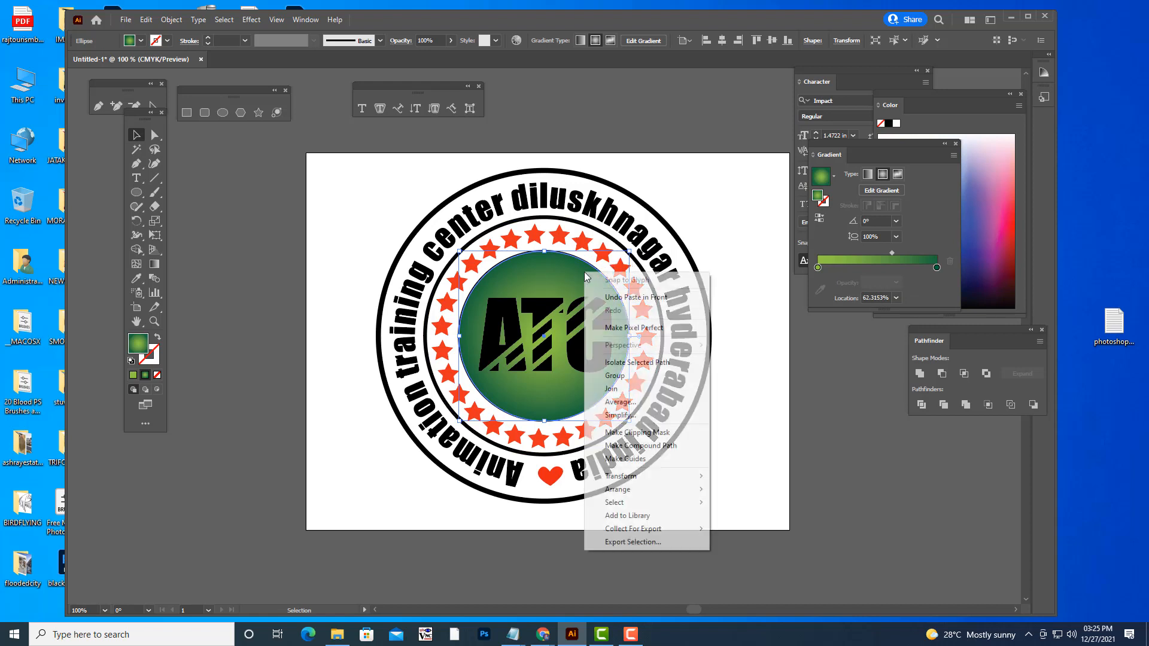
pyautogui.moveTo(616, 489)
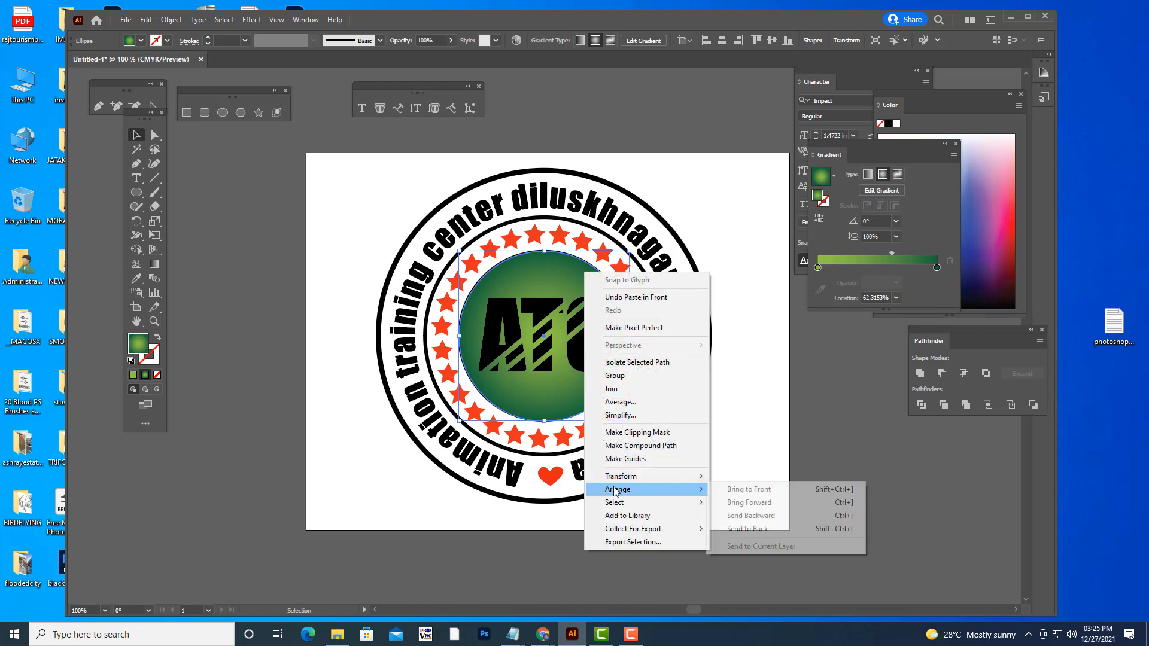
pyautogui.click(761, 518)
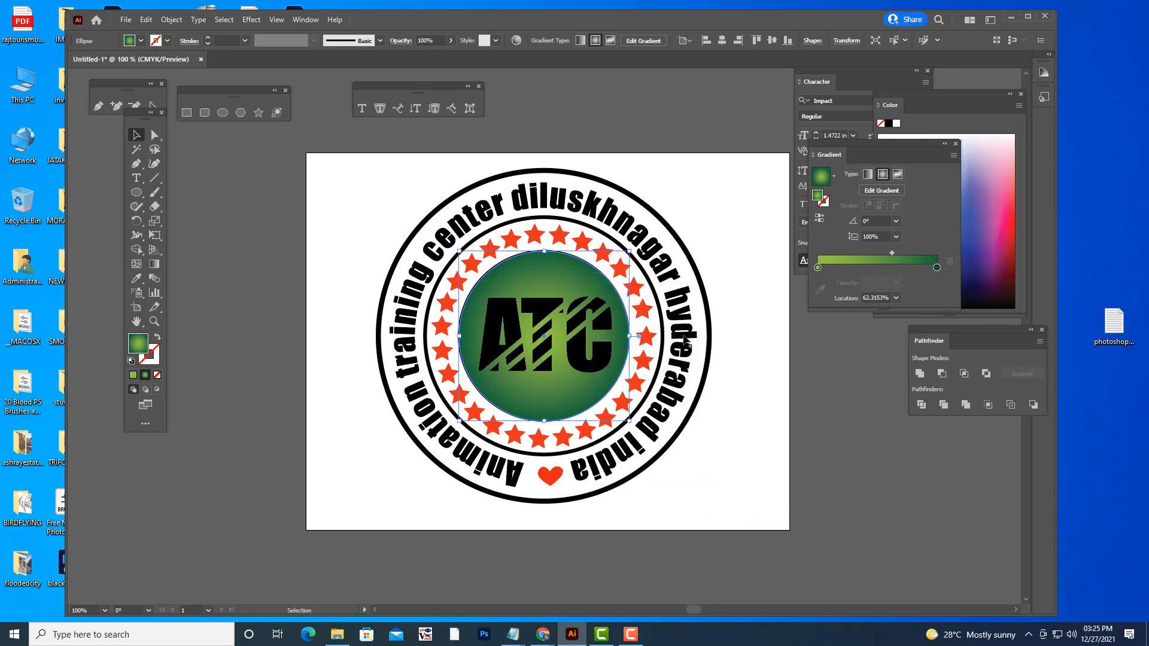
pyautogui.moveTo(628, 252); pyautogui.dragTo(660, 220)
pyautogui.click(730, 231)
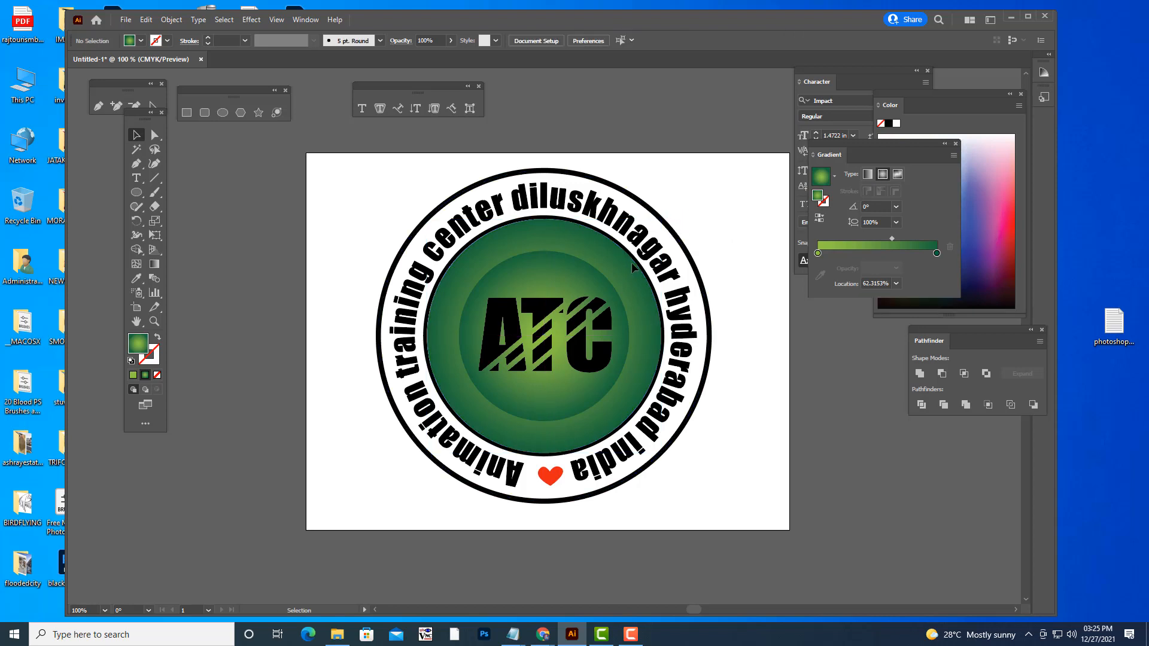
# - Recolor the end stop of the larger circle's gradient with a medium blue swatch
pyautogui.click(618, 267)
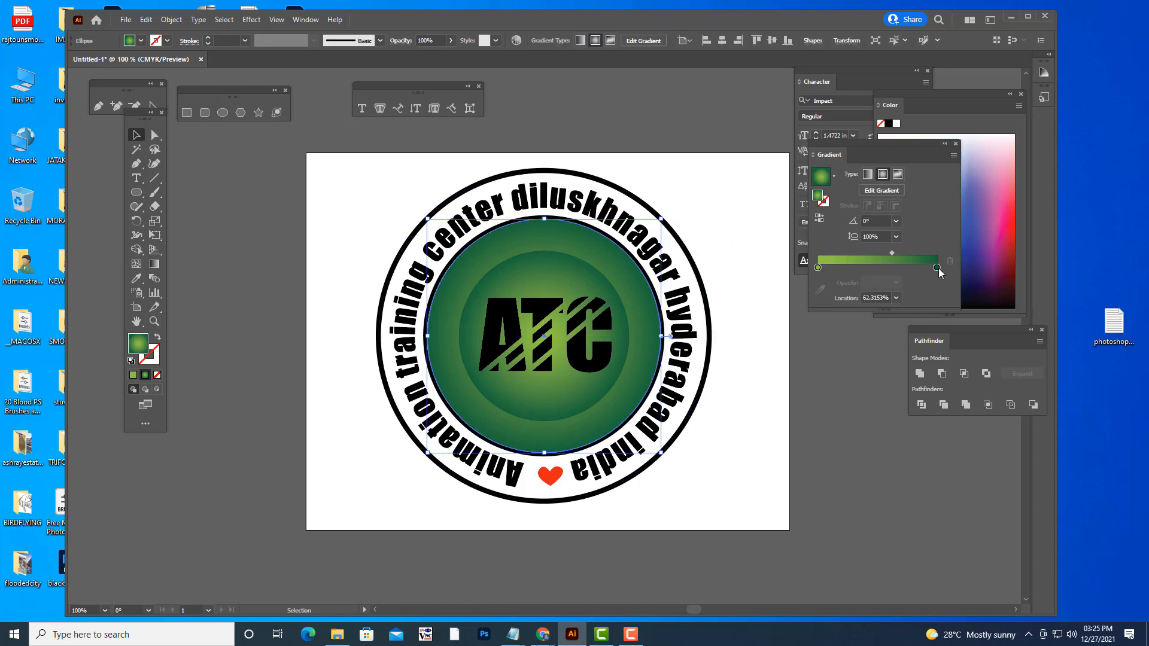
pyautogui.click(937, 268)
pyautogui.doubleClick(936, 268)
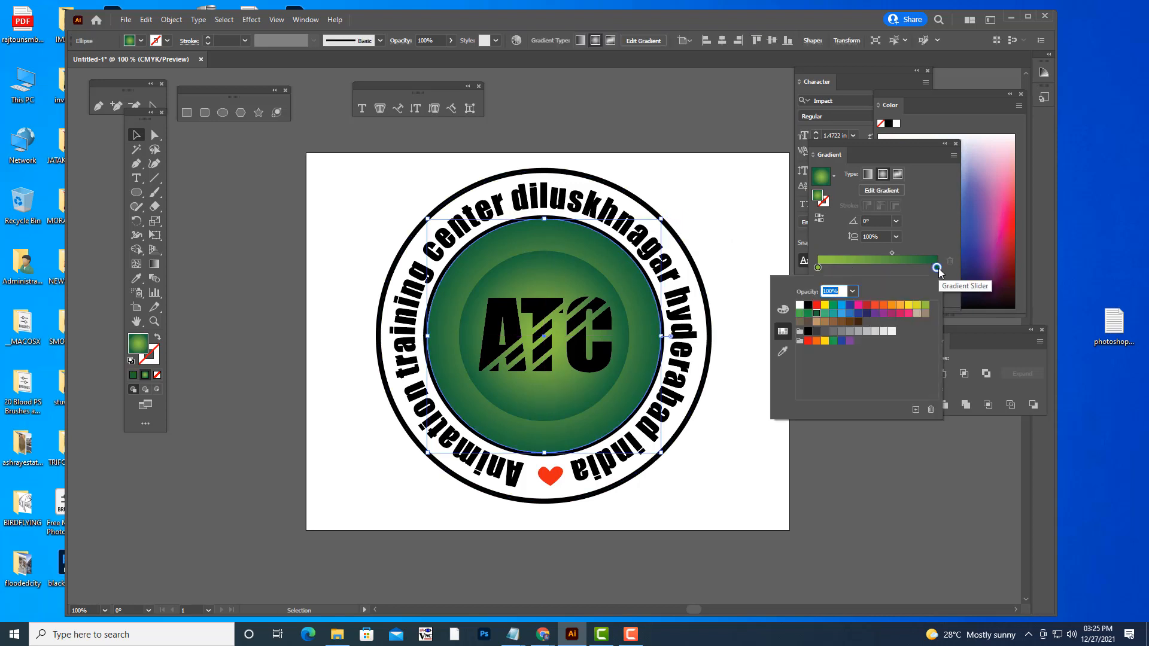
pyautogui.click(851, 315)
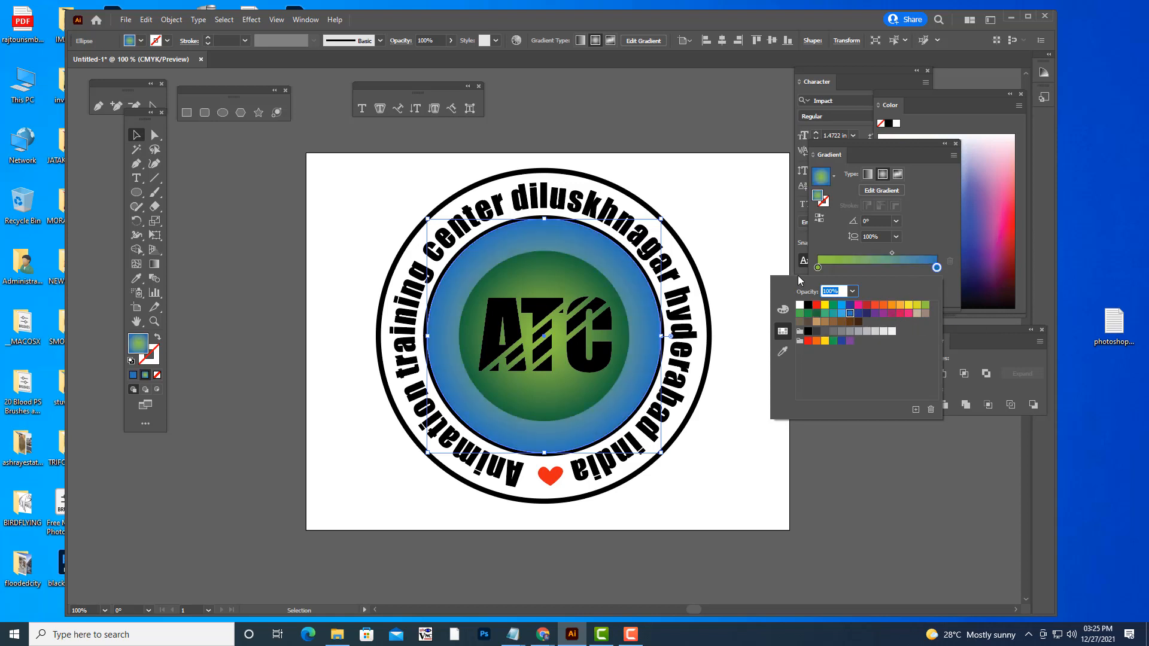
# - Recolor the start stop of the larger circle's radial gradient with a dark blue swatch
pyautogui.click(817, 267)
pyautogui.doubleClick(817, 268)
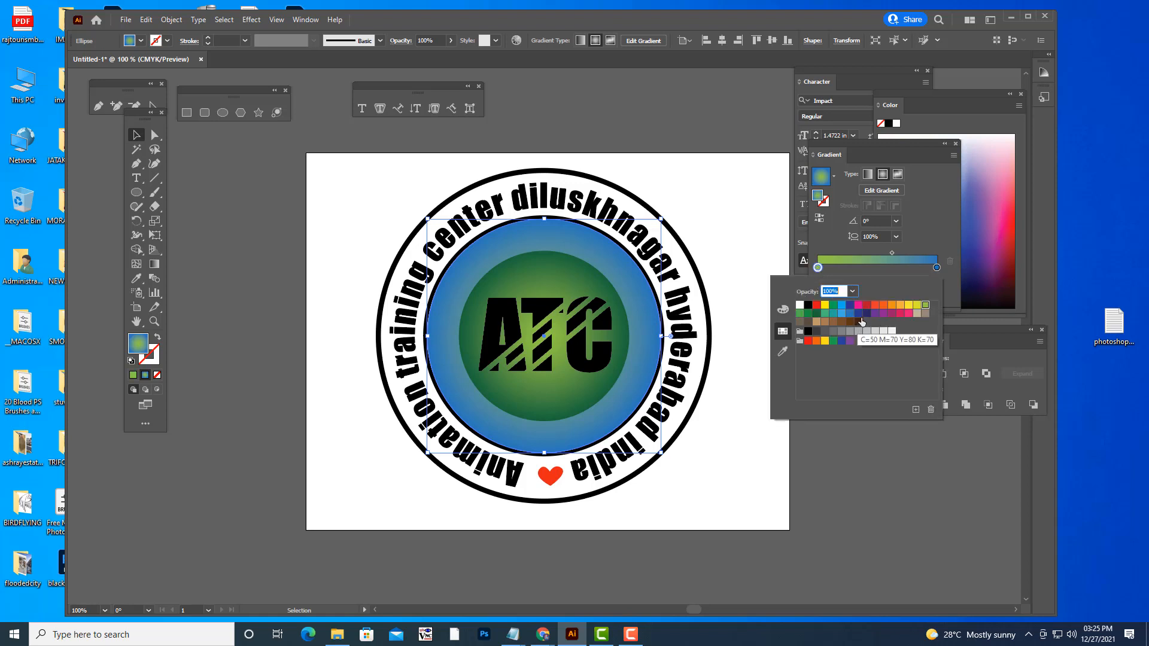
pyautogui.click(866, 314)
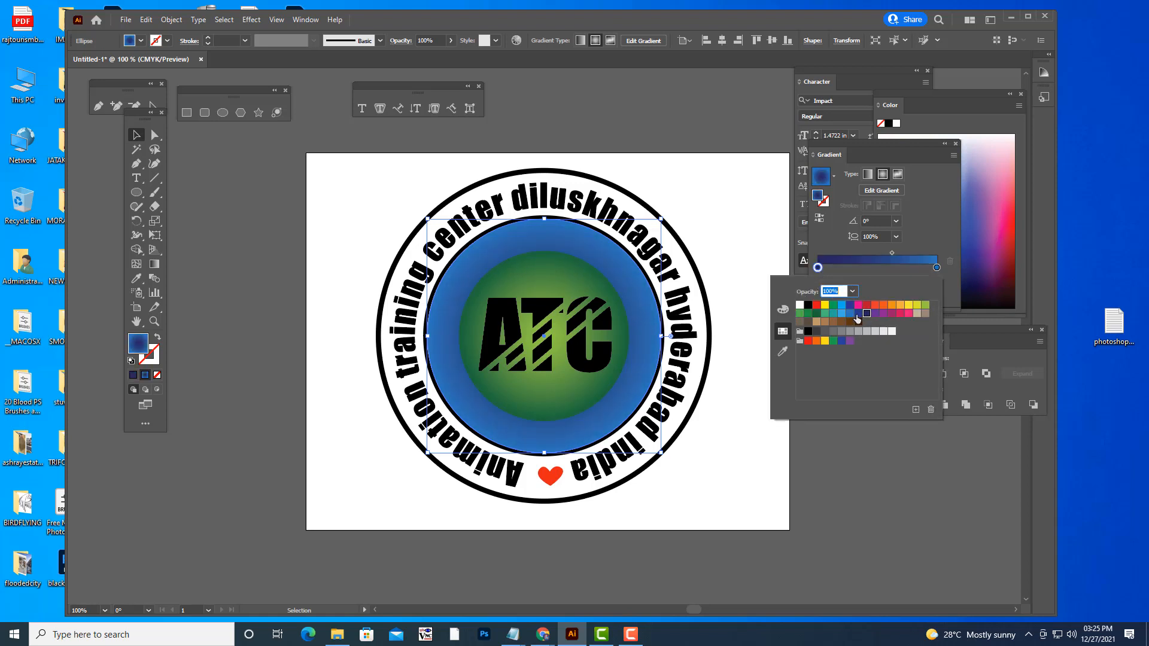
pyautogui.click(882, 175)
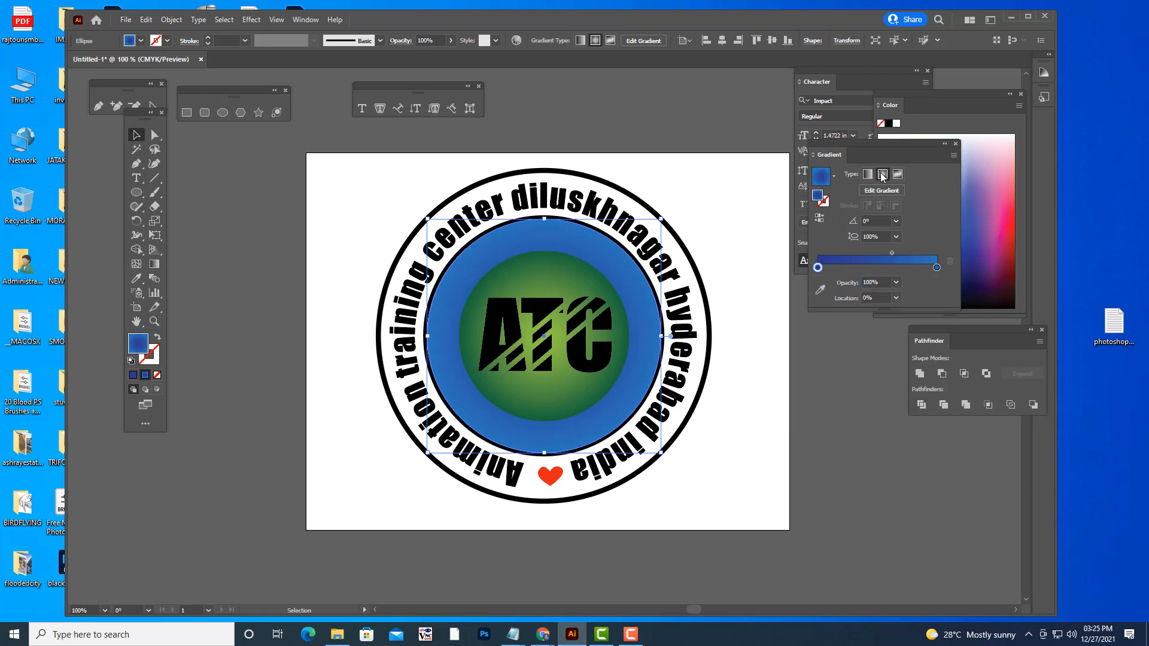
# - Reverse the larger circle's blue gradient and shift its midpoint to about 62%
pyautogui.click(819, 219)
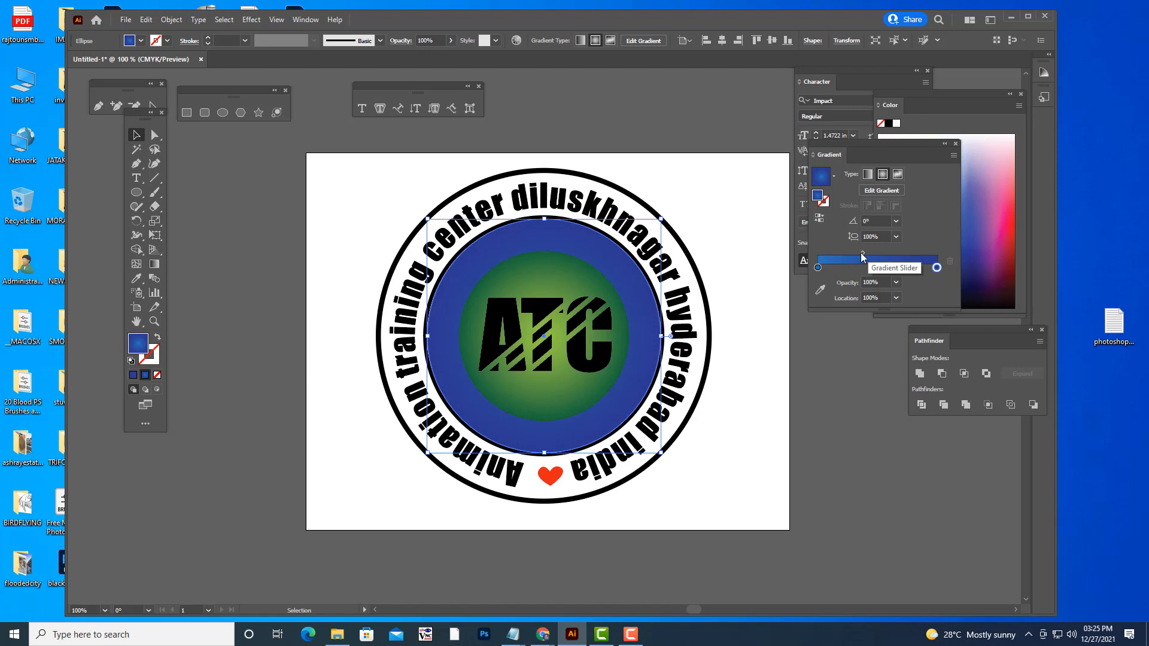
pyautogui.moveTo(861, 254); pyautogui.dragTo(892, 253)
pyautogui.click(698, 192)
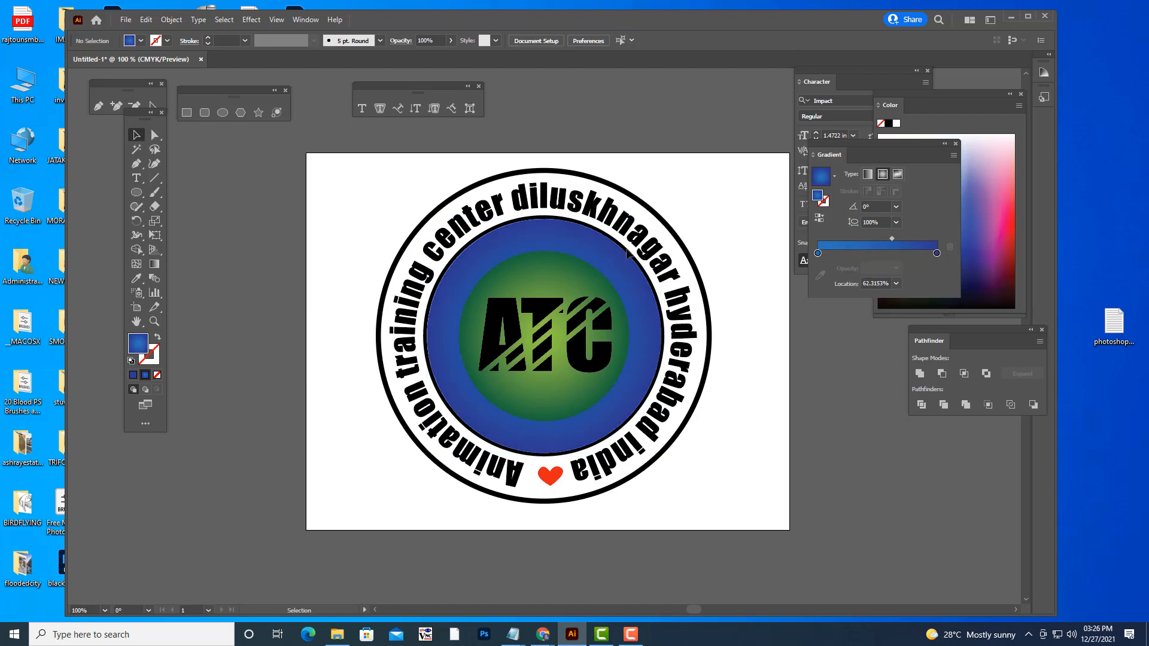
# - Send the blue circle backward two levels so it sits behind the ring of stars
pyautogui.click(602, 252)
pyautogui.rightClick(603, 253)
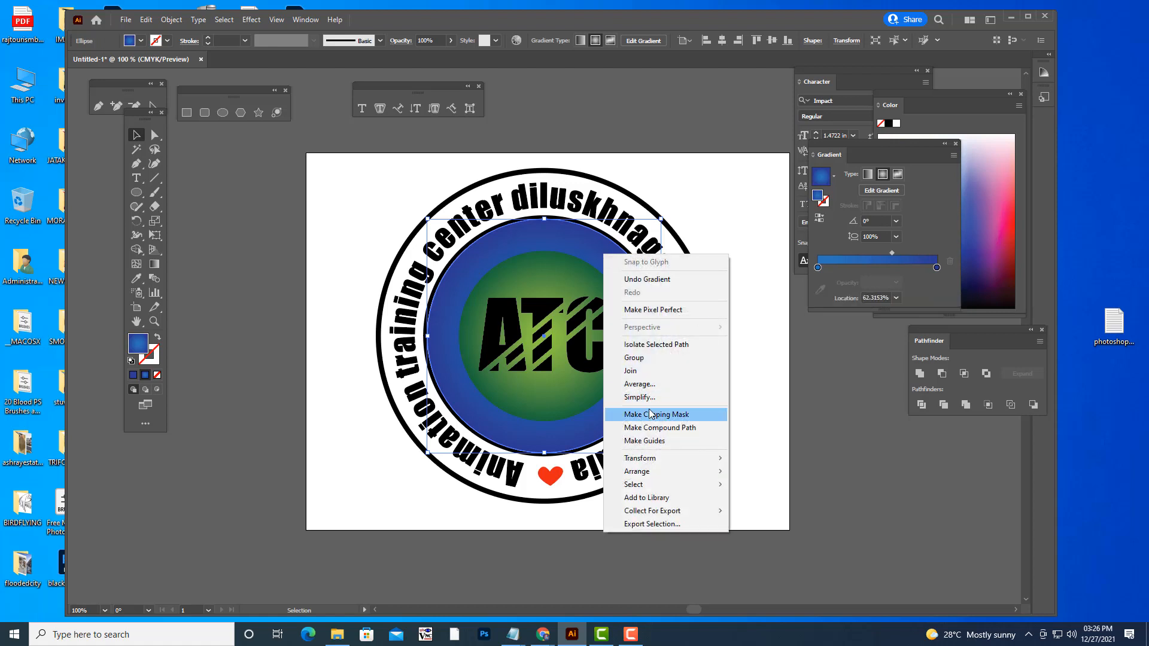
pyautogui.moveTo(670, 476)
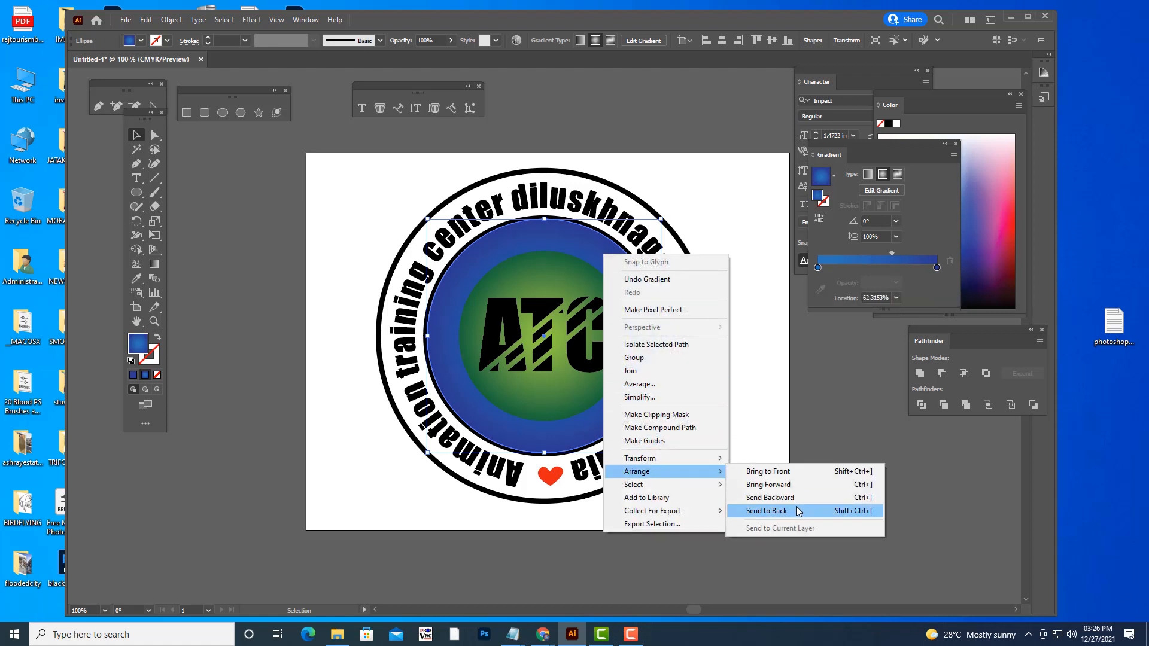
pyautogui.click(770, 497)
pyautogui.rightClick(647, 337)
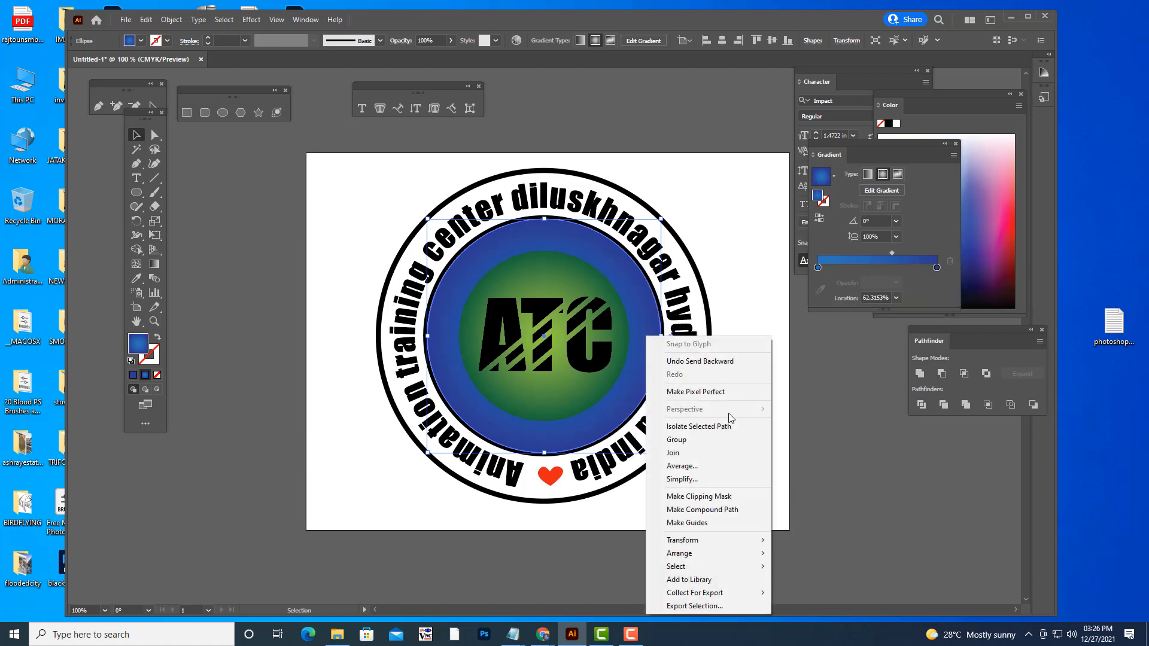
pyautogui.moveTo(702, 553)
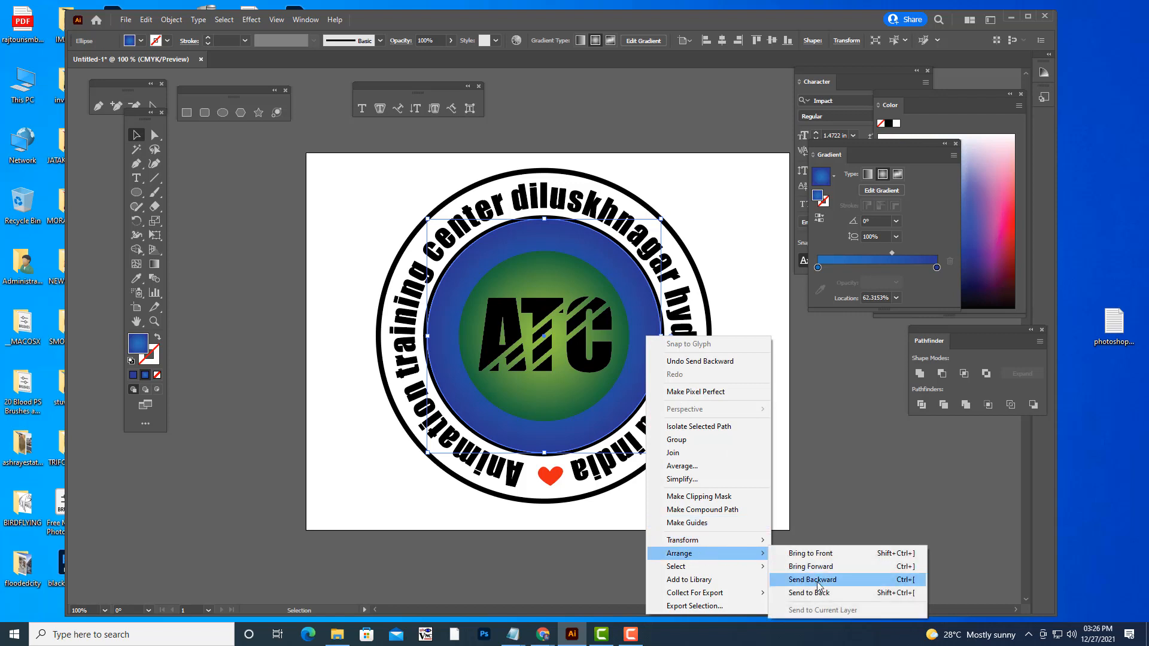
pyautogui.click(817, 582)
pyautogui.click(753, 416)
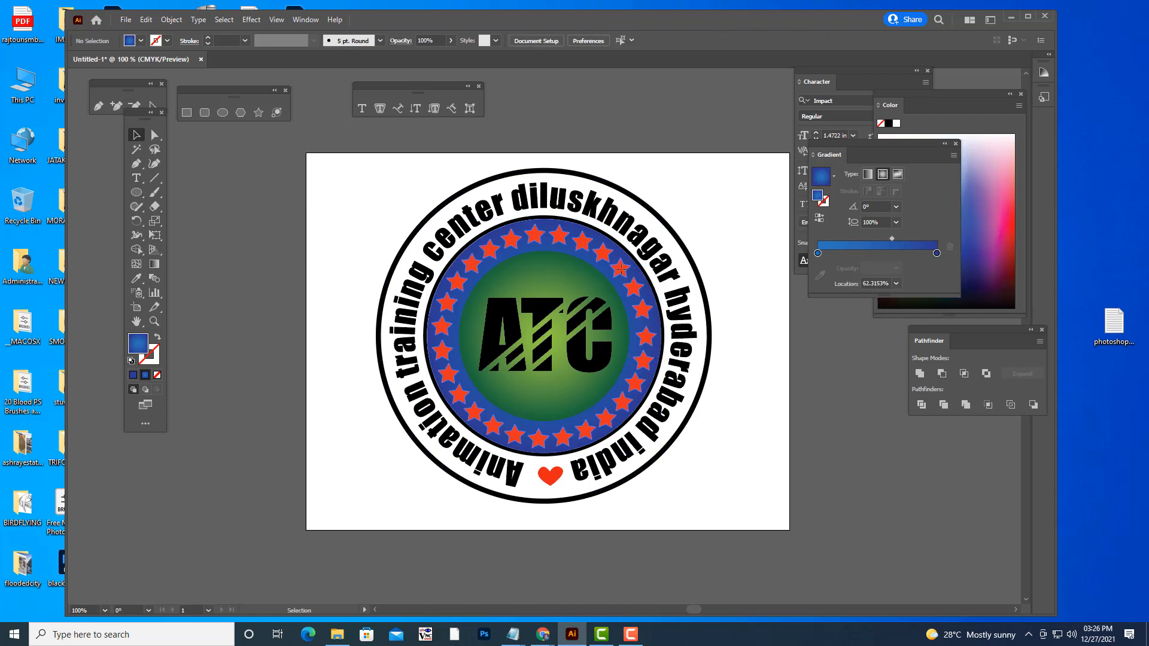
# - Recolor the ring of red stars white
pyautogui.click(634, 278)
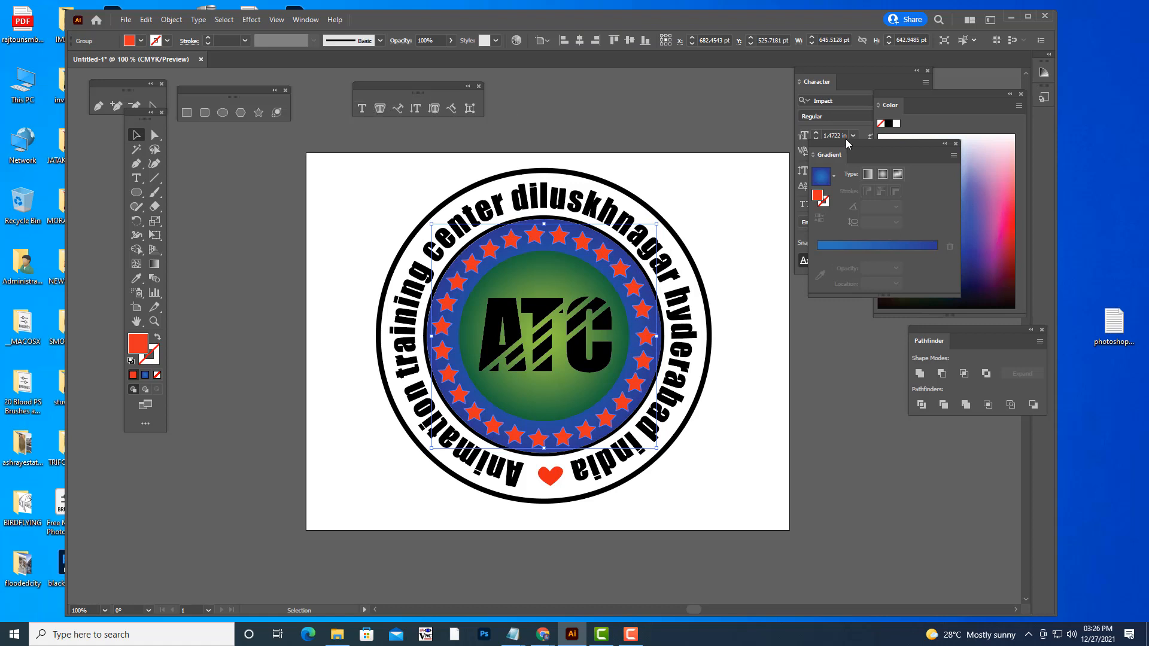
pyautogui.click(897, 126)
pyautogui.click(748, 197)
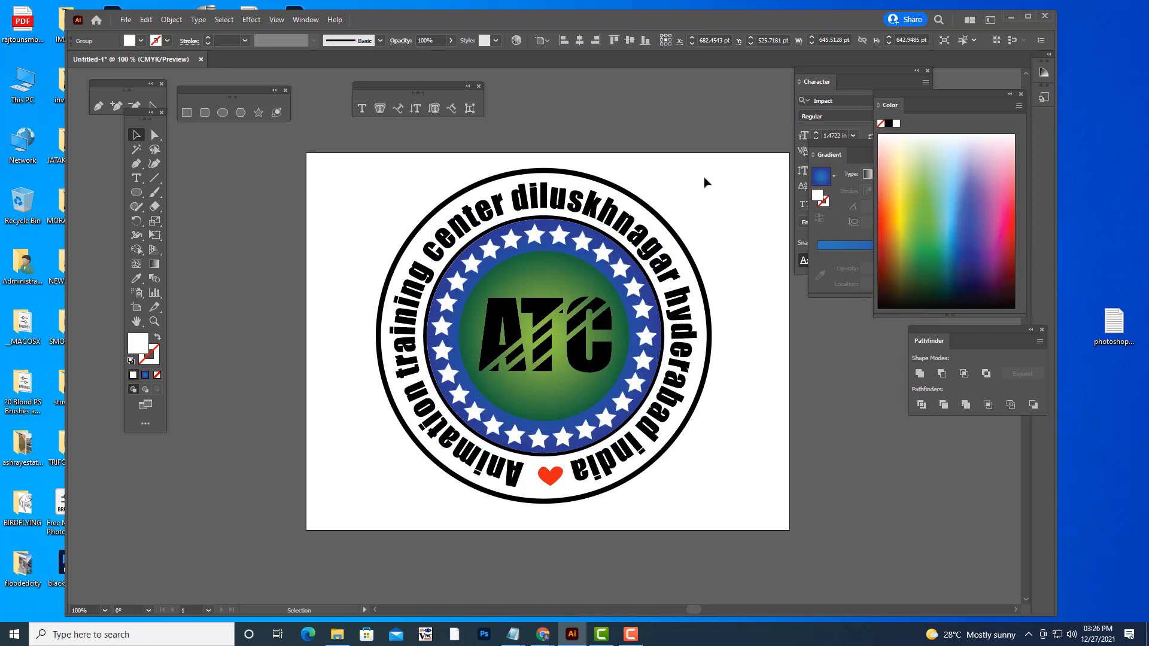
# - Add a thin white stroke of 0.0139 in to the green centre circle
pyautogui.click(563, 280)
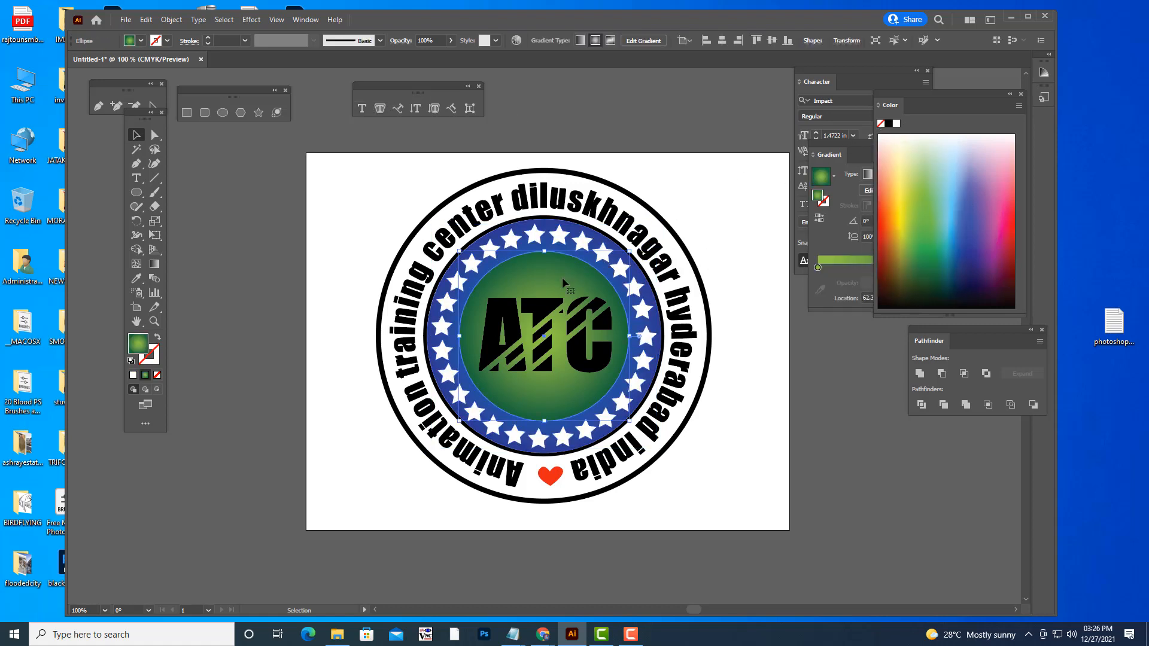
pyautogui.click(132, 374)
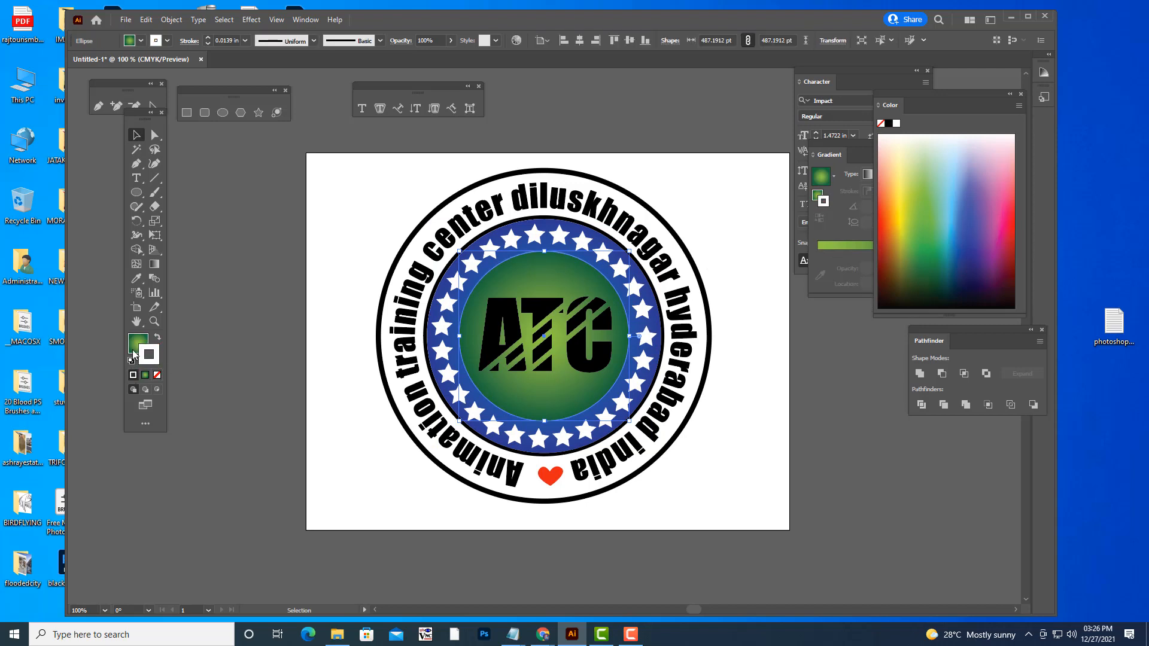
pyautogui.click(259, 353)
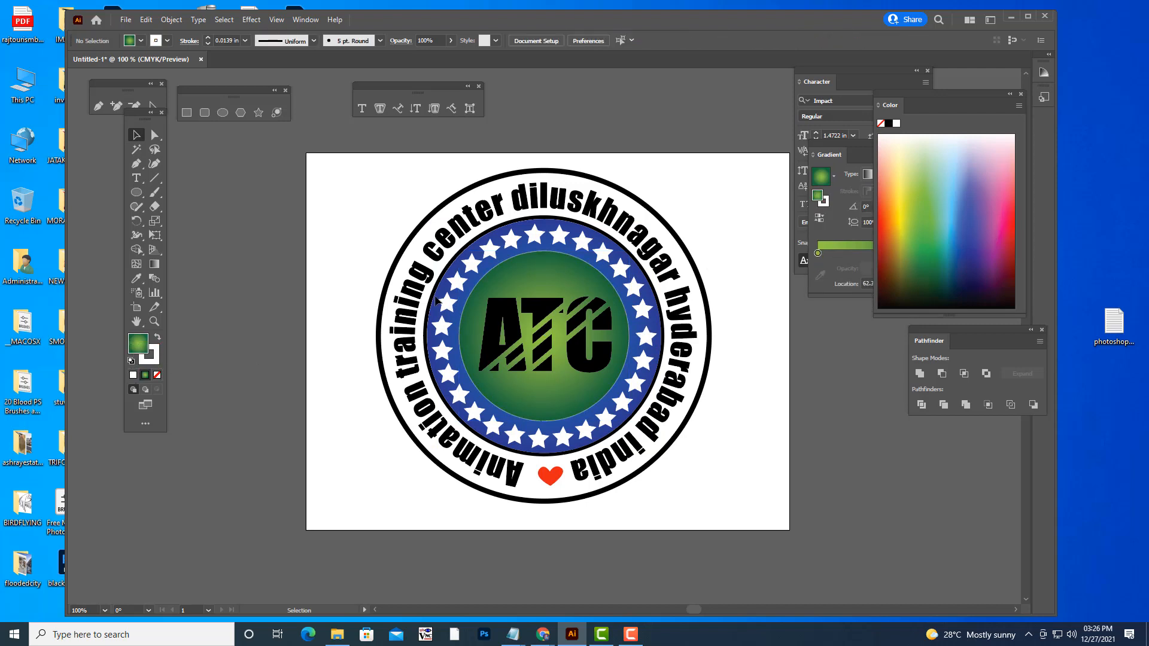
pyautogui.click(546, 271)
pyautogui.click(694, 158)
# - Recolor the sliced ATC lettering dark red
pyautogui.click(534, 308)
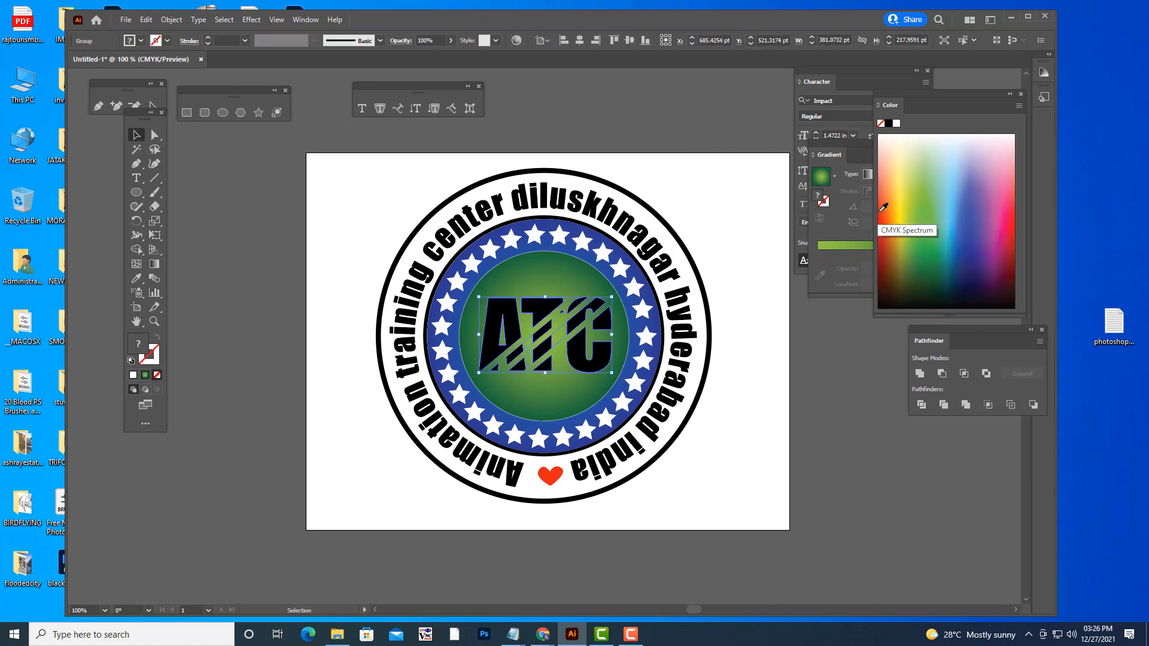
pyautogui.click(887, 205)
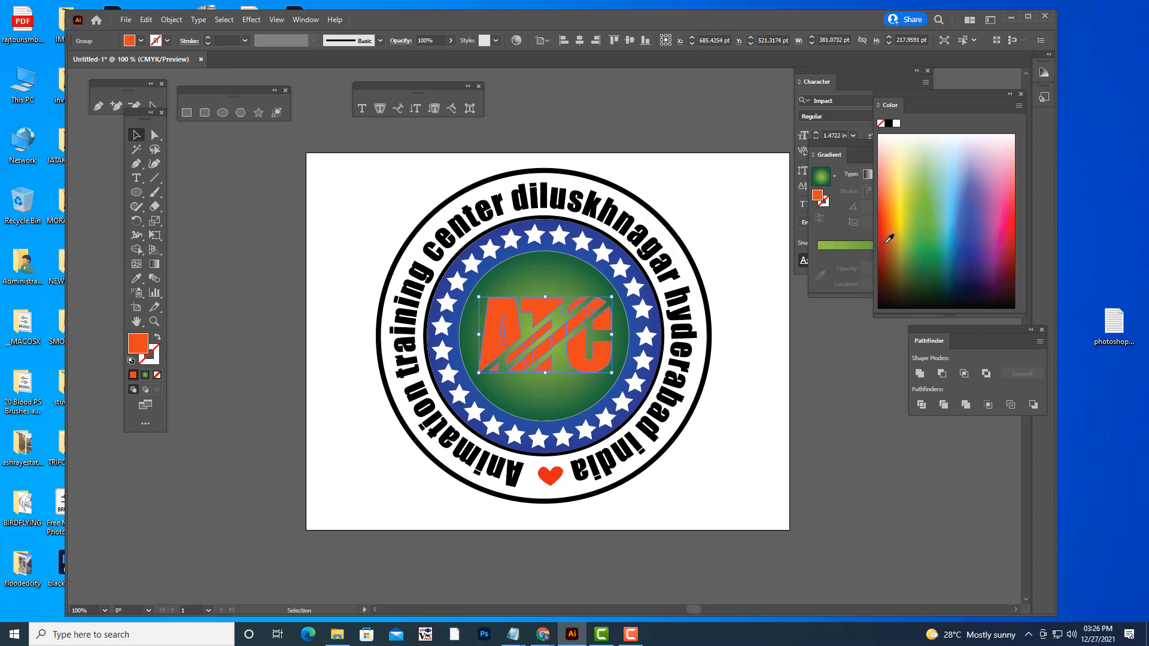
pyautogui.click(885, 238)
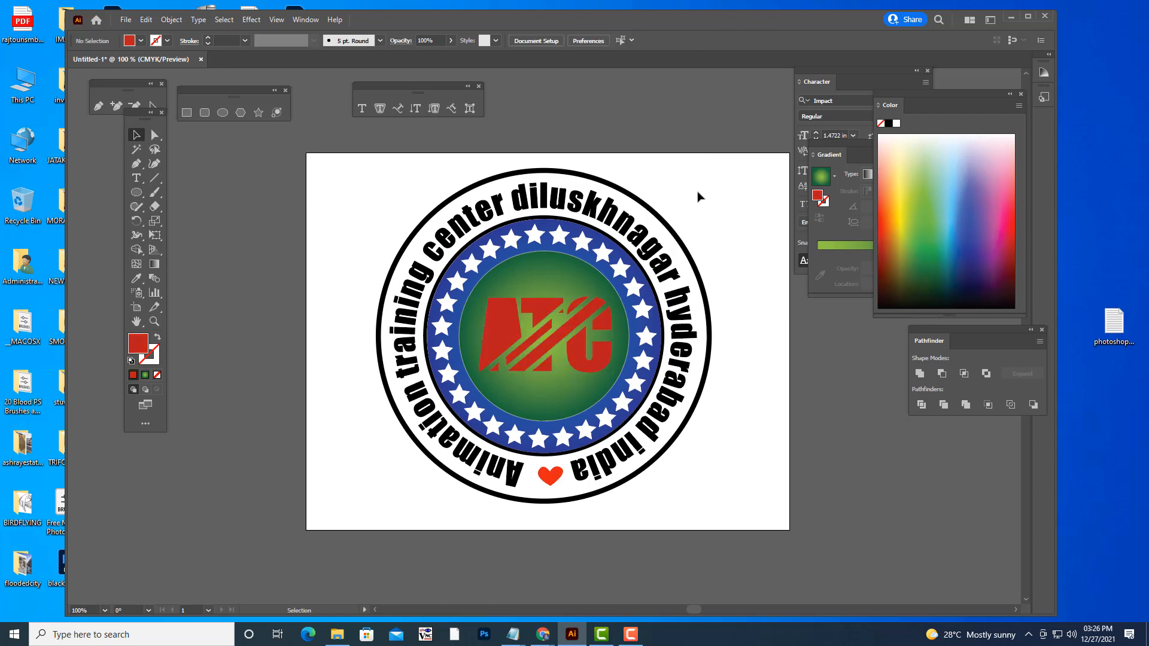
# - Change the stroke of the sliced ATC lettering to white (FFFFFF)
pyautogui.click(150, 355)
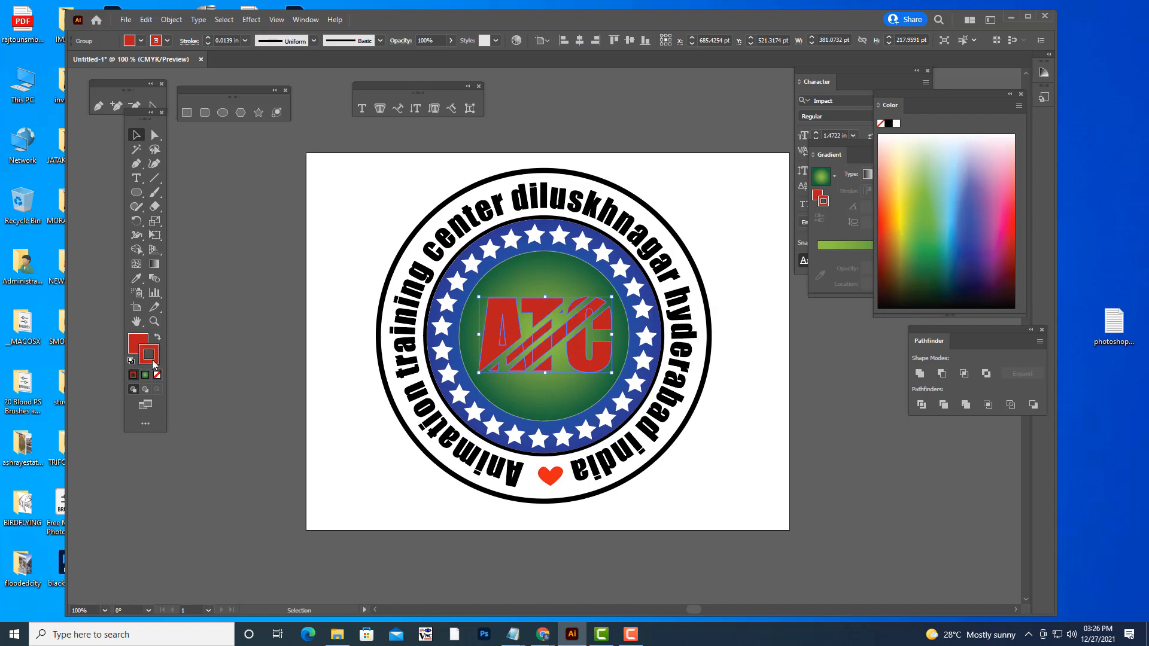
pyautogui.doubleClick(153, 361)
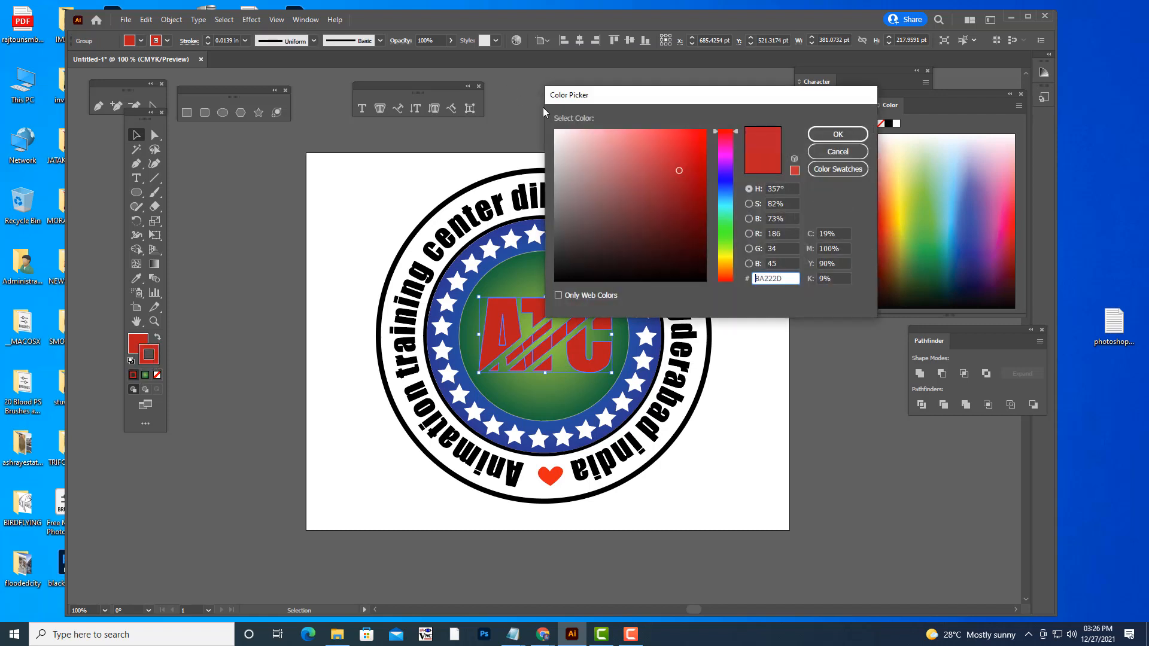
pyautogui.moveTo(572, 132); pyautogui.dragTo(554, 129)
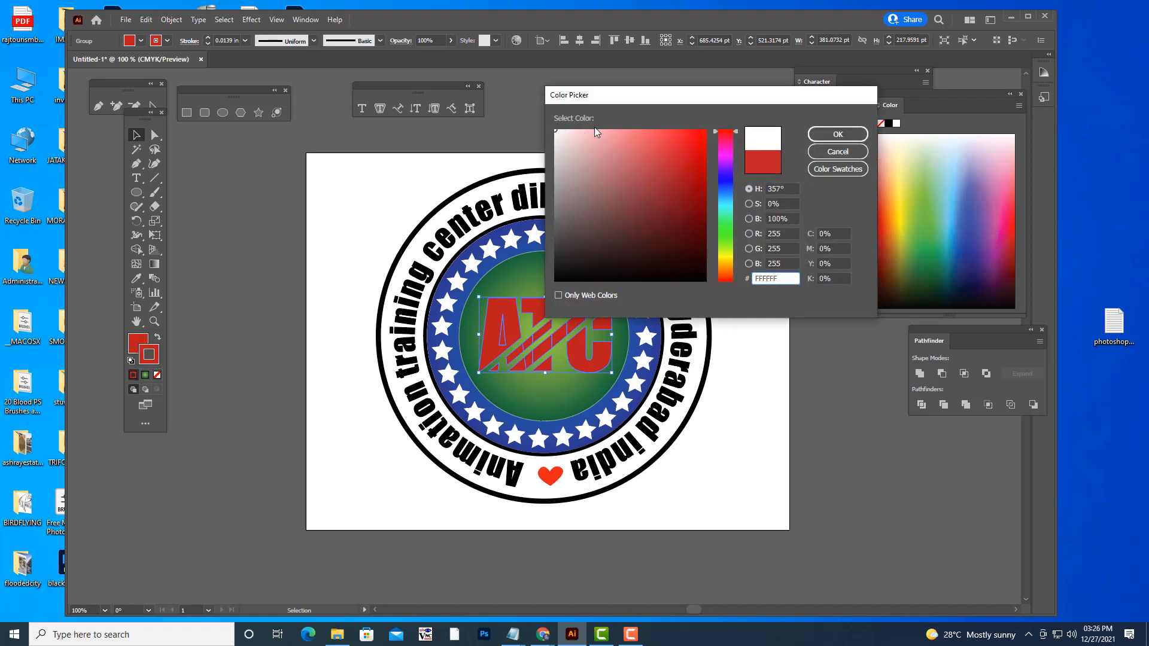
pyautogui.click(819, 136)
pyautogui.click(721, 141)
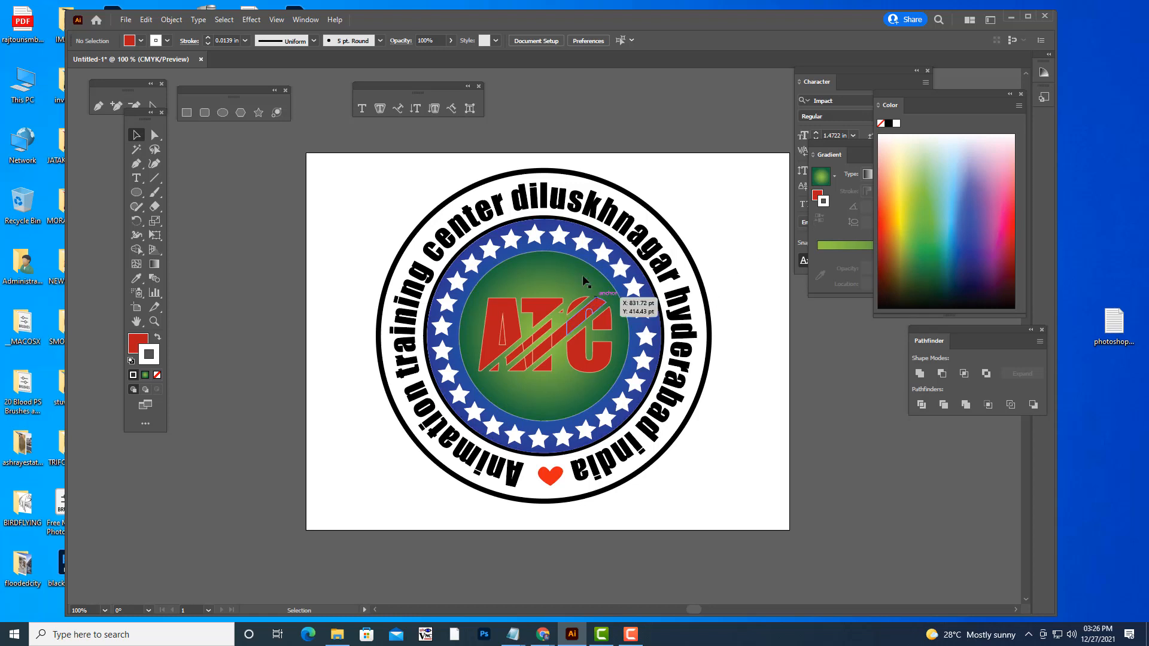
# - Make an enlarged copy of the blue circle, about 939 pt wide, filling the outer ring, and send it to the back
pyautogui.click(581, 256)
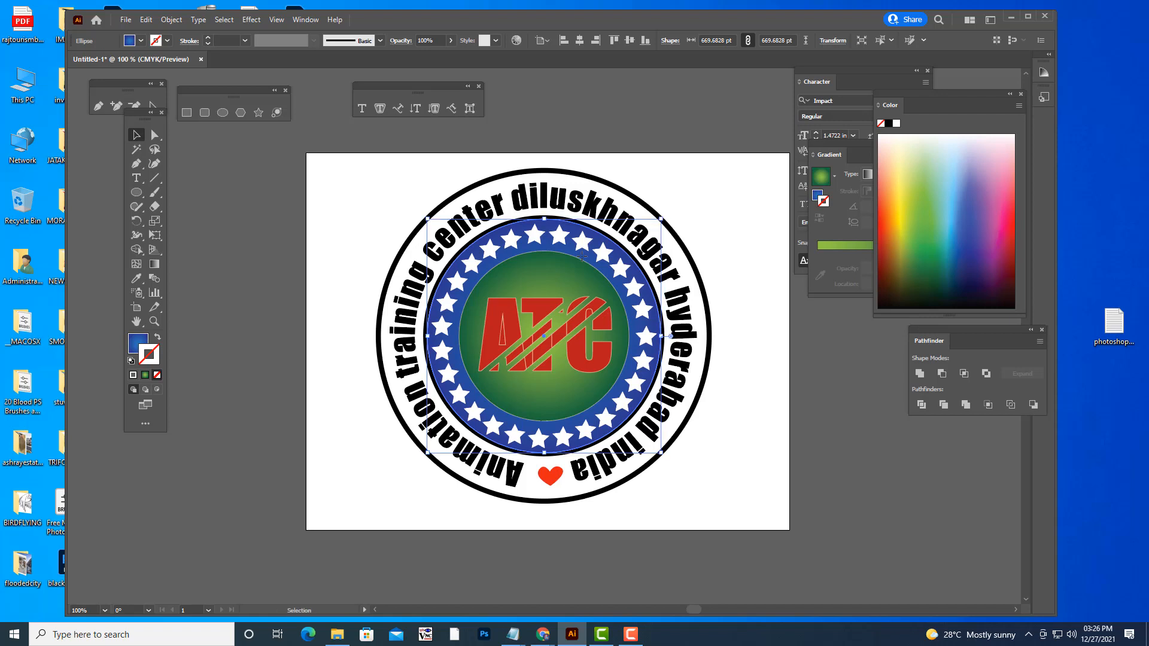
pyautogui.moveTo(662, 218); pyautogui.dragTo(710, 175)
pyautogui.rightClick(638, 224)
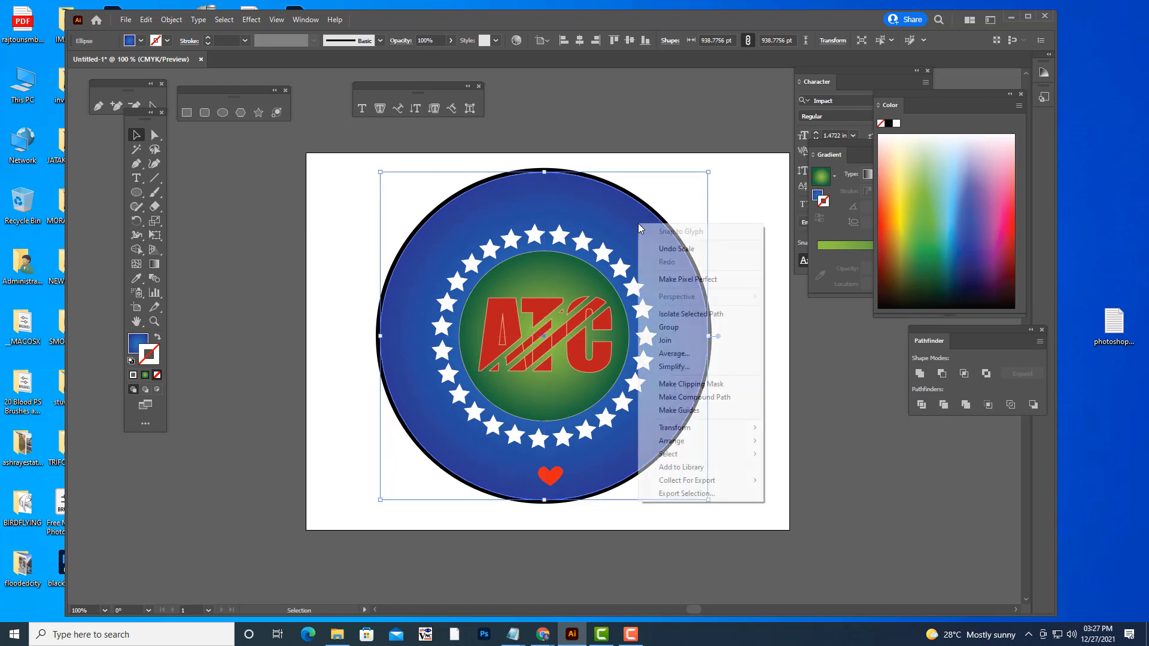
pyautogui.moveTo(686, 441)
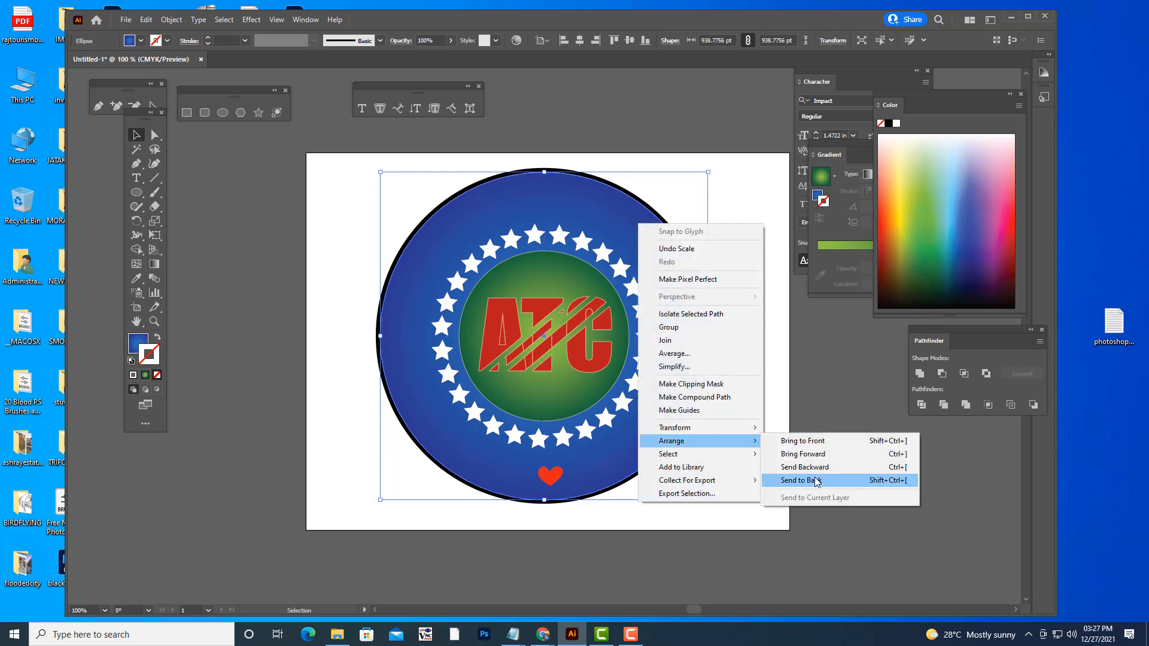
pyautogui.click(783, 479)
pyautogui.click(779, 402)
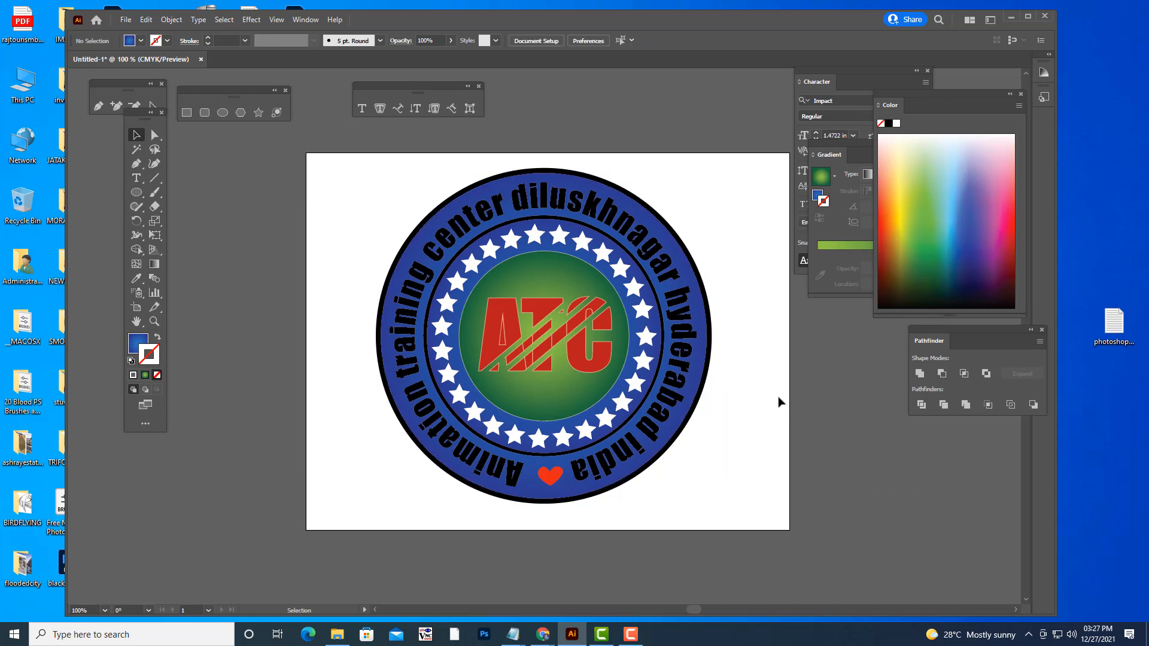
pyautogui.click(707, 356)
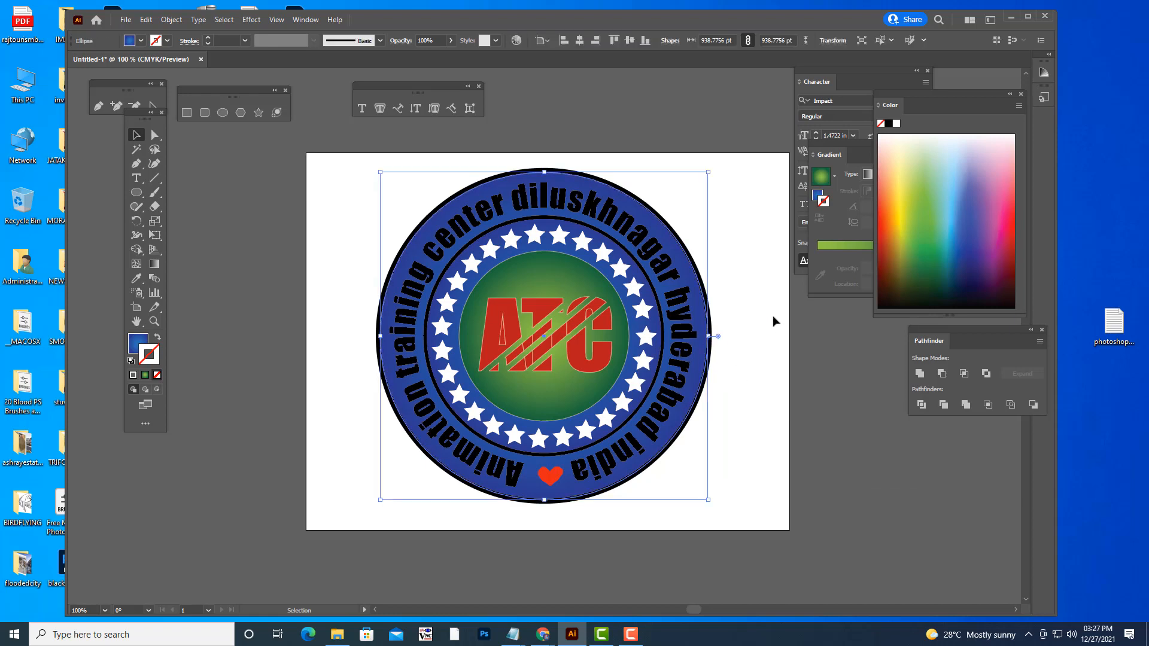
pyautogui.click(826, 246)
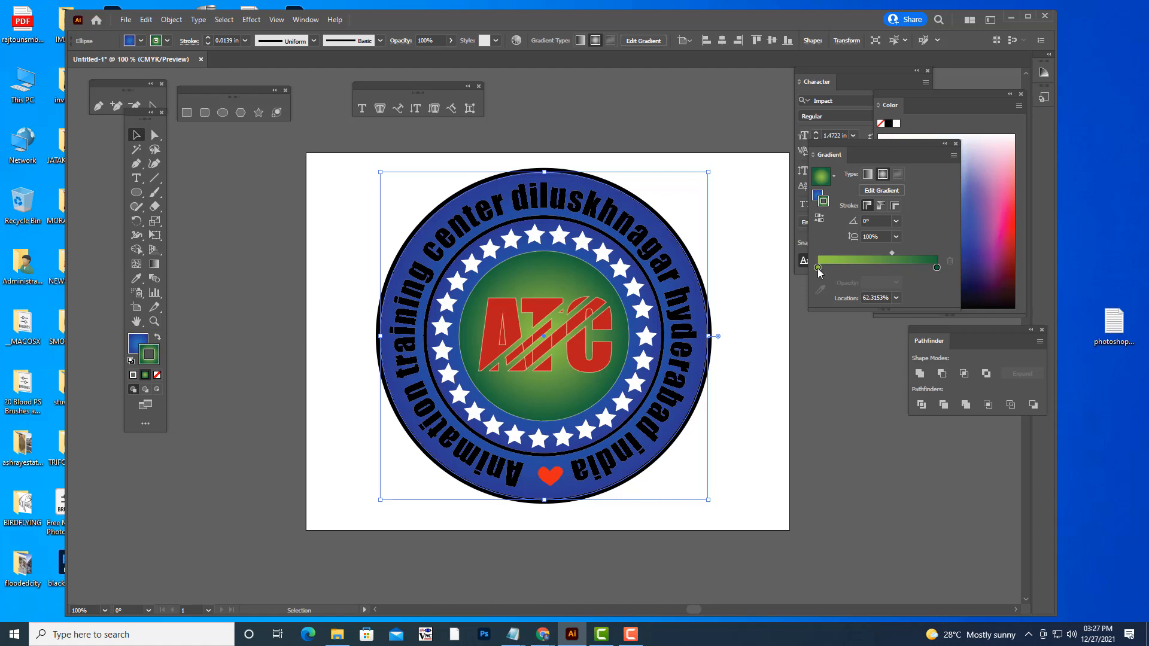
pyautogui.doubleClick(818, 268)
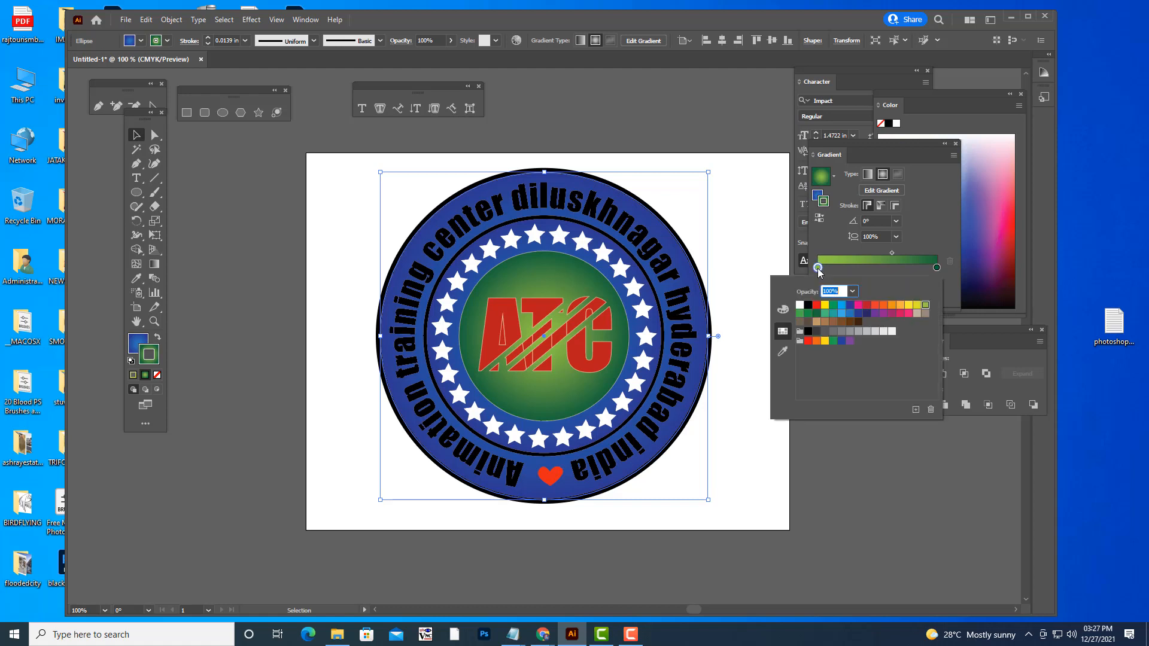
pyautogui.click(908, 305)
pyautogui.click(936, 268)
pyautogui.doubleClick(936, 267)
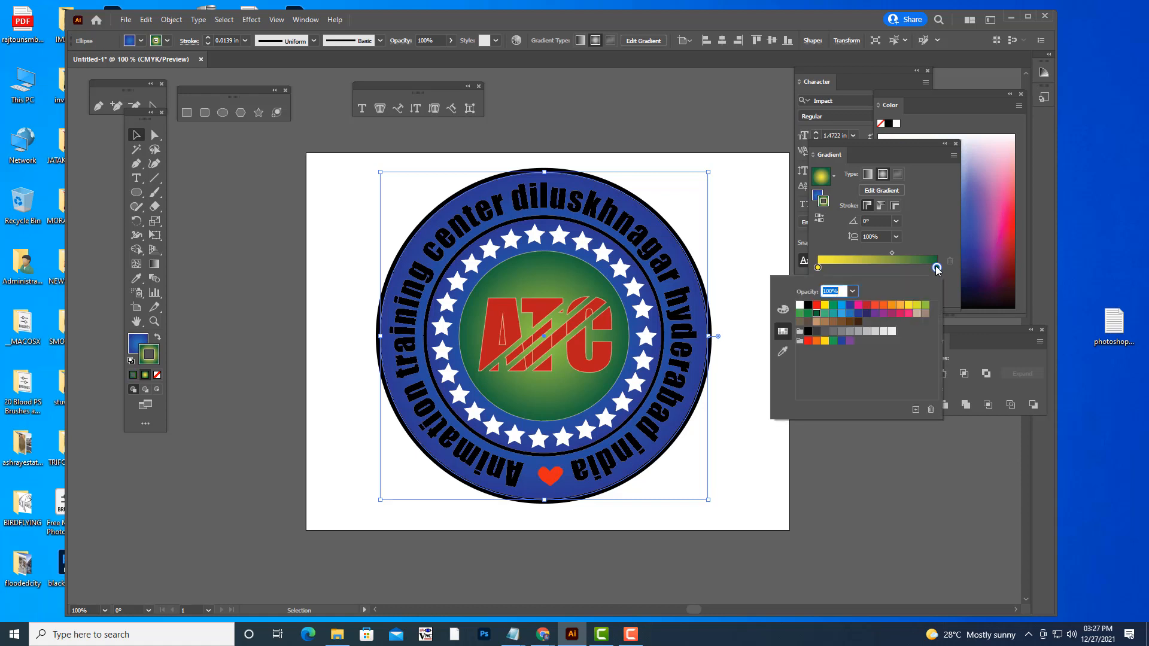
pyautogui.click(883, 305)
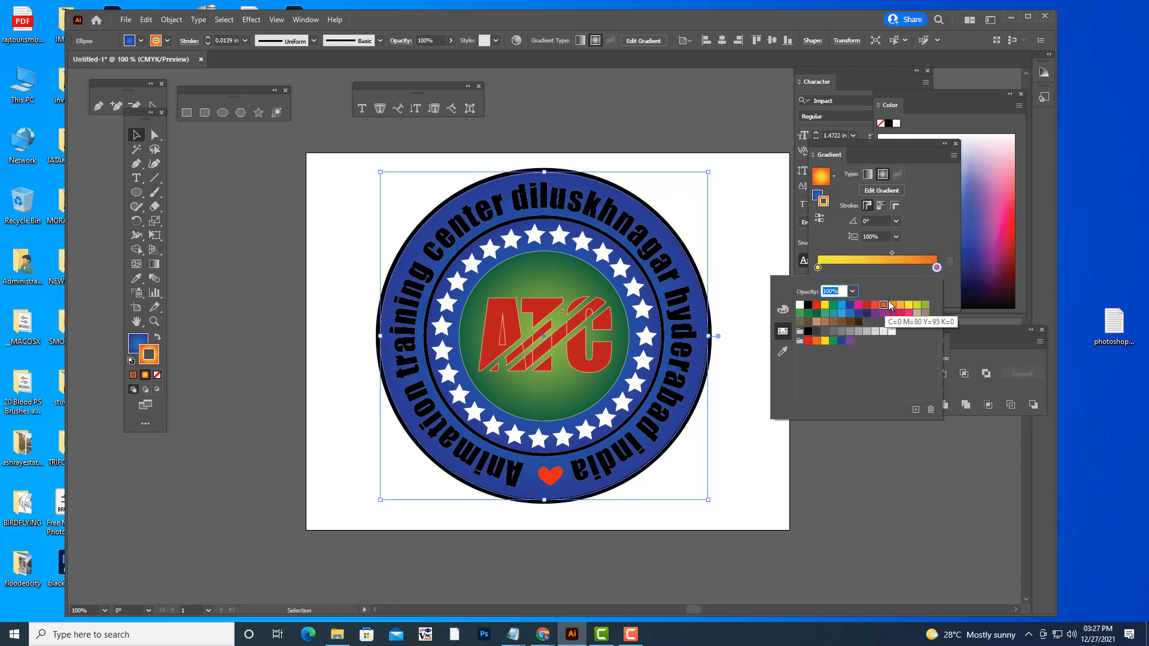
pyautogui.click(725, 223)
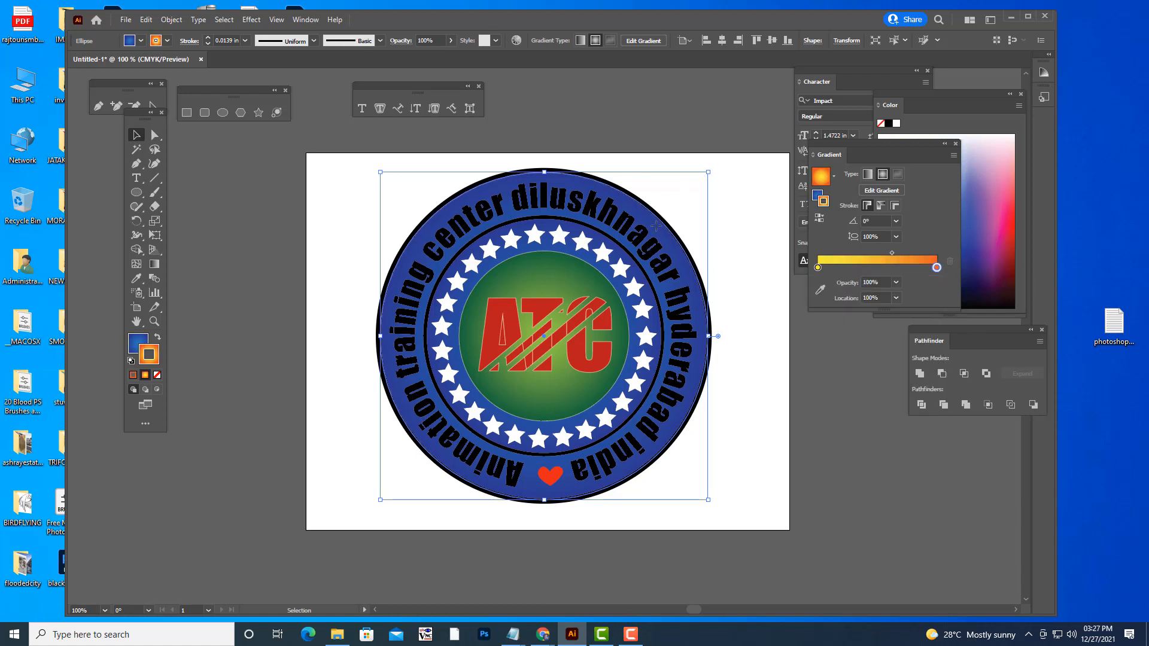
pyautogui.click(157, 375)
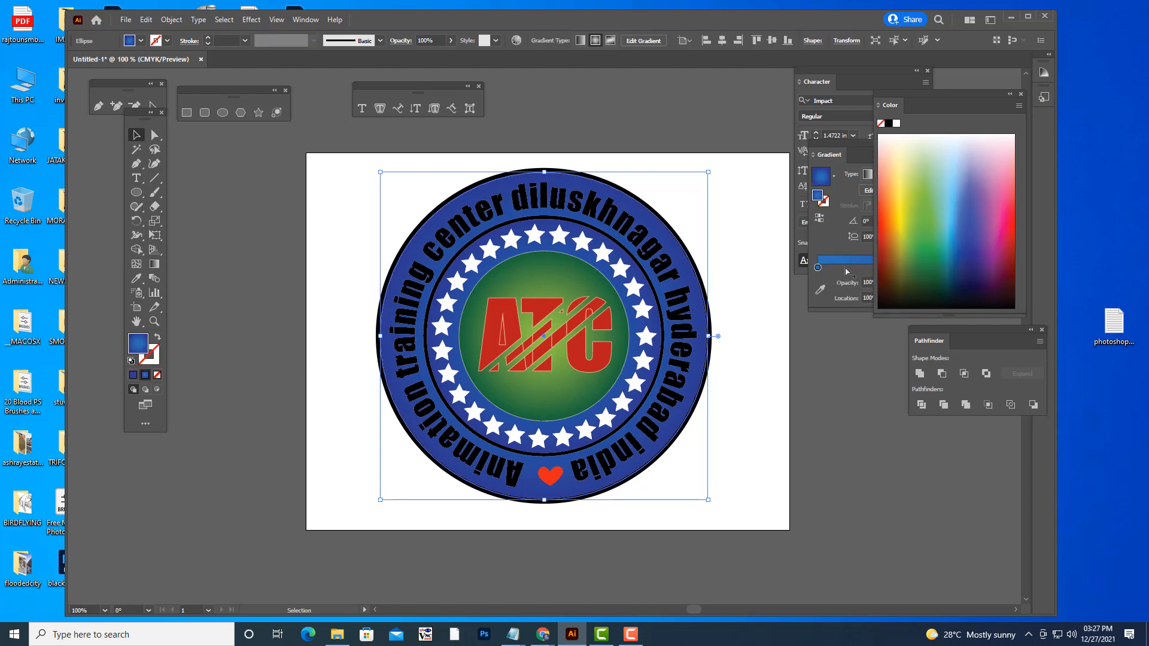
# - Recolor the large circle's radial gradient from yellow (C=5 M=0 Y=90 K=0) to orange (C=0 M=80 Y=95 K=0), with the midpoint at about 67.7%
pyautogui.click(835, 277)
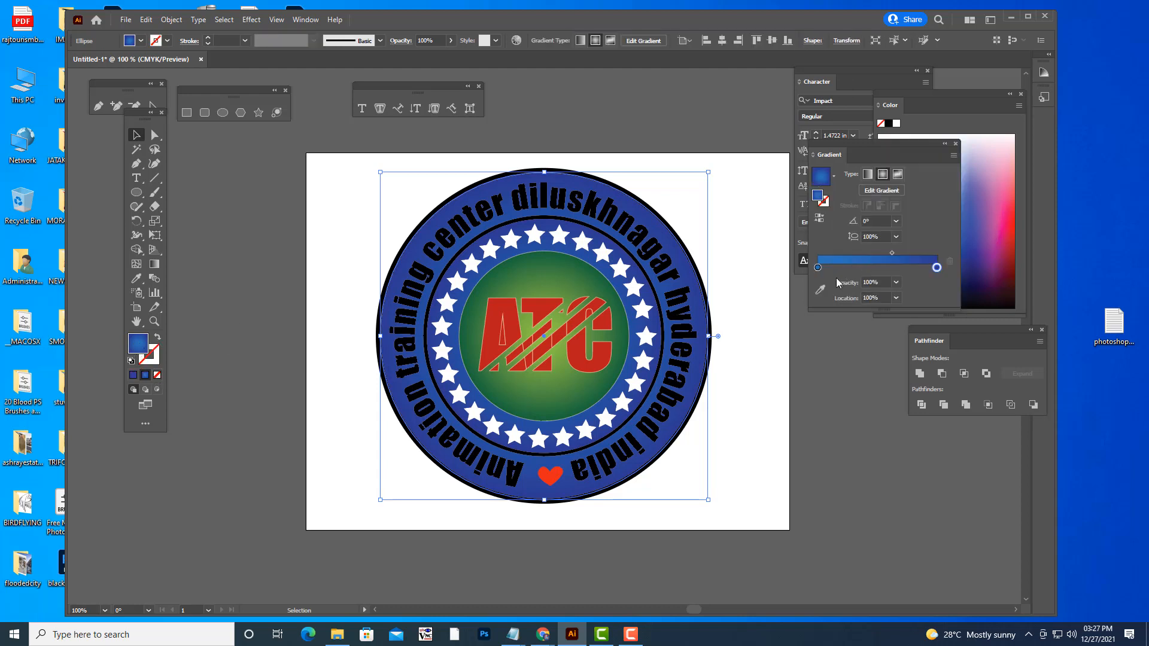
pyautogui.doubleClick(936, 268)
pyautogui.click(881, 307)
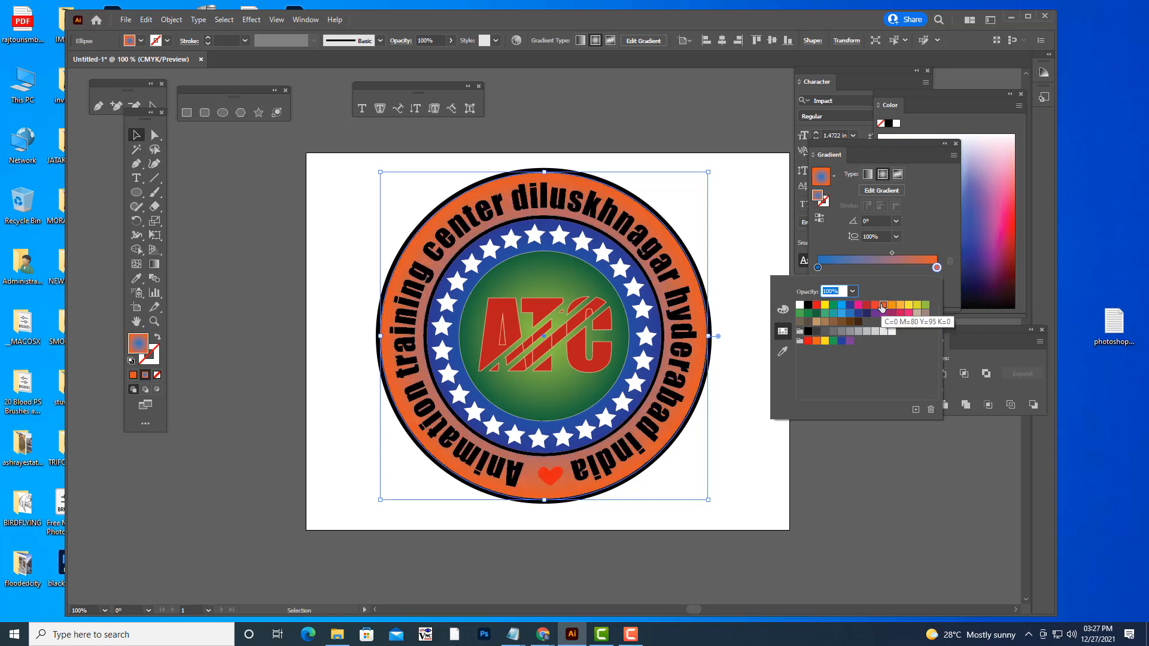
pyautogui.click(819, 269)
pyautogui.doubleClick(819, 269)
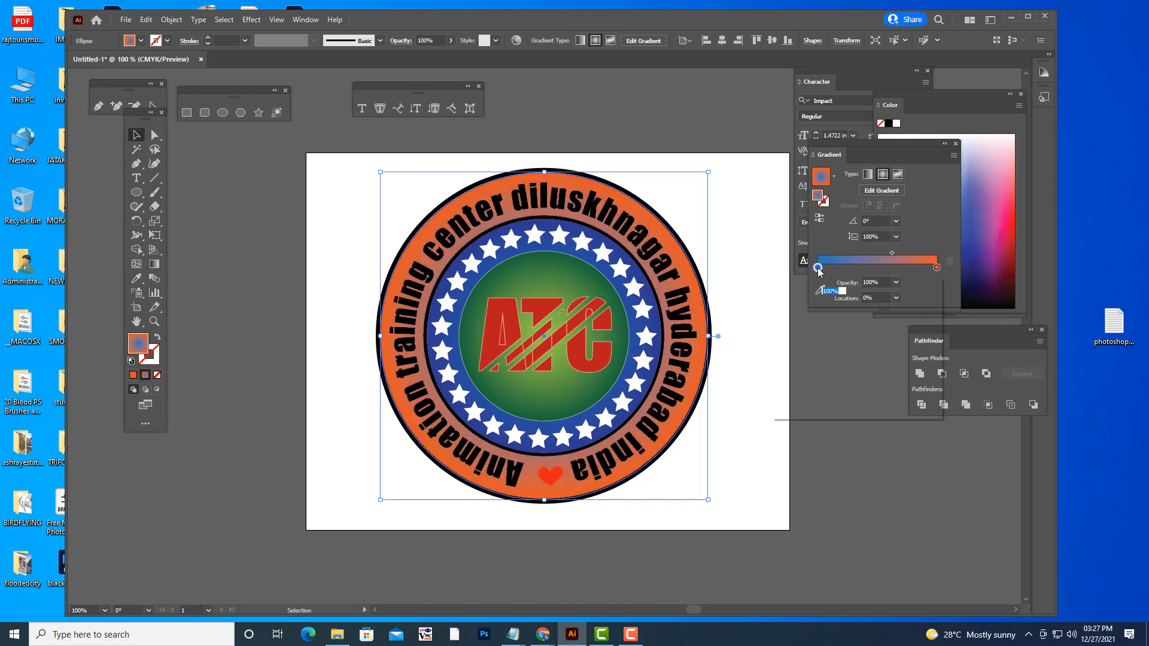
pyautogui.click(908, 306)
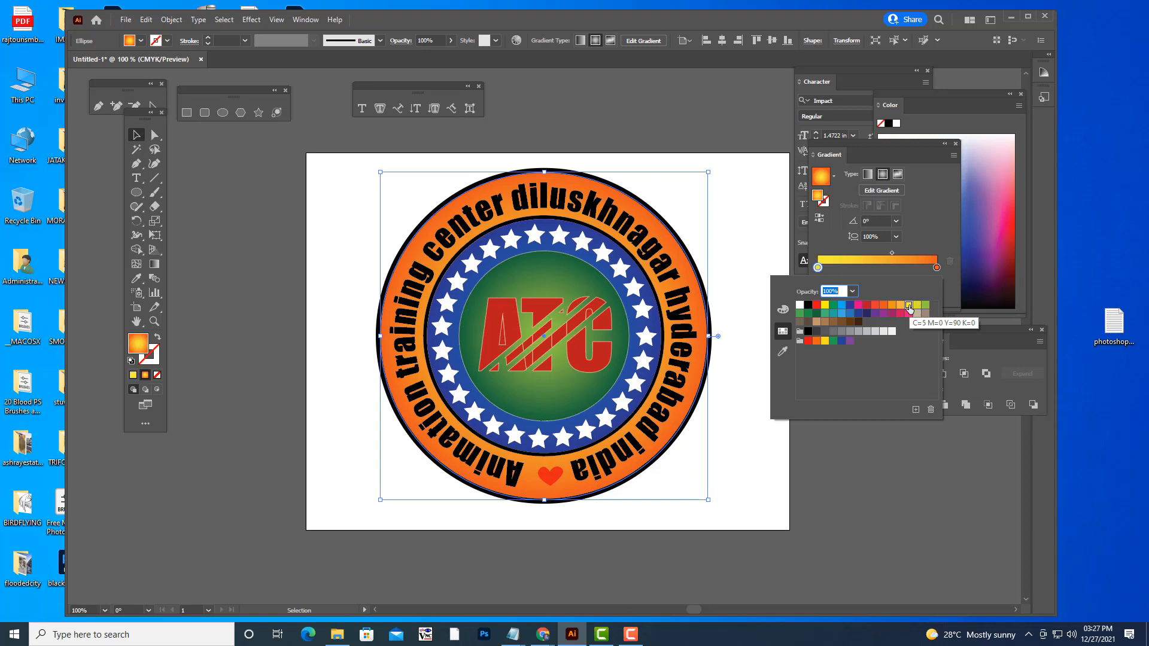
pyautogui.click(891, 269)
pyautogui.moveTo(892, 254)
pyautogui.mouseDown()
pyautogui.moveTo(871, 253)
pyautogui.moveTo(897, 254)
pyautogui.mouseUp()
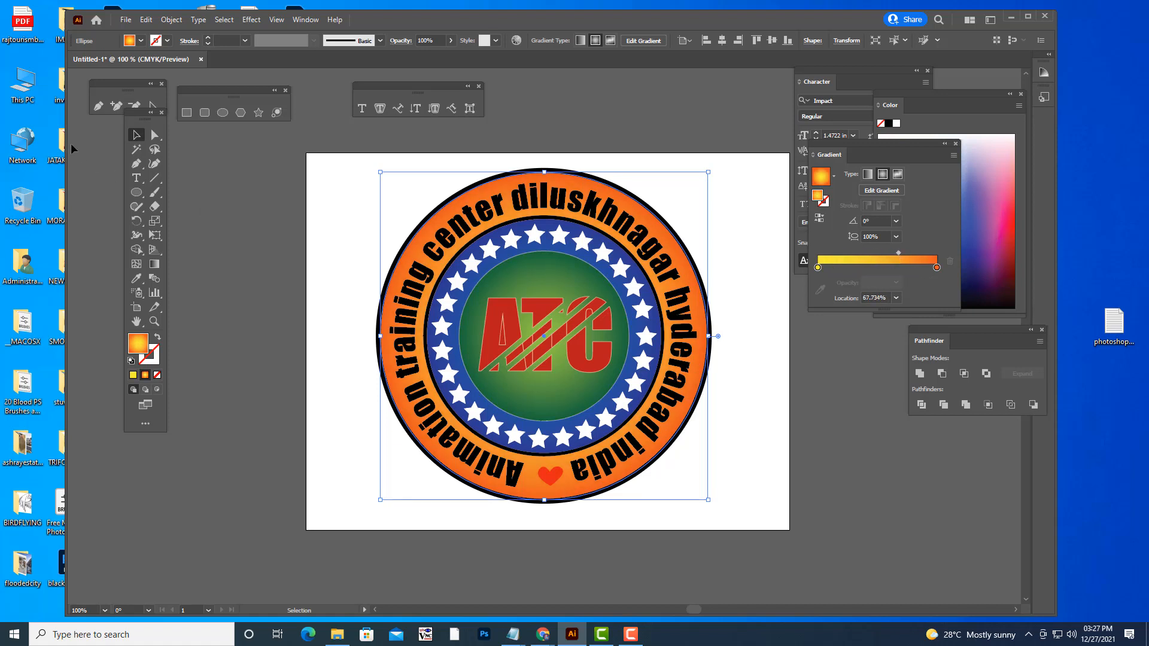
pyautogui.click(257, 221)
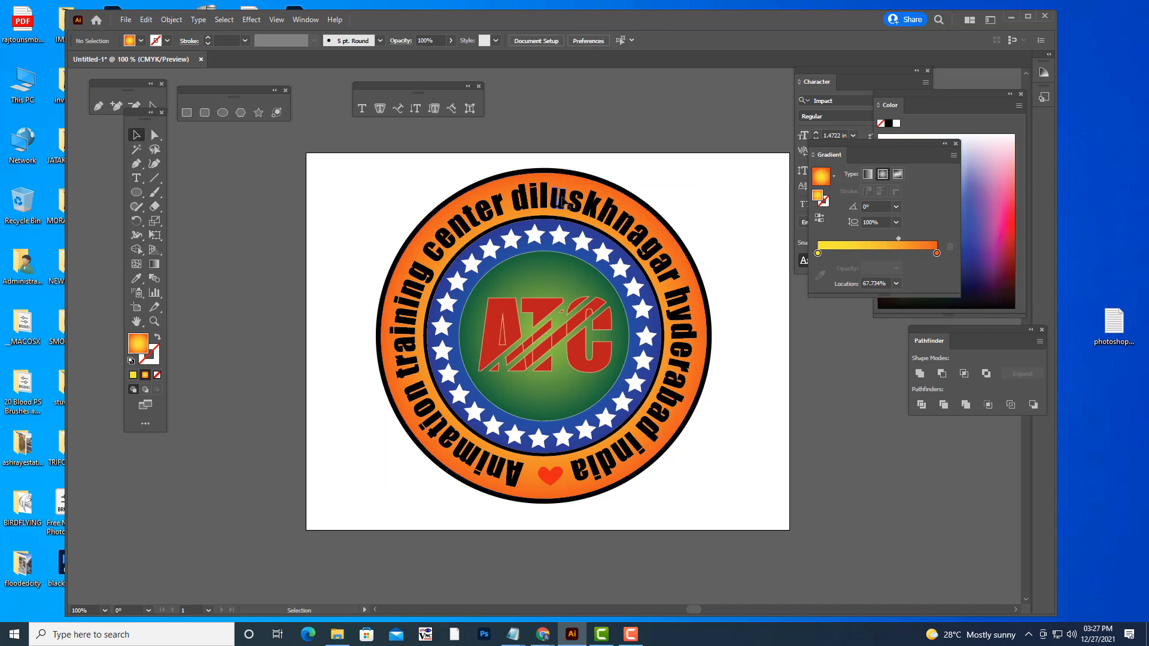
# - Recolor the circular text in the outer ring white
pyautogui.click(575, 196)
pyautogui.click(895, 123)
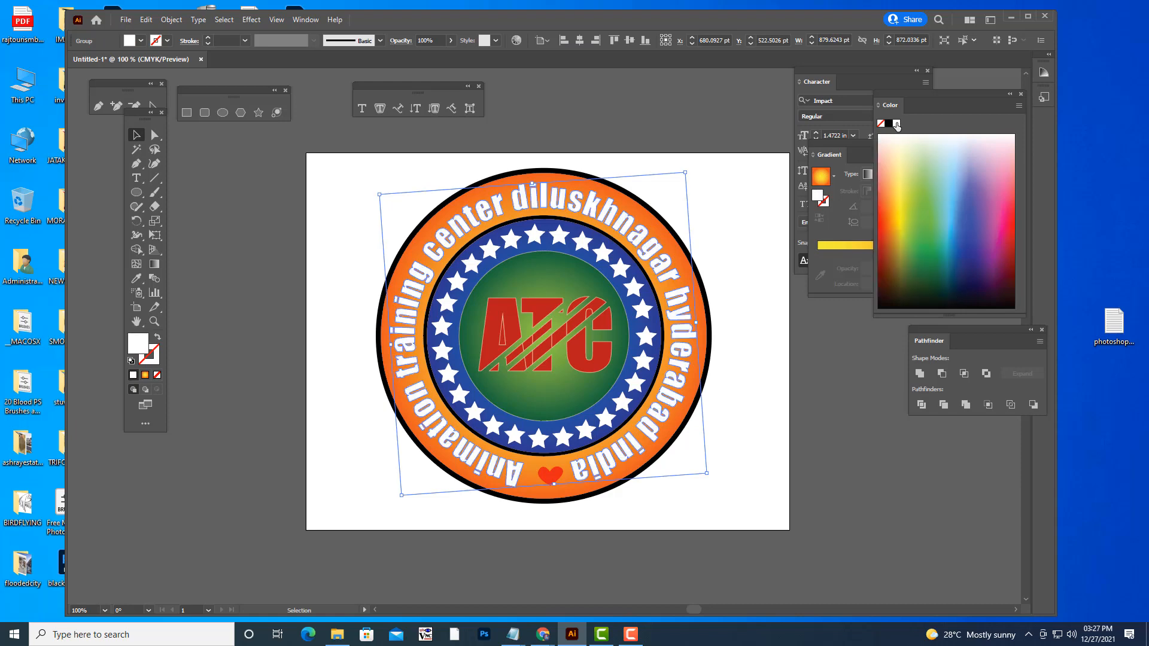
pyautogui.click(755, 196)
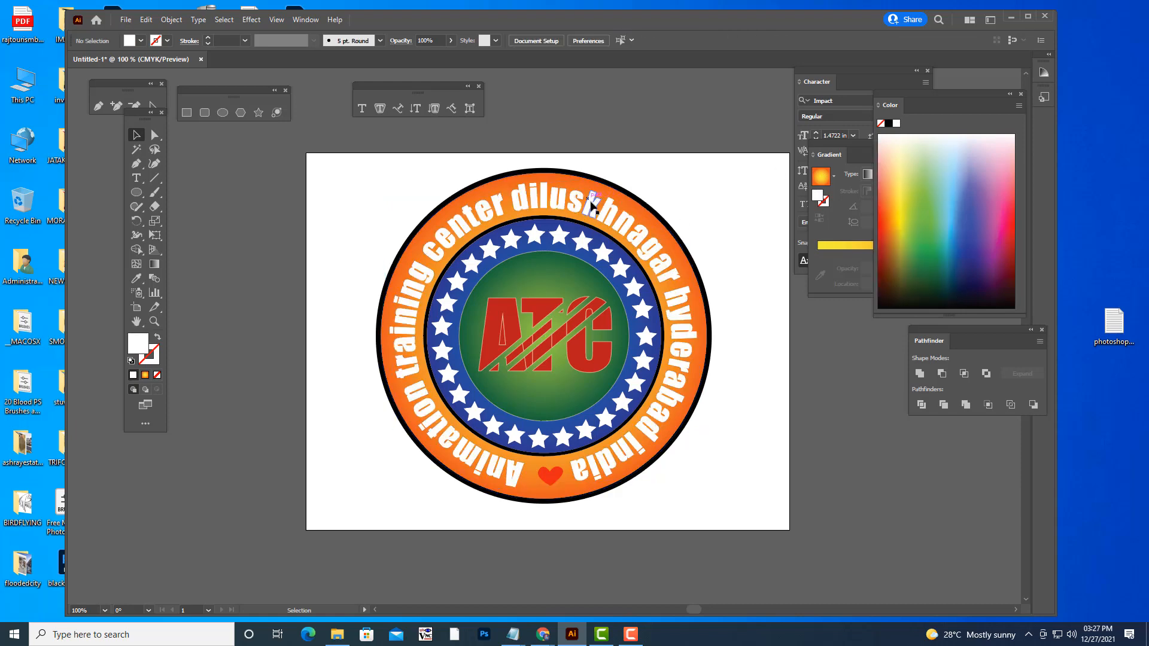
# - Apply a black Normal-mode drop shadow to the circular text with 50% opacity, 7 pt offsets and 5 pt blur
pyautogui.click(592, 200)
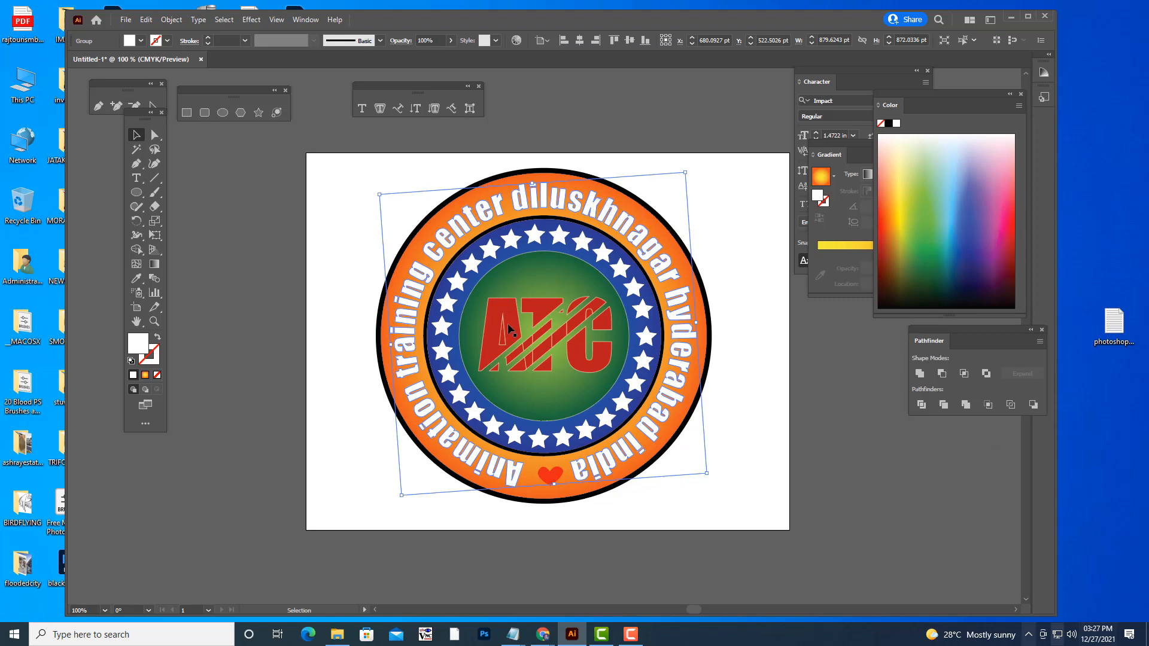
pyautogui.click(247, 22)
pyautogui.moveTo(372, 155)
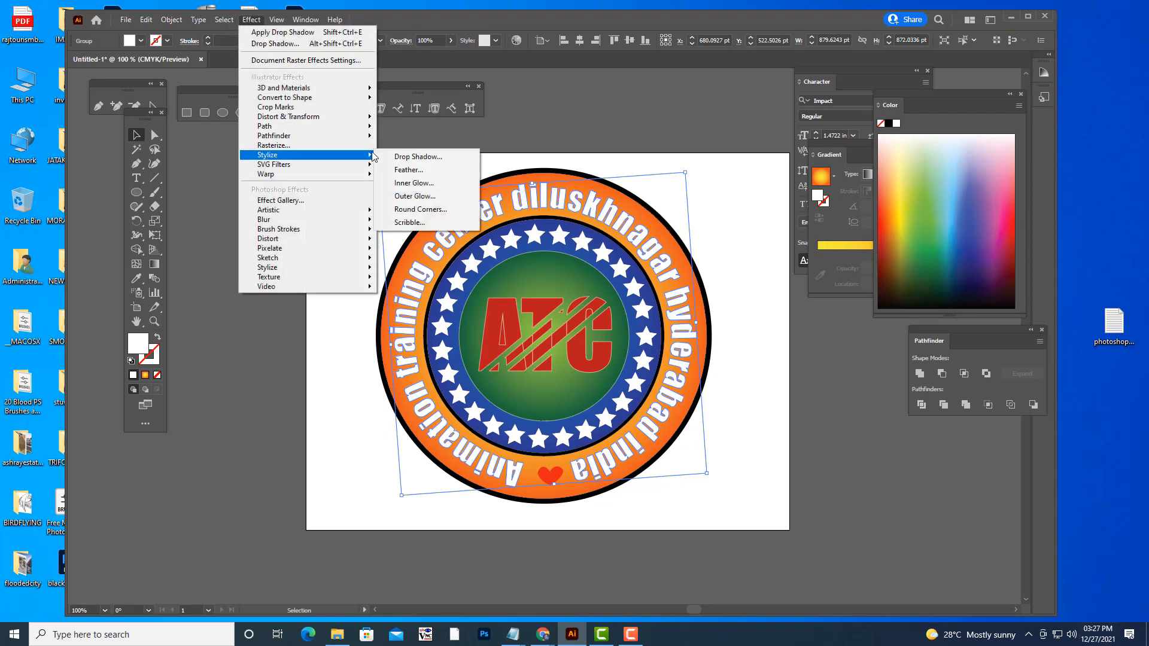
pyautogui.click(417, 157)
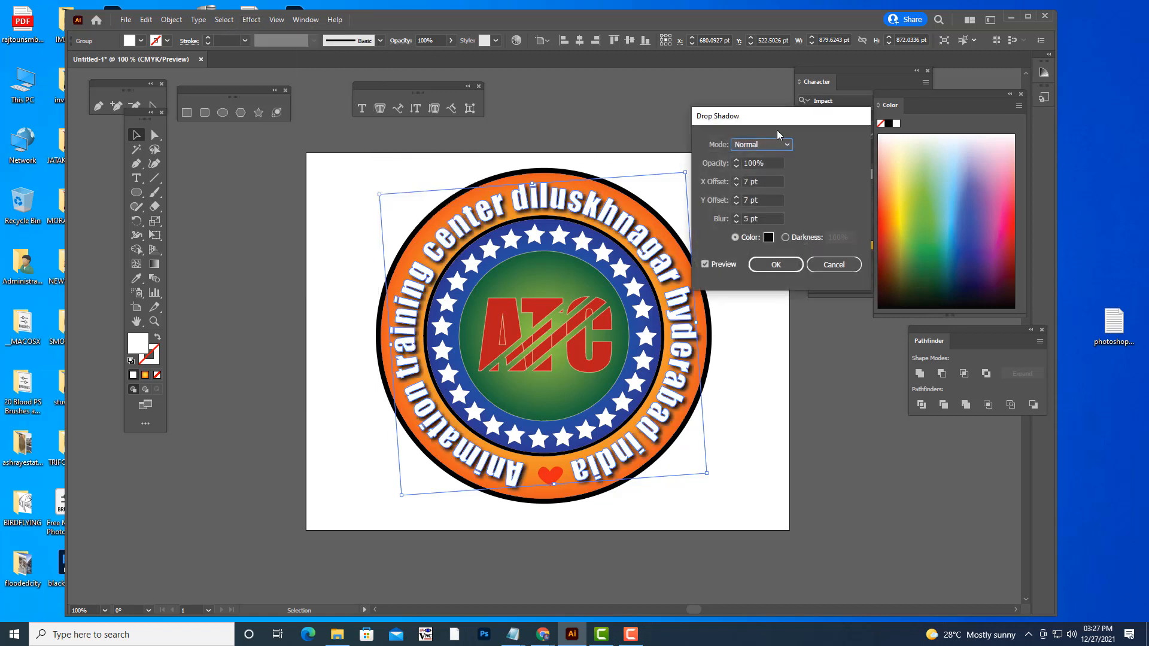
pyautogui.moveTo(782, 116); pyautogui.dragTo(804, 110)
pyautogui.press('Tab')
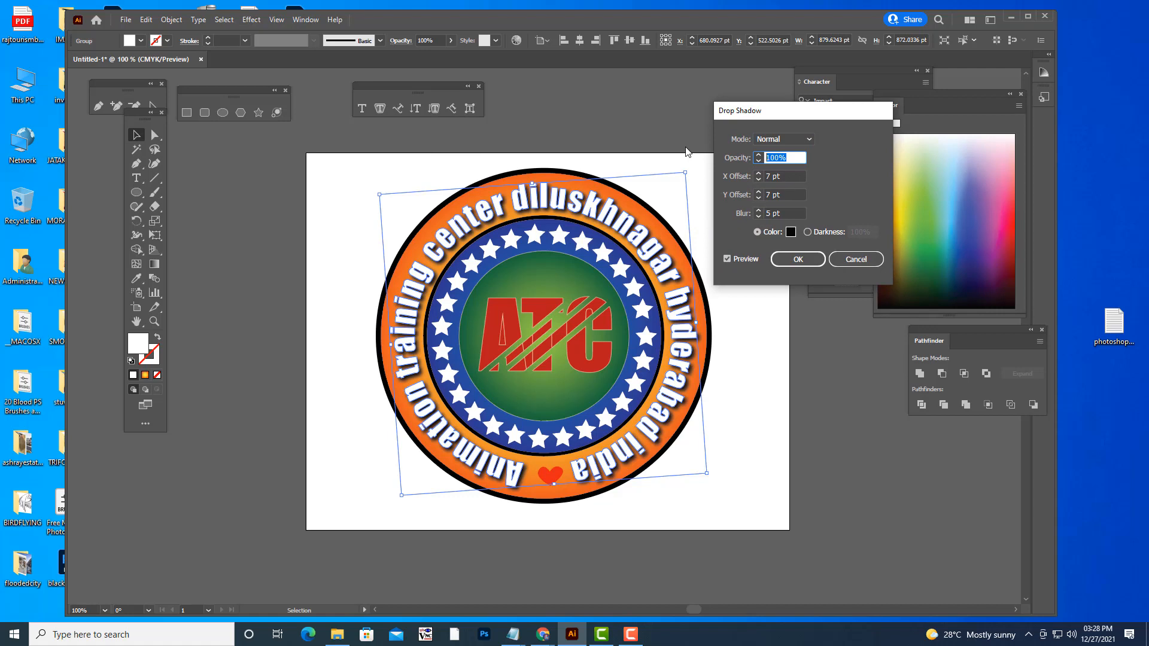
pyautogui.write('50')
pyautogui.click(793, 175)
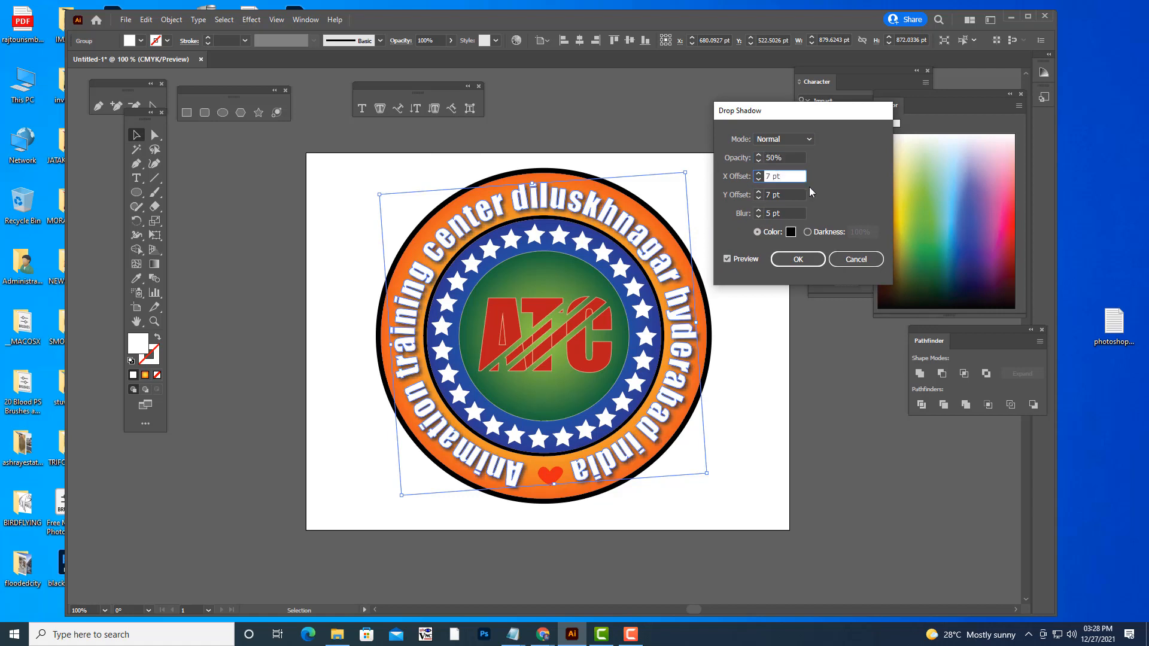
pyautogui.click(797, 261)
pyautogui.click(738, 242)
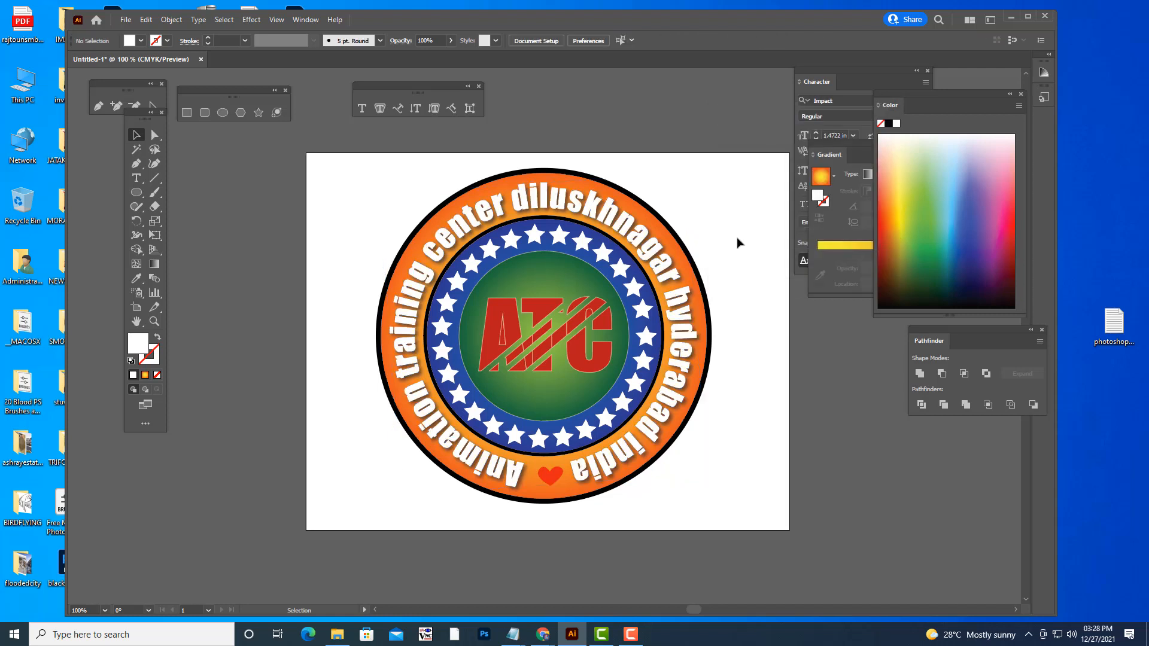
# - Apply a drop shadow to the ATC lettering with 50% opacity, 7 pt X and Y offsets and 5 pt blur
pyautogui.click(543, 322)
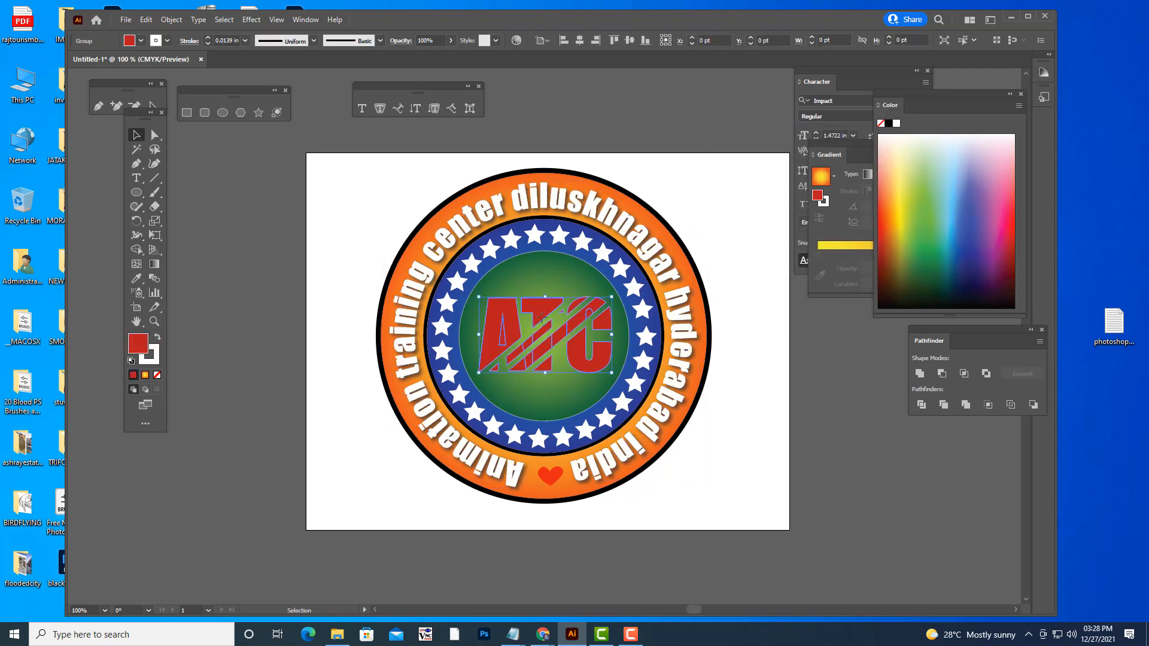
pyautogui.click(250, 20)
pyautogui.moveTo(321, 155)
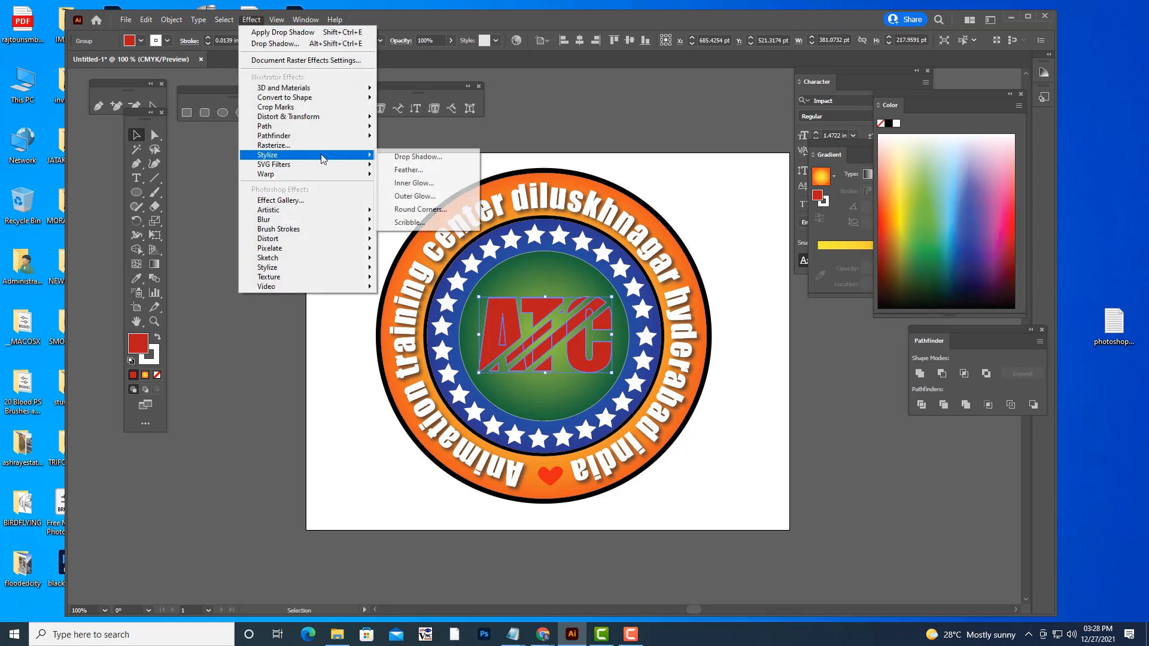
pyautogui.click(414, 157)
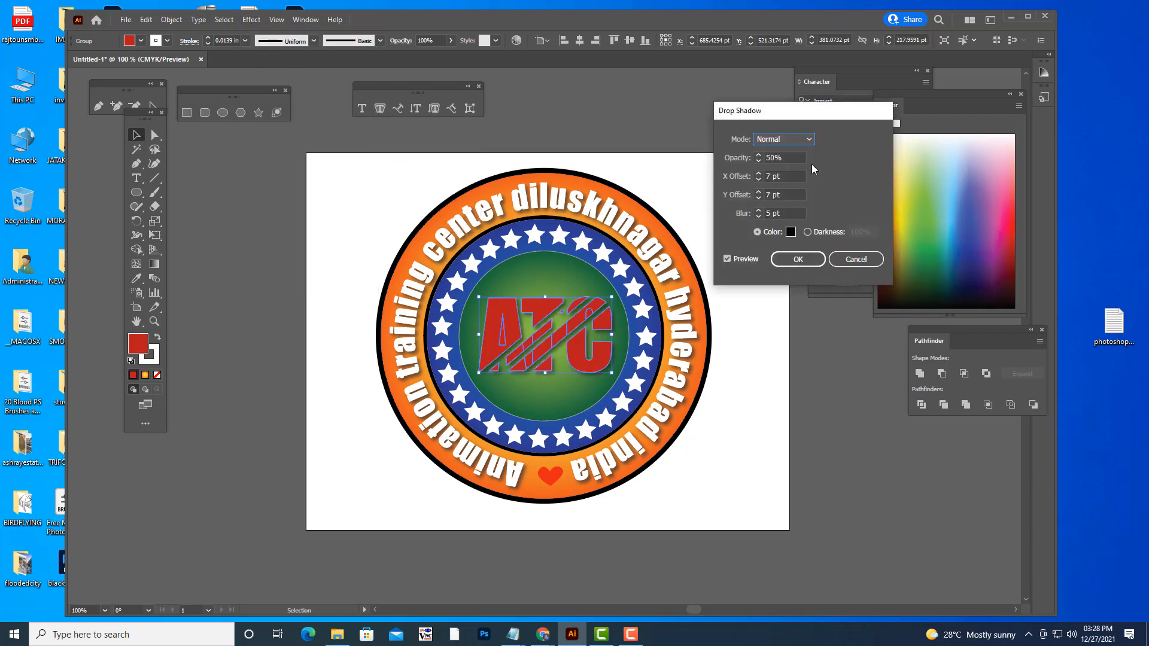
pyautogui.click(810, 260)
pyautogui.click(733, 250)
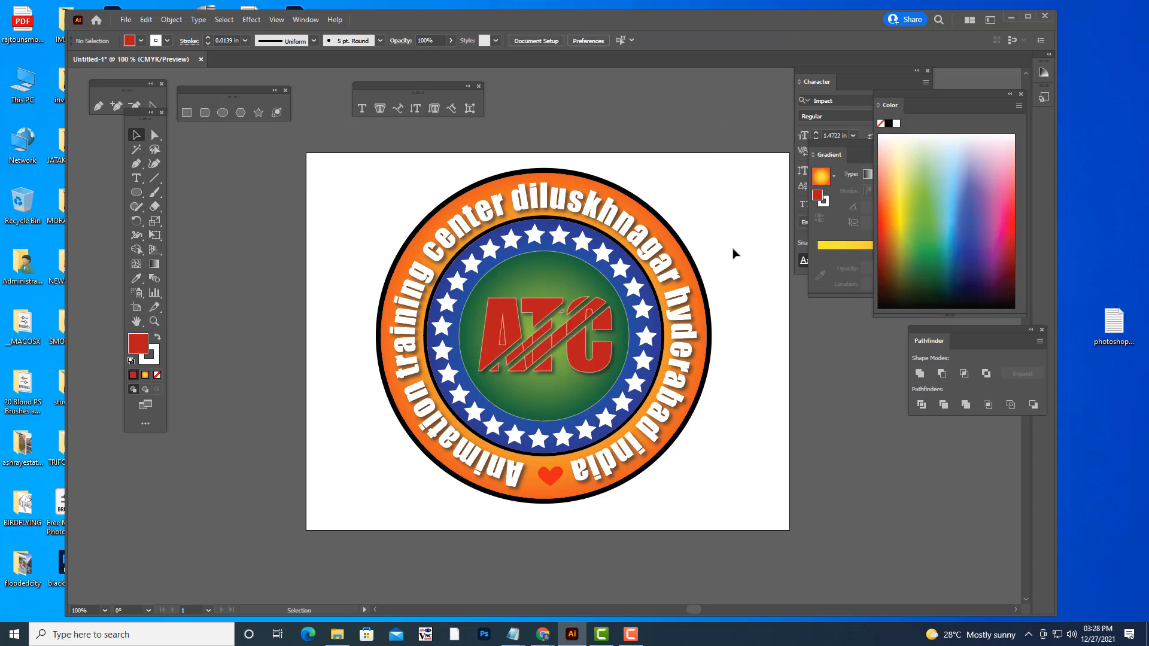
# - Apply a black Normal-mode drop shadow to the heart with 50% opacity, 7 pt X and Y offsets and 5 pt blur
pyautogui.click(550, 475)
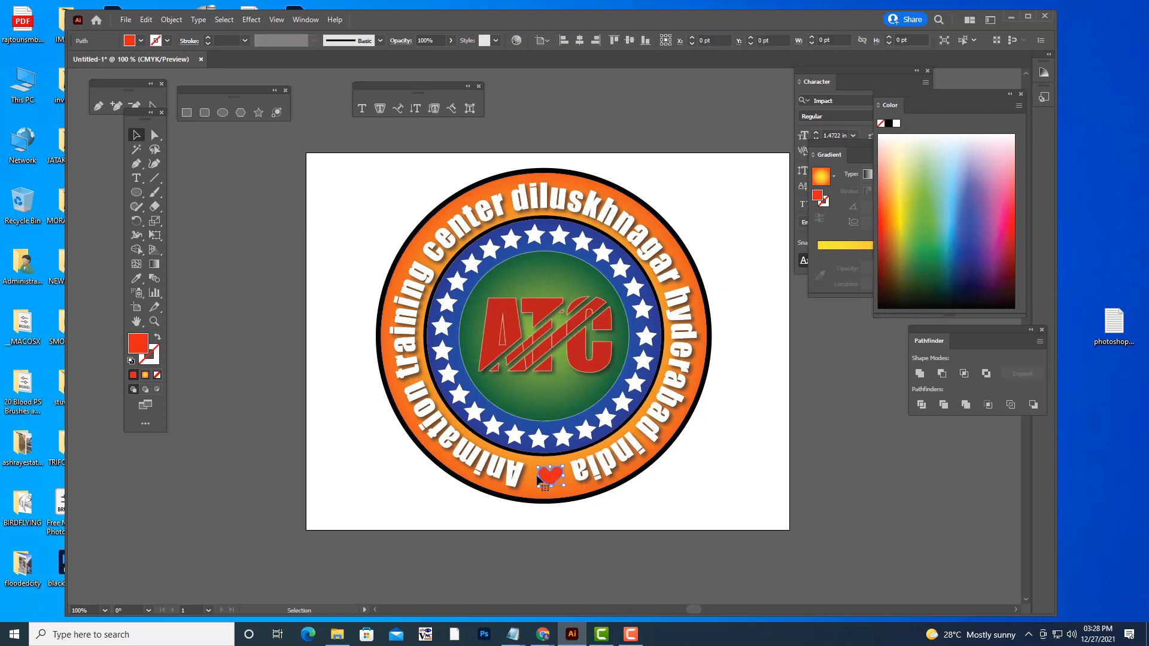
pyautogui.click(256, 24)
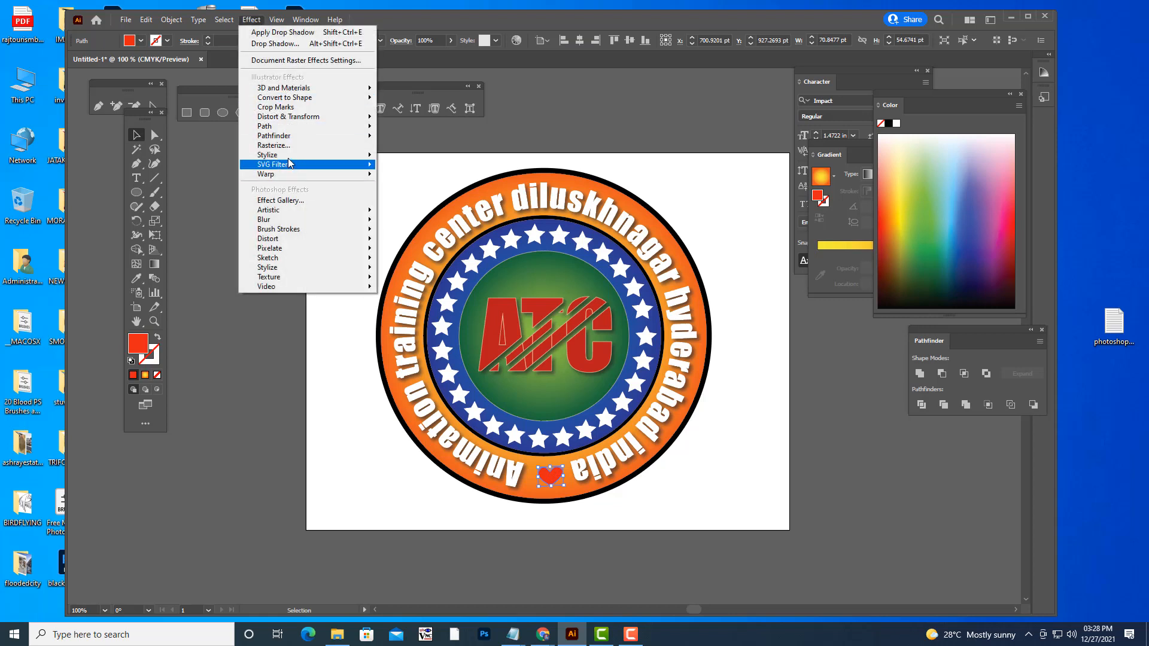
pyautogui.moveTo(296, 155)
pyautogui.click(413, 157)
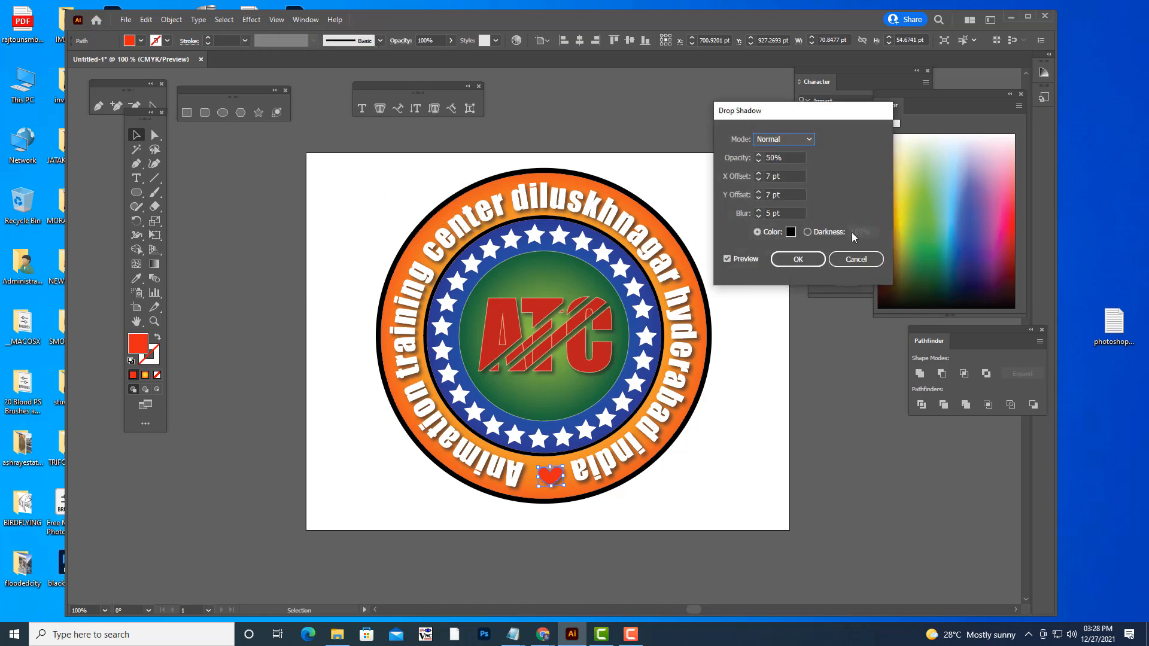
pyautogui.click(798, 259)
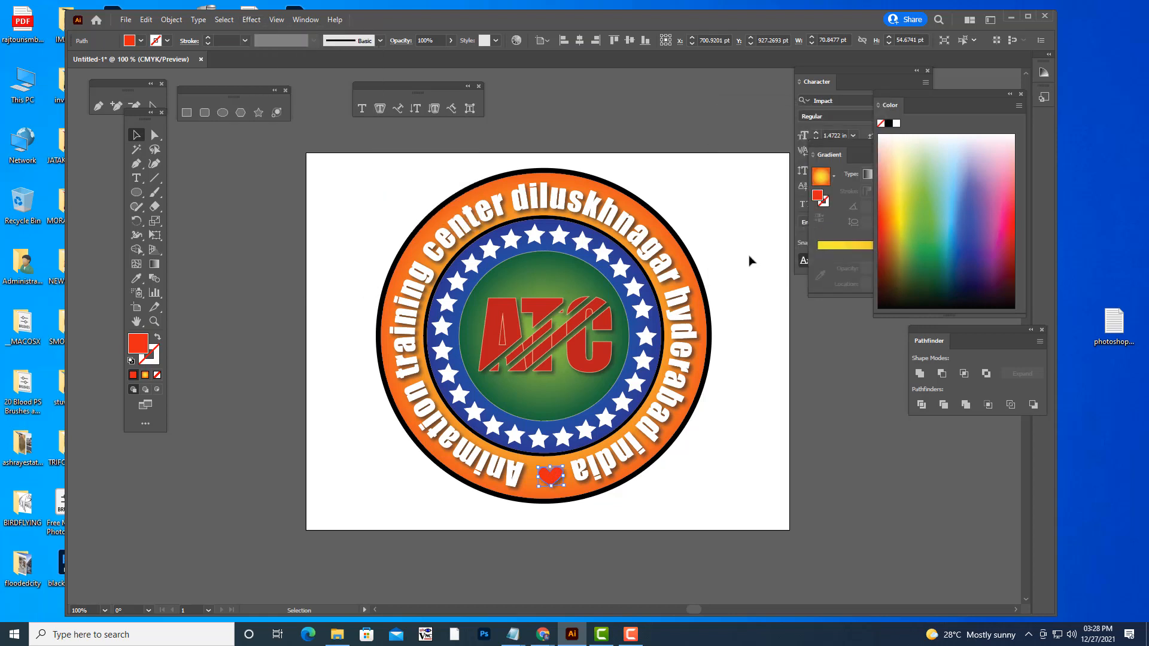
pyautogui.click(751, 260)
# - Give the red heart a white (FFFFFF) stroke
pyautogui.click(546, 479)
pyautogui.doubleClick(151, 357)
pyautogui.click(529, 96)
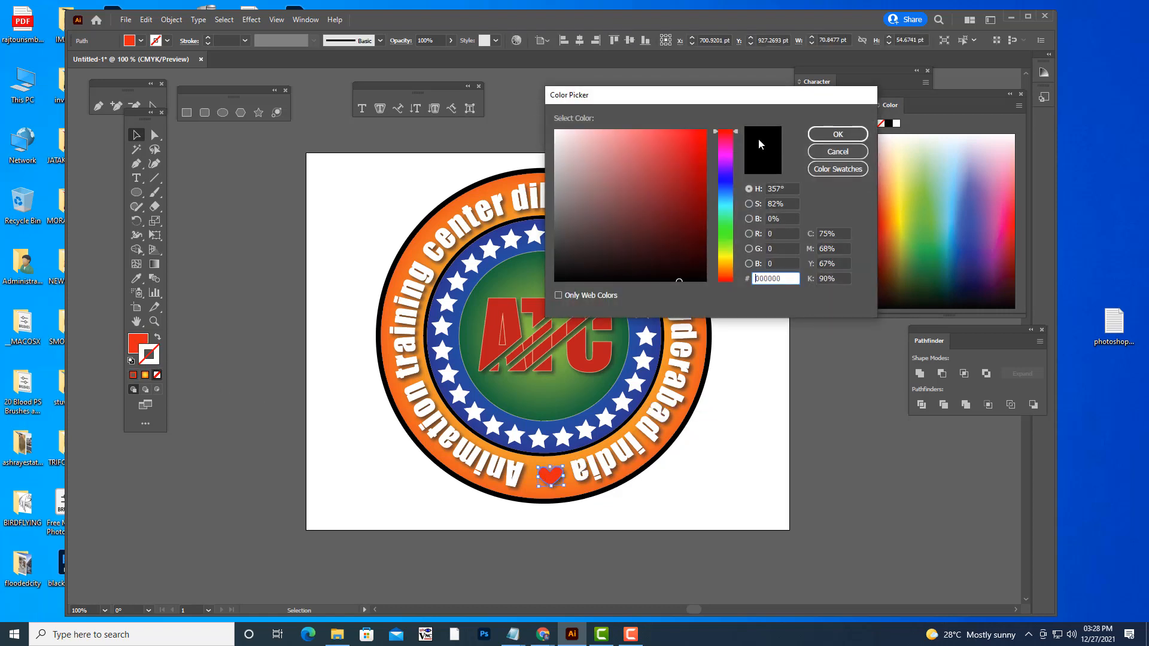
pyautogui.moveTo(598, 139); pyautogui.dragTo(554, 125)
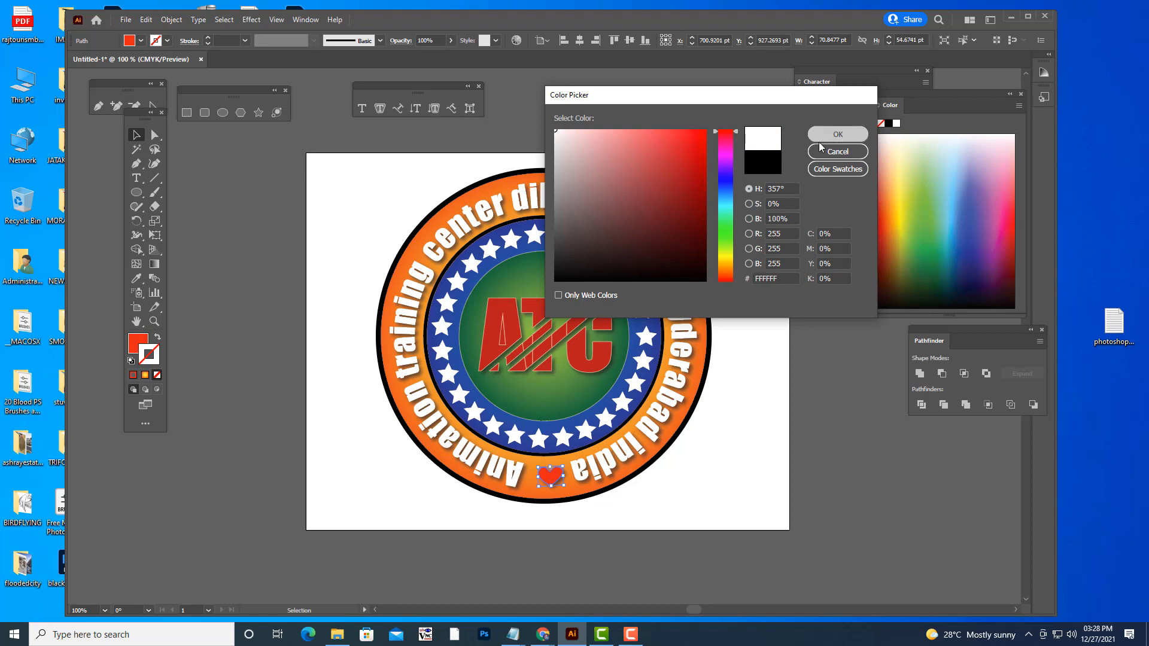
pyautogui.click(838, 134)
pyautogui.click(228, 380)
pyautogui.click(136, 344)
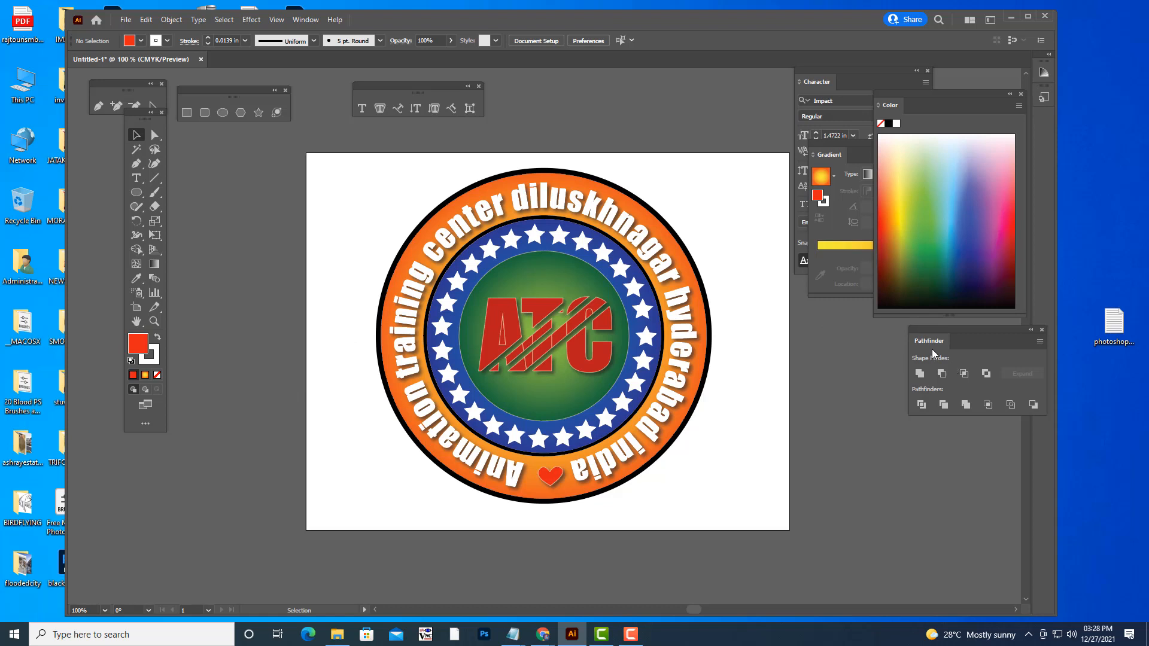
# - Add a white stroke to the blue gradient circle behind the stars
pyautogui.click(661, 309)
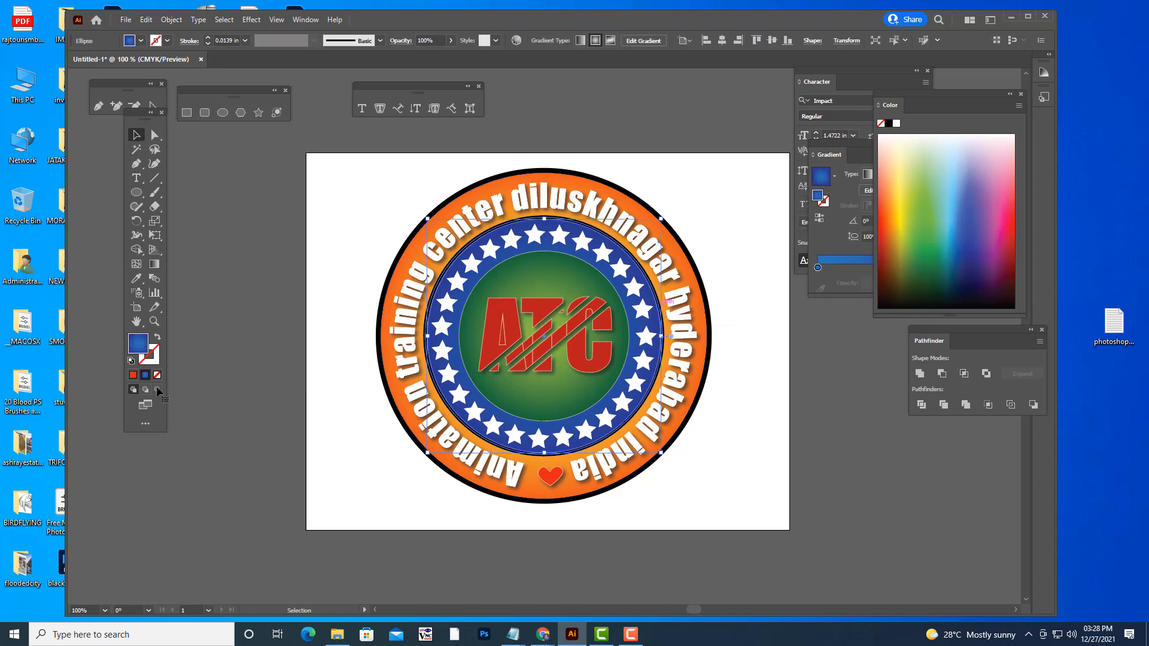
pyautogui.doubleClick(150, 361)
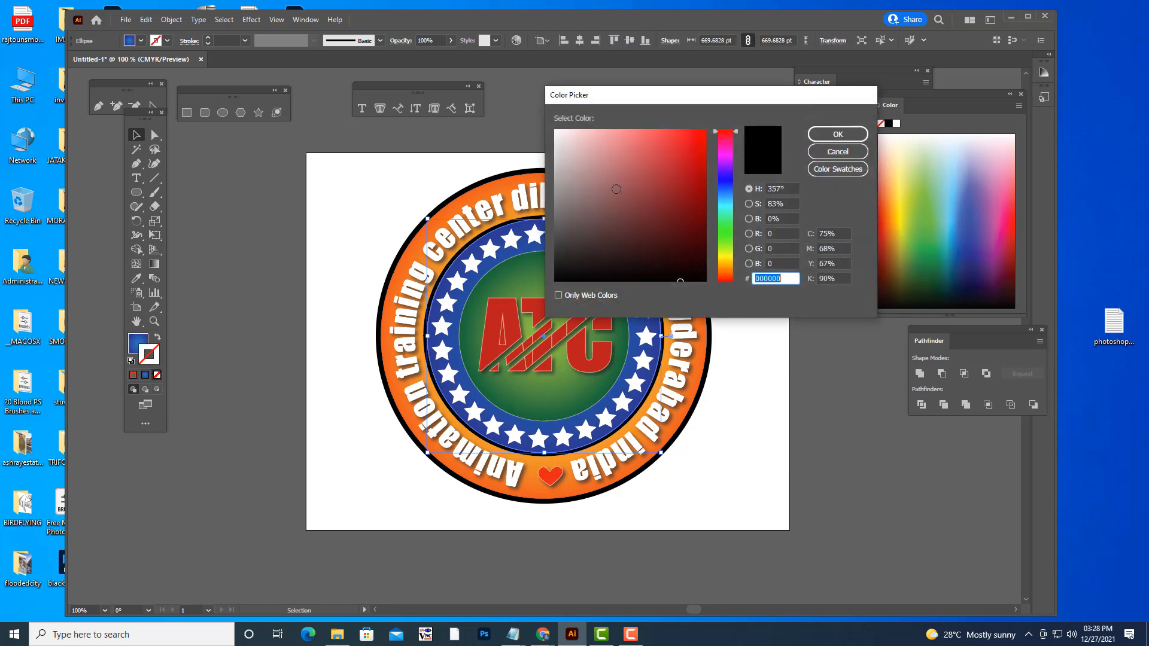
pyautogui.click(818, 133)
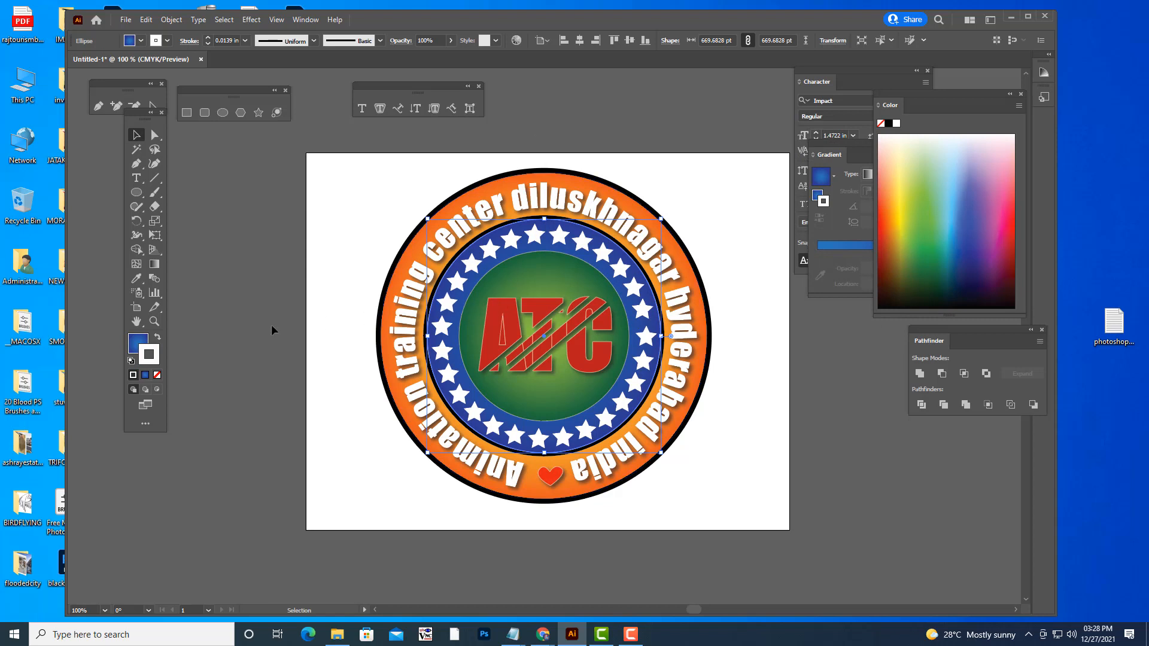
pyautogui.click(752, 212)
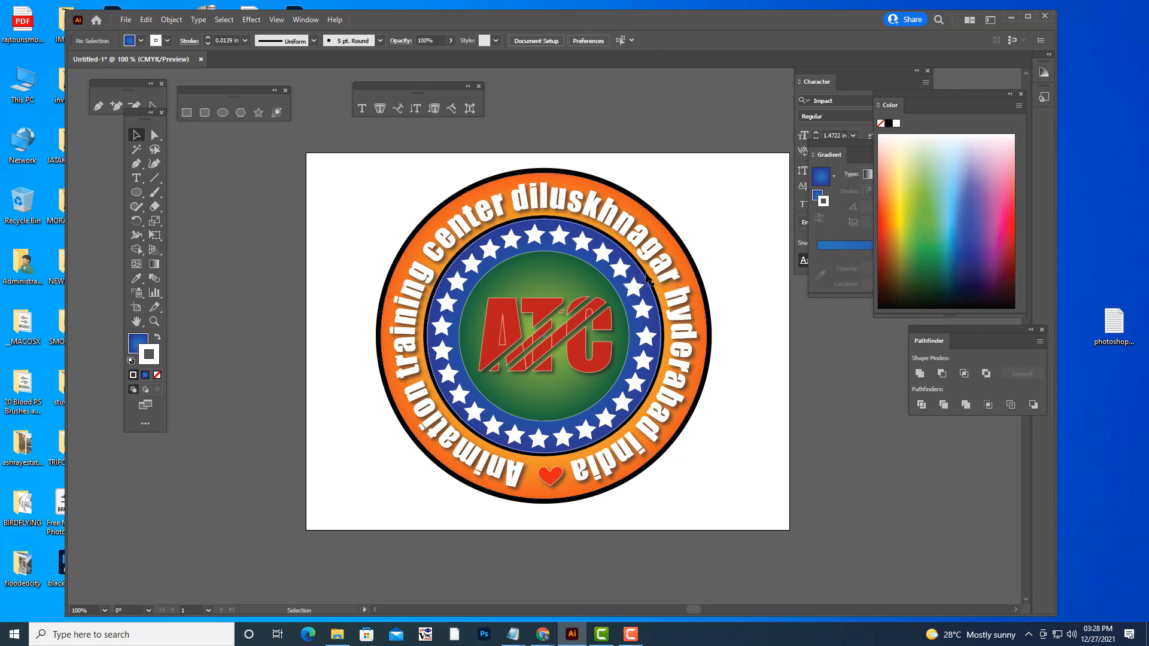
# - Recolor the black outline ring around the blue circle white (FFFFFF)
pyautogui.click(644, 272)
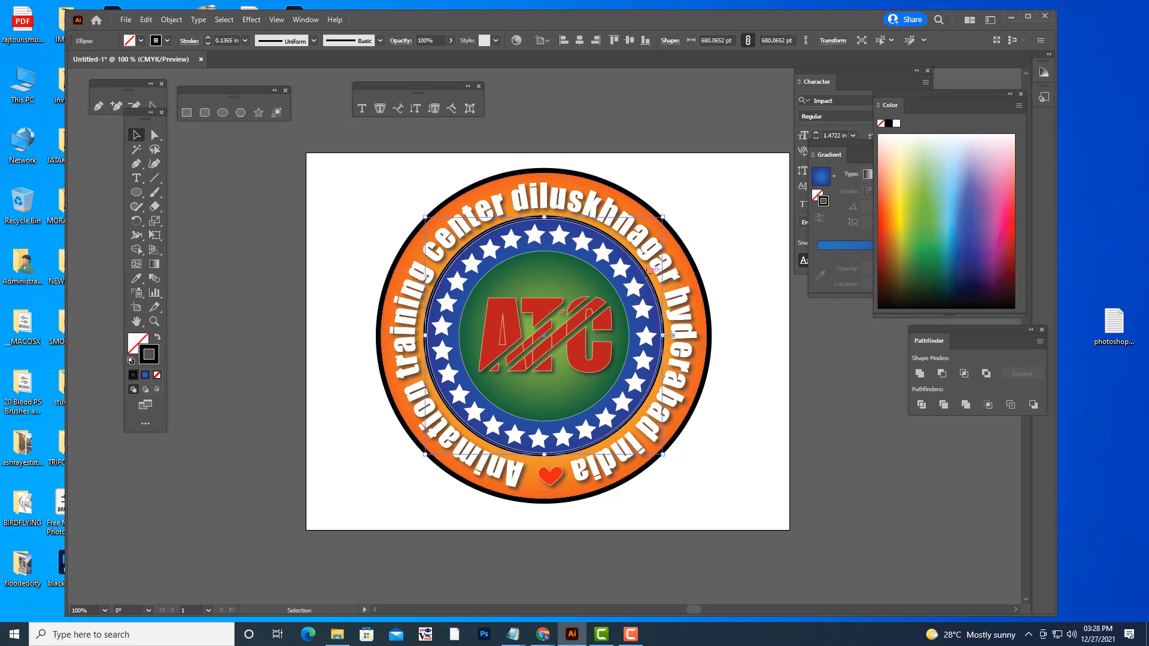
pyautogui.doubleClick(159, 362)
pyautogui.moveTo(594, 167); pyautogui.dragTo(541, 121)
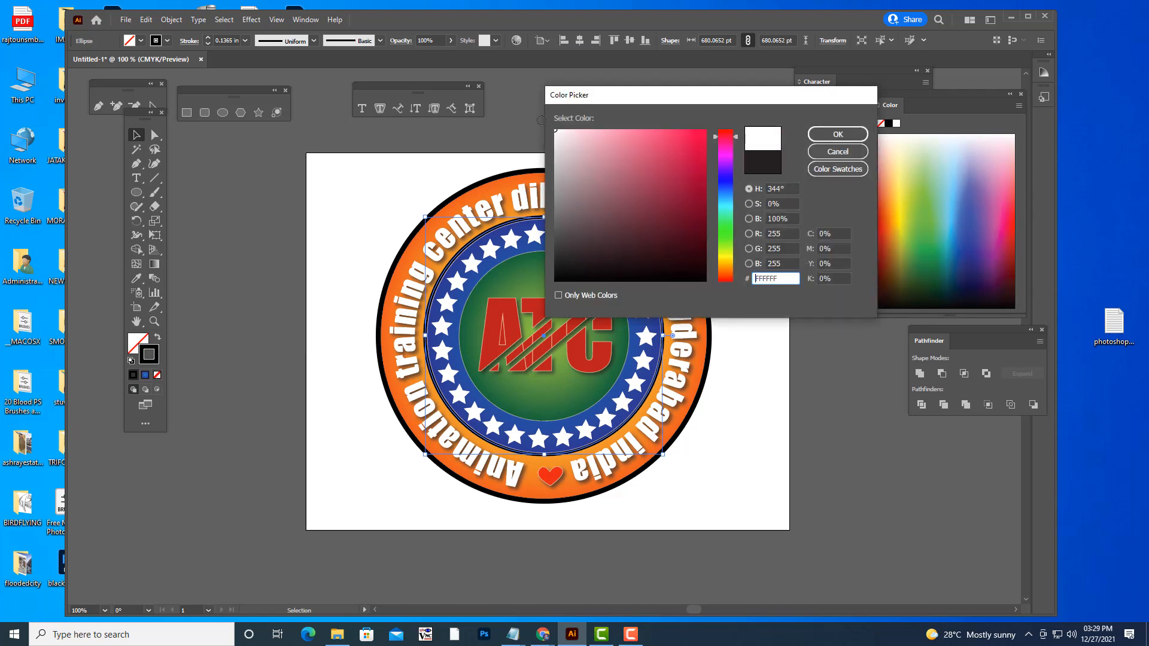
pyautogui.click(843, 135)
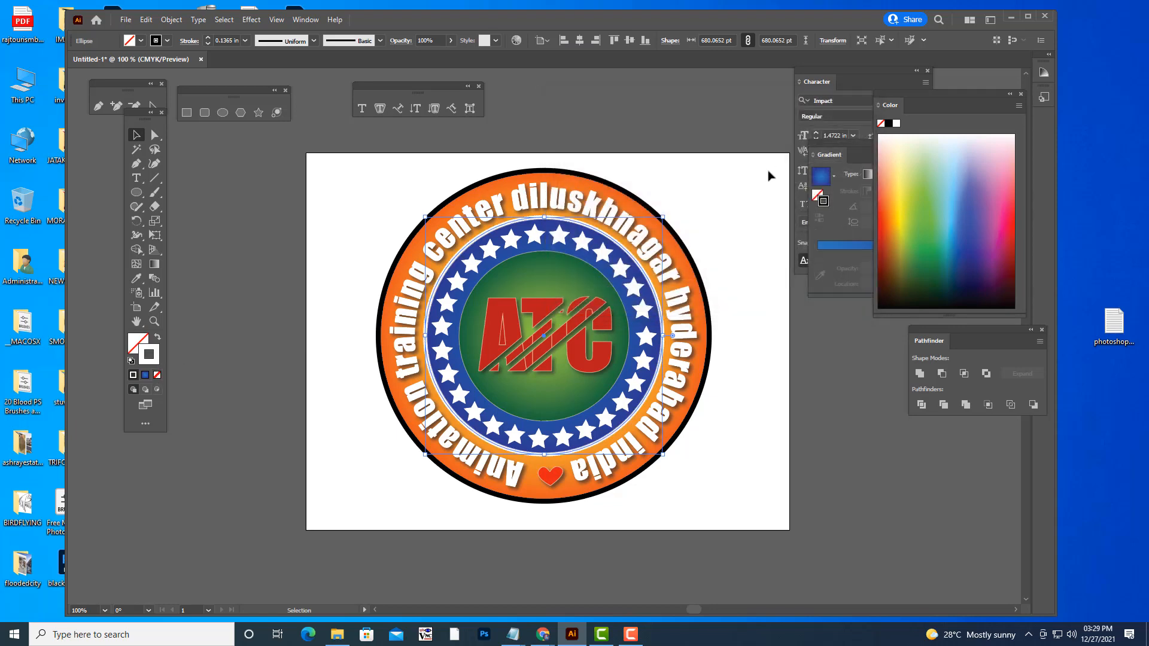
pyautogui.click(729, 204)
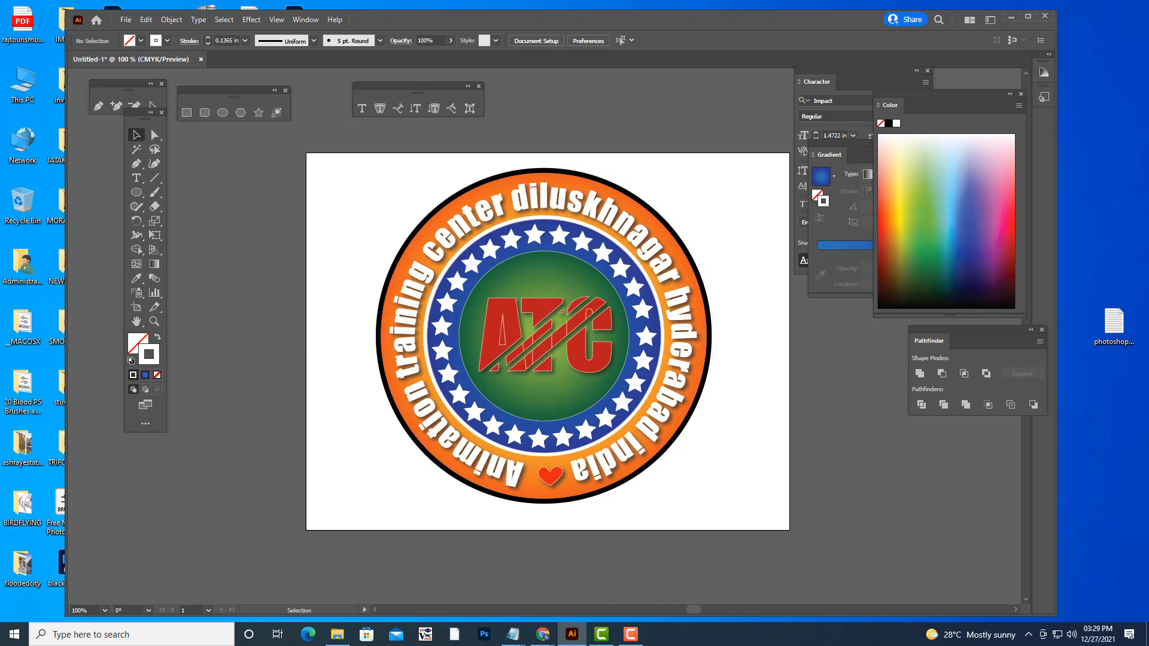
# - Change the stroke of the emblem's outermost black ring to white (FFFFFF)
pyautogui.click(635, 240)
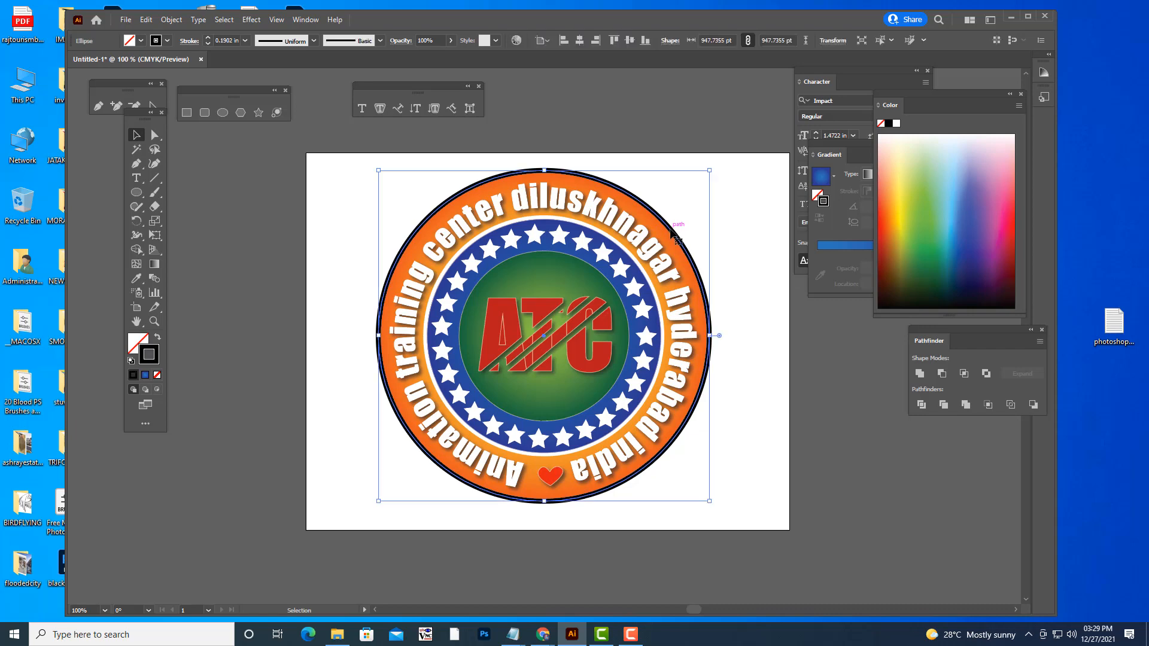
pyautogui.doubleClick(149, 359)
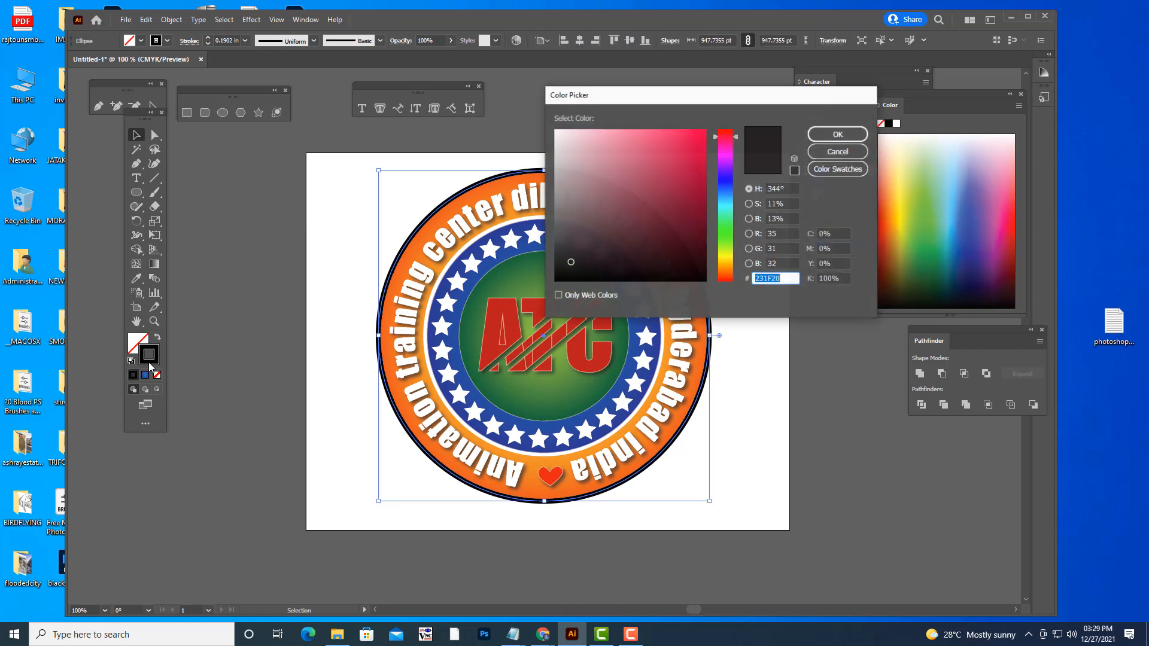
pyautogui.moveTo(564, 141); pyautogui.dragTo(543, 114)
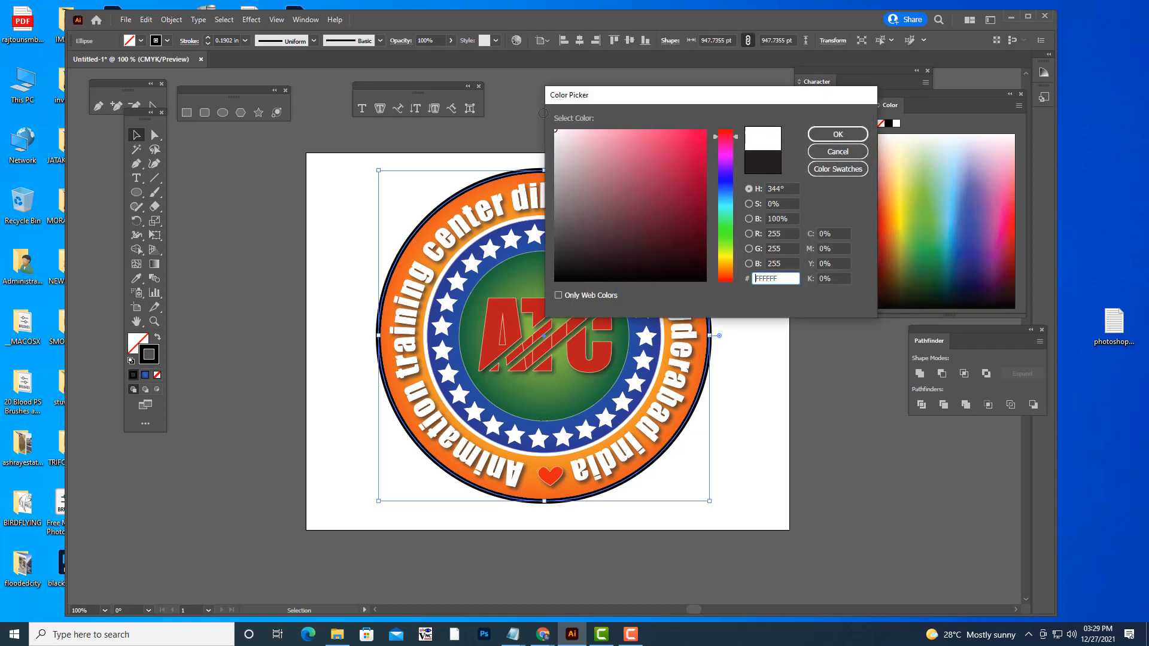
pyautogui.click(837, 134)
pyautogui.click(670, 124)
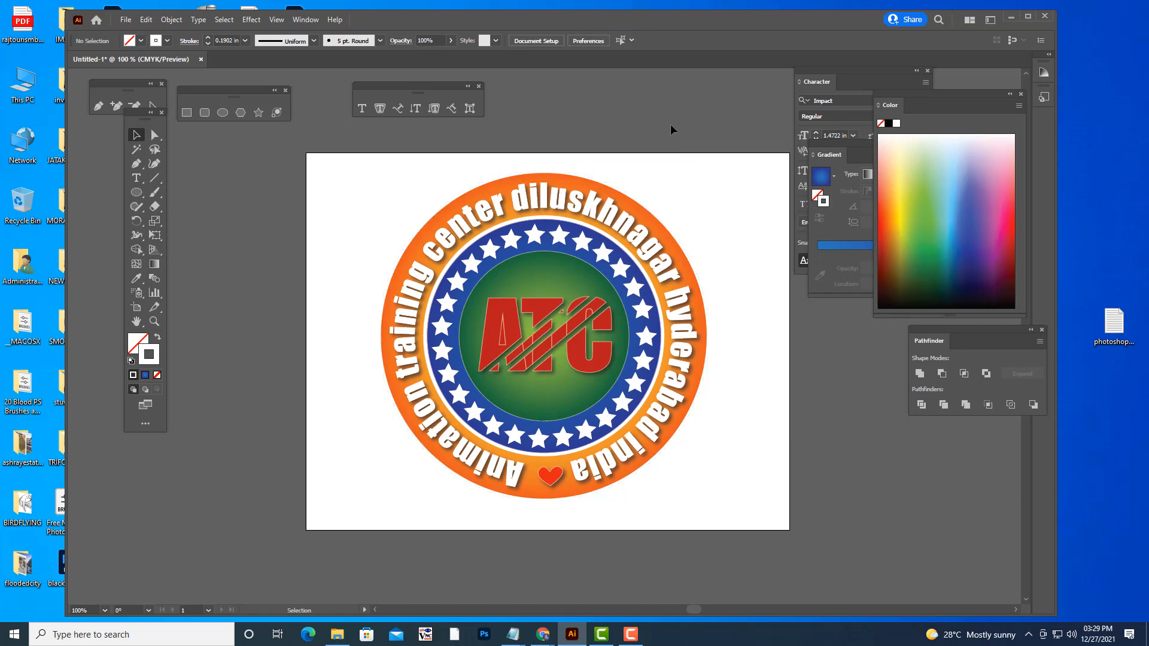
# - Start a rectangle with the Rectangle tool at the artboard's upper-left corner
pyautogui.hotkey('ctrl', '-')
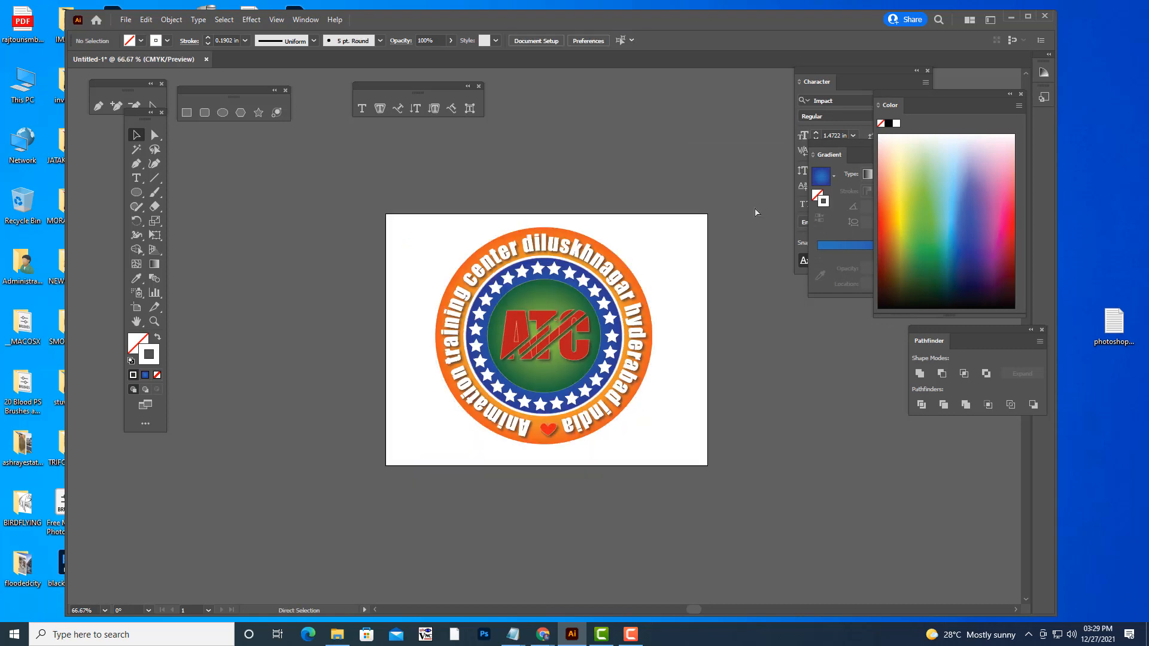
pyautogui.hotkey('ctrl', '-')
pyautogui.hotkey('ctrl', '+')
pyautogui.click(186, 113)
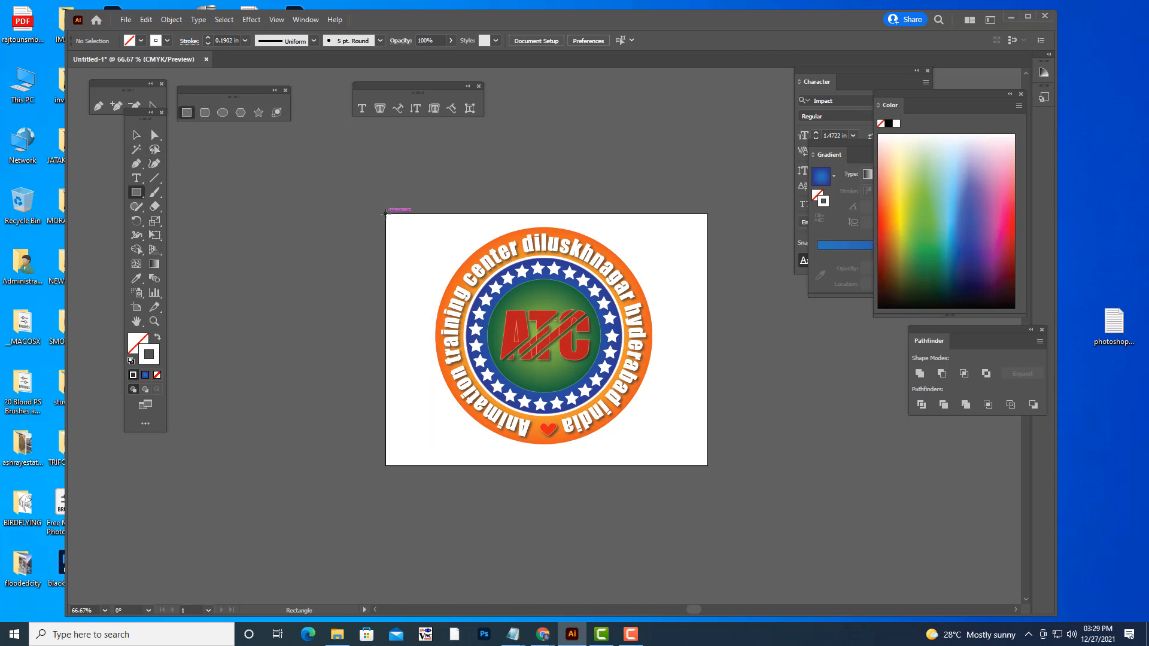
# - Draw a rectangle about 1385 × 1082 pt covering the whole artboard, with a white fill and no stroke
pyautogui.moveTo(385, 213); pyautogui.dragTo(706, 465)
pyautogui.press('v')
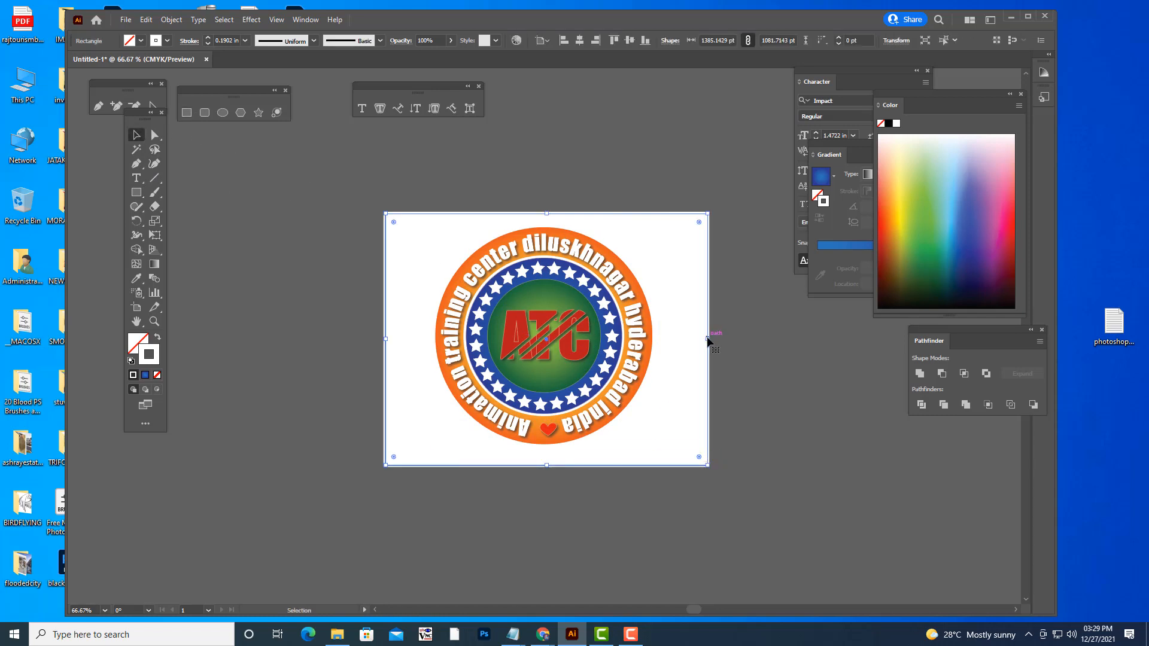
pyautogui.moveTo(709, 339); pyautogui.dragTo(710, 338)
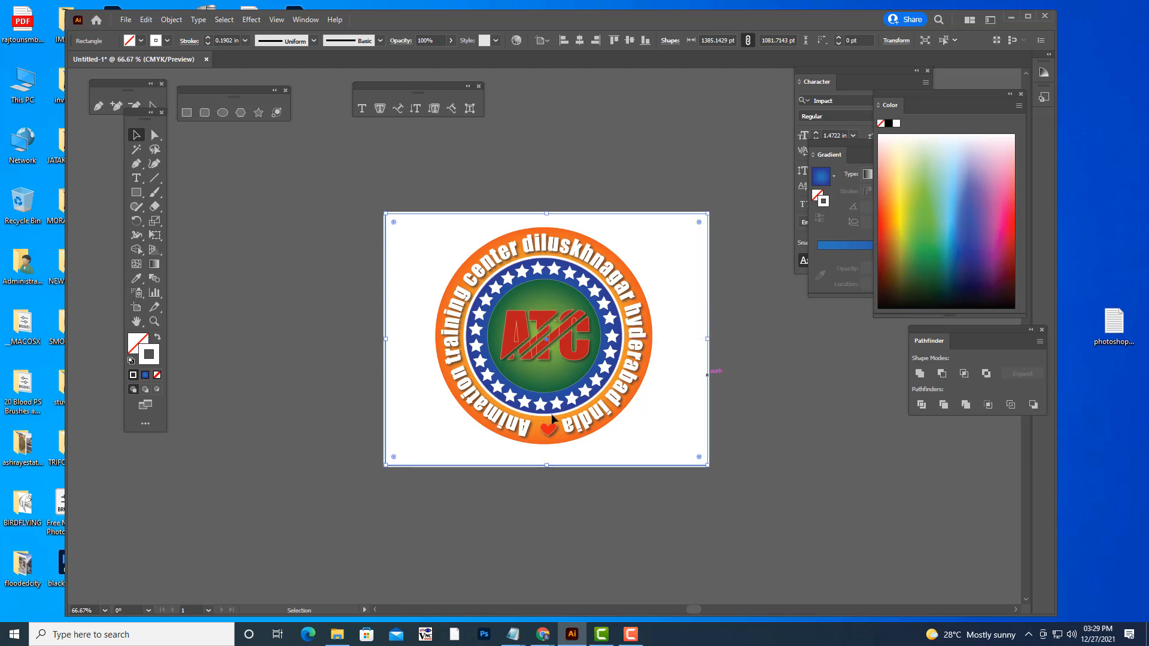
pyautogui.click(133, 375)
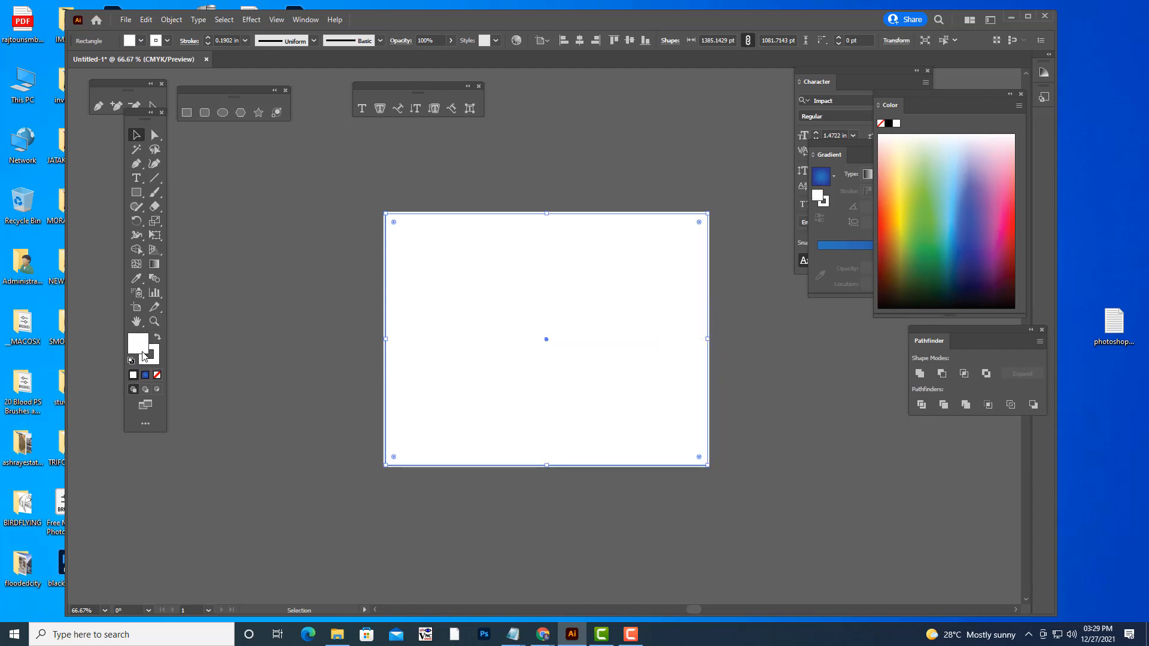
pyautogui.click(150, 358)
pyautogui.click(156, 375)
pyautogui.click(136, 344)
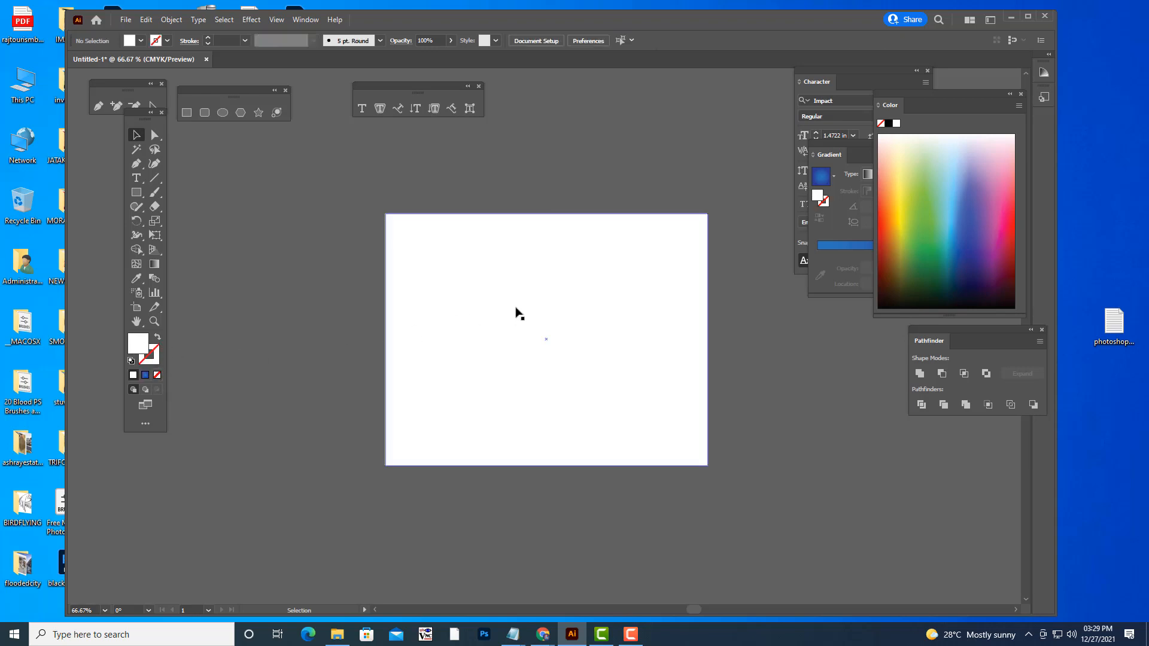
# - Apply the radial gradient as the rectangle's fill and set its outer colour stop to light green
pyautogui.click(829, 154)
pyautogui.click(777, 265)
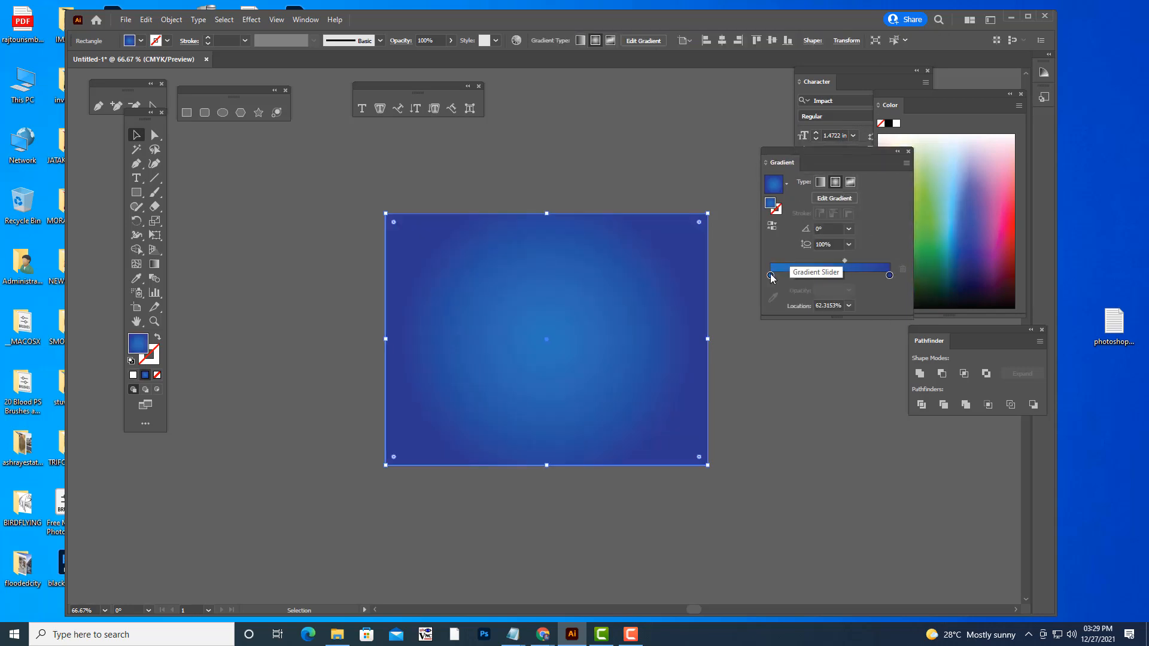
pyautogui.click(890, 276)
pyautogui.doubleClick(890, 276)
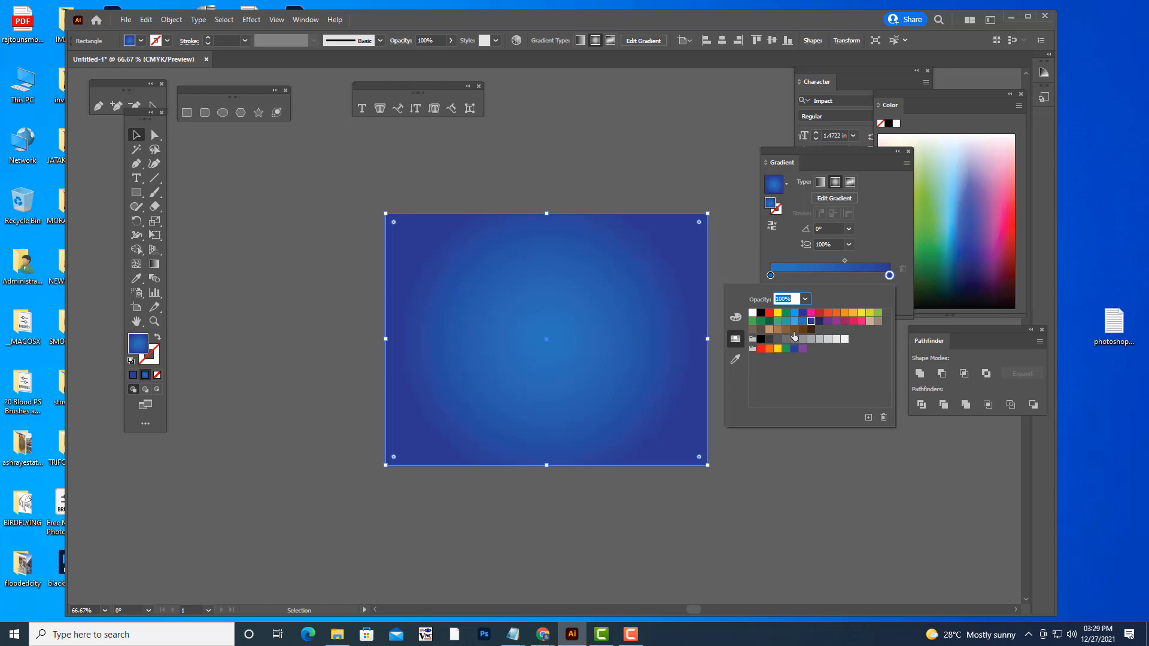
pyautogui.click(878, 317)
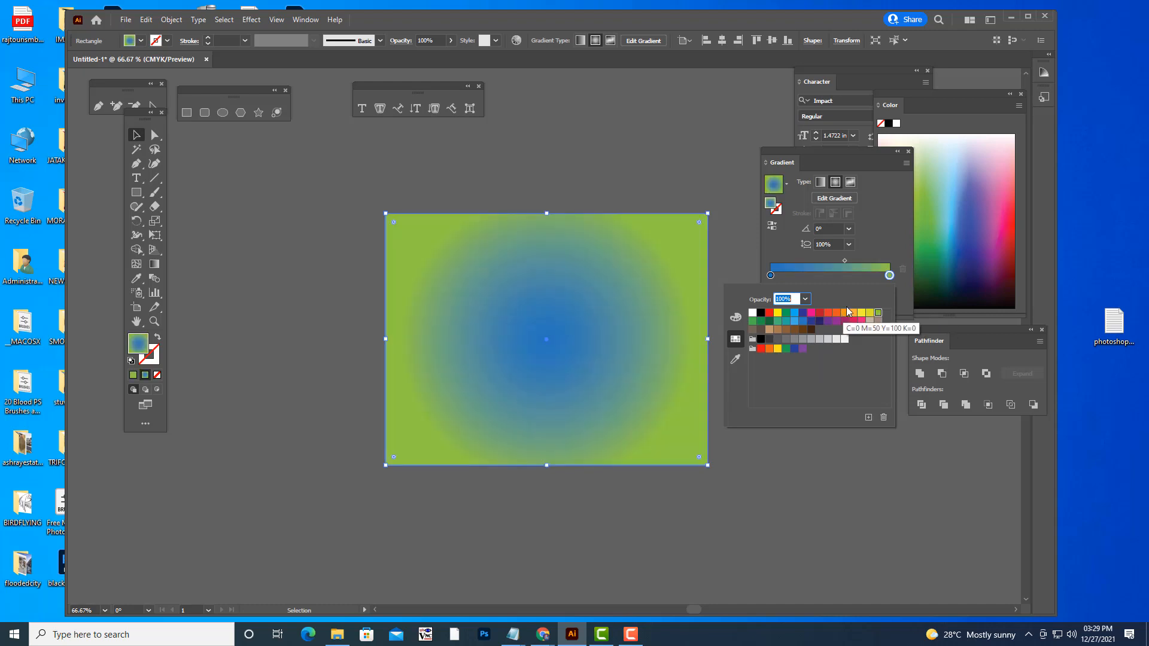
# - Set the gradient's inner colour stop to yellow and shift the midpoint to about 52%
pyautogui.click(770, 275)
pyautogui.doubleClick(771, 274)
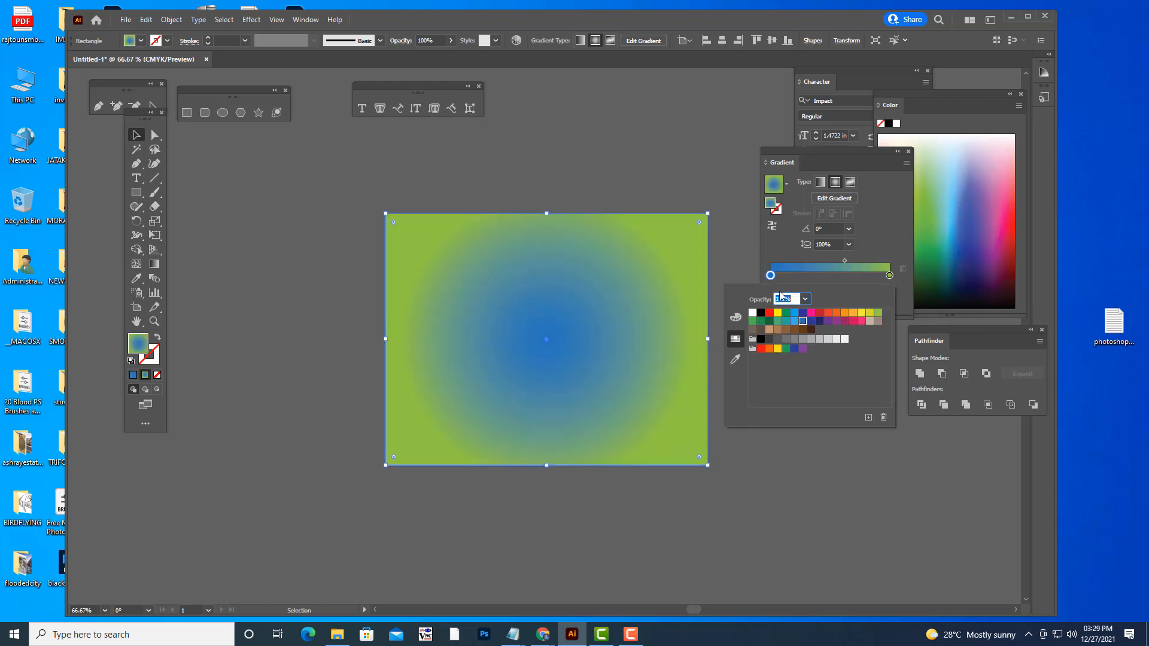
pyautogui.click(871, 314)
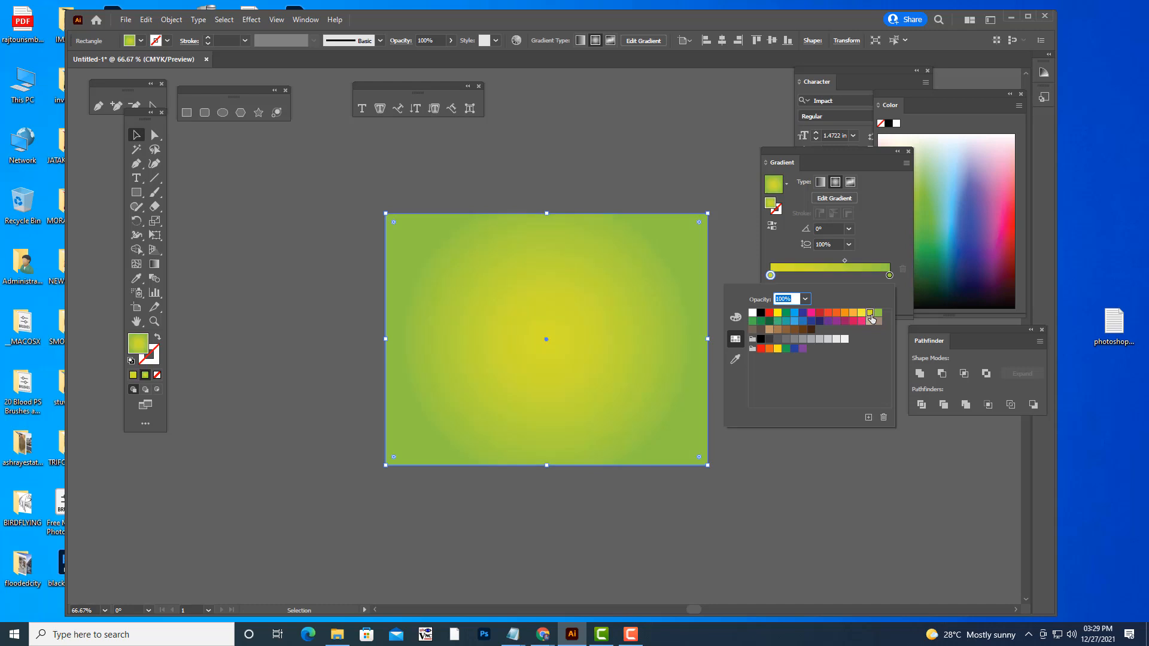
pyautogui.click(844, 262)
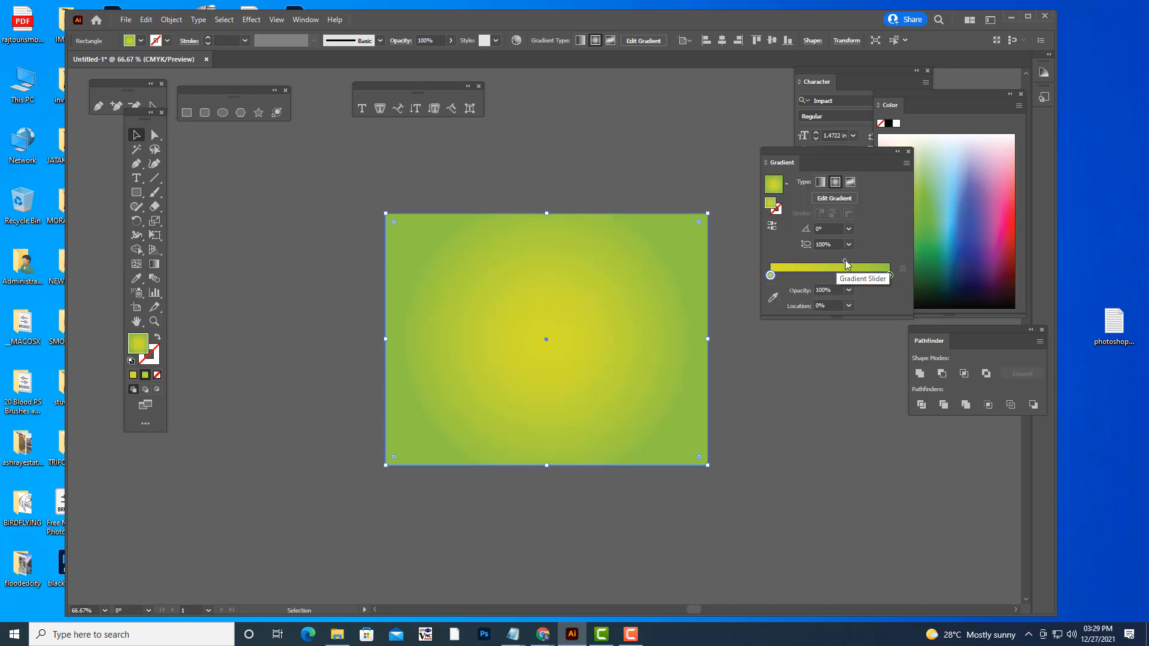
pyautogui.moveTo(844, 262); pyautogui.dragTo(831, 262)
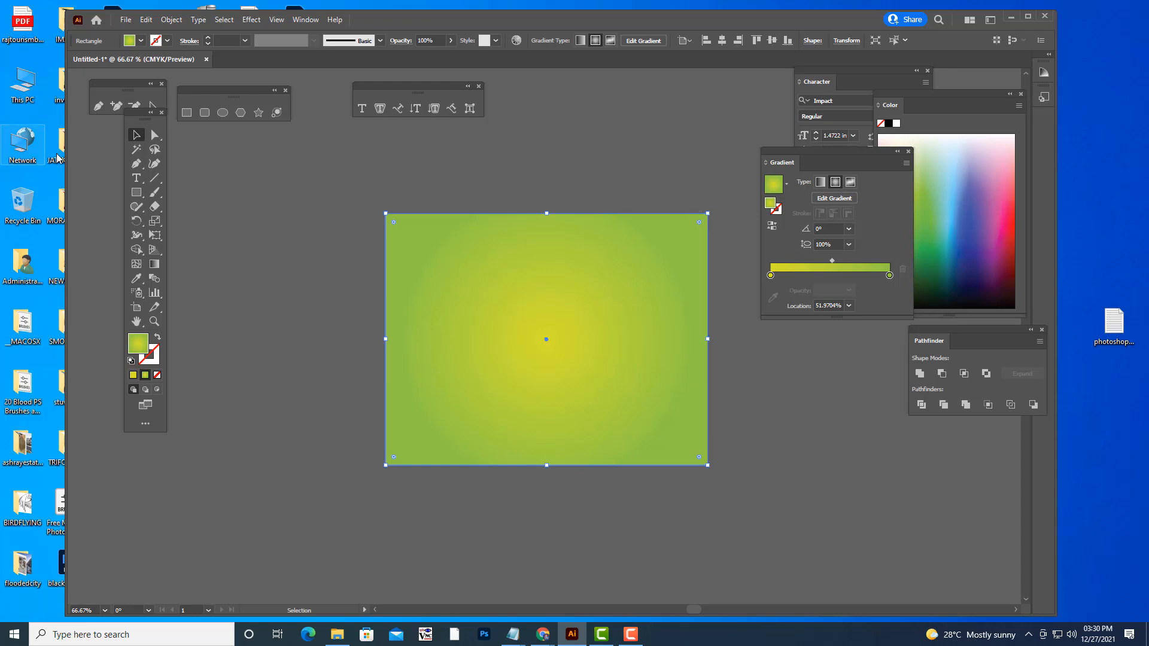
# - Send the gradient rectangle to the back, behind the circular badge, and deselect it
pyautogui.click(476, 149)
pyautogui.rightClick(635, 251)
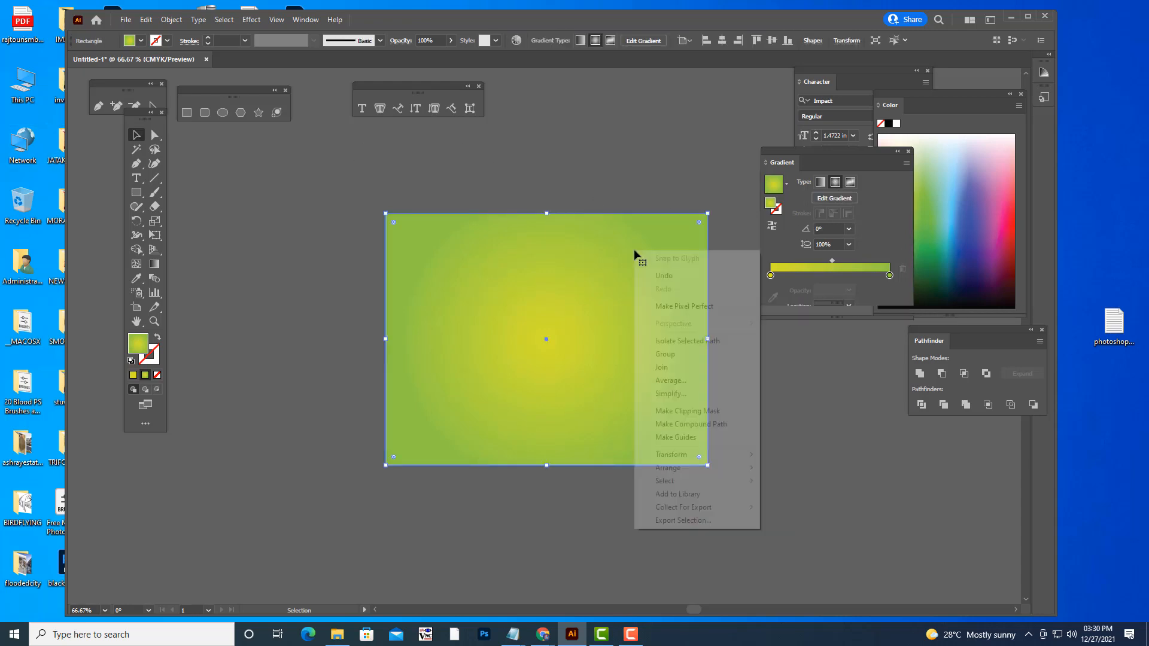
pyautogui.moveTo(699, 469)
pyautogui.click(781, 508)
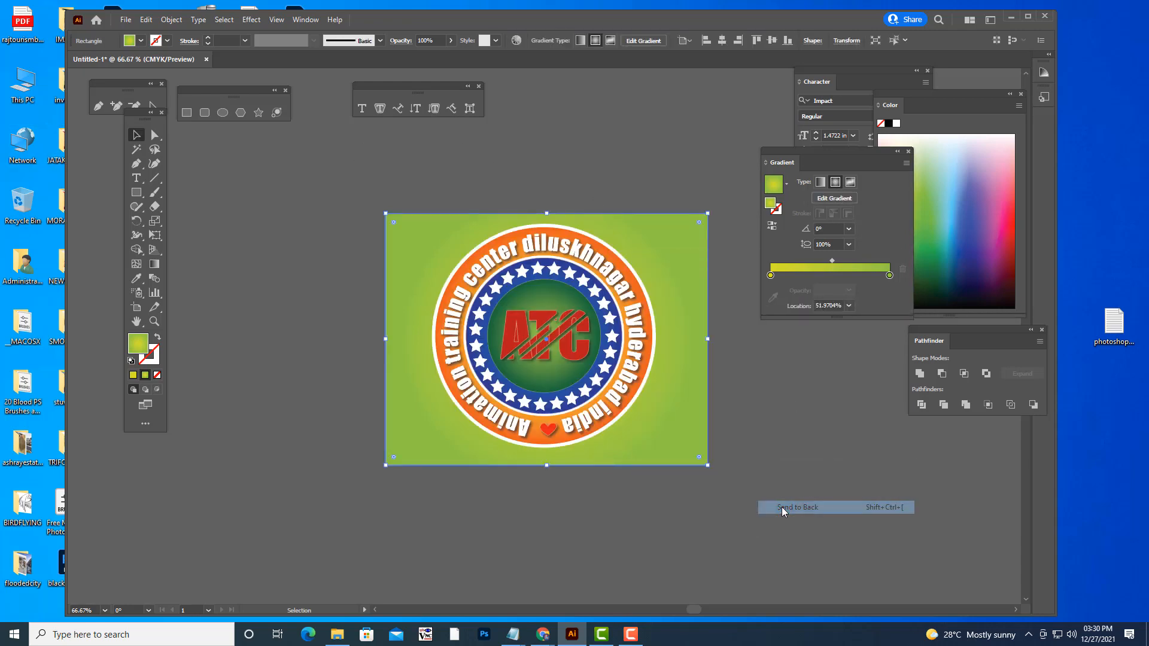
pyautogui.click(833, 427)
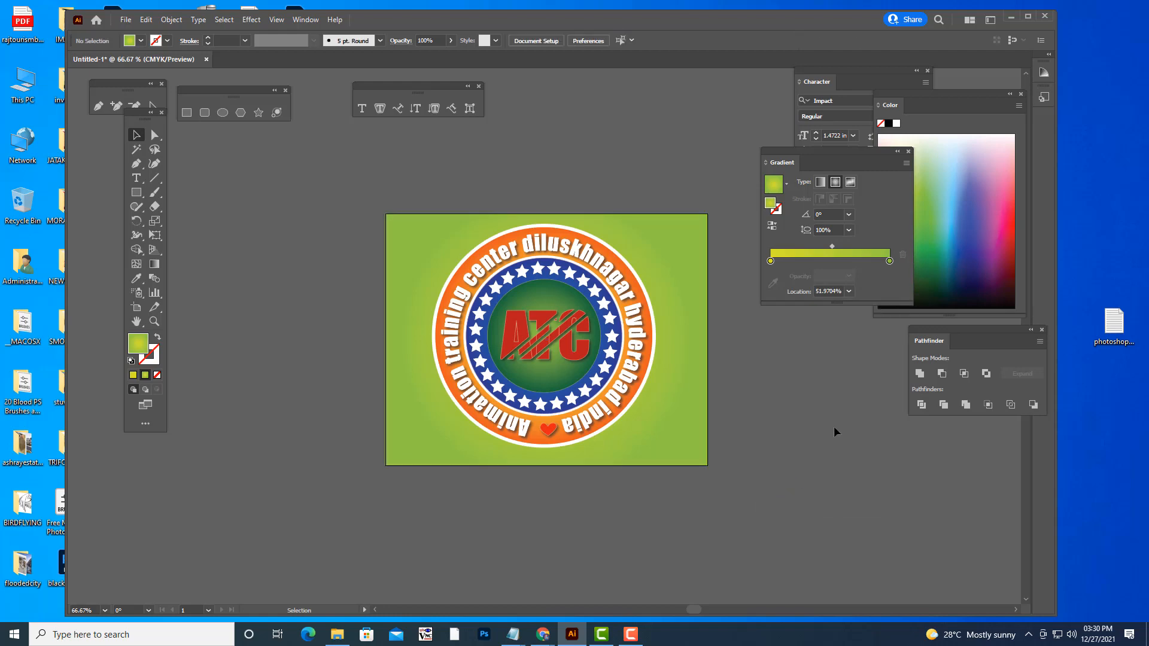
# - Add the point text "ANIMATION TRAINING" in Impact beside the badge's lower right
pyautogui.hotkey('ctrl', '=')
pyautogui.hotkey('ctrl', '=')
pyautogui.hotkey('ctrl', '-')
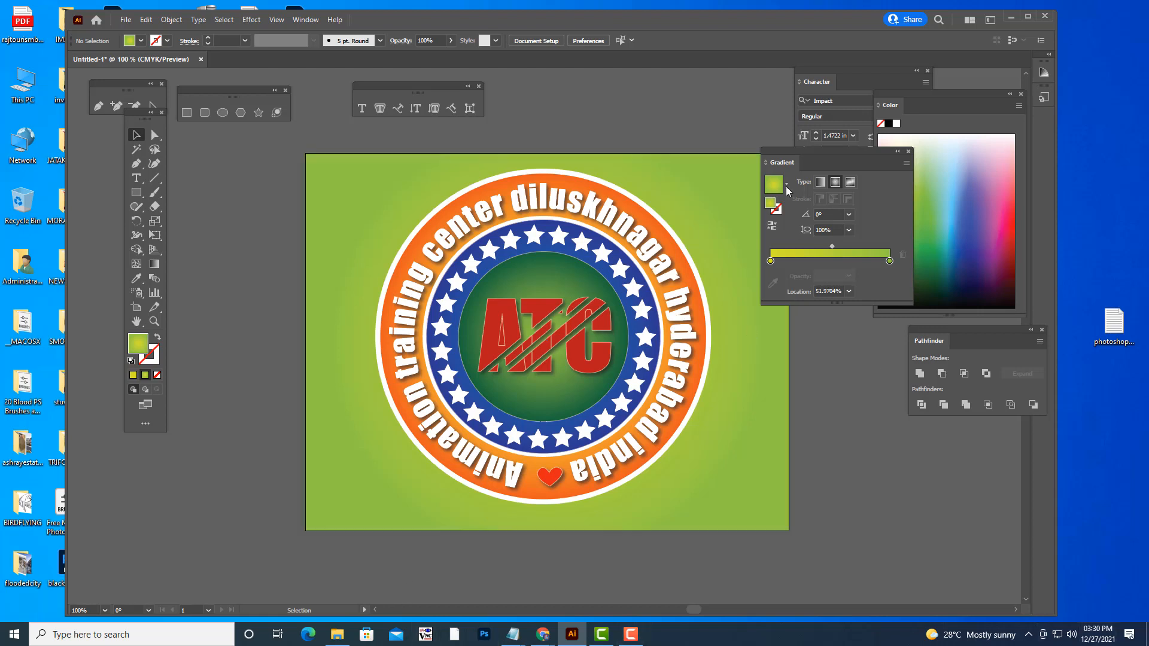
pyautogui.moveTo(779, 153); pyautogui.dragTo(855, 154)
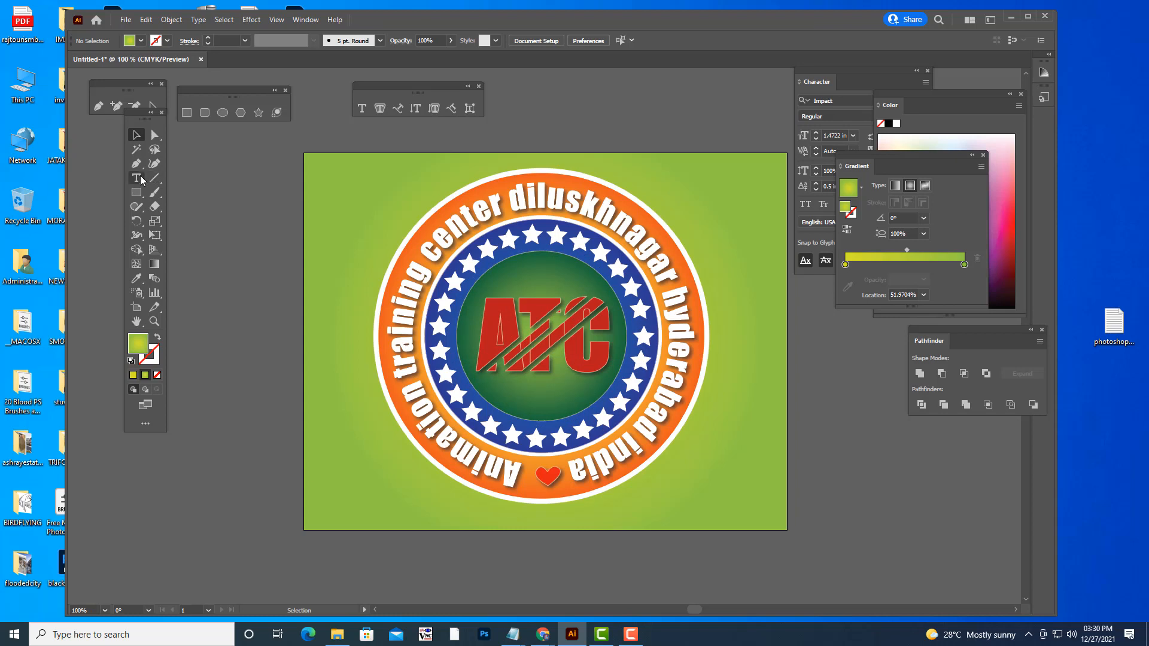
pyautogui.press('t')
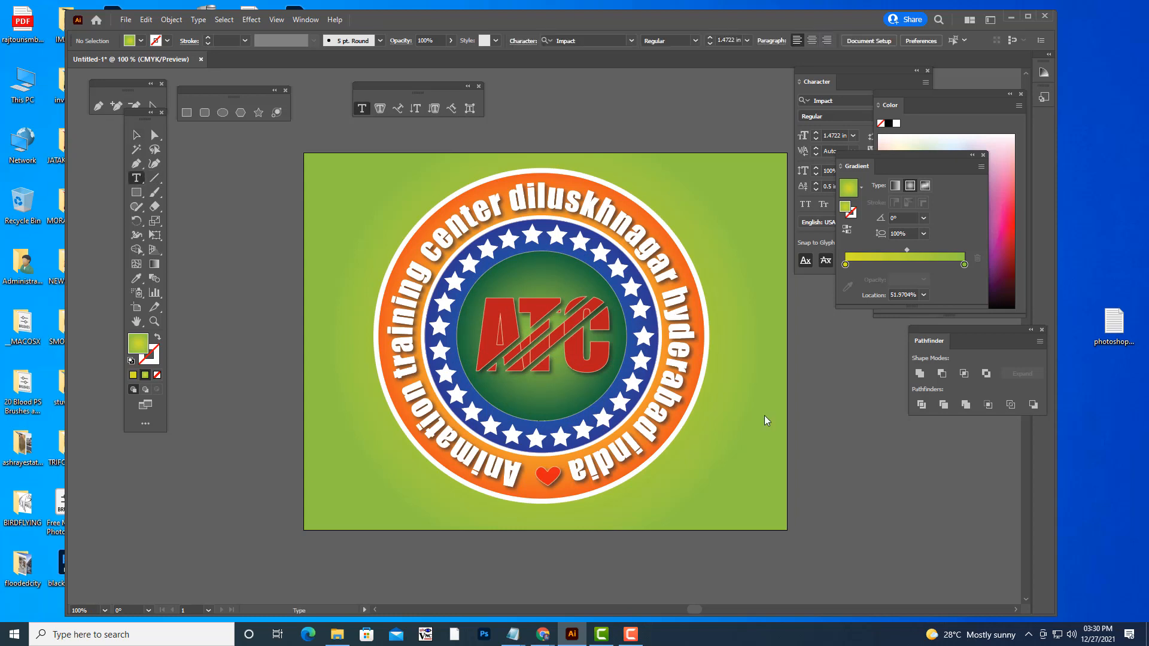
pyautogui.click(728, 441)
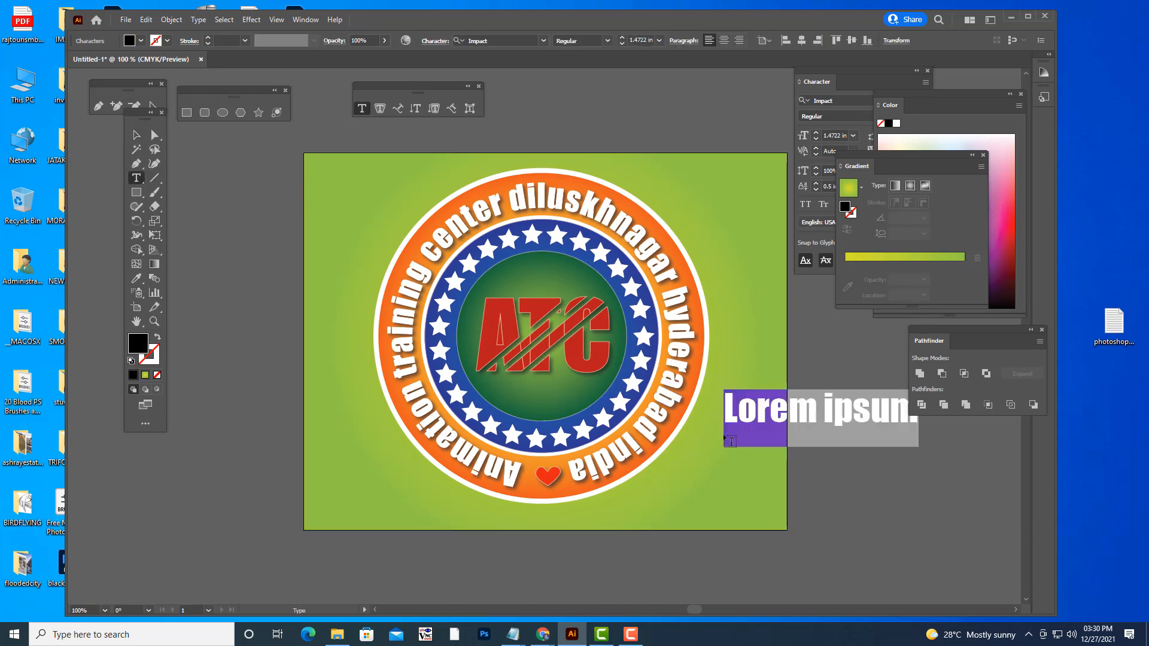
pyautogui.write('ANM')
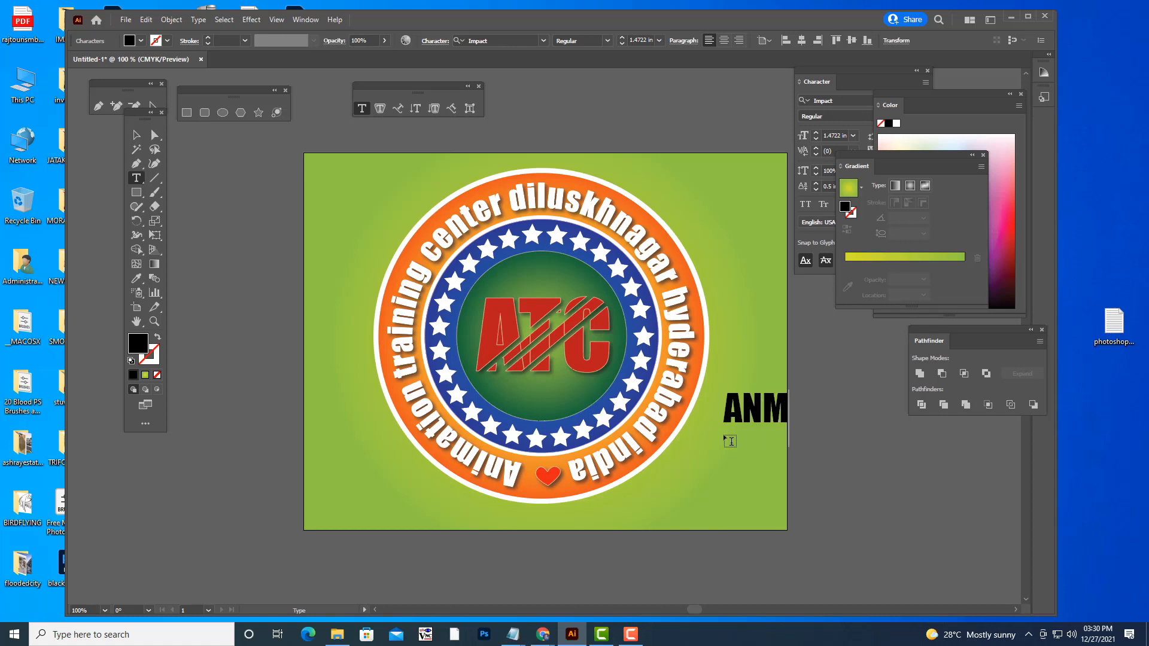
pyautogui.press('BackSpace')
pyautogui.write('IMATION')
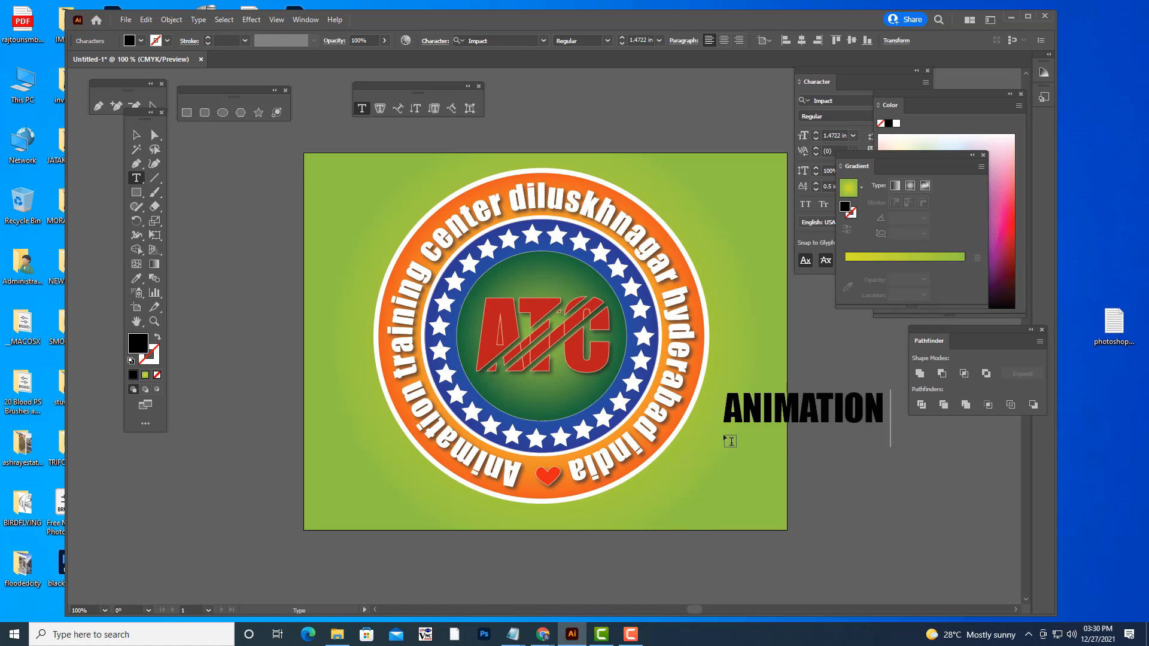
pyautogui.write(' TRAINI')
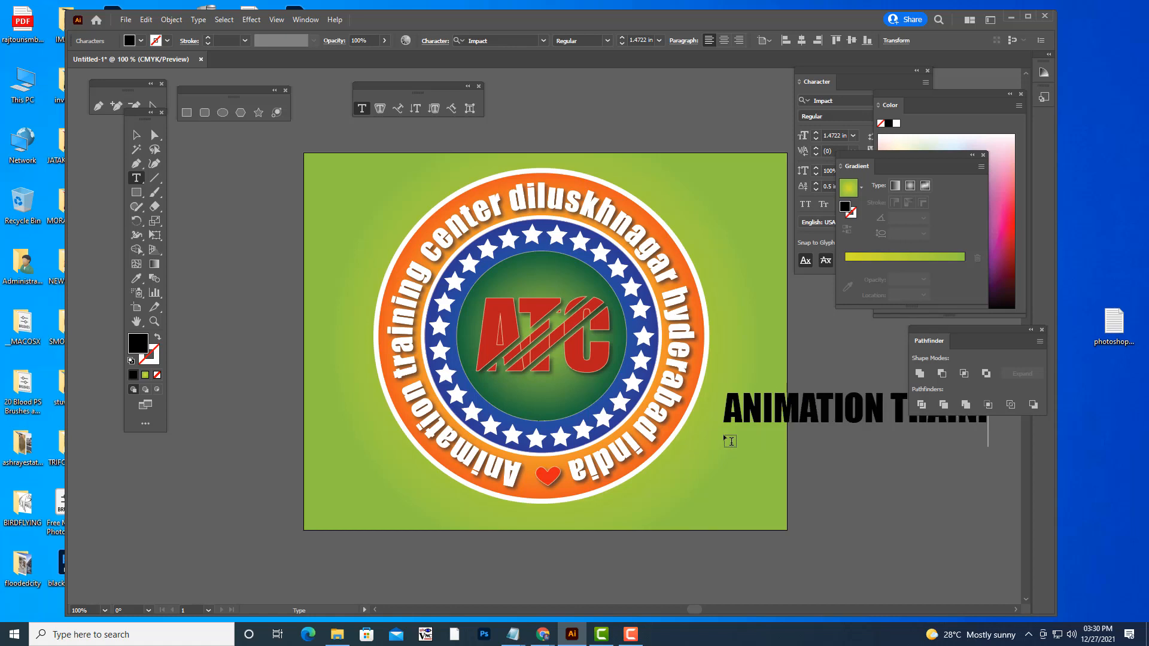
pyautogui.write('NG')
# - Move the new text to the artboard's lower edge and extend it to "ANIMATION TRAINING CENTER"
pyautogui.click(136, 135)
pyautogui.moveTo(760, 417); pyautogui.dragTo(528, 524)
pyautogui.click(136, 177)
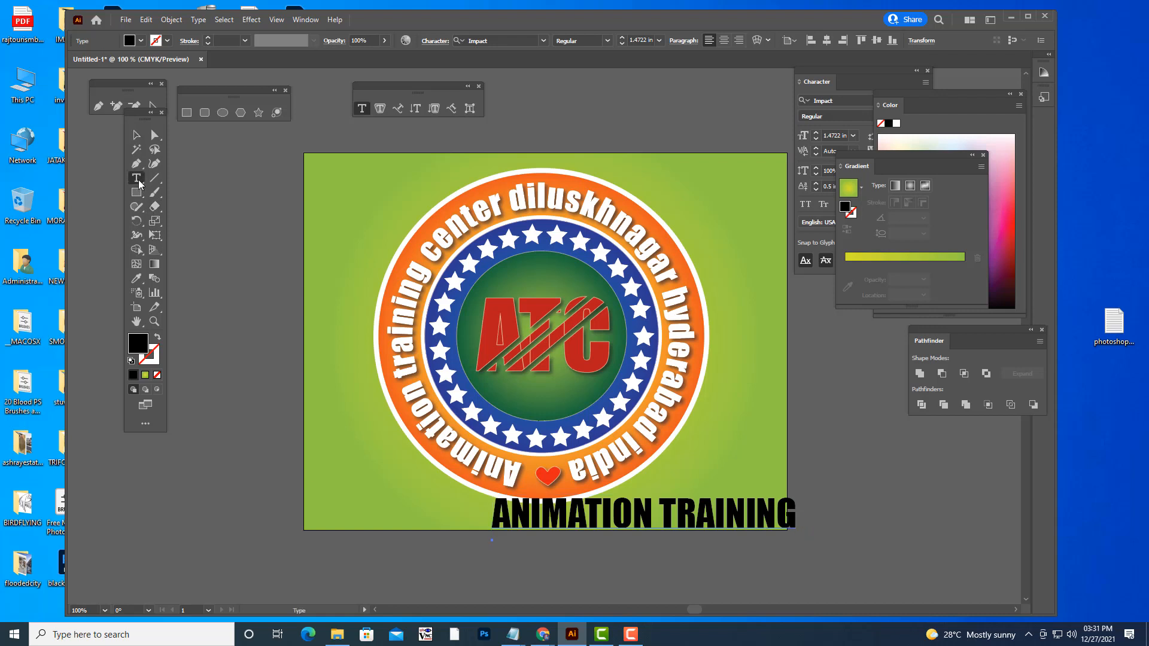
pyautogui.click(791, 510)
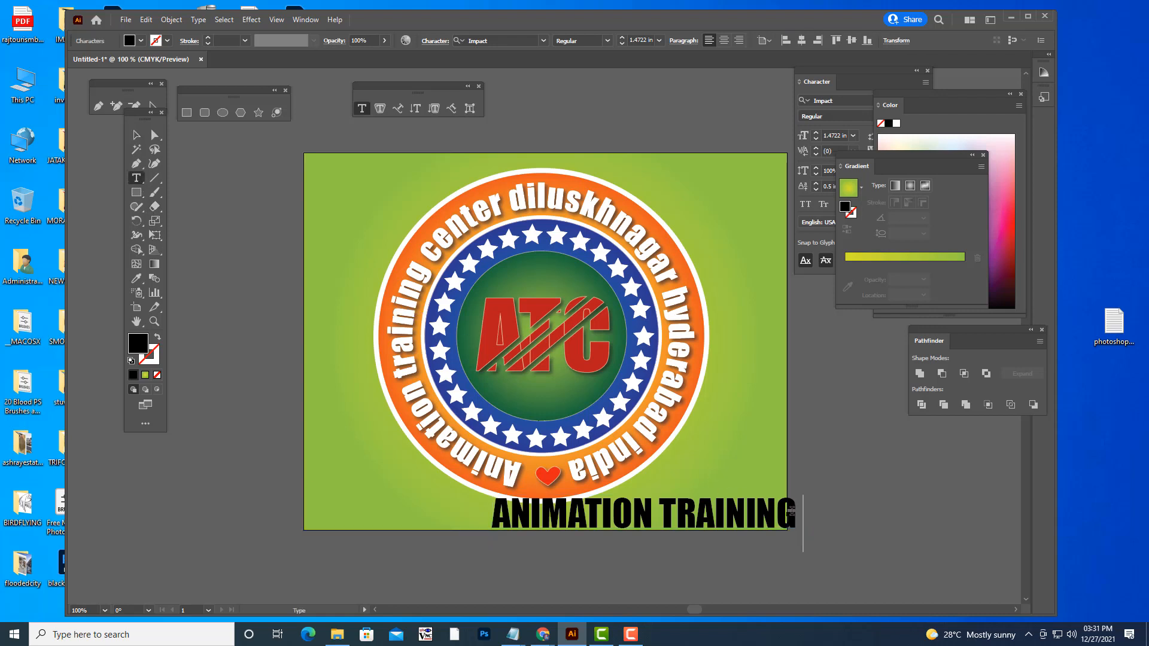
pyautogui.write('CENTER')
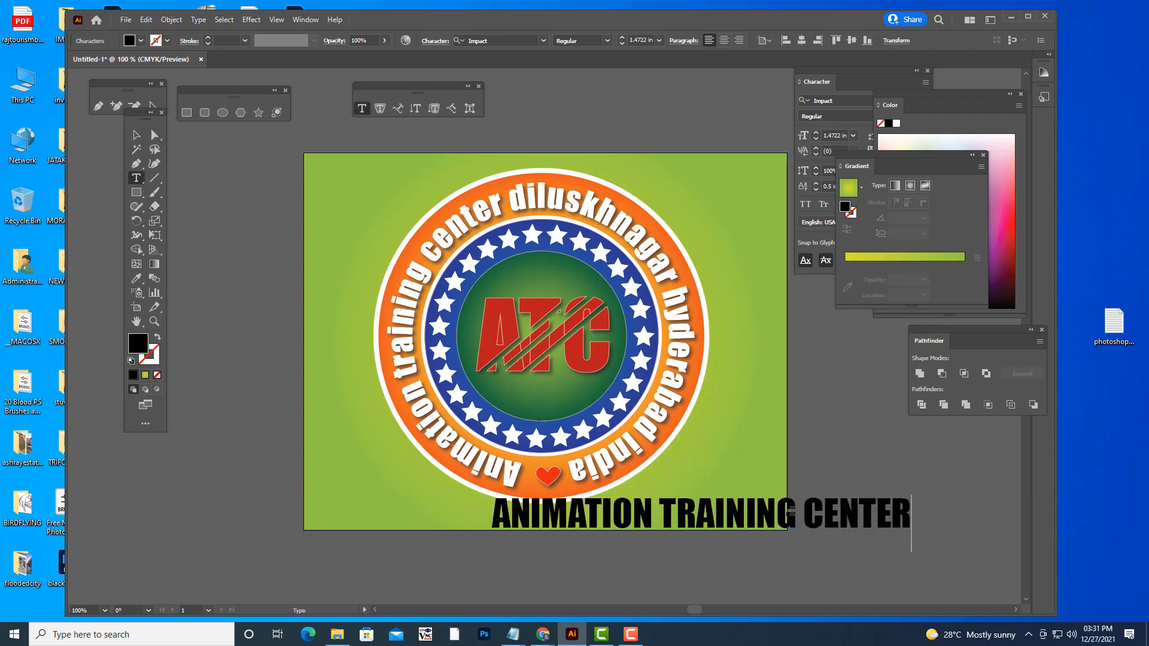
pyautogui.press('Escape')
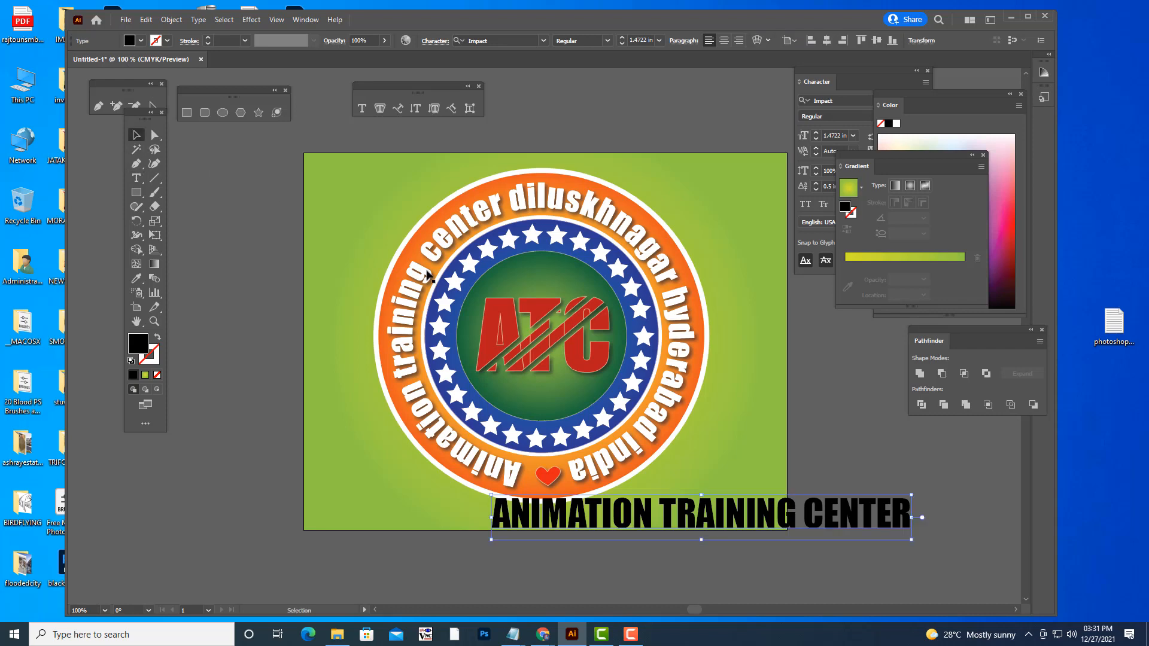
# - Move the text onto the badge and scale it down to about 0.45 in, placing it below the ATC letters
pyautogui.moveTo(777, 508); pyautogui.dragTo(619, 407)
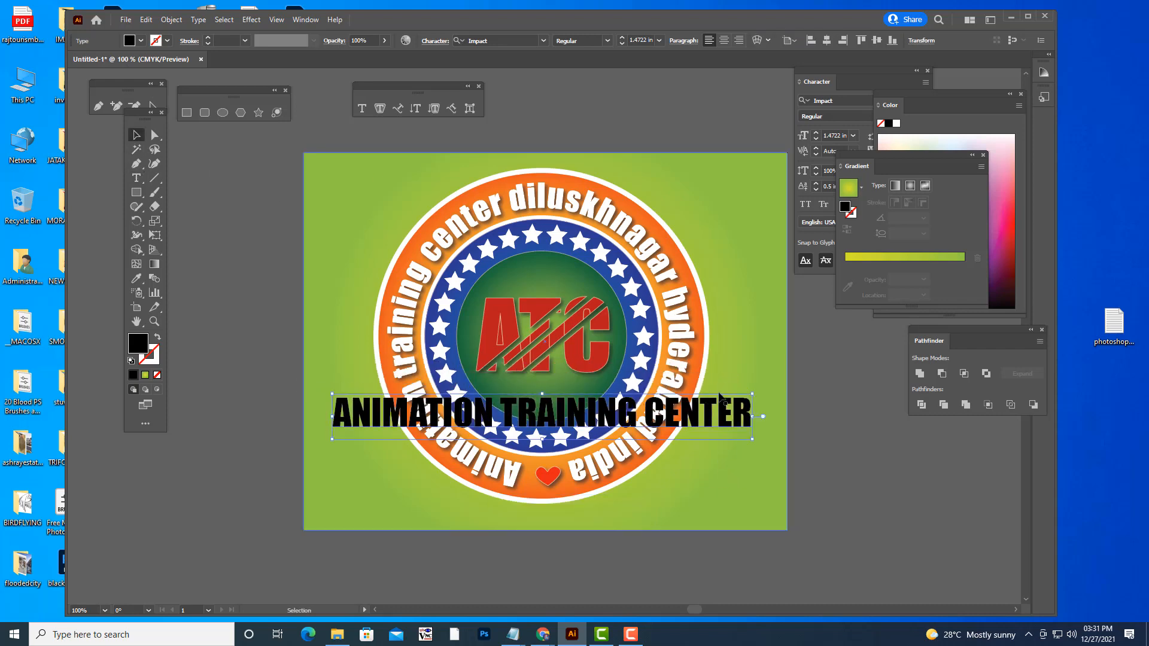
pyautogui.moveTo(755, 392); pyautogui.dragTo(586, 387)
pyautogui.press('Up')
pyautogui.press('Up')
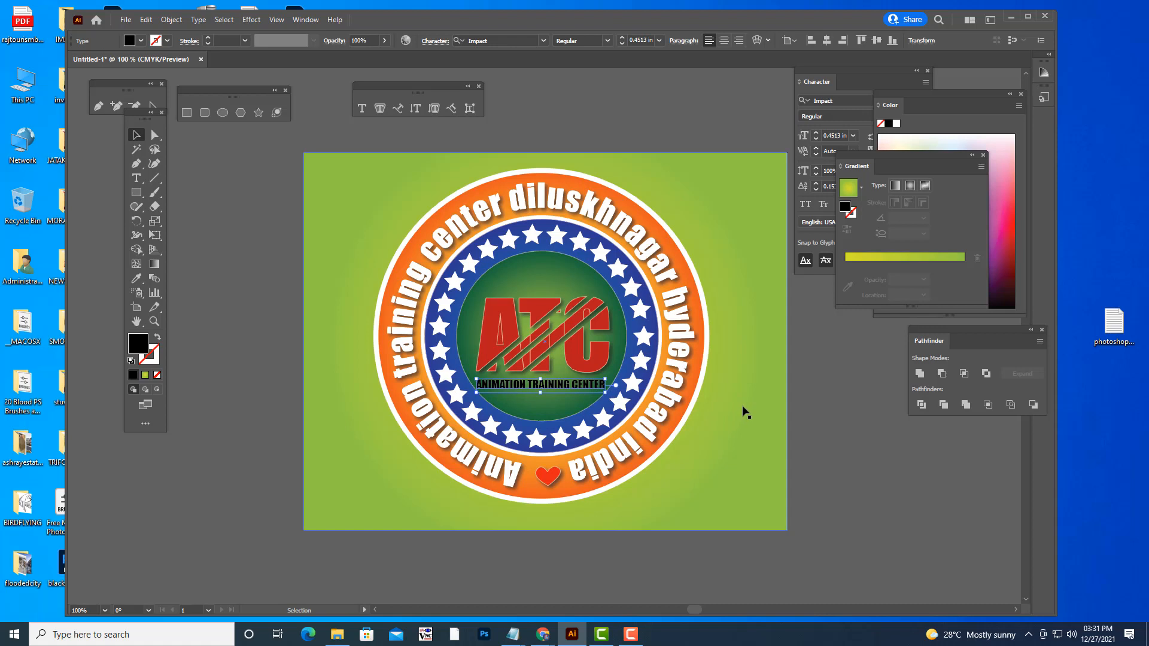
# - Nudge the small text slightly up and to the right to centre it under the ATC letters, and deselect it
pyautogui.press('Down')
pyautogui.press('Up')
pyautogui.press('Up')
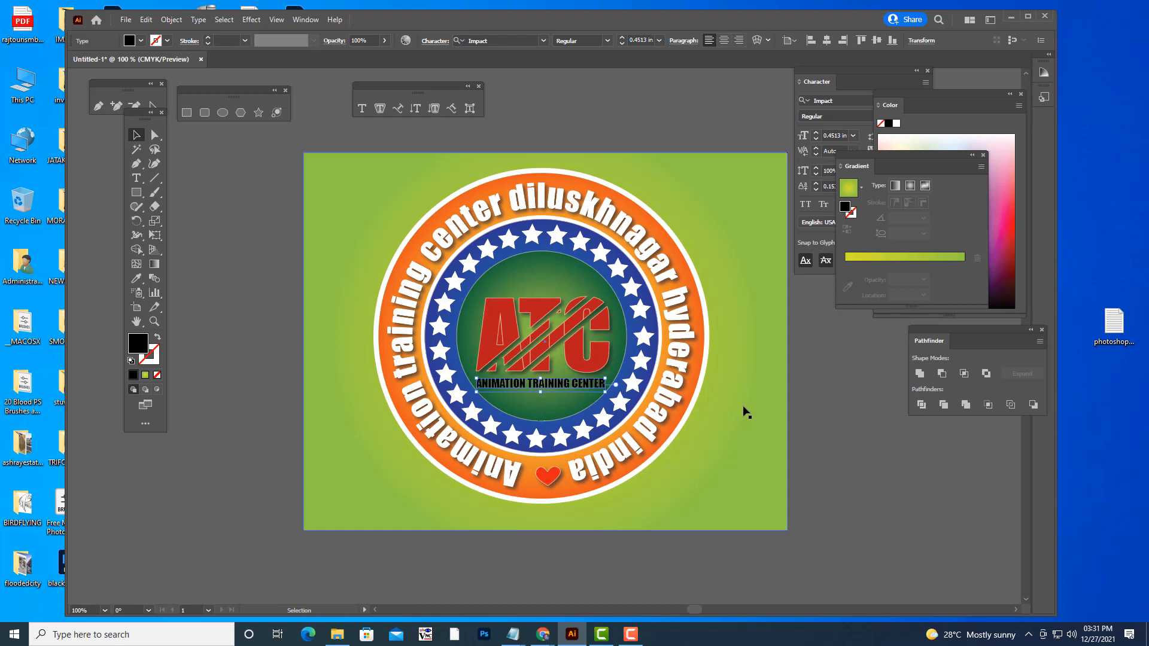
pyautogui.press('Right')
pyautogui.press('Right')
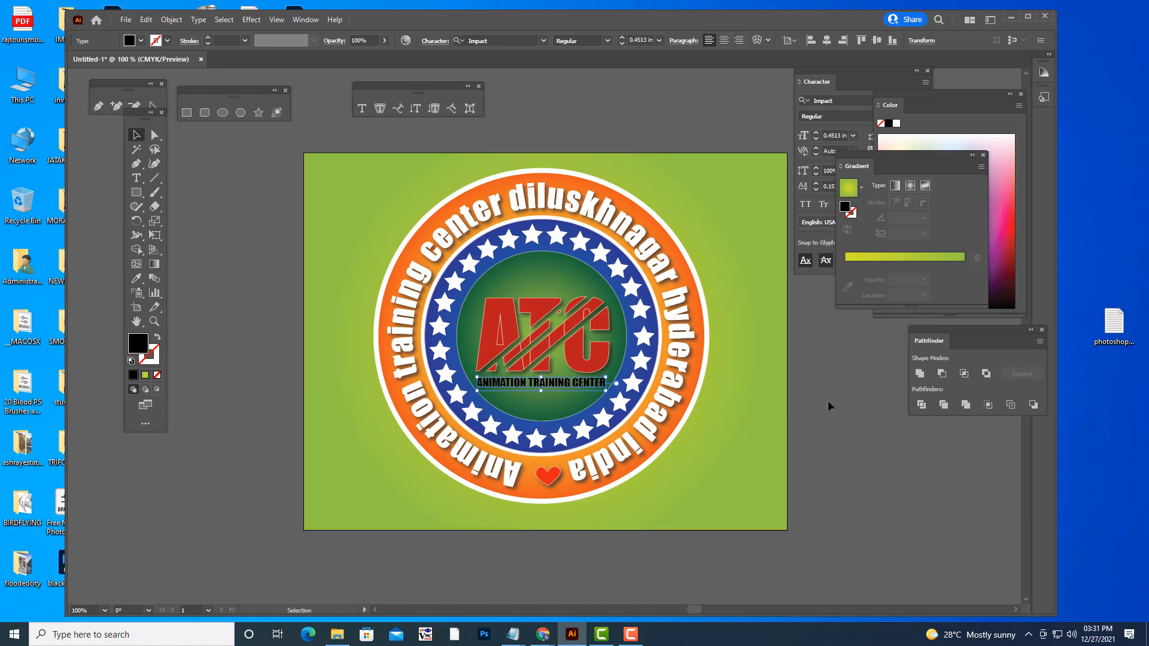
pyautogui.press('Right')
pyautogui.press('Right')
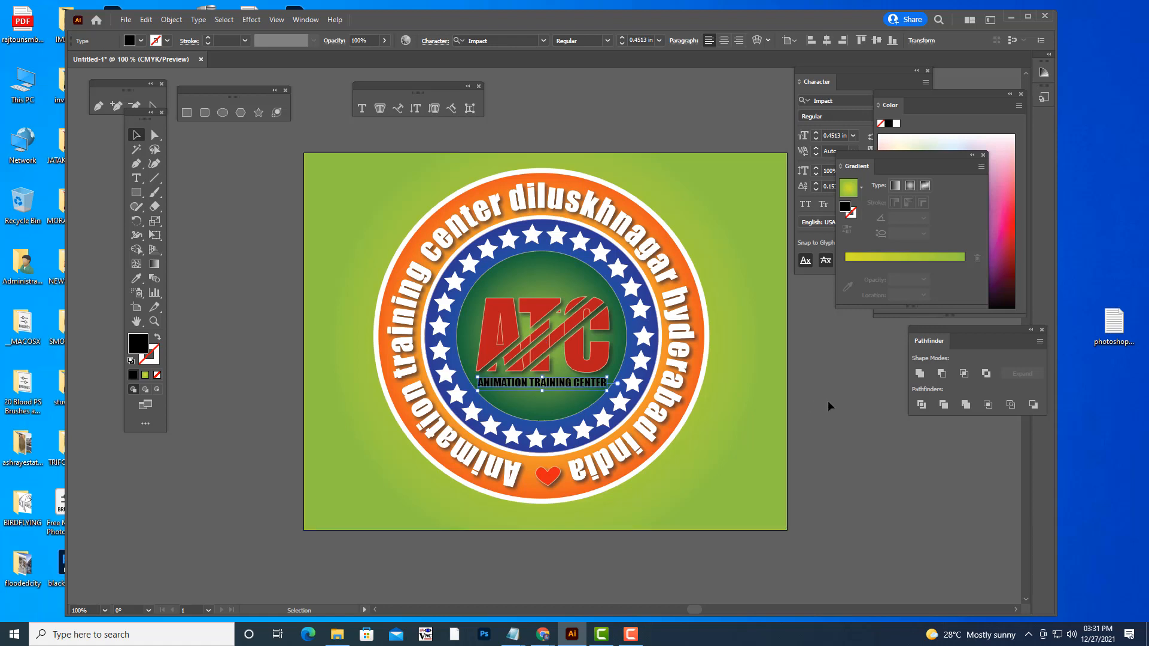
pyautogui.click(827, 400)
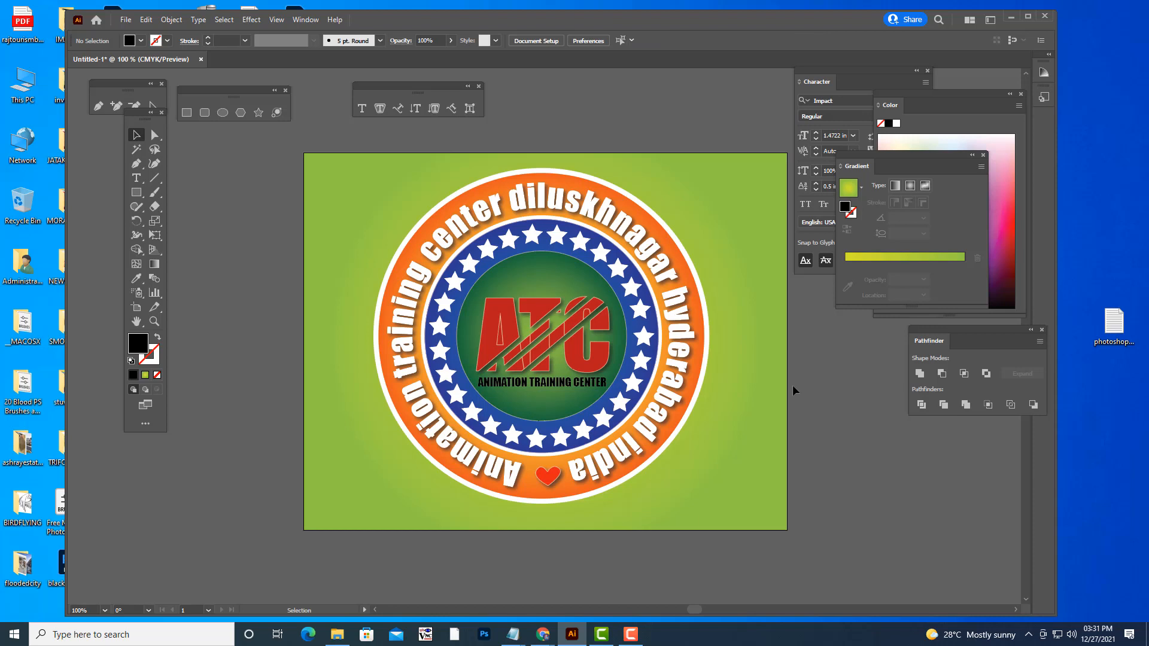
# - Change the fill of the "ANIMATION TRAINING CENTER" text inside the green circle to white
pyautogui.click(558, 384)
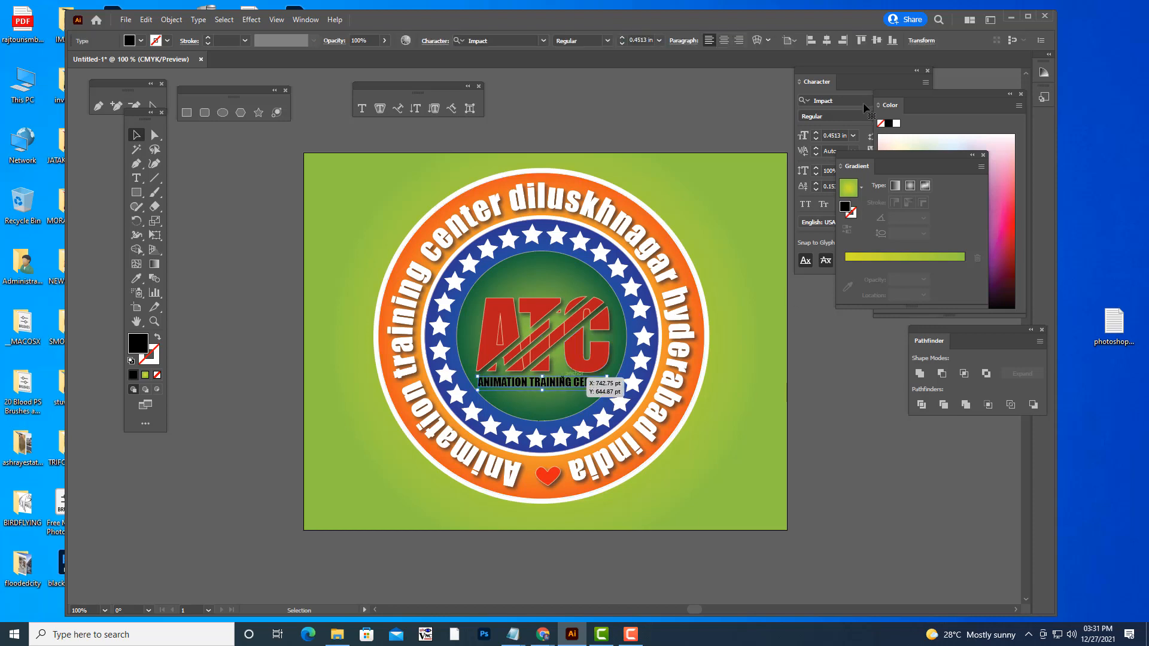
pyautogui.click(896, 124)
pyautogui.click(849, 380)
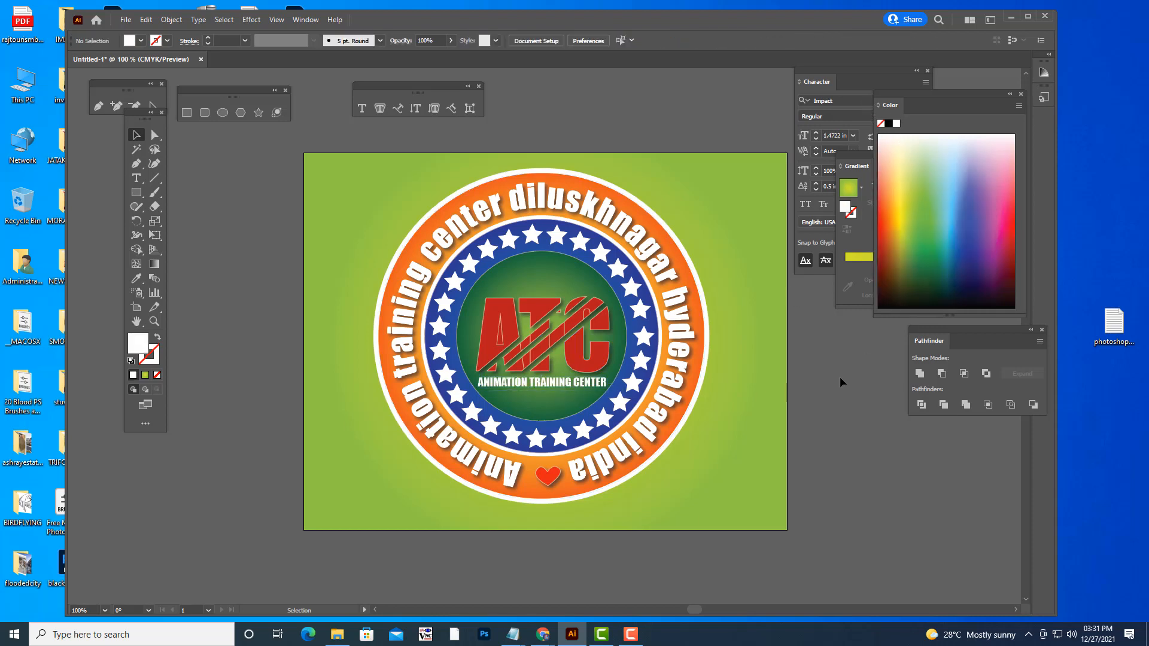
pyautogui.click(547, 390)
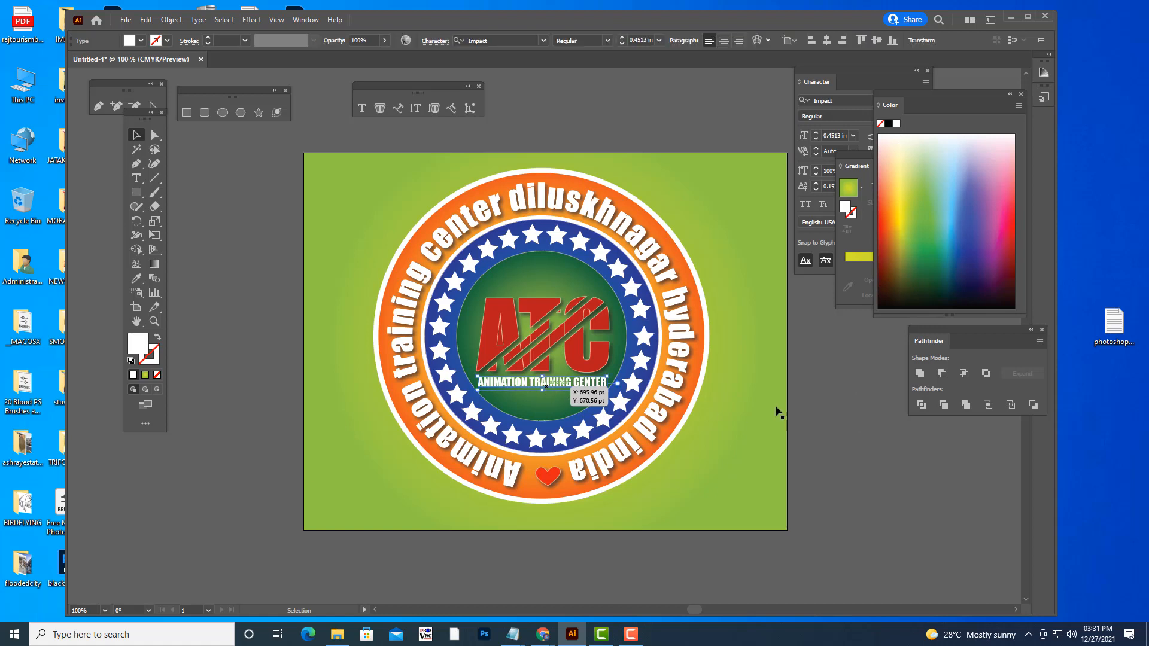
pyautogui.click(836, 399)
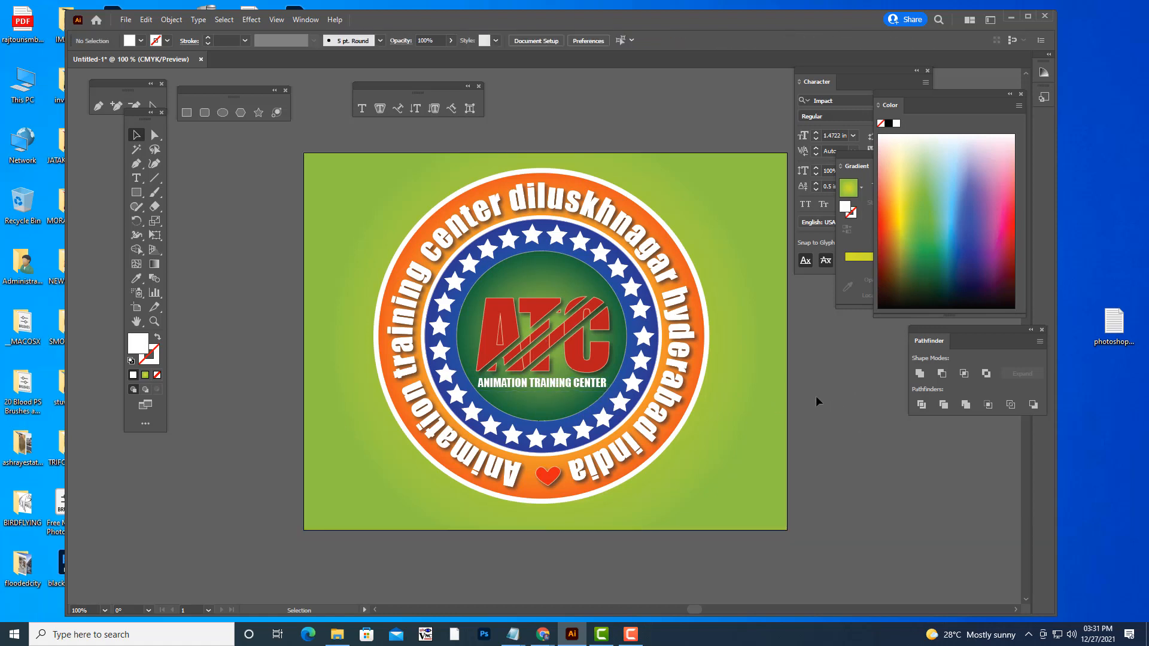
# - Export the finished logo to the Desktop as an SVG file named ATCLOGO, accepting the SVG options
pyautogui.scroll(1, 711, 347)
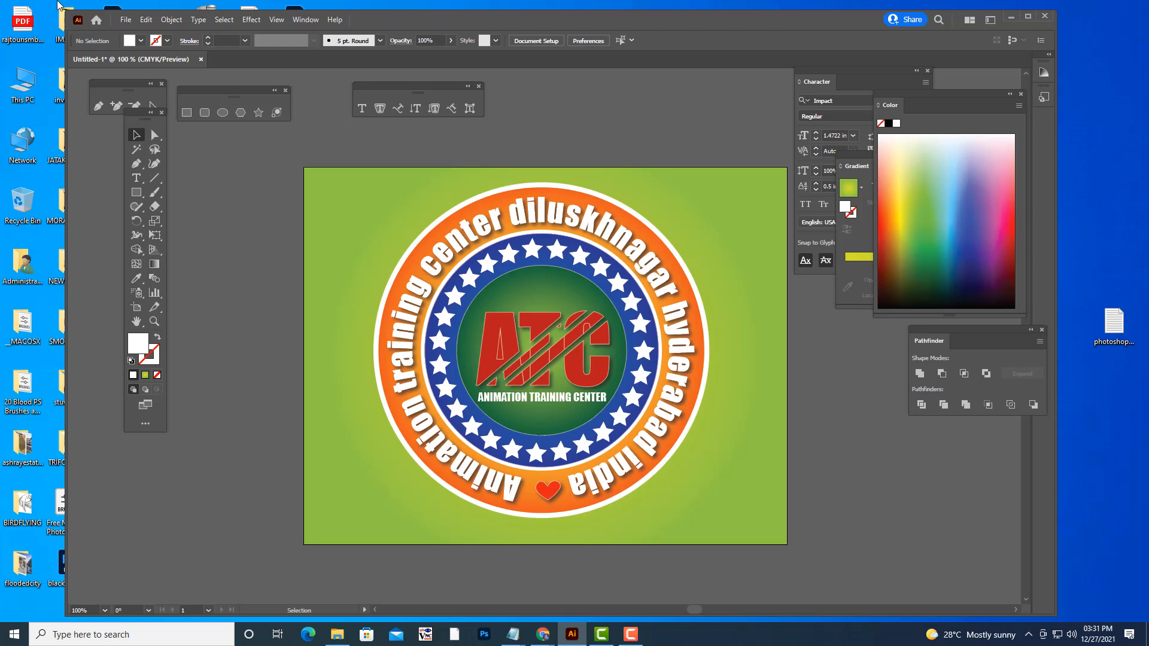
pyautogui.click(126, 20)
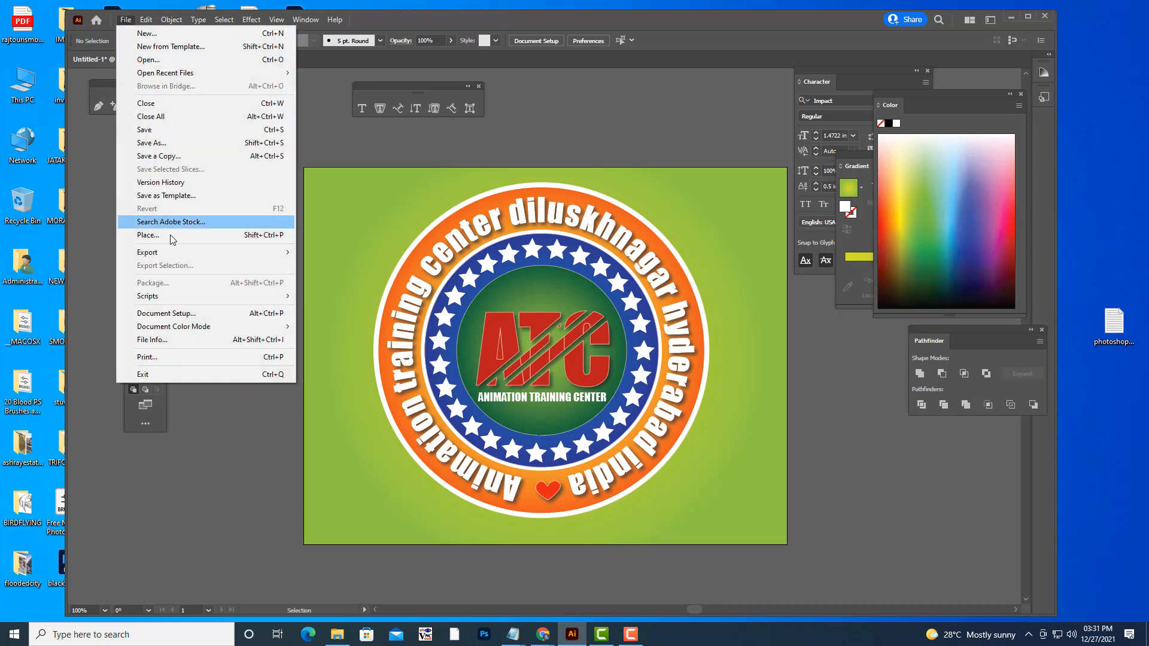
pyautogui.moveTo(172, 255)
pyautogui.click(321, 263)
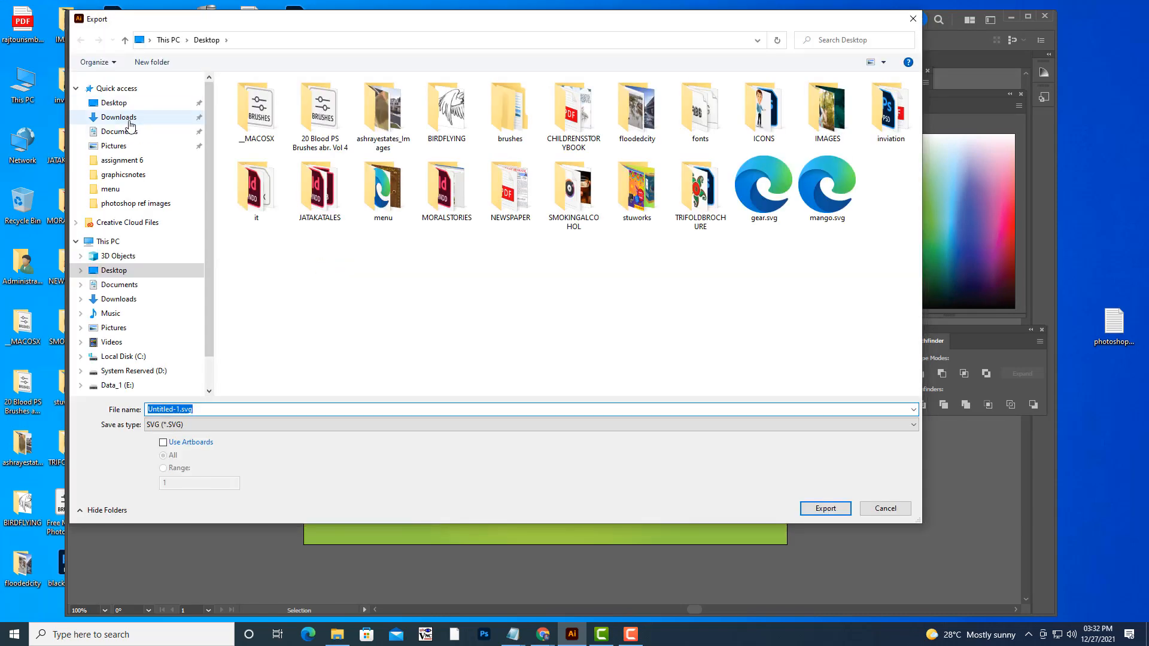
pyautogui.click(110, 104)
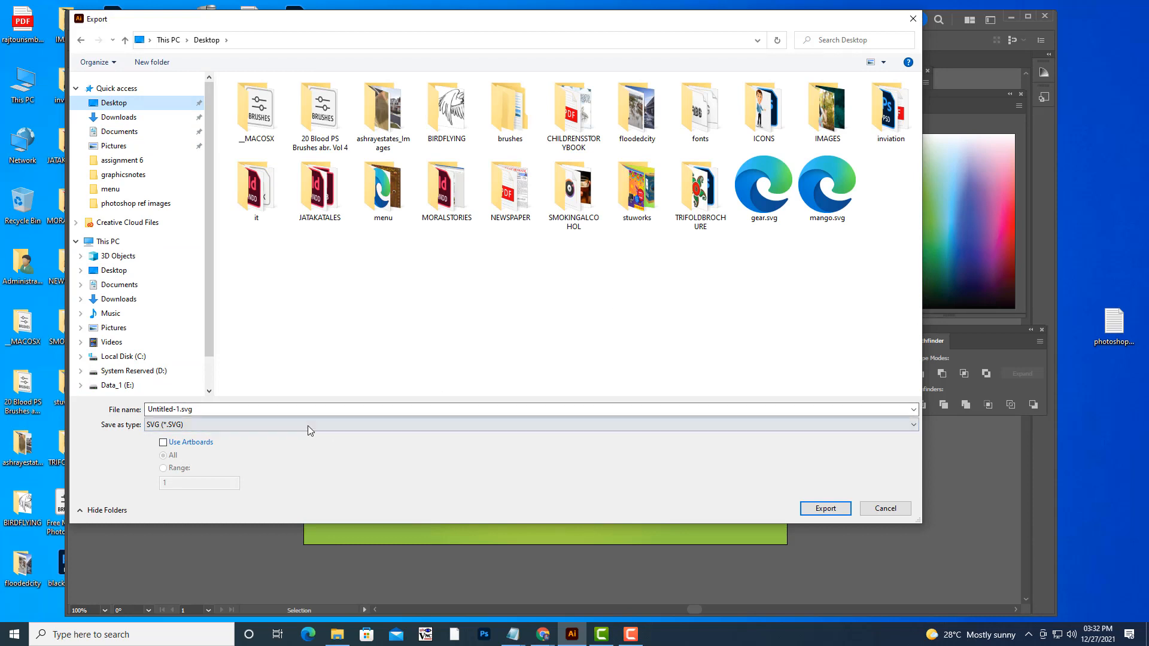
pyautogui.click(245, 411)
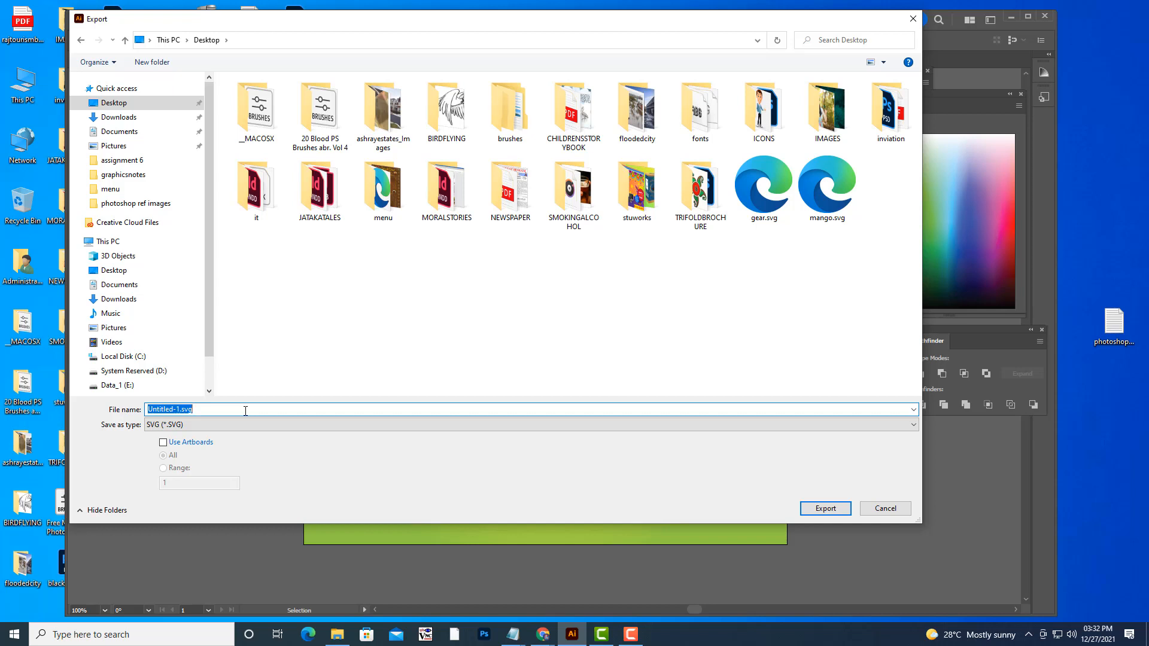
pyautogui.write('ATCLOGO')
pyautogui.click(817, 507)
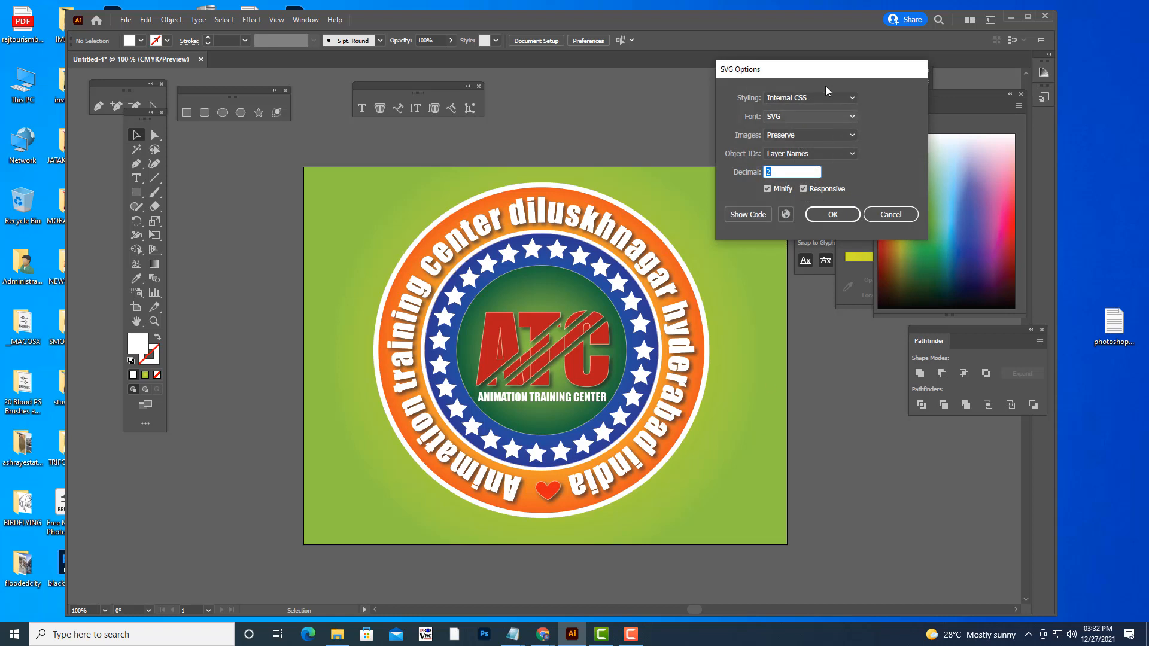
pyautogui.moveTo(821, 77); pyautogui.dragTo(788, 74)
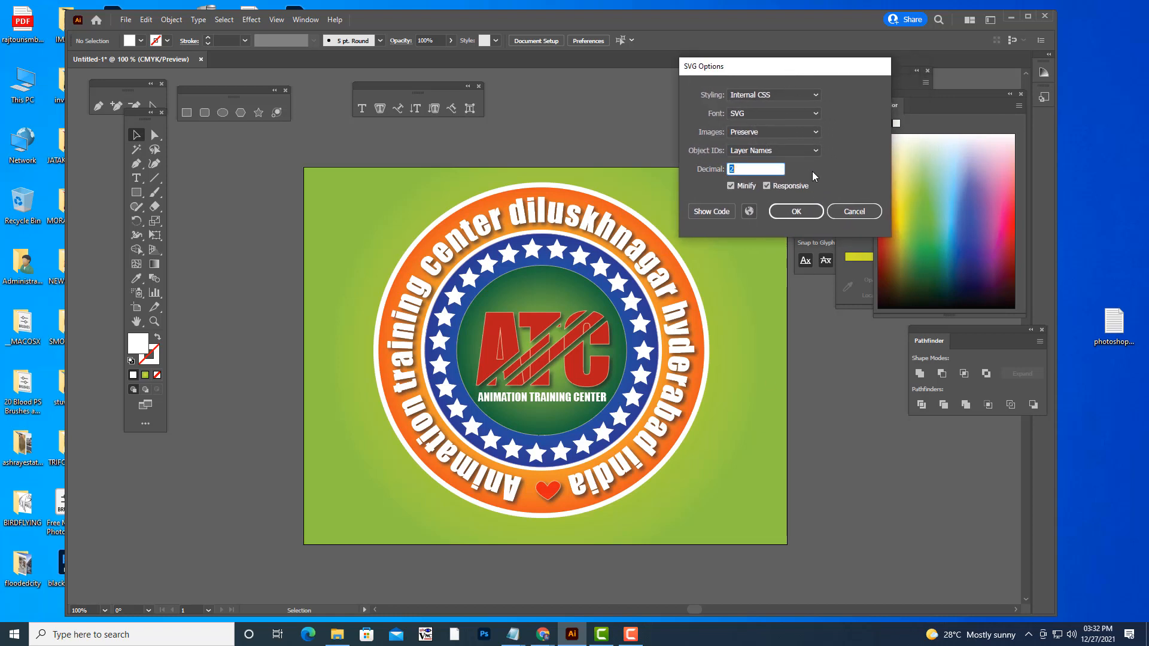
pyautogui.click(796, 212)
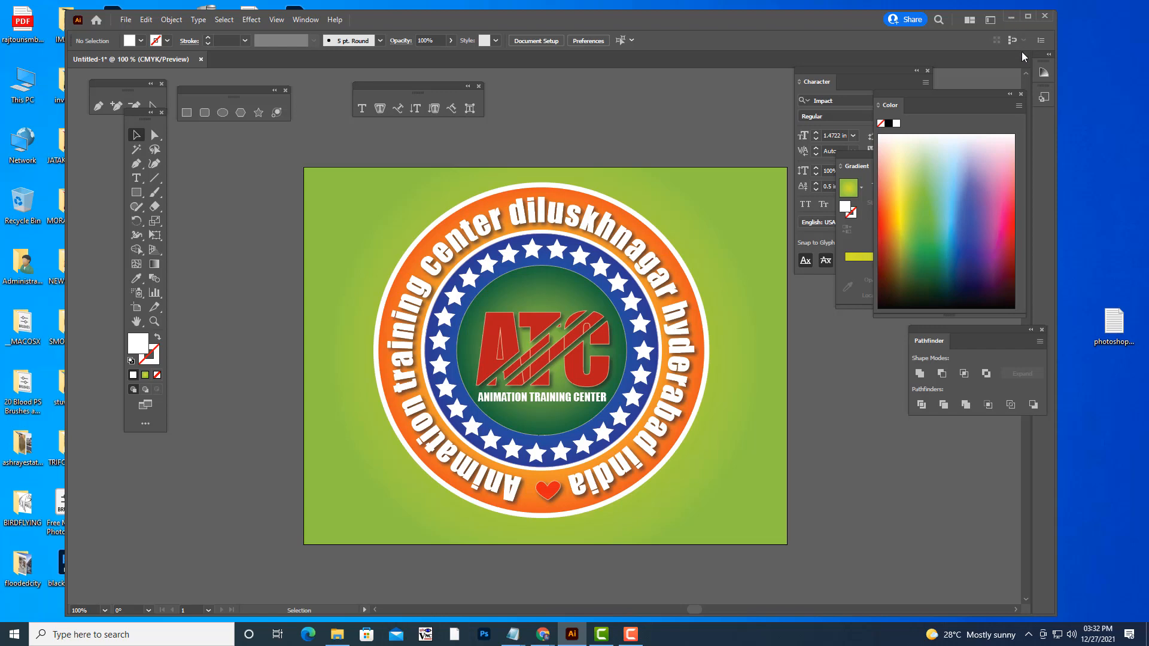
# - Open the exported ATCLOGO.svg from the desktop to inspect it, and minimize the viewer
pyautogui.click(1012, 21)
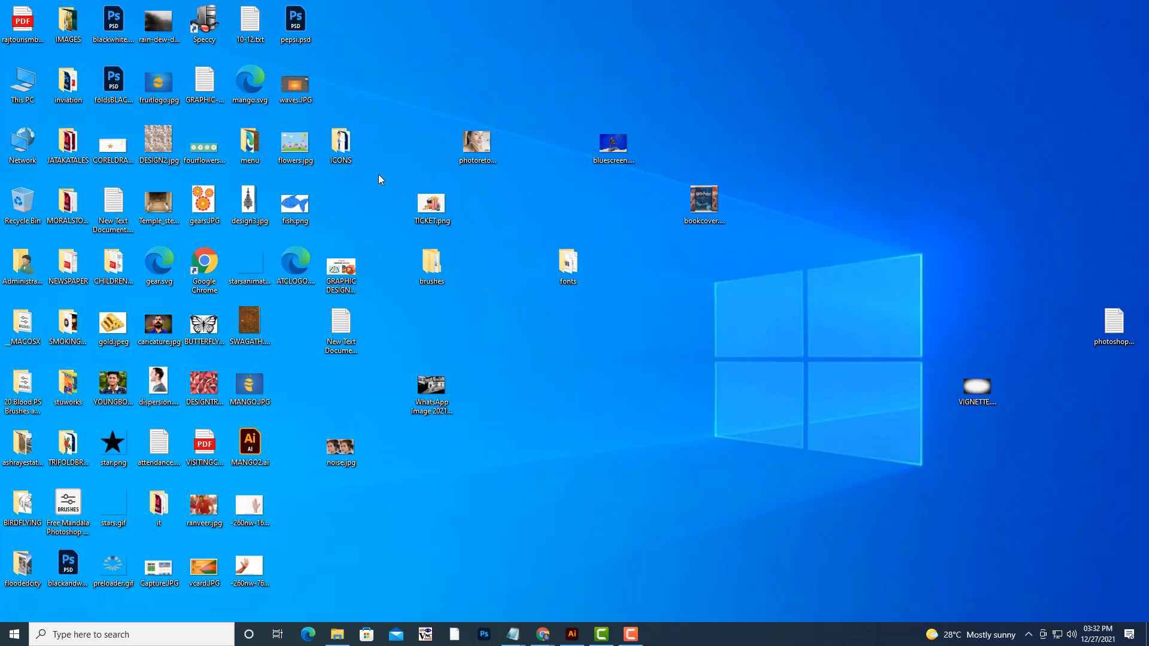
pyautogui.doubleClick(299, 258)
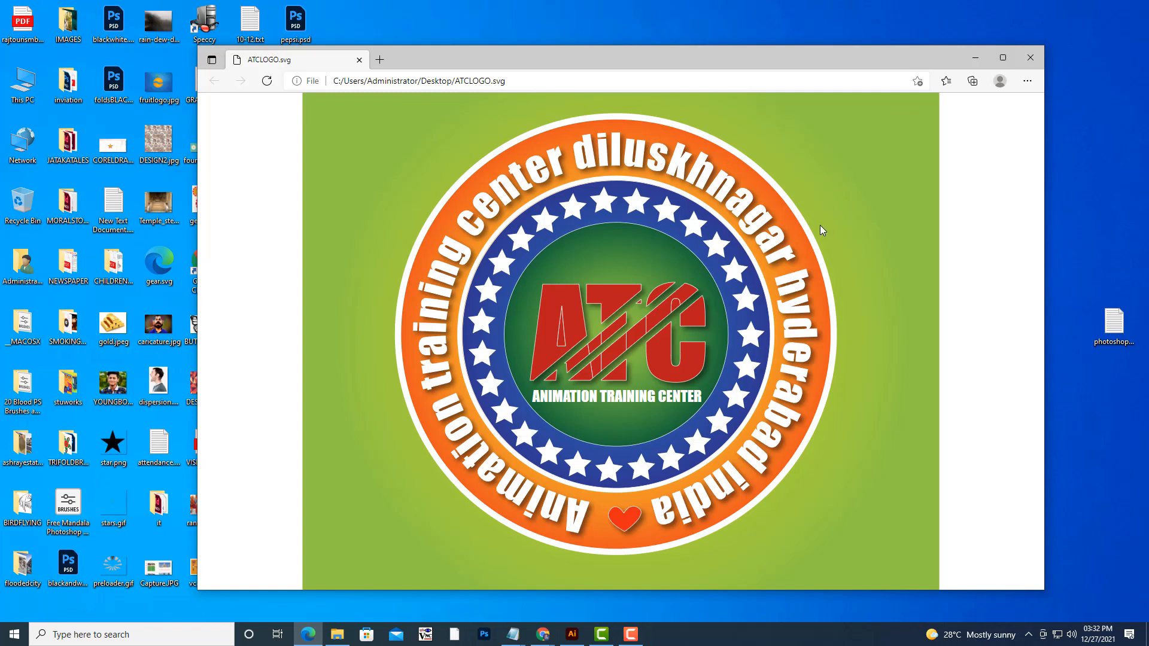
pyautogui.click(975, 57)
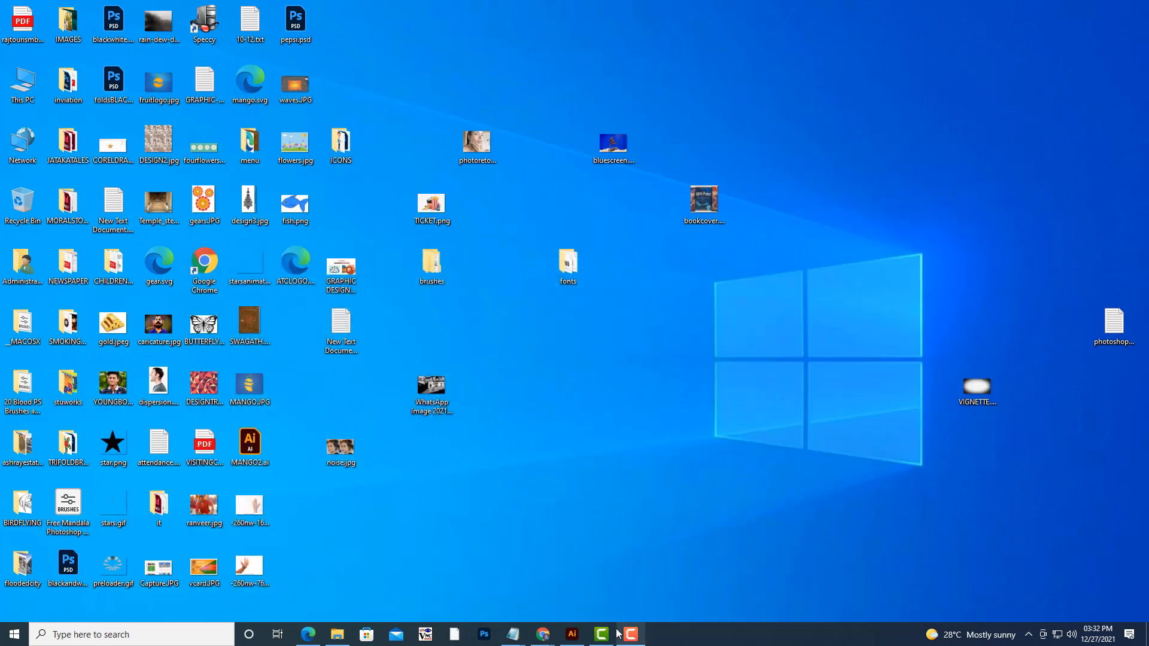
# - Switch back to Illustrator and export the logo to the Desktop as a JPEG named ATCLOGO, using CMYK and medium quality 5
pyautogui.click(585, 576)
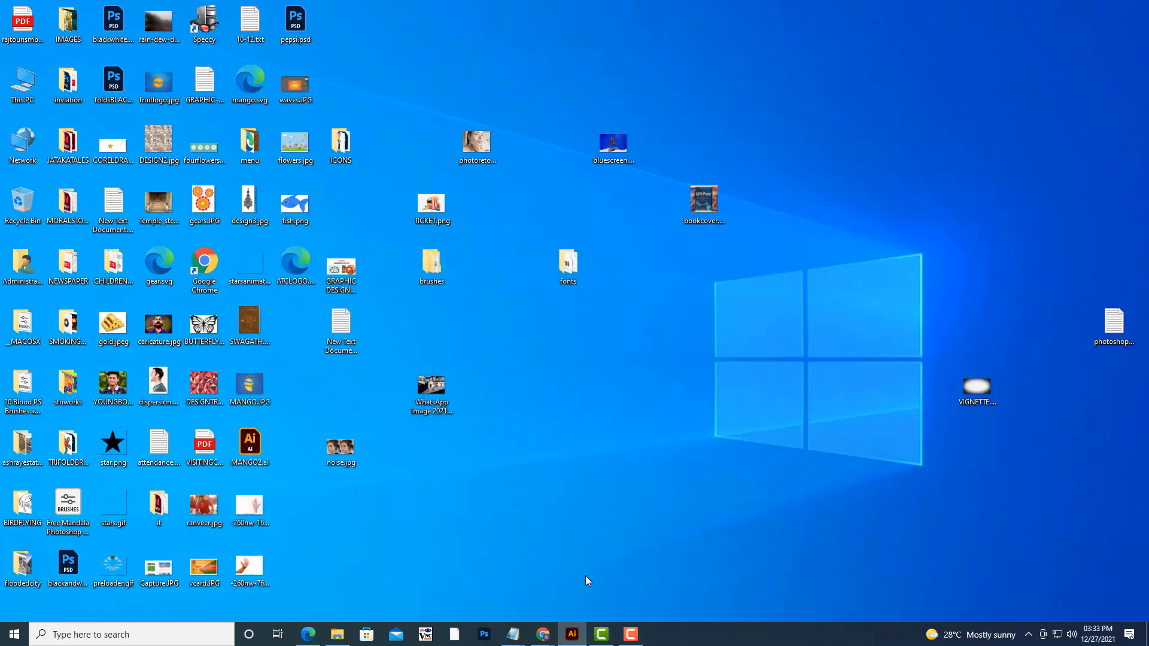
pyautogui.click(126, 19)
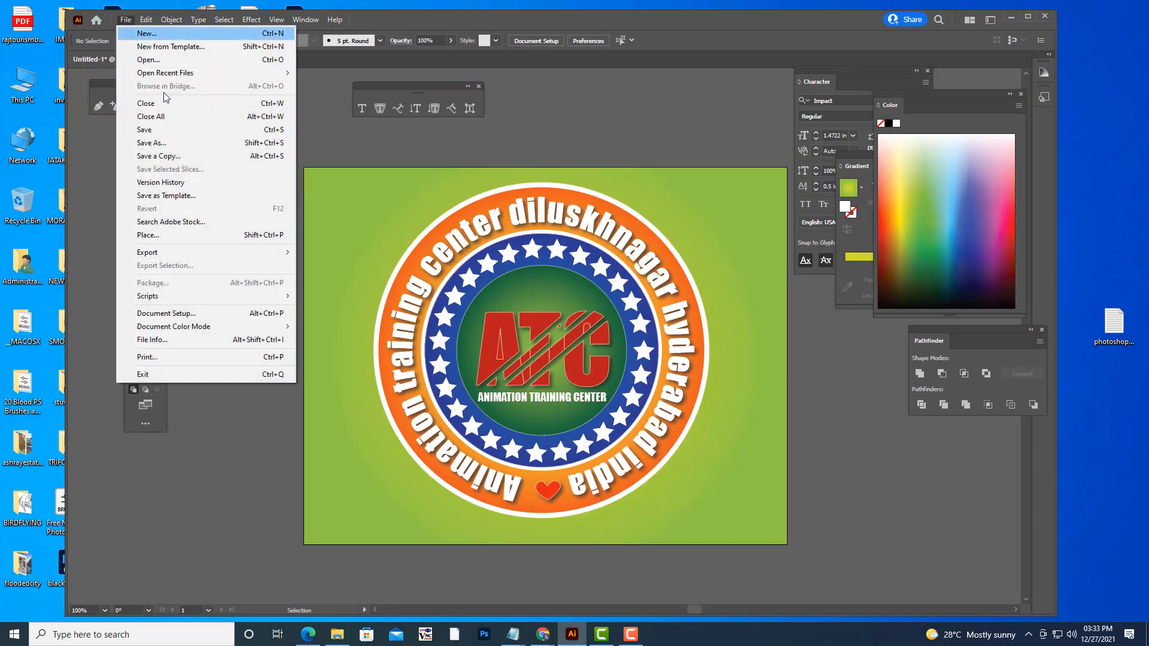
pyautogui.moveTo(162, 254)
pyautogui.click(330, 265)
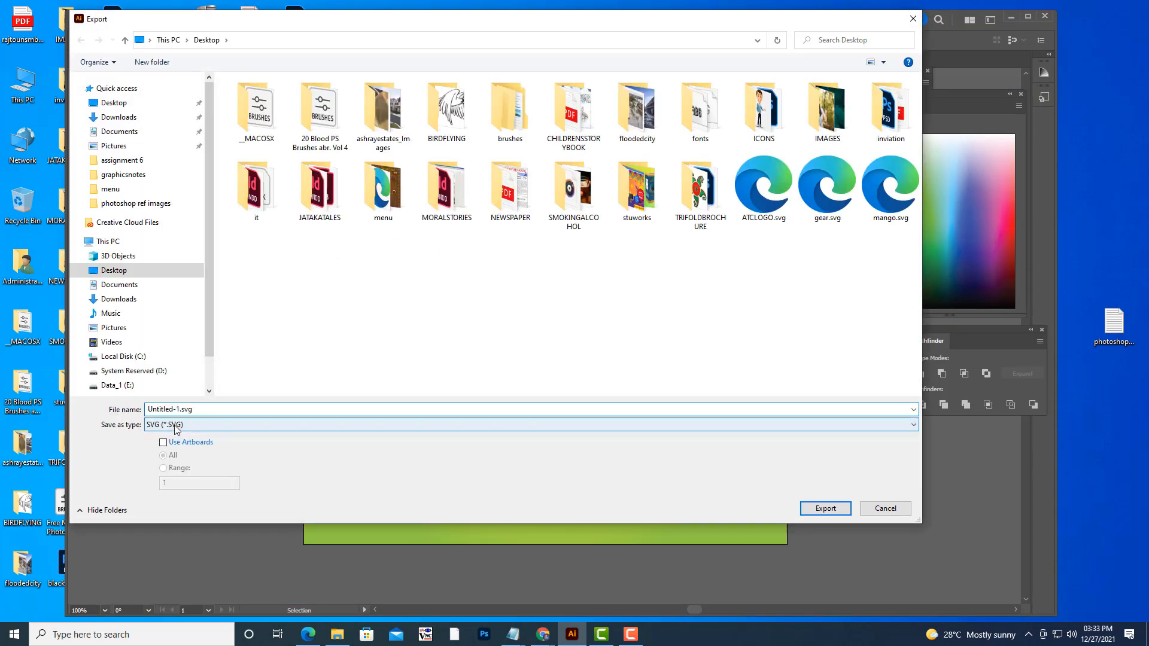
pyautogui.click(176, 426)
pyautogui.click(167, 482)
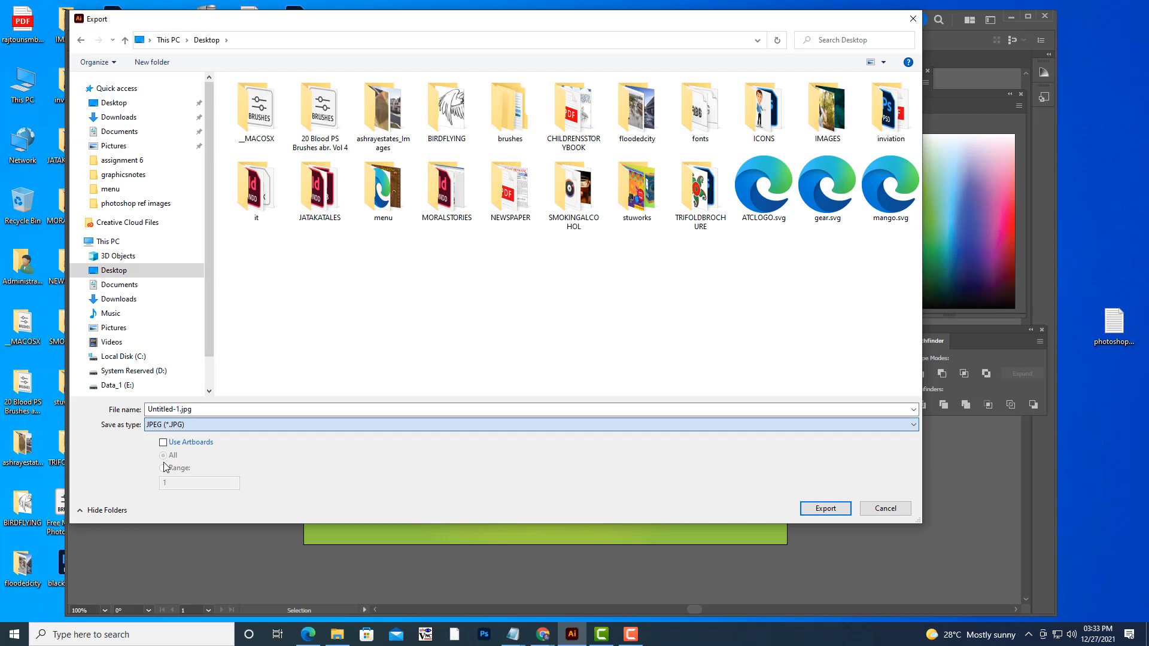
pyautogui.doubleClick(222, 408)
pyautogui.write('ATC')
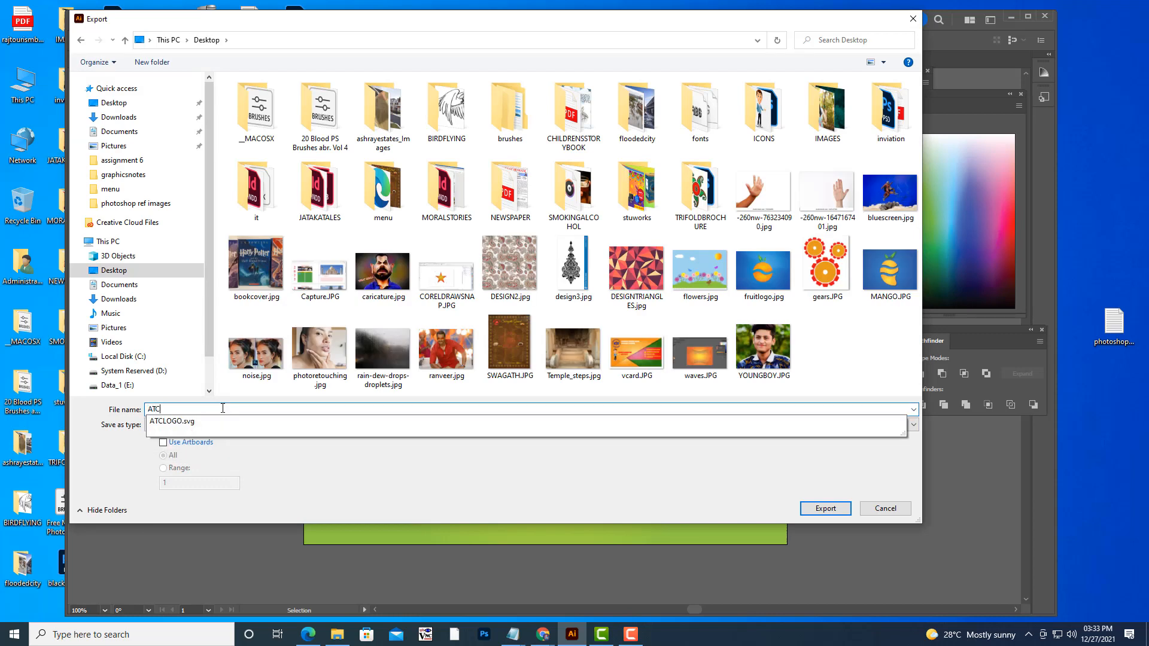
pyautogui.write('LOGO')
pyautogui.click(112, 454)
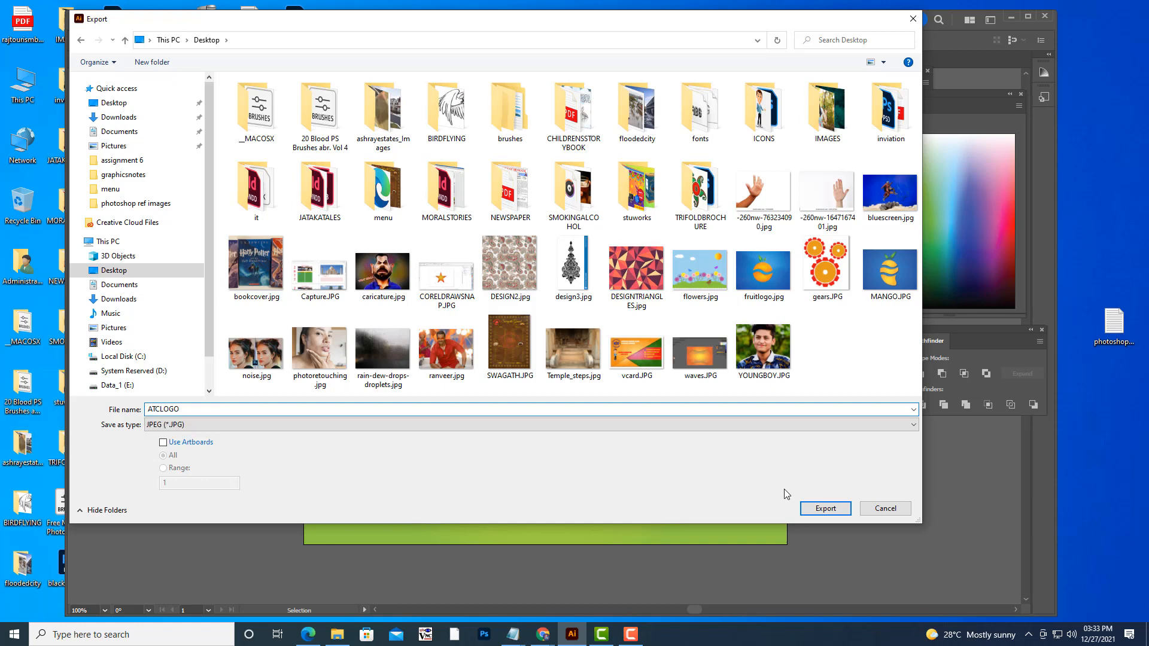
pyautogui.click(809, 512)
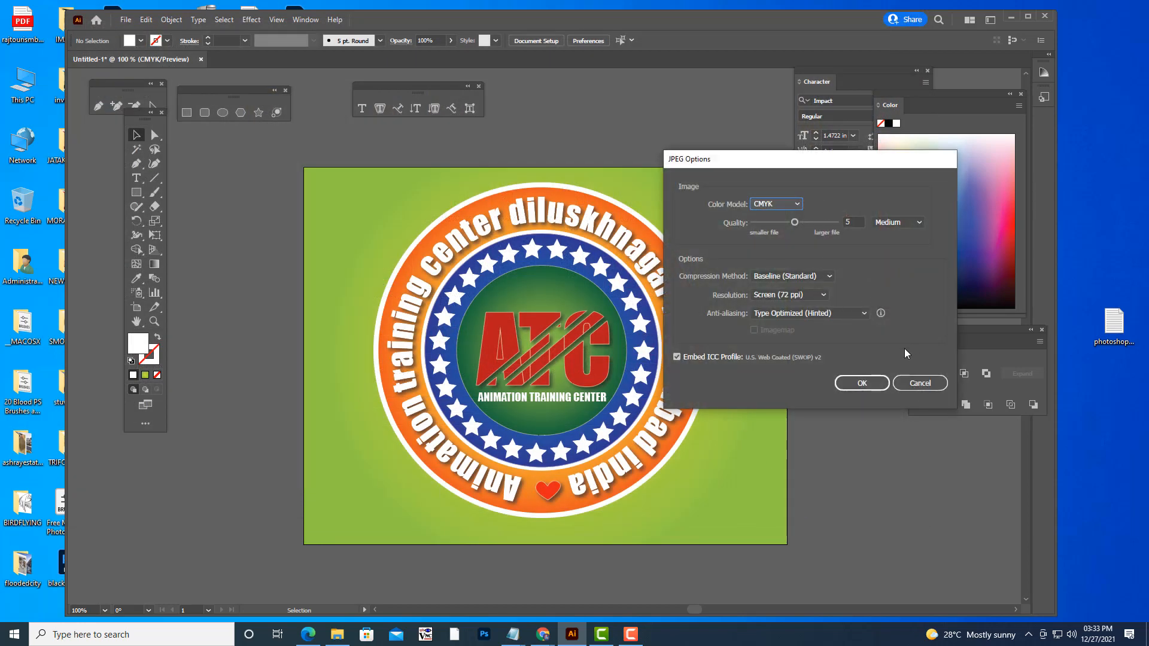
pyautogui.click(874, 383)
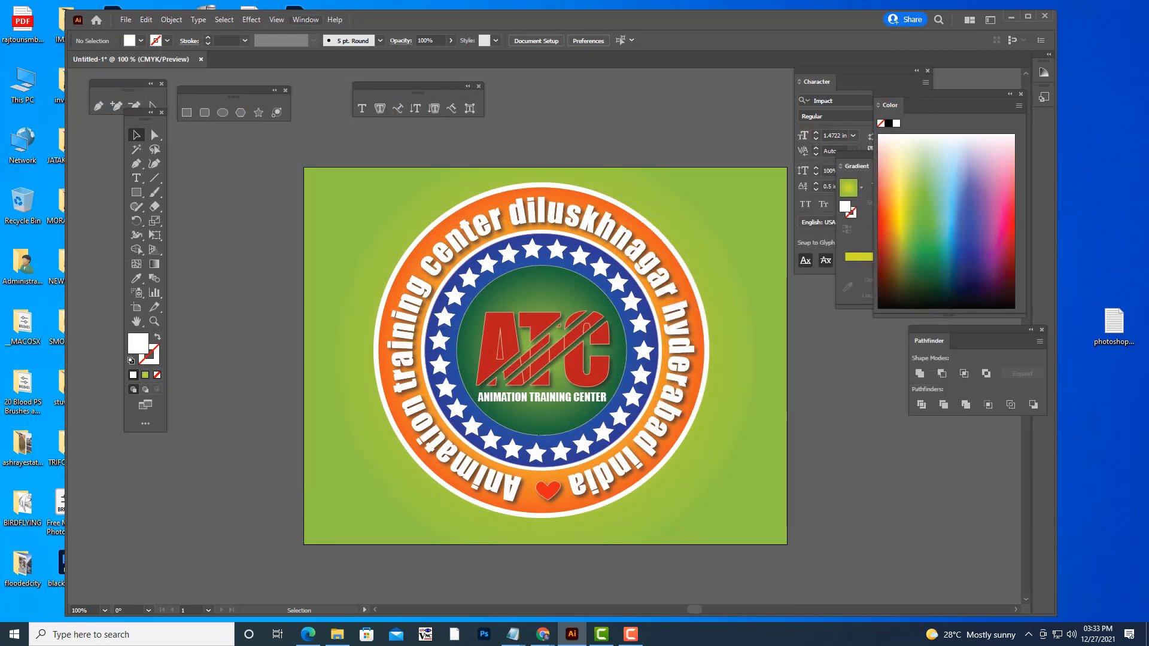
# - Open the exported ATCLOGO.jpg from the desktop to inspect it, and close the photo viewer
pyautogui.click(1013, 18)
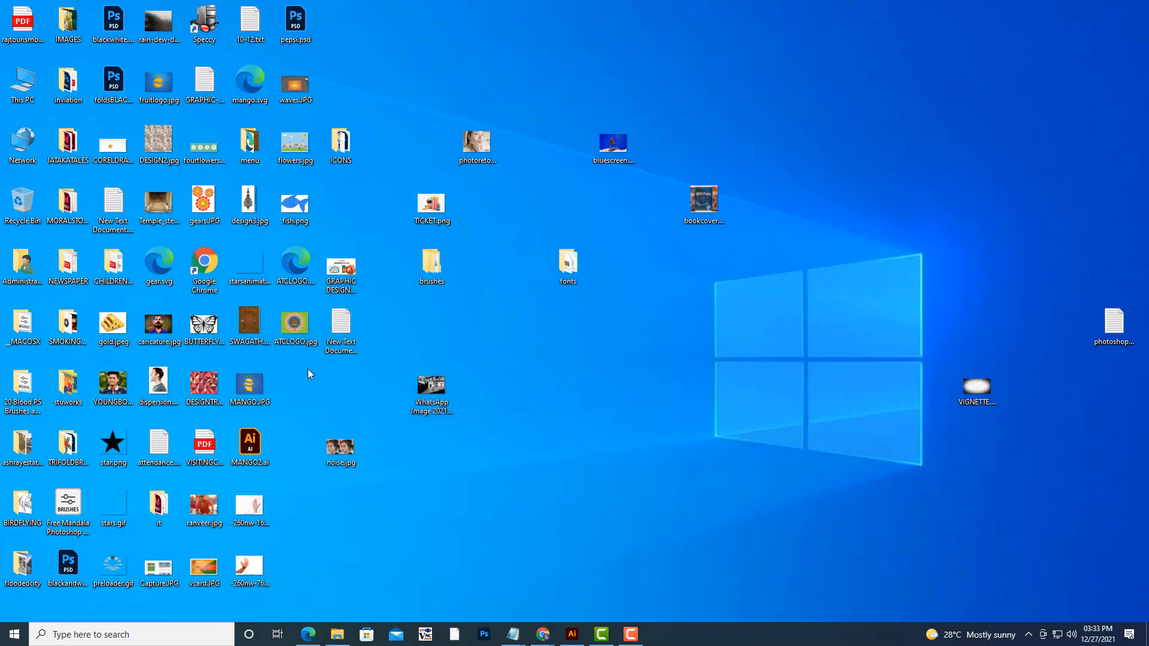
pyautogui.doubleClick(289, 336)
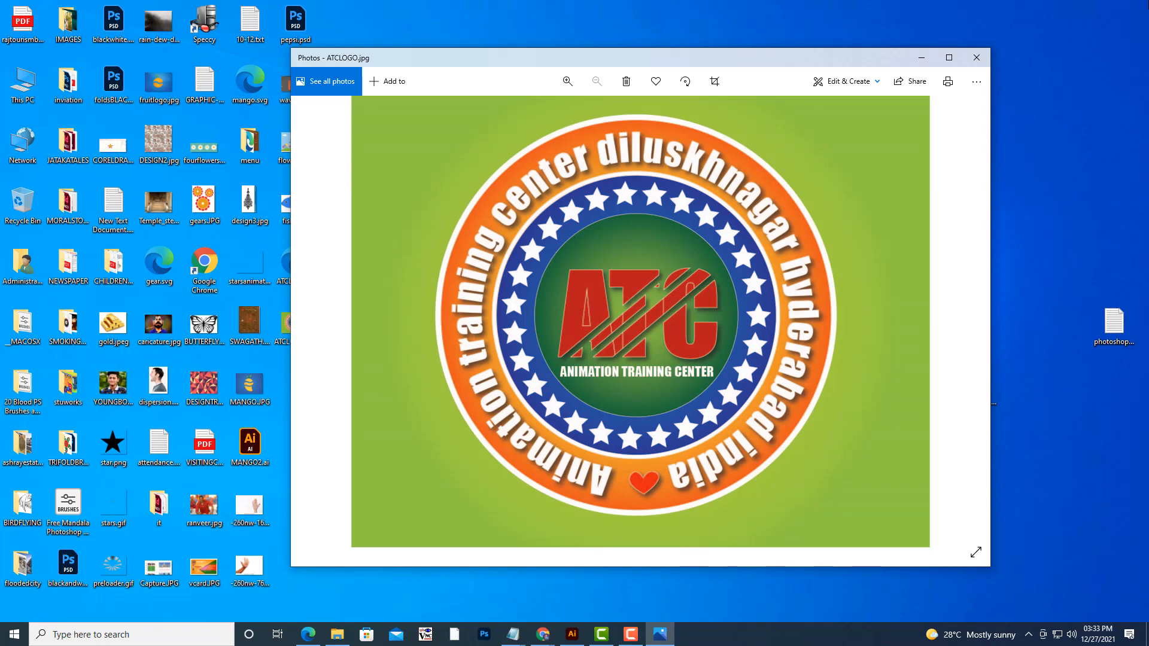
pyautogui.click(976, 58)
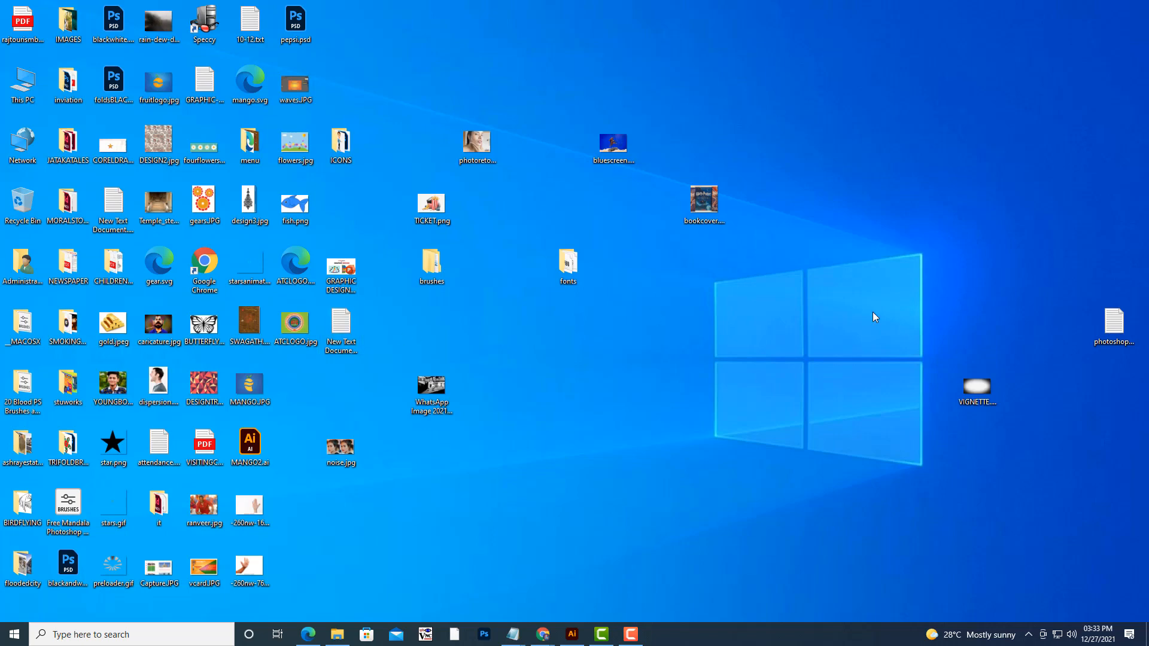
# - Open the blank text document on the desktop in Notepad and write "CREATE A STAMP LOGO" as its first line
pyautogui.click(345, 324)
pyautogui.doubleClick(345, 325)
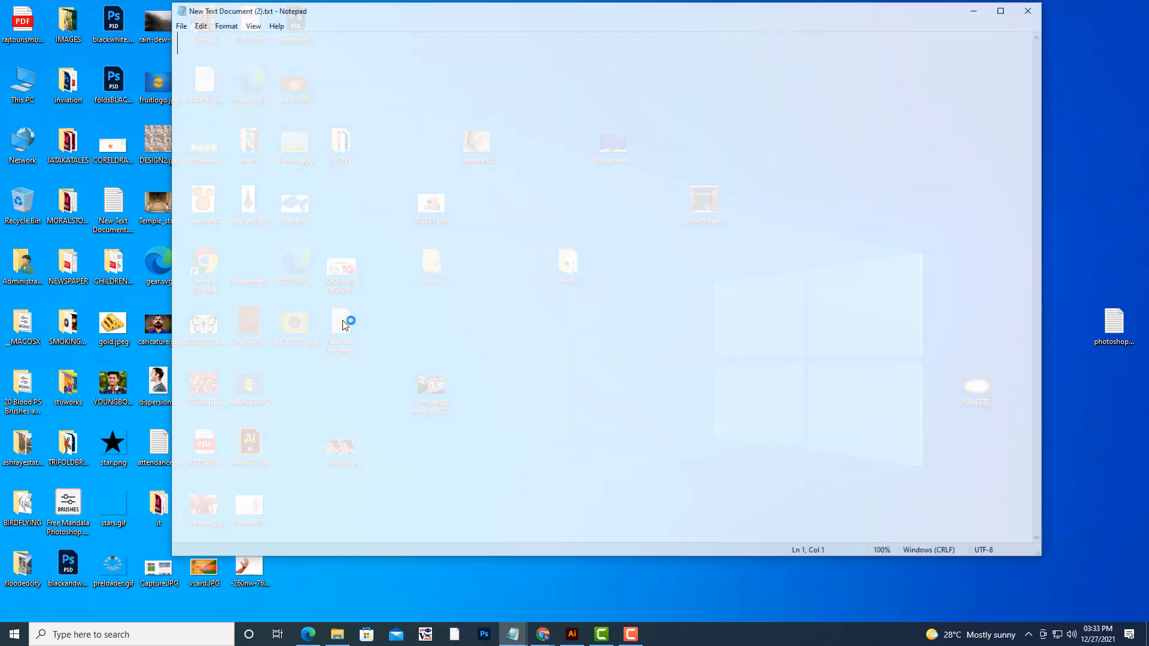
pyautogui.moveTo(461, 12); pyautogui.dragTo(607, 60)
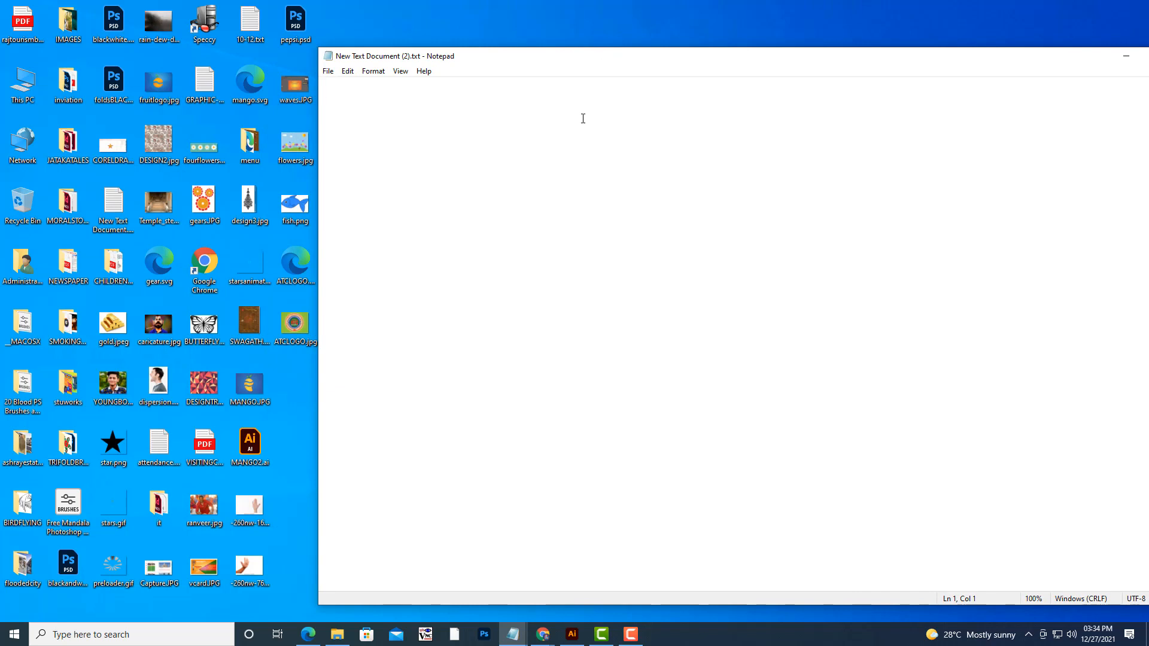
pyautogui.write('S')
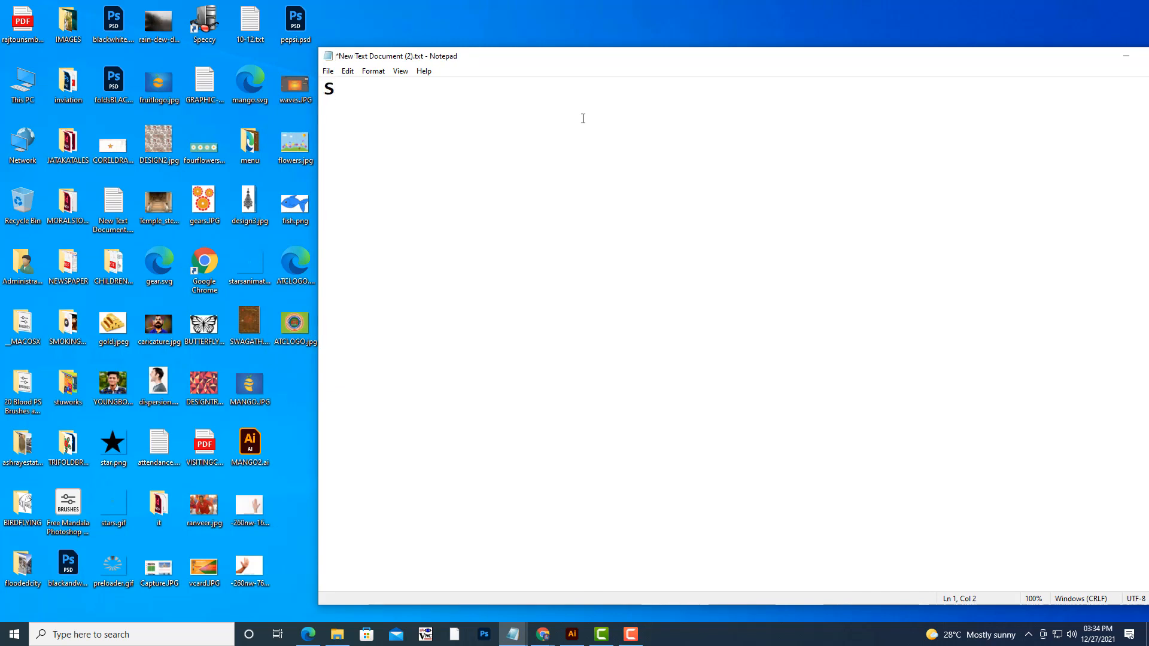
pyautogui.press('BackSpace')
pyautogui.write('CREATE A STAMP LOGO')
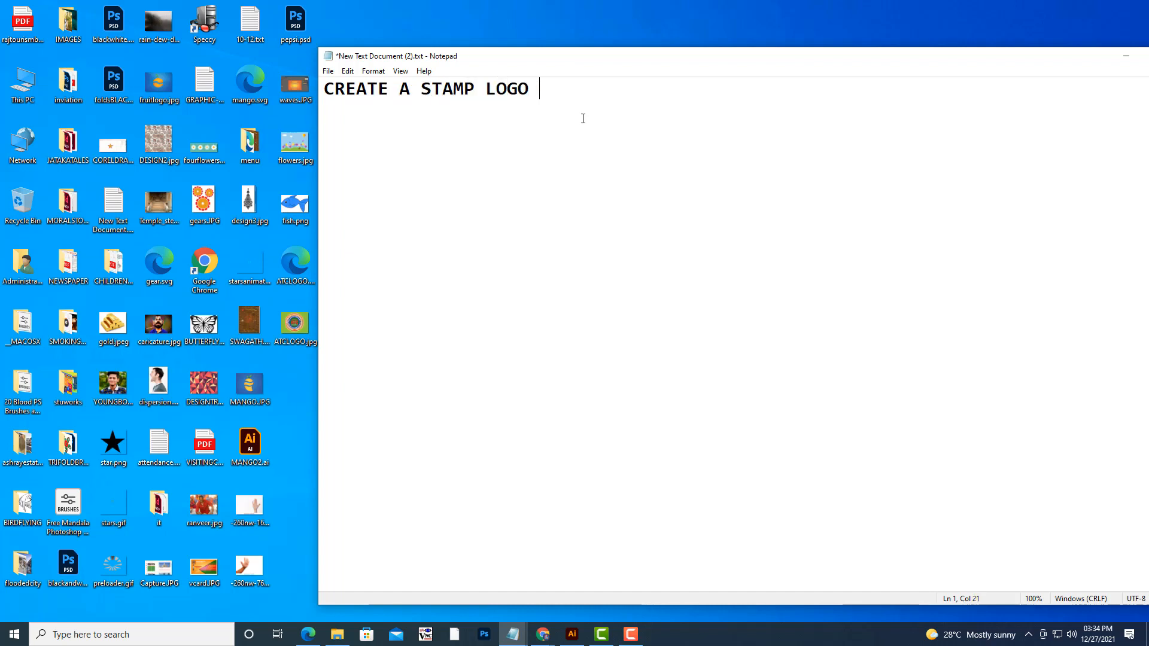
pyautogui.press('Return')
# - Write 'SOUTHERN POWER GRID LIMITED HYDERABAD on the second line, starting with an opening quote mark
pyautogui.write('"')
pyautogui.write('SOUTHER')
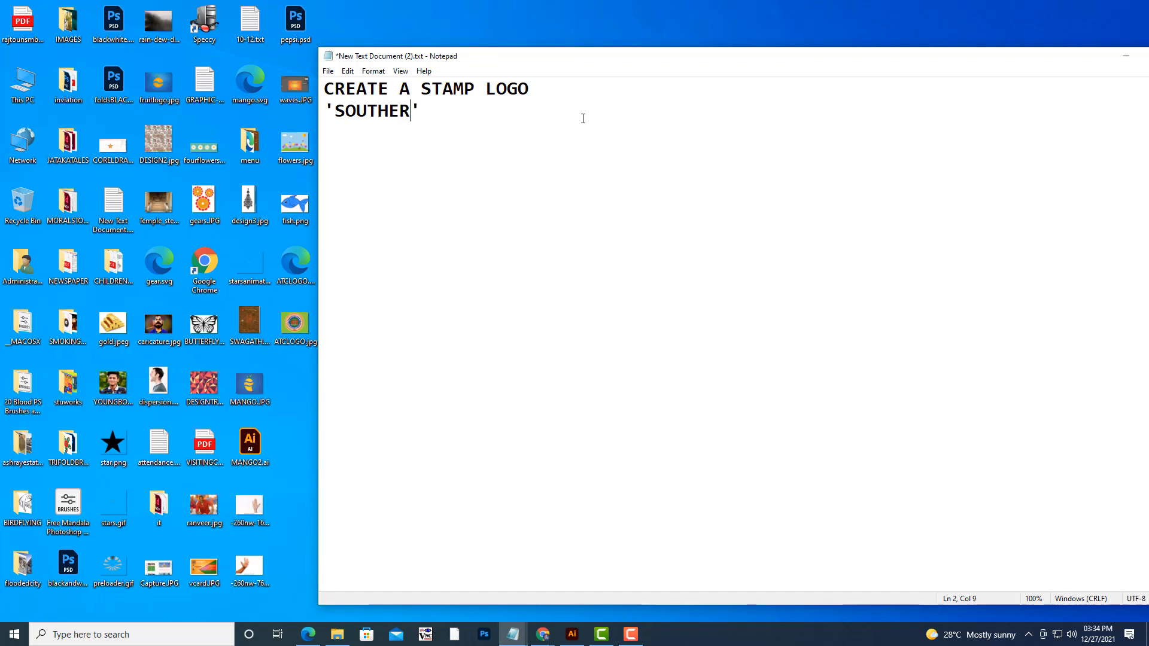
pyautogui.write('N POWER C')
pyautogui.press('BackSpace')
pyautogui.write('GRID LIM')
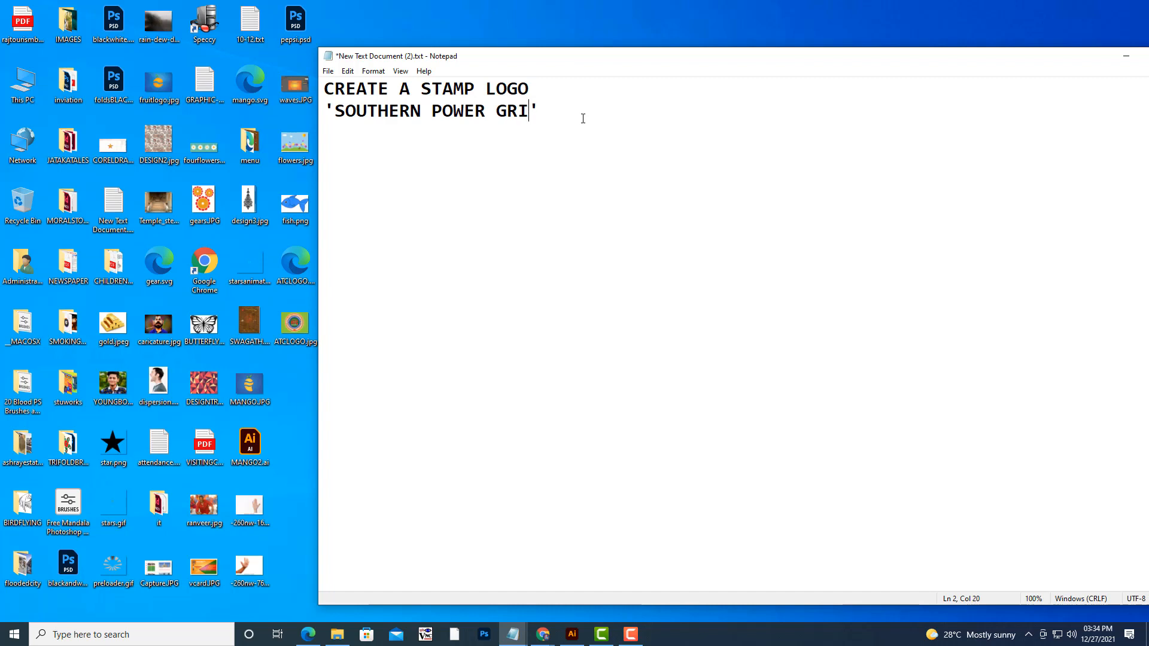
pyautogui.write('ITED')
pyautogui.press('End')
pyautogui.press('BackSpace')
pyautogui.press('BackSpace')
pyautogui.write('HYD')
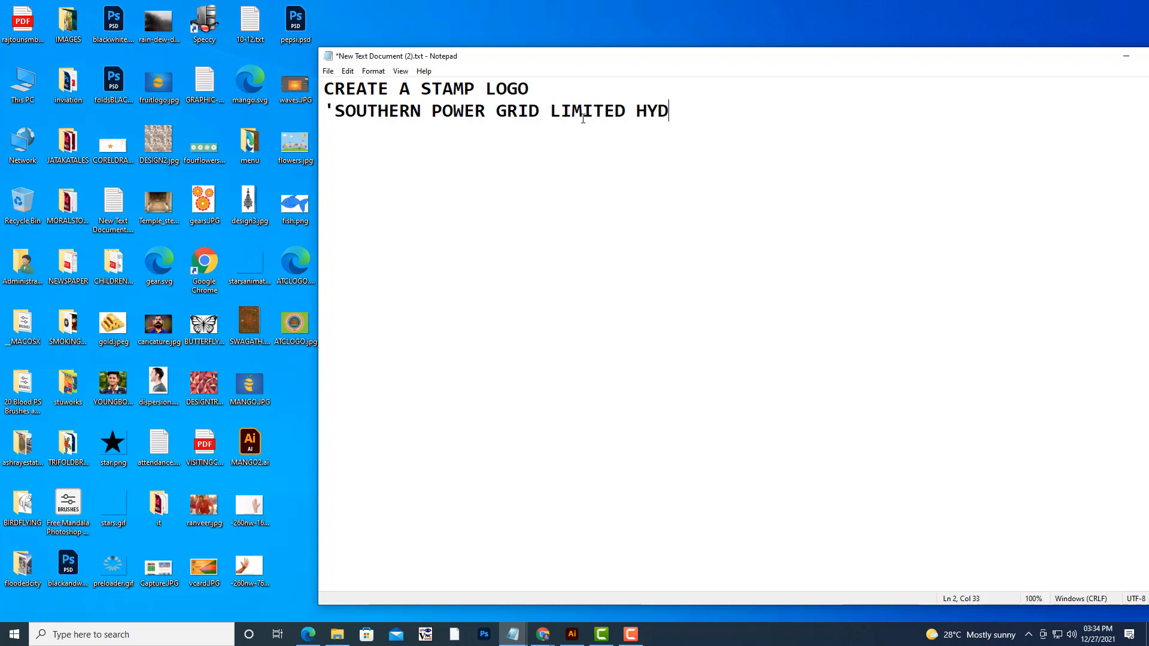
pyautogui.write('ERABAD')
# - Insert "MASAB TANK" between LIMITED and HYDERABAD on the second line
pyautogui.press('BackSpace')
pyautogui.press('Left')
pyautogui.press('Left')
pyautogui.press('Left')
pyautogui.press('Left')
pyautogui.press('Left')
pyautogui.press('Left')
pyautogui.press('Left')
pyautogui.press('Left')
pyautogui.press('Left')
pyautogui.press('Left')
pyautogui.press('Right')
pyautogui.write('MASAB TANK')
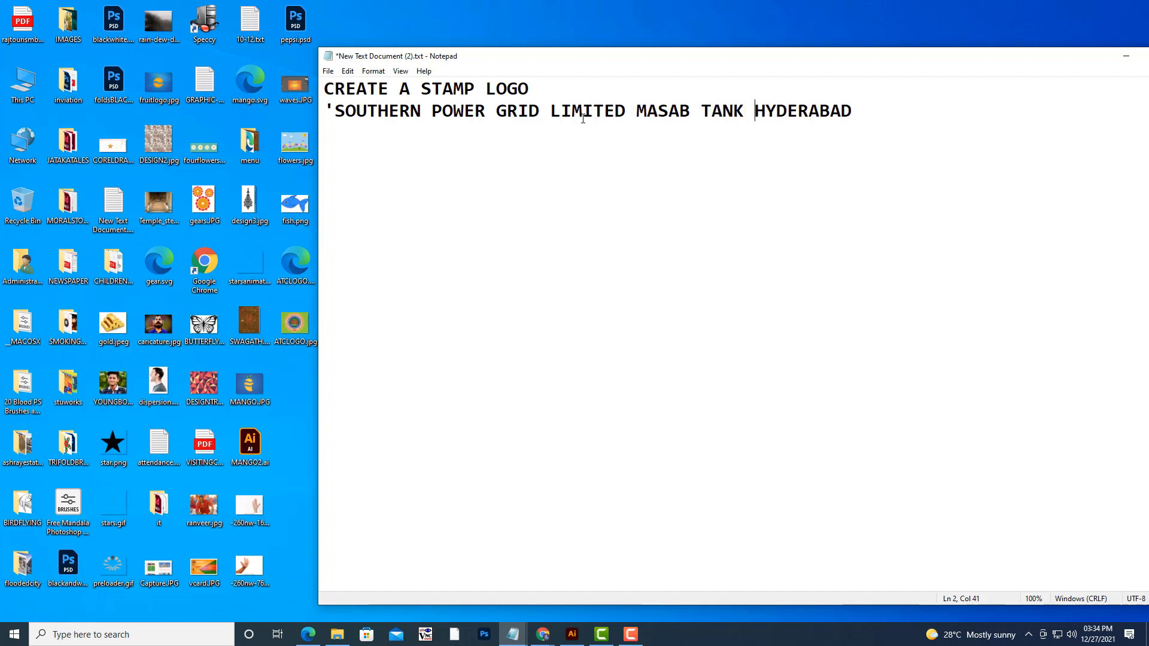
# - Append "TELANGANA" and the country name after HYDERABAD, close the quotation, and minimize the text document
pyautogui.press('Right')
pyautogui.press('Right')
pyautogui.press('Right')
pyautogui.press('Right')
pyautogui.press('Right')
pyautogui.press('Right')
pyautogui.press('Right')
pyautogui.press('Right')
pyautogui.press('Right')
pyautogui.press('BackSpace')
pyautogui.write("'")
pyautogui.press('BackSpace')
pyautogui.write('T')
pyautogui.press('BackSpace')
pyautogui.write('TELANGANA I')
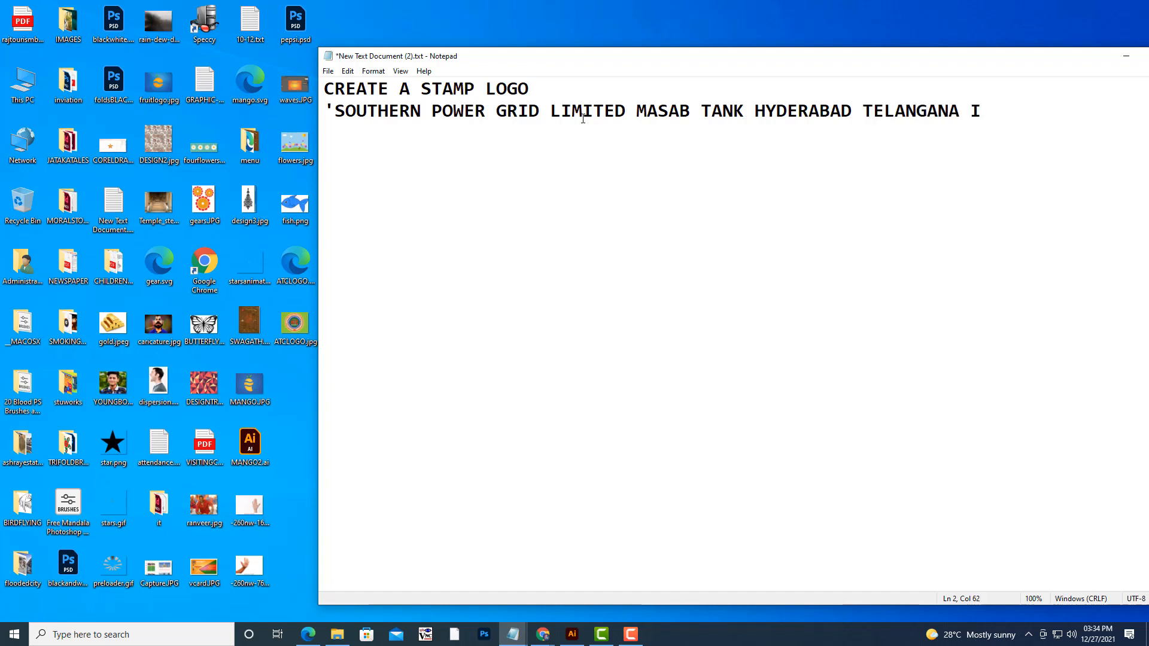
pyautogui.write("A'")
pyautogui.moveTo(969, 50); pyautogui.dragTo(933, 36)
pyautogui.click(1087, 44)
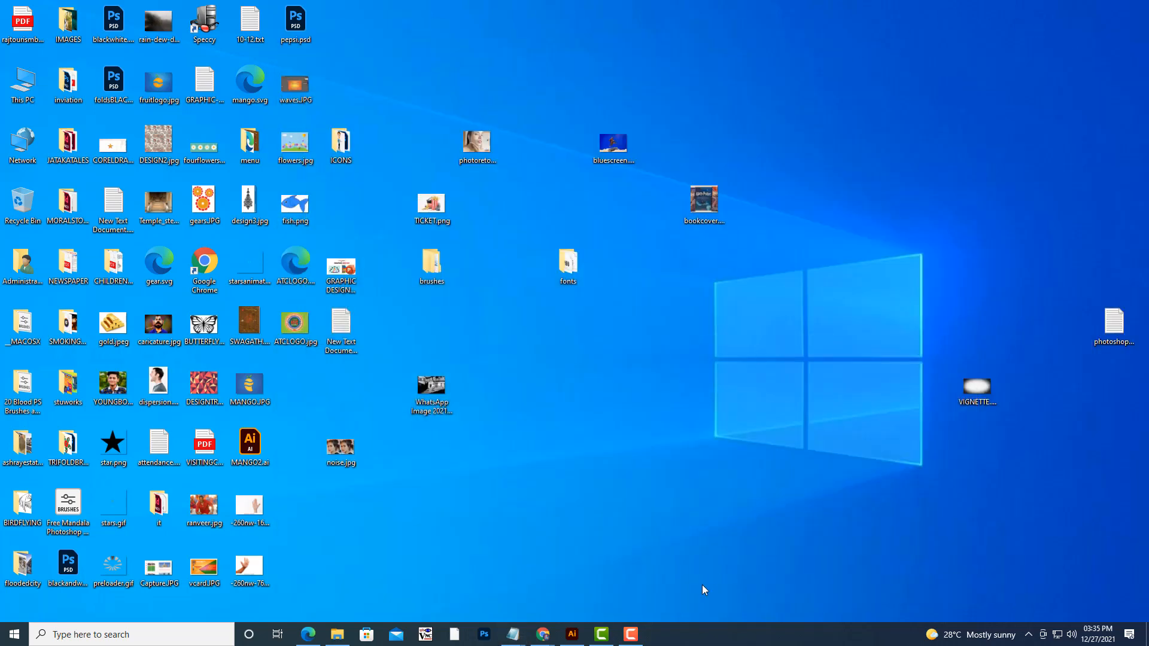
# - Switch to Illustrator and create a new document from the recent 841.89 x 595.28 px Print preset
pyautogui.click(573, 636)
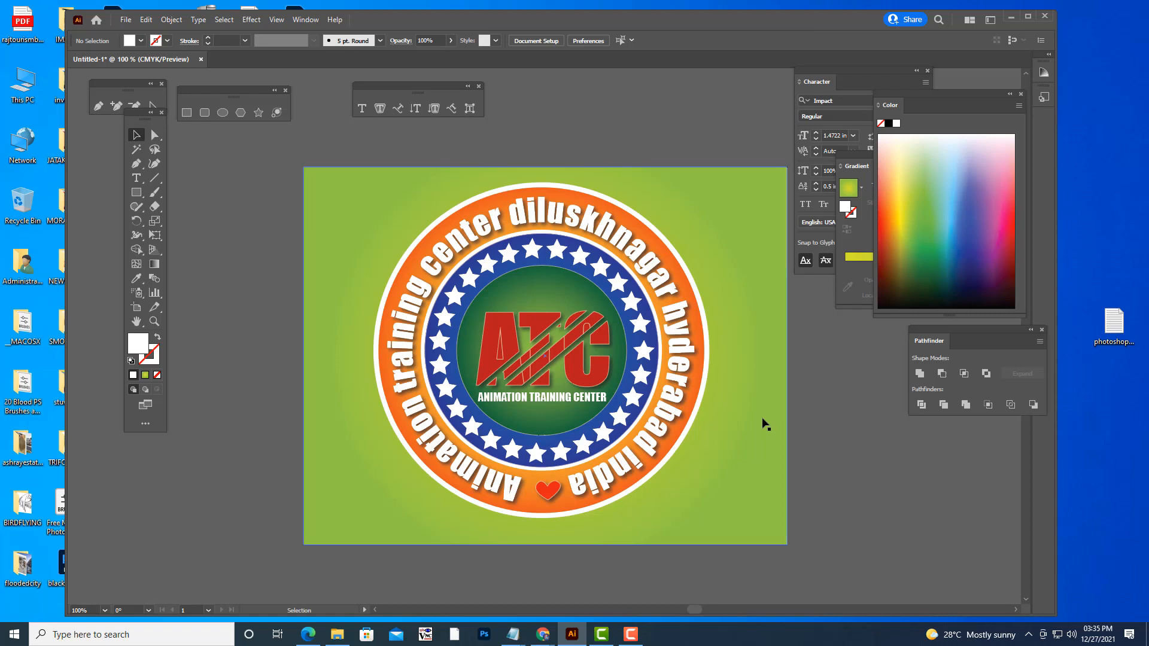
pyautogui.click(126, 19)
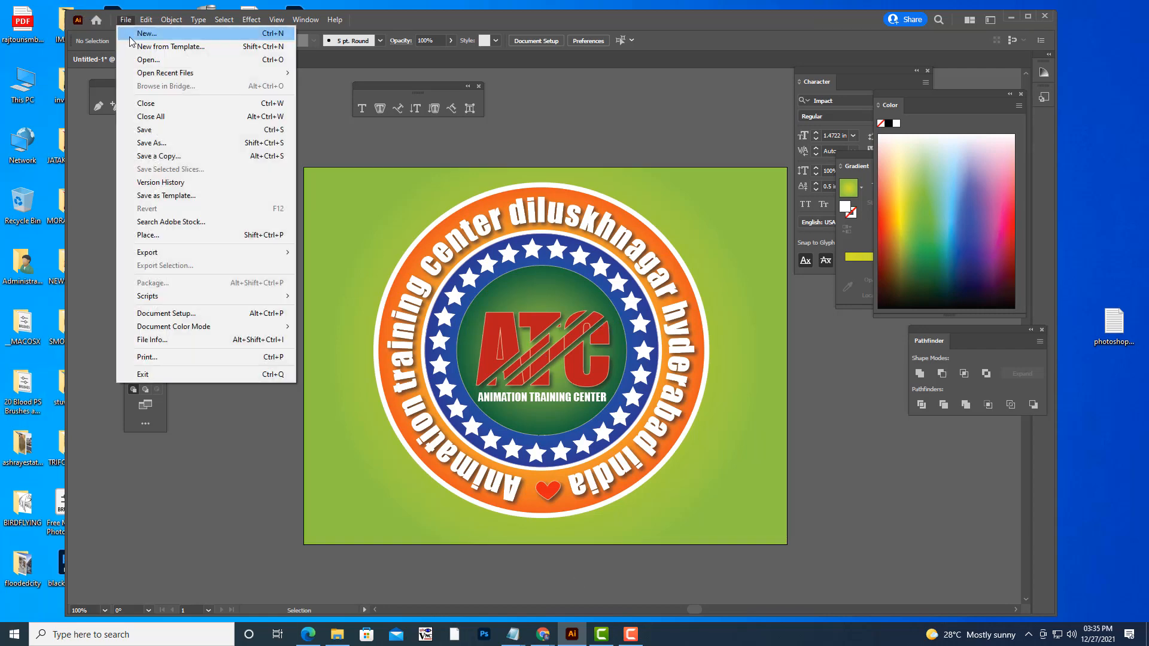
pyautogui.click(130, 36)
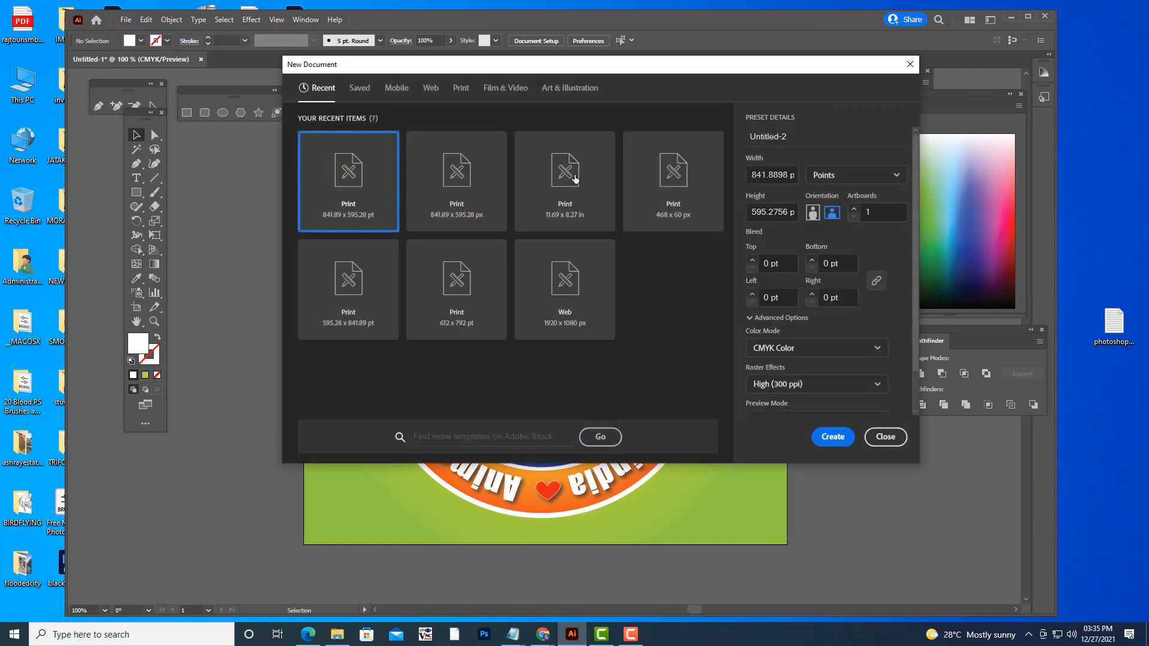
pyautogui.click(465, 198)
pyautogui.click(832, 438)
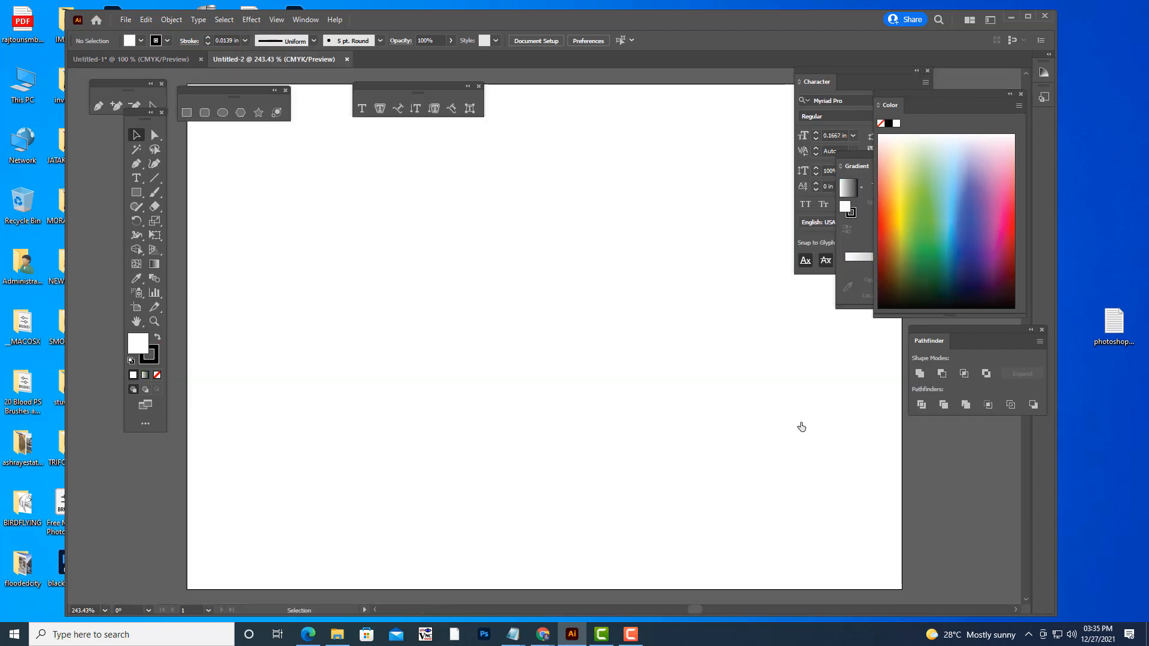
pyautogui.hotkey('ctrl', '-')
pyautogui.hotkey('ctrl', '-')
pyautogui.hotkey('ctrl', '=')
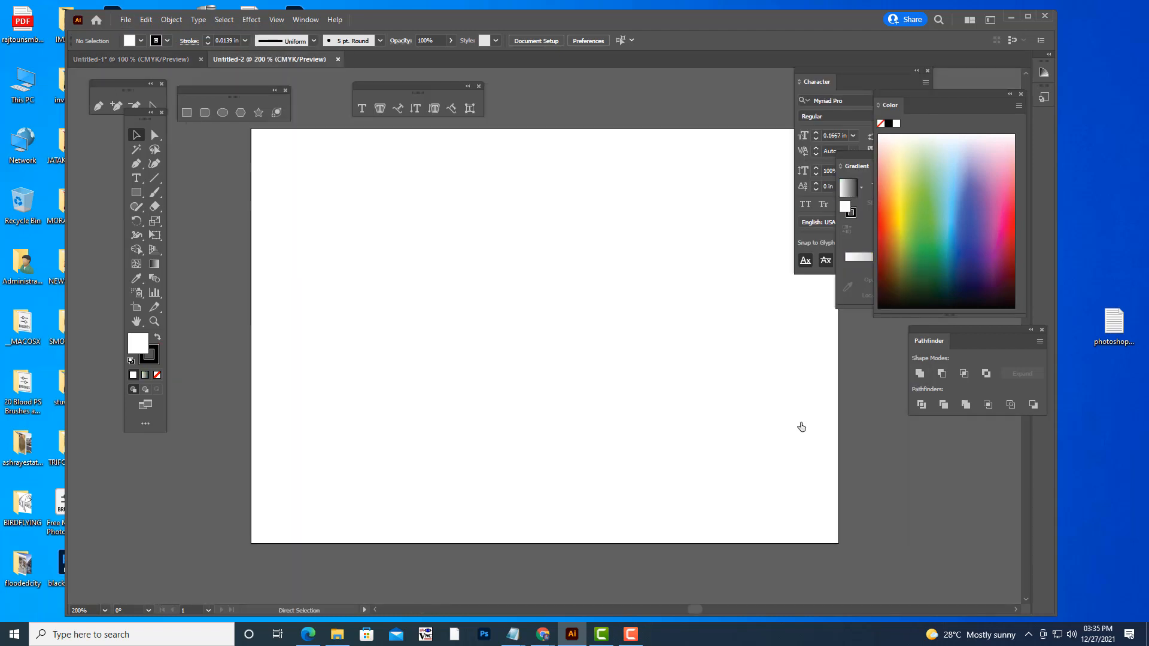
# - Clear the floating text panels off the artboard and draw a rectangle about 571 by 208 px in its upper half
pyautogui.moveTo(828, 68); pyautogui.dragTo(927, 60)
pyautogui.moveTo(853, 132); pyautogui.dragTo(881, 133)
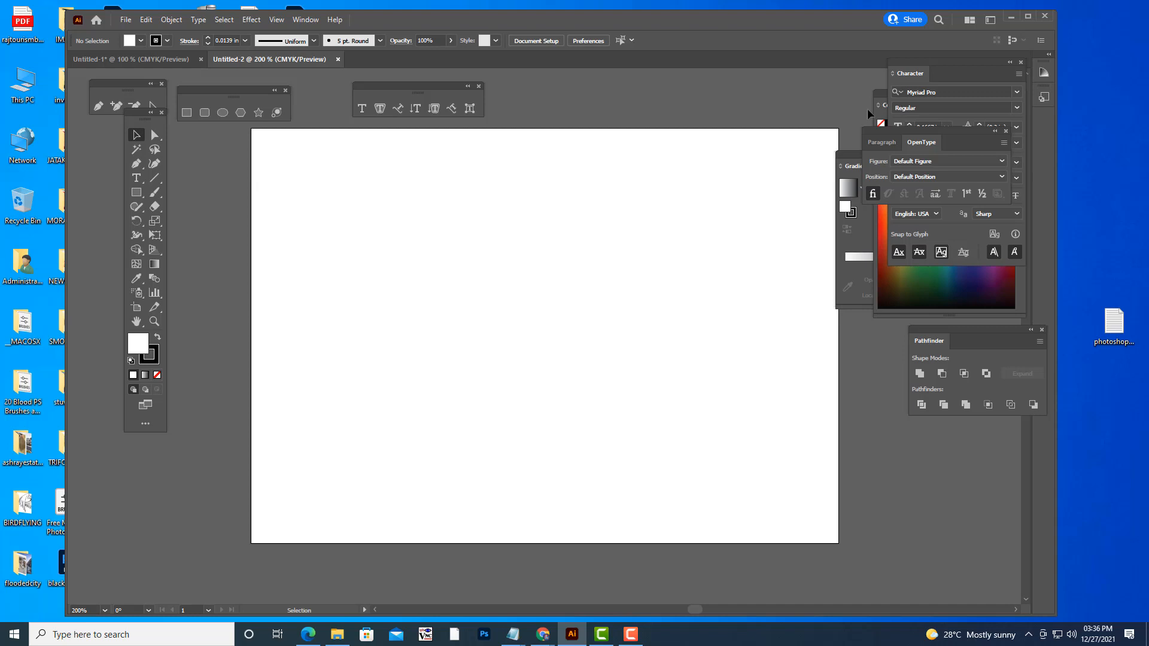
pyautogui.click(188, 112)
pyautogui.moveTo(368, 209)
pyautogui.mouseDown()
pyautogui.moveTo(454, 248)
pyautogui.moveTo(763, 314)
pyautogui.moveTo(766, 353)
pyautogui.mouseUp()
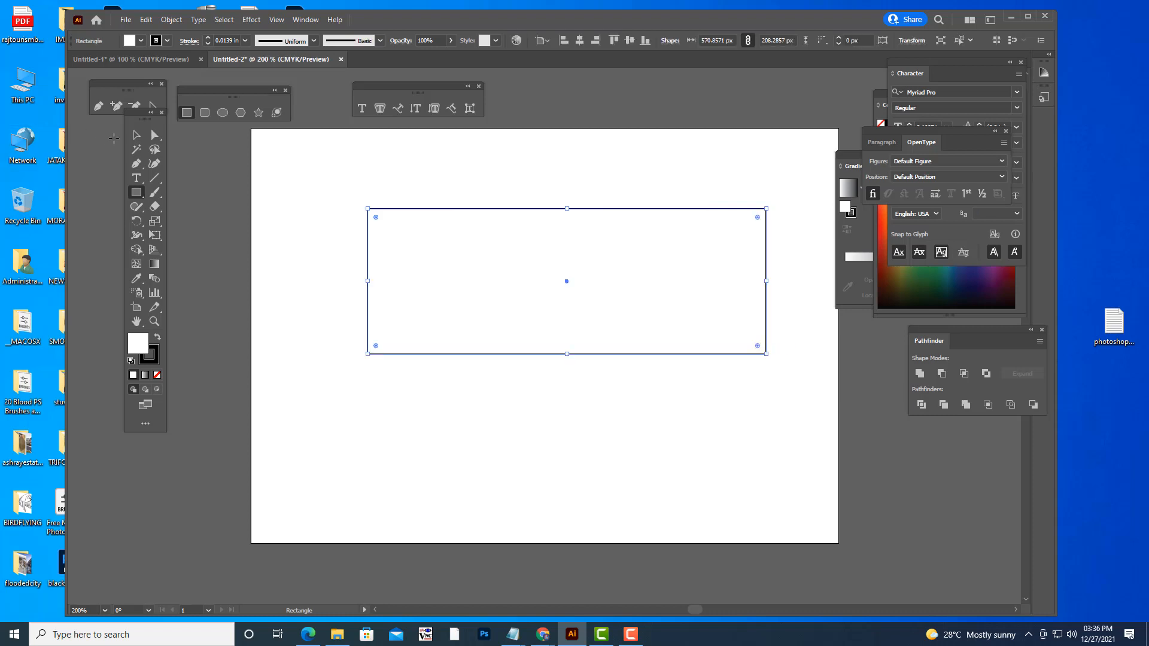
# - Add an anchor point at the middle of the rectangle's upper edge and another at the middle of its lower edge
pyautogui.click(155, 135)
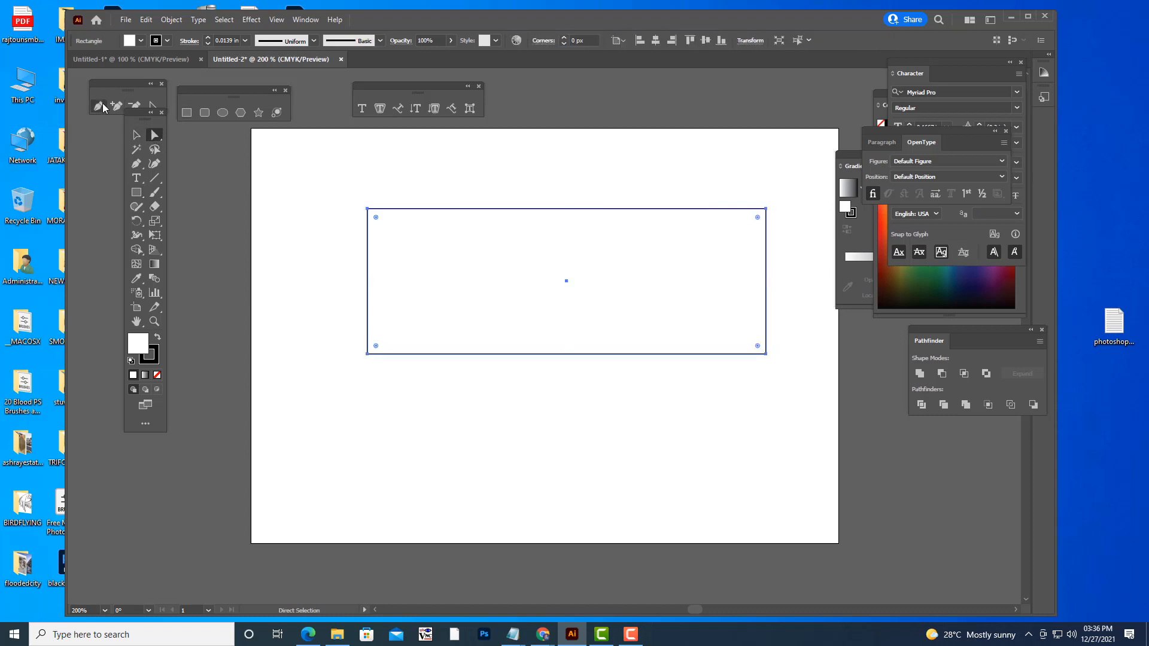
pyautogui.moveTo(120, 89); pyautogui.dragTo(213, 153)
pyautogui.click(210, 171)
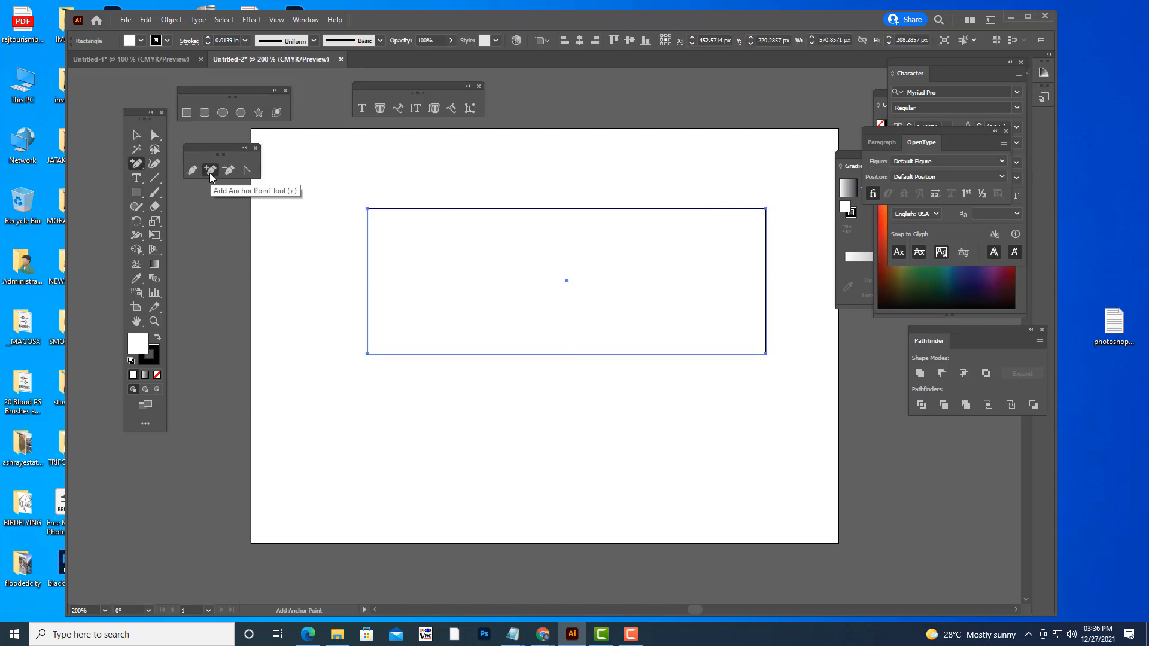
pyautogui.click(566, 209)
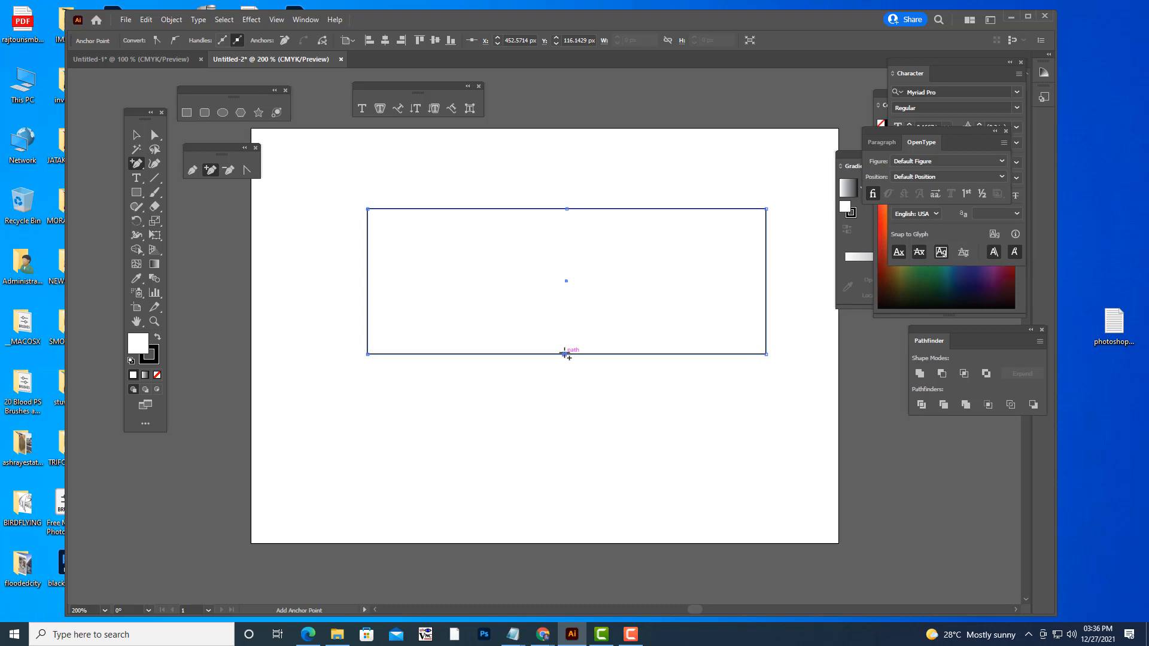
pyautogui.click(564, 354)
# - Pull both middle anchor points about 60 px inward to form a bow-tie shape, and shift the shape slightly up and left
pyautogui.click(156, 136)
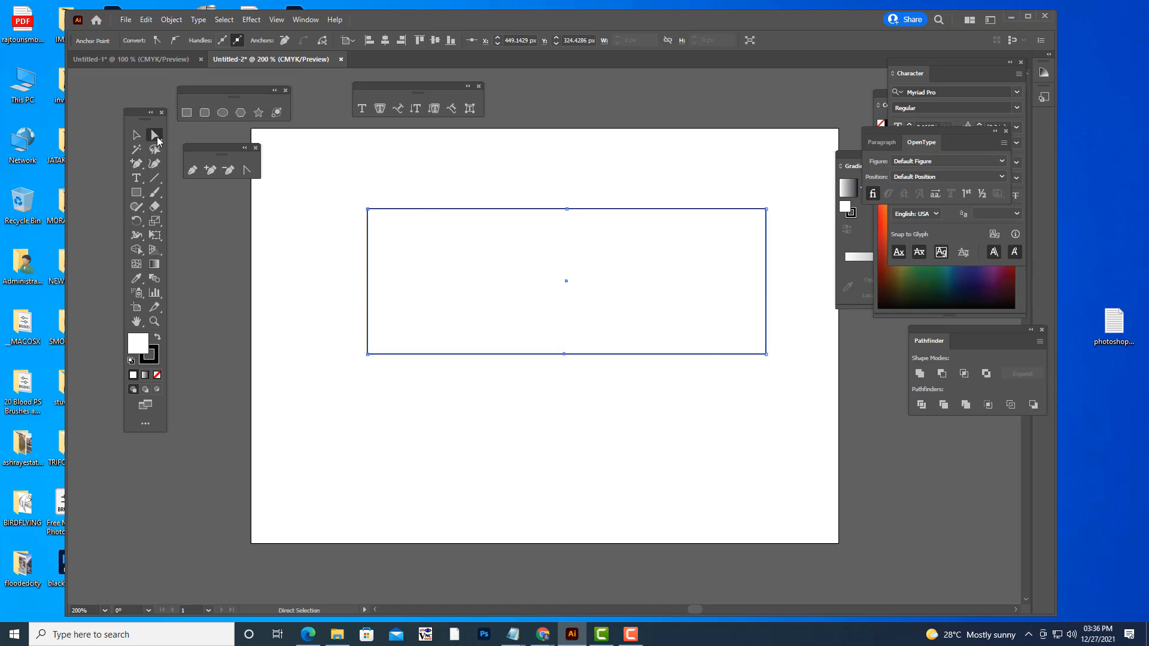
pyautogui.moveTo(566, 209); pyautogui.dragTo(563, 258)
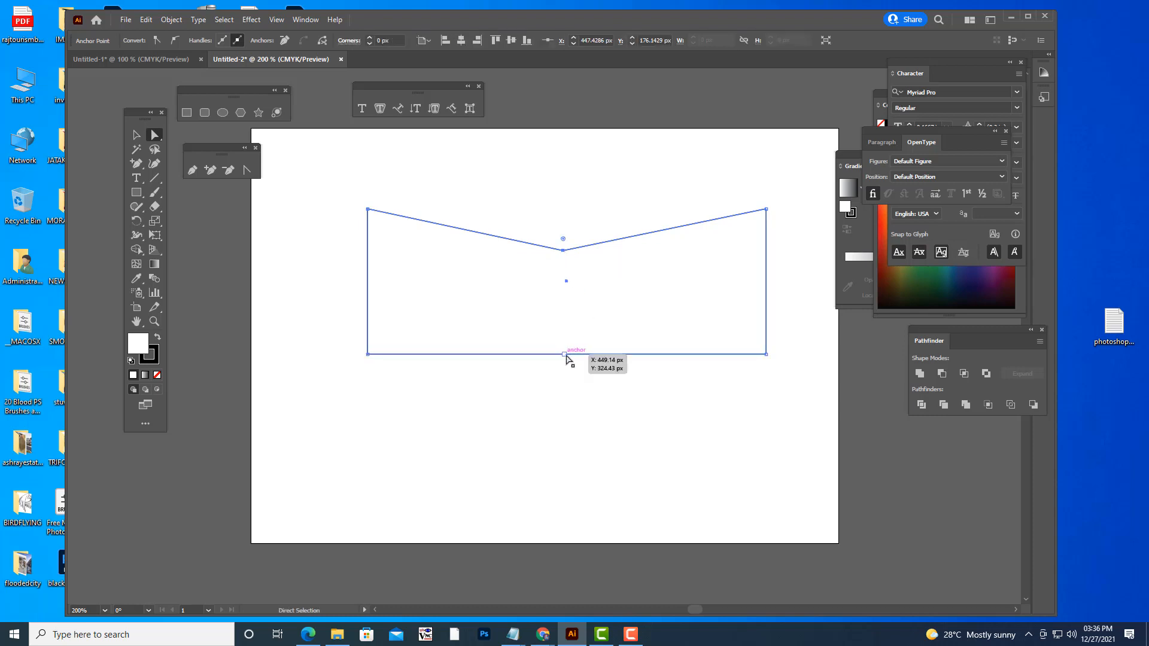
pyautogui.moveTo(566, 356); pyautogui.dragTo(564, 313)
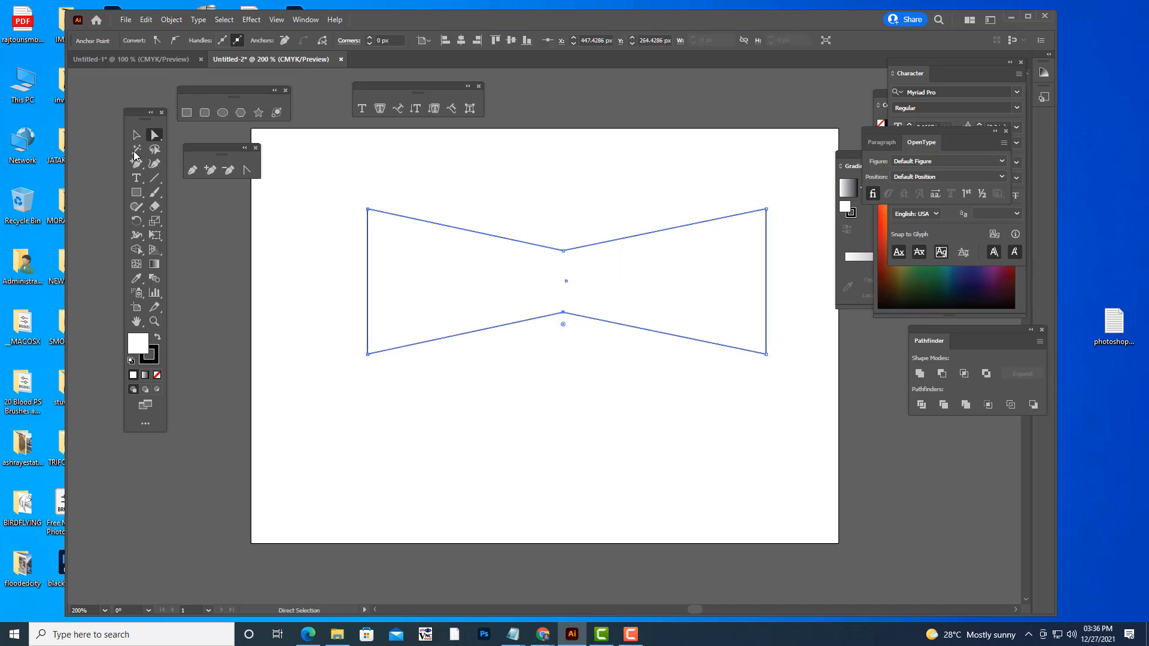
pyautogui.click(136, 134)
pyautogui.click(585, 179)
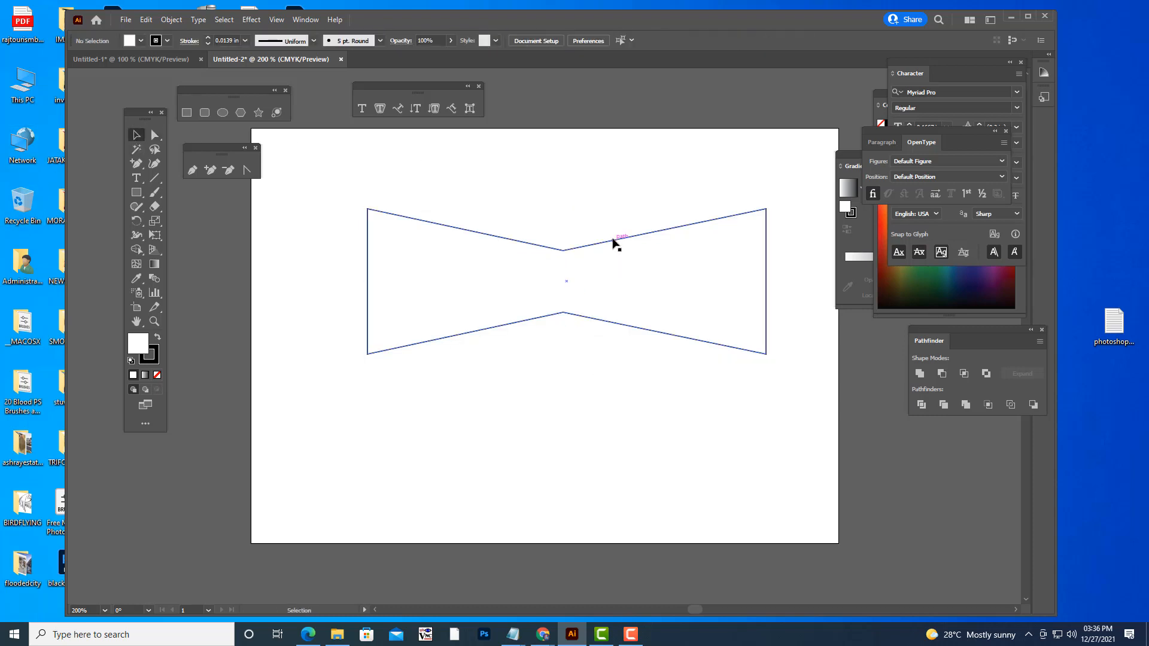
pyautogui.moveTo(614, 242); pyautogui.dragTo(604, 226)
pyautogui.click(574, 359)
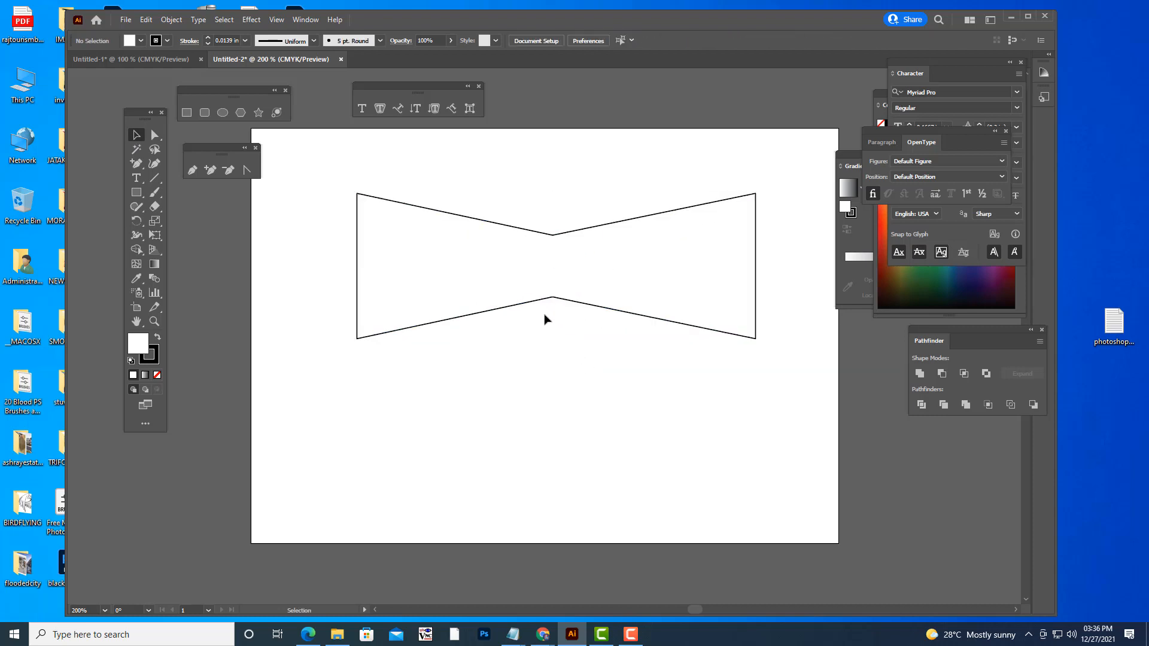
# - Add the text NEW YEAR below the bow-tie shape and enlarge it to nearly the shape's width
pyautogui.click(364, 108)
pyautogui.click(513, 468)
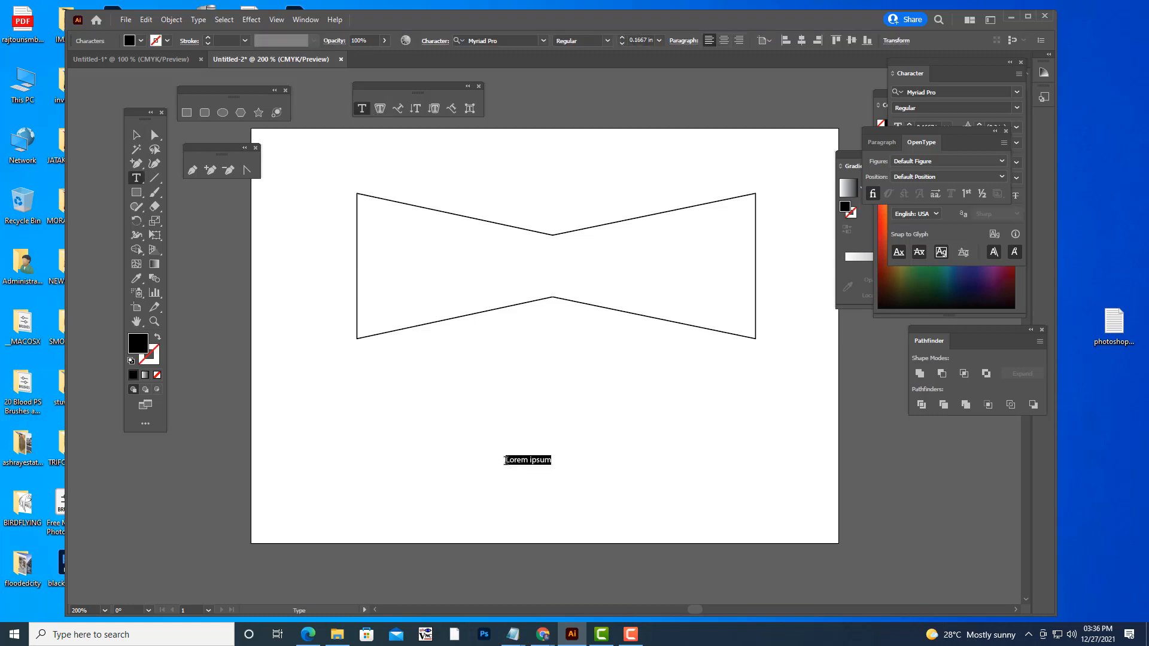
pyautogui.write('NEW YEAR')
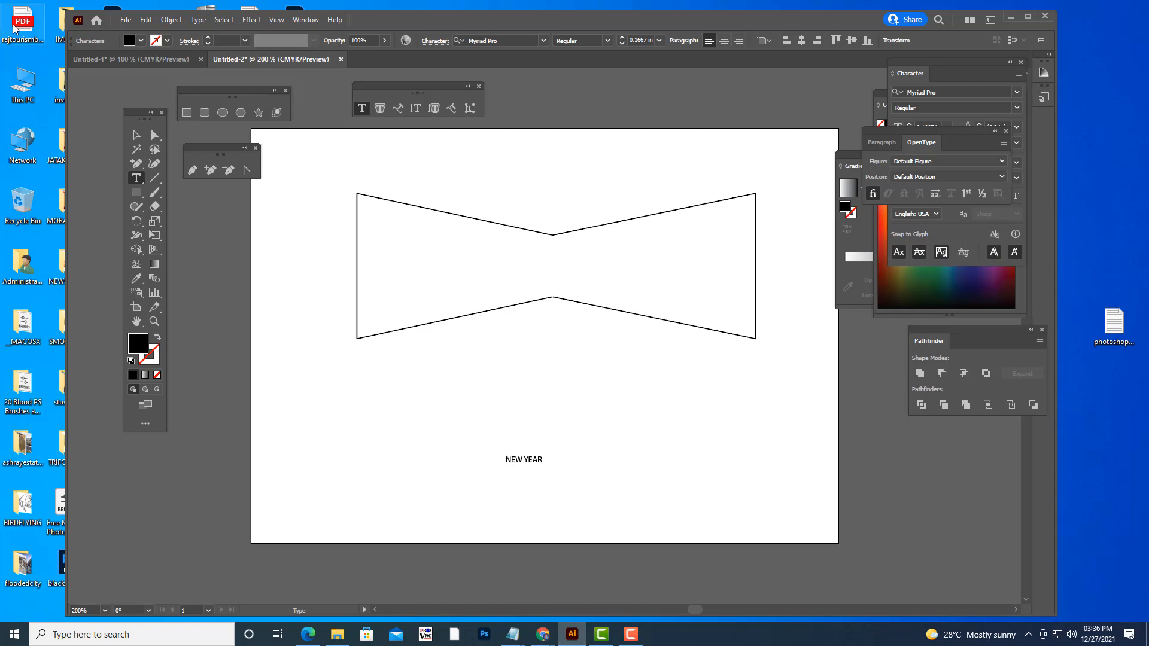
pyautogui.click(136, 136)
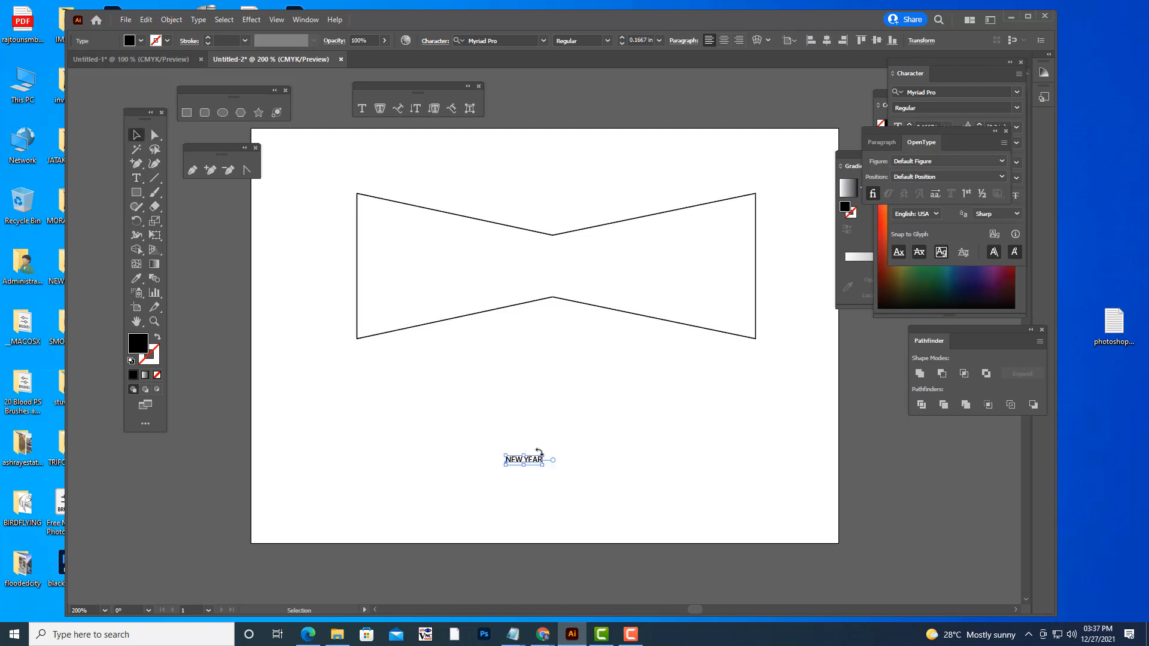
pyautogui.moveTo(541, 456); pyautogui.dragTo(755, 354)
pyautogui.hotkey('ctrl', 'z')
pyautogui.moveTo(544, 454); pyautogui.dragTo(727, 381)
pyautogui.moveTo(645, 446); pyautogui.dragTo(660, 401)
# - Set the NEW YEAR text in the Impact font and enlarge it to a size of about 2.4 in
pyautogui.click(520, 39)
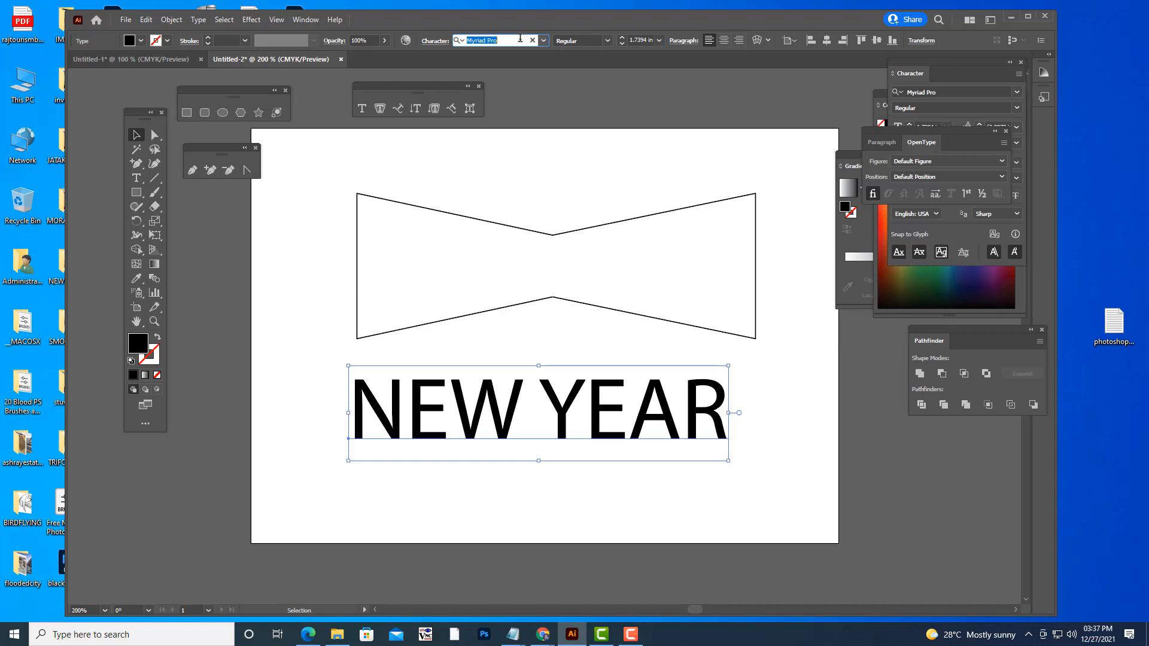
pyautogui.write('IMPAC')
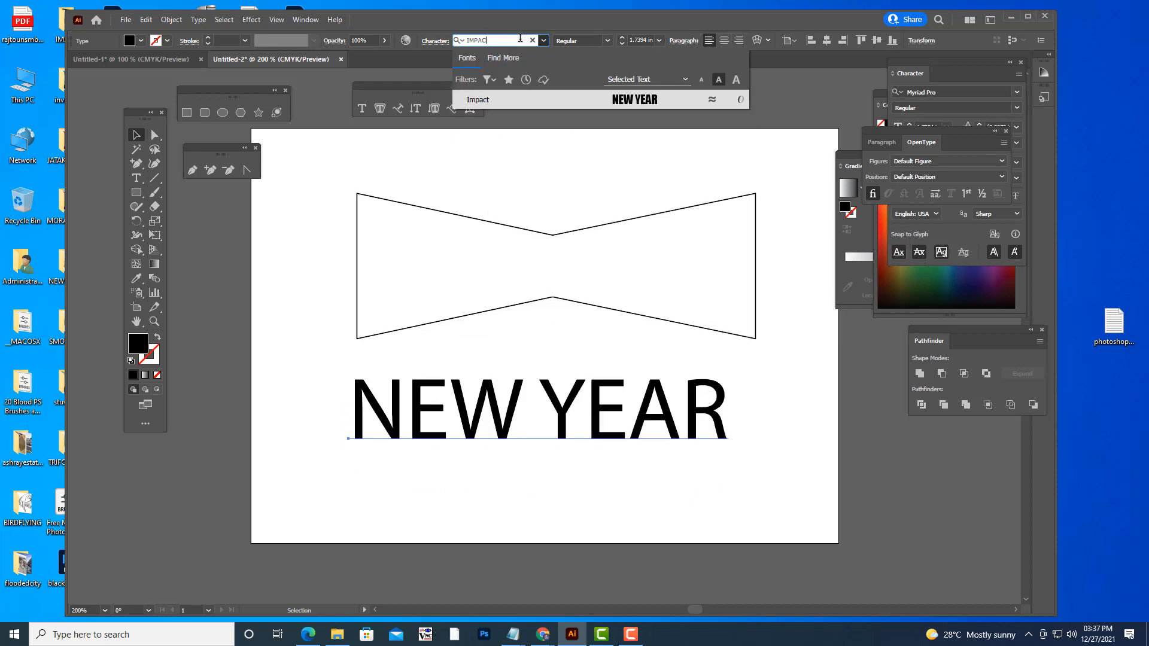
pyautogui.write('T')
pyautogui.press('Return')
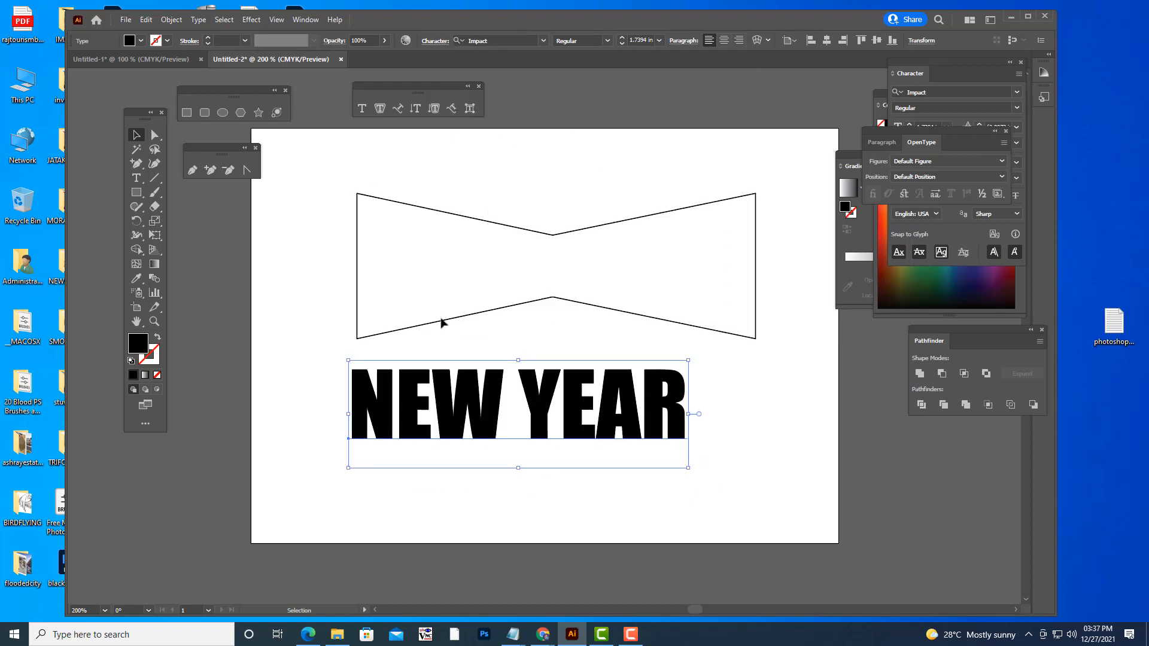
pyautogui.moveTo(616, 419); pyautogui.dragTo(633, 431)
pyautogui.moveTo(703, 365); pyautogui.dragTo(767, 328)
pyautogui.moveTo(727, 377); pyautogui.dragTo(748, 364)
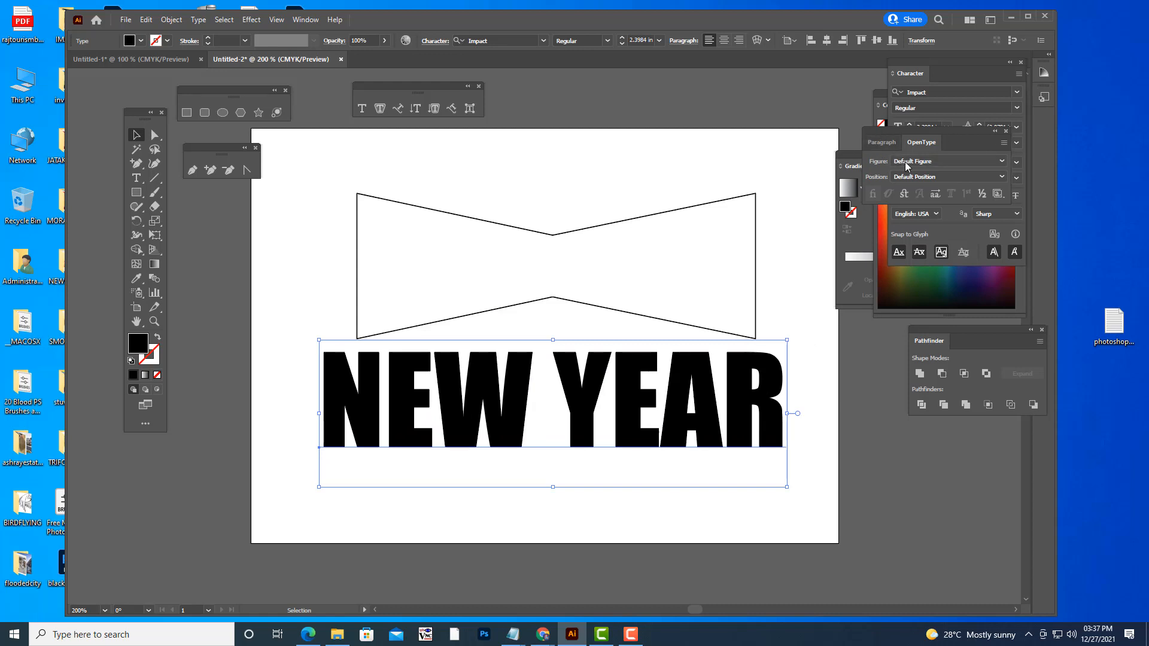
# - Rearrange the floating panels to reach the color spectrum and fill the NEW YEAR text with red
pyautogui.moveTo(922, 141); pyautogui.dragTo(918, 351)
pyautogui.moveTo(882, 102); pyautogui.dragTo(798, 102)
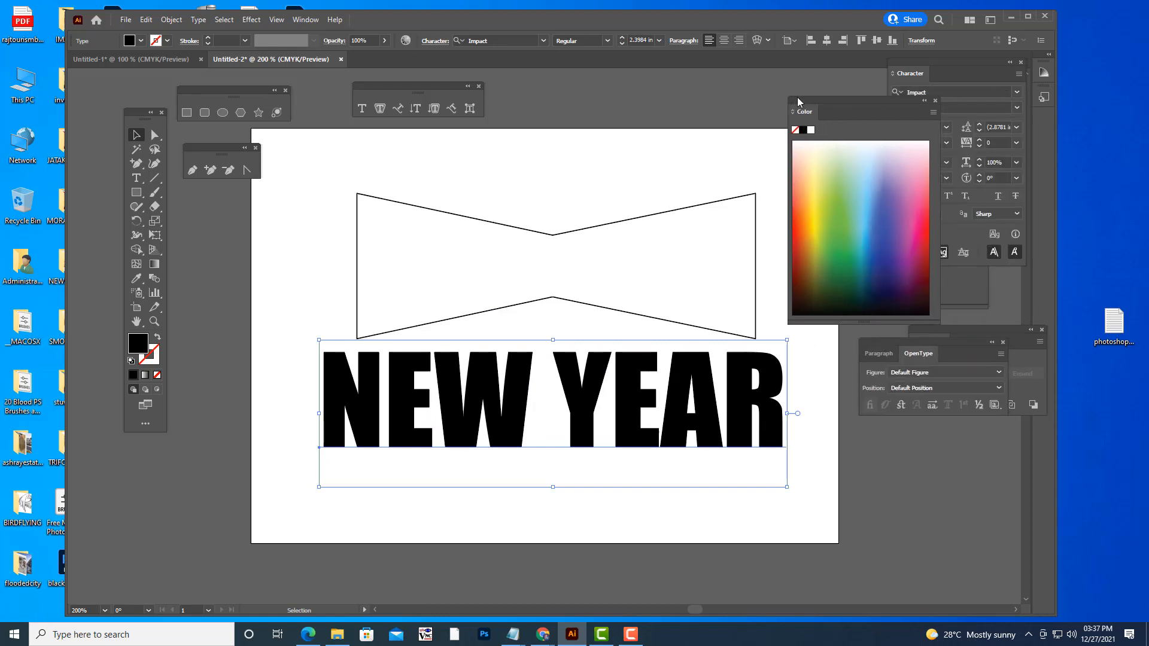
pyautogui.click(796, 225)
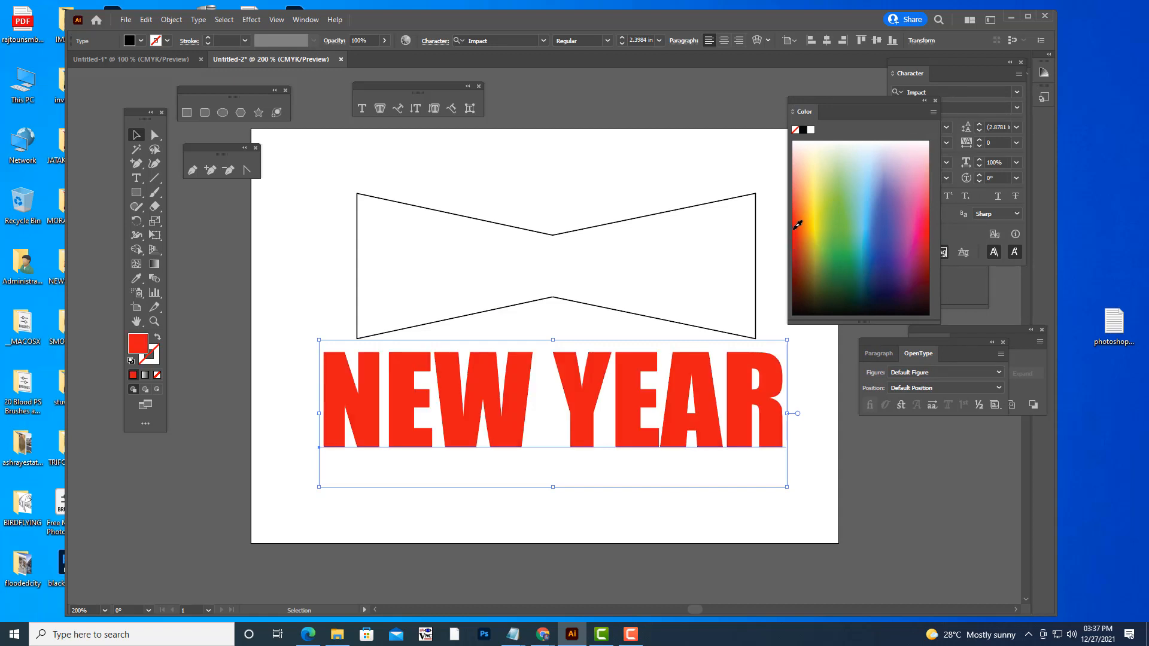
pyautogui.moveTo(810, 101); pyautogui.dragTo(858, 94)
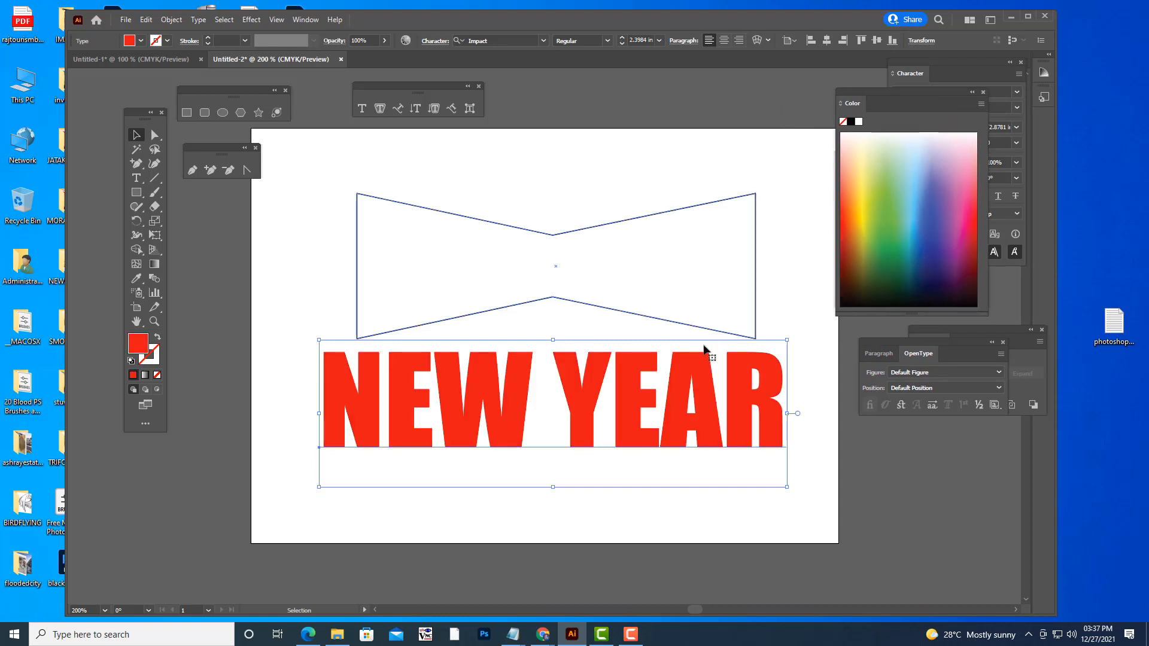
# - Move the red NEW YEAR text over the bow-tie shape and scale it to extend slightly past both sides
pyautogui.moveTo(697, 374); pyautogui.dragTo(707, 250)
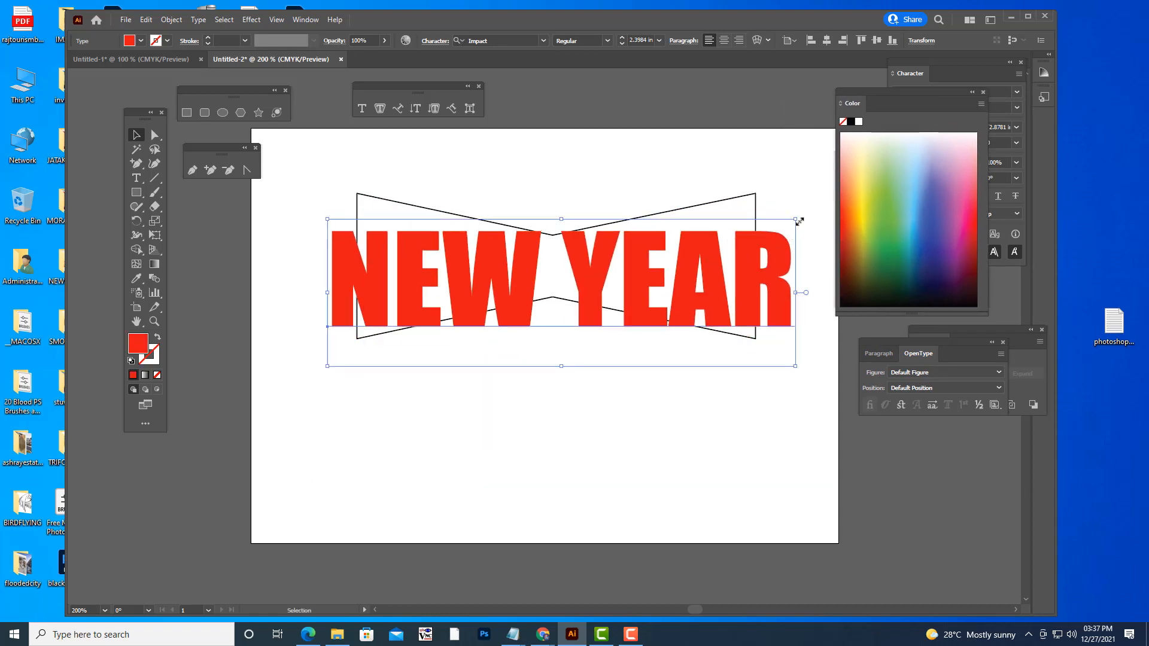
pyautogui.moveTo(799, 219); pyautogui.dragTo(770, 219)
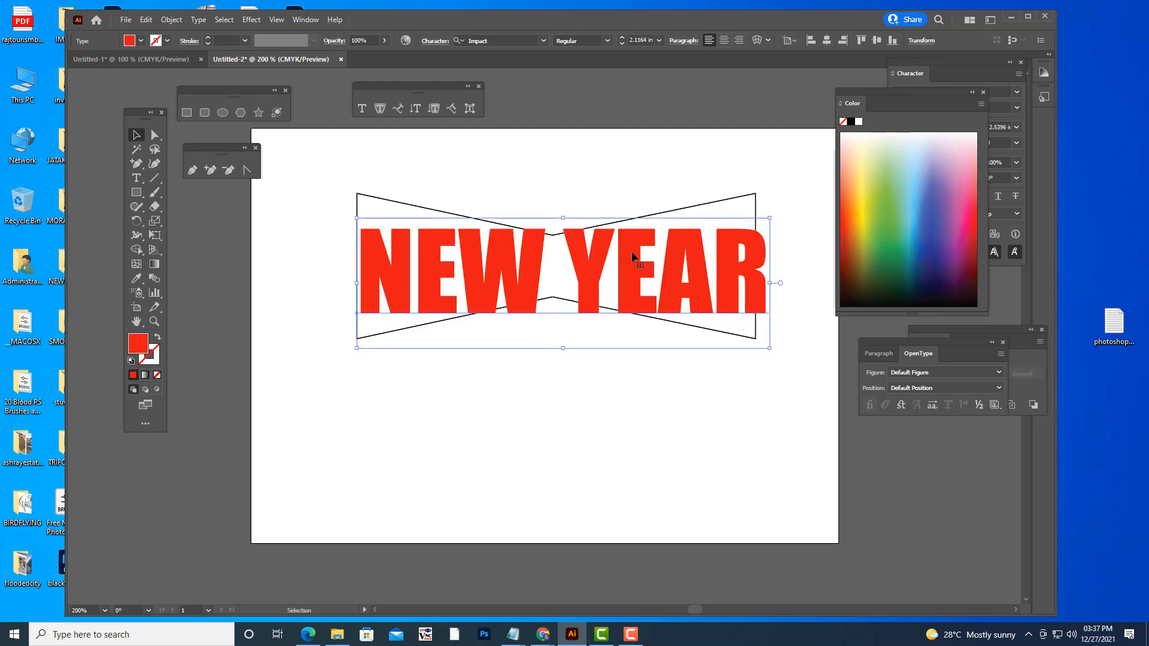
pyautogui.moveTo(630, 252); pyautogui.dragTo(631, 246)
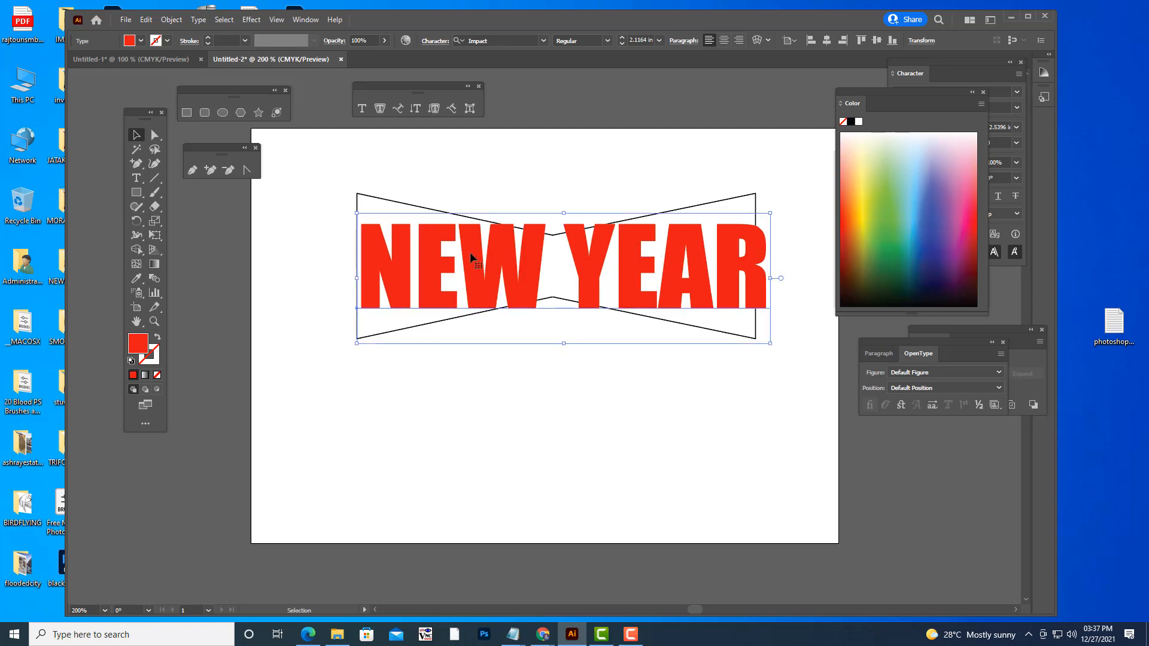
pyautogui.moveTo(439, 258); pyautogui.dragTo(432, 260)
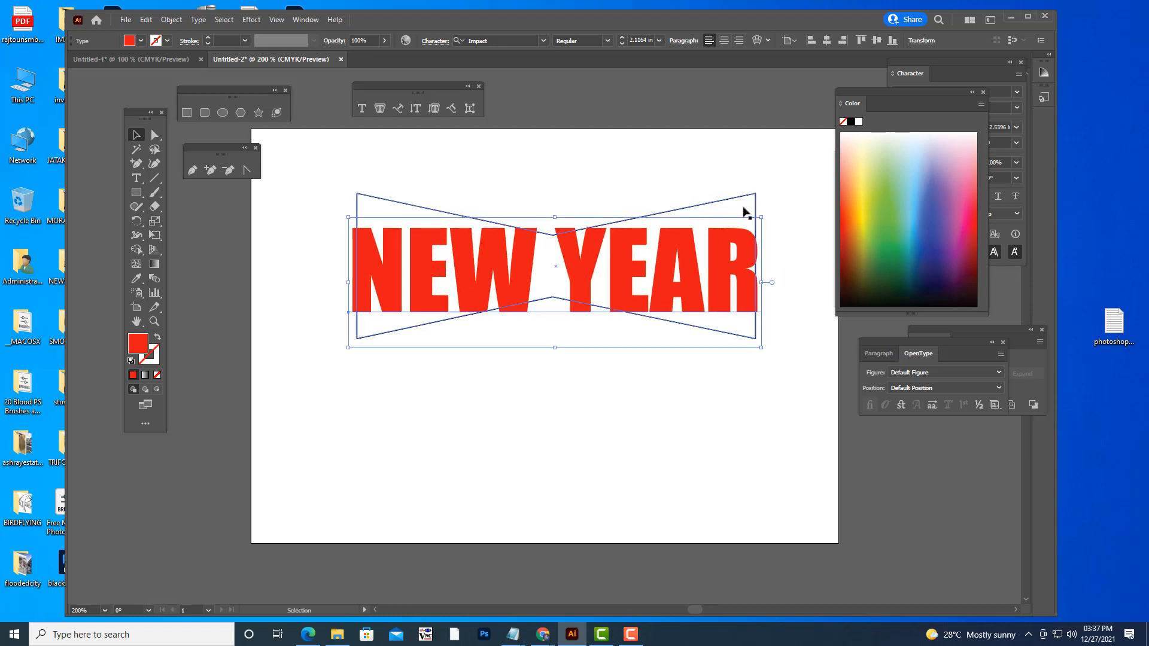
pyautogui.moveTo(762, 215); pyautogui.dragTo(767, 211)
pyautogui.click(802, 206)
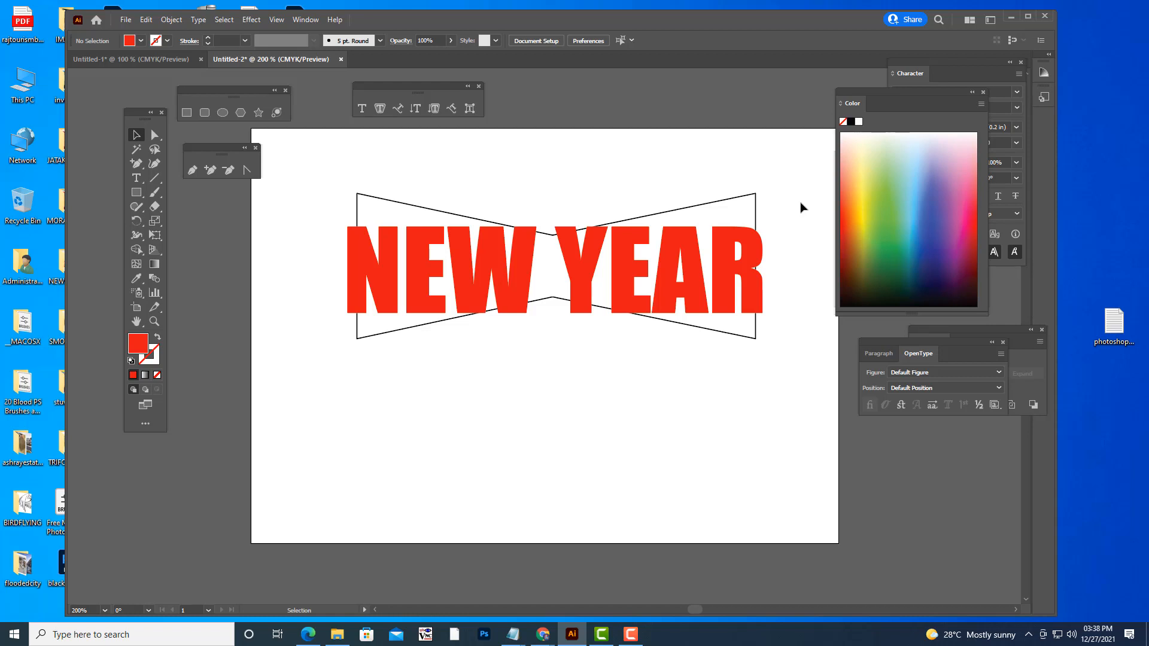
# - Bring the bow-tie shape to the front of the NEW YEAR text and set its fill to none
pyautogui.click(758, 199)
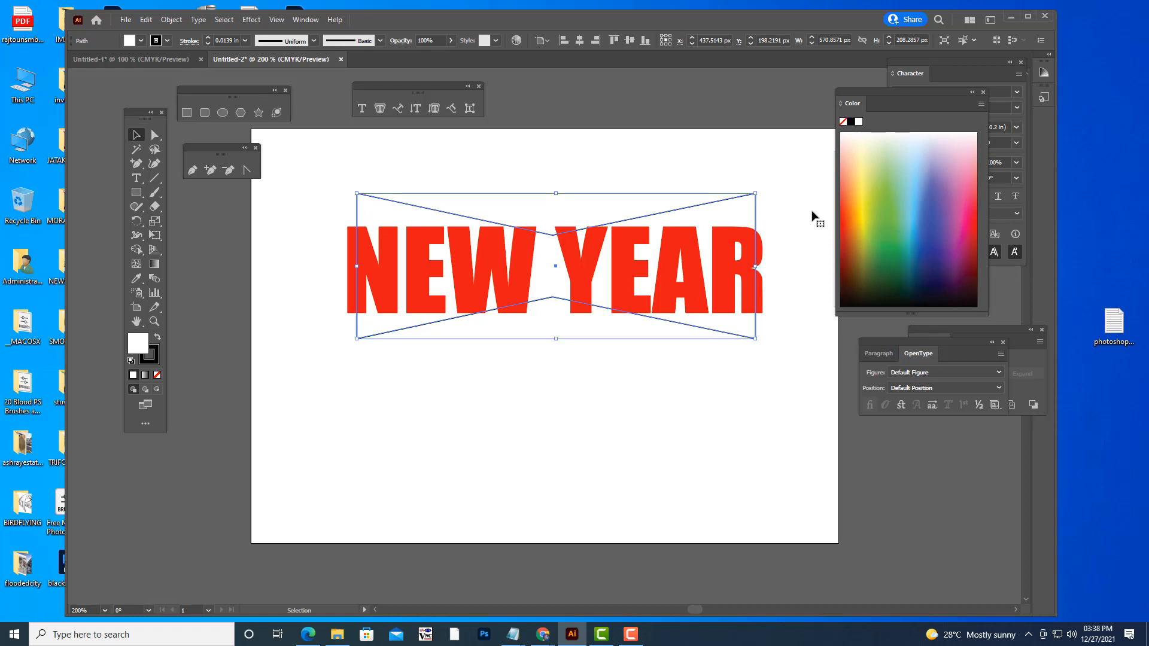
pyautogui.rightClick(755, 208)
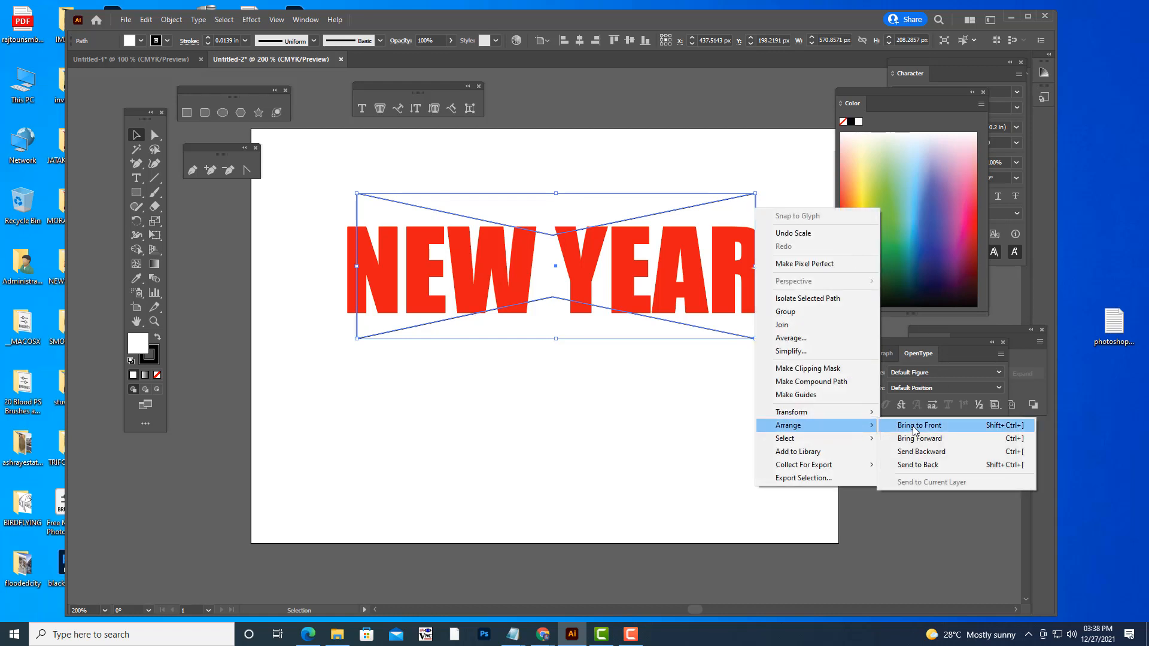
pyautogui.click(914, 427)
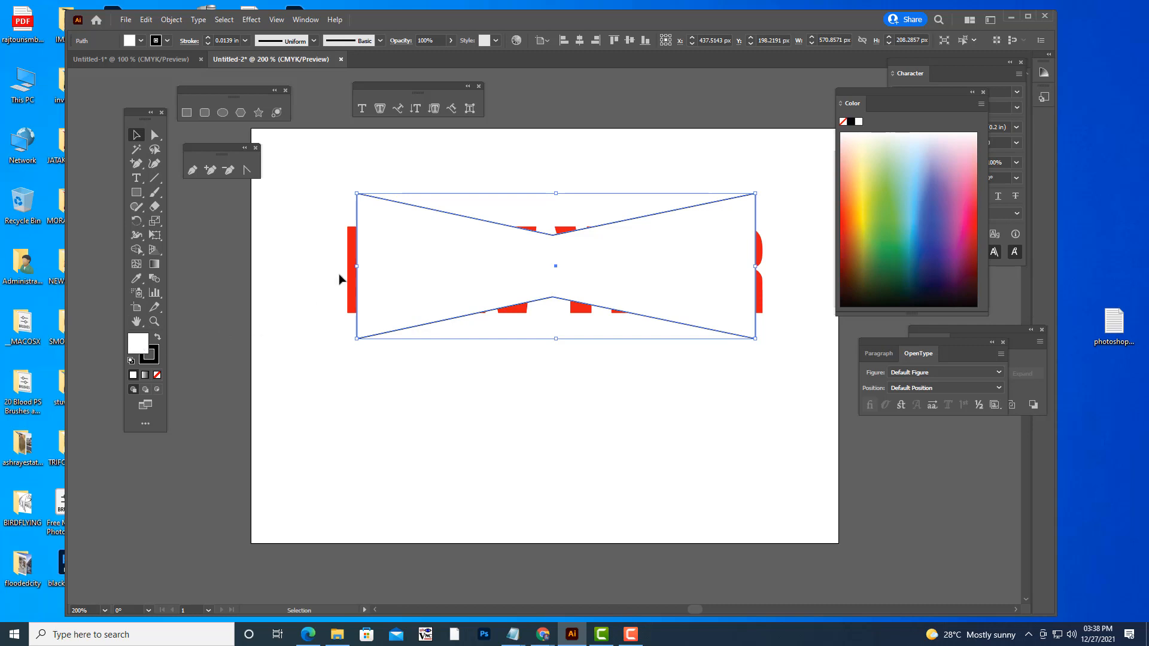
pyautogui.click(157, 375)
pyautogui.click(633, 424)
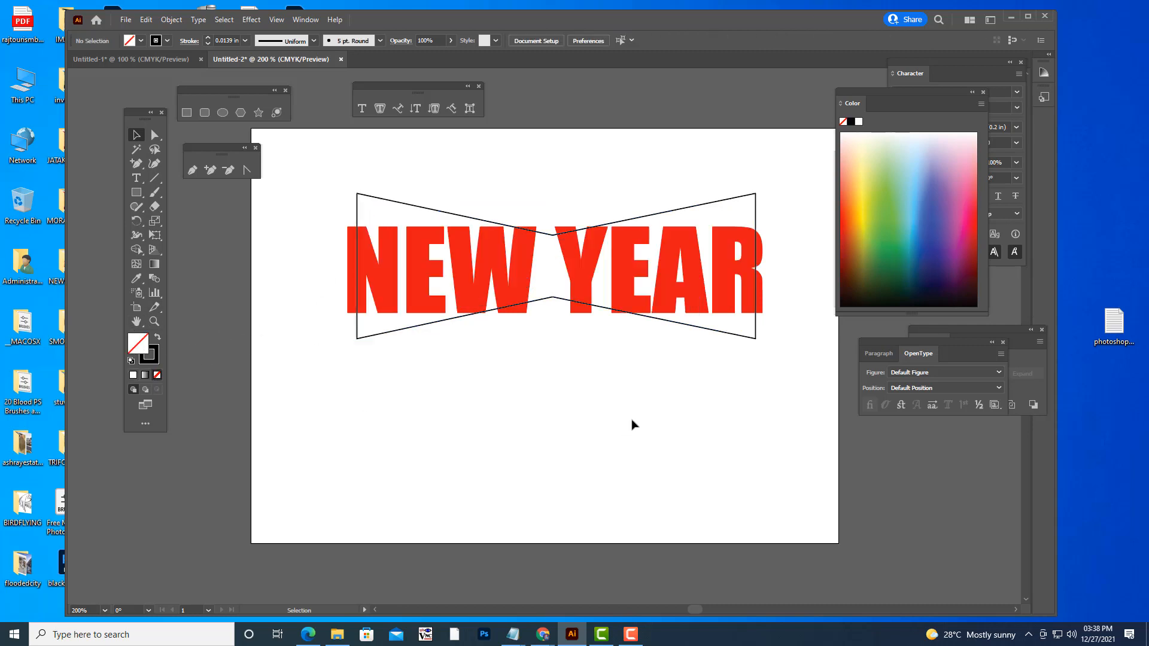
# - Envelope-distort the NEW YEAR text using the bow-tie shape as the top object, and move the warped text slightly up
pyautogui.click(755, 203)
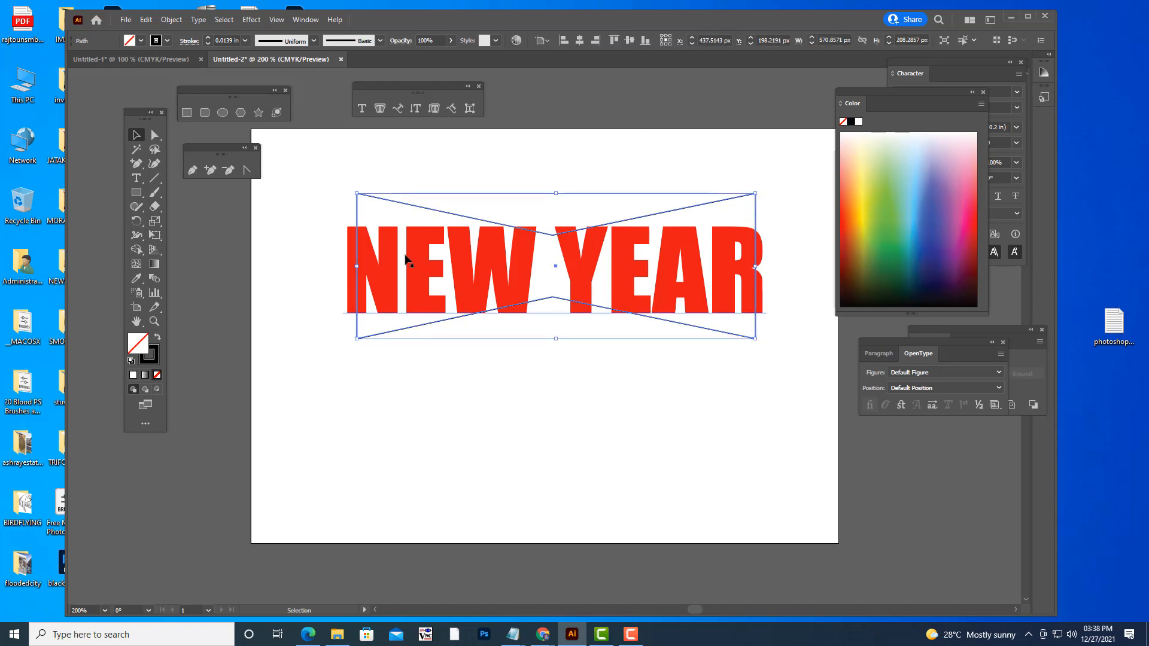
pyautogui.click(518, 357)
pyautogui.click(425, 207)
pyautogui.keyDown('shift'); pyautogui.click(423, 245); pyautogui.keyUp('shift')
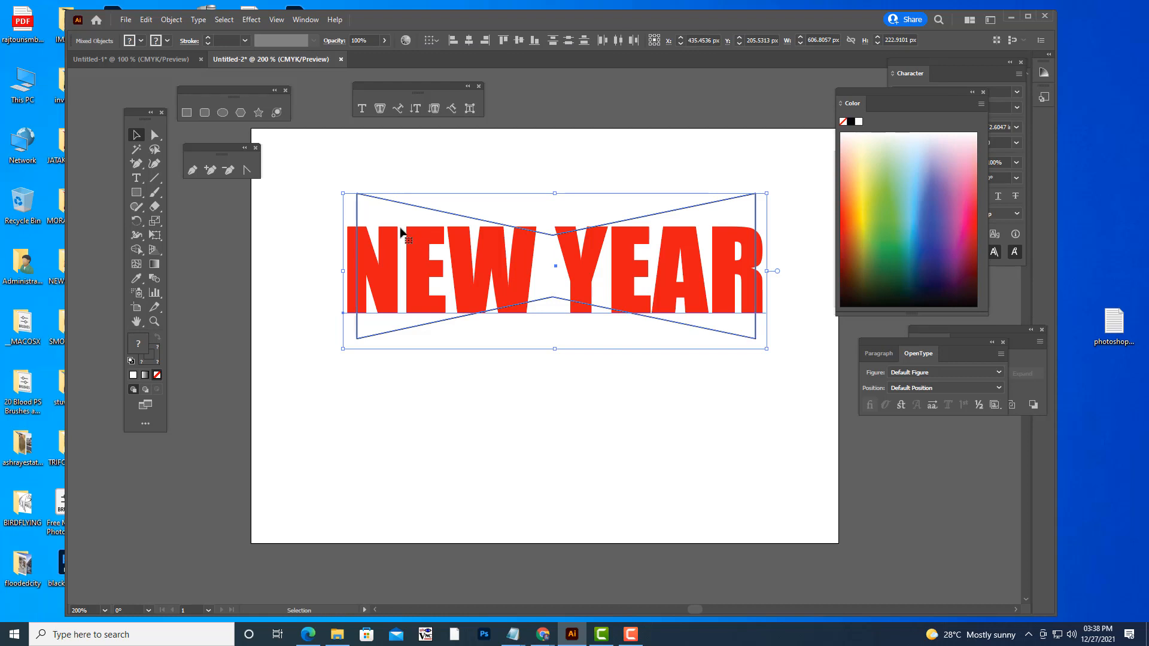
pyautogui.click(172, 21)
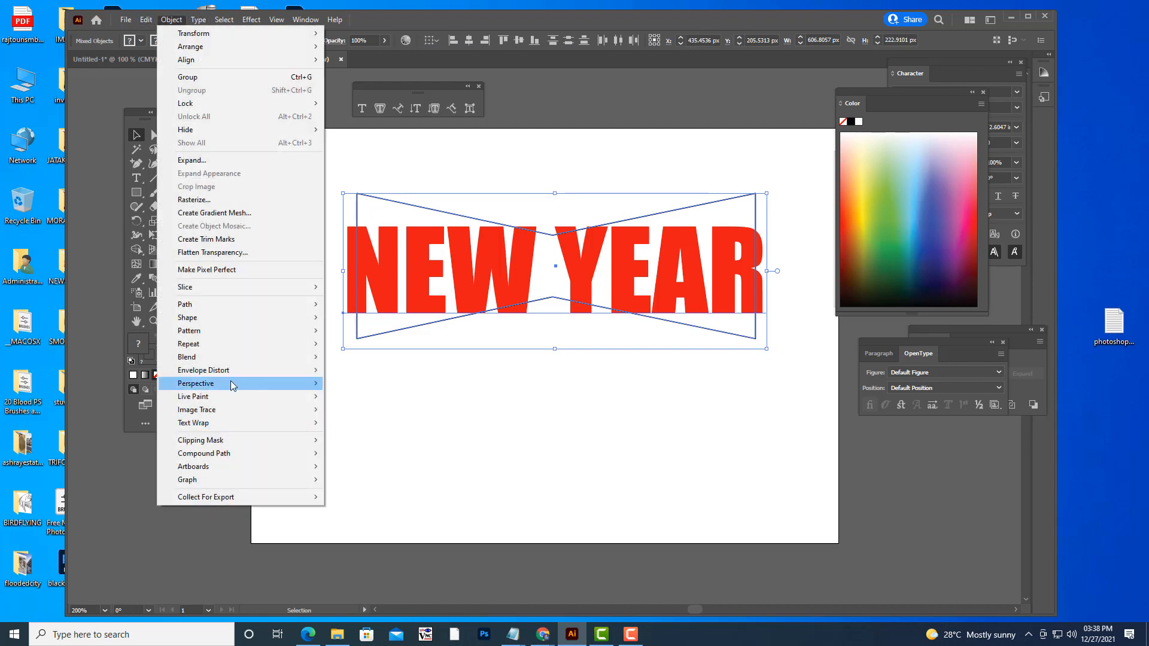
pyautogui.moveTo(235, 371)
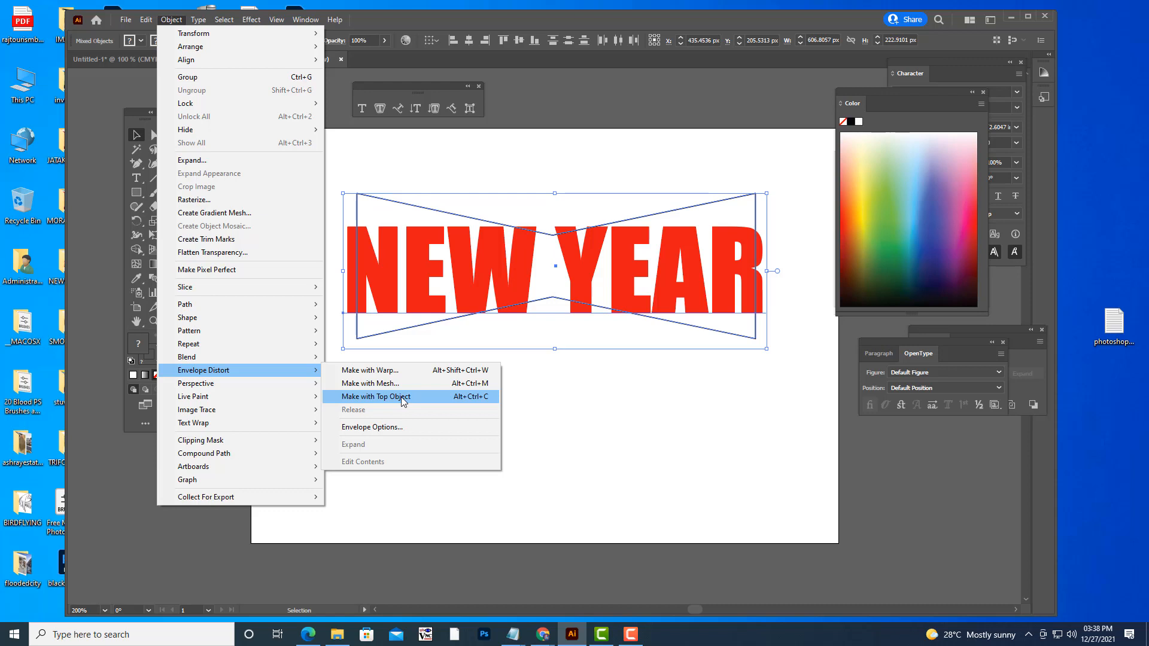
pyautogui.click(375, 397)
pyautogui.click(1011, 546)
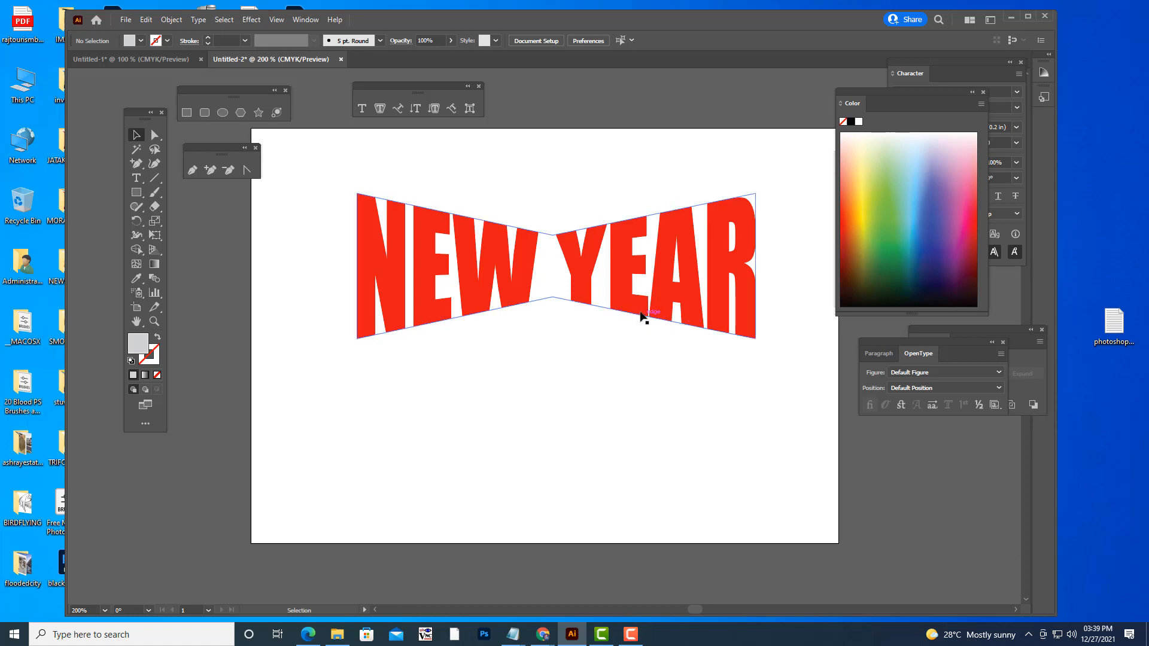
pyautogui.moveTo(641, 315); pyautogui.dragTo(674, 288)
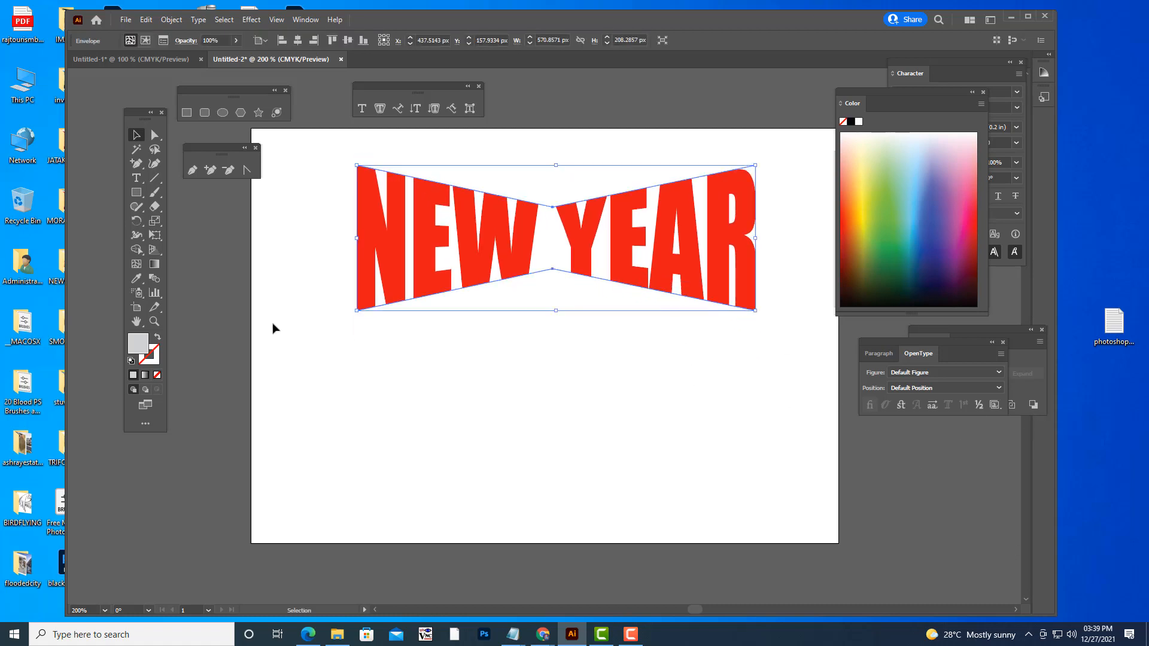
# - Draw a rectangle below the NEW YEAR text and enlarge it to about 559 by 184 px
pyautogui.click(137, 192)
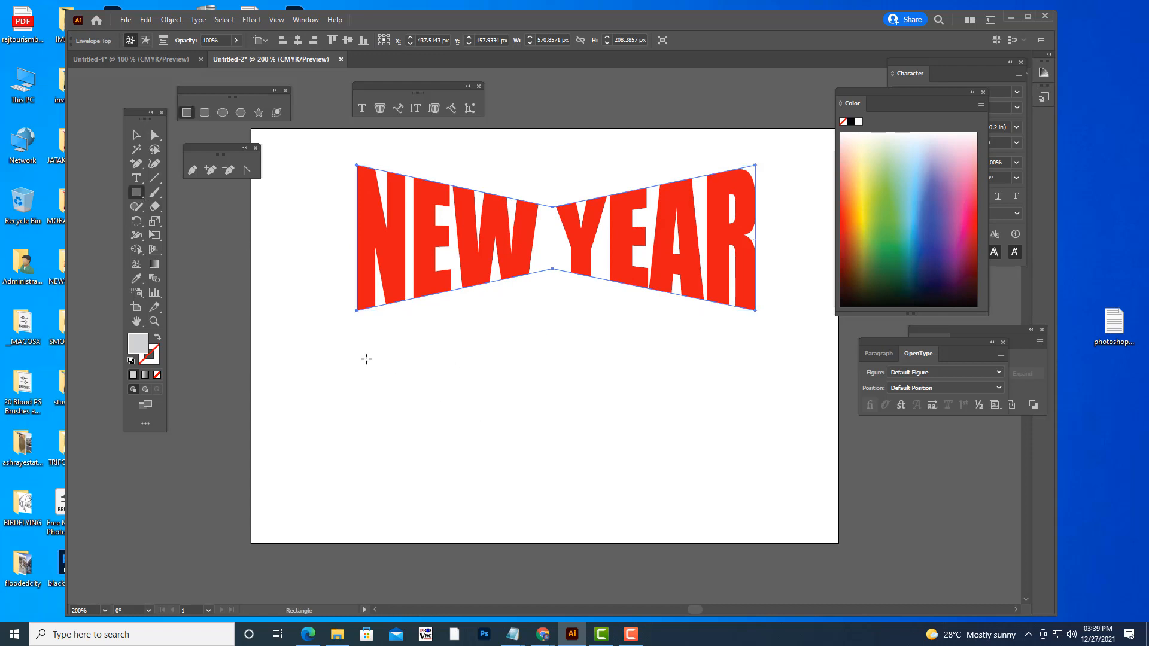
pyautogui.moveTo(362, 355); pyautogui.dragTo(740, 479)
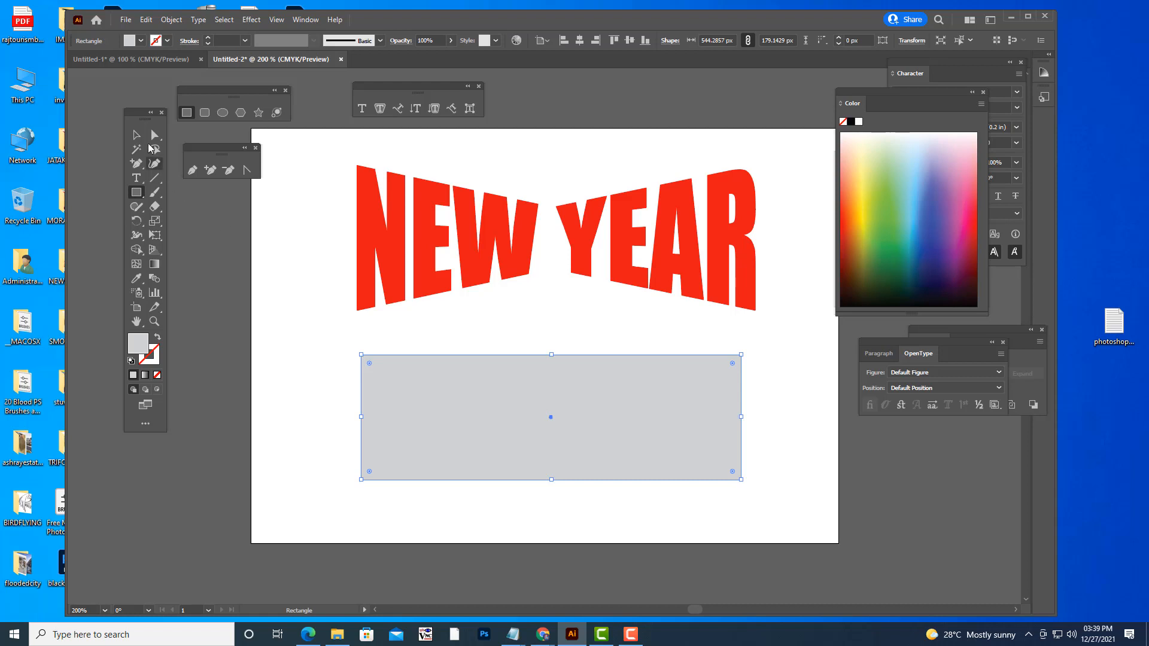
pyautogui.click(137, 137)
pyautogui.moveTo(662, 382); pyautogui.dragTo(656, 362)
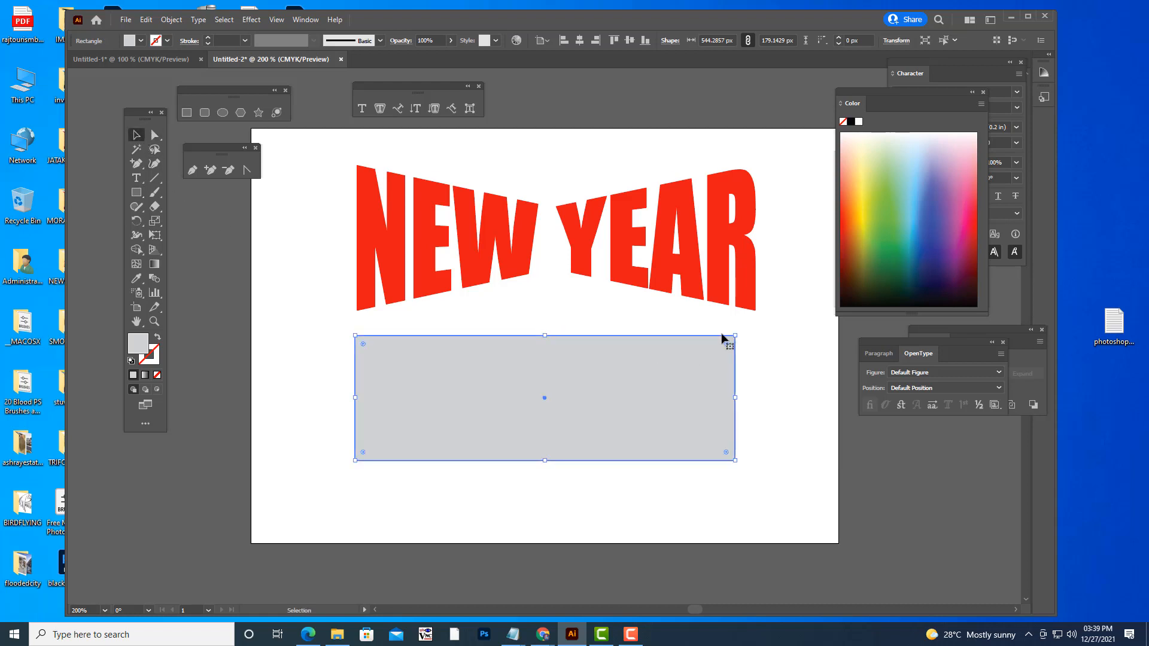
pyautogui.moveTo(735, 335); pyautogui.dragTo(740, 333)
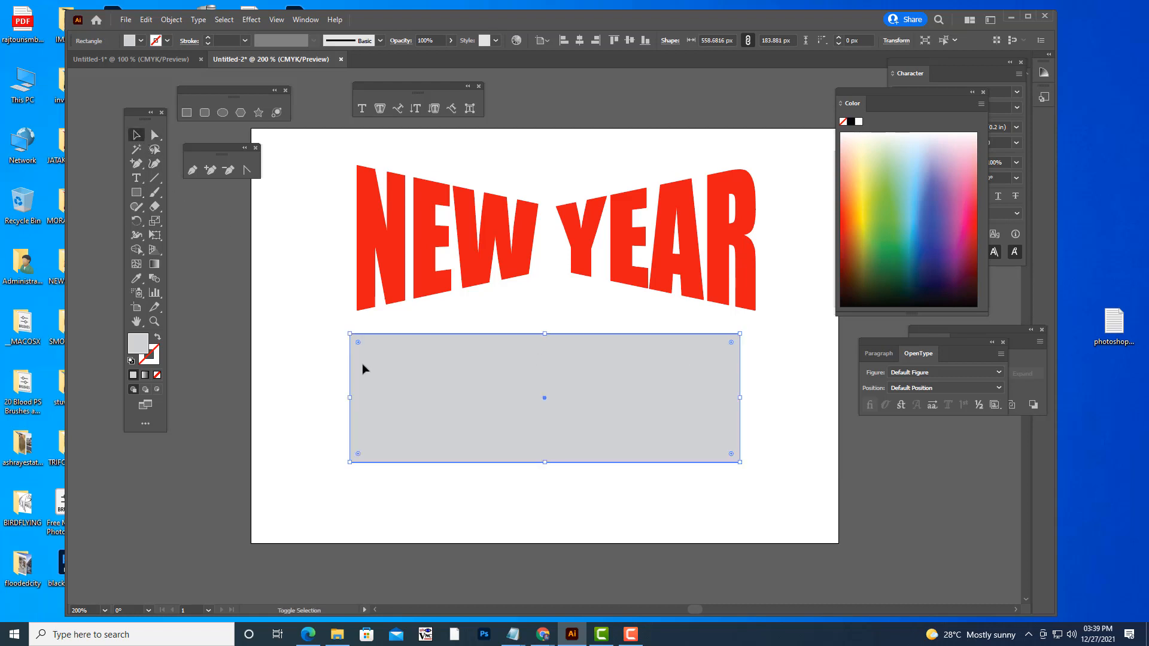
# - Give the rectangle a near-black 0A0003 stroke and set its fill to none
pyautogui.click(155, 363)
pyautogui.doubleClick(155, 365)
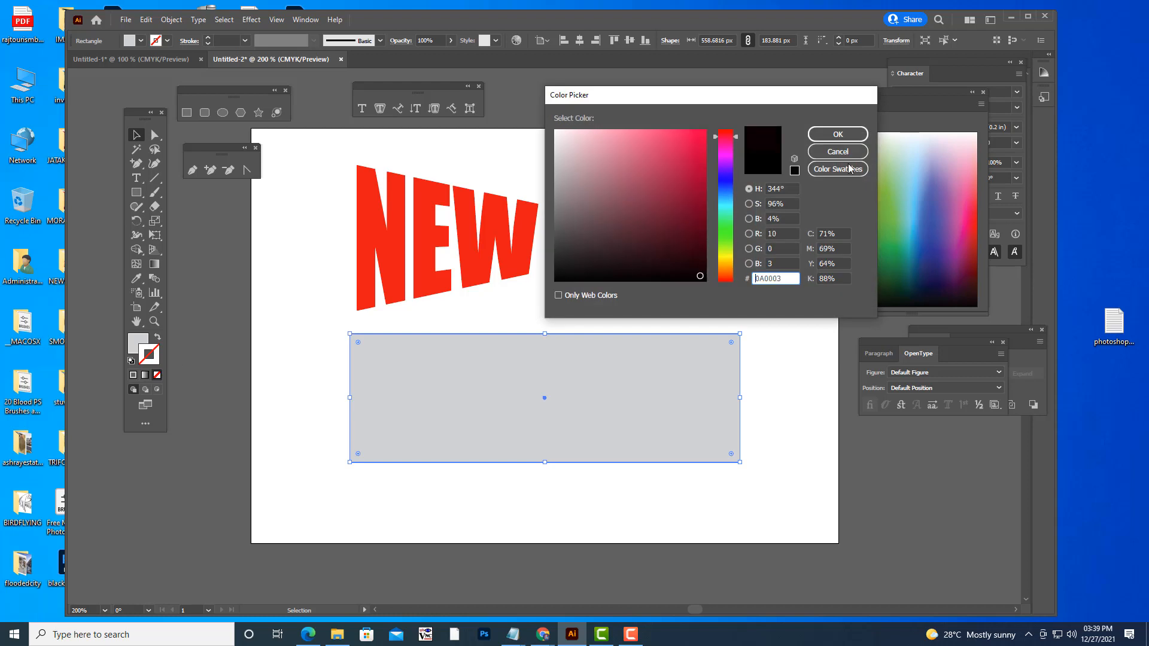
pyautogui.click(837, 134)
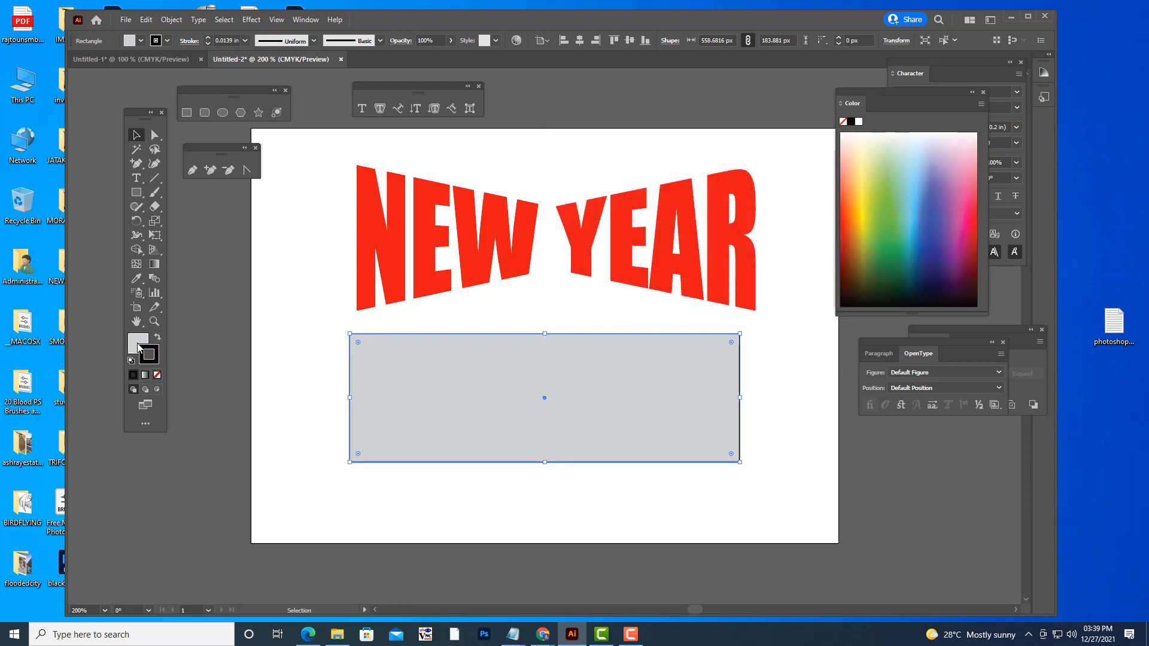
pyautogui.click(146, 343)
pyautogui.click(157, 375)
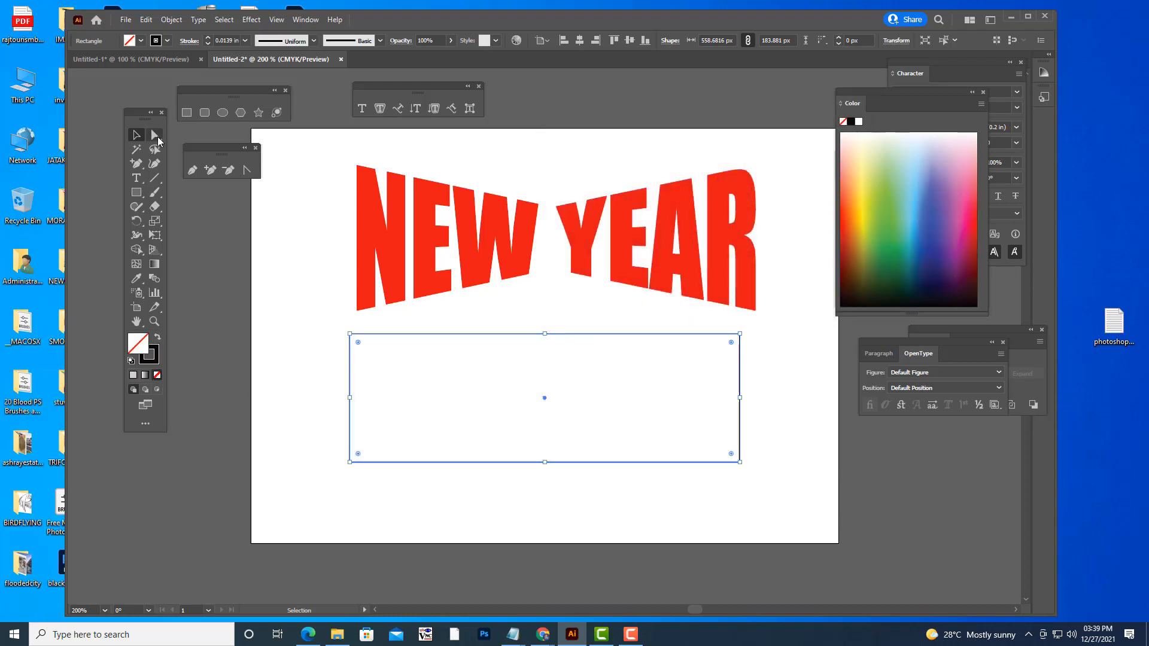
# - Add anchor points at the middle of the rectangle's upper and lower edges and pull both points outward into peaks
pyautogui.click(210, 169)
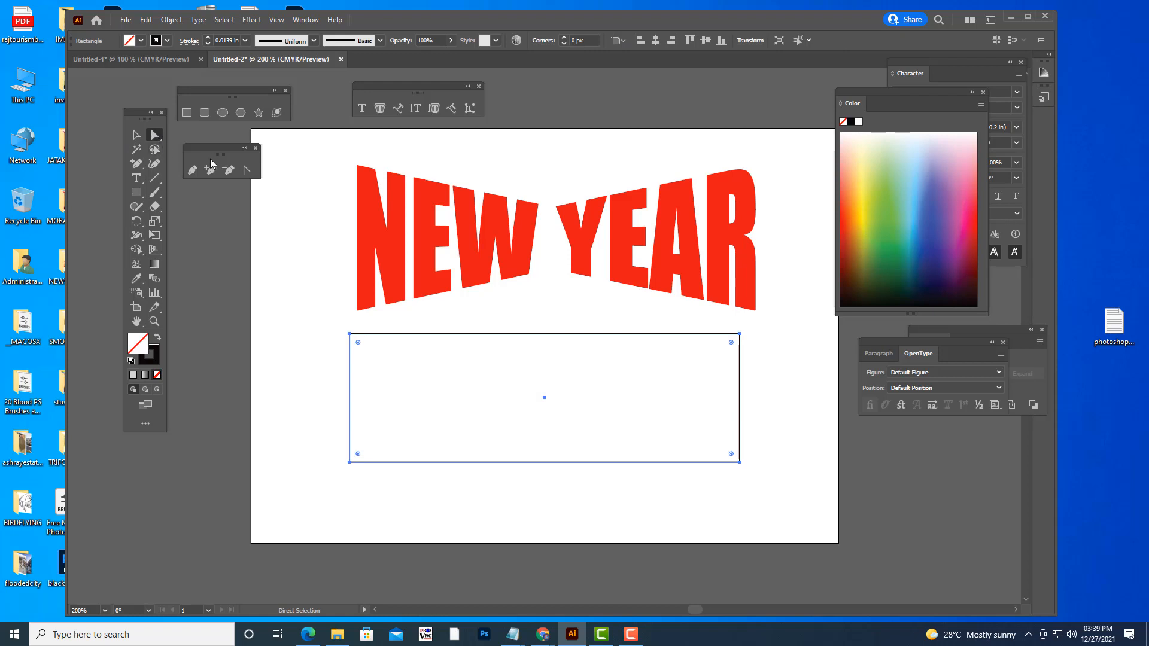
pyautogui.click(550, 333)
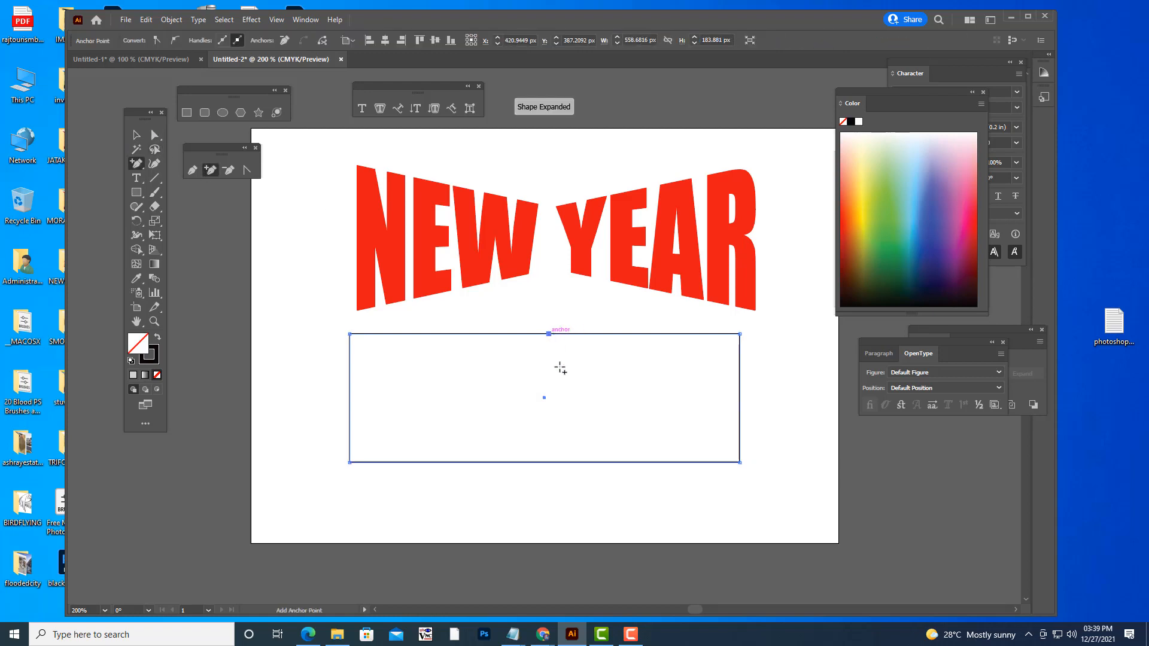
pyautogui.click(542, 462)
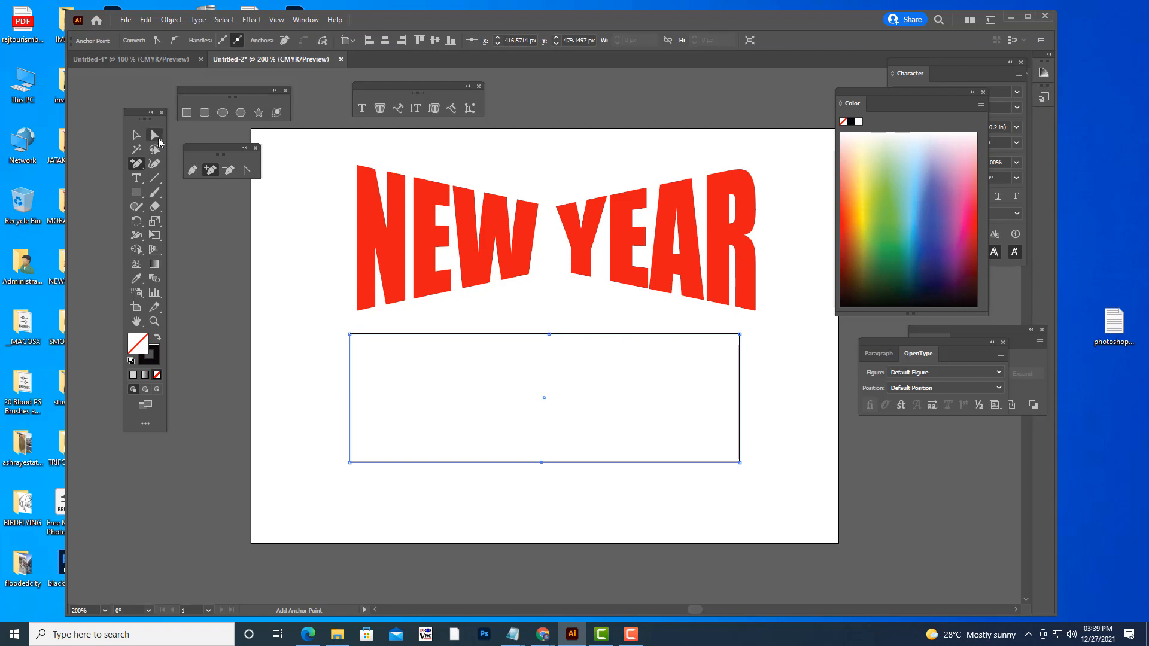
pyautogui.click(155, 135)
pyautogui.moveTo(550, 333); pyautogui.dragTo(548, 310)
pyautogui.moveTo(541, 463); pyautogui.dragTo(544, 496)
# - Move the four corner points of the shape inward vertically to form a roughly symmetrical hexagon with short vertical sides
pyautogui.moveTo(349, 334); pyautogui.dragTo(350, 349)
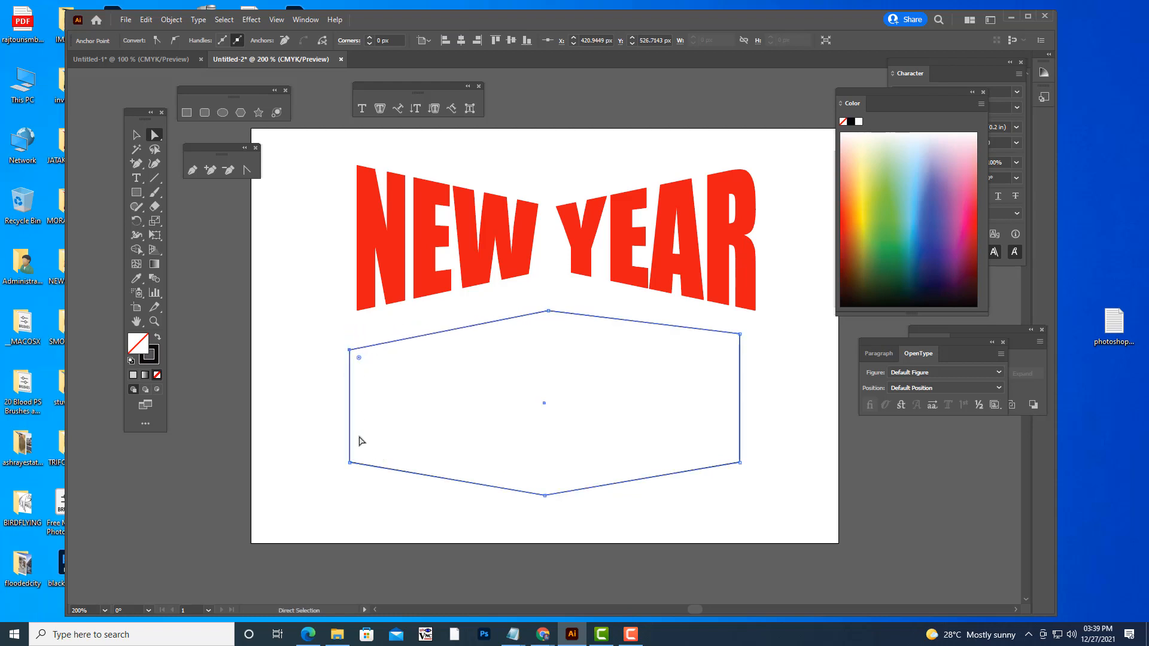
pyautogui.moveTo(349, 463); pyautogui.dragTo(349, 448)
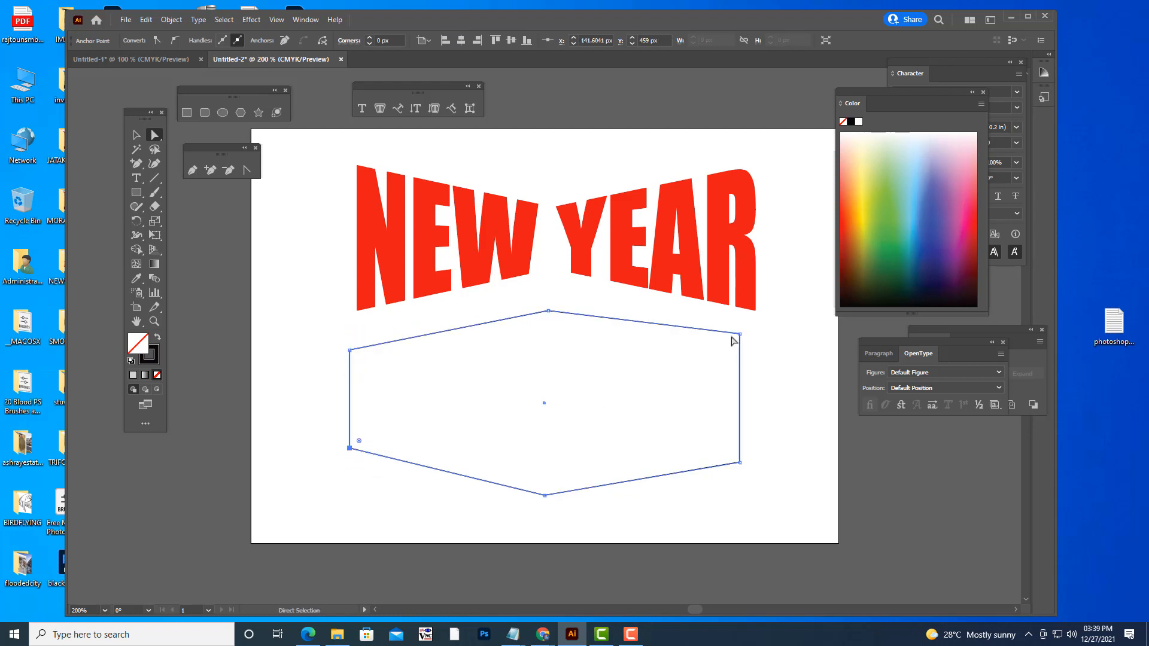
pyautogui.moveTo(741, 351); pyautogui.dragTo(741, 357)
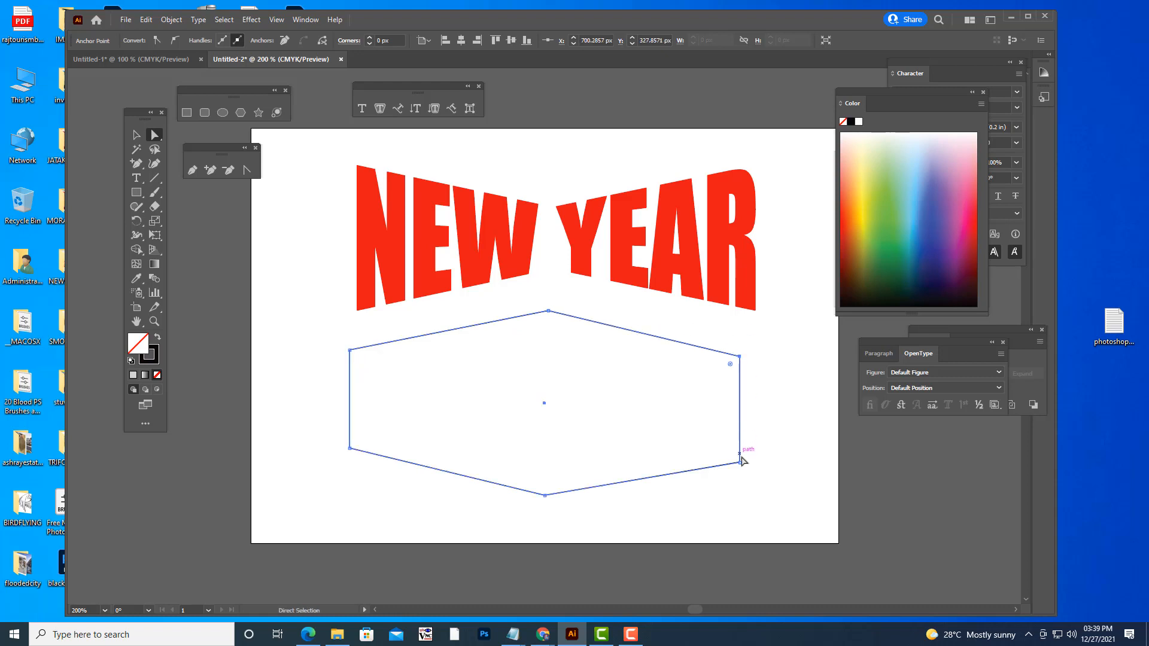
pyautogui.moveTo(740, 463); pyautogui.dragTo(740, 443)
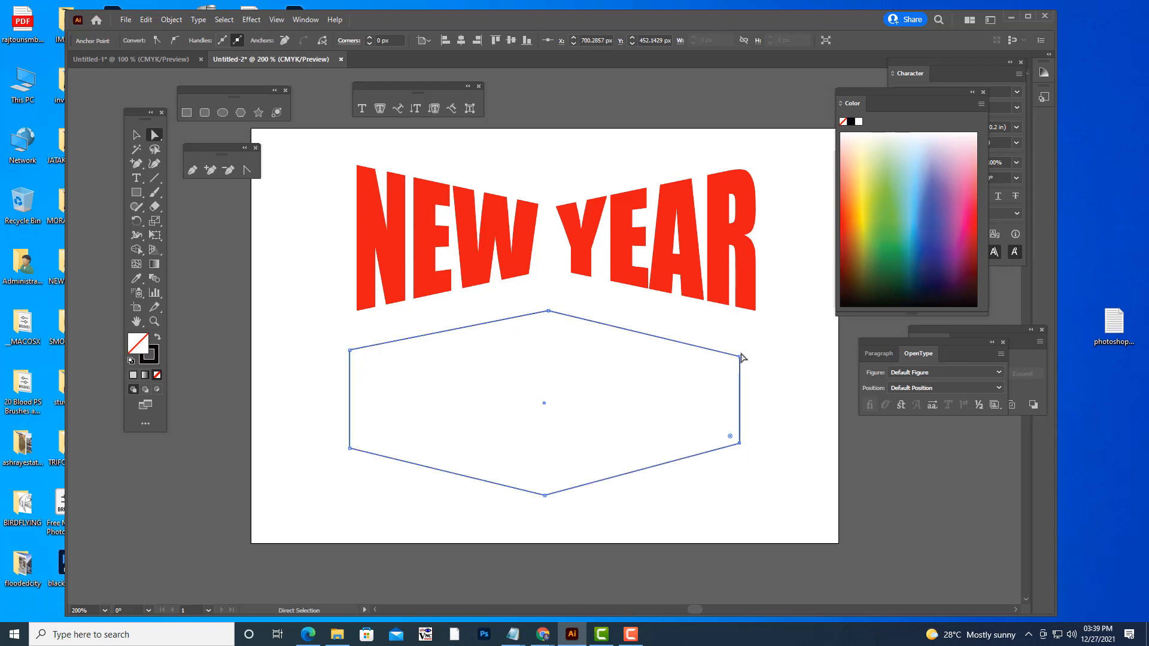
pyautogui.moveTo(741, 357); pyautogui.dragTo(740, 354)
pyautogui.click(852, 362)
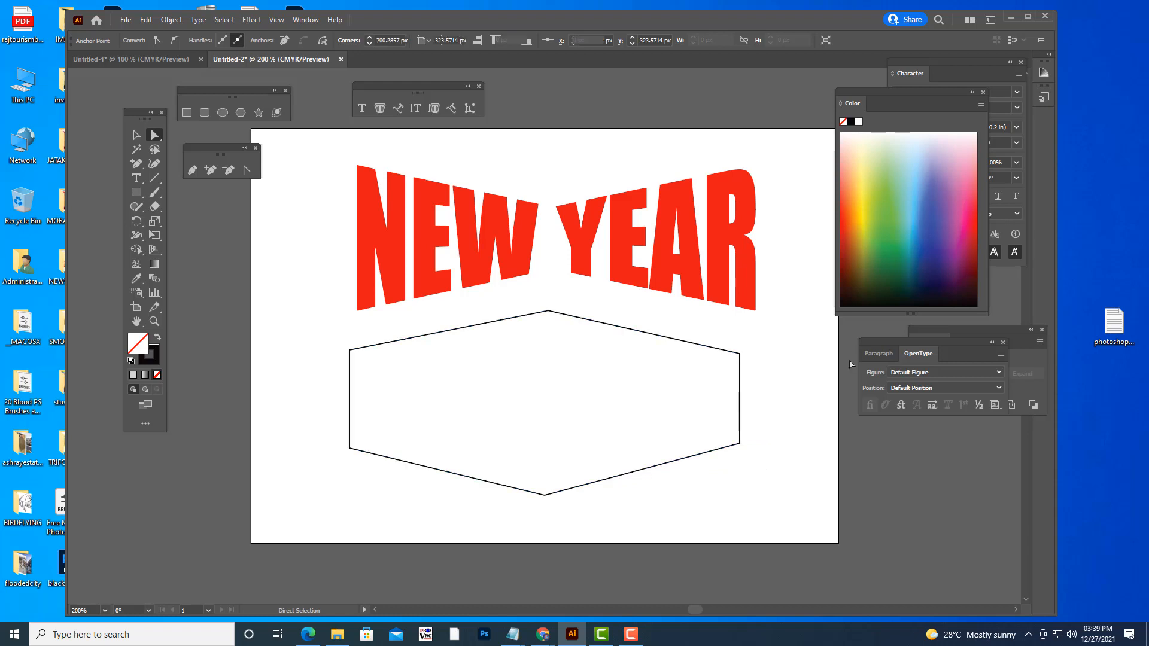
# - Move the hexagon slightly up so its upper peak sits in the notch beneath the NEW YEAR text
pyautogui.click(137, 134)
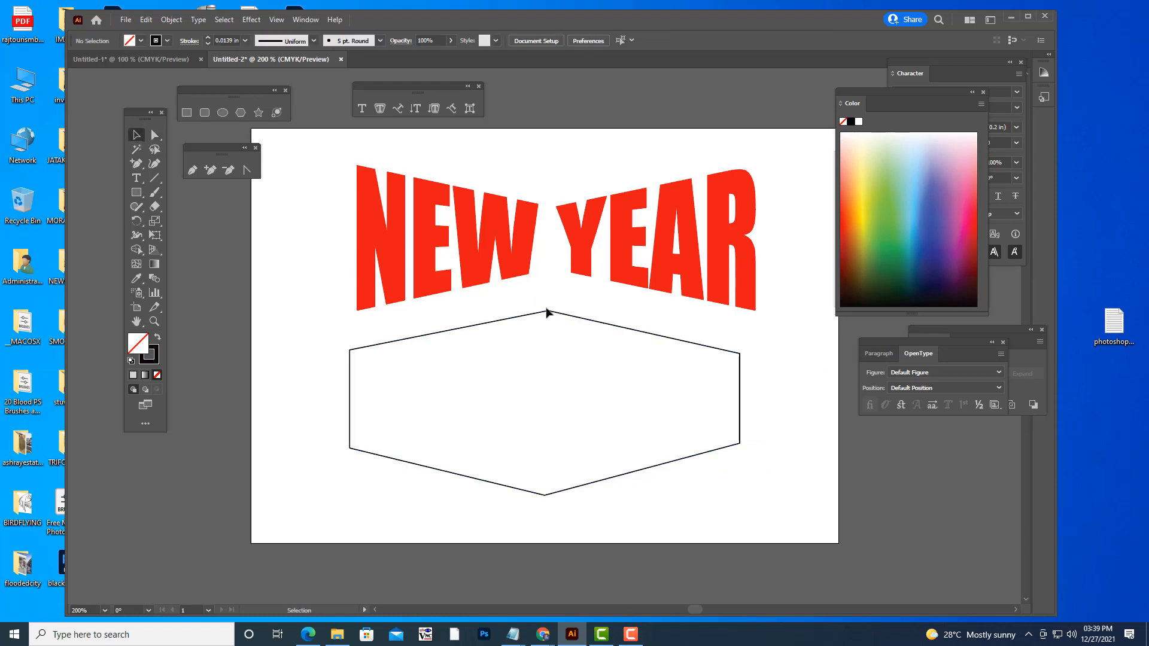
pyautogui.click(585, 320)
pyautogui.moveTo(586, 321)
pyautogui.mouseDown()
pyautogui.moveTo(598, 315)
pyautogui.moveTo(589, 308)
pyautogui.mouseUp()
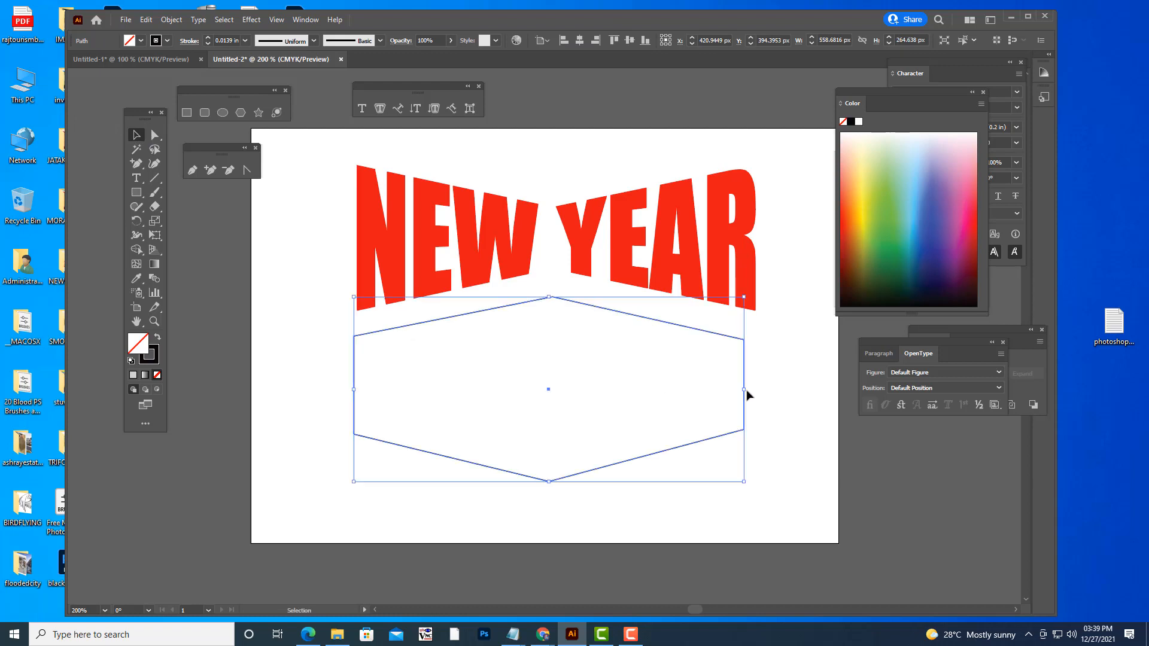
pyautogui.click(792, 348)
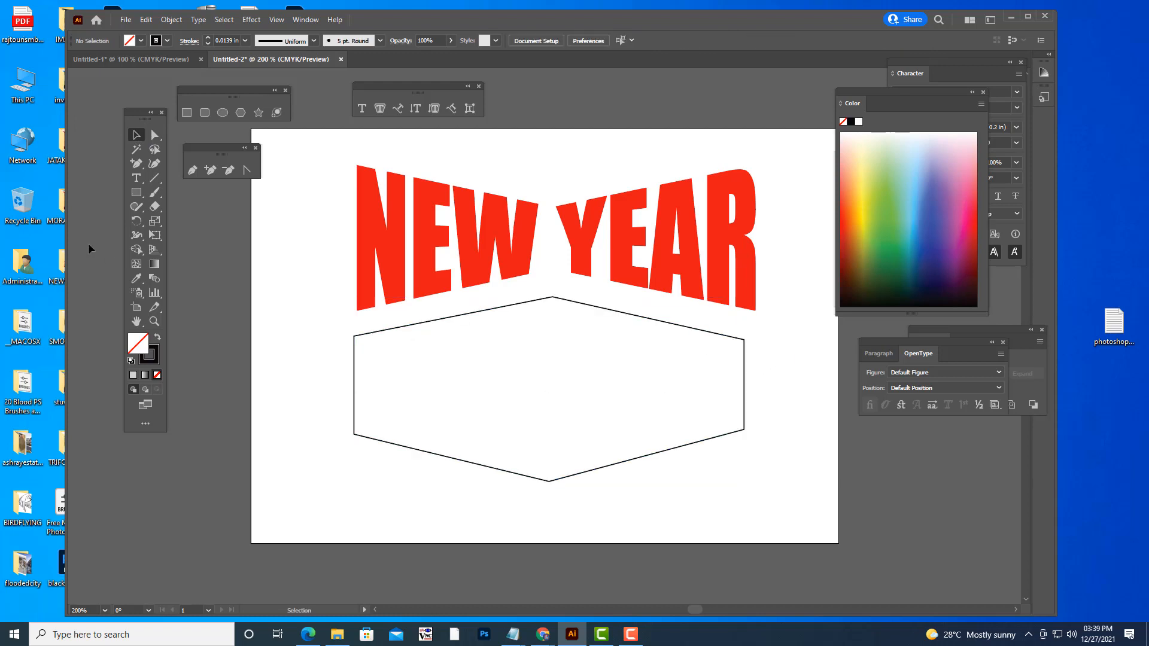
# - Add the text CARNIVAL inside the hexagon, scale it to about 2.25 in and position it slightly past both sides
pyautogui.click(136, 178)
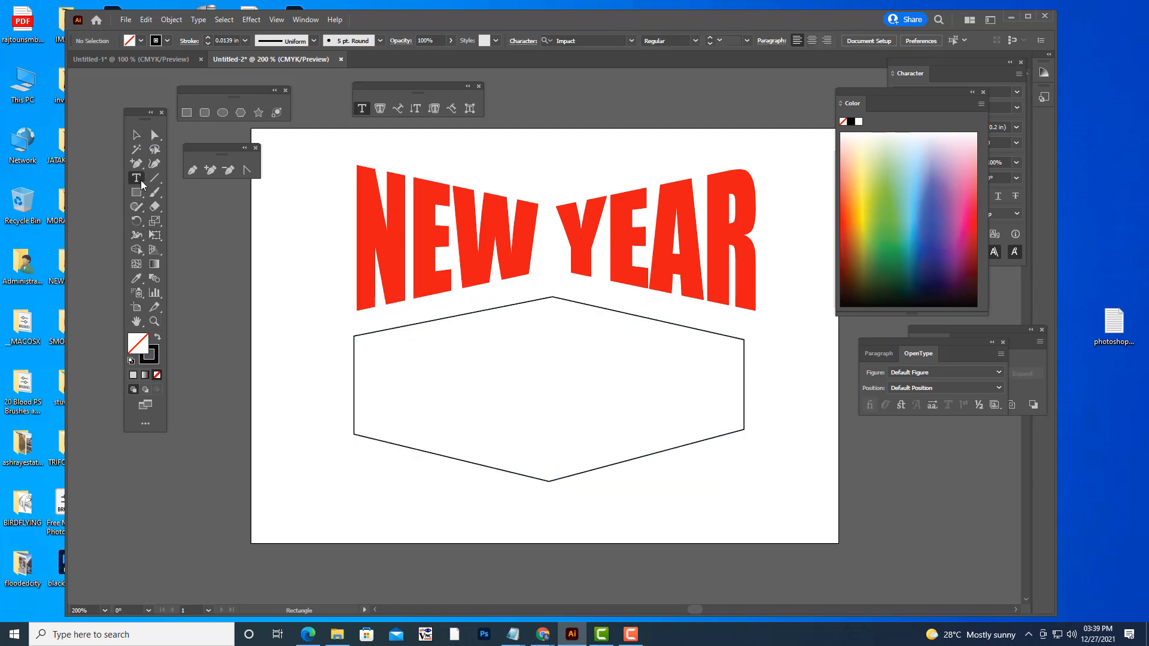
pyautogui.click(492, 420)
pyautogui.write('c')
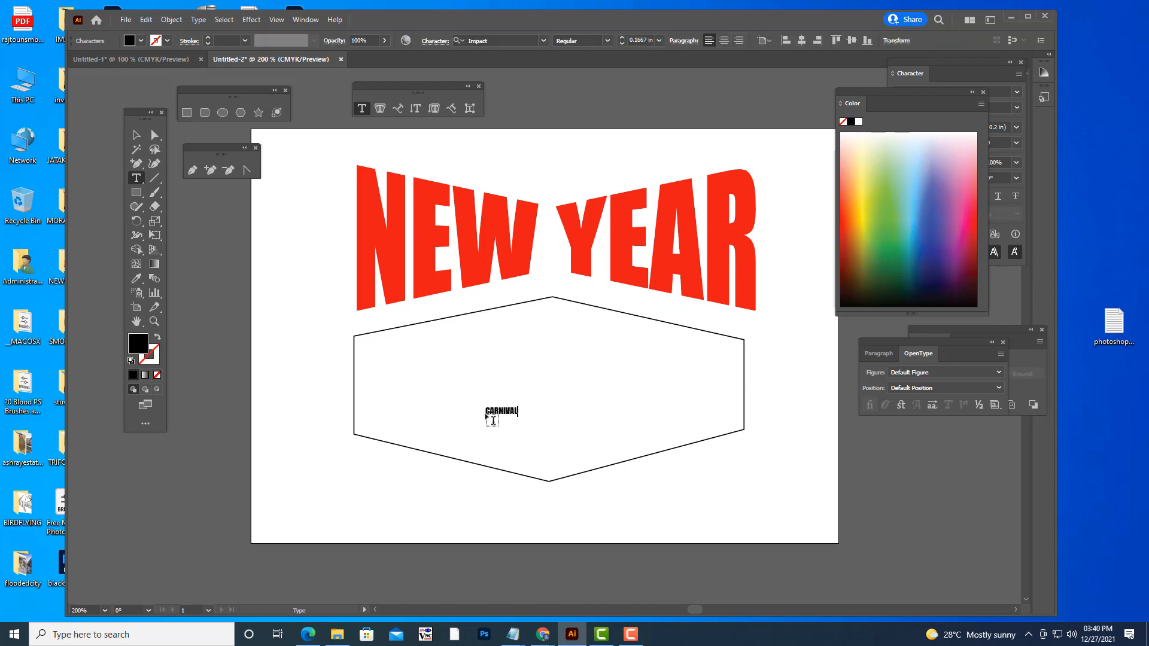
pyautogui.click(136, 135)
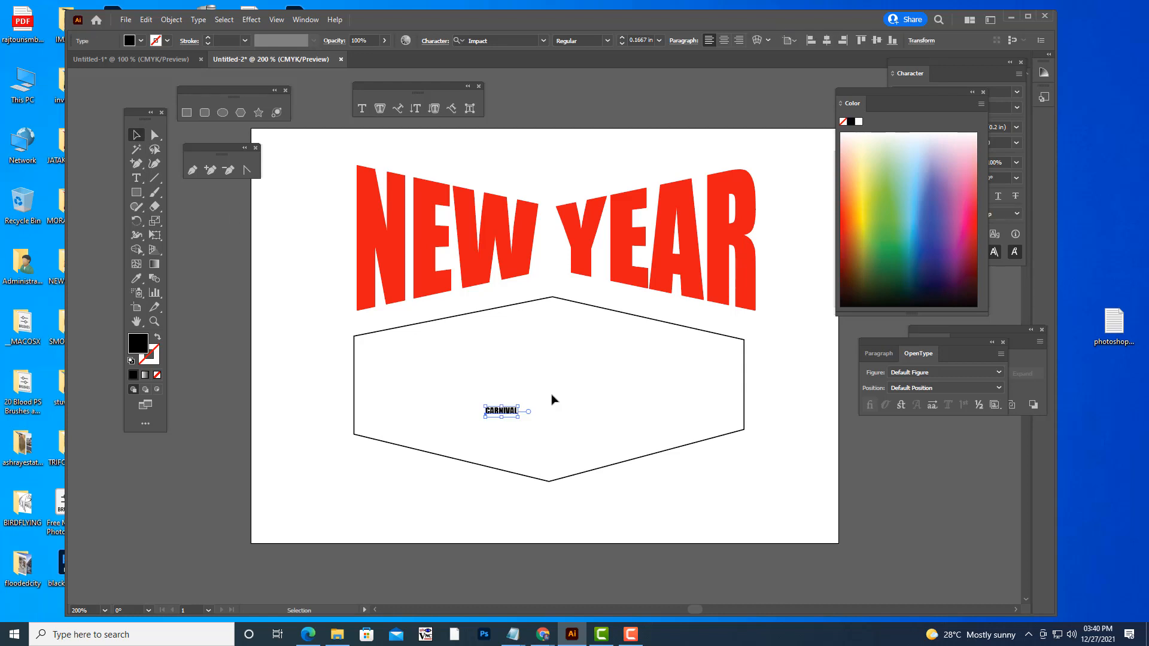
pyautogui.moveTo(519, 404); pyautogui.dragTo(742, 302)
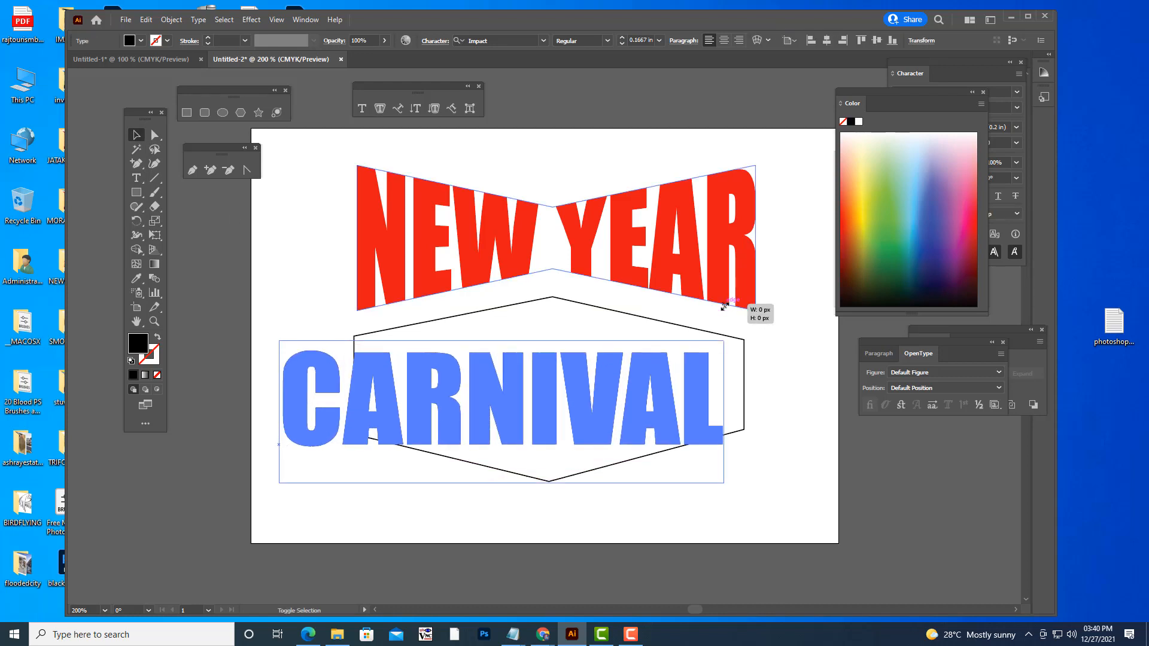
pyautogui.moveTo(650, 370); pyautogui.dragTo(689, 358)
pyautogui.moveTo(777, 329); pyautogui.dragTo(742, 371)
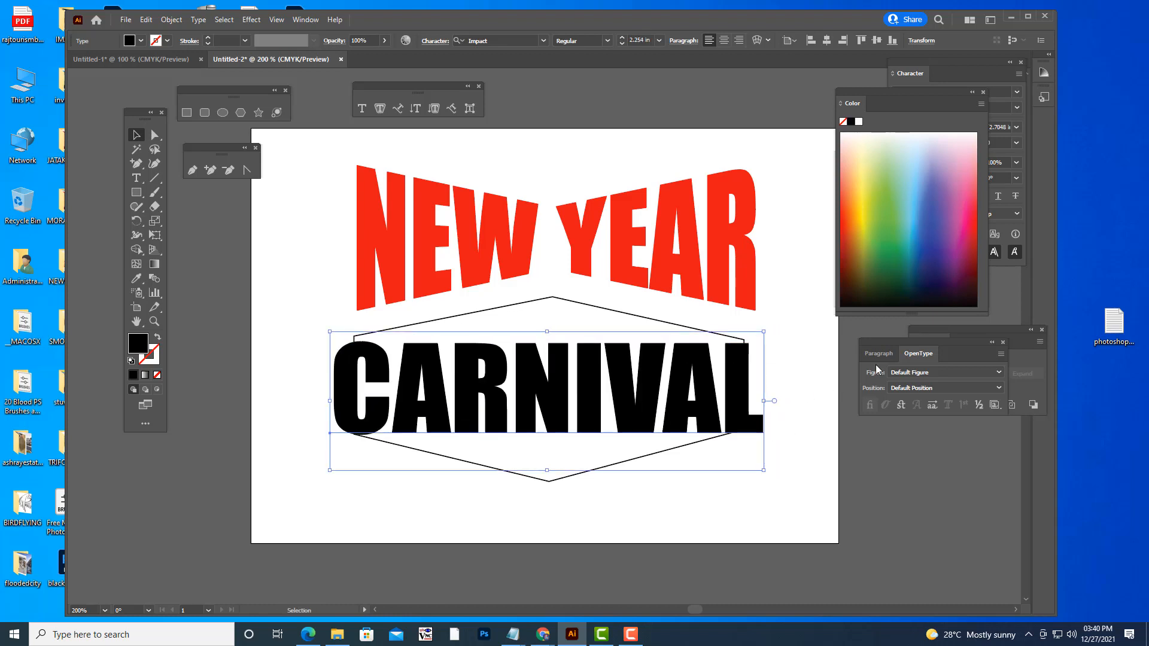
# - Try red as the fill of the CARNIVAL text, then fill it with blue from the color spectrum
pyautogui.click(844, 211)
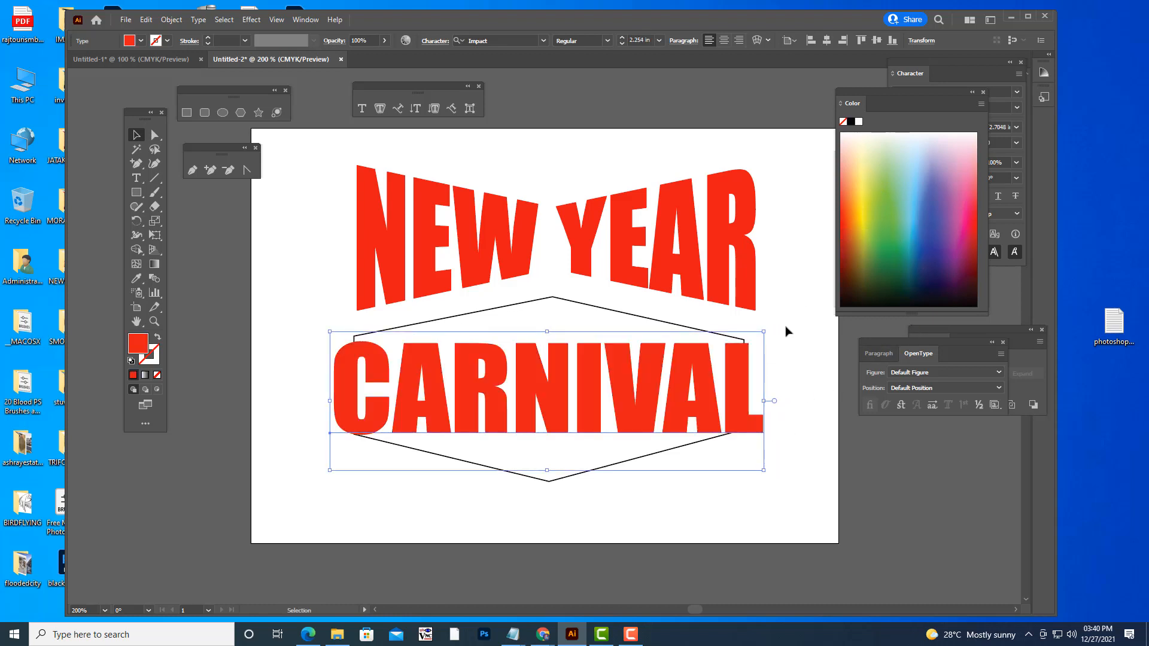
pyautogui.click(932, 220)
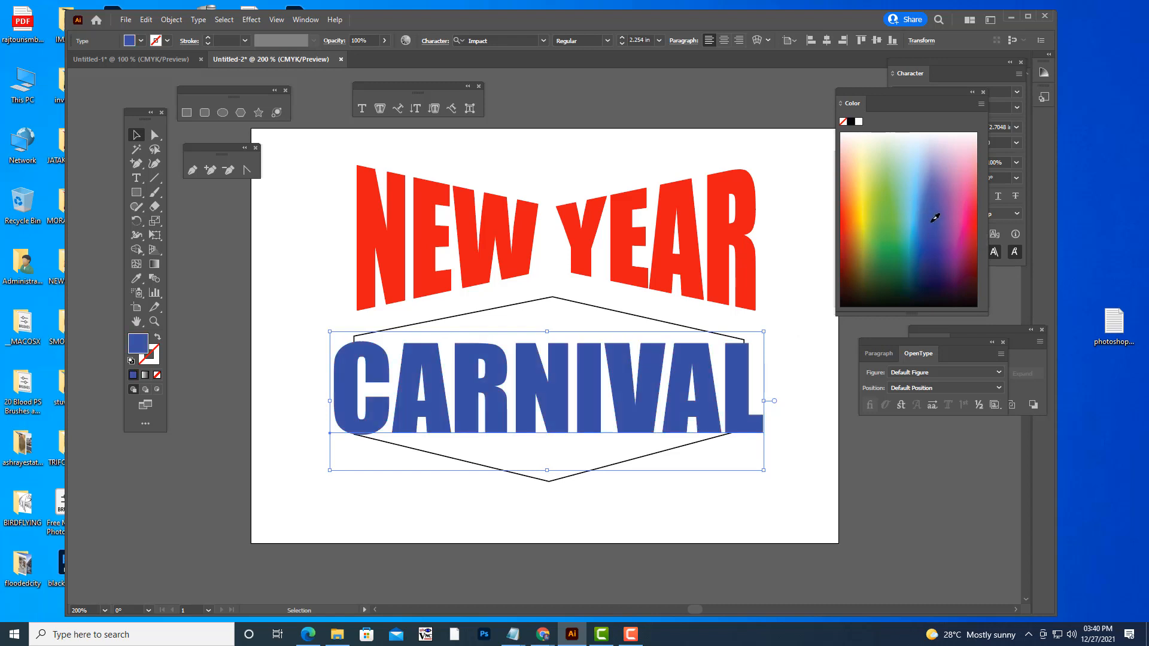
pyautogui.click(815, 297)
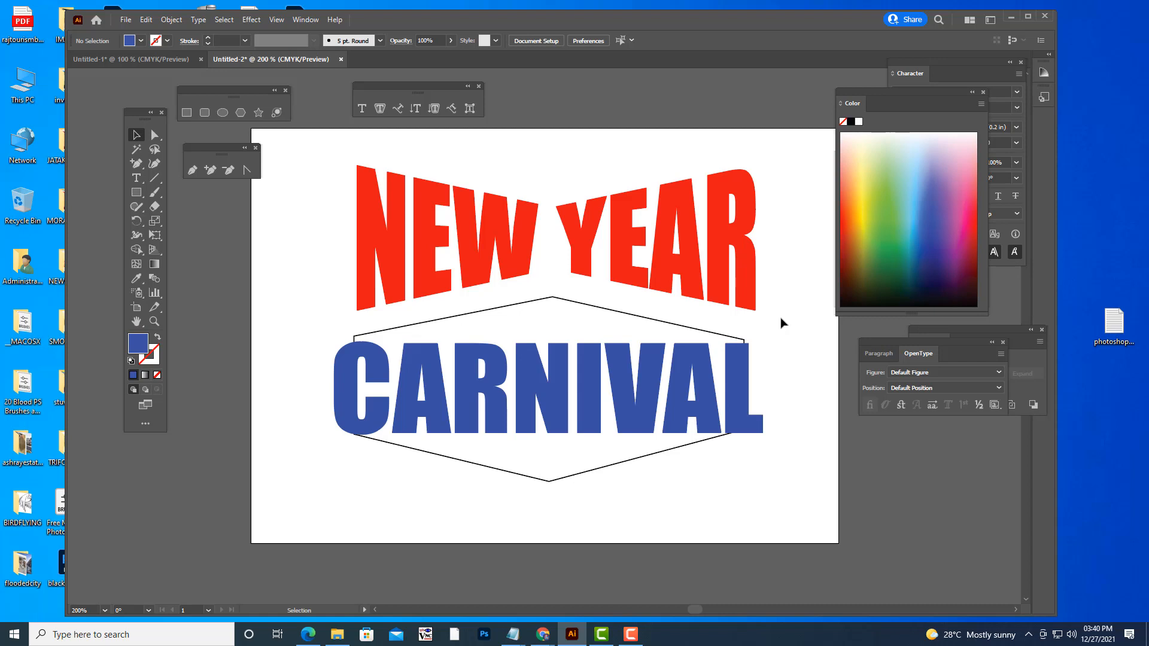
# - Bring the hexagon outline to the front of the CARNIVAL text
pyautogui.click(646, 318)
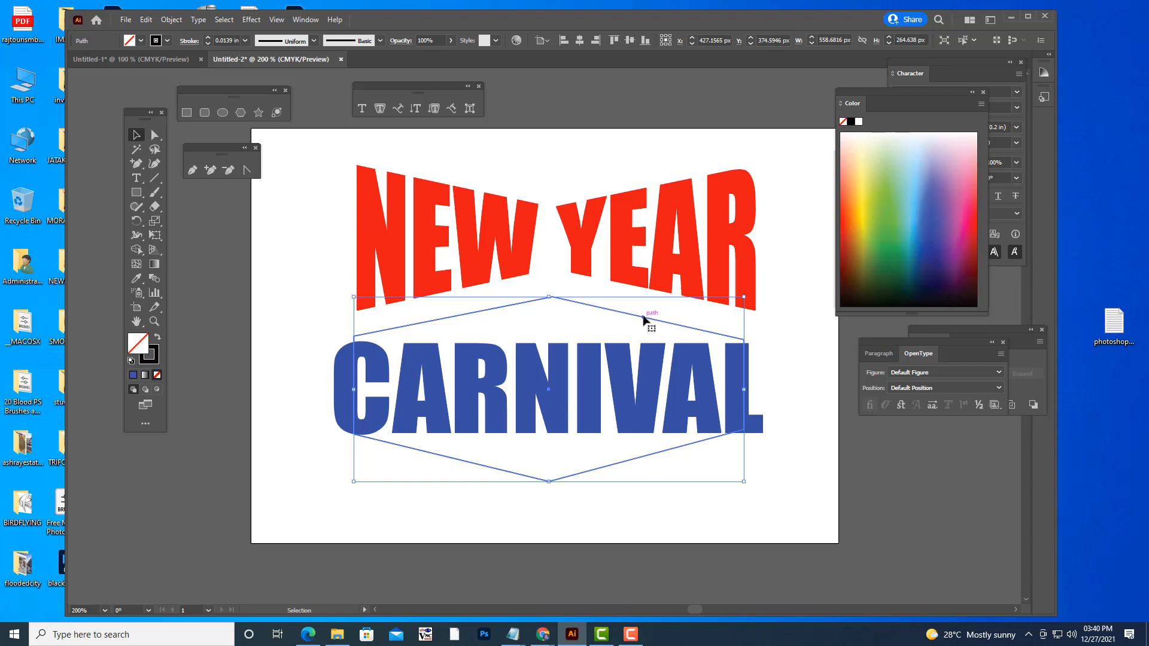
pyautogui.rightClick(643, 319)
pyautogui.moveTo(700, 533)
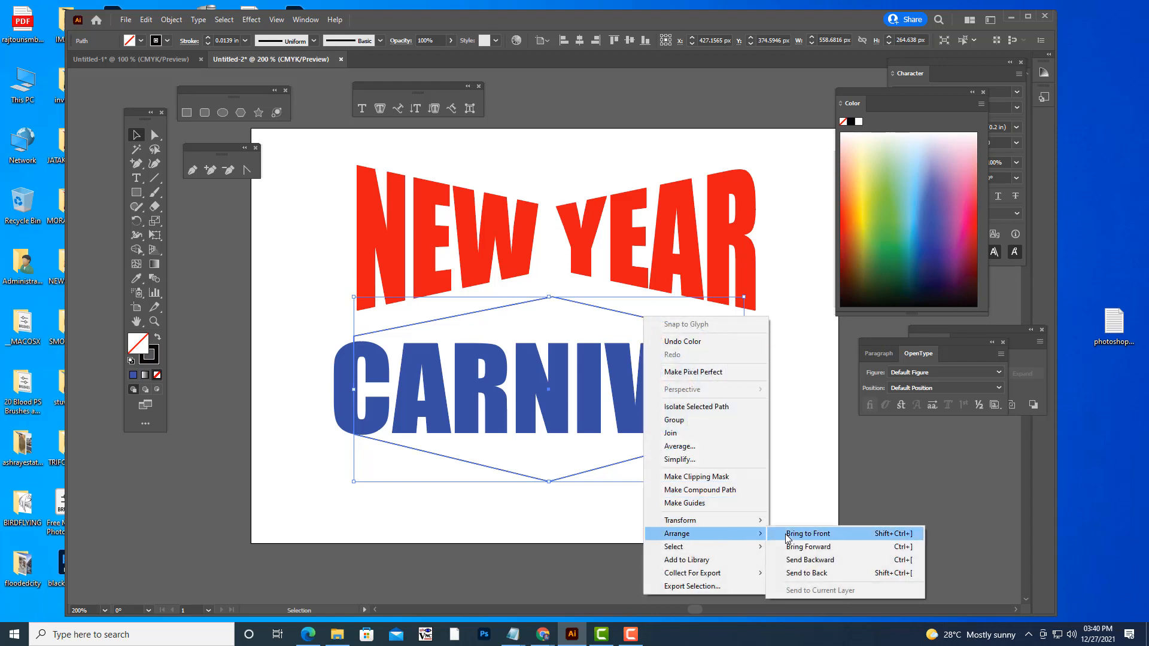
pyautogui.click(785, 535)
pyautogui.click(825, 430)
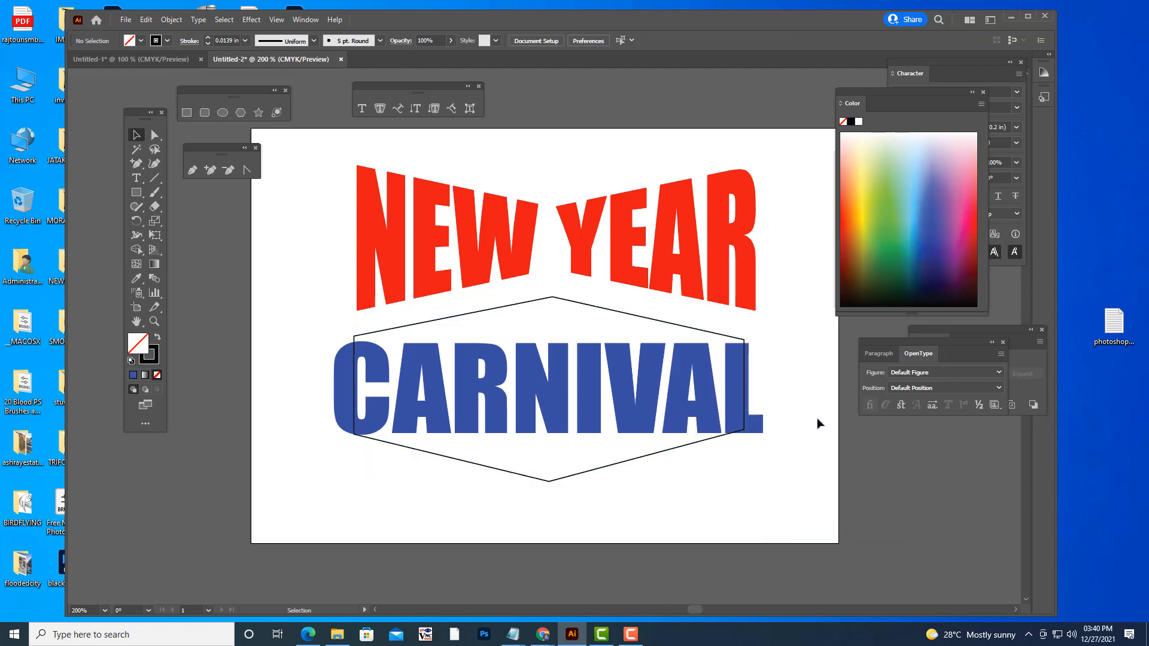
# - Envelope-distort the blue CARNIVAL text into the hexagon using the hexagon as the top object
pyautogui.click(575, 308)
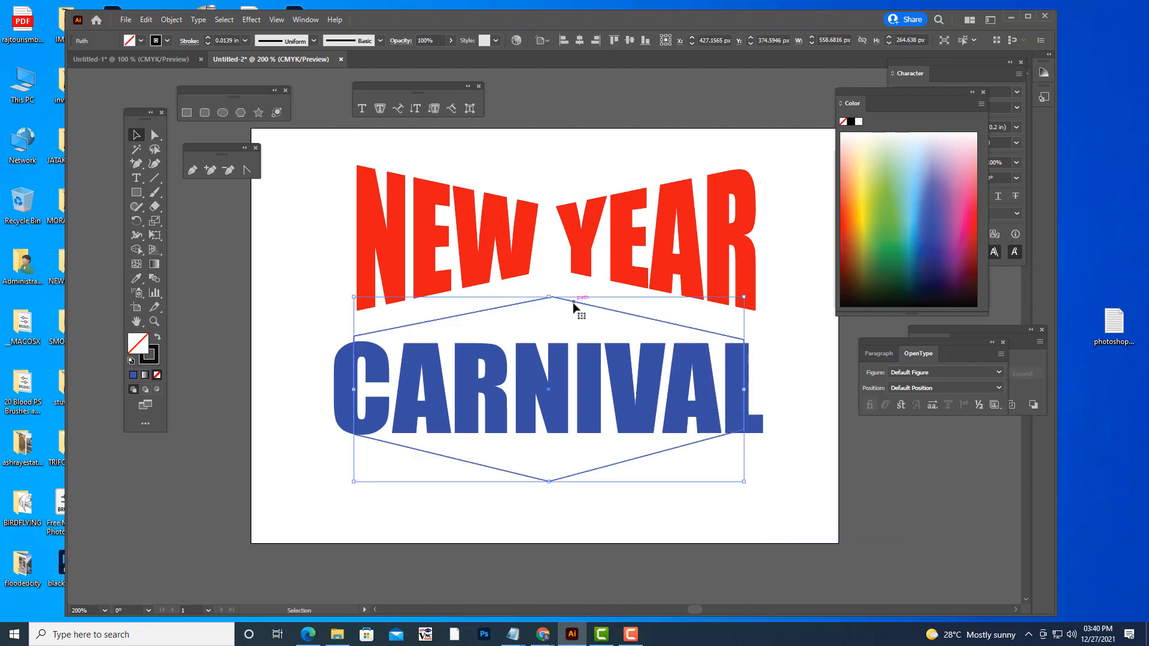
pyautogui.keyDown('shift'); pyautogui.click(709, 382); pyautogui.keyUp('shift')
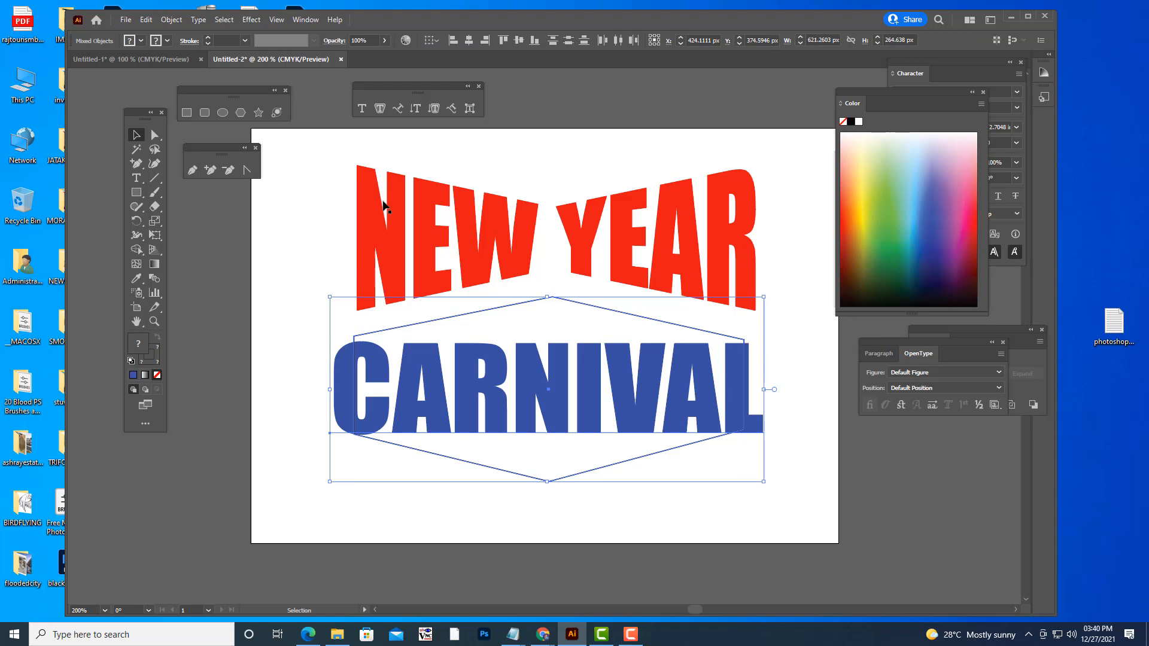
pyautogui.click(171, 20)
pyautogui.moveTo(268, 372)
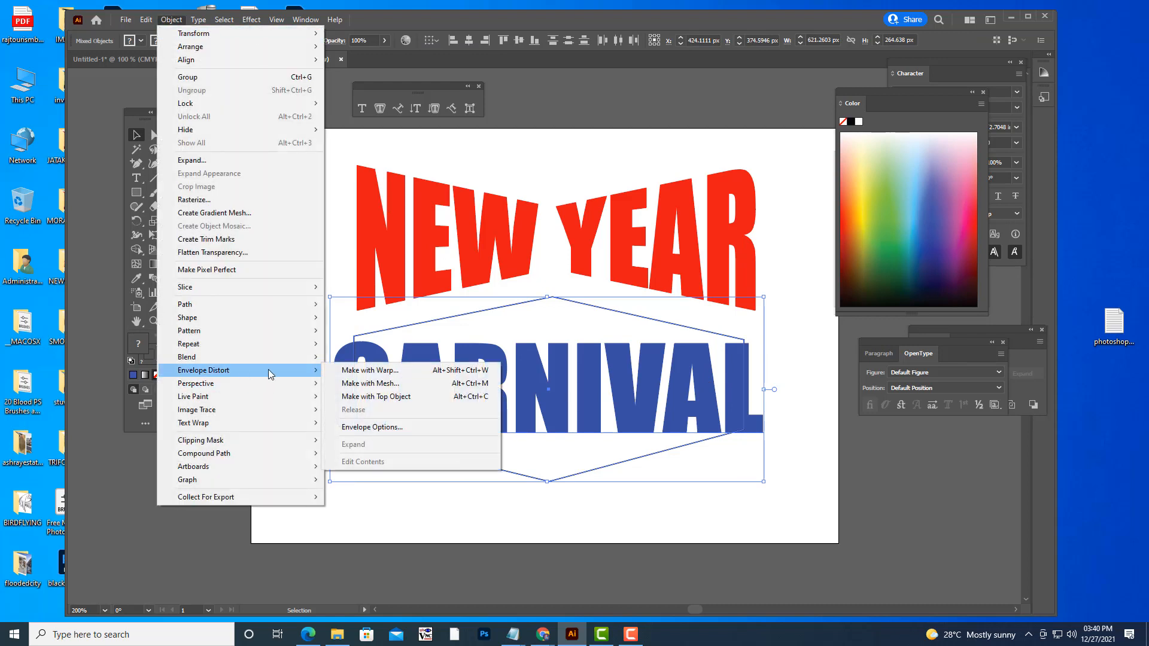
pyautogui.click(411, 397)
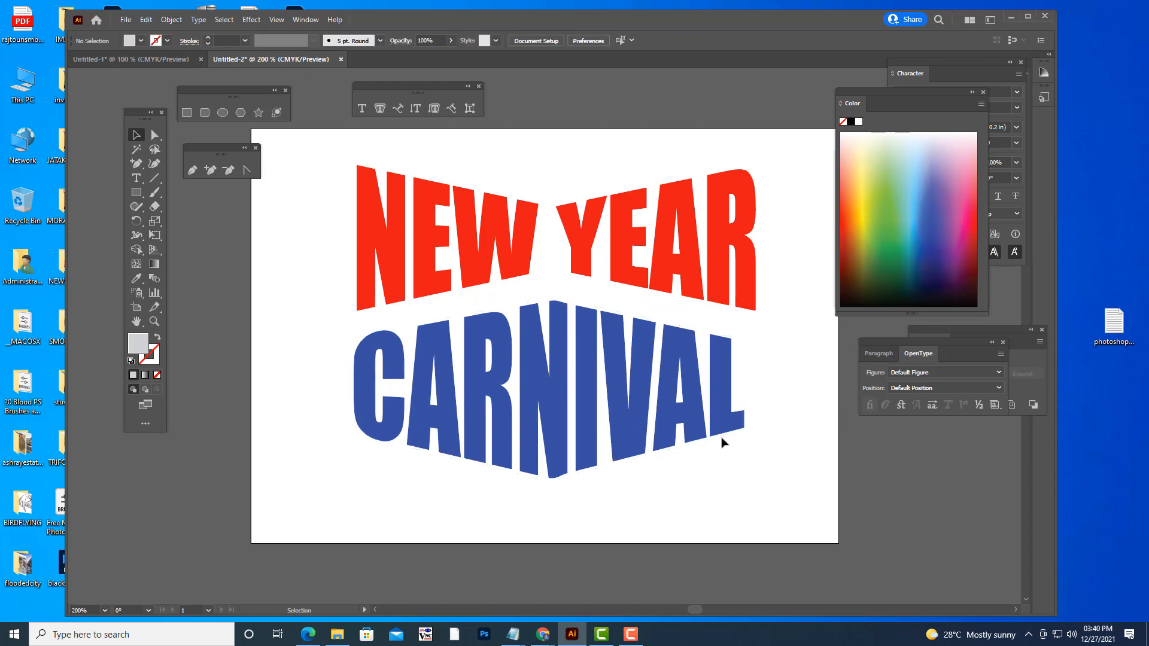
# - Scale the distorted CARNIVAL text to about 490 px wide and fit it centered into the notch beneath NEW YEAR
pyautogui.moveTo(635, 416); pyautogui.dragTo(633, 397)
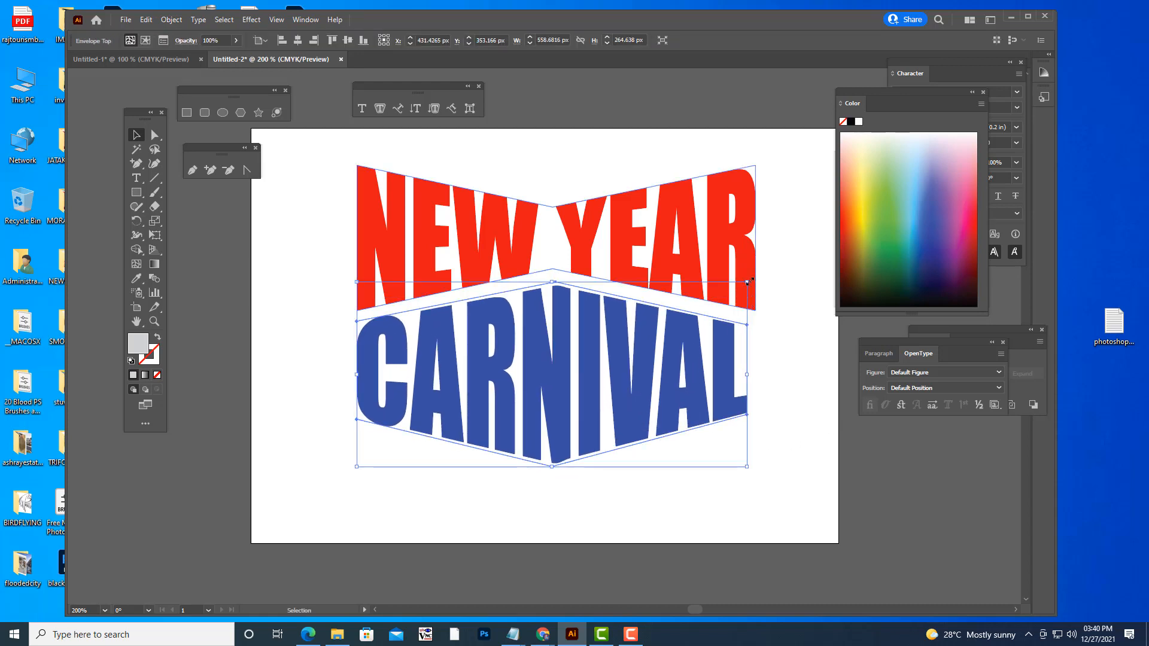
pyautogui.moveTo(747, 282); pyautogui.dragTo(721, 294)
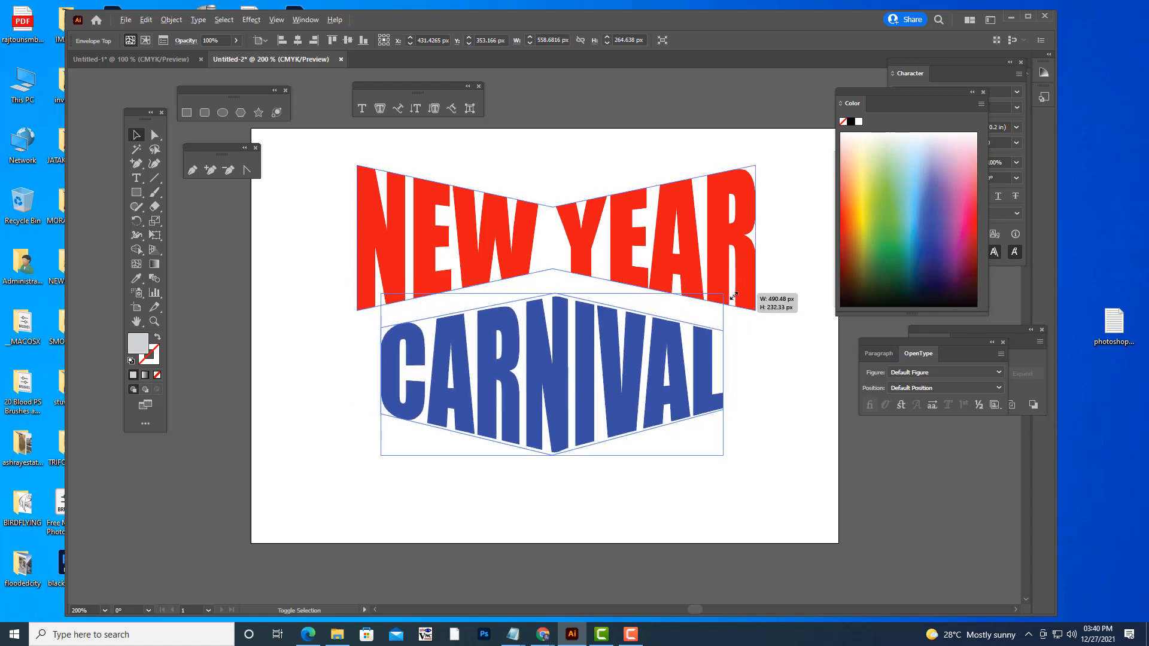
pyautogui.moveTo(623, 360); pyautogui.dragTo(625, 354)
pyautogui.click(752, 377)
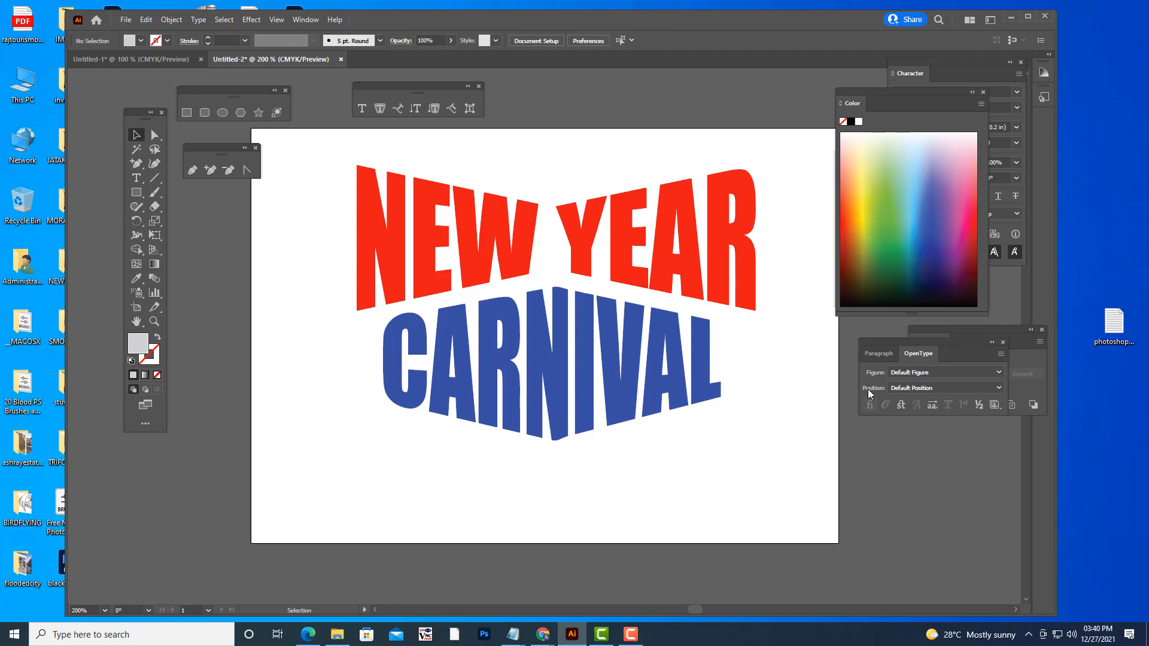
# - Scale NEW YEAR and CARNIVAL together to about 534 by 373 px and move them lower on the artboard
pyautogui.hotkey('ctrl', '-')
pyautogui.hotkey('ctrl', '-')
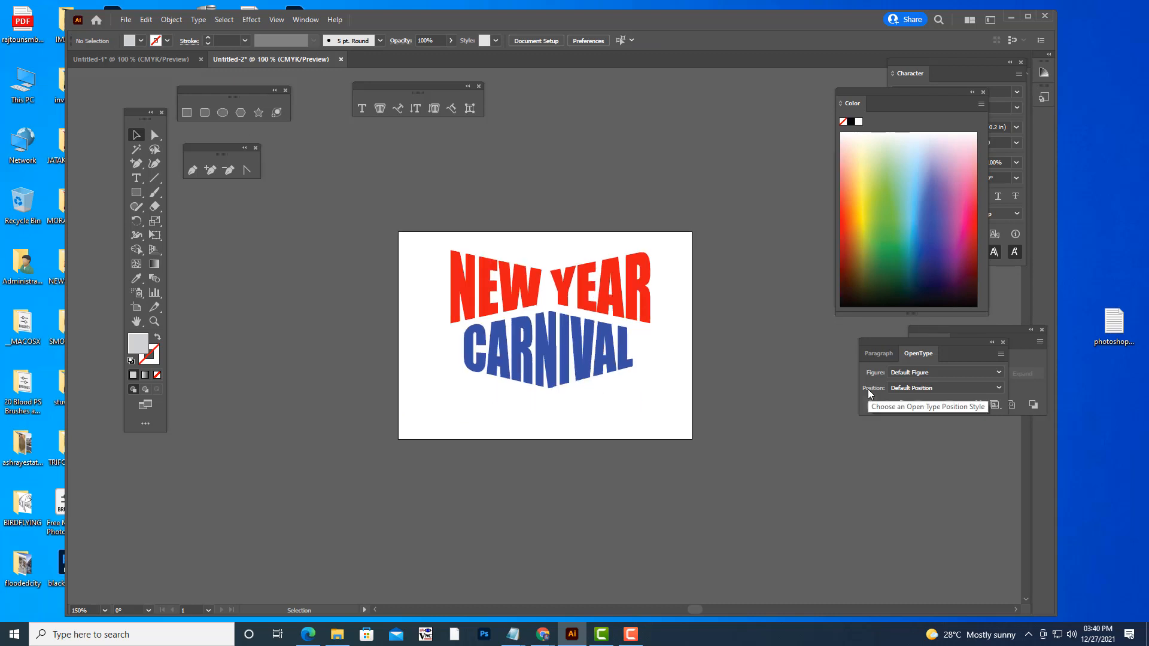
pyautogui.hotkey('ctrl', '+')
pyautogui.hotkey('ctrl', '-')
pyautogui.hotkey('ctrl', '+')
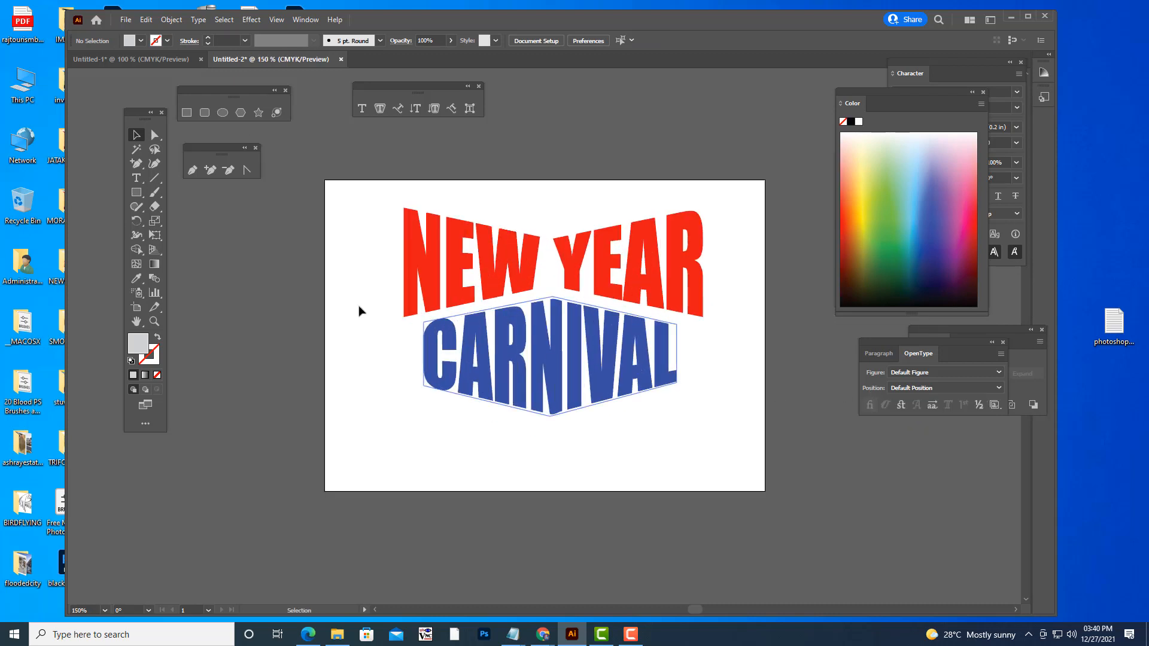
pyautogui.moveTo(378, 192); pyautogui.dragTo(753, 455)
pyautogui.moveTo(604, 277); pyautogui.dragTo(600, 289)
pyautogui.moveTo(699, 220); pyautogui.dragTo(691, 225)
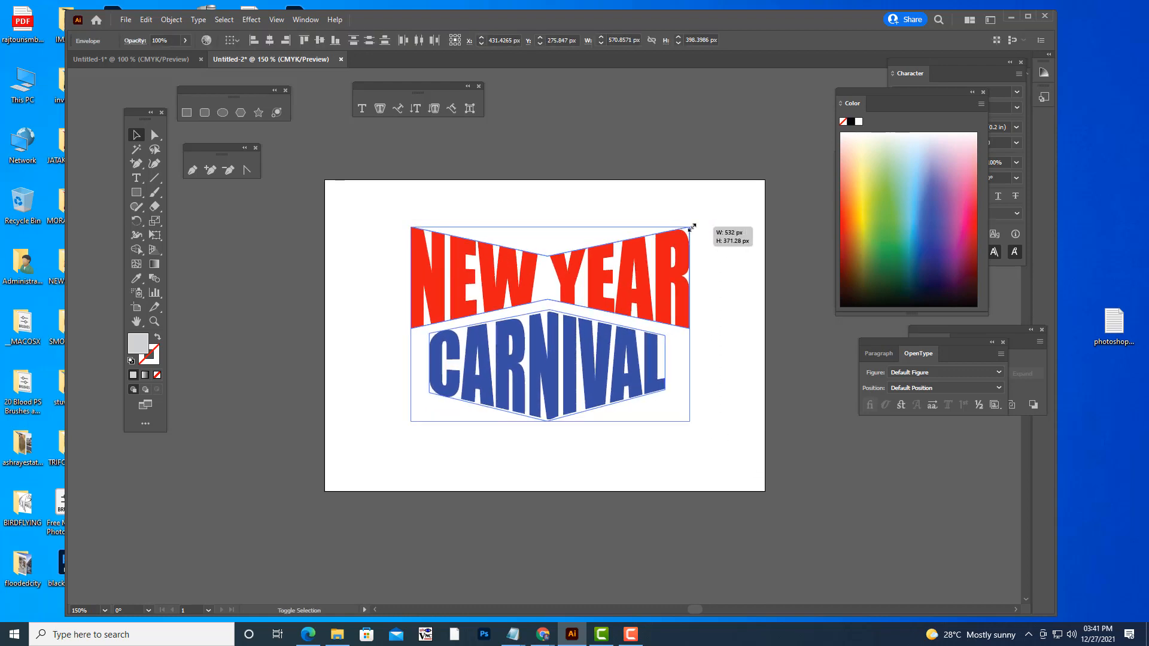
pyautogui.moveTo(643, 263); pyautogui.dragTo(637, 271)
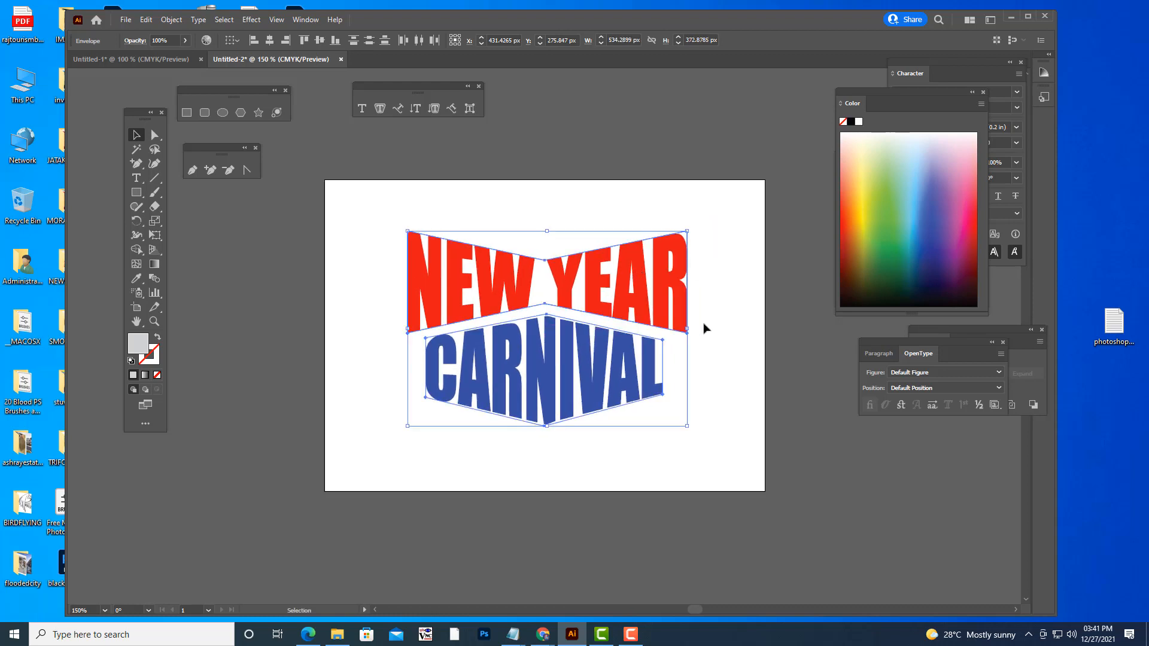
pyautogui.click(741, 342)
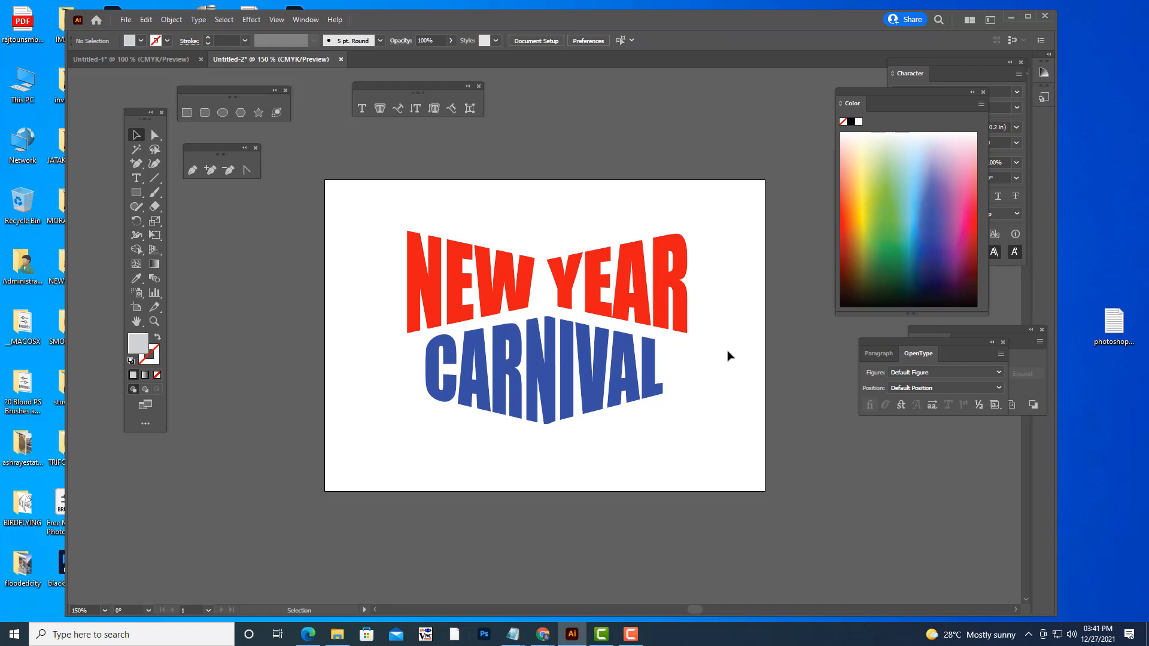
pyautogui.moveTo(382, 217); pyautogui.dragTo(775, 477)
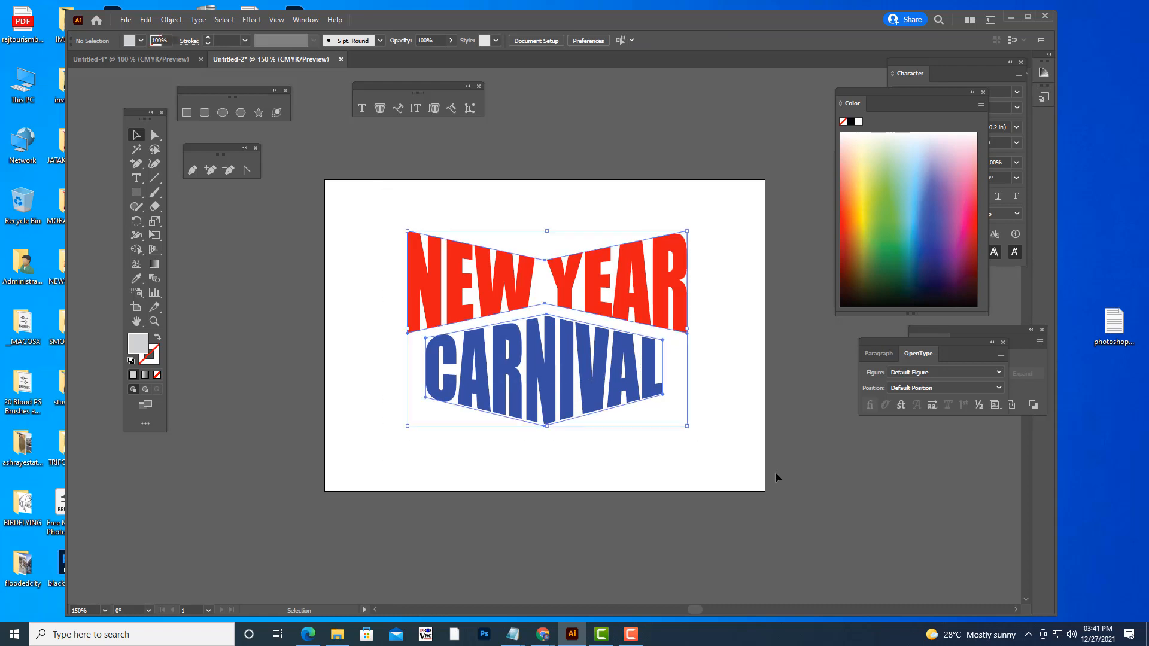
pyautogui.moveTo(612, 370); pyautogui.dragTo(612, 395)
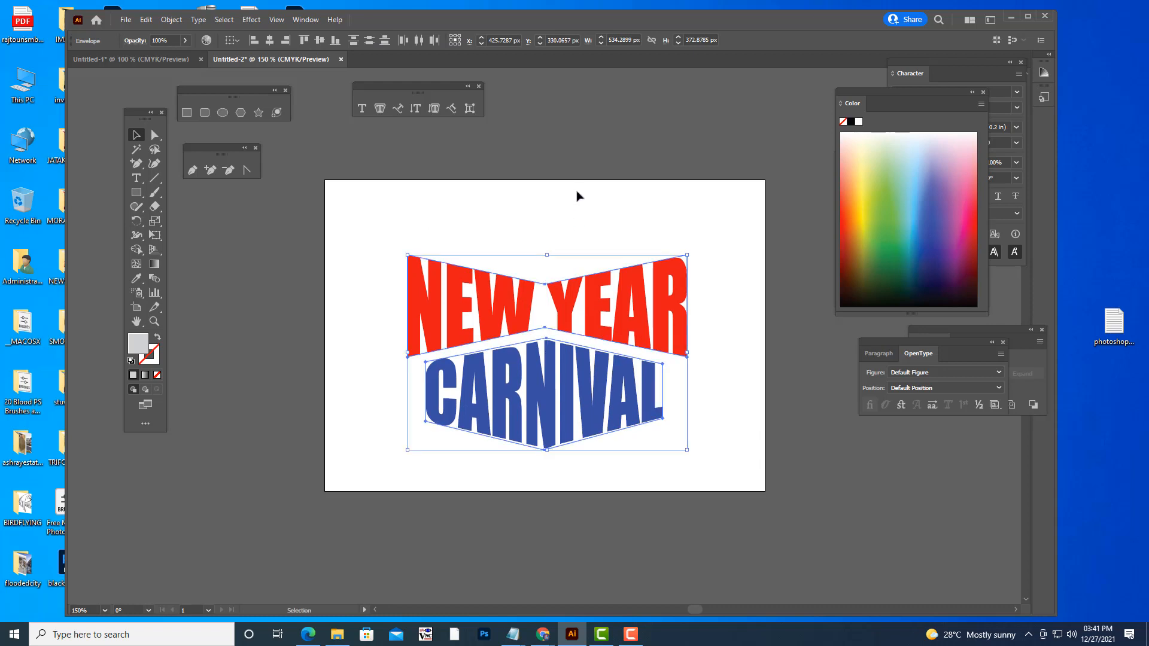
# - Add the text 2022, scale it to about 2.1 in and center it above NEW YEAR
pyautogui.click(578, 196)
pyautogui.click(366, 112)
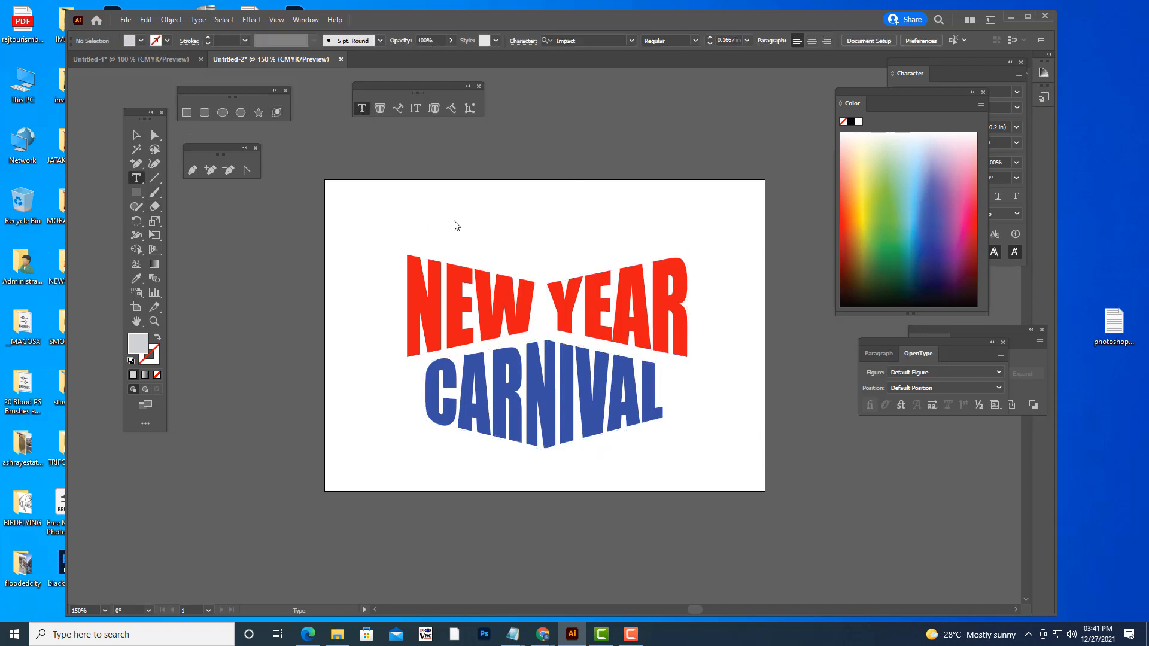
pyautogui.click(456, 224)
pyautogui.write('2022')
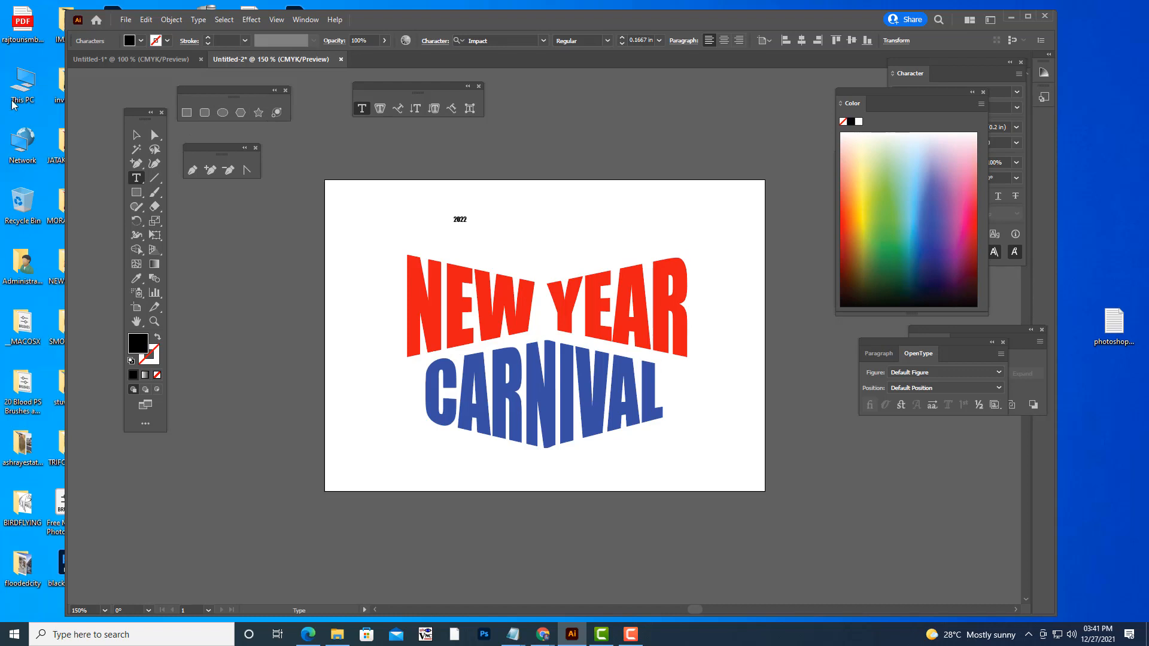
pyautogui.press('Escape')
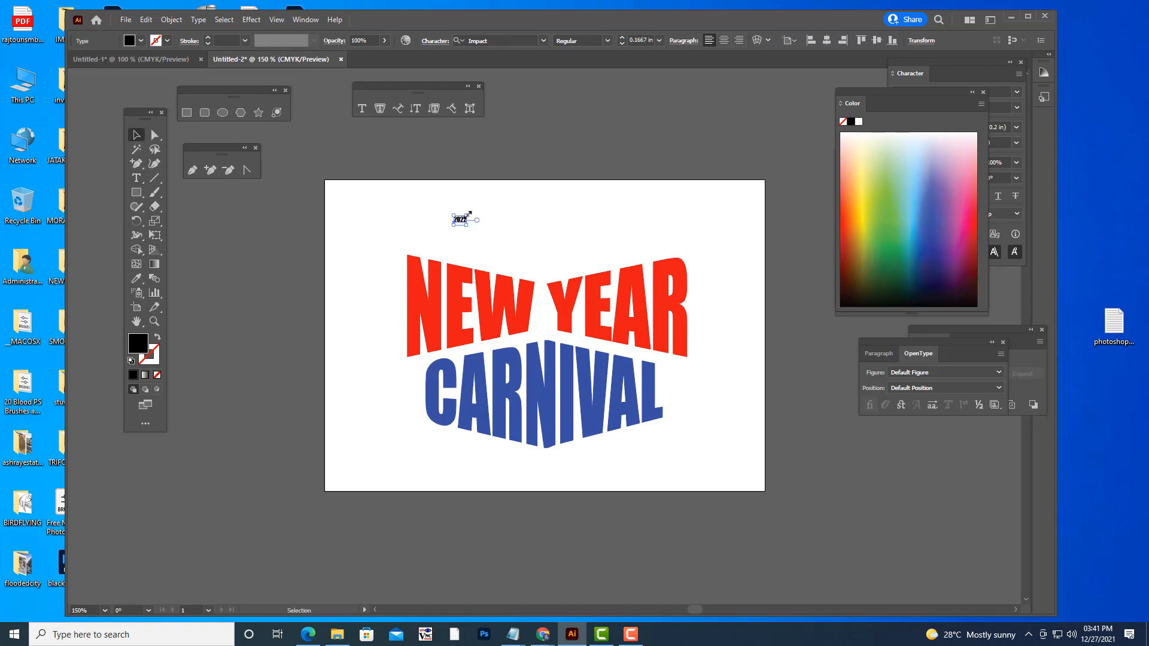
pyautogui.moveTo(468, 214); pyautogui.dragTo(626, 188)
pyautogui.click(672, 216)
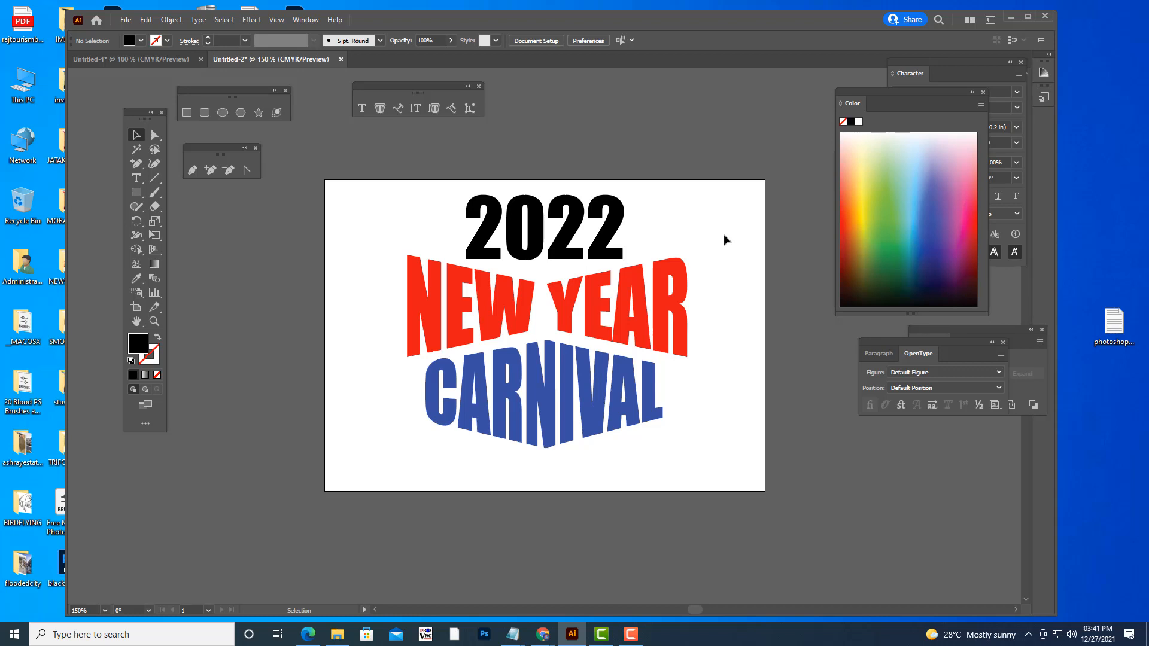
# - Fill the 2022 text with dark green from the color spectrum and move it off the artboard, above its upper-right edge
pyautogui.click(603, 244)
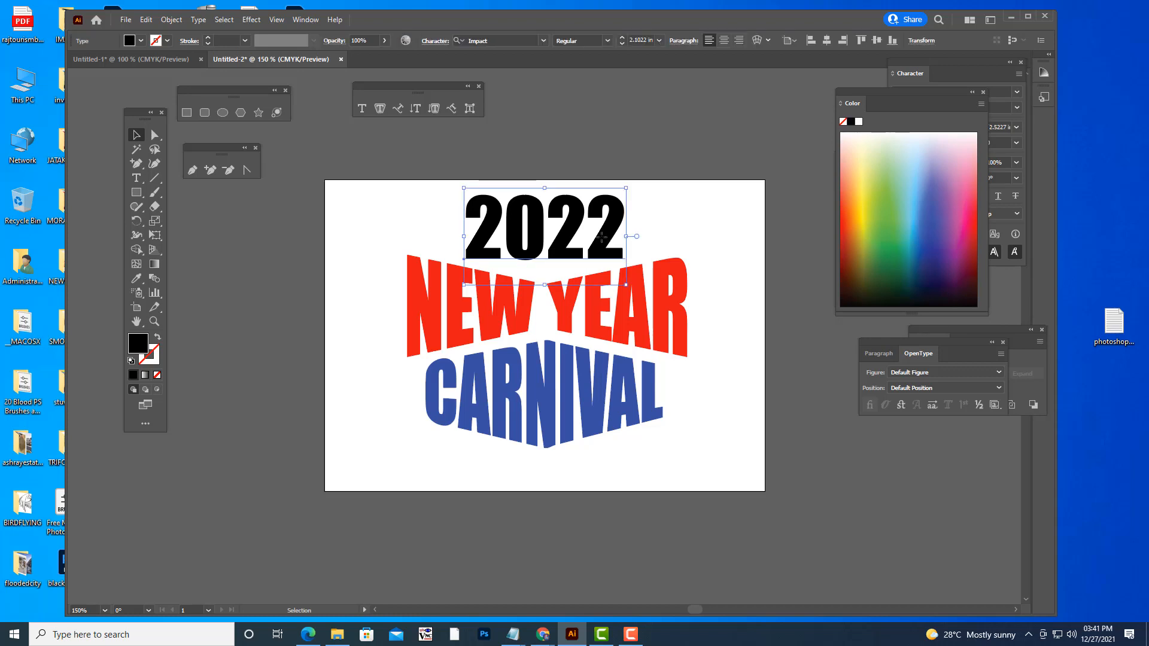
pyautogui.click(886, 219)
pyautogui.click(889, 260)
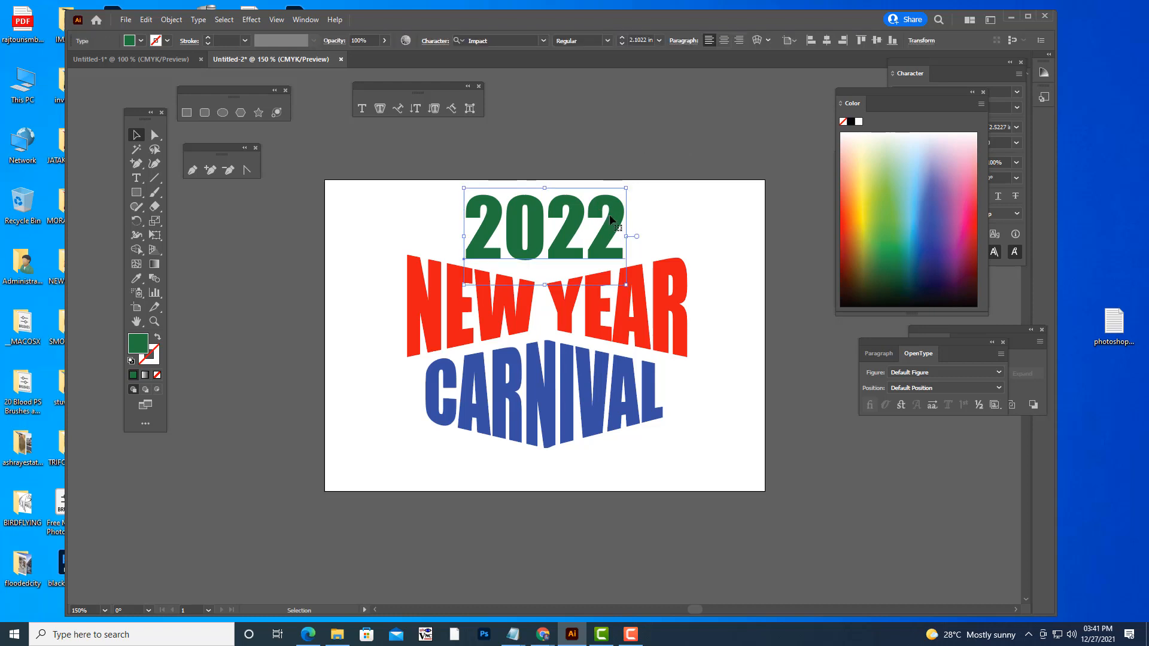
pyautogui.moveTo(758, 104)
pyautogui.mouseDown()
pyautogui.moveTo(766, 98)
pyautogui.moveTo(761, 114)
pyautogui.moveTo(766, 105)
pyautogui.mouseUp()
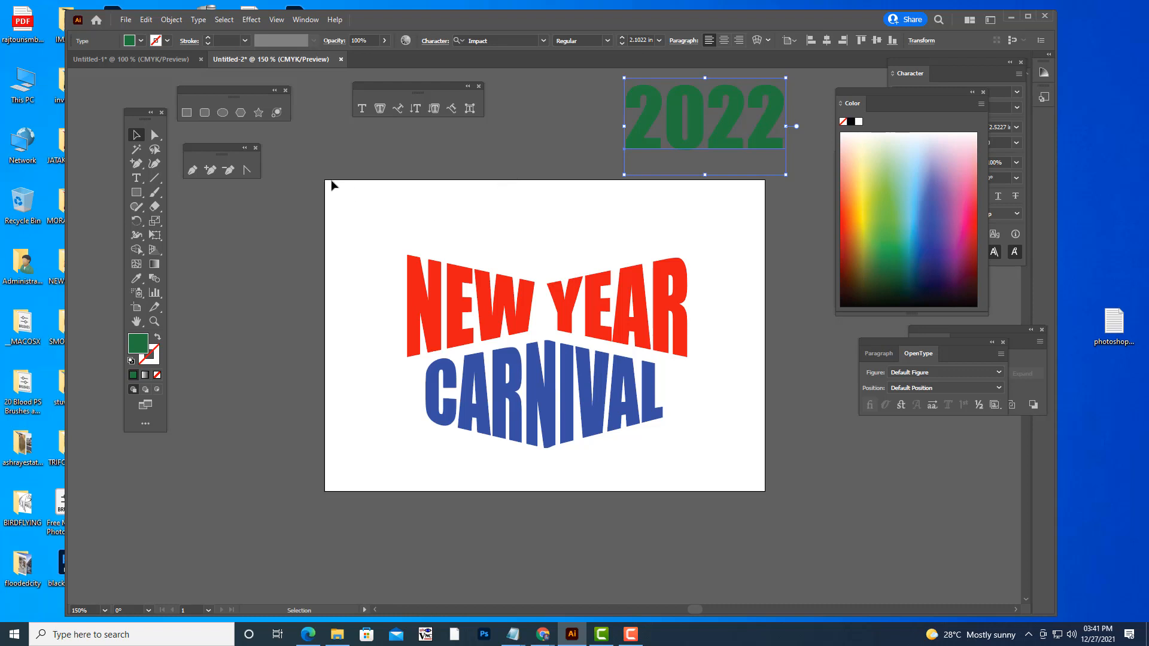
# - Draw a rectangle about 479 by 102 px above NEW YEAR, with a green stroke and no fill
pyautogui.click(187, 112)
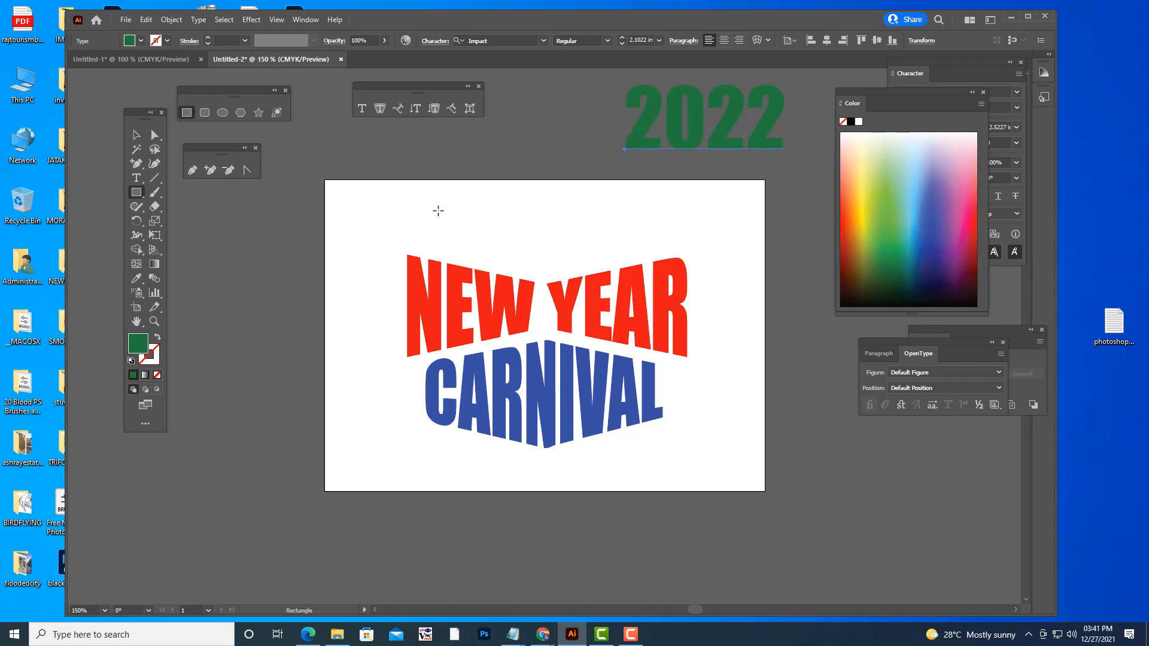
pyautogui.moveTo(420, 199); pyautogui.dragTo(671, 252)
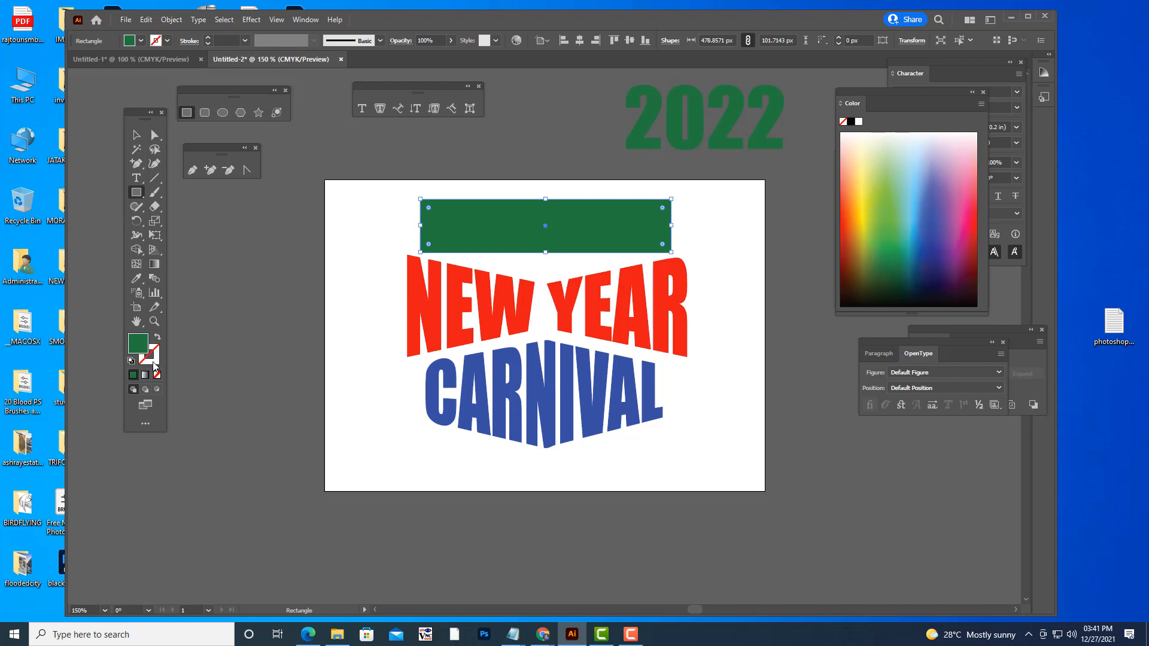
pyautogui.click(153, 362)
pyautogui.click(133, 375)
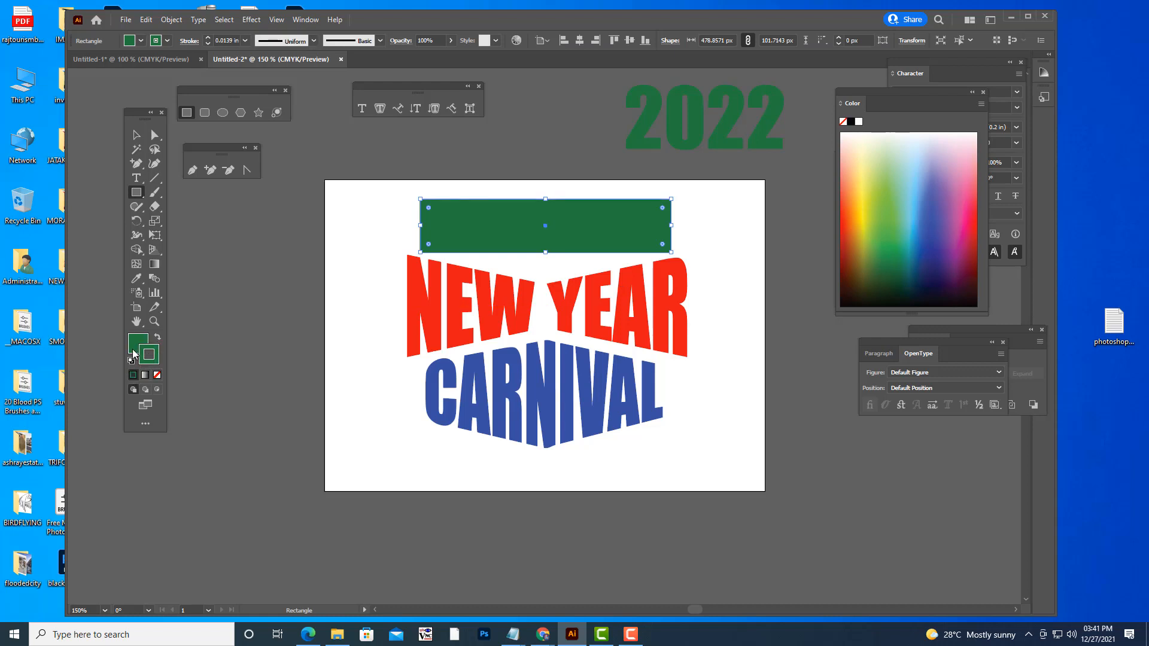
pyautogui.click(157, 375)
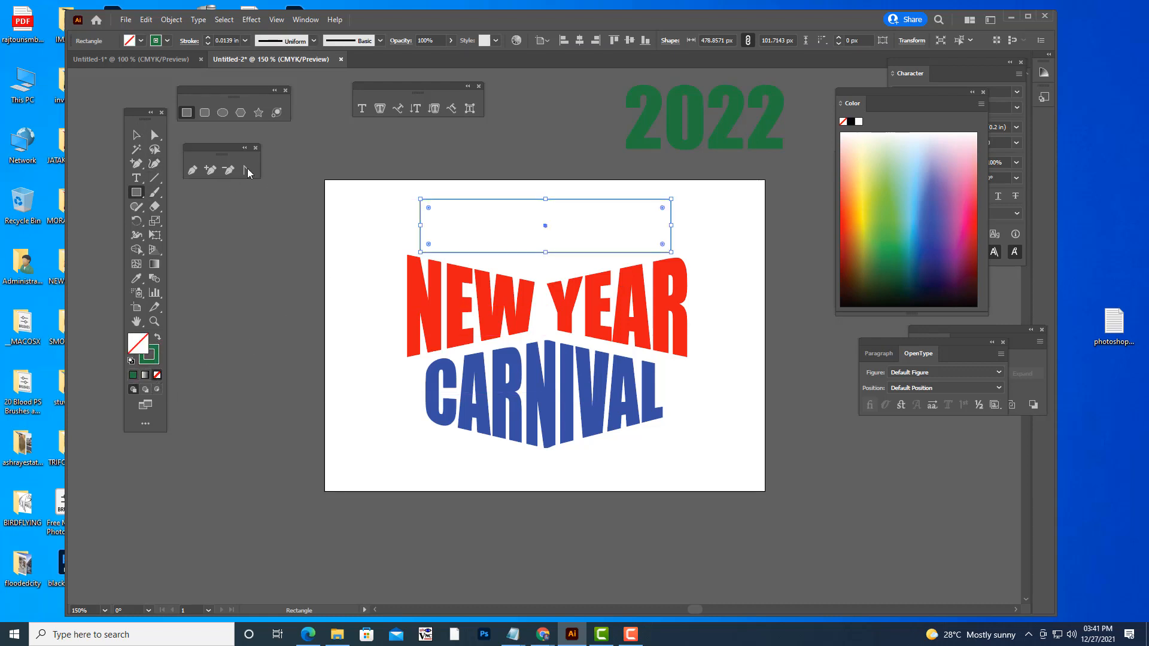
# - Add anchor points at the middle of the rectangle's upper and lower edges and pull both inward to form a bow-tie
pyautogui.click(155, 134)
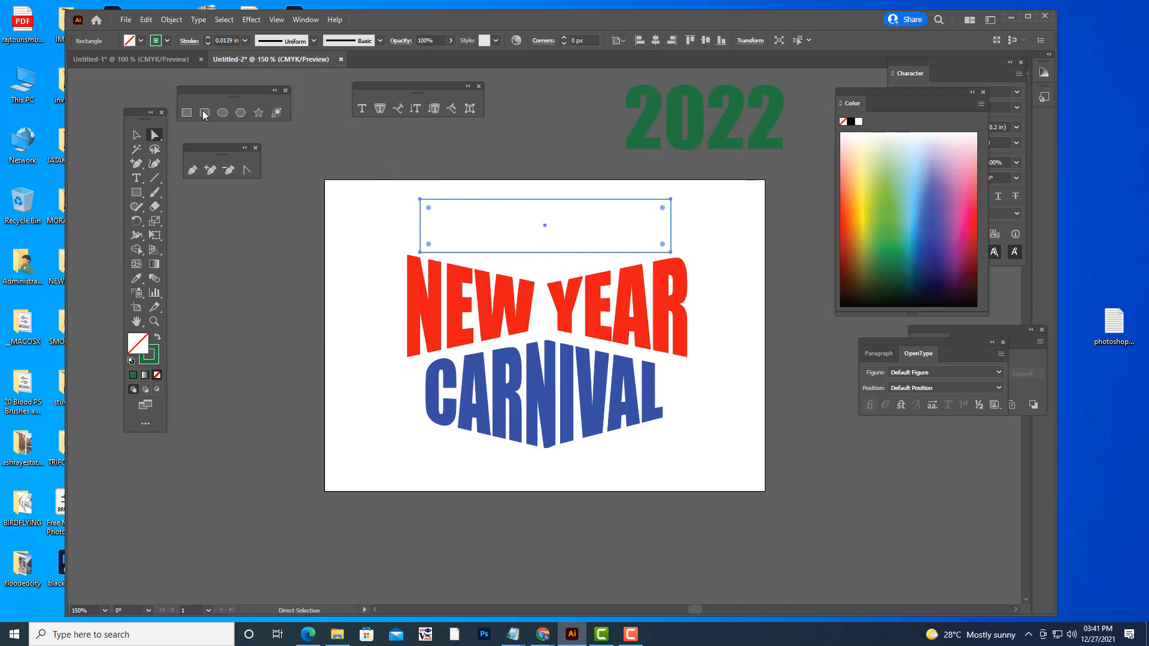
pyautogui.click(210, 169)
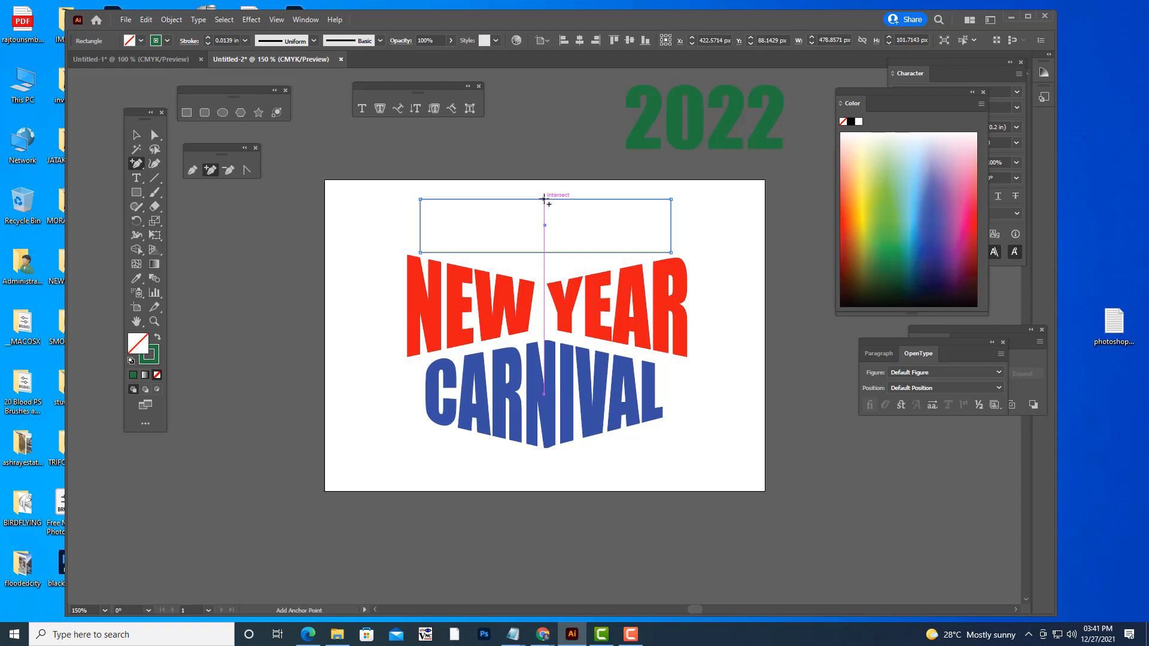
pyautogui.click(543, 199)
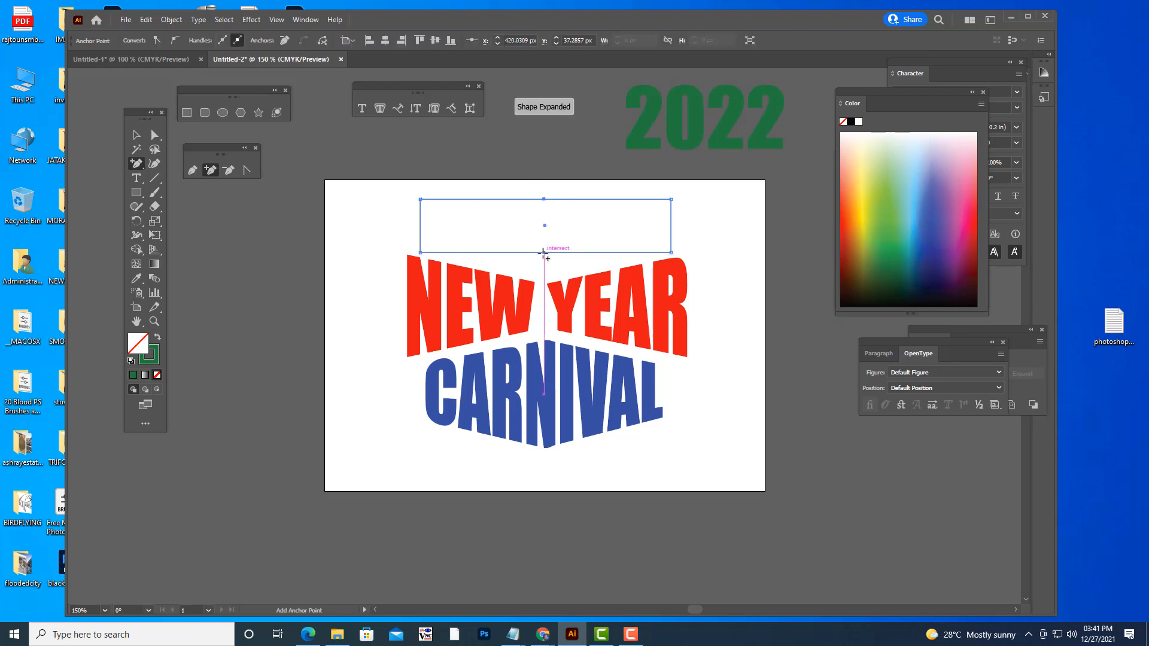
pyautogui.click(544, 251)
pyautogui.press('a')
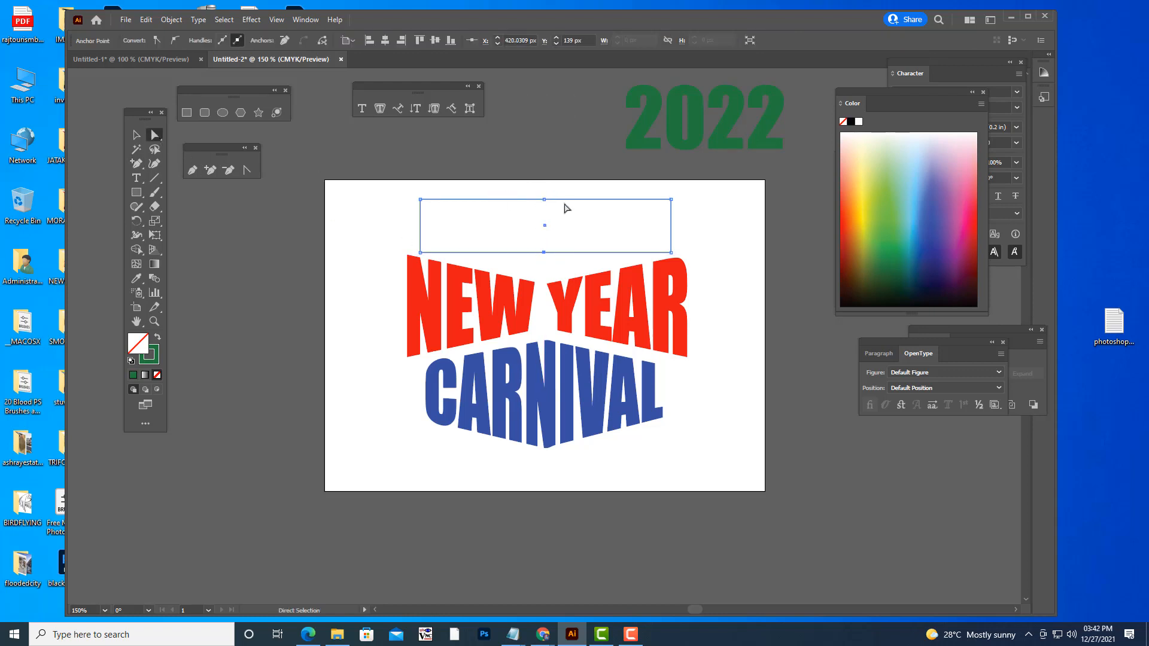
pyautogui.moveTo(544, 199); pyautogui.dragTo(544, 240)
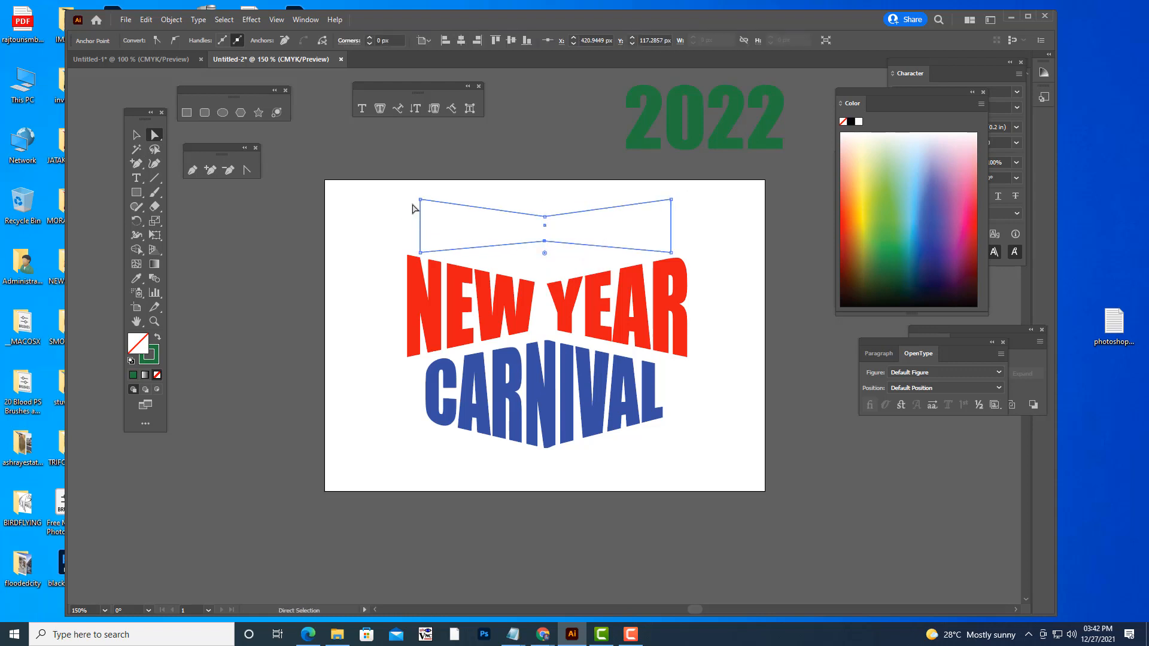
# - Resize the bow-tie outline to about 400 by 118 px and fit it centered above NEW YEAR
pyautogui.click(137, 135)
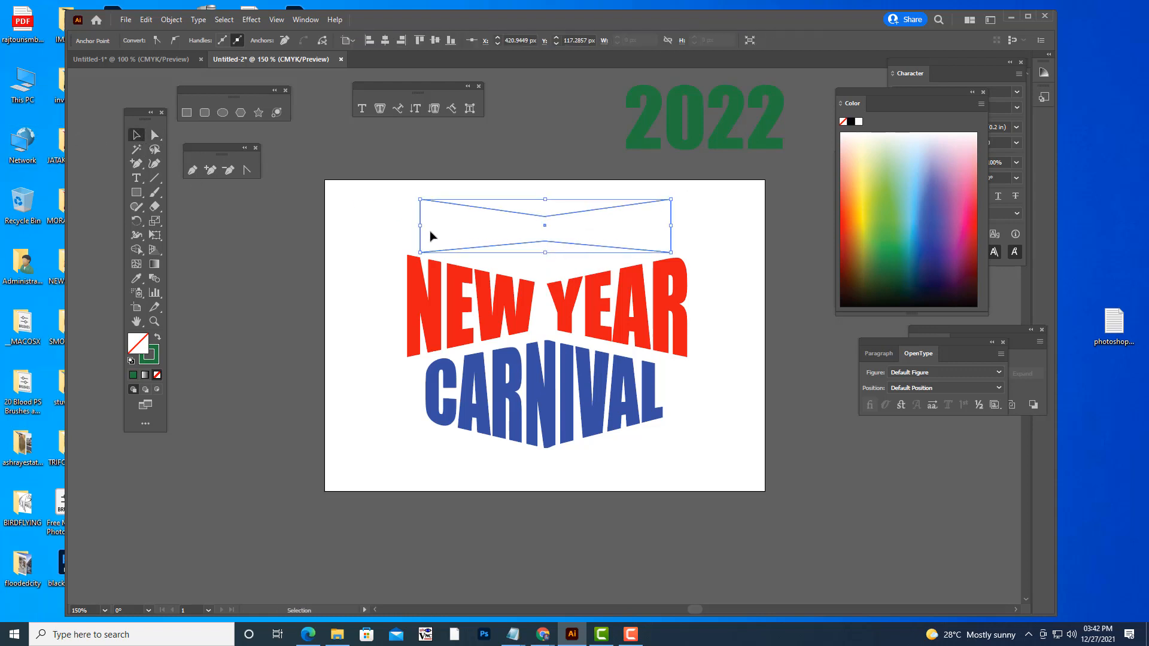
pyautogui.moveTo(422, 226); pyautogui.dragTo(447, 226)
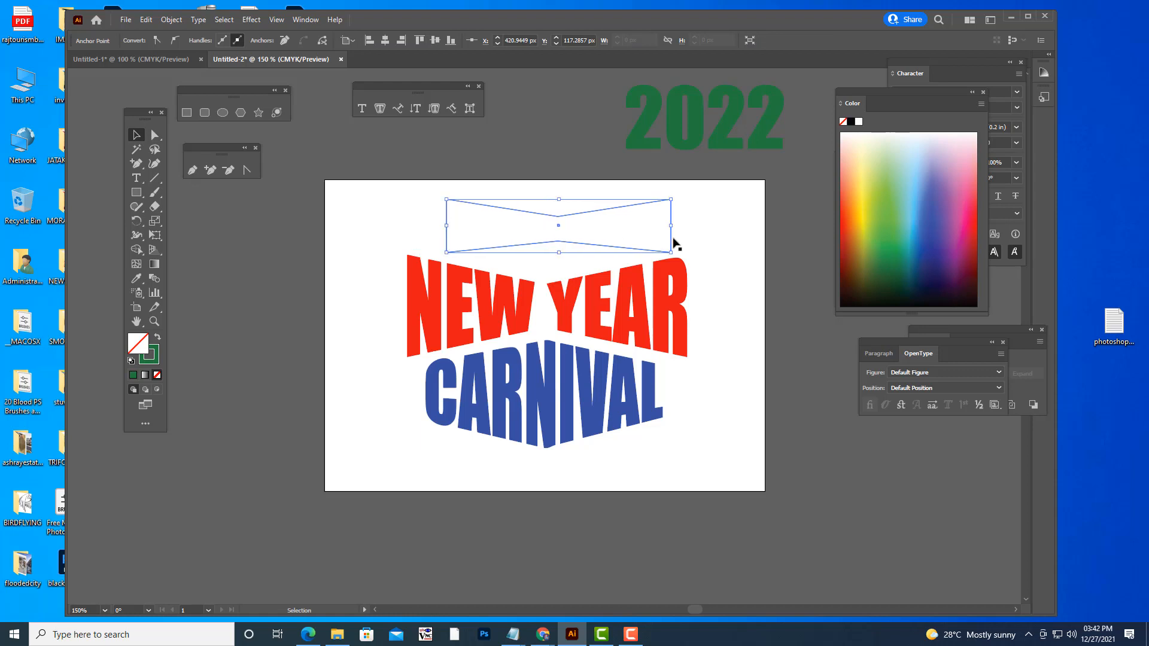
pyautogui.moveTo(672, 226); pyautogui.dragTo(664, 228)
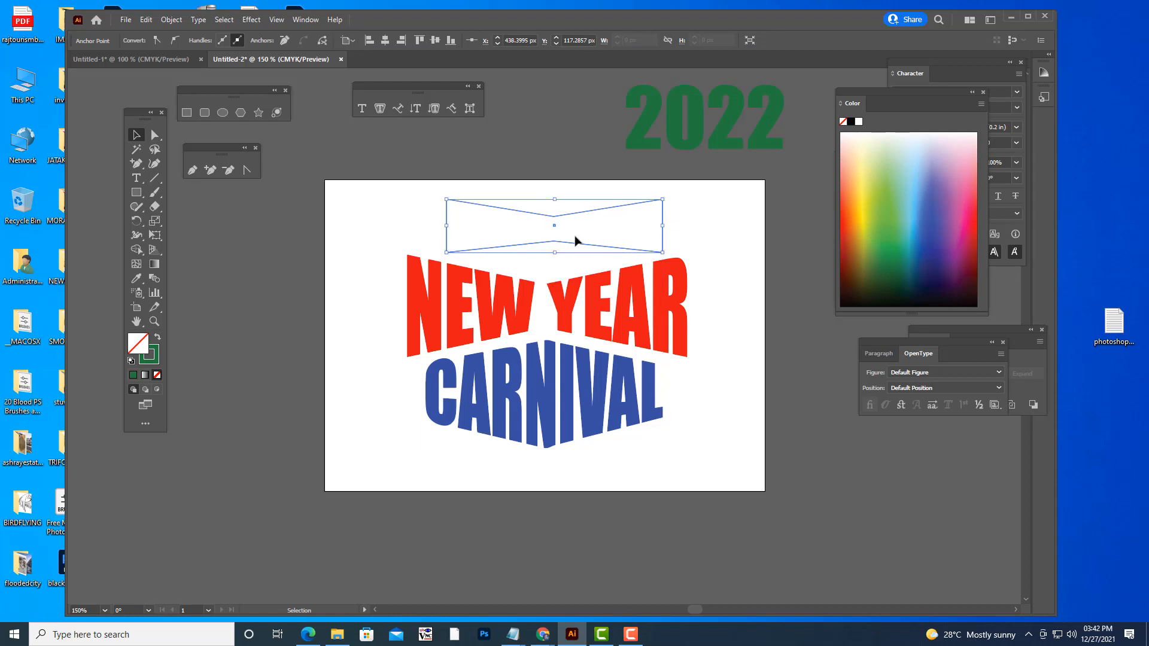
pyautogui.moveTo(565, 226); pyautogui.dragTo(554, 197)
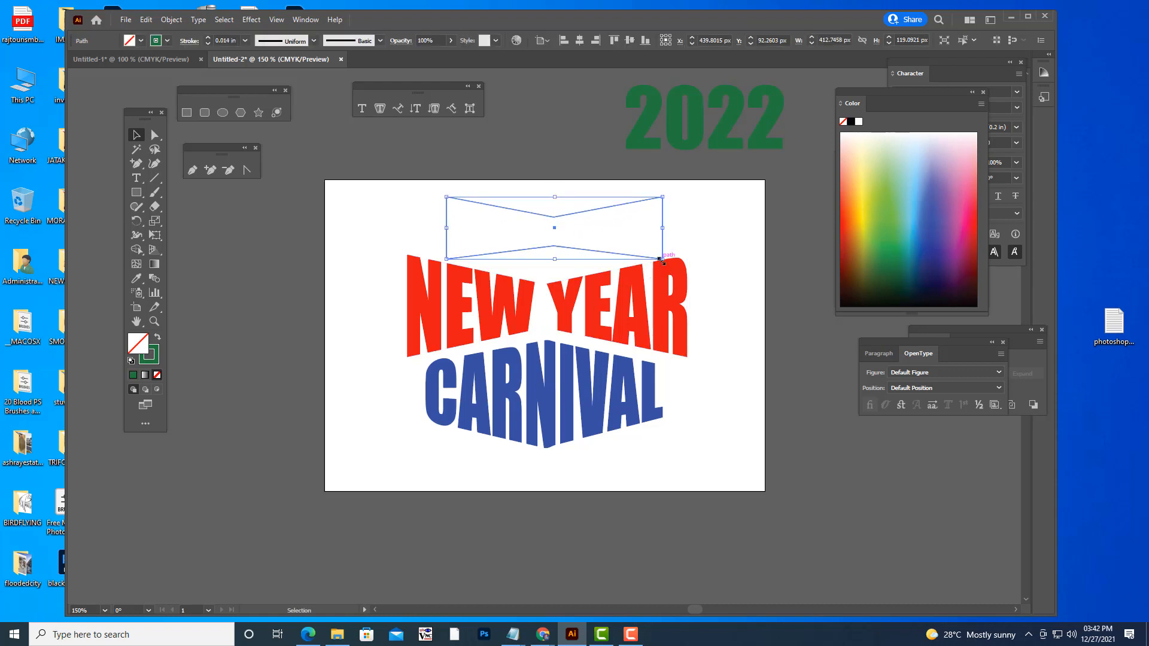
pyautogui.moveTo(662, 259); pyautogui.dragTo(655, 258)
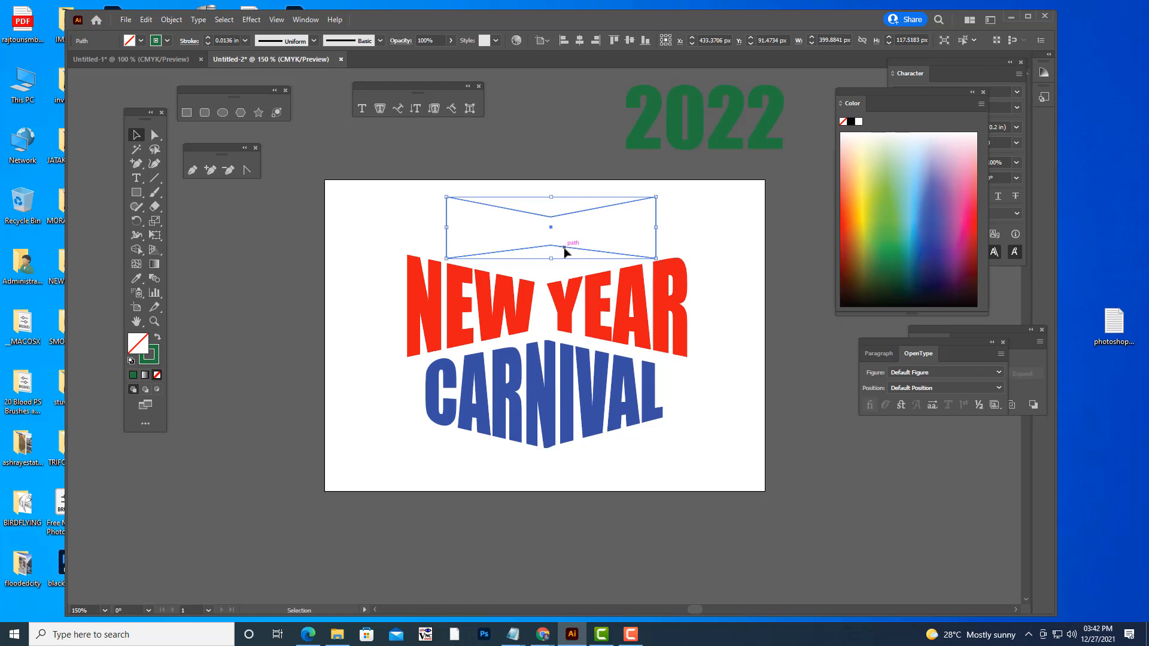
# - Move the green 2022 text onto the bow-tie outline above NEW YEAR and enlarge it slightly to fit
pyautogui.click(707, 225)
pyautogui.click(701, 117)
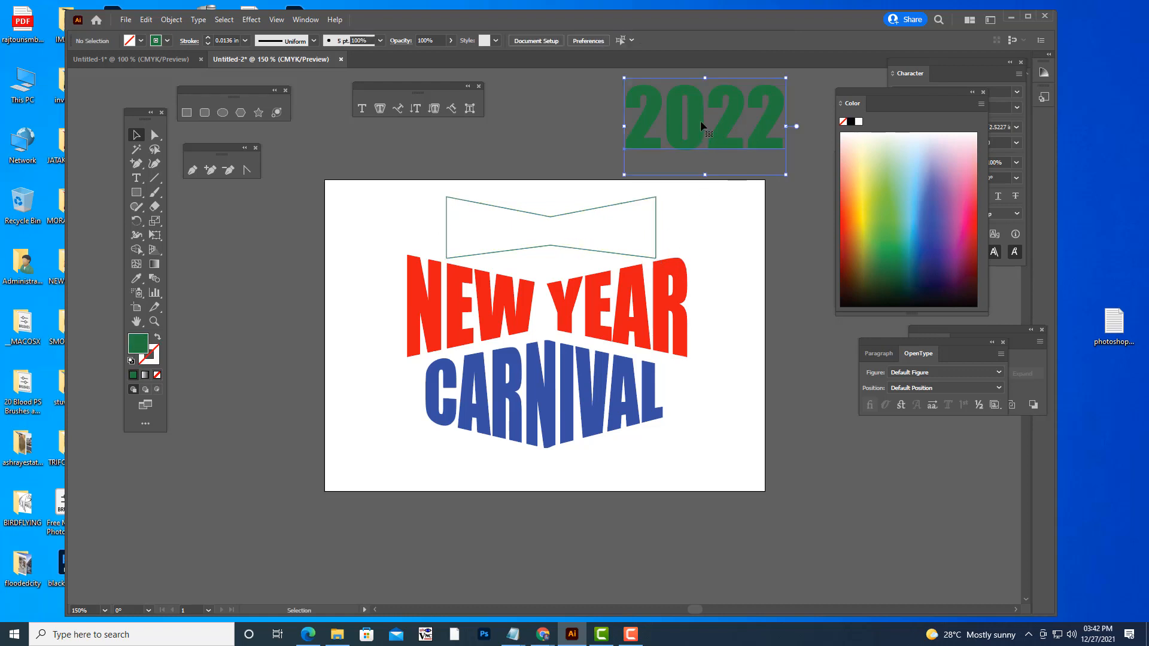
pyautogui.moveTo(594, 201); pyautogui.dragTo(641, 187)
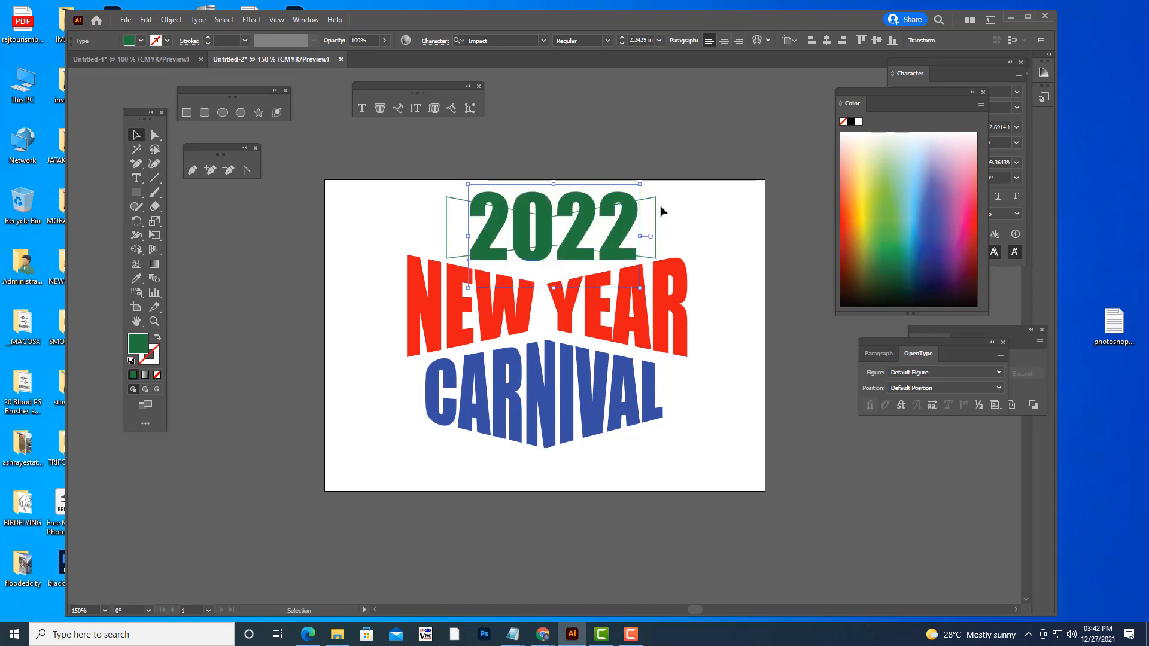
pyautogui.click(660, 213)
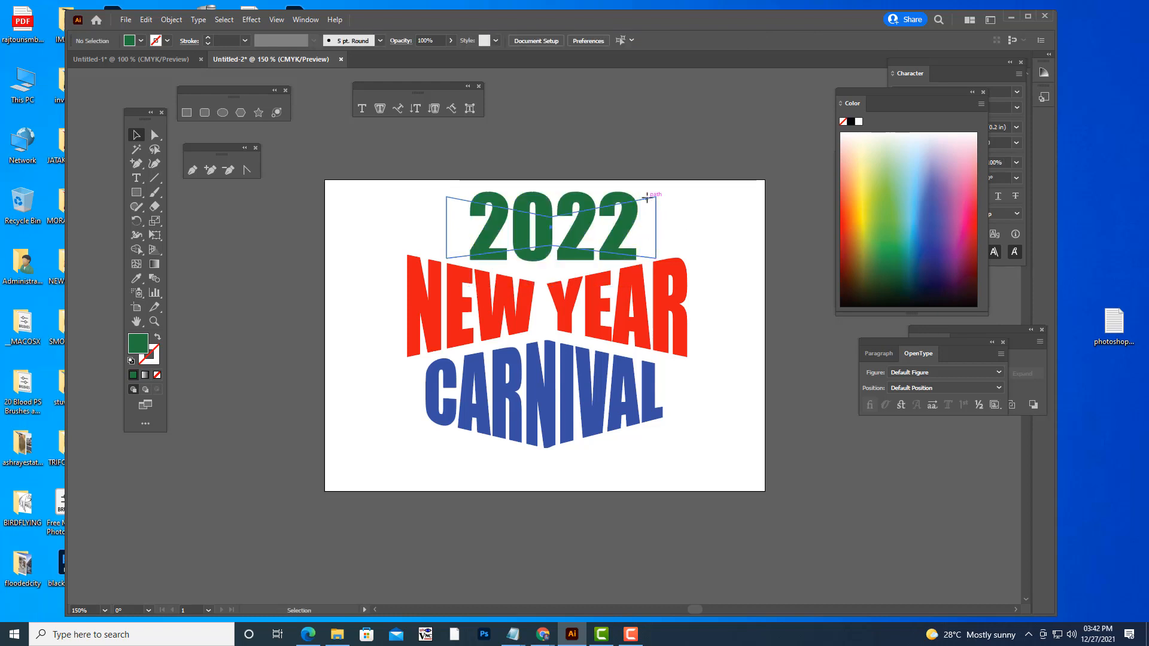
# - Distort the 2022 text into the bow-tie outline using Envelope Distort with the top object
pyautogui.click(646, 198)
pyautogui.moveTo(622, 210); pyautogui.dragTo(623, 209)
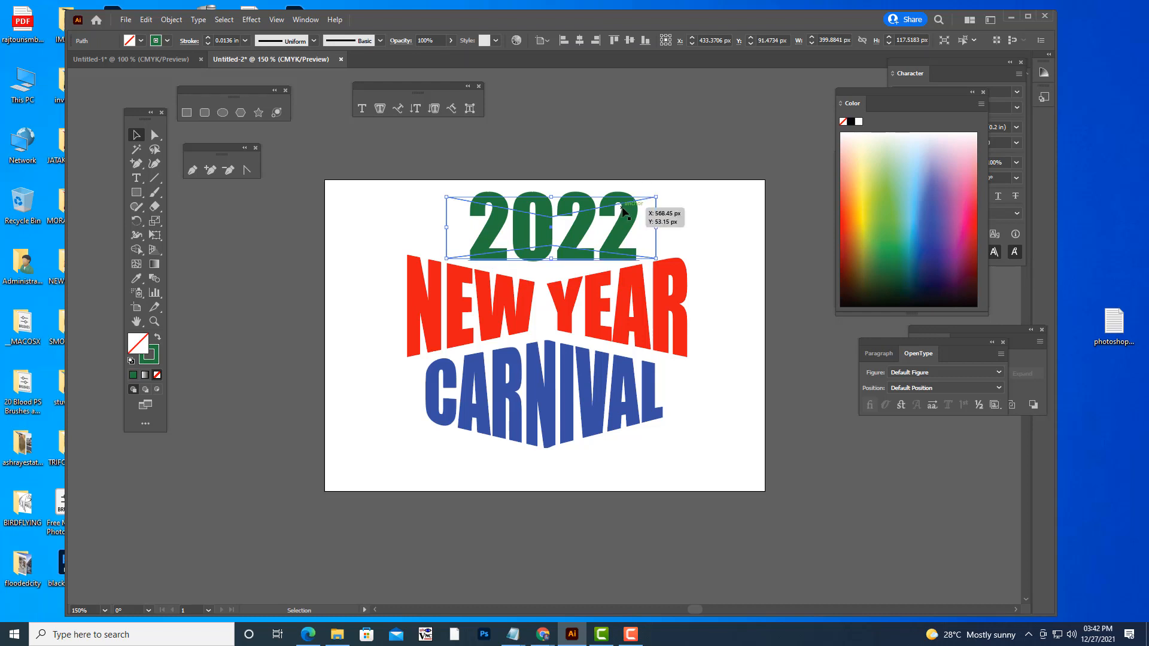
pyautogui.keyDown('shift'); pyautogui.click(616, 192); pyautogui.keyUp('shift')
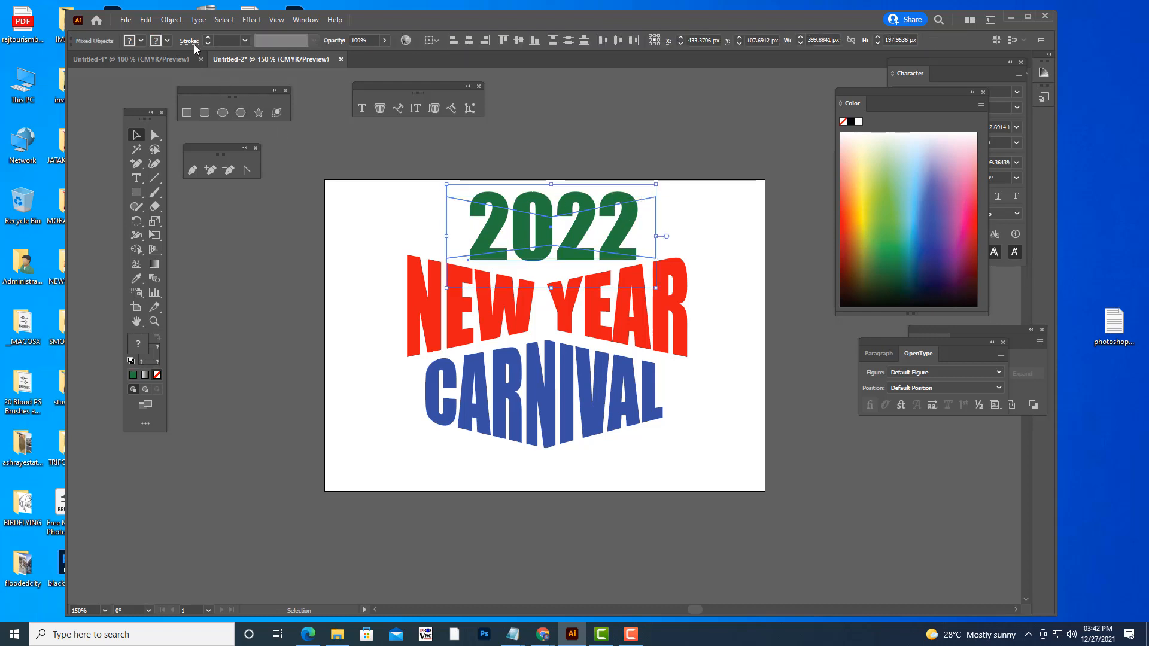
pyautogui.click(171, 20)
pyautogui.moveTo(185, 357)
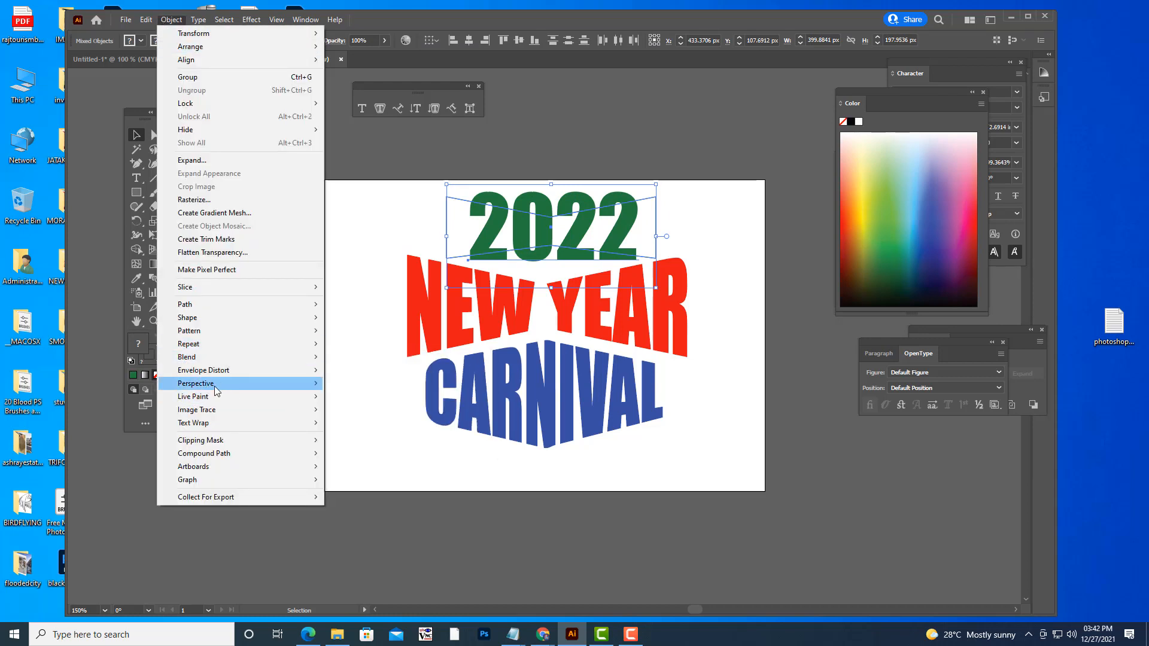
pyautogui.moveTo(221, 371)
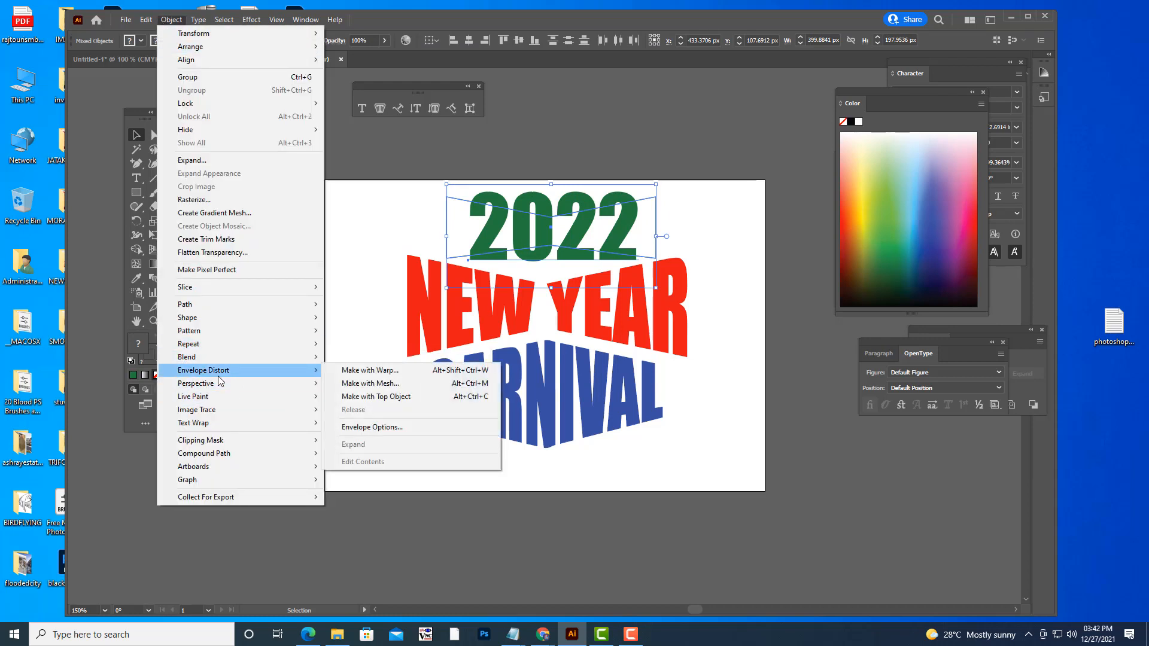
pyautogui.click(415, 397)
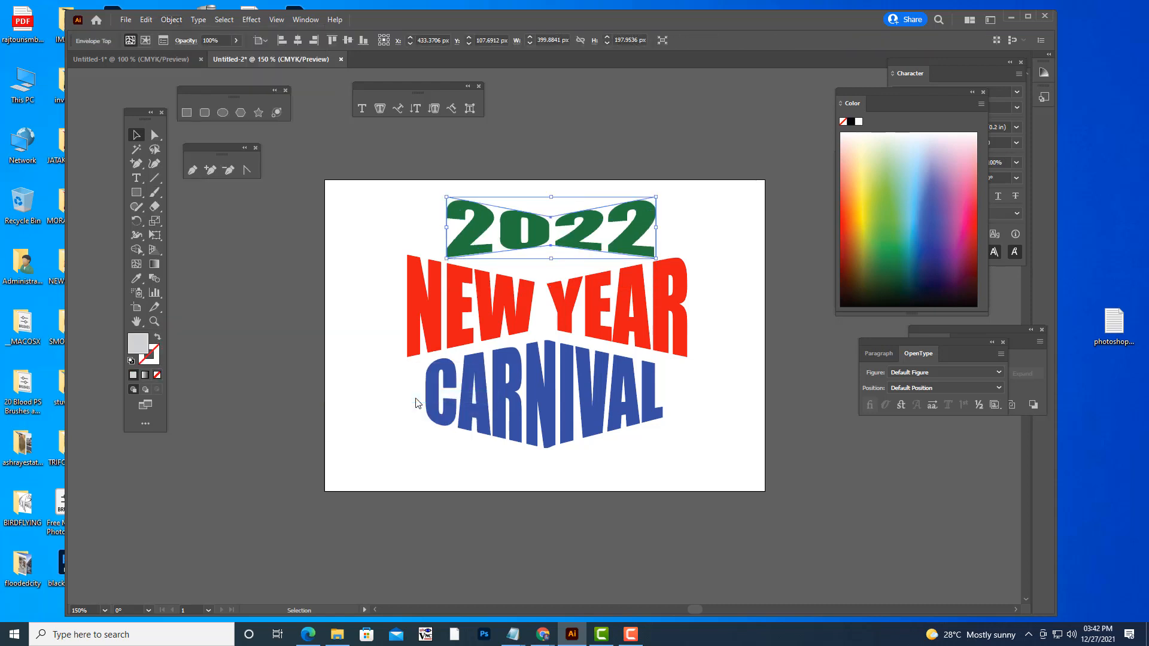
pyautogui.click(743, 259)
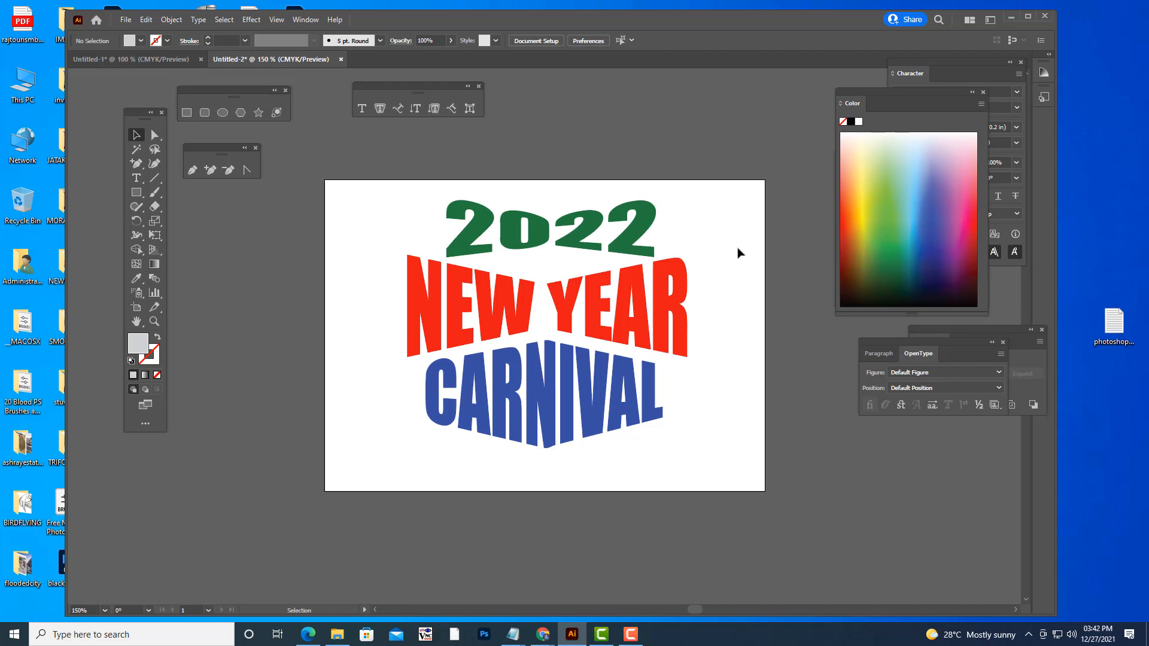
# - Center the warped 2022 horizontally over NEW YEAR and nudge it down closer to that line
pyautogui.click(577, 240)
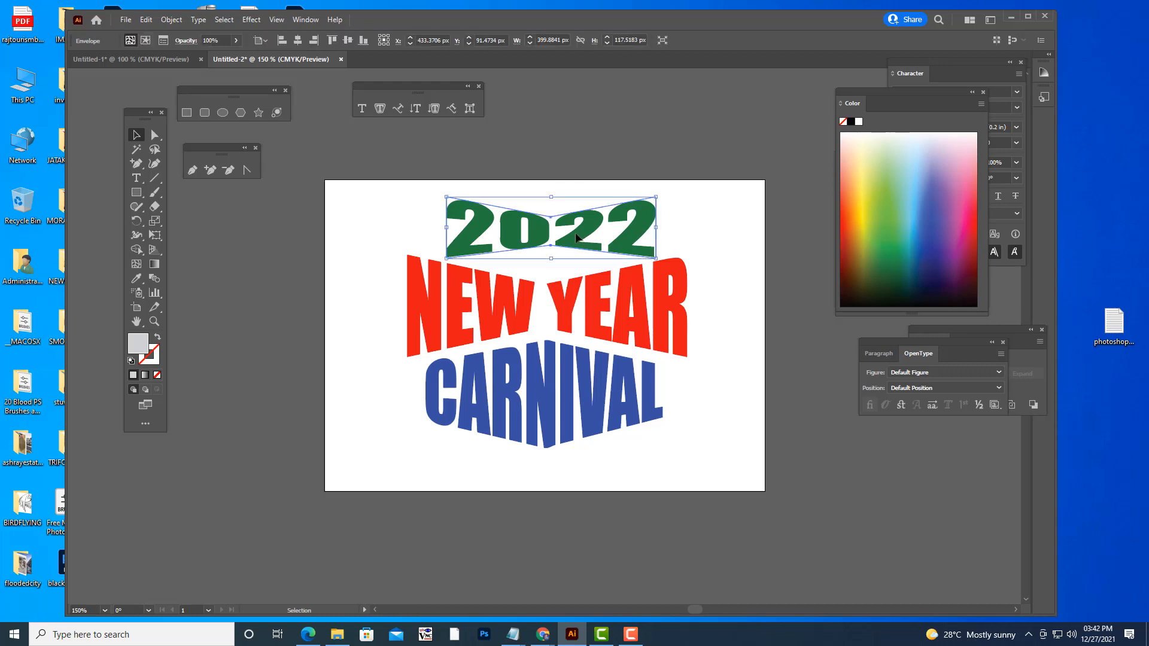
pyautogui.moveTo(576, 237)
pyautogui.mouseDown()
pyautogui.moveTo(608, 237)
pyautogui.moveTo(577, 235)
pyautogui.mouseUp()
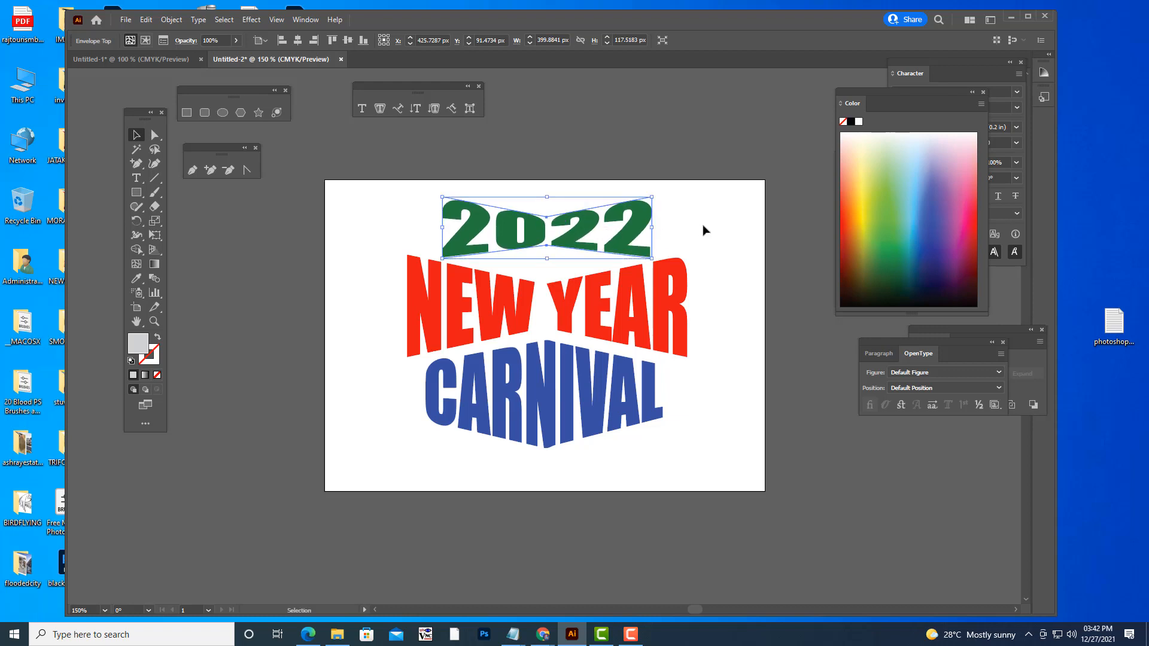
pyautogui.press('Down')
pyautogui.press('Down')
pyautogui.press('Down')
pyautogui.press('Down')
pyautogui.press('Down')
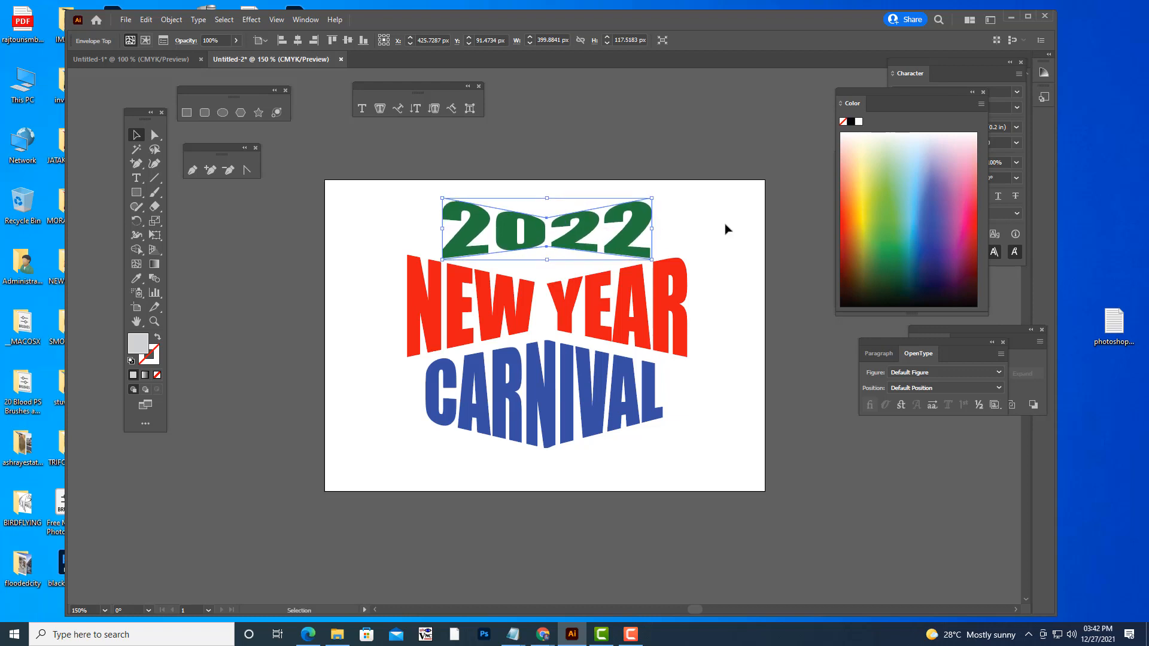
pyautogui.click(725, 228)
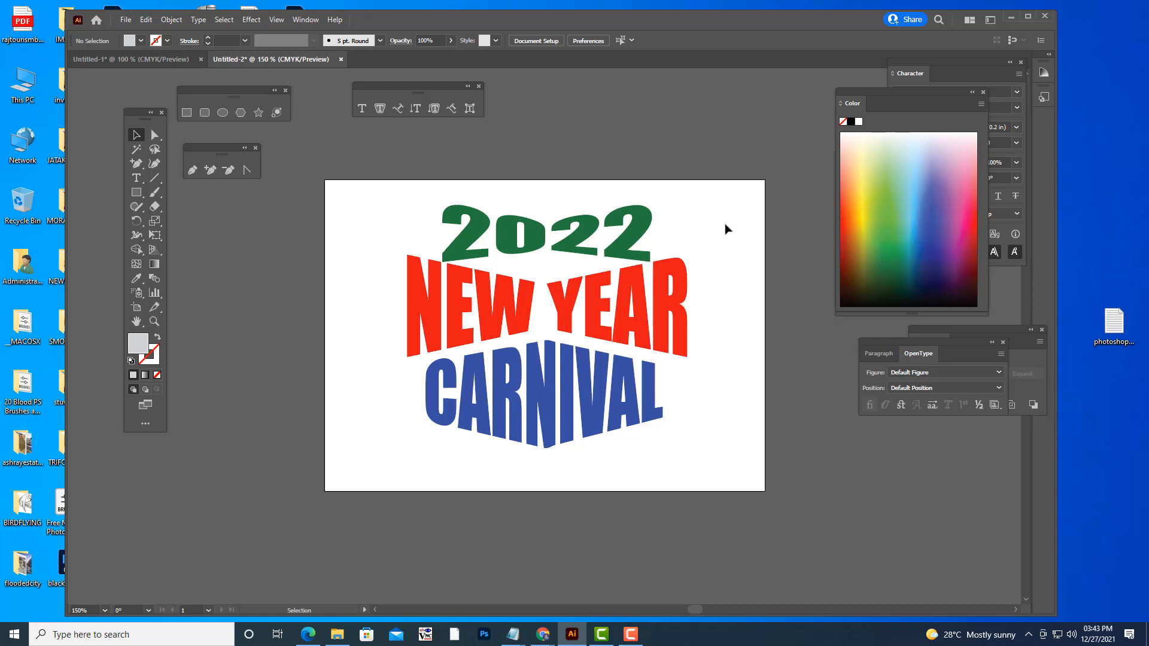
pyautogui.click(581, 225)
pyautogui.click(691, 147)
# - Draw a rectangle covering the whole artboard, about 842 by 595 px, and fill it with black
pyautogui.click(136, 192)
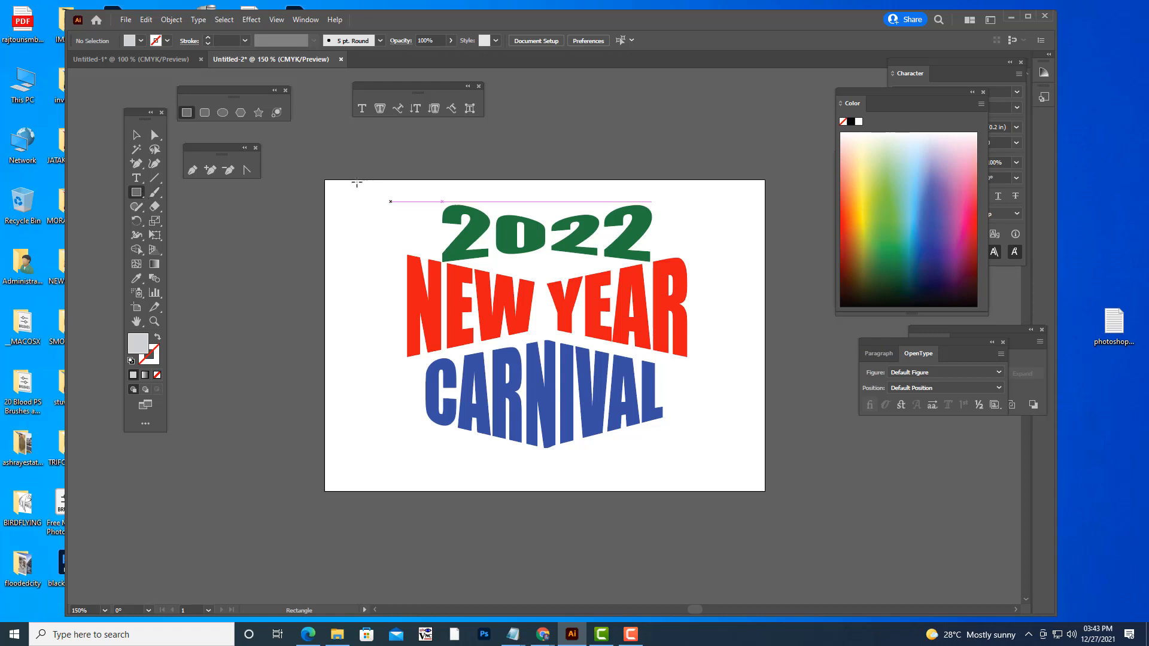
pyautogui.moveTo(324, 179); pyautogui.dragTo(765, 492)
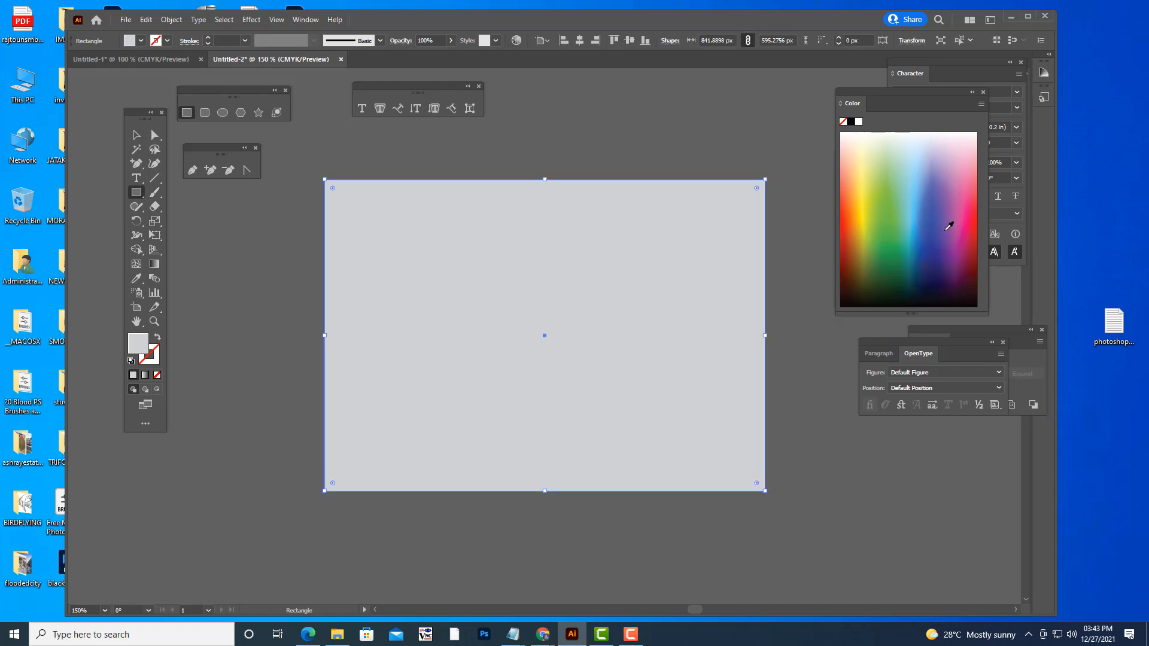
pyautogui.click(849, 122)
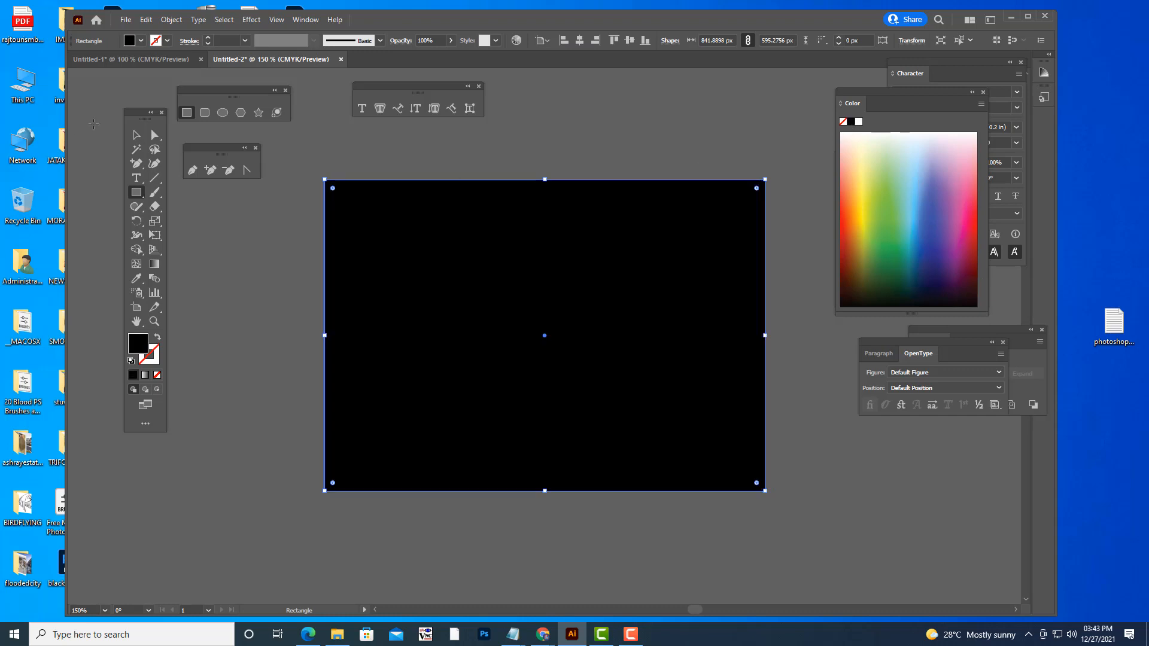
pyautogui.click(136, 134)
pyautogui.click(516, 122)
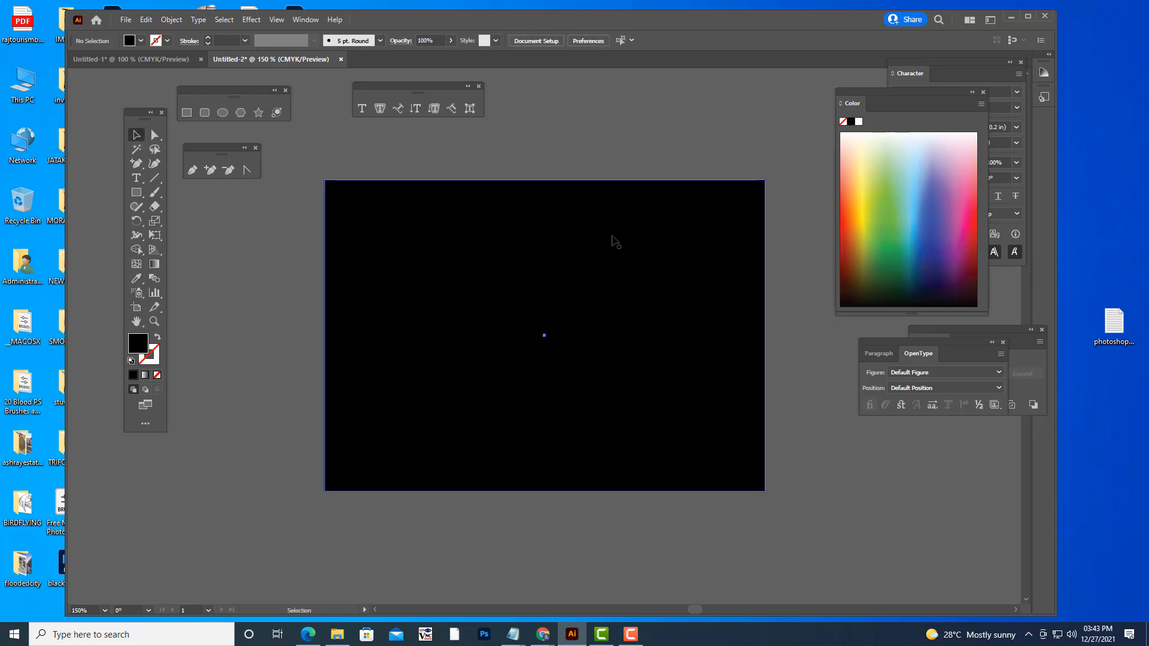
# - Send the black rectangle behind the three lines of text
pyautogui.click(684, 226)
pyautogui.rightClick(684, 226)
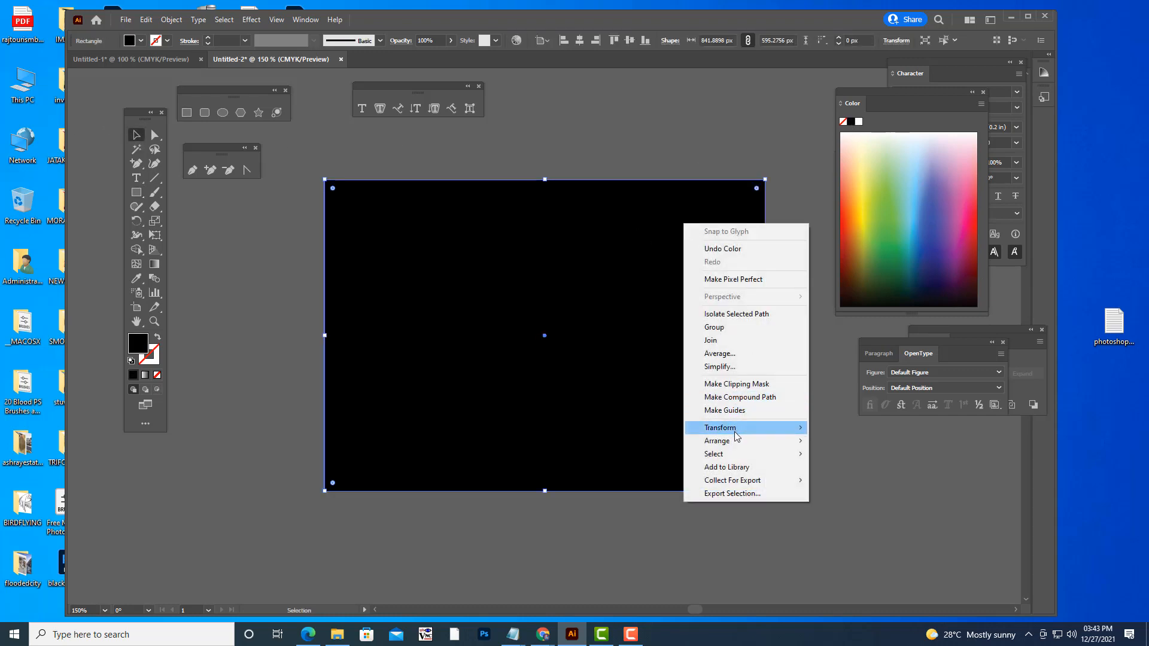
pyautogui.moveTo(736, 440)
pyautogui.click(837, 480)
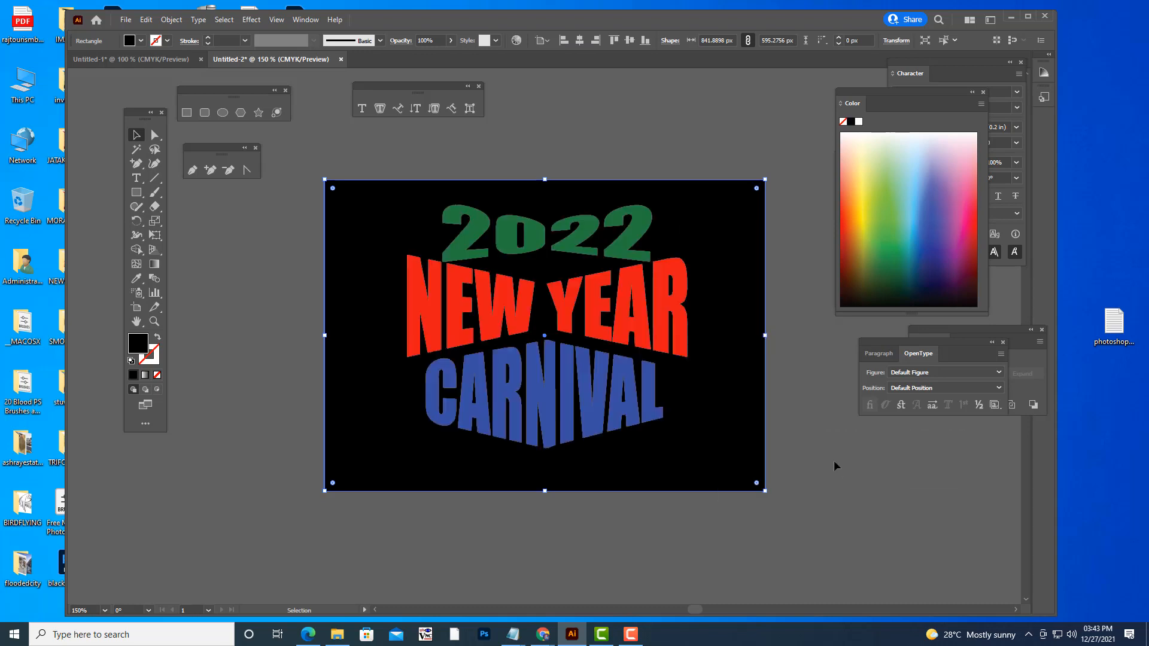
pyautogui.click(841, 425)
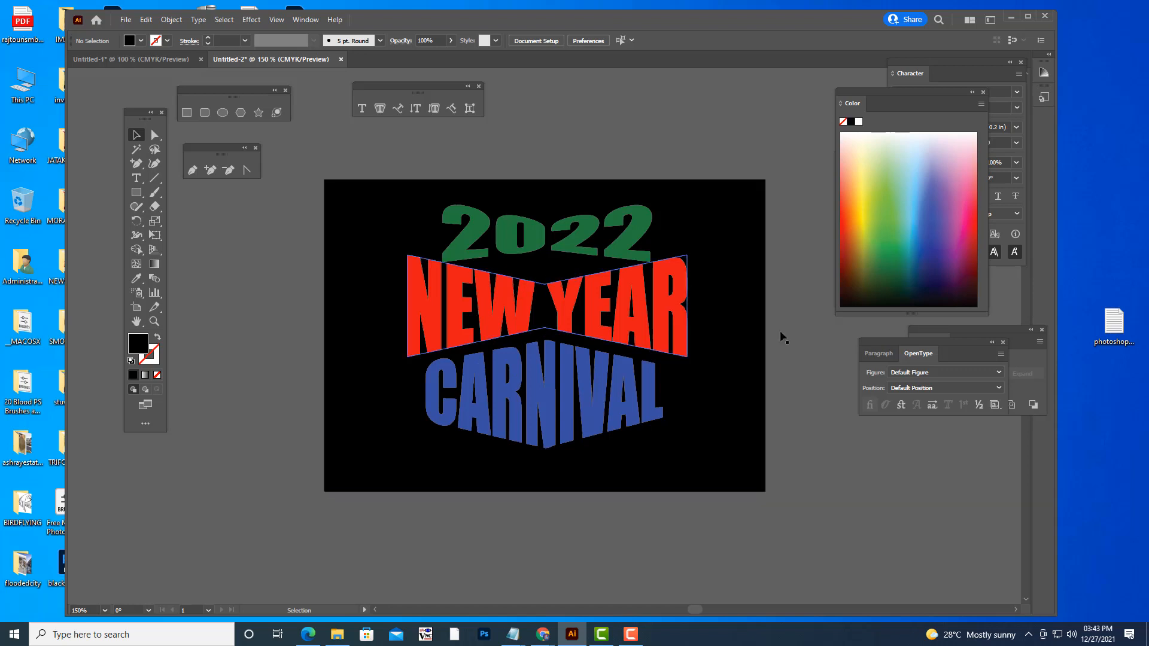
# - Select 2022, NEW YEAR and CARNIVAL together and scale them down about their center to about 431 by 383 px
pyautogui.click(672, 294)
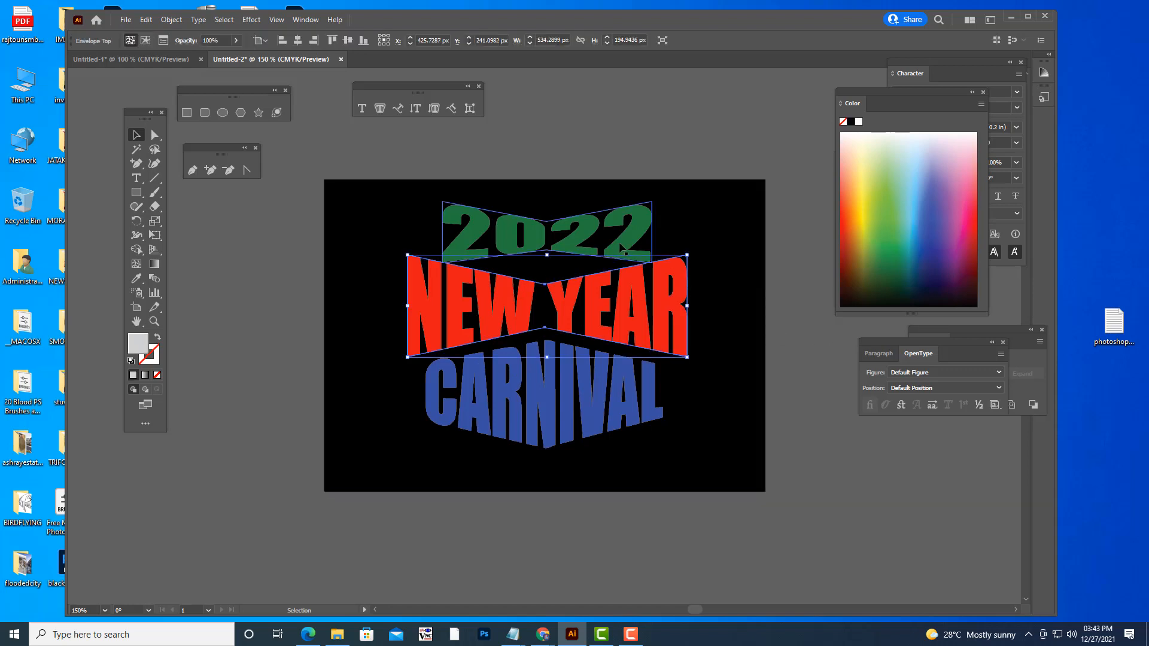
pyautogui.keyDown('shift'); pyautogui.click(619, 243); pyautogui.keyUp('shift')
pyautogui.keyDown('shift'); pyautogui.click(563, 378); pyautogui.keyUp('shift')
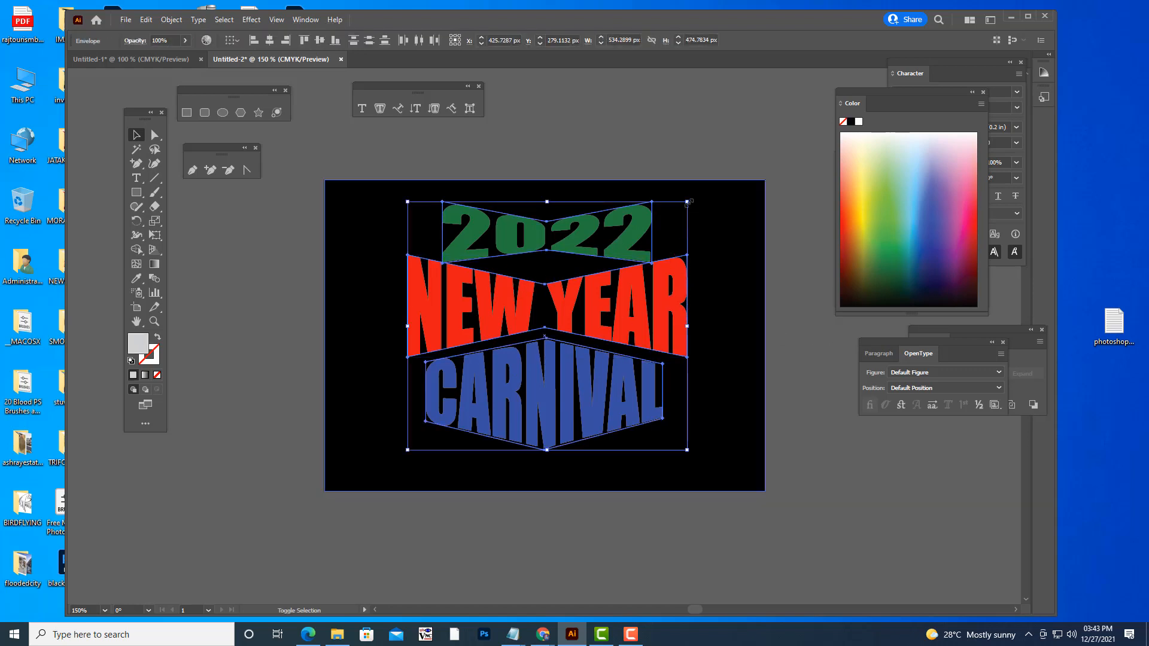
pyautogui.moveTo(687, 201); pyautogui.dragTo(659, 226)
pyautogui.moveTo(618, 306); pyautogui.dragTo(618, 307)
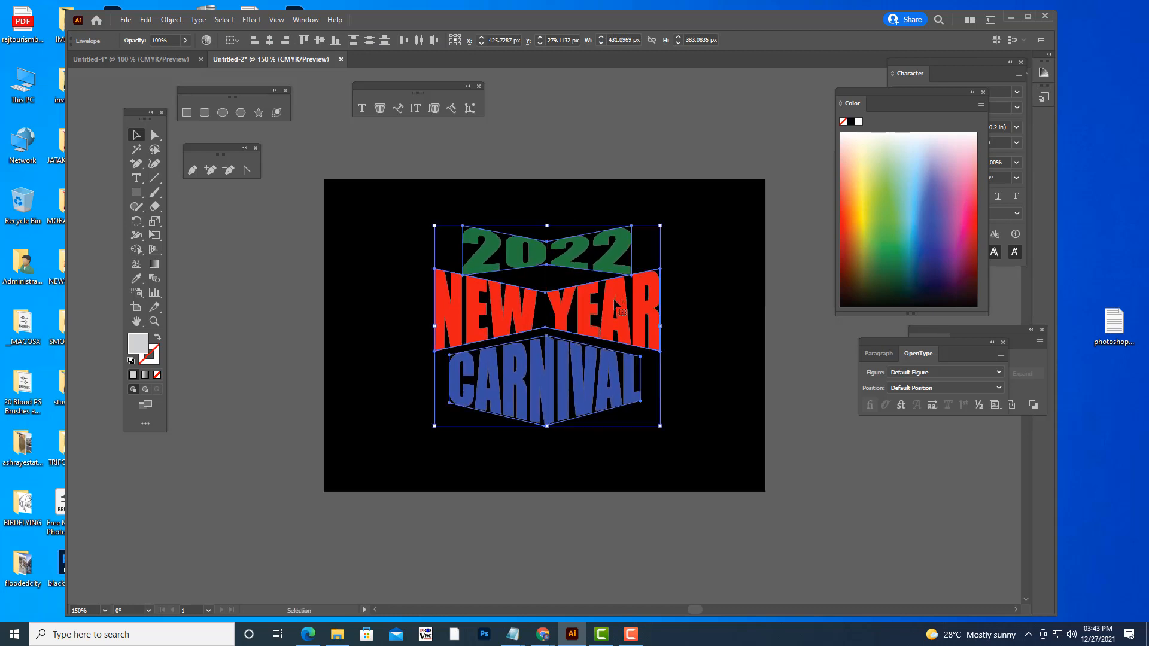
# - Try to give the three warped text lines a near-white stroke with color F9F9F9
pyautogui.click(148, 354)
pyautogui.doubleClick(149, 354)
pyautogui.moveTo(584, 138); pyautogui.dragTo(569, 282)
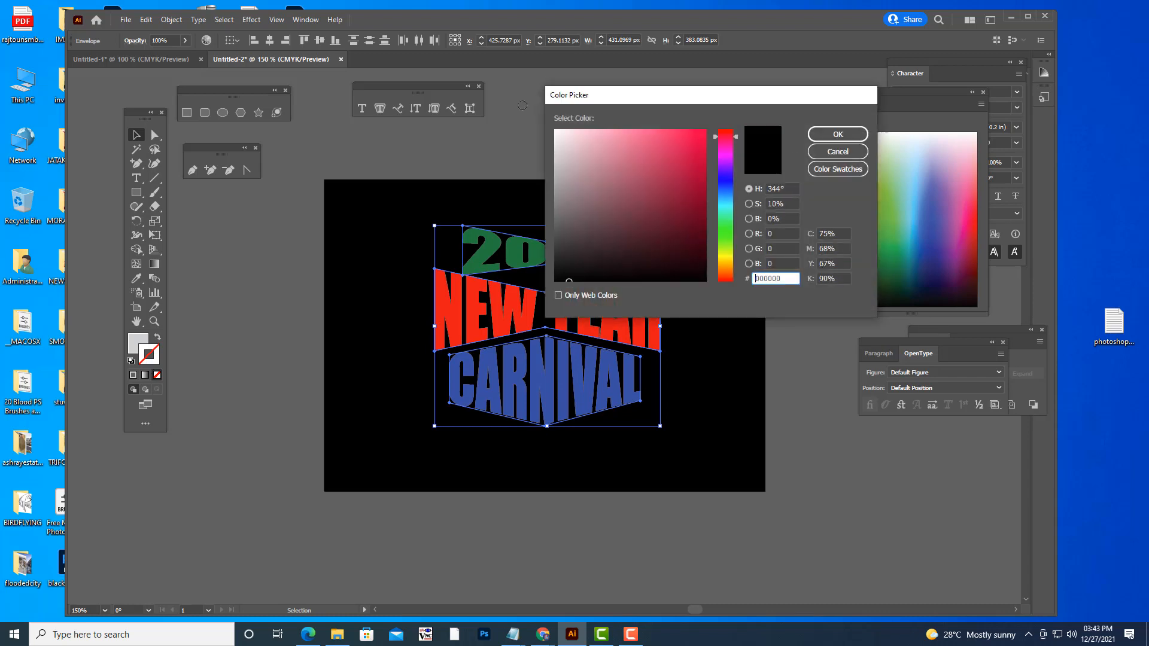
pyautogui.click(555, 131)
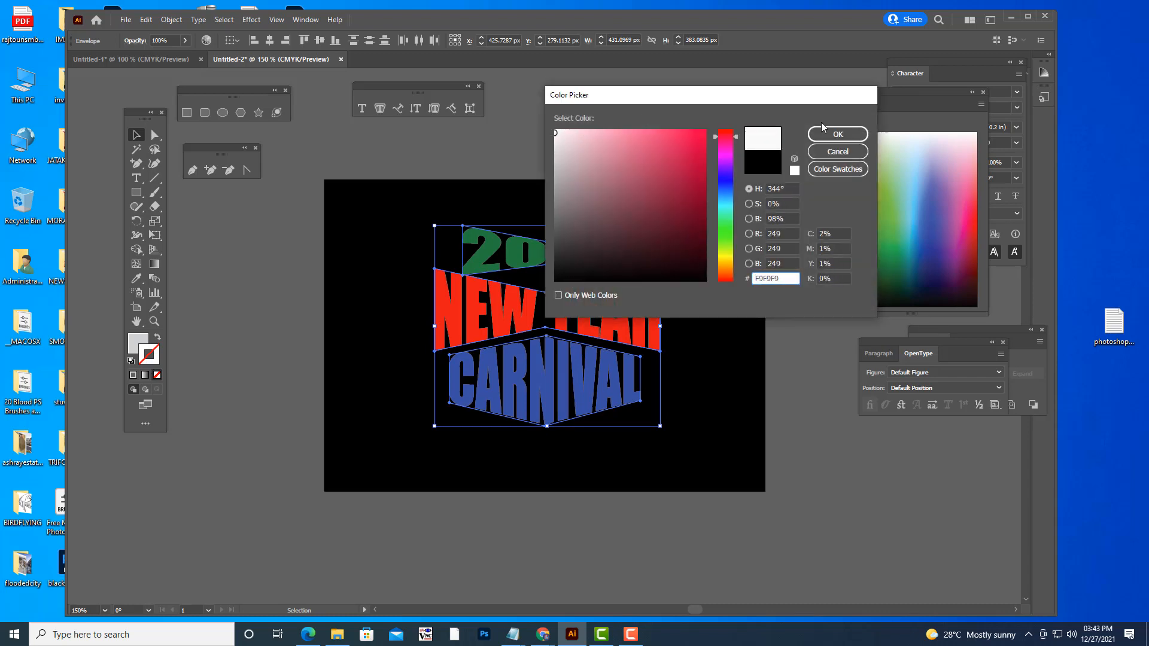
pyautogui.click(837, 134)
pyautogui.click(667, 141)
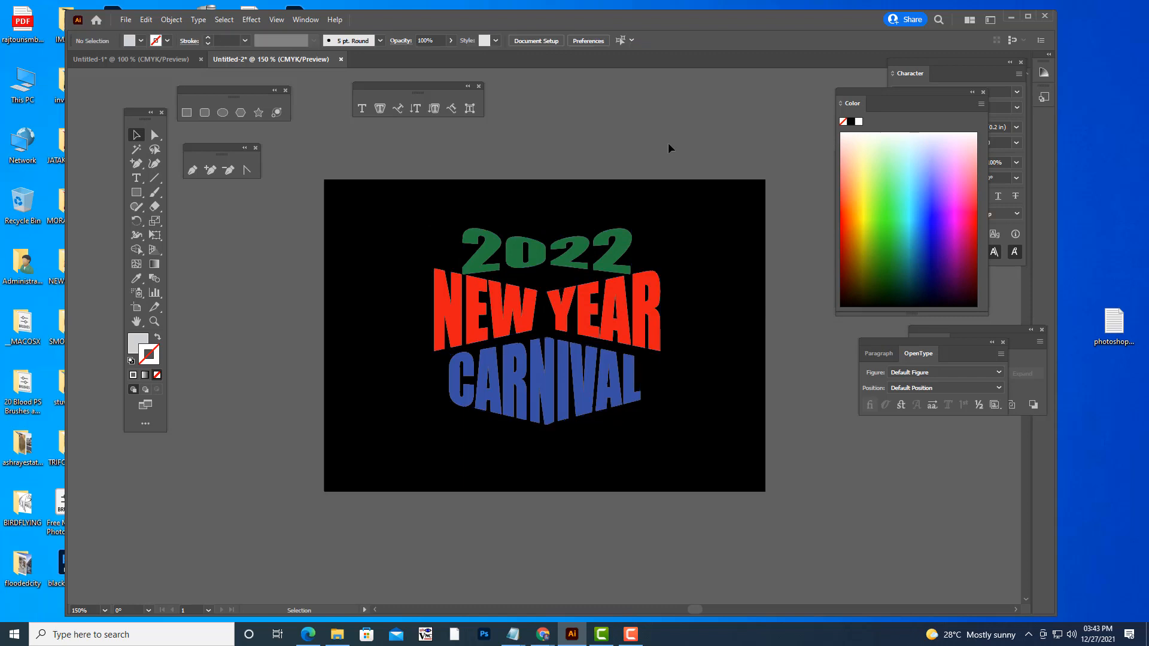
pyautogui.click(538, 312)
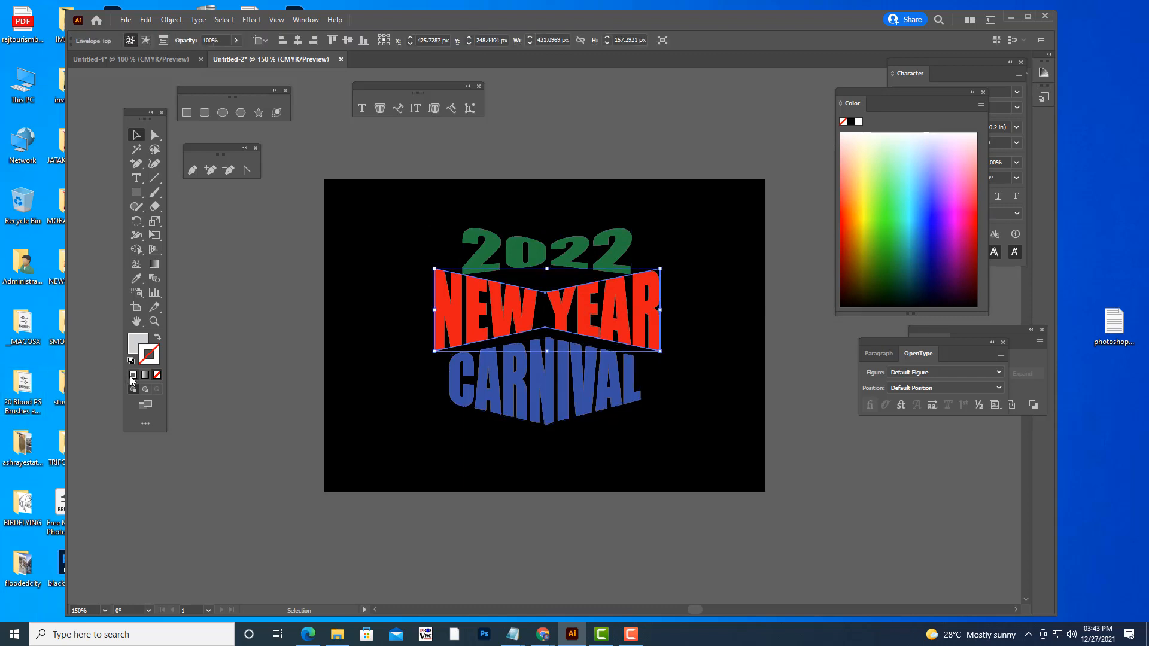
pyautogui.click(145, 345)
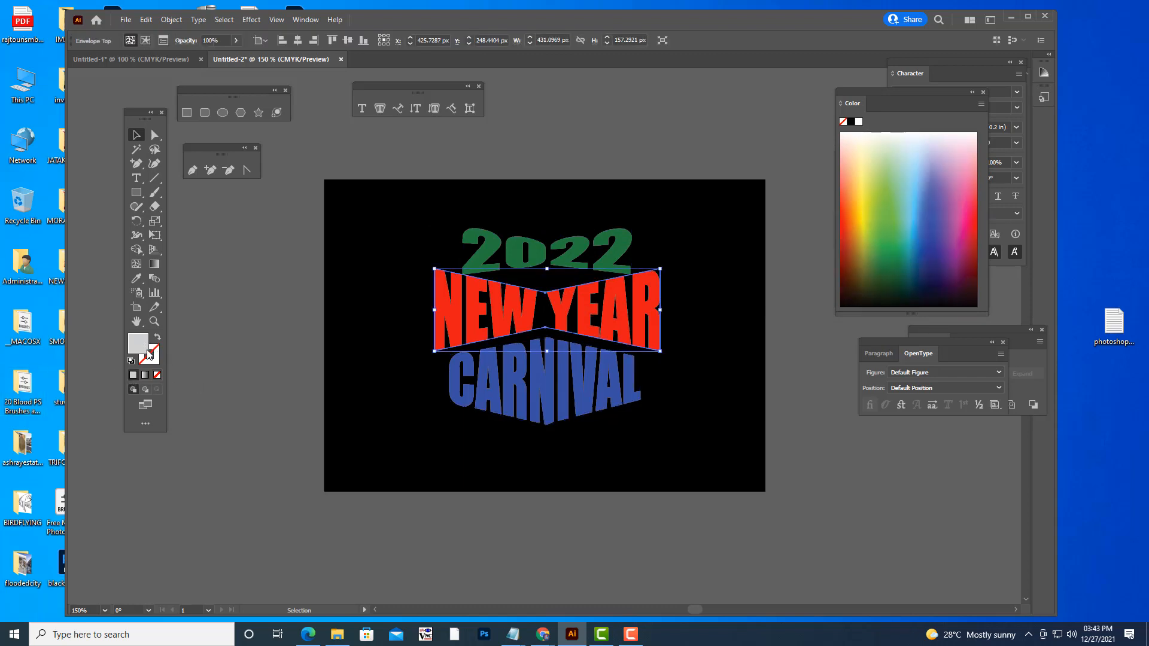
pyautogui.click(273, 333)
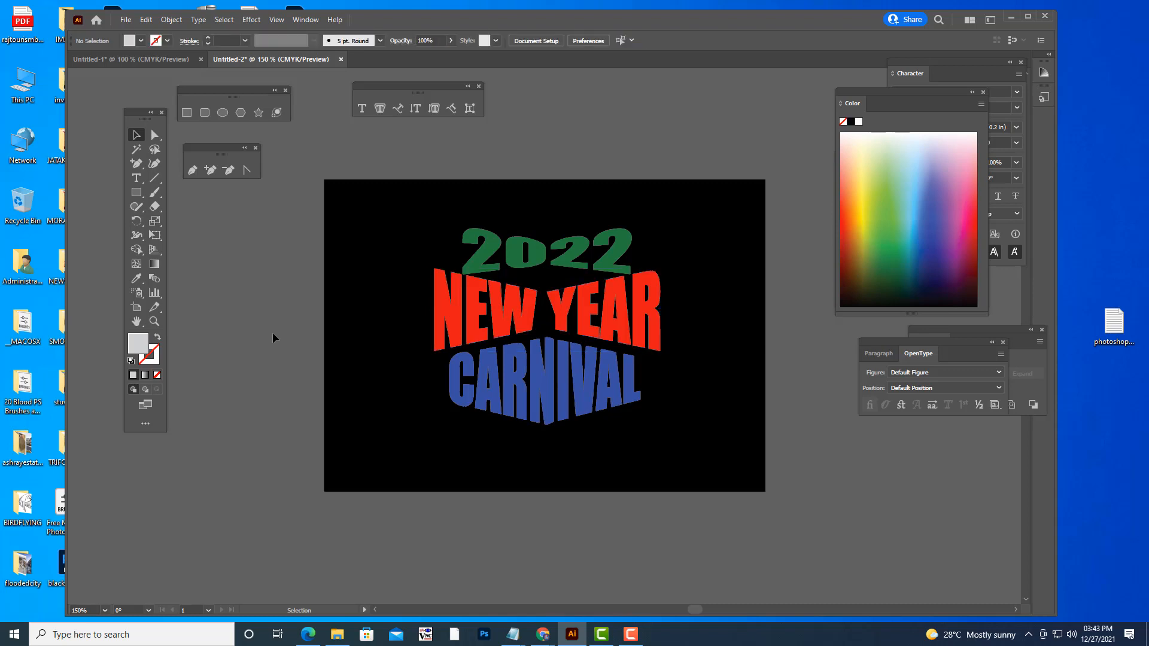
# - Move the Color panel slightly and delete the black background rectangle
pyautogui.click(391, 311)
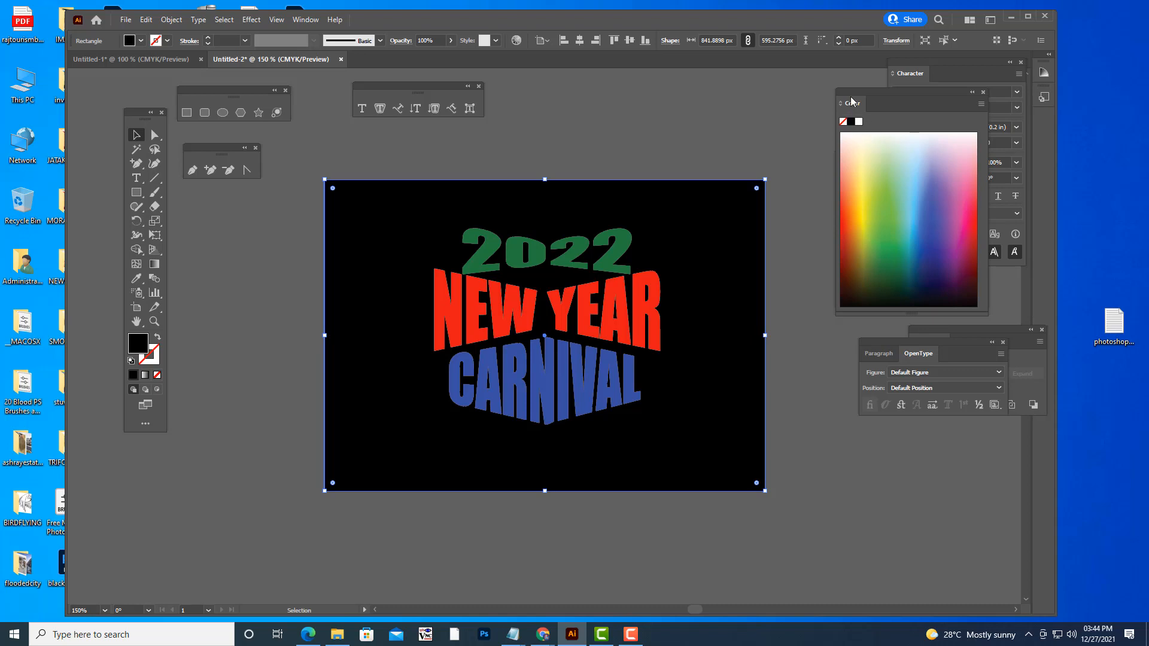
pyautogui.moveTo(852, 98); pyautogui.dragTo(840, 102)
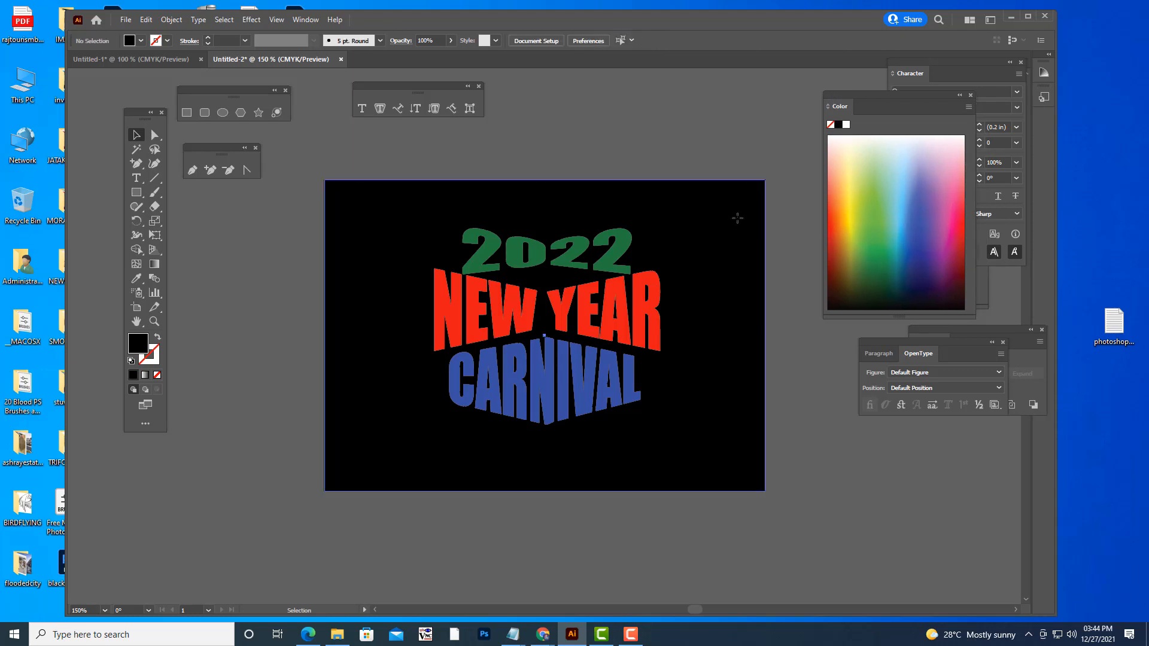
pyautogui.press('Delete')
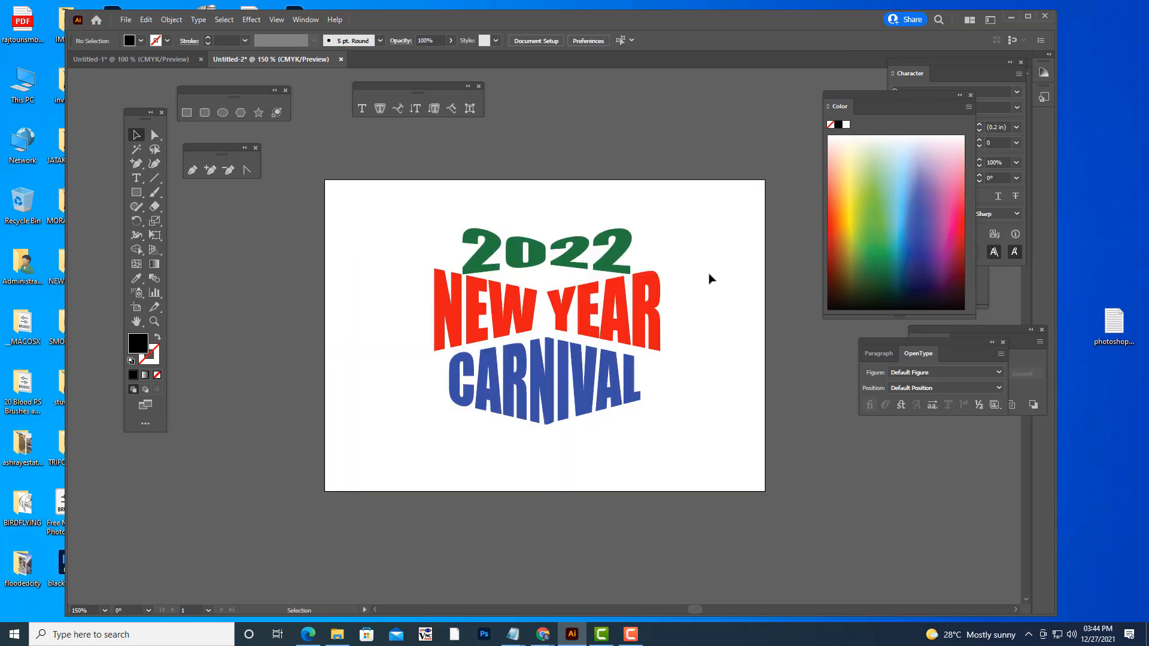
# - Switch to Chrome and replace the grass image search with a search for BACKGROUNDS
pyautogui.scroll(1, 709, 278)
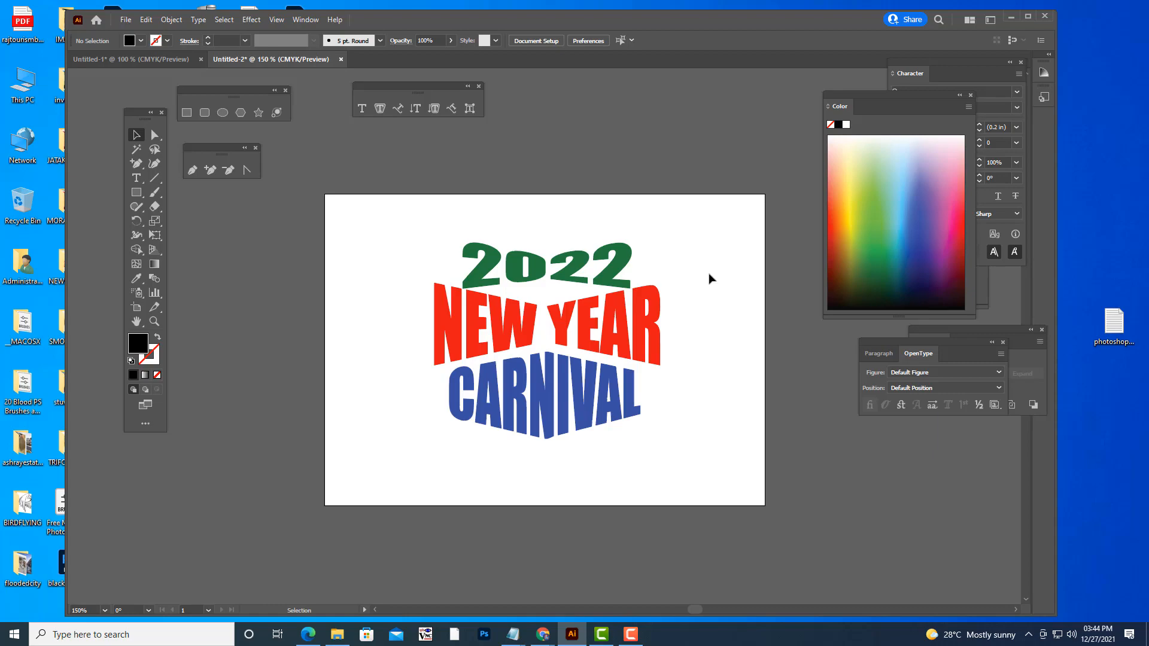
pyautogui.moveTo(543, 634)
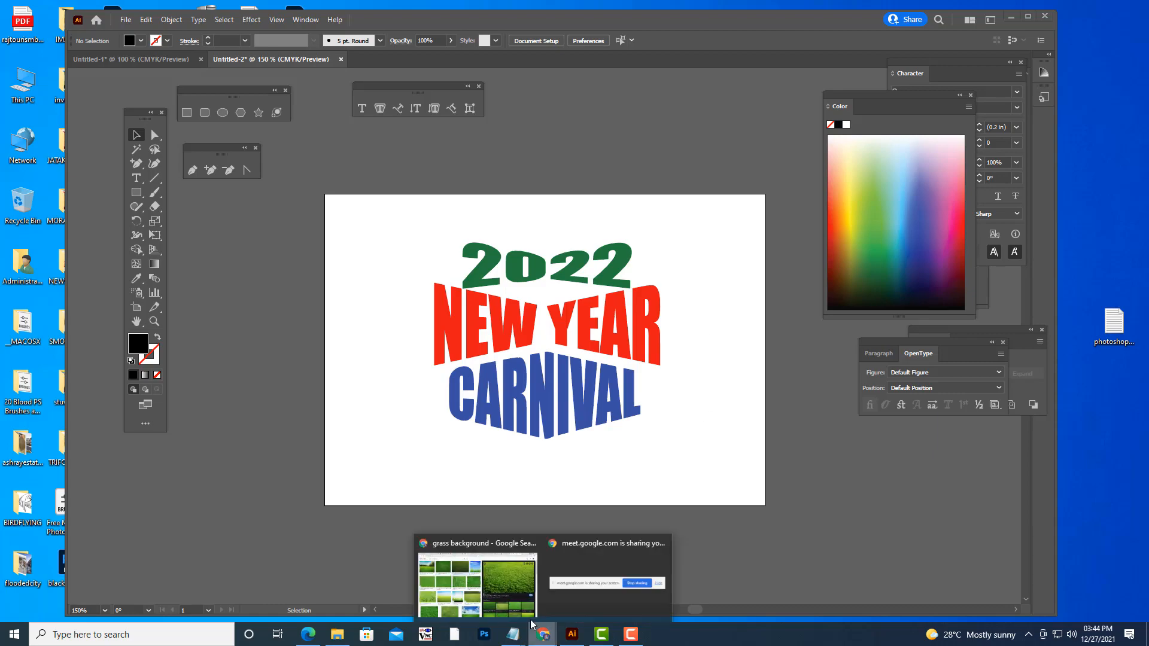
pyautogui.click(476, 583)
pyautogui.scroll(2, 367, 198)
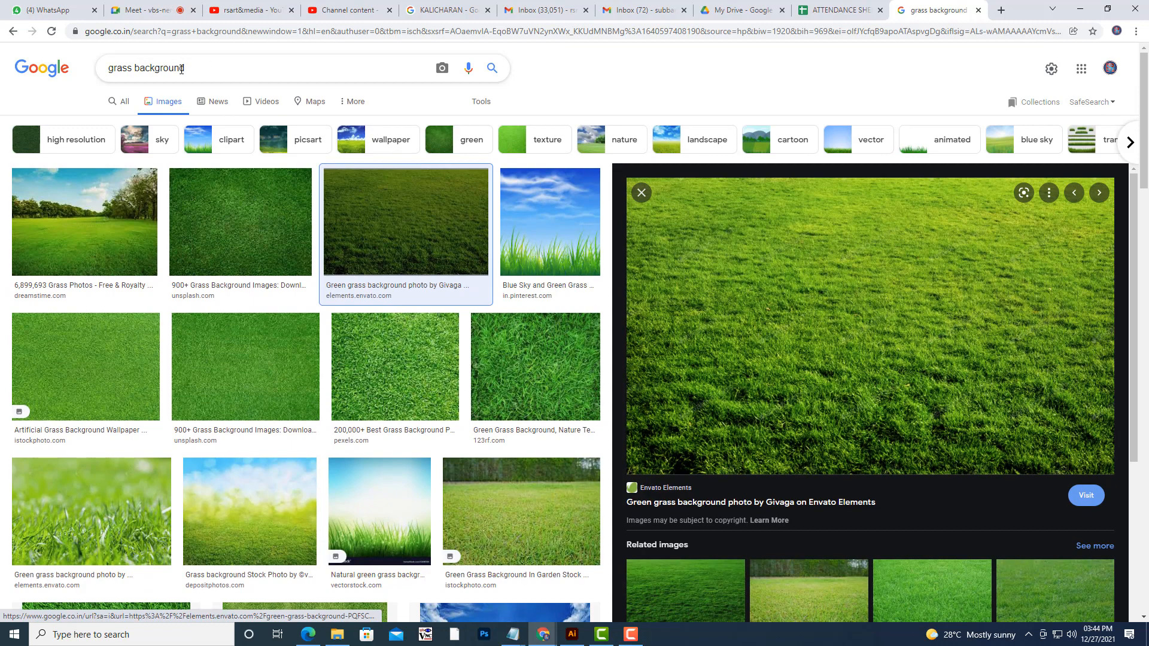
pyautogui.tripleClick(181, 68)
pyautogui.write('BA')
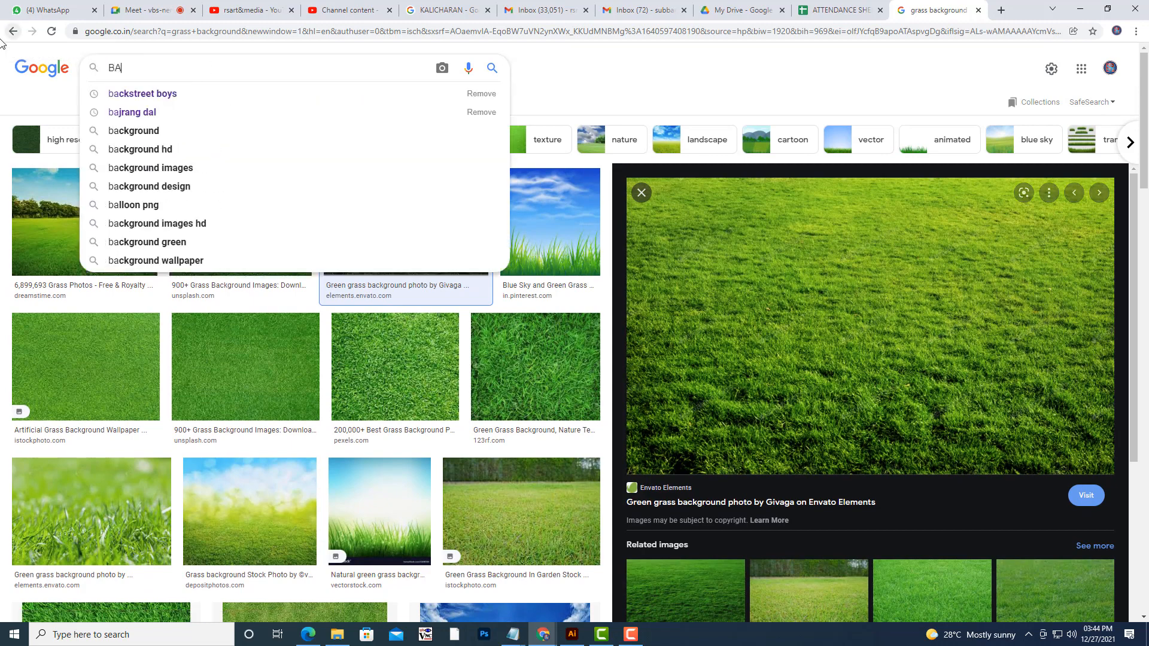
pyautogui.write('CKGROUNDS')
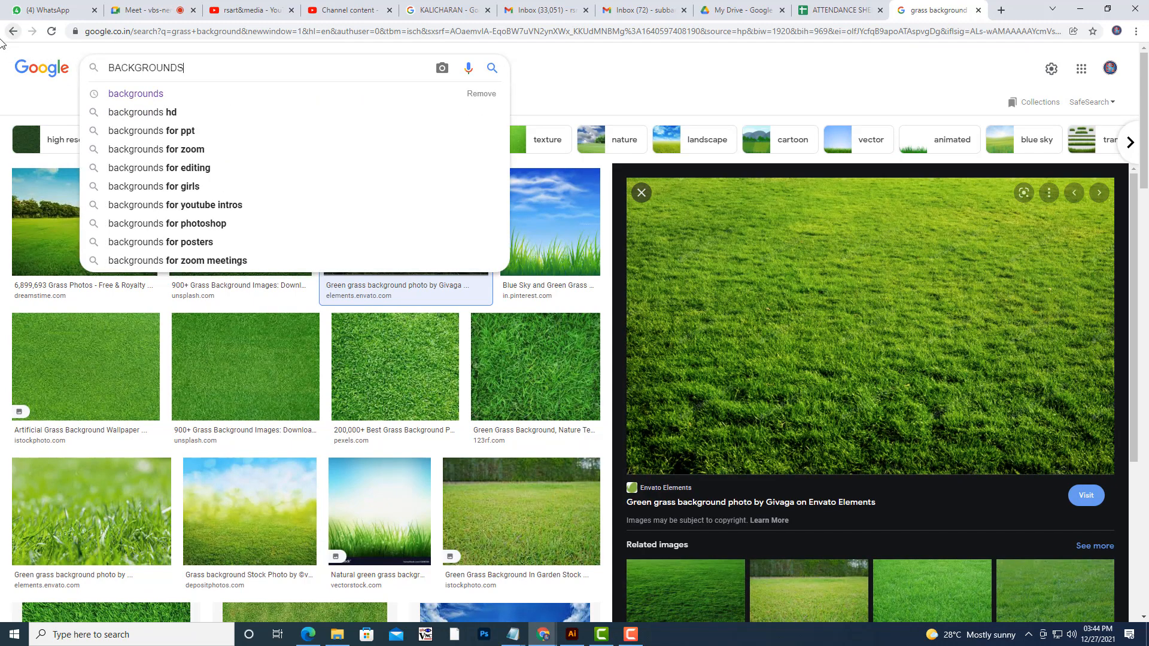
pyautogui.press('Return')
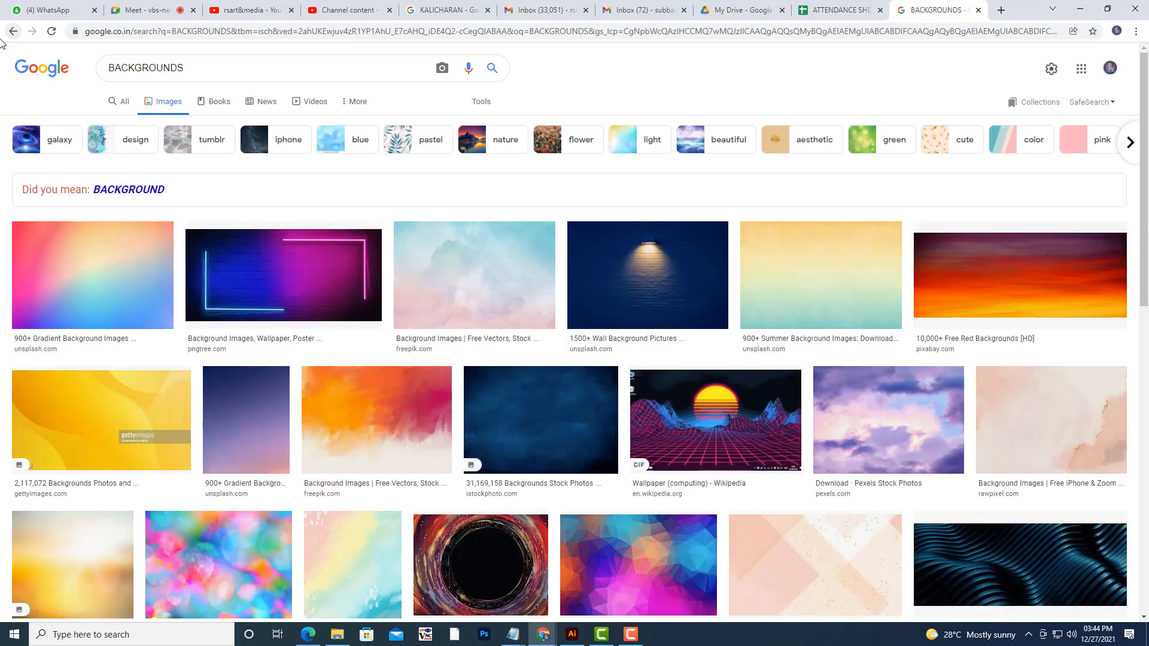
# - Browse the background results and open the 7 Themes image with glowing blue, purple and orange waves from the related images
pyautogui.scroll(-5, 1059, 359)
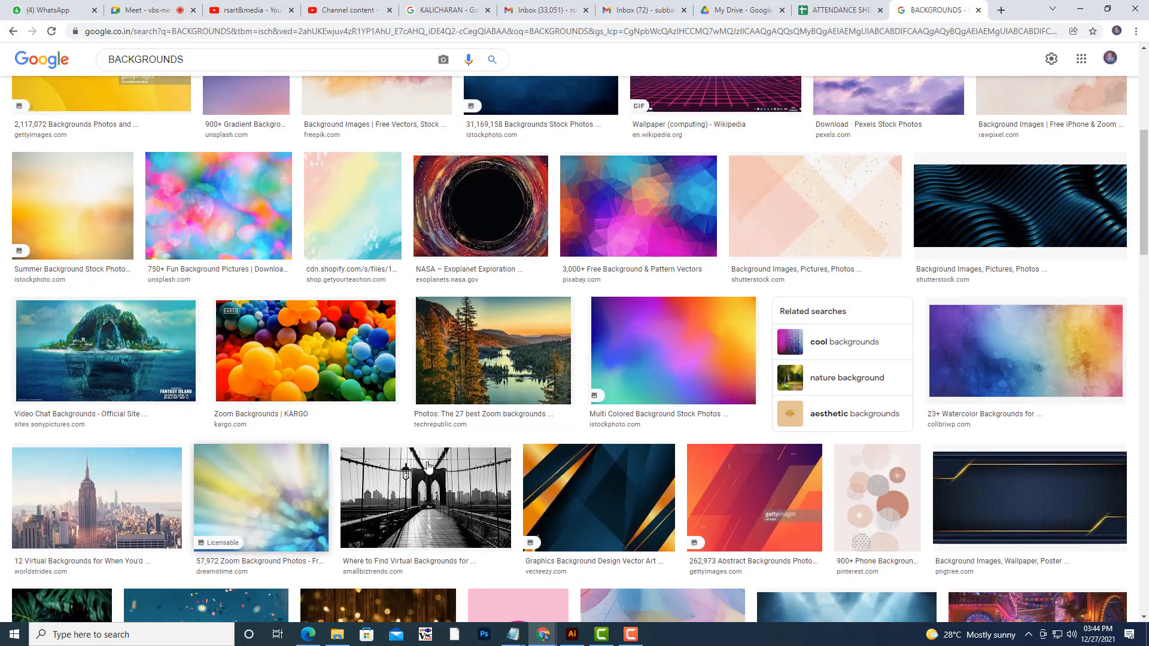
pyautogui.scroll(-5, 621, 321)
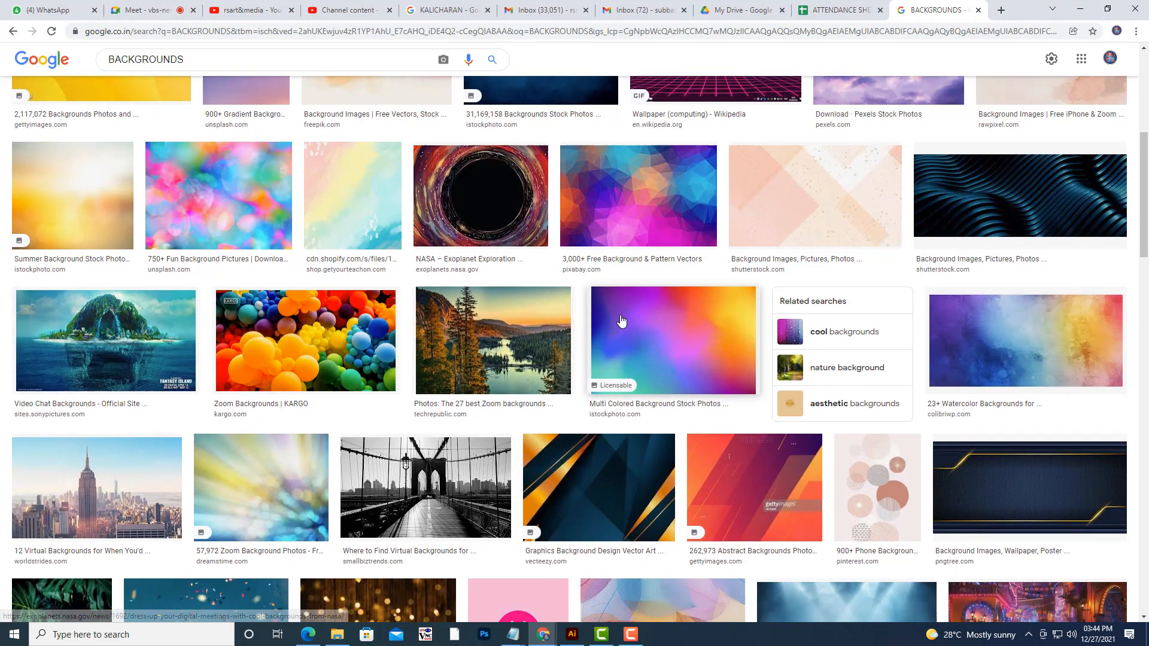
pyautogui.scroll(-9, 621, 321)
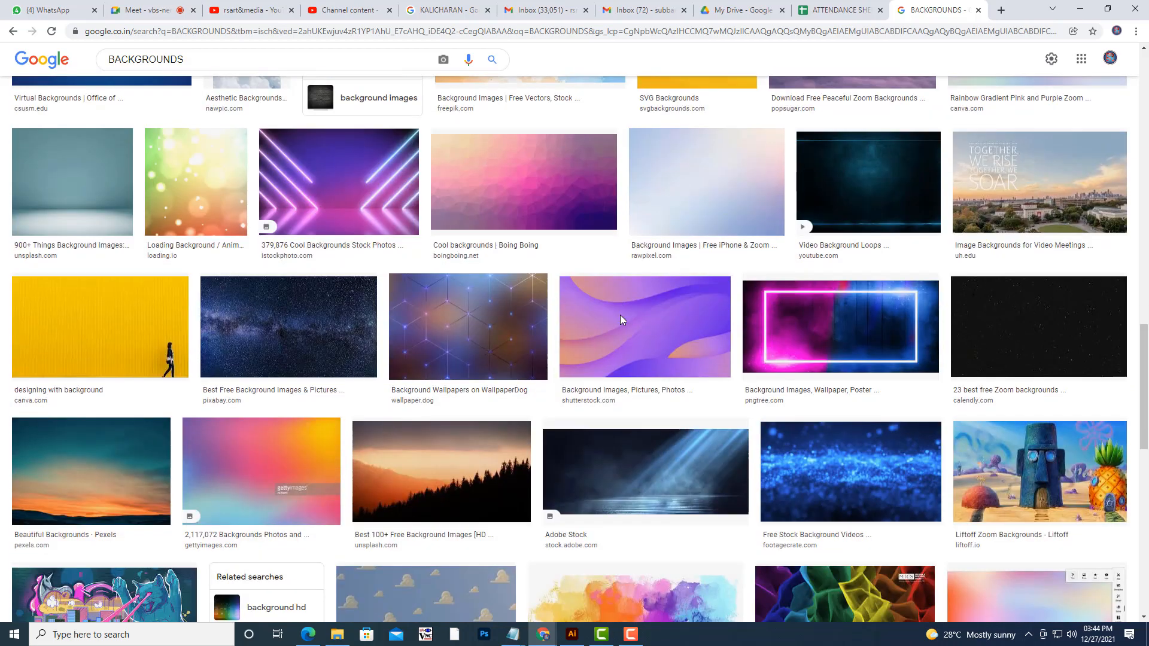
pyautogui.click(620, 314)
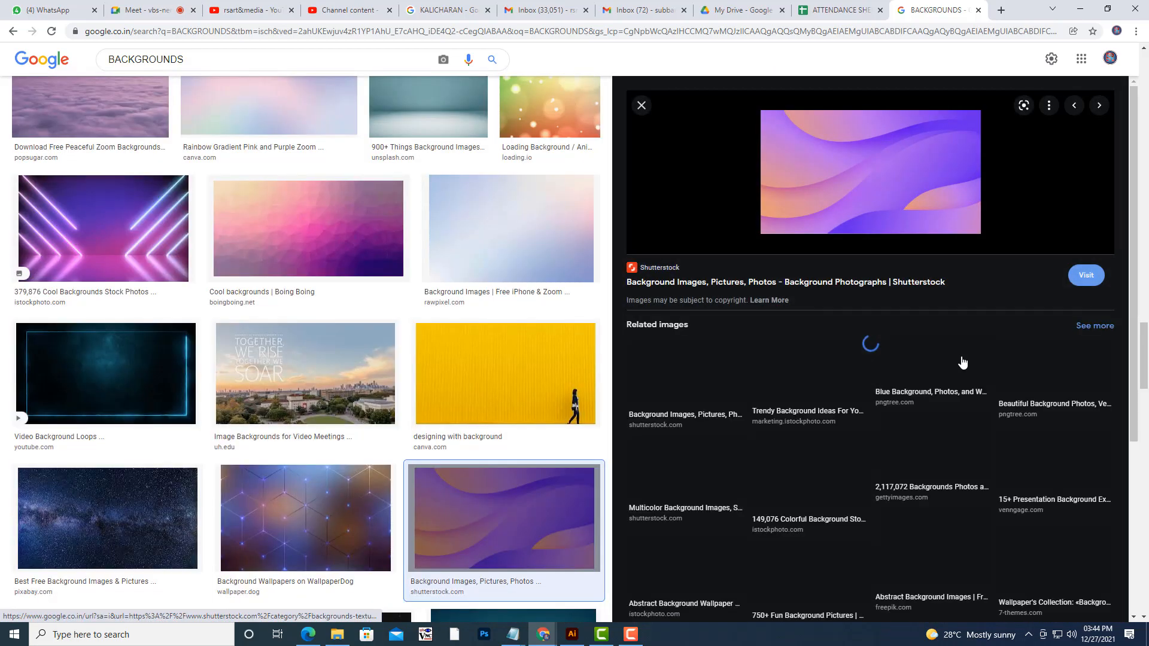
pyautogui.scroll(-3, 961, 362)
pyautogui.click(1100, 368)
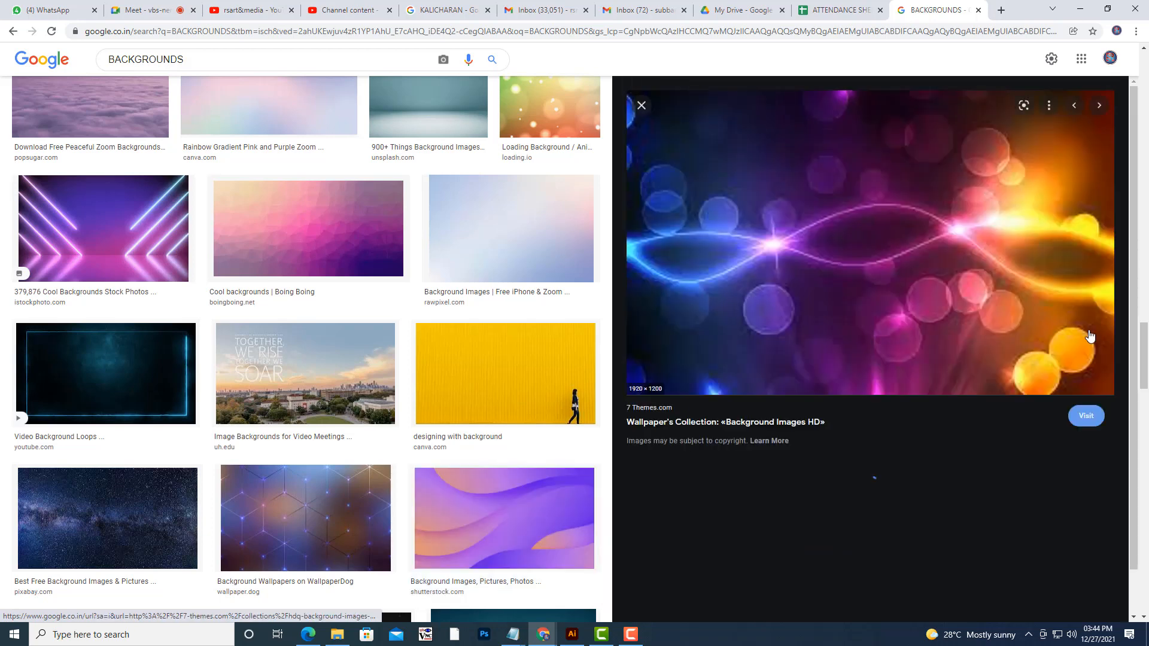
# - Open the glowing wave image in its own tab, view it, and return to the search results
pyautogui.rightClick(872, 214)
pyautogui.click(975, 337)
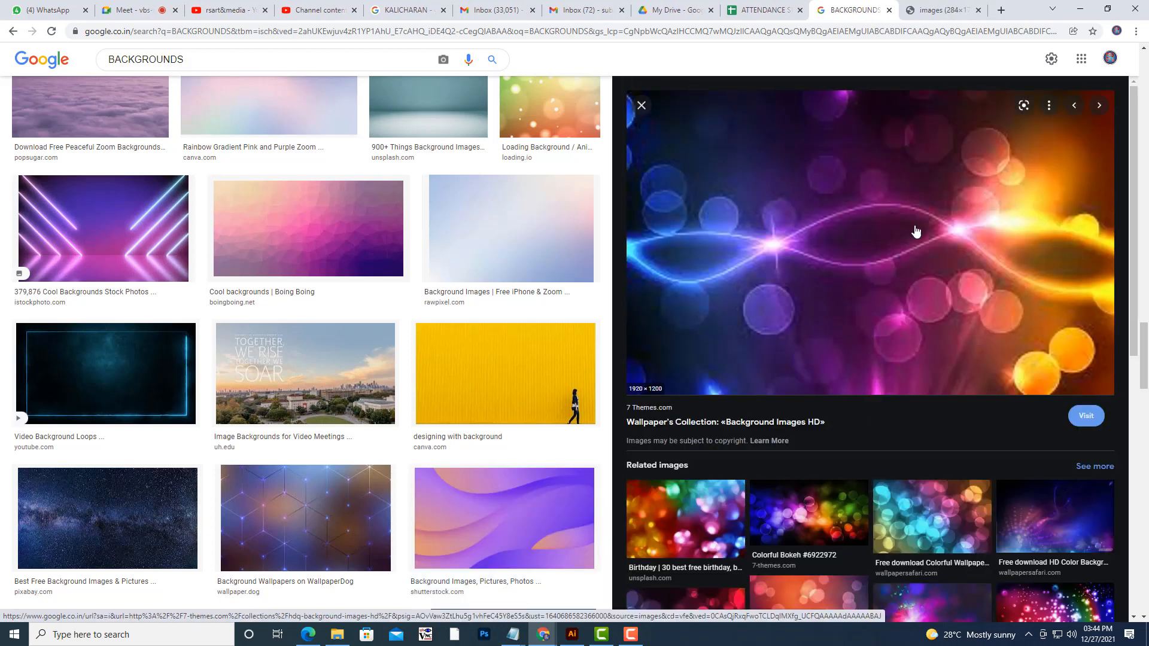
pyautogui.click(929, 15)
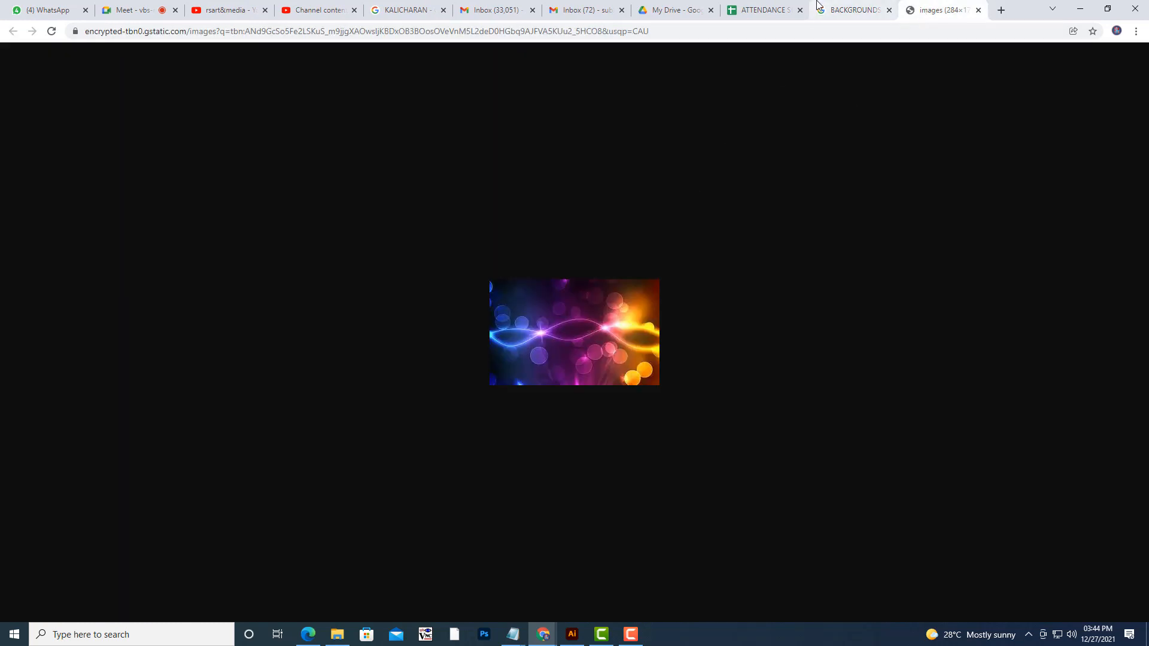
pyautogui.click(852, 11)
# - Save the glowing wave image to the Desktop as images.jfif
pyautogui.rightClick(819, 179)
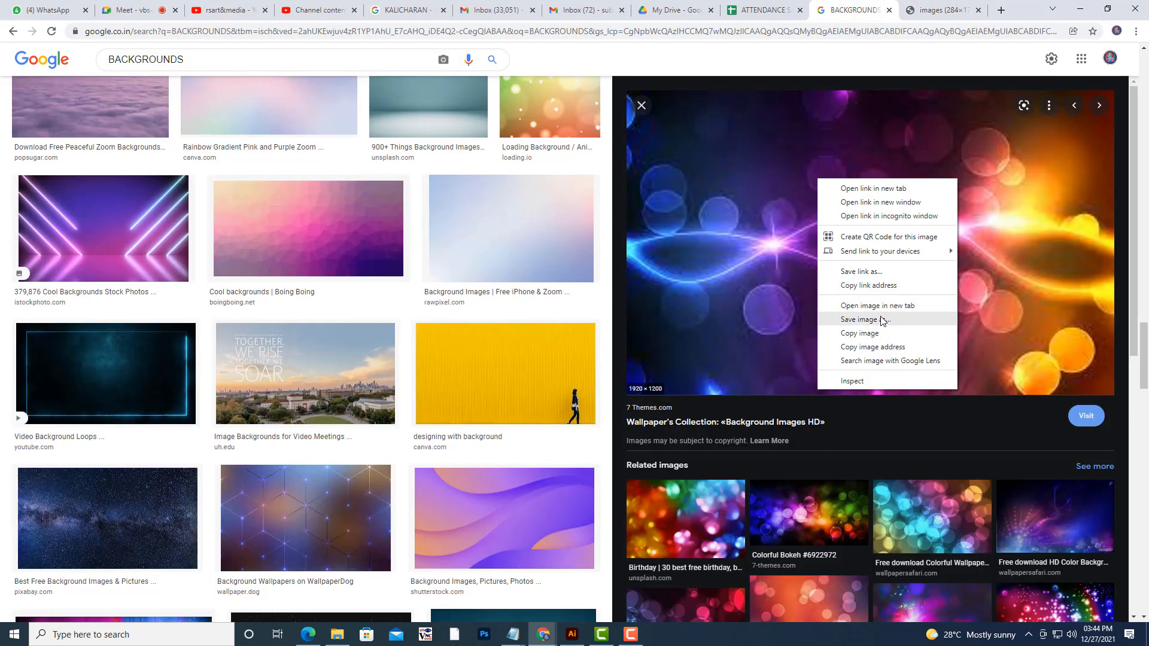
pyautogui.click(881, 318)
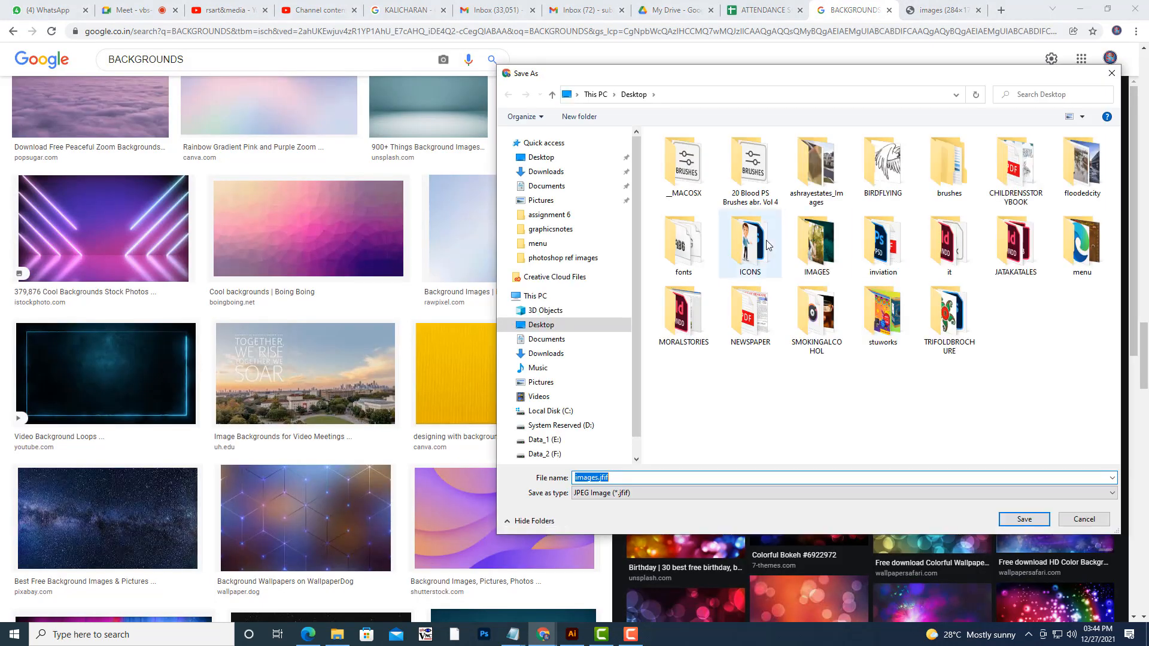
pyautogui.click(1029, 519)
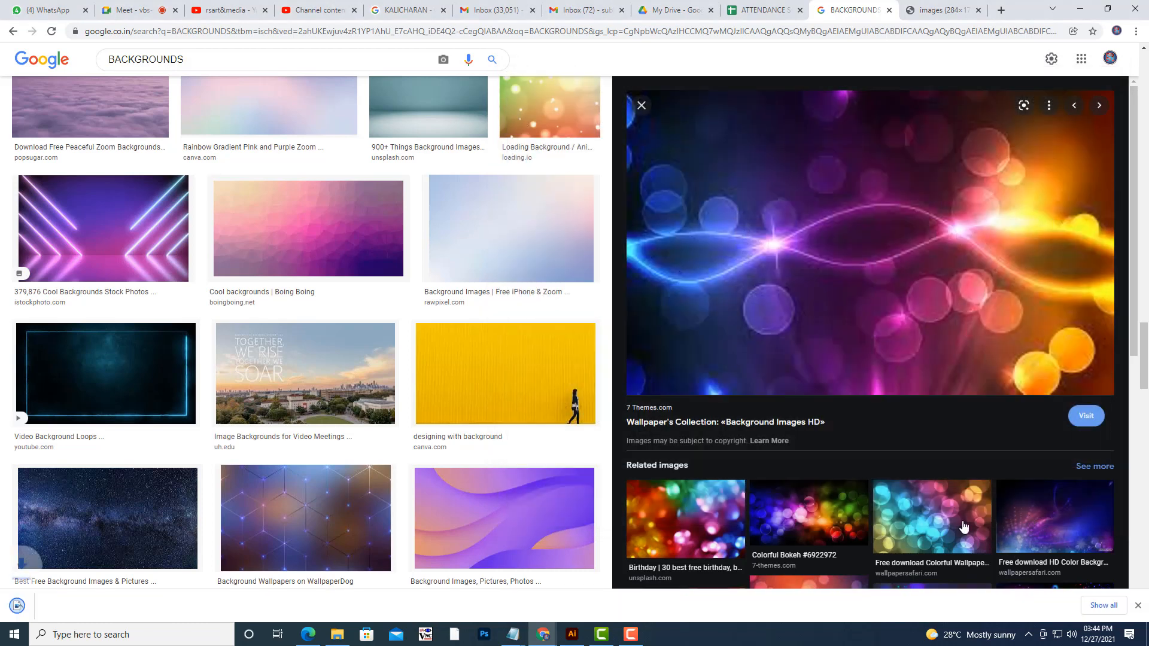
# - Show the downloaded images.jfif in its folder and open it with Illustrator
pyautogui.click(125, 604)
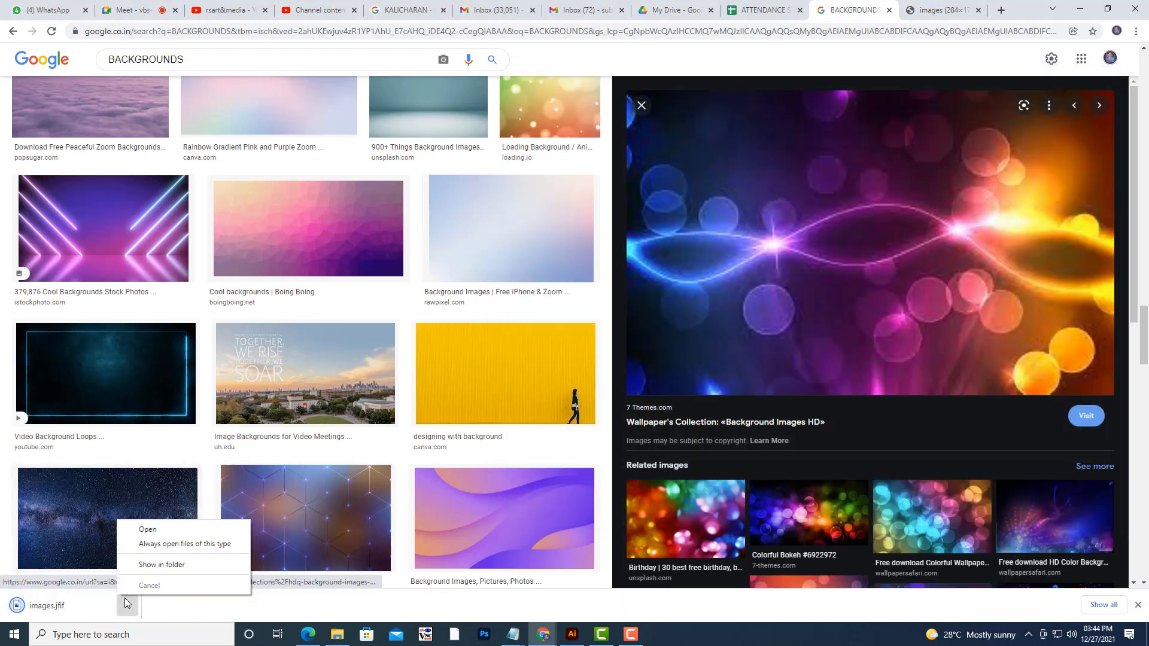
pyautogui.click(152, 564)
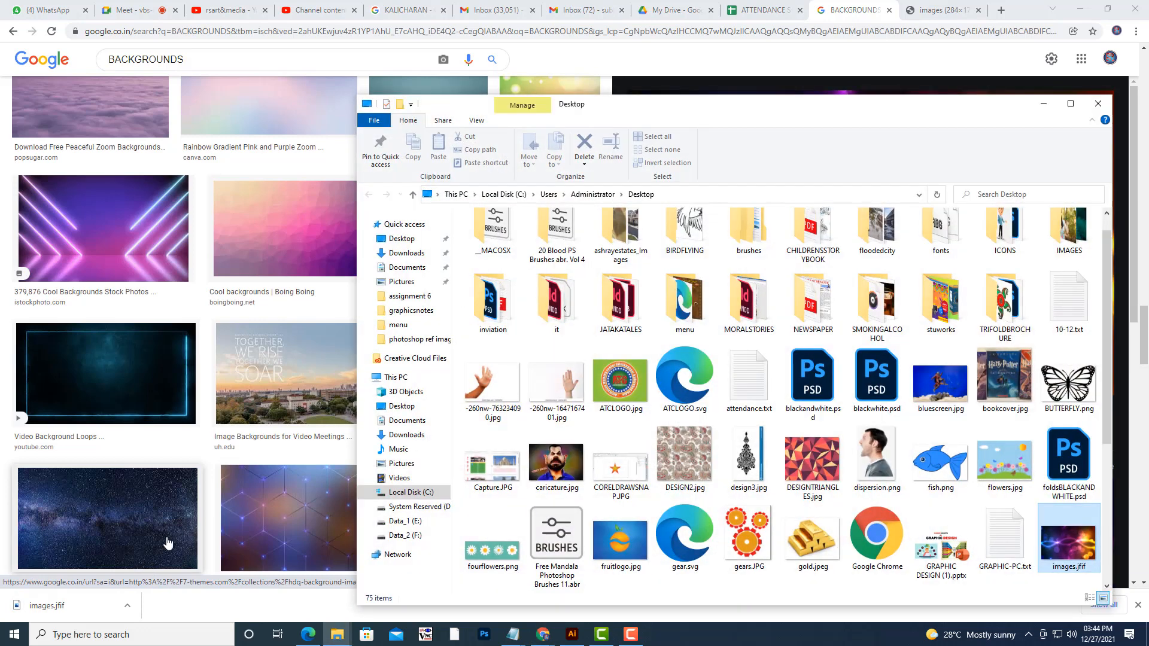
pyautogui.rightClick(1056, 565)
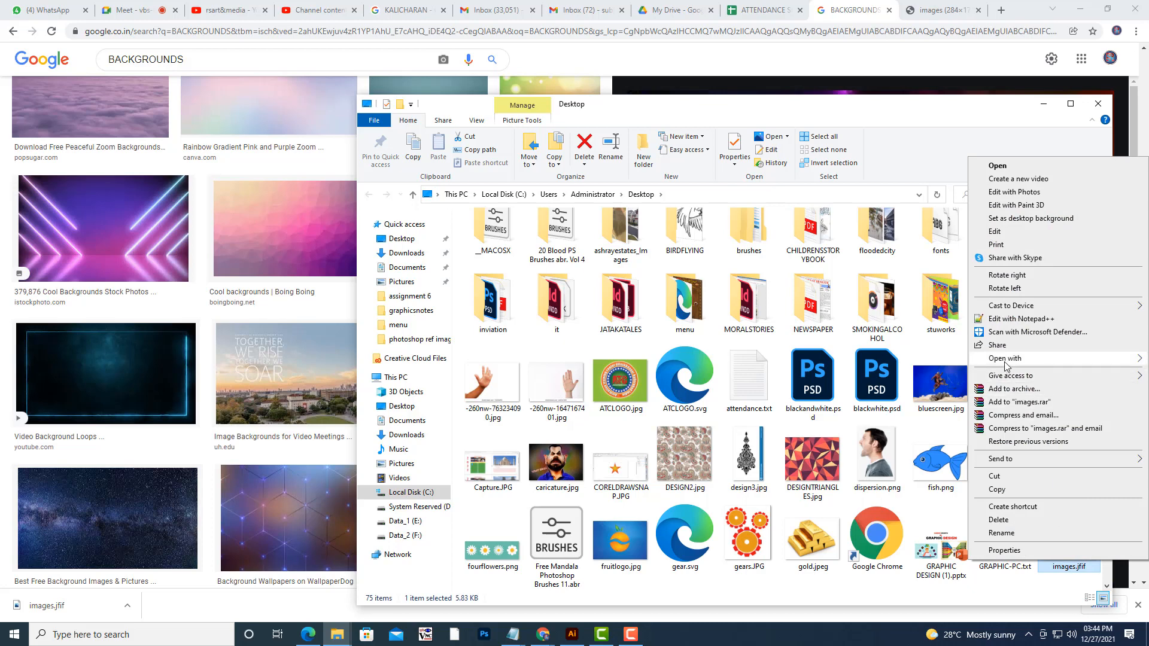
pyautogui.moveTo(1017, 359)
pyautogui.click(866, 361)
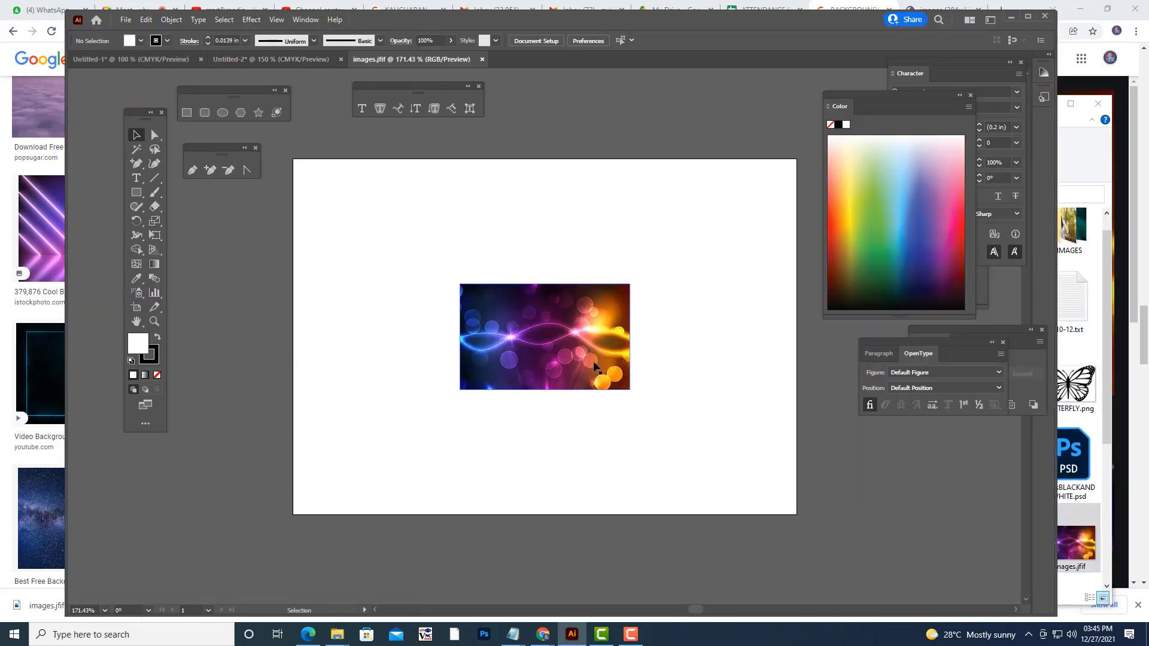
# - Cut the wave image out of the images.jfif document and paste it into Untitled-2
pyautogui.click(595, 366)
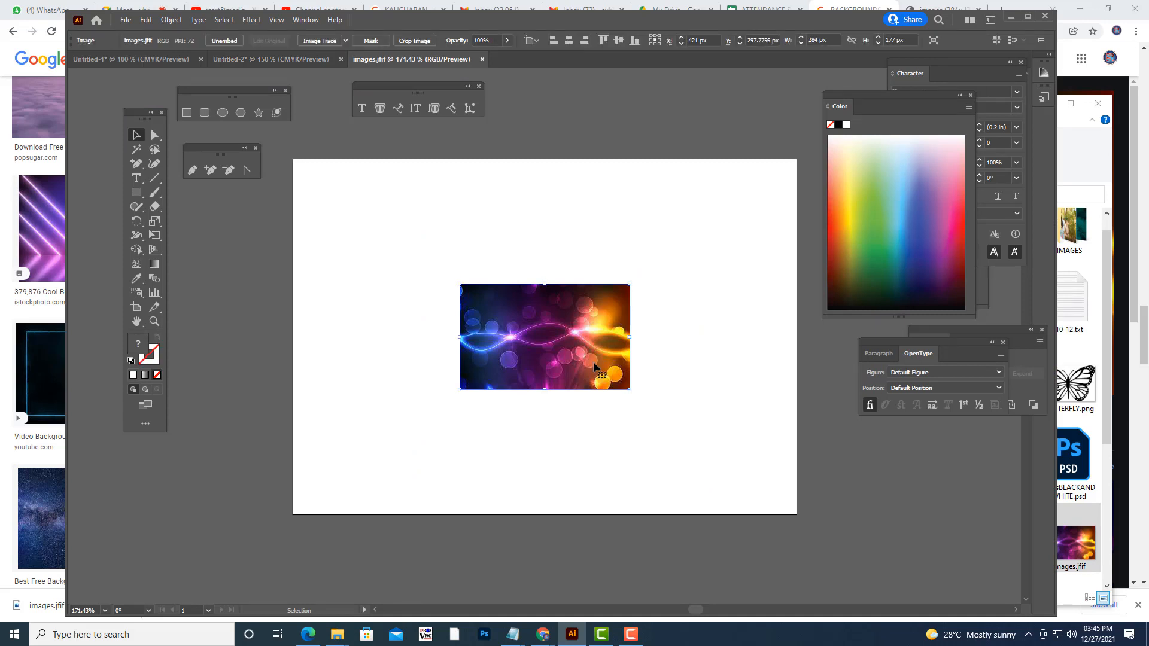
pyautogui.press('Delete')
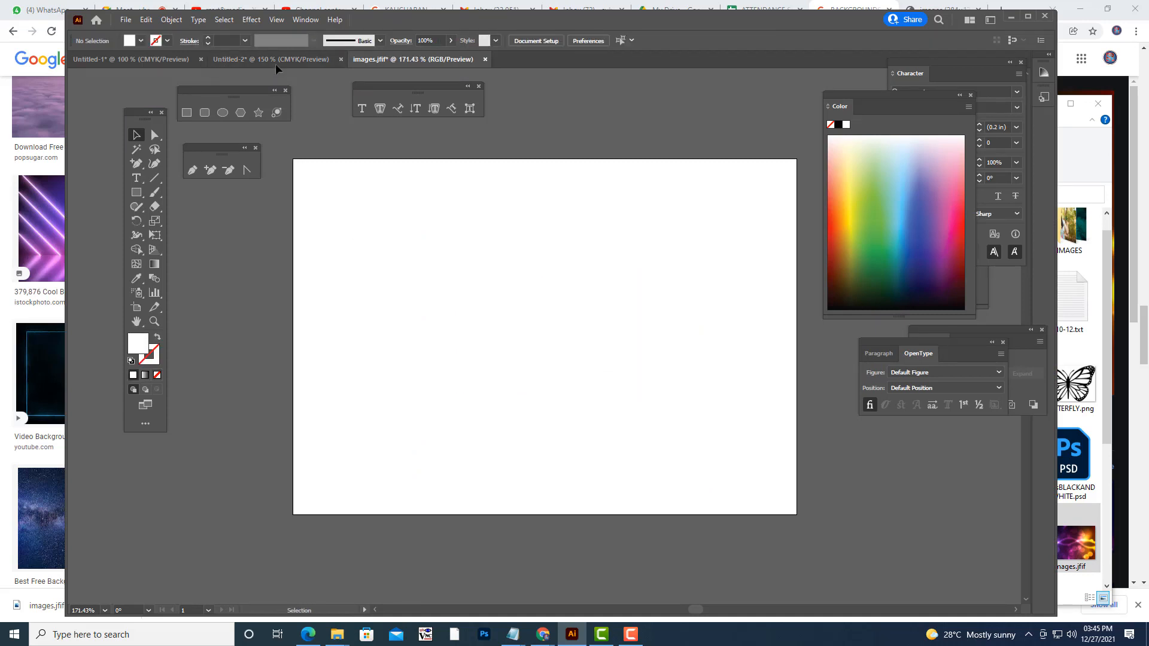
pyautogui.click(275, 59)
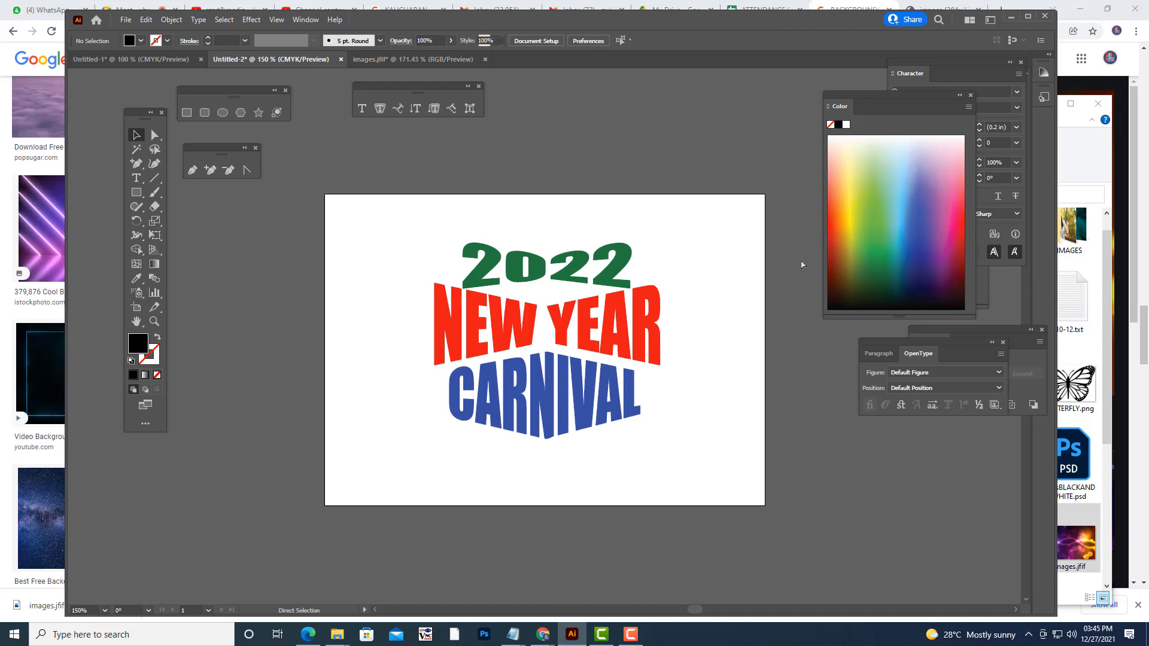
pyautogui.hotkey('ctrl', 'v')
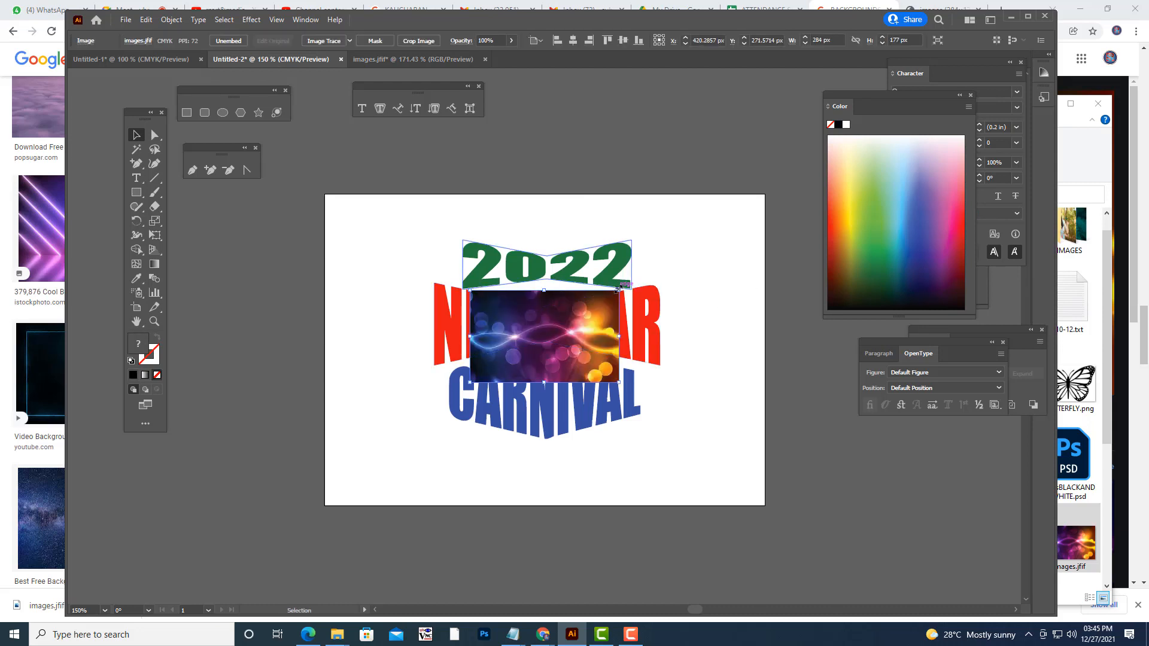
# - Scale the pasted wave image to cover the whole artboard, about 843 by 595 px
pyautogui.moveTo(619, 289); pyautogui.dragTo(765, 198)
pyautogui.moveTo(544, 198); pyautogui.dragTo(543, 193)
pyautogui.moveTo(544, 477); pyautogui.dragTo(545, 505)
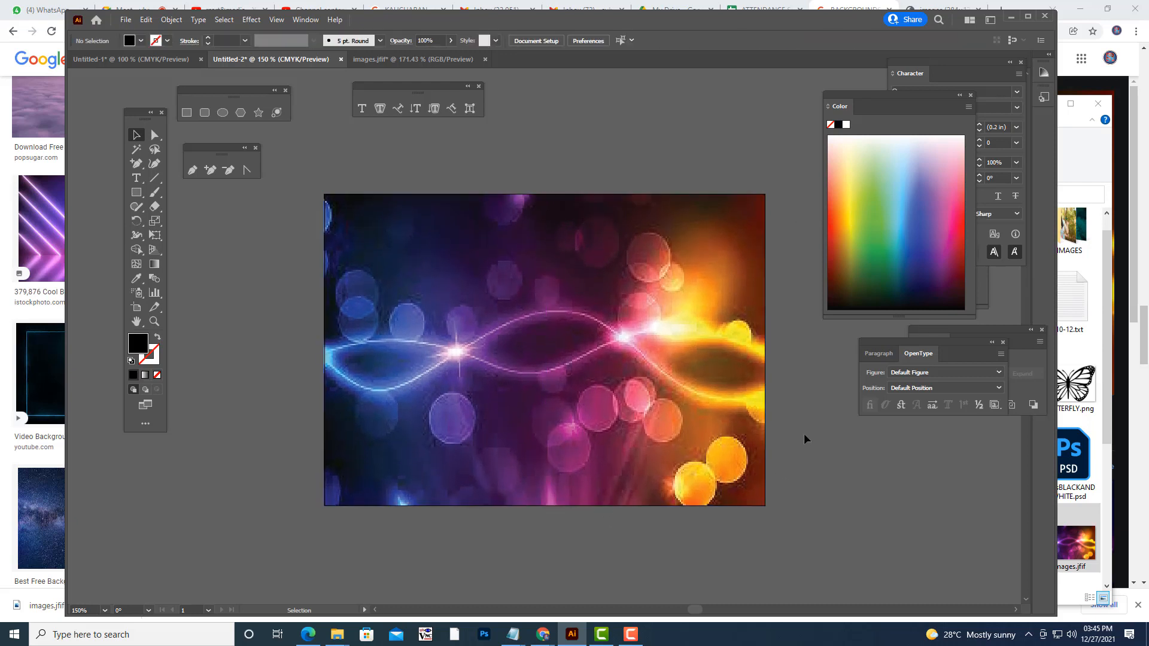
# - Send the wave image to the back, behind the three text lines, and deselect it
pyautogui.rightClick(726, 404)
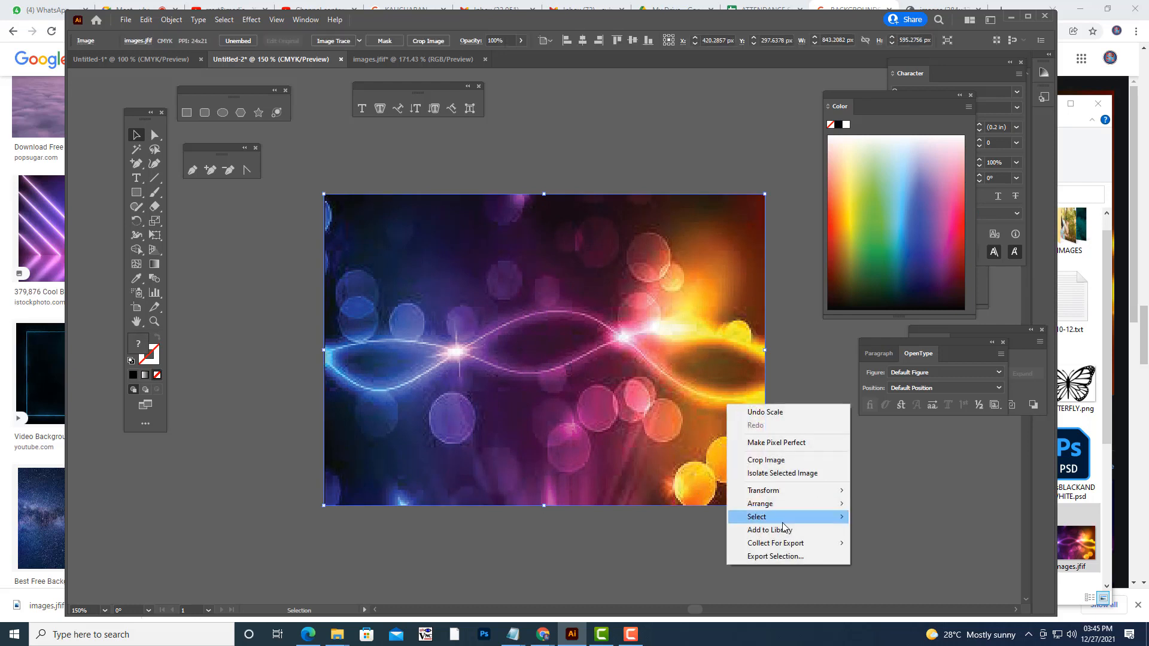
pyautogui.moveTo(802, 504)
pyautogui.click(883, 543)
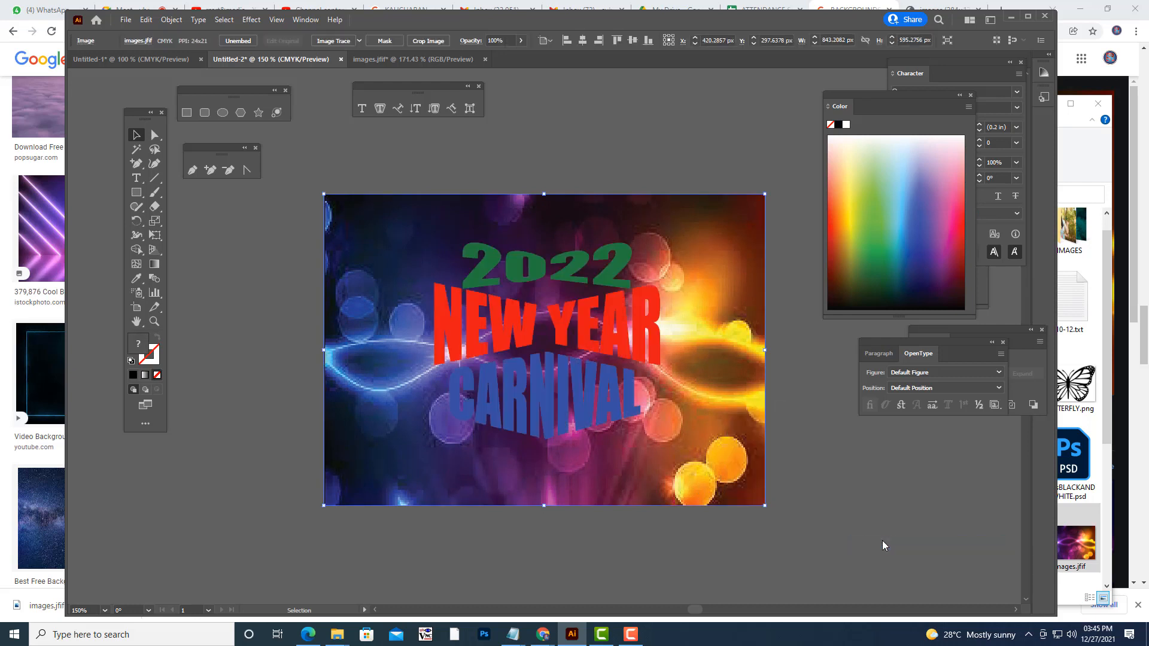
pyautogui.click(871, 497)
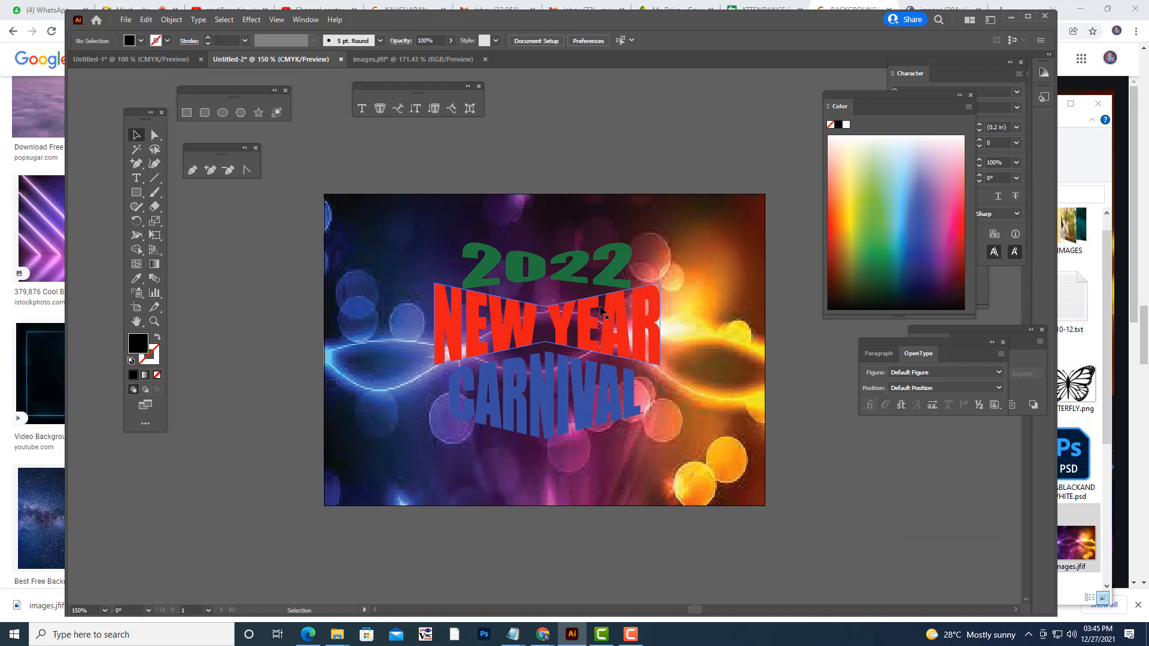
# - Lower the background image's opacity to 54% and deselect it
pyautogui.click(678, 247)
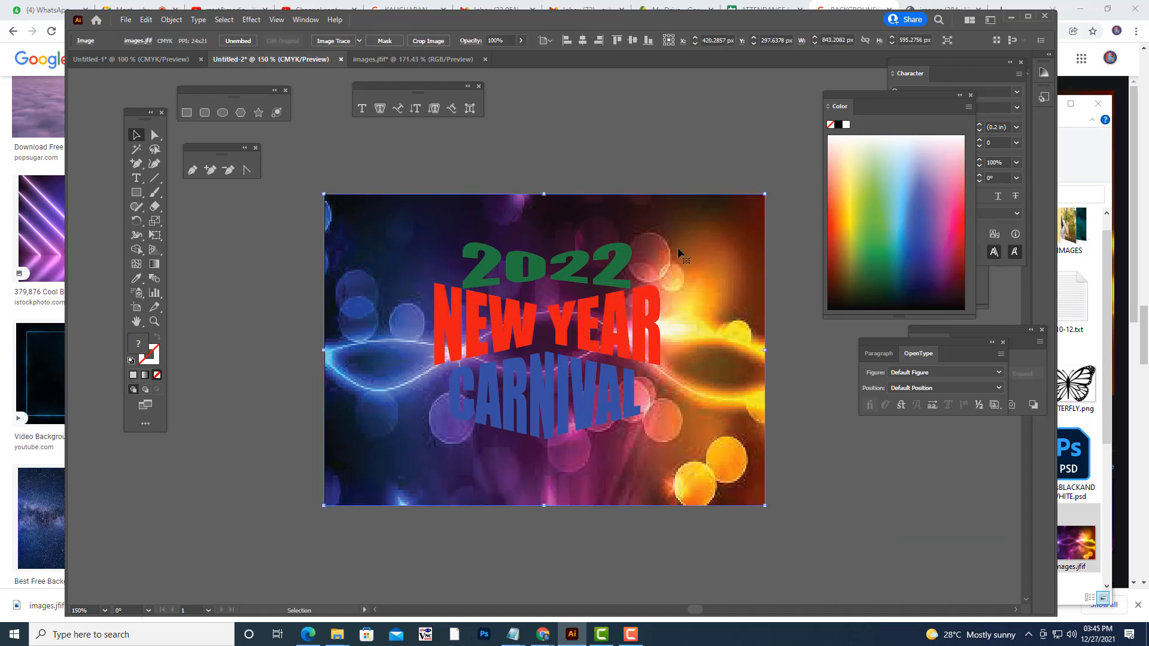
pyautogui.click(519, 41)
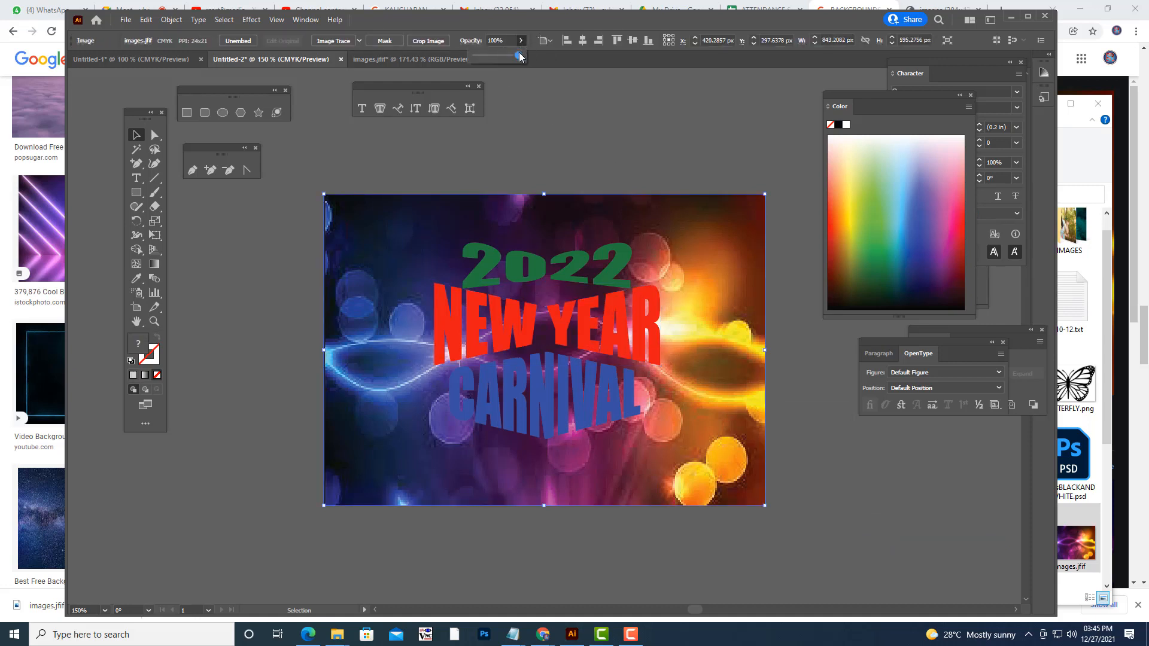
pyautogui.moveTo(518, 55)
pyautogui.mouseDown()
pyautogui.moveTo(489, 60)
pyautogui.moveTo(499, 58)
pyautogui.mouseUp()
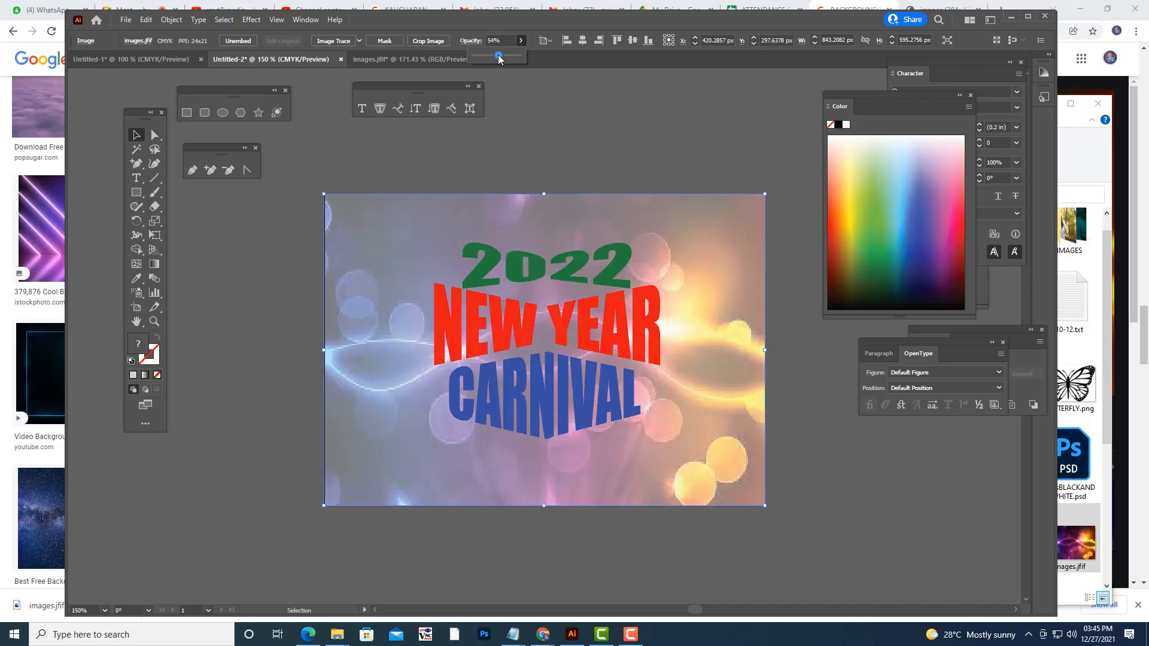
pyautogui.click(638, 118)
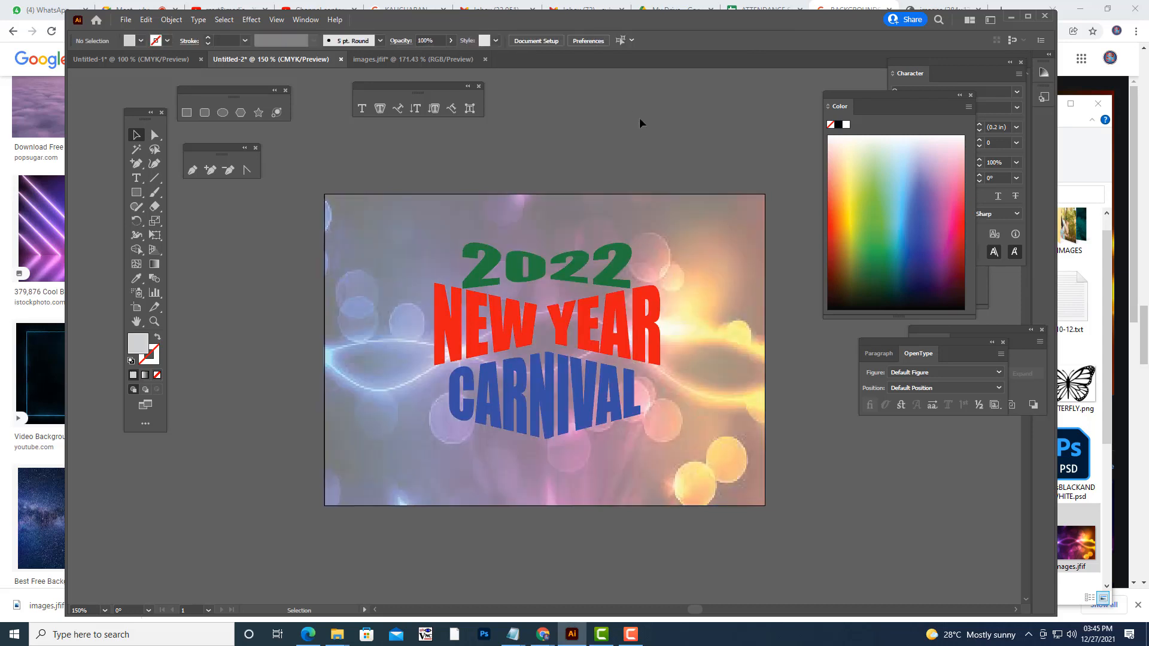
# - Select the warped 2022 text and expand its envelope into editable shapes
pyautogui.click(573, 270)
pyautogui.click(156, 357)
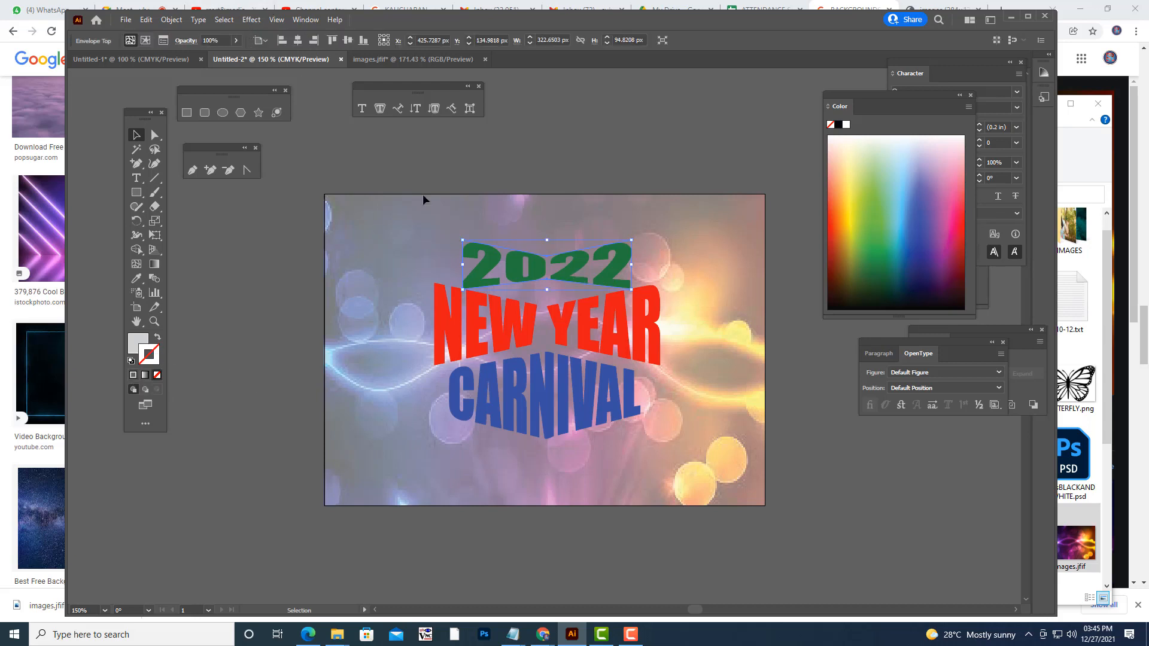
pyautogui.click(633, 146)
pyautogui.click(573, 262)
pyautogui.click(175, 22)
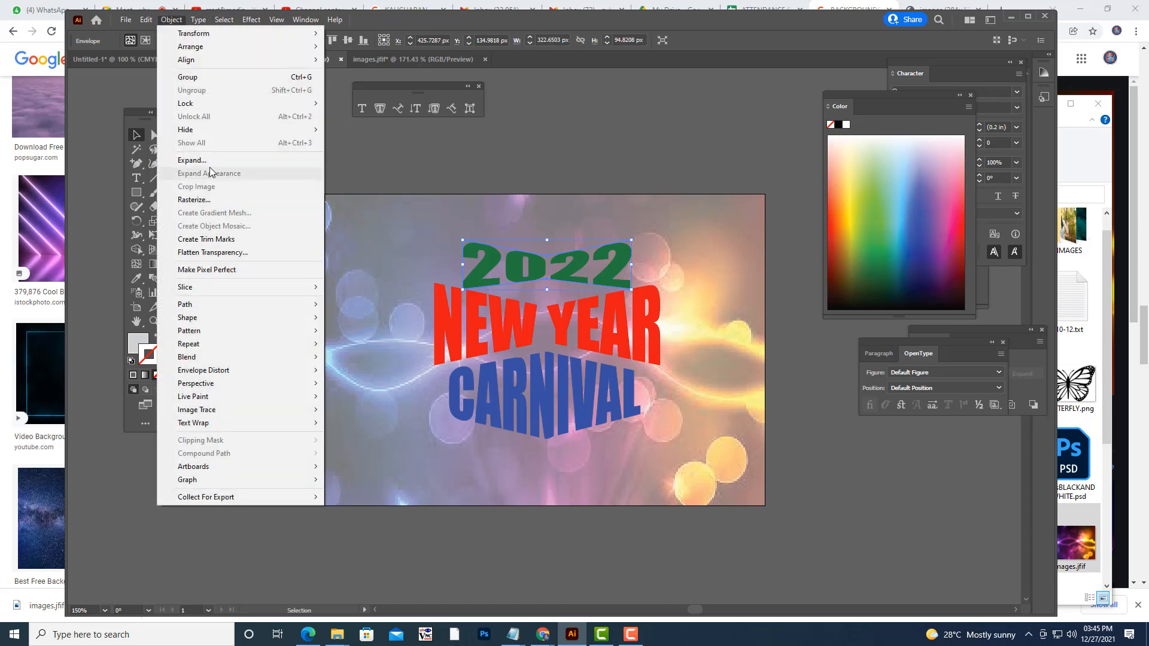
pyautogui.click(210, 160)
pyautogui.click(591, 194)
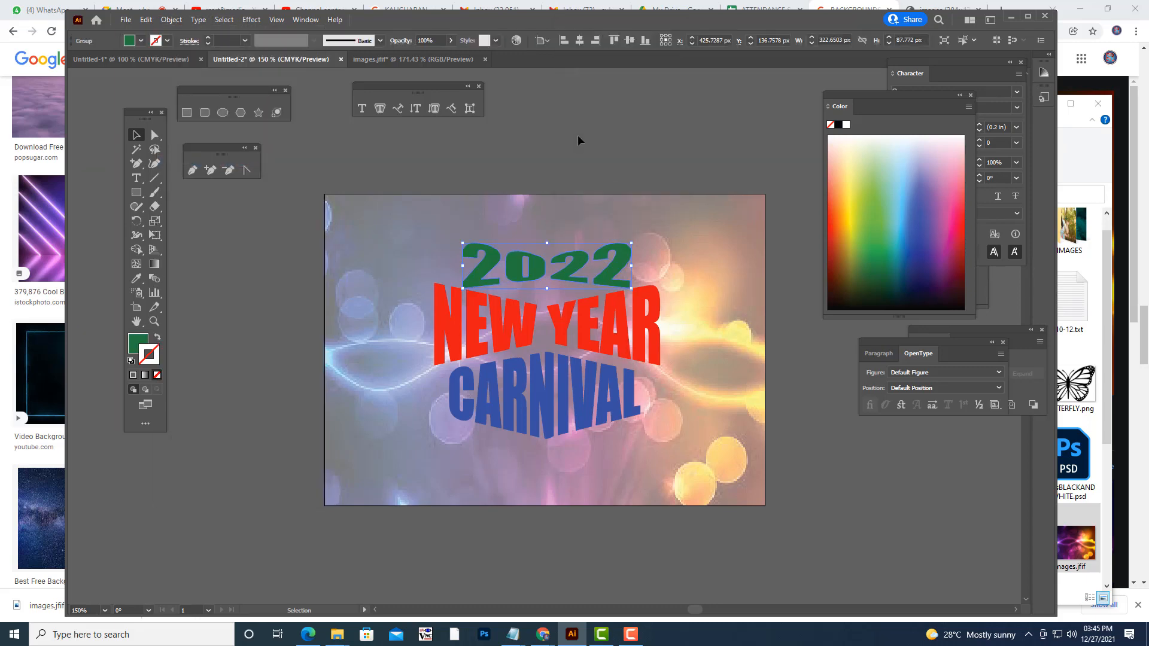
# - Give the expanded 2022 text a light grey outline with a stroke weight of 0.0313 in and deselect it
pyautogui.click(577, 134)
pyautogui.click(565, 263)
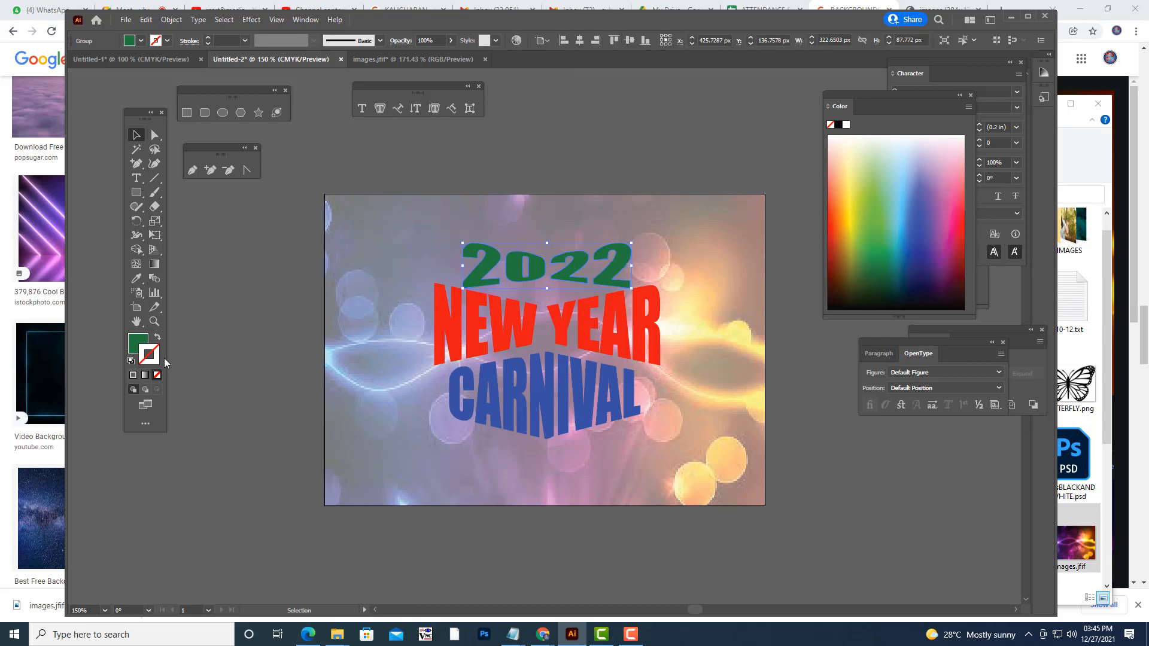
pyautogui.click(133, 375)
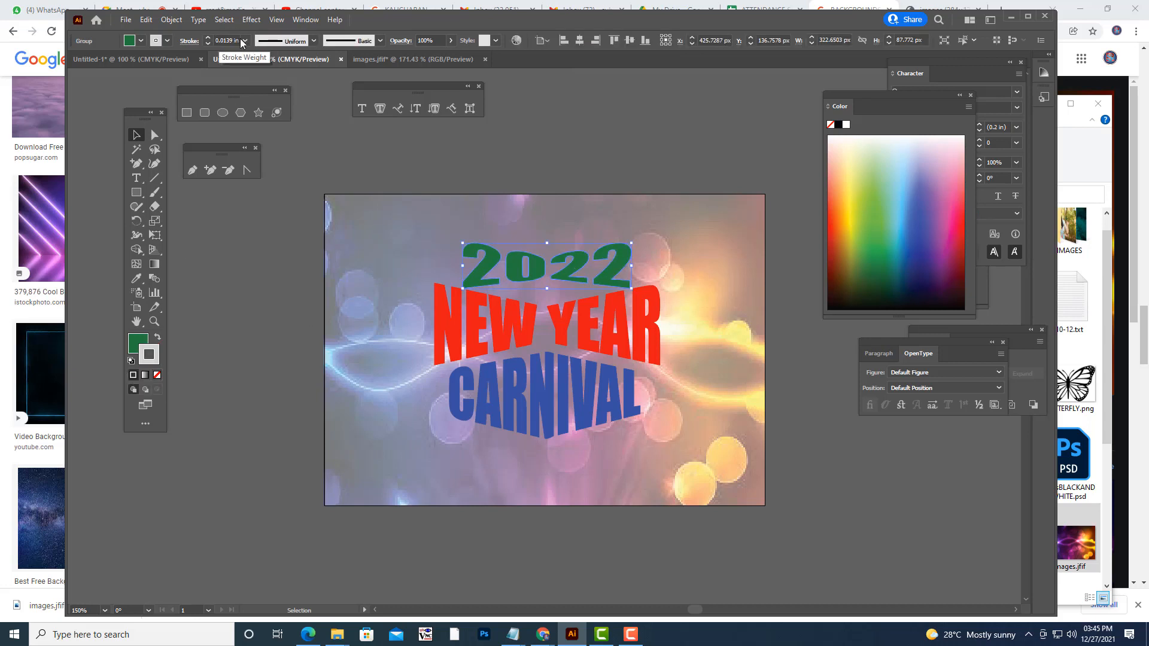
pyautogui.click(209, 37)
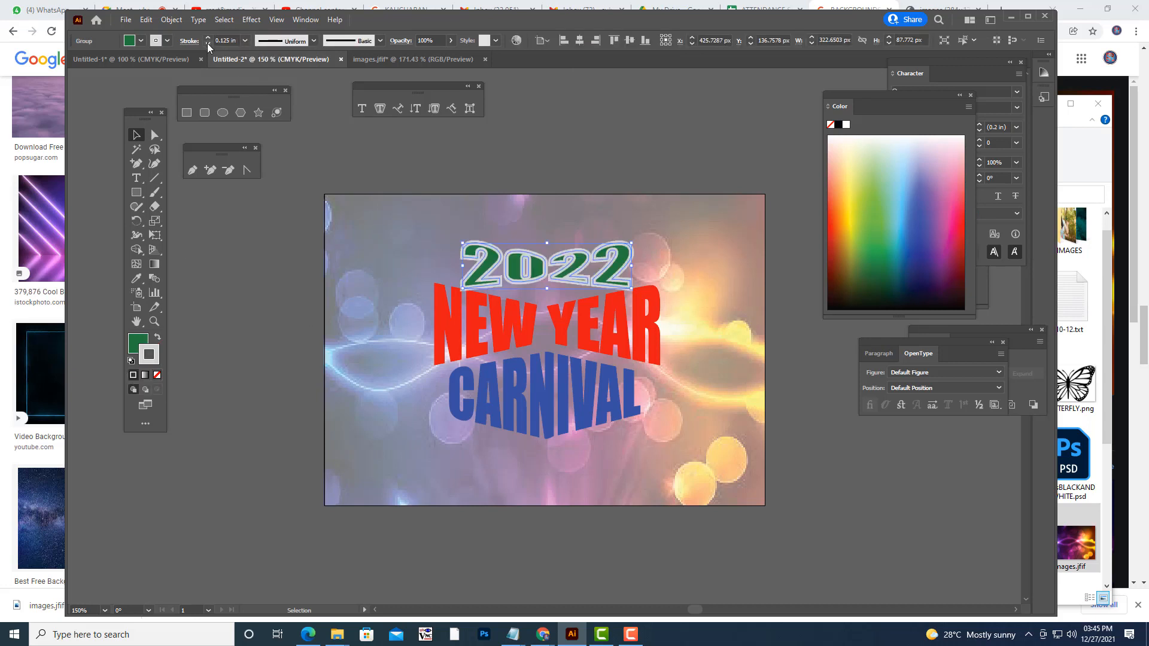
pyautogui.click(209, 45)
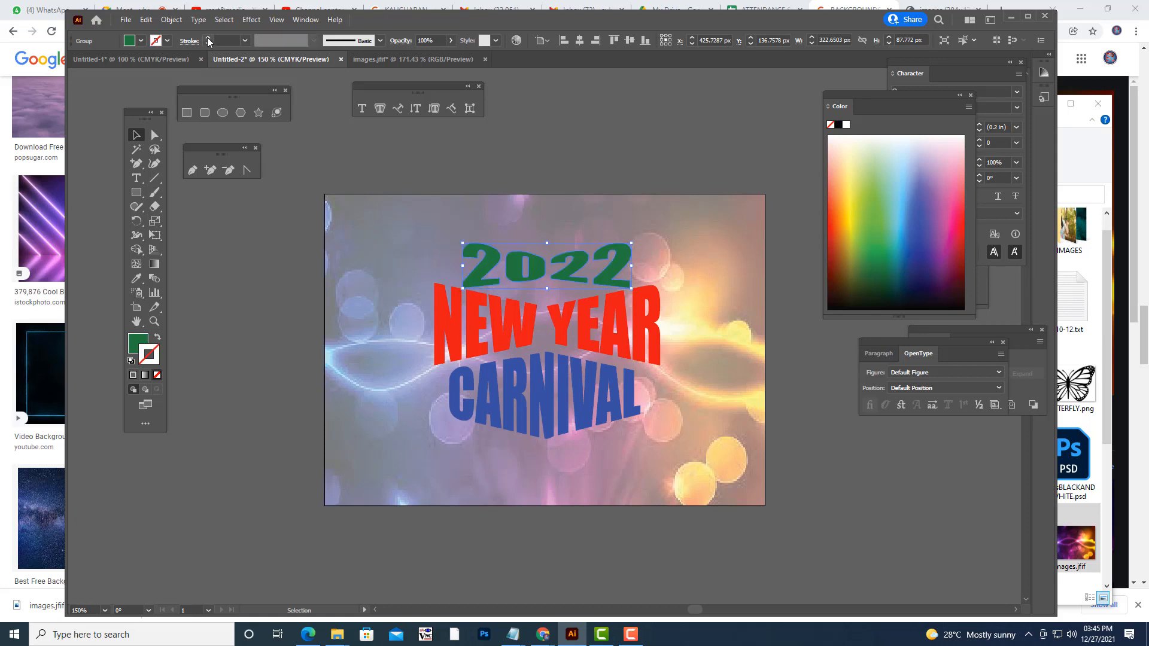
pyautogui.click(209, 38)
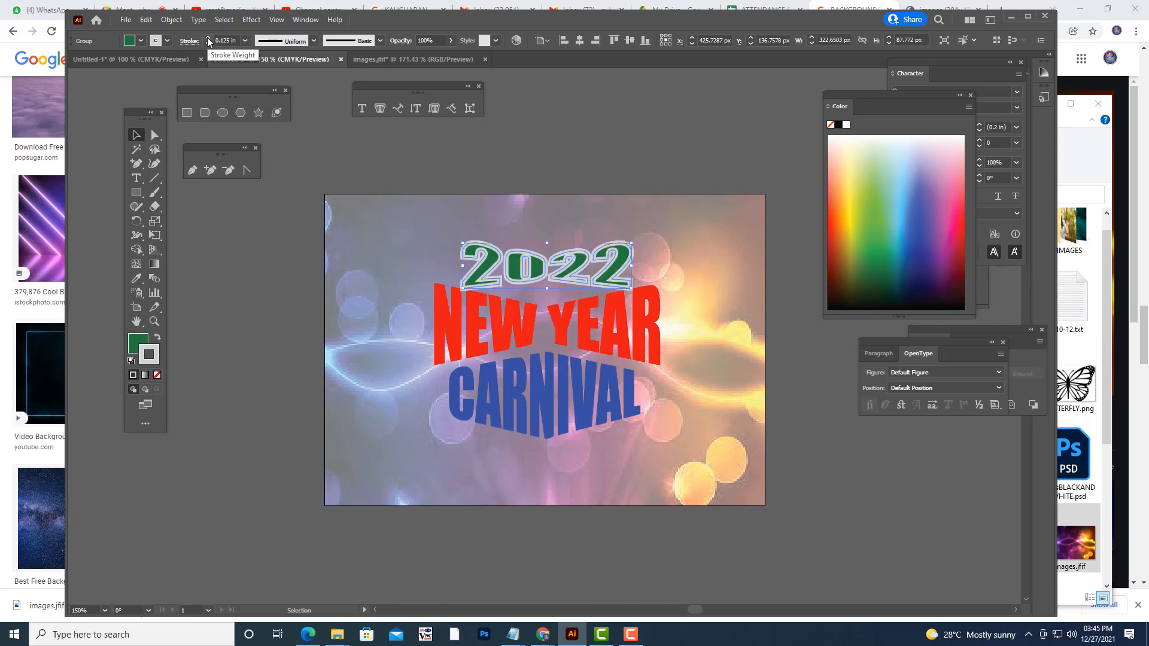
pyautogui.click(243, 41)
pyautogui.click(277, 92)
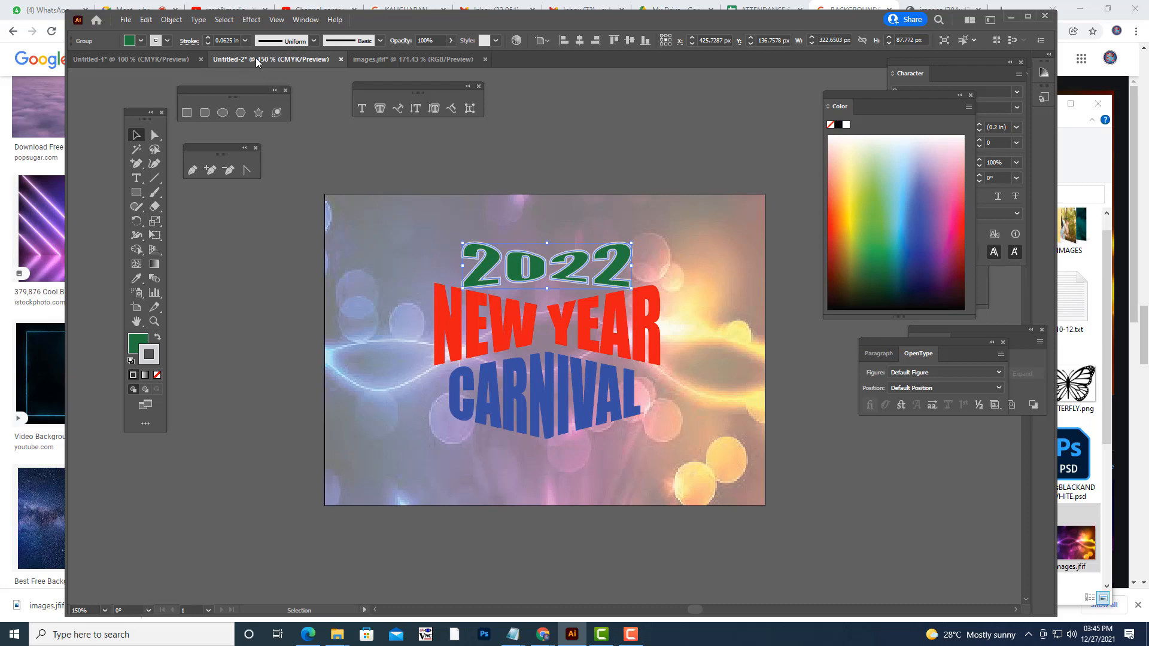
pyautogui.click(244, 41)
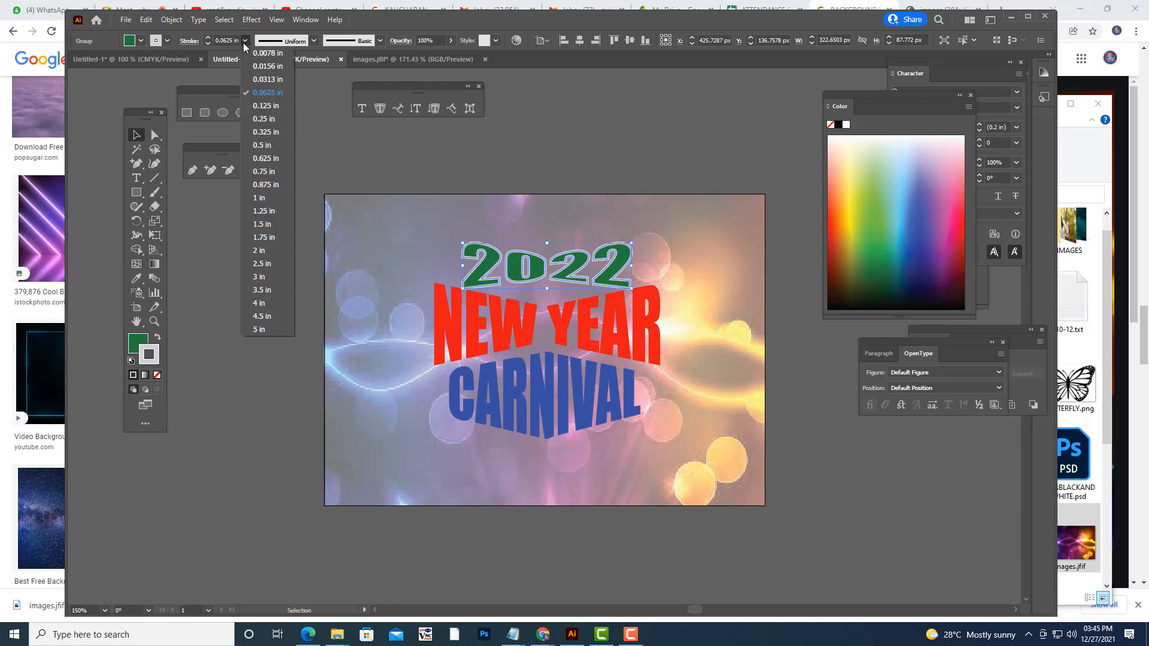
pyautogui.click(265, 82)
pyautogui.click(605, 145)
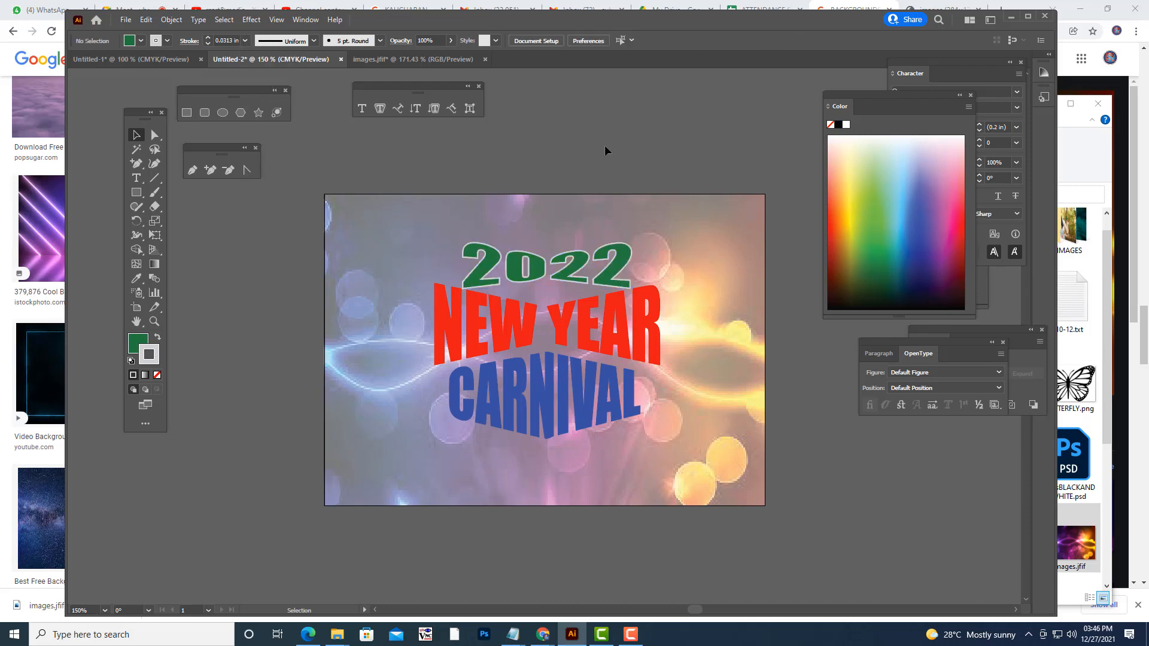
# - Select the warped NEW YEAR text and expand its object and fill into editable shapes
pyautogui.click(630, 342)
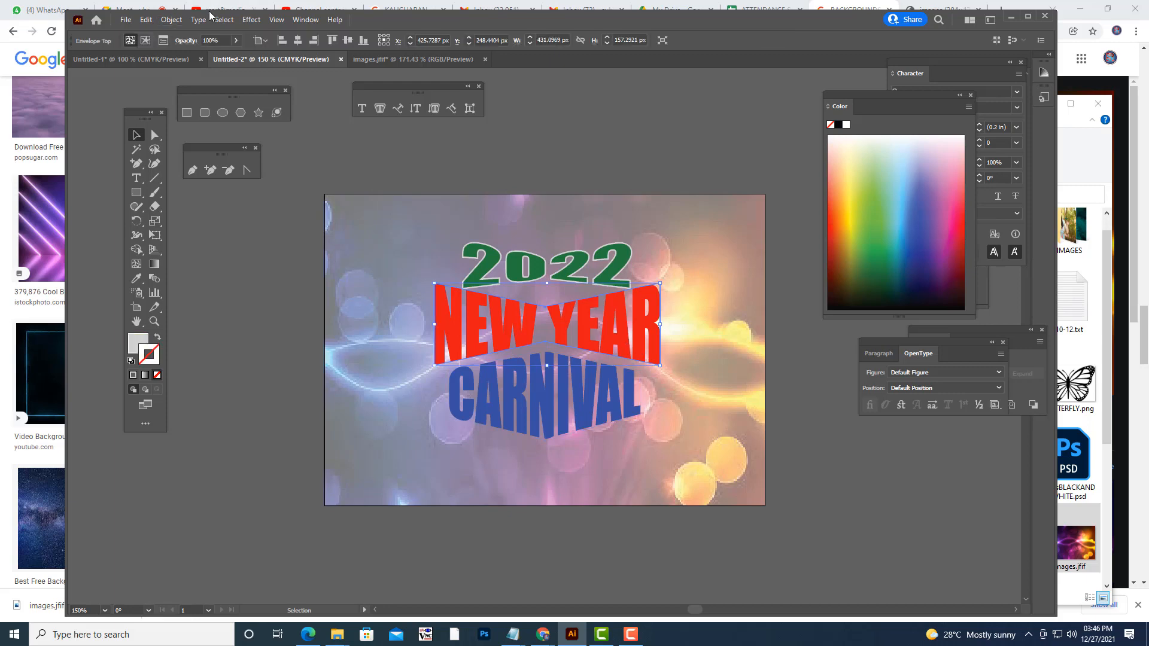
pyautogui.click(176, 19)
pyautogui.click(230, 160)
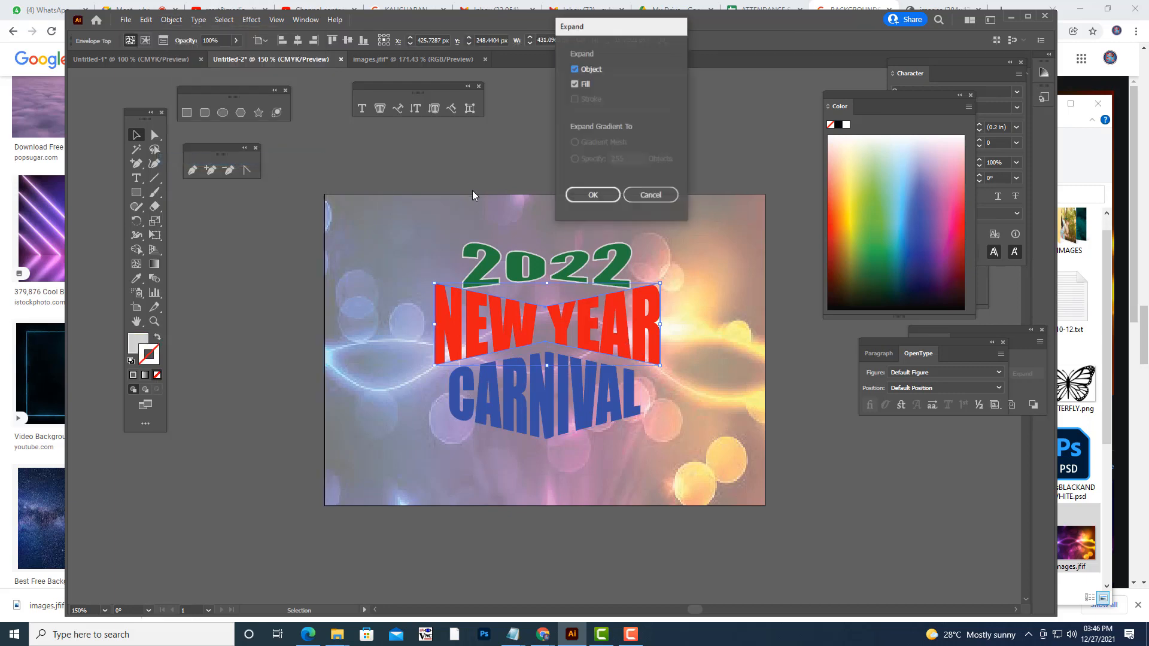
pyautogui.click(587, 192)
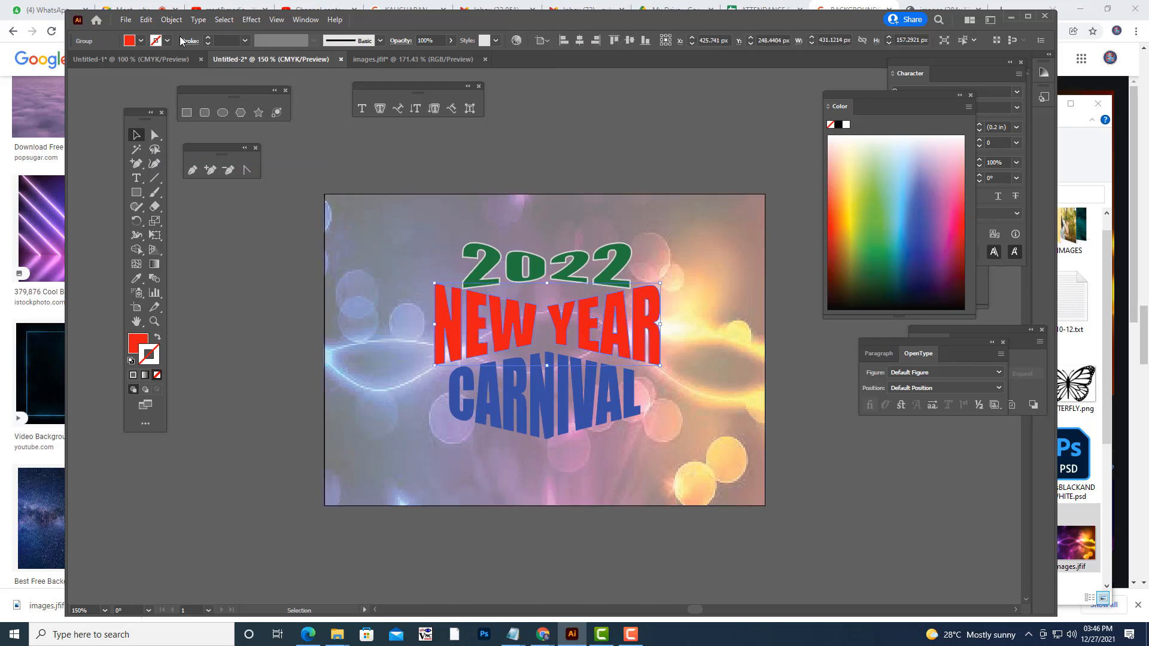
# - Give the expanded NEW YEAR text a light grey outline with a stroke weight of 0.0313 in and deselect it
pyautogui.click(245, 41)
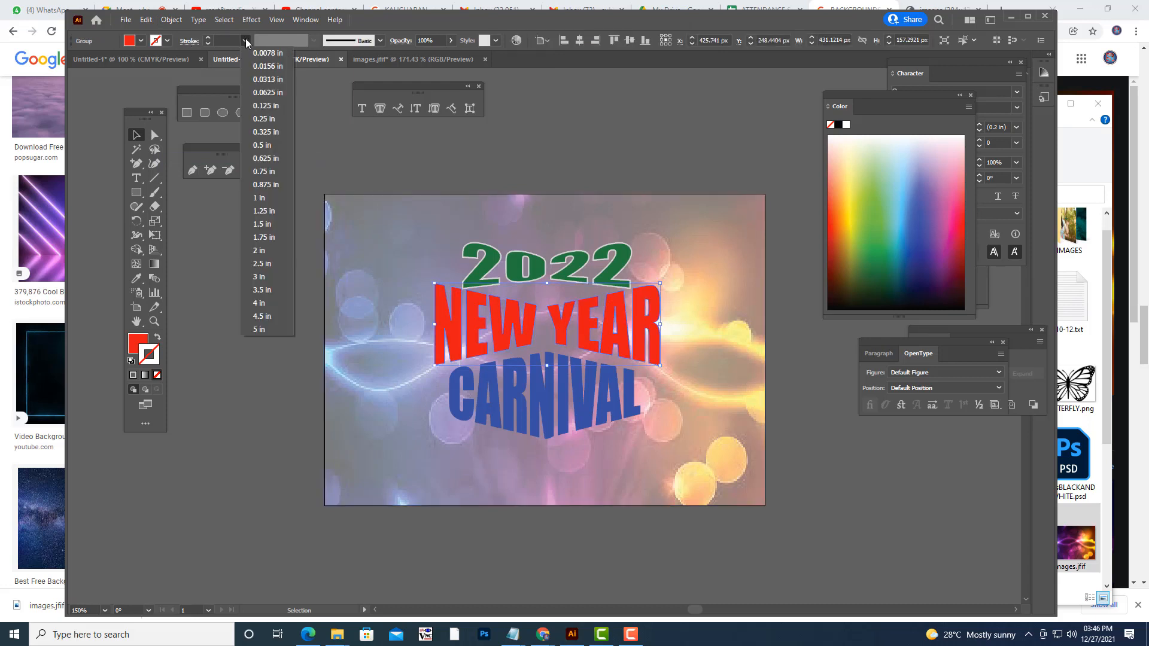
pyautogui.click(265, 92)
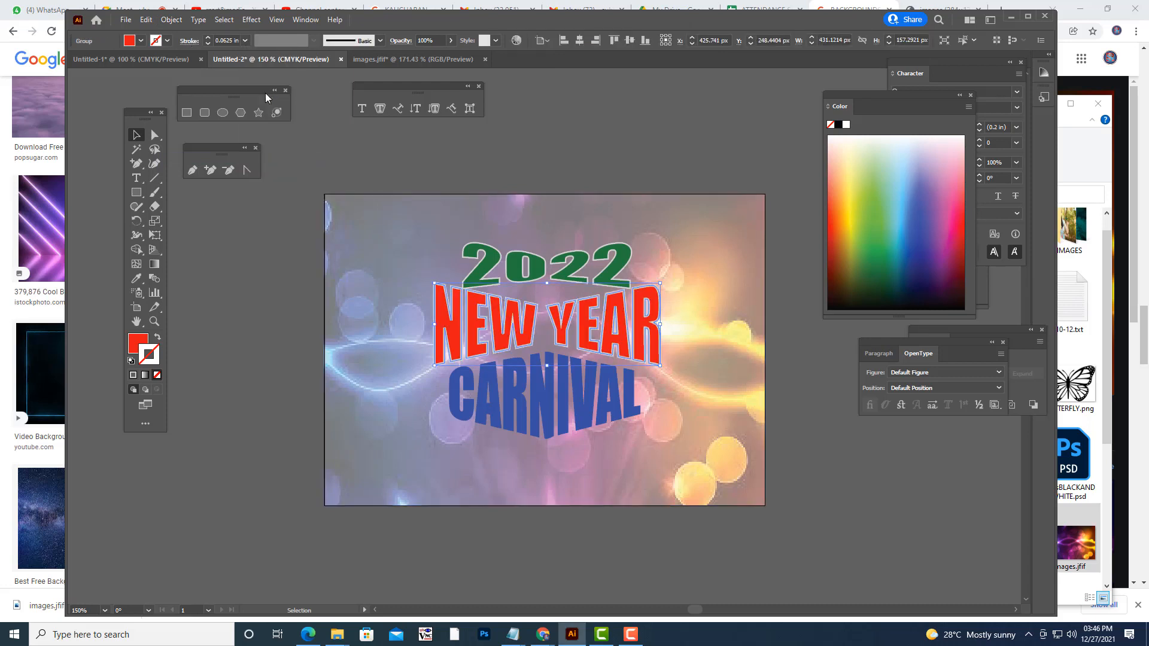
pyautogui.click(242, 41)
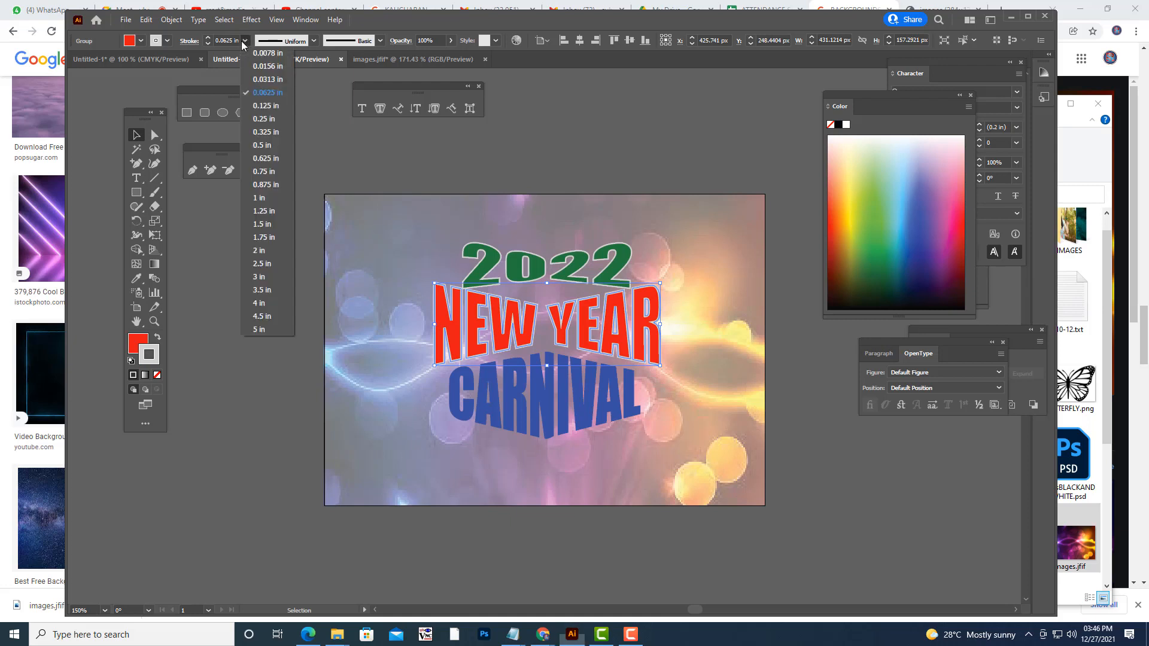
pyautogui.click(270, 75)
pyautogui.click(576, 145)
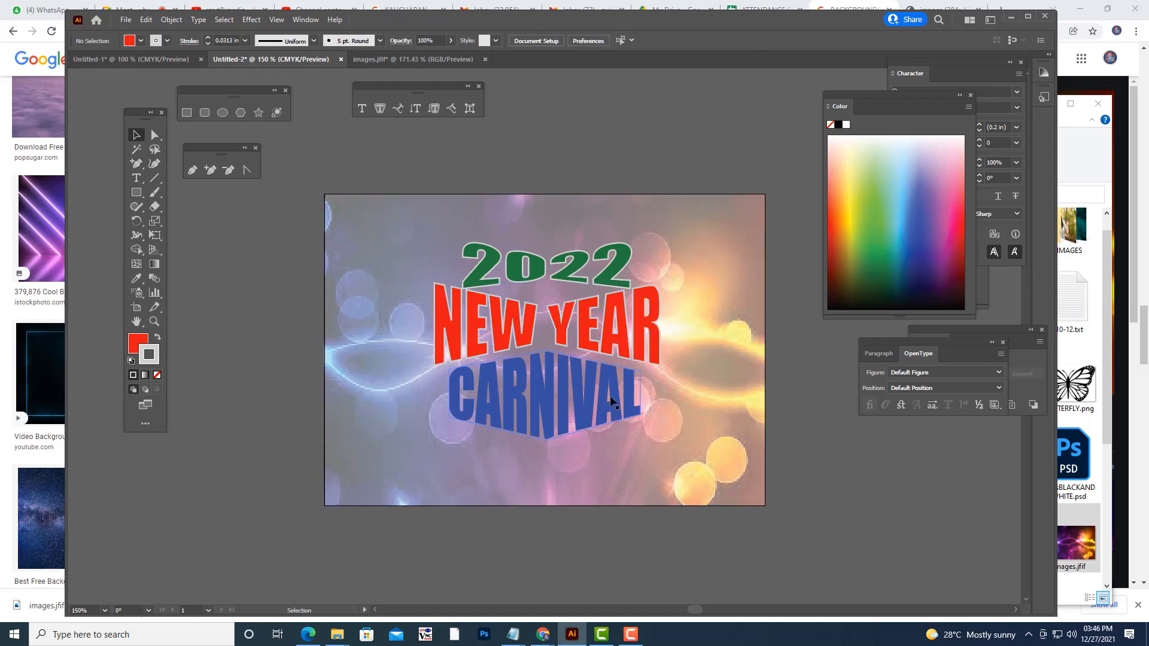
# - Select the warped CARNIVAL text and expand its object and fill into editable shapes
pyautogui.click(580, 381)
pyautogui.click(172, 20)
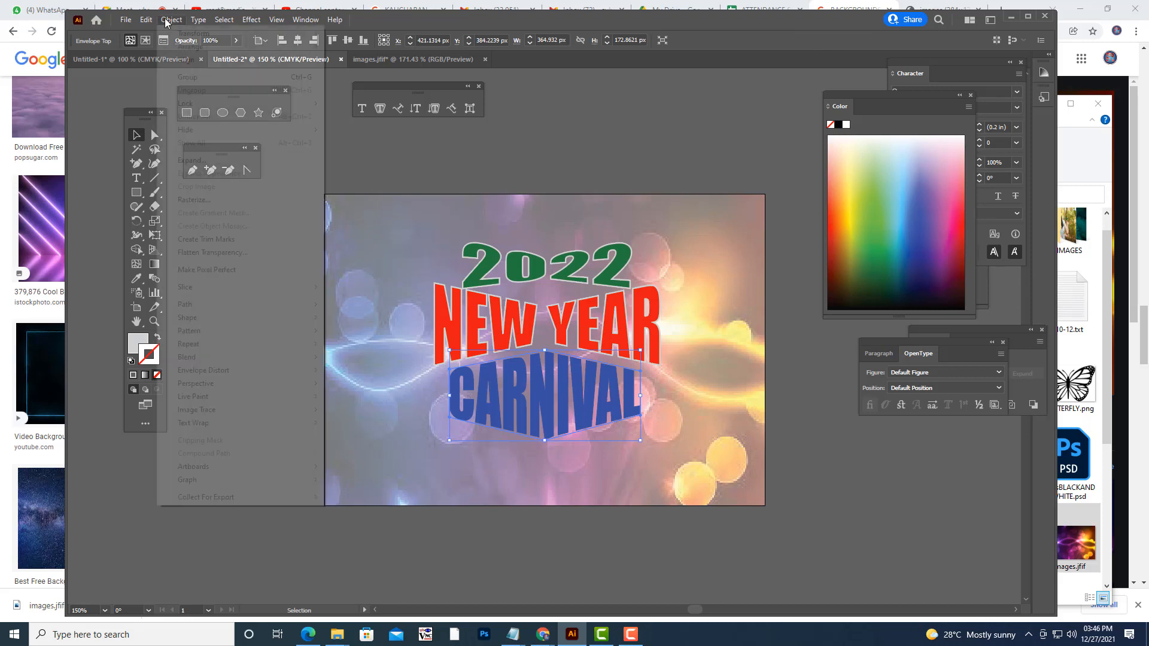
pyautogui.click(223, 168)
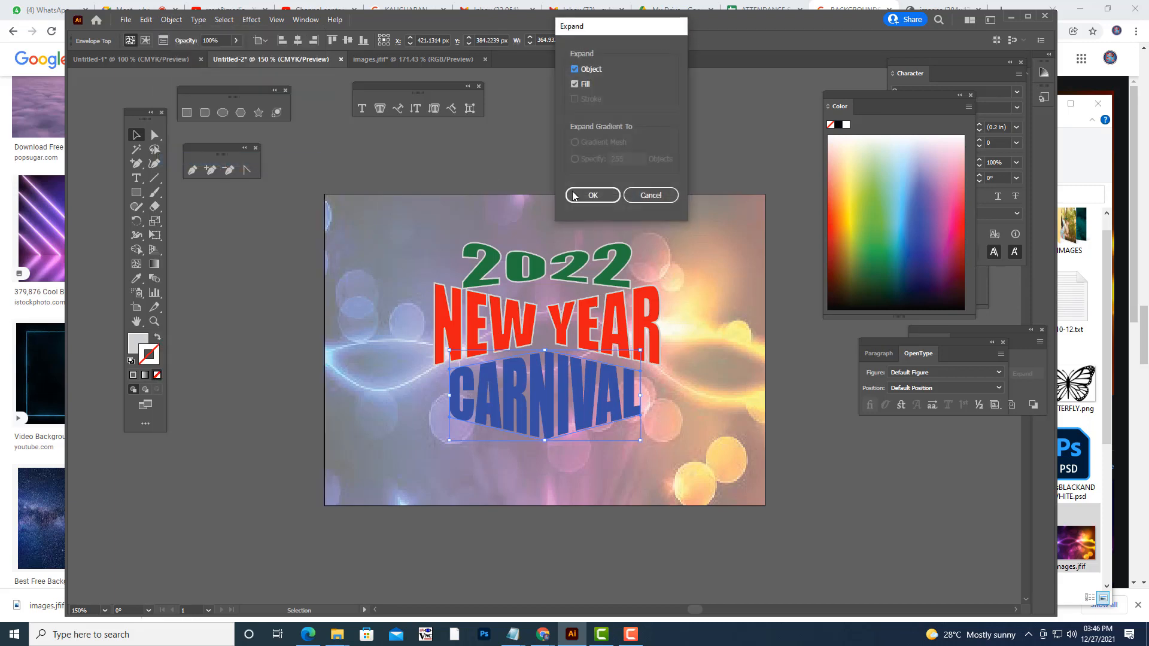
pyautogui.click(583, 195)
pyautogui.click(601, 307)
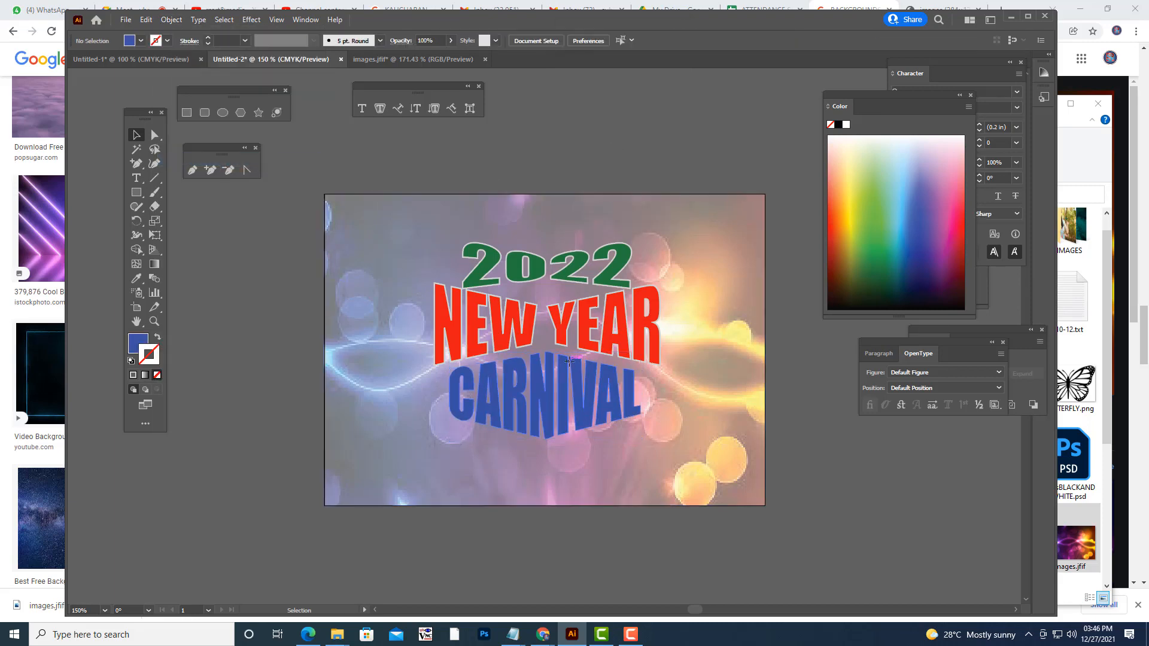
# - Give the expanded CARNIVAL text a light grey outline with a stroke weight of 0.0313 in and deselect it
pyautogui.click(553, 395)
pyautogui.click(245, 41)
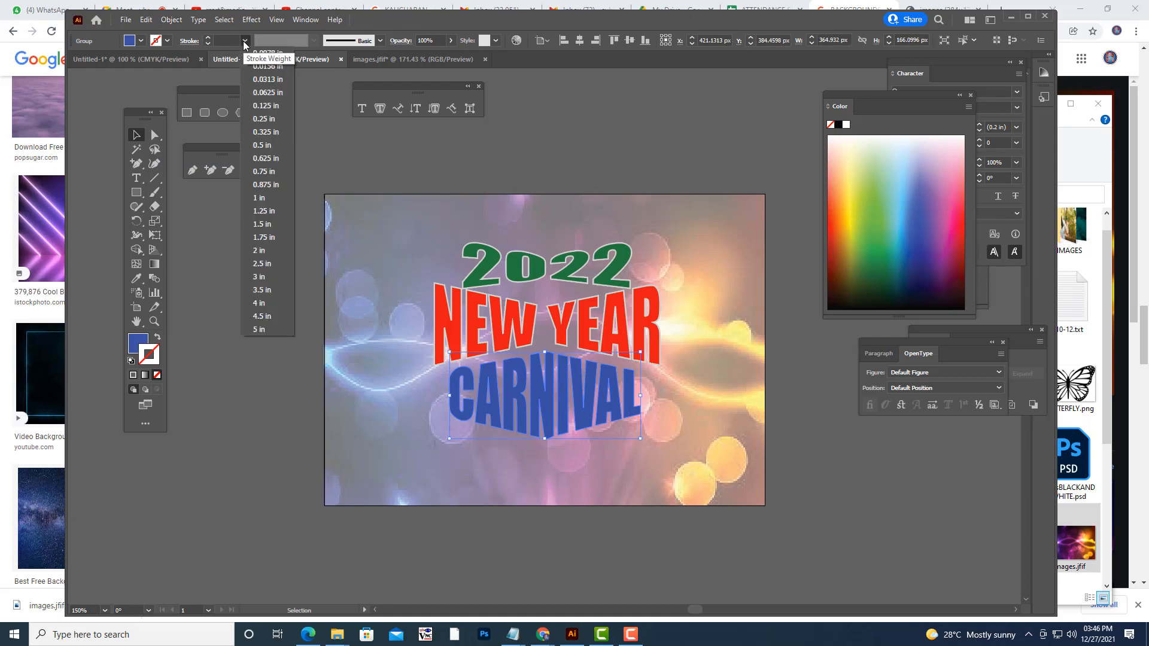
pyautogui.click(268, 79)
pyautogui.click(654, 169)
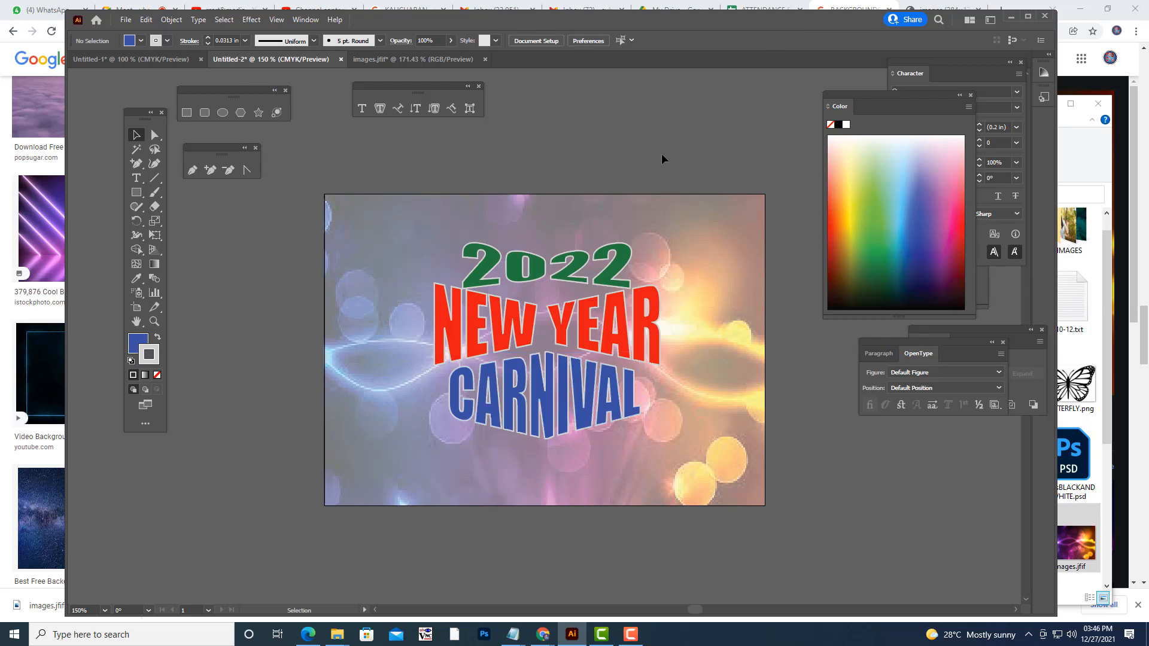
pyautogui.hotkey('ctrl', '-')
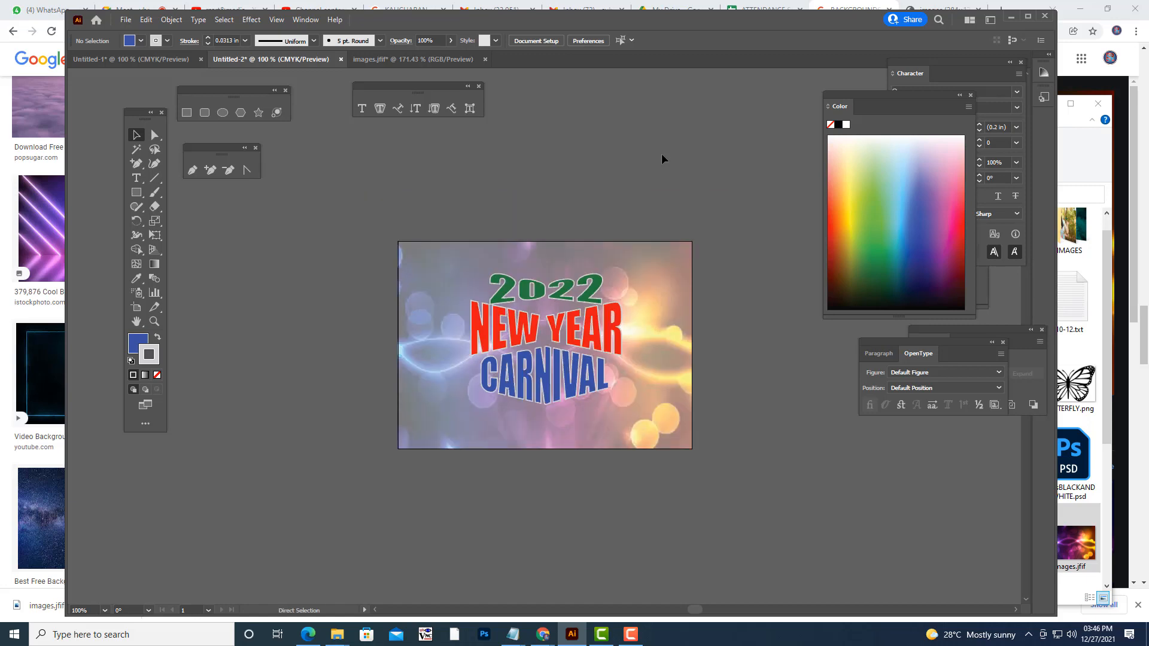
pyautogui.hotkey('ctrl', '+')
pyautogui.hotkey('ctrl', '+')
pyautogui.hotkey('ctrl', '-')
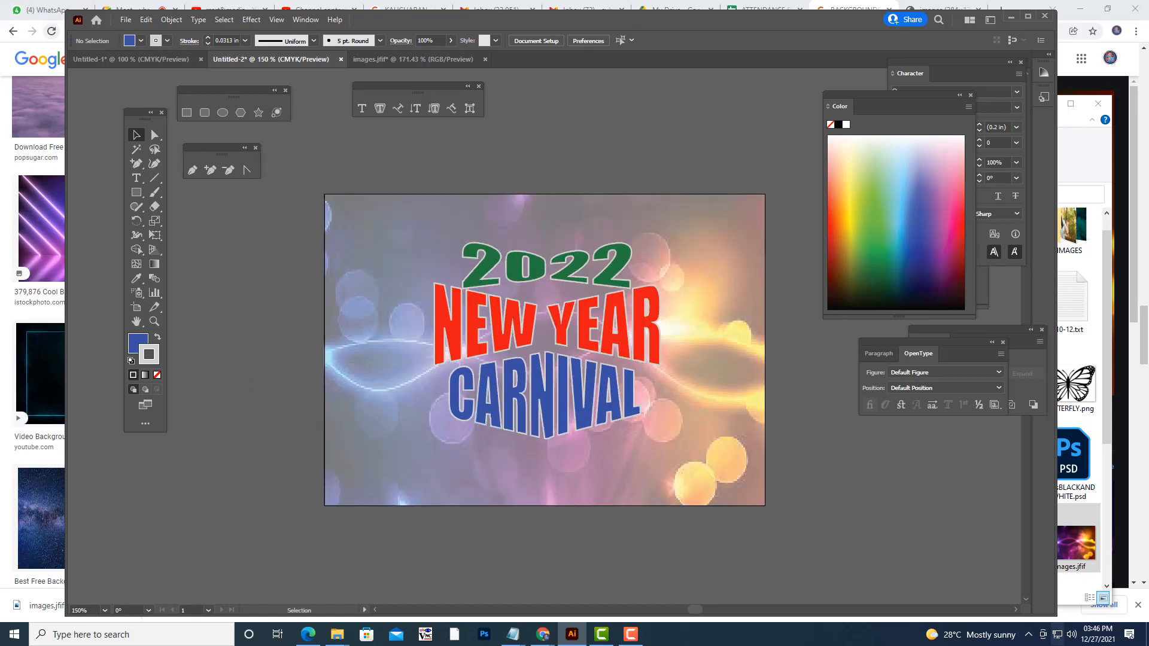
# - Draw a rectangle about 808 by 561 px just inside the artboard edges and remove its fill, leaving only the outline
pyautogui.moveTo(836, 94); pyautogui.dragTo(859, 100)
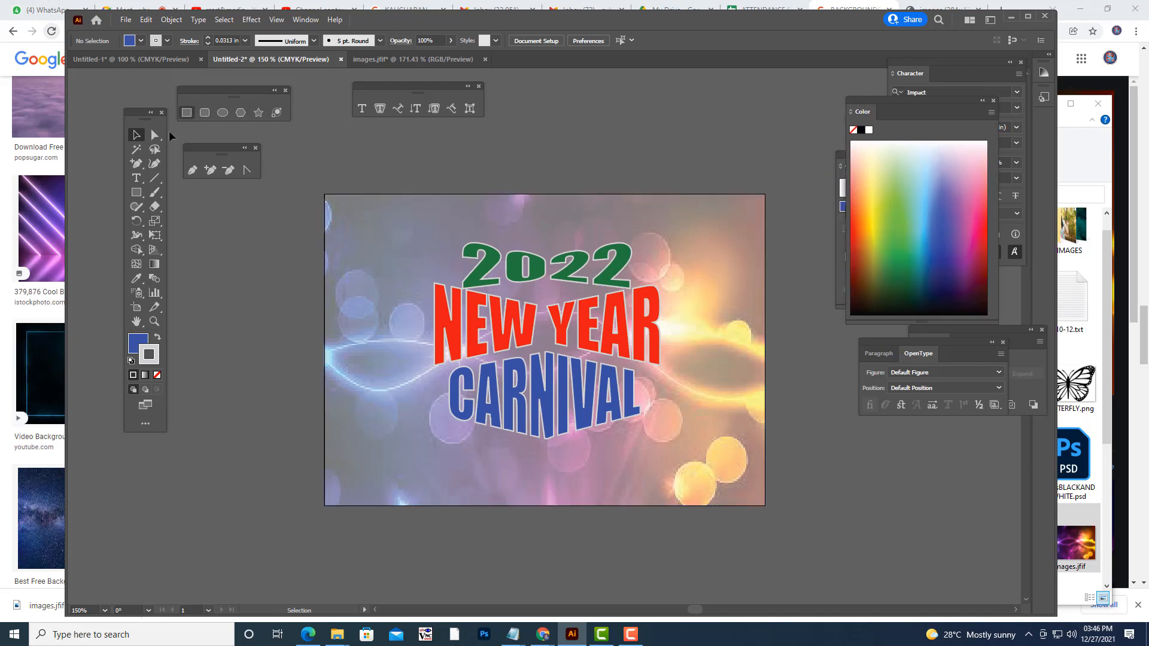
pyautogui.click(190, 116)
pyautogui.moveTo(335, 205); pyautogui.dragTo(759, 498)
pyautogui.click(143, 347)
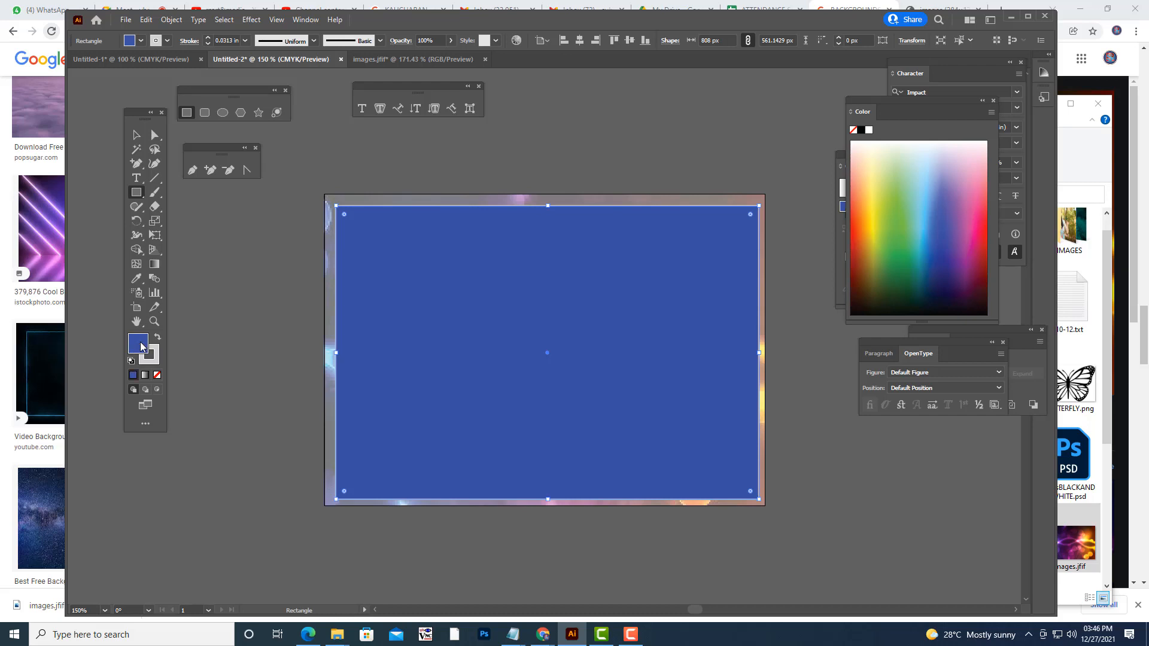
pyautogui.click(157, 374)
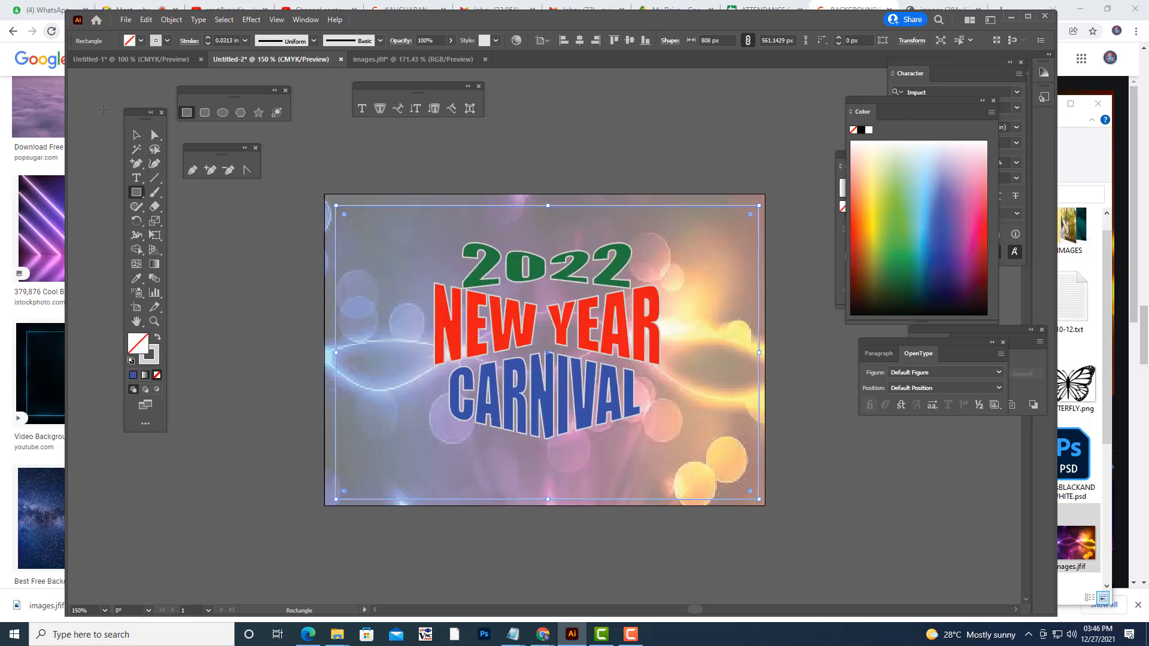
# - Stretch the border rectangle's upper edge upward to a height of about 569 px and deselect it
pyautogui.click(136, 134)
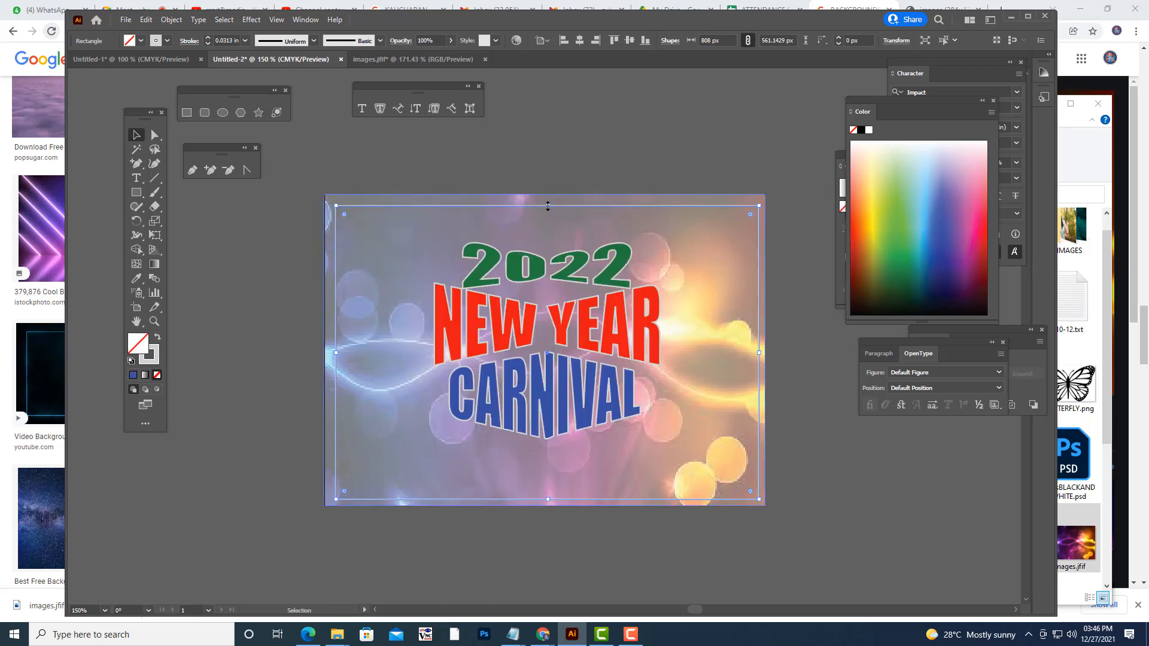
pyautogui.moveTo(549, 203); pyautogui.dragTo(550, 198)
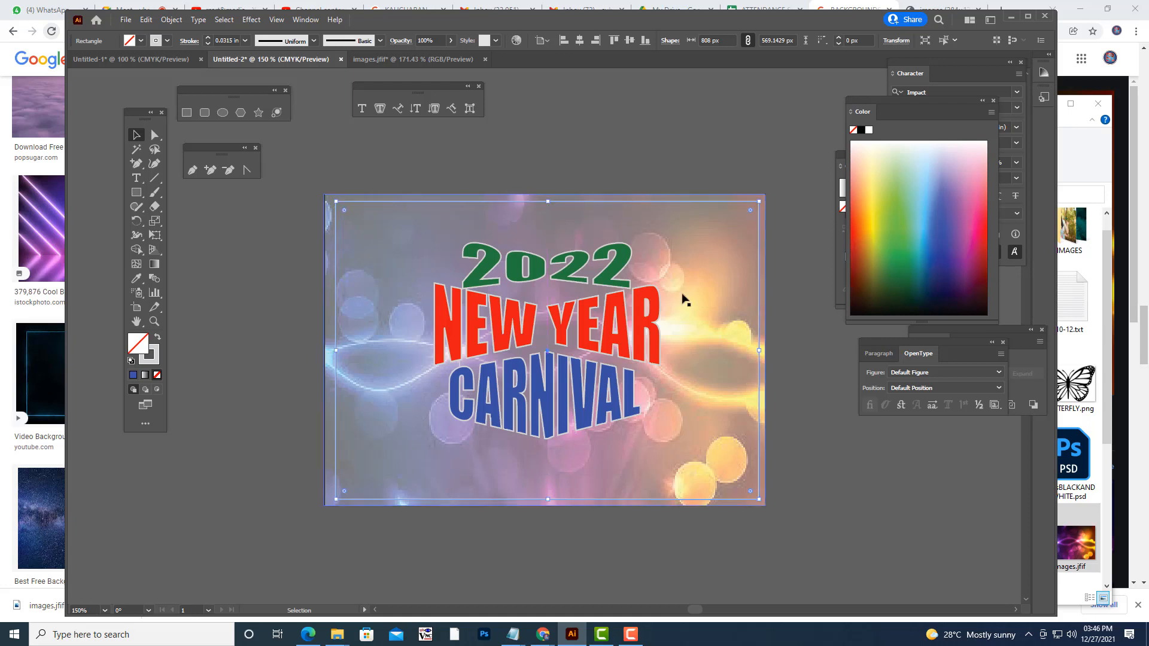
pyautogui.click(795, 327)
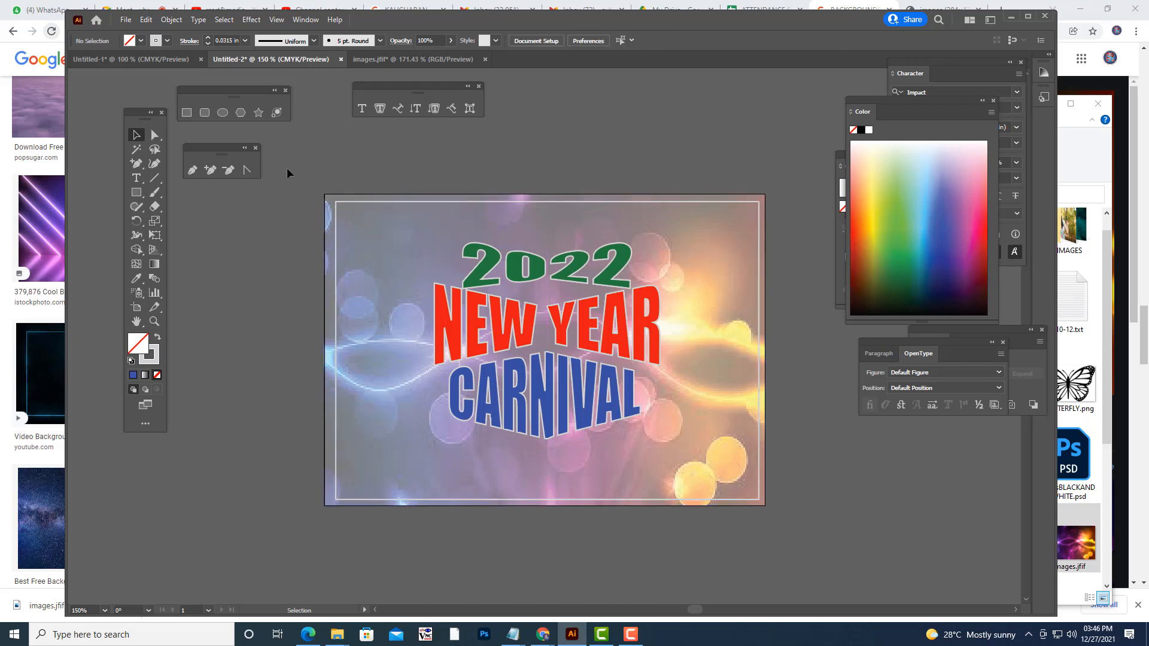
# - Draw a circle about 79 px in diameter above the artboard, fill it with a yellow-to-red radial gradient, and deselect it
pyautogui.click(222, 114)
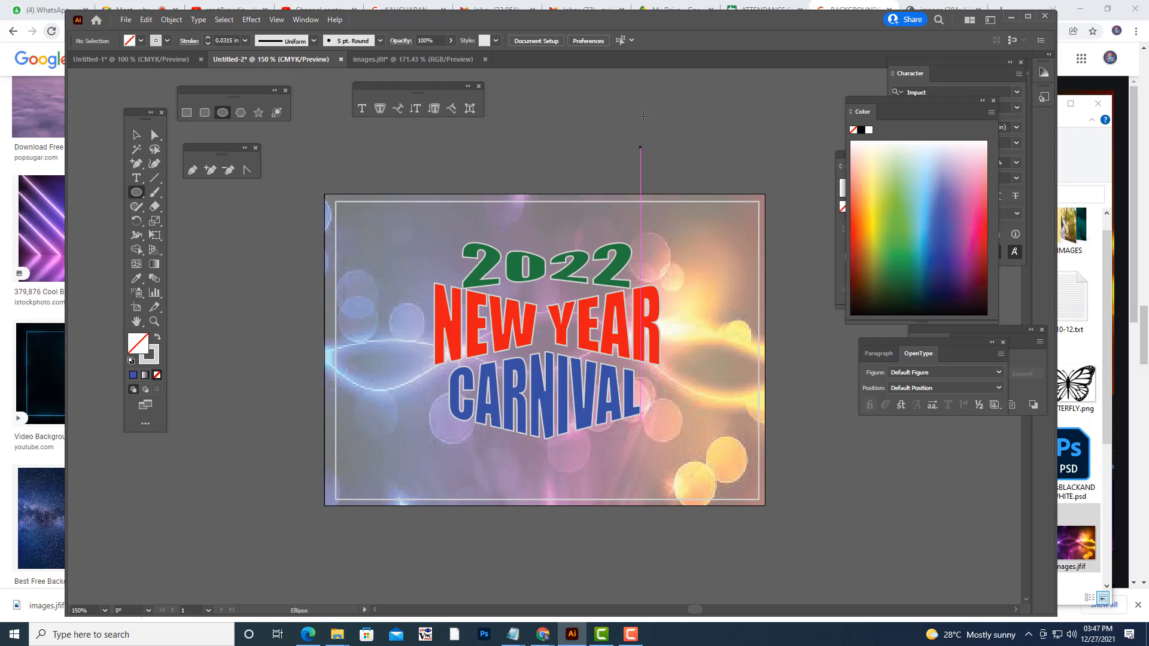
pyautogui.moveTo(627, 108); pyautogui.dragTo(670, 150)
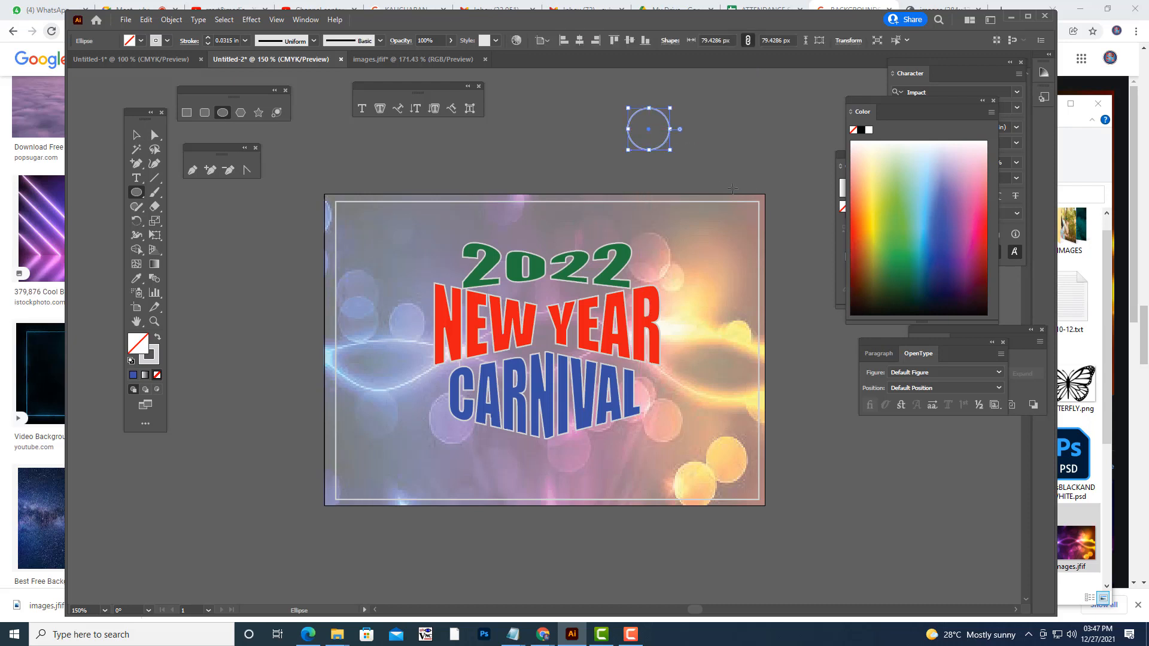
pyautogui.moveTo(867, 98); pyautogui.dragTo(931, 131)
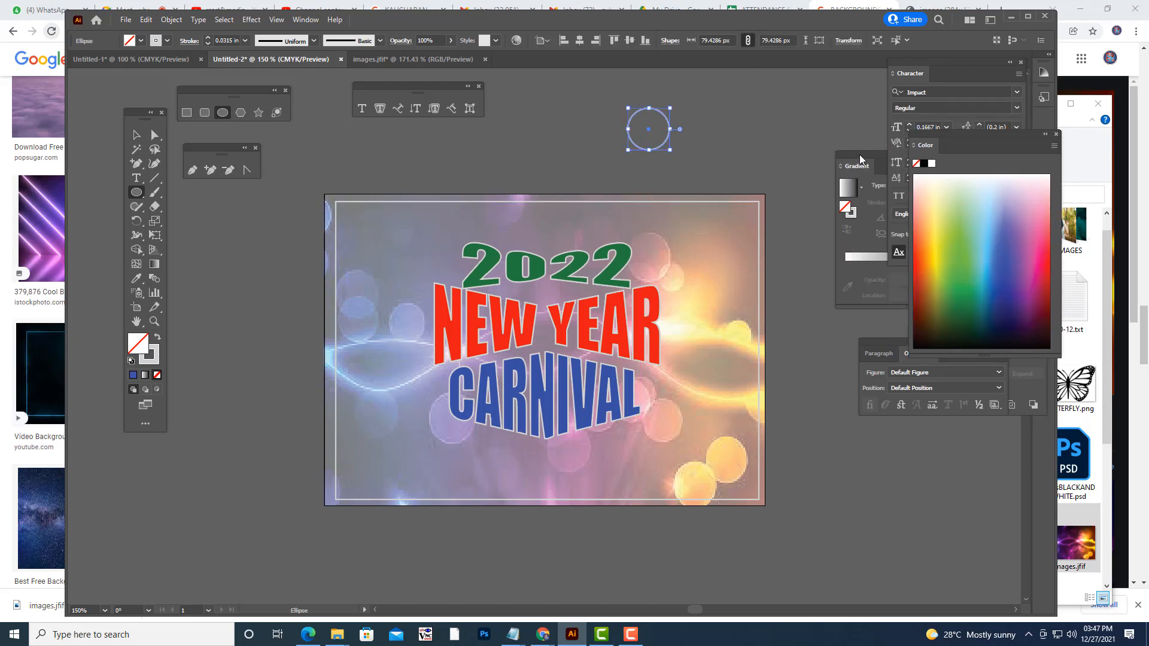
pyautogui.click(860, 153)
pyautogui.click(861, 187)
pyautogui.click(770, 229)
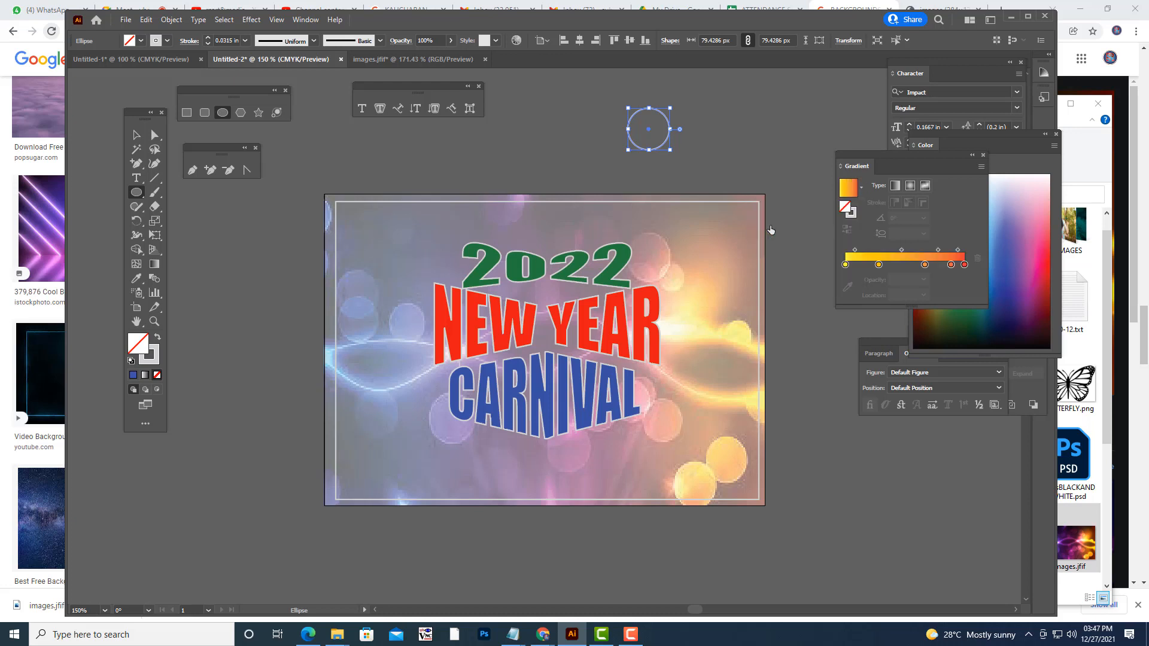
pyautogui.click(910, 185)
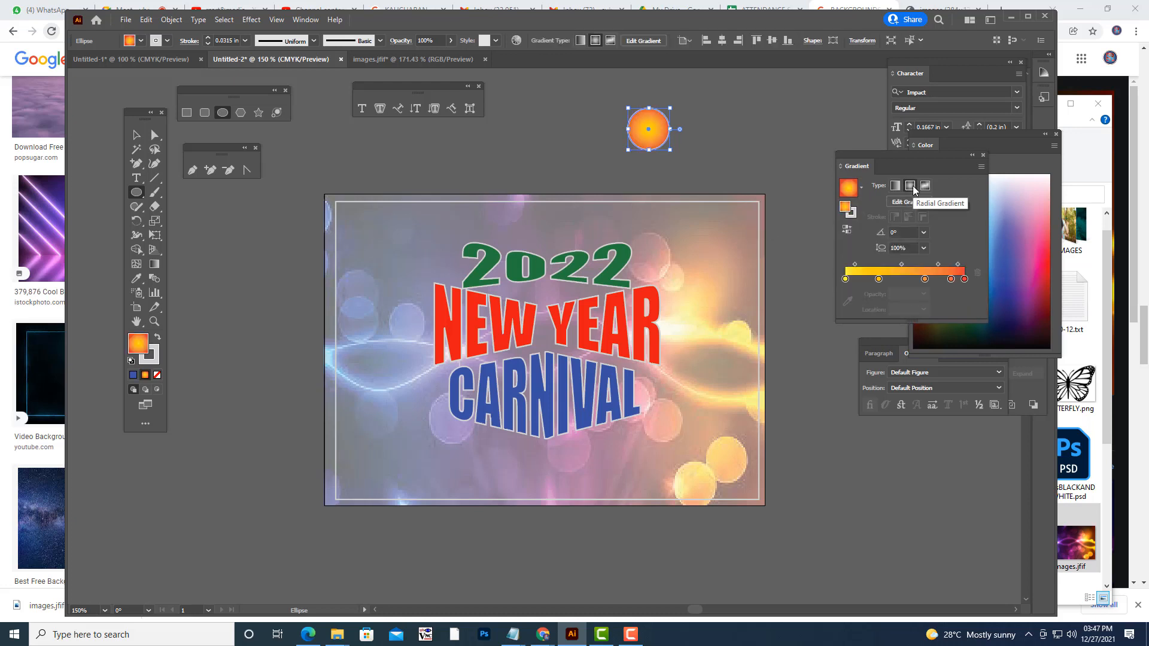
pyautogui.click(852, 214)
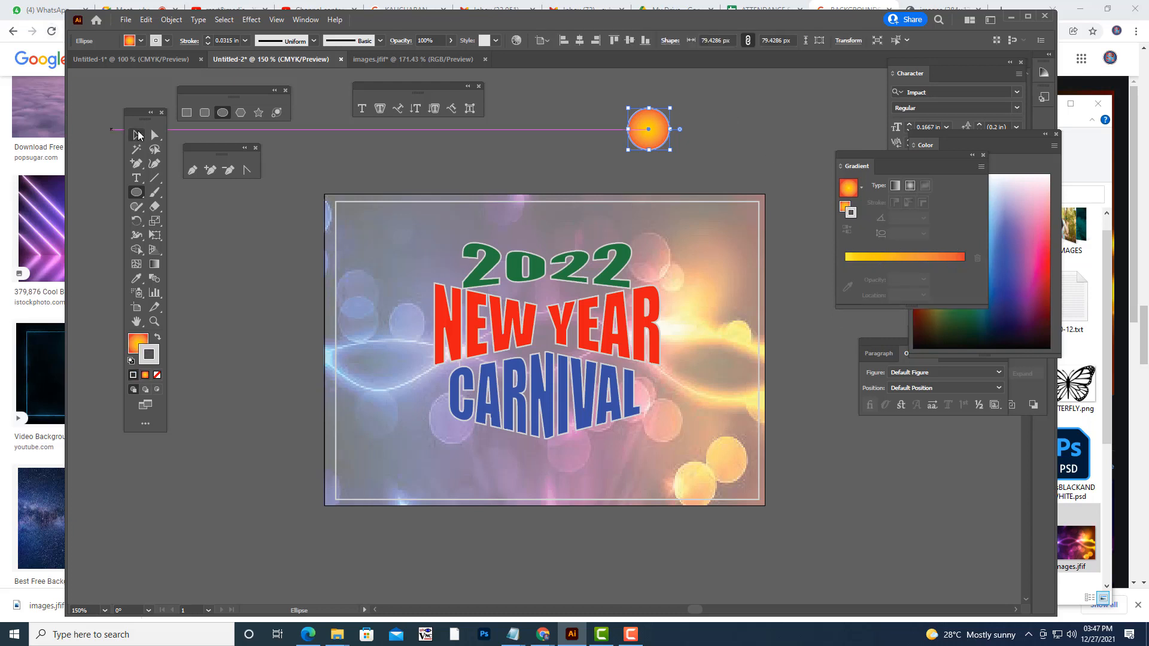
pyautogui.click(136, 136)
pyautogui.click(684, 149)
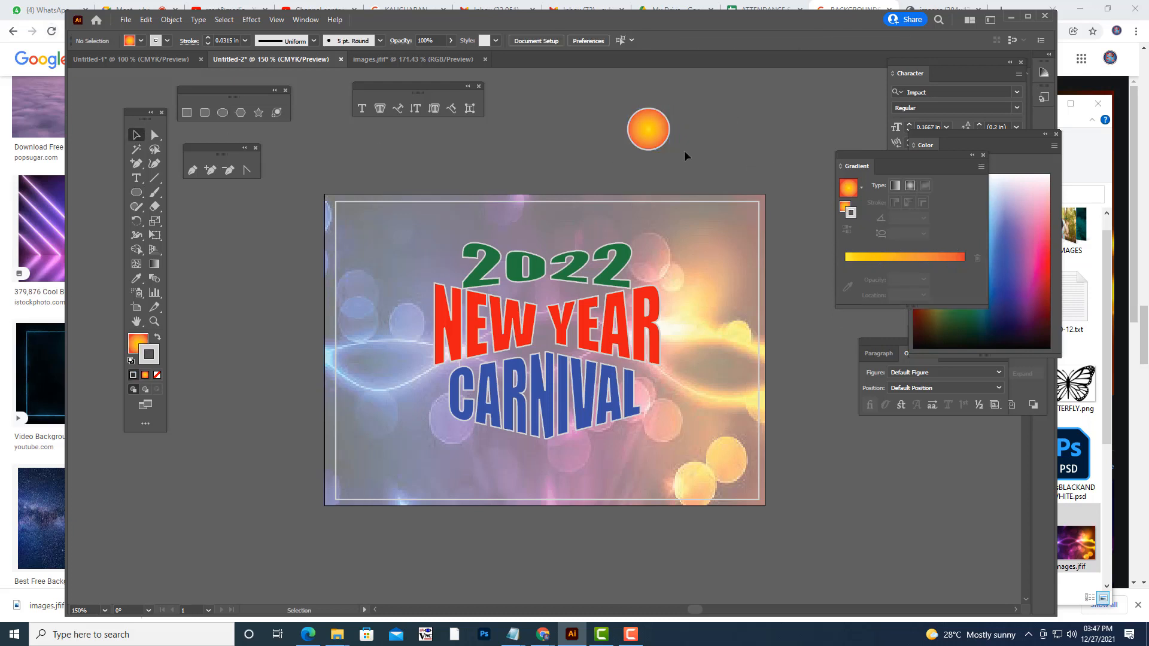
# - Remove the outline from the yellow-to-red gradient circle above the artboard and deselect it
pyautogui.click(643, 140)
pyautogui.click(157, 375)
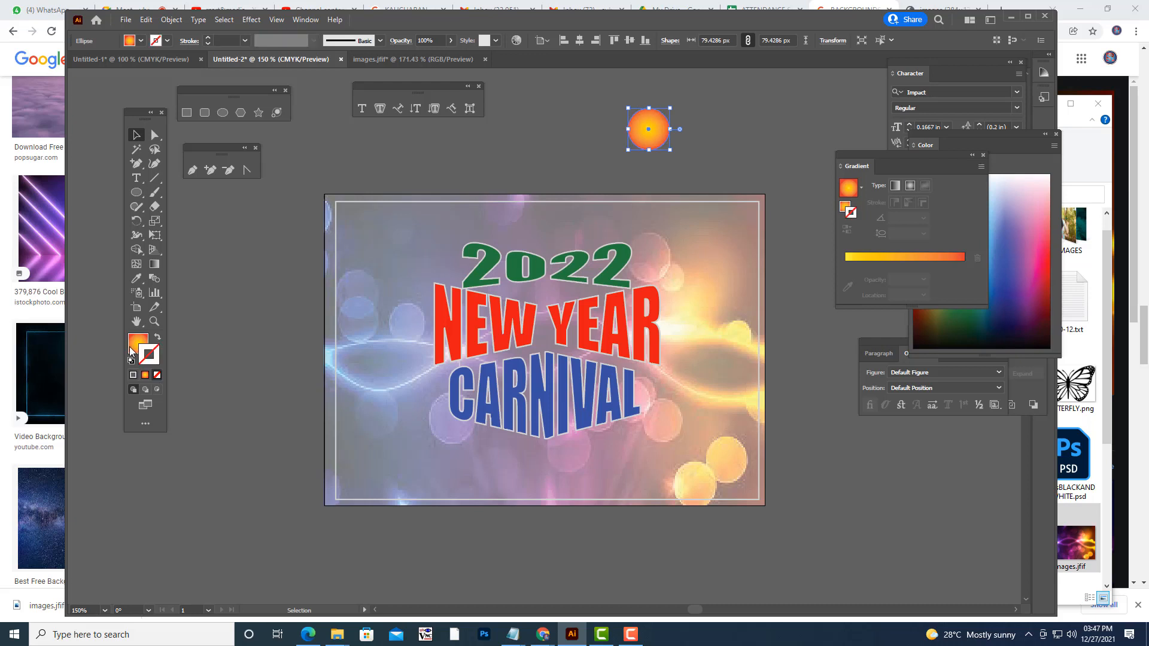
pyautogui.click(669, 139)
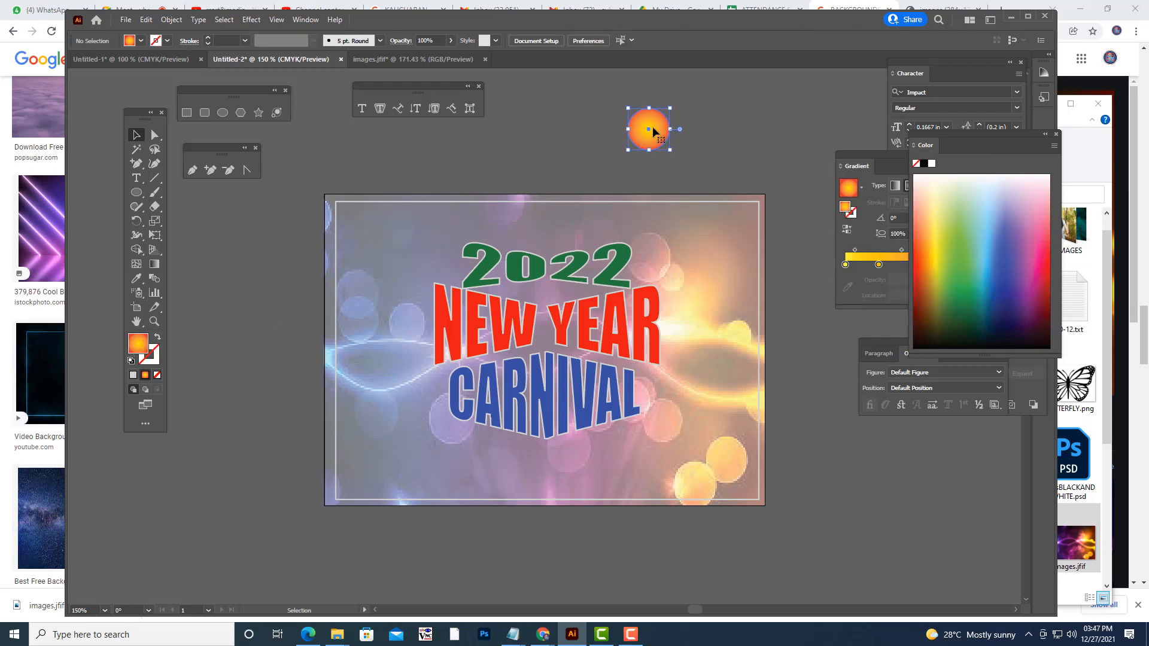
# - Shrink the gradient circle to about 28 px in diameter and place it on the border's upper-left corner
pyautogui.moveTo(652, 127); pyautogui.dragTo(338, 205)
pyautogui.click(443, 176)
pyautogui.click(414, 178)
pyautogui.click(505, 200)
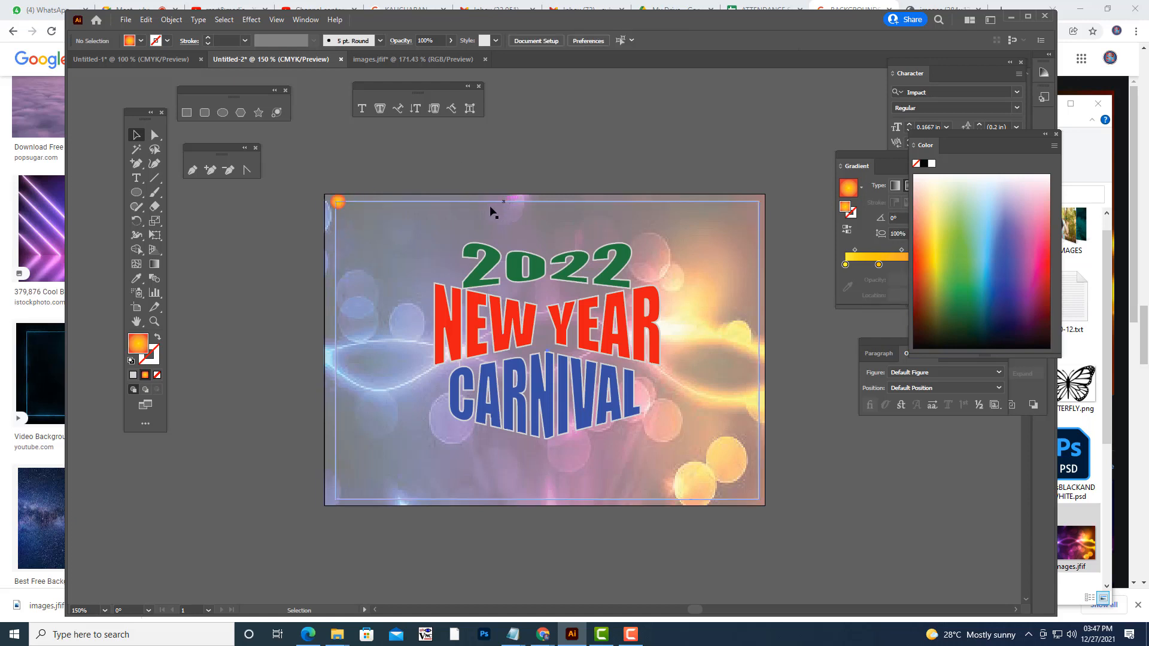
# - Round the border rectangle's corners to a radius of about 65 px and deselect it
pyautogui.click(371, 233)
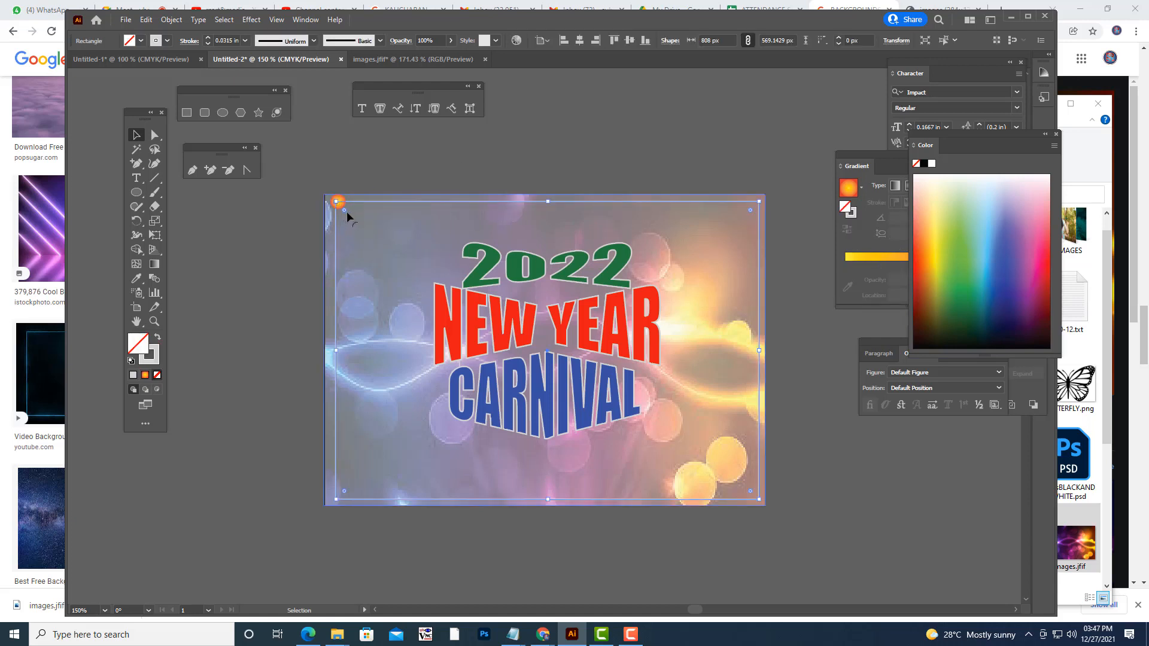
pyautogui.moveTo(347, 210); pyautogui.dragTo(368, 235)
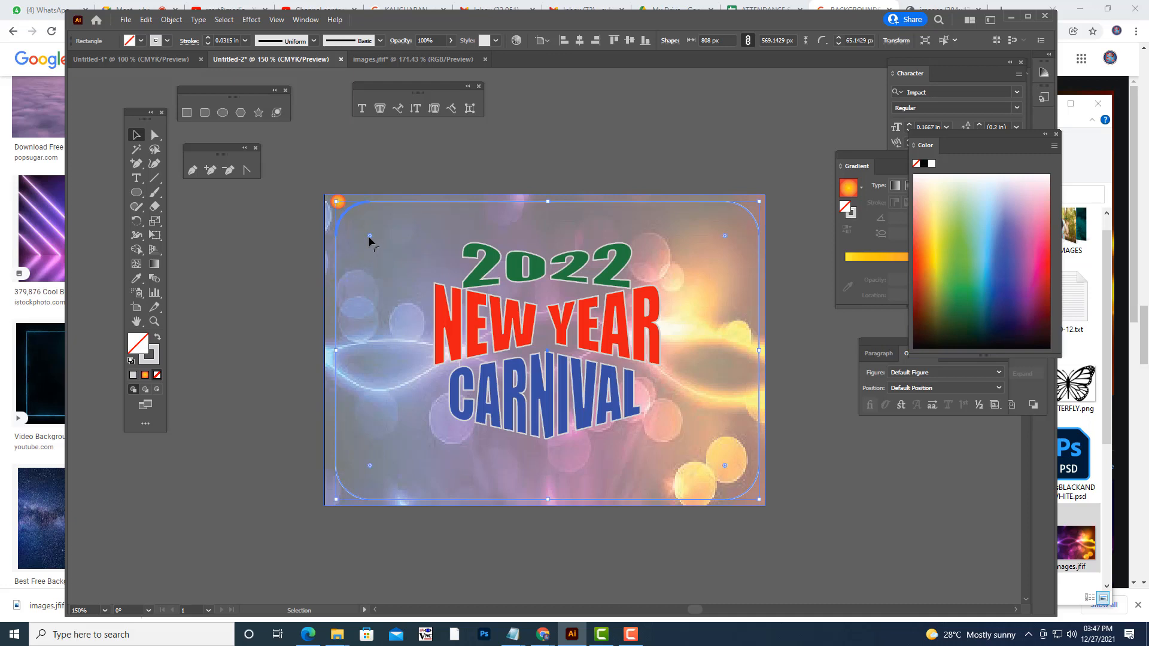
pyautogui.click(383, 132)
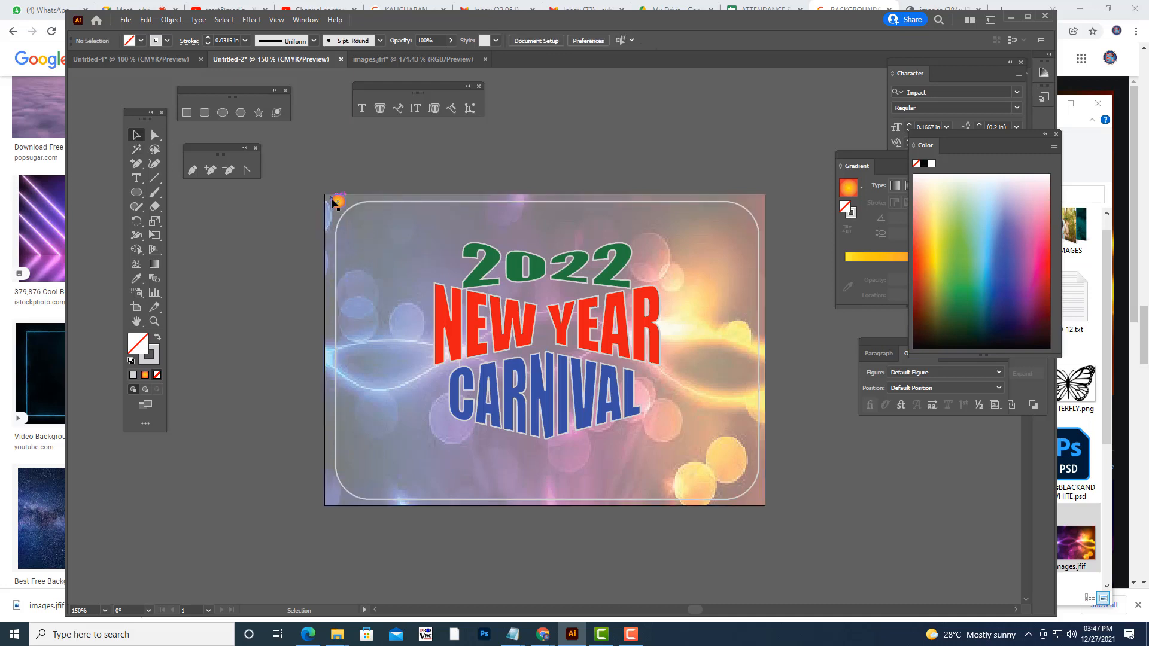
# - Move the small gradient circle onto the border's rounded upper-left corner and place a copy on the lower-right corner
pyautogui.click(338, 204)
pyautogui.moveTo(339, 204); pyautogui.dragTo(749, 490)
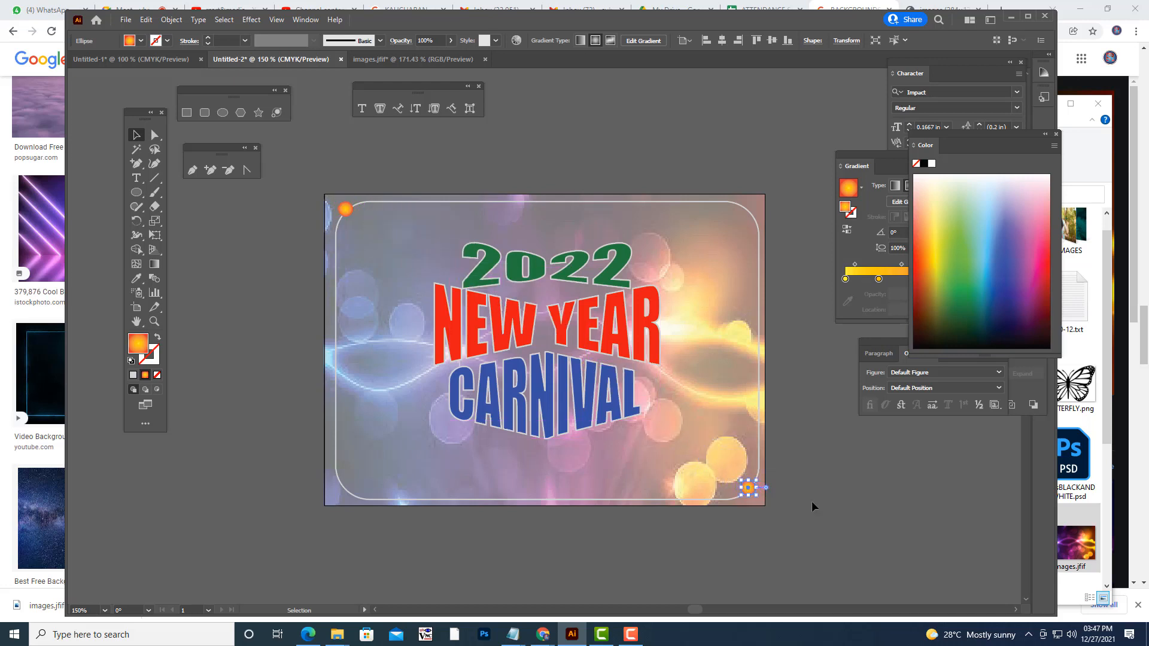
pyautogui.click(824, 486)
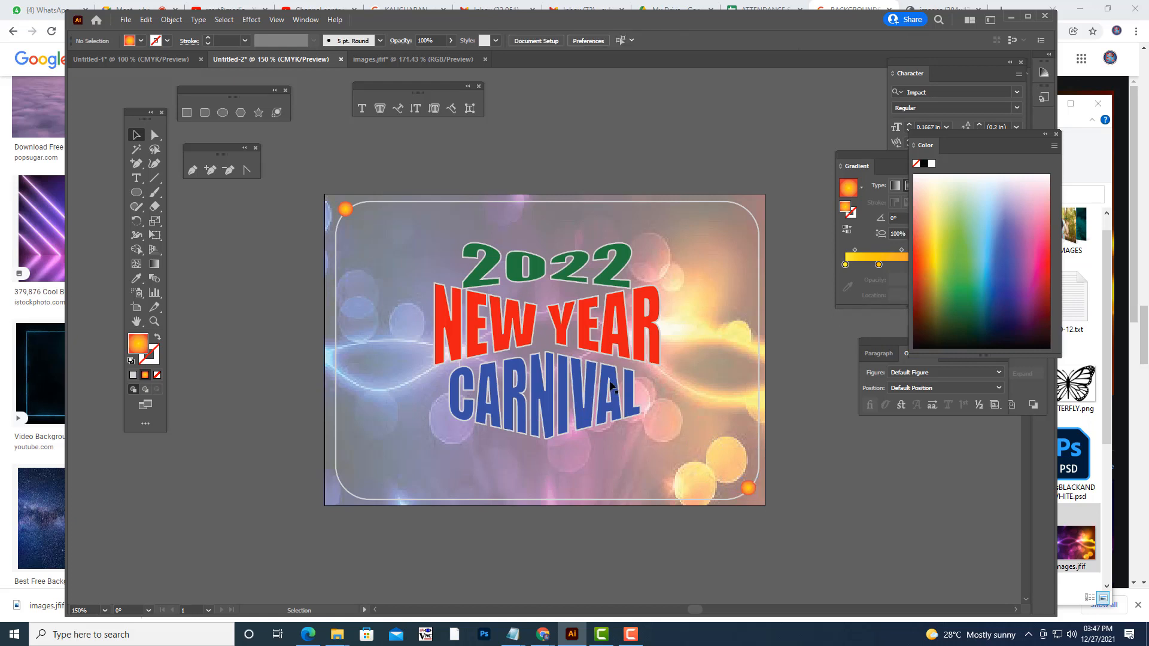
# - Blend the two corner circles using Specified Steps spacing with 50 steps
pyautogui.click(345, 211)
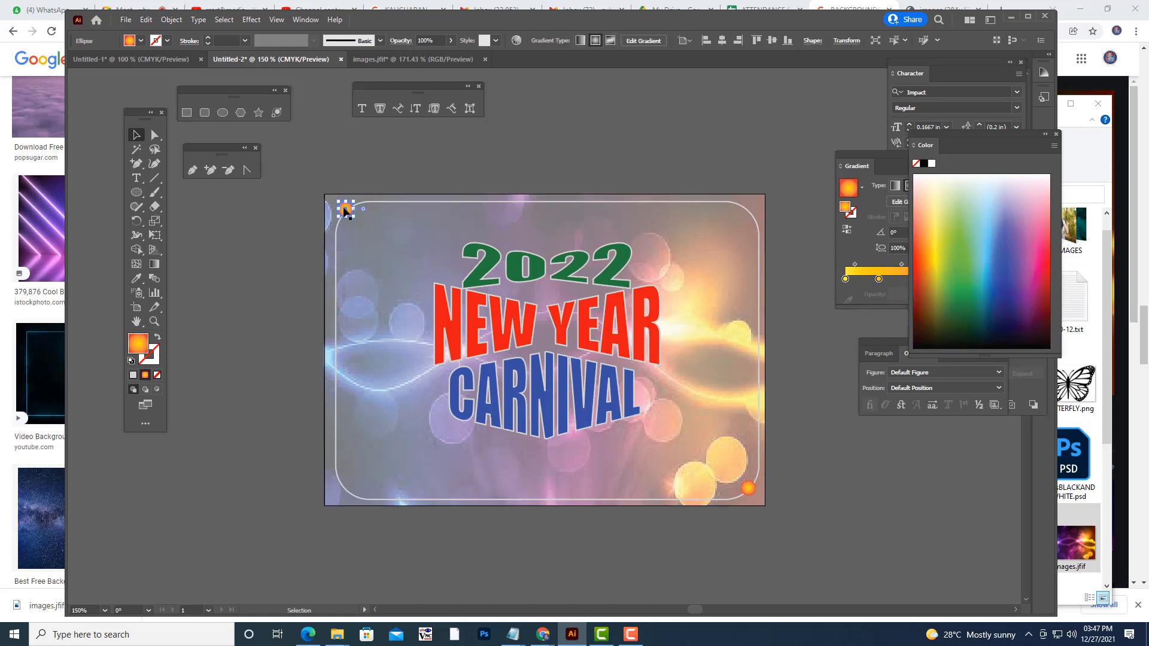
pyautogui.keyDown('shift'); pyautogui.click(749, 490); pyautogui.keyUp('shift')
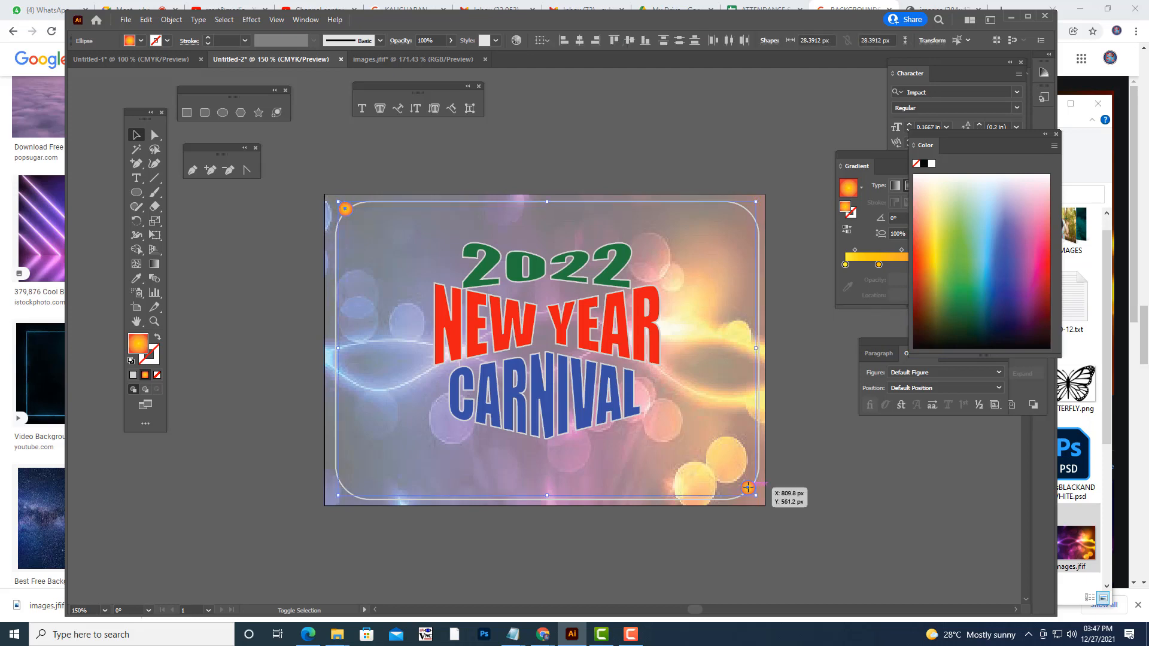
pyautogui.click(171, 20)
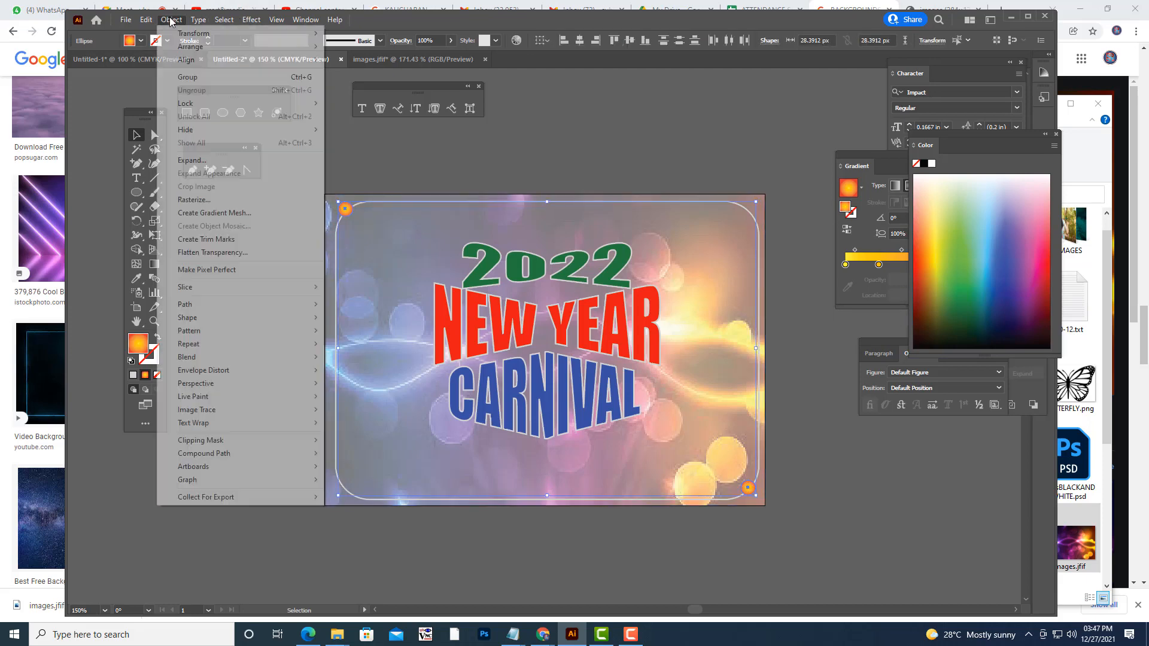
pyautogui.moveTo(226, 357)
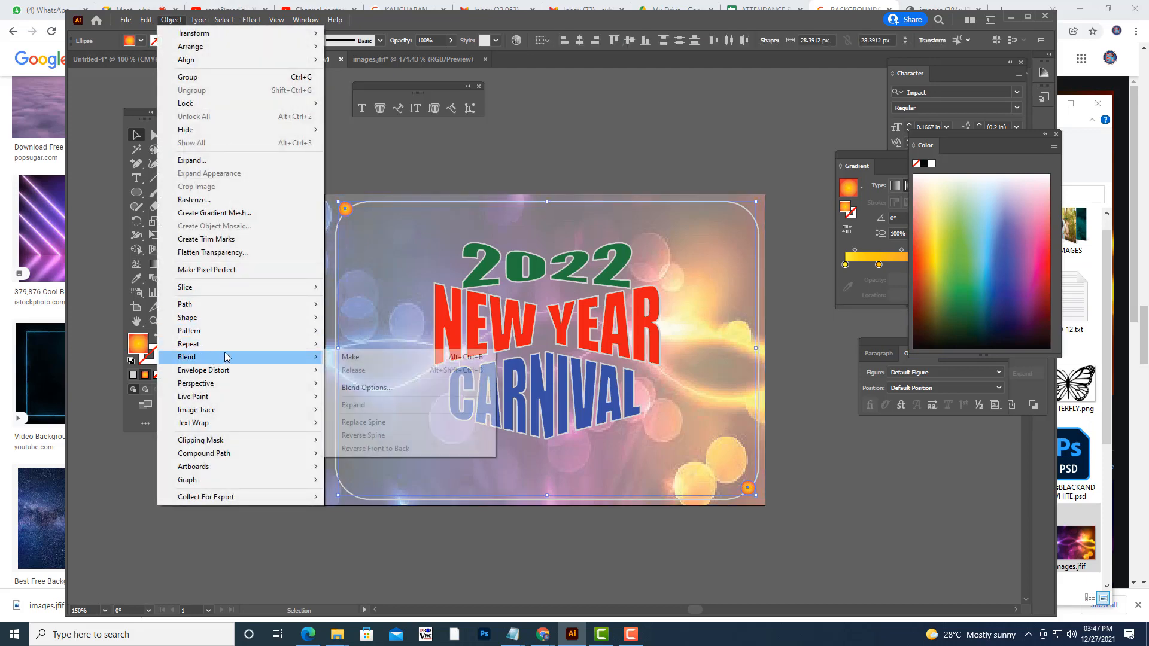
pyautogui.click(389, 387)
pyautogui.moveTo(669, 53)
pyautogui.mouseDown()
pyautogui.moveTo(718, 54)
pyautogui.moveTo(686, 54)
pyautogui.mouseUp()
pyautogui.click(722, 84)
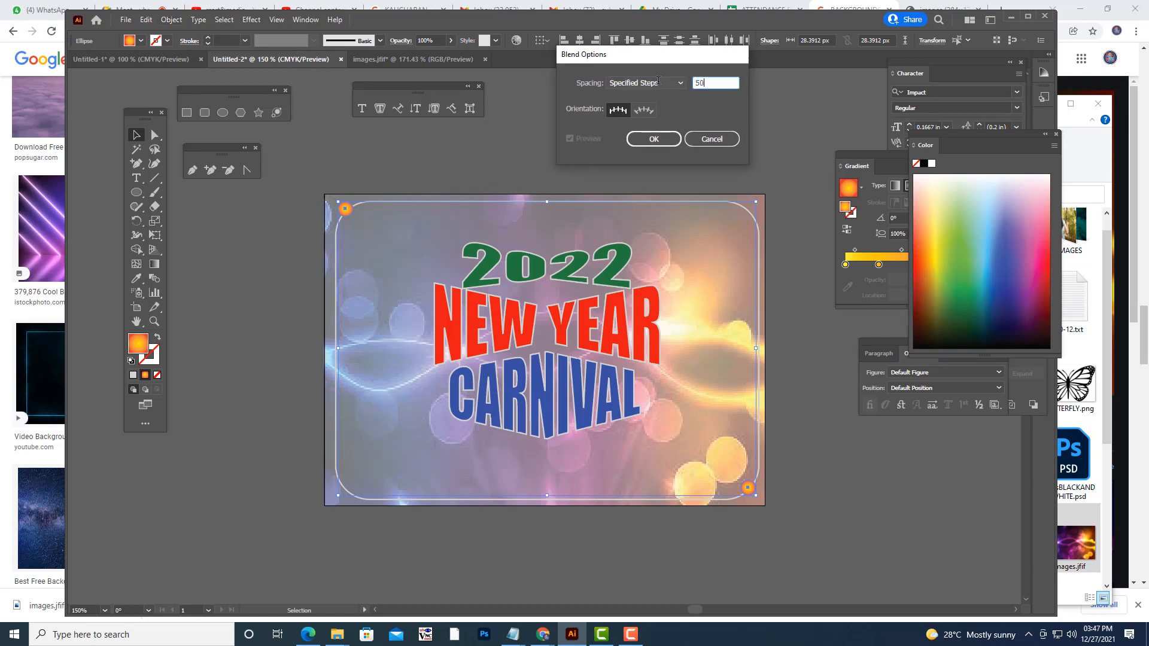
pyautogui.click(653, 139)
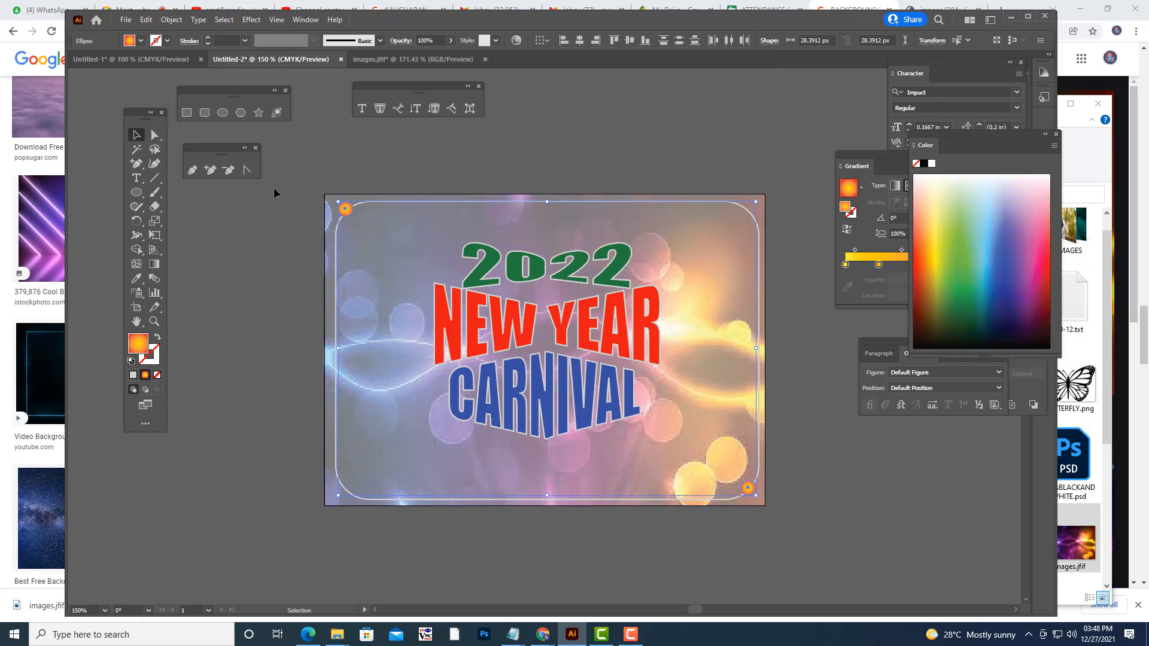
pyautogui.click(172, 20)
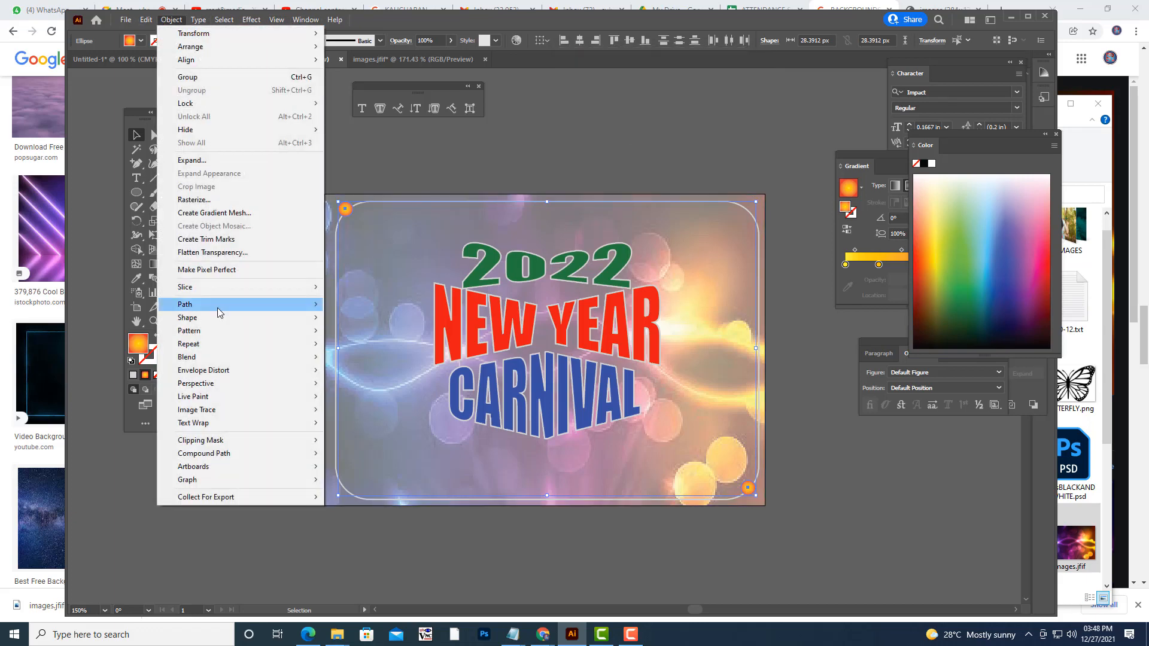
pyautogui.moveTo(213, 359)
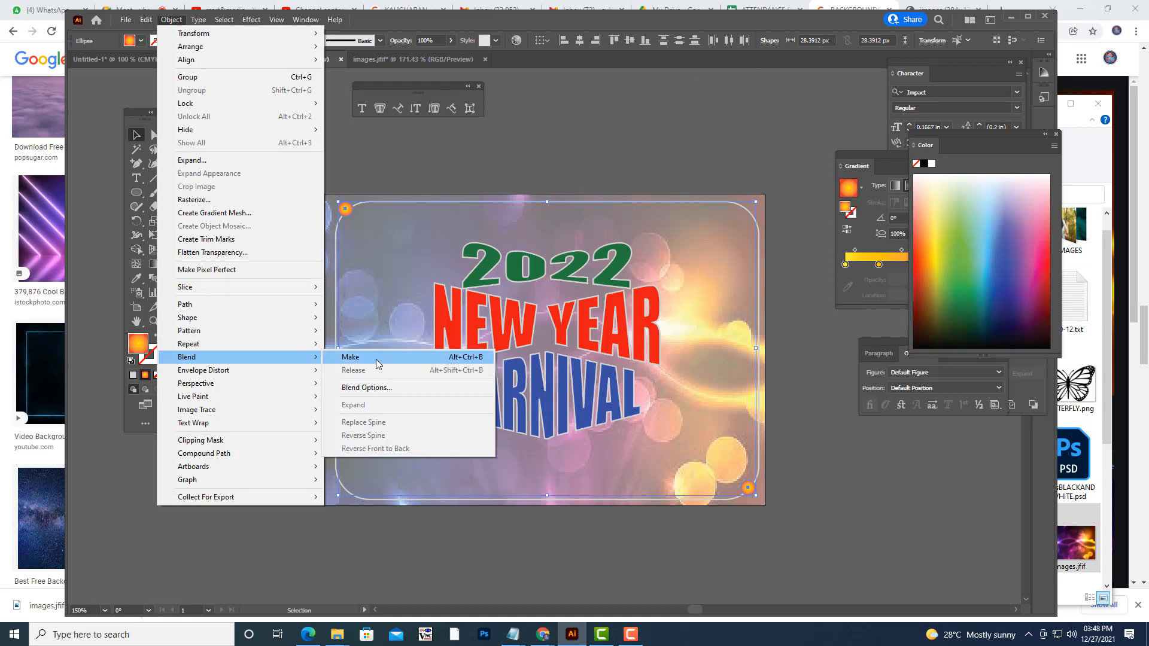
pyautogui.click(376, 359)
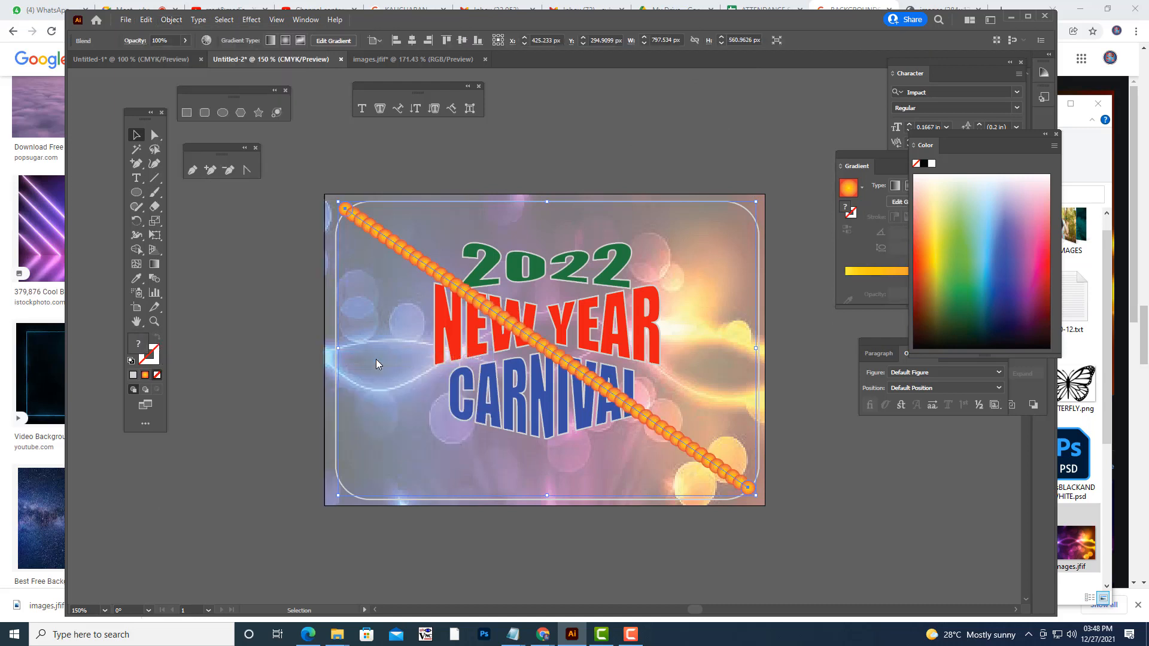
# - Replace the spine of the diagonal circle blend with the rounded border rectangle
pyautogui.keyDown('shift'); pyautogui.click(750, 207); pyautogui.keyUp('shift')
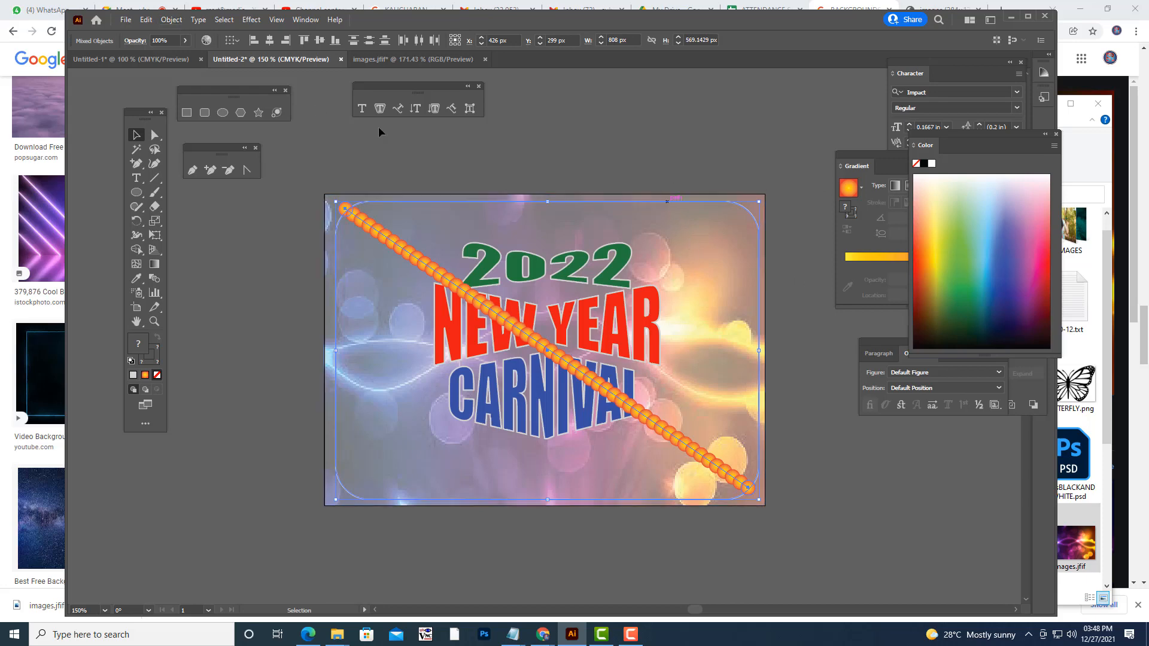
pyautogui.click(171, 20)
pyautogui.moveTo(217, 358)
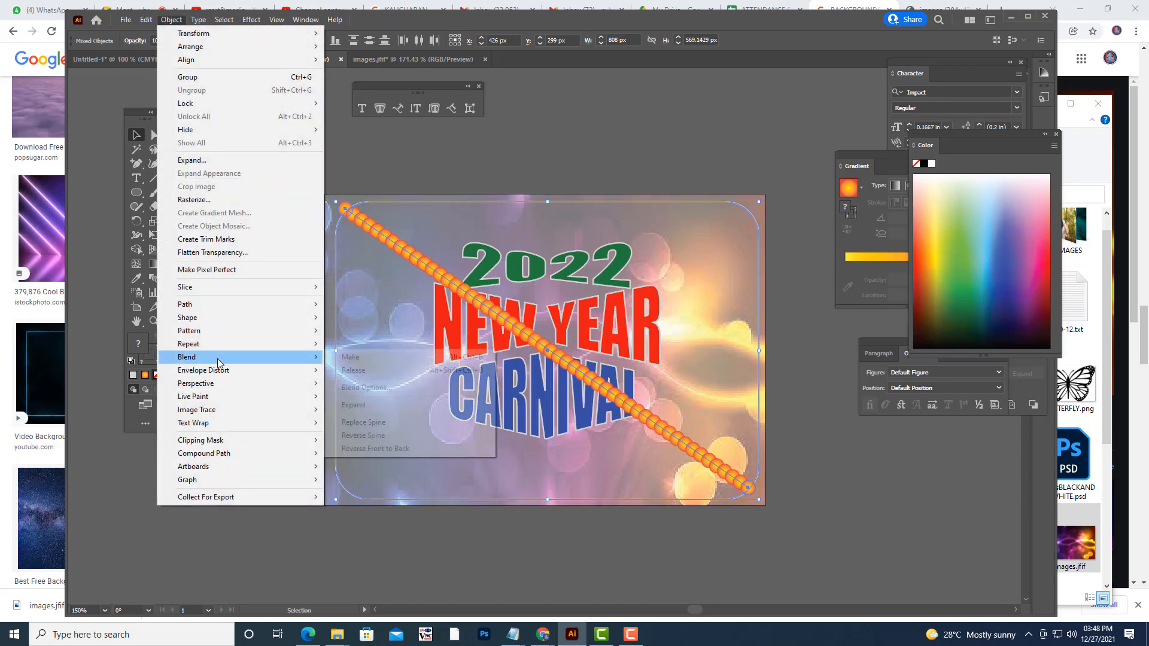
pyautogui.click(363, 423)
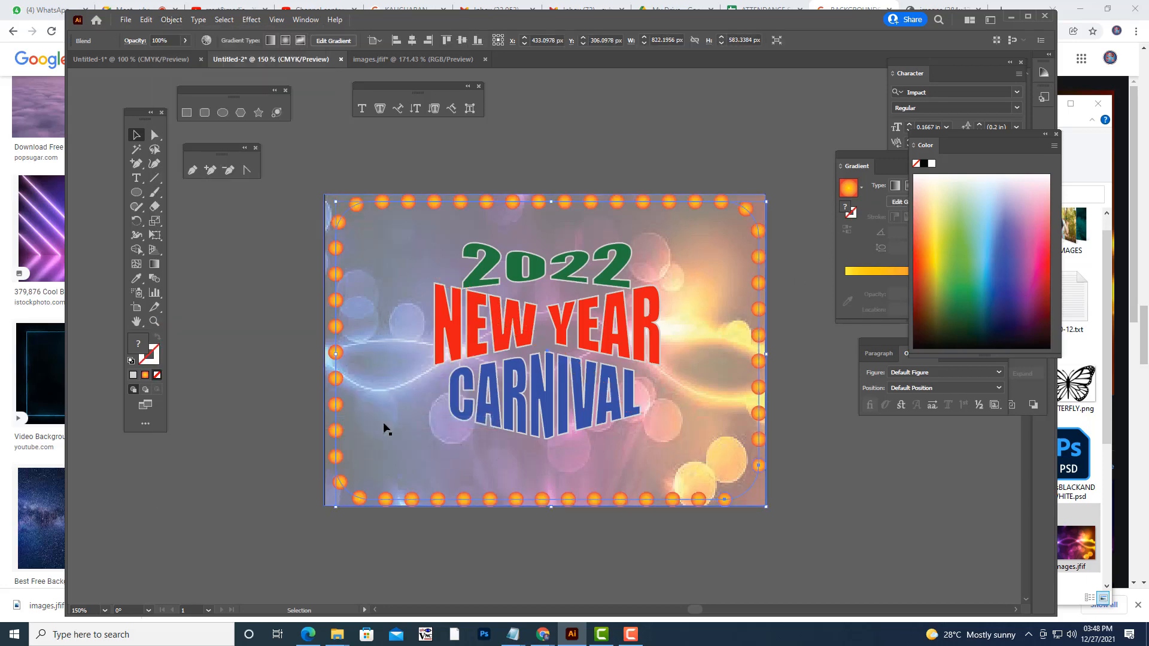
# - Add an anchor point on the blend spine at the lower-right rounded corner to fill the gap, and deselect the blend
pyautogui.click(207, 169)
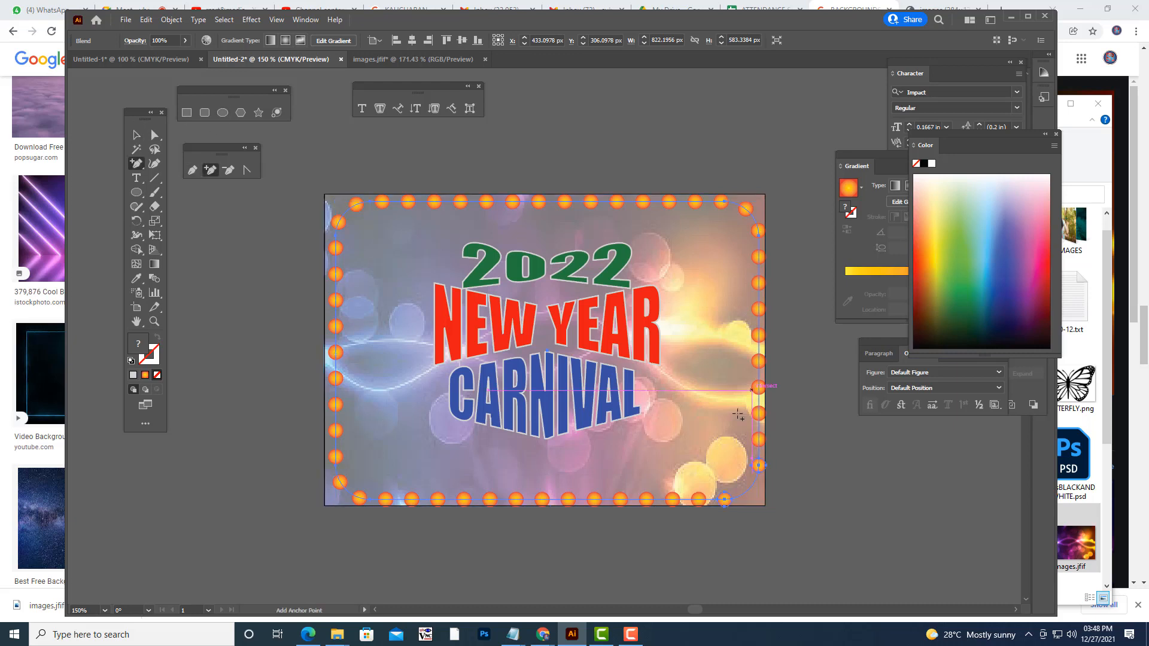
pyautogui.click(748, 490)
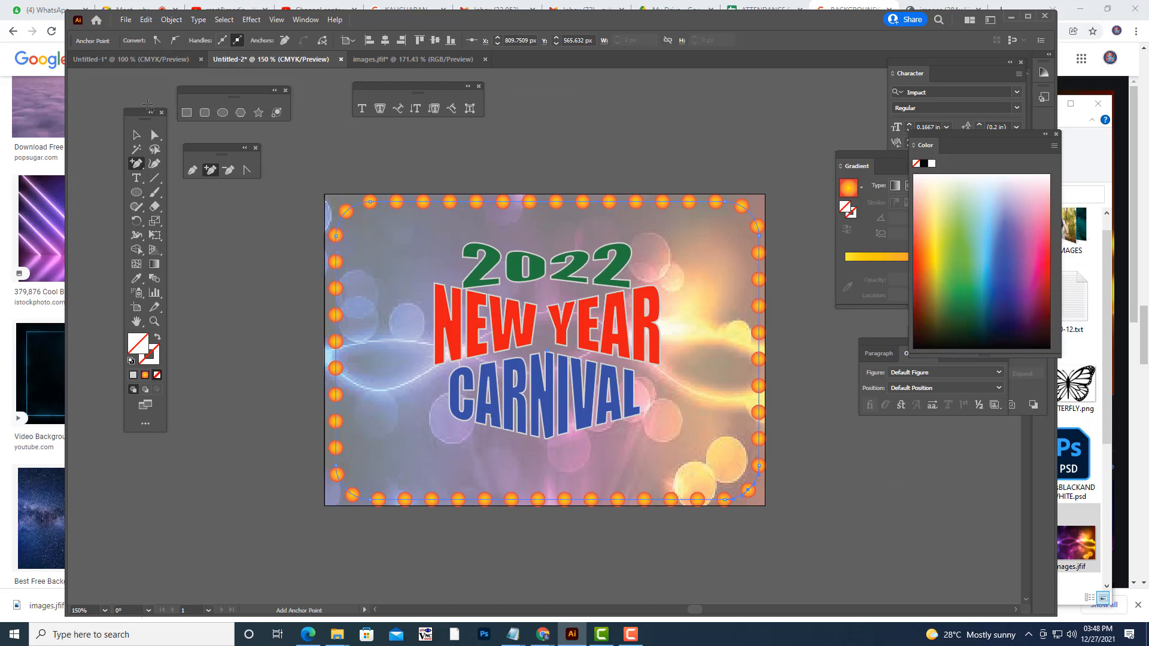
pyautogui.press('v')
pyautogui.click(626, 155)
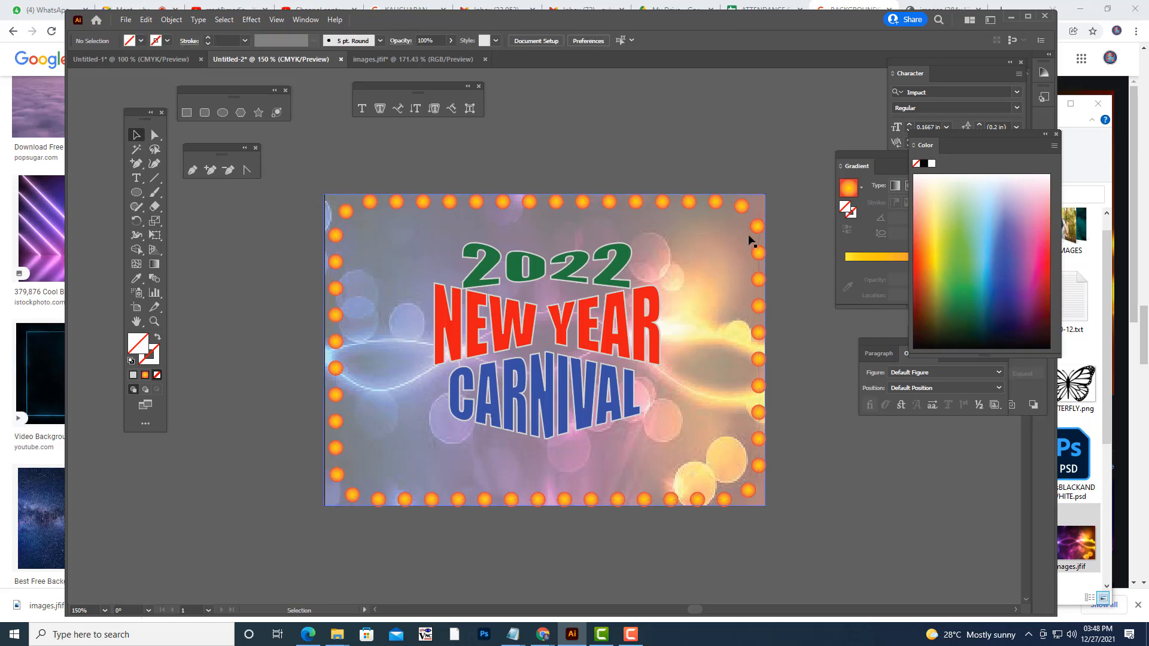
# - Expand the circle border blend, scale it down slightly about its centre and deselect it
pyautogui.click(741, 207)
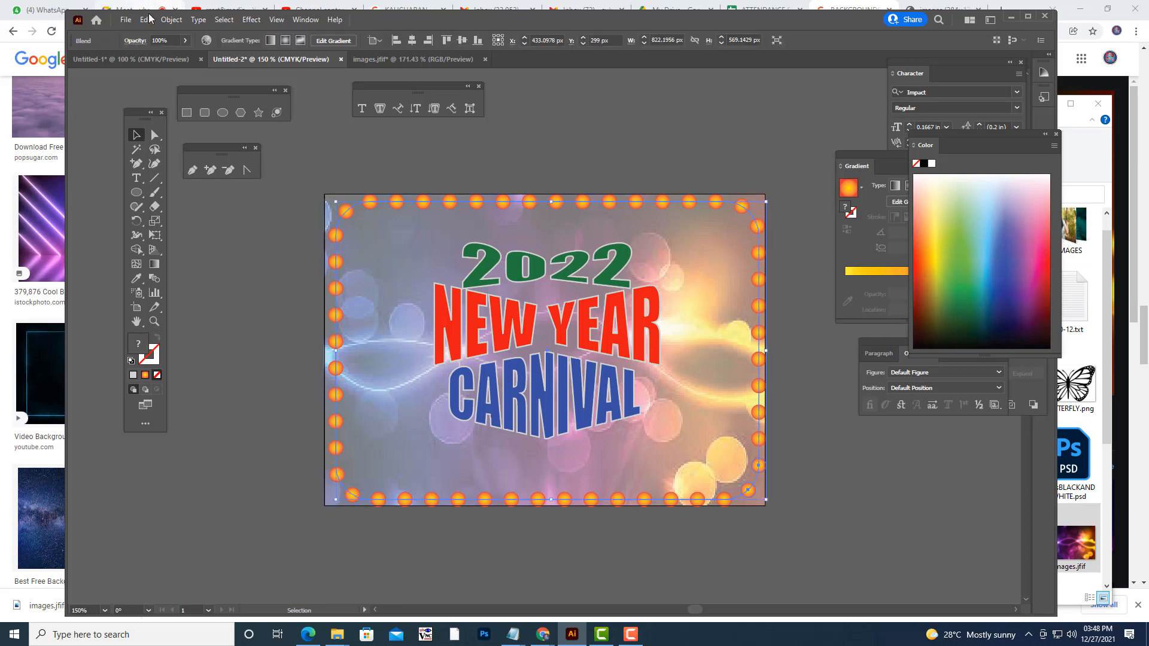
pyautogui.click(170, 20)
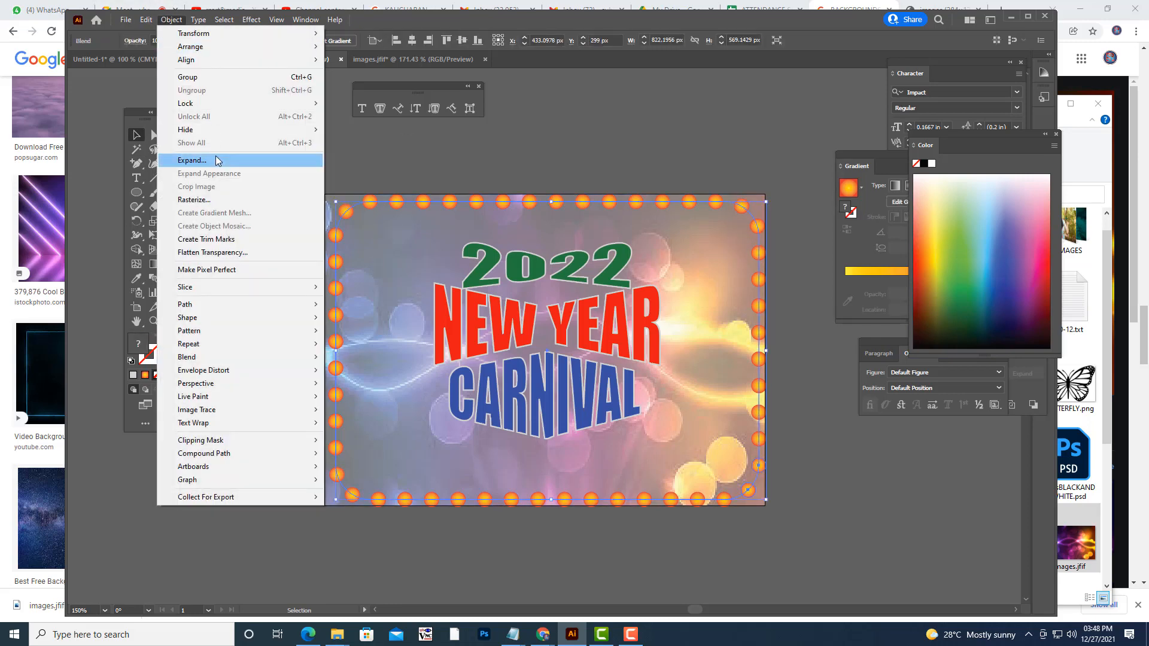
pyautogui.click(219, 159)
pyautogui.click(604, 195)
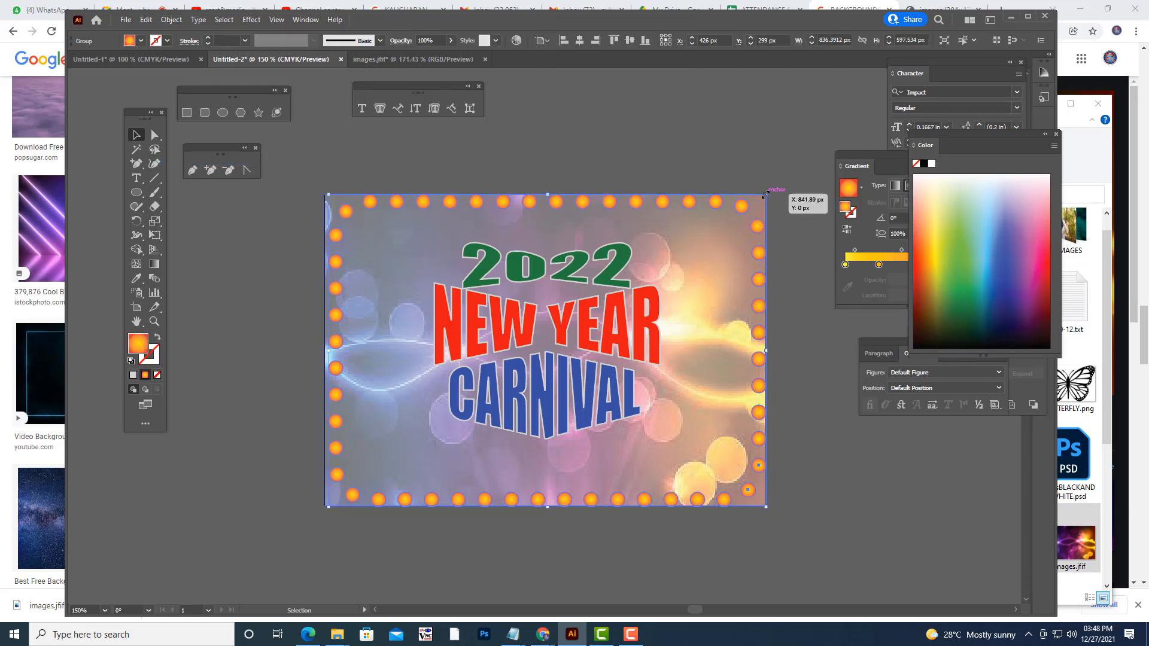
pyautogui.moveTo(767, 195); pyautogui.dragTo(758, 198)
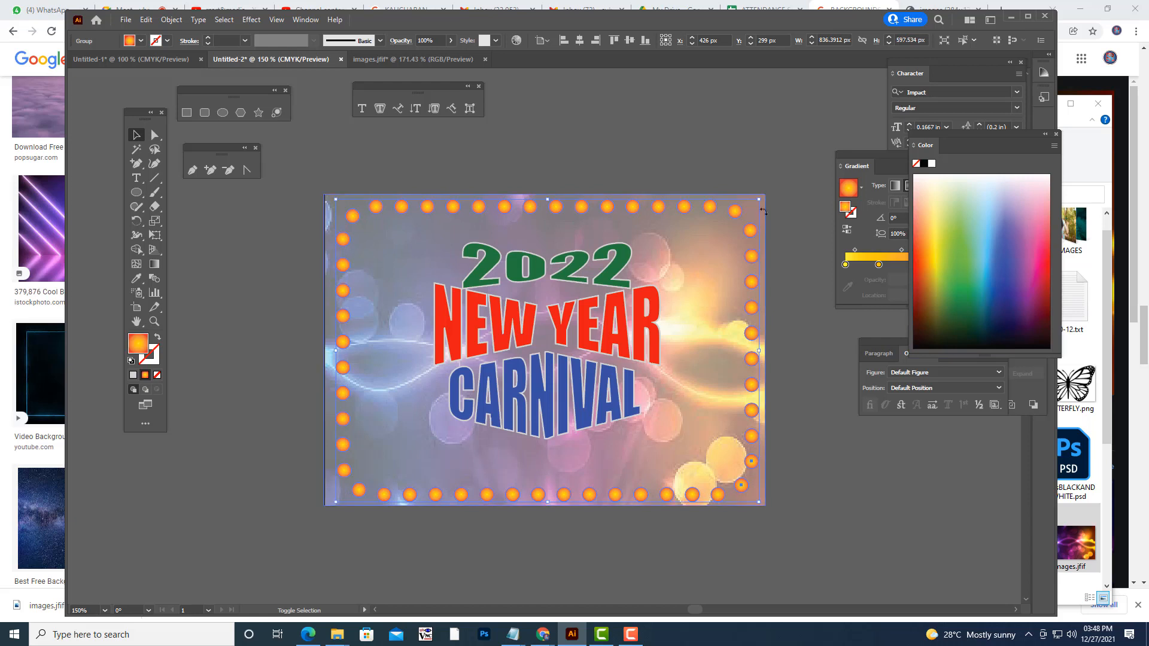
pyautogui.click(800, 261)
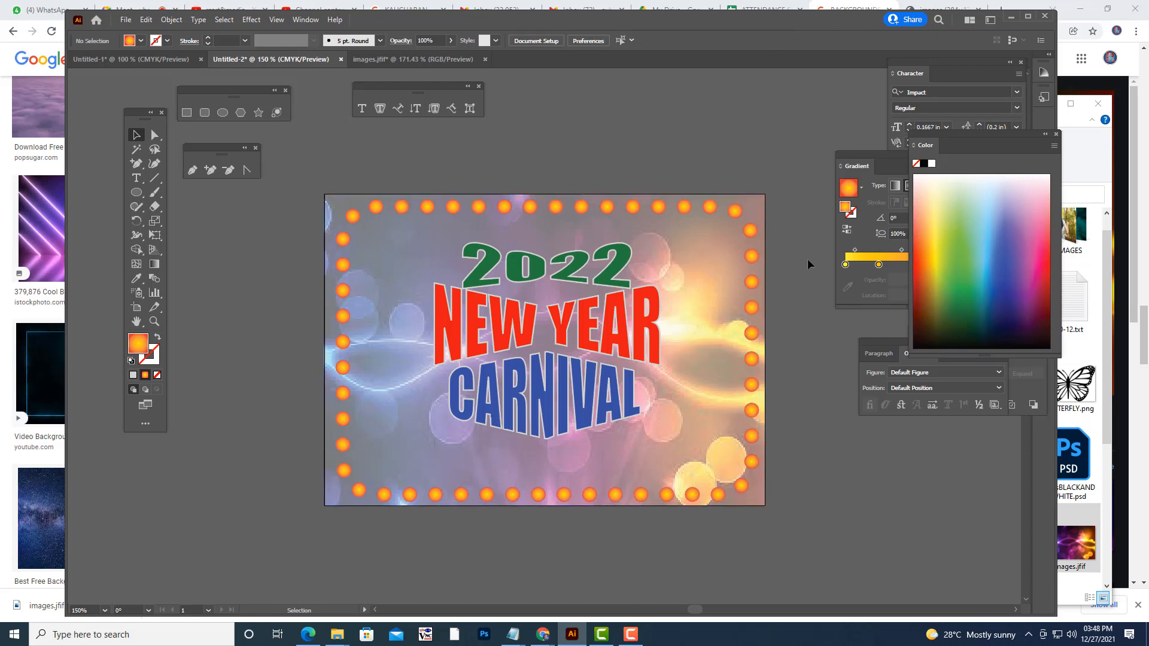
# - Reduce the background image's opacity to 26%
pyautogui.click(682, 285)
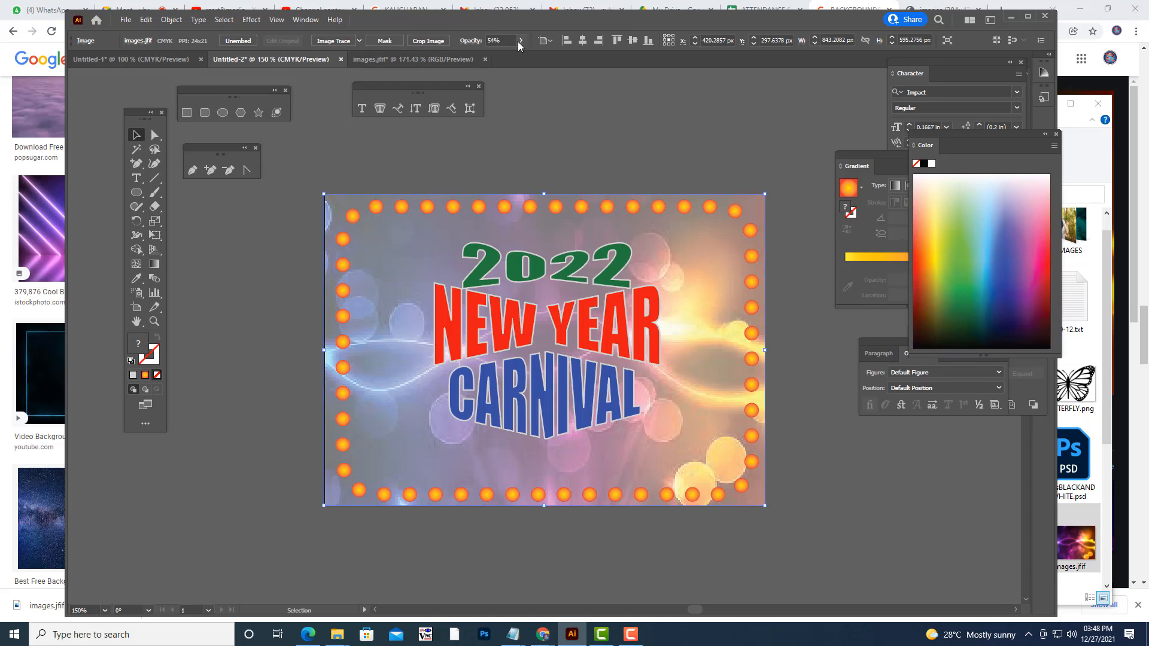
pyautogui.click(520, 41)
pyautogui.moveTo(514, 57); pyautogui.dragTo(486, 56)
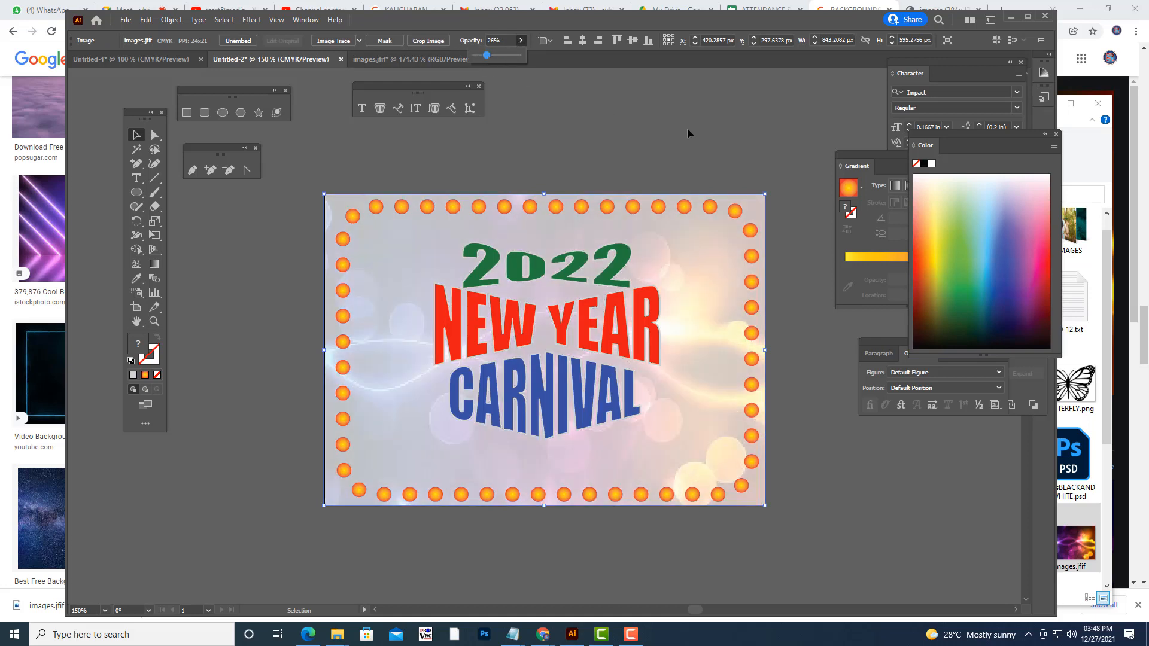
# - Move the faded background image off the artboard and delete it
pyautogui.click(622, 265)
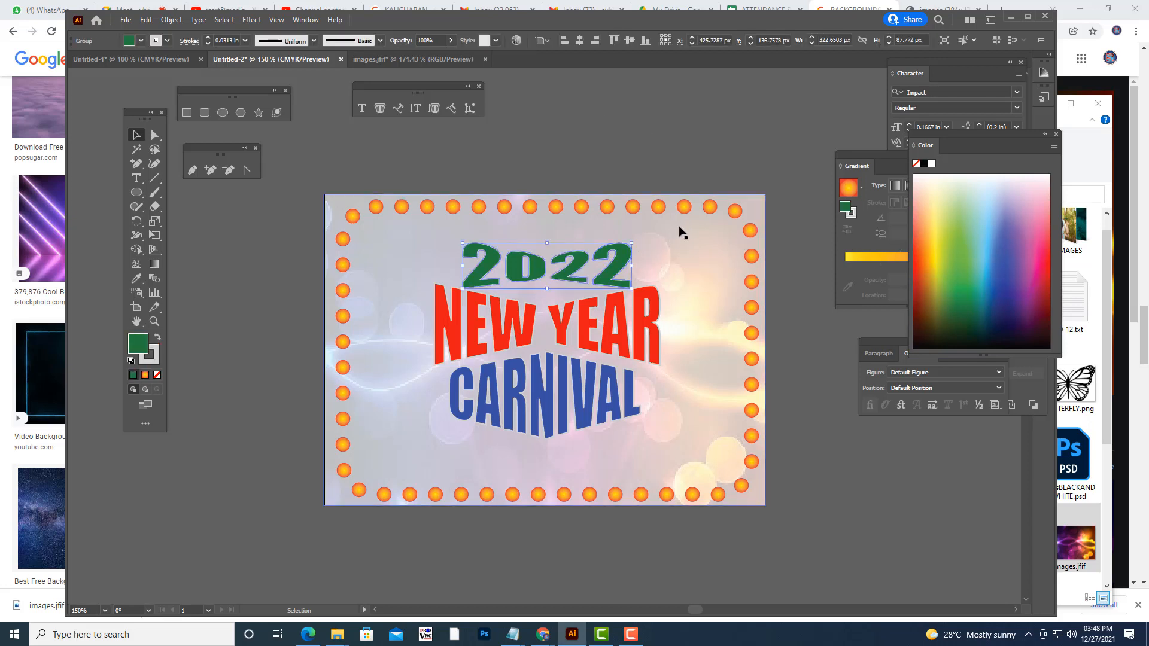
pyautogui.moveTo(692, 228); pyautogui.dragTo(686, 321)
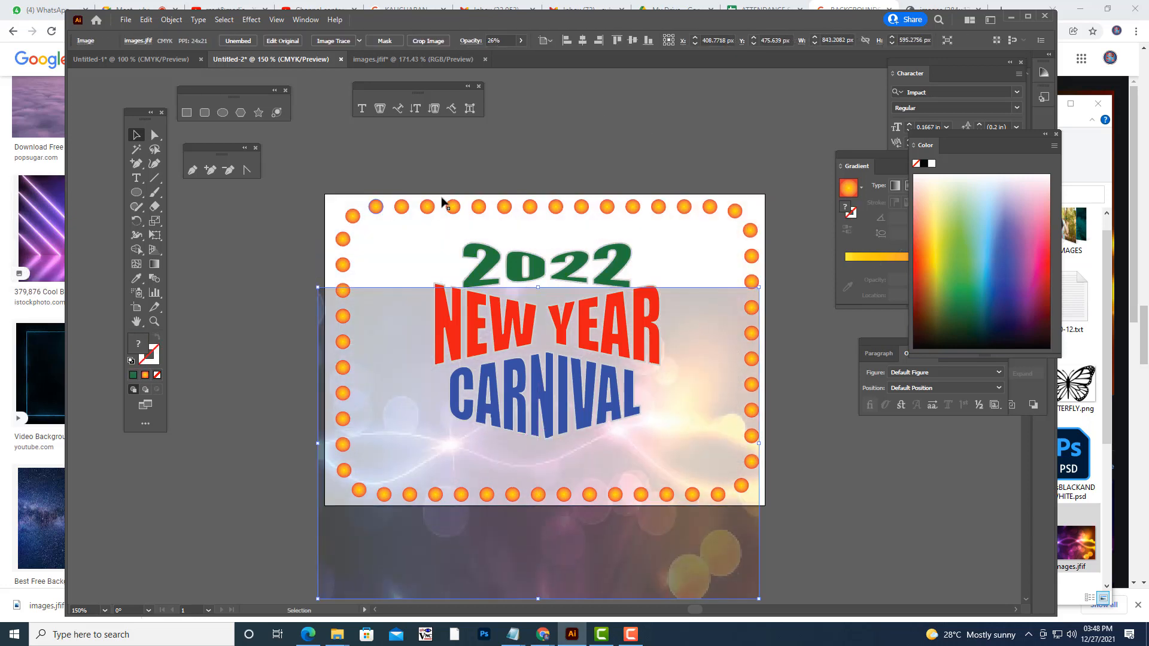
pyautogui.click(457, 166)
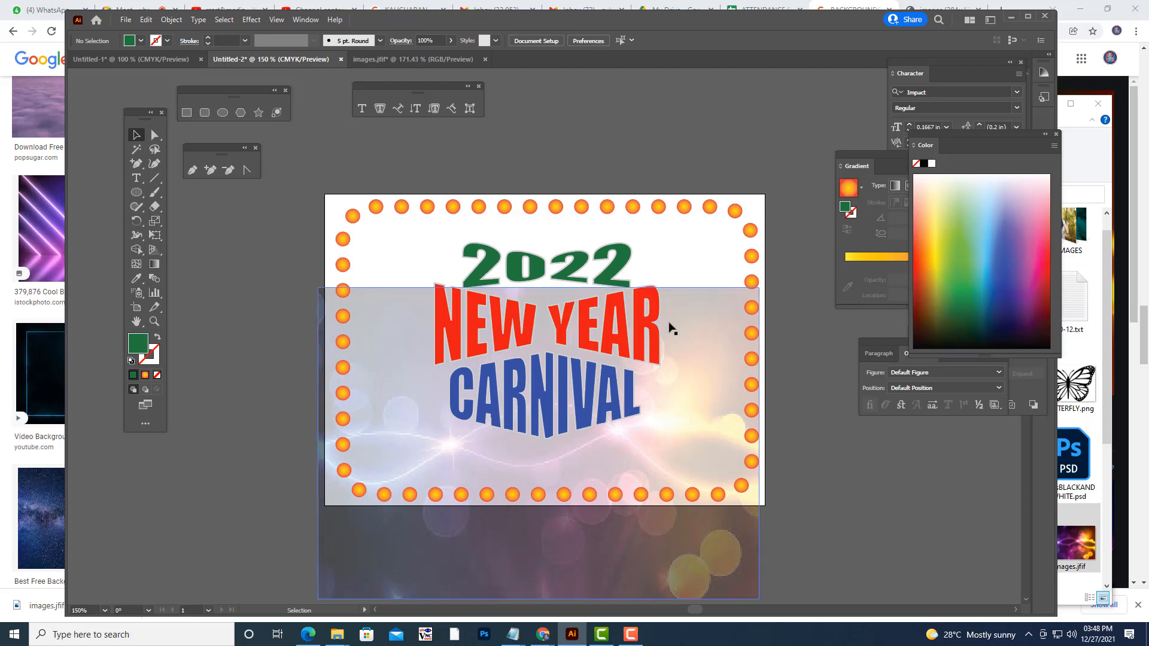
pyautogui.moveTo(681, 320); pyautogui.dragTo(260, 301)
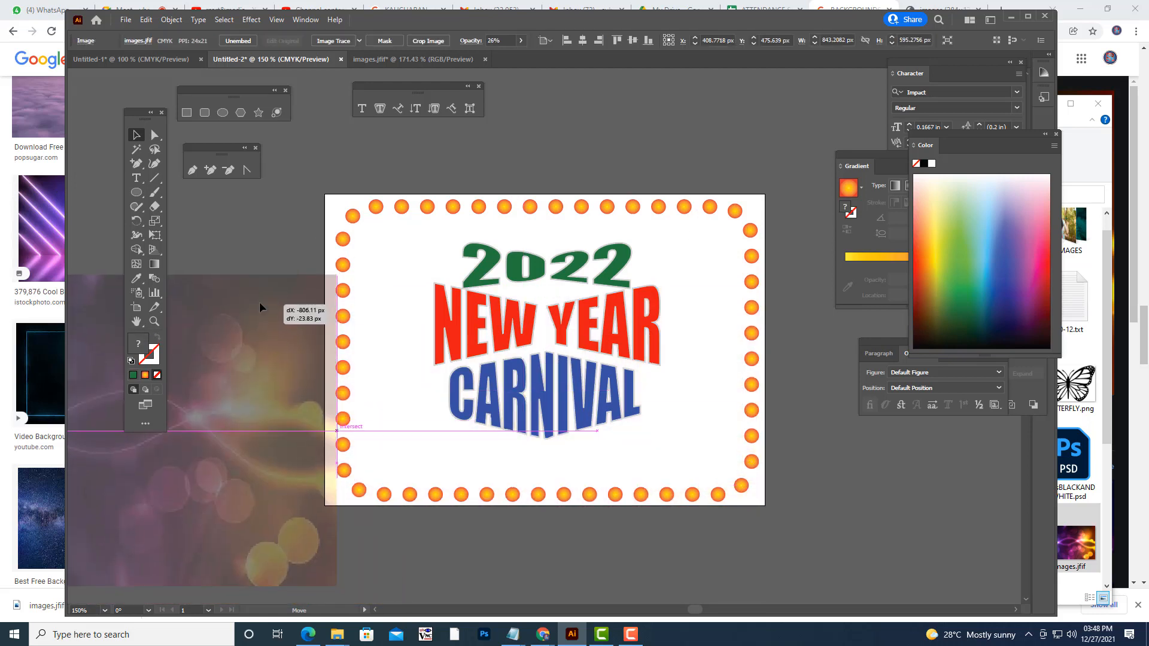
pyautogui.press('Delete')
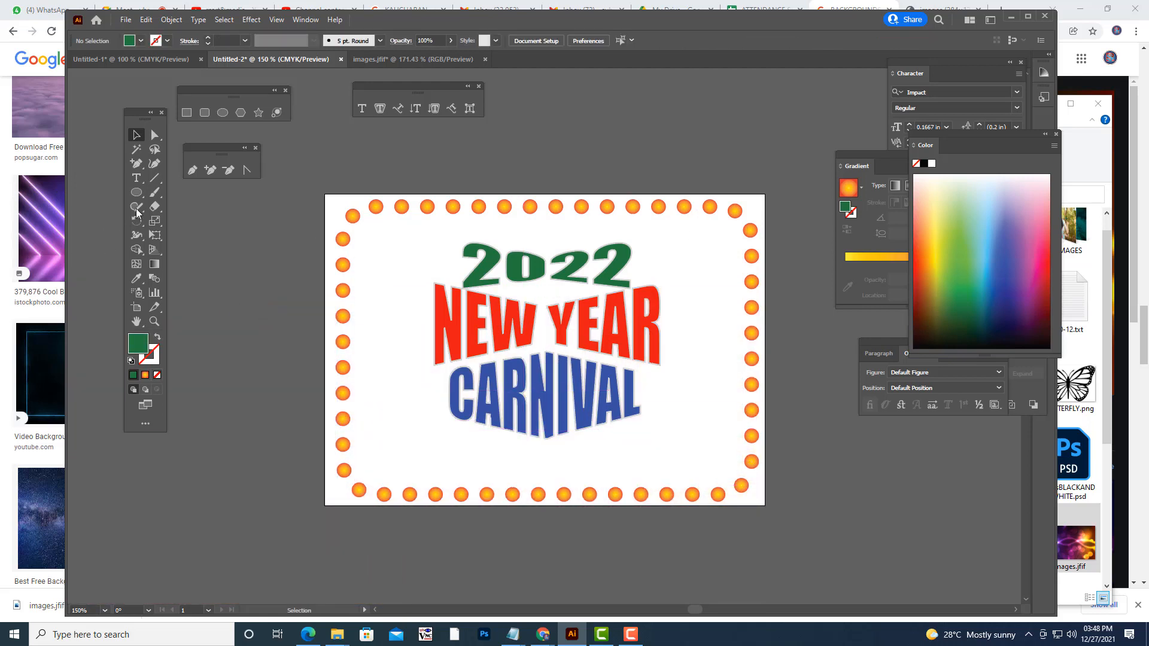
# - Draw a rectangle of about 842 × 595 px covering the whole artboard and fill it with black
pyautogui.click(186, 113)
pyautogui.moveTo(324, 193); pyautogui.dragTo(765, 505)
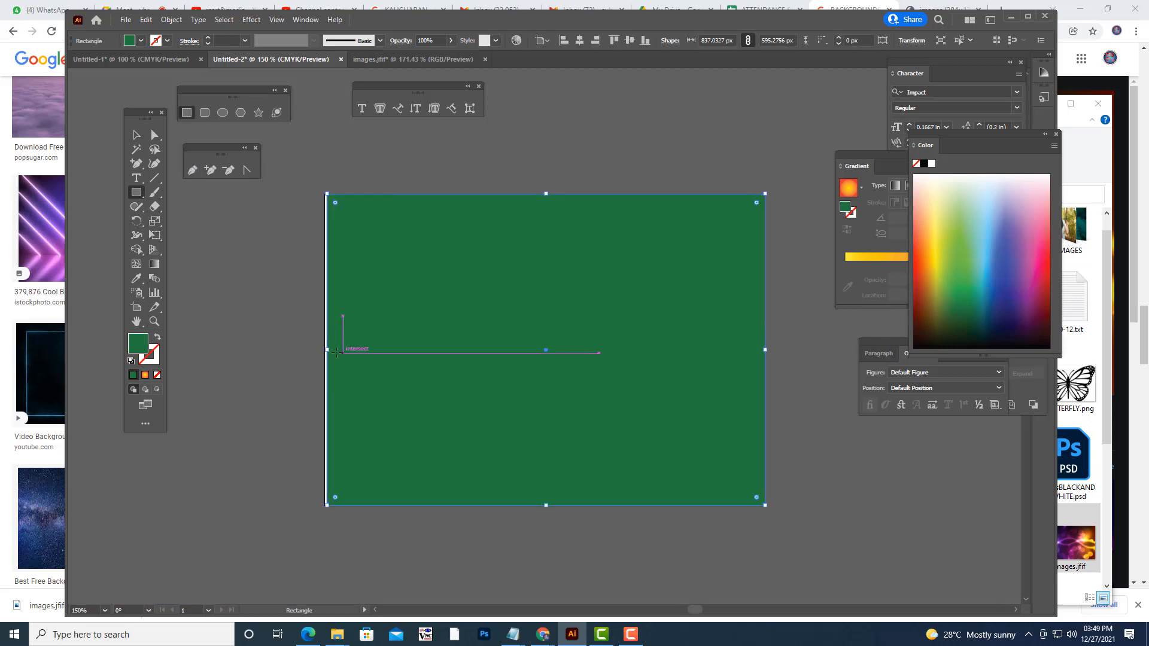
pyautogui.moveTo(326, 350); pyautogui.dragTo(324, 350)
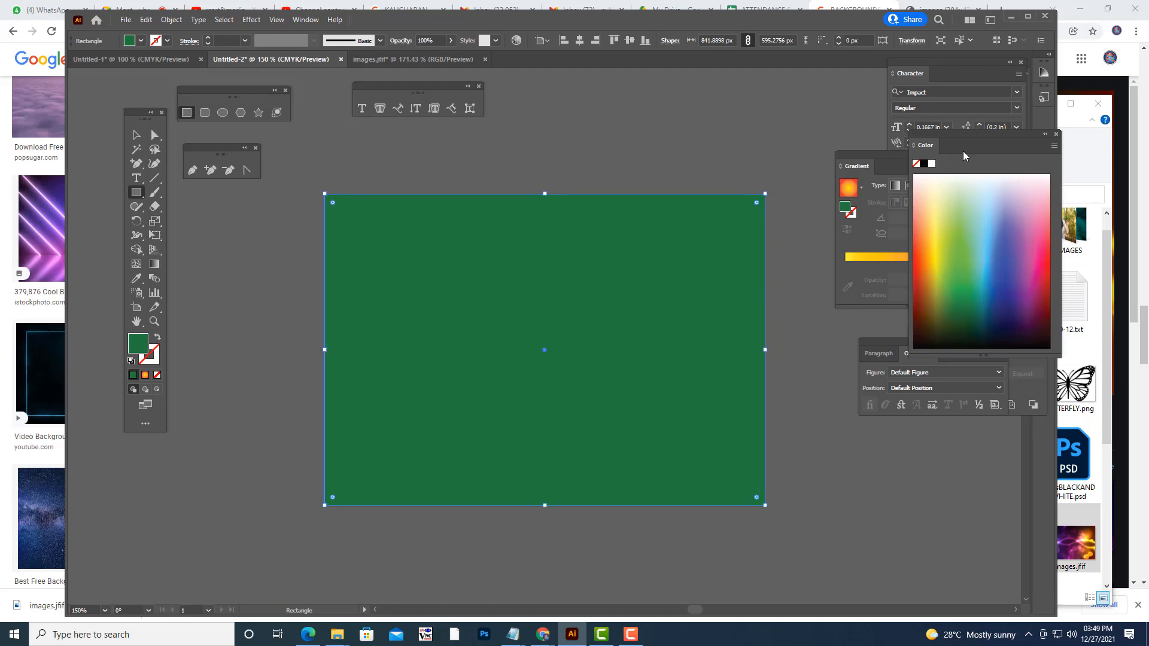
pyautogui.click(924, 164)
# - Send the black rectangle to the back behind the text and circle border, and deselect it
pyautogui.click(137, 135)
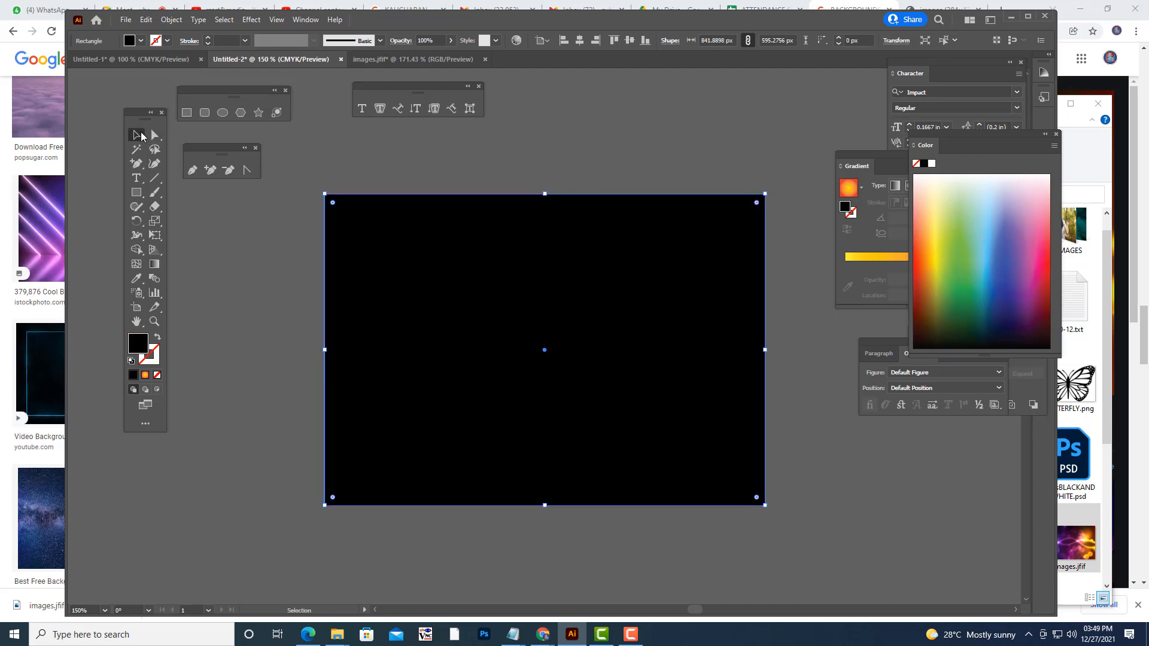
pyautogui.click(508, 132)
pyautogui.click(628, 286)
pyautogui.rightClick(670, 240)
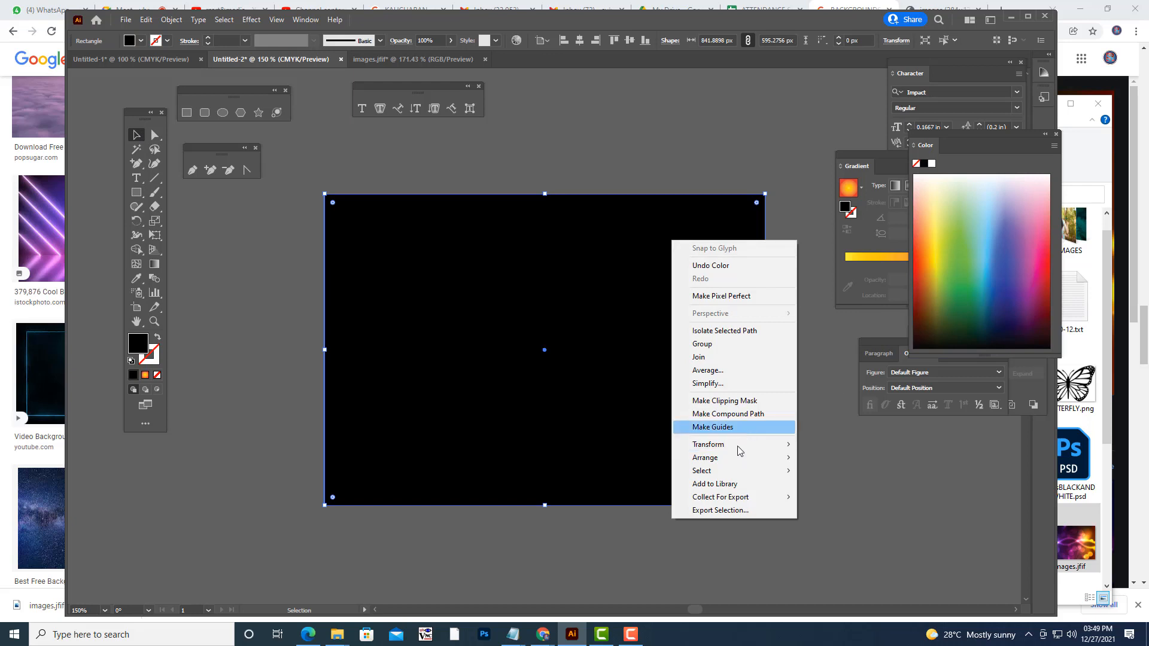
pyautogui.moveTo(730, 464)
pyautogui.click(849, 495)
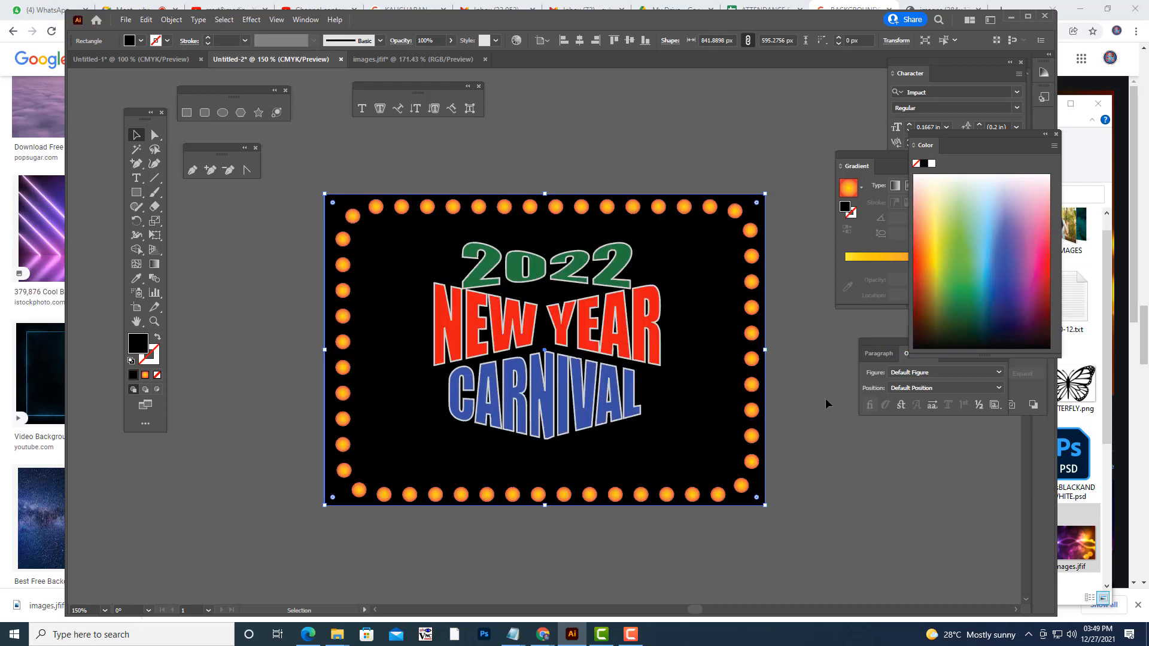
pyautogui.click(808, 396)
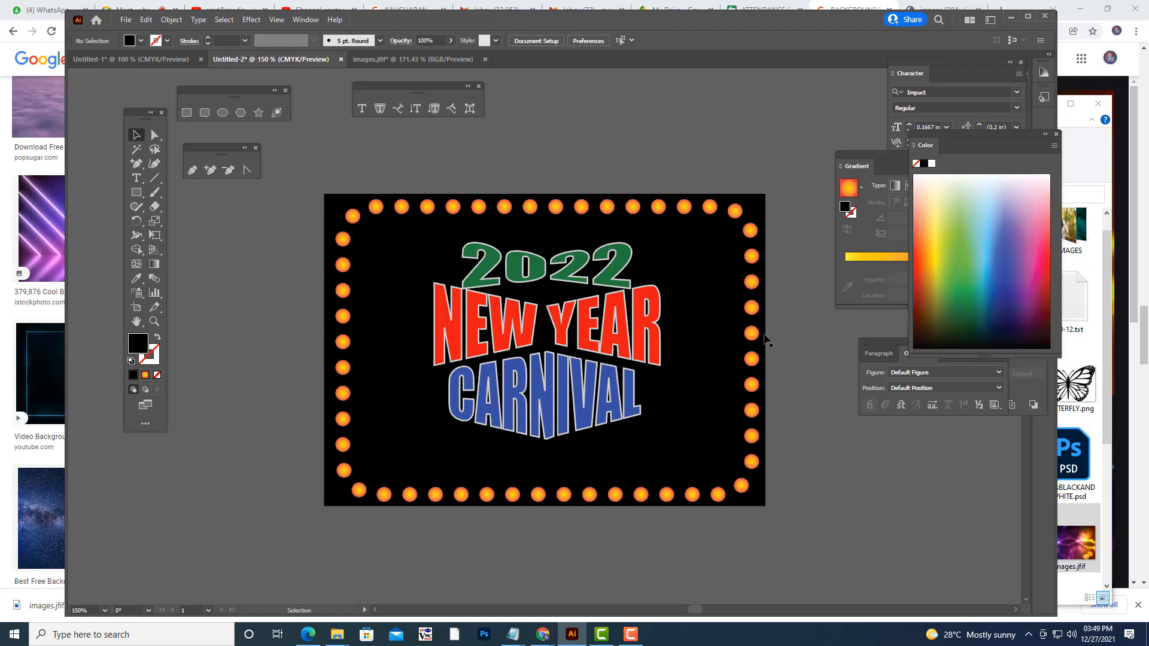
# - Duplicate the circle border in place in front, scale the copy down very slightly about its centre and deselect it
pyautogui.click(750, 284)
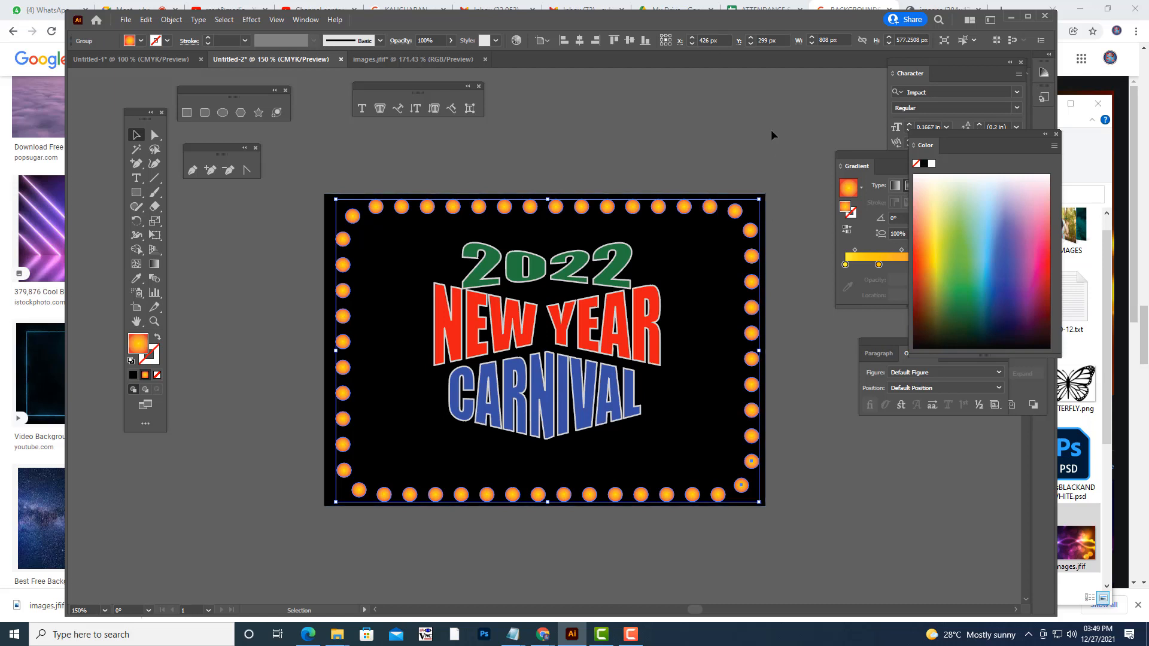
pyautogui.hotkey('ctrl', 'c')
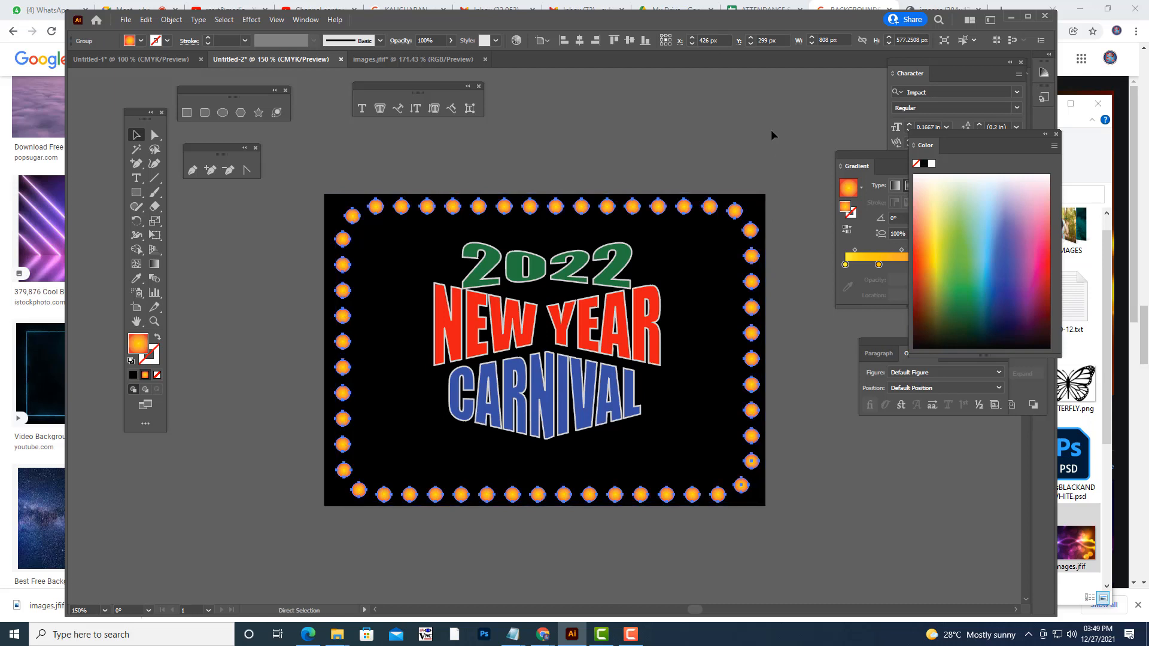
pyautogui.hotkey('ctrl', 'f')
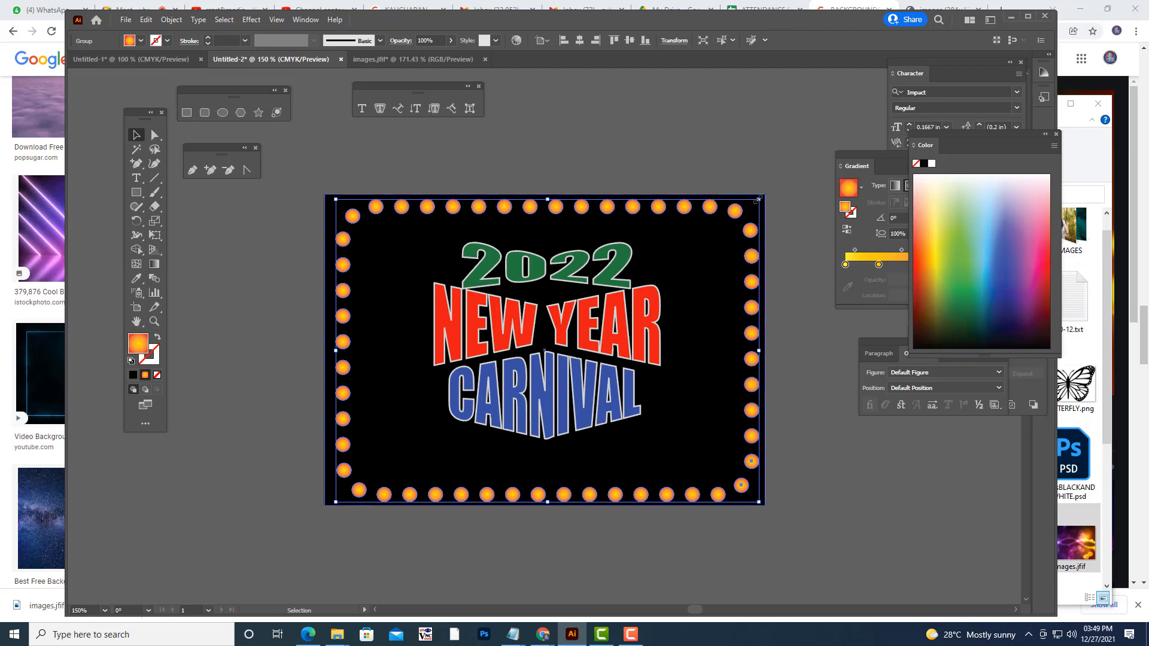
pyautogui.moveTo(758, 198); pyautogui.dragTo(760, 196)
pyautogui.click(797, 224)
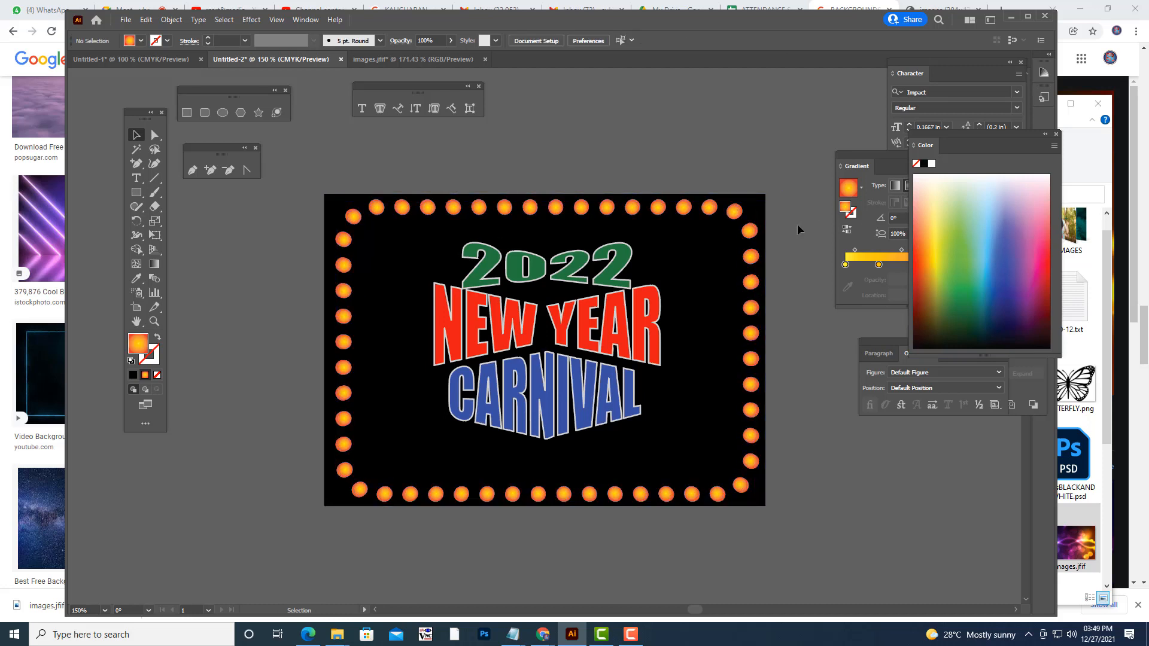
# - Try a Gaussian Blur with a 15.1702-pixel radius on the duplicated circle border and undo it
pyautogui.click(751, 232)
pyautogui.click(246, 21)
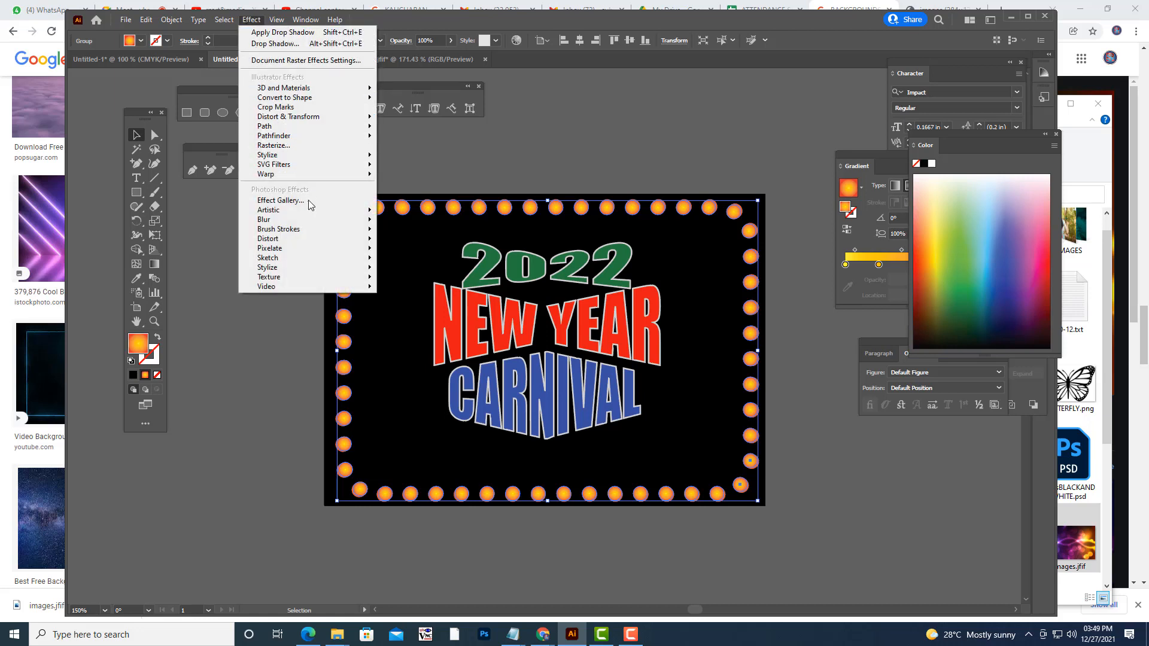
pyautogui.moveTo(310, 221)
pyautogui.click(441, 224)
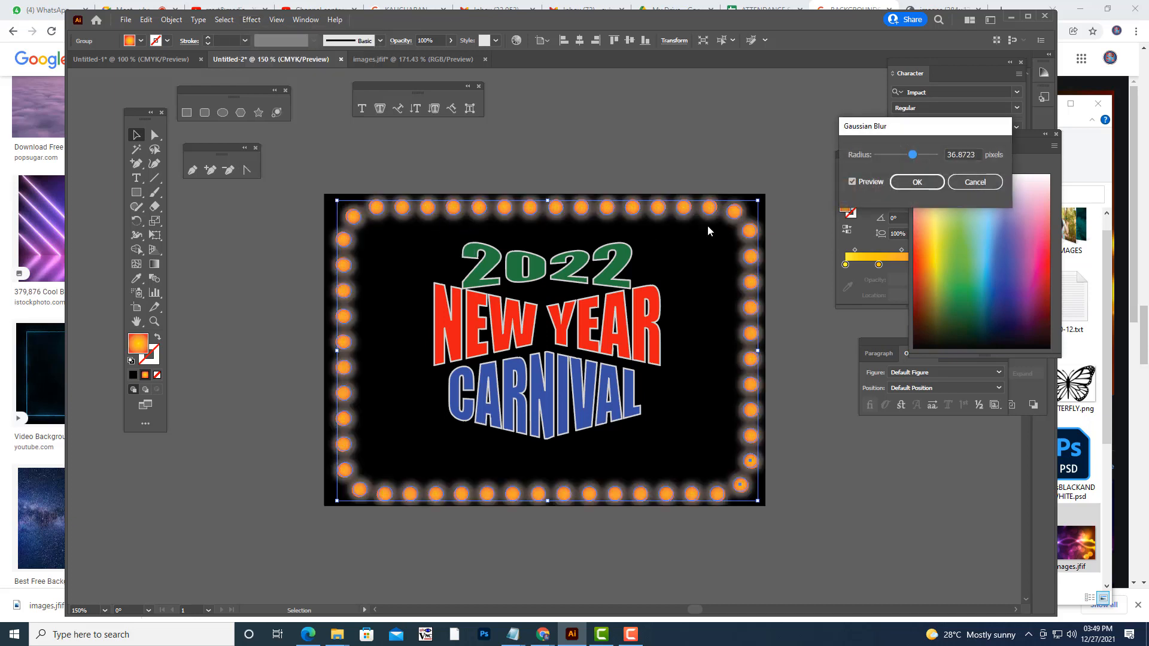
pyautogui.moveTo(911, 154)
pyautogui.mouseDown()
pyautogui.moveTo(889, 154)
pyautogui.moveTo(907, 154)
pyautogui.mouseUp()
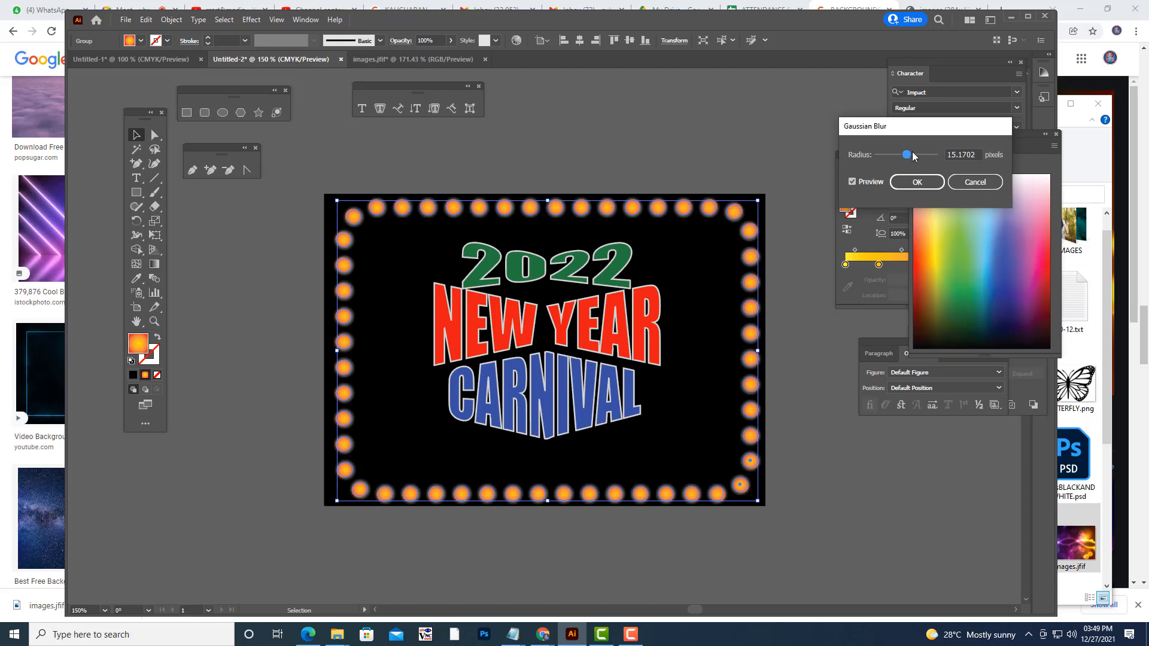
pyautogui.click(899, 184)
pyautogui.click(760, 157)
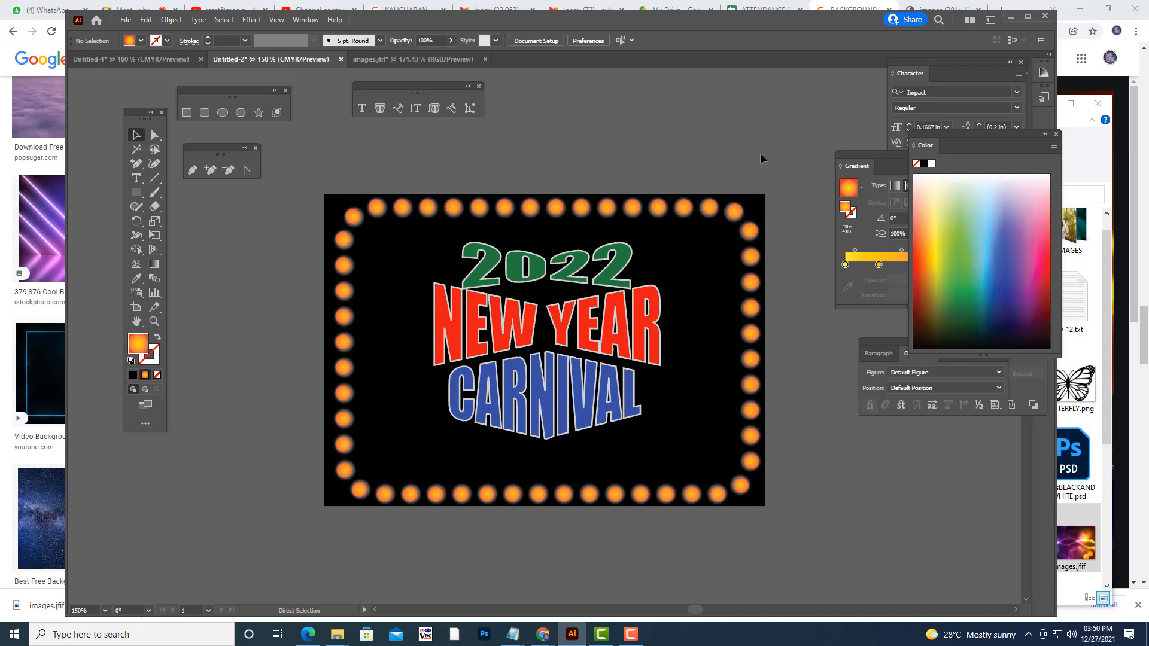
pyautogui.hotkey('ctrl', 'z')
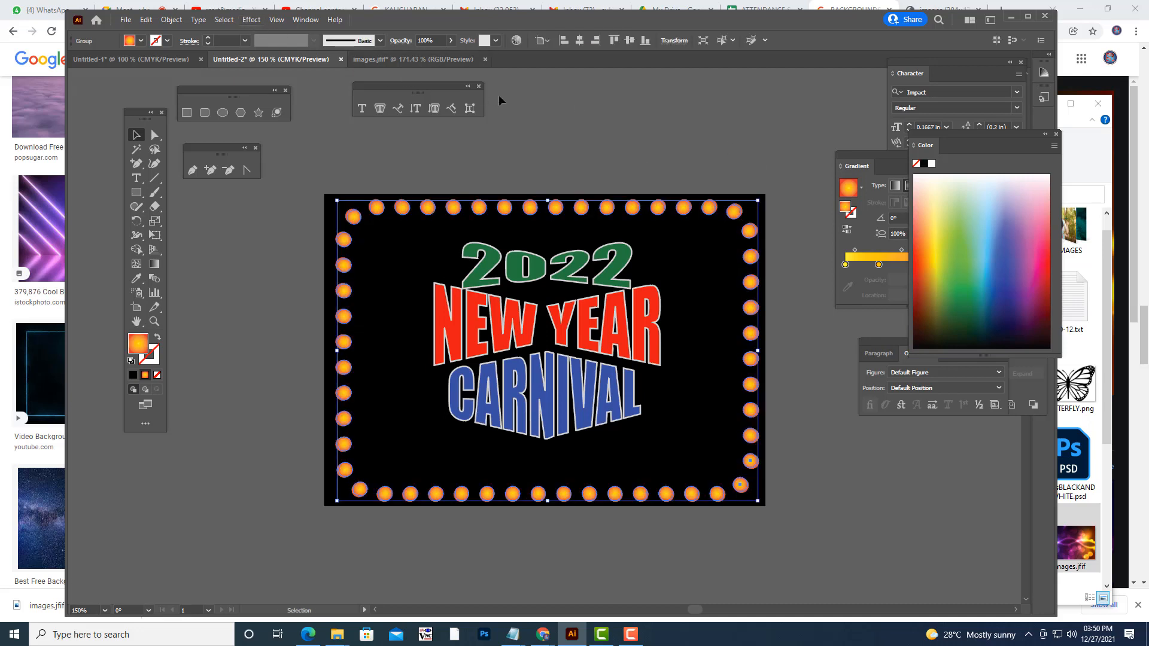
# - Try the Screen blending mode on the duplicated circle border and undo it
pyautogui.click(401, 45)
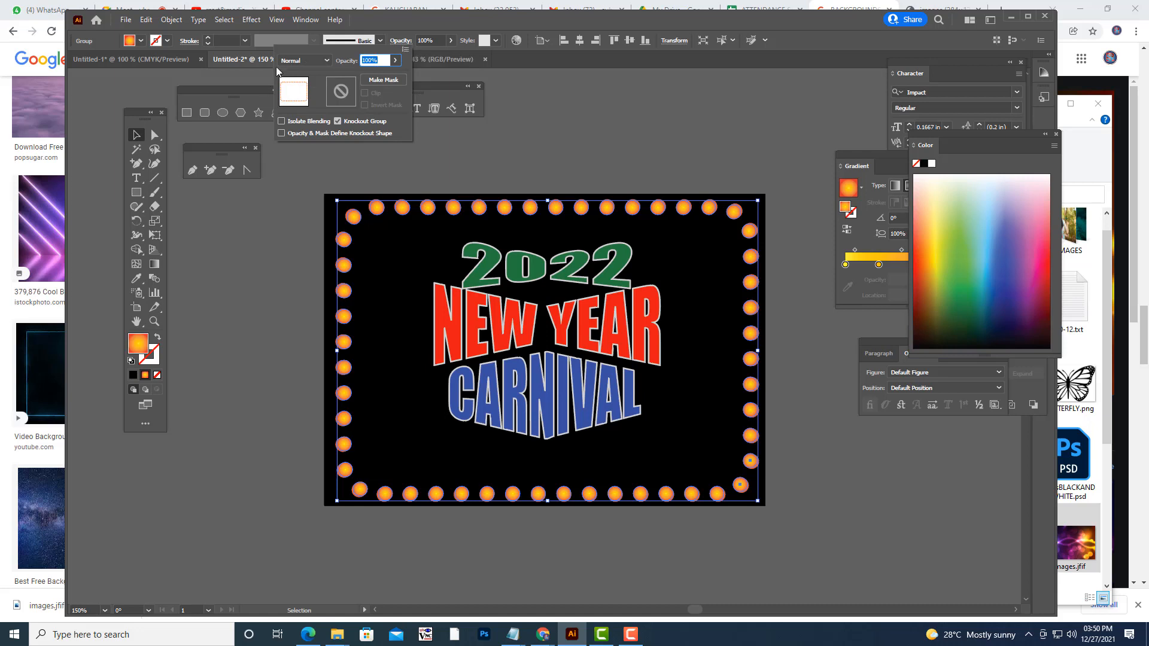
pyautogui.click(323, 60)
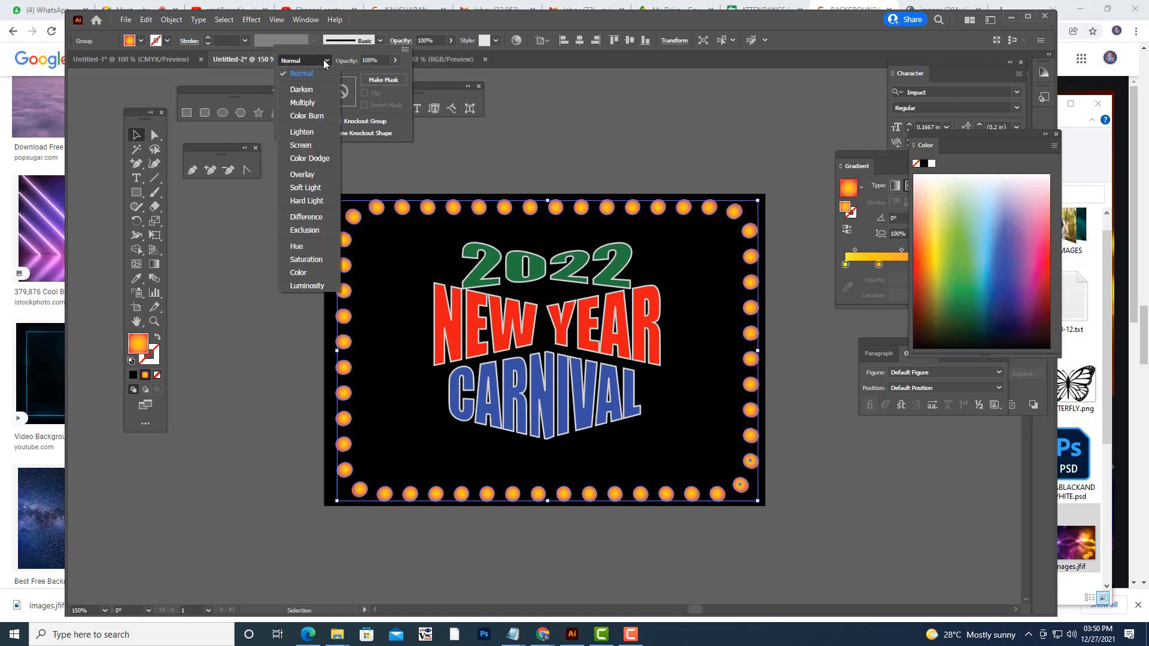
pyautogui.click(312, 146)
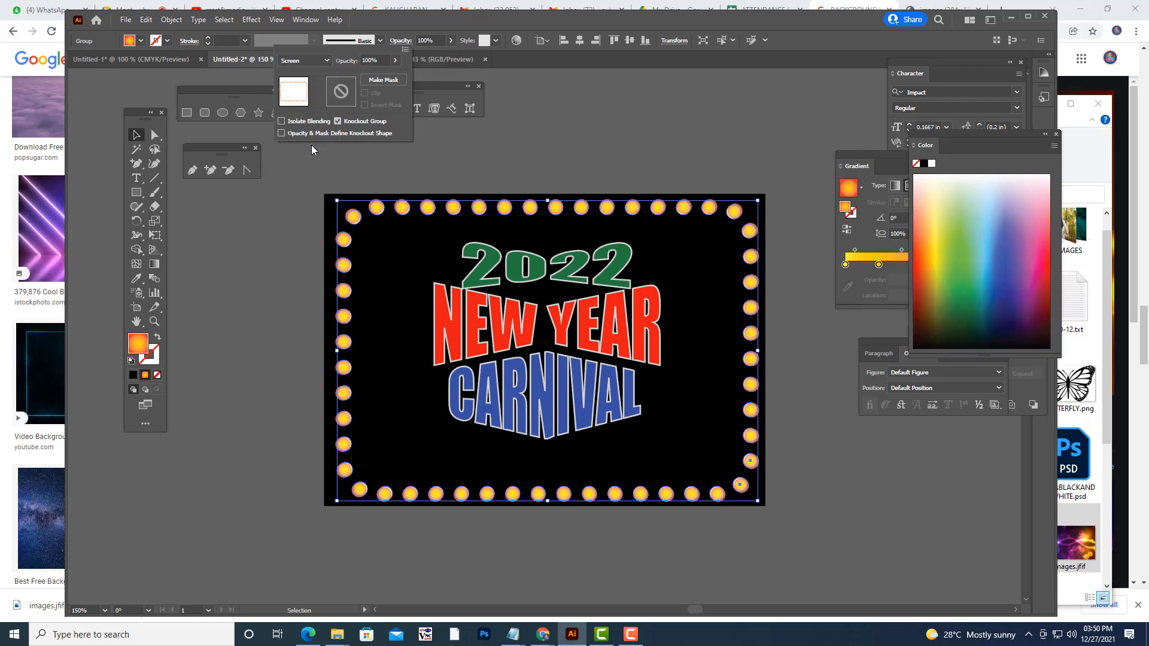
pyautogui.click(714, 162)
pyautogui.click(716, 156)
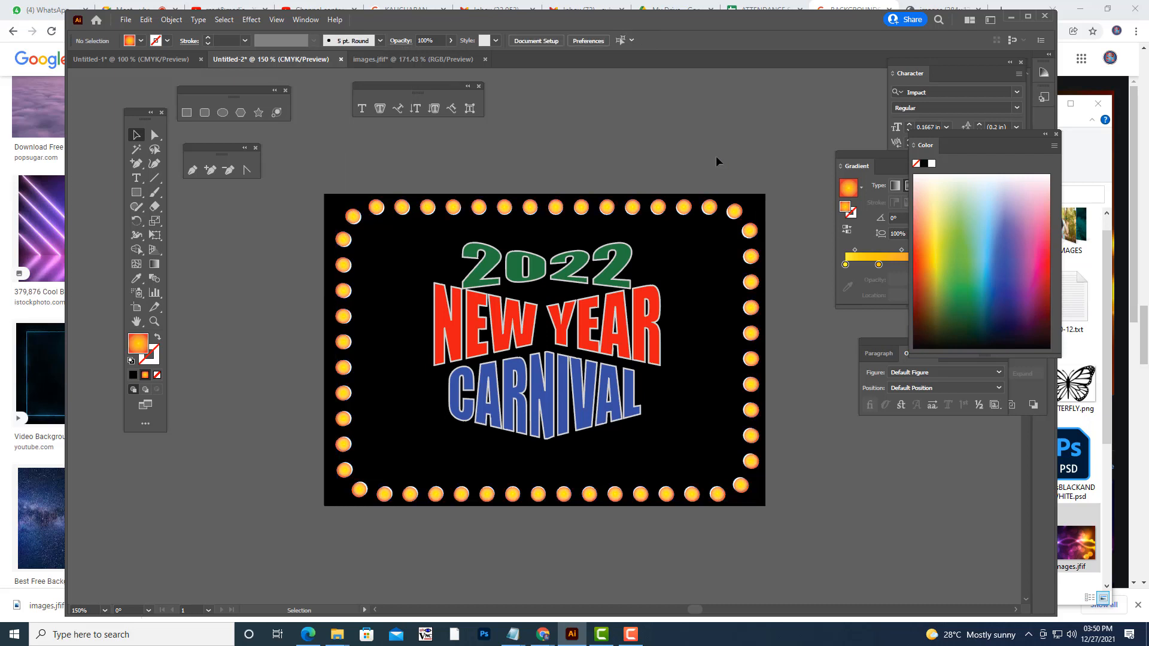
pyautogui.hotkey('ctrl', 'z')
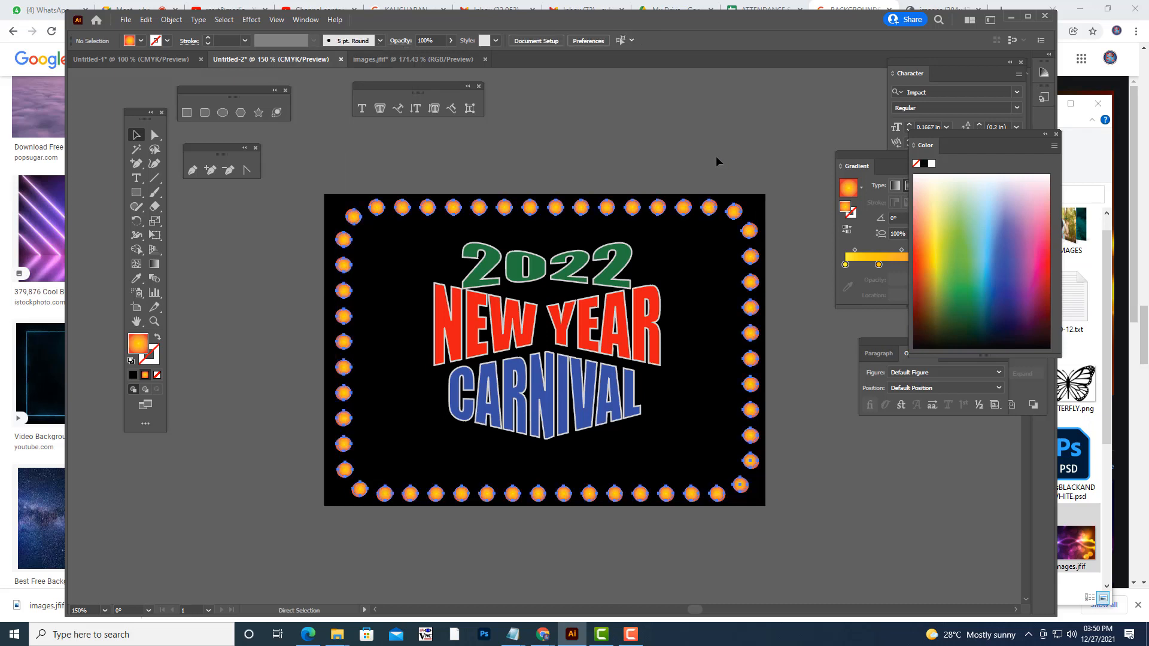
# - Set the duplicated circle border's blending mode to Color Dodge
pyautogui.click(392, 41)
pyautogui.click(313, 60)
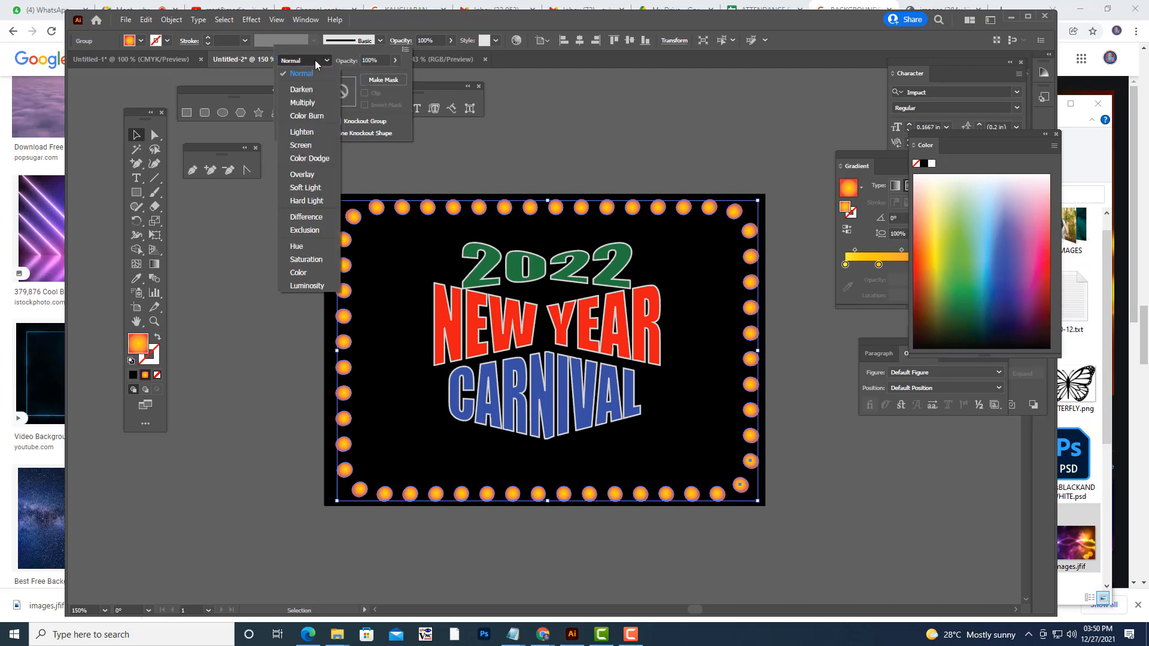
pyautogui.click(316, 160)
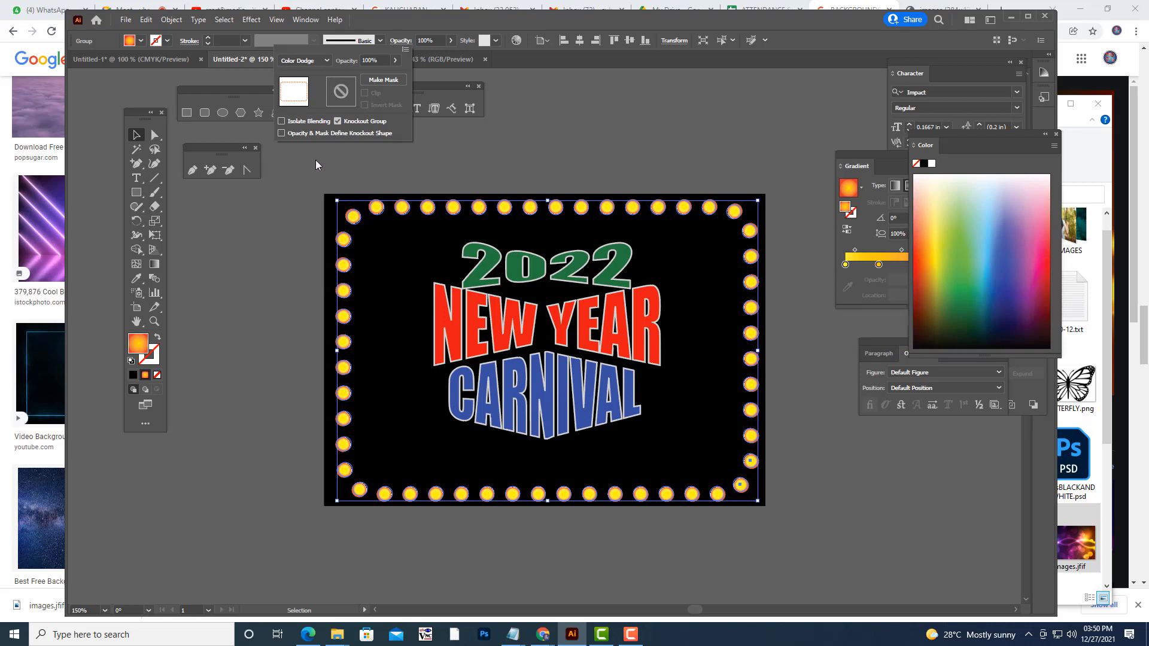
pyautogui.click(254, 21)
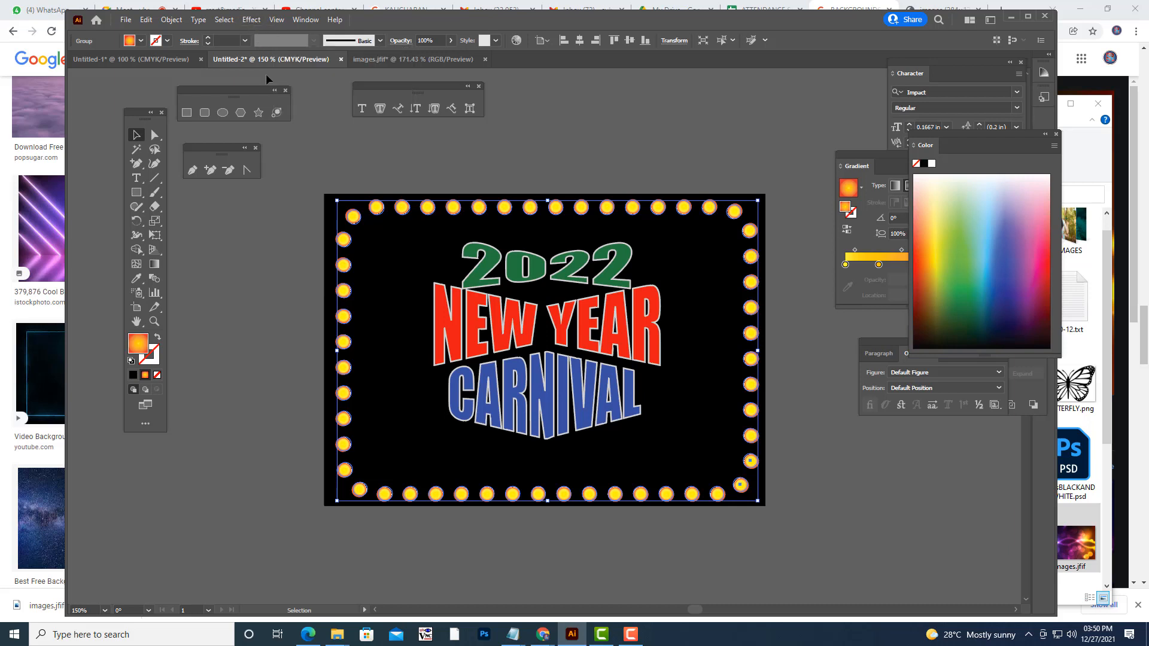
# - Apply a Gaussian Blur with a 93.2979-pixel radius to the duplicated circle border and deselect it
pyautogui.click(251, 20)
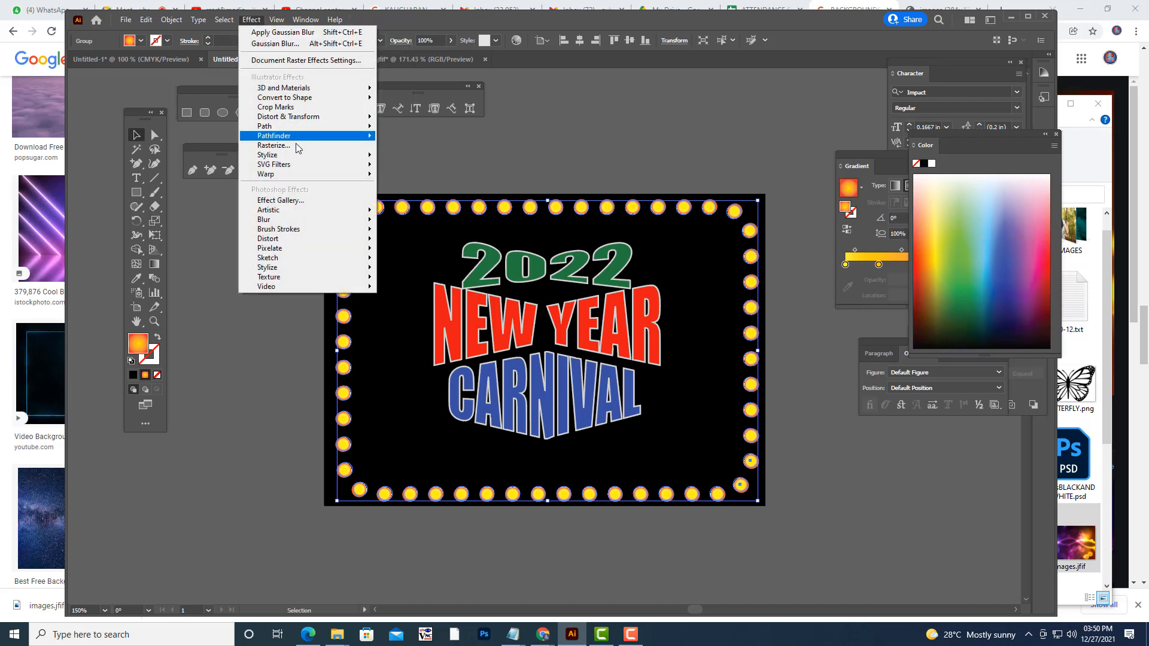
pyautogui.moveTo(307, 220)
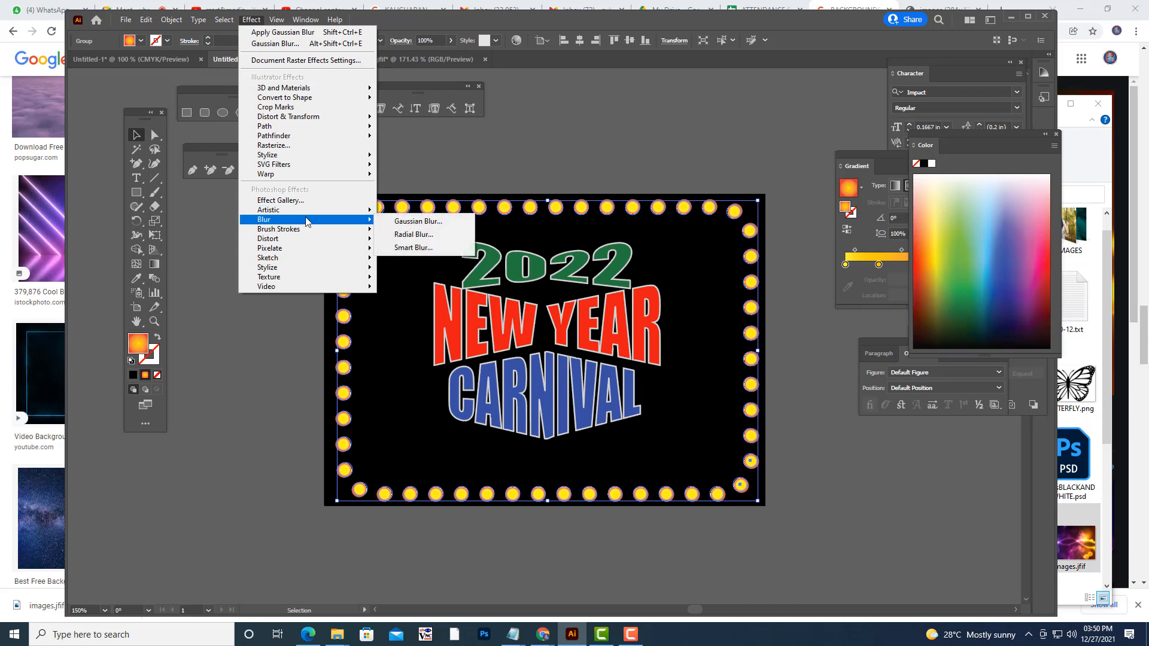
pyautogui.click(416, 222)
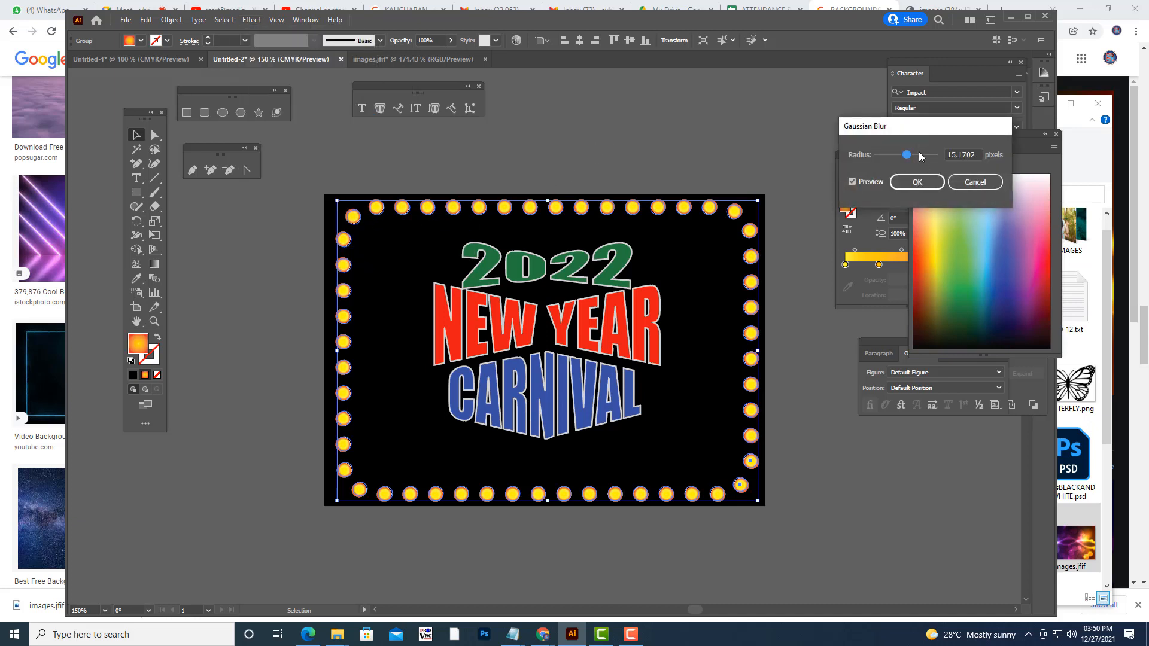
pyautogui.moveTo(917, 152); pyautogui.dragTo(929, 154)
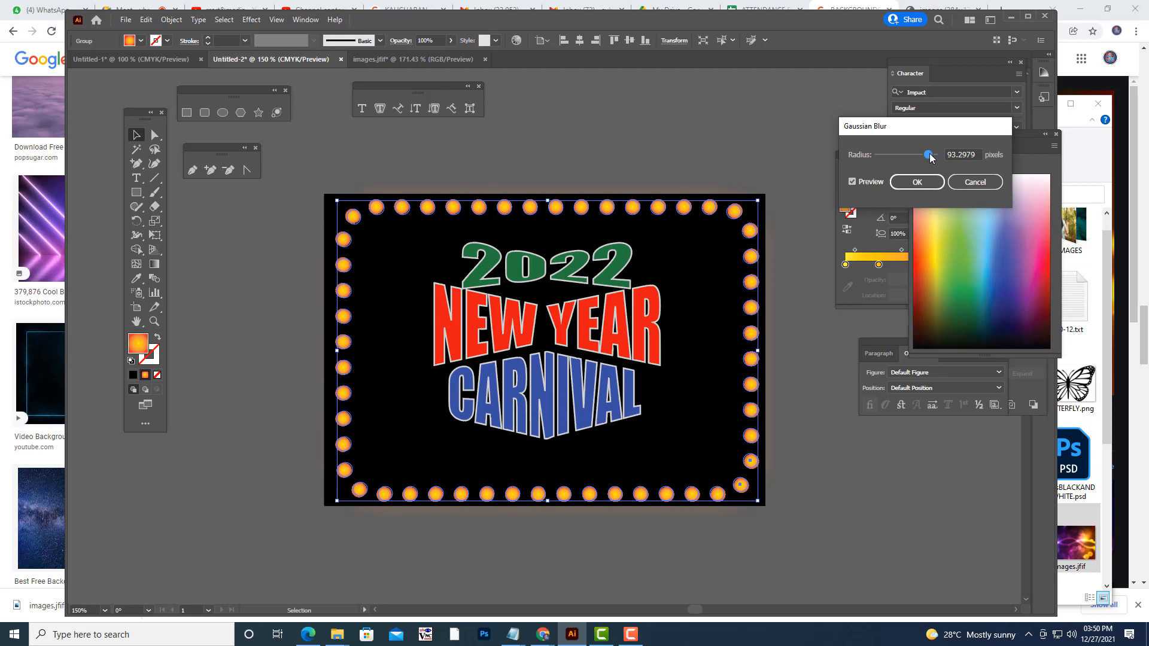
pyautogui.click(903, 182)
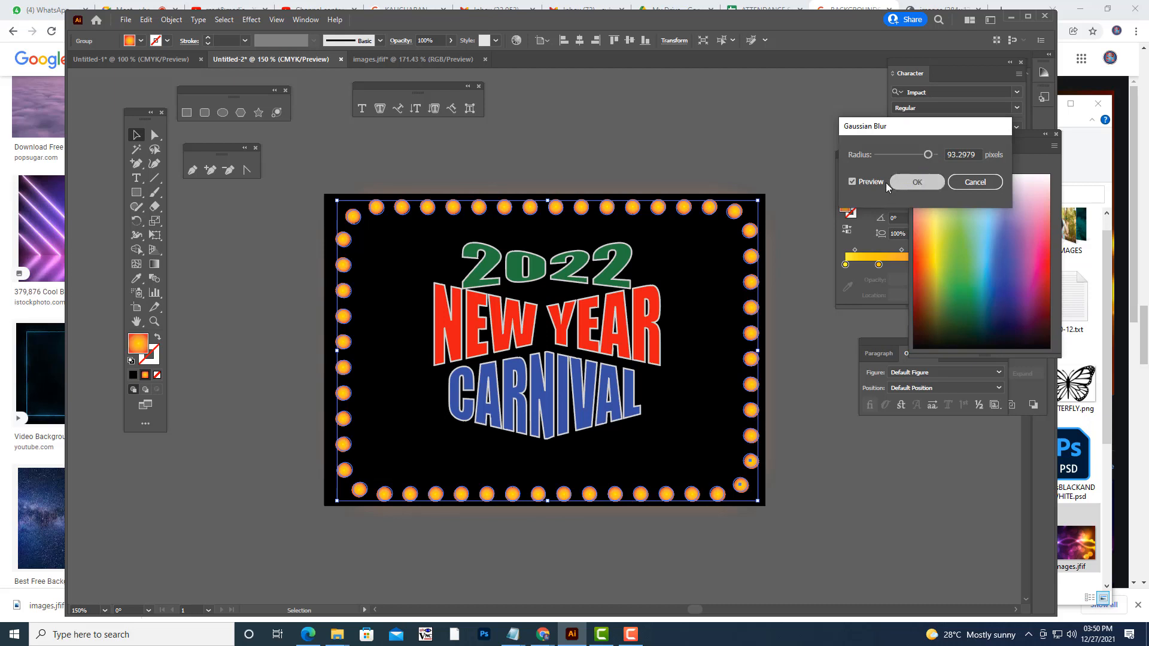
pyautogui.click(780, 153)
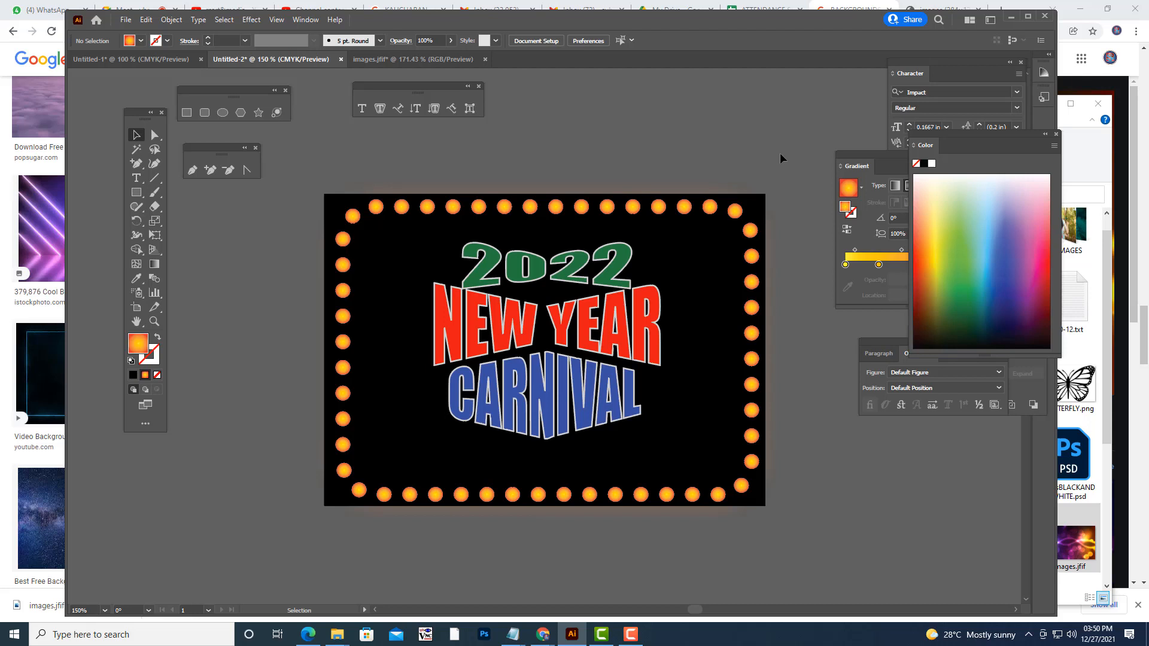
# - Scale the blurred circle border down slightly about its centre and deselect it
pyautogui.click(686, 209)
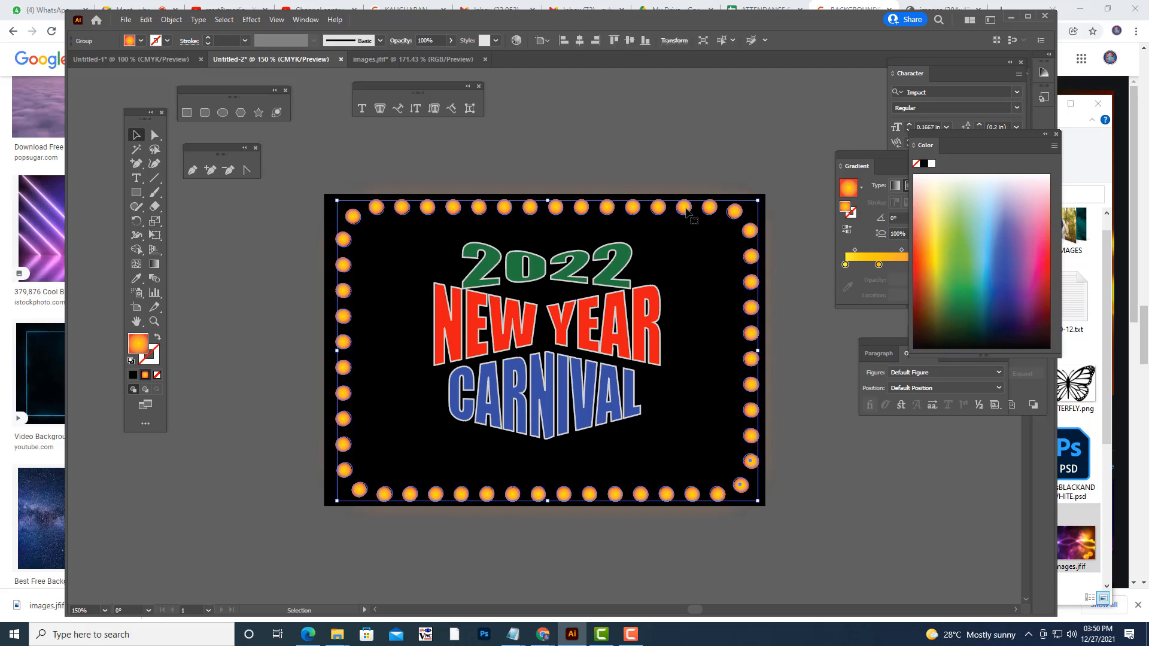
pyautogui.moveTo(757, 201); pyautogui.dragTo(743, 146)
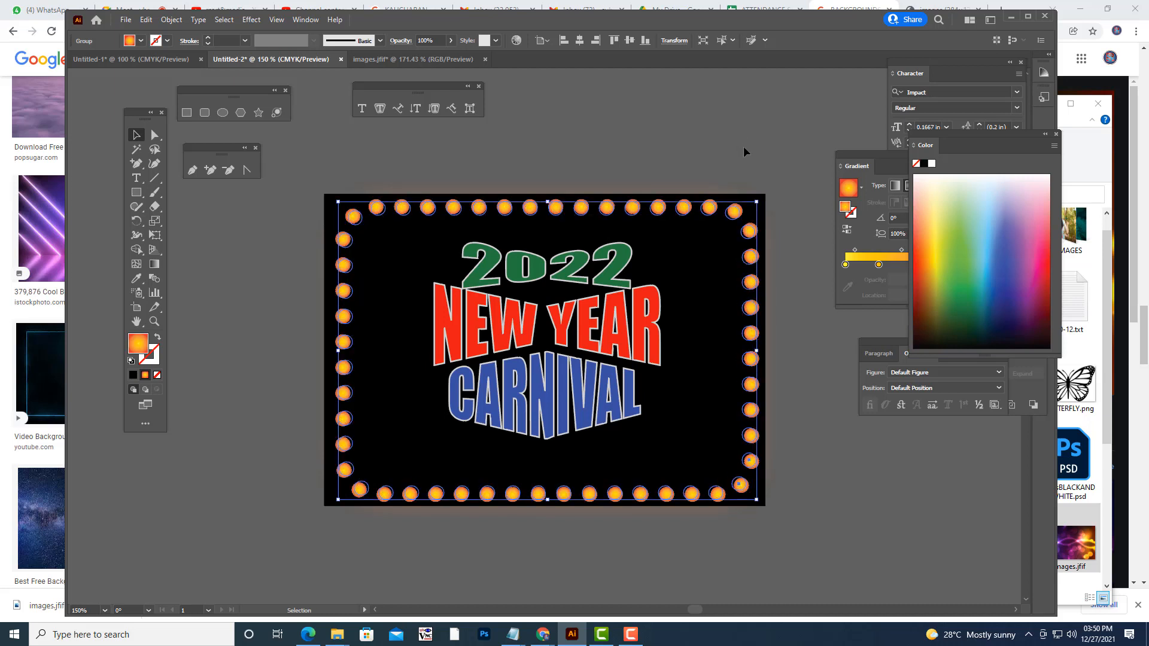
pyautogui.click(743, 145)
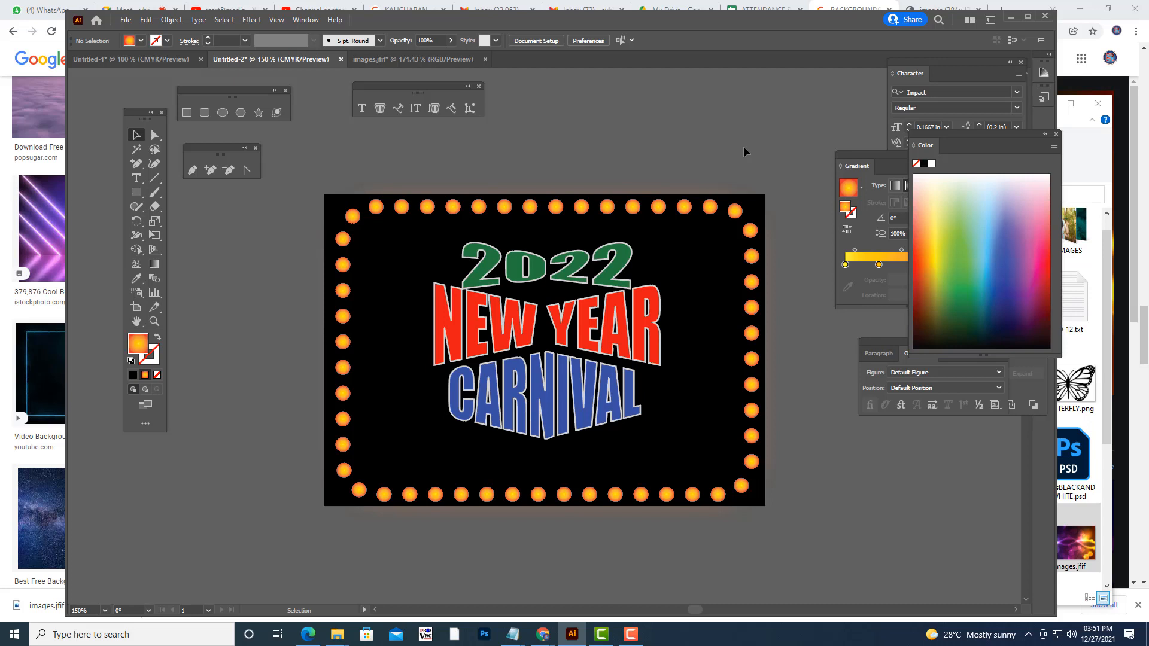
# - Draw a rectangle with heavily rounded corners inside the circle border and enlarge it about its centre to about 713 by 499 px
pyautogui.click(190, 115)
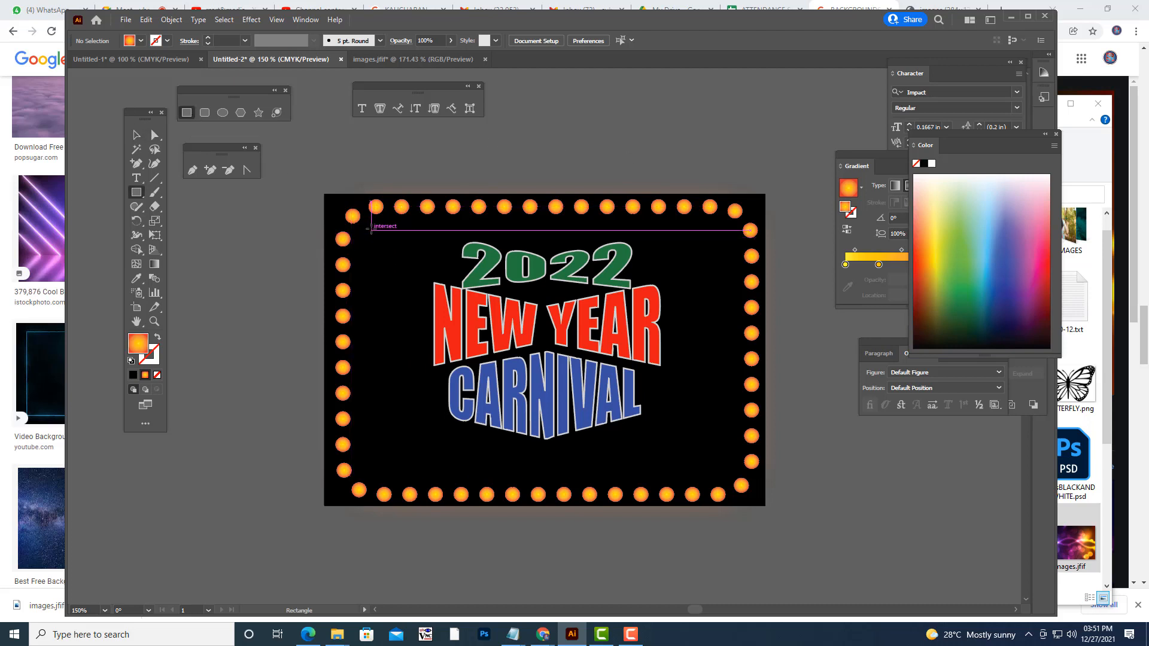
pyautogui.moveTo(370, 229); pyautogui.dragTo(719, 471)
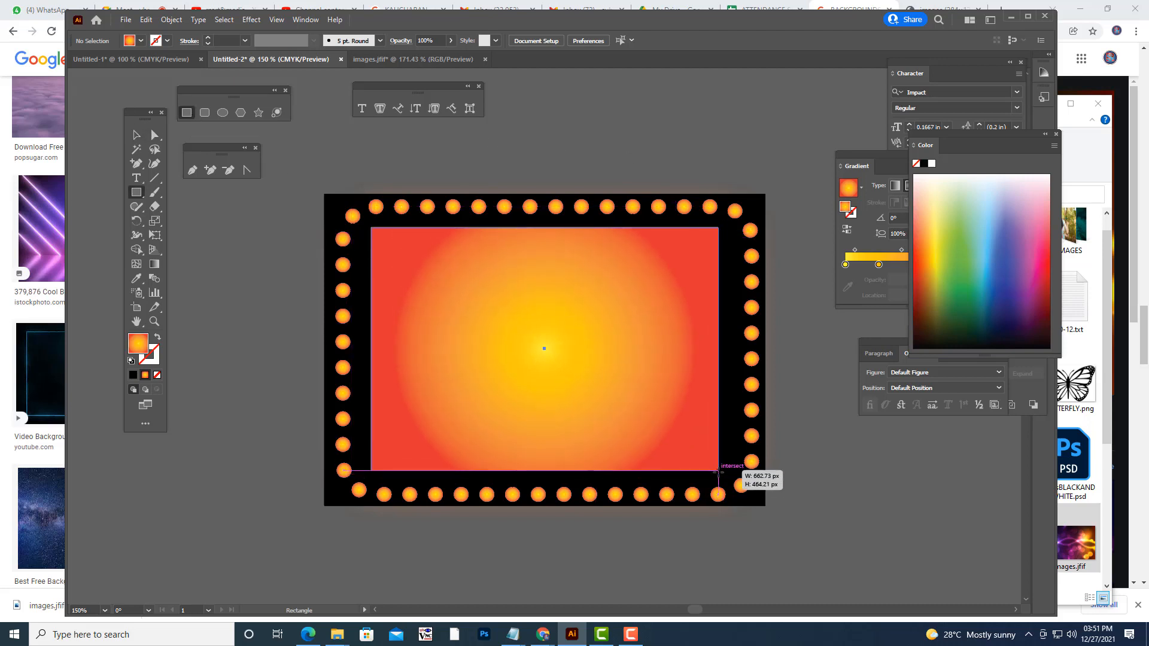
pyautogui.click(154, 135)
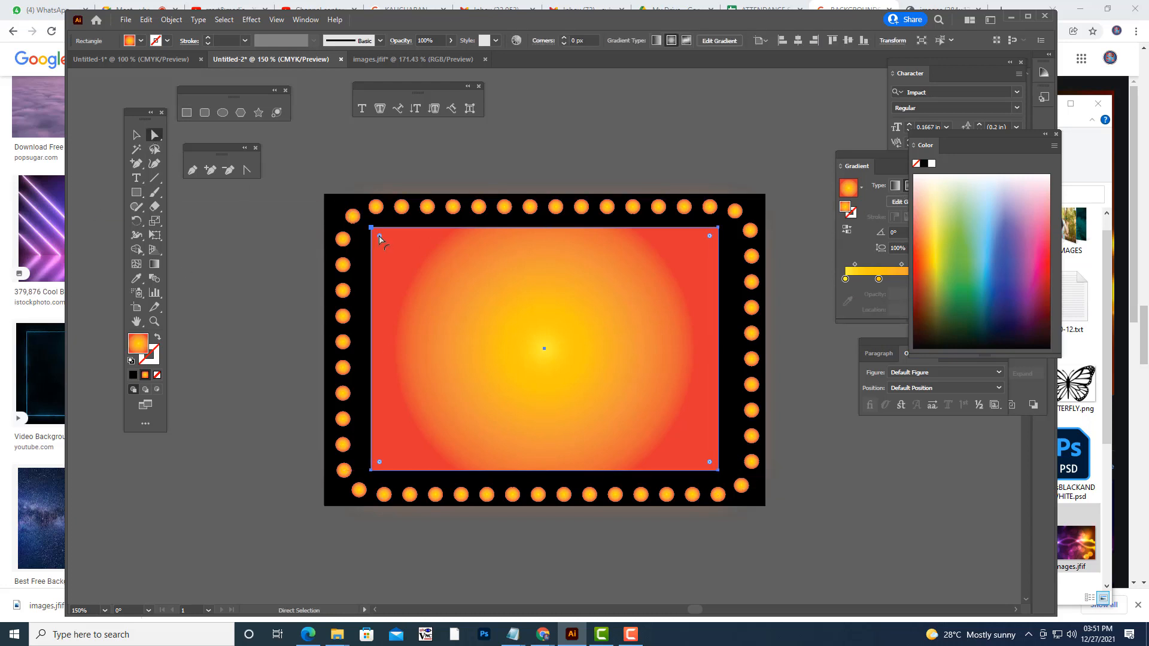
pyautogui.moveTo(379, 237); pyautogui.dragTo(448, 293)
pyautogui.click(136, 134)
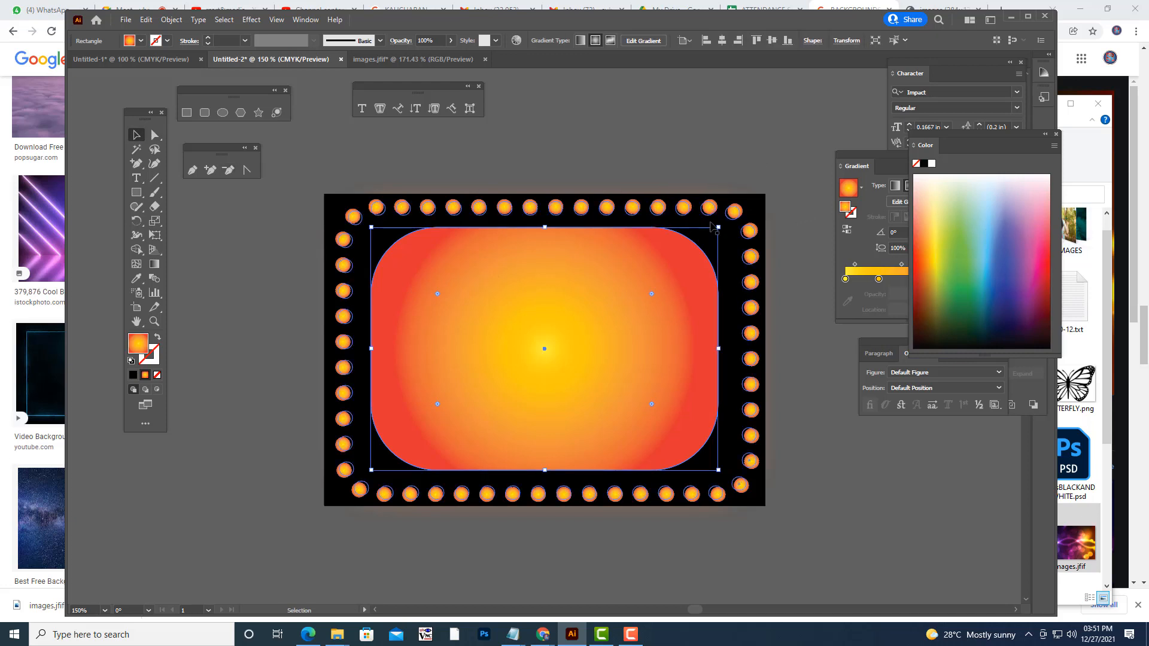
pyautogui.moveTo(718, 227); pyautogui.dragTo(749, 218)
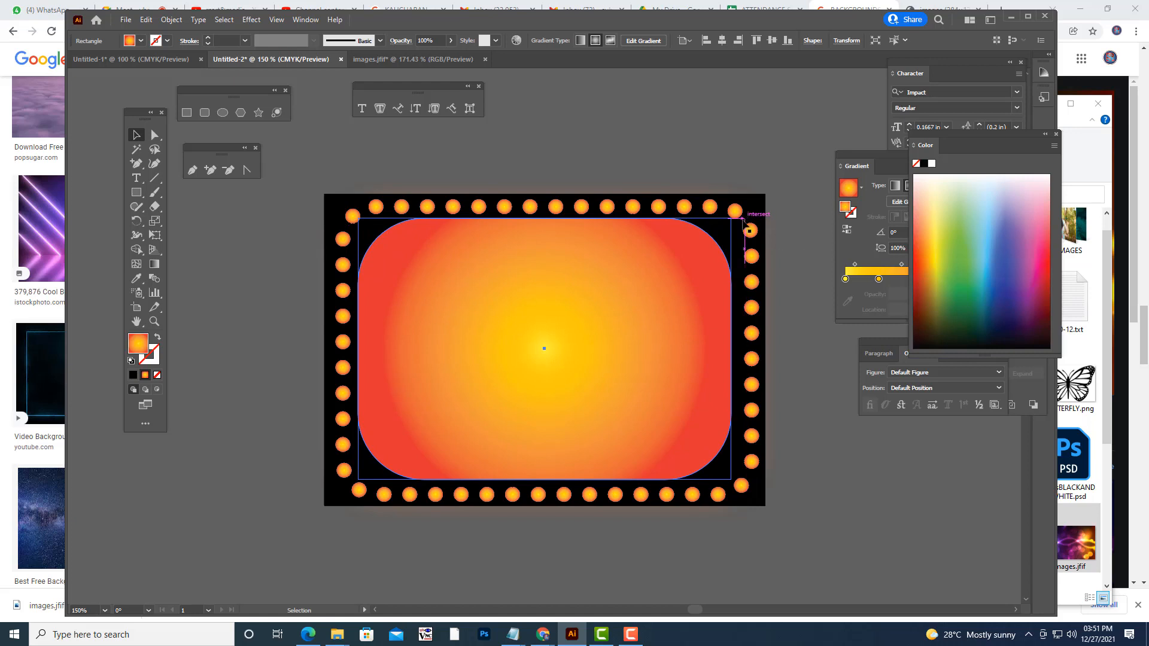
# - Remove the rounded rectangle's fill, give it a white FFFFFF stroke, and deselect it
pyautogui.click(157, 374)
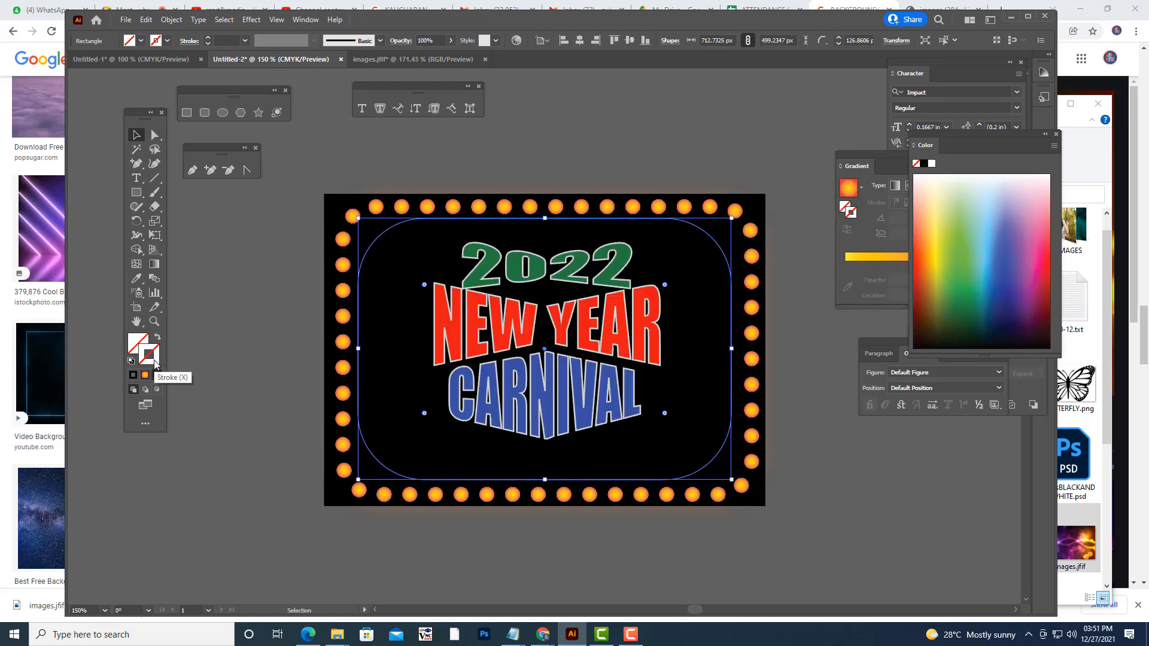
pyautogui.doubleClick(155, 363)
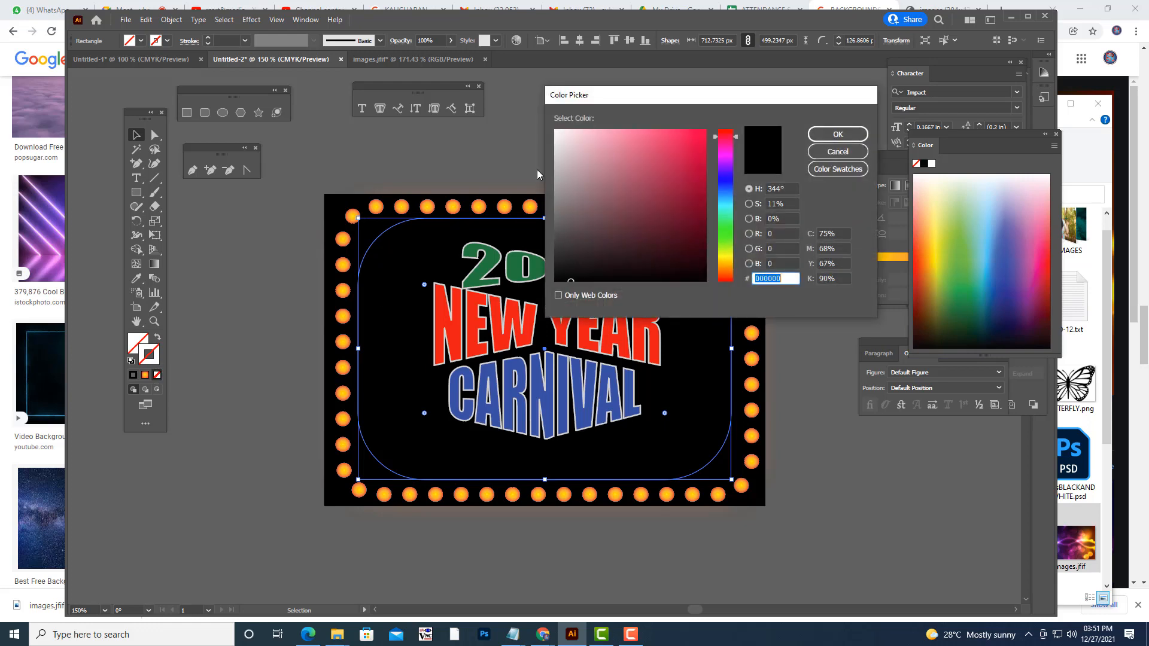
pyautogui.click(573, 150)
pyautogui.click(555, 130)
pyautogui.click(838, 134)
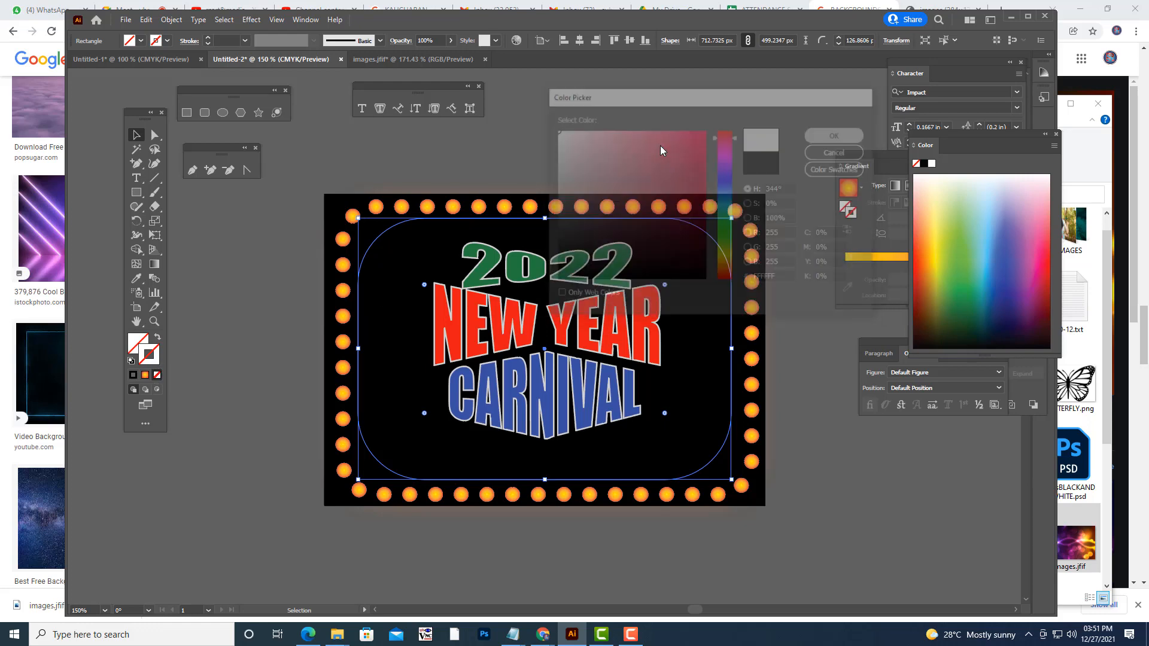
pyautogui.click(651, 135)
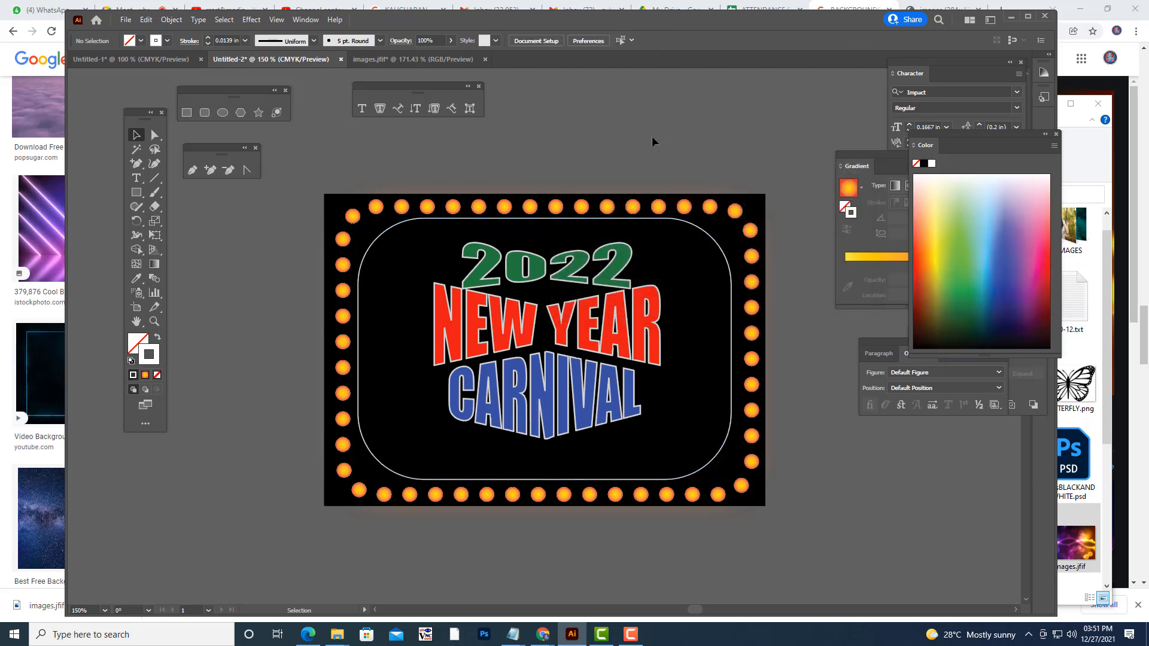
# - Reduce the white rounded frame's height to about 472 px by moving its upper and lower edges inward, and deselect it
pyautogui.click(652, 220)
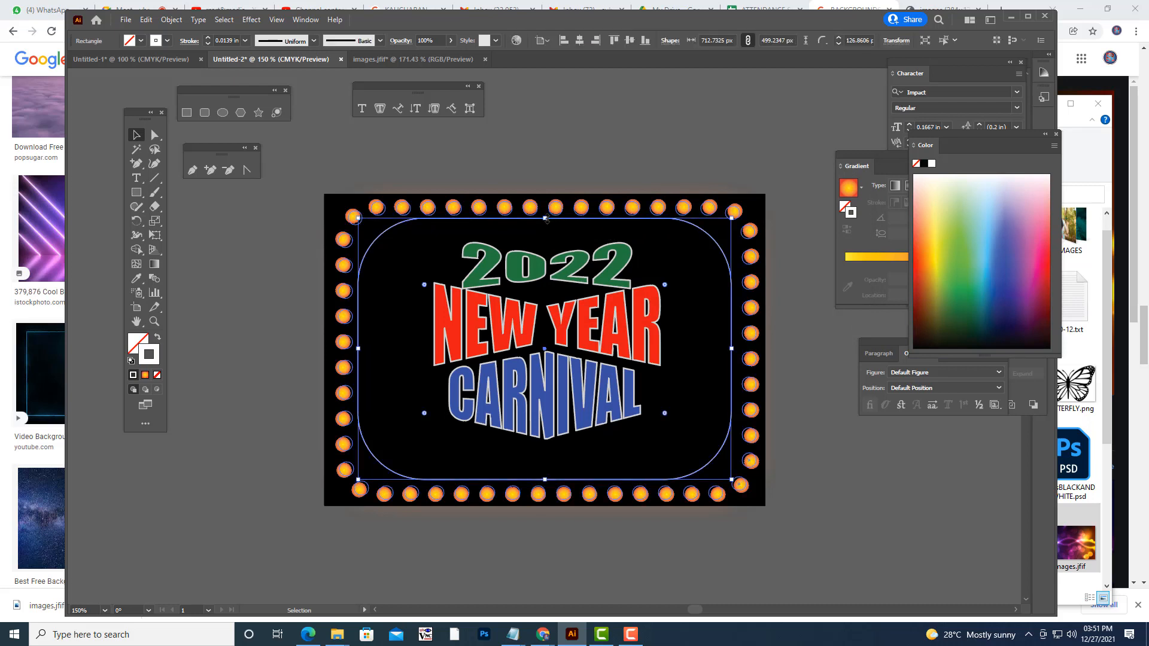
pyautogui.moveTo(545, 220); pyautogui.dragTo(547, 227)
pyautogui.moveTo(545, 478); pyautogui.dragTo(548, 472)
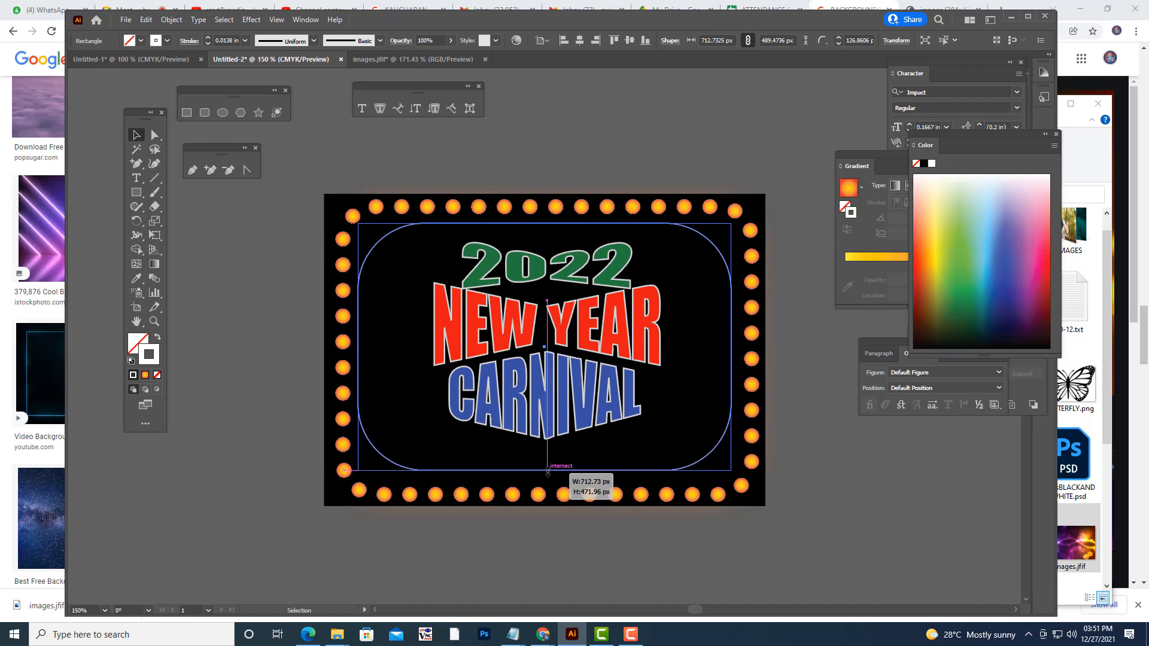
pyautogui.click(745, 98)
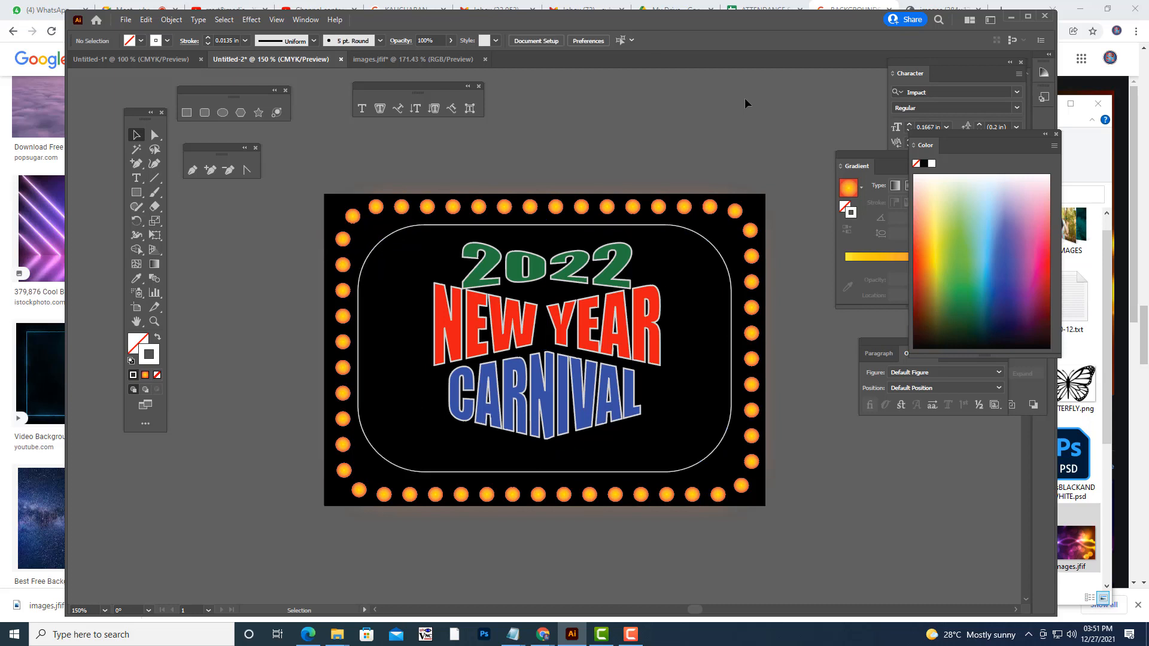
# - Duplicate the white rounded frame in place, scale the copy down slightly about its centre to form a double outline, and deselect it
pyautogui.click(718, 251)
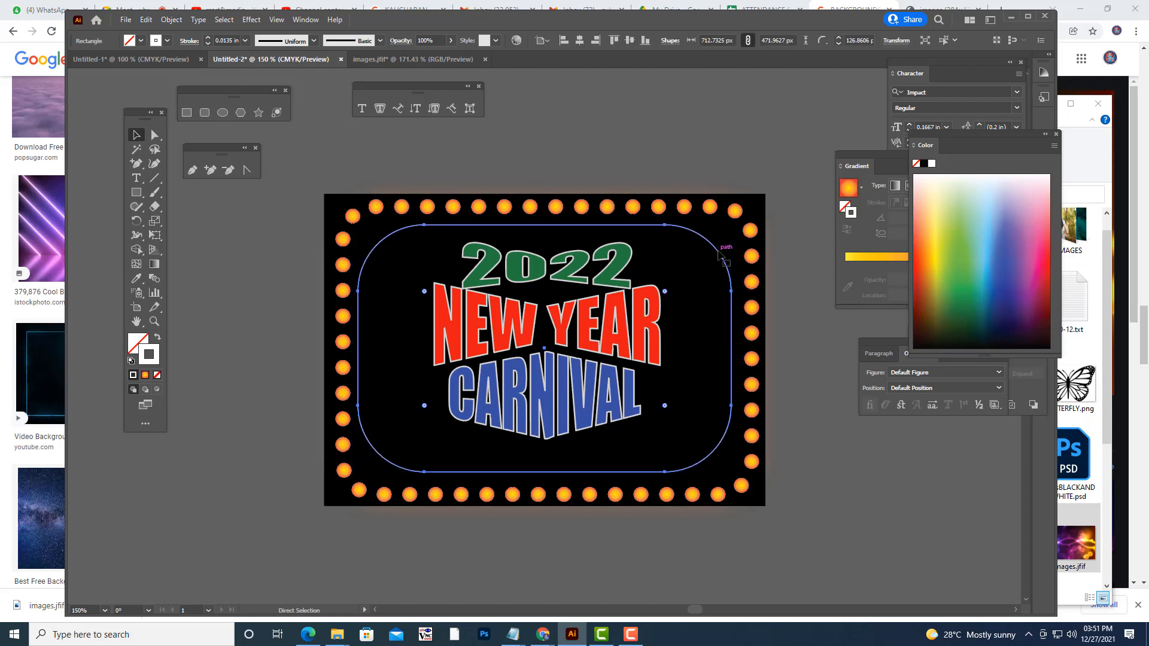
pyautogui.press('v')
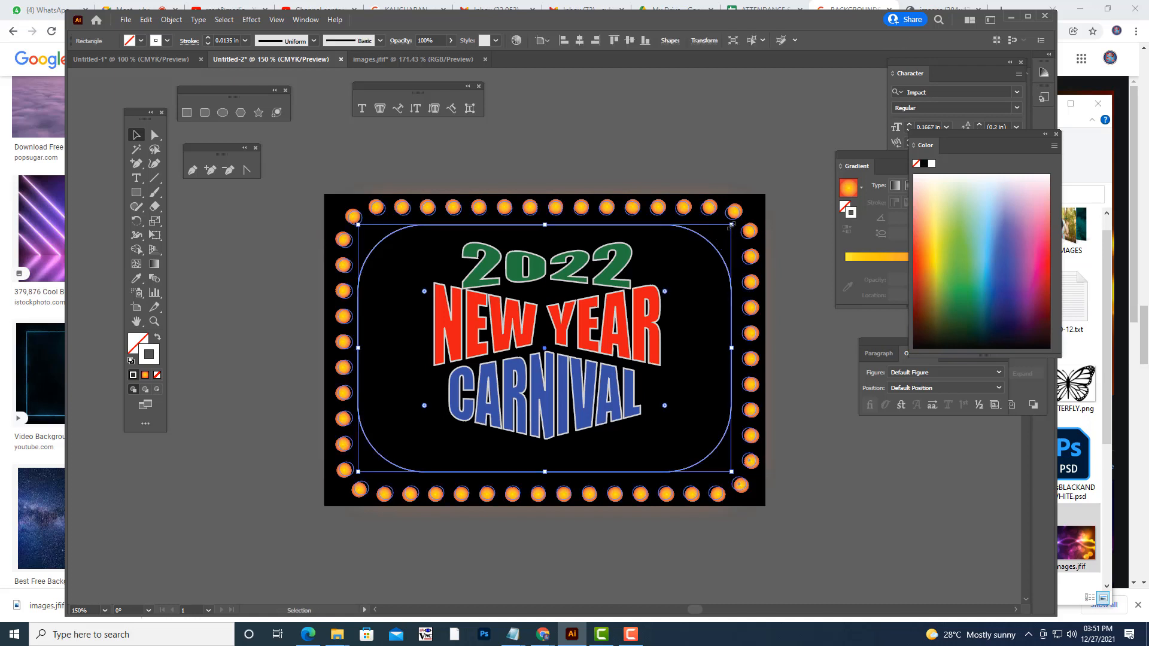
pyautogui.moveTo(731, 225); pyautogui.dragTo(725, 228)
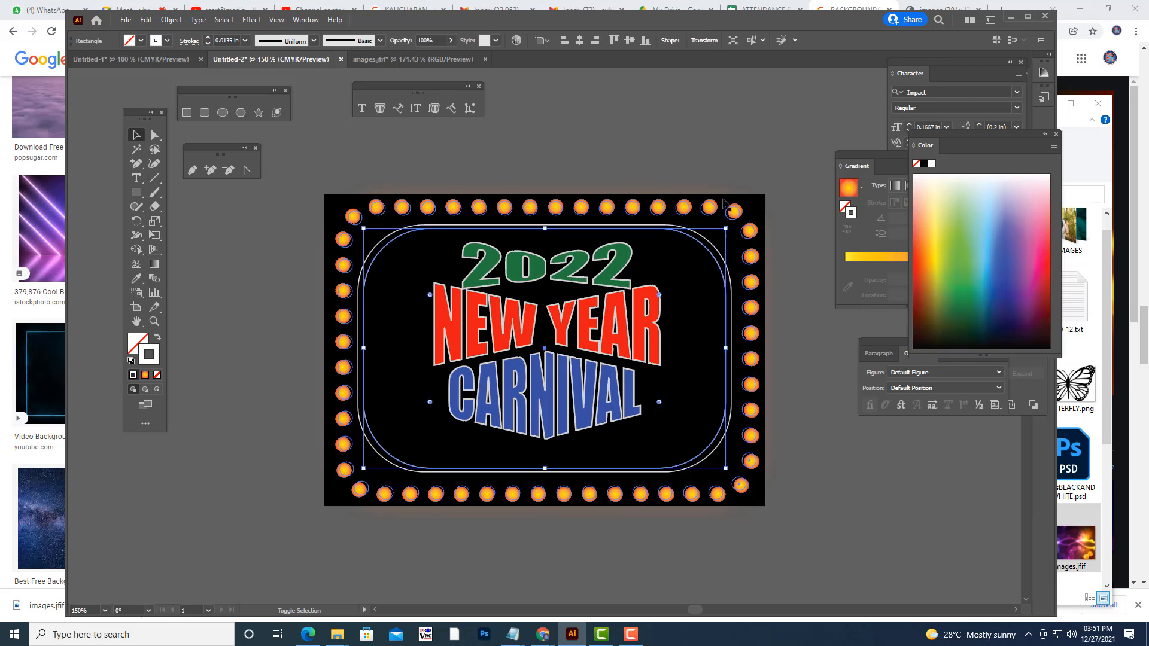
pyautogui.click(737, 128)
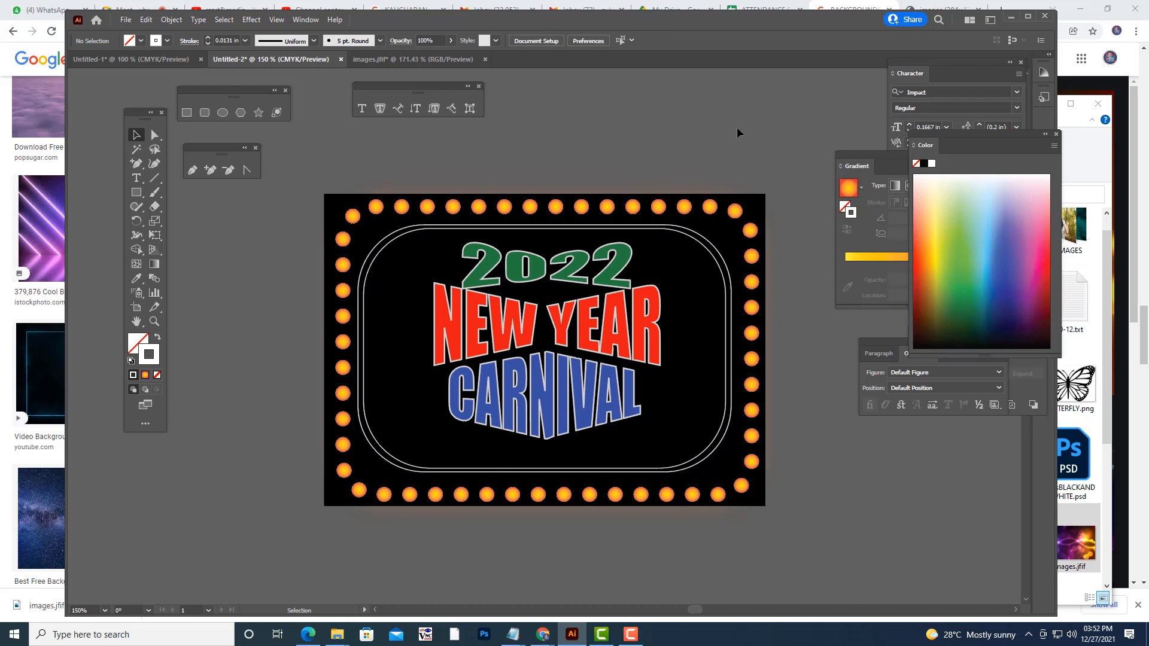
pyautogui.moveTo(720, 180); pyautogui.dragTo(730, 174)
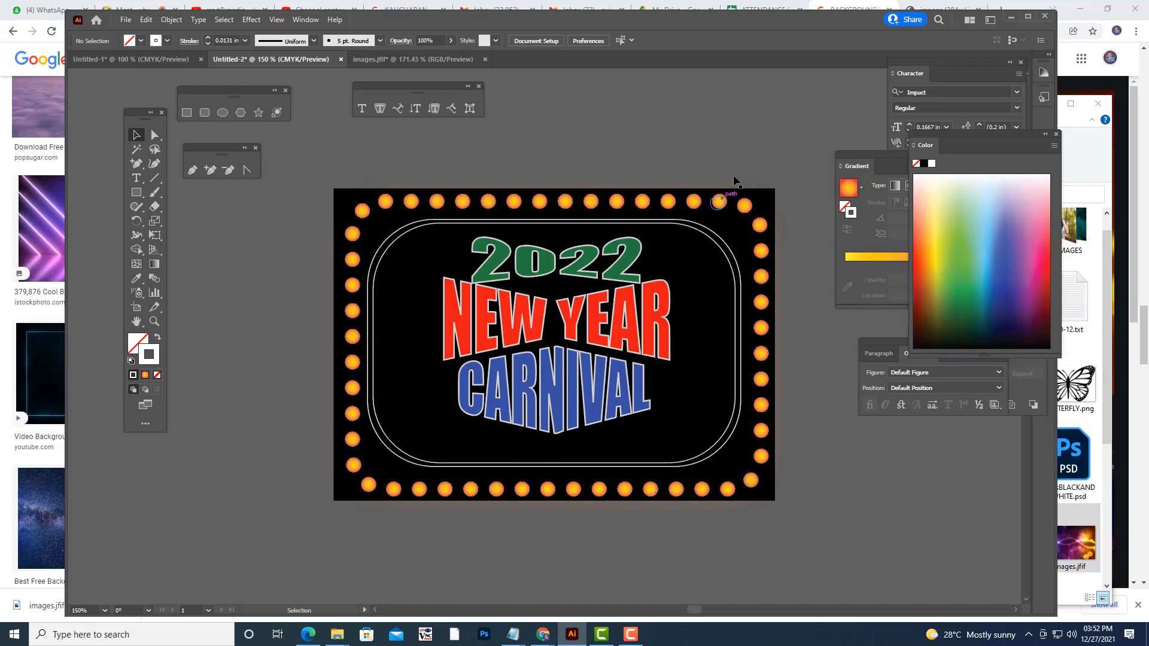
pyautogui.moveTo(736, 184); pyautogui.dragTo(703, 195)
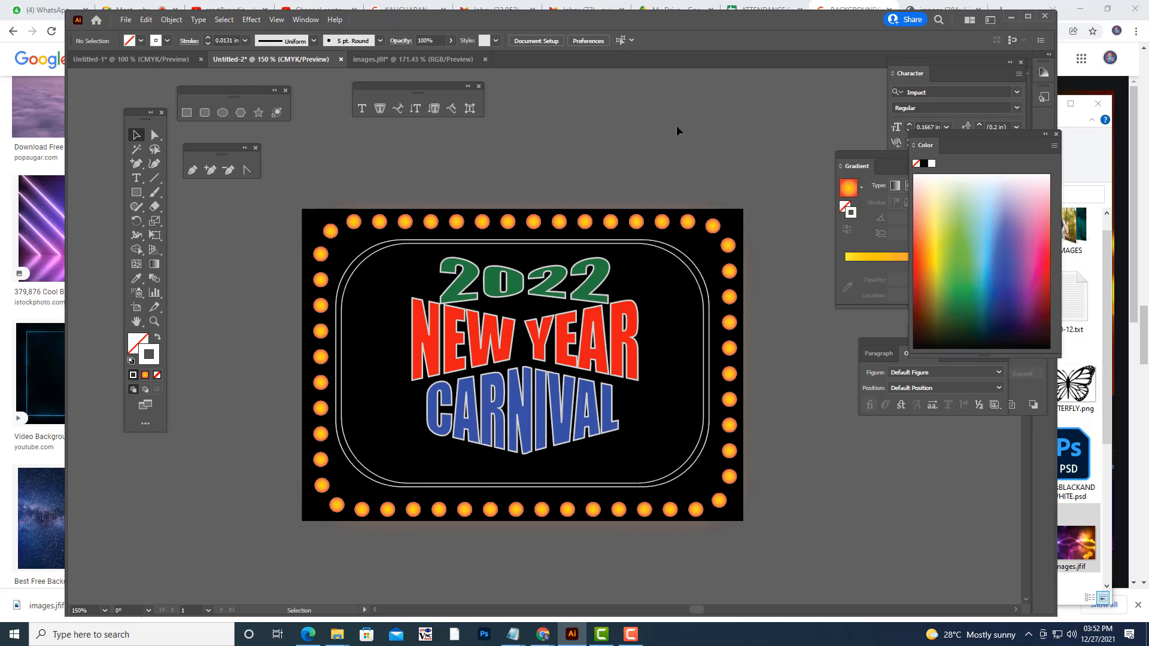
pyautogui.moveTo(702, 116); pyautogui.dragTo(719, 102)
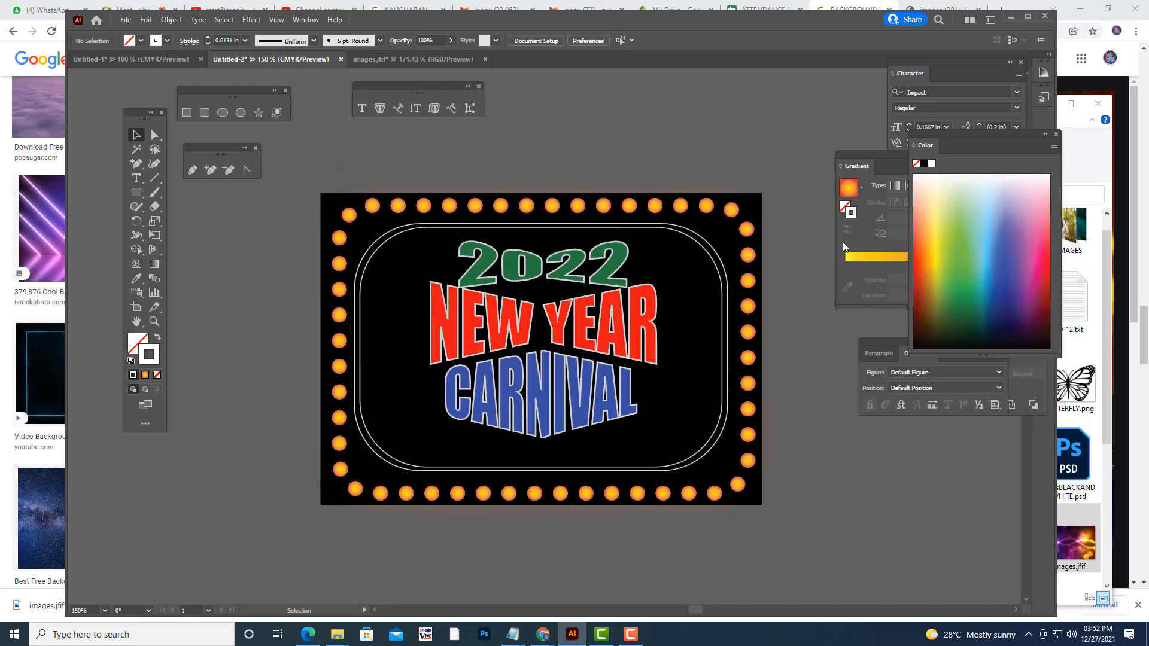